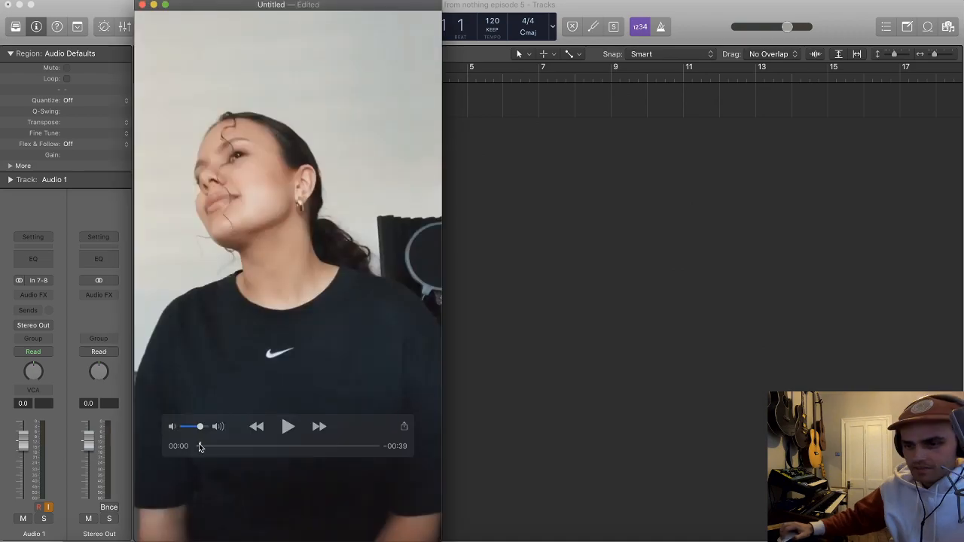
Step: Play the singer's video clip from the beginning as a reference
{"action": "left_click_drag", "start_coordinate": [201, 446], "coordinate": [198, 446]}
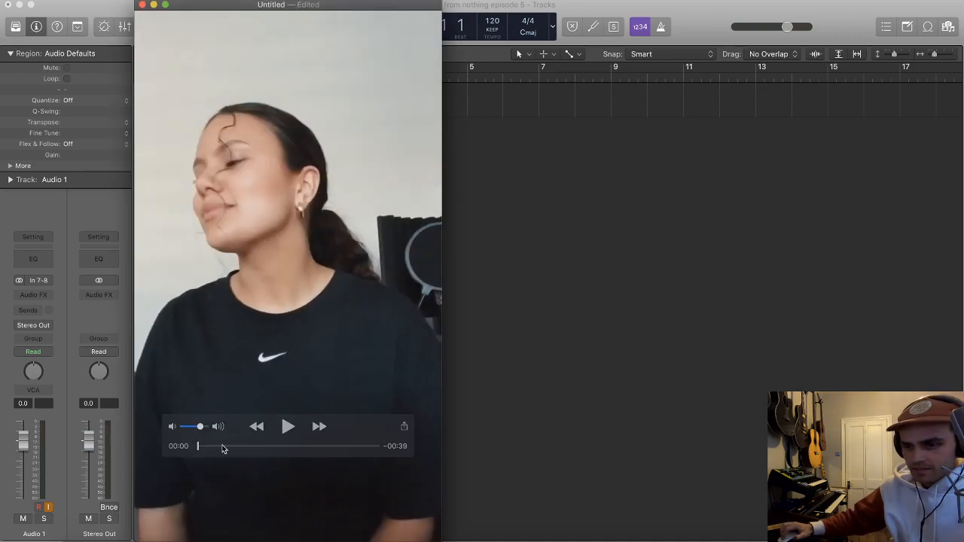
{"action": "left_click", "coordinate": [287, 427]}
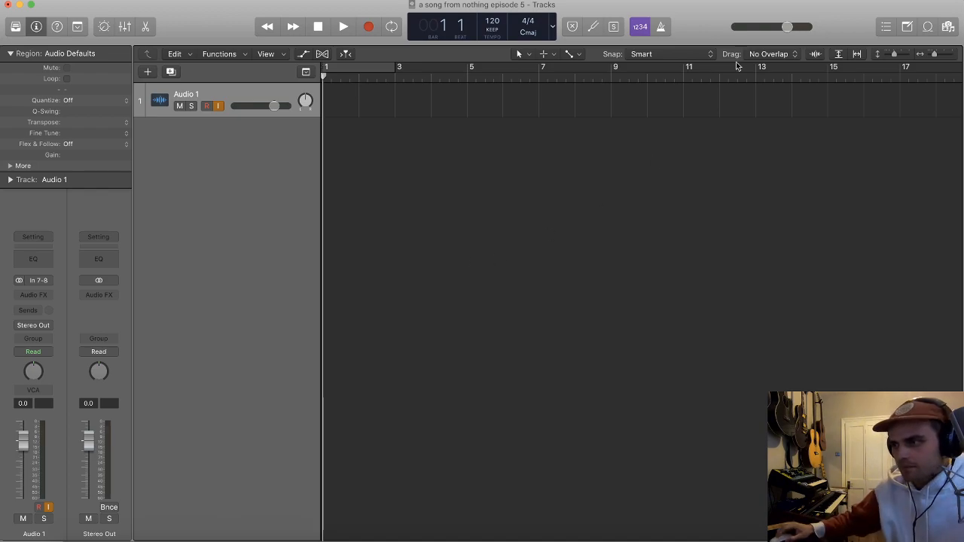
{"action": "left_click", "coordinate": [780, 1], "text": "alt"}
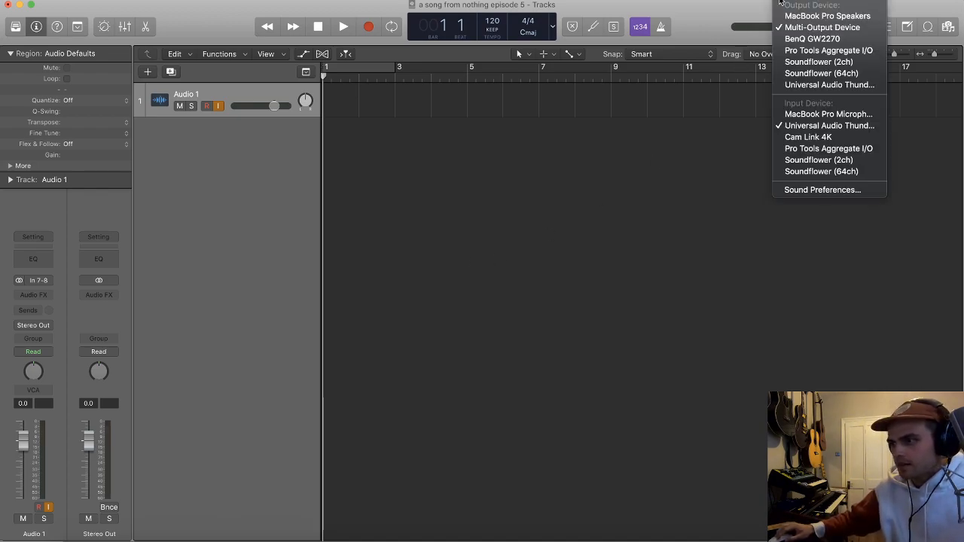
{"action": "left_click", "coordinate": [710, 166]}
{"action": "scroll", "coordinate": [711, 165], "scroll_direction": "down", "scroll_amount": 3}
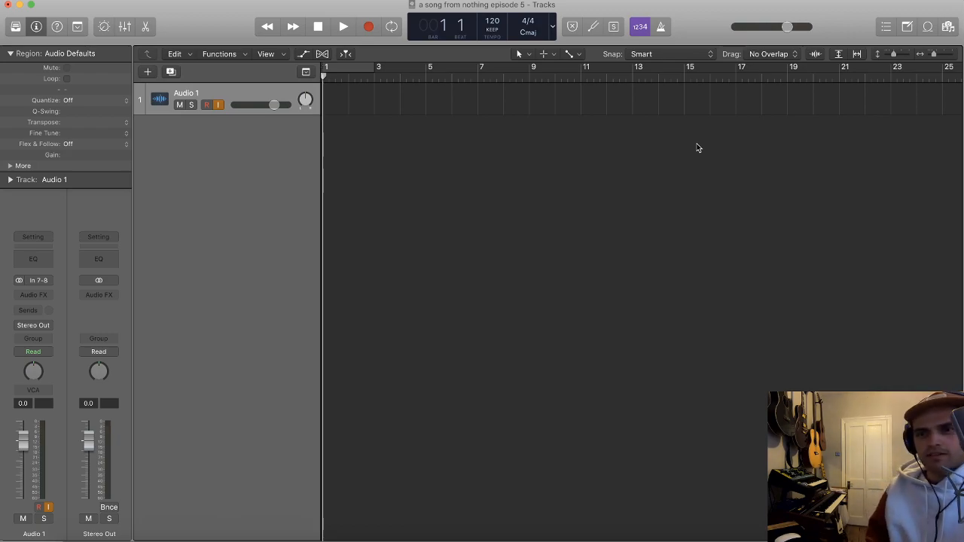
{"action": "scroll", "coordinate": [411, 126], "scroll_direction": "left", "scroll_amount": 1}
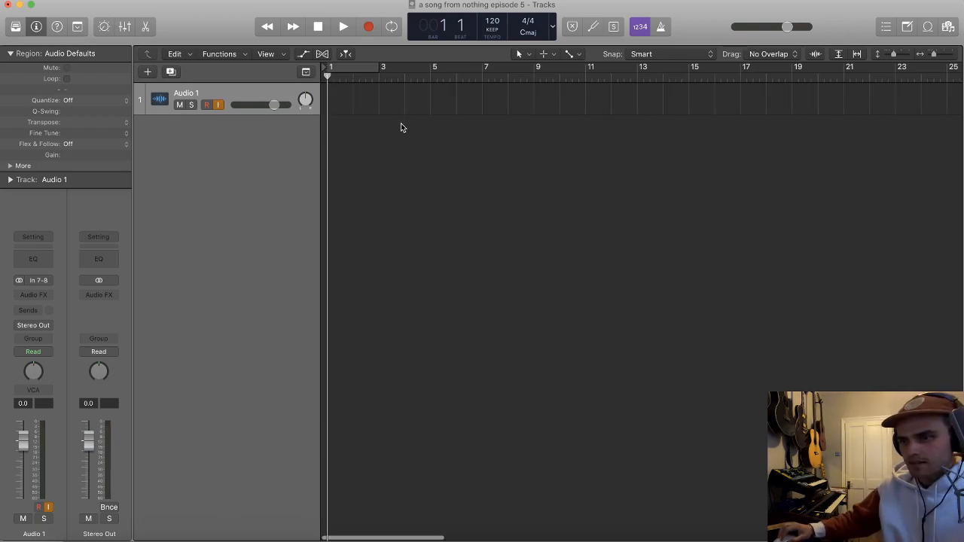
{"action": "scroll", "coordinate": [405, 122], "scroll_direction": "up", "scroll_amount": 2}
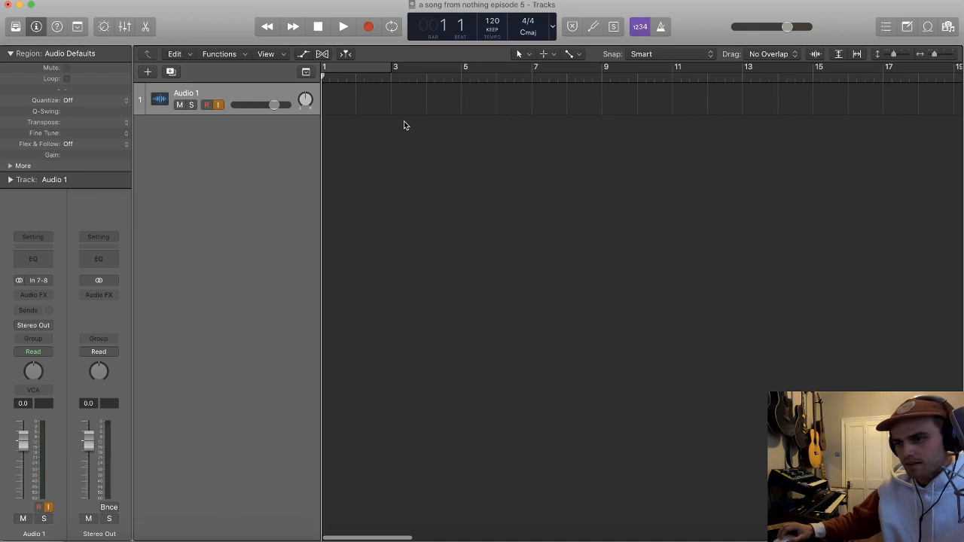
{"action": "scroll", "coordinate": [404, 122], "scroll_direction": "up", "scroll_amount": 1}
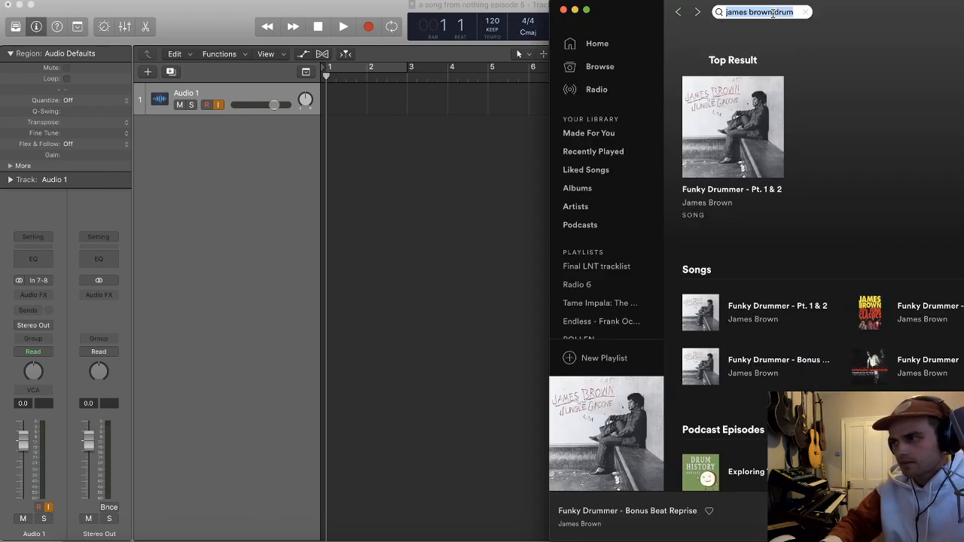
Step: Search Spotify for "anderson paak" and browse the artist's discography to the 2016 album Malibu
{"action": "key", "text": "BackSpace"}
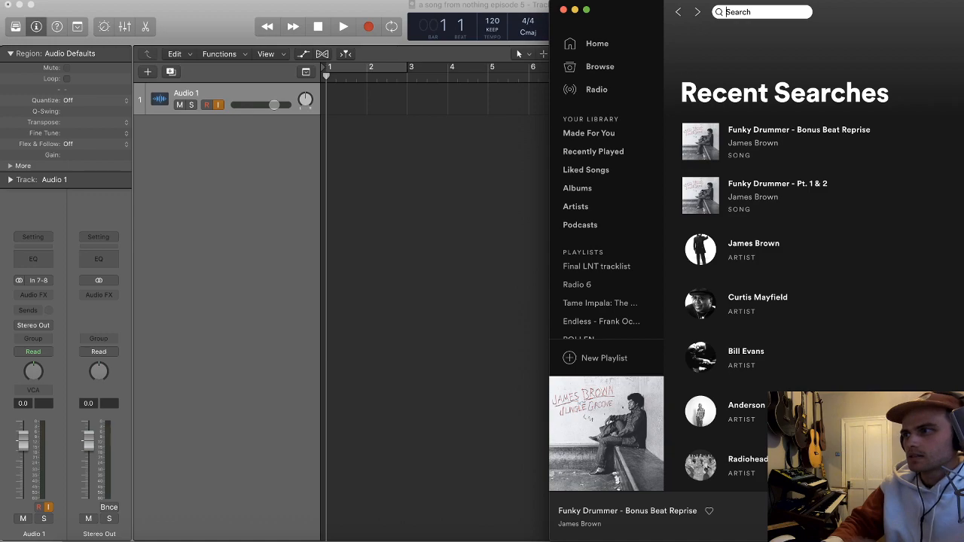
{"action": "type", "text": "anderson paak"}
{"action": "key", "text": "Return"}
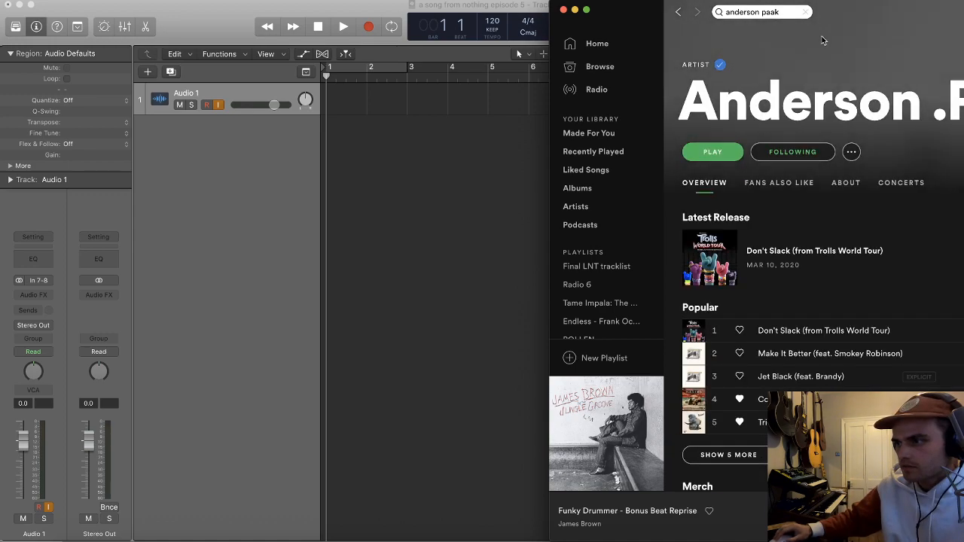
{"action": "scroll", "coordinate": [800, 286], "scroll_direction": "down", "scroll_amount": 20}
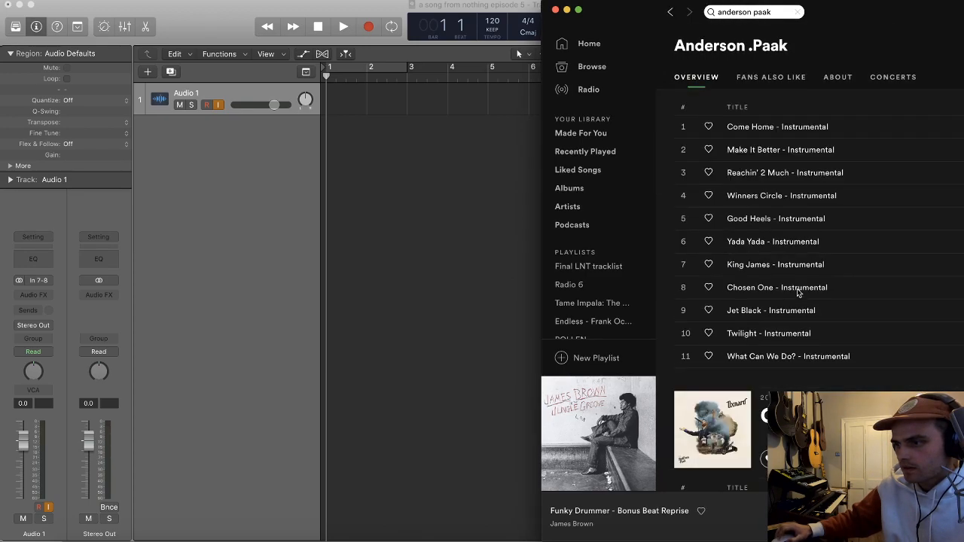
{"action": "scroll", "coordinate": [799, 293], "scroll_direction": "down", "scroll_amount": 1}
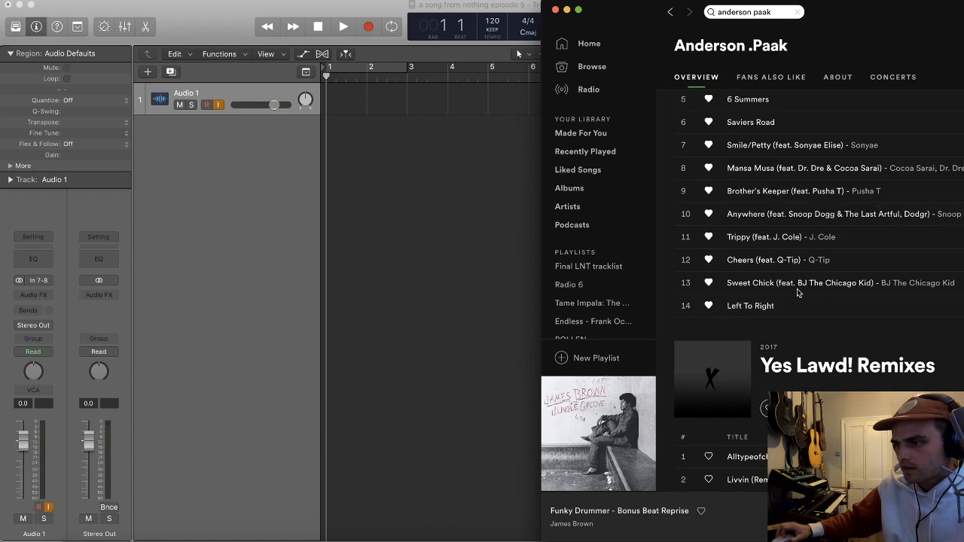
{"action": "scroll", "coordinate": [798, 293], "scroll_direction": "down", "scroll_amount": 1}
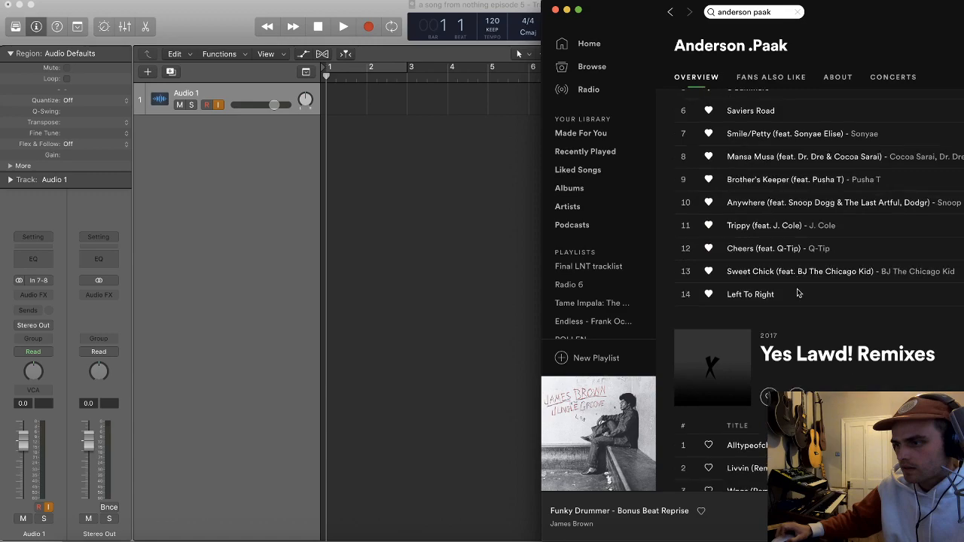
{"action": "scroll", "coordinate": [799, 292], "scroll_direction": "down", "scroll_amount": 10}
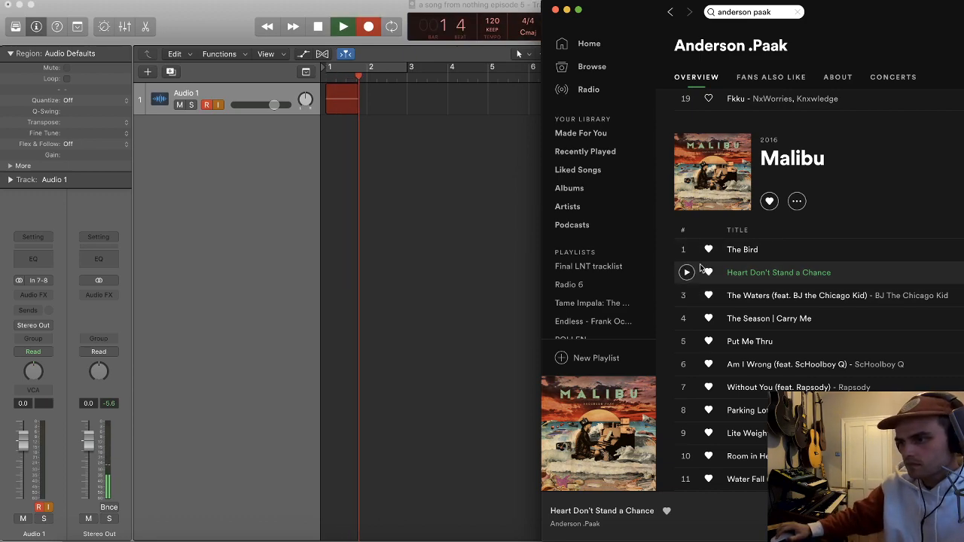
Step: Play excerpts of The Bird, Put Me Thru and The Season | Carry Me into the Audio 1 recording, then stop recording in Logic
{"action": "left_click", "coordinate": [688, 250]}
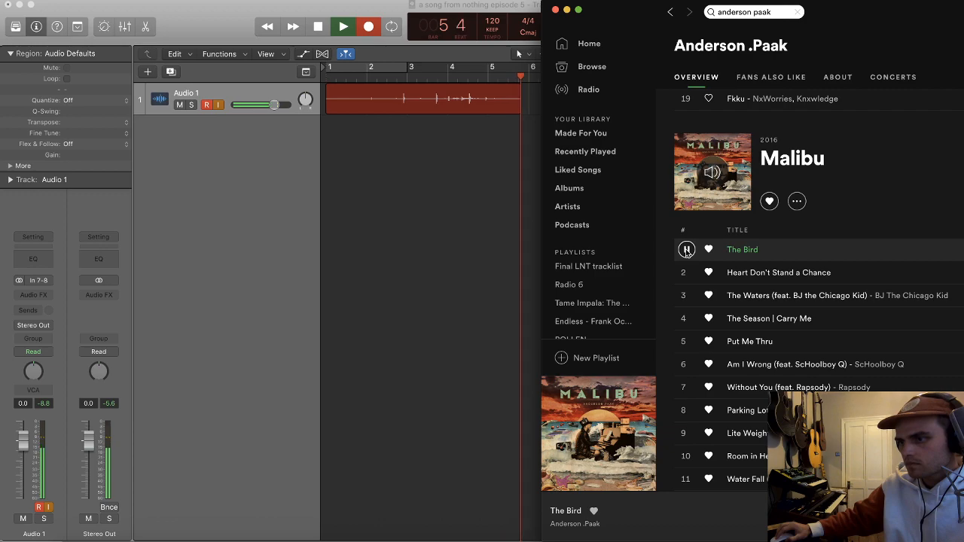
{"action": "left_click", "coordinate": [687, 251]}
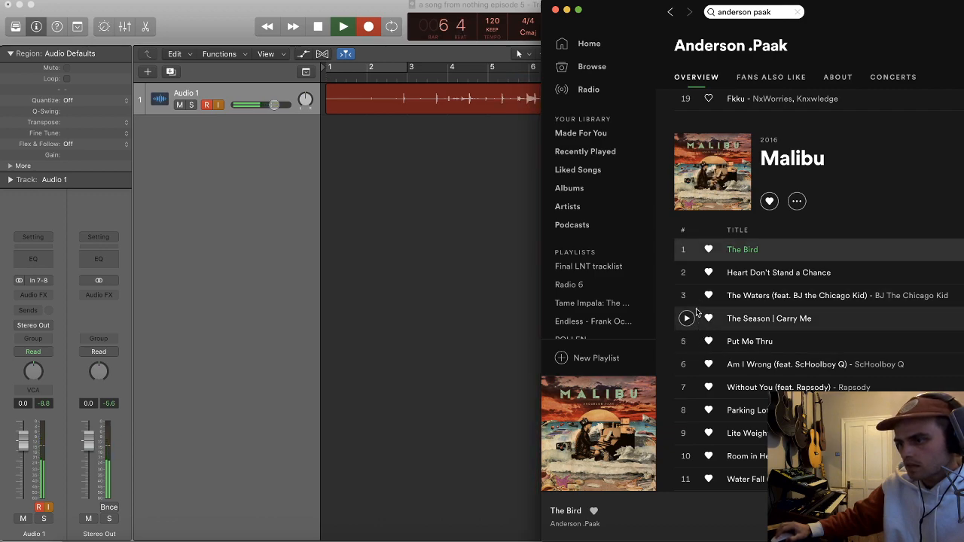
{"action": "left_click", "coordinate": [687, 342]}
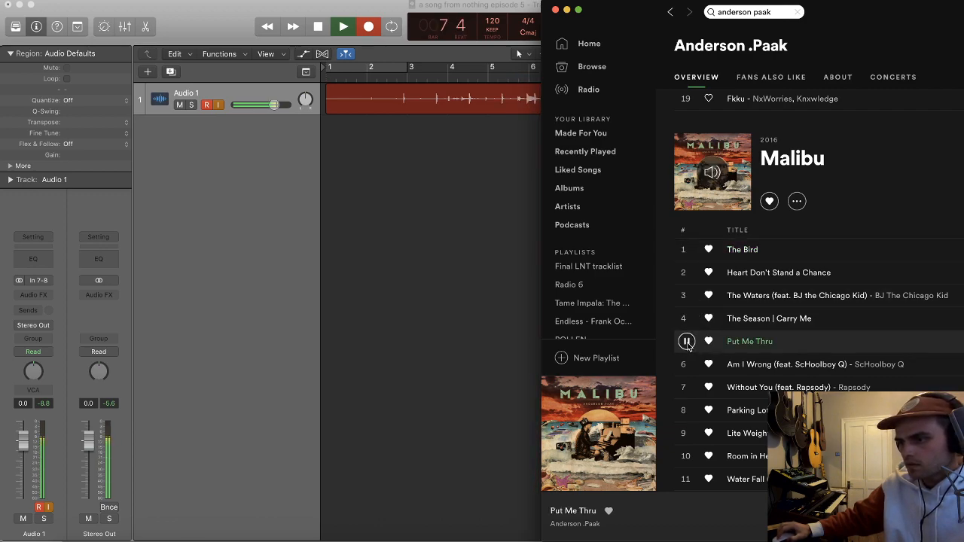
{"action": "left_click", "coordinate": [687, 343]}
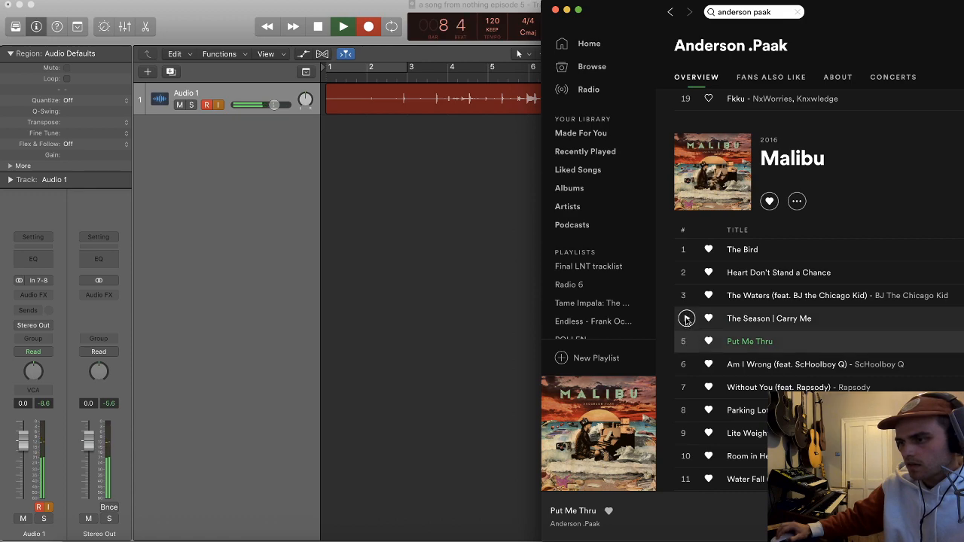
{"action": "left_click", "coordinate": [687, 320]}
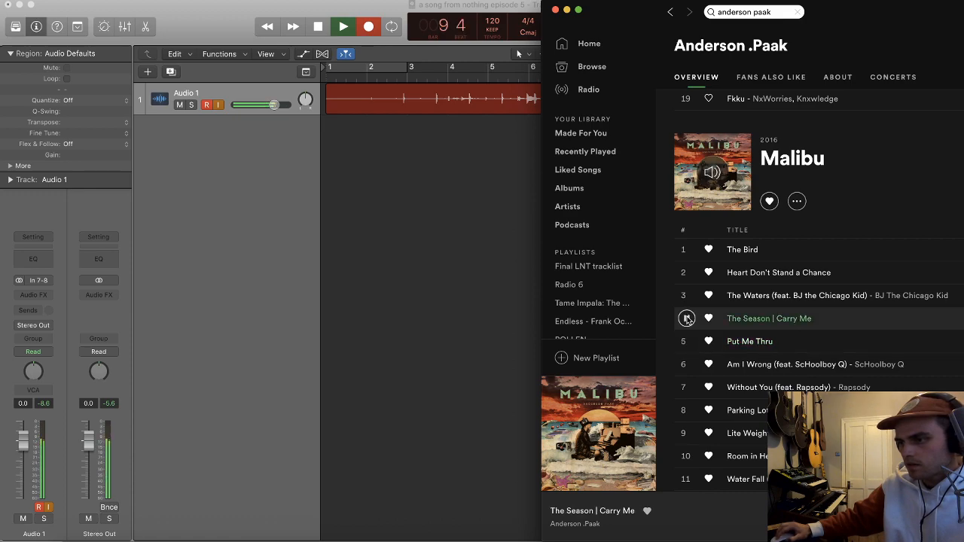
{"action": "left_click", "coordinate": [687, 342]}
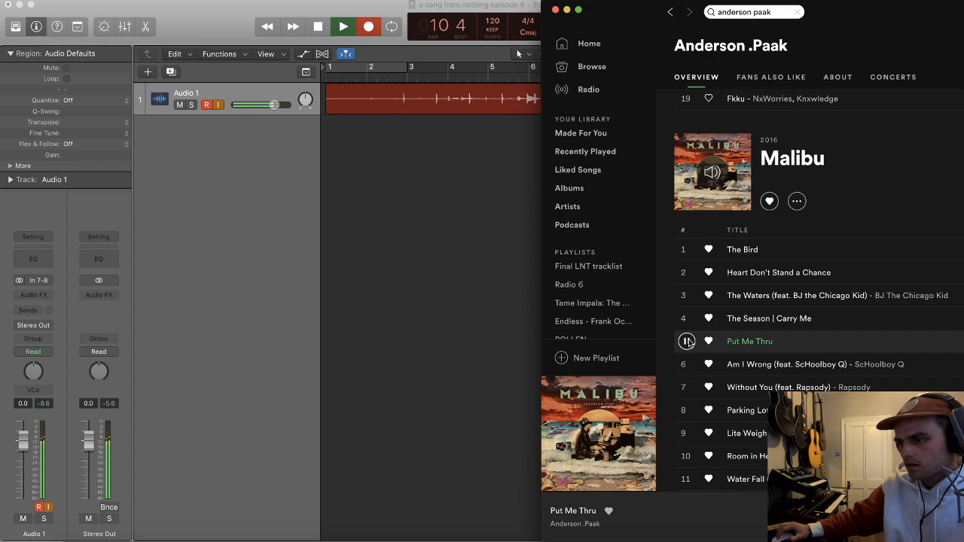
{"action": "left_click", "coordinate": [687, 343]}
{"action": "left_click", "coordinate": [510, 271]}
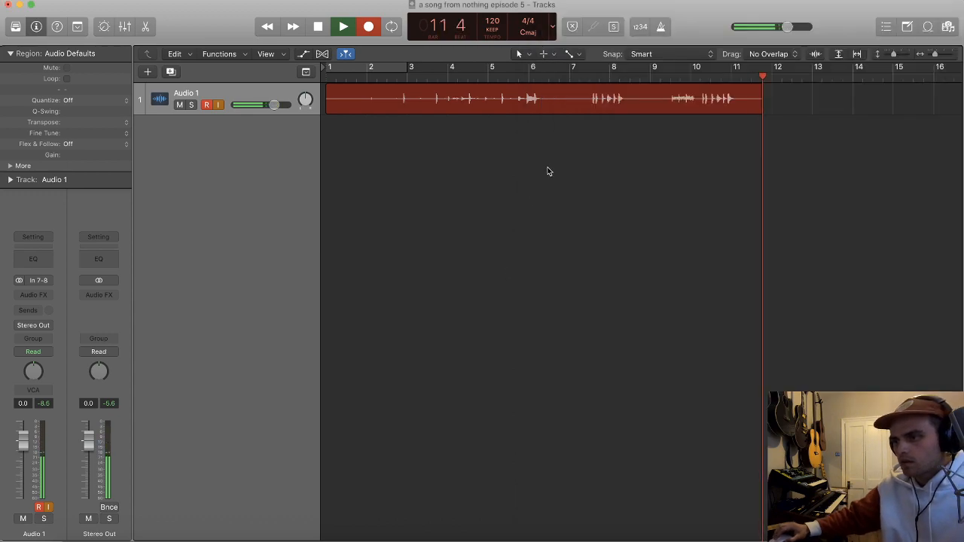
{"action": "key", "text": "space"}
Step: Play the recording from near bar 3, split it at about bar 3 beat 2 and delete the part before the split
{"action": "scroll", "coordinate": [520, 146], "scroll_direction": "up", "scroll_amount": 5}
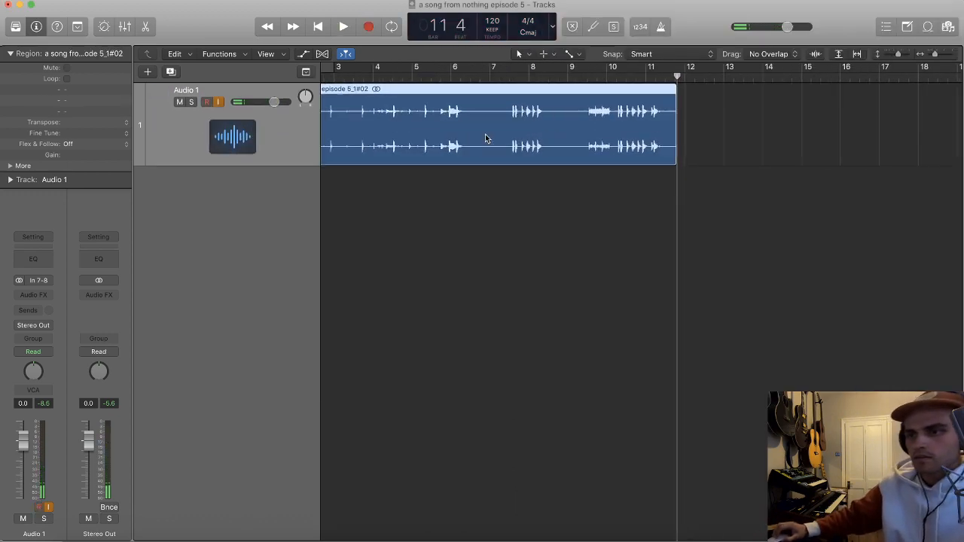
{"action": "scroll", "coordinate": [485, 138], "scroll_direction": "up", "scroll_amount": 1}
{"action": "scroll", "coordinate": [482, 138], "scroll_direction": "left", "scroll_amount": 3}
{"action": "double_click", "coordinate": [402, 77]}
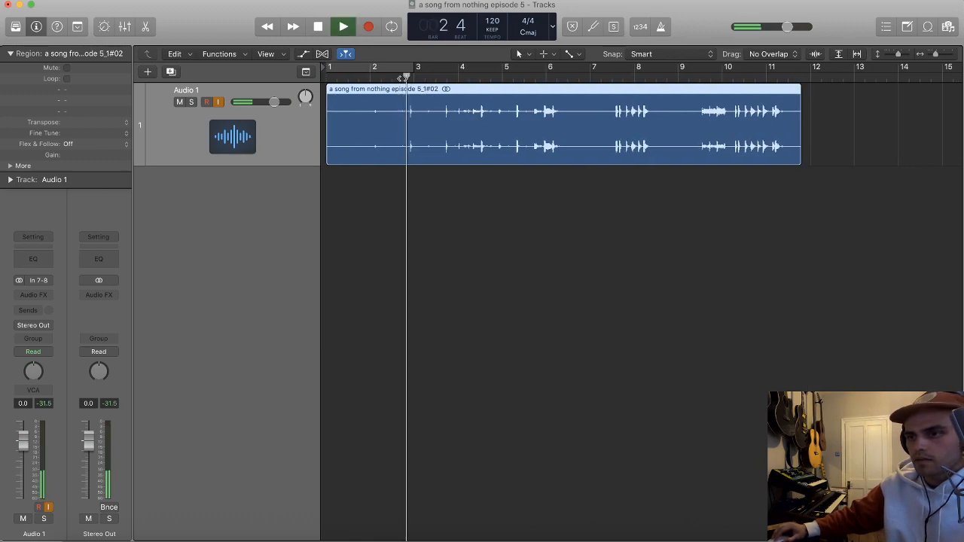
{"action": "scroll", "coordinate": [414, 106], "scroll_direction": "up", "scroll_amount": 4}
{"action": "scroll", "coordinate": [474, 113], "scroll_direction": "up", "scroll_amount": 2}
{"action": "key", "text": "space"}
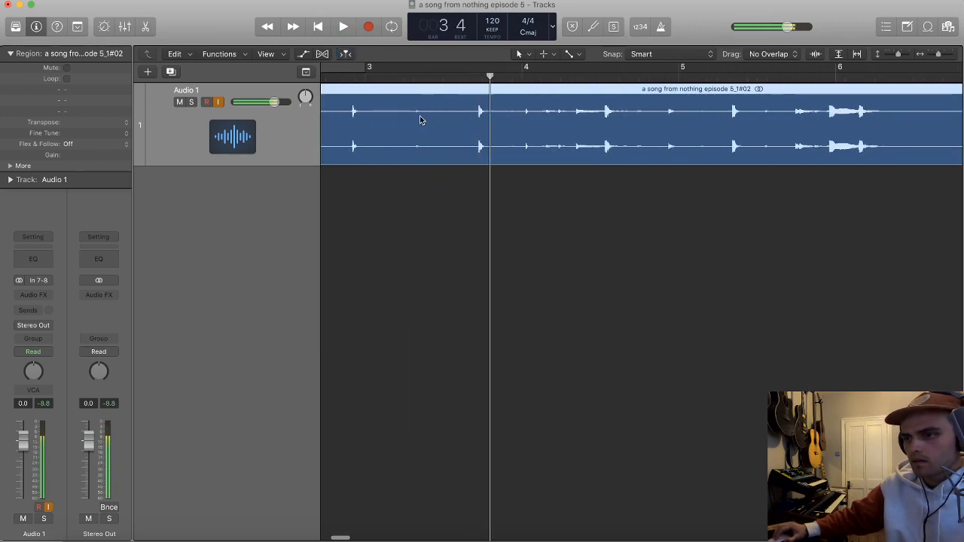
{"action": "double_click", "coordinate": [408, 116], "text": "super"}
{"action": "left_click", "coordinate": [381, 121]}
{"action": "key", "text": "Delete"}
Step: Audition the drum hits around bar 4 and cut out the section from just after bar 4 to about beat 3
{"action": "scroll", "coordinate": [473, 107], "scroll_direction": "right", "scroll_amount": 1}
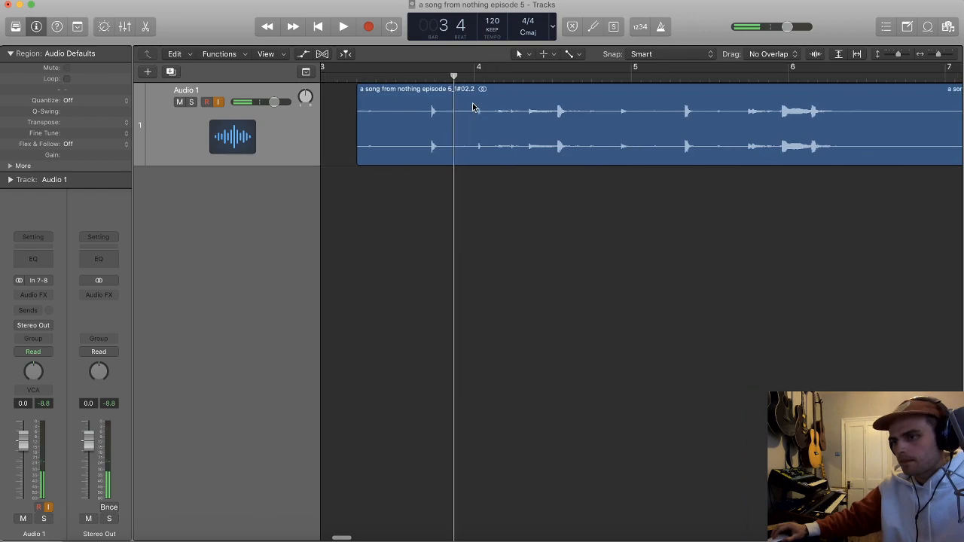
{"action": "scroll", "coordinate": [474, 107], "scroll_direction": "down", "scroll_amount": 1}
{"action": "key", "text": "space"}
{"action": "scroll", "coordinate": [504, 122], "scroll_direction": "right", "scroll_amount": 1}
{"action": "key", "text": "space"}
{"action": "left_click_drag", "start_coordinate": [467, 117], "coordinate": [523, 117]}
{"action": "left_click", "coordinate": [518, 112]}
{"action": "key", "text": "Delete"}
{"action": "key", "text": "space"}
{"action": "scroll", "coordinate": [543, 121], "scroll_direction": "right", "scroll_amount": 1}
{"action": "scroll", "coordinate": [559, 125], "scroll_direction": "right", "scroll_amount": 1}
{"action": "key", "text": "space"}
{"action": "double_click", "coordinate": [595, 113], "text": "super"}
{"action": "left_click", "coordinate": [574, 118]}
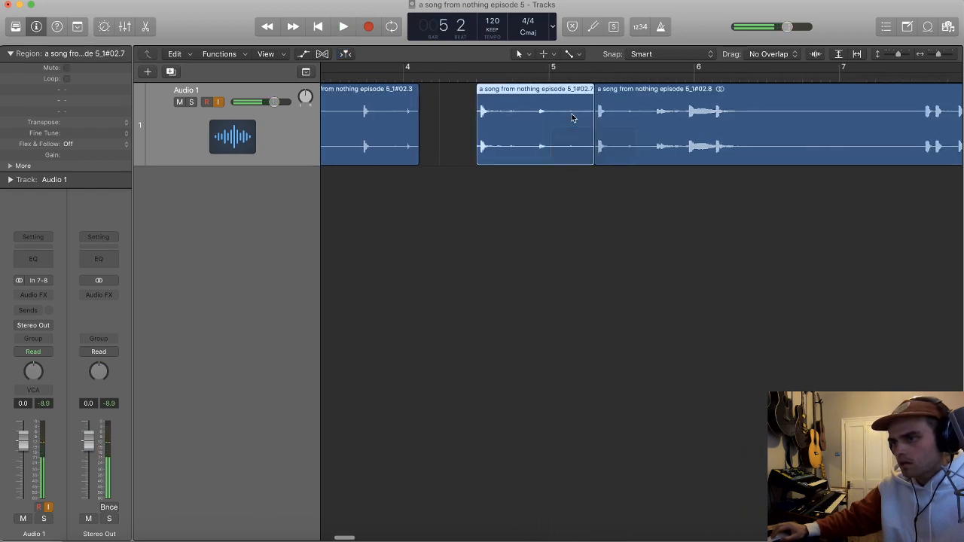
{"action": "key", "text": "super+z"}
Step: Split the recording just before the soft hit ahead of bar 5 and delete the piece between bar 4 beat 3 and the split
{"action": "double_click", "coordinate": [534, 118], "text": "super"}
{"action": "left_click", "coordinate": [522, 119]}
{"action": "key", "text": "Delete"}
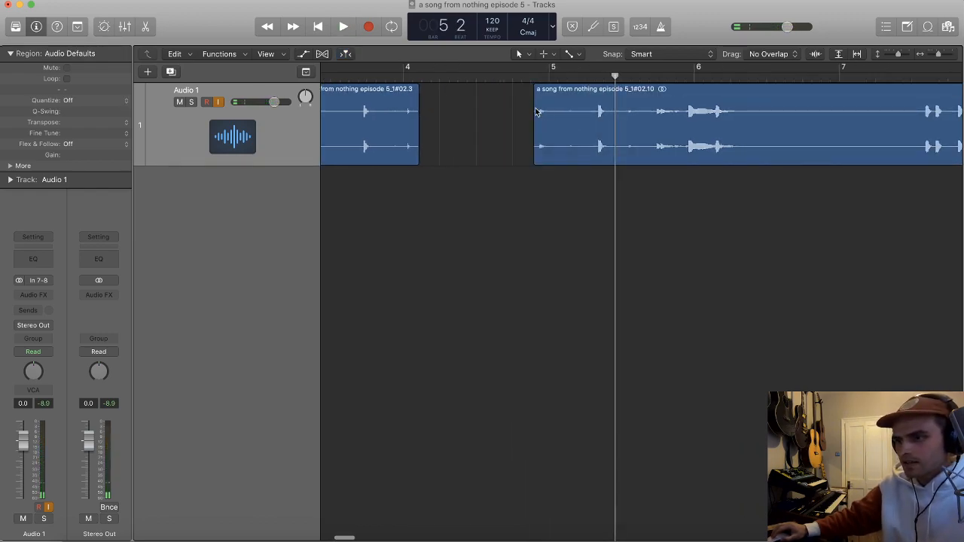
Step: Play on past bar 5 and cut out the section from just after bar 5 beat 3 to about bar 6 beat 4
{"action": "scroll", "coordinate": [541, 115], "scroll_direction": "down", "scroll_amount": 5}
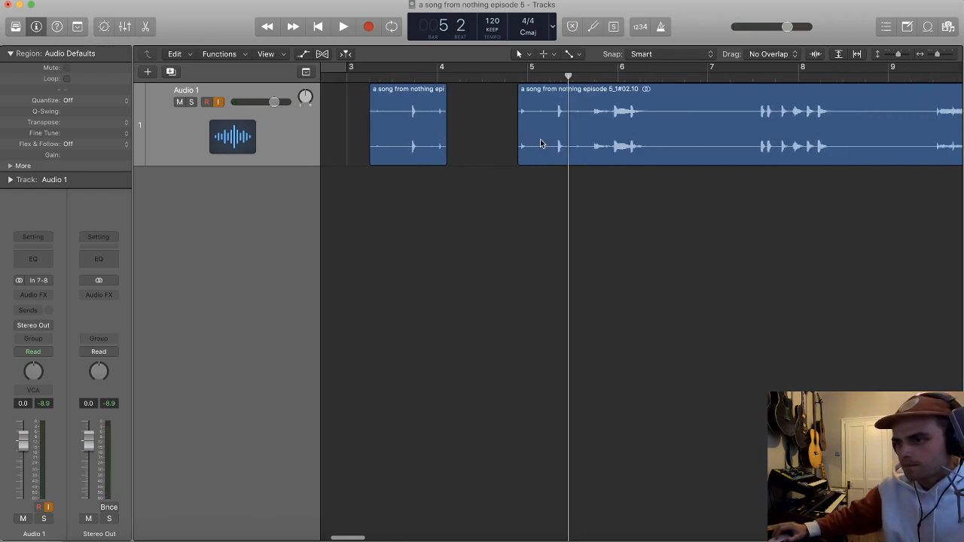
{"action": "key", "text": "space"}
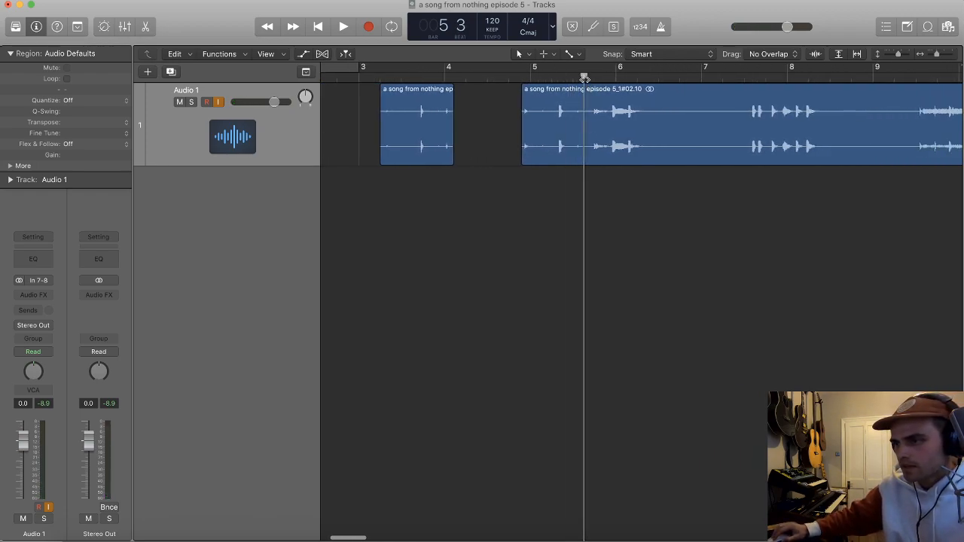
{"action": "scroll", "coordinate": [592, 117], "scroll_direction": "right", "scroll_amount": 2}
{"action": "key", "text": "space"}
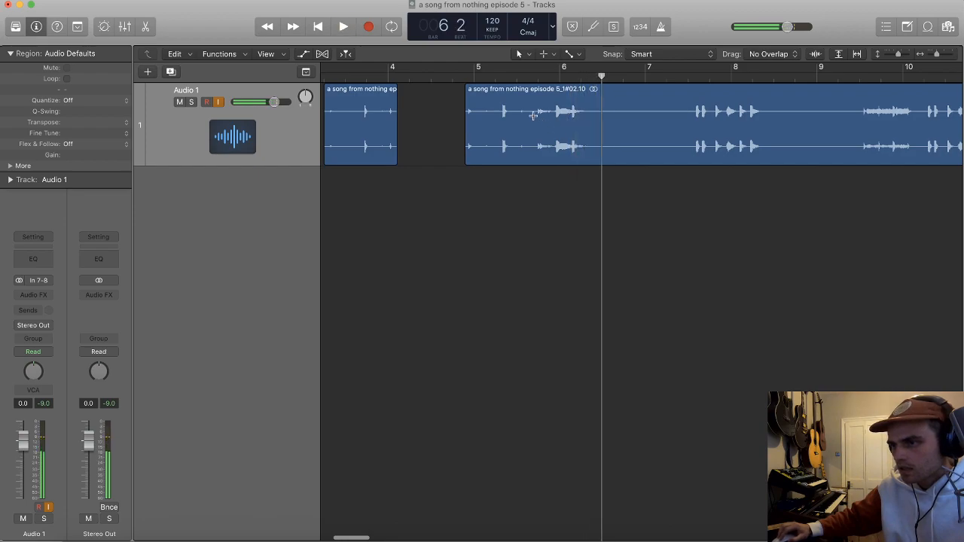
{"action": "double_click", "coordinate": [535, 118], "text": "super"}
{"action": "double_click", "coordinate": [630, 115], "text": "super"}
{"action": "left_click", "coordinate": [617, 118]}
{"action": "key", "text": "Delete"}
Step: Listen to the group of drum hits around bar 8 to identify the individual sounds
{"action": "scroll", "coordinate": [628, 116], "scroll_direction": "right", "scroll_amount": 3}
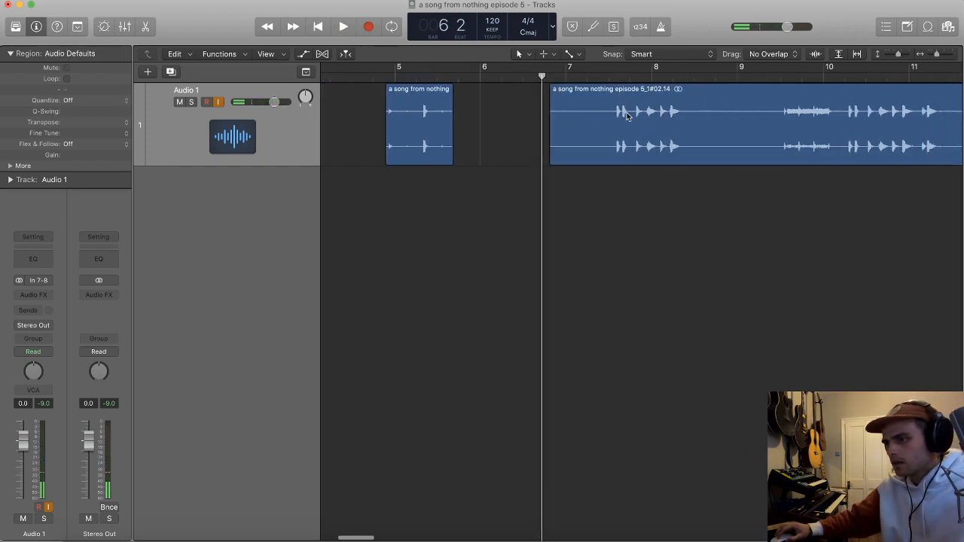
{"action": "left_click", "coordinate": [595, 80]}
{"action": "key", "text": "space"}
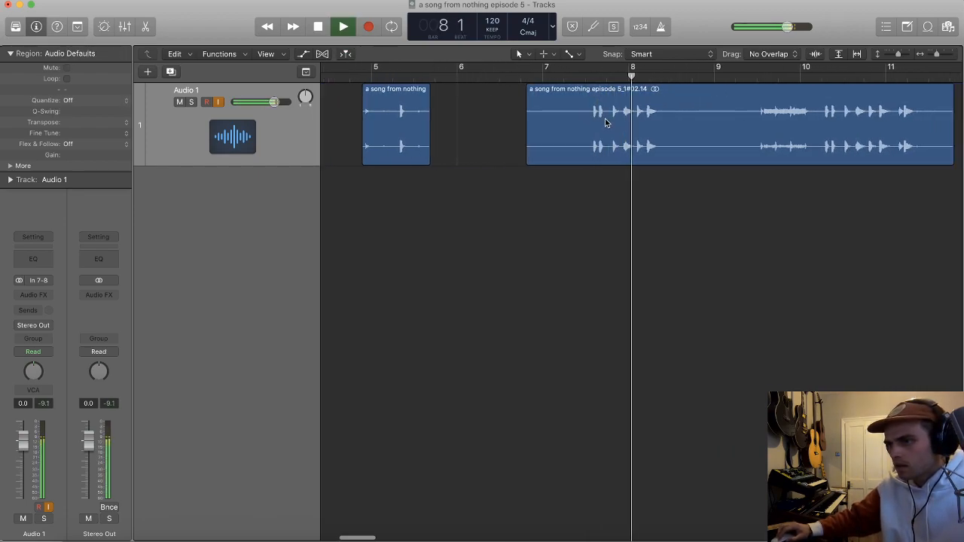
{"action": "key", "text": "space"}
{"action": "key", "text": "super+Right"}
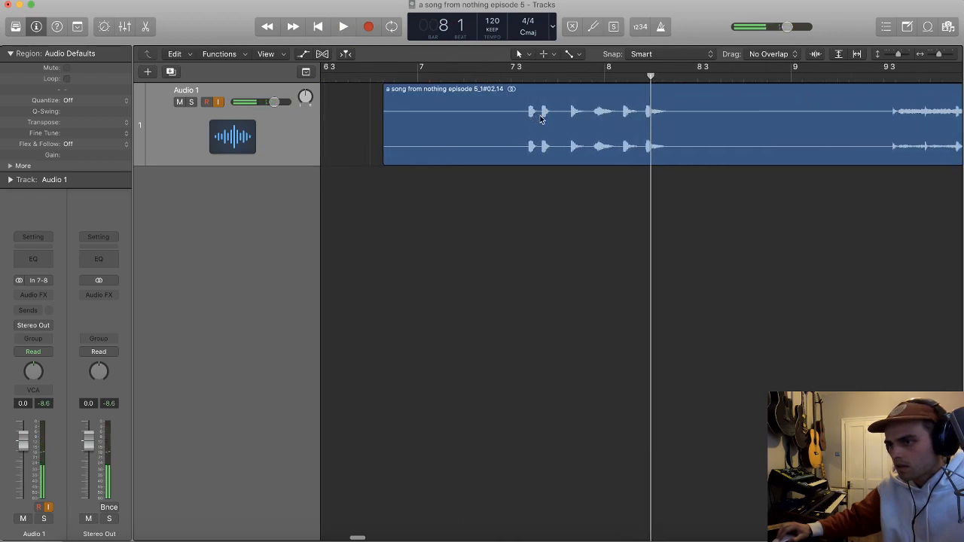
{"action": "key", "text": "super+Right"}
{"action": "left_click", "coordinate": [465, 75]}
{"action": "key", "text": "space"}
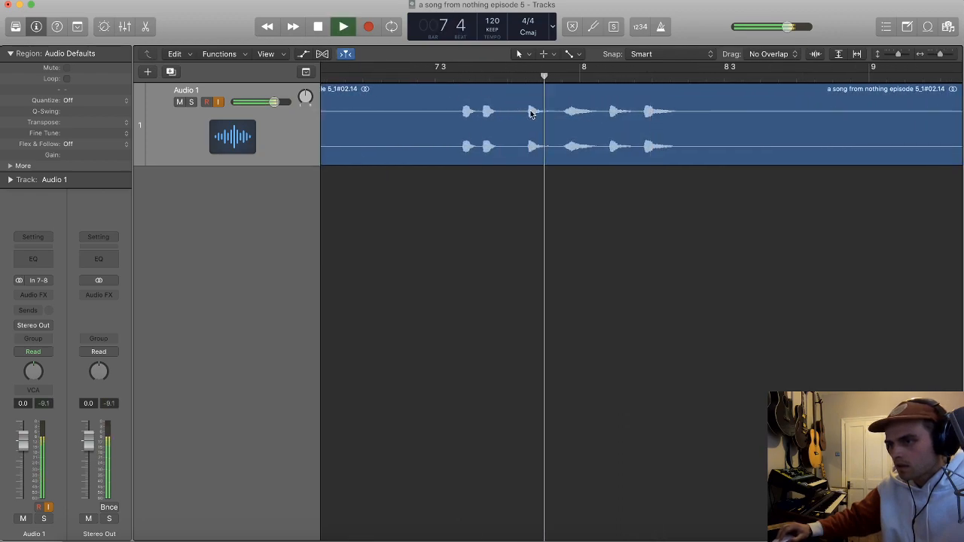
{"action": "key", "text": "space"}
Step: Split the recording on both sides of the second hit after bar 7 beat 3 and delete the piece containing the first hit
{"action": "left_click_drag", "start_coordinate": [479, 113], "coordinate": [496, 116]}
{"action": "left_click", "coordinate": [496, 117]}
{"action": "left_click", "coordinate": [471, 122]}
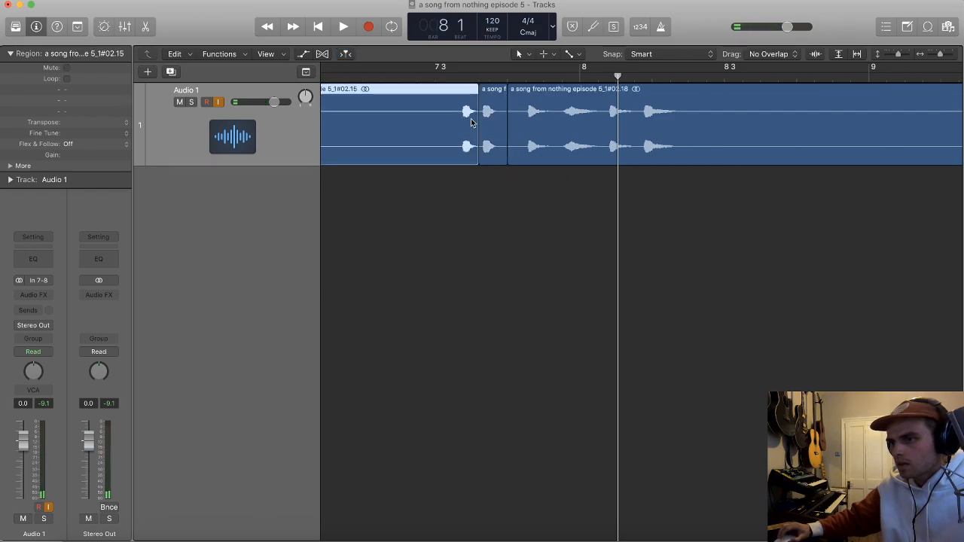
{"action": "key", "text": "super+Left"}
{"action": "key", "text": "Delete"}
Step: Split off the next hit before bar 8 and move it back to position 7 2 4 1, then select the remaining recording
{"action": "left_click", "coordinate": [526, 126]}
{"action": "left_click_drag", "start_coordinate": [515, 128], "coordinate": [455, 128]}
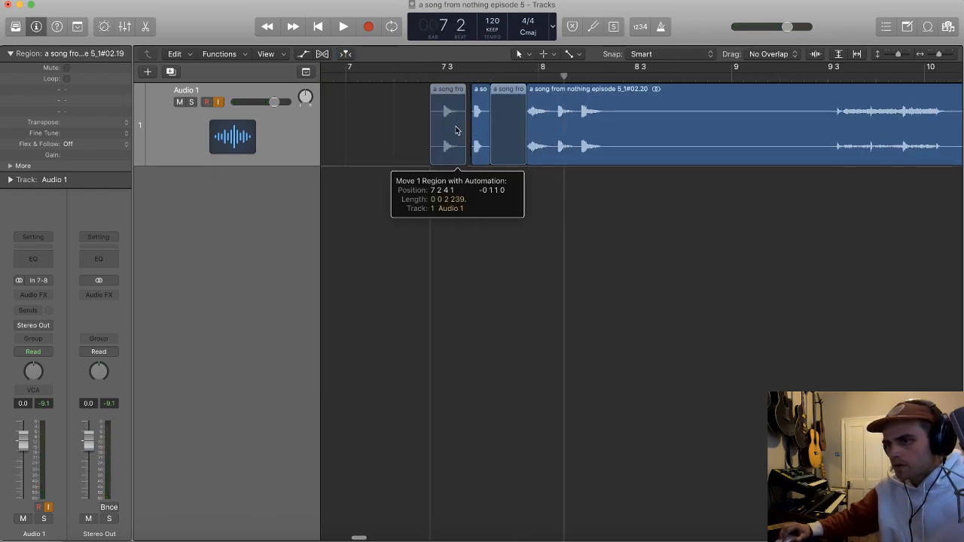
{"action": "left_click", "coordinate": [571, 129]}
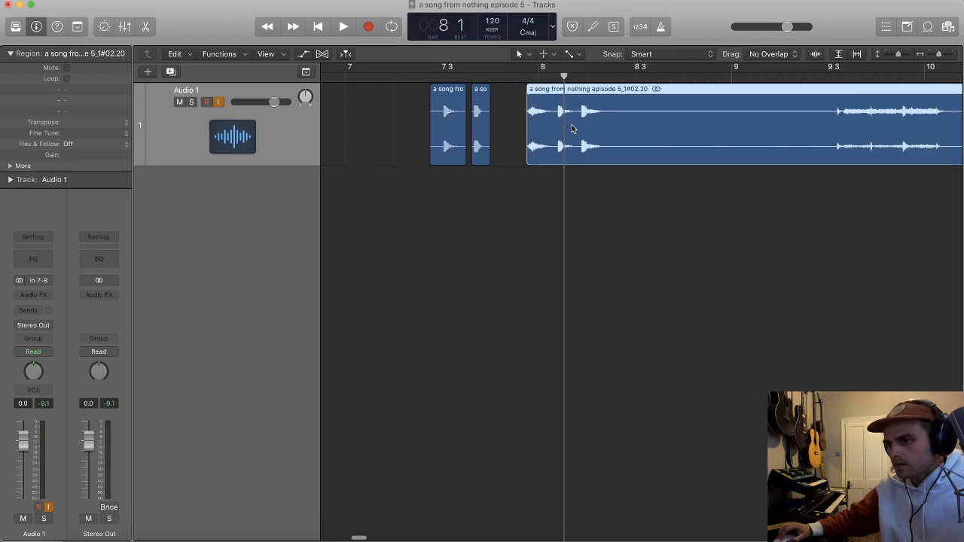
Step: Audition the remaining recording from about bar 9 beat 3 and delete that leftover region
{"action": "left_click", "coordinate": [829, 79]}
{"action": "key", "text": "space"}
{"action": "key", "text": "space"}
{"action": "left_click", "coordinate": [665, 198]}
{"action": "left_click", "coordinate": [611, 148]}
{"action": "key", "text": "Delete"}
{"action": "scroll", "coordinate": [660, 133], "scroll_direction": "down", "scroll_amount": 10}
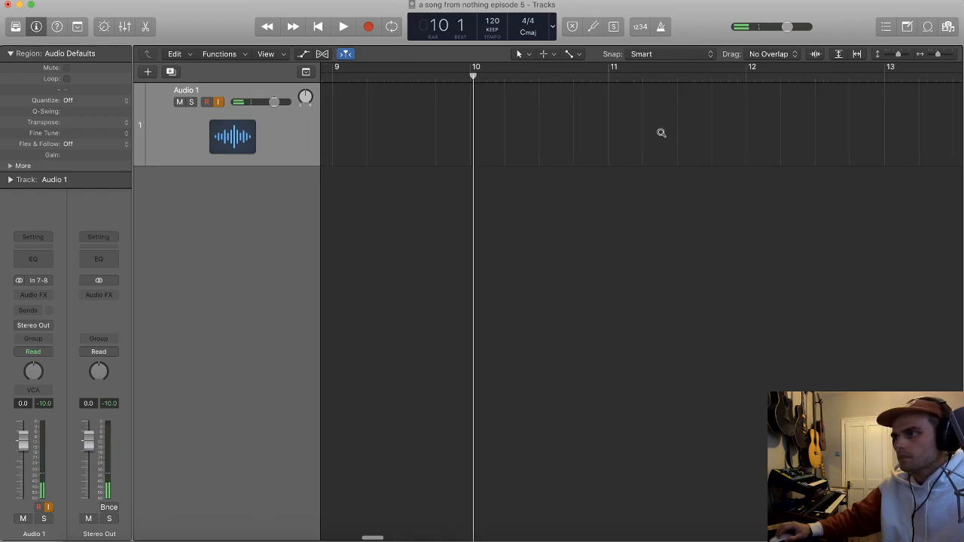
{"action": "scroll", "coordinate": [657, 135], "scroll_direction": "down", "scroll_amount": 5}
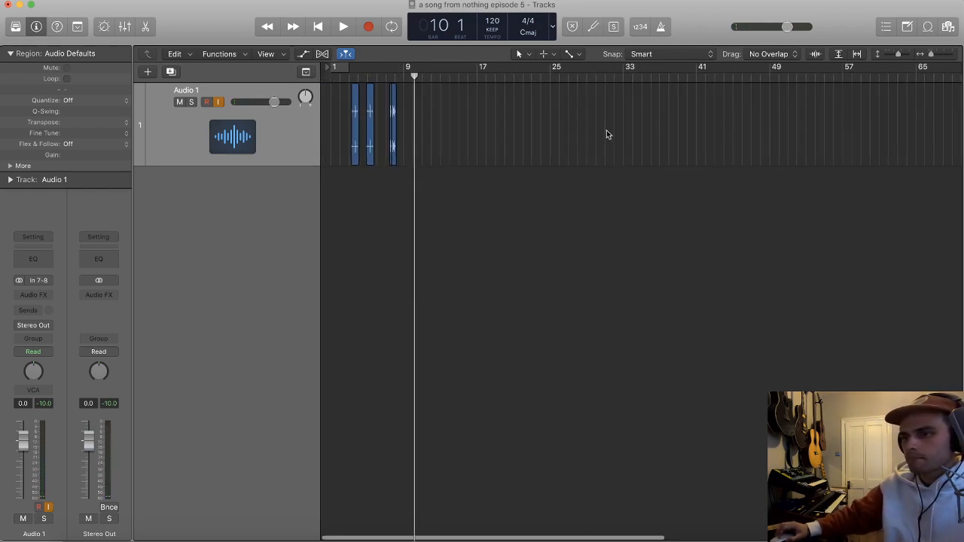
Step: Move the two short hit regions from bar 7 to between bars 2 and 3, ahead of the two longer regions
{"action": "scroll", "coordinate": [595, 136], "scroll_direction": "up", "scroll_amount": 8}
{"action": "scroll", "coordinate": [567, 140], "scroll_direction": "up", "scroll_amount": 6}
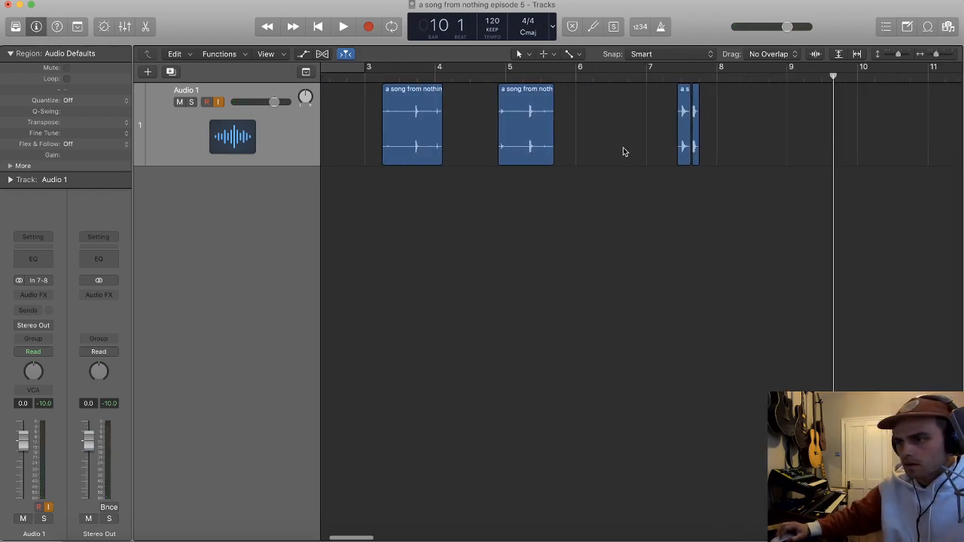
{"action": "left_click_drag", "start_coordinate": [796, 147], "coordinate": [418, 143]}
{"action": "left_click_drag", "start_coordinate": [755, 149], "coordinate": [433, 144]}
Step: Play the chopped regions from about bar 3 beat 2 to check the sounds up to bar 5
{"action": "left_click", "coordinate": [472, 78]}
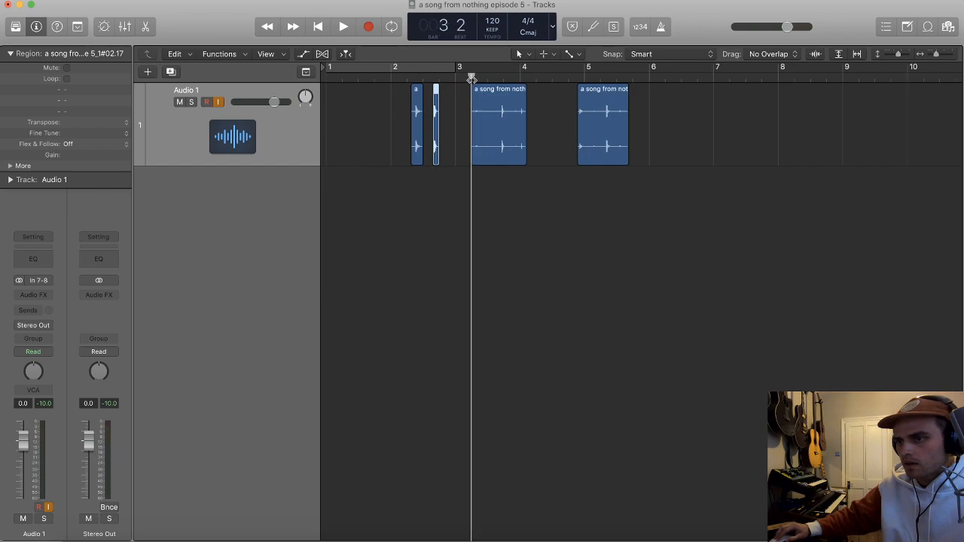
{"action": "key", "text": "space"}
{"action": "scroll", "coordinate": [485, 100], "scroll_direction": "up", "scroll_amount": 5}
{"action": "scroll", "coordinate": [508, 113], "scroll_direction": "right", "scroll_amount": 3}
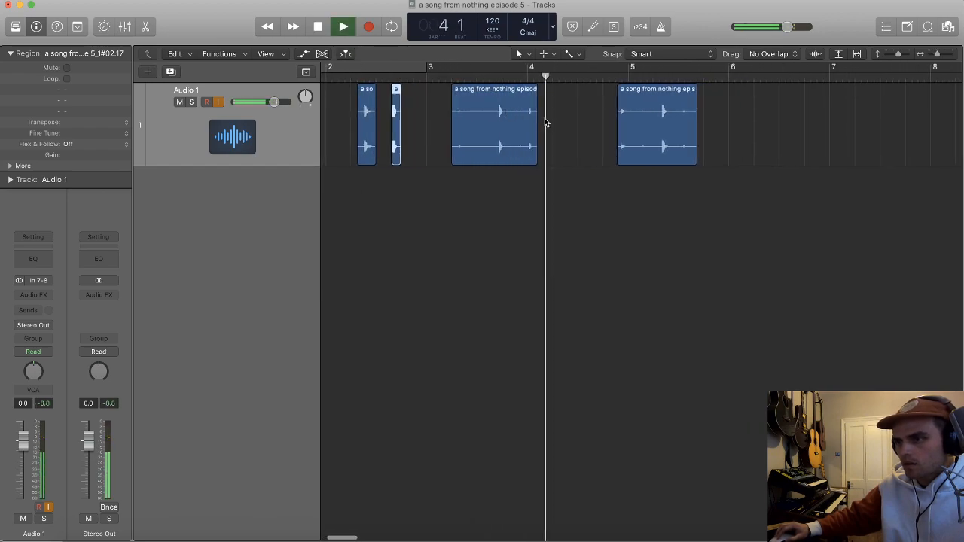
{"action": "key", "text": "space"}
{"action": "scroll", "coordinate": [603, 165], "scroll_direction": "down", "scroll_amount": 6}
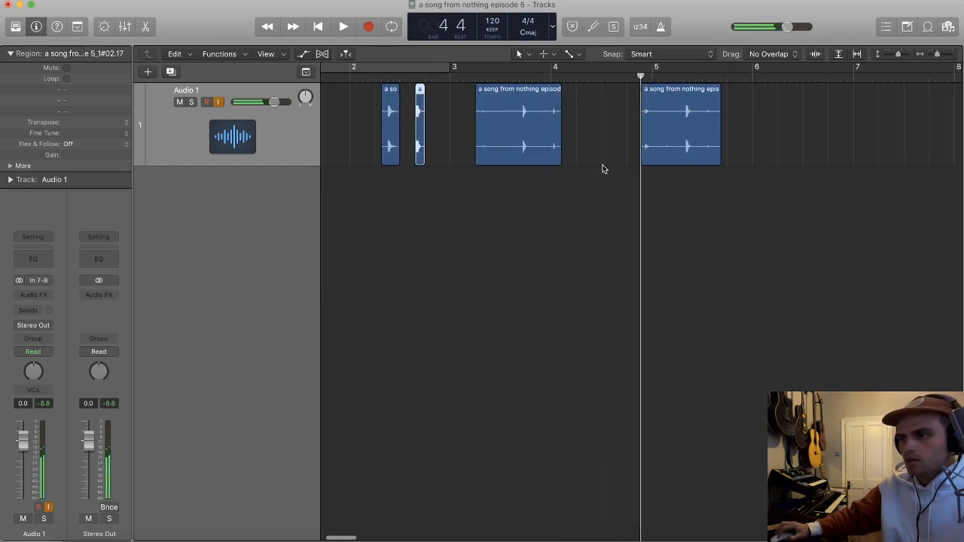
Step: Convert all four regions on Audio 1 to a new sampler track, with zones created from transient markers
{"action": "left_click_drag", "start_coordinate": [744, 196], "coordinate": [352, 122]}
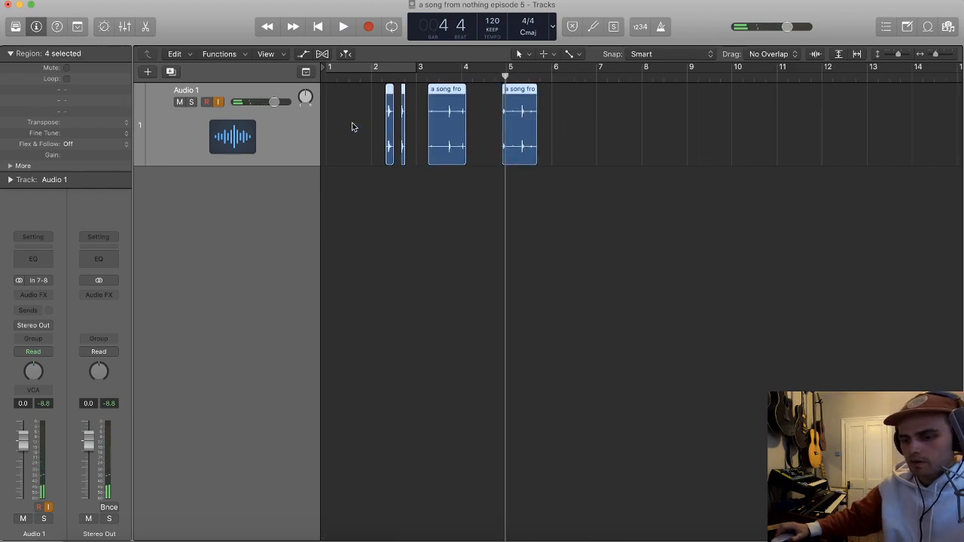
{"action": "left_click", "coordinate": [631, 147]}
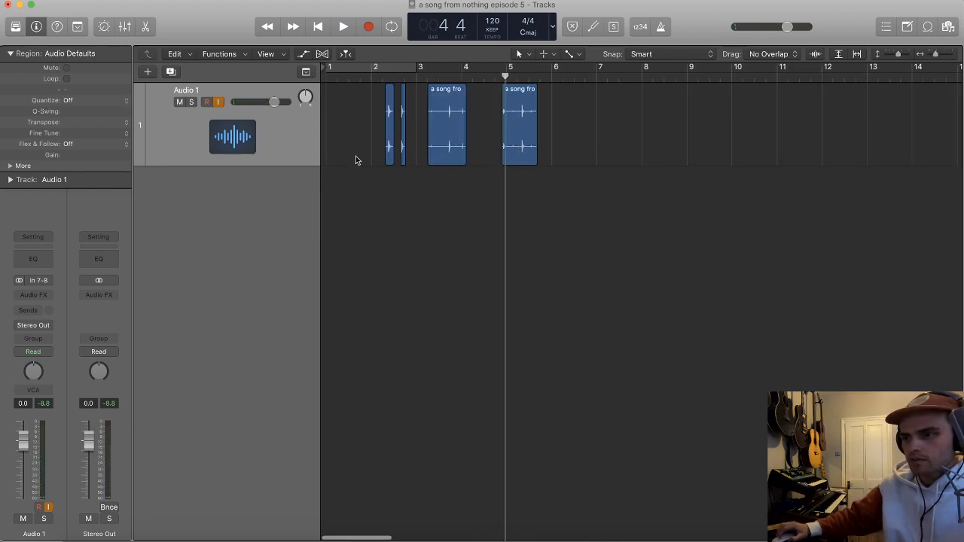
{"action": "key", "text": "super+Right"}
{"action": "left_click", "coordinate": [385, 78]}
{"action": "scroll", "coordinate": [384, 96], "scroll_direction": "up", "scroll_amount": 5}
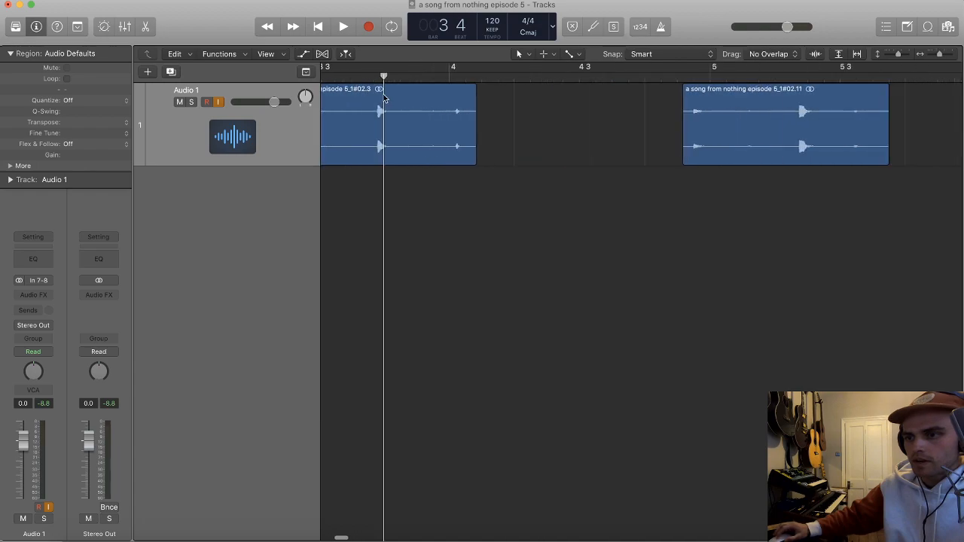
{"action": "scroll", "coordinate": [418, 104], "scroll_direction": "down", "scroll_amount": 10}
{"action": "left_click", "coordinate": [307, 130]}
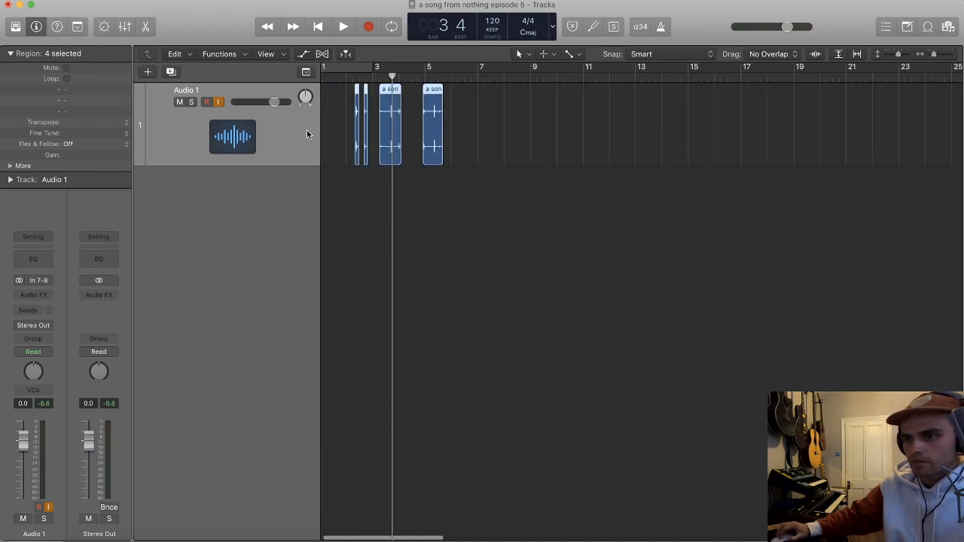
{"action": "key", "text": "ctrl+e"}
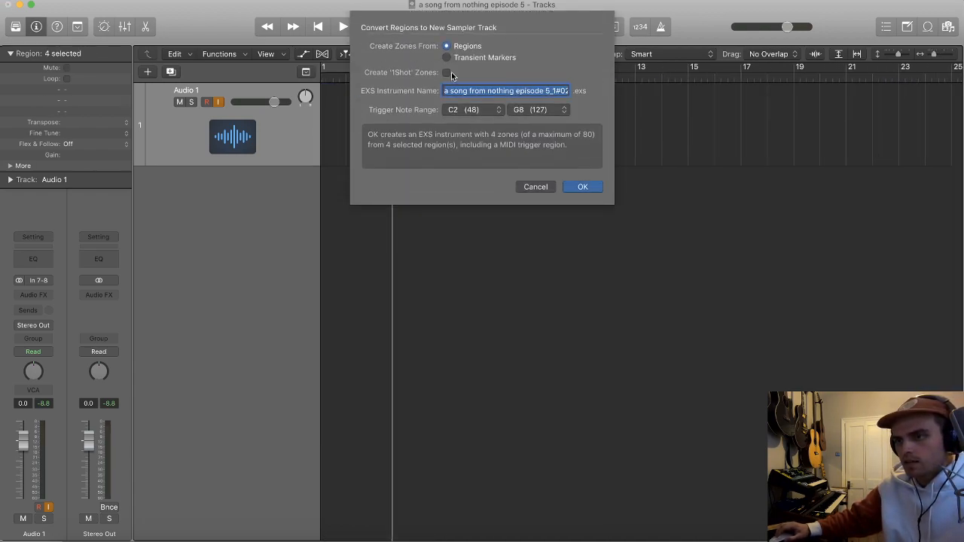
{"action": "left_click", "coordinate": [452, 58]}
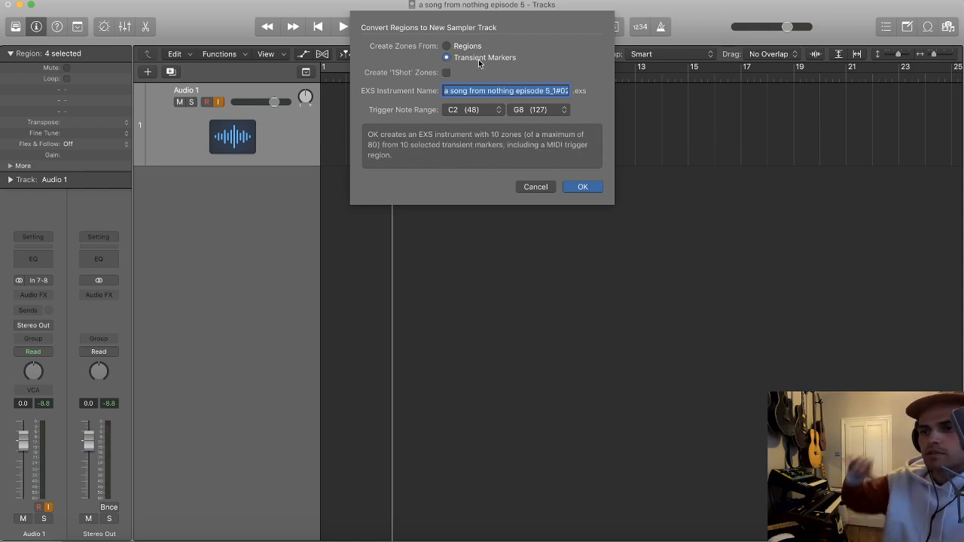
{"action": "left_click", "coordinate": [582, 186]}
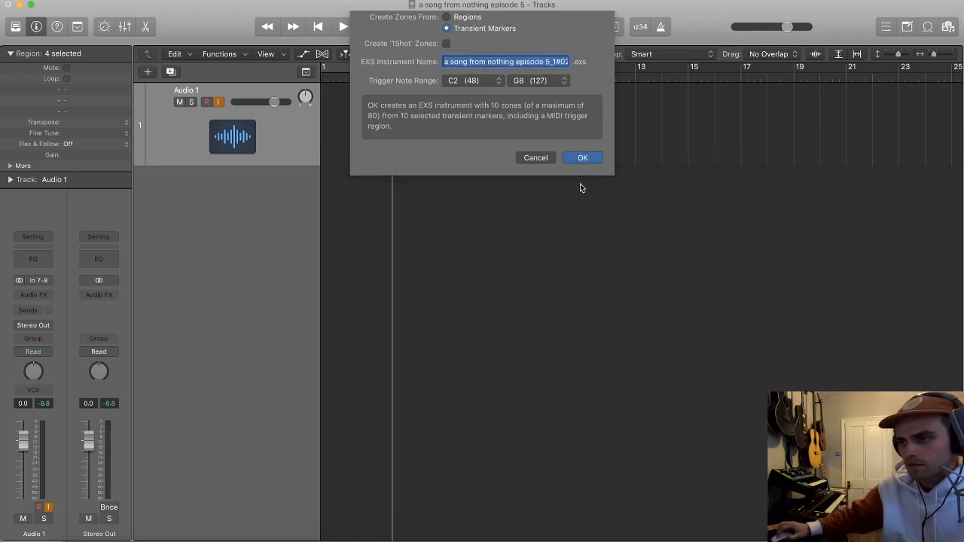
Step: Delete the MIDI trigger region from the new sampler track
{"action": "left_click", "coordinate": [404, 193]}
{"action": "left_click_drag", "start_coordinate": [490, 206], "coordinate": [334, 209]}
{"action": "key", "text": "Delete"}
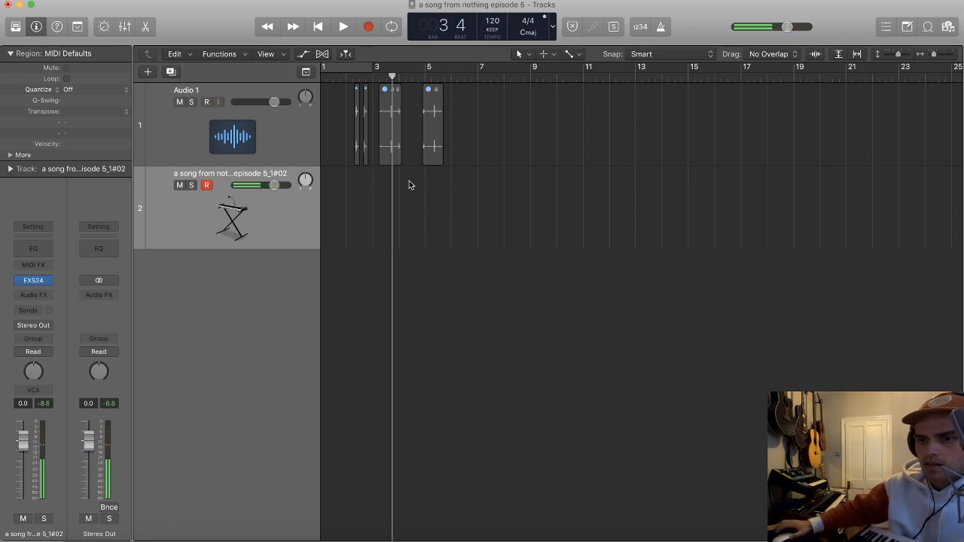
Step: Enable 1Shot playback for all zones in the EXS24 instrument editor, save the instrument and close the sampler
{"action": "left_click", "coordinate": [45, 279]}
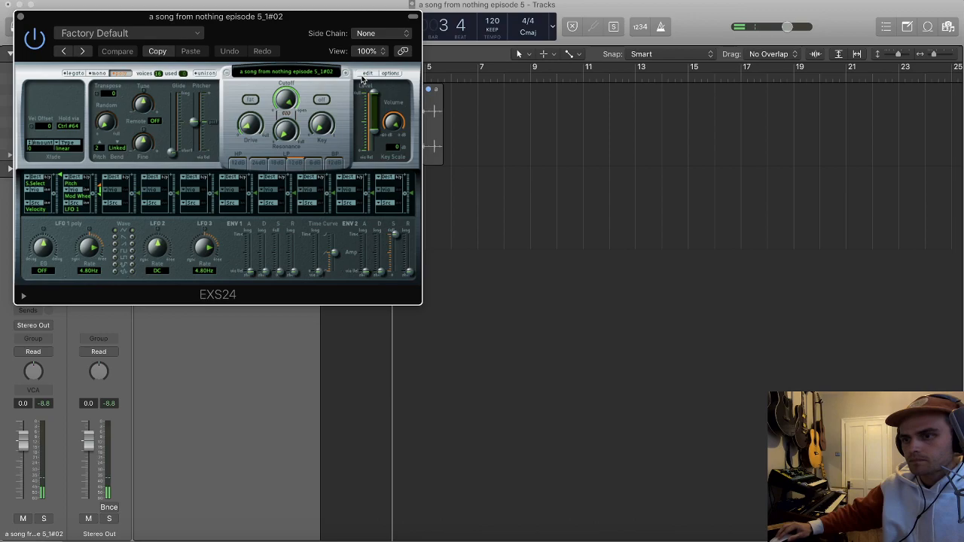
{"action": "left_click", "coordinate": [362, 78]}
{"action": "left_click", "coordinate": [561, 65]}
{"action": "left_click", "coordinate": [15, 5]}
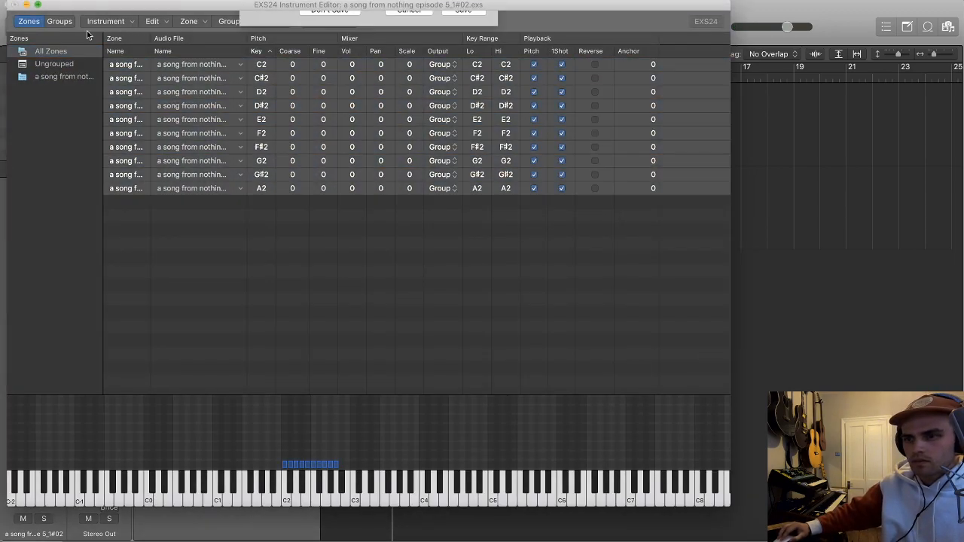
{"action": "left_click", "coordinate": [461, 68]}
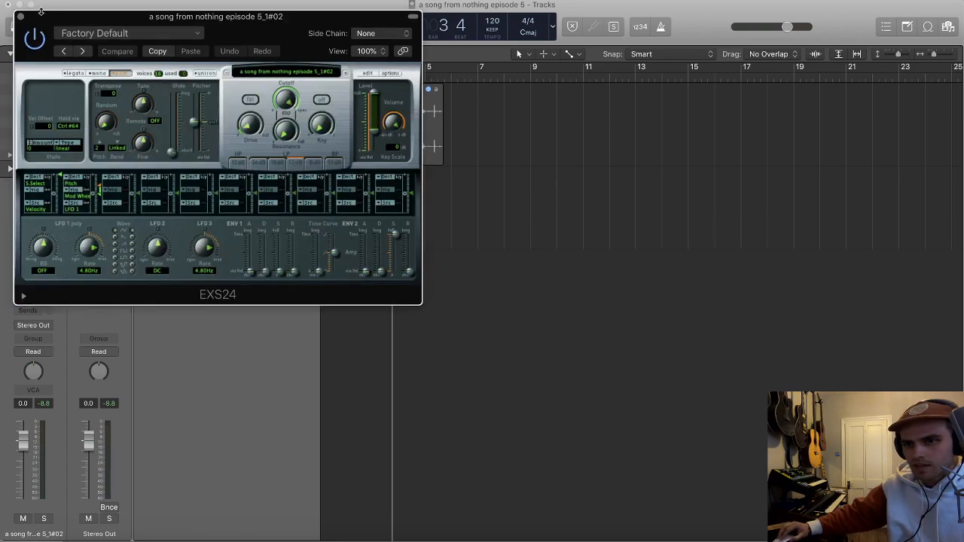
{"action": "left_click", "coordinate": [20, 16]}
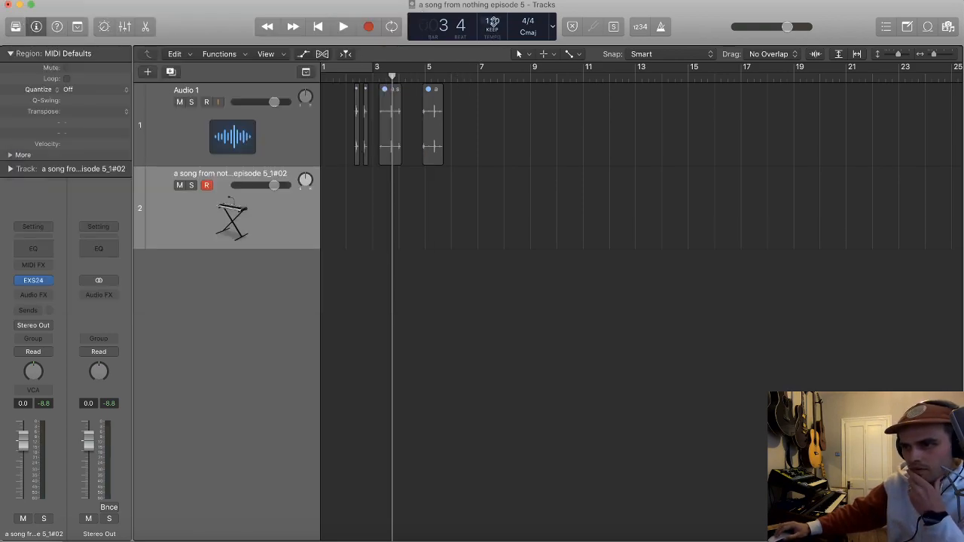
Step: Set the project tempo to 95 and cycle the range from bar 1 to bar 5
{"action": "left_click_drag", "start_coordinate": [494, 21], "coordinate": [496, 71]}
{"action": "left_click_drag", "start_coordinate": [325, 67], "coordinate": [426, 68]}
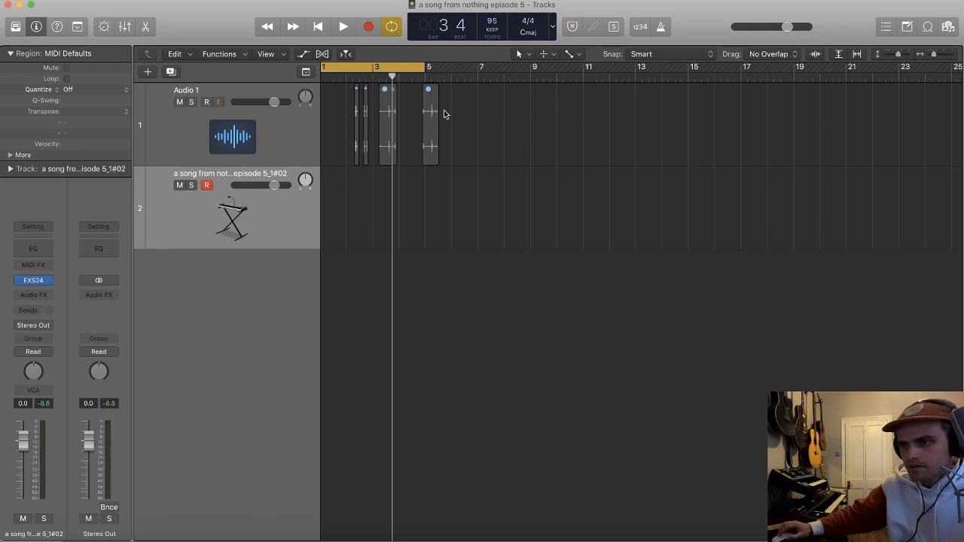
{"action": "scroll", "coordinate": [507, 125], "scroll_direction": "up", "scroll_amount": 5}
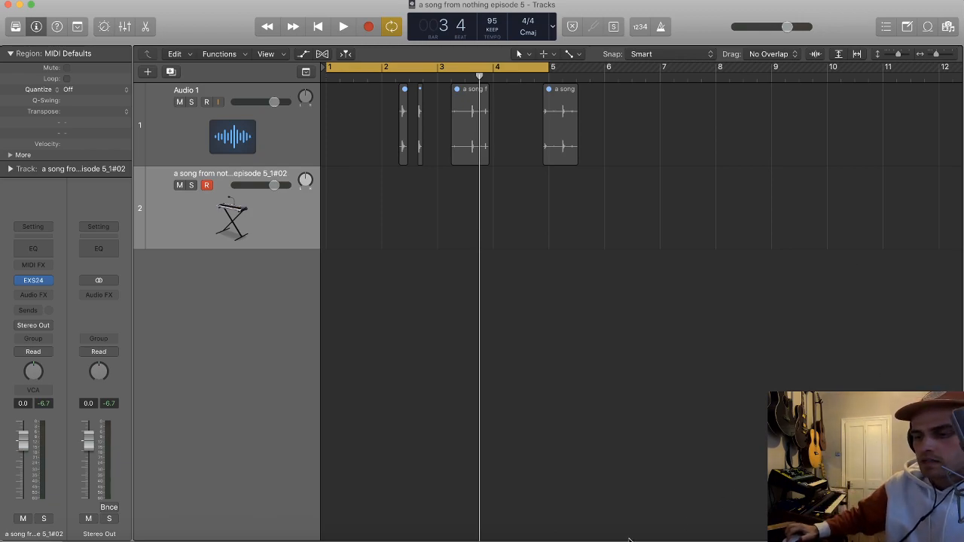
Step: Switch to the Console mixer, reposition its window and open the Mac's Audio Devices settings
{"action": "left_click", "coordinate": [582, 535]}
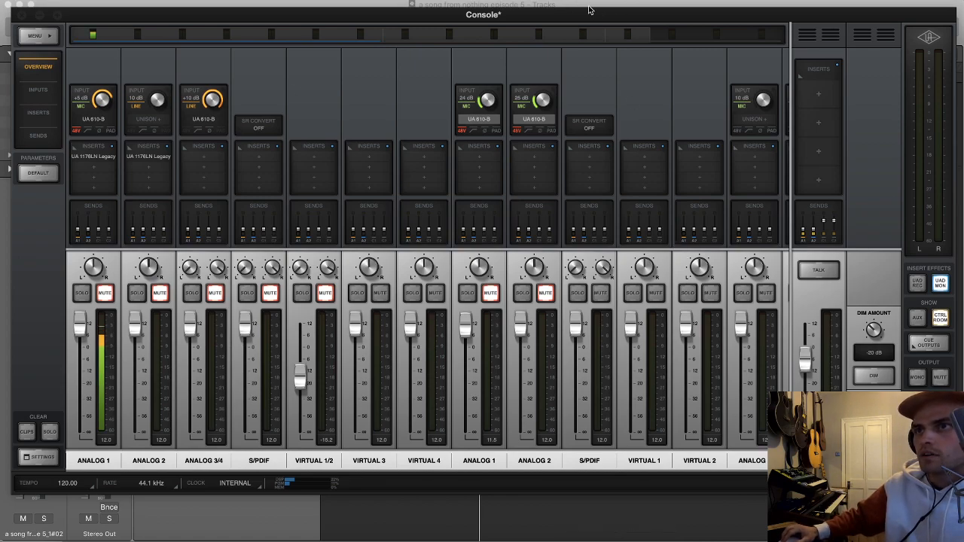
{"action": "left_click_drag", "start_coordinate": [595, 9], "coordinate": [613, 9]}
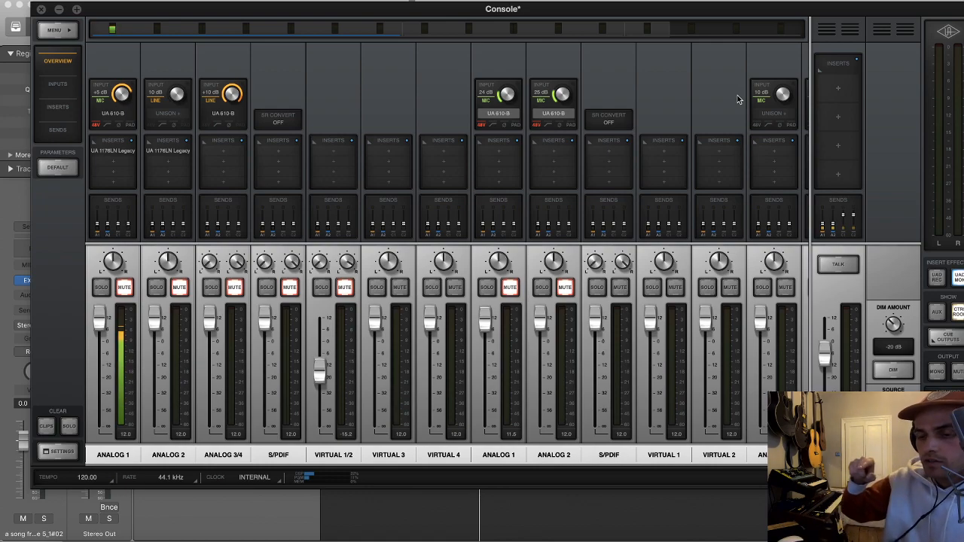
{"action": "key", "text": "super+space"}
{"action": "type", "text": "audio"}
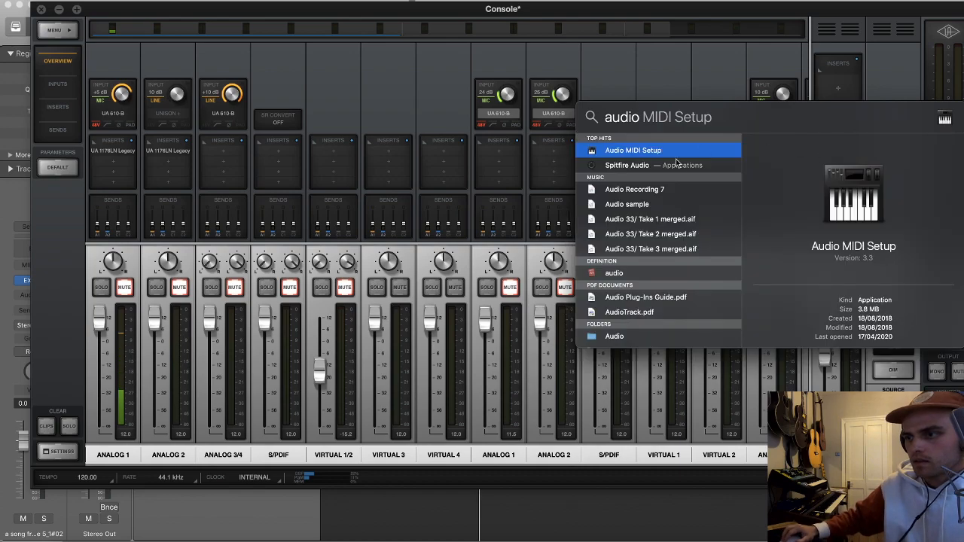
{"action": "key", "text": "Return"}
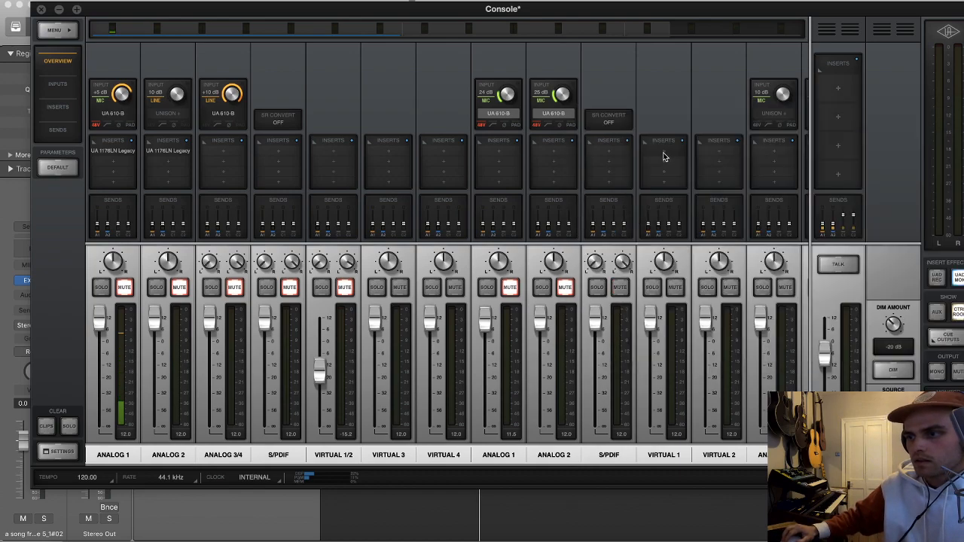
Step: Review the listed audio devices, in particular which outputs the Multi-Output Device uses, and close the Audio Devices window
{"action": "scroll", "coordinate": [418, 225], "scroll_direction": "up", "scroll_amount": 1}
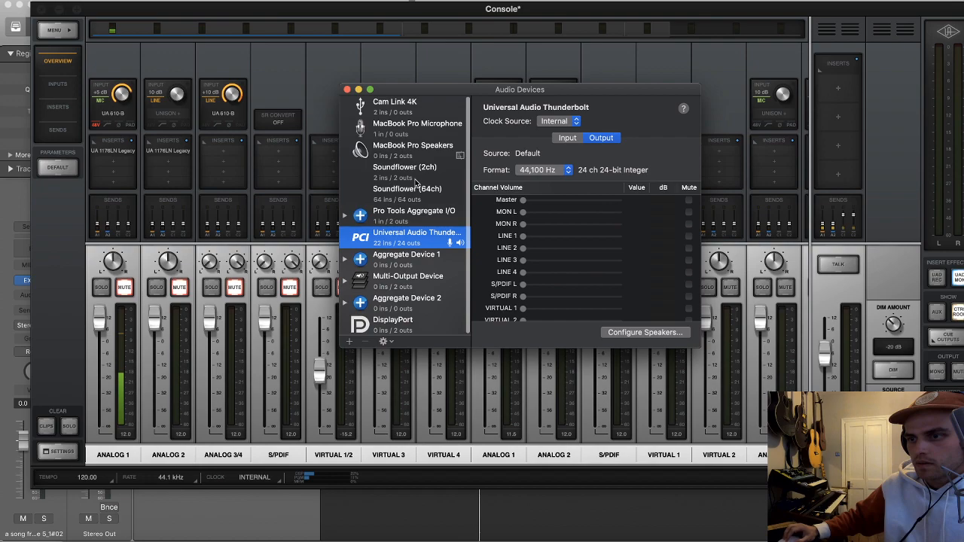
{"action": "scroll", "coordinate": [406, 256], "scroll_direction": "down", "scroll_amount": 2}
{"action": "left_click", "coordinate": [404, 264]}
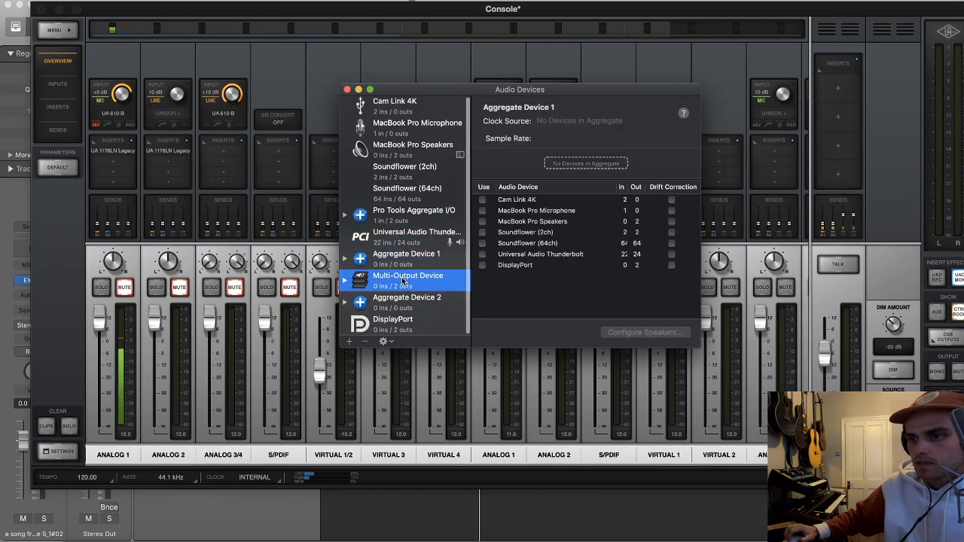
{"action": "left_click", "coordinate": [405, 279]}
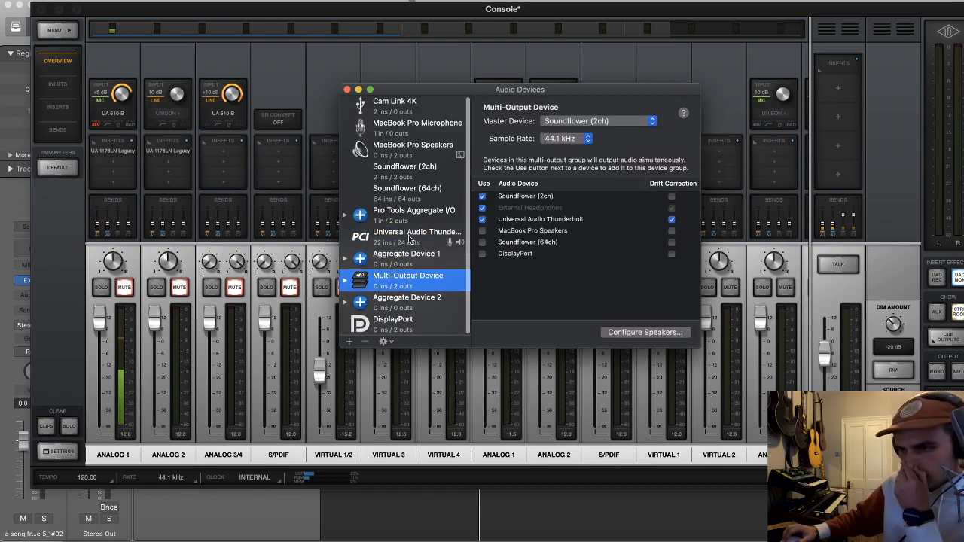
{"action": "left_click", "coordinate": [408, 239]}
{"action": "left_click", "coordinate": [415, 156]}
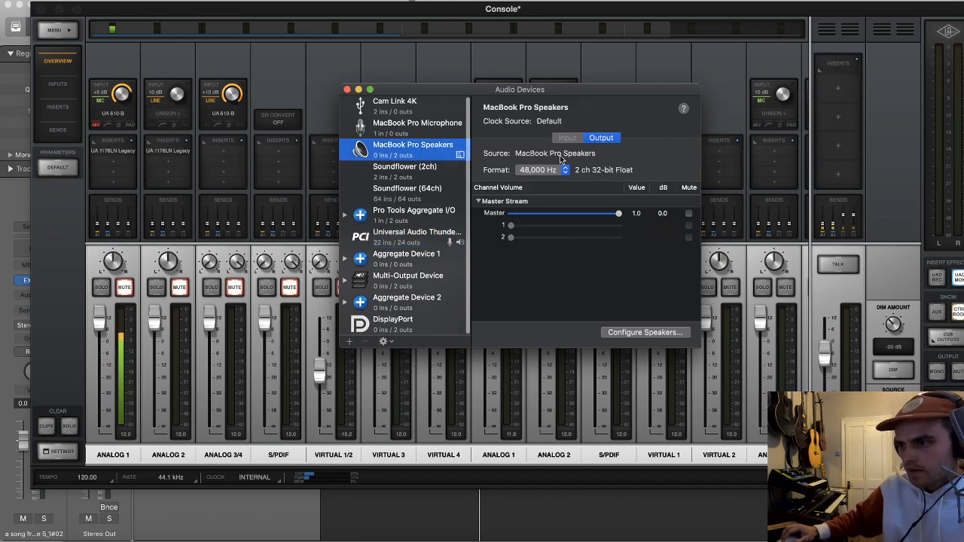
{"action": "left_click", "coordinate": [410, 129]}
{"action": "left_click", "coordinate": [411, 172]}
{"action": "left_click", "coordinate": [411, 193]}
{"action": "left_click", "coordinate": [411, 237]}
{"action": "left_click", "coordinate": [412, 260]}
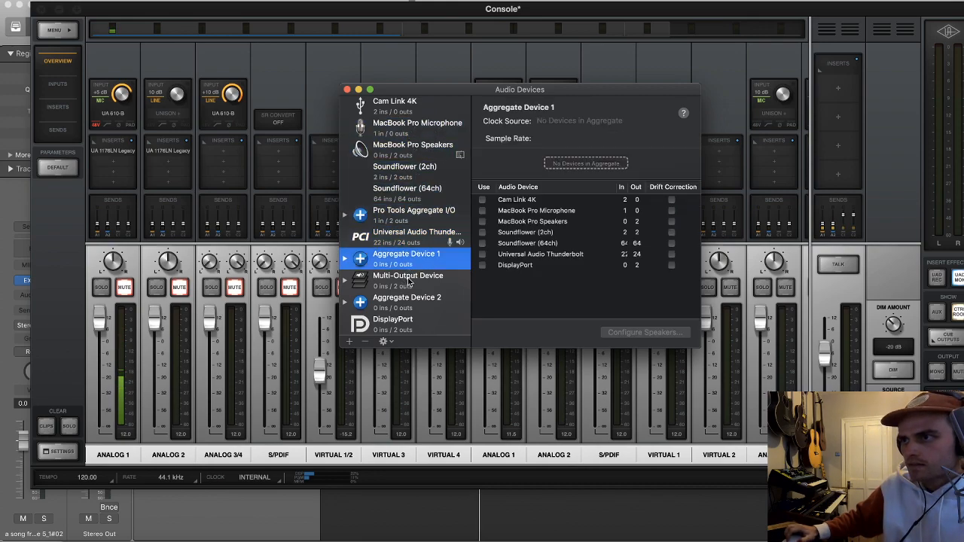
{"action": "left_click", "coordinate": [412, 283]}
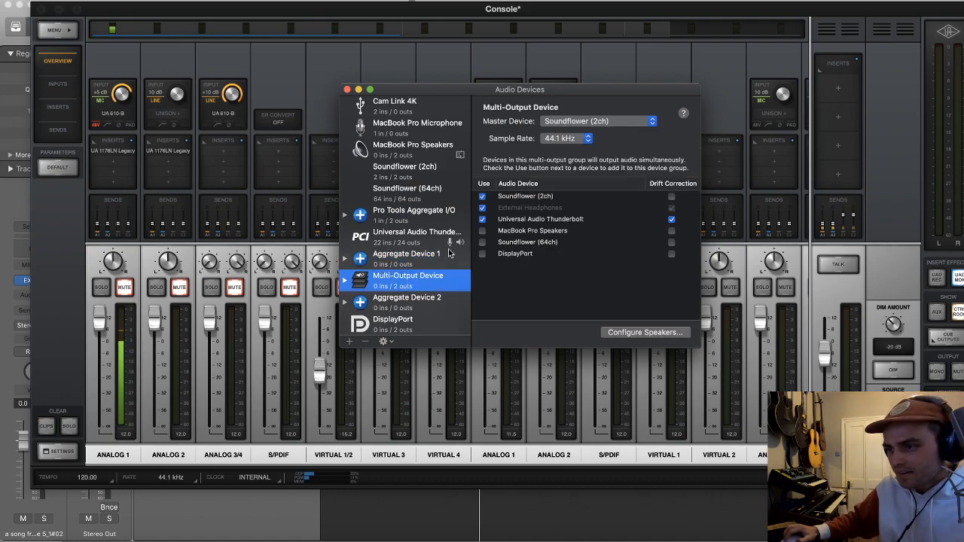
{"action": "left_click", "coordinate": [347, 89]}
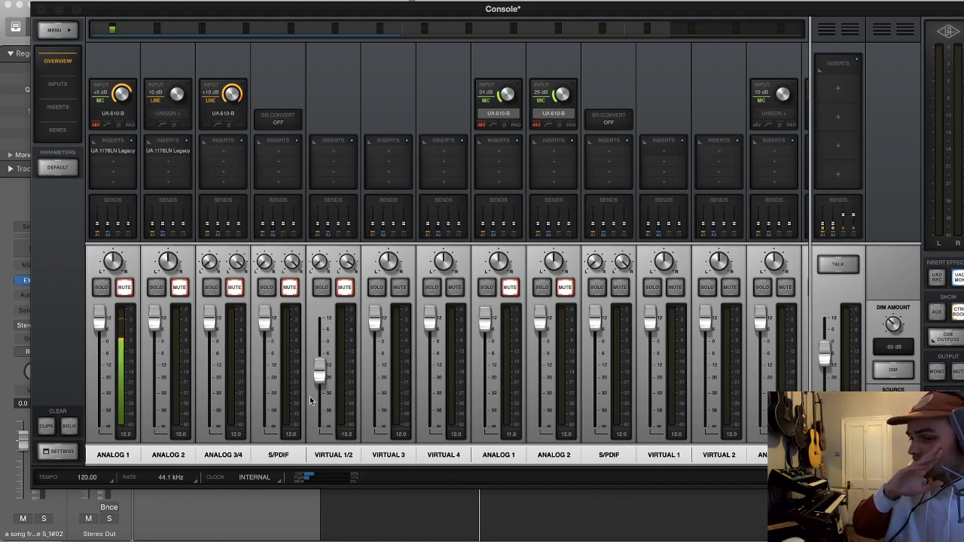
Step: Raise the Virtual 1/2 fader in Console to about -10 dB
{"action": "left_click_drag", "start_coordinate": [319, 377], "coordinate": [323, 368]}
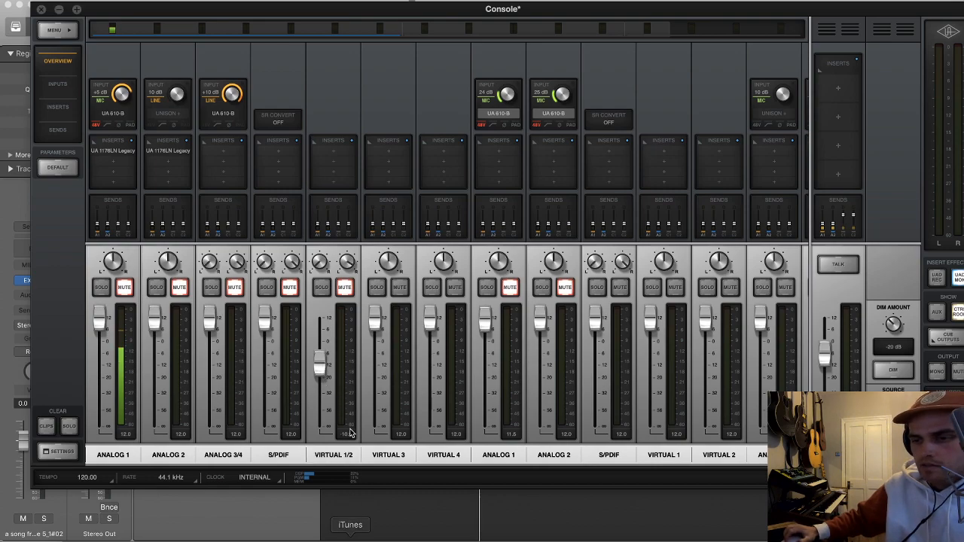
{"action": "left_click_drag", "start_coordinate": [319, 367], "coordinate": [320, 365]}
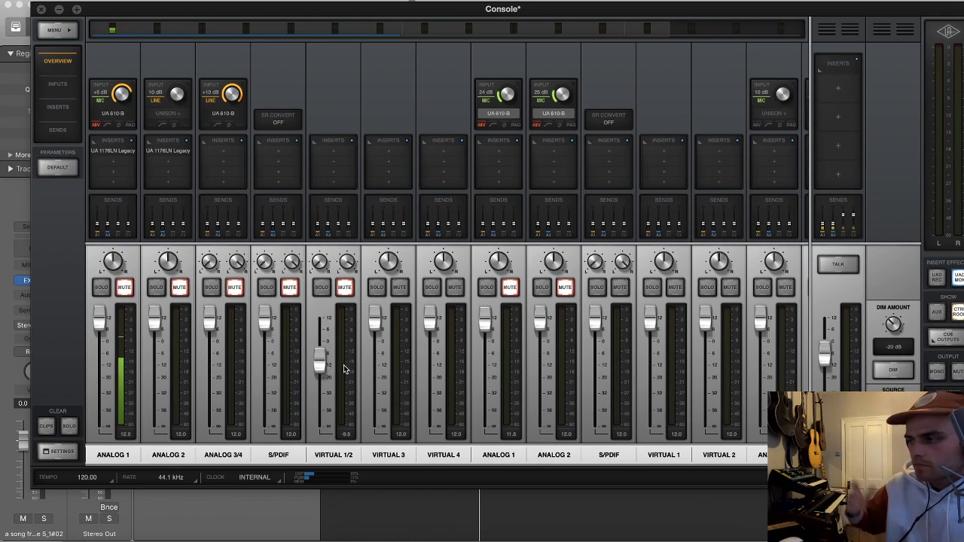
Step: Fine-tune the Virtual 1/2 fader in Console to -10.1 dB
{"action": "left_click_drag", "start_coordinate": [321, 363], "coordinate": [321, 365]}
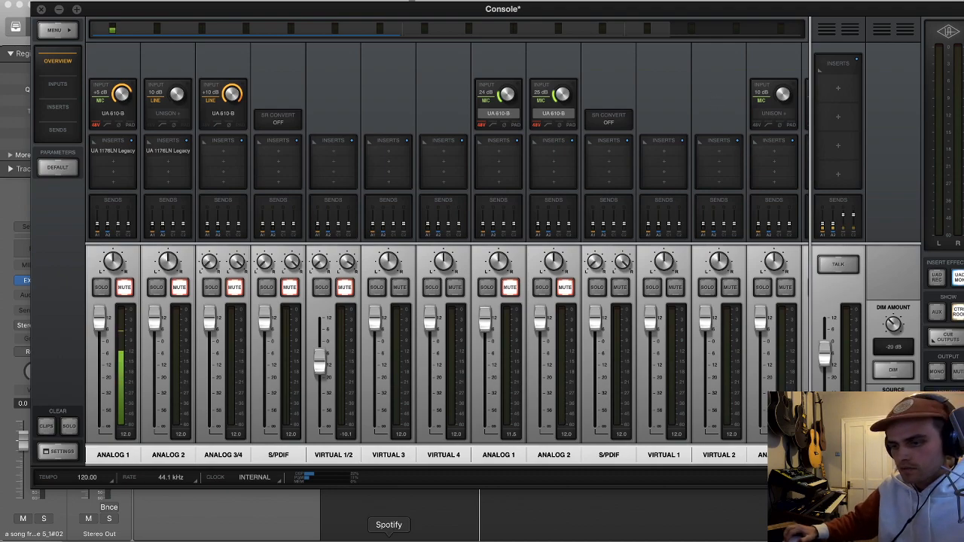
Step: Switch to Spotify, search for "donny hathawa" and open Donny Hathaway's artist page
{"action": "left_click", "coordinate": [389, 538]}
{"action": "left_click", "coordinate": [716, 13]}
{"action": "type", "text": "donny hathawa"}
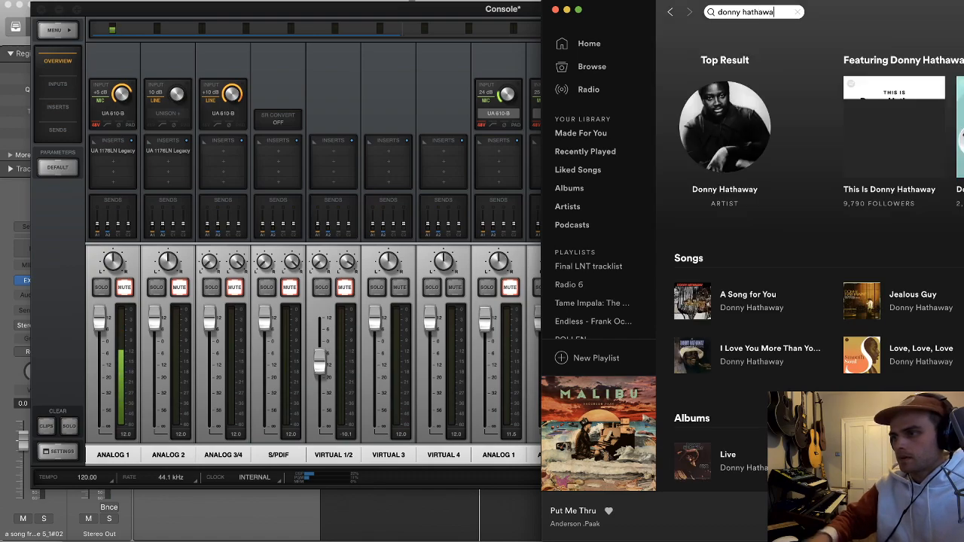
{"action": "left_click", "coordinate": [738, 192]}
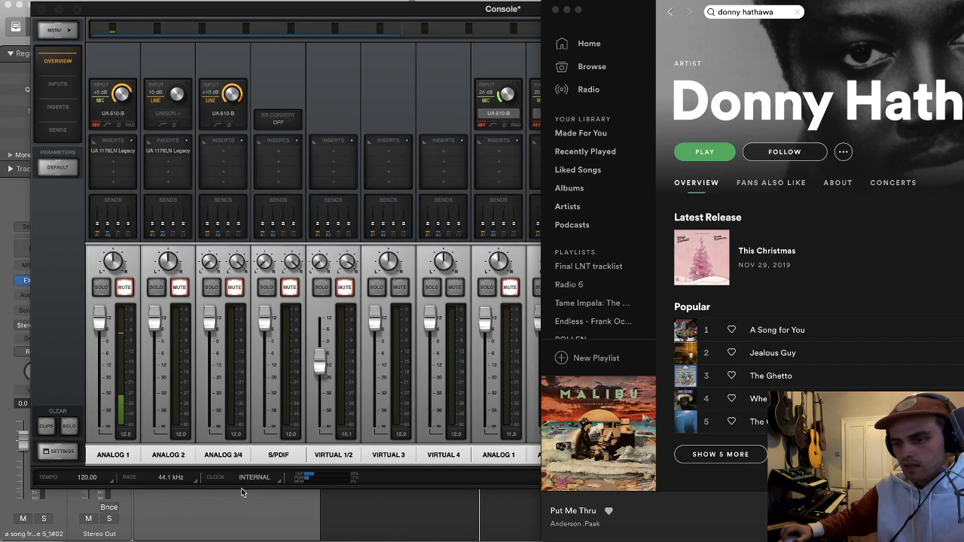
Step: Switch back to Logic, add a new audio track below Audio 1 and name it "HARMONIC SAMPLING"
{"action": "left_click", "coordinate": [362, 504]}
{"action": "scroll", "coordinate": [324, 230], "scroll_direction": "down", "scroll_amount": 1}
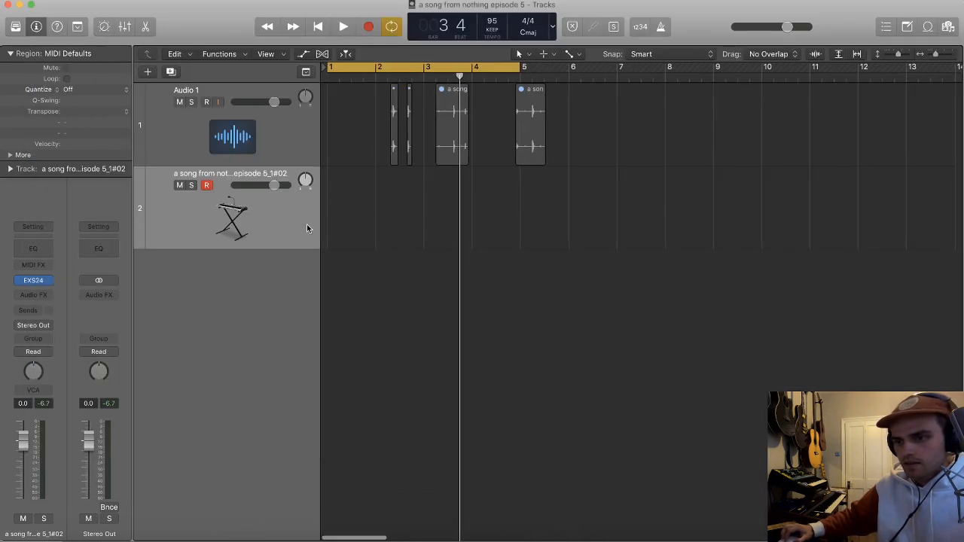
{"action": "left_click", "coordinate": [234, 129]}
{"action": "key", "text": "super+d"}
{"action": "double_click", "coordinate": [194, 173]}
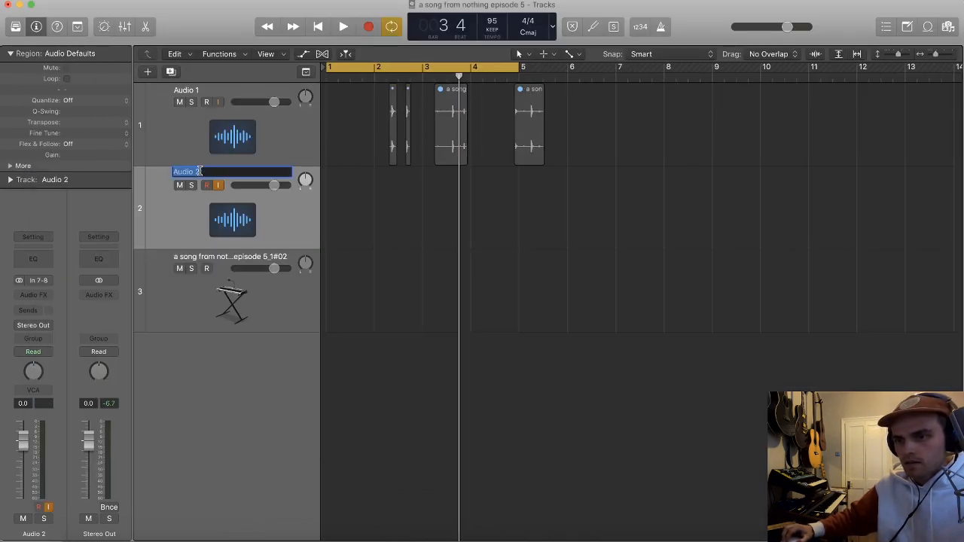
{"action": "type", "text": "HARMONIC SAMPL"}
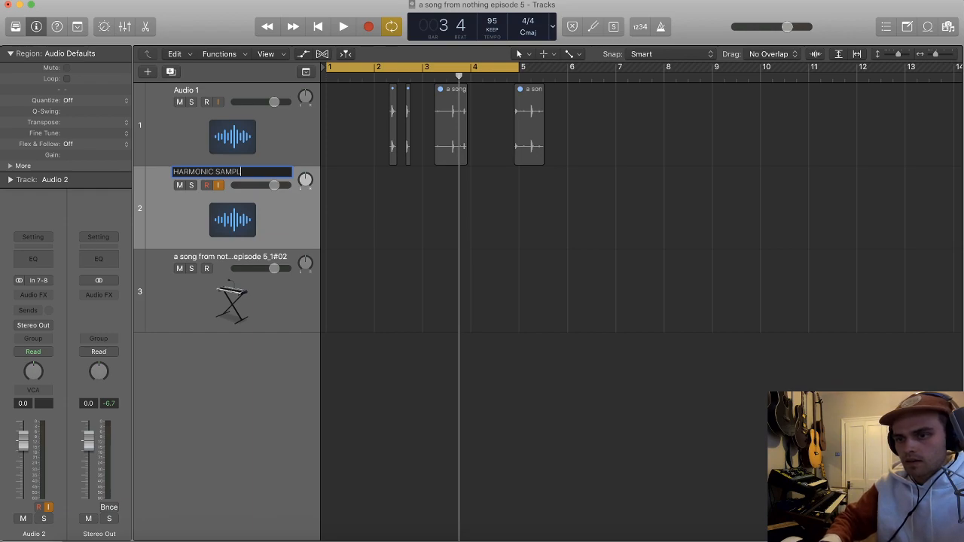
{"action": "type", "text": "ING"}
{"action": "key", "text": "Return"}
Step: Turn off cycle mode and rename the EXS24 sampler track "MIDI DRUMS"
{"action": "key", "text": "c"}
{"action": "key", "text": "super+Left"}
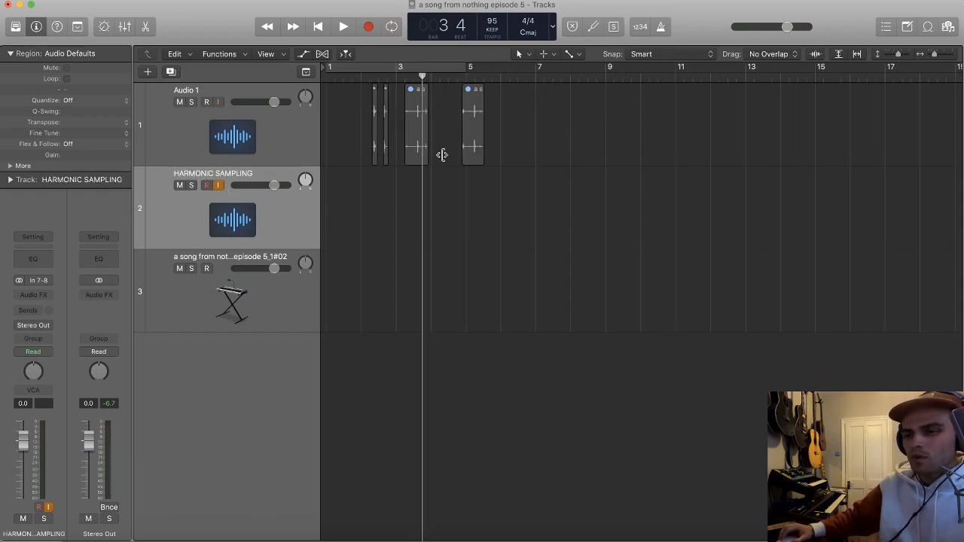
{"action": "double_click", "coordinate": [220, 262]}
{"action": "type", "text": "MID"}
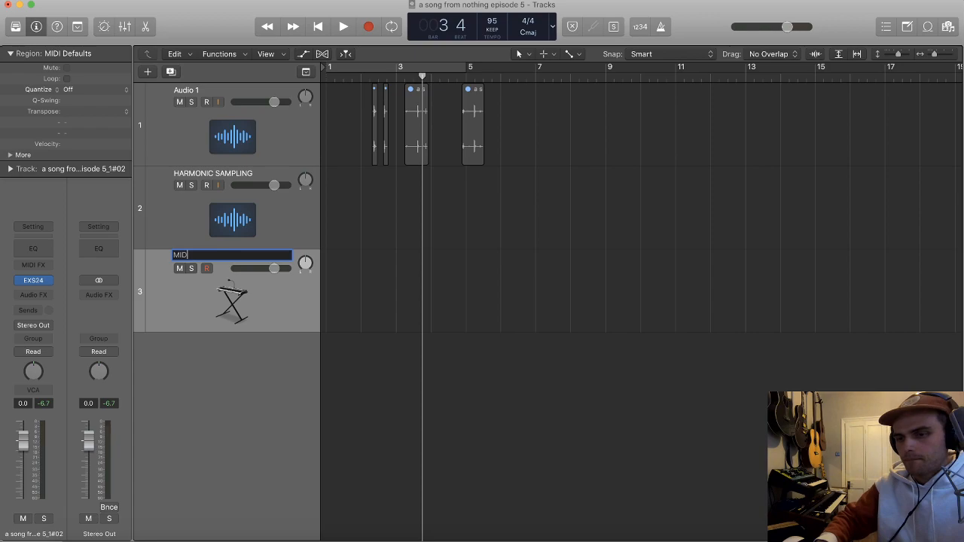
{"action": "type", "text": "I DRUMS"}
{"action": "key", "text": "Return"}
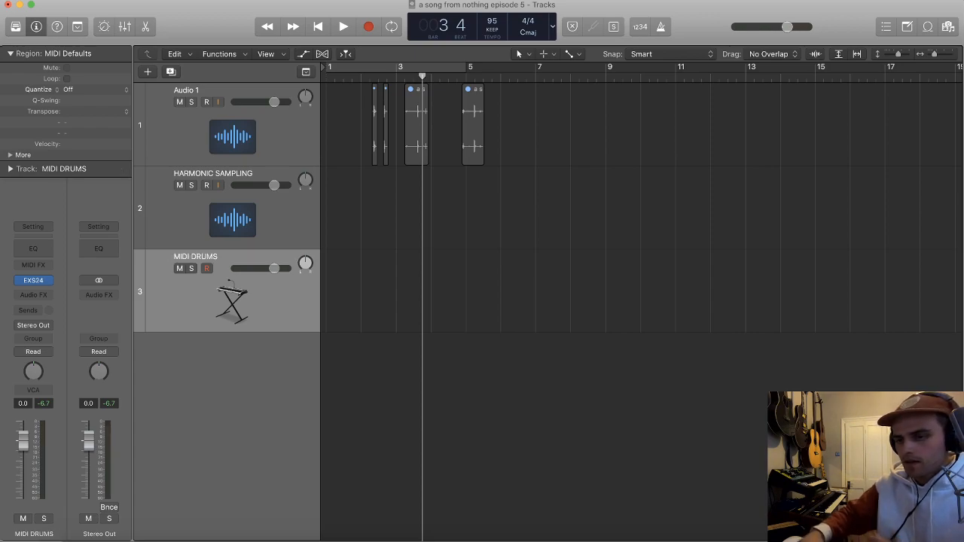
Step: Select the HARMONIC SAMPLING track, switch to Spotify and play "Lord Help Me" from Donny Hathaway's album Extension Of A Man
{"action": "left_click", "coordinate": [232, 223]}
{"action": "key", "text": "super+Tab"}
{"action": "scroll", "coordinate": [753, 356], "scroll_direction": "down", "scroll_amount": 5}
{"action": "scroll", "coordinate": [788, 359], "scroll_direction": "down", "scroll_amount": 10}
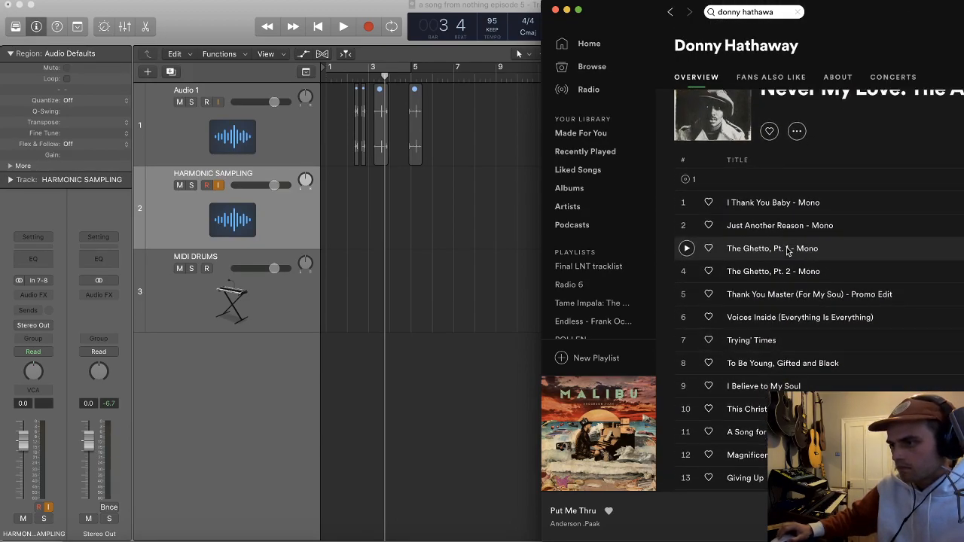
{"action": "scroll", "coordinate": [791, 251], "scroll_direction": "down", "scroll_amount": 15}
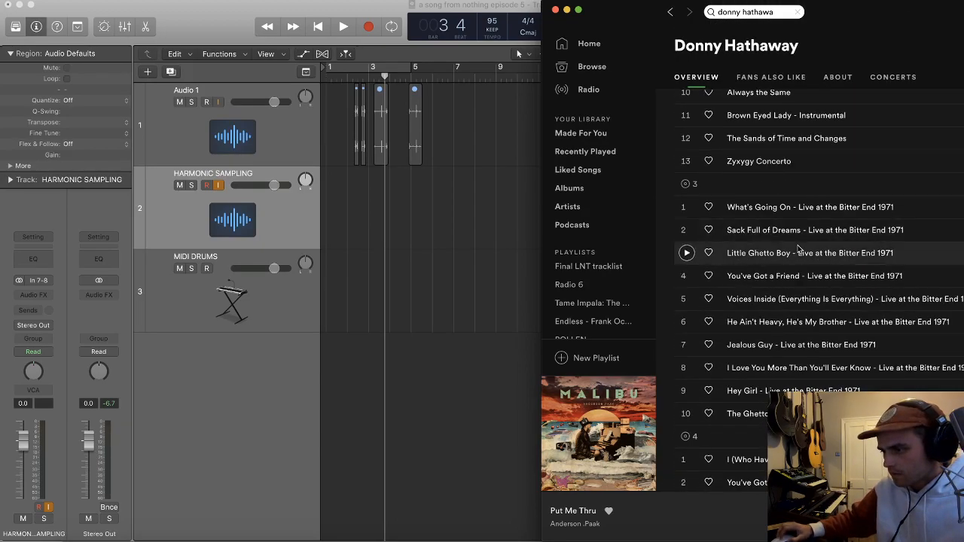
{"action": "scroll", "coordinate": [799, 250], "scroll_direction": "down", "scroll_amount": 15}
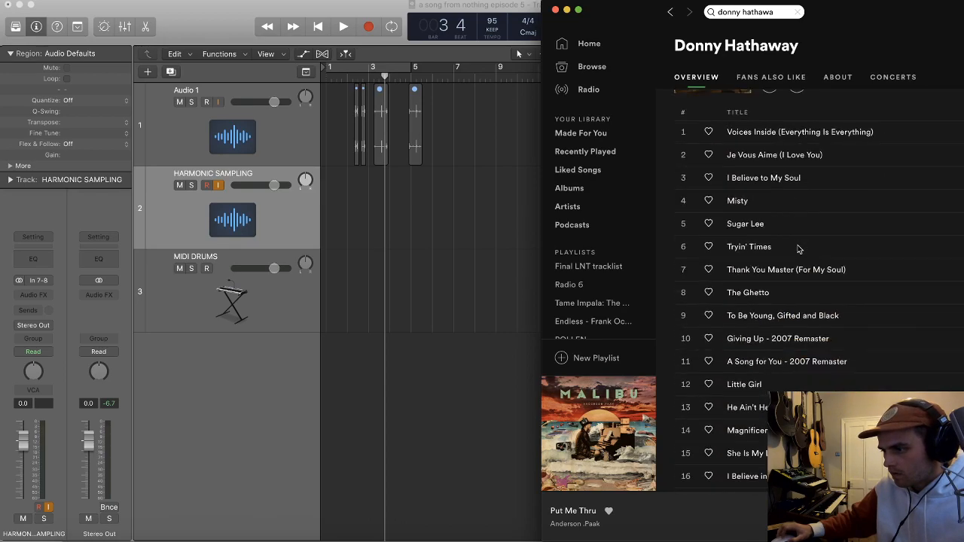
{"action": "scroll", "coordinate": [800, 249], "scroll_direction": "down", "scroll_amount": 15}
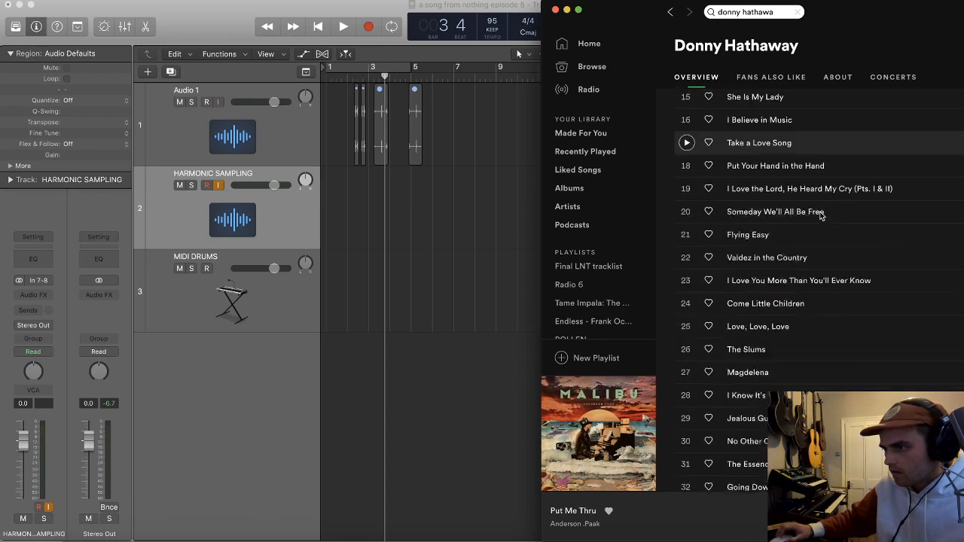
{"action": "scroll", "coordinate": [821, 217], "scroll_direction": "down", "scroll_amount": 15}
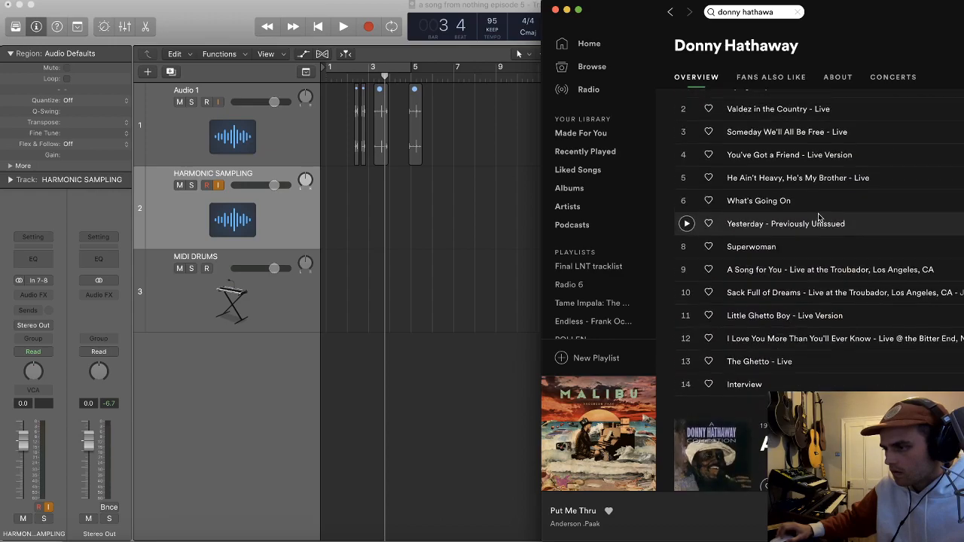
{"action": "scroll", "coordinate": [819, 218], "scroll_direction": "down", "scroll_amount": 15}
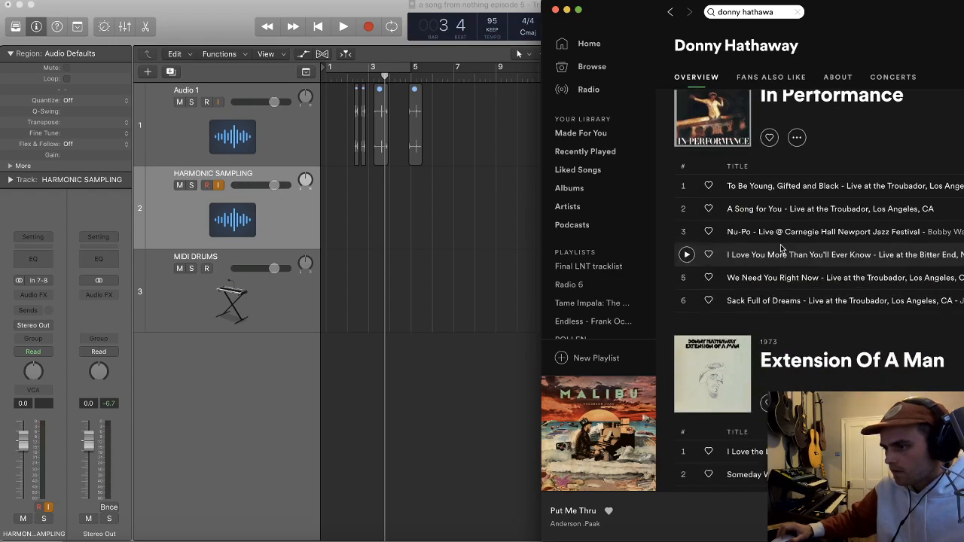
{"action": "scroll", "coordinate": [781, 250], "scroll_direction": "down", "scroll_amount": 2}
{"action": "double_click", "coordinate": [797, 265]}
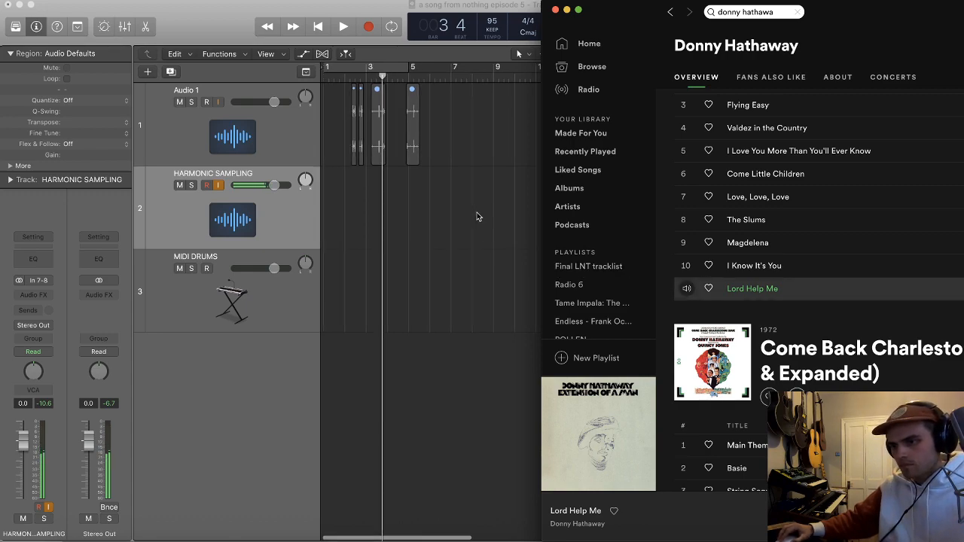
Step: Return to Logic and place the playhead at bar 1 for recording
{"action": "left_click", "coordinate": [482, 215]}
{"action": "left_click", "coordinate": [327, 77]}
{"action": "key", "text": "super+Right"}
{"action": "key", "text": "t"}
{"action": "key", "text": "t"}
{"action": "key", "text": "super+Right"}
{"action": "key", "text": "super+Right"}
{"action": "key", "text": "super+Right"}
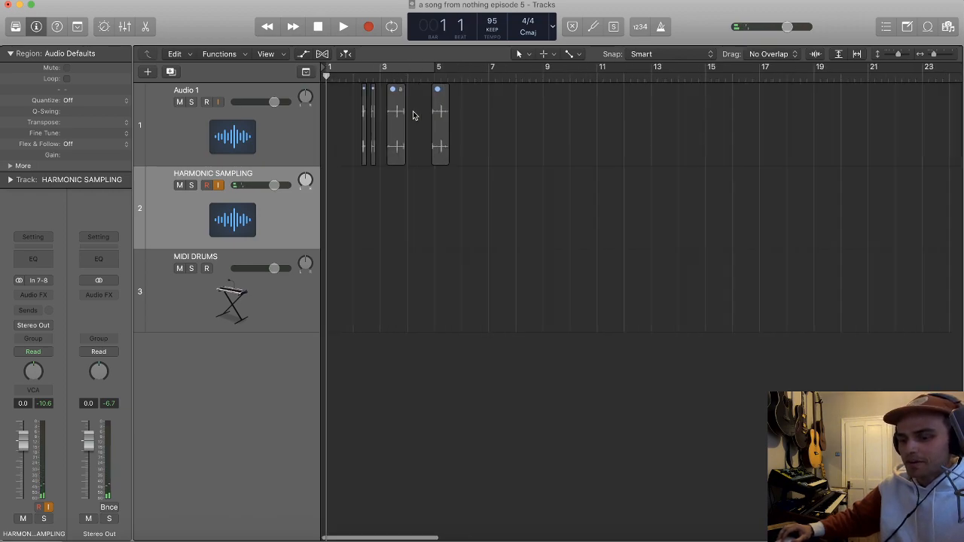
{"action": "scroll", "coordinate": [415, 114], "scroll_direction": "up", "scroll_amount": 2}
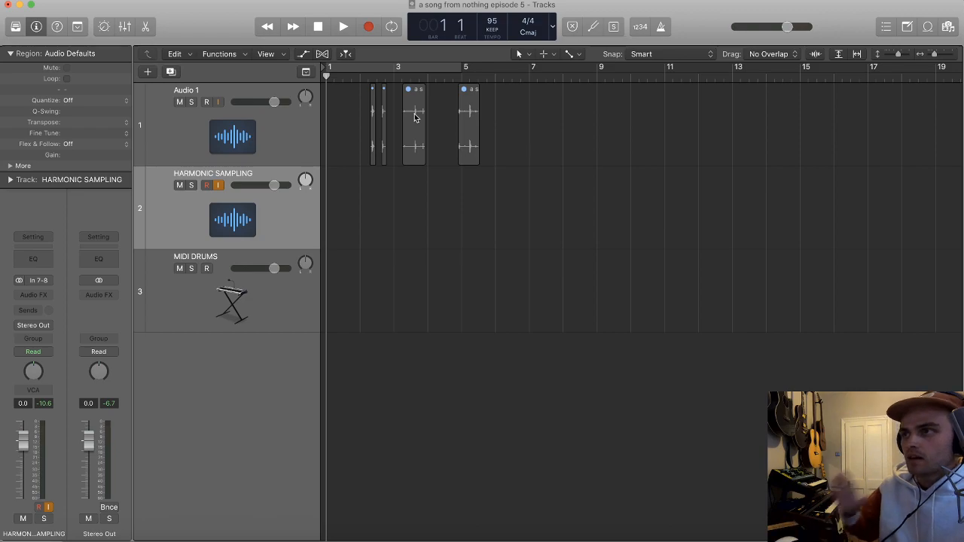
{"action": "scroll", "coordinate": [416, 114], "scroll_direction": "down", "scroll_amount": 2}
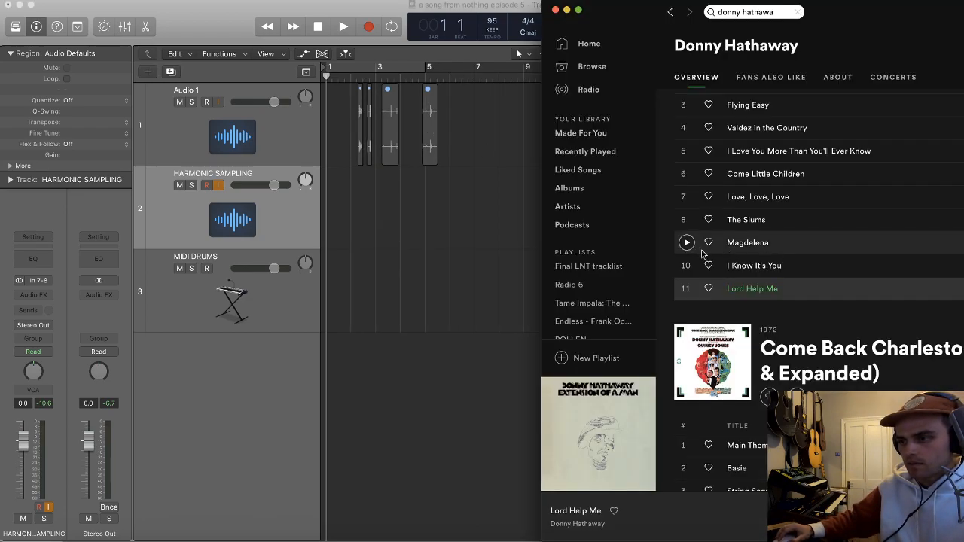
Step: Record the opening of "Lord Help Me" from Spotify onto the HARMONIC SAMPLING track, about 13 bars starting at bar 1
{"action": "key", "text": "r"}
{"action": "key", "text": "super+Tab"}
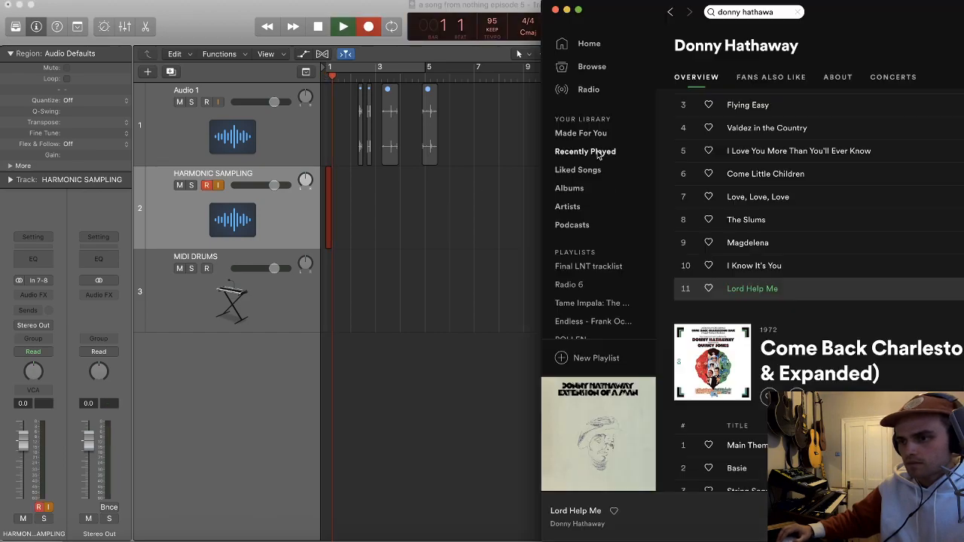
{"action": "left_click", "coordinate": [687, 289]}
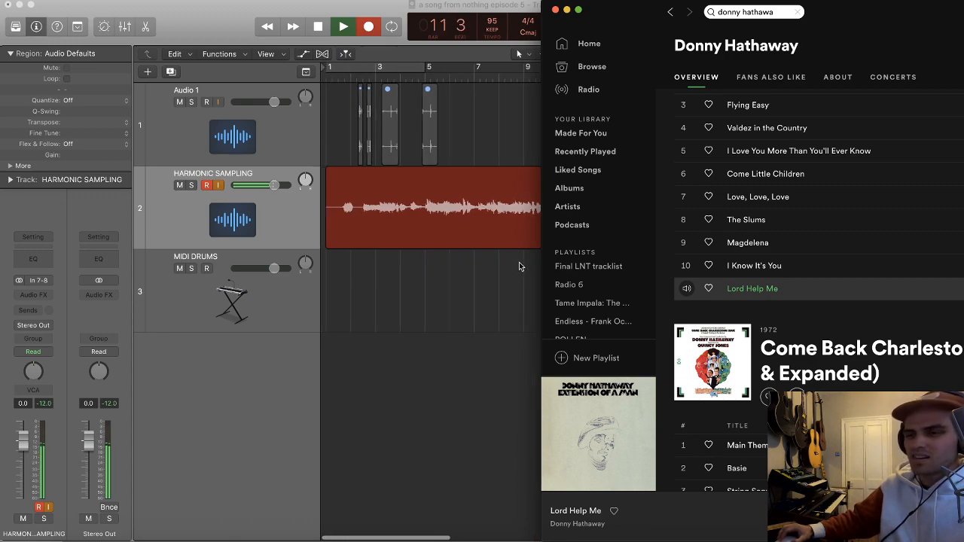
{"action": "left_click", "coordinate": [687, 290]}
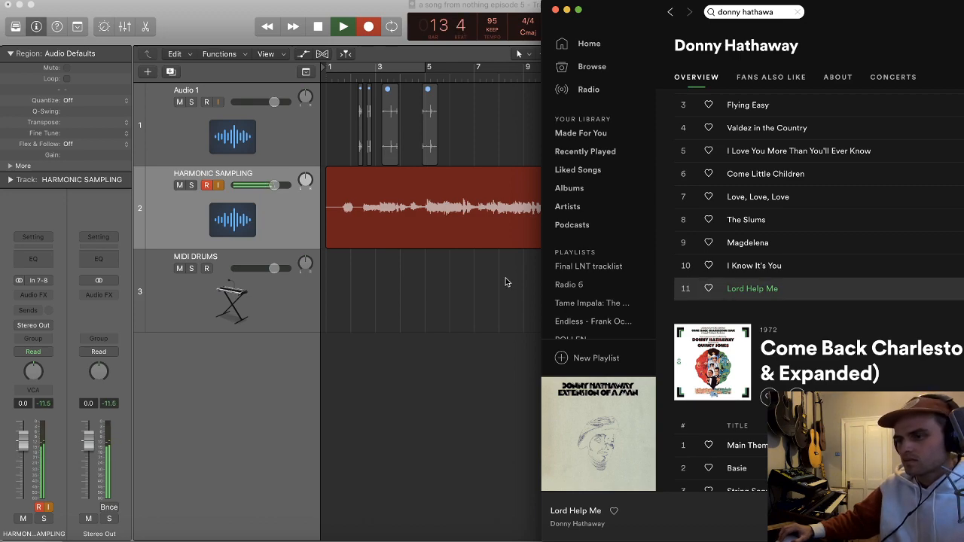
{"action": "left_click", "coordinate": [508, 282]}
{"action": "key", "text": "space"}
Step: Split the recorded HARMONIC SAMPLING region at 2 3 1 1, where the phrase starts, and delete the part before it
{"action": "left_click", "coordinate": [351, 77]}
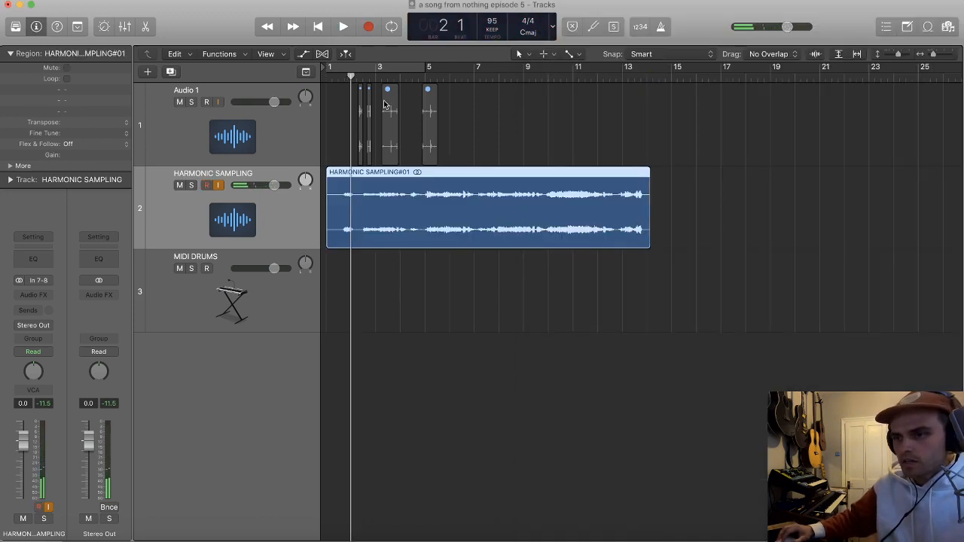
{"action": "key", "text": "super+Right"}
{"action": "key", "text": "super+Right"}
{"action": "key", "text": "super+Right"}
{"action": "key", "text": "super+Right"}
{"action": "key", "text": "super+Right"}
{"action": "key", "text": "super+Right"}
{"action": "key", "text": "super+Down"}
{"action": "key", "text": "super+Down"}
{"action": "key", "text": "super+Down"}
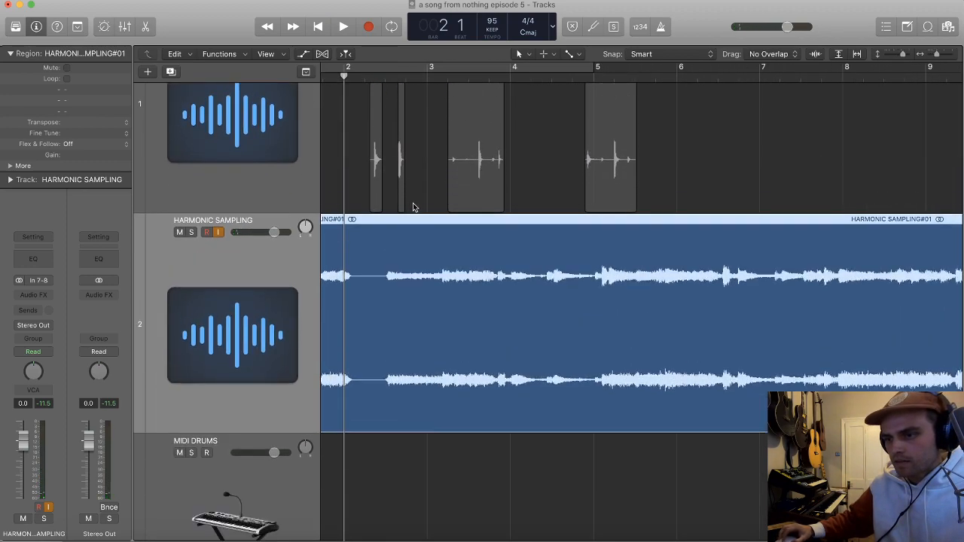
{"action": "key", "text": "super+Right"}
{"action": "left_click", "coordinate": [385, 289], "text": "super"}
{"action": "double_click", "coordinate": [387, 284], "text": "super"}
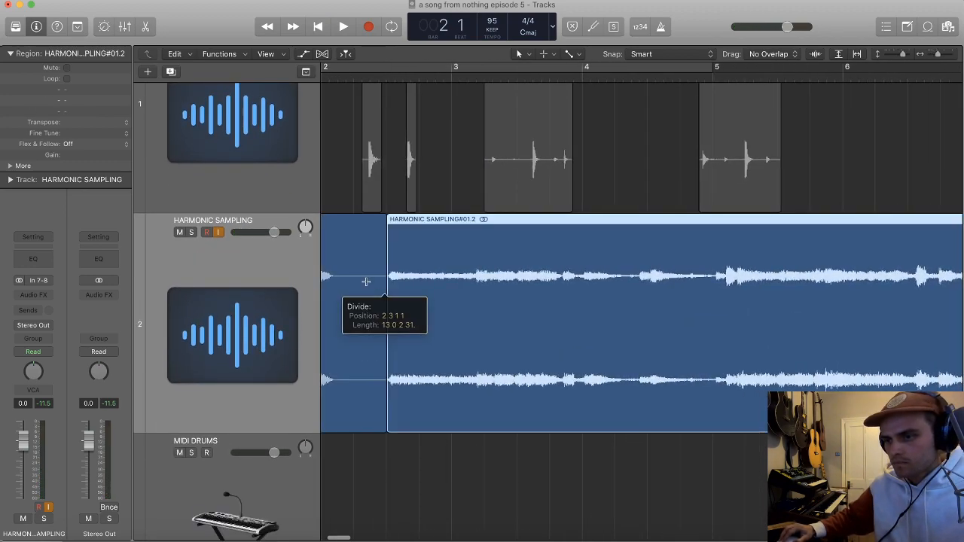
{"action": "left_click", "coordinate": [366, 279]}
{"action": "key", "text": "BackSpace"}
Step: Move the trimmed HARMONIC SAMPLING region to start at bar 1 and return the playhead there
{"action": "scroll", "coordinate": [424, 277], "scroll_direction": "left", "scroll_amount": 3}
{"action": "scroll", "coordinate": [424, 276], "scroll_direction": "left", "scroll_amount": 5}
{"action": "left_click_drag", "start_coordinate": [494, 303], "coordinate": [352, 301]}
{"action": "left_click", "coordinate": [327, 77]}
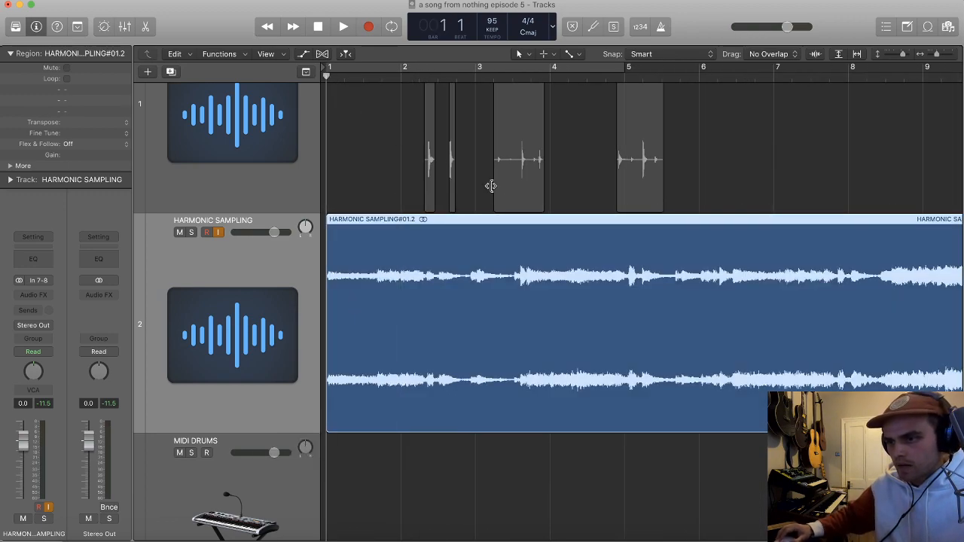
Step: Play the sample from bar 1 and split it at the loud chord onset shortly before bar 4
{"action": "key", "text": "space"}
{"action": "key", "text": "super+Right"}
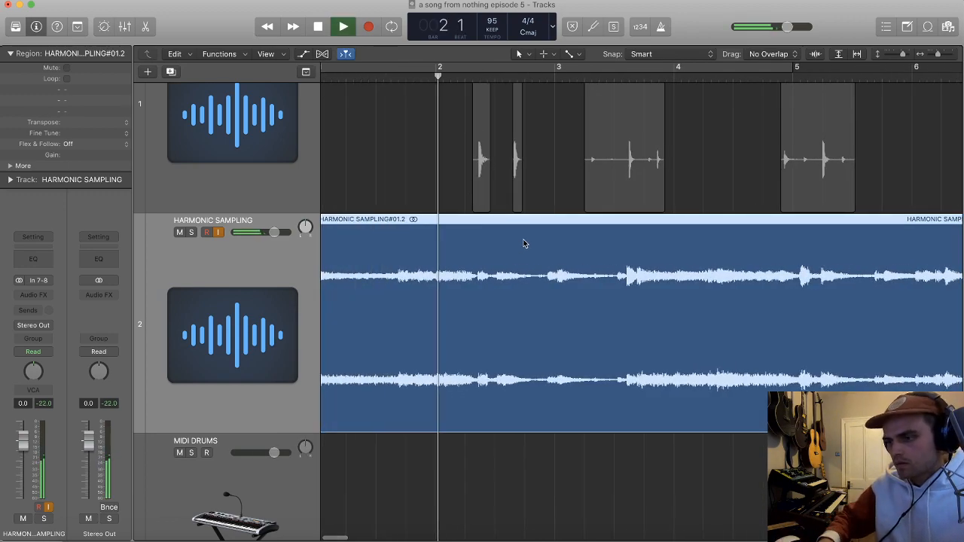
{"action": "key", "text": "super+Right"}
{"action": "key", "text": "super+Right"}
{"action": "key", "text": "space"}
{"action": "right_click", "coordinate": [638, 279]}
{"action": "scroll", "coordinate": [639, 281], "scroll_direction": "right", "scroll_amount": 5}
{"action": "right_click", "coordinate": [636, 282]}
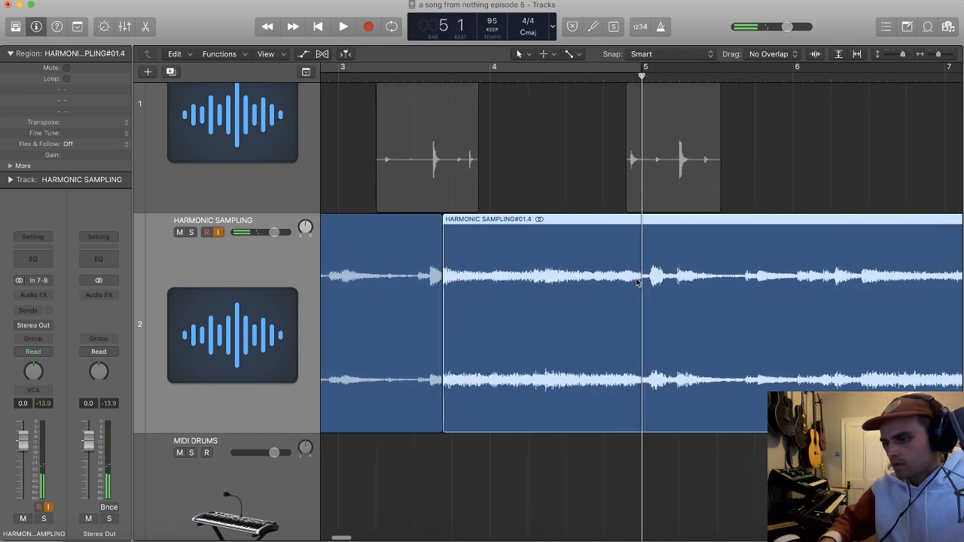
Step: Continue playback and split the sample at the next chord onset, shortly before beat 3 of bar 6
{"action": "key", "text": "space"}
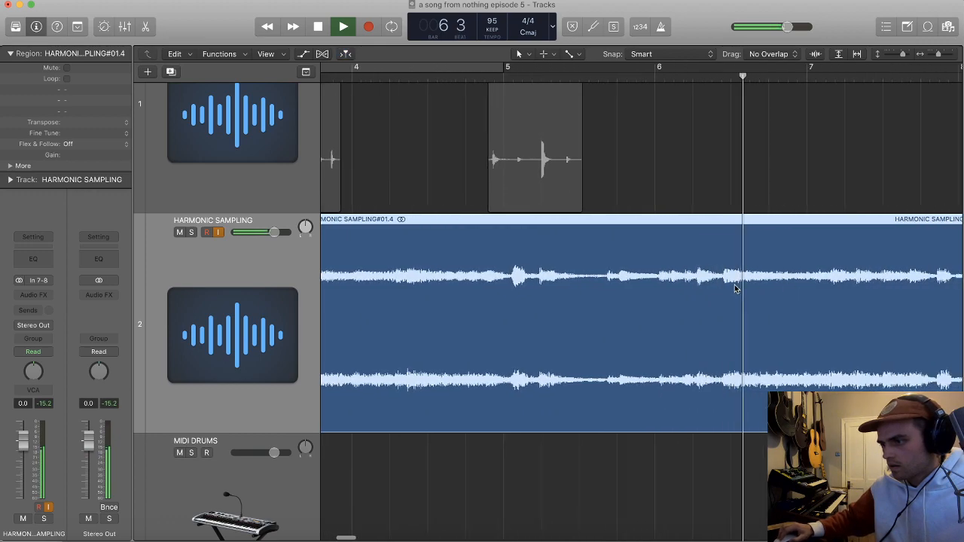
{"action": "key", "text": "space"}
{"action": "right_click", "coordinate": [719, 284]}
{"action": "key", "text": "super+Left"}
{"action": "key", "text": "period"}
{"action": "key", "text": "period"}
Step: Play on from the last cut and split the sample at the chord onset near beat 2 of bar 9
{"action": "key", "text": "space"}
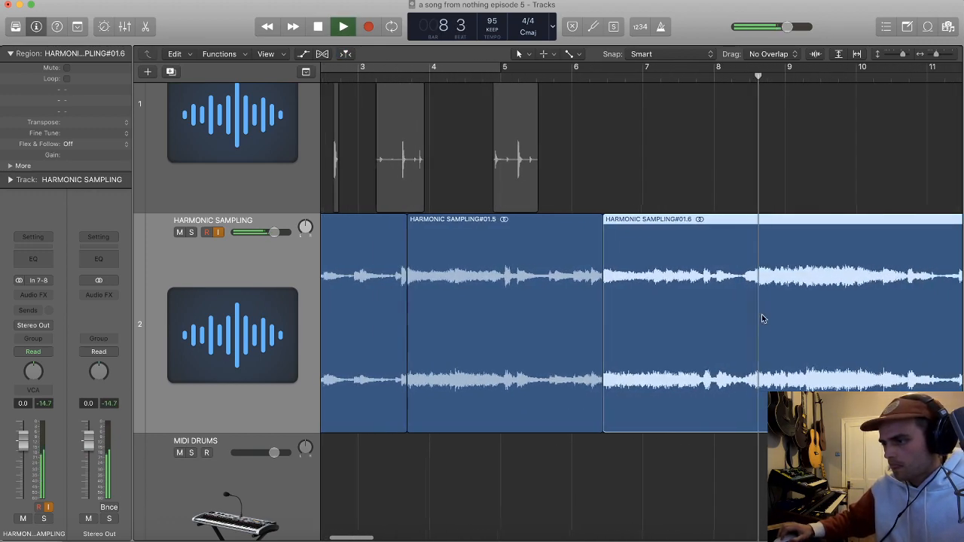
{"action": "key", "text": "super+Right"}
{"action": "key", "text": "super+Right"}
{"action": "key", "text": "space"}
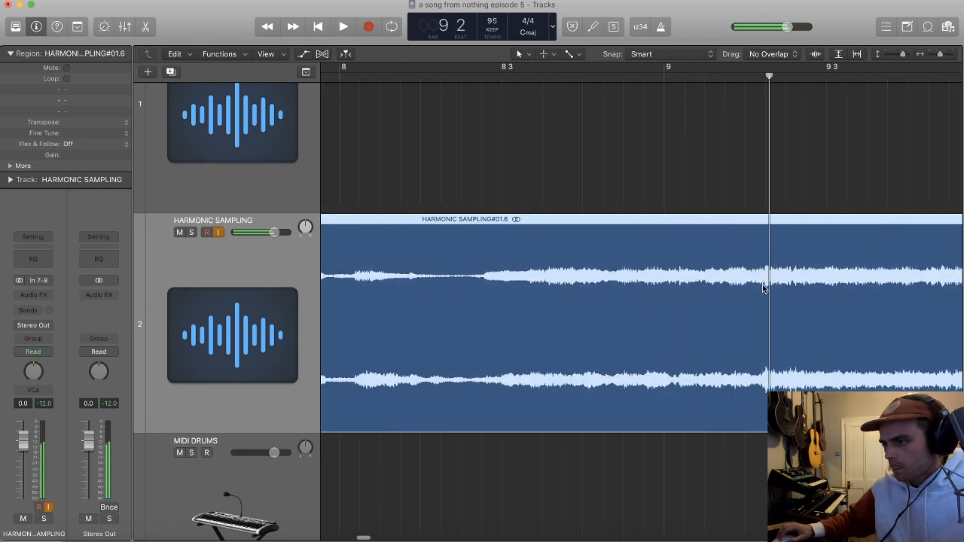
{"action": "right_click", "coordinate": [764, 282]}
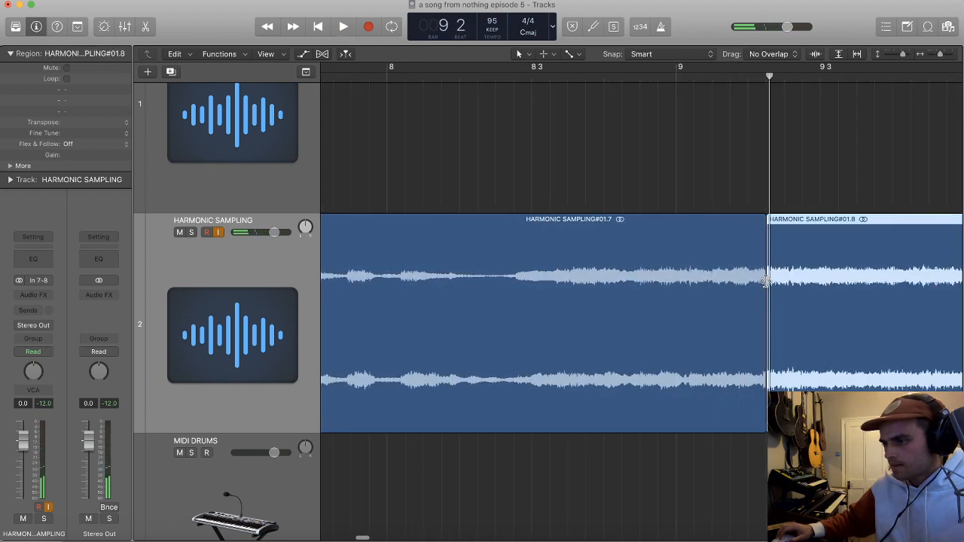
Step: Play on from the last cut and split the sample at the final onset, shortly before beat 2 of bar 12
{"action": "key", "text": "super+Left"}
{"action": "key", "text": "super+Left"}
{"action": "key", "text": "space"}
{"action": "scroll", "coordinate": [756, 286], "scroll_direction": "down", "scroll_amount": 4}
{"action": "scroll", "coordinate": [734, 288], "scroll_direction": "left", "scroll_amount": 5}
{"action": "scroll", "coordinate": [746, 293], "scroll_direction": "down", "scroll_amount": 1}
{"action": "scroll", "coordinate": [754, 292], "scroll_direction": "up", "scroll_amount": 4}
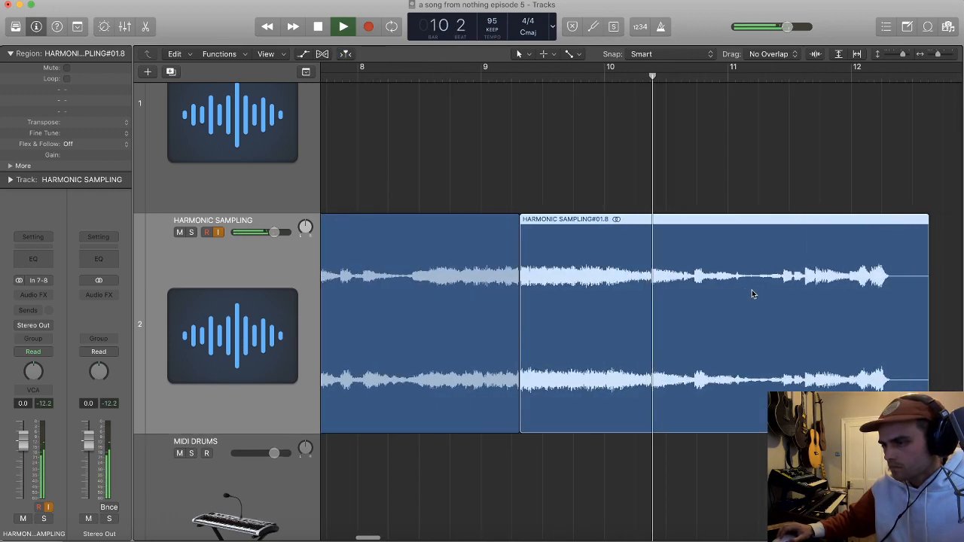
{"action": "scroll", "coordinate": [751, 289], "scroll_direction": "up", "scroll_amount": 3}
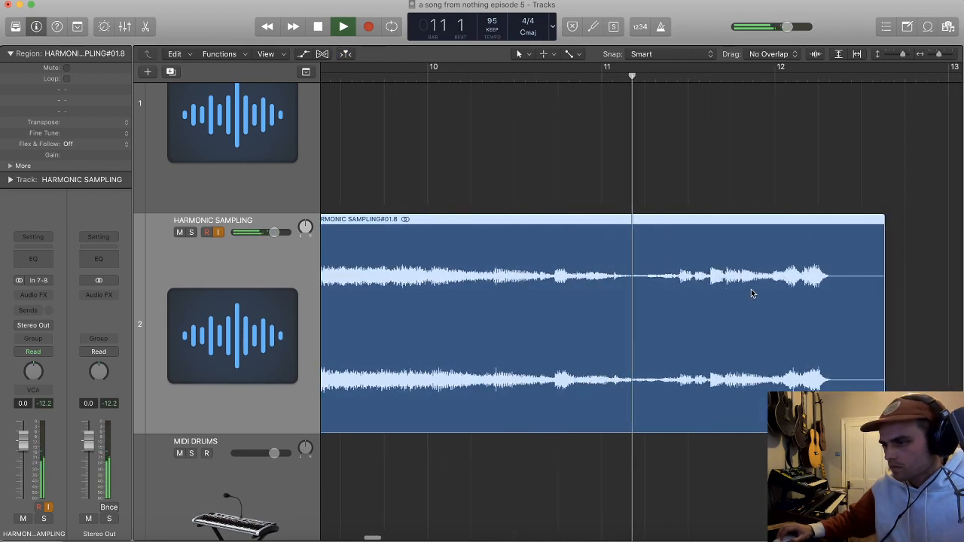
{"action": "scroll", "coordinate": [751, 290], "scroll_direction": "up", "scroll_amount": 1}
{"action": "scroll", "coordinate": [755, 289], "scroll_direction": "up", "scroll_amount": 3}
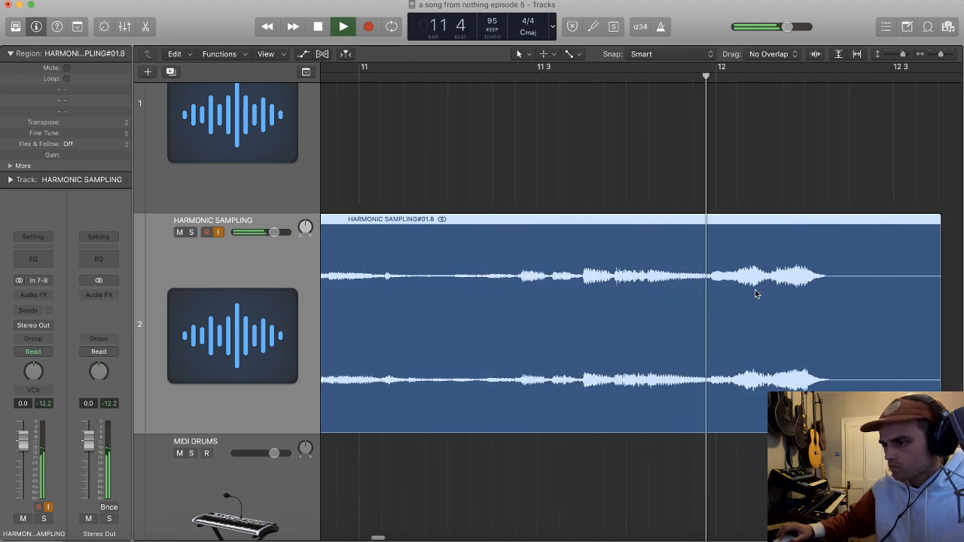
{"action": "scroll", "coordinate": [755, 289], "scroll_direction": "up", "scroll_amount": 1}
{"action": "key", "text": "space"}
{"action": "double_click", "coordinate": [791, 274], "text": "super"}
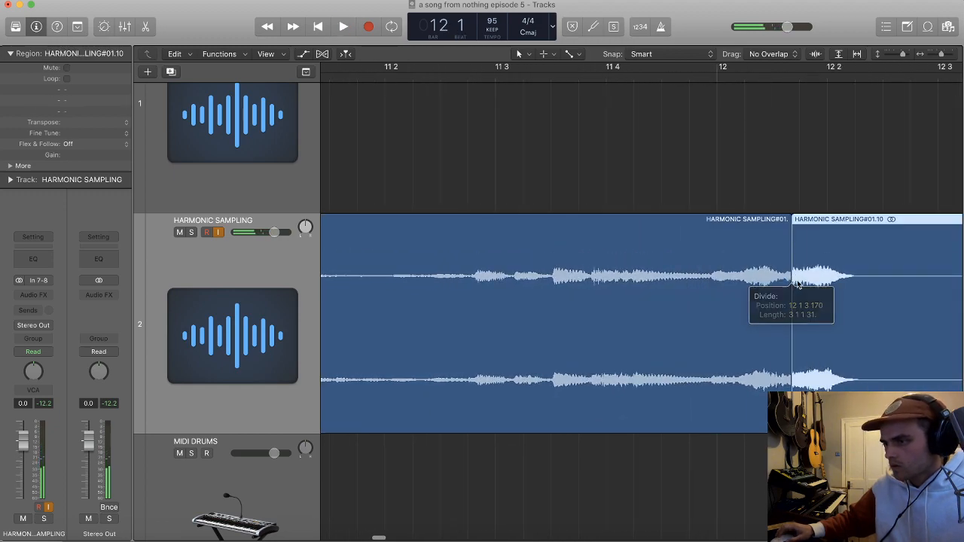
Step: Delete the leftover piece of the harmonic sample after the bar 12 cut
{"action": "key", "text": "super+Left"}
{"action": "key", "text": "super+Left"}
{"action": "key", "text": "super+Left"}
{"action": "key", "text": "super+Left"}
{"action": "left_click", "coordinate": [840, 282]}
{"action": "key", "text": "Delete"}
{"action": "key", "text": "super+Left"}
{"action": "key", "text": "super+Left"}
{"action": "key", "text": "super+Left"}
{"action": "key", "text": "super+Left"}
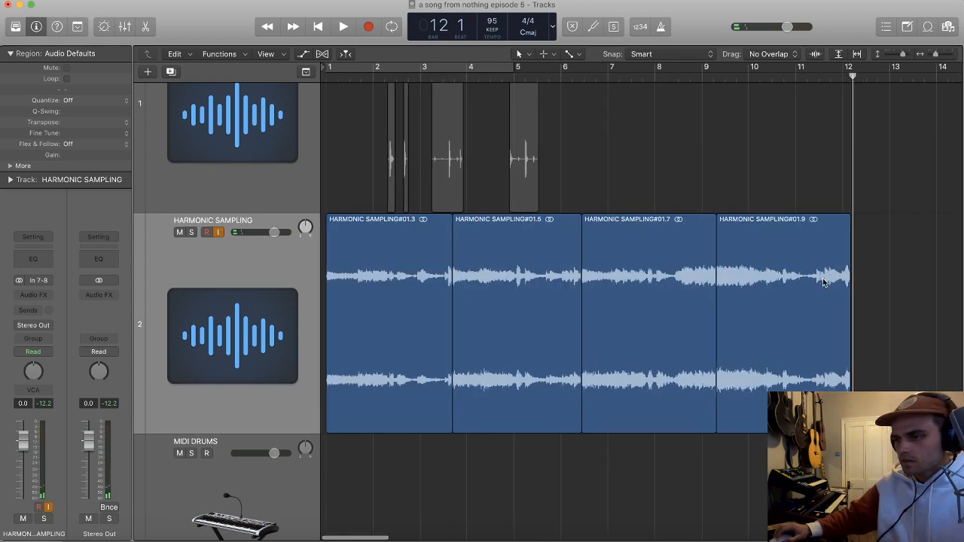
Step: Give all four HARMONIC SAMPLING slices a fade-in of 4 and a fade-out of 3
{"action": "left_click", "coordinate": [275, 282]}
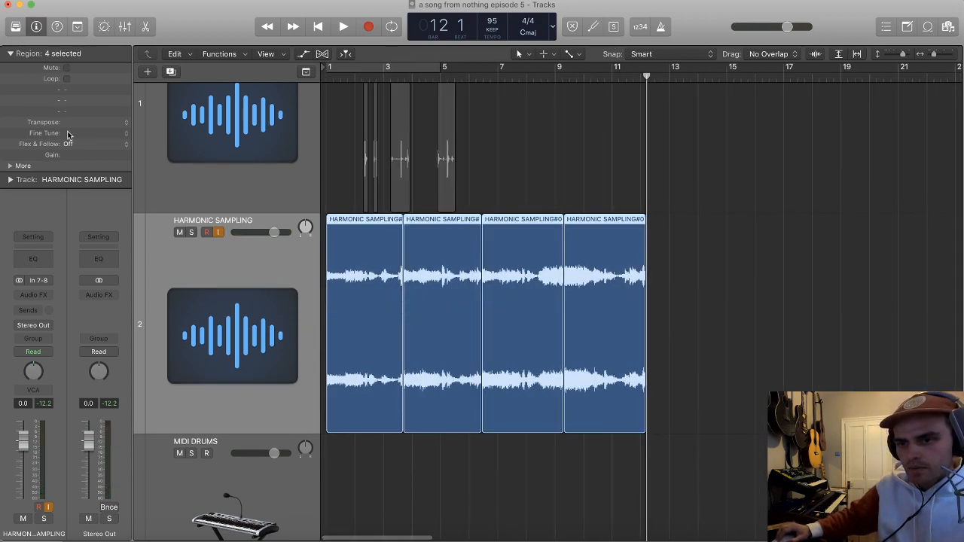
{"action": "left_click", "coordinate": [21, 166]}
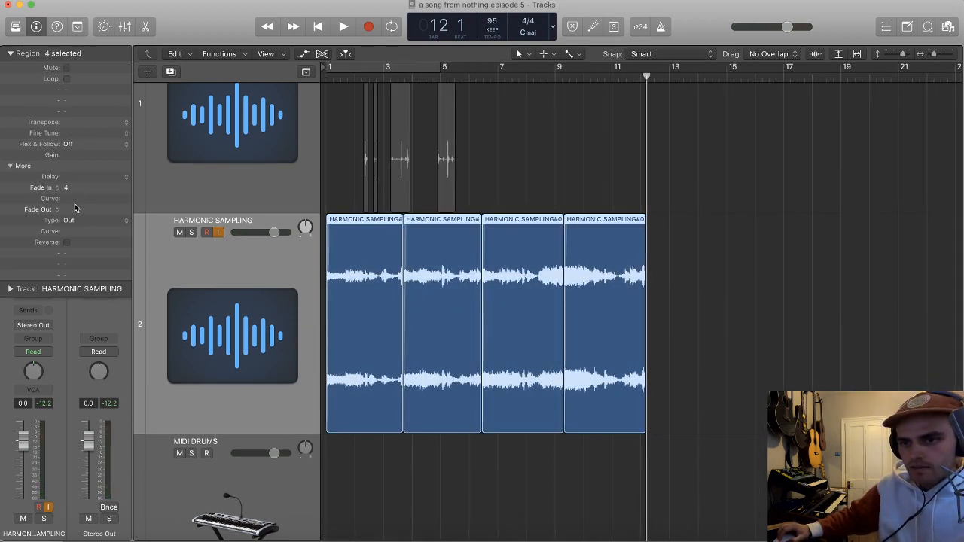
{"action": "left_click", "coordinate": [676, 334]}
Step: Bounce each of the four HARMONIC SAMPLING slices in place, one after another, onto new tracks
{"action": "left_click", "coordinate": [332, 356]}
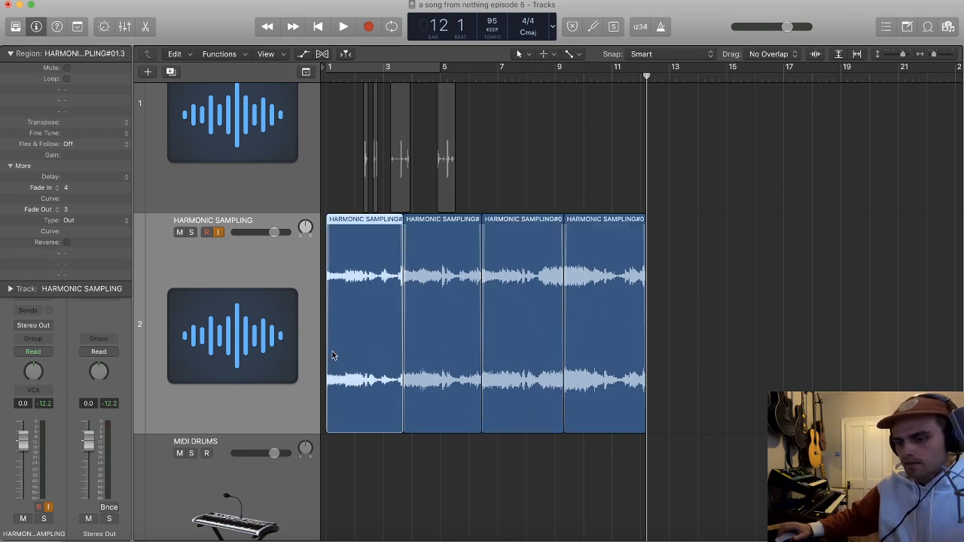
{"action": "key", "text": "ctrl+b"}
{"action": "key", "text": "Return"}
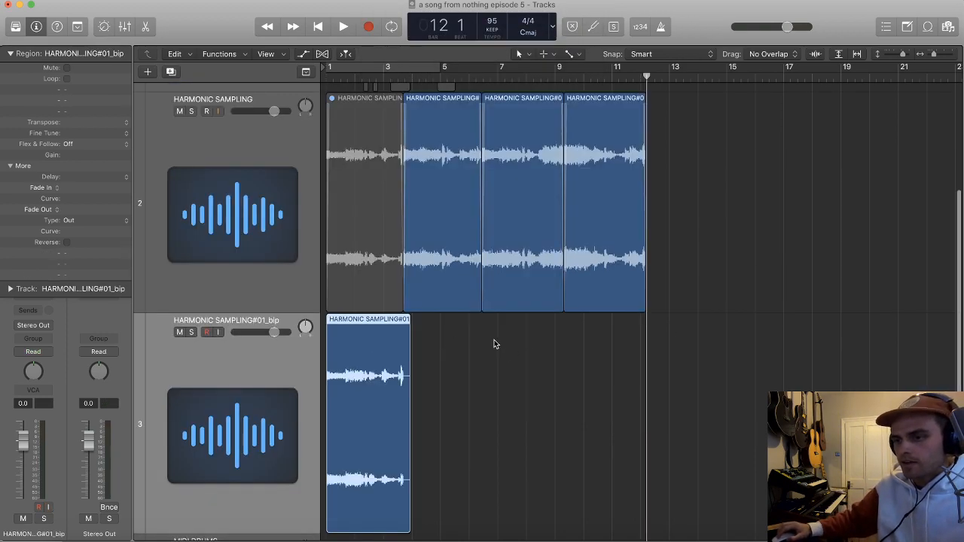
{"action": "left_click", "coordinate": [464, 303]}
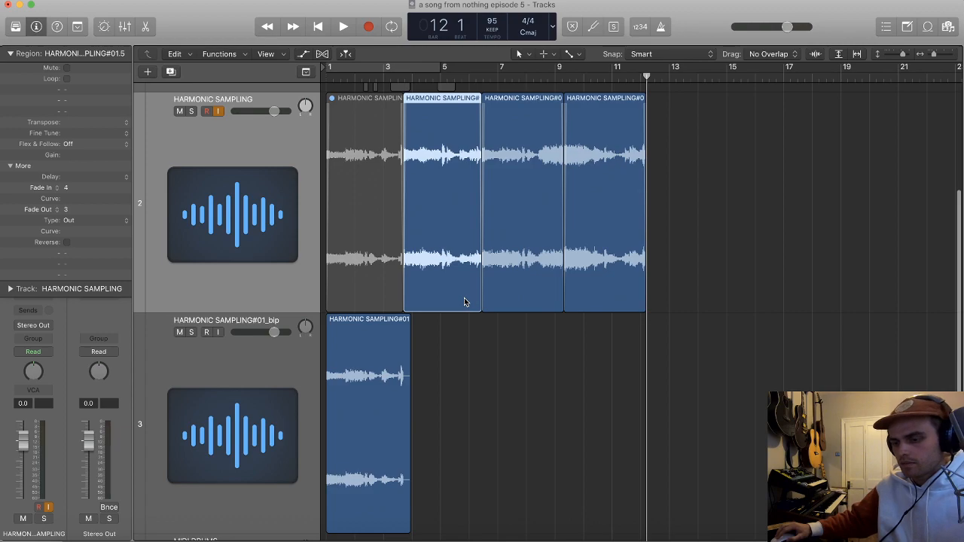
{"action": "key", "text": "ctrl+b"}
{"action": "key", "text": "Return"}
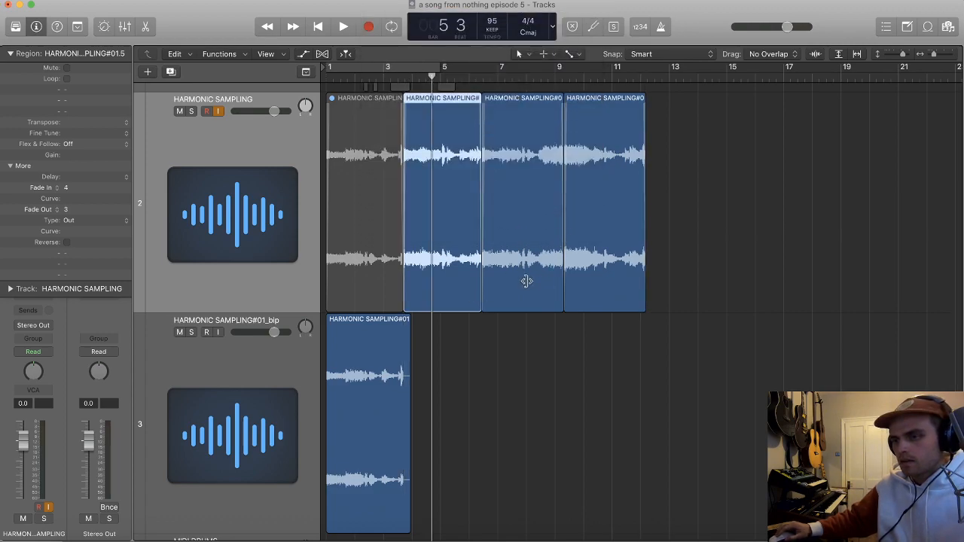
{"action": "left_click", "coordinate": [519, 287]}
{"action": "key", "text": "ctrl+b"}
{"action": "key", "text": "Return"}
{"action": "left_click", "coordinate": [618, 252]}
{"action": "key", "text": "ctrl+b"}
{"action": "key", "text": "Return"}
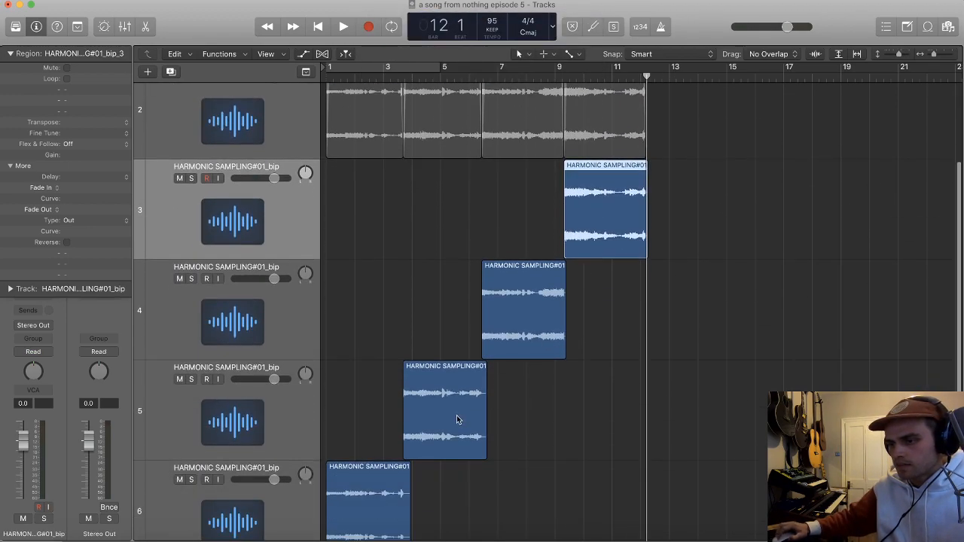
Step: Gather the four bounced slices in order with gaps between them on the track holding the first bounce
{"action": "left_click_drag", "start_coordinate": [458, 419], "coordinate": [480, 472]}
{"action": "left_click_drag", "start_coordinate": [519, 286], "coordinate": [586, 464]}
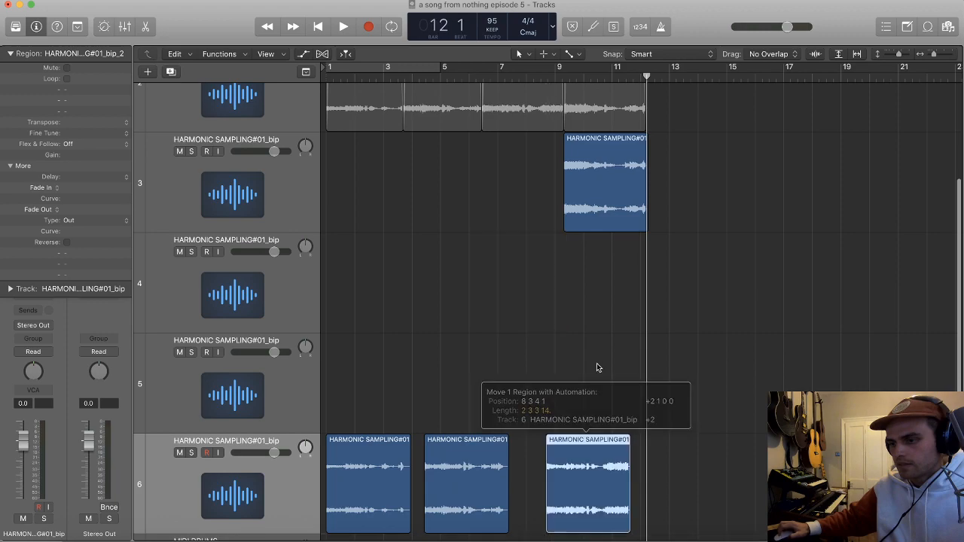
{"action": "left_click_drag", "start_coordinate": [633, 218], "coordinate": [717, 468]}
{"action": "scroll", "coordinate": [553, 386], "scroll_direction": "left", "scroll_amount": 3}
Step: Delete the three empty bounce tracks and the four muted original slices on the HARMONIC SAMPLING track
{"action": "left_click", "coordinate": [235, 386]}
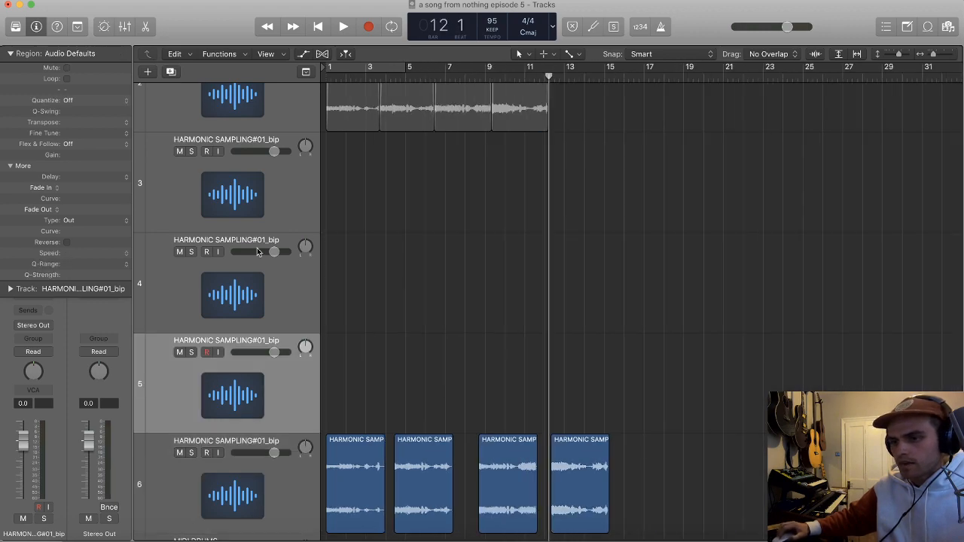
{"action": "left_click", "coordinate": [278, 187], "text": "shift"}
{"action": "key", "text": "super+BackSpace"}
{"action": "left_click", "coordinate": [272, 220]}
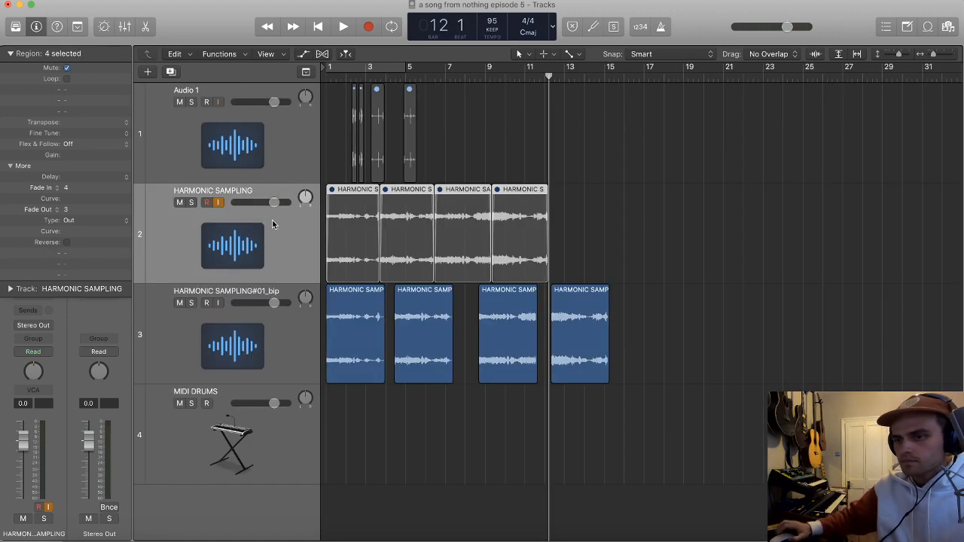
{"action": "key", "text": "BackSpace"}
{"action": "key", "text": "Return"}
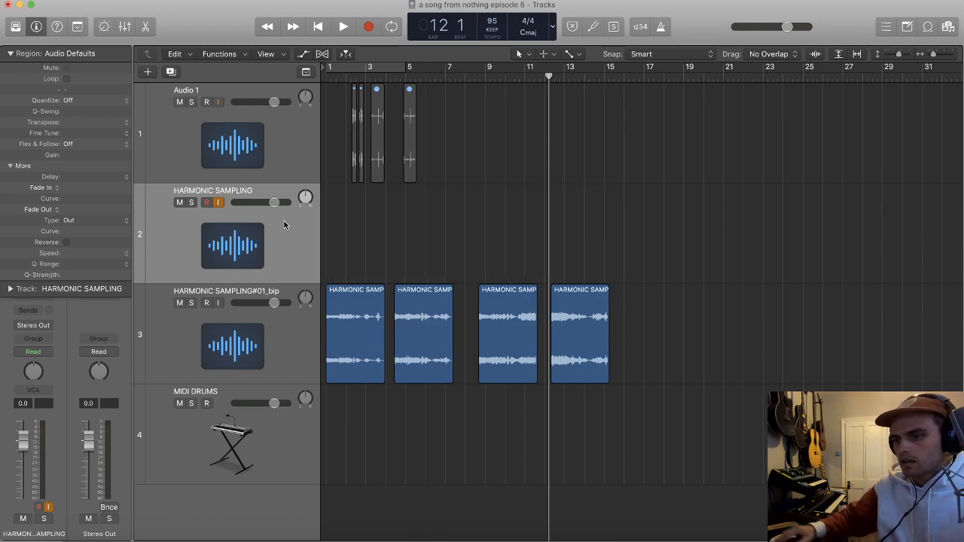
Step: Convert the four bounced slices to a new sampler track, creating the zones from regions
{"action": "key", "text": "super+Right"}
{"action": "key", "text": "super+Right"}
{"action": "key", "text": "super+Right"}
{"action": "key", "text": "super+Right"}
{"action": "scroll", "coordinate": [394, 287], "scroll_direction": "left", "scroll_amount": 5}
{"action": "key", "text": "super+Left"}
{"action": "left_click_drag", "start_coordinate": [717, 406], "coordinate": [302, 350]}
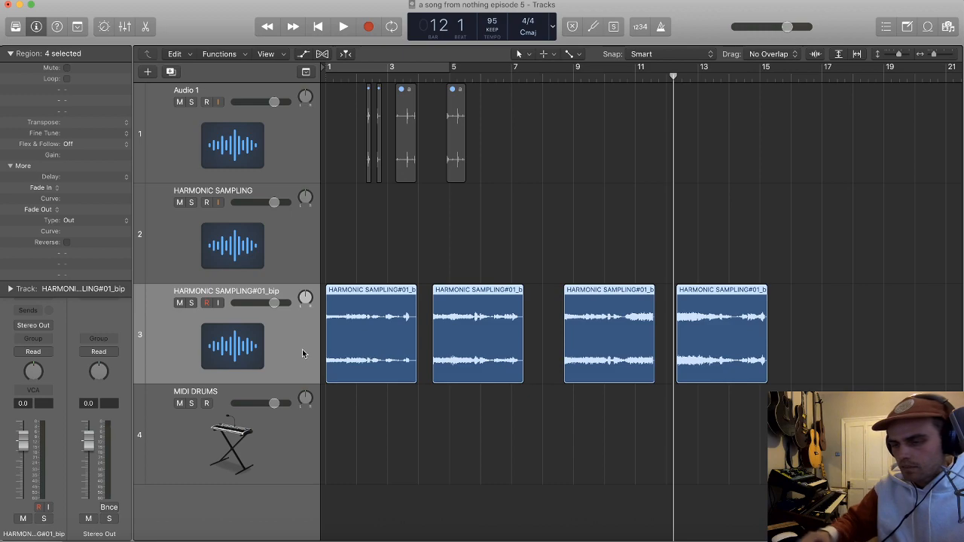
{"action": "key", "text": "Return"}
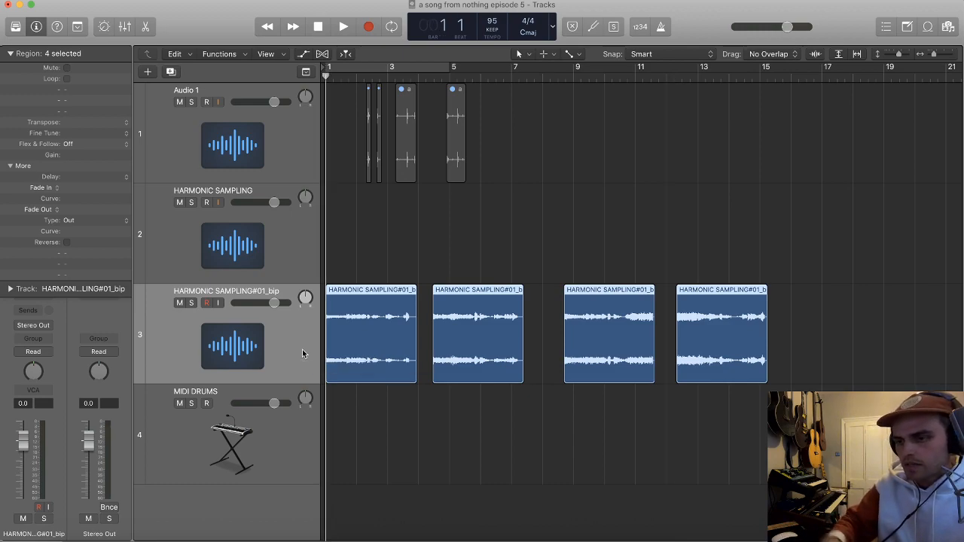
{"action": "key", "text": "ctrl+e"}
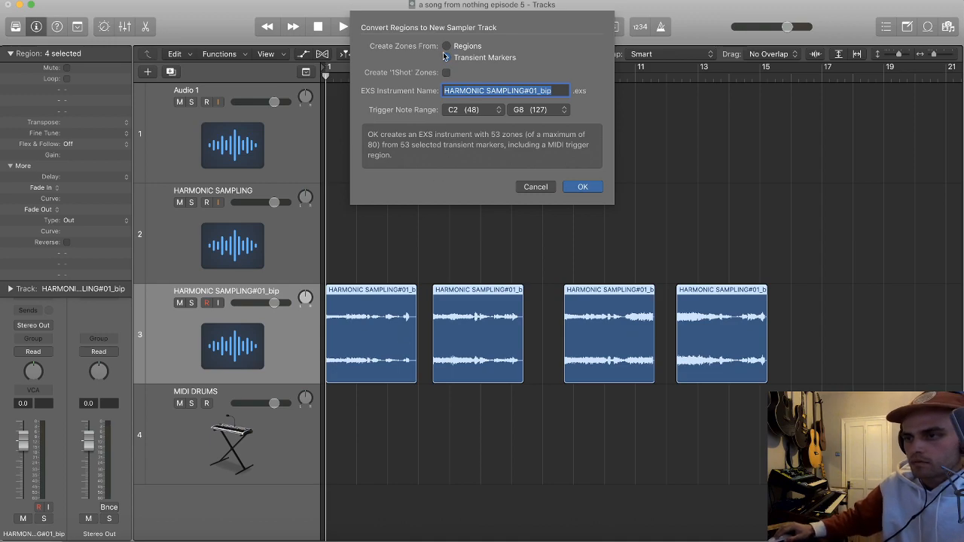
{"action": "left_click", "coordinate": [580, 186]}
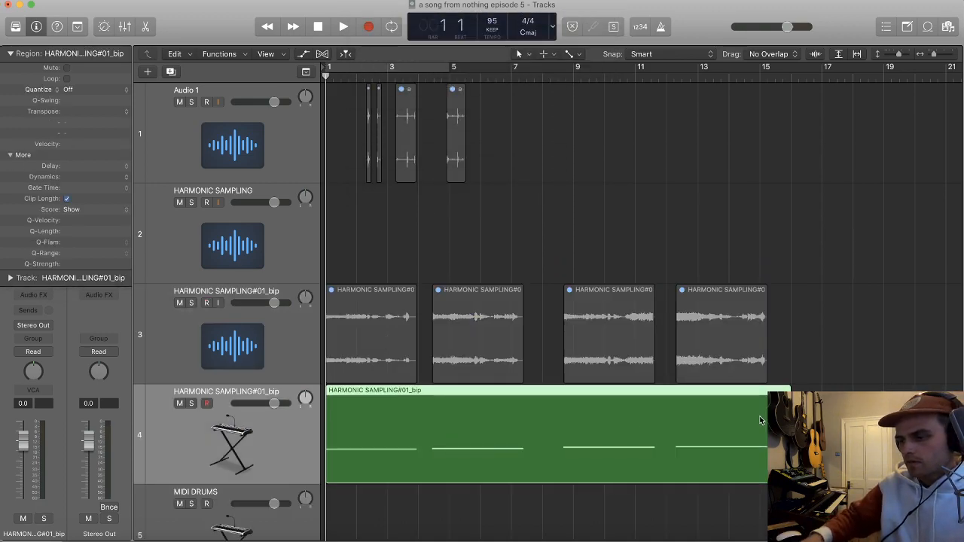
Step: Delete the generated MIDI region and set the EXS24 sampler's Tune to +5
{"action": "key", "text": "Delete"}
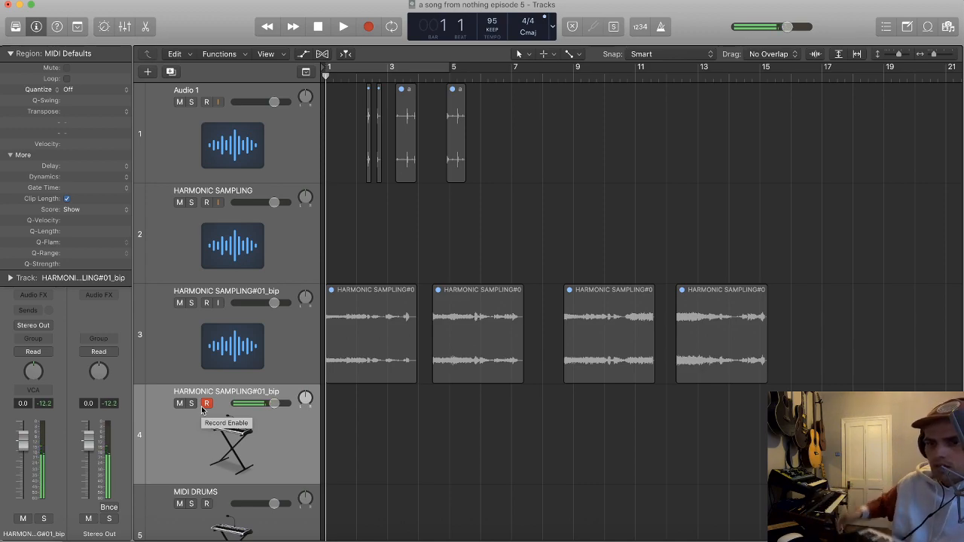
{"action": "left_click", "coordinate": [22, 51]}
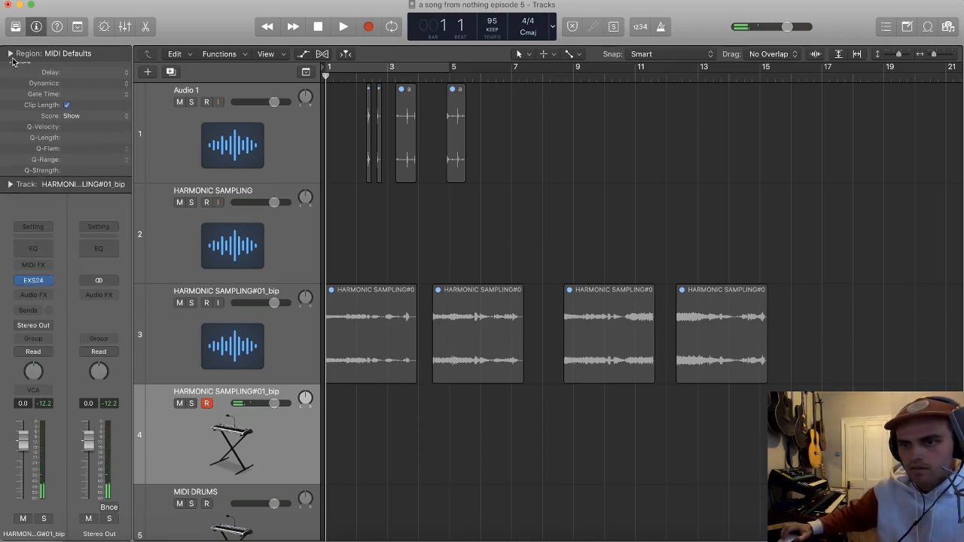
{"action": "left_click", "coordinate": [32, 281]}
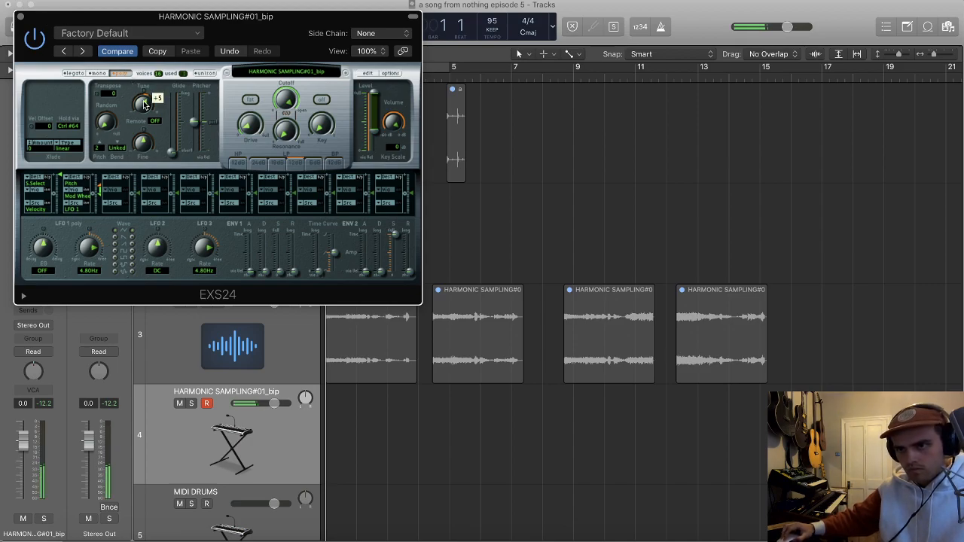
{"action": "left_click", "coordinate": [21, 15]}
Step: Audition the sampler slices against the metronome with a cycle from bar 1 to bar 5, checking the EXS24 settings
{"action": "key", "text": "space"}
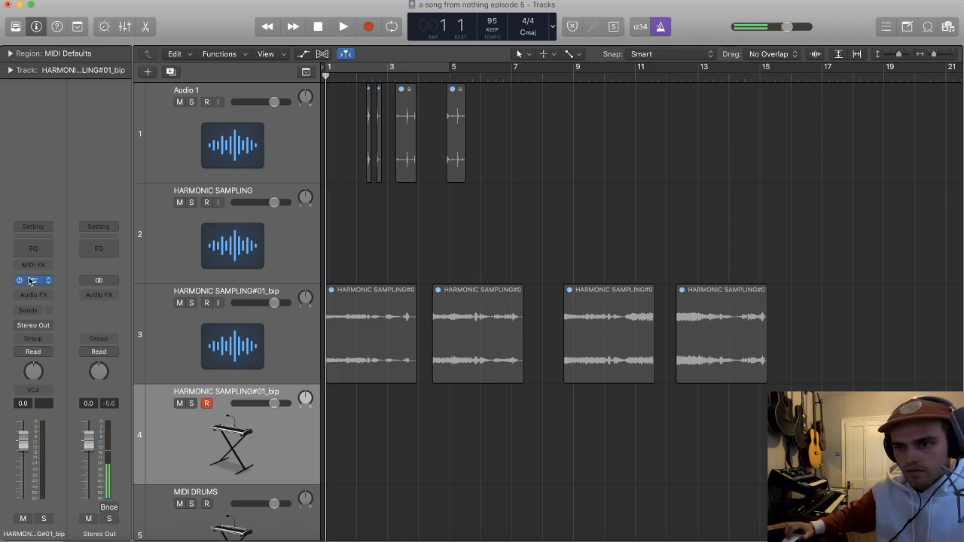
{"action": "left_click", "coordinate": [34, 281]}
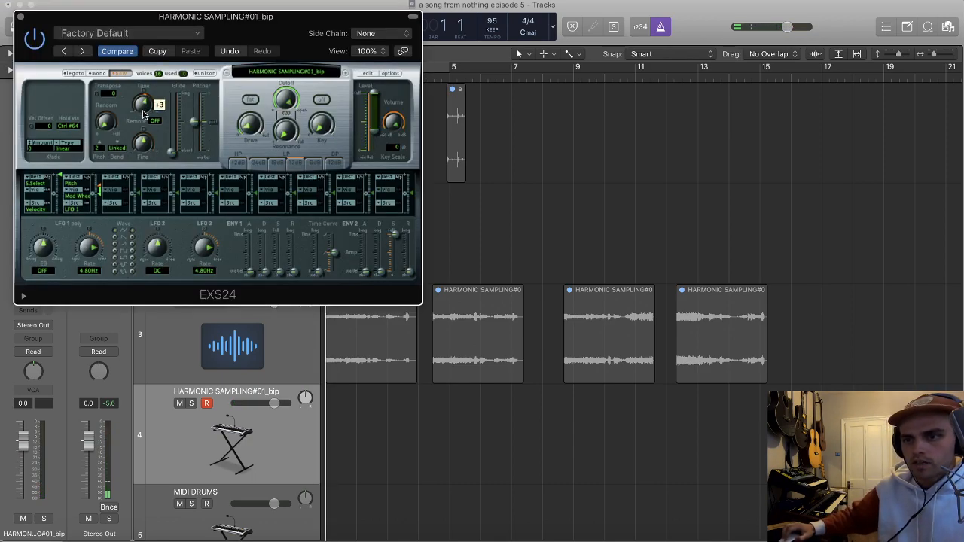
{"action": "left_click", "coordinate": [19, 16]}
{"action": "key", "text": "c"}
{"action": "key", "text": "space"}
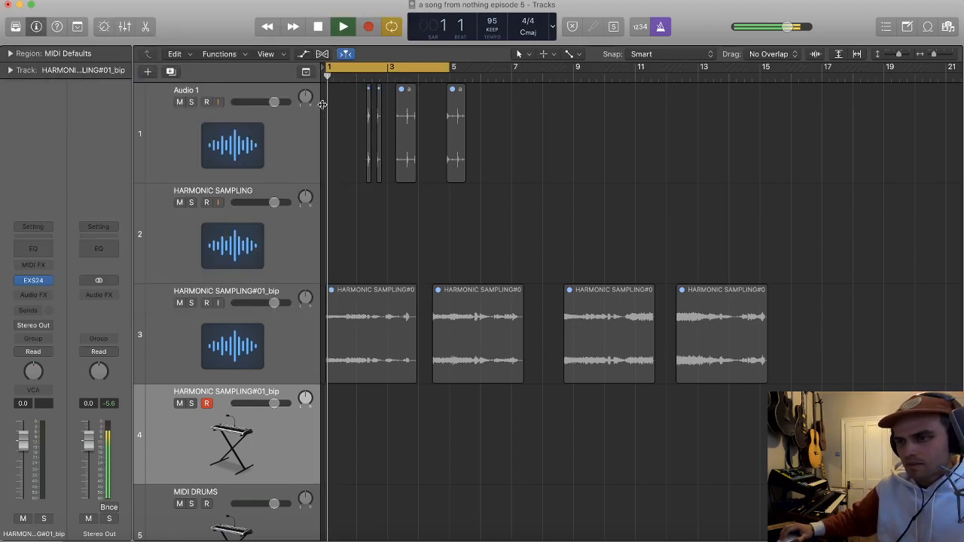
{"action": "scroll", "coordinate": [353, 119], "scroll_direction": "up", "scroll_amount": 2}
{"action": "left_click", "coordinate": [33, 281]}
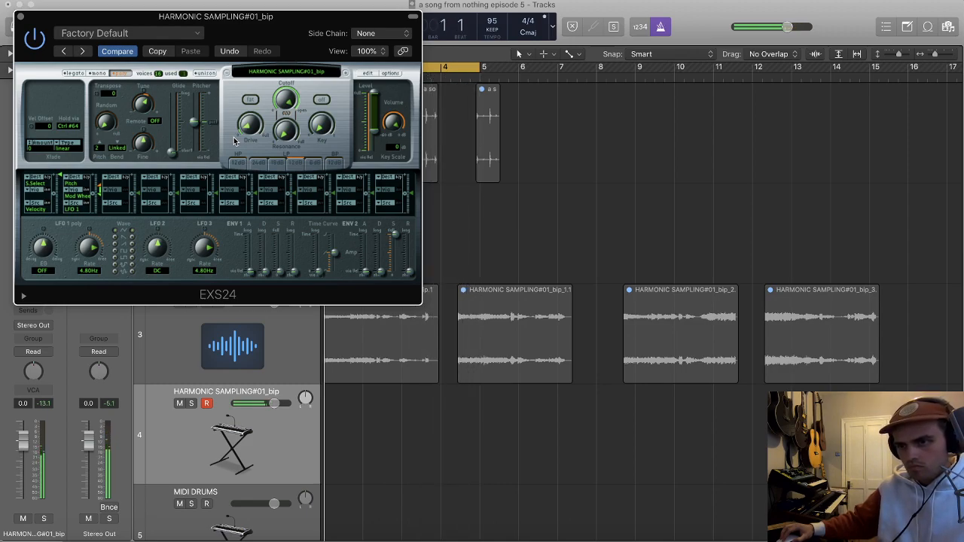
{"action": "left_click", "coordinate": [21, 16]}
Step: Delete the harmonic sampler track and unmute the four bounced slices
{"action": "key", "text": "super+Delete"}
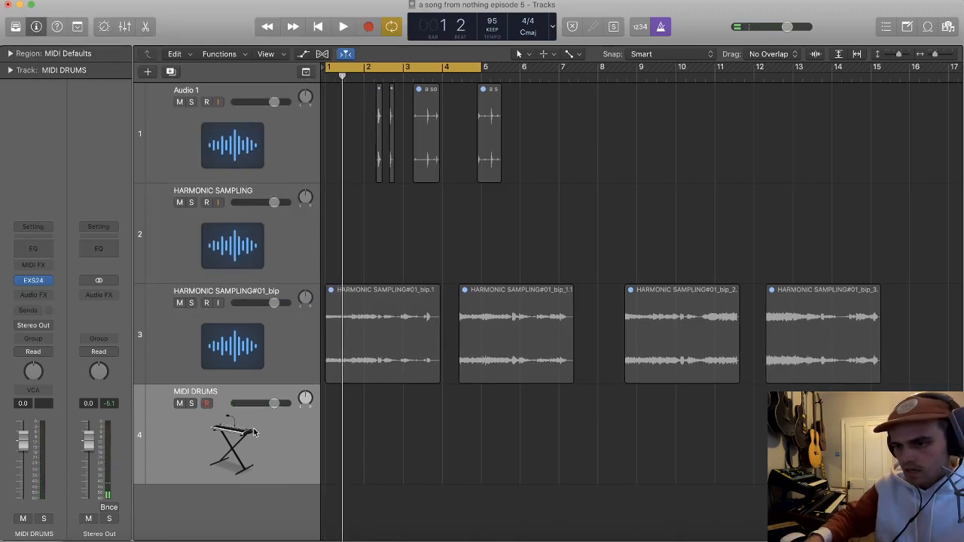
{"action": "left_click", "coordinate": [241, 343]}
{"action": "left_click_drag", "start_coordinate": [839, 422], "coordinate": [375, 334]}
{"action": "key", "text": "ctrl+m"}
Step: Play the first bounced slice, split it at the onset shortly before beat 3 of bar 2, and add a short fade at the cut
{"action": "scroll", "coordinate": [446, 229], "scroll_direction": "up", "scroll_amount": 5}
{"action": "scroll", "coordinate": [406, 195], "scroll_direction": "down", "scroll_amount": 1}
{"action": "key", "text": "space"}
{"action": "scroll", "coordinate": [407, 197], "scroll_direction": "up", "scroll_amount": 4}
{"action": "scroll", "coordinate": [518, 298], "scroll_direction": "up", "scroll_amount": 2}
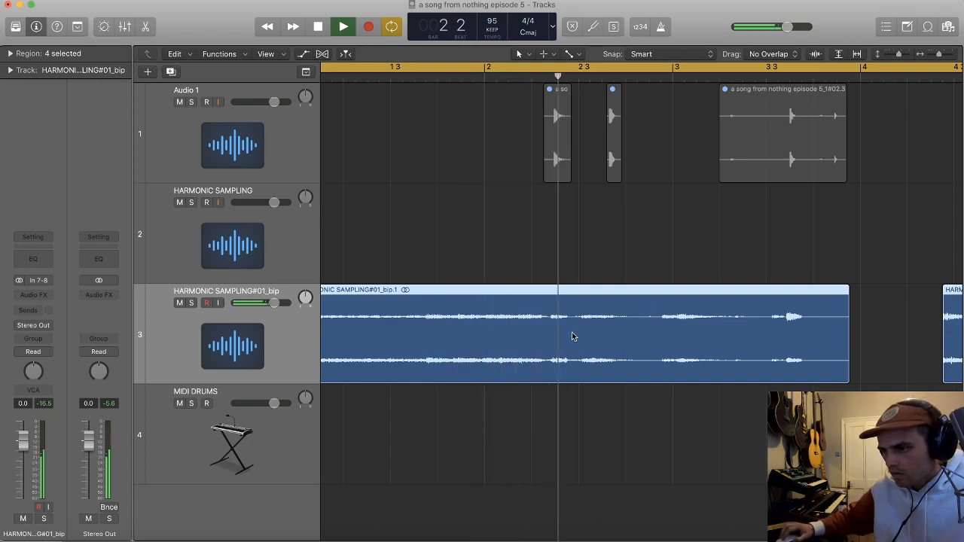
{"action": "key", "text": "space"}
{"action": "left_click", "coordinate": [549, 326], "text": "super"}
{"action": "left_click", "coordinate": [549, 325]}
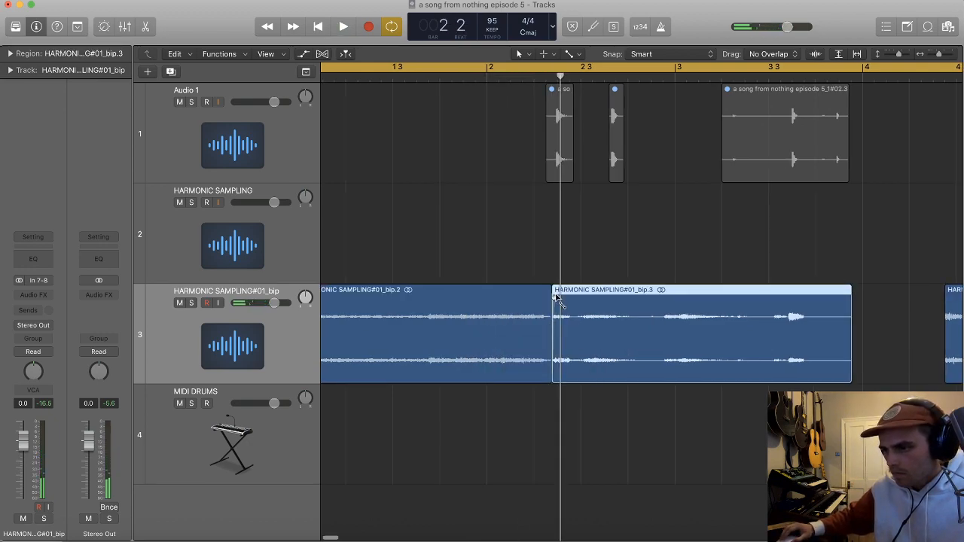
{"action": "left_click_drag", "start_coordinate": [551, 293], "coordinate": [556, 295]}
Step: Play the second bounced slice and try to split it at the onset at position 5 4 2 1
{"action": "key", "text": "space"}
{"action": "scroll", "coordinate": [703, 333], "scroll_direction": "down", "scroll_amount": 3}
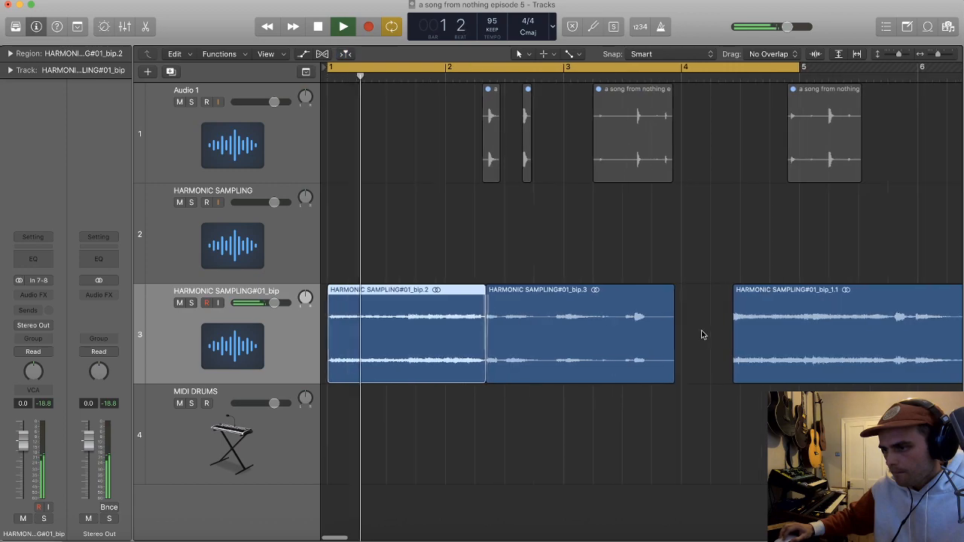
{"action": "key", "text": "space"}
{"action": "scroll", "coordinate": [739, 327], "scroll_direction": "right", "scroll_amount": 3}
{"action": "key", "text": "space"}
{"action": "scroll", "coordinate": [792, 299], "scroll_direction": "up", "scroll_amount": 3}
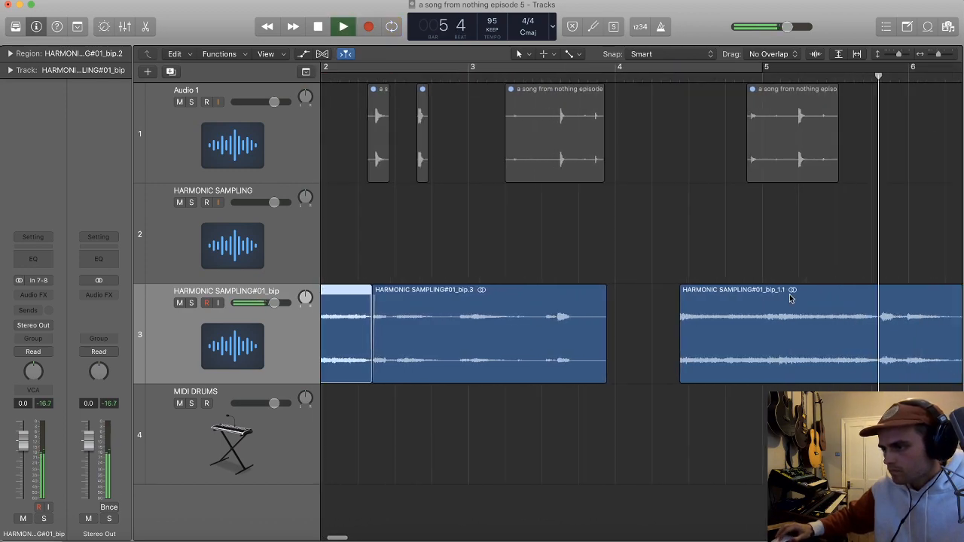
{"action": "scroll", "coordinate": [791, 304], "scroll_direction": "right", "scroll_amount": 5}
{"action": "key", "text": "space"}
{"action": "left_click", "coordinate": [413, 317]}
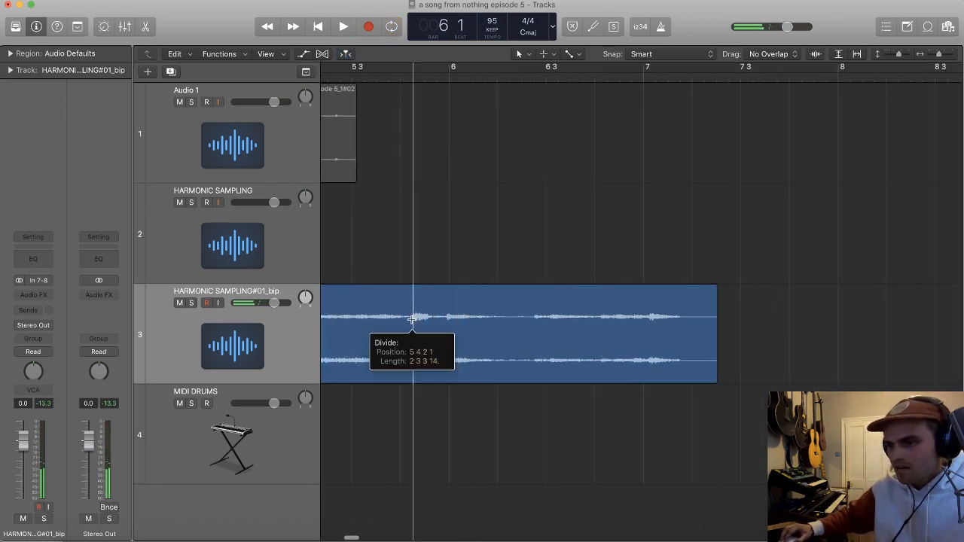
{"action": "scroll", "coordinate": [420, 320], "scroll_direction": "up", "scroll_amount": 3}
{"action": "key", "text": "super+z"}
Step: Split the second bounced slice just before the onset after beat 4 of bar 5 and add a short fade at the cut
{"action": "scroll", "coordinate": [430, 328], "scroll_direction": "up", "scroll_amount": 3}
{"action": "left_click", "coordinate": [429, 327]}
{"action": "left_click", "coordinate": [435, 316]}
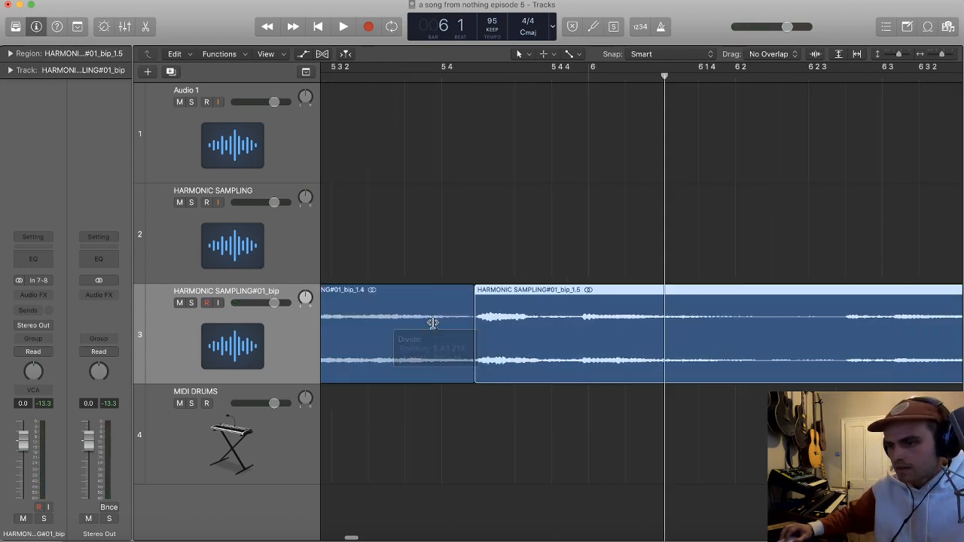
{"action": "scroll", "coordinate": [433, 324], "scroll_direction": "down", "scroll_amount": 2}
{"action": "left_click", "coordinate": [501, 294]}
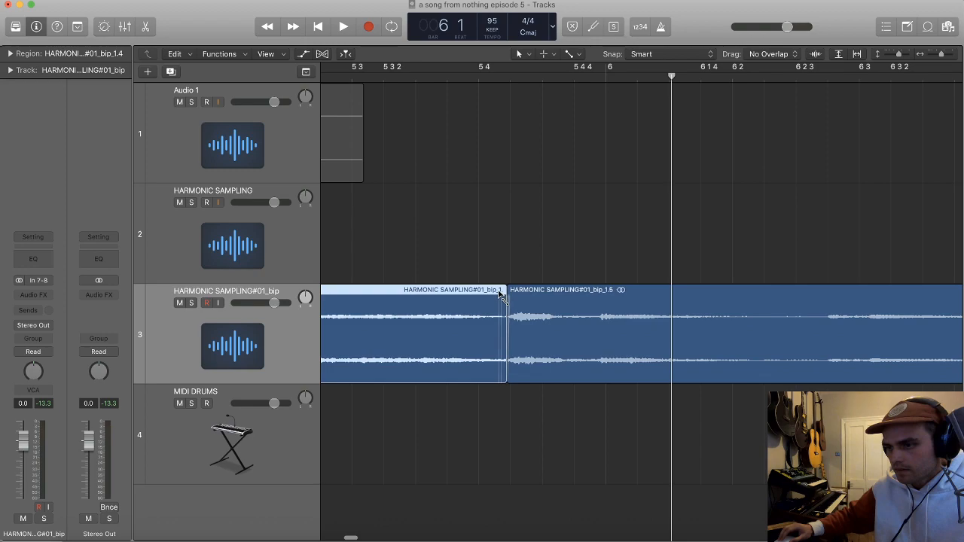
Step: Try to convert only the first four split slices into a new sampler track
{"action": "scroll", "coordinate": [503, 296], "scroll_direction": "down", "scroll_amount": 6}
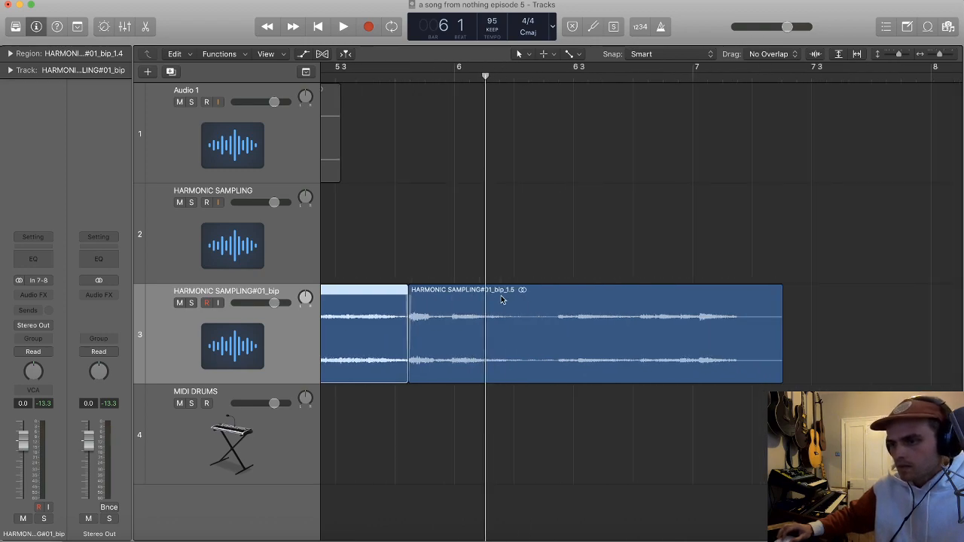
{"action": "left_click_drag", "start_coordinate": [506, 417], "coordinate": [302, 341]}
{"action": "key", "text": "ctrl+e"}
{"action": "key", "text": "Return"}
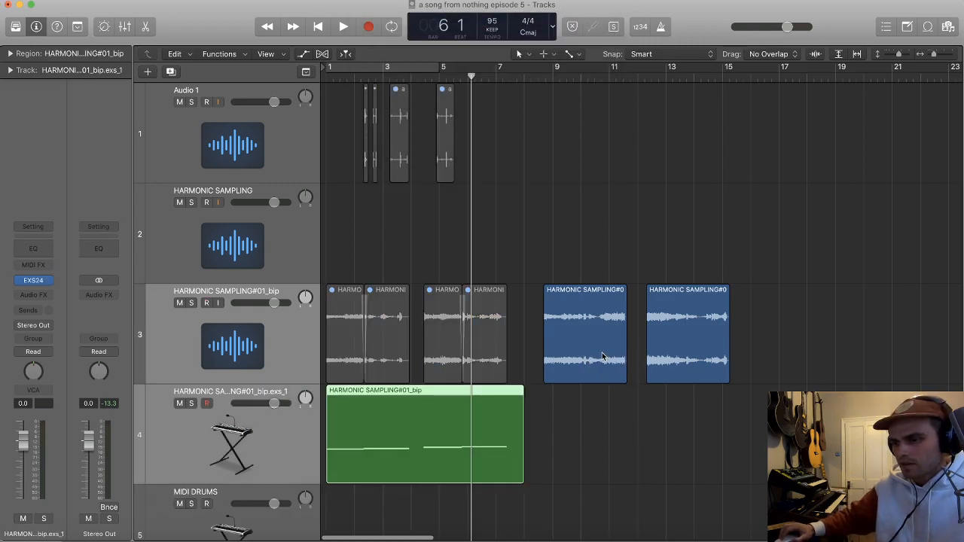
{"action": "key", "text": "super+Left"}
{"action": "left_click", "coordinate": [410, 451]}
{"action": "key", "text": "Delete"}
{"action": "key", "text": "super+z"}
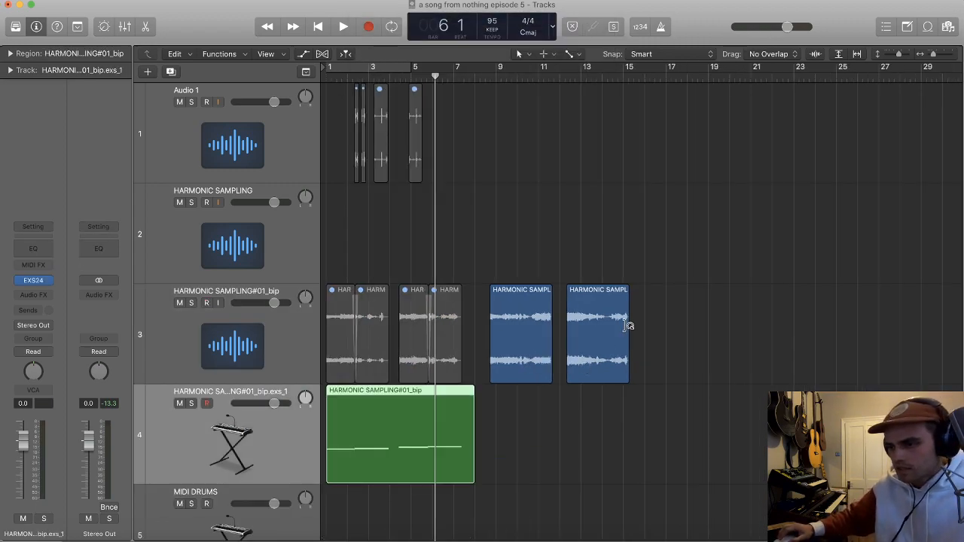
{"action": "key", "text": "super+z"}
Step: Play the fourth bounced slice from bar 13 and split it at the onset just before beat 4 of that bar
{"action": "double_click", "coordinate": [584, 79]}
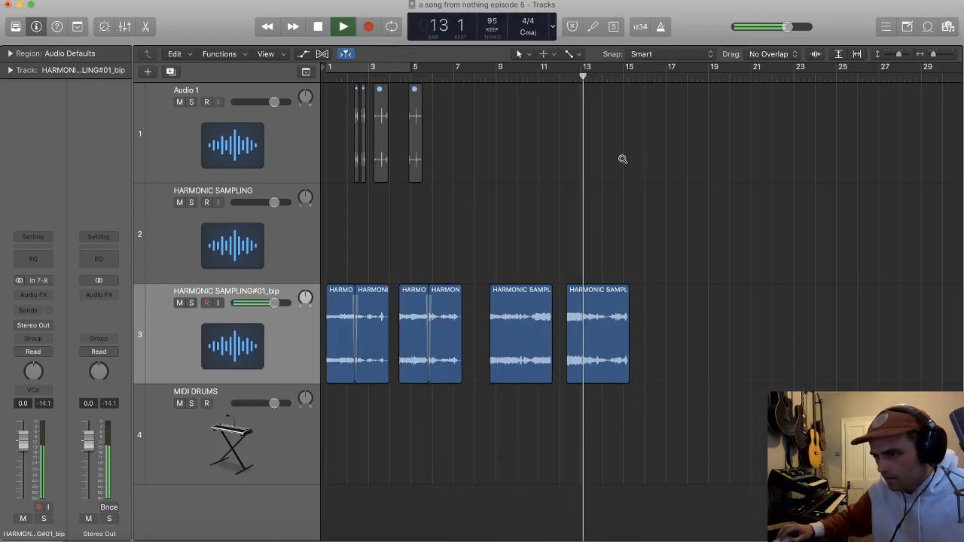
{"action": "scroll", "coordinate": [622, 174], "scroll_direction": "up", "scroll_amount": 10}
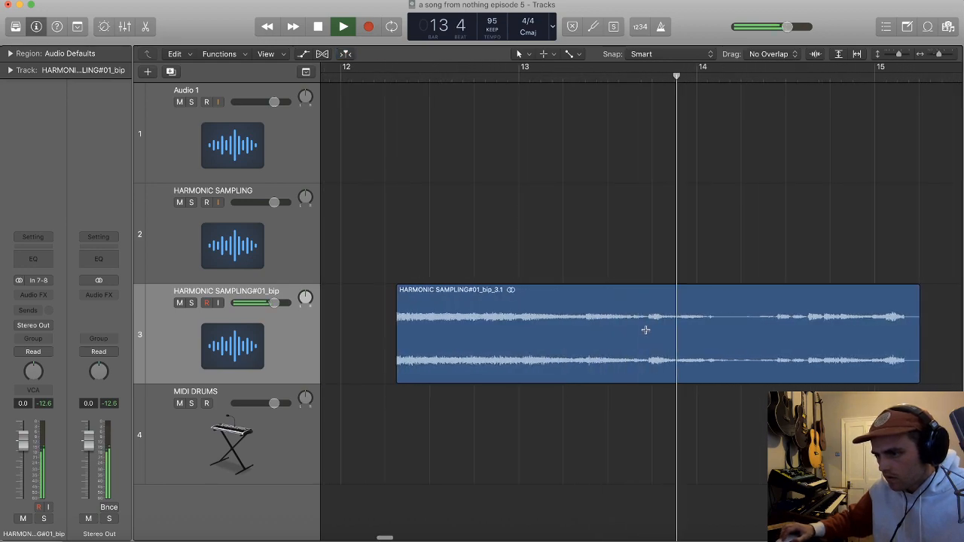
{"action": "double_click", "coordinate": [650, 326], "text": "super"}
Step: Play the third bounced slice and split it at the onset just after the start of bar 10
{"action": "key", "text": "super+Left"}
{"action": "key", "text": "super+Left"}
{"action": "key", "text": "super+Left"}
{"action": "scroll", "coordinate": [595, 249], "scroll_direction": "left", "scroll_amount": 1}
{"action": "left_click", "coordinate": [506, 78]}
{"action": "scroll", "coordinate": [537, 253], "scroll_direction": "up", "scroll_amount": 5}
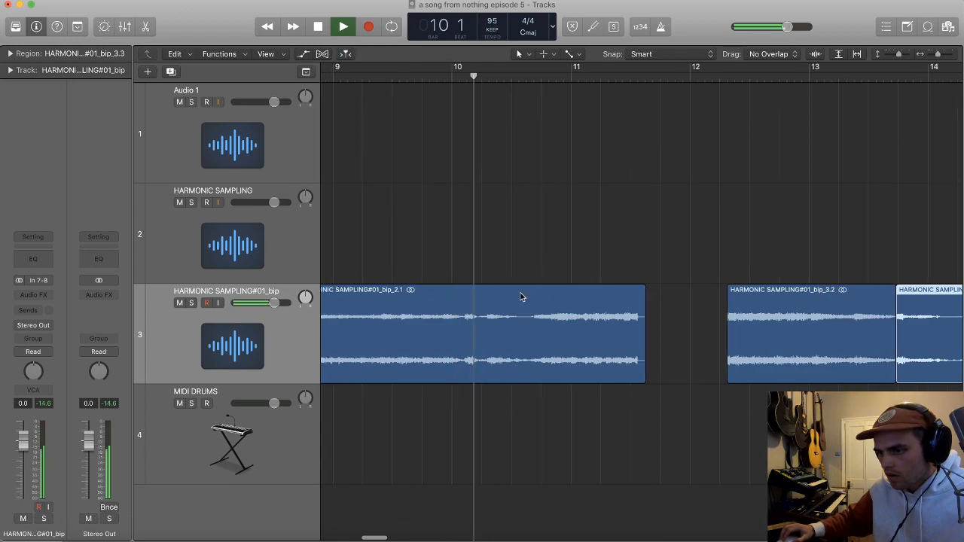
{"action": "double_click", "coordinate": [465, 326], "text": "super"}
{"action": "double_click", "coordinate": [463, 325], "text": "super"}
Step: Stop playback and give the four slices between bars 8 and 15 a fade-in of 4
{"action": "scroll", "coordinate": [485, 327], "scroll_direction": "down", "scroll_amount": 5}
{"action": "scroll", "coordinate": [487, 327], "scroll_direction": "left", "scroll_amount": 1}
{"action": "key", "text": "space"}
{"action": "left_click_drag", "start_coordinate": [767, 416], "coordinate": [534, 312]}
{"action": "left_click", "coordinate": [10, 53]}
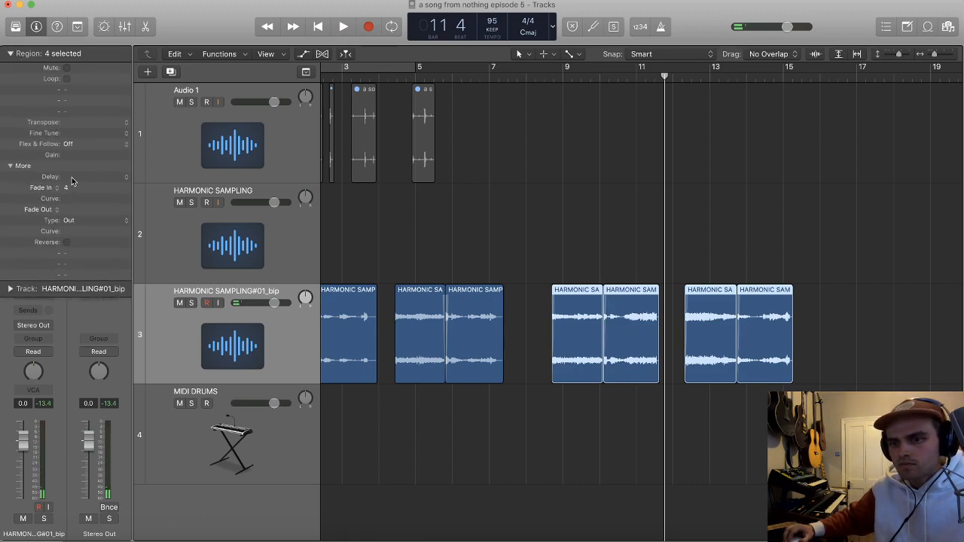
Step: Convert all eight harmonic slices to a new sampler track and delete the MIDI region created with it
{"action": "scroll", "coordinate": [736, 334], "scroll_direction": "down", "scroll_amount": 4}
{"action": "left_click_drag", "start_coordinate": [740, 339], "coordinate": [269, 326]}
{"action": "key", "text": "ctrl+e"}
{"action": "key", "text": "Return"}
{"action": "left_click", "coordinate": [483, 515]}
{"action": "left_click", "coordinate": [648, 445]}
{"action": "key", "text": "Delete"}
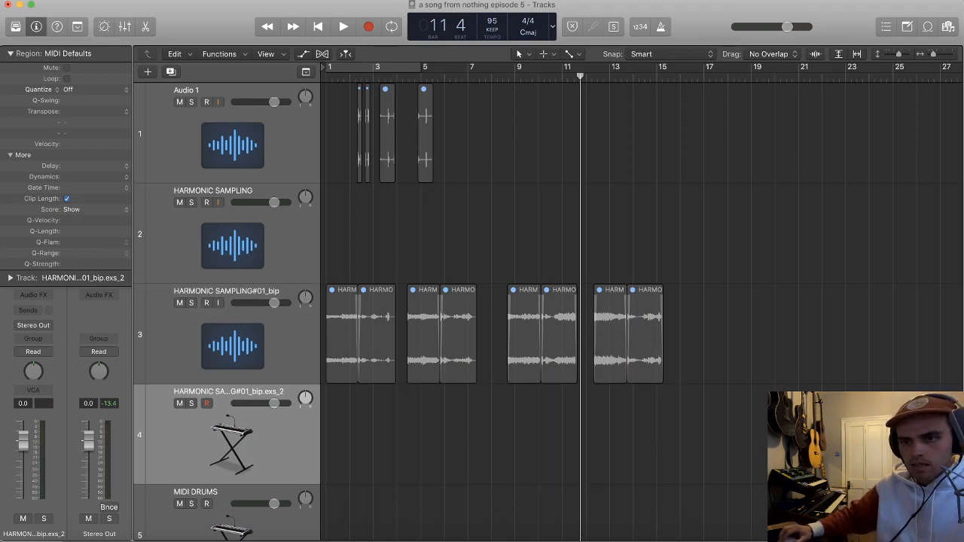
Step: Set the new harmonic sampler's tuning to +4
{"action": "left_click", "coordinate": [10, 54]}
{"action": "left_click", "coordinate": [44, 279]}
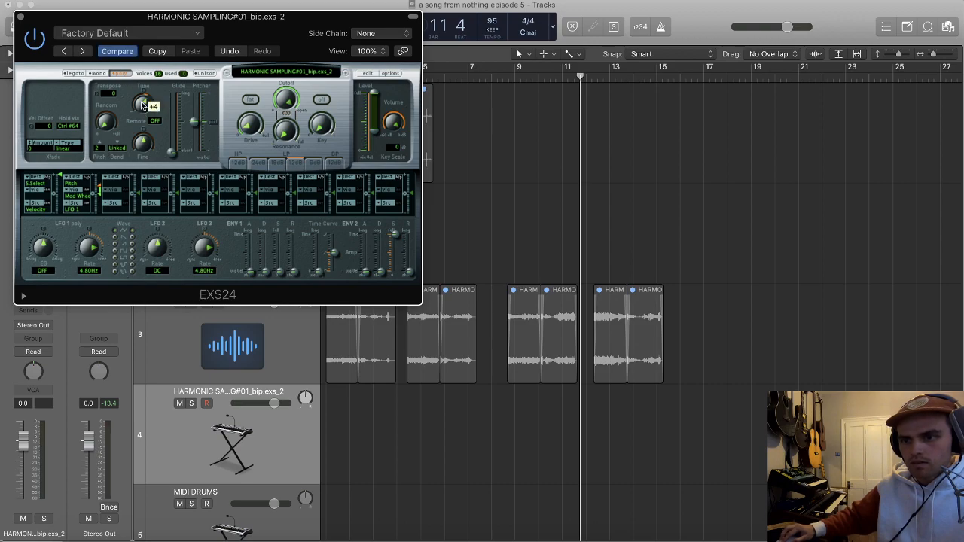
{"action": "left_click", "coordinate": [20, 16]}
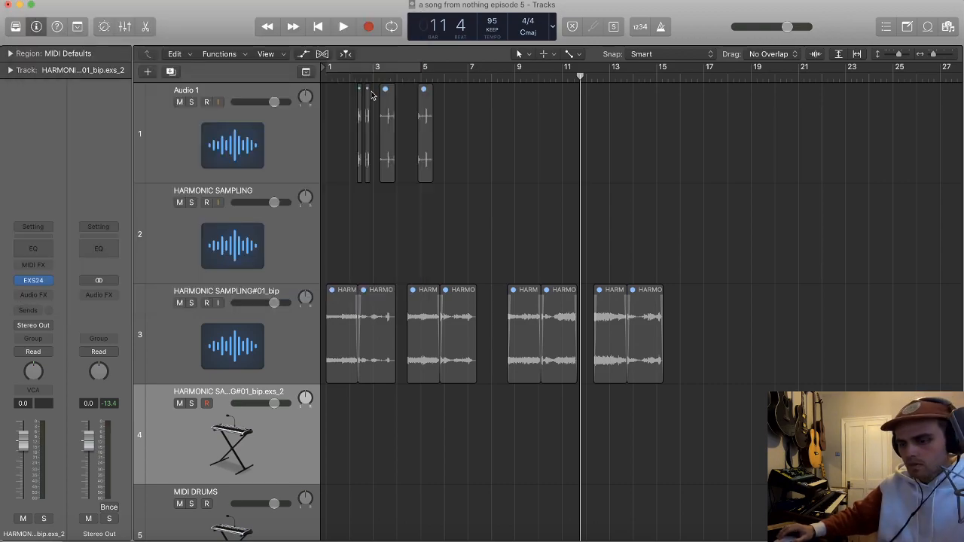
Step: Loop playback over bars 1 to 5 with the metronome and audition the harmonic slices on the sampler track
{"action": "key", "text": "Return"}
{"action": "key", "text": "space"}
{"action": "key", "text": "c"}
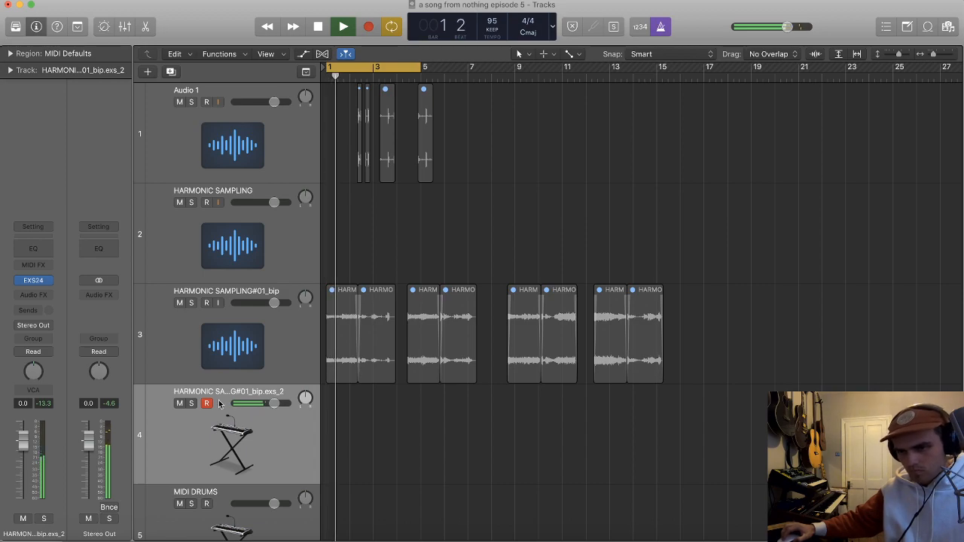
Step: Open the sampler's zones for editing and move the sample start of the F2 zone slightly later
{"action": "left_click", "coordinate": [36, 282]}
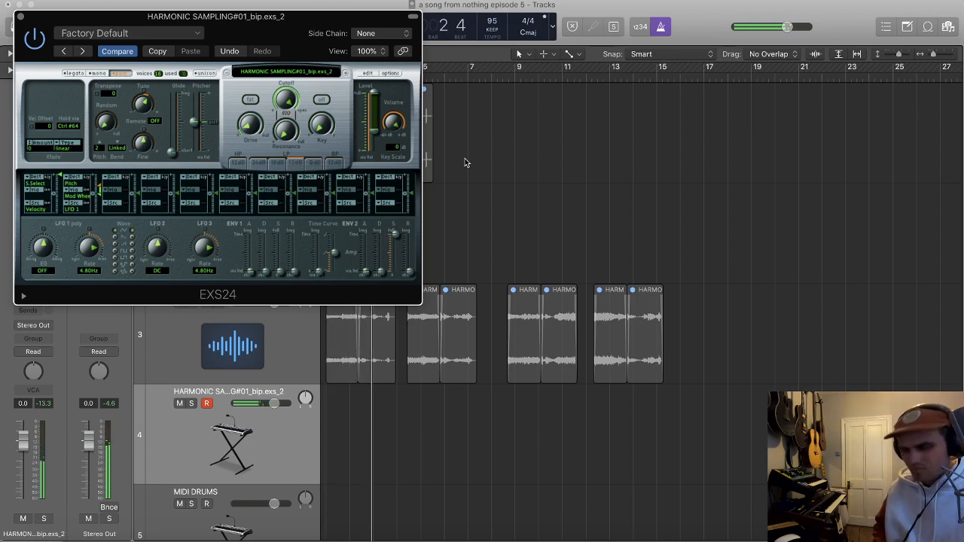
{"action": "left_click_drag", "start_coordinate": [286, 16], "coordinate": [820, 14]}
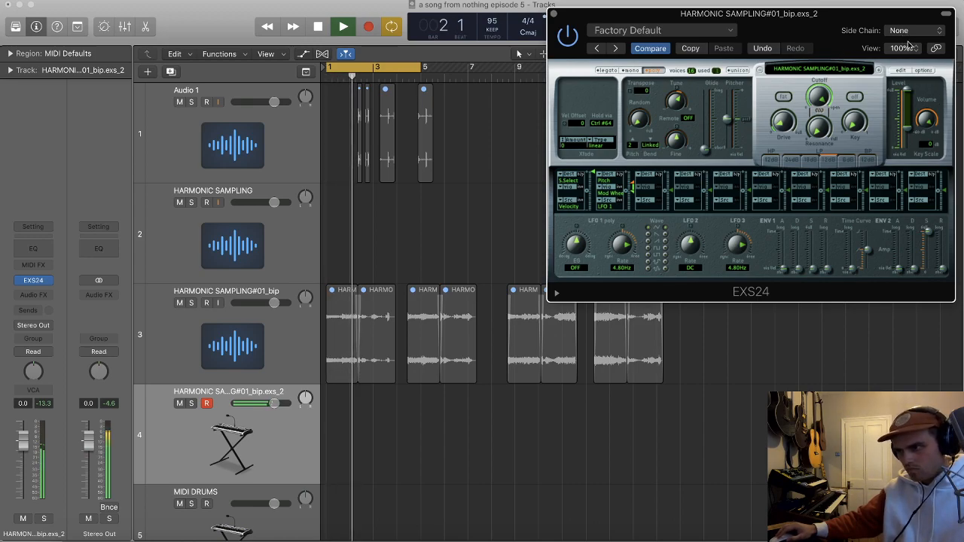
{"action": "left_click", "coordinate": [902, 70]}
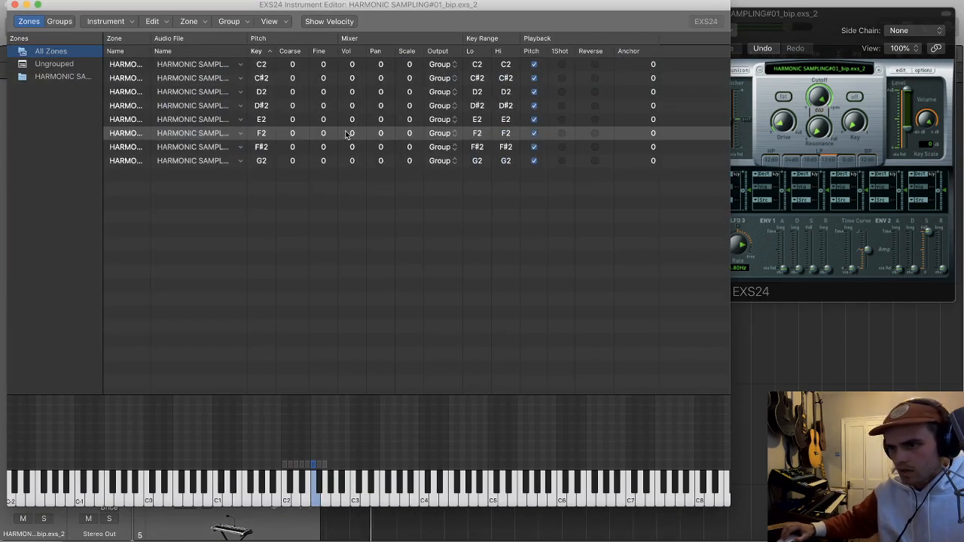
{"action": "double_click", "coordinate": [227, 134]}
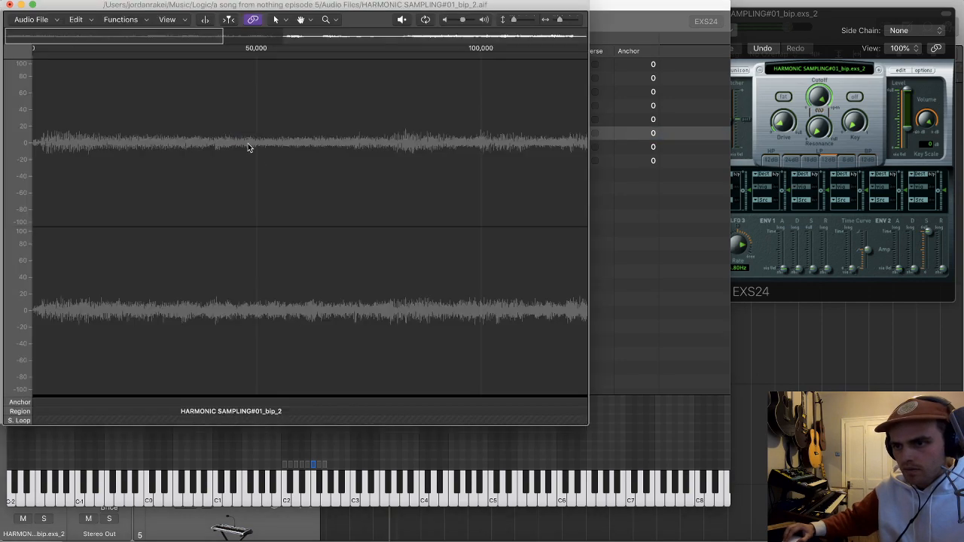
{"action": "left_click", "coordinate": [286, 39]}
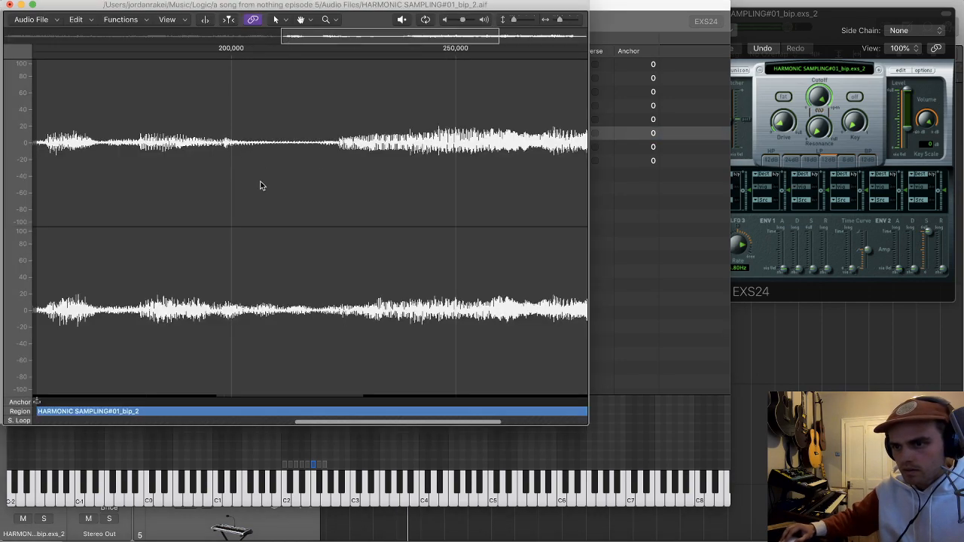
{"action": "left_click_drag", "start_coordinate": [78, 411], "coordinate": [85, 399]}
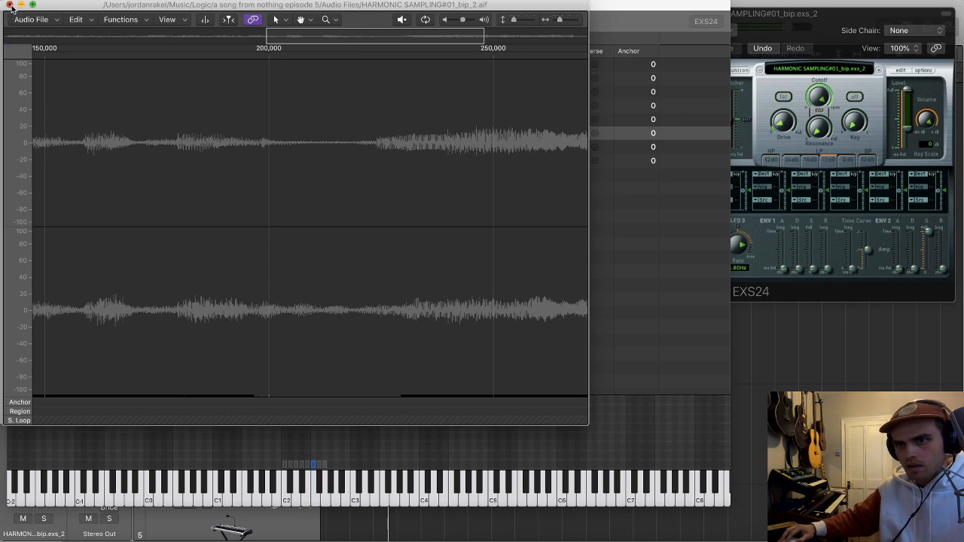
{"action": "left_click", "coordinate": [9, 5]}
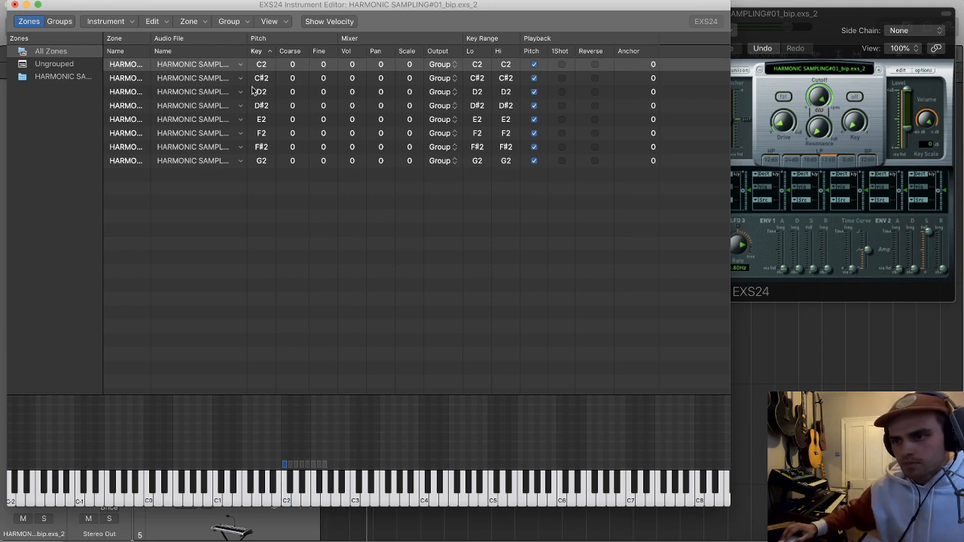
Step: Move the sample starts of the C2 and E2 zones slightly later
{"action": "double_click", "coordinate": [217, 66]}
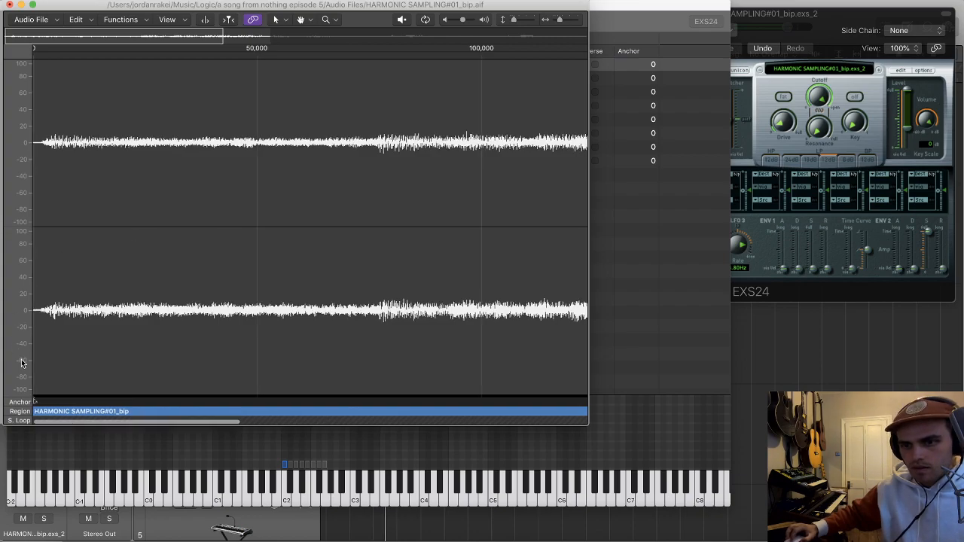
{"action": "left_click_drag", "start_coordinate": [34, 411], "coordinate": [40, 409]}
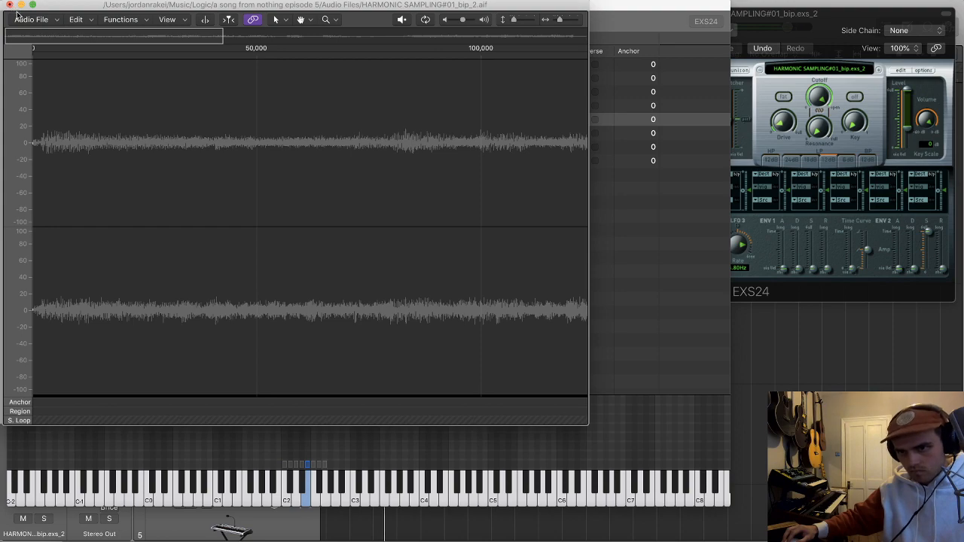
{"action": "scroll", "coordinate": [381, 47], "scroll_direction": "right", "scroll_amount": 15}
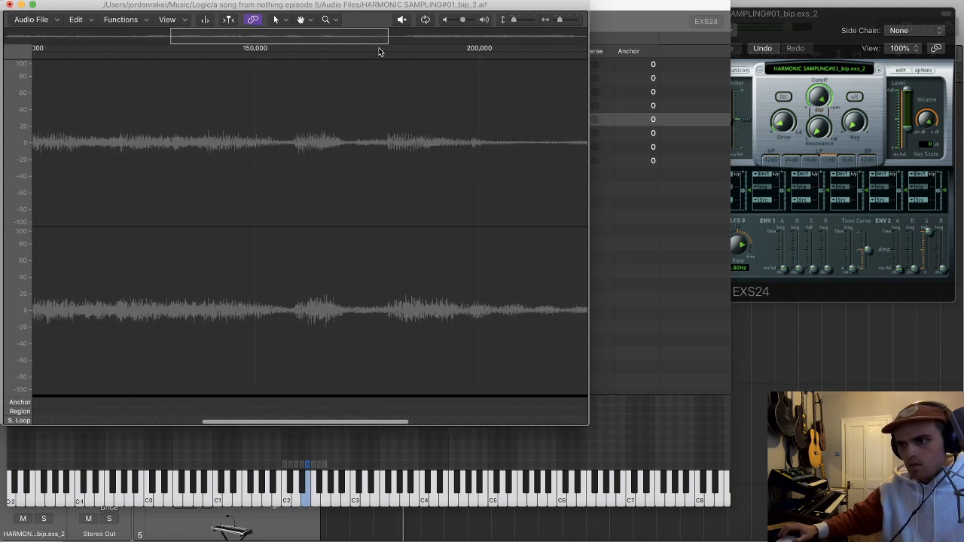
{"action": "left_click", "coordinate": [10, 6]}
{"action": "double_click", "coordinate": [207, 115]}
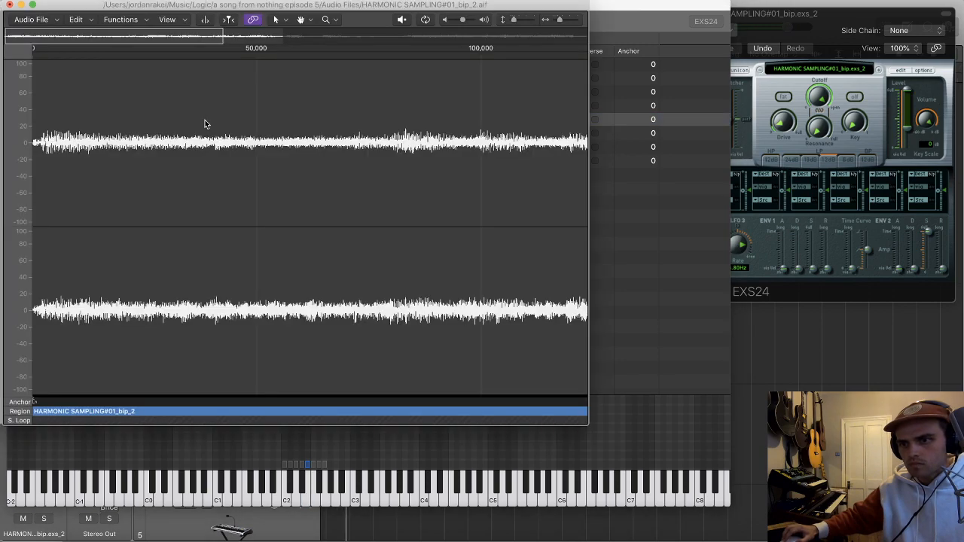
{"action": "left_click_drag", "start_coordinate": [35, 411], "coordinate": [41, 412]}
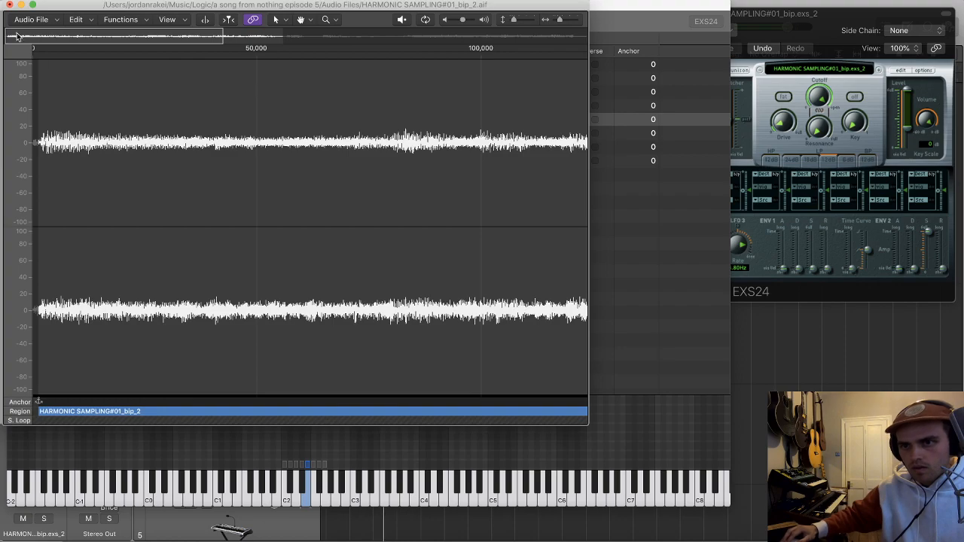
{"action": "left_click", "coordinate": [9, 6]}
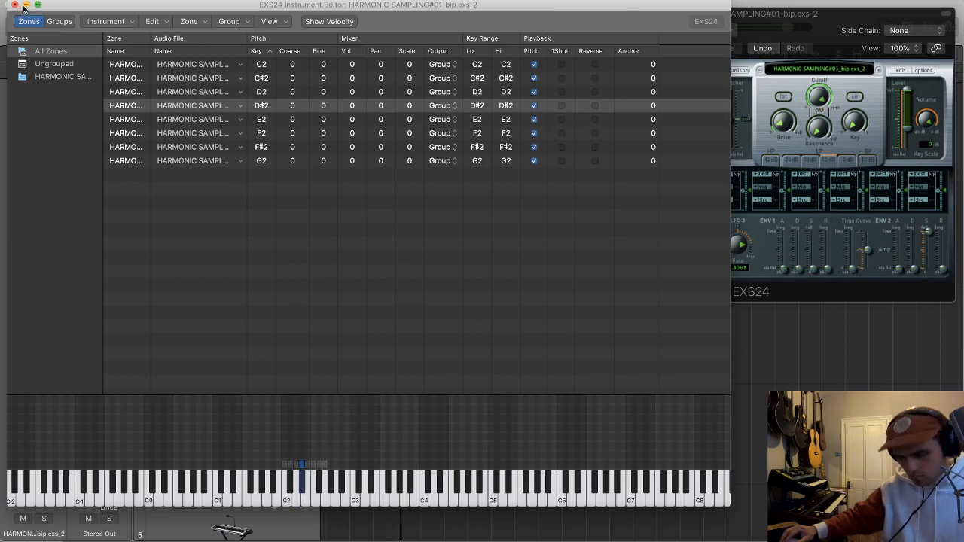
Step: Close the instrument editor and sampler windows, and stop the looped playback with cycle mode off
{"action": "left_click", "coordinate": [14, 4]}
{"action": "left_click", "coordinate": [462, 70]}
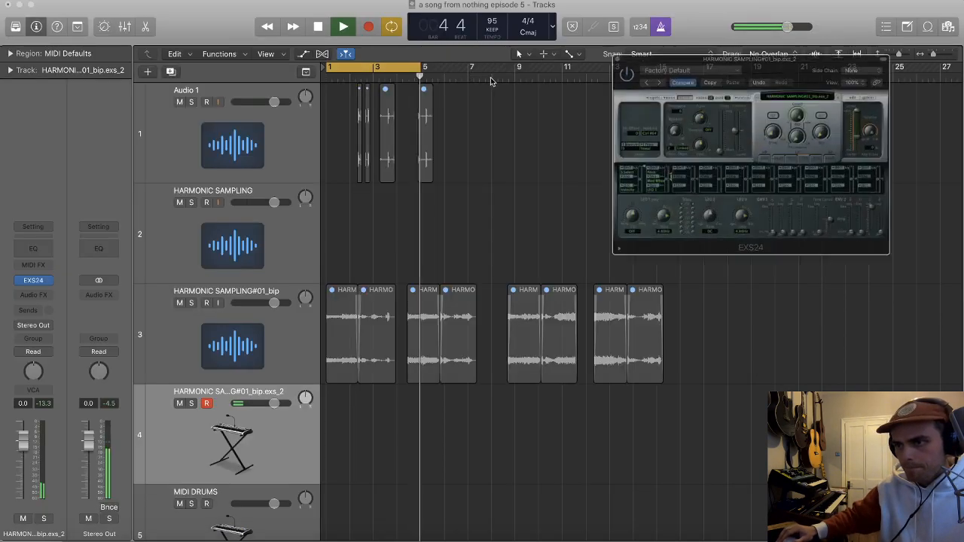
{"action": "key", "text": "space"}
{"action": "left_click", "coordinate": [467, 149]}
{"action": "scroll", "coordinate": [467, 148], "scroll_direction": "down", "scroll_amount": 3}
{"action": "key", "text": "c"}
{"action": "scroll", "coordinate": [460, 139], "scroll_direction": "left", "scroll_amount": 2}
{"action": "scroll", "coordinate": [460, 136], "scroll_direction": "right", "scroll_amount": 2}
{"action": "scroll", "coordinate": [460, 136], "scroll_direction": "right", "scroll_amount": 3}
{"action": "left_click", "coordinate": [554, 14]}
Step: Try to record a slice performance on the harmonic sampler track through bar 8
{"action": "scroll", "coordinate": [367, 293], "scroll_direction": "right", "scroll_amount": 2}
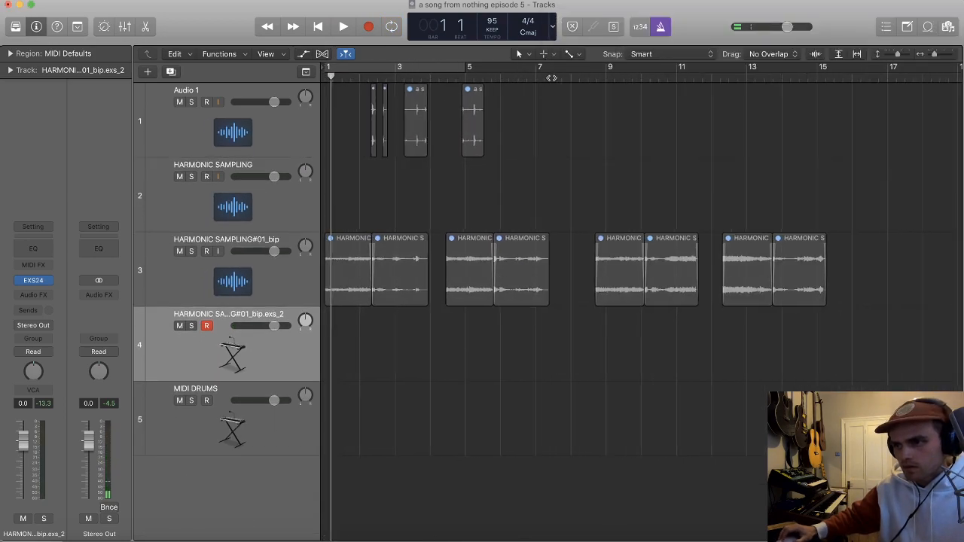
{"action": "scroll", "coordinate": [454, 155], "scroll_direction": "left", "scroll_amount": 1}
{"action": "scroll", "coordinate": [433, 148], "scroll_direction": "right", "scroll_amount": 1}
{"action": "key", "text": "space"}
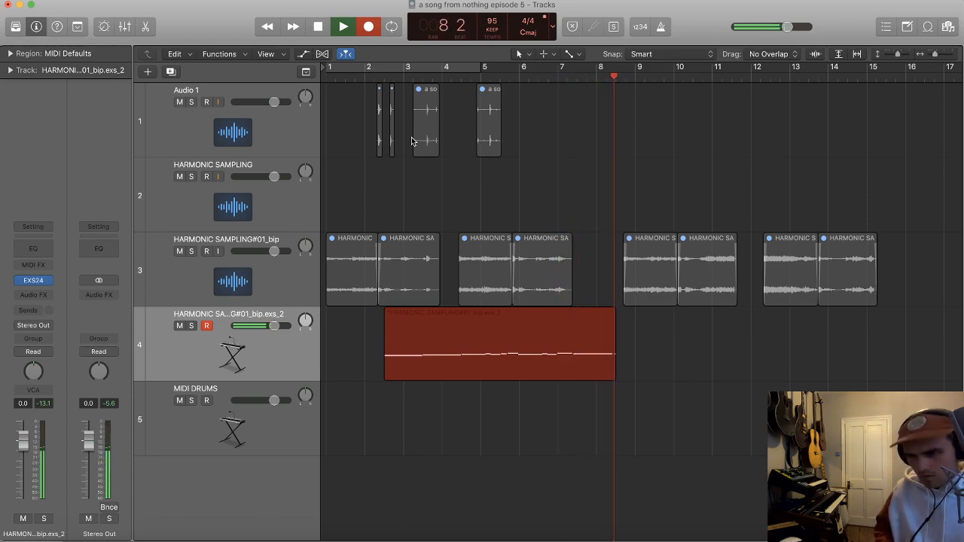
{"action": "key", "text": "space"}
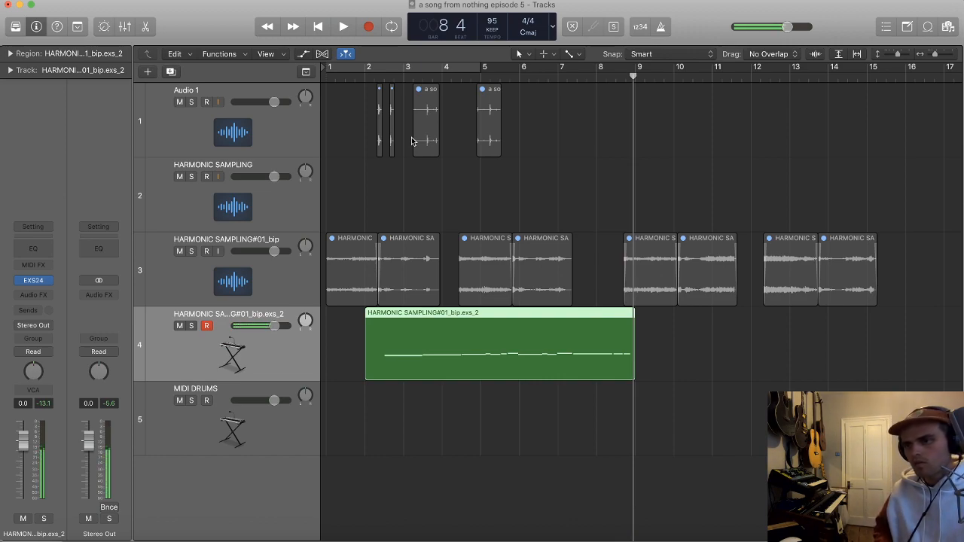
{"action": "key", "text": "super+z"}
Step: Record a slice performance from the start of the song through bar 5 on the harmonic sampler track
{"action": "key", "text": "Return"}
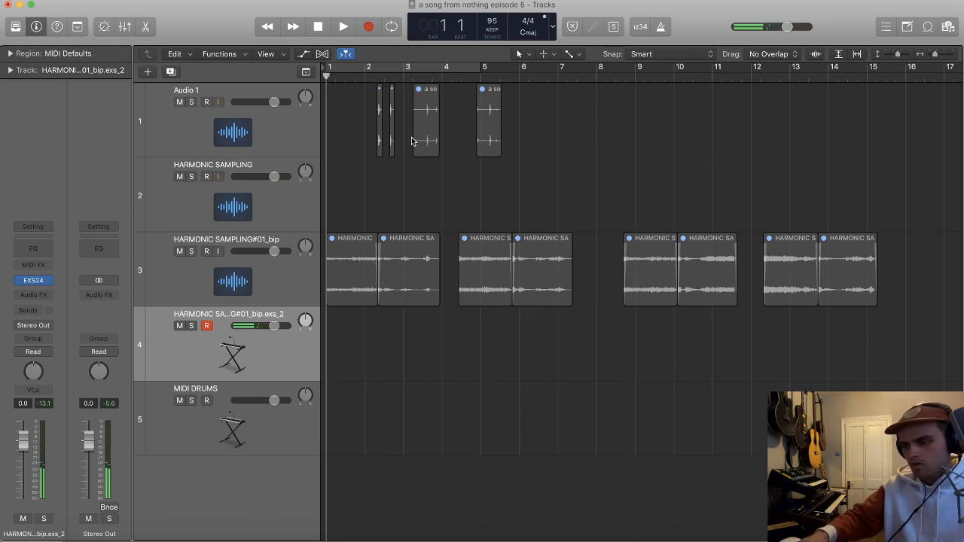
{"action": "key", "text": "r"}
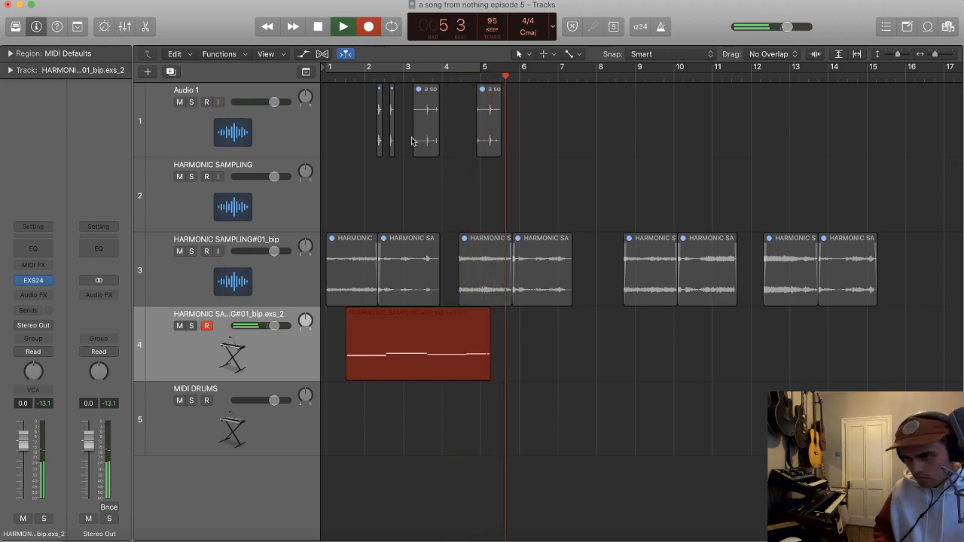
{"action": "key", "text": "space"}
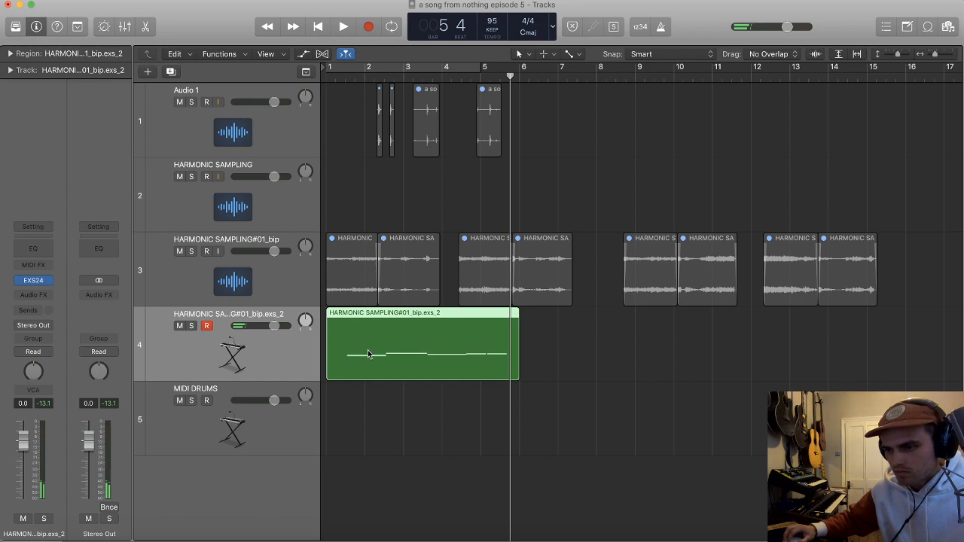
Step: Bounce the recorded sampler region in place to a new audio track
{"action": "key", "text": "p"}
{"action": "key", "text": "x"}
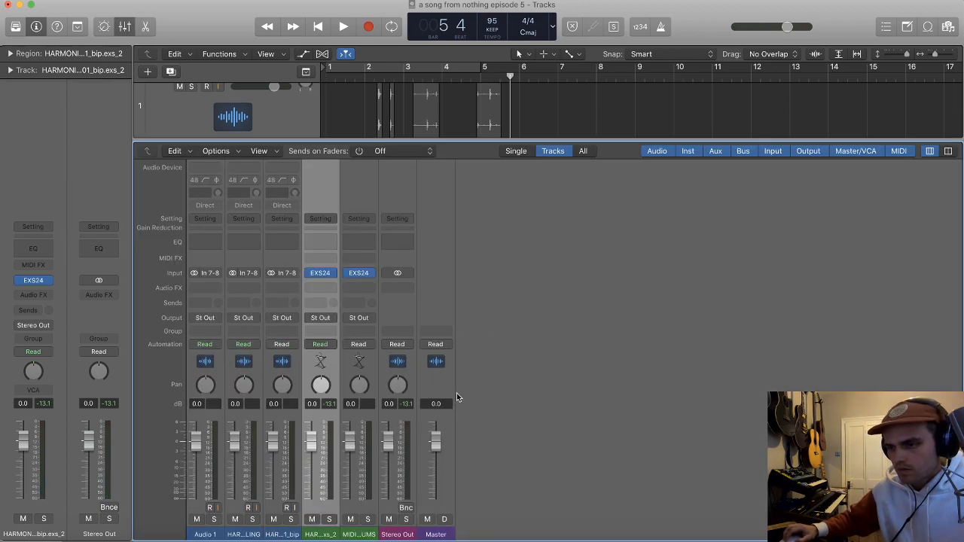
{"action": "key", "text": "x"}
{"action": "key", "text": "ctrl+b"}
{"action": "key", "text": "Return"}
Step: Split the bounced harmonic audio region at its first transient and delete the silence before it
{"action": "key", "text": "super+Down"}
{"action": "key", "text": "super+Down"}
{"action": "key", "text": "super+Right"}
{"action": "key", "text": "super+Right"}
{"action": "key", "text": "super+Right"}
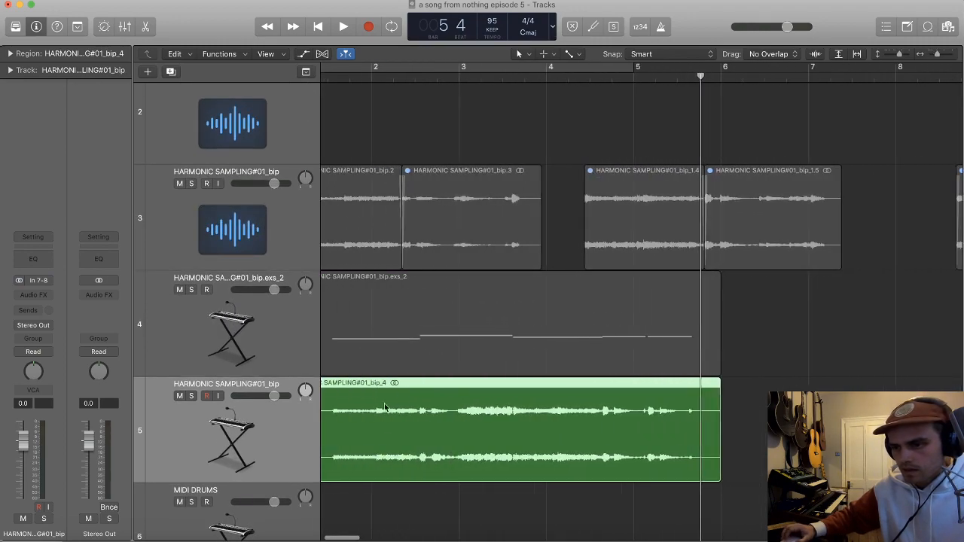
{"action": "scroll", "coordinate": [387, 399], "scroll_direction": "left", "scroll_amount": 3}
{"action": "key", "text": "super+Right"}
{"action": "key", "text": "super+Right"}
{"action": "key", "text": "super+Right"}
{"action": "key", "text": "super+Right"}
{"action": "key", "text": "super+Right"}
{"action": "key", "text": "super+Right"}
{"action": "key", "text": "super+Right"}
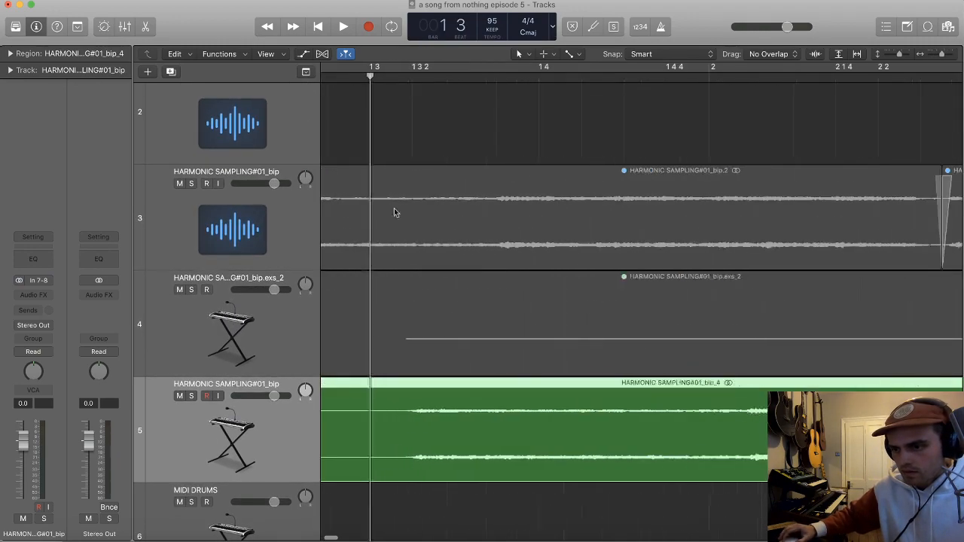
{"action": "key", "text": "super+Down"}
{"action": "key", "text": "super+Down"}
{"action": "scroll", "coordinate": [495, 446], "scroll_direction": "down", "scroll_amount": 3}
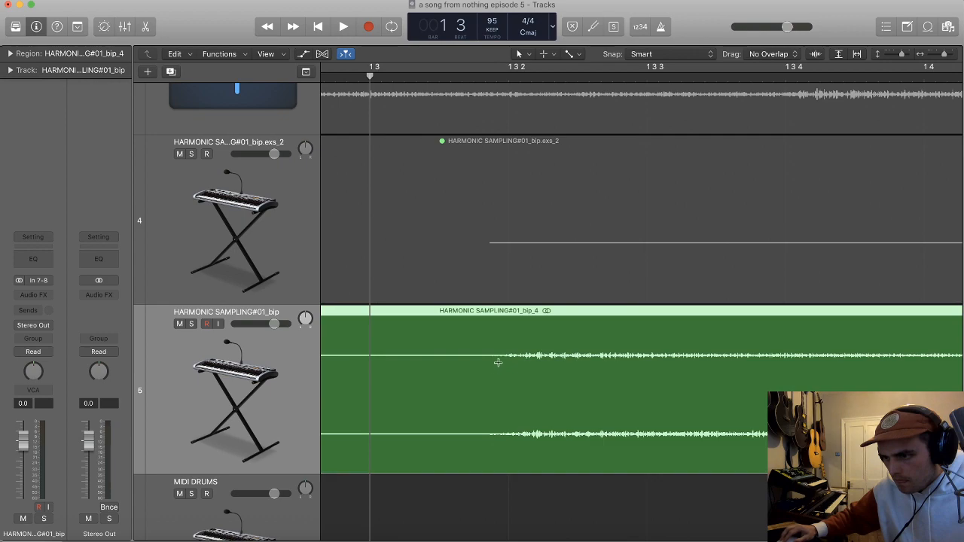
{"action": "left_click", "coordinate": [497, 363]}
{"action": "key", "text": "Delete"}
Step: Move the trimmed audio region to the start of bar 1 and turn on cycling for bars 1 to 4
{"action": "key", "text": "super+Left"}
{"action": "key", "text": "super+Left"}
{"action": "key", "text": "super+Left"}
{"action": "key", "text": "super+Left"}
{"action": "left_click_drag", "start_coordinate": [498, 373], "coordinate": [384, 394]}
{"action": "key", "text": "super+Left"}
{"action": "key", "text": "super+Left"}
{"action": "key", "text": "c"}
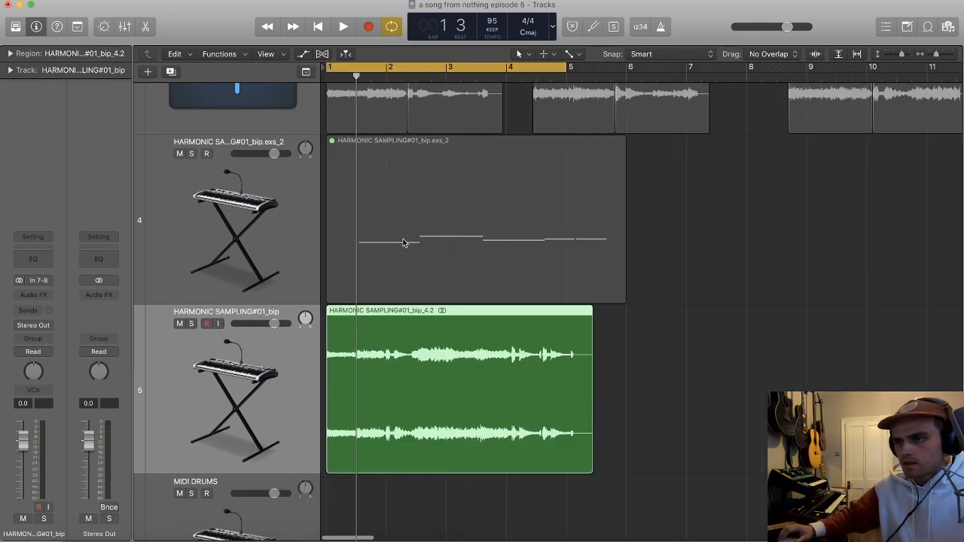
Step: Play the loop and split the bounced audio region at the transient just after bar 3
{"action": "key", "text": "space"}
{"action": "key", "text": "super+Right"}
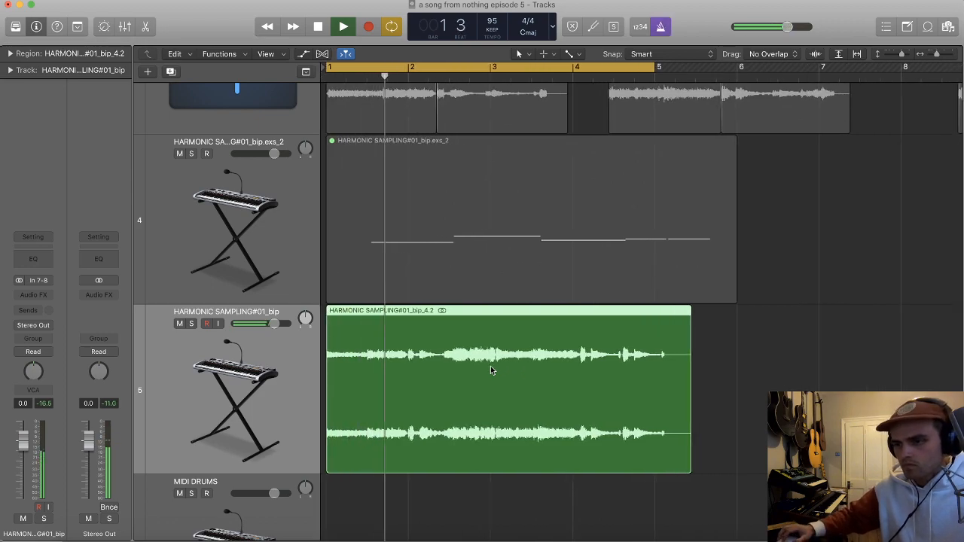
{"action": "key", "text": "super+Right"}
{"action": "key", "text": "super+Right"}
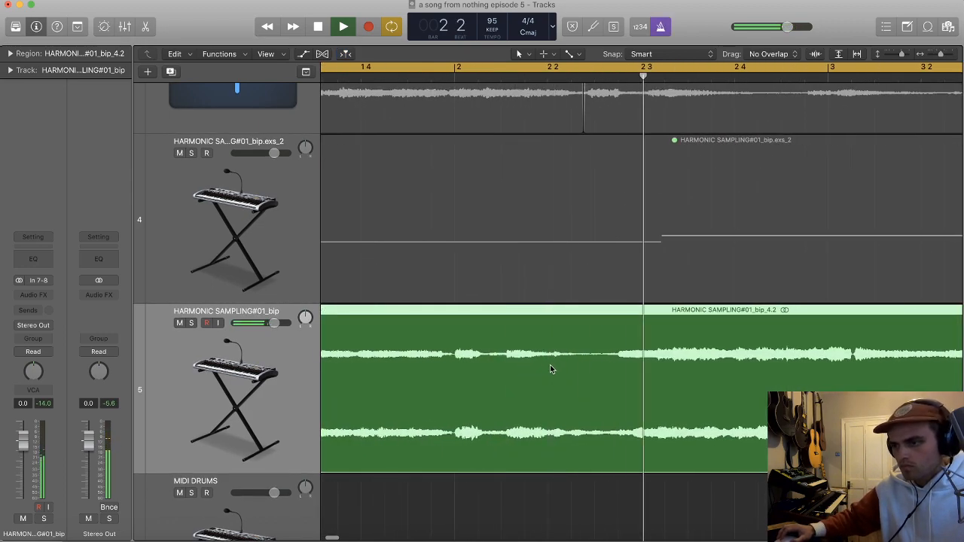
{"action": "key", "text": "super+Left"}
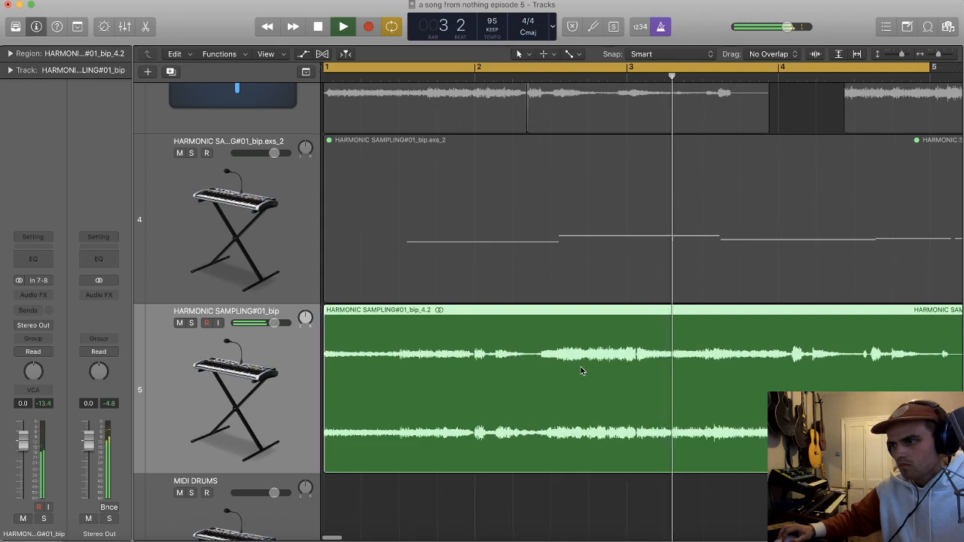
{"action": "key", "text": "Return"}
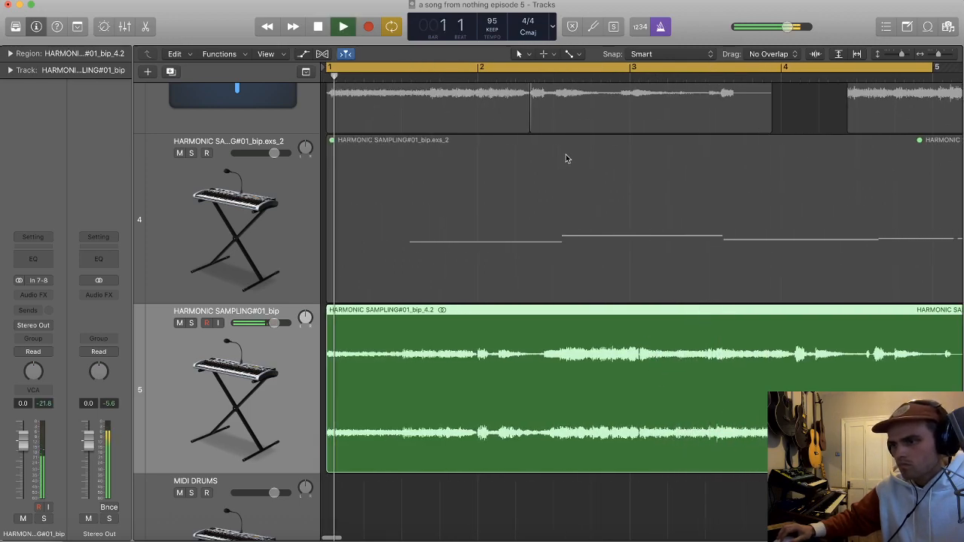
{"action": "left_click", "coordinate": [611, 93]}
{"action": "left_click", "coordinate": [611, 78]}
{"action": "key", "text": "super+Right"}
{"action": "key", "text": "super+Right"}
{"action": "key", "text": "space"}
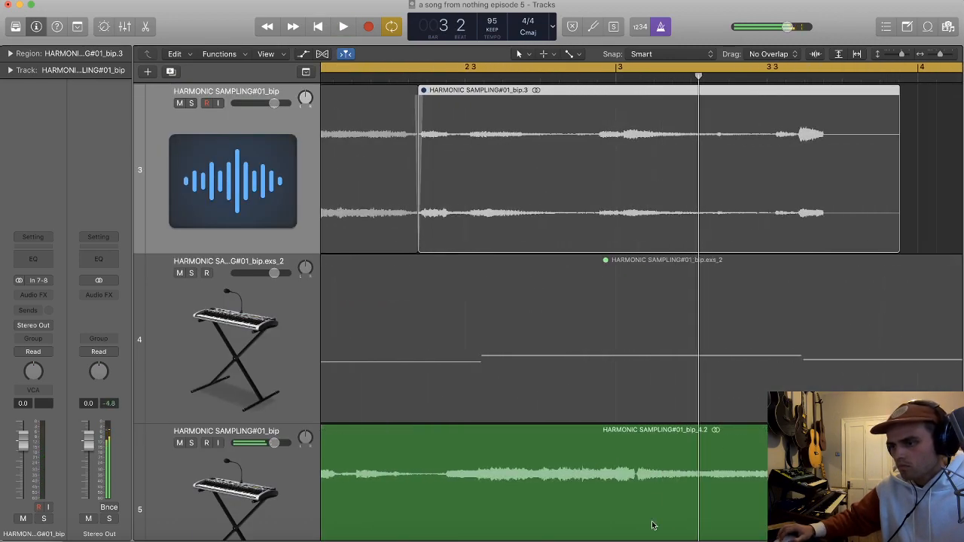
{"action": "left_click", "coordinate": [636, 492]}
{"action": "scroll", "coordinate": [636, 492], "scroll_direction": "down", "scroll_amount": 2}
{"action": "scroll", "coordinate": [592, 484], "scroll_direction": "left", "scroll_amount": 4}
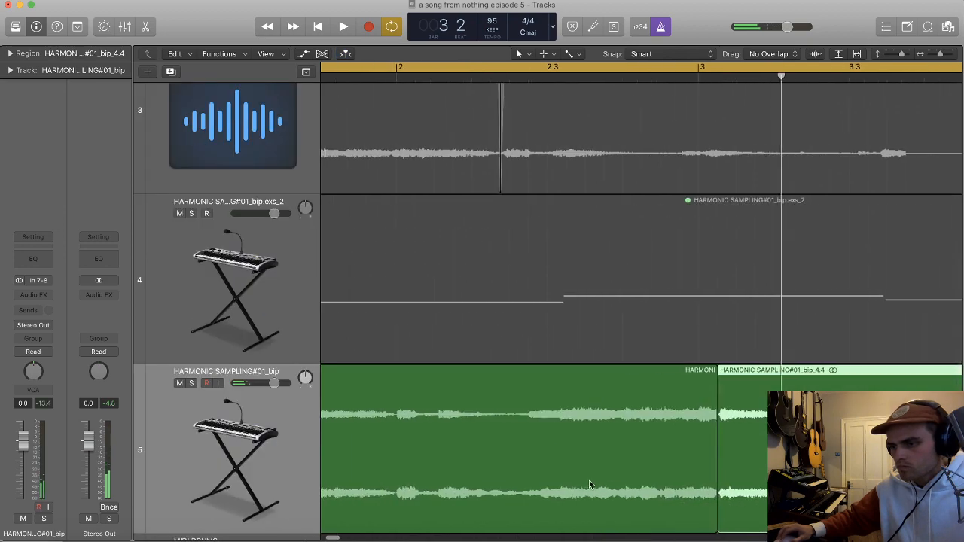
Step: Split the bounced audio at bar 2 and time-compress the second piece to end at bar 3, with the following piece moved up against it
{"action": "key", "text": "space"}
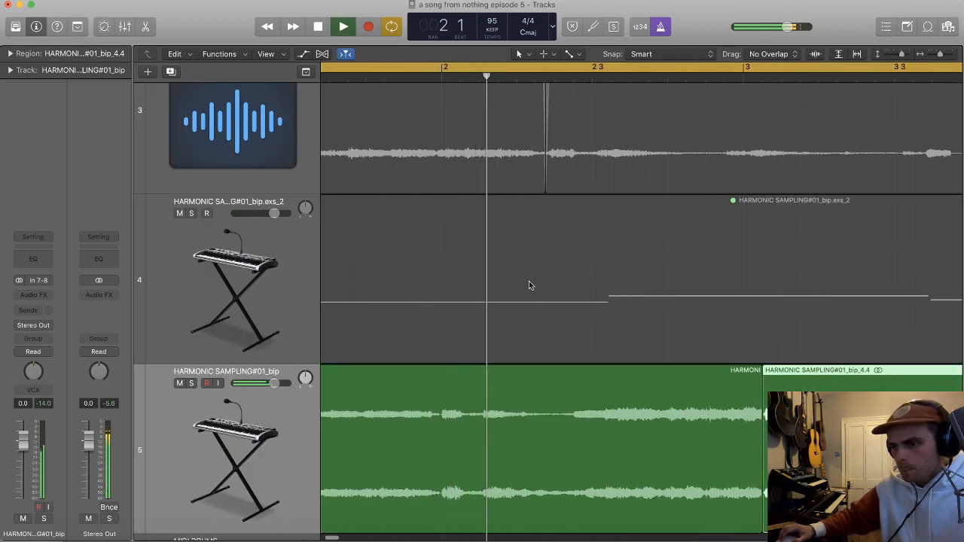
{"action": "left_click", "coordinate": [443, 420]}
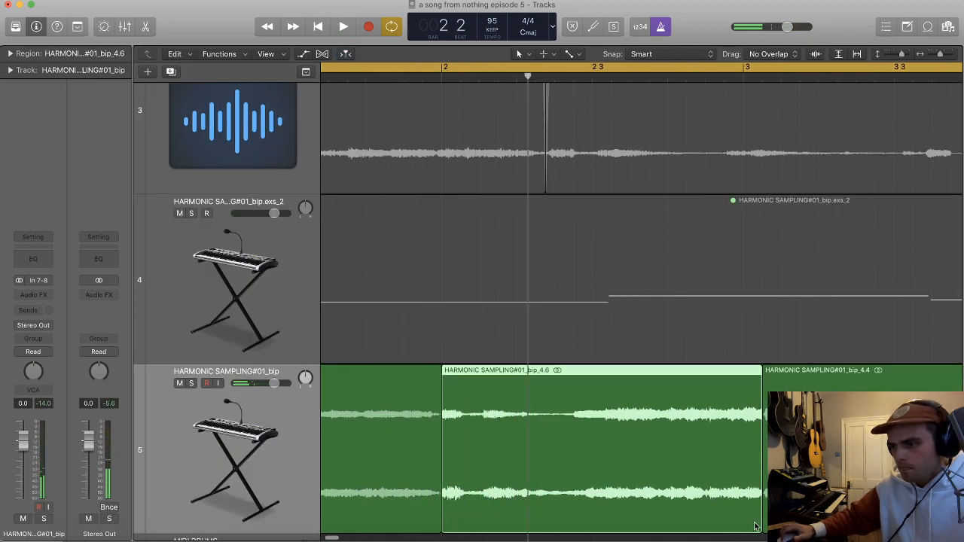
{"action": "left_click_drag", "start_coordinate": [759, 522], "coordinate": [741, 524]}
{"action": "mouse_move", "coordinate": [784, 505]}
{"action": "left_mouse_down"}
{"action": "mouse_move", "coordinate": [765, 503]}
{"action": "mouse_move", "coordinate": [752, 519]}
{"action": "left_mouse_up"}
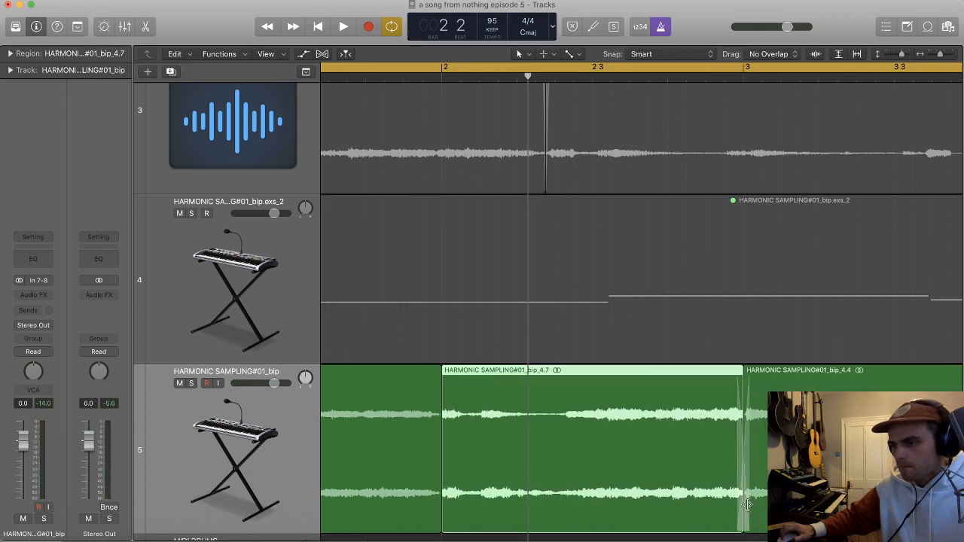
Step: Split the audio at the transient near bar 4 and align the two pieces so they meet at bar 4 with a crossfade
{"action": "key", "text": "space"}
{"action": "scroll", "coordinate": [707, 421], "scroll_direction": "down", "scroll_amount": 3}
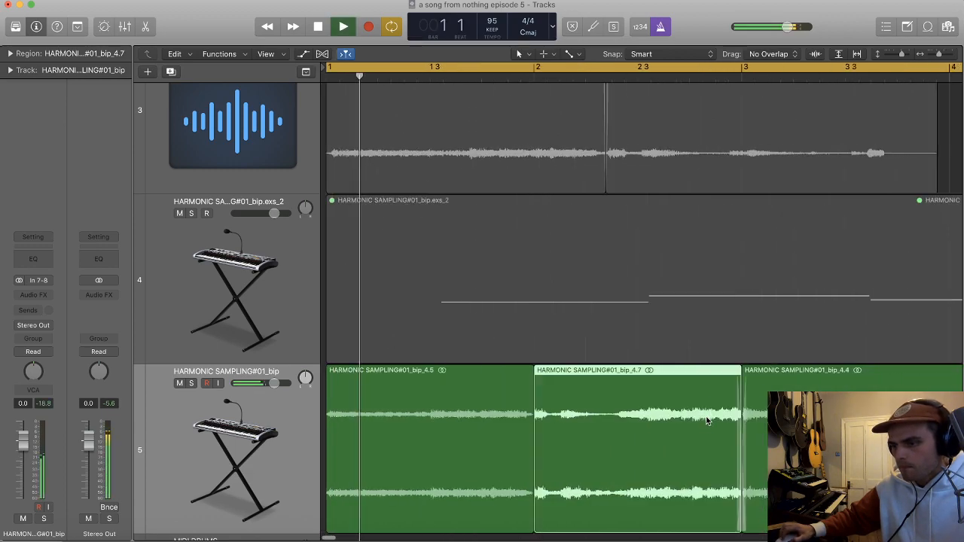
{"action": "scroll", "coordinate": [707, 421], "scroll_direction": "down", "scroll_amount": 1}
{"action": "scroll", "coordinate": [701, 413], "scroll_direction": "right", "scroll_amount": 1}
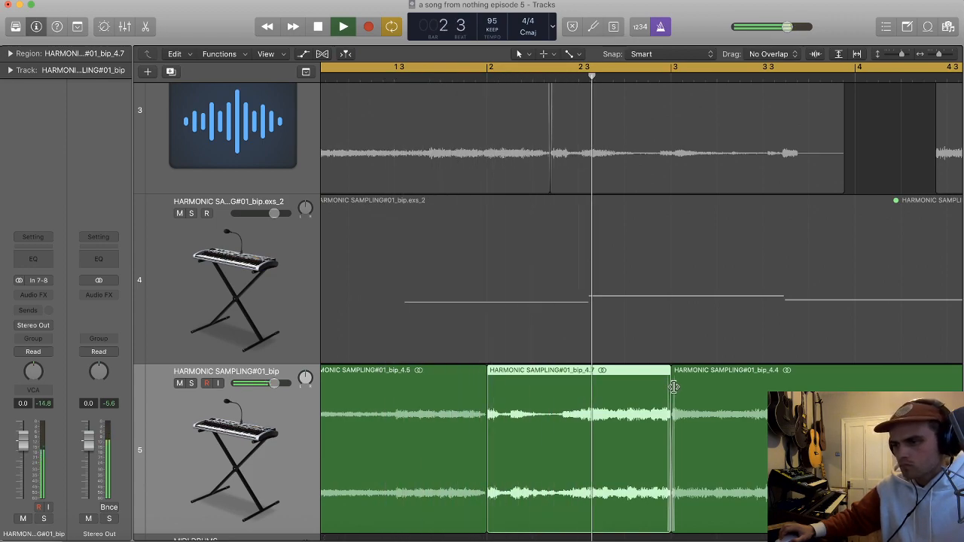
{"action": "scroll", "coordinate": [689, 380], "scroll_direction": "right", "scroll_amount": 5}
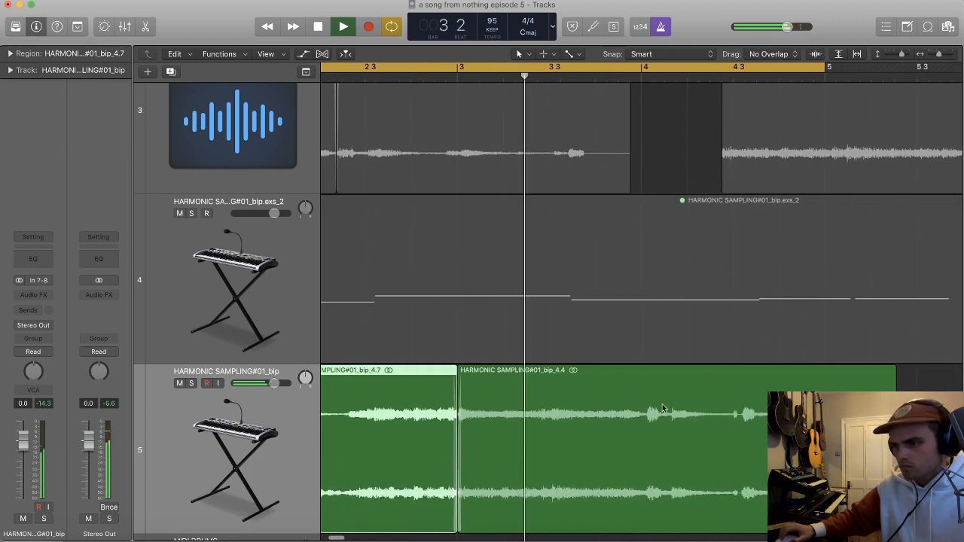
{"action": "scroll", "coordinate": [663, 411], "scroll_direction": "right", "scroll_amount": 3}
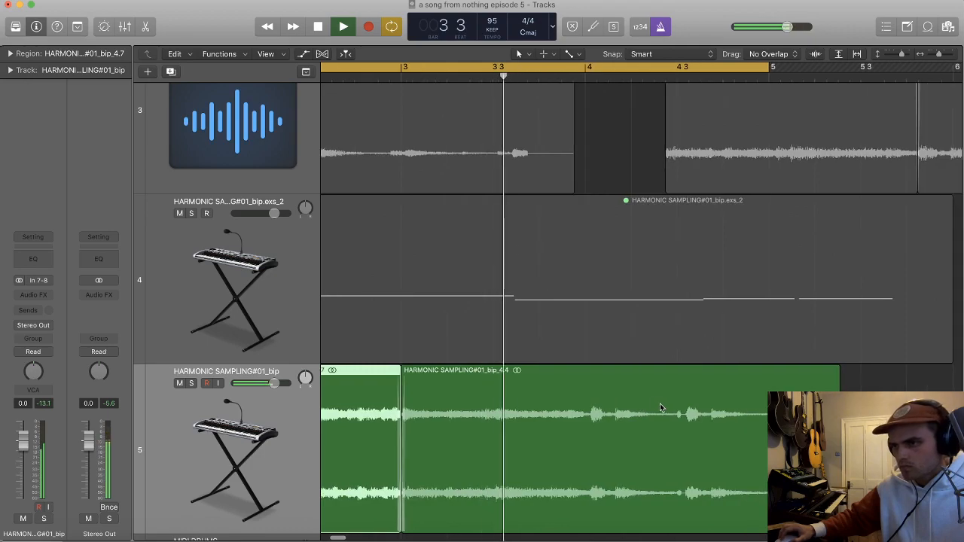
{"action": "left_click", "coordinate": [577, 421]}
{"action": "left_click_drag", "start_coordinate": [571, 499], "coordinate": [596, 479]}
{"action": "key", "text": "super+Right"}
{"action": "key", "text": "super+Right"}
{"action": "key", "text": "super+Right"}
{"action": "key", "text": "super+Right"}
{"action": "key", "text": "super+Right"}
{"action": "key", "text": "super+Right"}
{"action": "key", "text": "super+Right"}
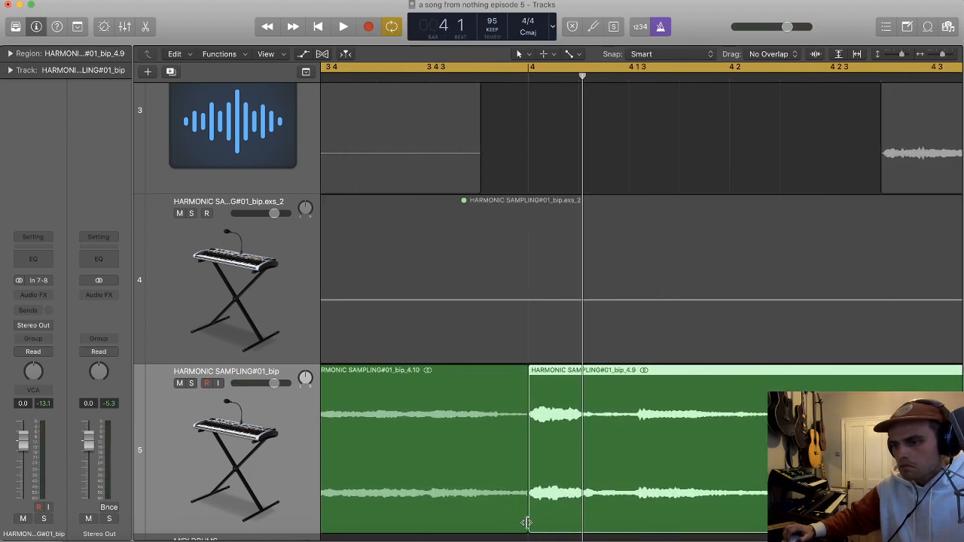
{"action": "left_click", "coordinate": [527, 523]}
Step: Try to split the last piece at bar 5, delete its tail and stretch its end, and undo the cut
{"action": "key", "text": "space"}
{"action": "key", "text": "super+Left"}
{"action": "key", "text": "super+Left"}
{"action": "key", "text": "super+Left"}
{"action": "key", "text": "super+Left"}
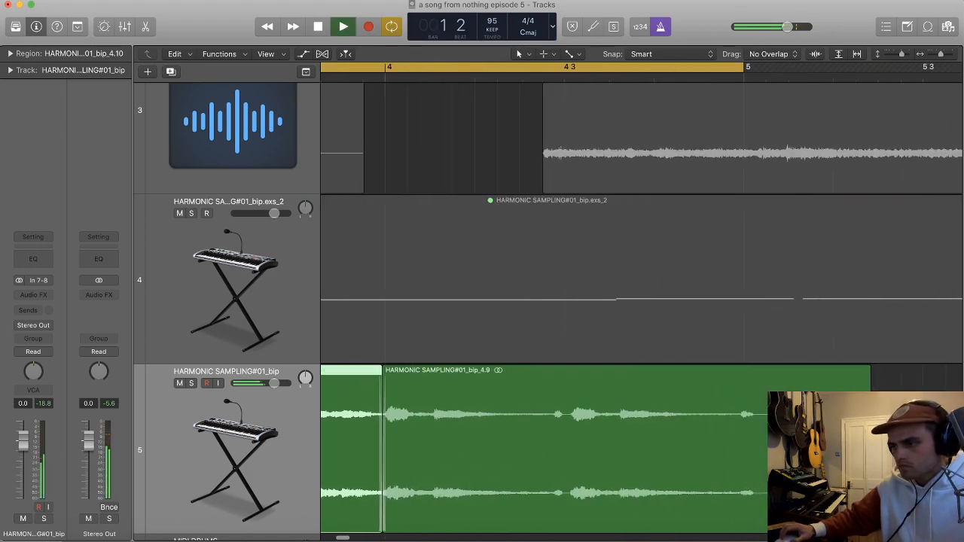
{"action": "left_click", "coordinate": [744, 383]}
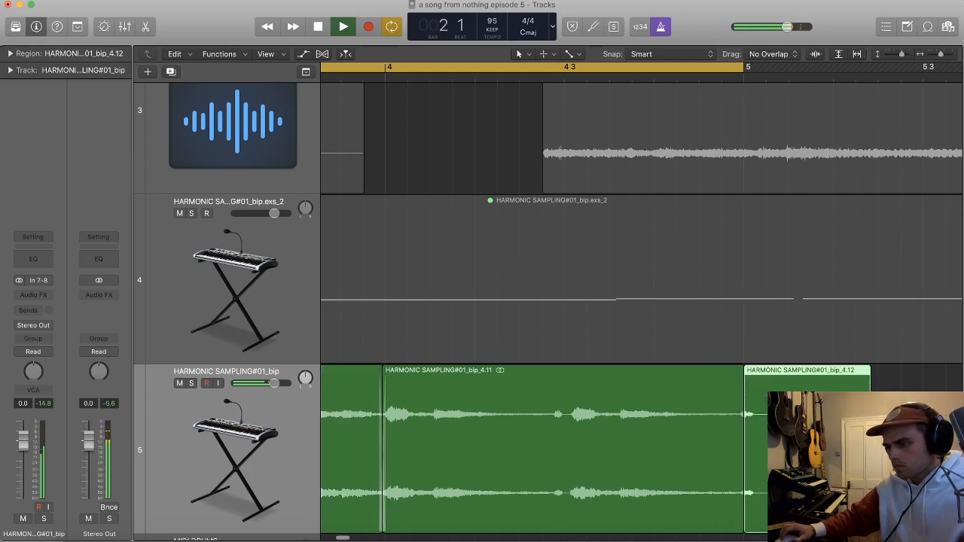
{"action": "key", "text": "Delete"}
{"action": "left_click", "coordinate": [742, 525]}
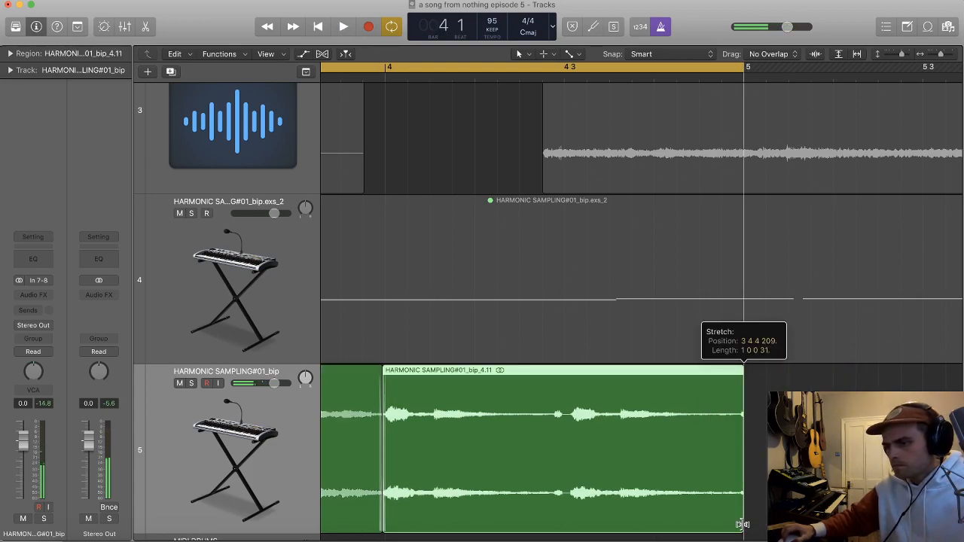
{"action": "key", "text": "super+z"}
{"action": "key", "text": "super+z"}
Step: Split the last piece at the transient just after bar 5, time-compress it to end at bar 5 and delete the leftover tail
{"action": "left_click", "coordinate": [753, 499]}
{"action": "double_click", "coordinate": [753, 500]}
{"action": "left_click_drag", "start_coordinate": [750, 516], "coordinate": [744, 518]}
{"action": "left_click", "coordinate": [777, 507]}
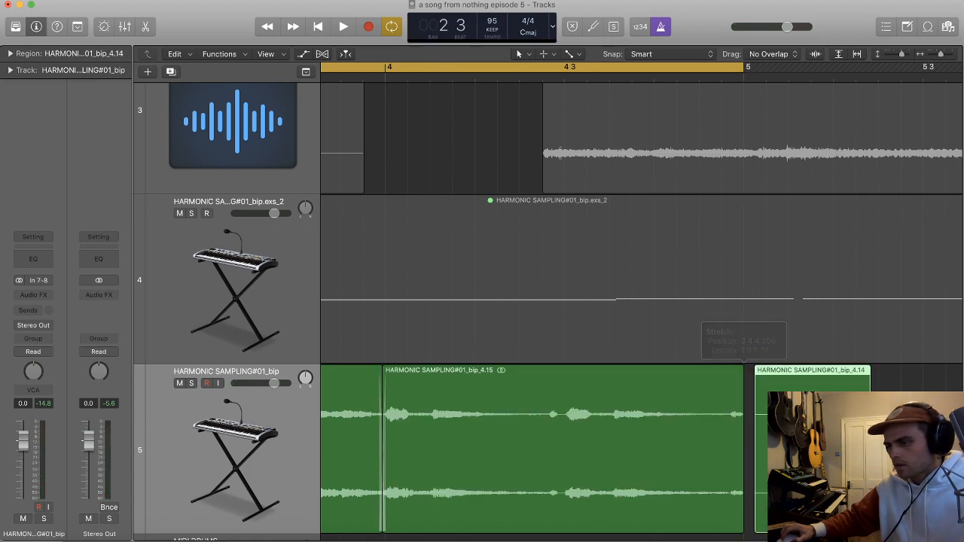
{"action": "key", "text": "Delete"}
{"action": "left_click", "coordinate": [740, 381]}
Step: Play back the aligned four-bar harmonic loop and select the MIDI DRUMS track
{"action": "scroll", "coordinate": [740, 377], "scroll_direction": "down", "scroll_amount": 10}
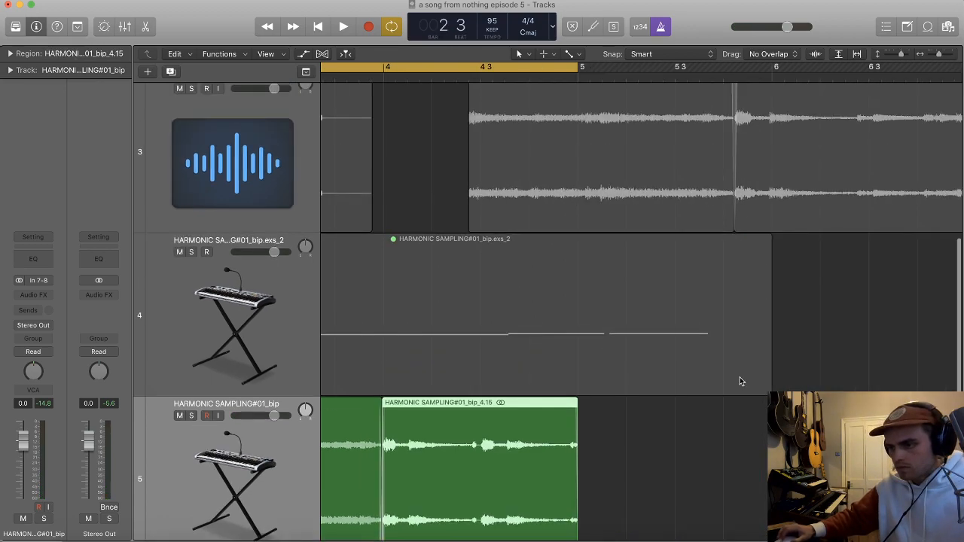
{"action": "key", "text": "space"}
{"action": "scroll", "coordinate": [694, 379], "scroll_direction": "left", "scroll_amount": 5}
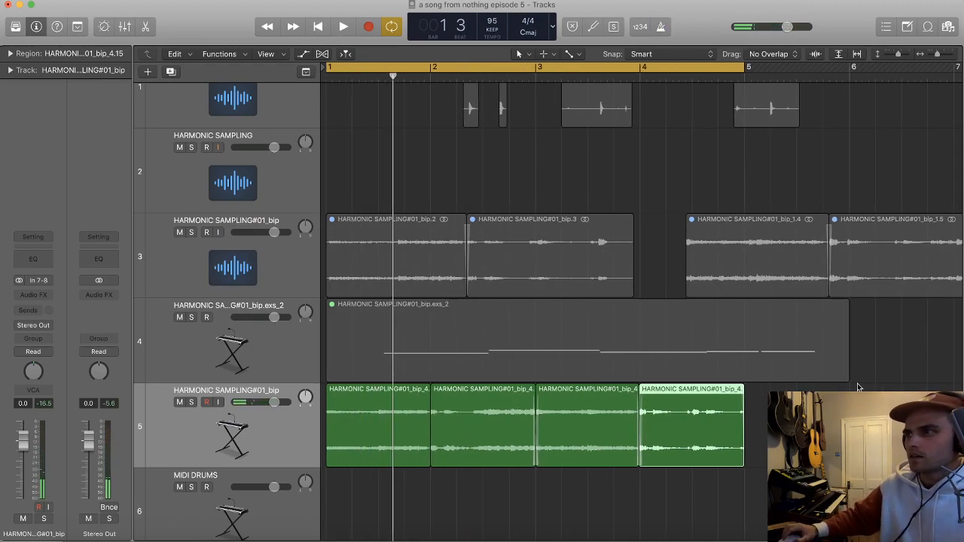
{"action": "key", "text": "space"}
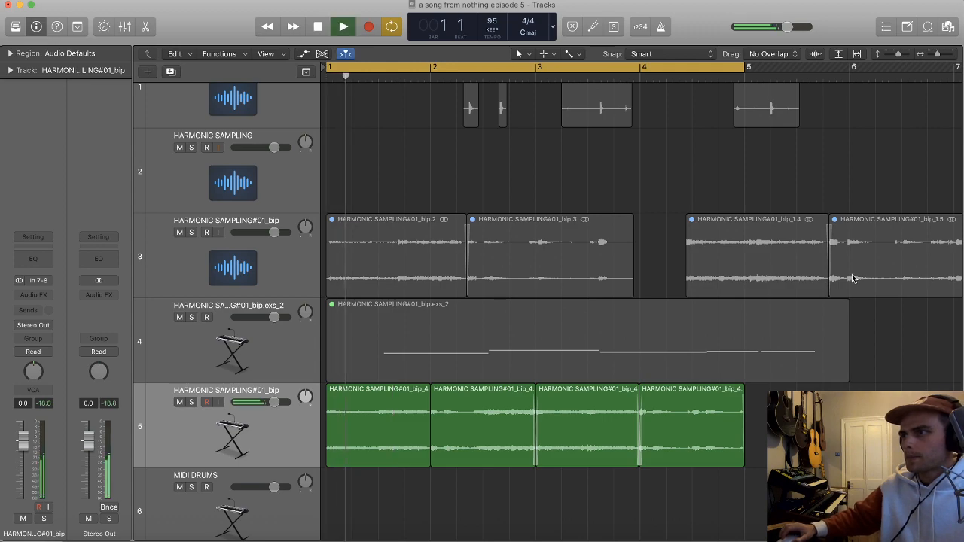
{"action": "scroll", "coordinate": [852, 279], "scroll_direction": "down", "scroll_amount": 4}
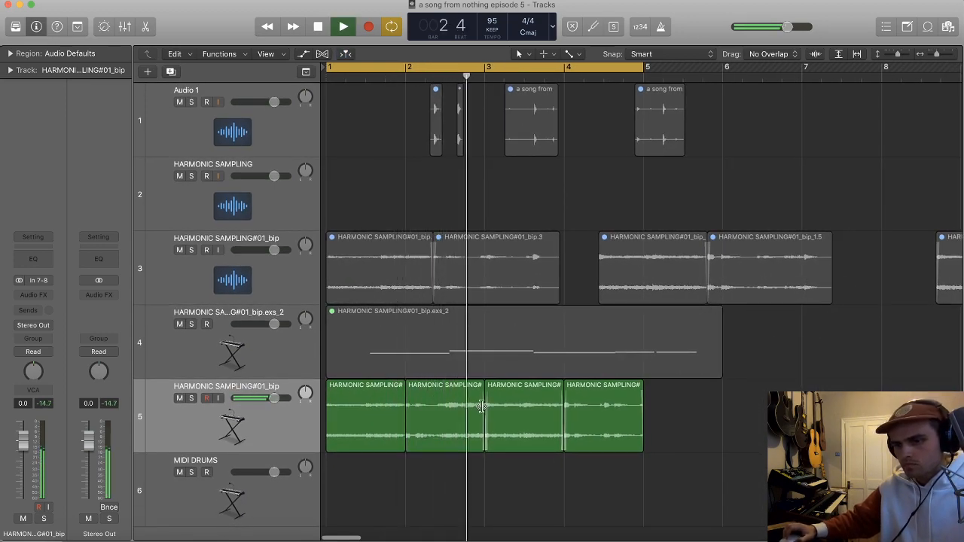
{"action": "left_click", "coordinate": [242, 500]}
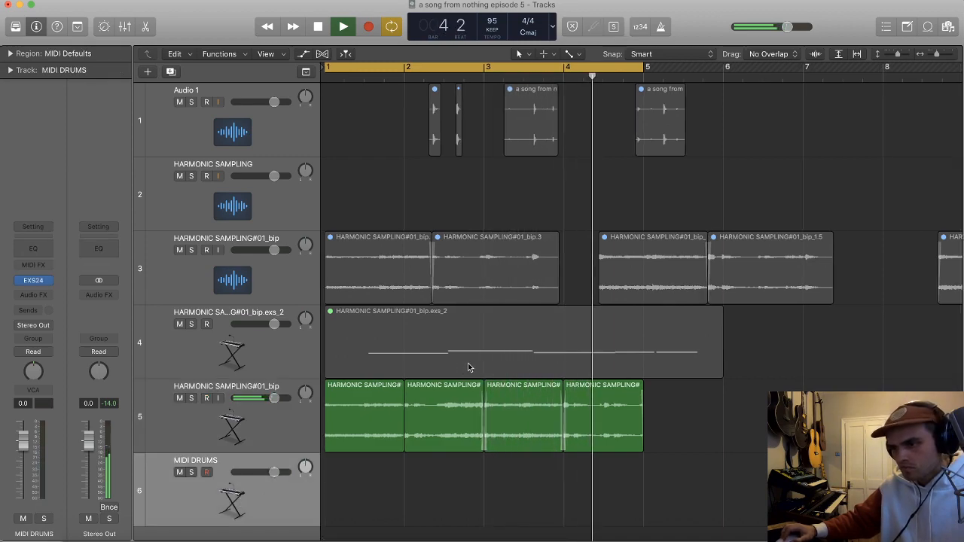
Step: Try to split the bar 4 piece at its transient near beat 3 and adjust the new slice's edge
{"action": "scroll", "coordinate": [602, 441], "scroll_direction": "up", "scroll_amount": 5}
{"action": "key", "text": "super+Right"}
{"action": "key", "text": "super+Right"}
{"action": "key", "text": "super+Right"}
{"action": "key", "text": "super+Right"}
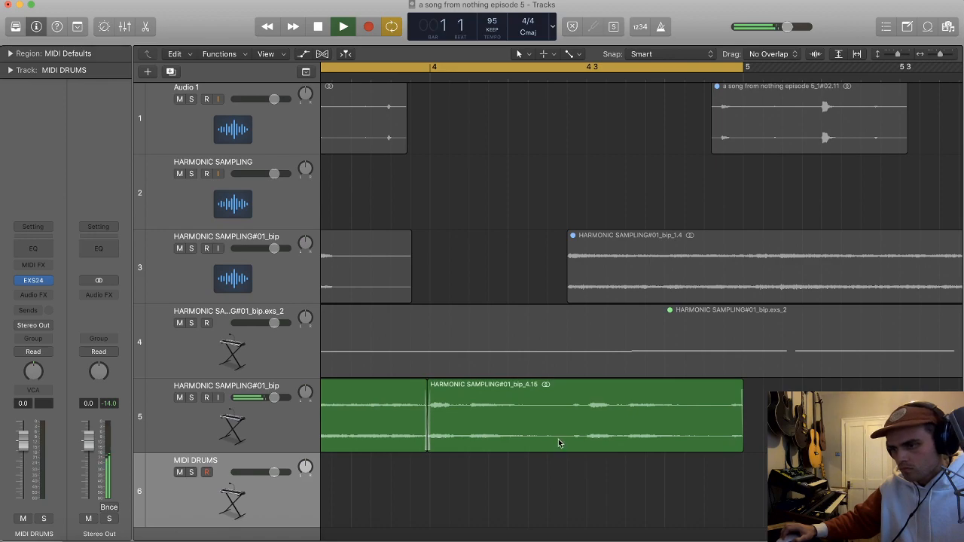
{"action": "key", "text": "super+Down"}
{"action": "key", "text": "super+Down"}
{"action": "key", "text": "space"}
{"action": "key", "text": "space"}
{"action": "key", "text": "super+Right"}
{"action": "key", "text": "super+Right"}
{"action": "key", "text": "super+Right"}
{"action": "key", "text": "super+Left"}
{"action": "key", "text": "super+Left"}
{"action": "scroll", "coordinate": [566, 445], "scroll_direction": "right", "scroll_amount": 1}
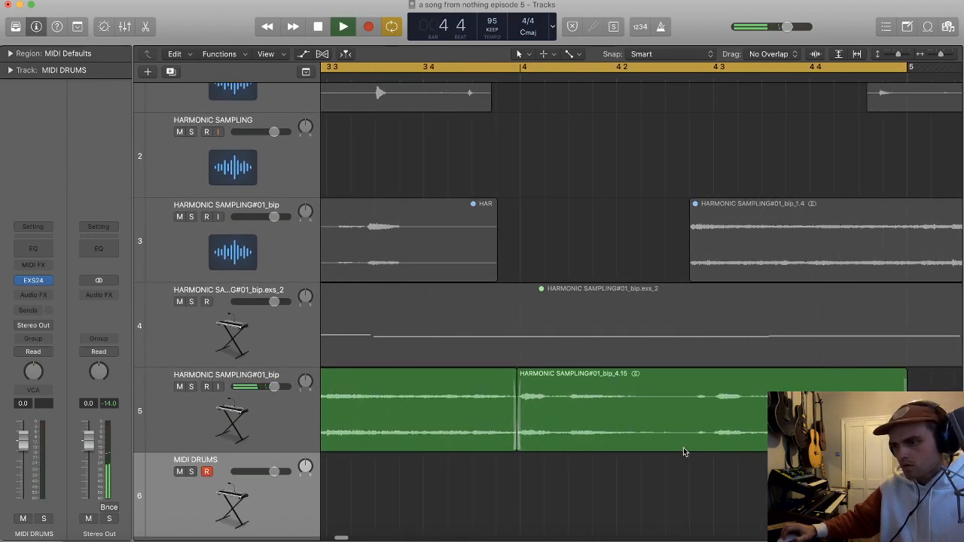
{"action": "double_click", "coordinate": [709, 391], "text": "super"}
{"action": "left_click_drag", "start_coordinate": [703, 408], "coordinate": [897, 412]}
Step: Play the loop from around bar 3 and undo the split of the bar 4 piece
{"action": "double_click", "coordinate": [660, 76]}
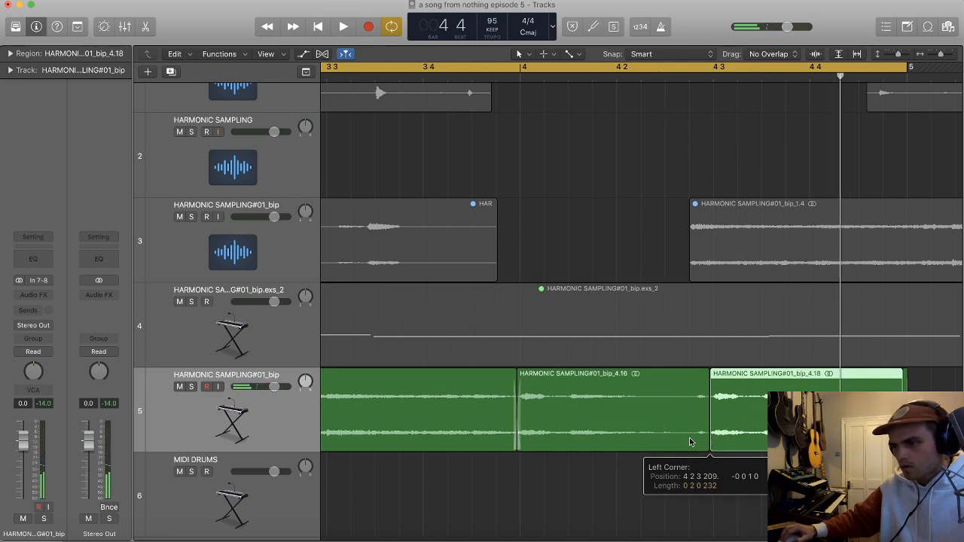
{"action": "key", "text": "super+Left"}
{"action": "scroll", "coordinate": [513, 425], "scroll_direction": "left", "scroll_amount": 1}
{"action": "double_click", "coordinate": [526, 76]}
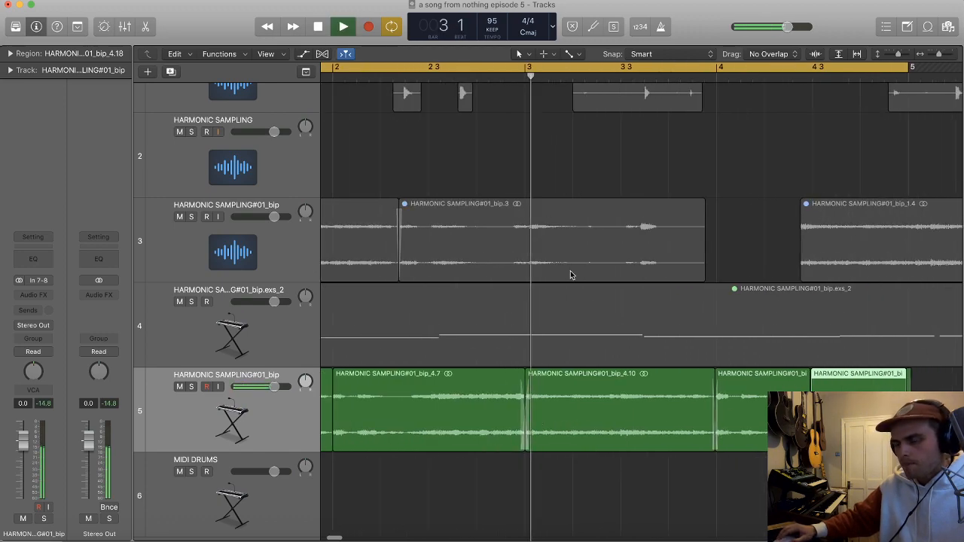
{"action": "key", "text": "super+Left"}
{"action": "key", "text": "space"}
{"action": "key", "text": "super+Left"}
{"action": "key", "text": "super+Left"}
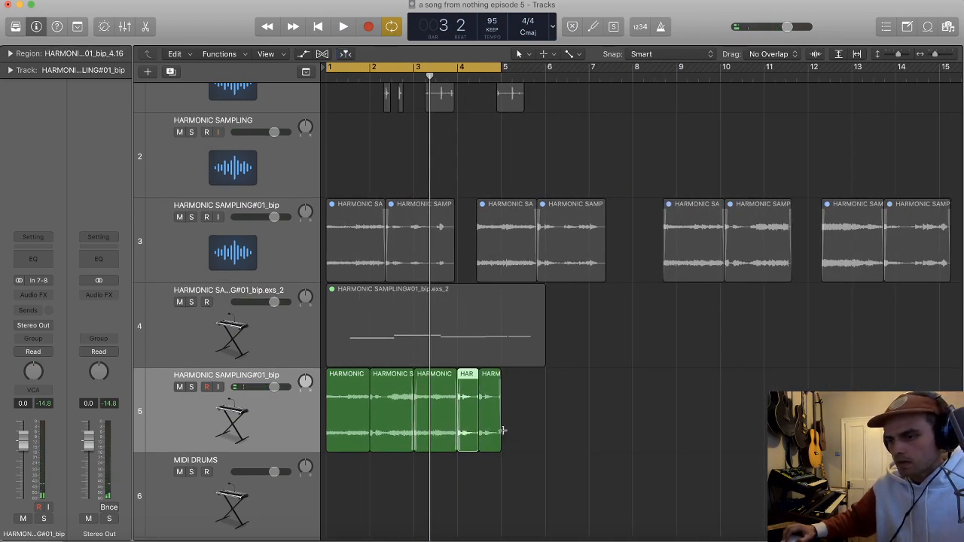
{"action": "key", "text": "super+z"}
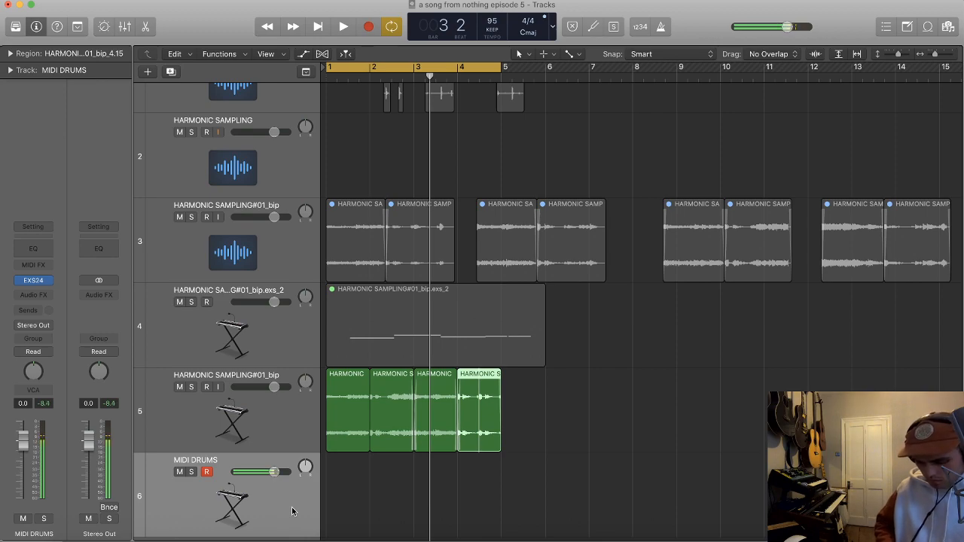
Step: Insert the stereo Waves SoundShifter Pitch on the aligned harmonic loop's track while the loop plays, and close its window
{"action": "key", "text": "space"}
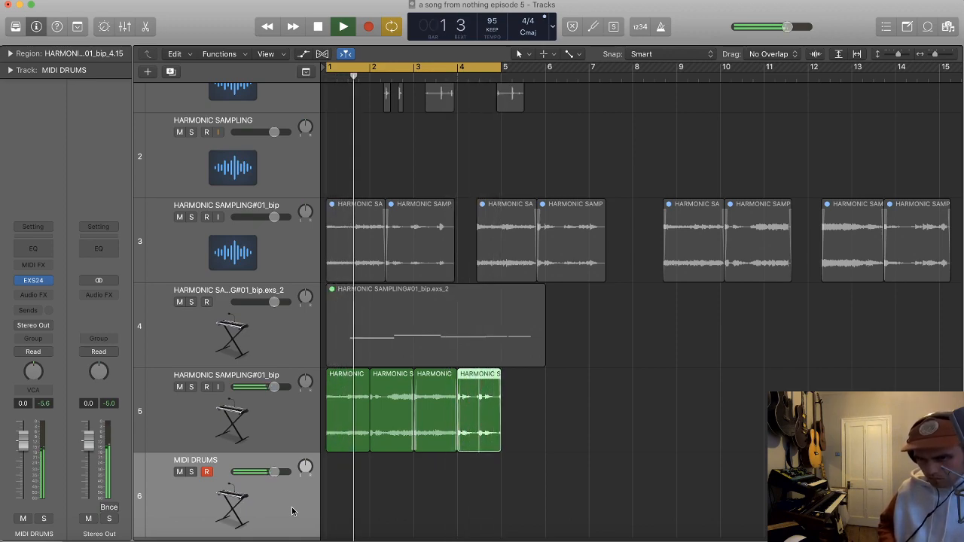
{"action": "left_click", "coordinate": [291, 415]}
{"action": "left_click", "coordinate": [41, 291]}
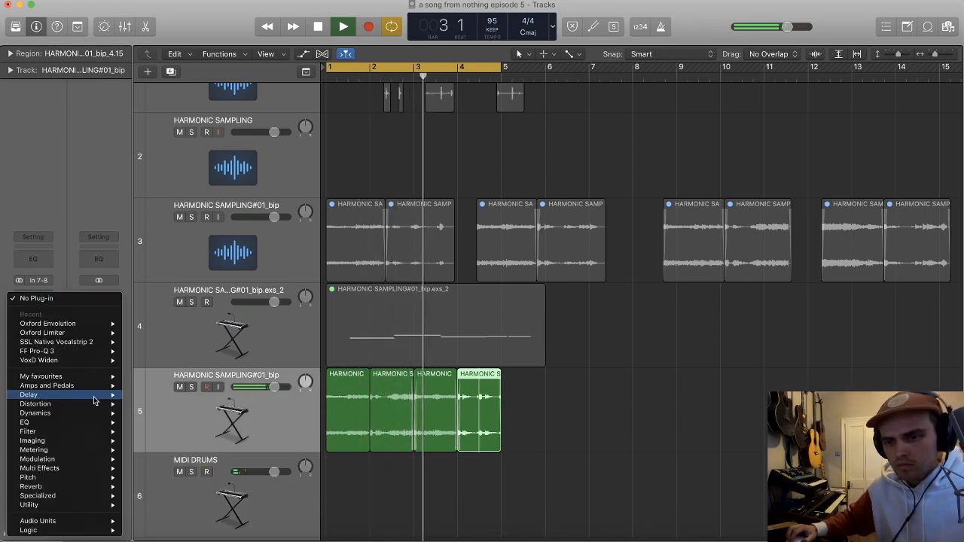
{"action": "mouse_move", "coordinate": [92, 523]}
{"action": "mouse_move", "coordinate": [146, 532]}
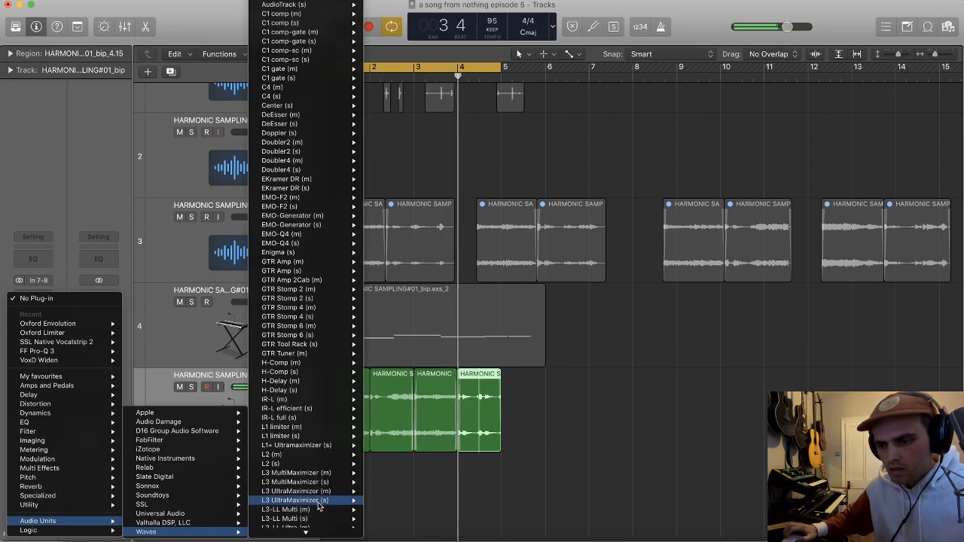
{"action": "scroll", "coordinate": [314, 510], "scroll_direction": "down", "scroll_amount": 8}
{"action": "mouse_move", "coordinate": [319, 531]}
{"action": "mouse_move", "coordinate": [334, 501]}
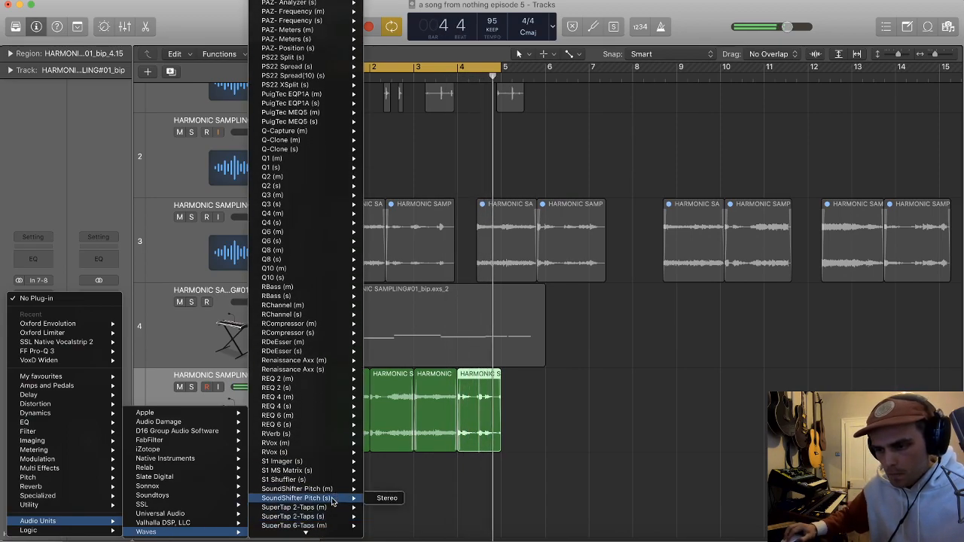
{"action": "left_click", "coordinate": [385, 503]}
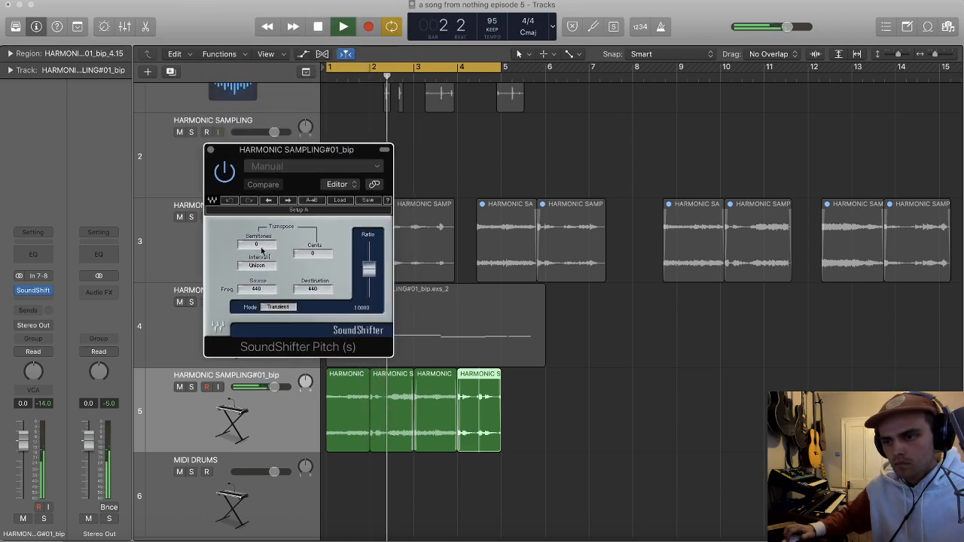
{"action": "left_click", "coordinate": [210, 150]}
Step: Stop playback and duplicate the harmonic loop's track, copying its four regions onto the new track directly below from bar 1
{"action": "key", "text": "super+Left"}
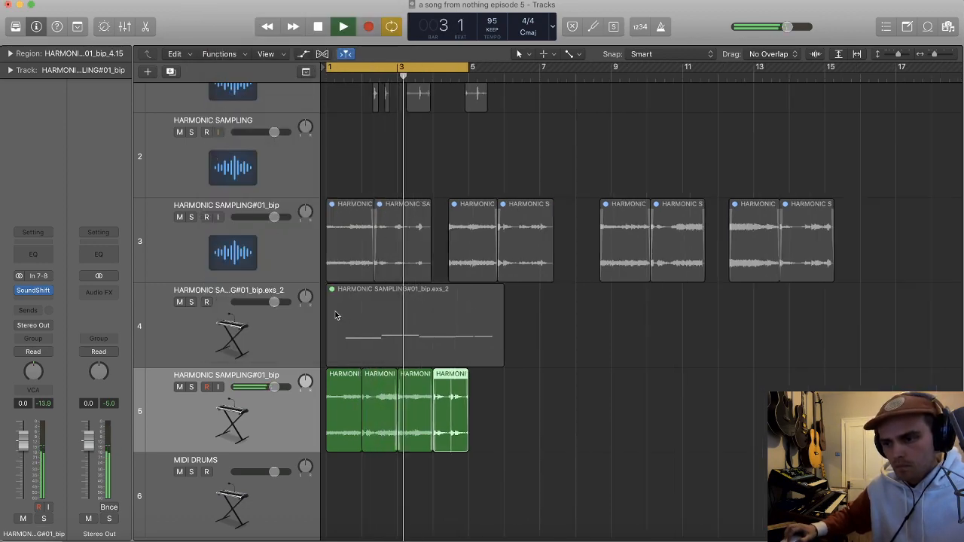
{"action": "key", "text": "super+Up"}
{"action": "left_click", "coordinate": [527, 393]}
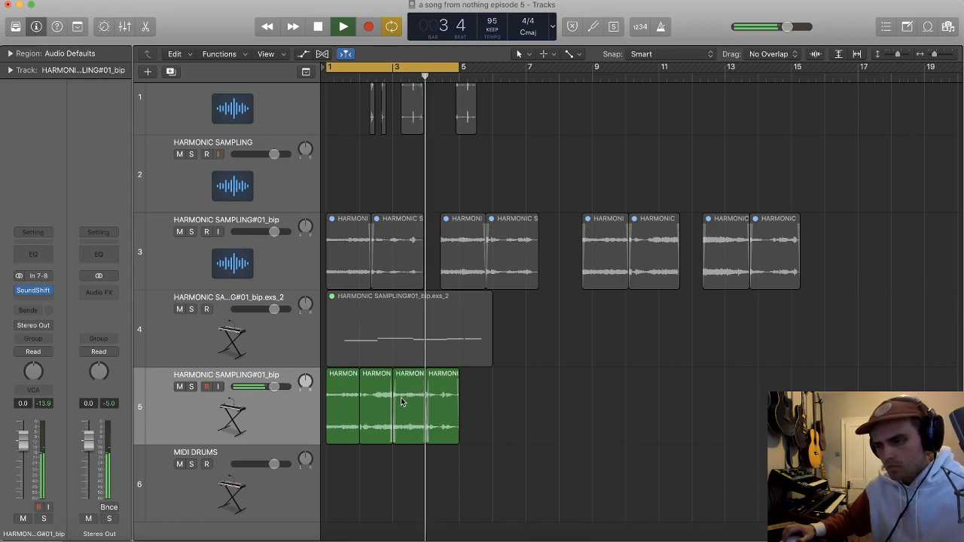
{"action": "key", "text": "space"}
{"action": "key", "text": "super+d"}
{"action": "left_click_drag", "start_coordinate": [512, 474], "coordinate": [339, 471]}
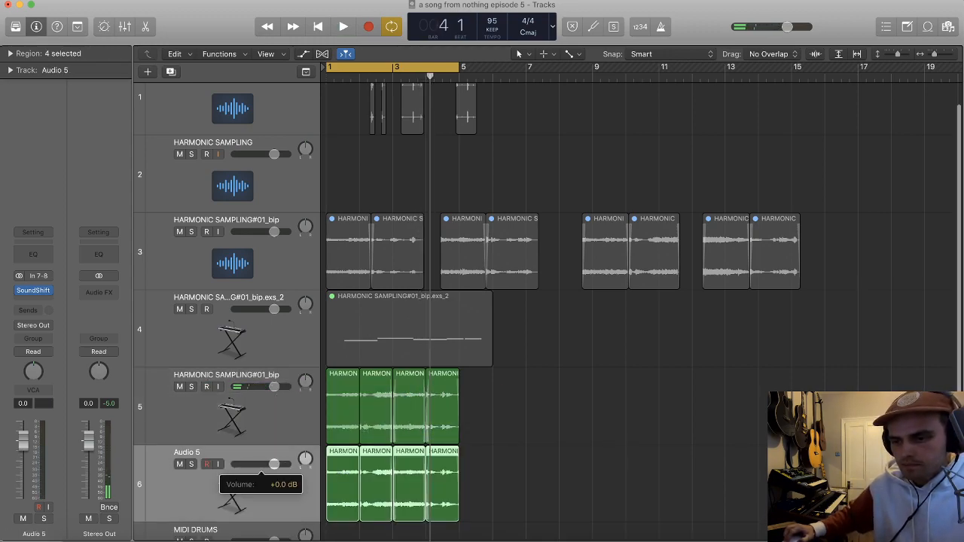
Step: Transpose the Audio 5 copy by -12 semitones in SoundShifter and play it soloed
{"action": "left_click", "coordinate": [247, 403]}
{"action": "left_click", "coordinate": [191, 475]}
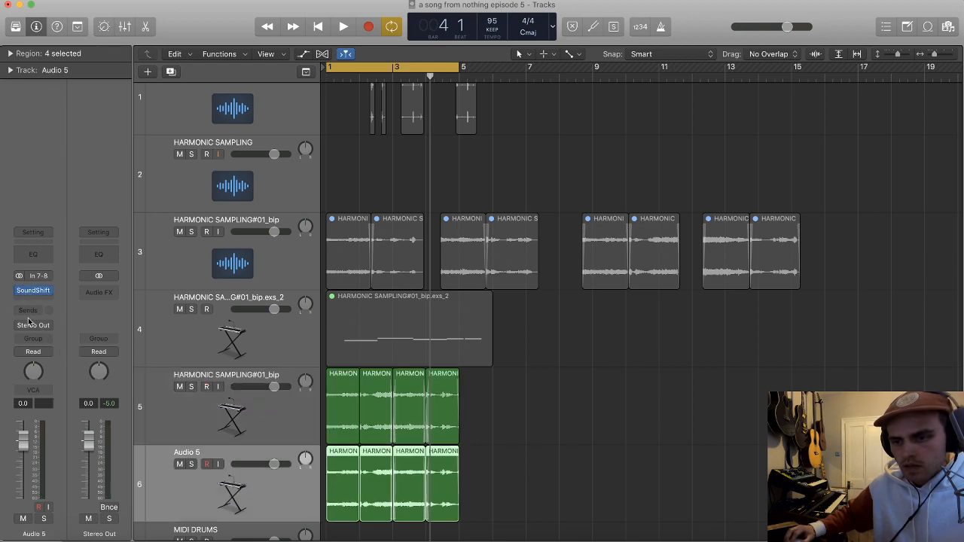
{"action": "left_click", "coordinate": [31, 291]}
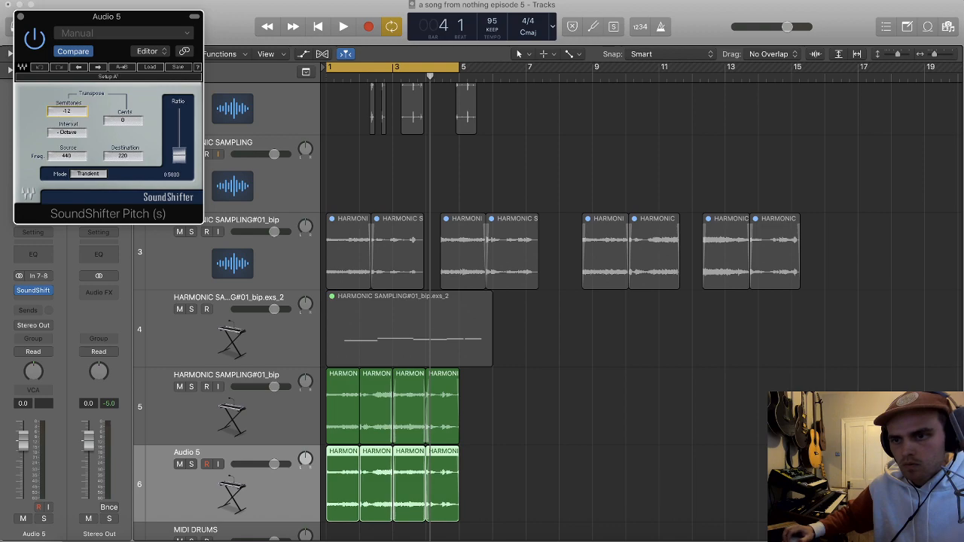
{"action": "key", "text": "space"}
{"action": "left_click", "coordinate": [193, 465]}
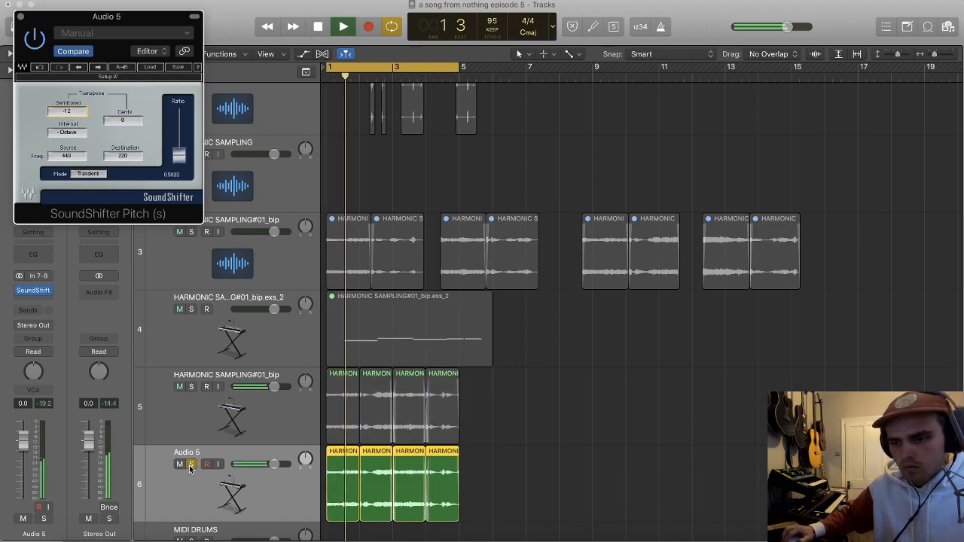
Step: Add a stereo FF Pro-Q 3 to Audio 5 with a 24 dB/oct high cut at about 166 Hz
{"action": "left_click", "coordinate": [35, 292]}
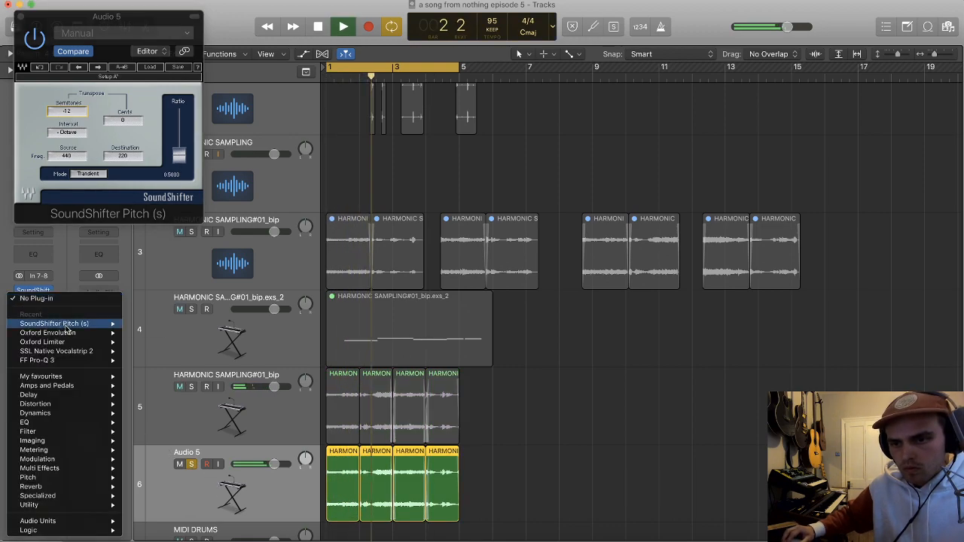
{"action": "mouse_move", "coordinate": [65, 361]}
{"action": "left_click", "coordinate": [136, 361]}
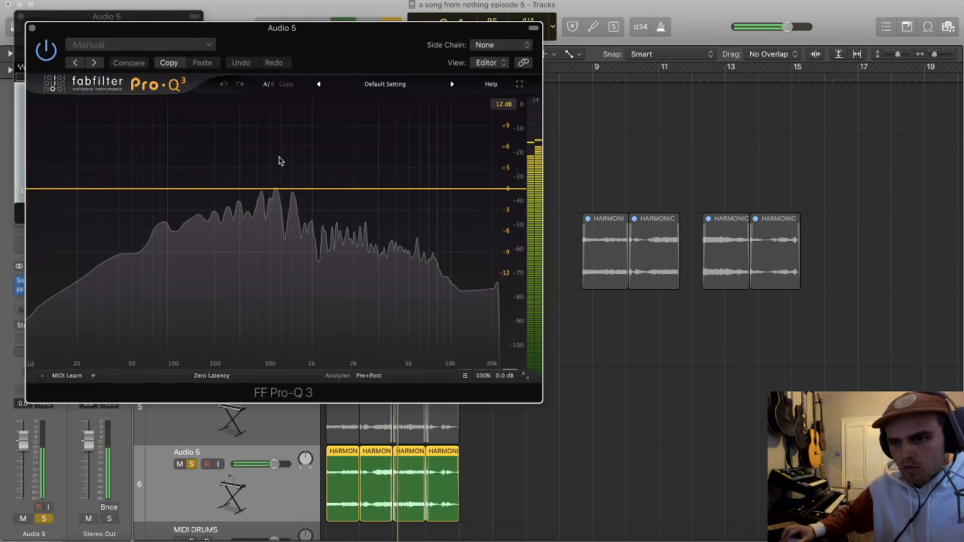
{"action": "left_click", "coordinate": [459, 189]}
{"action": "left_click_drag", "start_coordinate": [511, 189], "coordinate": [205, 195]}
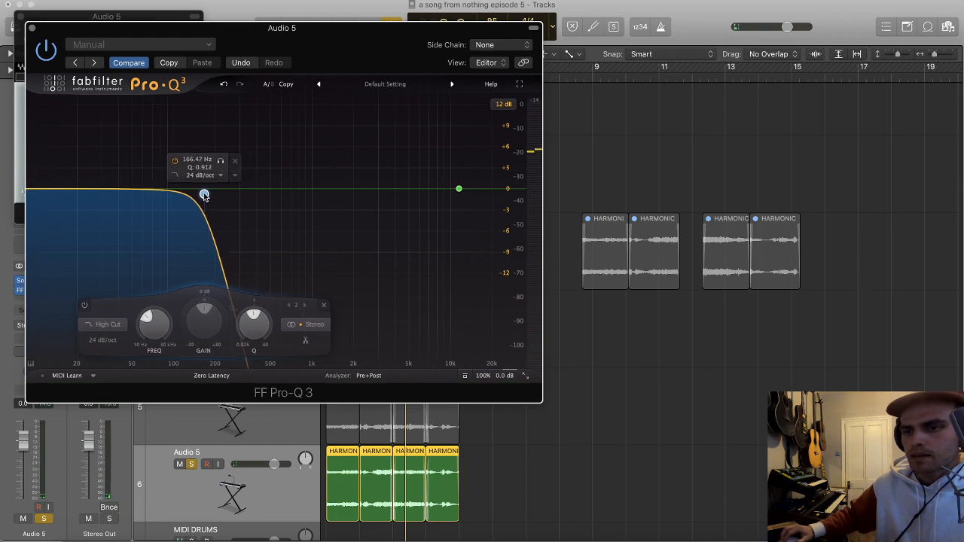
{"action": "left_click_drag", "start_coordinate": [188, 34], "coordinate": [586, 34]}
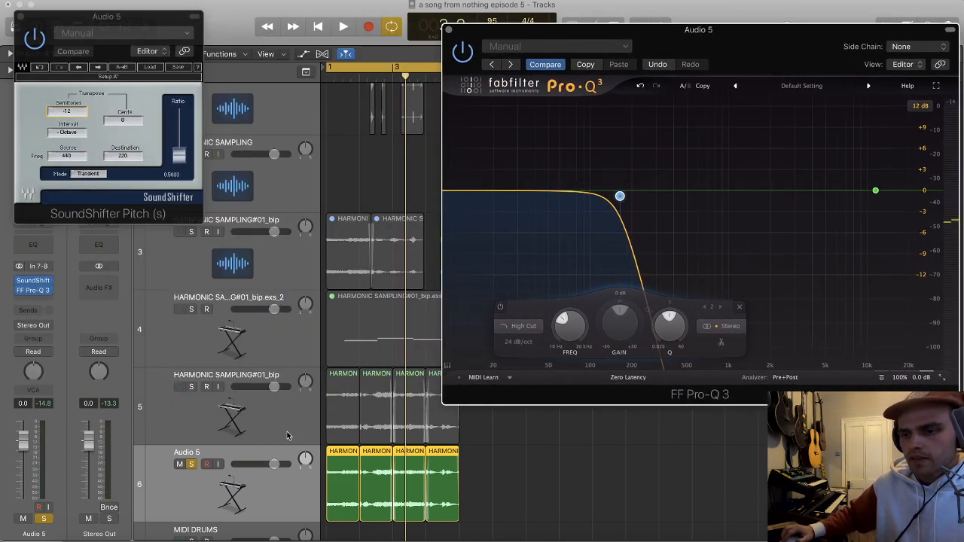
Step: Add a bell cut at about 162 Hz in Audio 5's EQ during playback and raise the track volume to +3.3 dB
{"action": "key", "text": "space"}
{"action": "left_click_drag", "start_coordinate": [620, 195], "coordinate": [614, 223]}
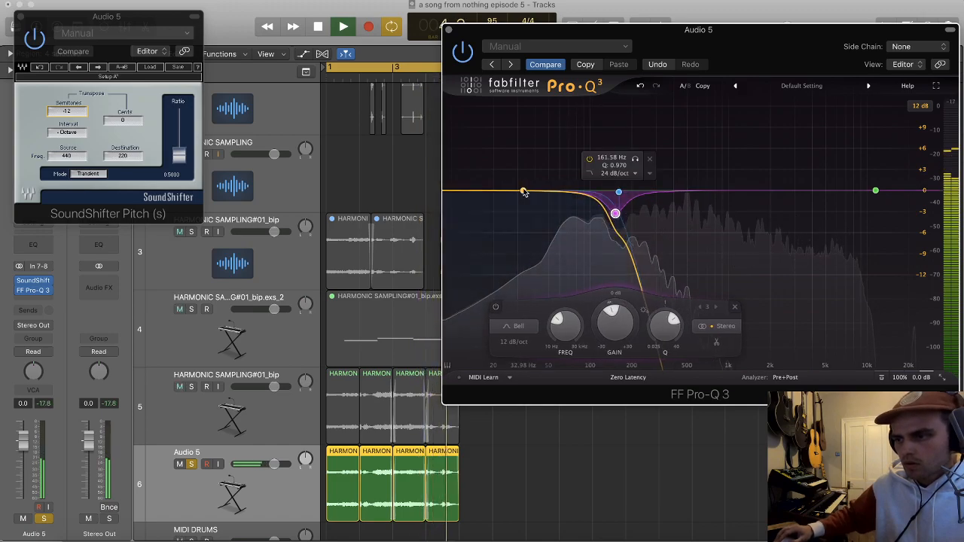
{"action": "left_click_drag", "start_coordinate": [273, 464], "coordinate": [281, 464]}
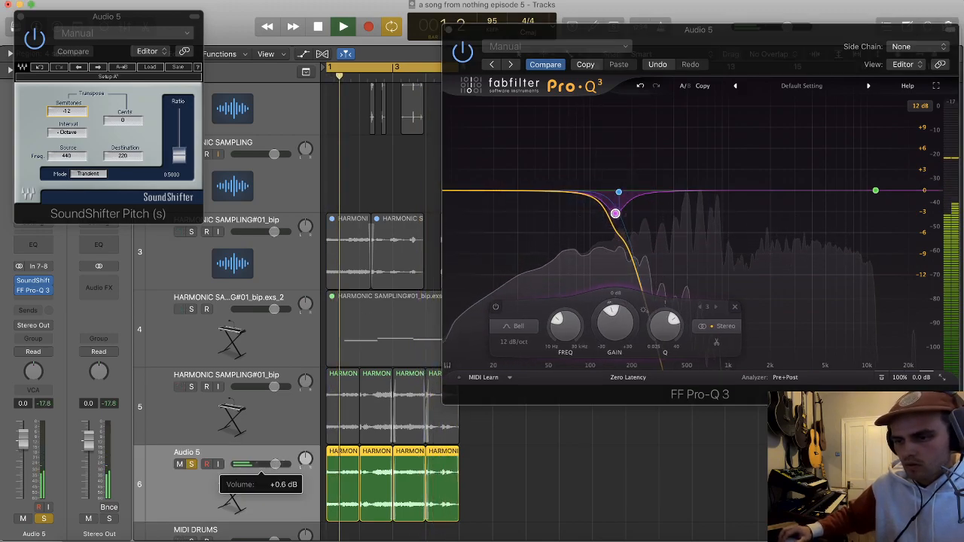
Step: Insert Sonnox Oxford Envolution after the EQ on Audio 5 and set its sustain to -7.2 dB
{"action": "left_click", "coordinate": [44, 299]}
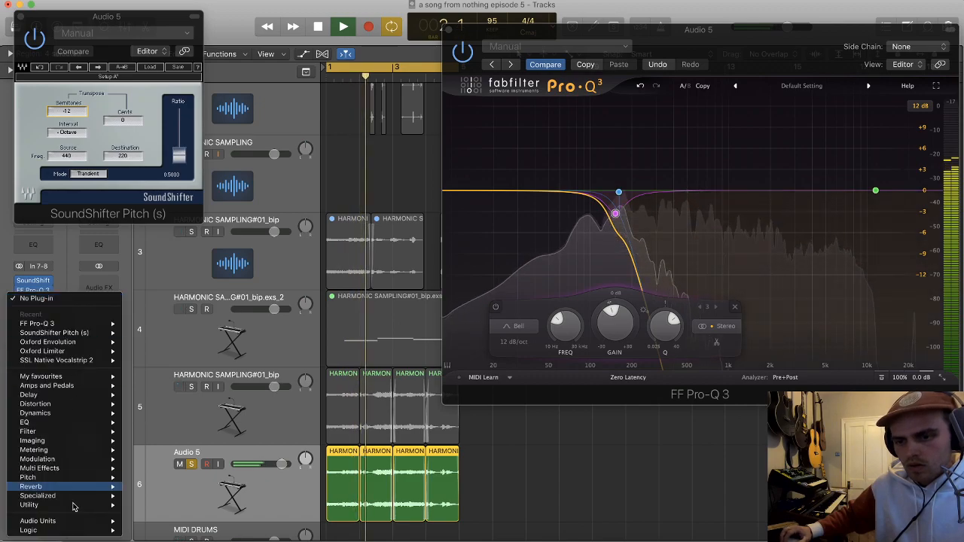
{"action": "key", "text": "Escape"}
{"action": "left_click", "coordinate": [39, 298]}
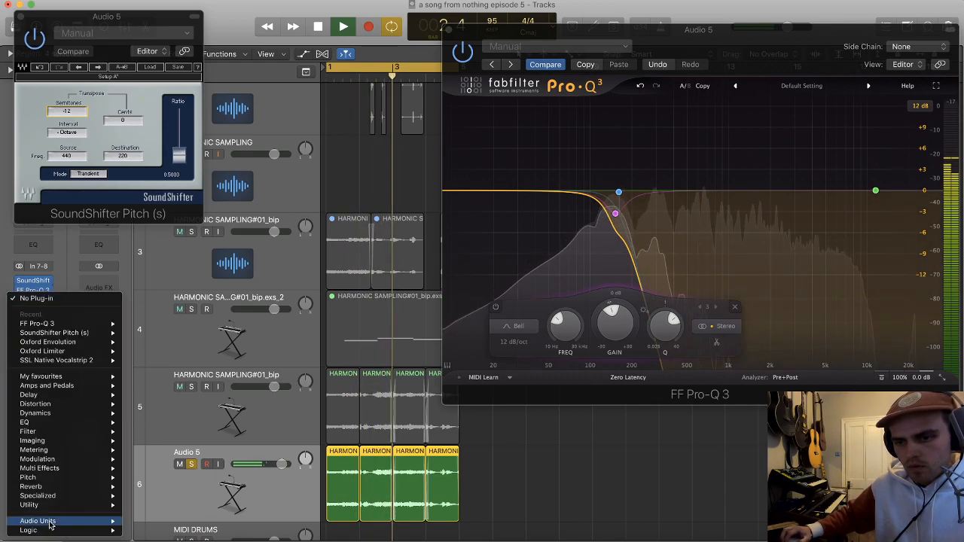
{"action": "mouse_move", "coordinate": [112, 521]}
{"action": "mouse_move", "coordinate": [188, 486]}
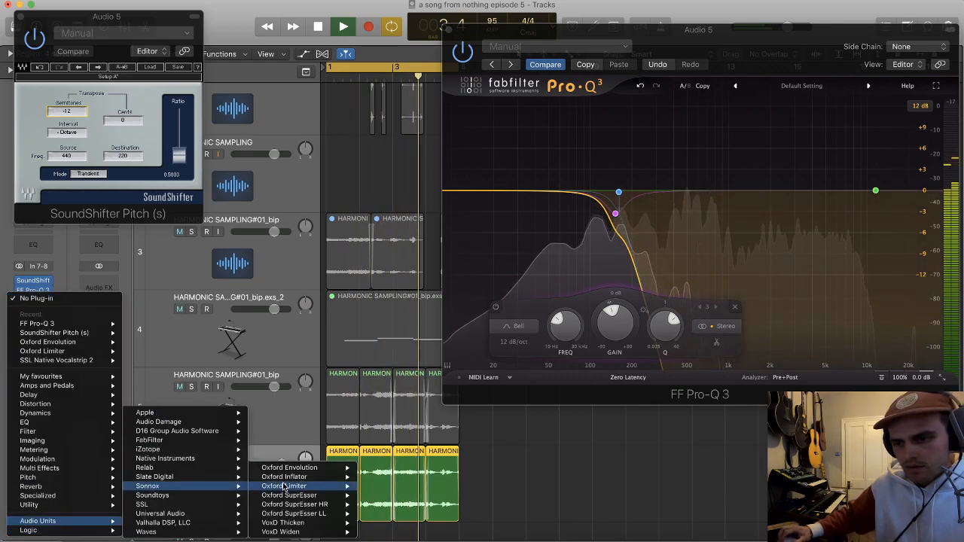
{"action": "mouse_move", "coordinate": [323, 468]}
{"action": "left_click", "coordinate": [372, 468]}
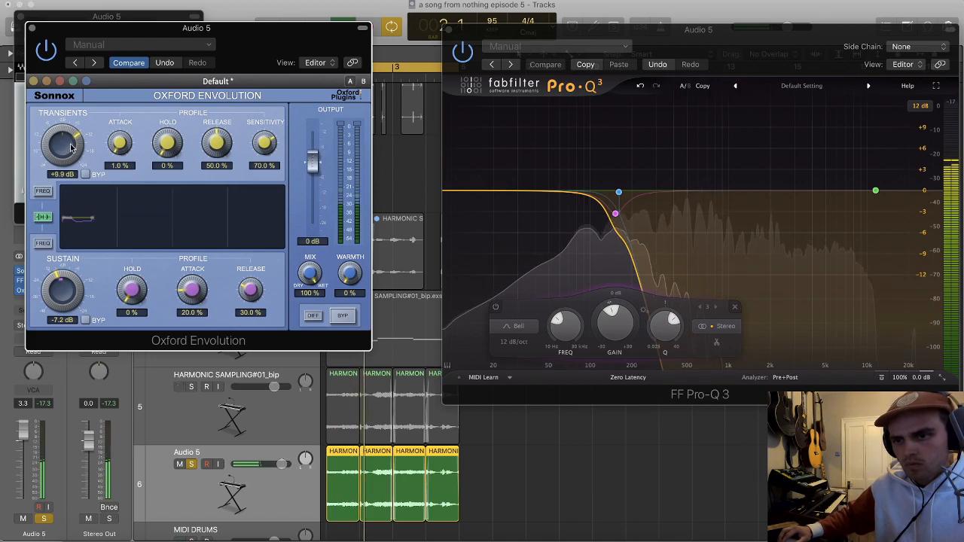
Step: Set Envolution's transients to +14.9 dB, sensitivity to 68.2% and attack to 5.7%, and close the open plug-in windows
{"action": "left_click_drag", "start_coordinate": [264, 143], "coordinate": [261, 177]}
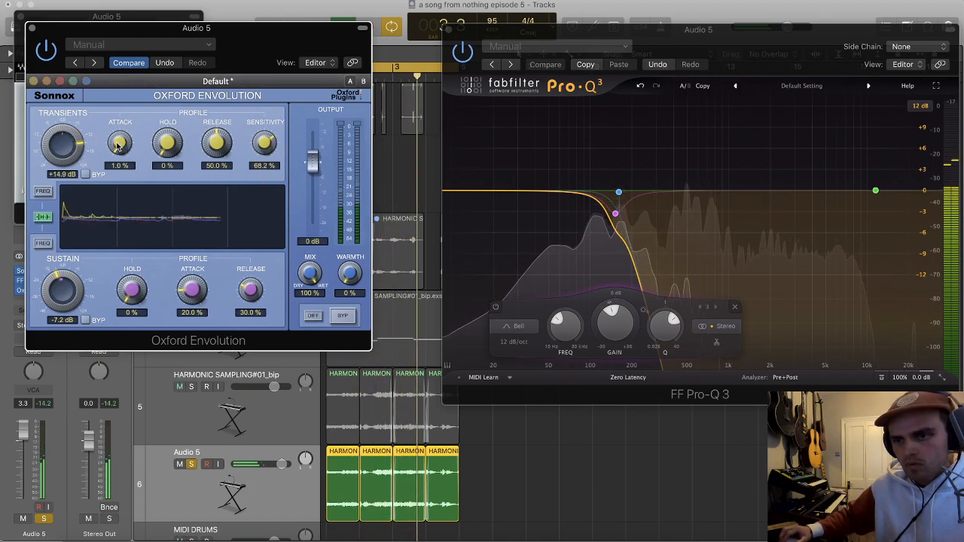
{"action": "left_click_drag", "start_coordinate": [118, 142], "coordinate": [117, 143]}
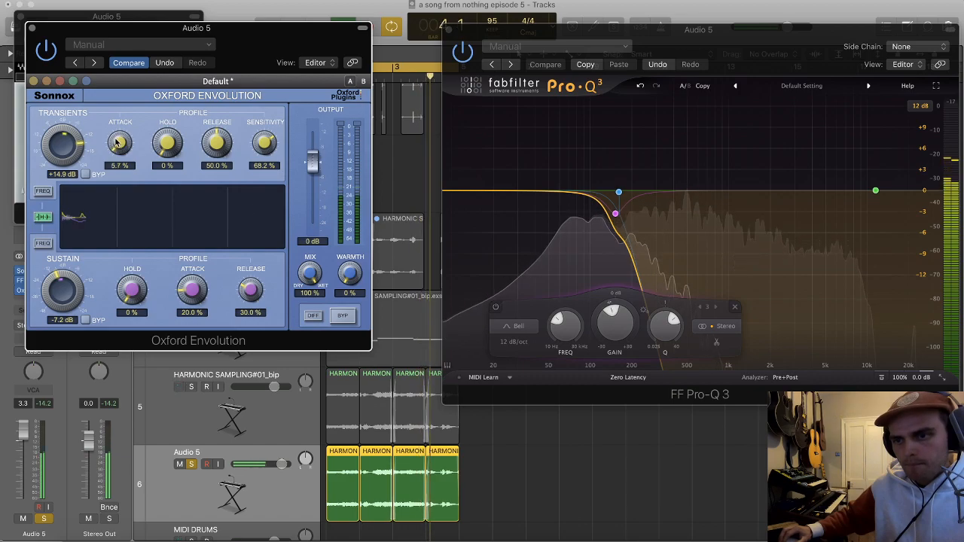
{"action": "left_click", "coordinate": [32, 28]}
{"action": "left_click", "coordinate": [20, 10]}
{"action": "left_click", "coordinate": [446, 29]}
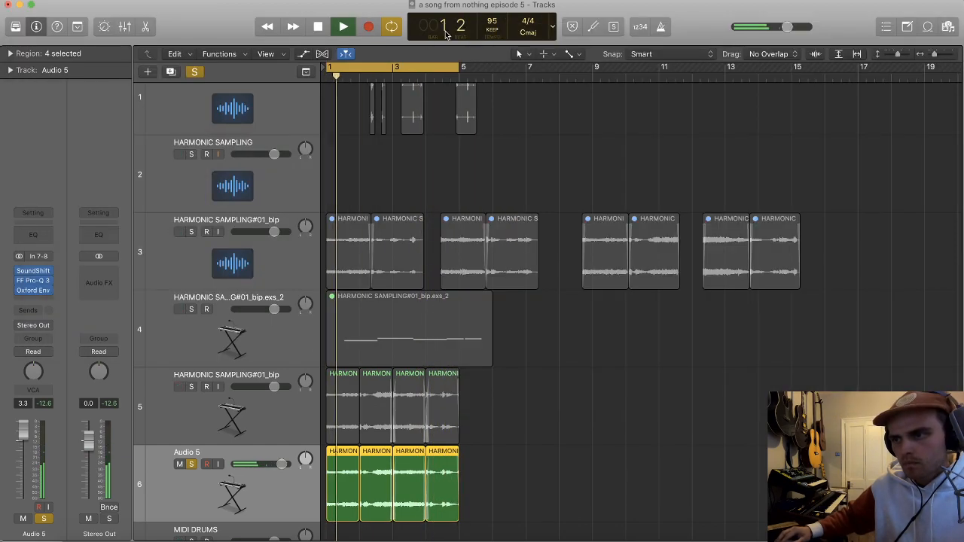
Step: Solo the original harmonic loop for comparison and clear the solos so it plays together with Audio 5
{"action": "left_click", "coordinate": [206, 397]}
{"action": "left_click", "coordinate": [191, 386]}
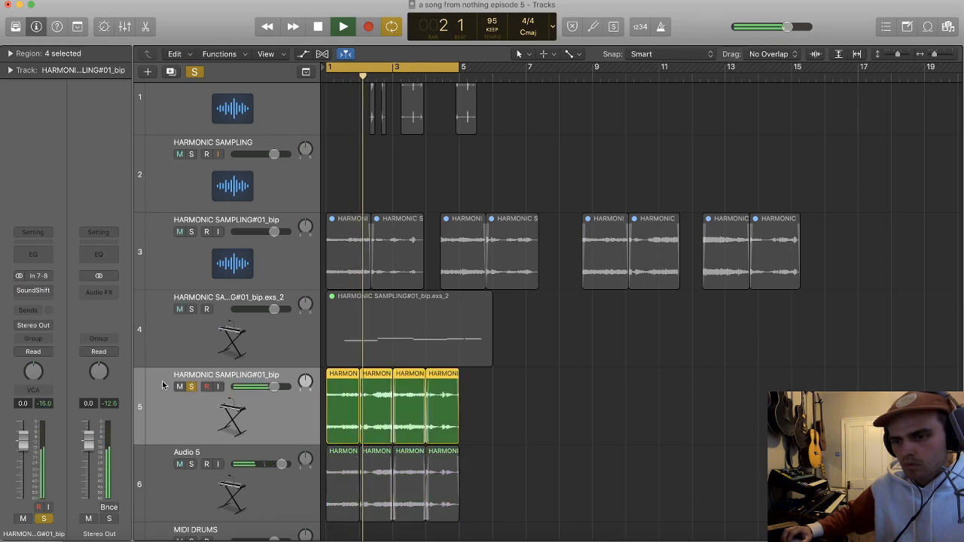
{"action": "left_click", "coordinate": [192, 464]}
{"action": "left_click", "coordinate": [192, 464]}
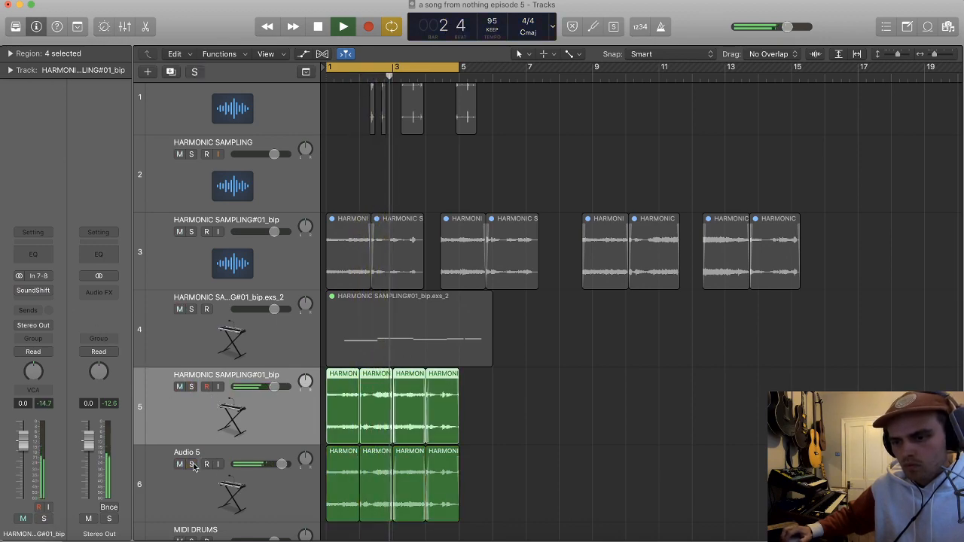
Step: Fine-tune Audio 5's volume to +3.4 dB and select the MIDI DRUMS track
{"action": "left_click", "coordinate": [285, 472]}
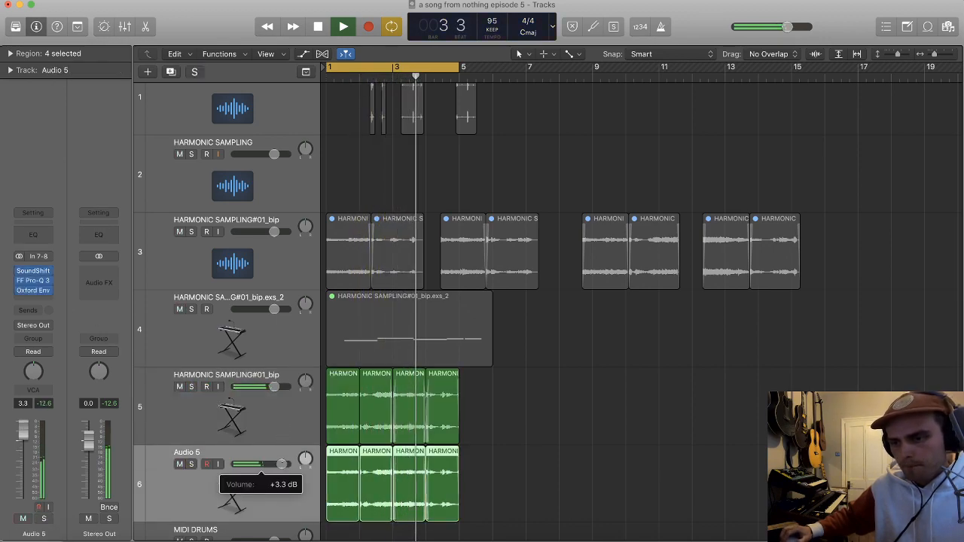
{"action": "scroll", "coordinate": [494, 436], "scroll_direction": "down", "scroll_amount": 3}
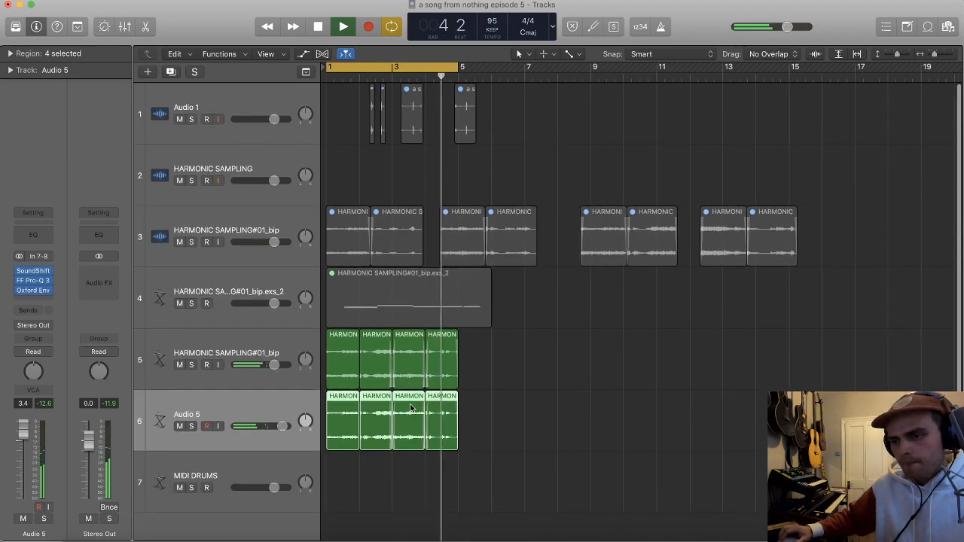
{"action": "left_click", "coordinate": [261, 466]}
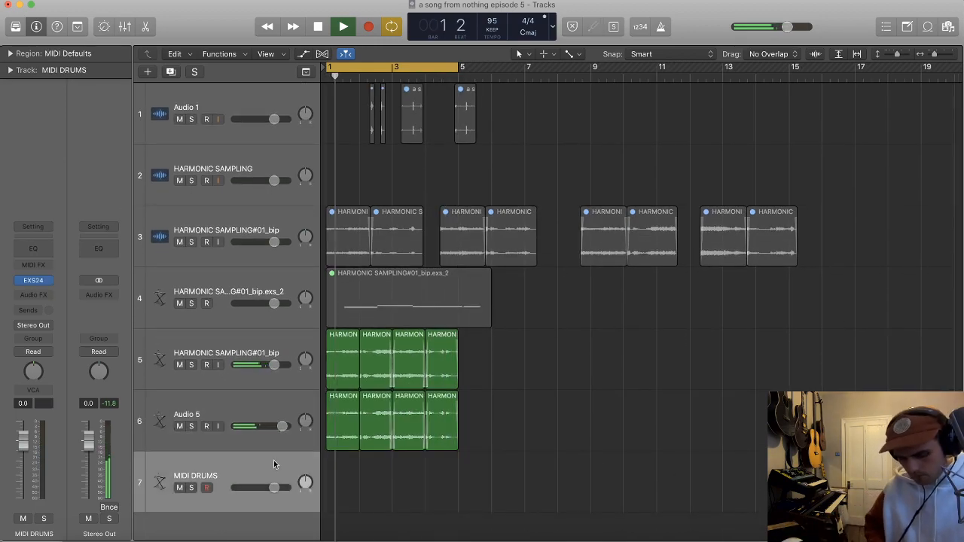
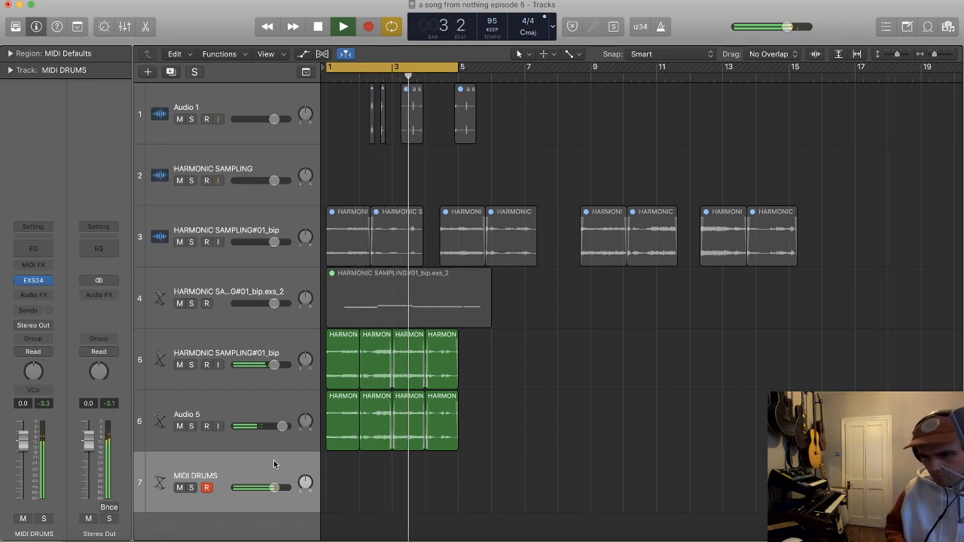
Step: Record a drum pattern over the four-bar loop on the MIDI DRUMS track with the metronome on, discarding the first take
{"action": "key", "text": "r"}
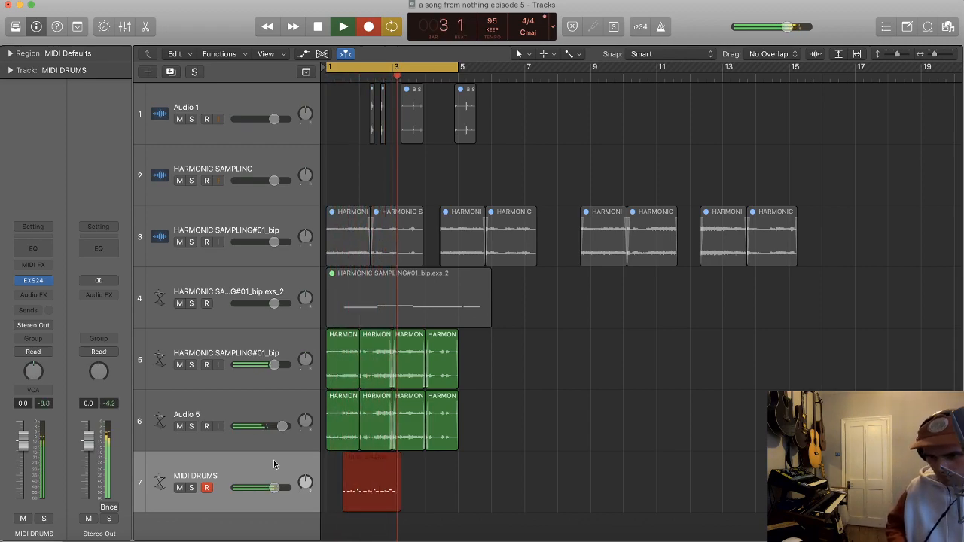
{"action": "key", "text": "k"}
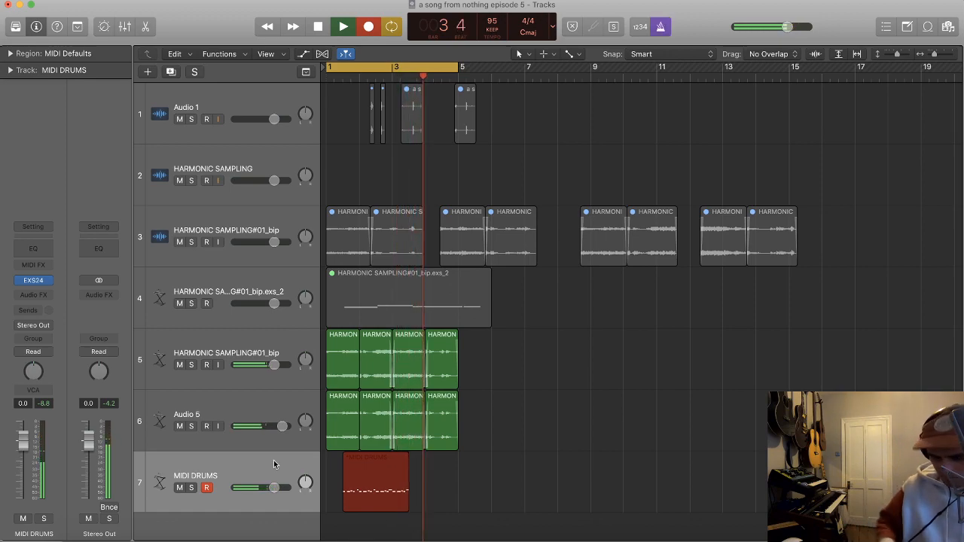
{"action": "key", "text": "super+z"}
{"action": "key", "text": "r"}
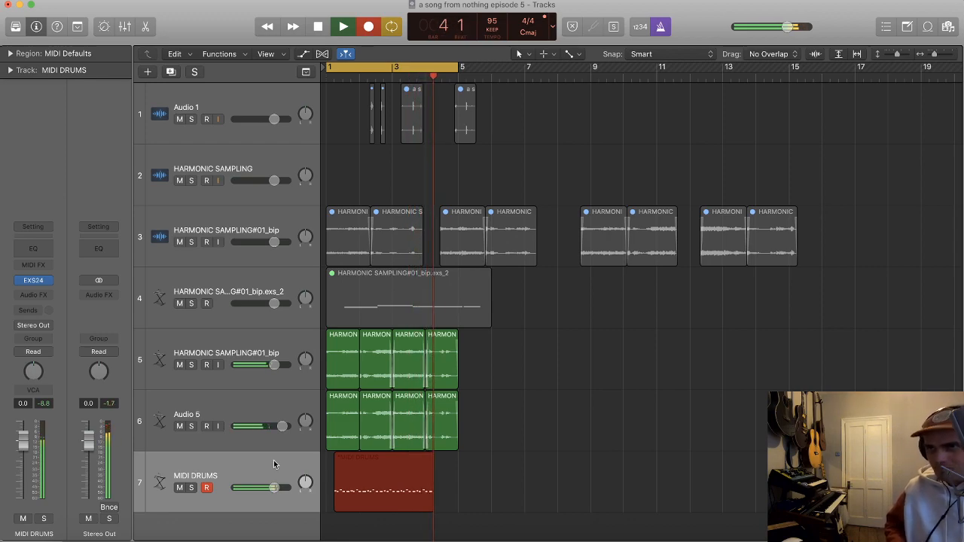
{"action": "key", "text": "space"}
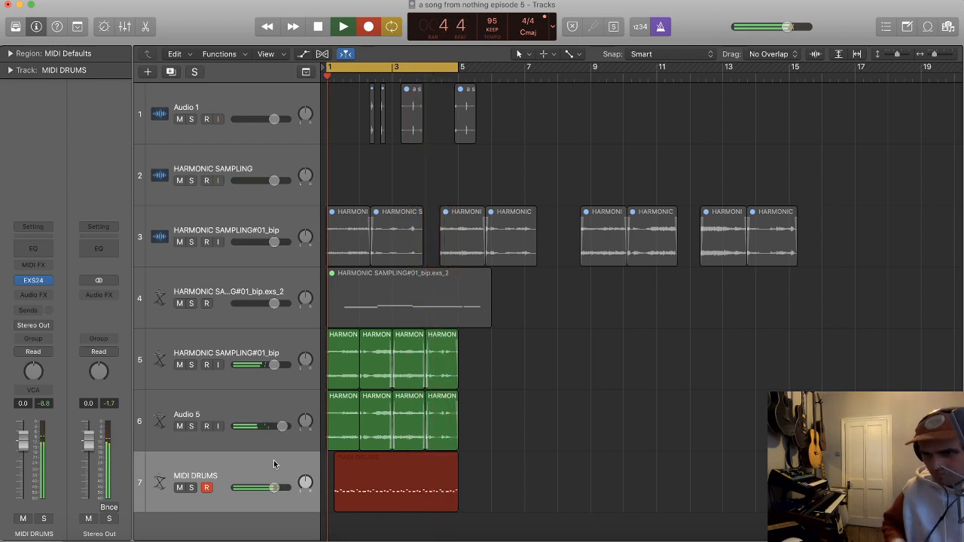
Step: Open the recorded MIDI DRUMS region in the Piano Roll and delete all of its C2 notes
{"action": "left_click", "coordinate": [430, 507]}
{"action": "double_click", "coordinate": [429, 507]}
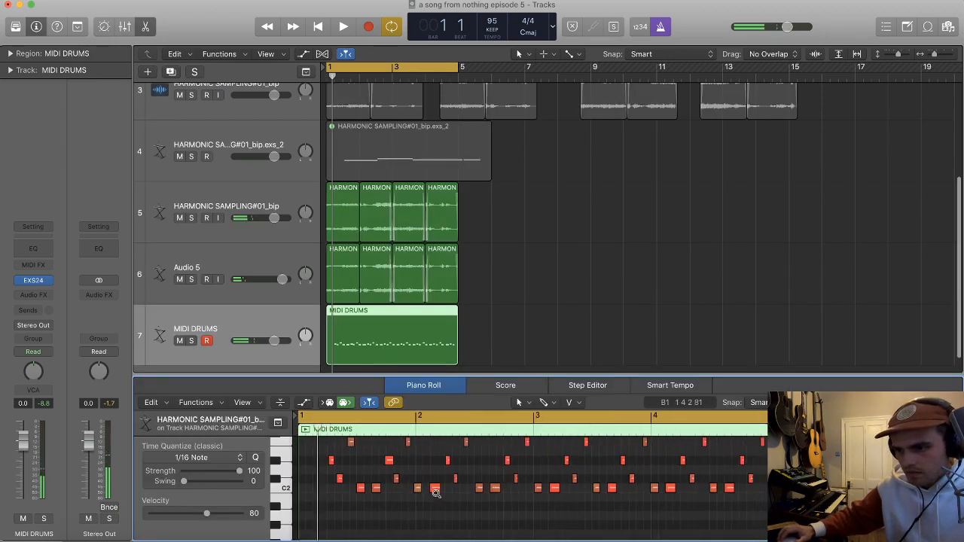
{"action": "left_click", "coordinate": [279, 488]}
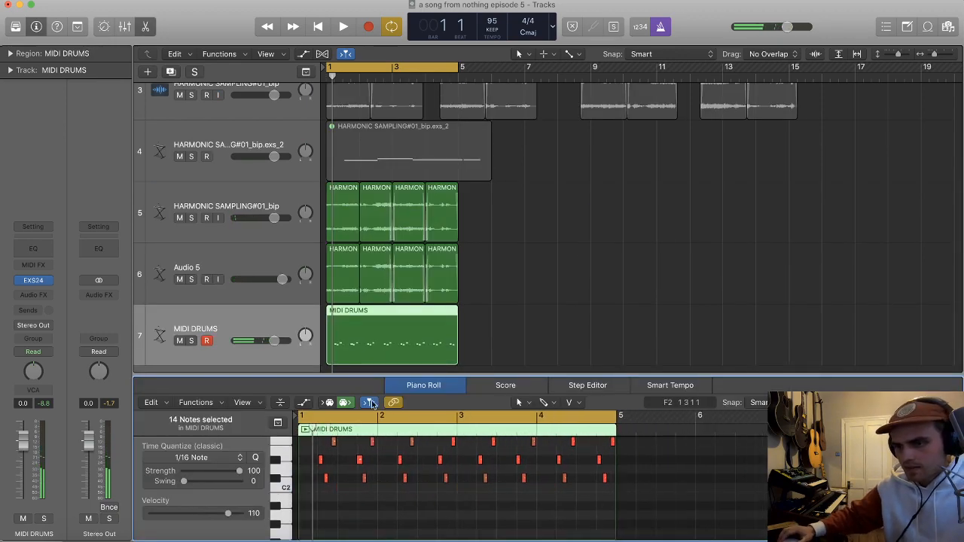
Step: Try duplicating the MIDI DRUMS track with its EXS24 instrument and delete the duplicate each time
{"action": "left_click", "coordinate": [517, 316]}
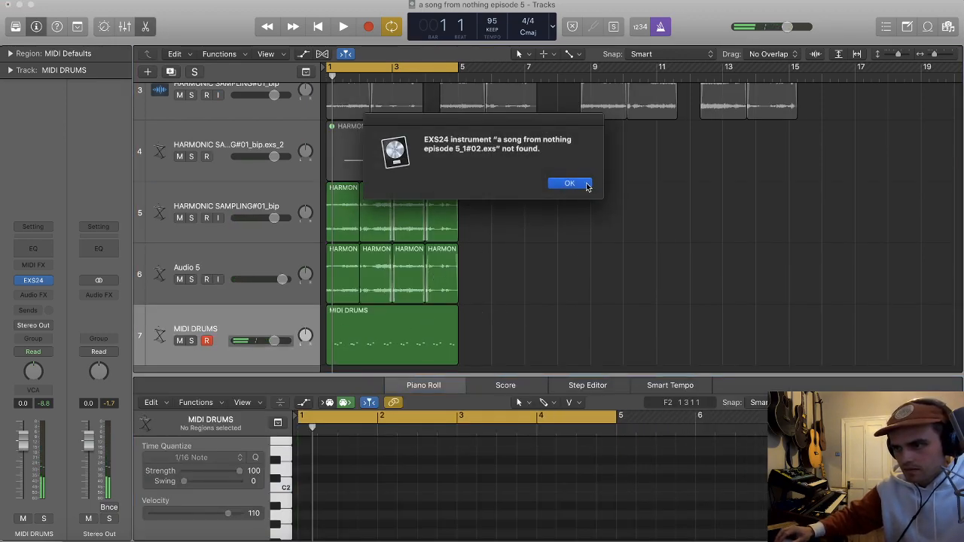
{"action": "left_click", "coordinate": [586, 185]}
{"action": "scroll", "coordinate": [530, 248], "scroll_direction": "down", "scroll_amount": 3}
{"action": "key", "text": "space"}
{"action": "key", "text": "space"}
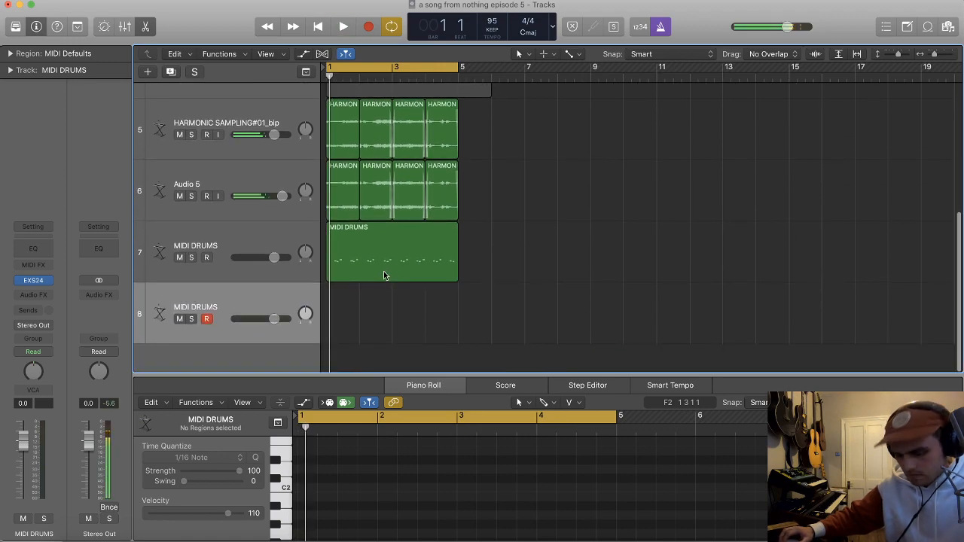
{"action": "key", "text": "super+BackSpace"}
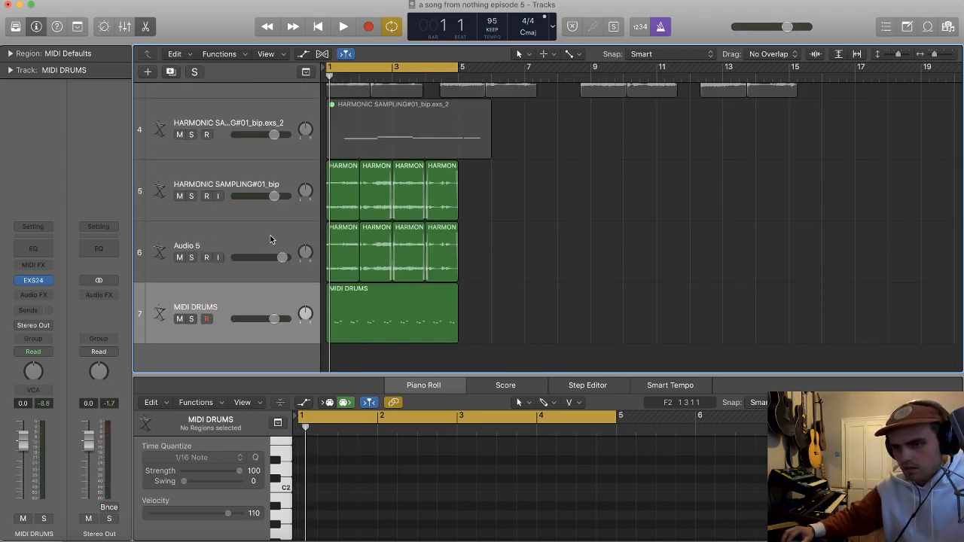
{"action": "left_click", "coordinate": [260, 289]}
{"action": "key", "text": "super+d"}
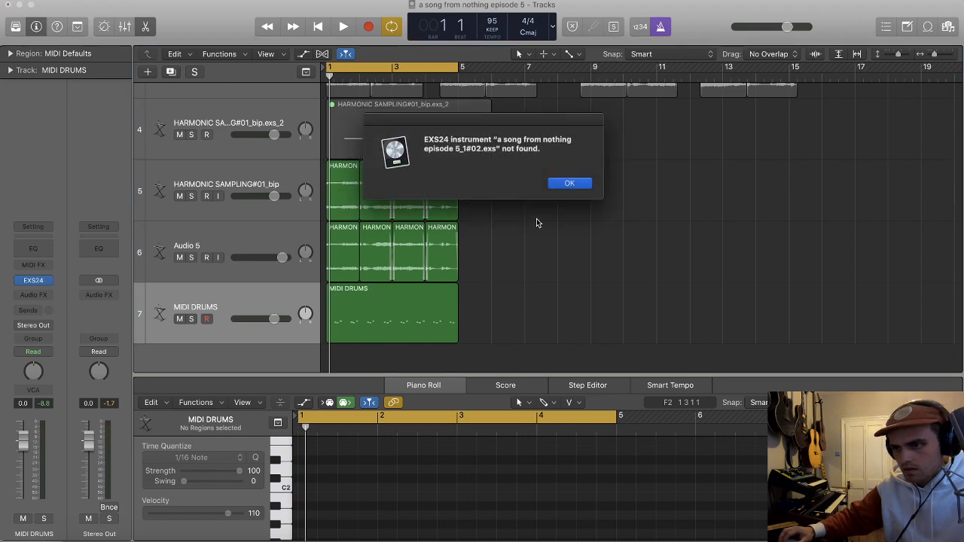
{"action": "left_click", "coordinate": [571, 183]}
{"action": "key", "text": "super+BackSpace"}
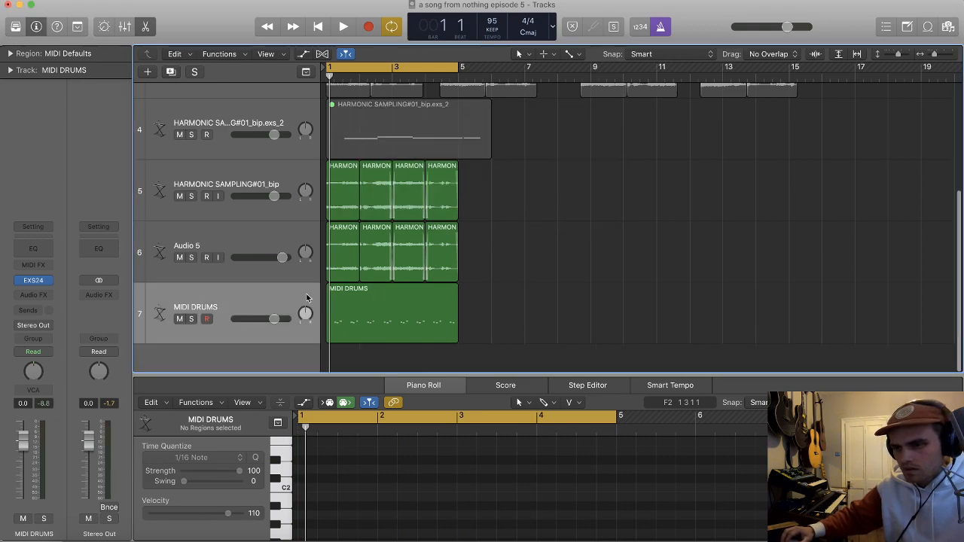
Step: Select all the D#2 notes in the MIDI DRUMS region and quantize them to 1/16 notes
{"action": "key", "text": "space"}
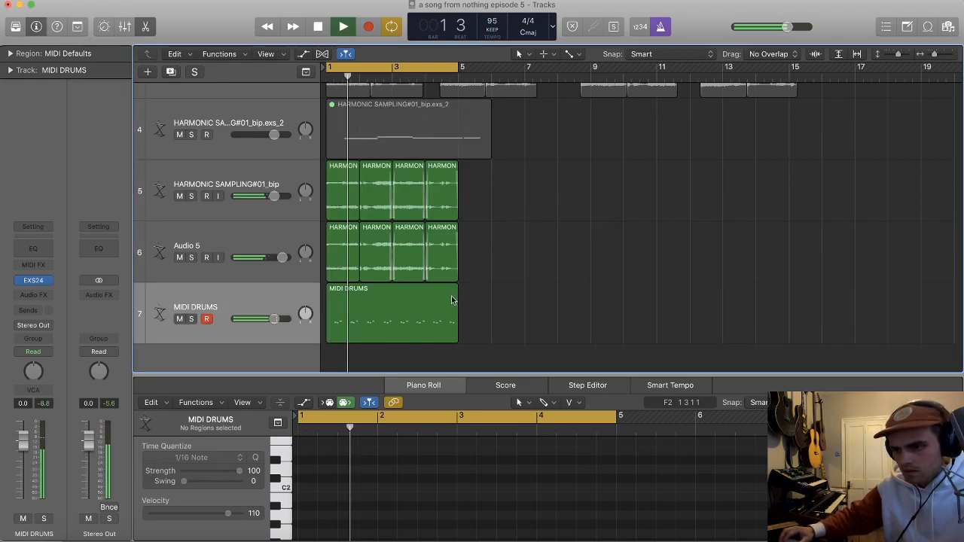
{"action": "left_click", "coordinate": [399, 323]}
{"action": "scroll", "coordinate": [428, 452], "scroll_direction": "up", "scroll_amount": 3}
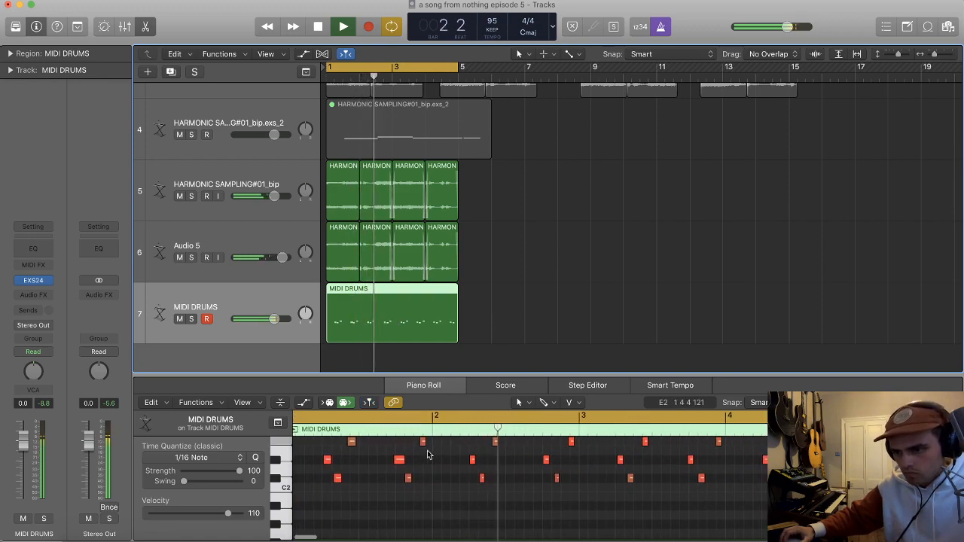
{"action": "left_click", "coordinate": [269, 459]}
{"action": "left_click", "coordinate": [276, 460]}
{"action": "left_click", "coordinate": [256, 458]}
{"action": "left_click", "coordinate": [362, 464]}
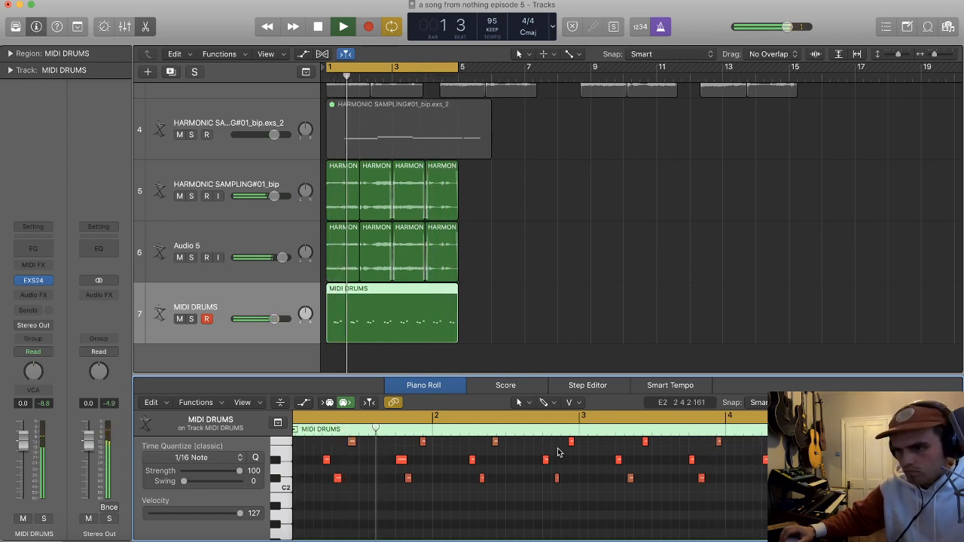
Step: Split the MIDI DRUMS region at bar 3, delete the second half and replace it with a copy of the first two bars
{"action": "key", "text": "space"}
{"action": "left_click", "coordinate": [473, 353]}
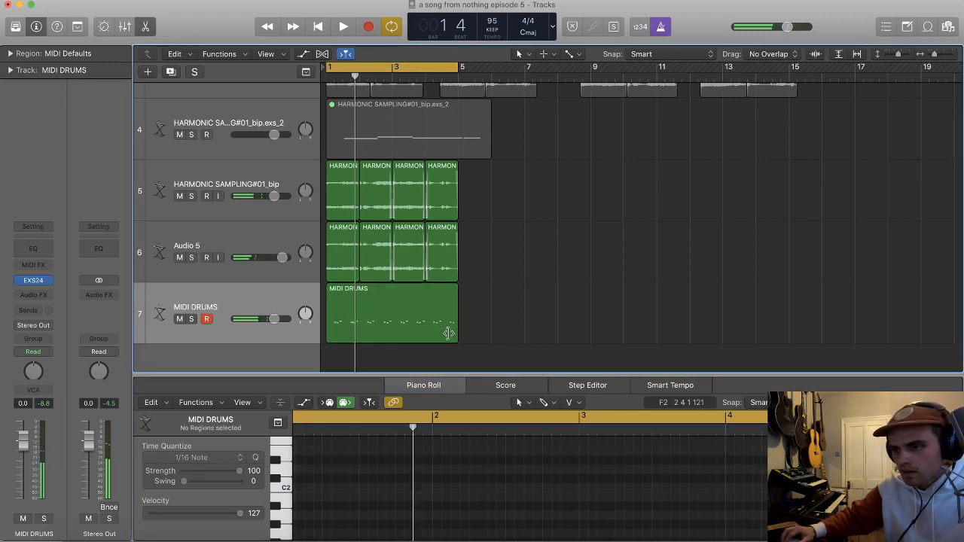
{"action": "double_click", "coordinate": [392, 324], "text": "super"}
{"action": "key", "text": "BackSpace"}
{"action": "left_click_drag", "start_coordinate": [432, 323], "coordinate": [368, 322], "text": "alt"}
Step: Try recording another drum layer over the two MIDI DRUMS regions
{"action": "left_click", "coordinate": [286, 299]}
{"action": "key", "text": "space"}
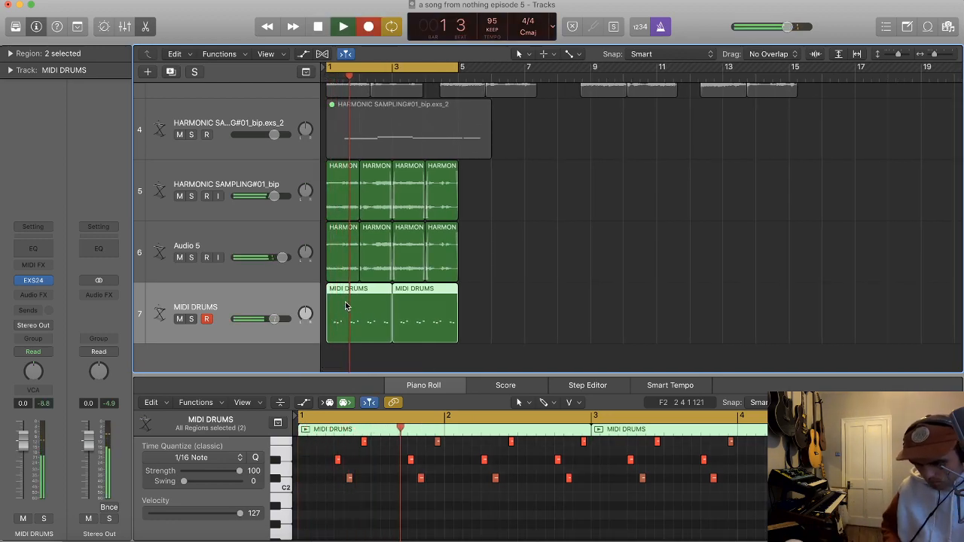
{"action": "key", "text": "space"}
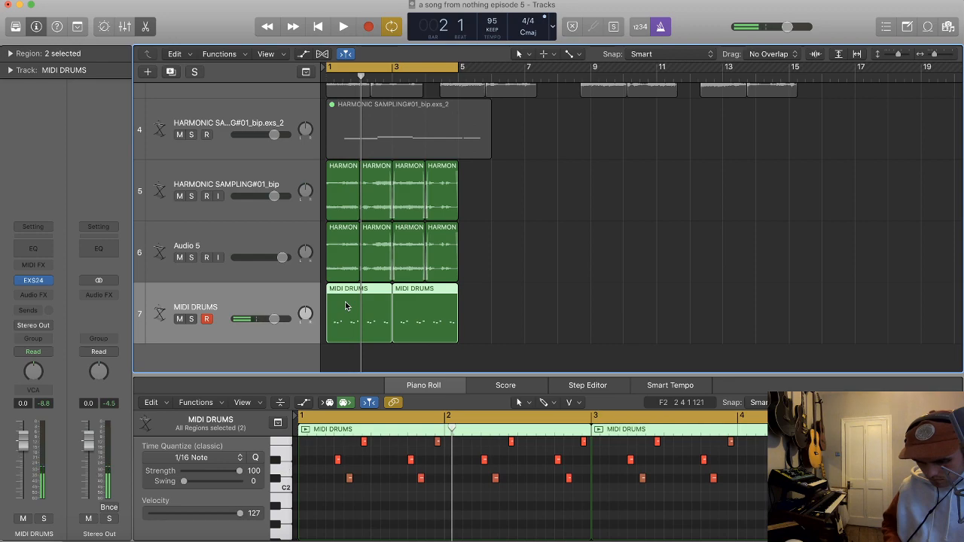
Step: Open the zone editor of the EXS24 instrument on the MIDI DRUMS track
{"action": "scroll", "coordinate": [346, 305], "scroll_direction": "up", "scroll_amount": 1}
{"action": "left_click", "coordinate": [47, 281]}
{"action": "left_click", "coordinate": [34, 282]}
{"action": "left_click", "coordinate": [36, 281]}
{"action": "left_click", "coordinate": [365, 75]}
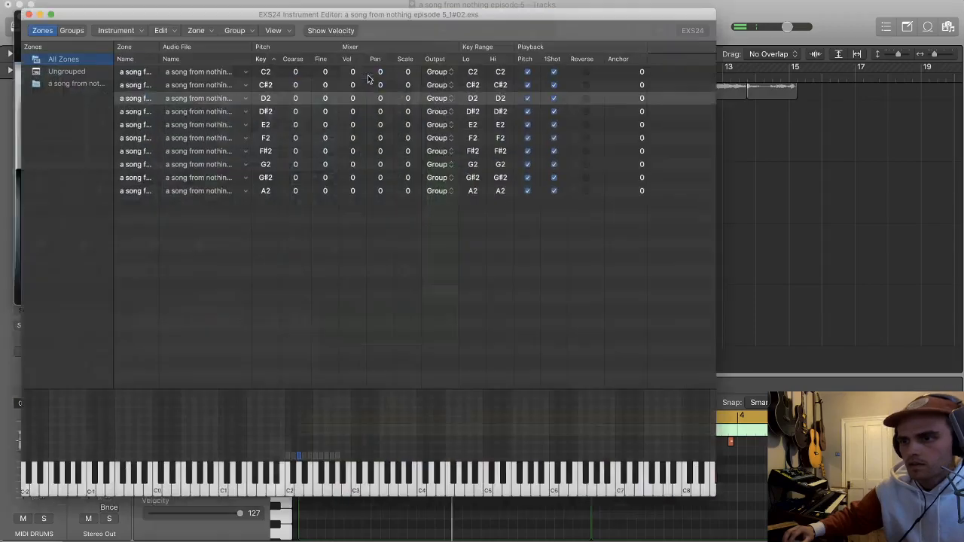
Step: Shorten the D2 zone's sample region so it ends at about 312,000 samples, and close the audio file editor
{"action": "double_click", "coordinate": [199, 91]}
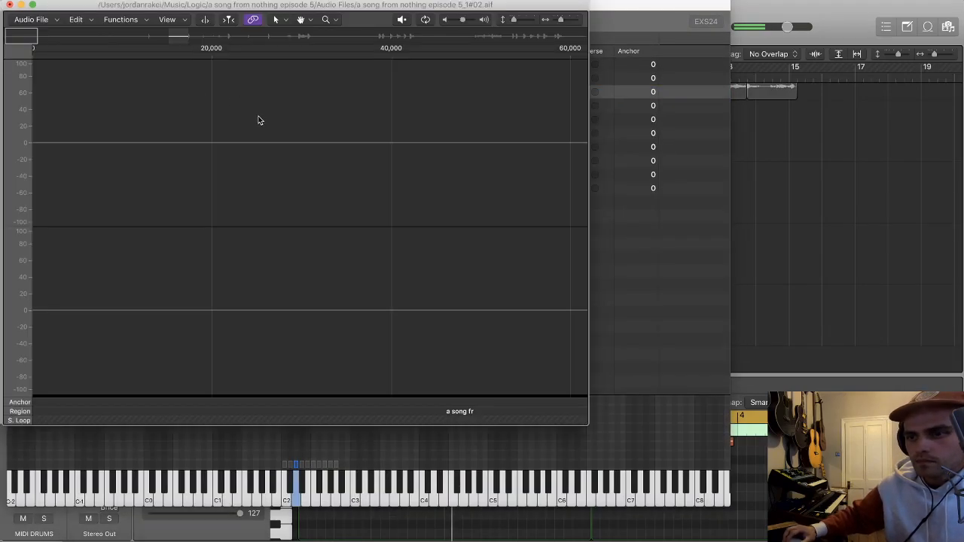
{"action": "left_click", "coordinate": [170, 40]}
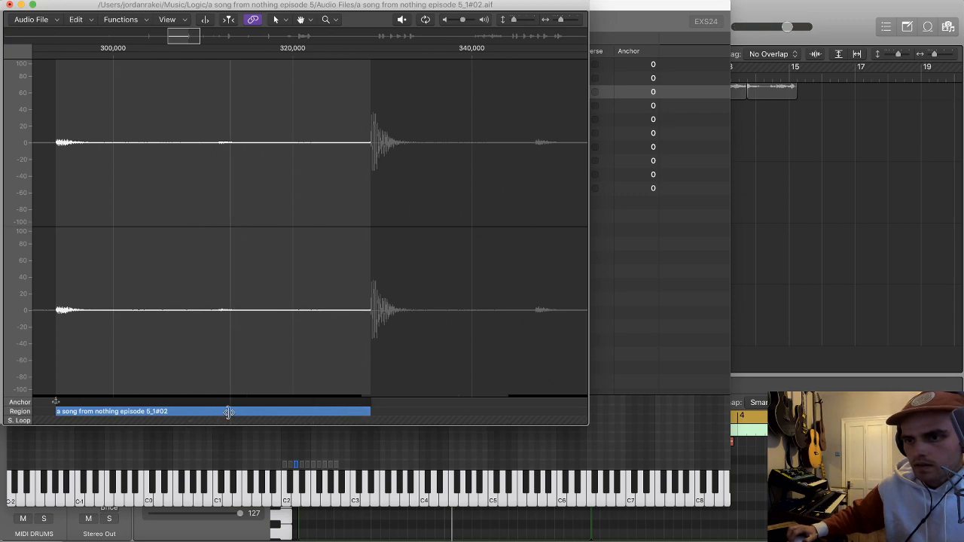
{"action": "left_click_drag", "start_coordinate": [218, 412], "coordinate": [218, 411]}
{"action": "scroll", "coordinate": [218, 411], "scroll_direction": "right", "scroll_amount": 1}
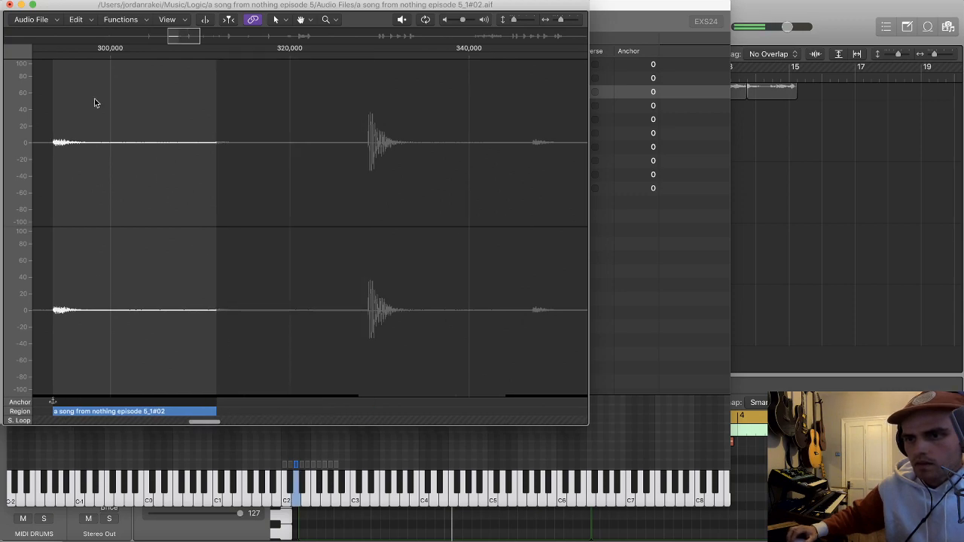
{"action": "left_click", "coordinate": [9, 5]}
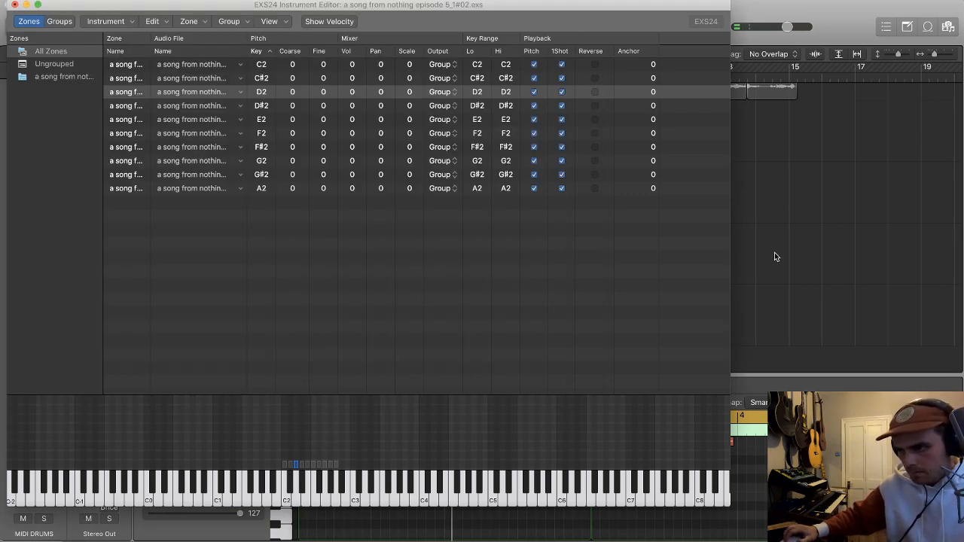
Step: Close the EXS24 instrument editor, saving the changes to the instrument, and close the sampler window
{"action": "left_click", "coordinate": [15, 5]}
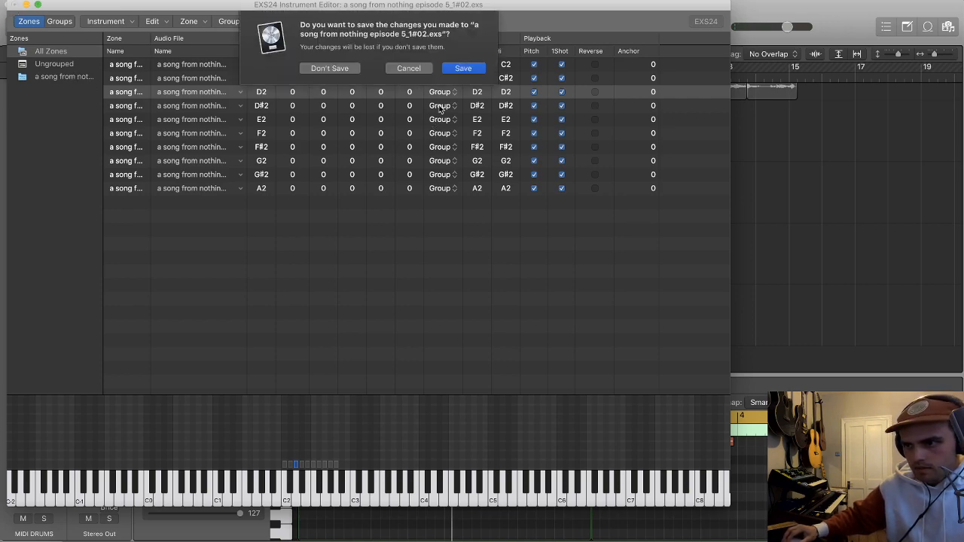
{"action": "left_click", "coordinate": [463, 69]}
{"action": "left_click", "coordinate": [20, 17]}
{"action": "left_click", "coordinate": [570, 212]}
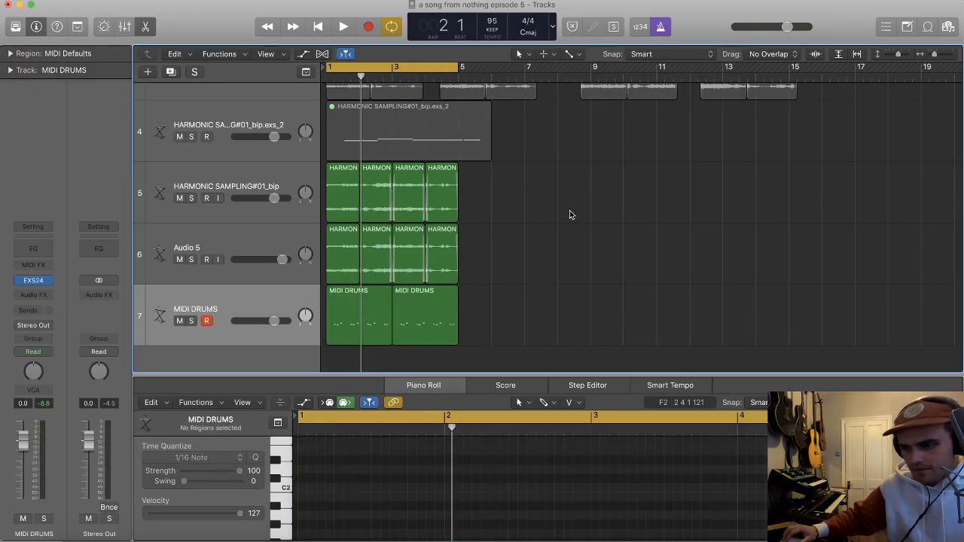
Step: Try recording an additional drum layer onto MIDI DRUMS while the four-bar loop cycles
{"action": "key", "text": "t"}
{"action": "key", "text": "t"}
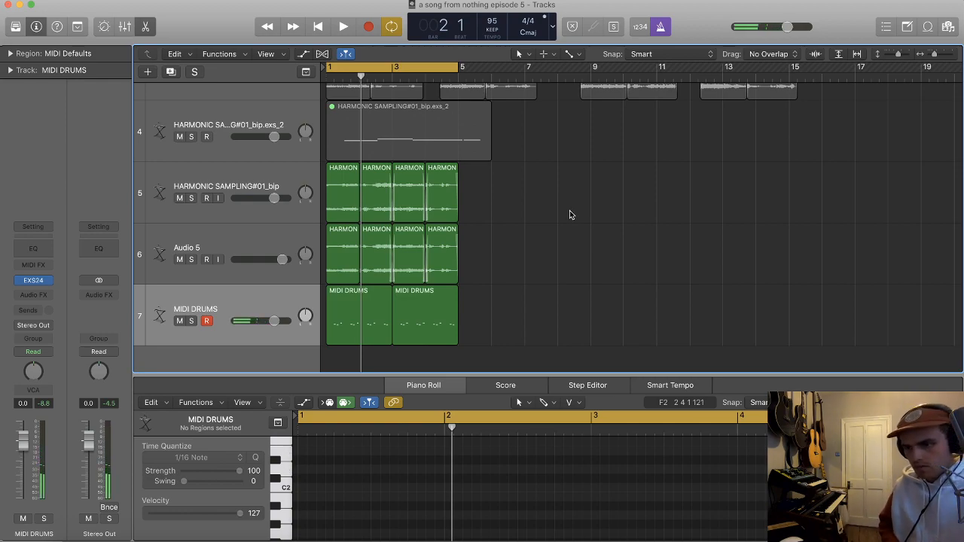
{"action": "key", "text": "r"}
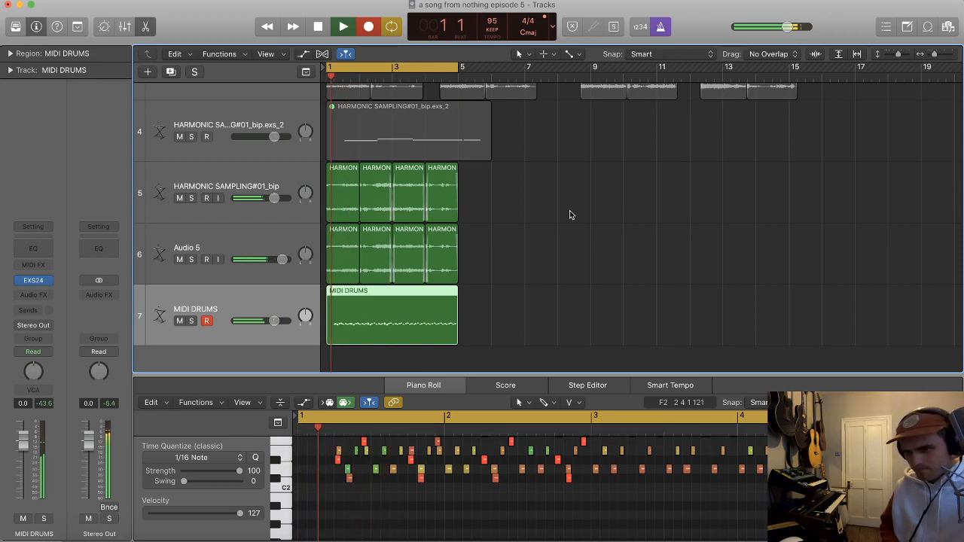
{"action": "key", "text": "space"}
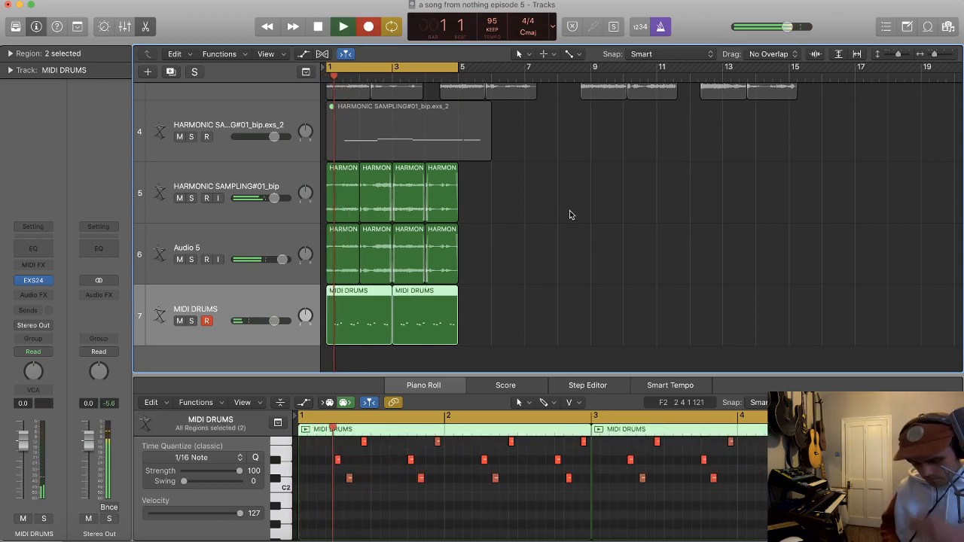
Step: Copy the regions of both harmonic sample tracks and MIDI DRUMS repeatedly so the loop extends to bar 17
{"action": "left_click_drag", "start_coordinate": [533, 334], "coordinate": [336, 197]}
{"action": "left_click_drag", "start_coordinate": [362, 342], "coordinate": [499, 337]}
{"action": "left_click", "coordinate": [626, 332]}
{"action": "key", "text": "super+z"}
{"action": "left_click_drag", "start_coordinate": [585, 339], "coordinate": [466, 206]}
{"action": "left_click_drag", "start_coordinate": [631, 329], "coordinate": [604, 212]}
{"action": "scroll", "coordinate": [614, 212], "scroll_direction": "down", "scroll_amount": 3}
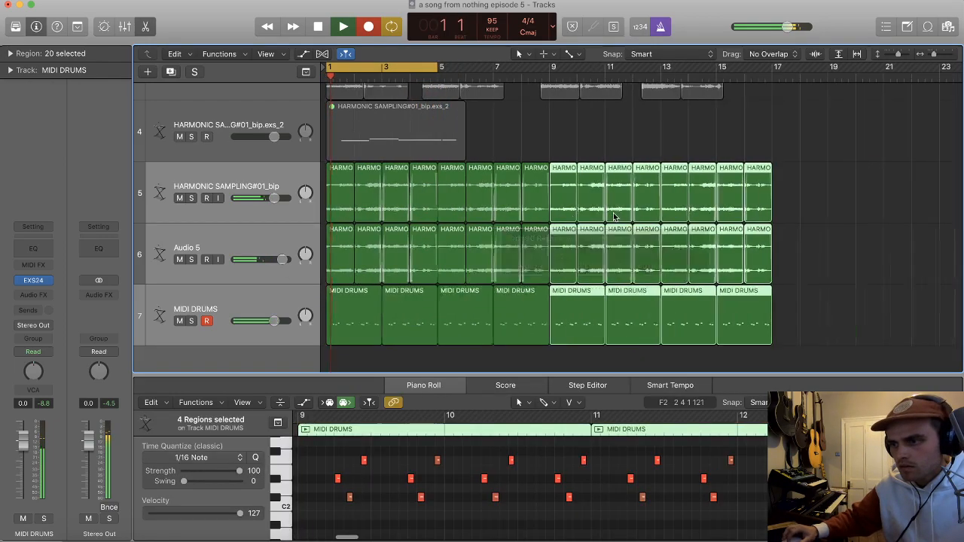
Step: Turn off cycling and record a further drum layer onto MIDI DRUMS from bar 1 to about bar 13
{"action": "key", "text": "c"}
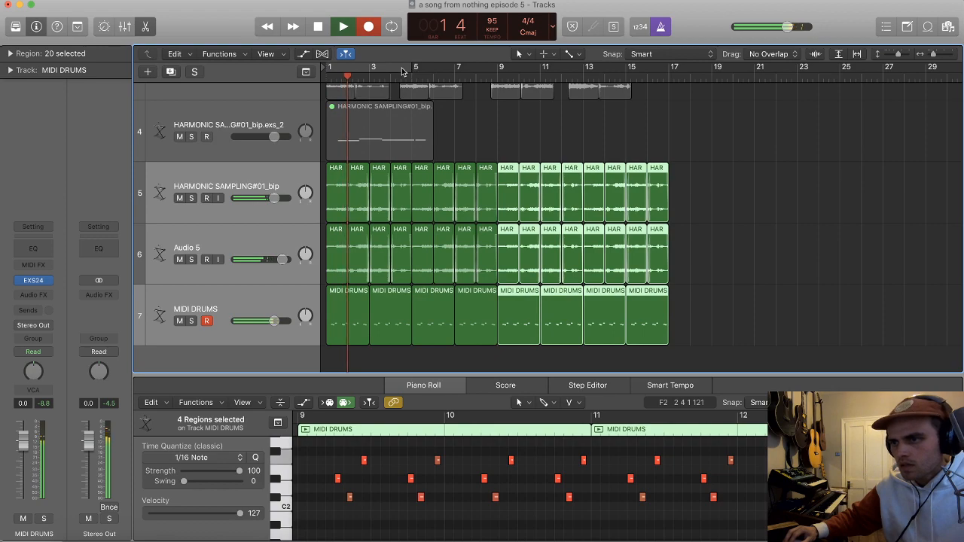
{"action": "left_click", "coordinate": [249, 301]}
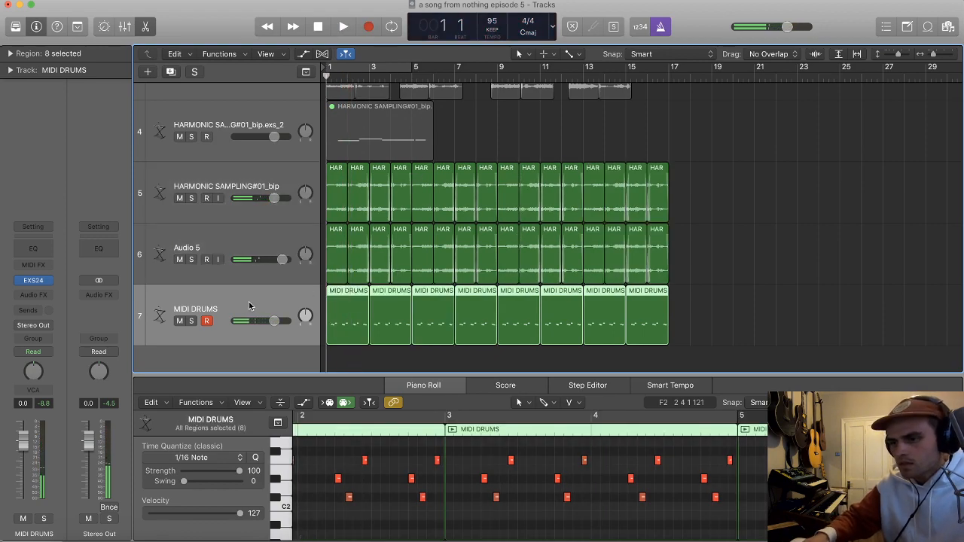
{"action": "key", "text": "Return"}
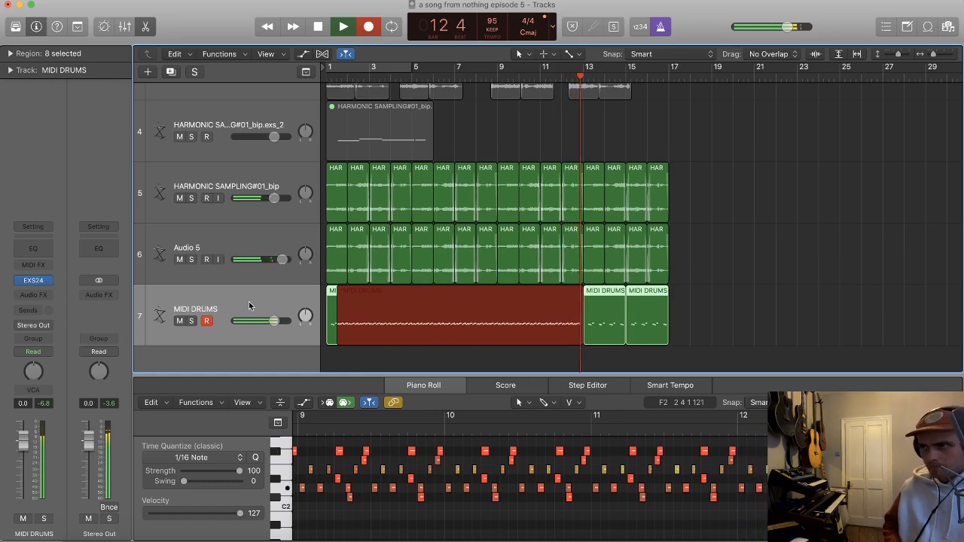
{"action": "key", "text": "space"}
Step: Play the new drum recording from bar 10 and examine its notes and timing in the Piano Roll
{"action": "left_click", "coordinate": [518, 76]}
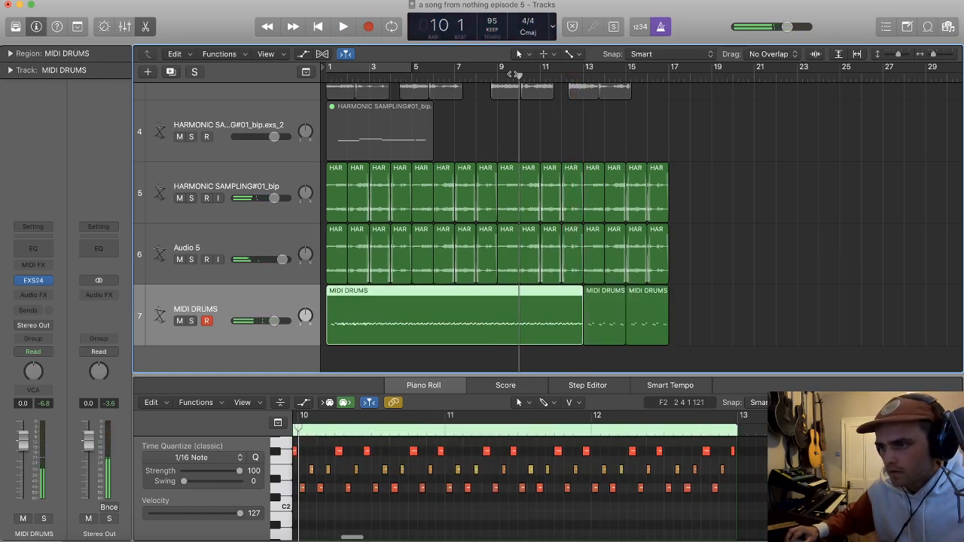
{"action": "key", "text": "space"}
{"action": "scroll", "coordinate": [531, 113], "scroll_direction": "up", "scroll_amount": 5}
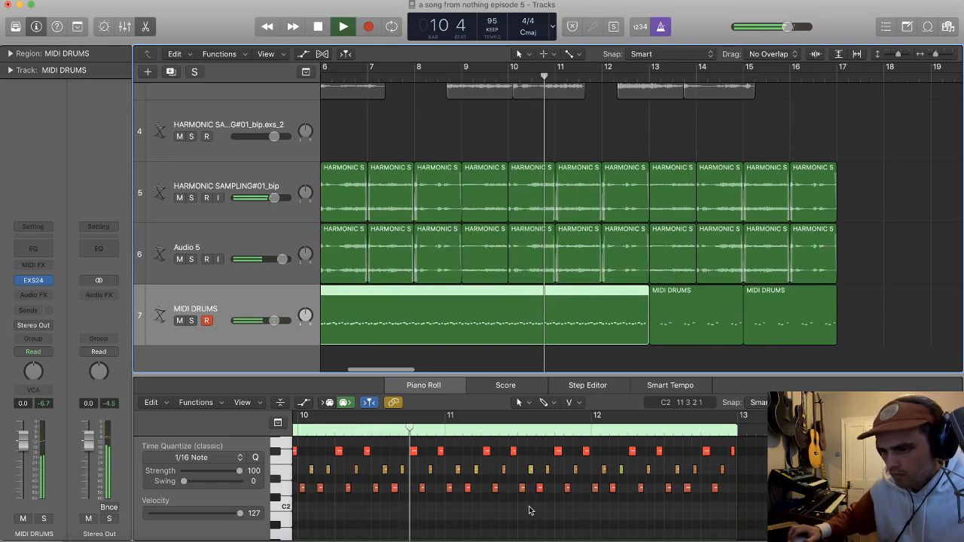
{"action": "scroll", "coordinate": [527, 497], "scroll_direction": "down", "scroll_amount": 5}
{"action": "scroll", "coordinate": [522, 492], "scroll_direction": "down", "scroll_amount": 3}
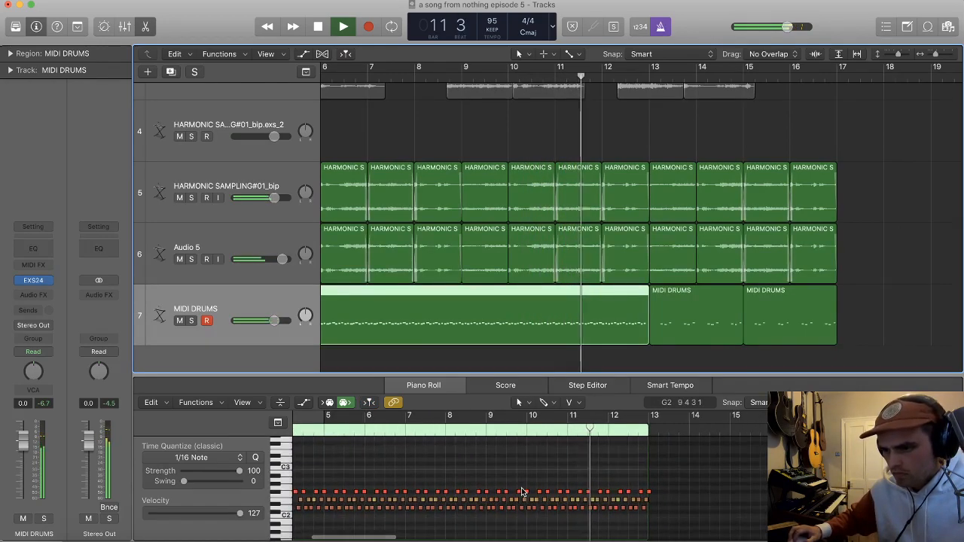
{"action": "scroll", "coordinate": [588, 293], "scroll_direction": "down", "scroll_amount": 3}
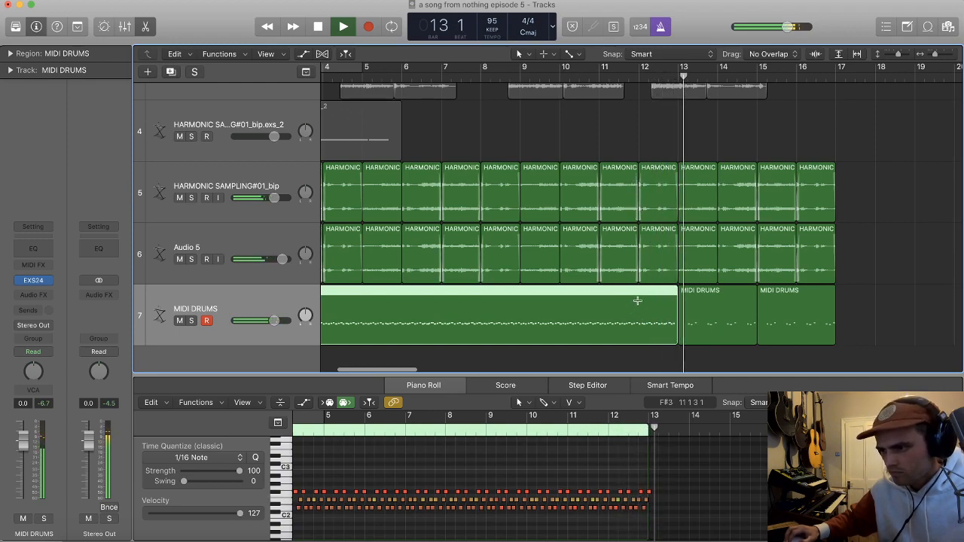
Step: Cycle bar 12 of the new drum recording and examine its notes closely in the Piano Roll
{"action": "double_click", "coordinate": [641, 76]}
{"action": "left_click_drag", "start_coordinate": [646, 73], "coordinate": [677, 72]}
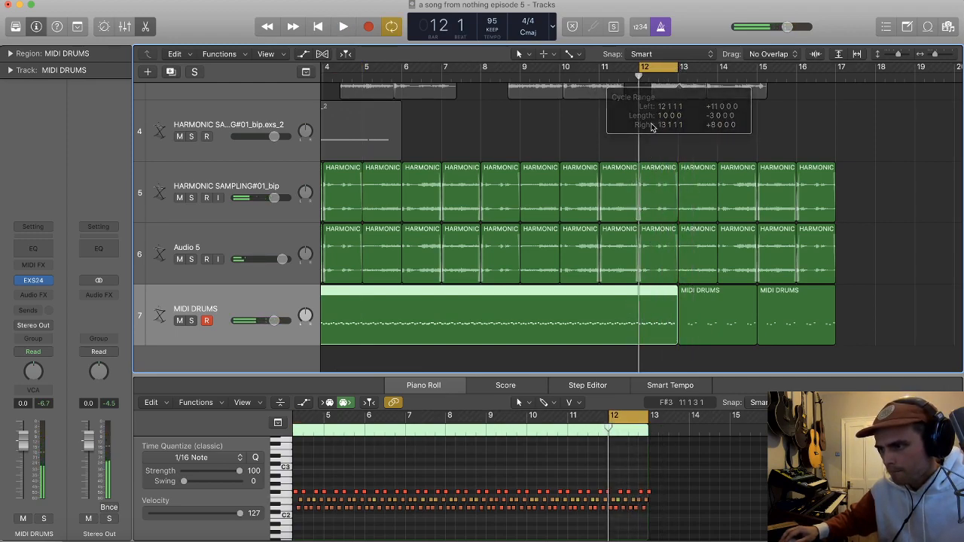
{"action": "key", "text": "space"}
{"action": "scroll", "coordinate": [678, 468], "scroll_direction": "up", "scroll_amount": 10}
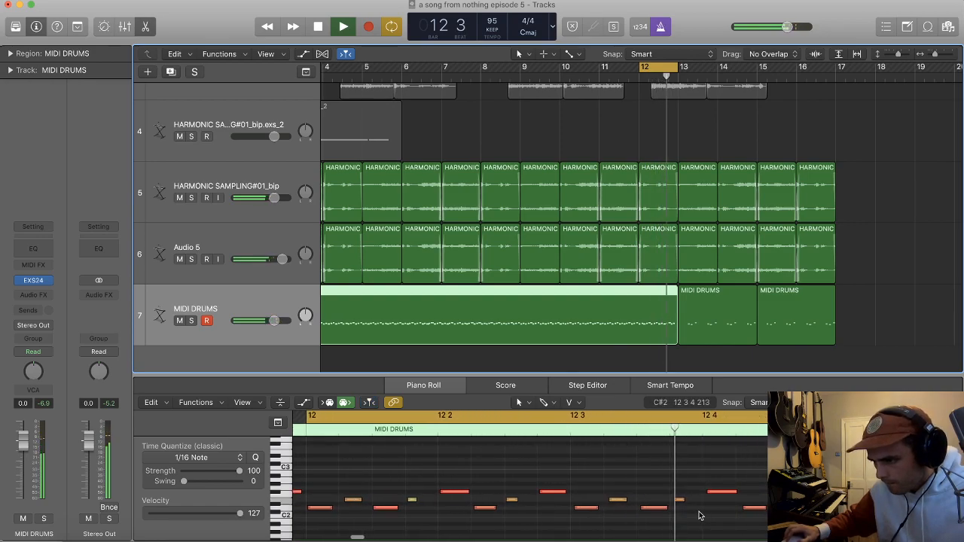
{"action": "left_click", "coordinate": [747, 509]}
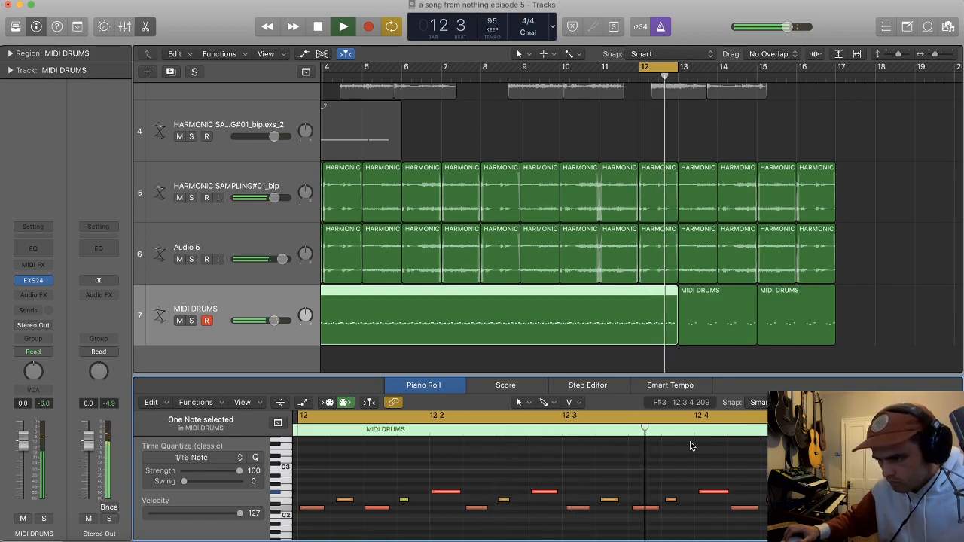
Step: Undo the long MIDI DRUMS recording and split the two-bar drum region at bar 12
{"action": "key", "text": "space"}
{"action": "key", "text": "super+z"}
{"action": "double_click", "coordinate": [637, 310]}
{"action": "left_click", "coordinate": [638, 310]}
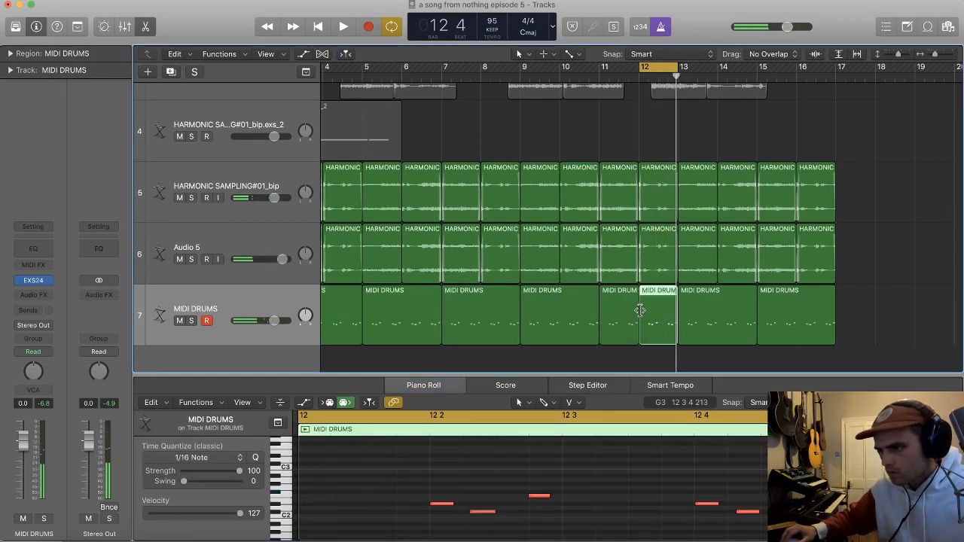
{"action": "left_click", "coordinate": [654, 352]}
{"action": "left_click", "coordinate": [656, 331]}
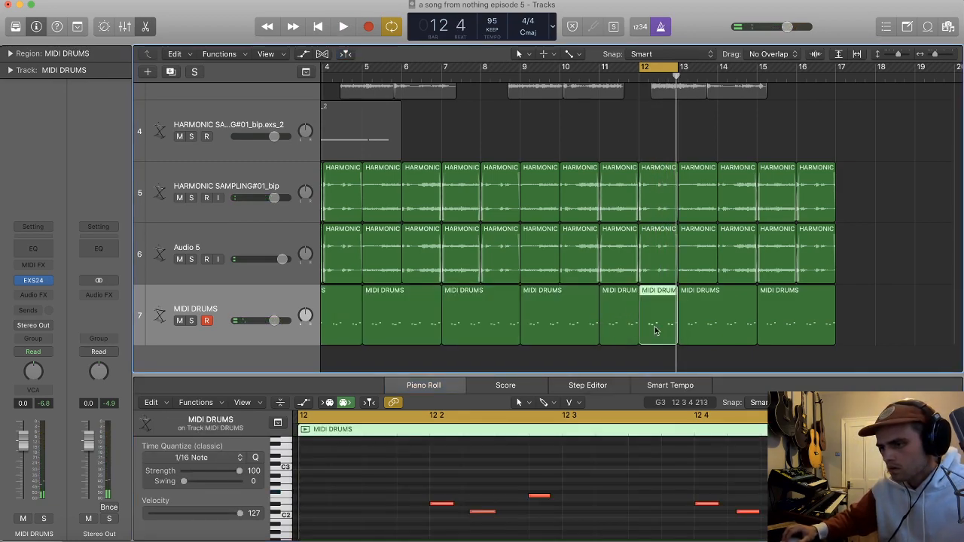
Step: Duplicate the MIDI DRUMS track, turn off cycling and play the arrangement from bar 1
{"action": "key", "text": "super+Left"}
{"action": "key", "text": "super+d"}
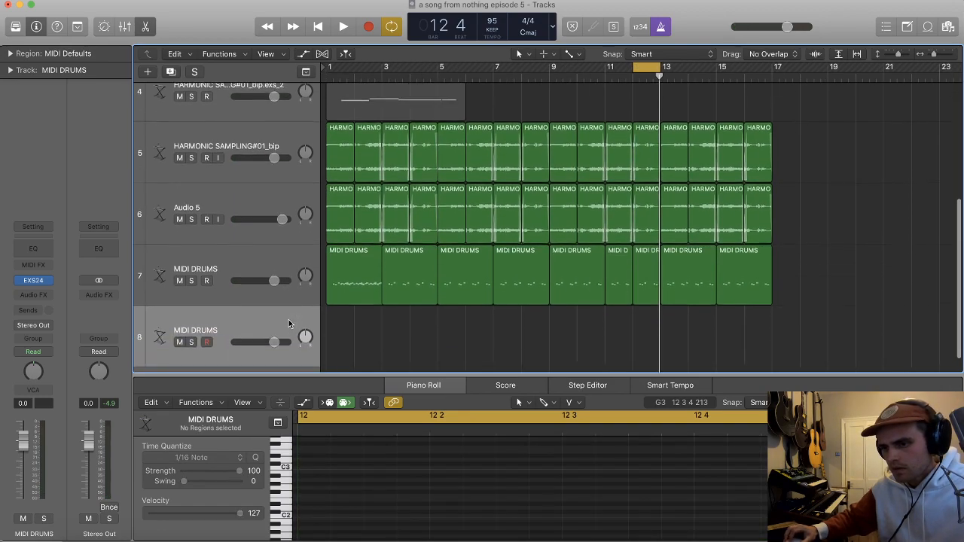
{"action": "key", "text": "c"}
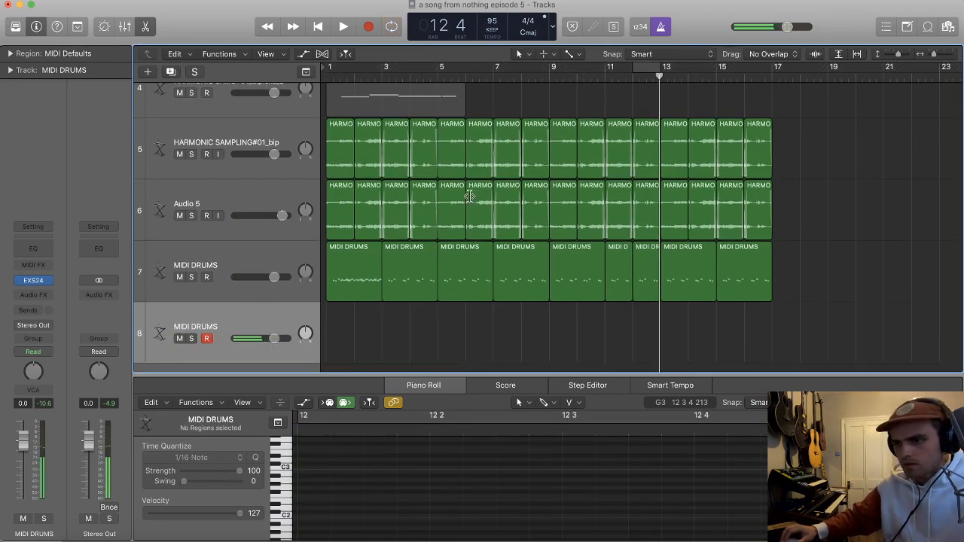
{"action": "key", "text": "Return"}
{"action": "key", "text": "space"}
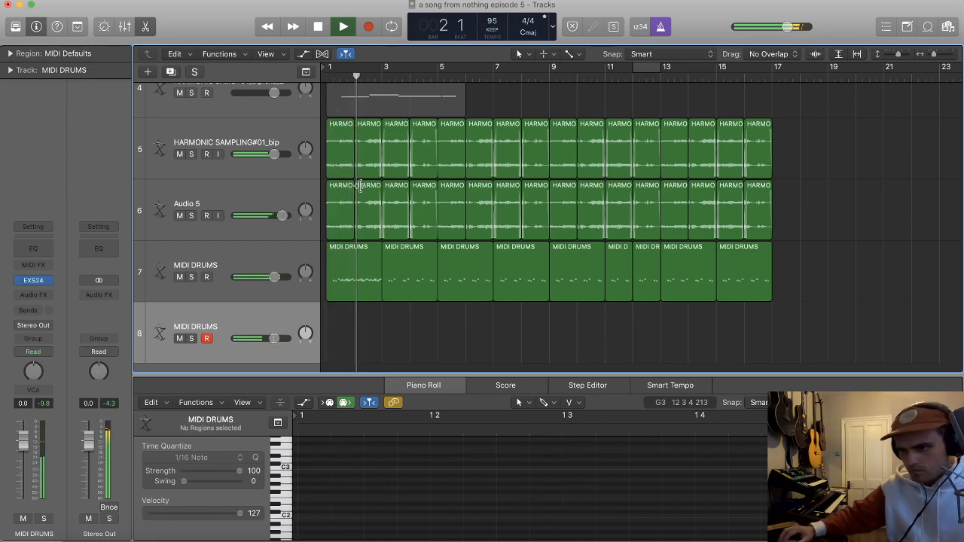
Step: Replace the first region on the original MIDI DRUMS track with a copy of the two-bar region at bar 3
{"action": "left_click", "coordinate": [357, 264]}
{"action": "key", "text": "Delete"}
{"action": "key", "text": "Return"}
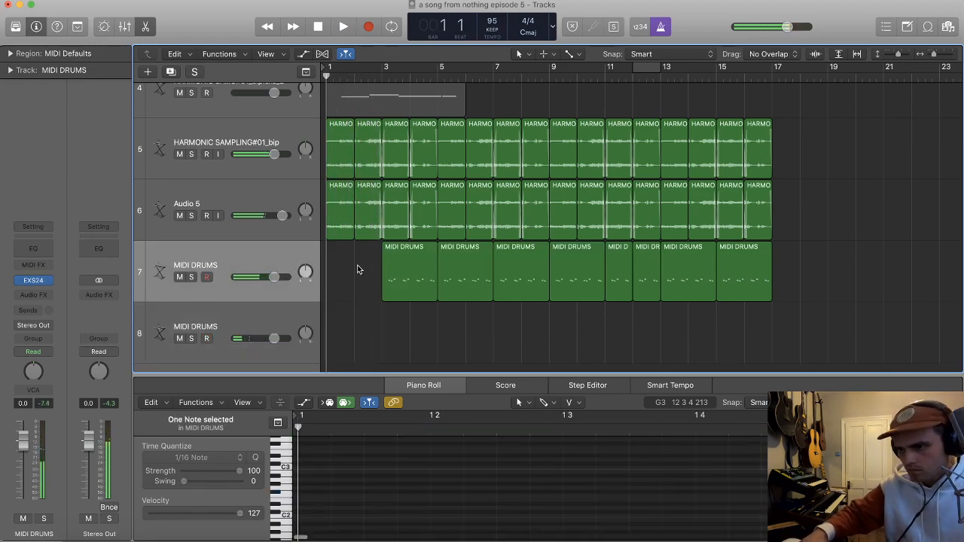
{"action": "left_click_drag", "start_coordinate": [424, 285], "coordinate": [377, 286]}
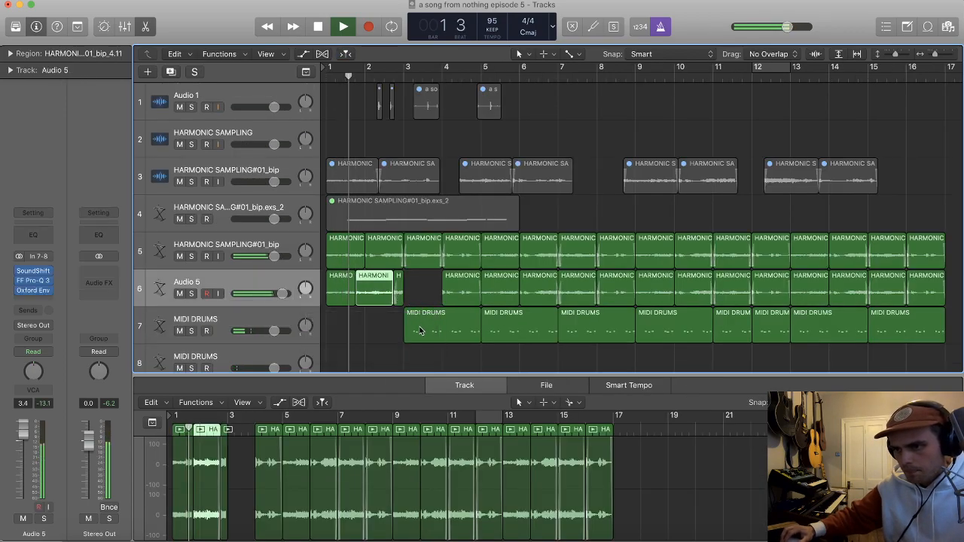
{"action": "left_click_drag", "start_coordinate": [419, 331], "coordinate": [335, 325]}
Step: Try recording a drum take on the duplicated MIDI DRUMS track from about bar 4 to bar 7
{"action": "left_click", "coordinate": [259, 332]}
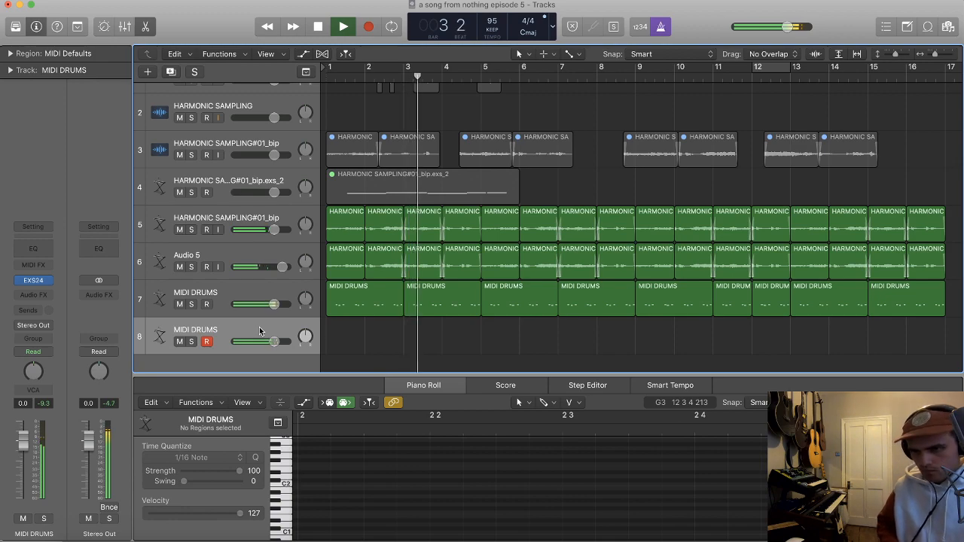
{"action": "key", "text": "r"}
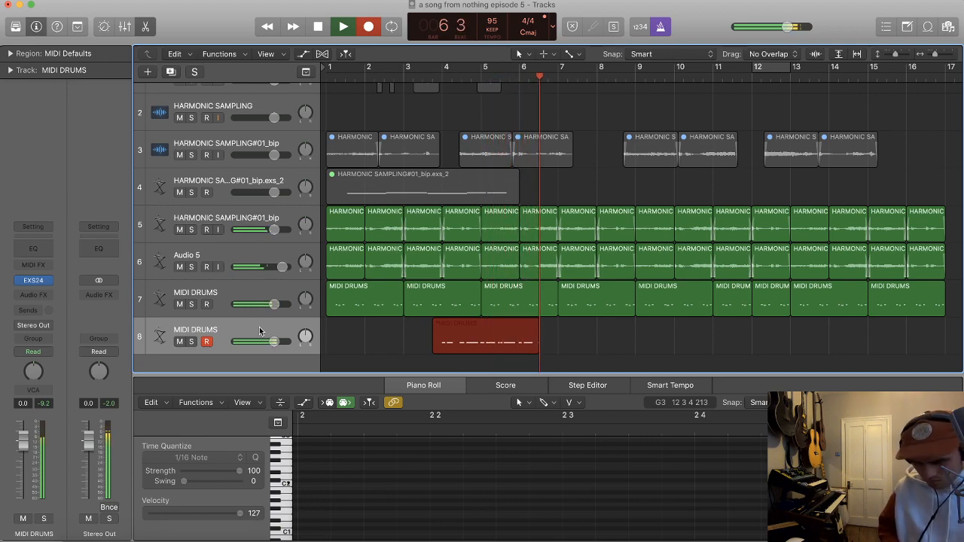
{"action": "key", "text": "space"}
{"action": "left_click", "coordinate": [210, 303]}
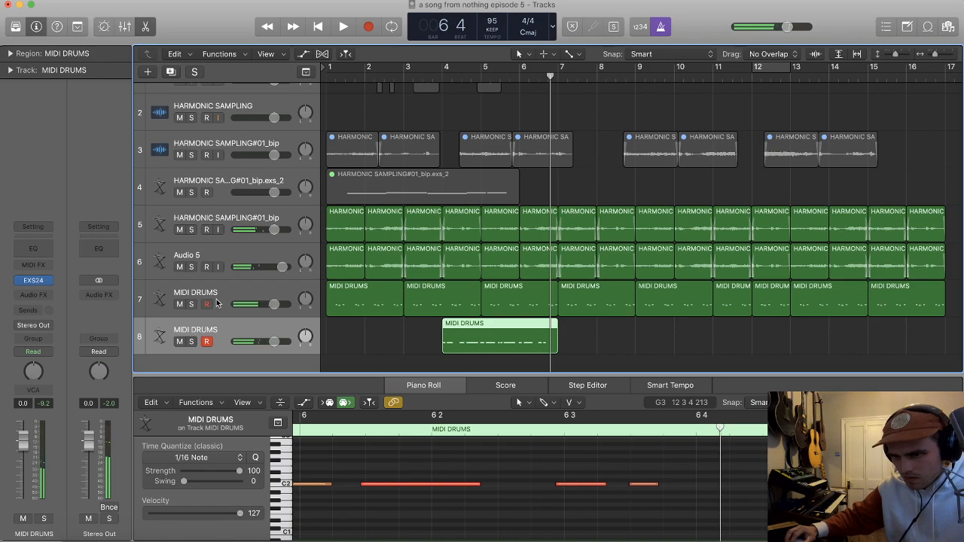
{"action": "left_click", "coordinate": [215, 304]}
{"action": "left_click", "coordinate": [219, 327]}
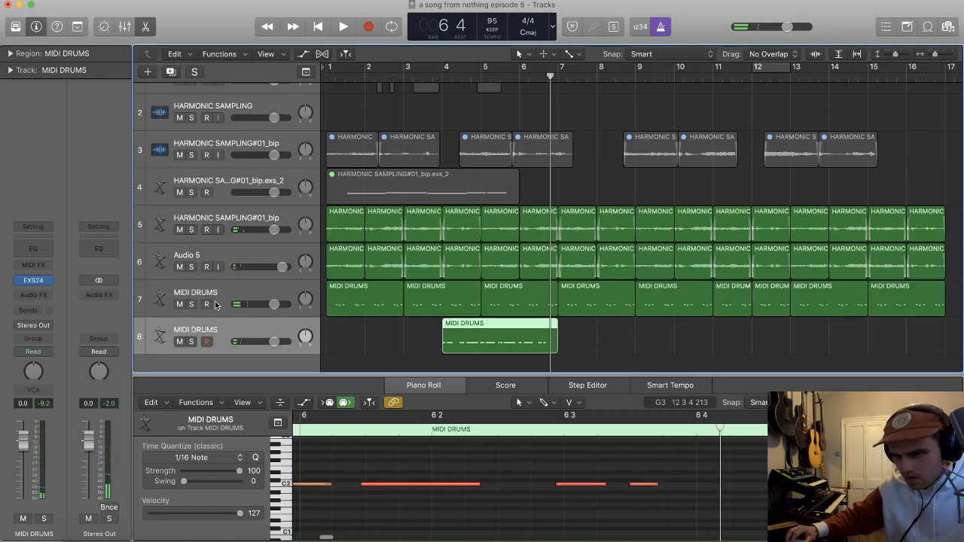
{"action": "key", "text": "super+Left"}
{"action": "key", "text": "Delete"}
{"action": "key", "text": "Return"}
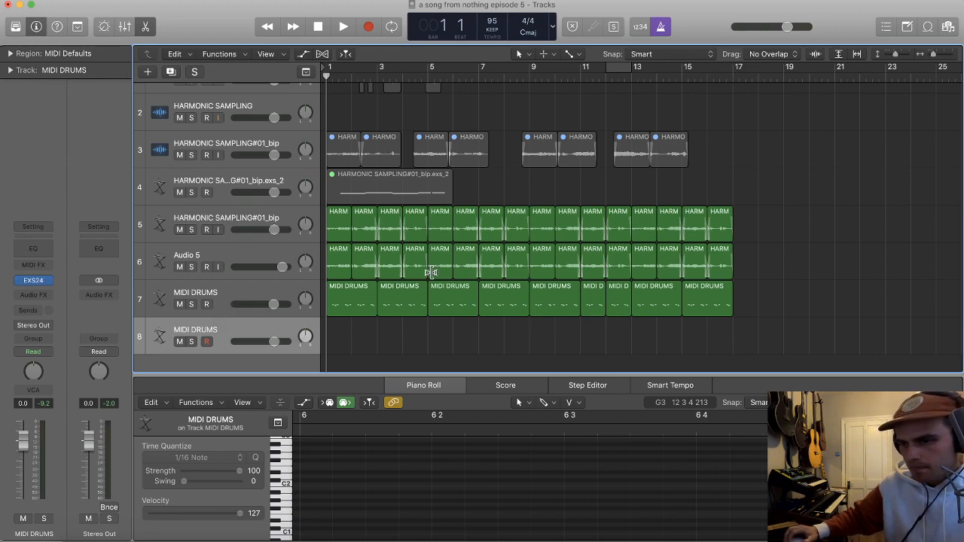
Step: Delete all regions on the original MIDI DRUMS track
{"action": "left_click", "coordinate": [257, 296]}
{"action": "key", "text": "super+Left"}
{"action": "key", "text": "super+Left"}
{"action": "key", "text": "super+Left"}
{"action": "left_click_drag", "start_coordinate": [584, 324], "coordinate": [307, 300]}
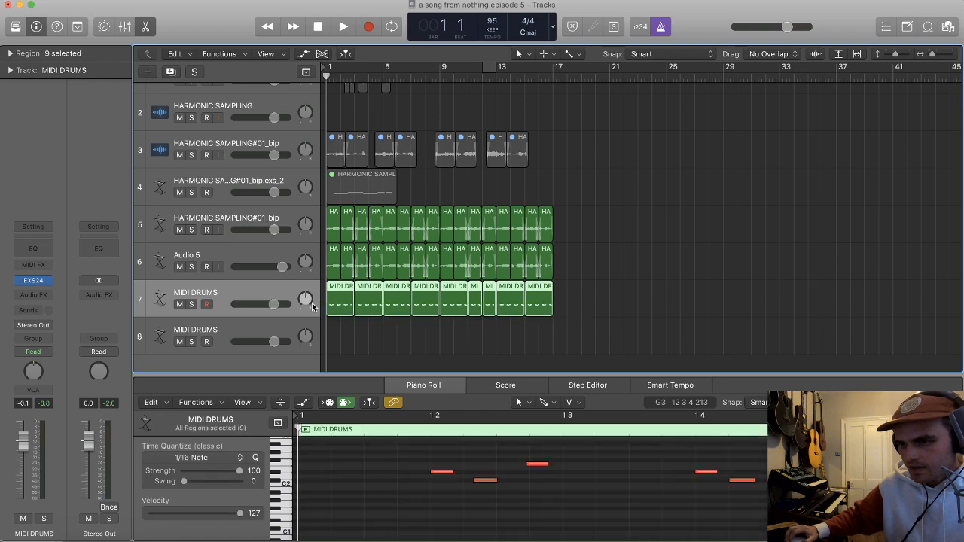
{"action": "key", "text": "Delete"}
Step: Try recording a drum take on the duplicated MIDI DRUMS track while cycling bars 1 to 9
{"action": "left_click", "coordinate": [257, 325]}
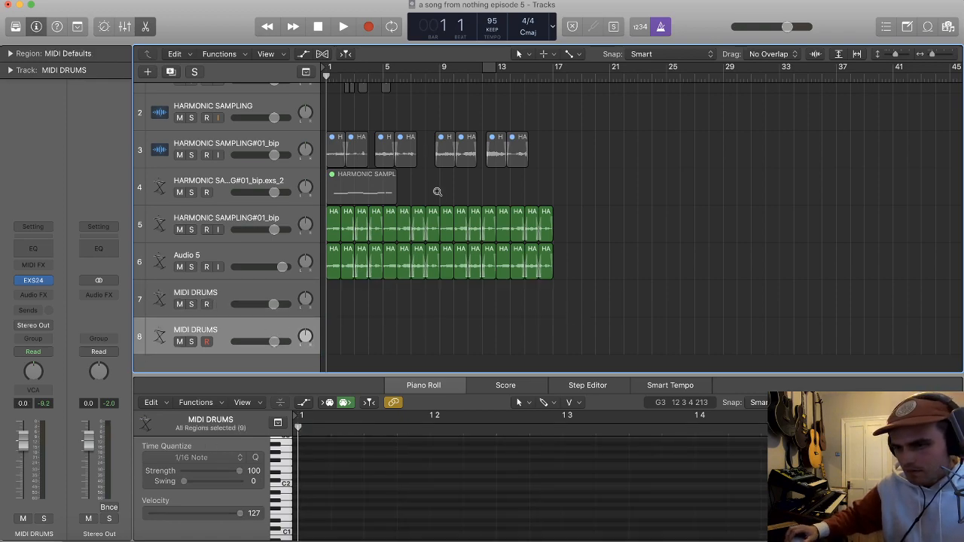
{"action": "key", "text": "super+Right"}
{"action": "key", "text": "super+Right"}
{"action": "left_click_drag", "start_coordinate": [329, 68], "coordinate": [523, 68]}
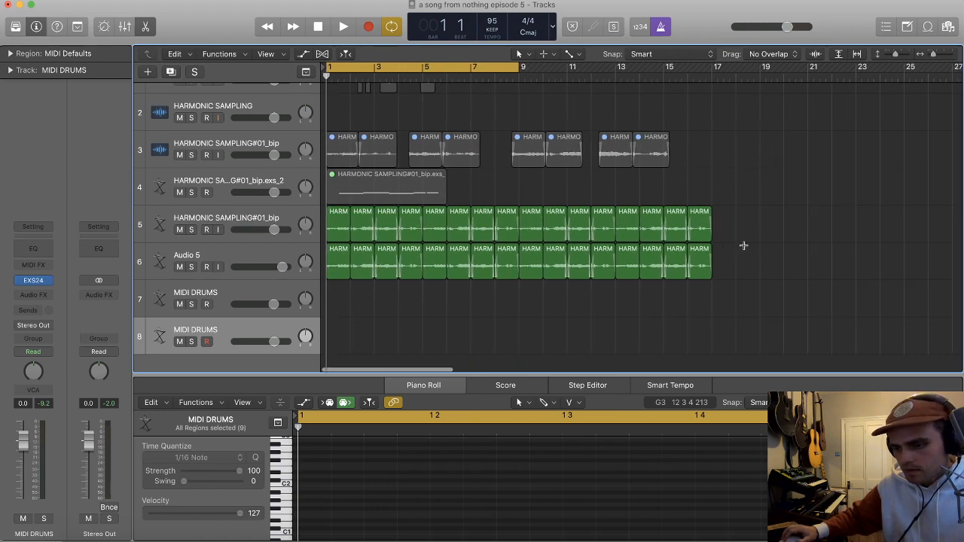
{"action": "key", "text": "r"}
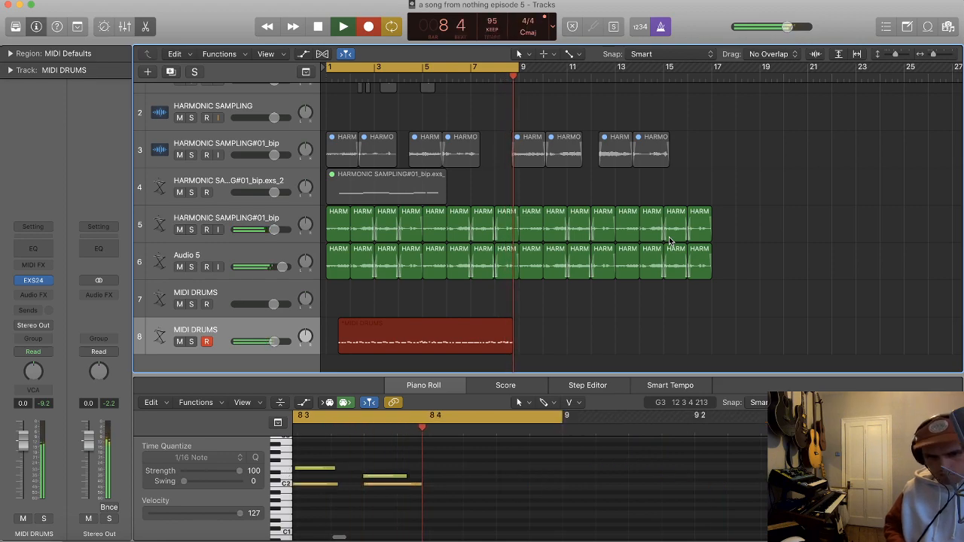
{"action": "key", "text": "space"}
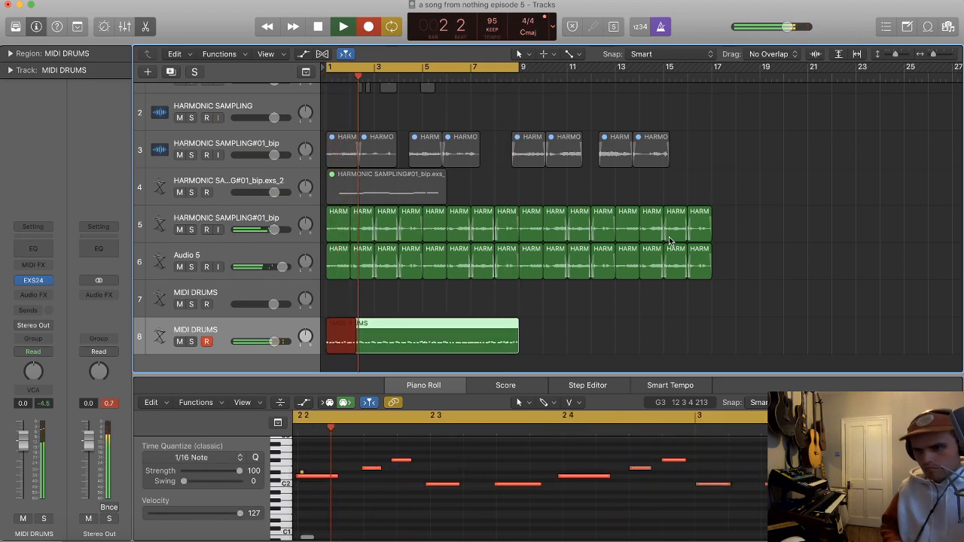
{"action": "key", "text": "space"}
Step: Try another cycled eight-bar drum take with the metronome off, and clear it from the duplicated track
{"action": "key", "text": "r"}
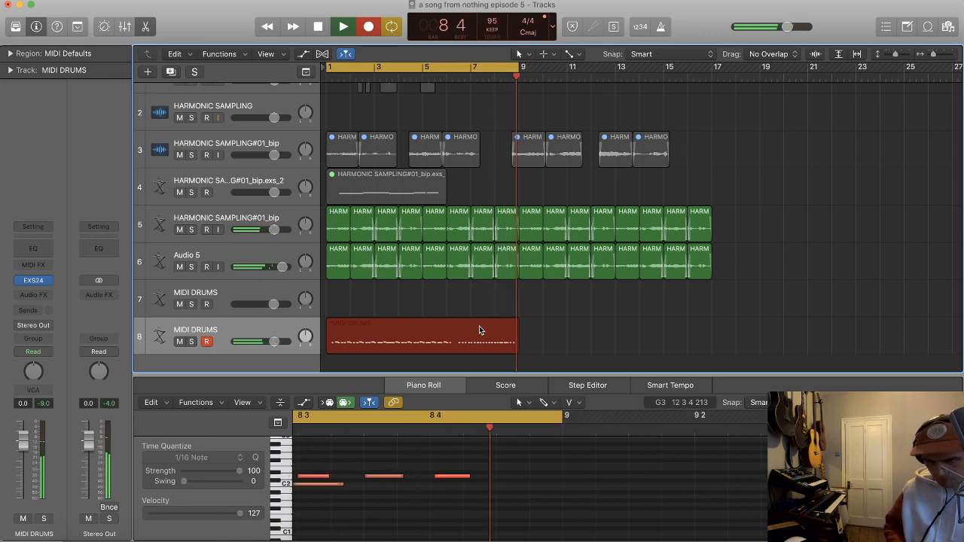
{"action": "key", "text": "space"}
{"action": "left_click_drag", "start_coordinate": [561, 386], "coordinate": [525, 366]}
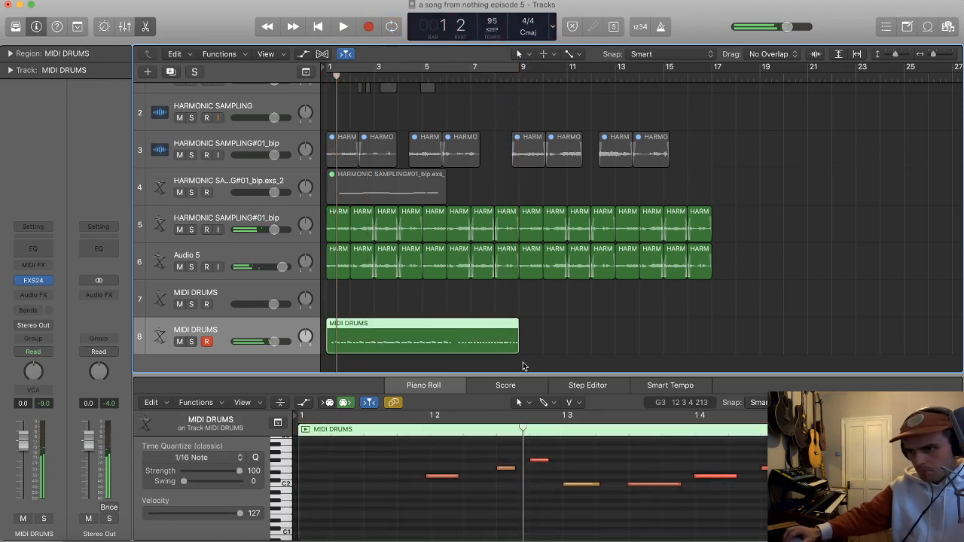
{"action": "left_click", "coordinate": [505, 343]}
{"action": "key", "text": "Delete"}
Step: Try recording a continuous drum take without cycling on the duplicated MIDI DRUMS track from bar 1 to about bar 21
{"action": "key", "text": "r"}
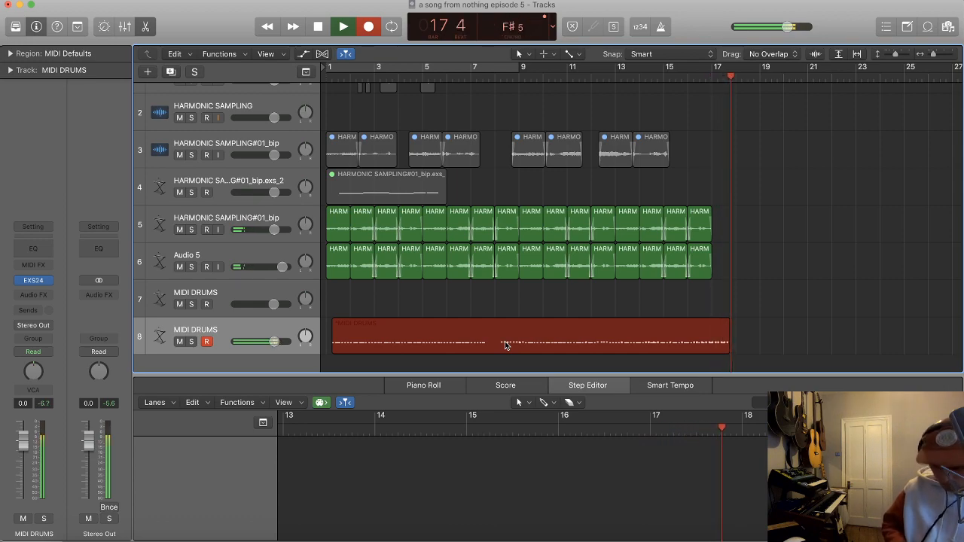
{"action": "key", "text": "space"}
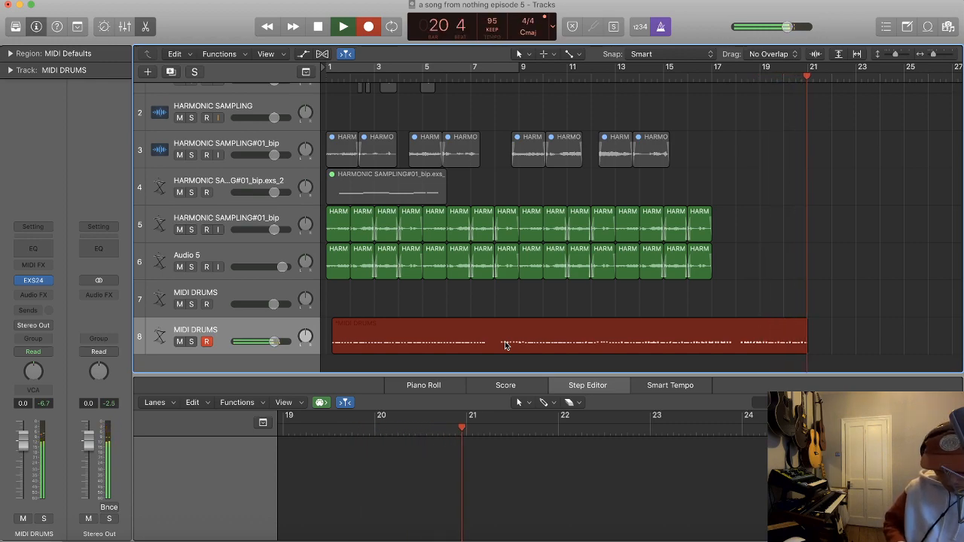
{"action": "key", "text": "space"}
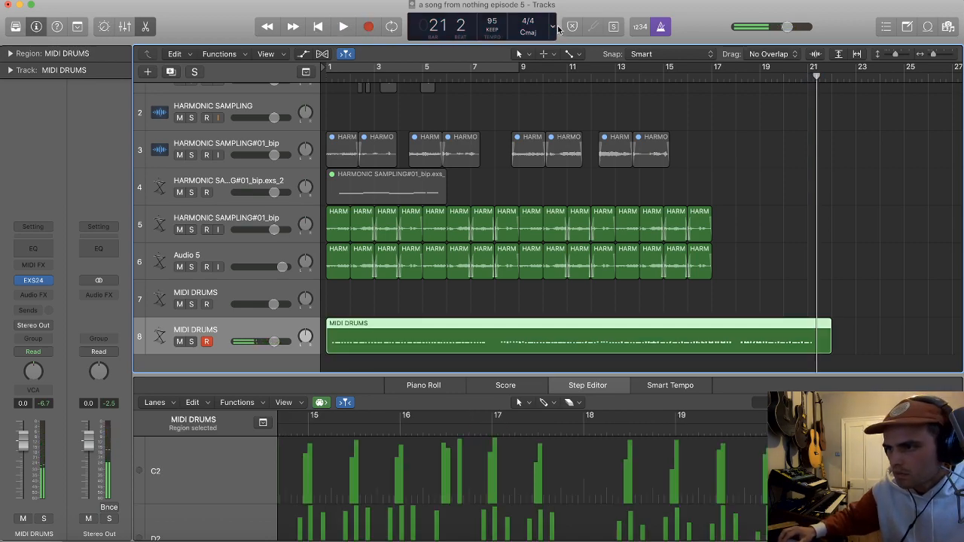
Step: Review the project's metronome settings
{"action": "right_click", "coordinate": [661, 27]}
{"action": "left_click", "coordinate": [687, 83]}
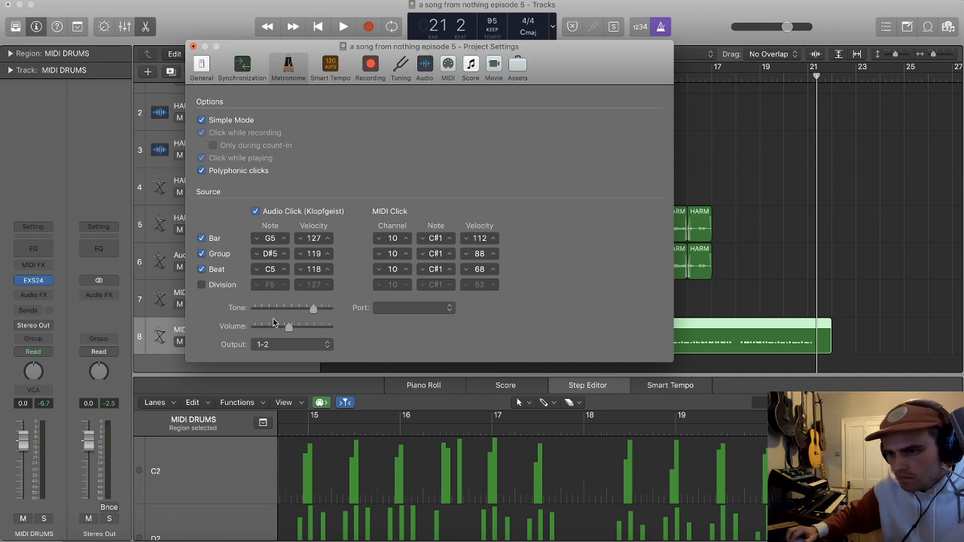
{"action": "left_click", "coordinate": [192, 47]}
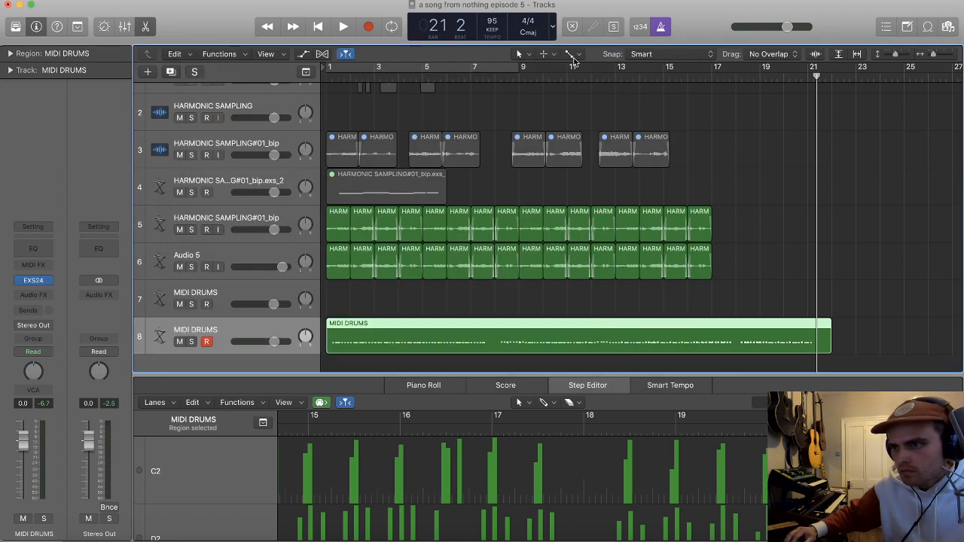
Step: Change the transport display to the detailed layout showing time position, locators, MIDI input and output, and CPU load
{"action": "left_click", "coordinate": [554, 36]}
{"action": "left_click", "coordinate": [568, 103]}
{"action": "left_click", "coordinate": [578, 34]}
{"action": "left_click", "coordinate": [579, 14]}
Step: Delete the continuous drum take from the duplicated MIDI DRUMS track
{"action": "key", "text": "space"}
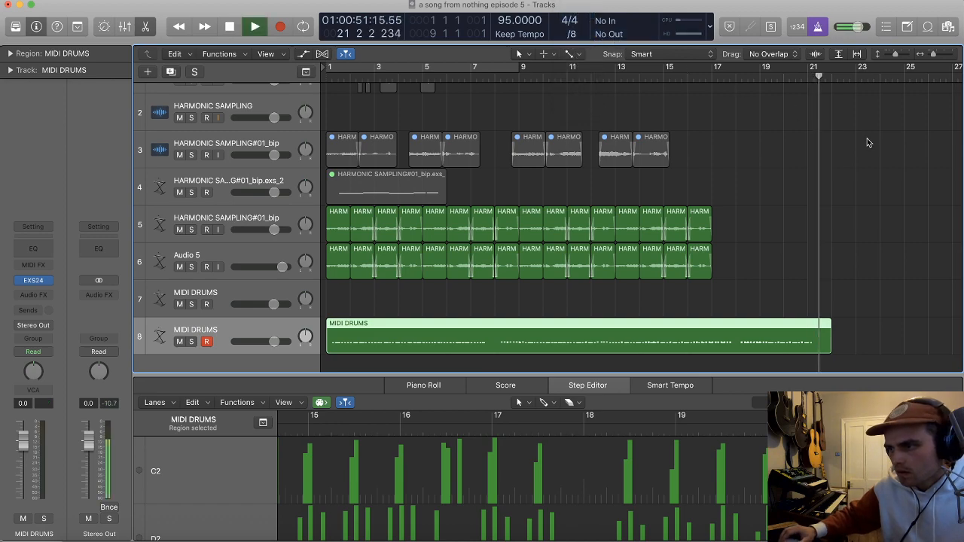
{"action": "scroll", "coordinate": [822, 258], "scroll_direction": "down", "scroll_amount": 2}
{"action": "left_click", "coordinate": [783, 324]}
{"action": "left_click", "coordinate": [722, 327]}
{"action": "key", "text": "Delete"}
Step: Play the loop from bar 1 and record drums on the duplicated MIDI DRUMS track from about bar 3 to bar 13
{"action": "key", "text": "Return"}
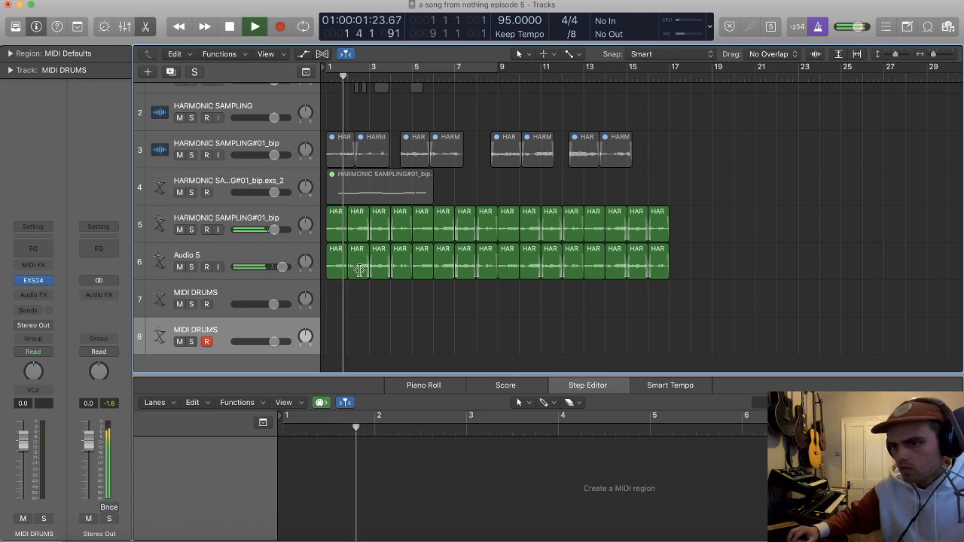
{"action": "scroll", "coordinate": [397, 286], "scroll_direction": "left", "scroll_amount": 1}
{"action": "scroll", "coordinate": [452, 264], "scroll_direction": "right", "scroll_amount": 1}
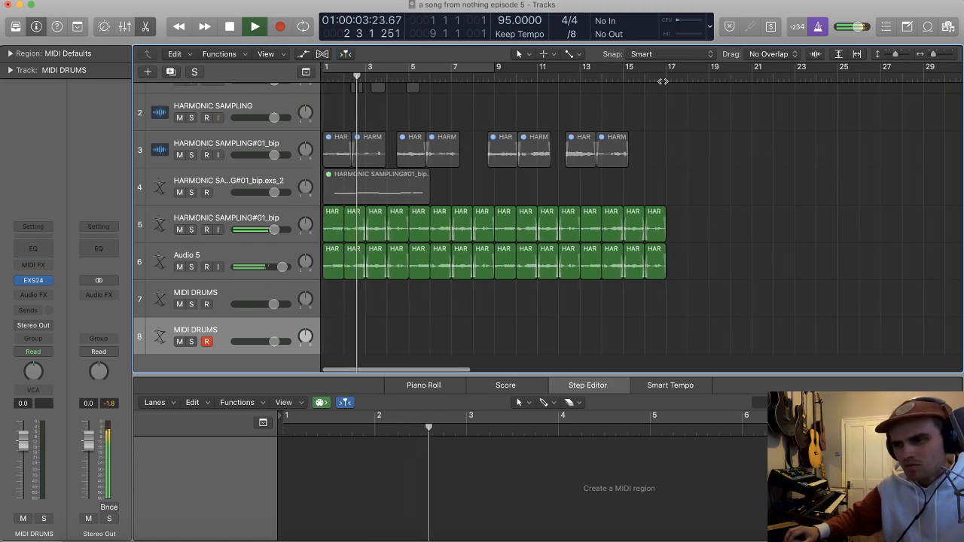
{"action": "key", "text": "r"}
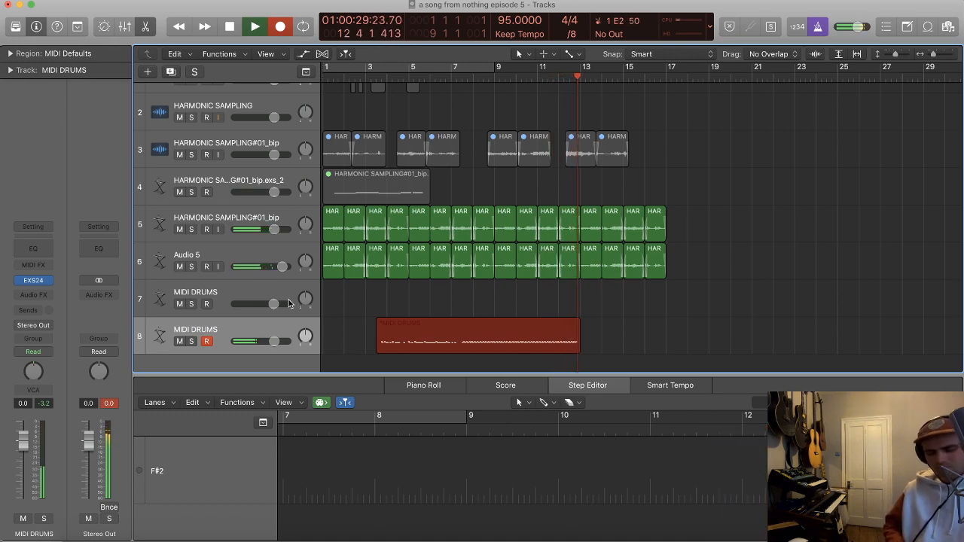
{"action": "key", "text": "space"}
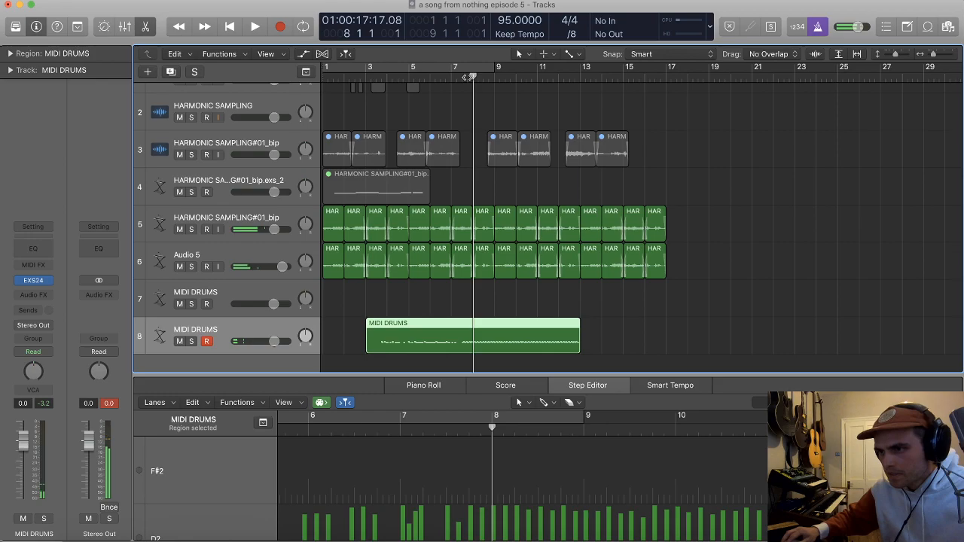
Step: Play the new drum take from bar 8 and split its region at bars 9 and 10
{"action": "key", "text": "space"}
{"action": "key", "text": "super+Right"}
{"action": "key", "text": "super+Right"}
{"action": "key", "text": "super+Right"}
{"action": "key", "text": "super+Right"}
{"action": "key", "text": "super+Right"}
{"action": "key", "text": "super+Right"}
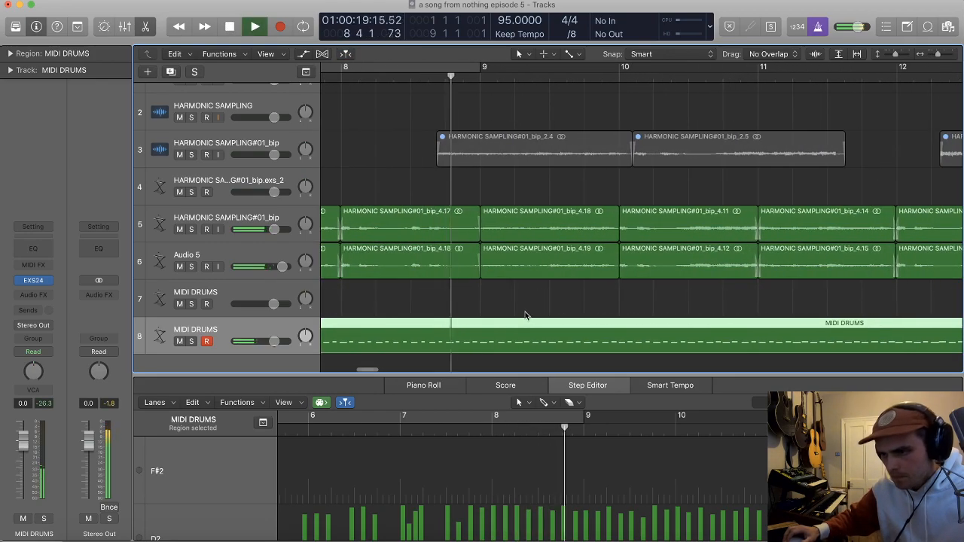
{"action": "double_click", "coordinate": [478, 338], "text": "super"}
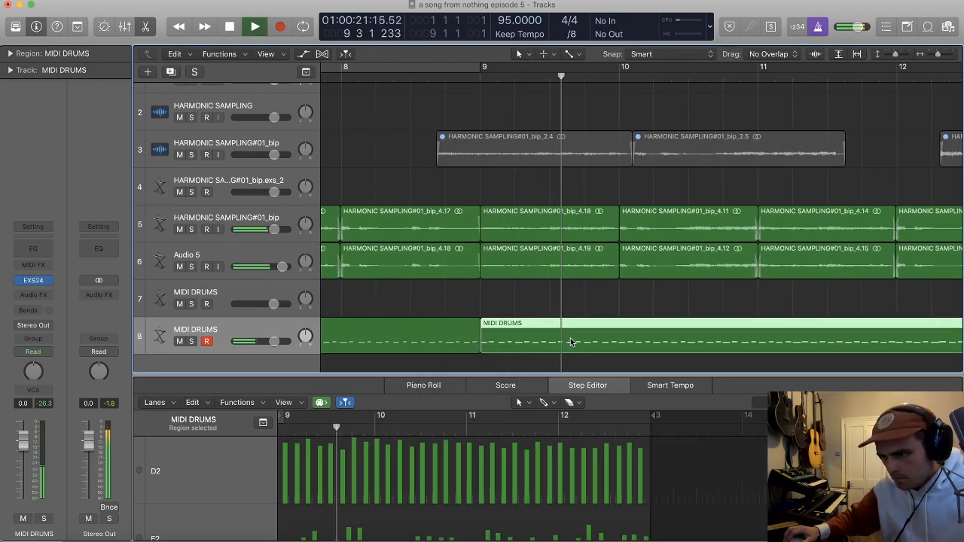
{"action": "double_click", "coordinate": [618, 342], "text": "super"}
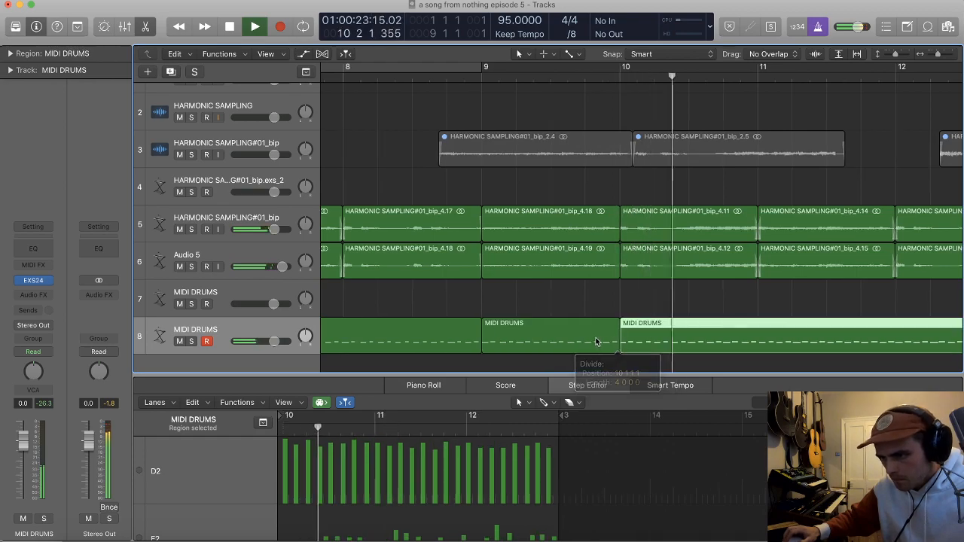
Step: Delete the drum recording before bar 9 and move the one-bar region to bar 1
{"action": "key", "text": "super+Left"}
{"action": "key", "text": "super+Left"}
{"action": "key", "text": "super+Left"}
{"action": "left_click", "coordinate": [465, 342]}
{"action": "key", "text": "BackSpace"}
{"action": "scroll", "coordinate": [589, 336], "scroll_direction": "left", "scroll_amount": 2}
{"action": "left_click_drag", "start_coordinate": [688, 336], "coordinate": [364, 344]}
Step: Repeat the one-bar drum region across bars 1 to 4, delete the leftover recording and select the four regions
{"action": "scroll", "coordinate": [373, 343], "scroll_direction": "down", "scroll_amount": 3}
{"action": "scroll", "coordinate": [405, 338], "scroll_direction": "left", "scroll_amount": 2}
{"action": "mouse_move", "coordinate": [433, 339]}
{"action": "left_mouse_down"}
{"action": "mouse_move", "coordinate": [335, 341]}
{"action": "mouse_move", "coordinate": [428, 344]}
{"action": "left_mouse_up"}
{"action": "left_click", "coordinate": [354, 344], "text": "shift"}
{"action": "left_click", "coordinate": [738, 341]}
{"action": "key", "text": "Delete"}
{"action": "left_click_drag", "start_coordinate": [533, 347], "coordinate": [369, 335]}
{"action": "left_click", "coordinate": [353, 341], "text": "shift"}
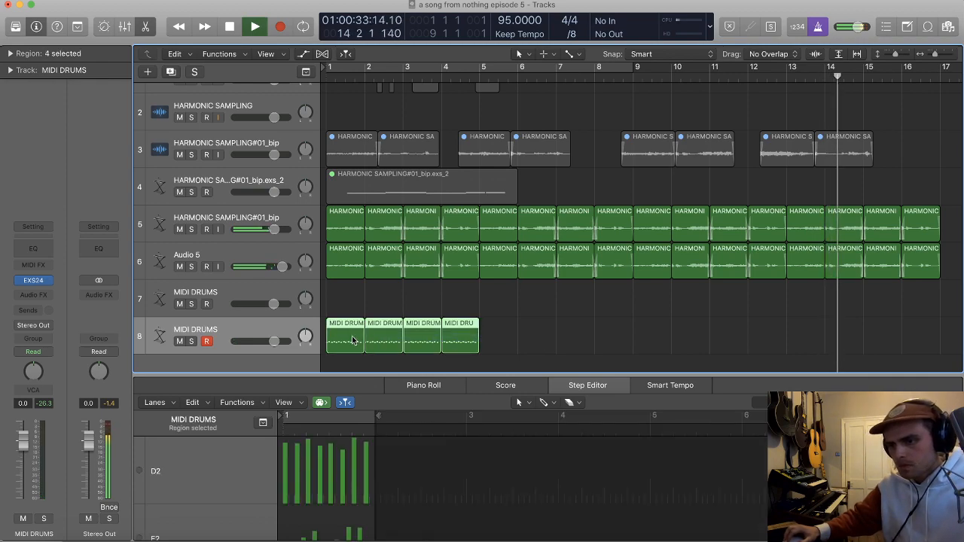
Step: Join the four one-bar drum regions and record another drum part on the upper MIDI DRUMS track from bar 6 to about bar 13
{"action": "key", "text": "super+j"}
{"action": "key", "text": "Return"}
{"action": "left_click", "coordinate": [214, 306]}
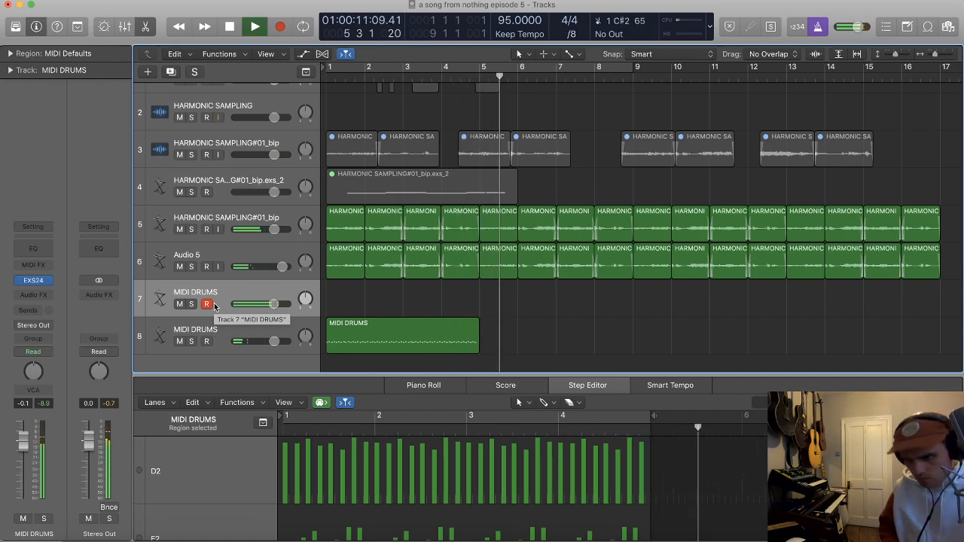
{"action": "key", "text": "4"}
{"action": "key", "text": "r"}
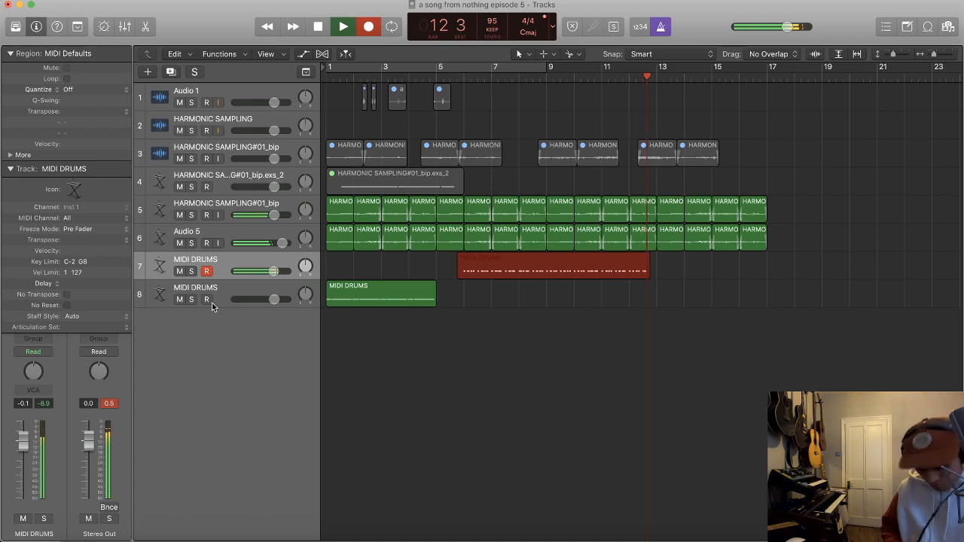
{"action": "key", "text": "space"}
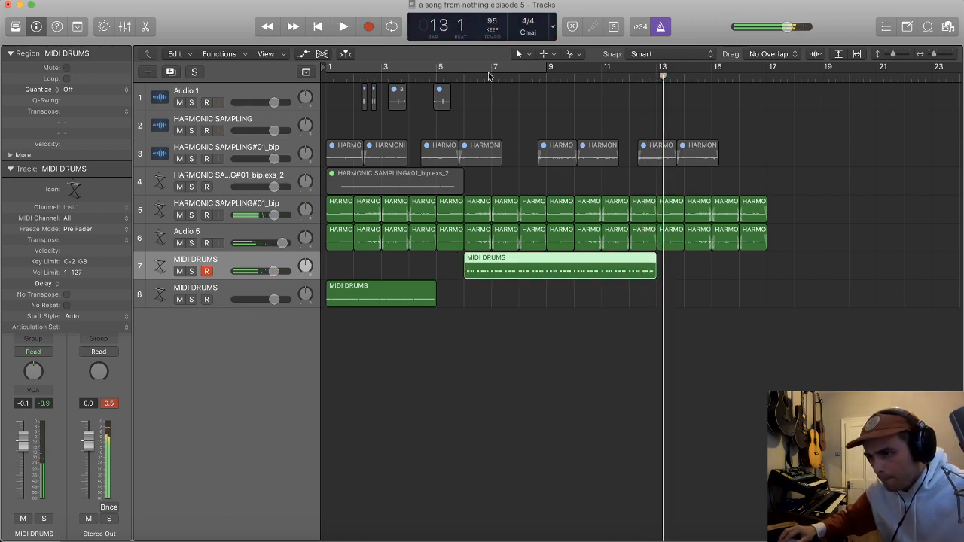
Step: Play the new drum take from bar 6, split its region at bar 7 and delete the bar before the split
{"action": "left_click", "coordinate": [467, 79]}
{"action": "key", "text": "space"}
{"action": "scroll", "coordinate": [526, 129], "scroll_direction": "right", "scroll_amount": 5}
{"action": "scroll", "coordinate": [571, 328], "scroll_direction": "up", "scroll_amount": 3}
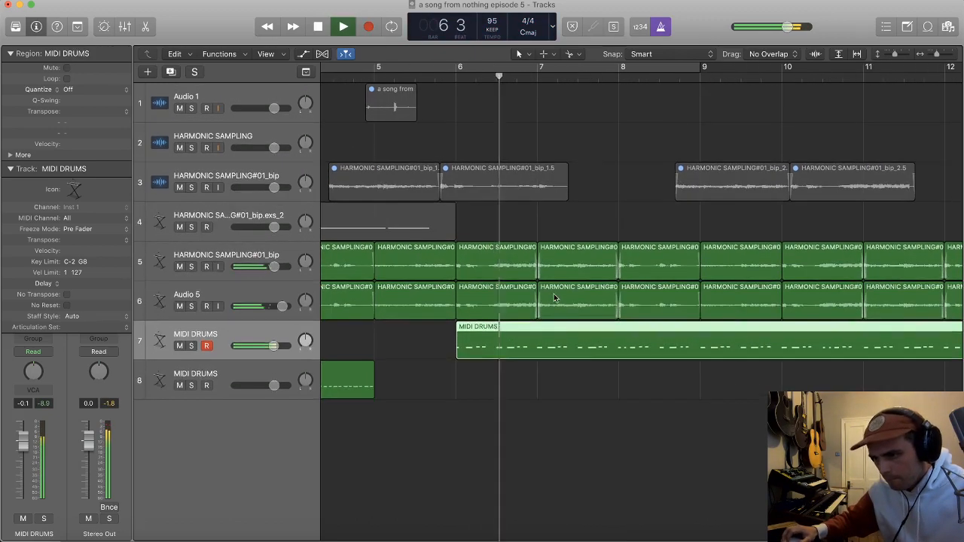
{"action": "scroll", "coordinate": [553, 298], "scroll_direction": "up", "scroll_amount": 3}
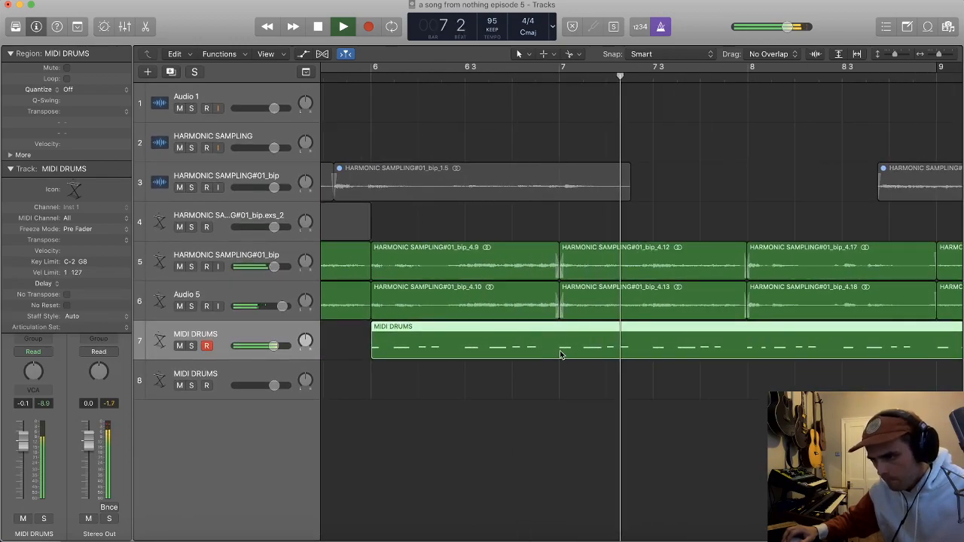
{"action": "double_click", "coordinate": [558, 351]}
{"action": "left_click", "coordinate": [525, 351]}
{"action": "key", "text": "Delete"}
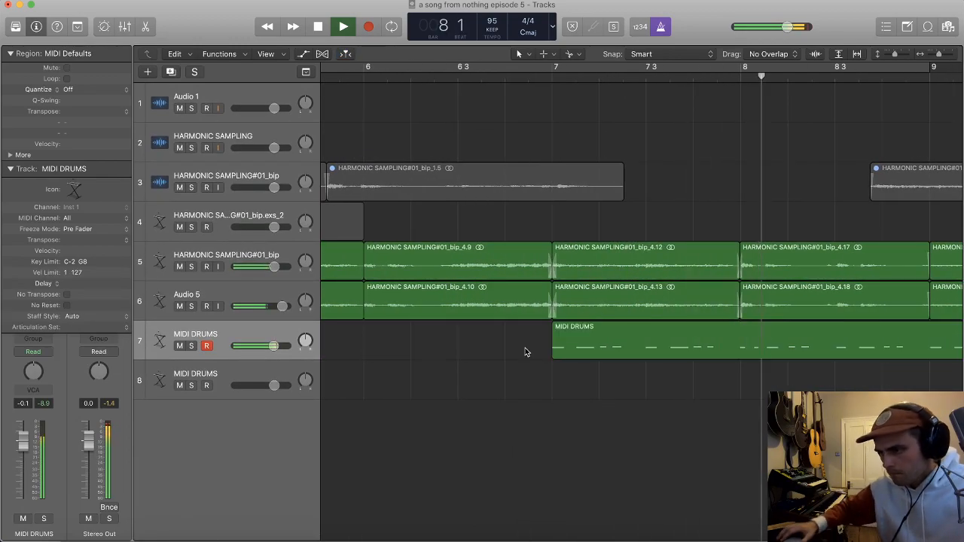
Step: Split the new drum region at bar 9, open the second part in the Piano Roll and cycle bars 9 to 11
{"action": "left_click", "coordinate": [755, 348]}
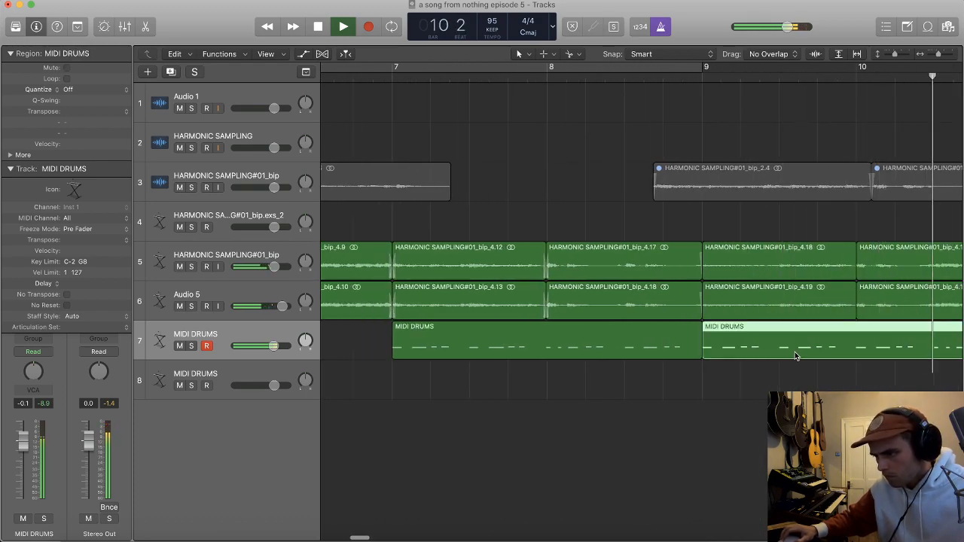
{"action": "double_click", "coordinate": [784, 352]}
{"action": "left_click_drag", "start_coordinate": [652, 76], "coordinate": [836, 76]}
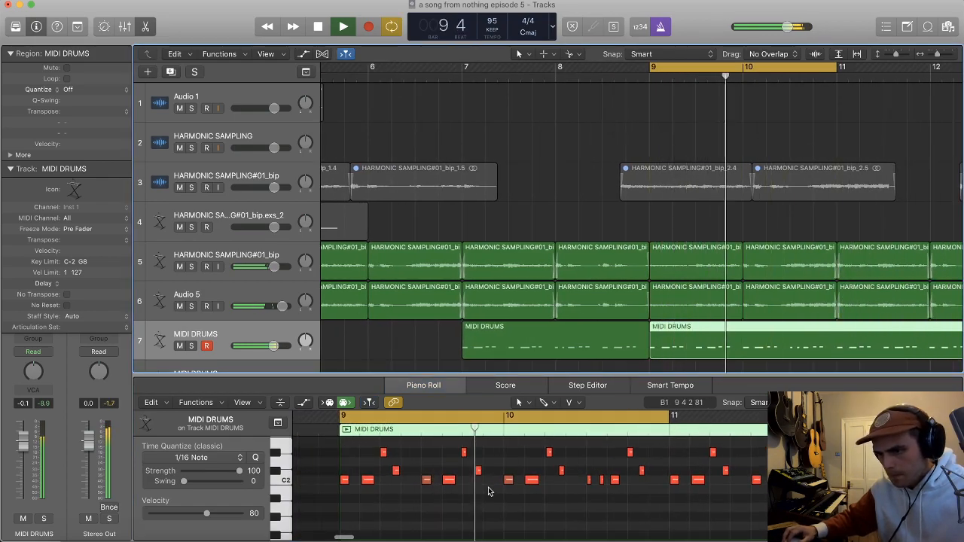
Step: Select all C#2 notes in the drum region from bar 9 and lower their velocity to 69
{"action": "key", "text": "space"}
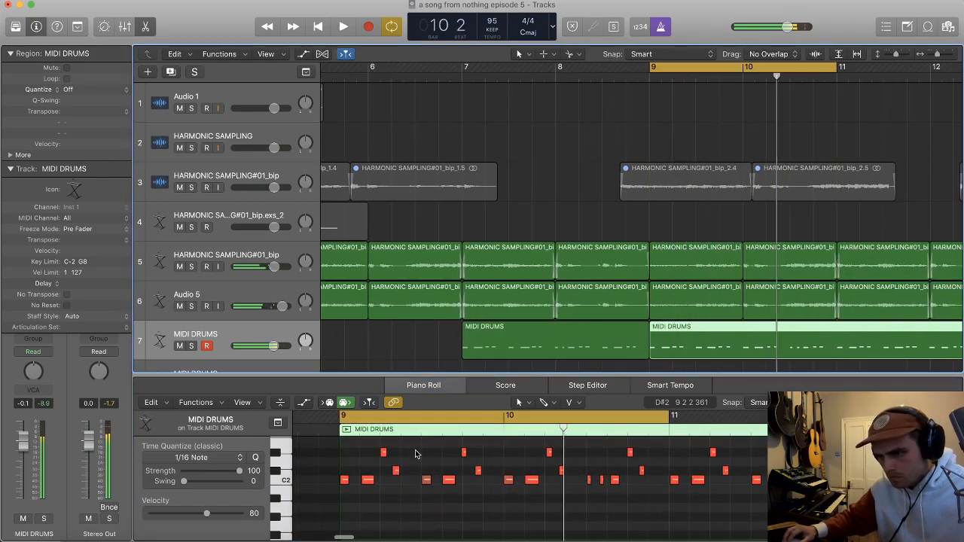
{"action": "left_click", "coordinate": [461, 453]}
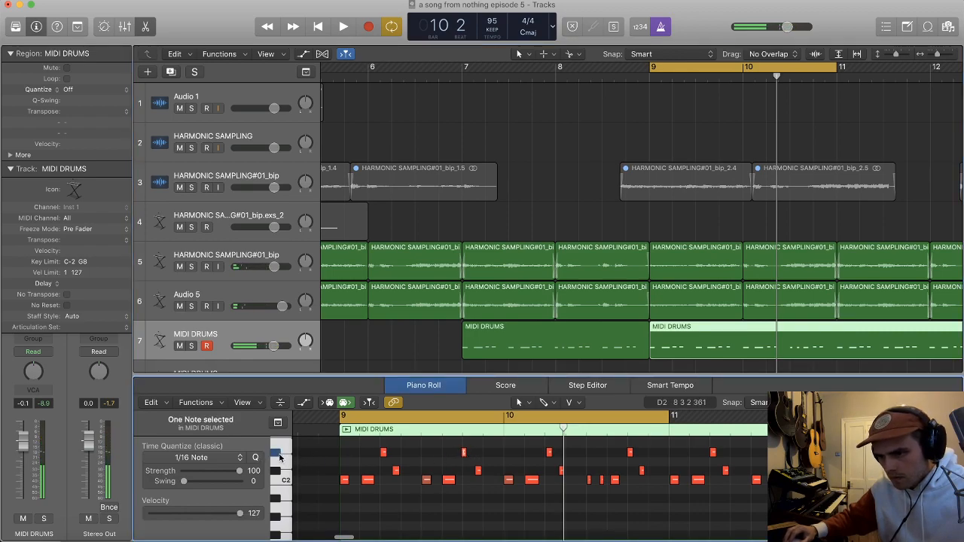
{"action": "key", "text": "space"}
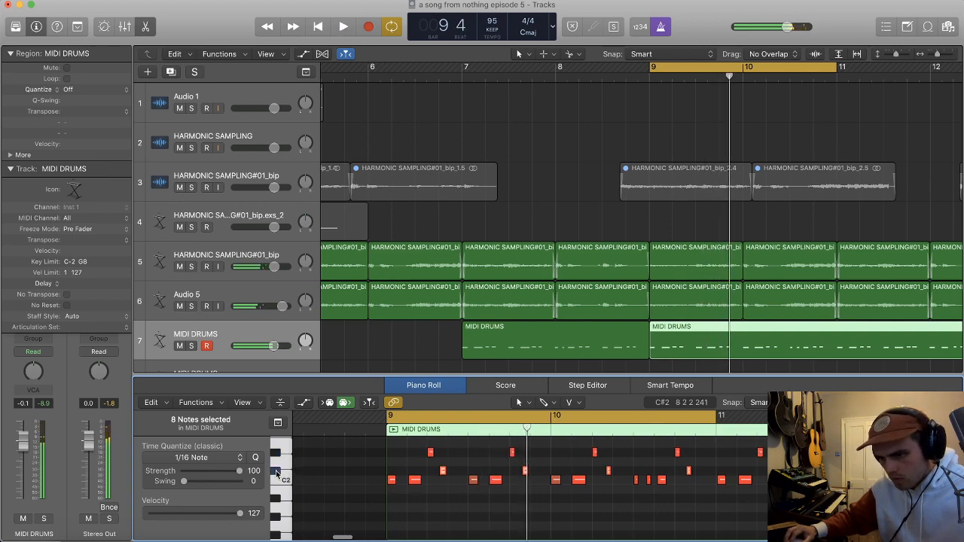
{"action": "key", "text": "t"}
{"action": "key", "text": "v"}
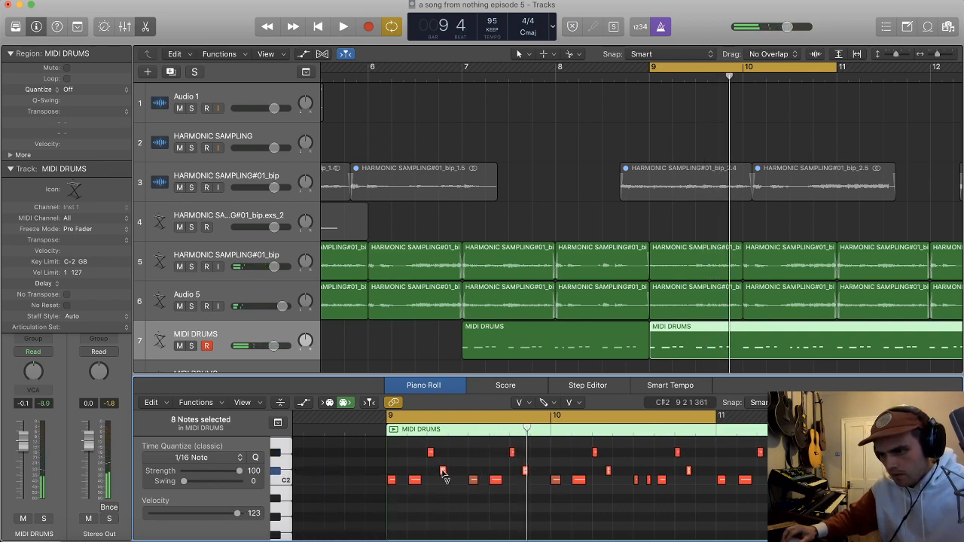
{"action": "left_click_drag", "start_coordinate": [443, 472], "coordinate": [444, 508]}
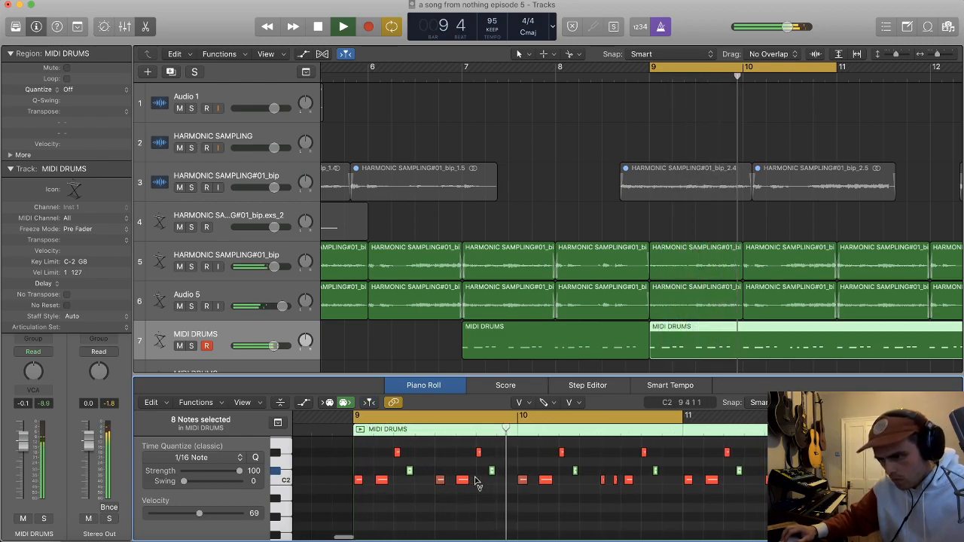
Step: Lower the velocity of the second short C2 note after beat 3 of bar 10
{"action": "scroll", "coordinate": [576, 483], "scroll_direction": "up", "scroll_amount": 5}
{"action": "scroll", "coordinate": [577, 483], "scroll_direction": "right", "scroll_amount": 1}
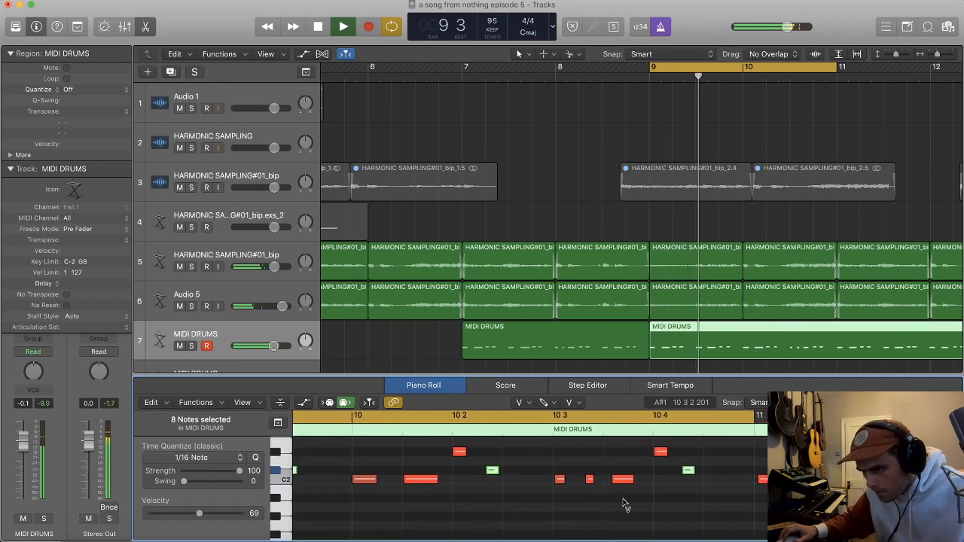
{"action": "key", "text": "space"}
{"action": "key", "text": "t"}
{"action": "key", "text": "t"}
{"action": "left_click_drag", "start_coordinate": [592, 482], "coordinate": [591, 503]}
{"action": "key", "text": "t"}
{"action": "key", "text": "v"}
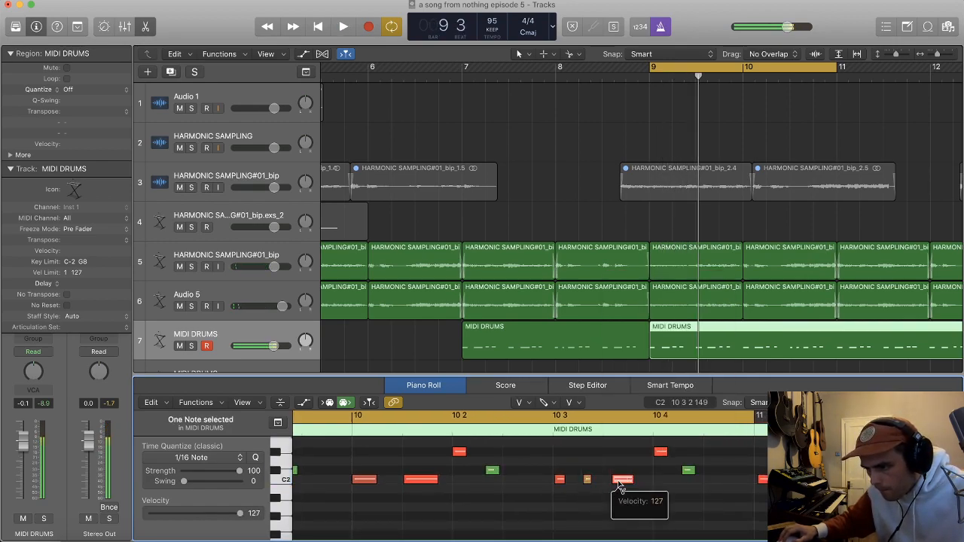
Step: Move the longer C2 note after beat 3 of bar 10 earlier to about 10 3 2 6 and play the cycle
{"action": "key", "text": "t"}
{"action": "key", "text": "t"}
{"action": "left_click_drag", "start_coordinate": [619, 480], "coordinate": [617, 480]}
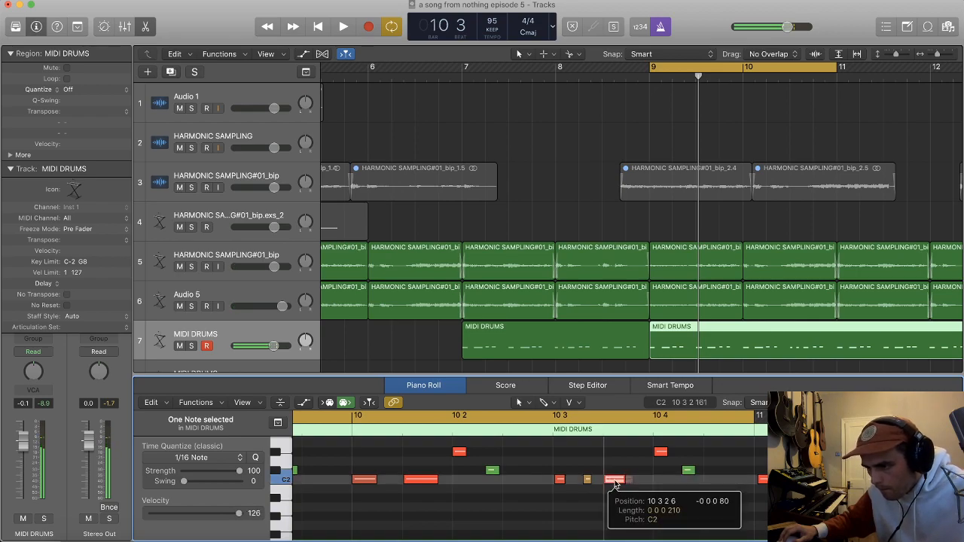
{"action": "key", "text": "space"}
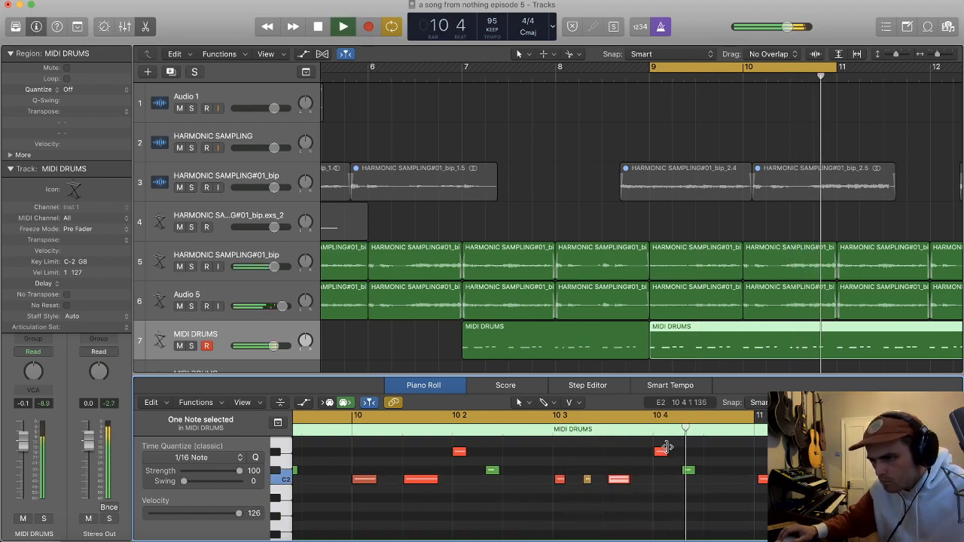
Step: Split the edited drum region at bar 11 and delete the recordings before bar 9 and after bar 11
{"action": "right_click", "coordinate": [837, 351]}
{"action": "key", "text": "super+Left"}
{"action": "left_click", "coordinate": [675, 345]}
{"action": "key", "text": "Delete"}
{"action": "left_click", "coordinate": [825, 341]}
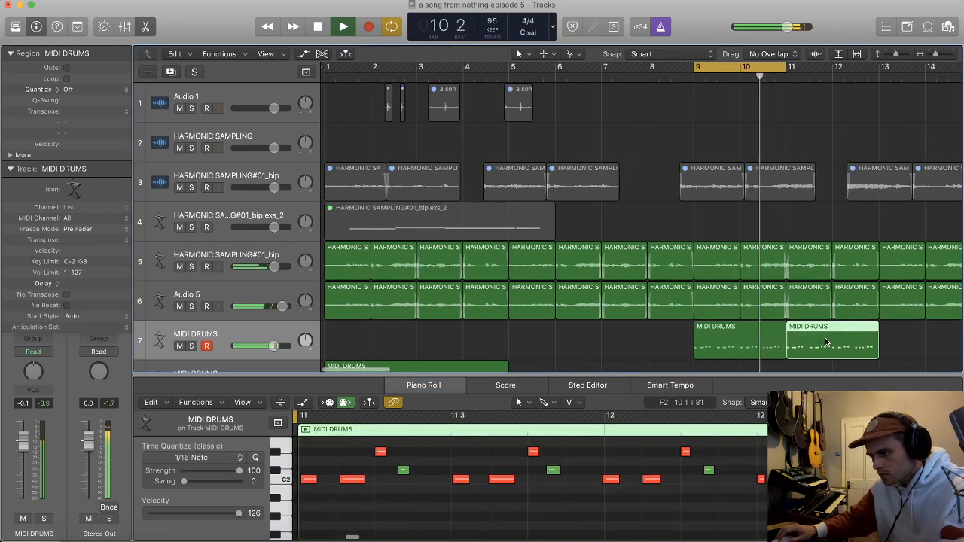
{"action": "key", "text": "Delete"}
Step: Move the two-bar drum region to bar 1 and repeat the regions on both MIDI DRUMS tracks through bar 8
{"action": "left_click_drag", "start_coordinate": [738, 348], "coordinate": [474, 347]}
{"action": "left_click_drag", "start_coordinate": [539, 342], "coordinate": [580, 346]}
{"action": "key", "text": "super+Up"}
{"action": "key", "text": "super+Left"}
{"action": "key", "text": "super+Up"}
{"action": "key", "text": "x"}
{"action": "key", "text": "x"}
{"action": "left_click_drag", "start_coordinate": [431, 294], "coordinate": [577, 297]}
{"action": "left_click", "coordinate": [645, 290]}
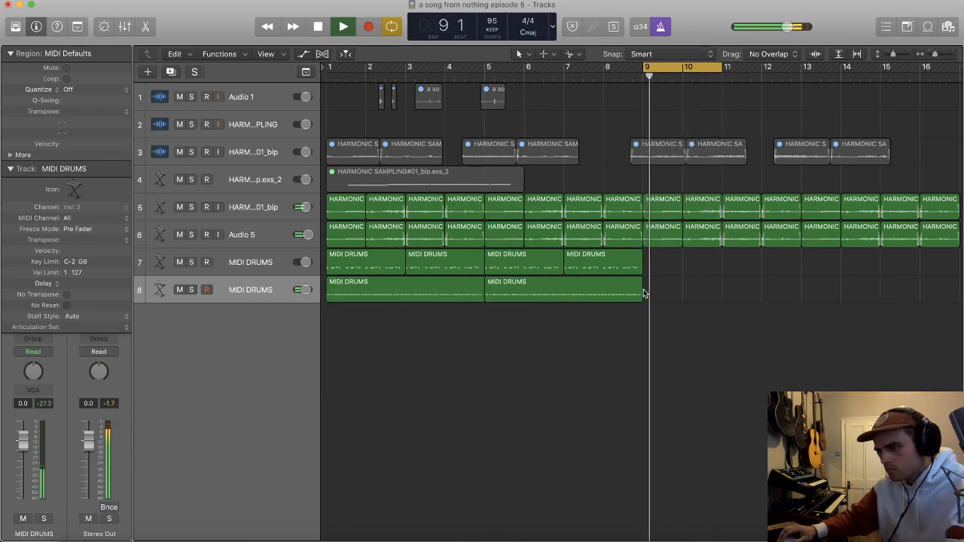
Step: Cycle bars 1 through 8 with the sample loop on track 5 muted, and raise the Audio 5 volume to 4.7 dB
{"action": "left_click_drag", "start_coordinate": [329, 70], "coordinate": [646, 72]}
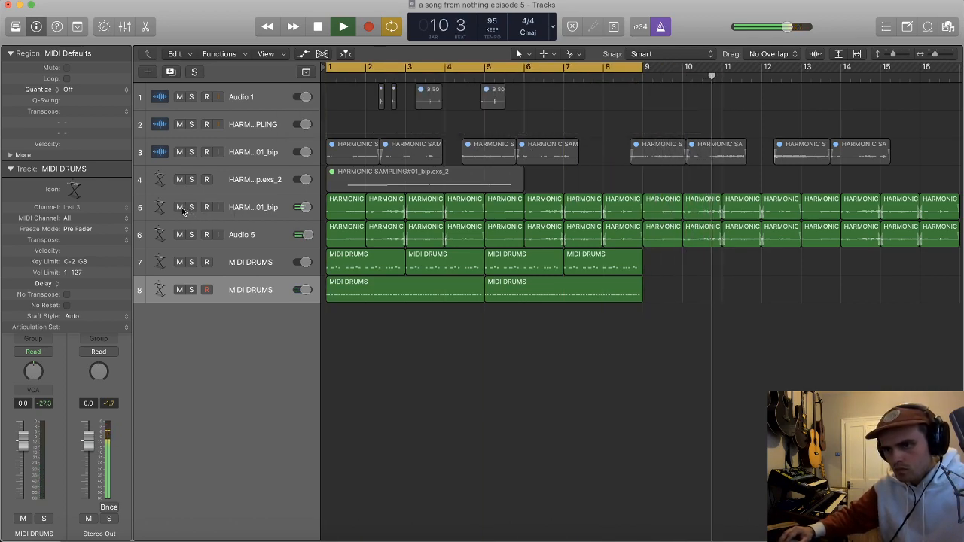
{"action": "left_click", "coordinate": [181, 209]}
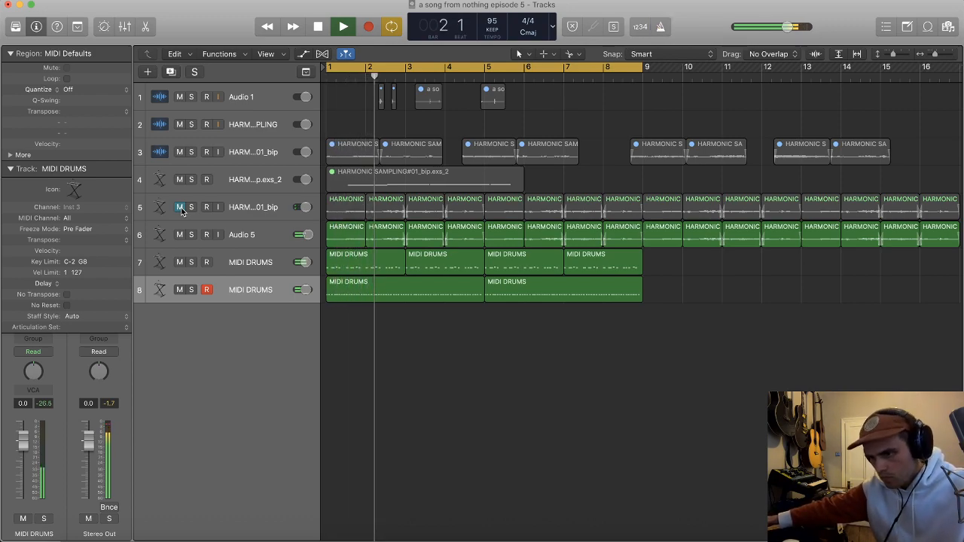
{"action": "left_click", "coordinate": [233, 235]}
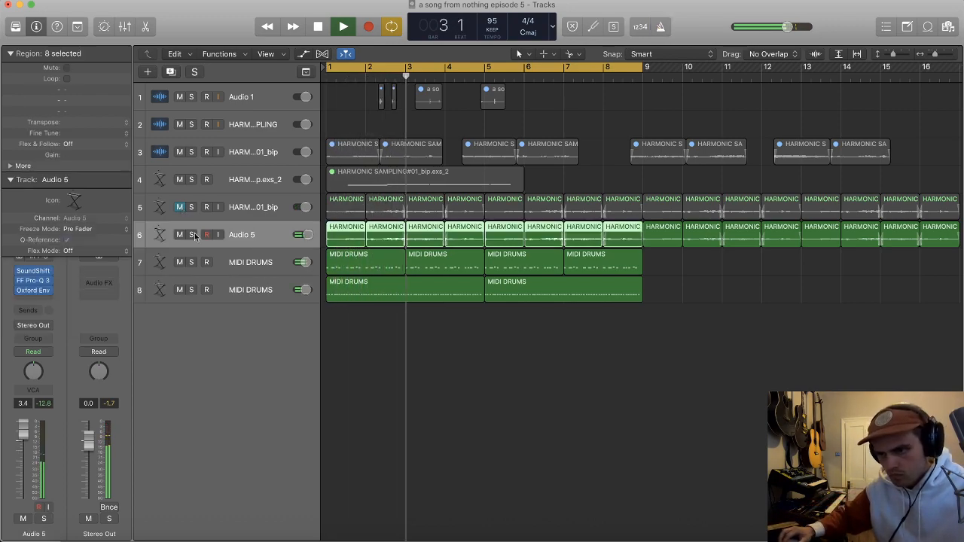
{"action": "left_click", "coordinate": [9, 54]}
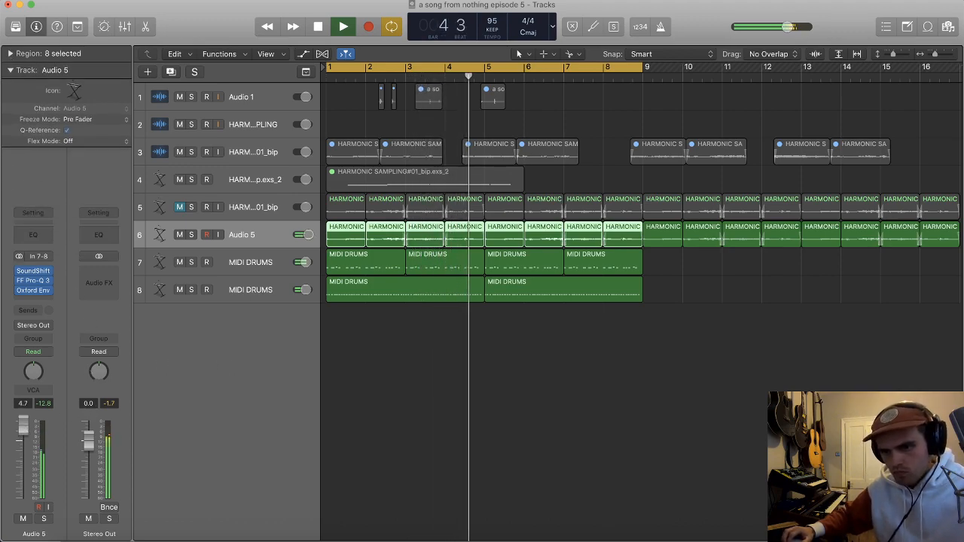
Step: In Audio 5's Pro-Q 3, deepen the bell cut and move the high cut to about 246 Hz, and stop playback
{"action": "left_click", "coordinate": [33, 280]}
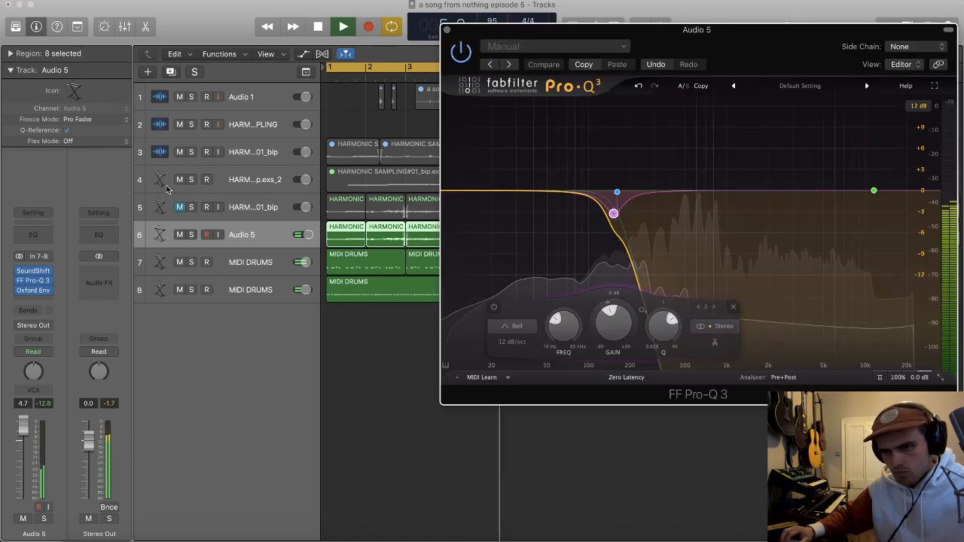
{"action": "mouse_move", "coordinate": [613, 213]}
{"action": "left_mouse_down"}
{"action": "mouse_move", "coordinate": [640, 211]}
{"action": "mouse_move", "coordinate": [617, 210]}
{"action": "mouse_move", "coordinate": [646, 192]}
{"action": "mouse_move", "coordinate": [616, 227]}
{"action": "left_mouse_up"}
{"action": "scroll", "coordinate": [619, 223], "scroll_direction": "up", "scroll_amount": 3}
{"action": "left_click_drag", "start_coordinate": [645, 193], "coordinate": [645, 198]}
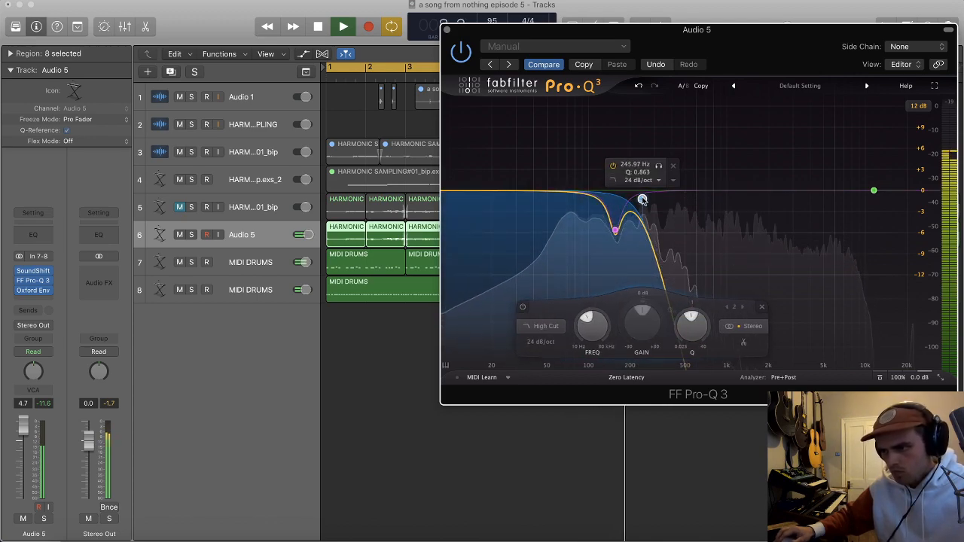
{"action": "key", "text": "super+w"}
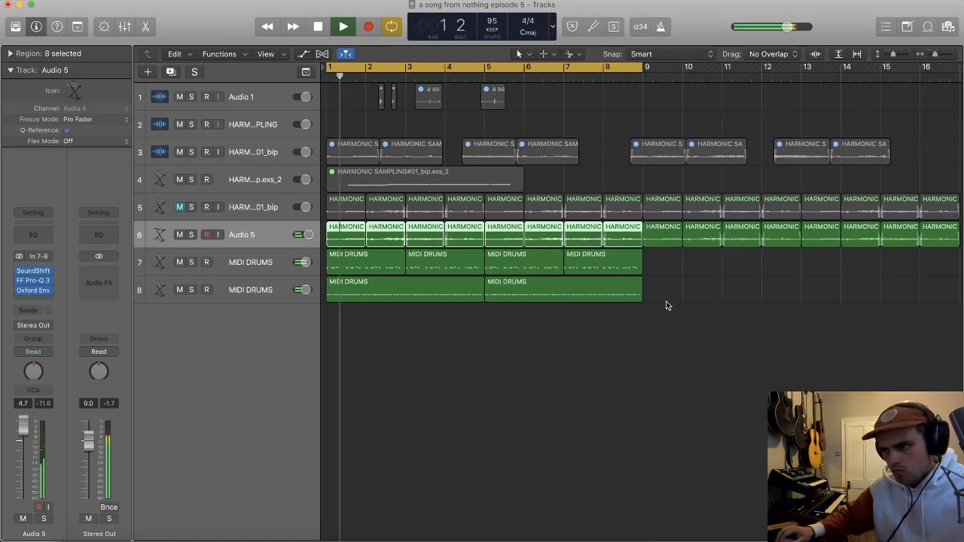
{"action": "key", "text": "t"}
{"action": "key", "text": "t"}
{"action": "key", "text": "space"}
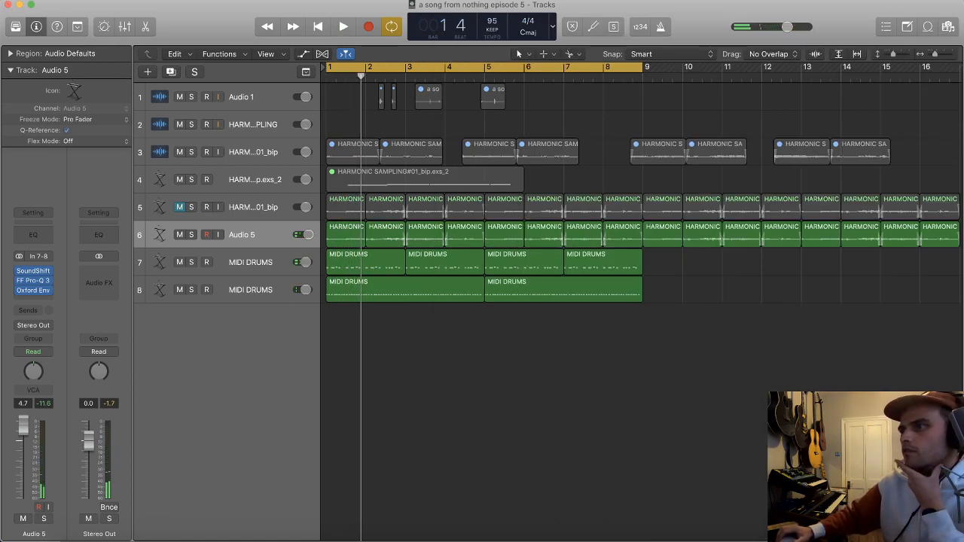
Step: Switch to Spotify, search for "francis beby" and open the Francis Bebey artist page
{"action": "left_click", "coordinate": [387, 537]}
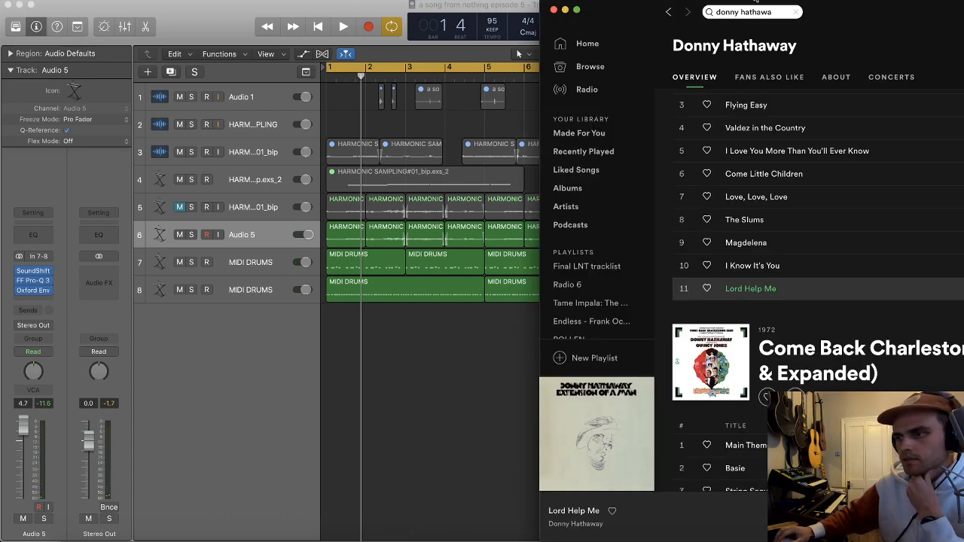
{"action": "left_click", "coordinate": [757, 6]}
{"action": "type", "text": "fr"}
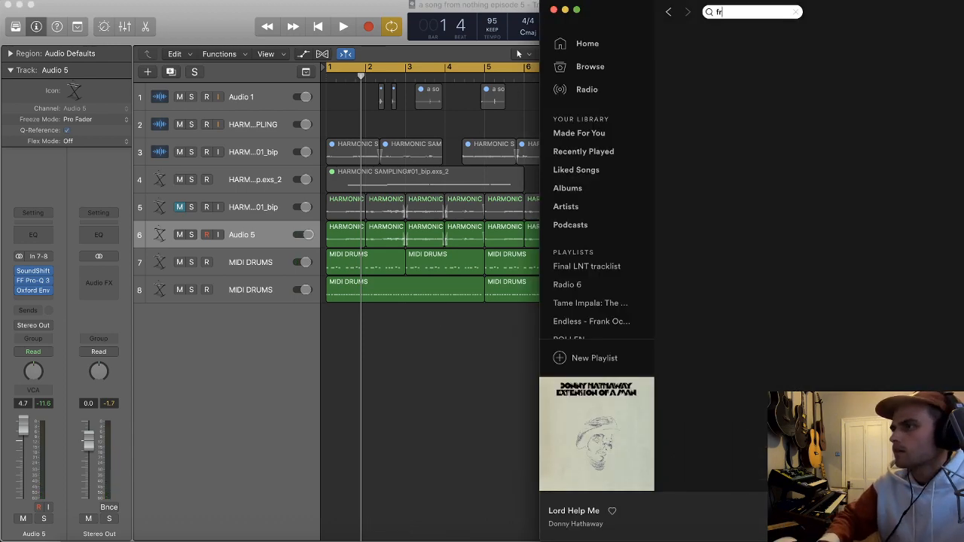
{"action": "type", "text": "ancis beby"}
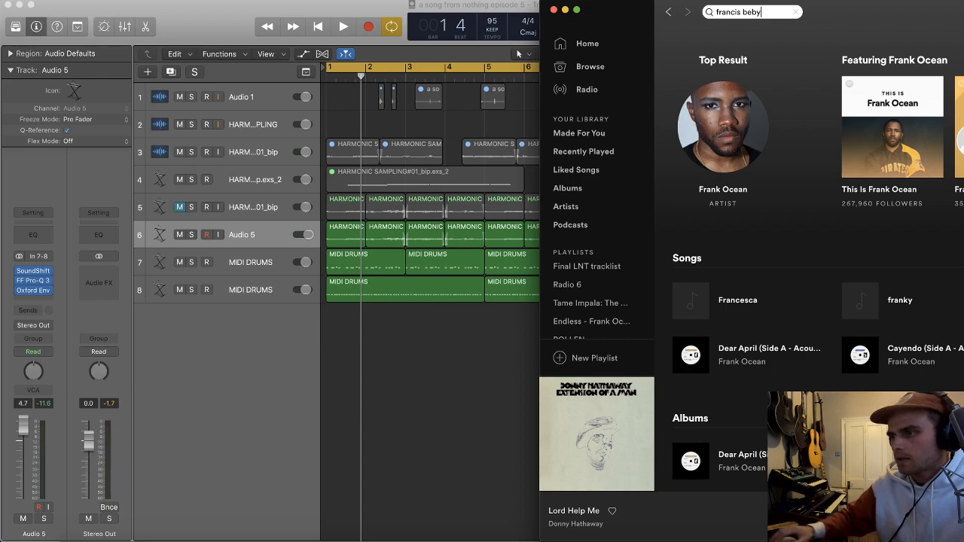
{"action": "left_click", "coordinate": [723, 189]}
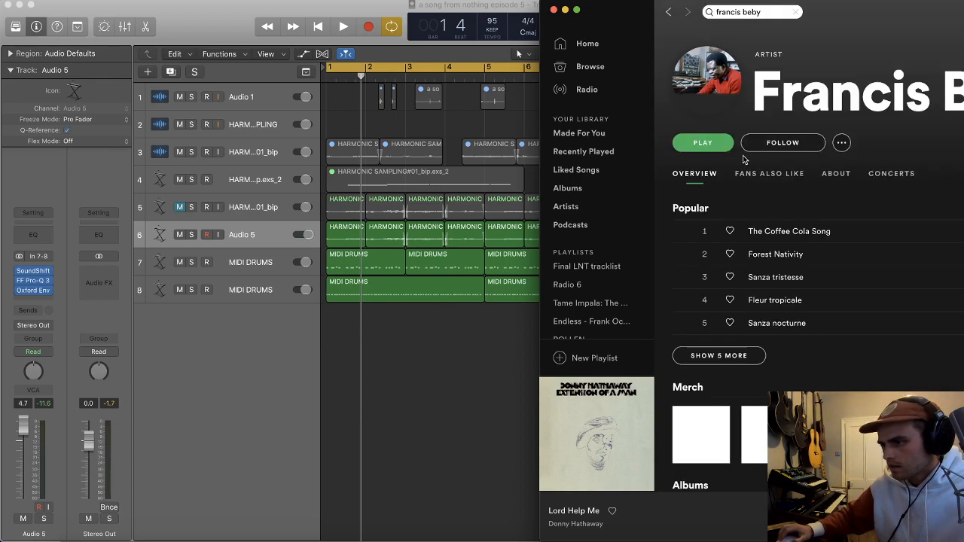
Step: Play "En panne sur l'autoroute" in Spotify and, back in Logic, select the HARMONIC SAMPLING track and lower its volume to -2.1 dB
{"action": "scroll", "coordinate": [682, 297], "scroll_direction": "down", "scroll_amount": 5}
{"action": "left_click", "coordinate": [685, 367]}
{"action": "scroll", "coordinate": [757, 354], "scroll_direction": "down", "scroll_amount": 1}
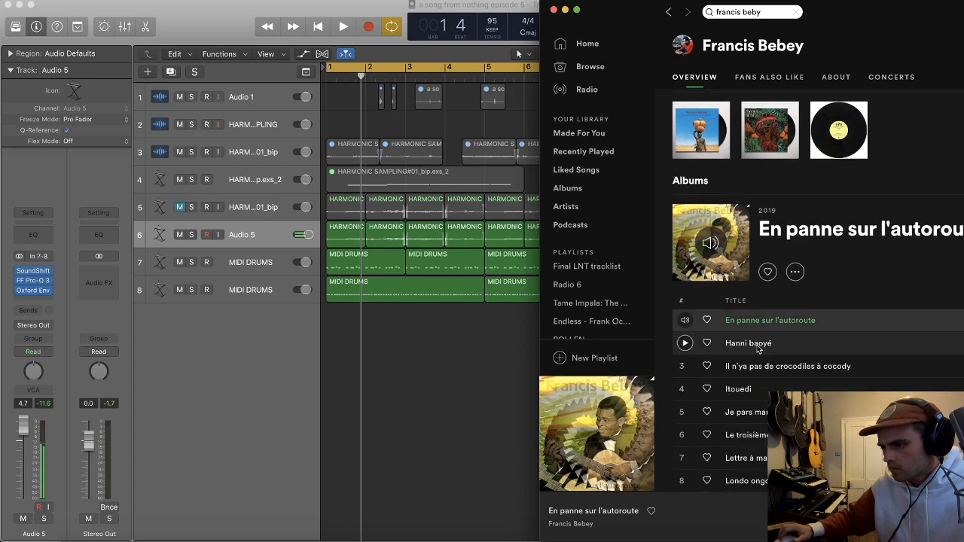
{"action": "left_click", "coordinate": [452, 338]}
{"action": "left_click", "coordinate": [245, 128]}
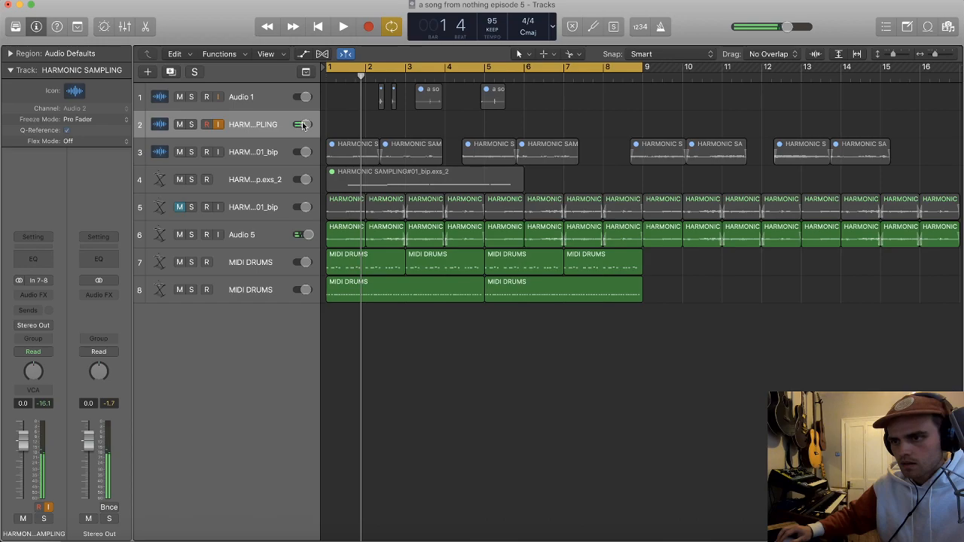
Step: Return to Spotify and audition "Pygmy Love Song" from the Francis Bebey albums
{"action": "key", "text": "super+Tab"}
{"action": "scroll", "coordinate": [713, 344], "scroll_direction": "down", "scroll_amount": 15}
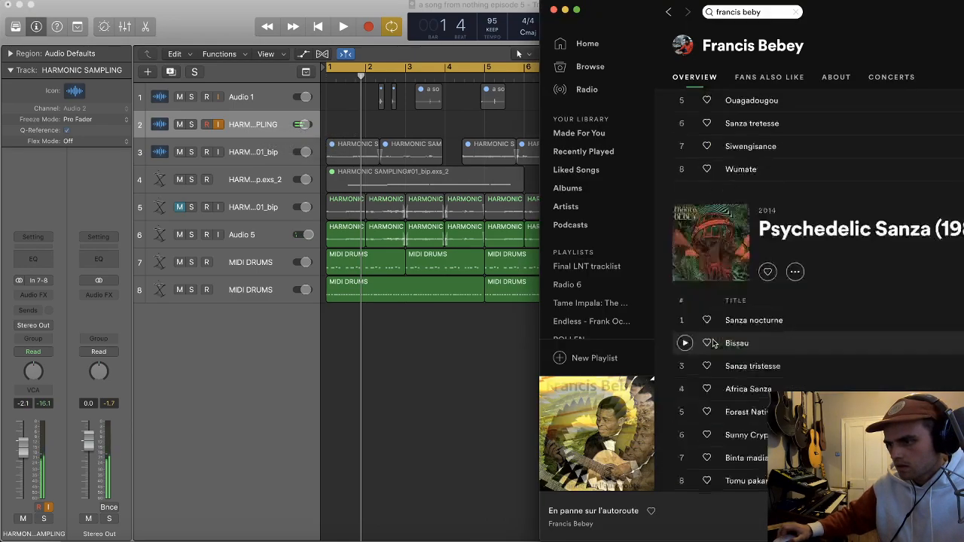
{"action": "double_click", "coordinate": [713, 339]}
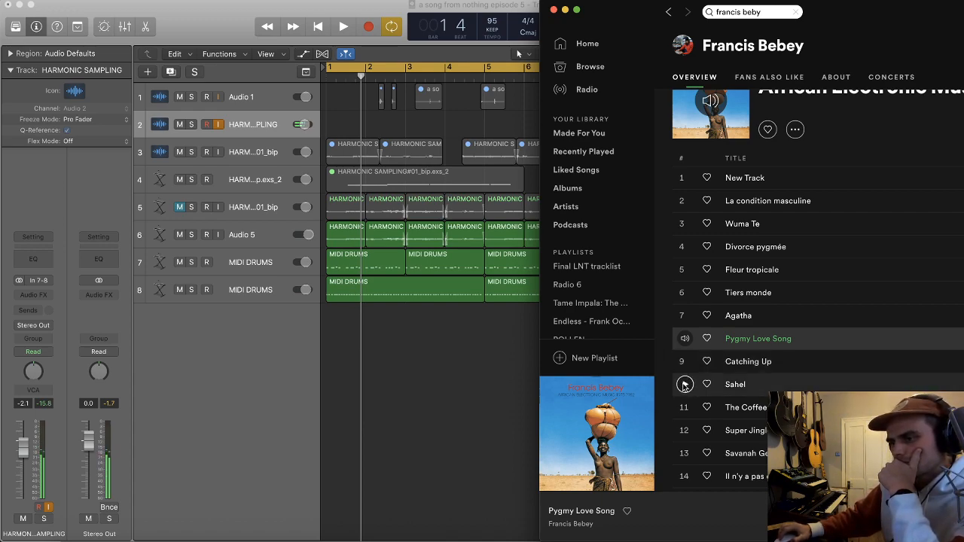
Step: Audition Francis Bebey's "Sahel", "Catching Up", "Agatha", "Super Jingle" and "Savanah Georgia" in search of a sample
{"action": "left_click", "coordinate": [684, 385]}
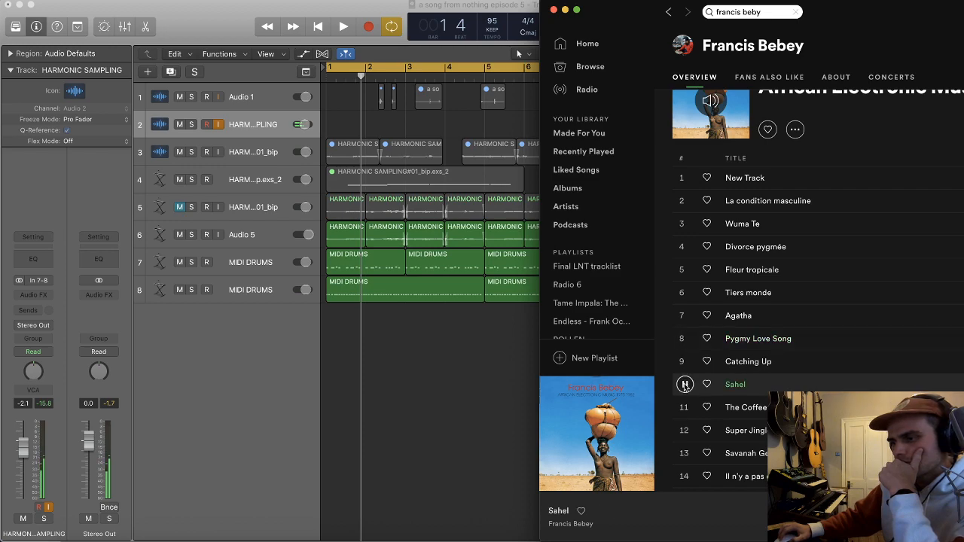
{"action": "left_click", "coordinate": [685, 363]}
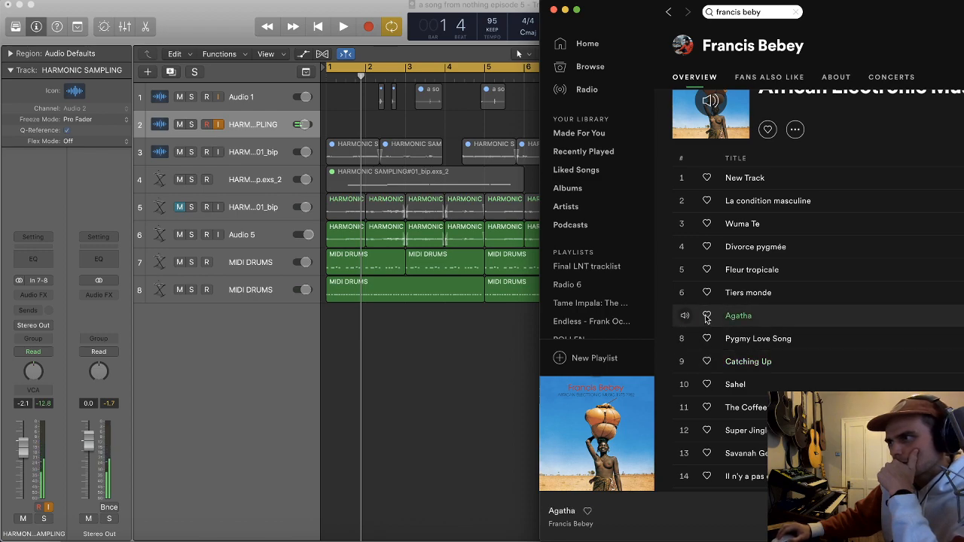
{"action": "scroll", "coordinate": [682, 354], "scroll_direction": "down", "scroll_amount": 1}
{"action": "left_click", "coordinate": [685, 395]}
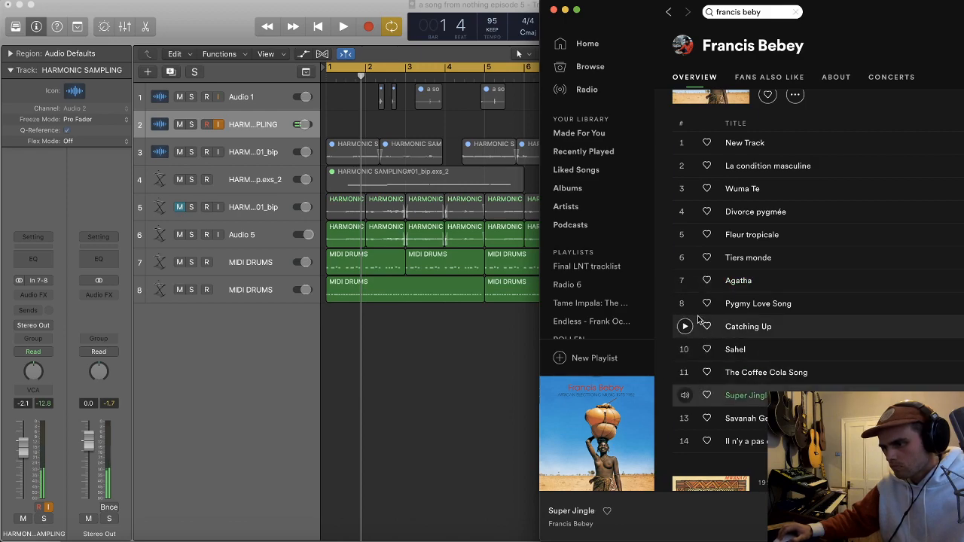
{"action": "left_click", "coordinate": [685, 418]}
{"action": "scroll", "coordinate": [709, 331], "scroll_direction": "down", "scroll_amount": 4}
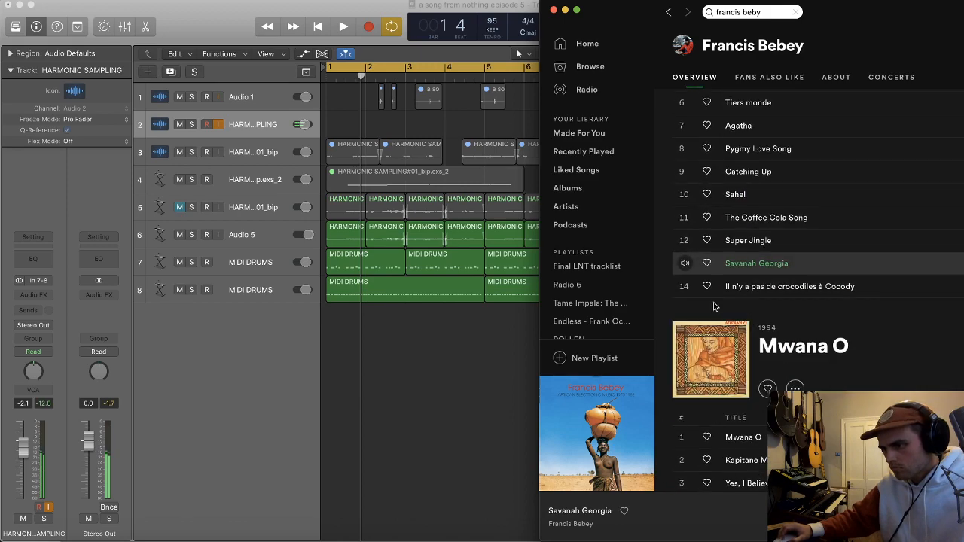
{"action": "scroll", "coordinate": [713, 306], "scroll_direction": "up", "scroll_amount": 1}
{"action": "scroll", "coordinate": [705, 313], "scroll_direction": "up", "scroll_amount": 1}
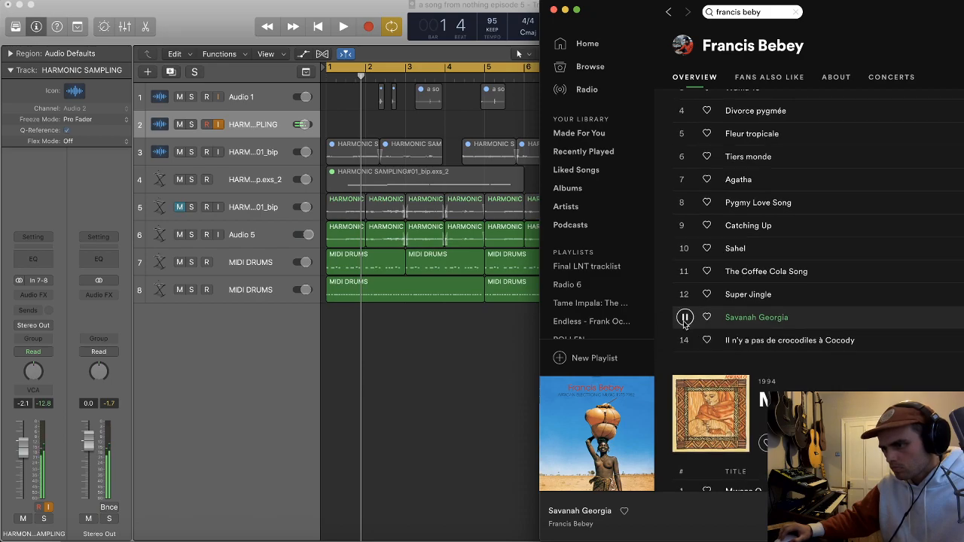
Step: Switch to Logic and record a passage of "Savanah Georgia" from Spotify onto the HARMONIC SAMPLING track
{"action": "left_click", "coordinate": [748, 318]}
{"action": "left_click", "coordinate": [470, 331]}
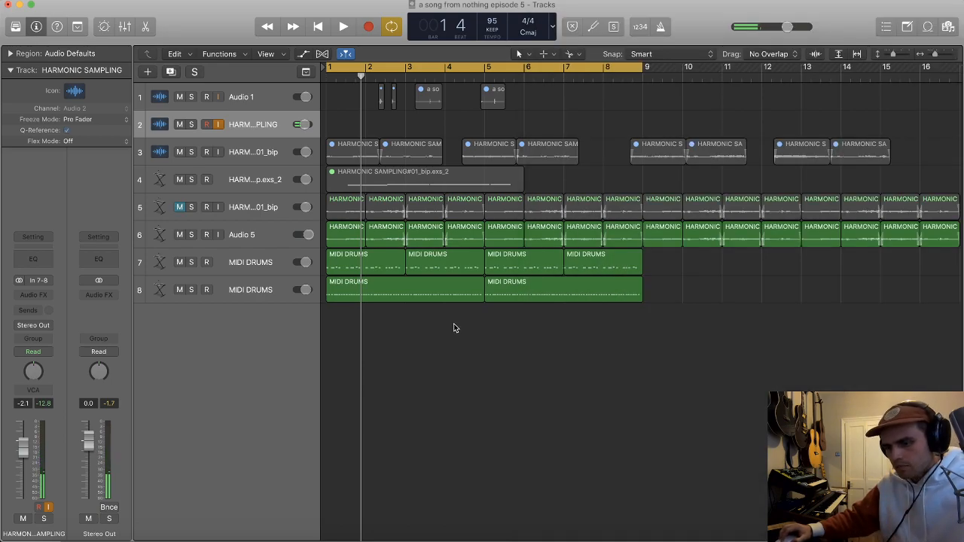
{"action": "key", "text": "super+Tab"}
{"action": "left_click", "coordinate": [532, 314]}
{"action": "key", "text": "space"}
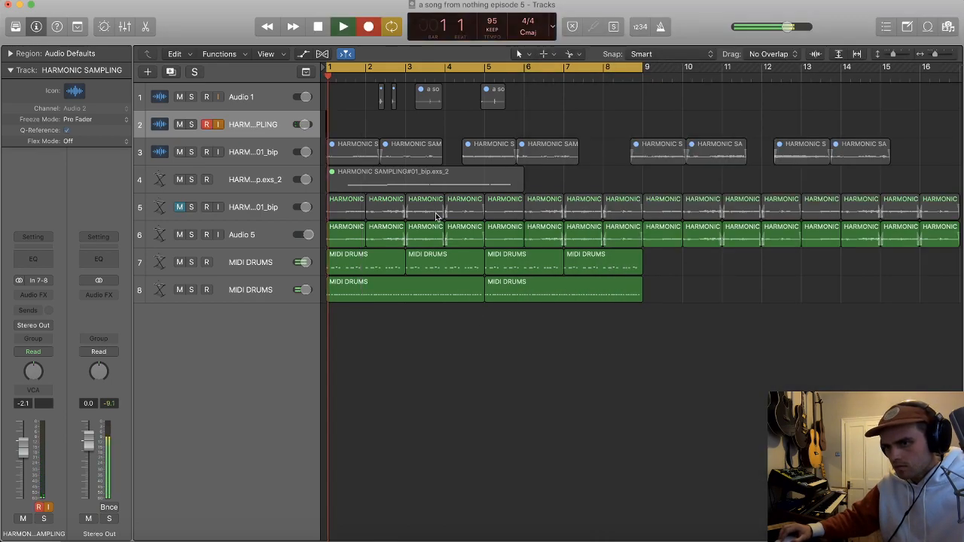
{"action": "key", "text": "super+Tab"}
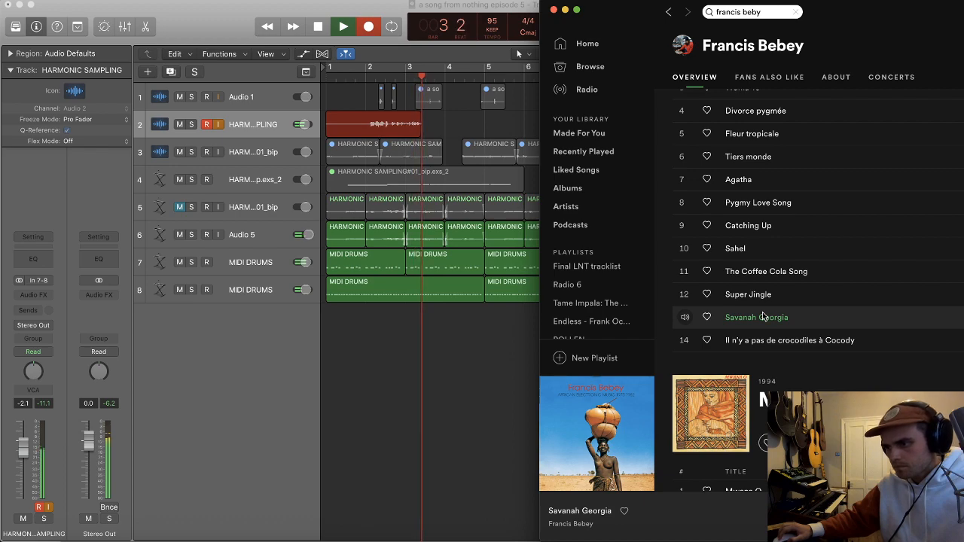
{"action": "left_click", "coordinate": [445, 331]}
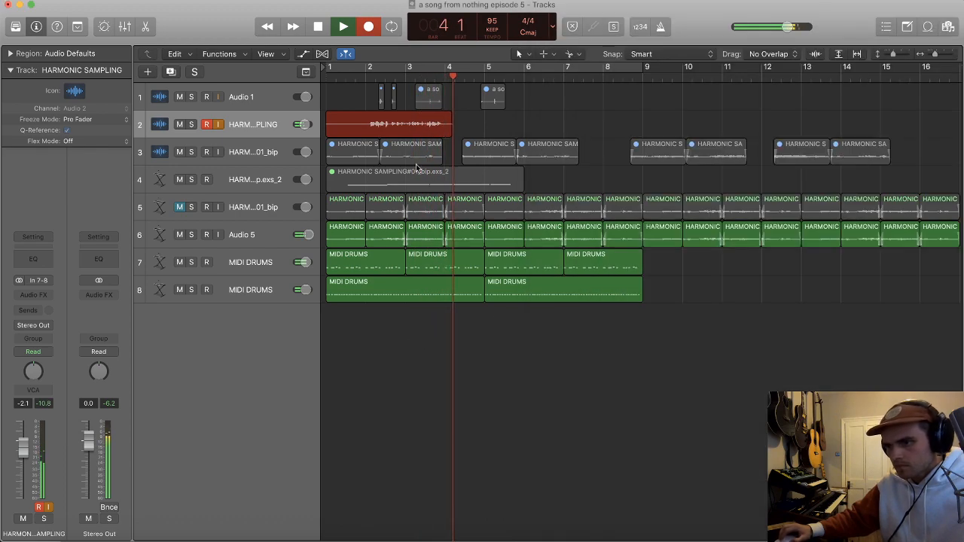
{"action": "key", "text": "space"}
Step: Solo the HARMONIC SAMPLING track and play the new recording from bar 2 to find a usable phrase
{"action": "left_click", "coordinate": [358, 69]}
{"action": "double_click", "coordinate": [359, 70]}
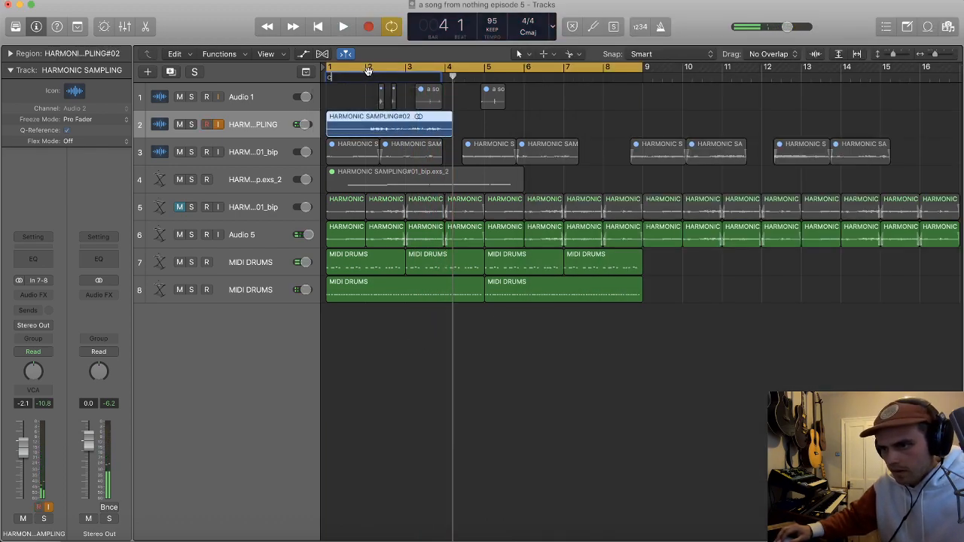
{"action": "left_click_drag", "start_coordinate": [375, 85], "coordinate": [355, 113]}
{"action": "left_click", "coordinate": [189, 125]}
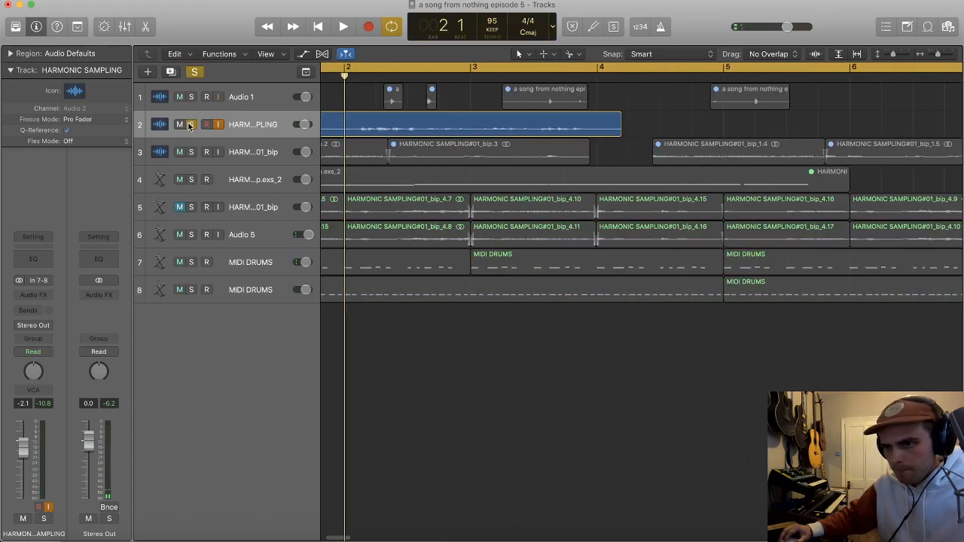
{"action": "key", "text": "space"}
{"action": "scroll", "coordinate": [382, 106], "scroll_direction": "up", "scroll_amount": 3}
{"action": "scroll", "coordinate": [382, 111], "scroll_direction": "right", "scroll_amount": 3}
{"action": "scroll", "coordinate": [483, 125], "scroll_direction": "left", "scroll_amount": 3}
{"action": "scroll", "coordinate": [590, 133], "scroll_direction": "left", "scroll_amount": 2}
{"action": "key", "text": "space"}
Step: Split the recording between beats 2 and 4 of bar 2, delete the part before it and move the rest to bar 1
{"action": "left_click", "coordinate": [572, 147]}
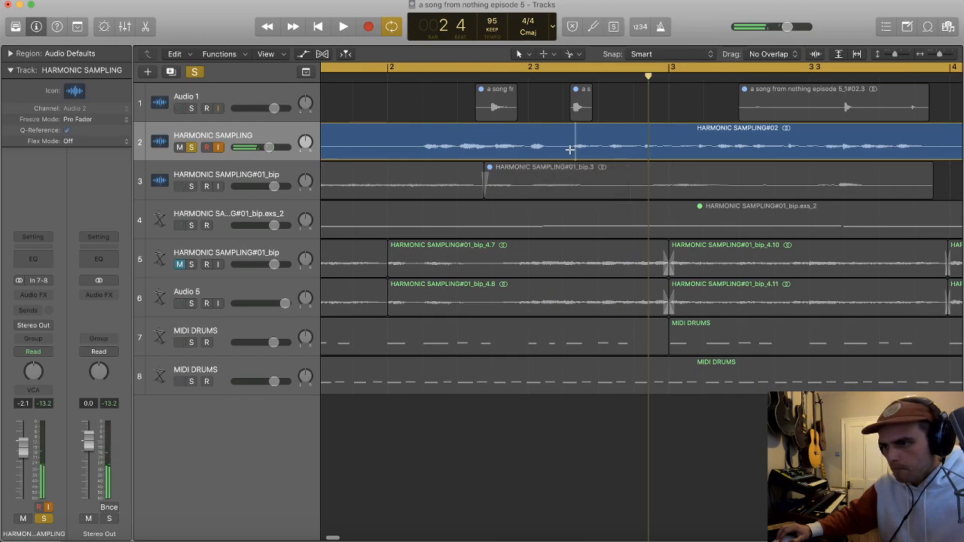
{"action": "double_click", "coordinate": [572, 147]}
{"action": "key", "text": "Delete"}
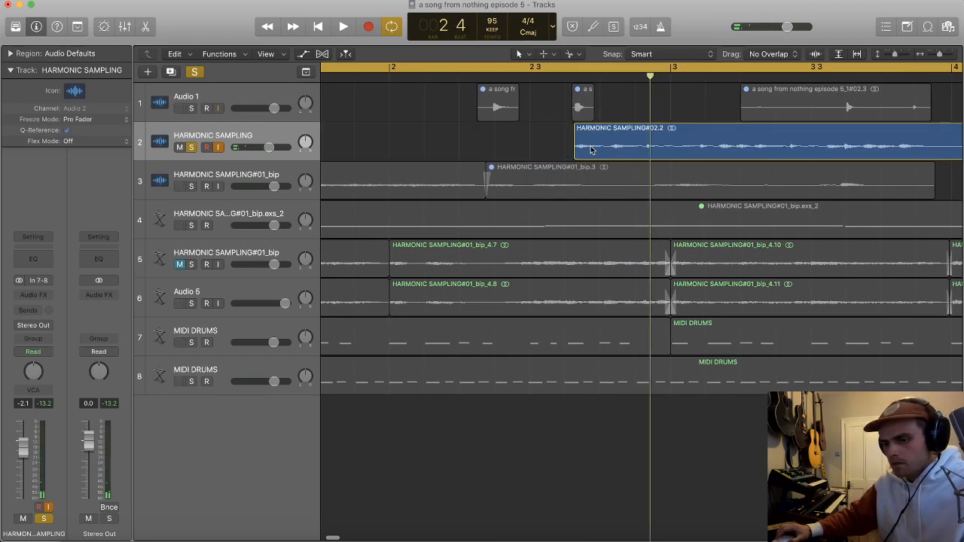
{"action": "scroll", "coordinate": [590, 150], "scroll_direction": "down", "scroll_amount": 5}
{"action": "left_click_drag", "start_coordinate": [449, 148], "coordinate": [370, 149]}
{"action": "scroll", "coordinate": [377, 150], "scroll_direction": "up", "scroll_amount": 5}
{"action": "scroll", "coordinate": [366, 143], "scroll_direction": "up", "scroll_amount": 5}
{"action": "key", "text": "space"}
Step: Try to split a thin sliver off the start of the HARMONIC SAMPLING region
{"action": "scroll", "coordinate": [356, 111], "scroll_direction": "up", "scroll_amount": 3}
{"action": "scroll", "coordinate": [356, 110], "scroll_direction": "up", "scroll_amount": 6}
{"action": "left_click_drag", "start_coordinate": [332, 276], "coordinate": [346, 276]}
{"action": "right_click", "coordinate": [346, 150]}
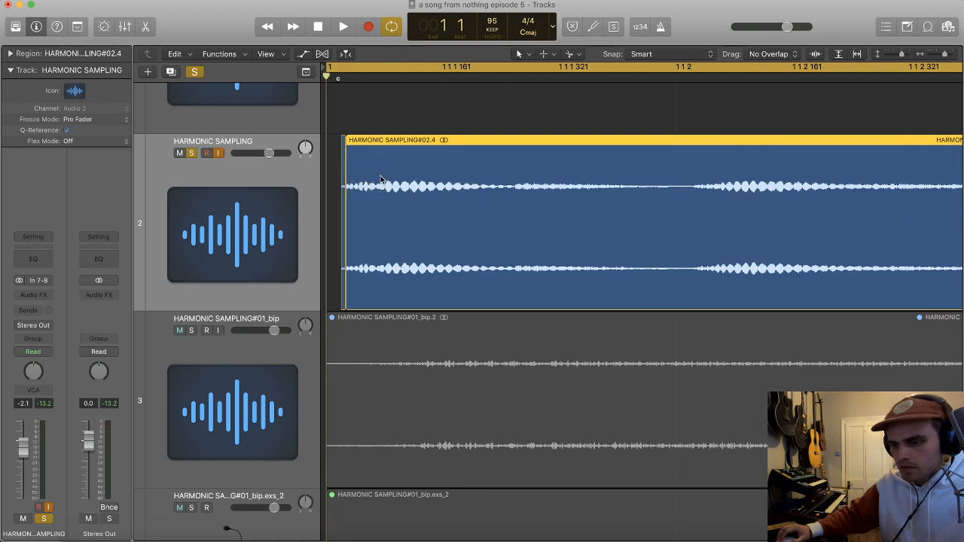
Step: Replace the Scissors Tool with the Fade Tool and align the start of the HARMONIC SAMPLING region with bar 1
{"action": "left_click", "coordinate": [578, 54]}
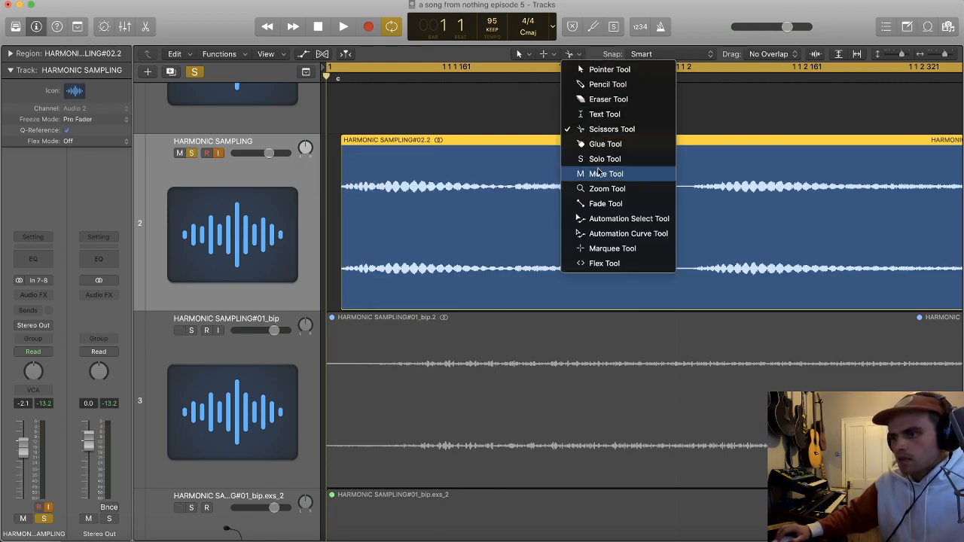
{"action": "left_click", "coordinate": [603, 204]}
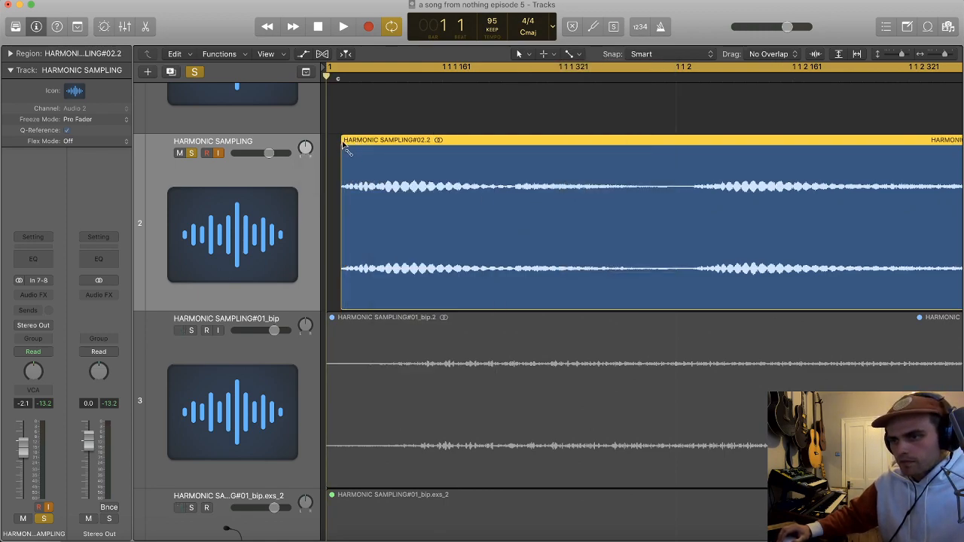
{"action": "scroll", "coordinate": [416, 217], "scroll_direction": "down", "scroll_amount": 6}
{"action": "left_click_drag", "start_coordinate": [416, 216], "coordinate": [305, 223]}
{"action": "scroll", "coordinate": [362, 202], "scroll_direction": "up", "scroll_amount": 3}
{"action": "left_click_drag", "start_coordinate": [374, 215], "coordinate": [358, 217]}
Step: Cut the HARMONIC SAMPLING region just past bar 2, delete the remainder and fit the region's end to bar 2
{"action": "key", "text": "space"}
{"action": "scroll", "coordinate": [399, 197], "scroll_direction": "down", "scroll_amount": 3}
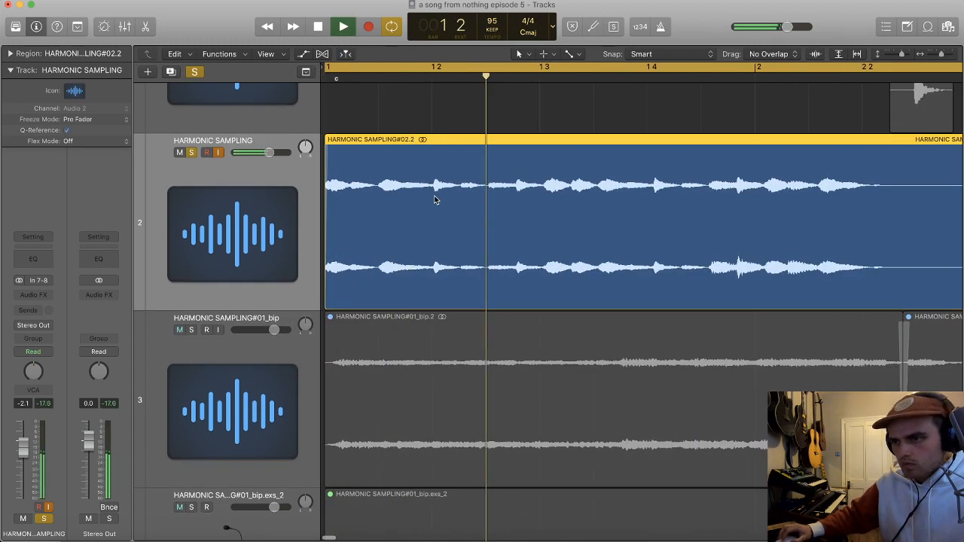
{"action": "scroll", "coordinate": [444, 196], "scroll_direction": "right", "scroll_amount": 1}
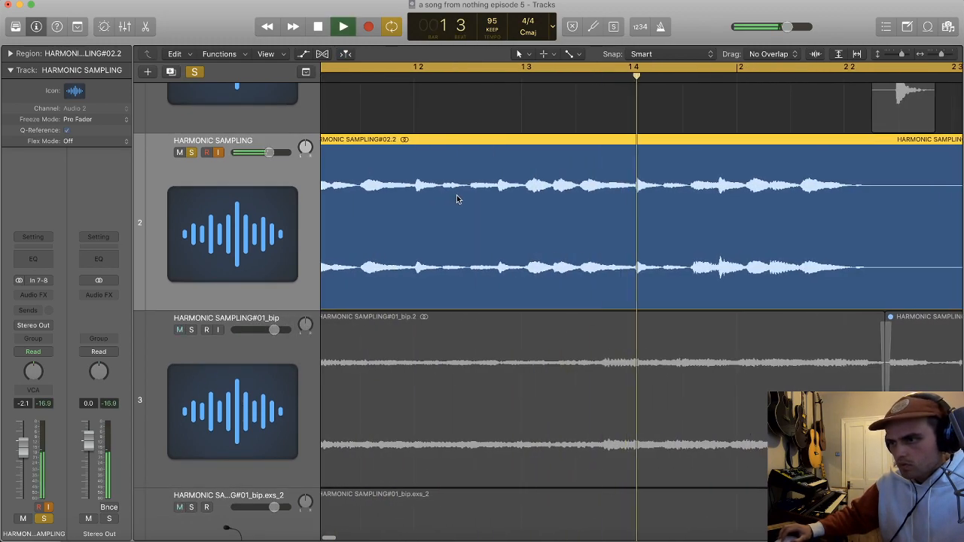
{"action": "left_click", "coordinate": [745, 189]}
{"action": "key", "text": "Delete"}
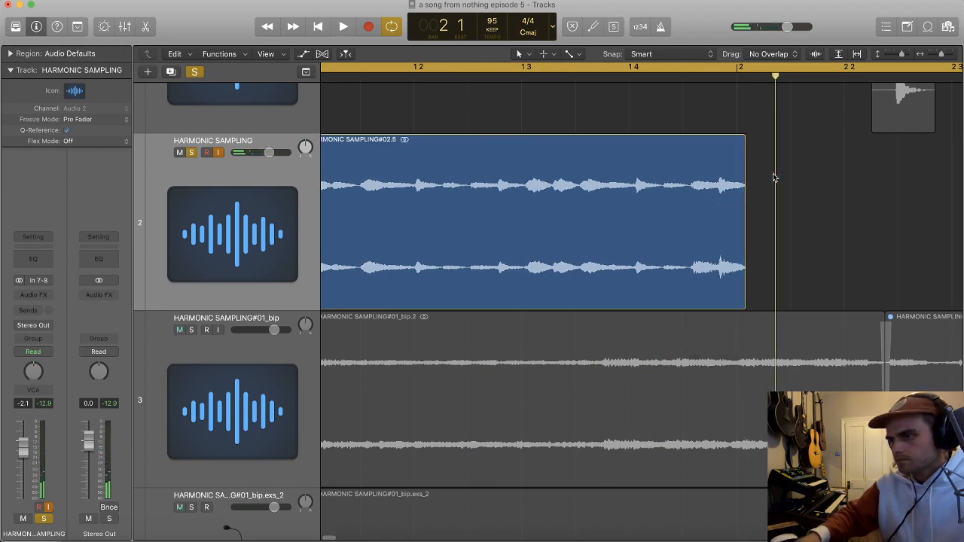
{"action": "left_click_drag", "start_coordinate": [747, 303], "coordinate": [735, 302]}
{"action": "key", "text": "space"}
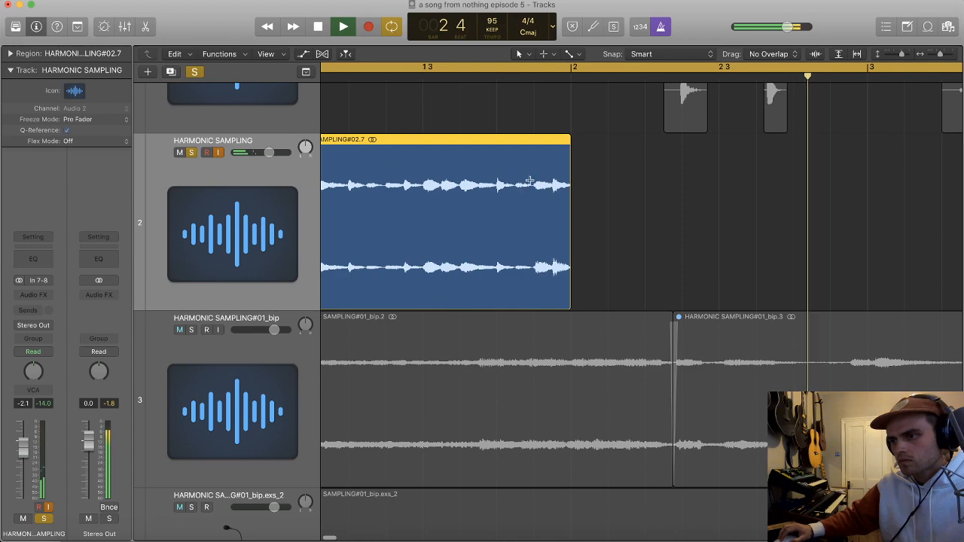
Step: Insert a stereo Oxford Envolution on the HARMONIC SAMPLING track and loop its one-bar region
{"action": "key", "text": "z"}
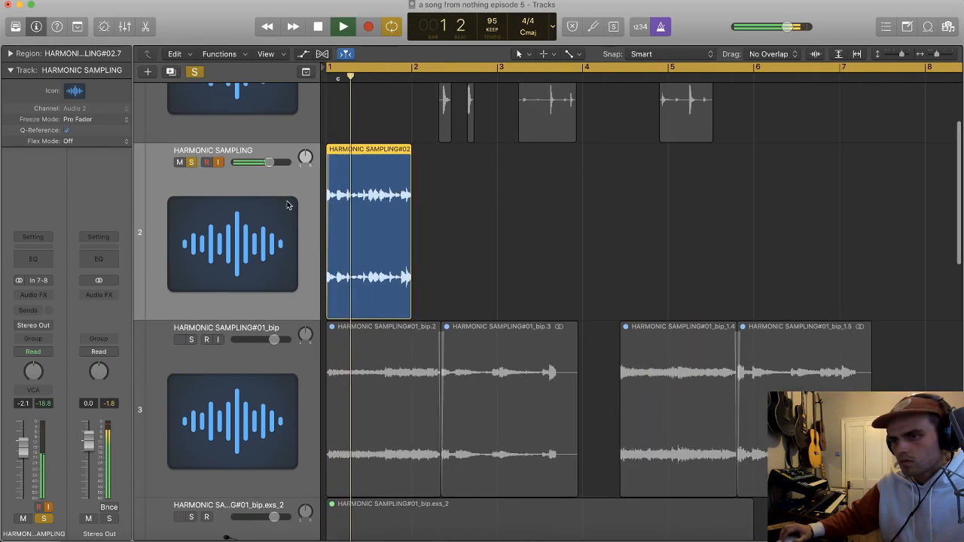
{"action": "left_click", "coordinate": [47, 294]}
{"action": "mouse_move", "coordinate": [58, 324]}
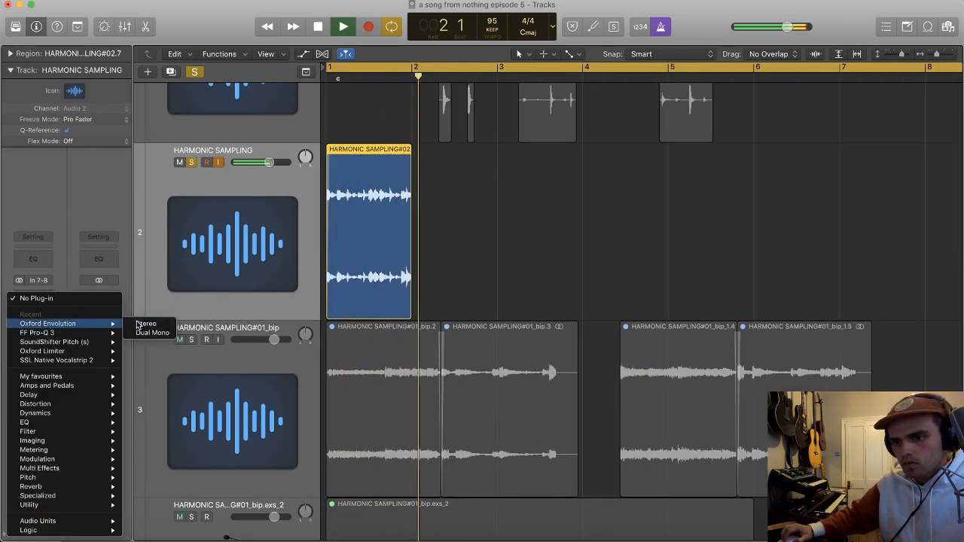
{"action": "left_click", "coordinate": [142, 324]}
{"action": "left_click", "coordinate": [367, 229]}
{"action": "key", "text": "l"}
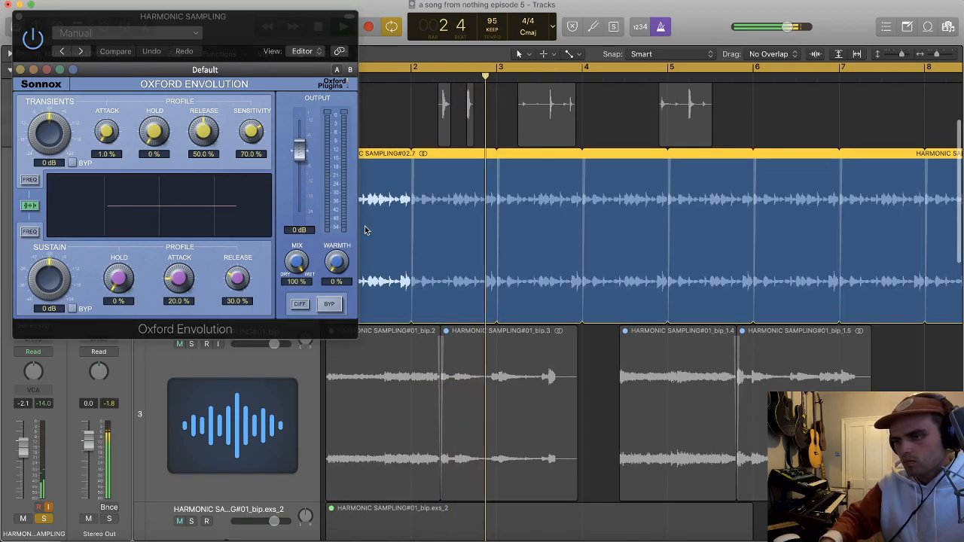
Step: In Oxford Envolution, set transients to +10.8 dB, sensitivity to 100% and sustain to -48.0 dB, and close the plug-in
{"action": "left_click_drag", "start_coordinate": [51, 131], "coordinate": [51, 112]}
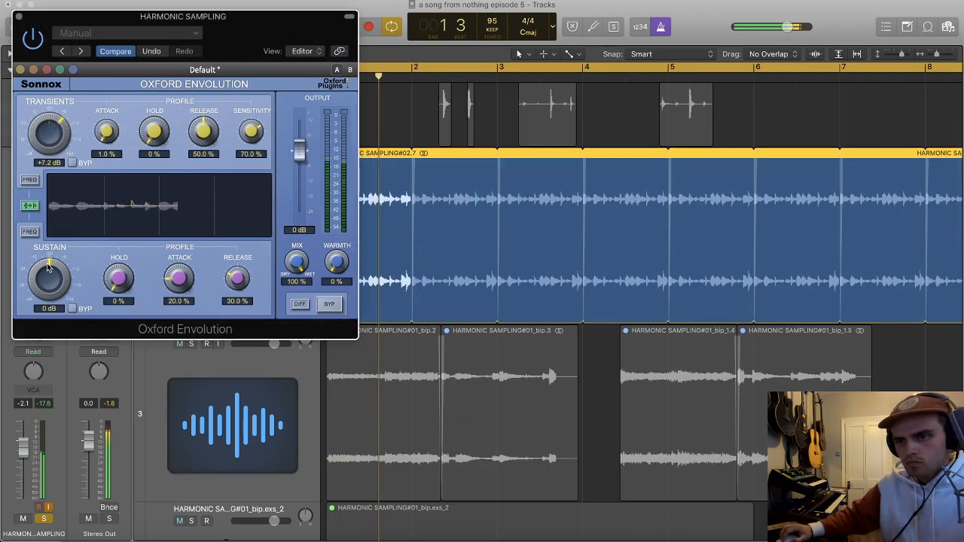
{"action": "left_click_drag", "start_coordinate": [44, 291], "coordinate": [45, 296]}
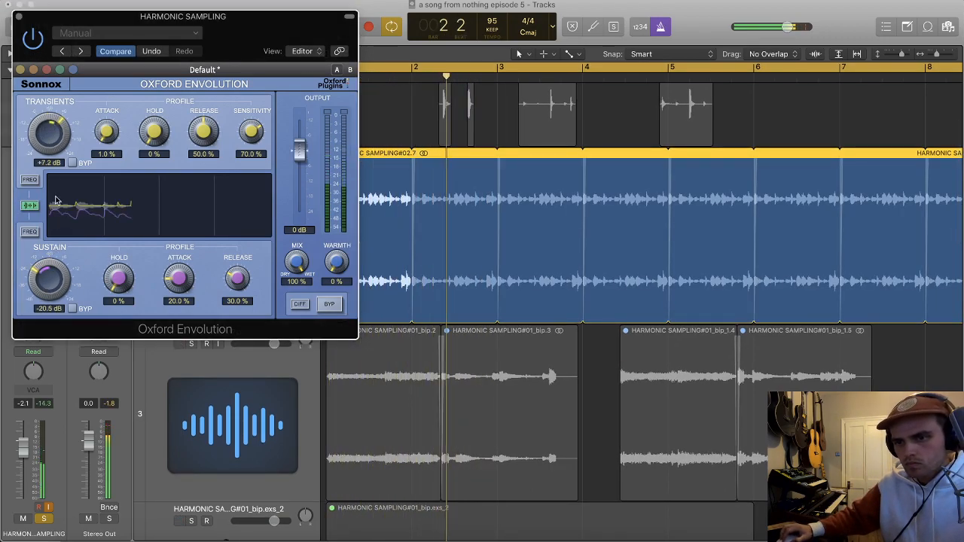
{"action": "left_click_drag", "start_coordinate": [251, 132], "coordinate": [251, 113]}
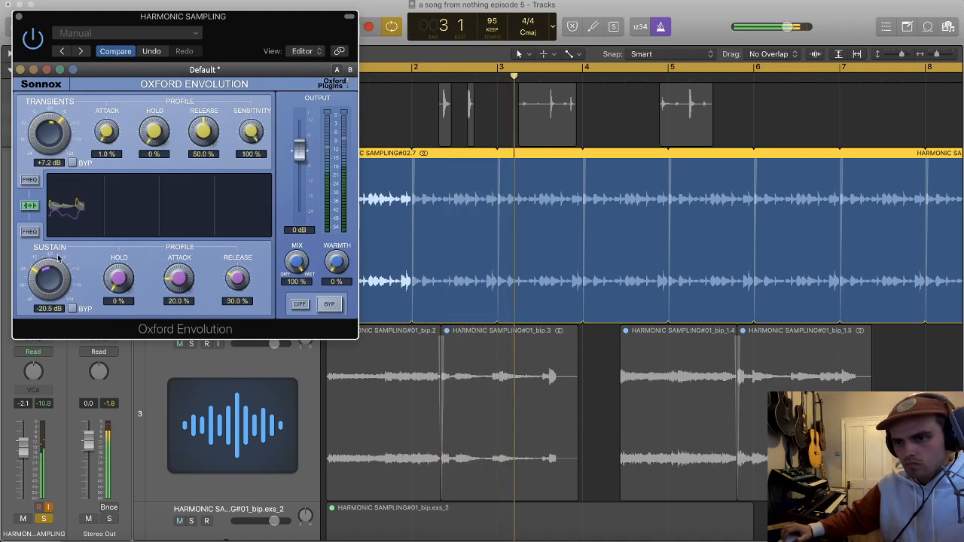
{"action": "left_click_drag", "start_coordinate": [51, 283], "coordinate": [49, 281]}
{"action": "left_click_drag", "start_coordinate": [59, 186], "coordinate": [45, 58]}
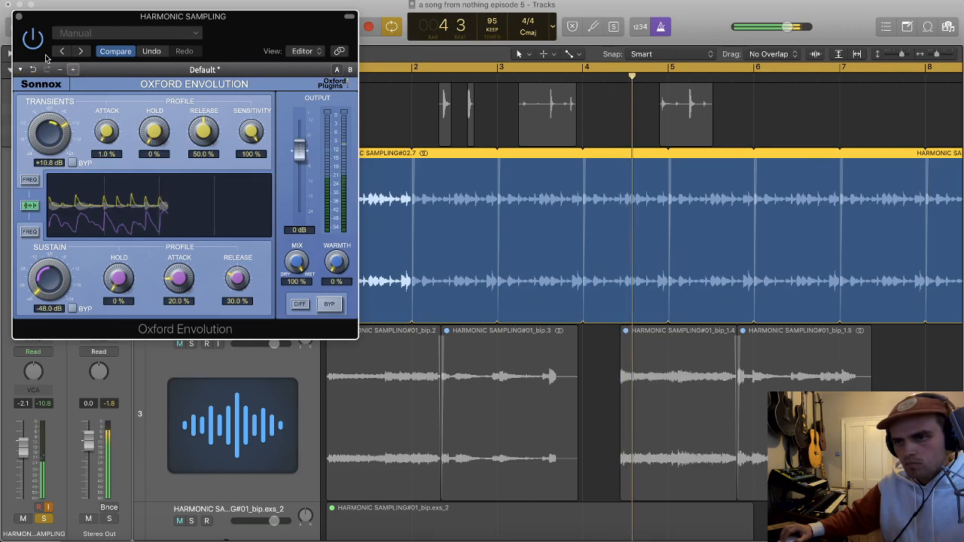
{"action": "left_click", "coordinate": [19, 16]}
Step: Solo both MIDI DRUMS tracks alongside the HARMONIC SAMPLING loop
{"action": "key", "text": "super+Left"}
{"action": "key", "text": "super+Left"}
{"action": "key", "text": "super+Up"}
{"action": "scroll", "coordinate": [250, 224], "scroll_direction": "down", "scroll_amount": 10}
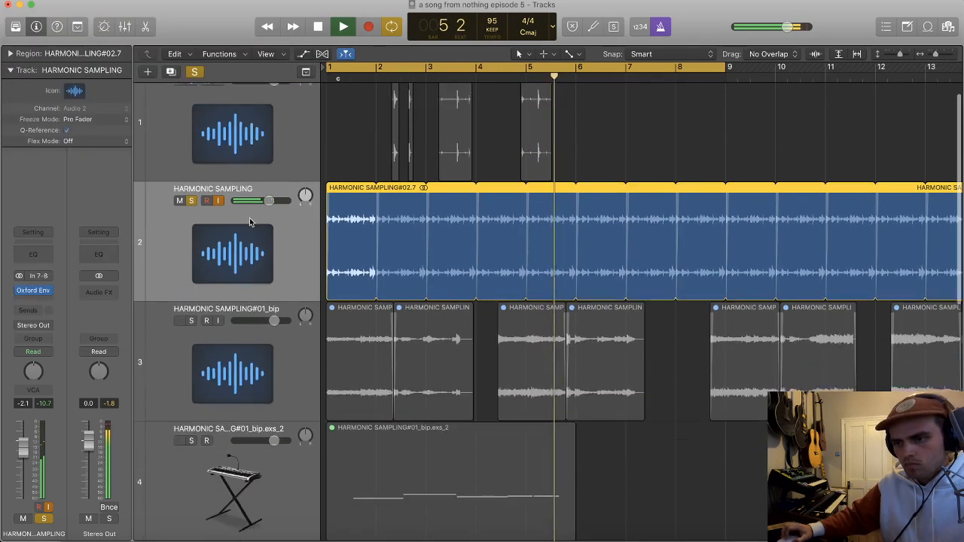
{"action": "scroll", "coordinate": [230, 301], "scroll_direction": "up", "scroll_amount": 3}
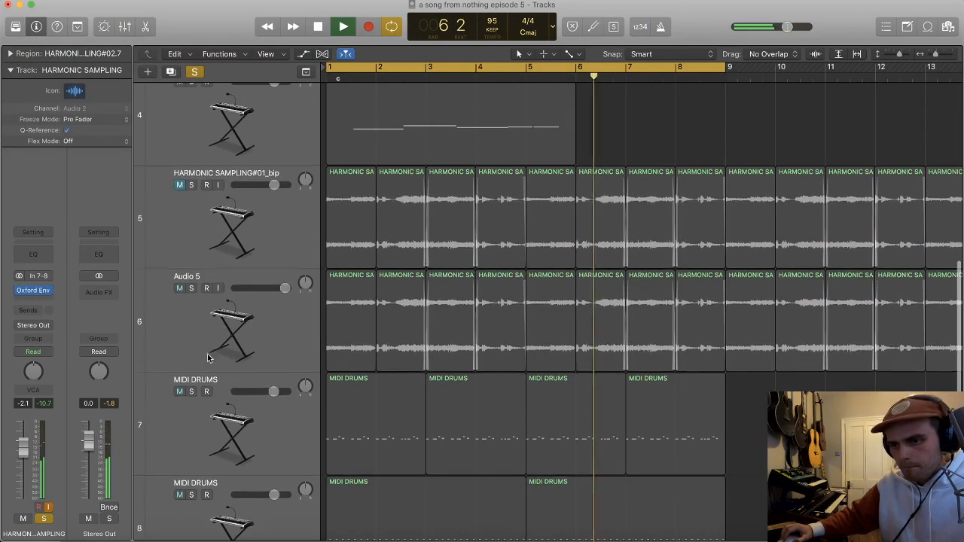
{"action": "left_click", "coordinate": [192, 392]}
{"action": "left_click", "coordinate": [192, 495]}
{"action": "scroll", "coordinate": [246, 368], "scroll_direction": "up", "scroll_amount": 4}
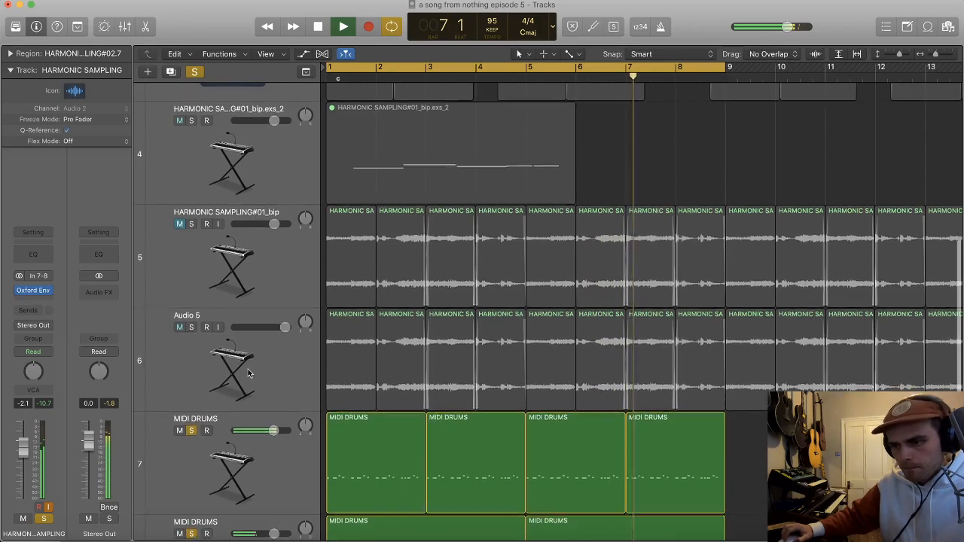
Step: Set the HARMONIC SAMPLING track's volume to 0.0 dB
{"action": "key", "text": "super+Up"}
{"action": "scroll", "coordinate": [260, 311], "scroll_direction": "up", "scroll_amount": 4}
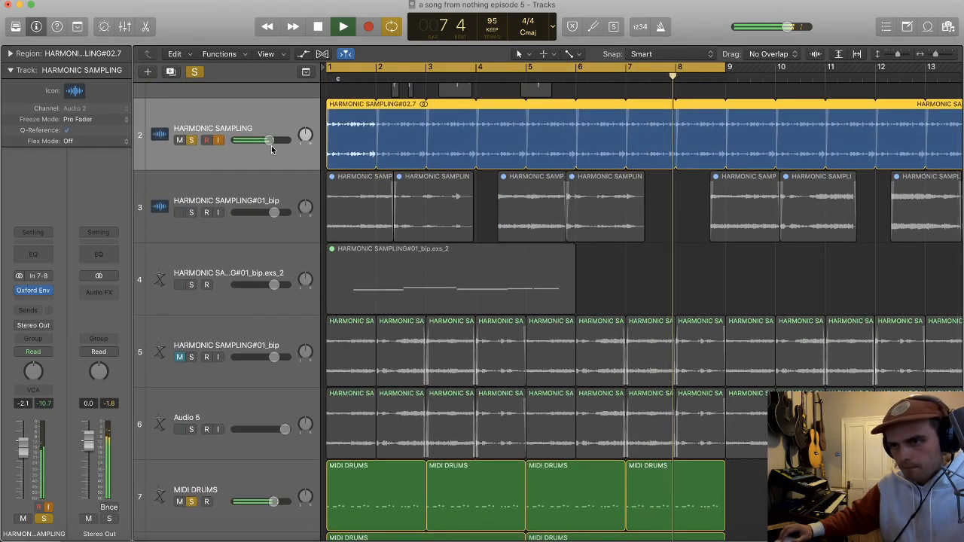
{"action": "left_click", "coordinate": [271, 140], "text": "alt"}
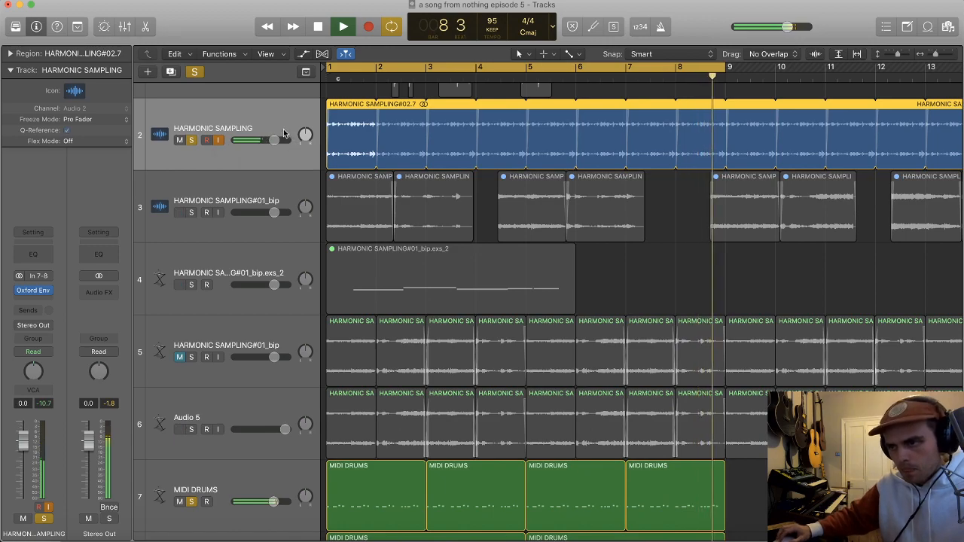
Step: Solo the Audio 5 track alongside the HARMONIC SAMPLING and MIDI DRUMS tracks
{"action": "key", "text": "super+Down"}
{"action": "key", "text": "super+Right"}
{"action": "key", "text": "super+Right"}
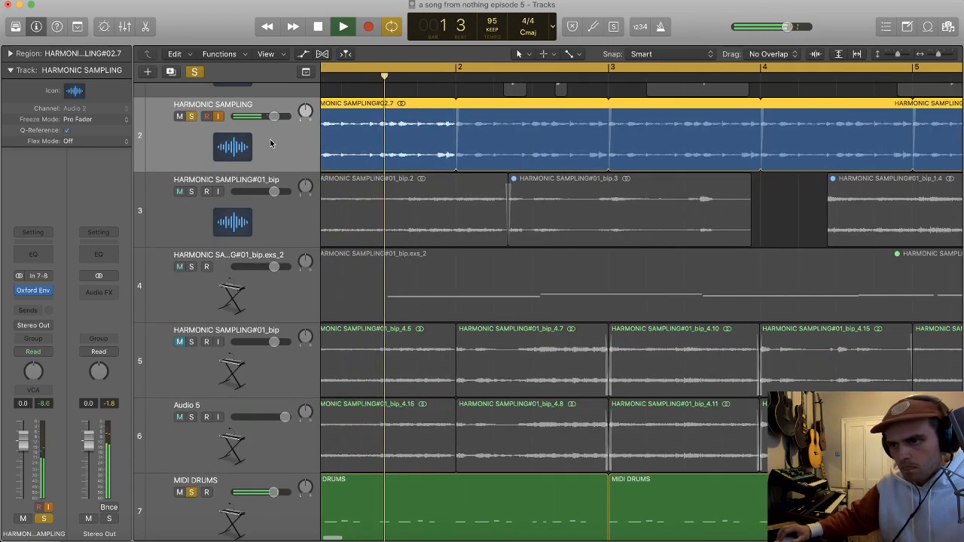
{"action": "key", "text": "super+Right"}
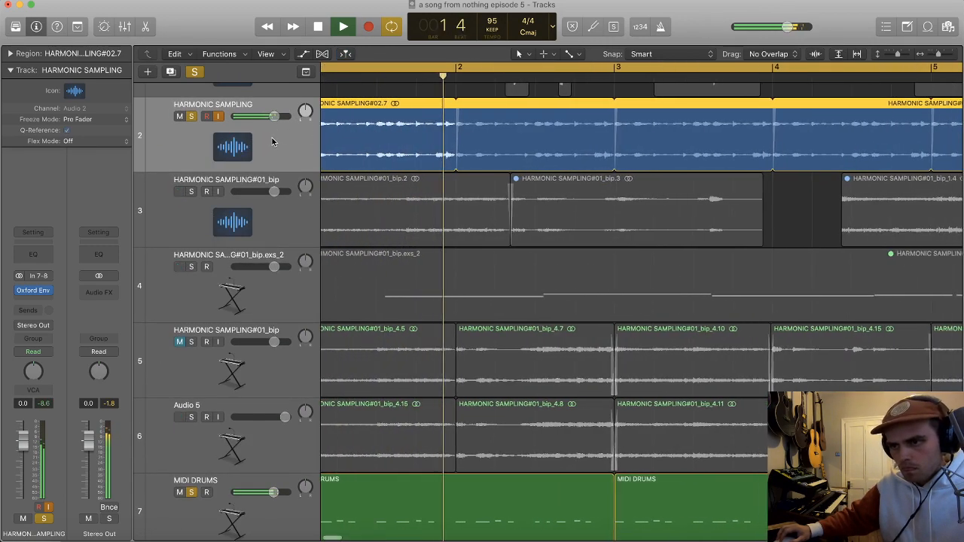
{"action": "left_click", "coordinate": [35, 296]}
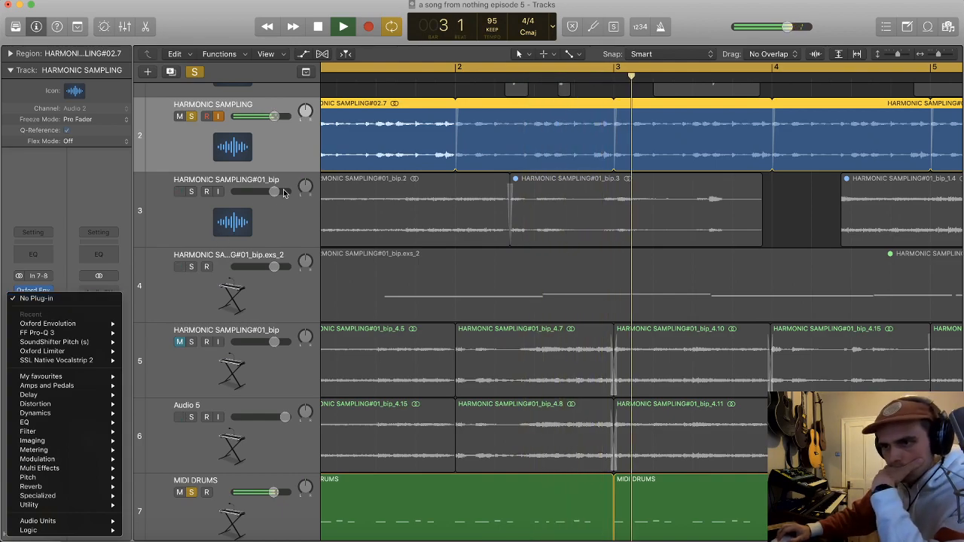
{"action": "left_click", "coordinate": [270, 148]}
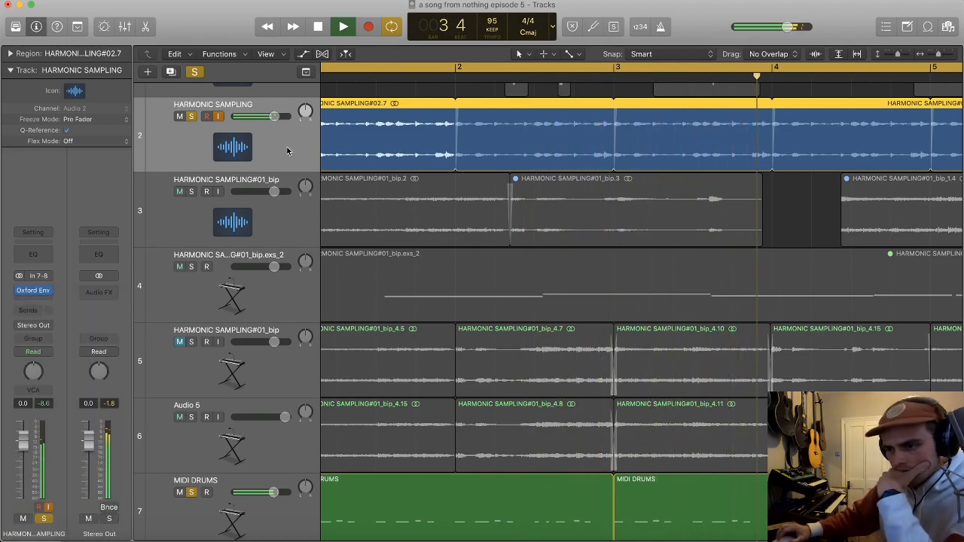
{"action": "scroll", "coordinate": [283, 152], "scroll_direction": "down", "scroll_amount": 2}
{"action": "left_click", "coordinate": [192, 384]}
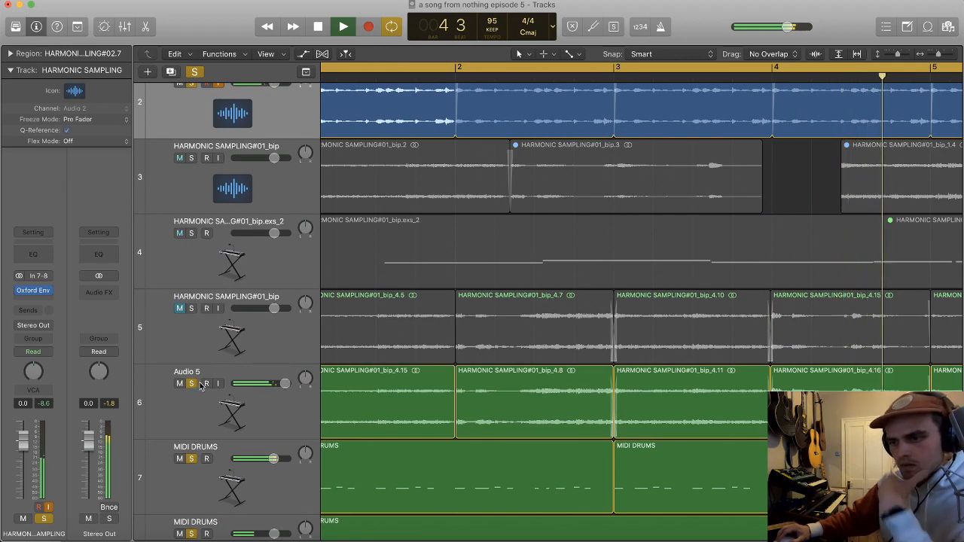
Step: Insert a stereo SoundShifter Pitch after Oxford Envolution on the HARMONIC SAMPLING track
{"action": "scroll", "coordinate": [236, 123], "scroll_direction": "up", "scroll_amount": 1}
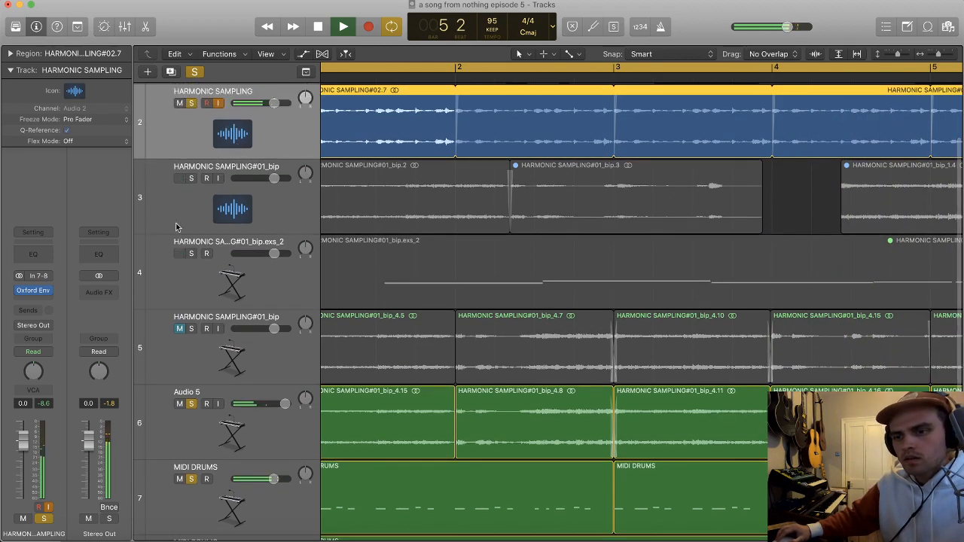
{"action": "left_click", "coordinate": [33, 297]}
{"action": "mouse_move", "coordinate": [65, 344]}
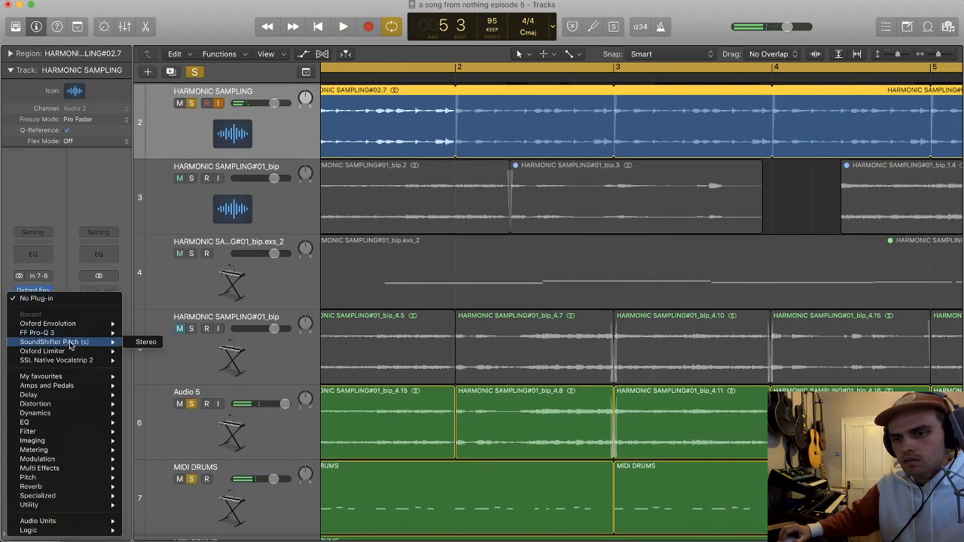
{"action": "left_click", "coordinate": [143, 342]}
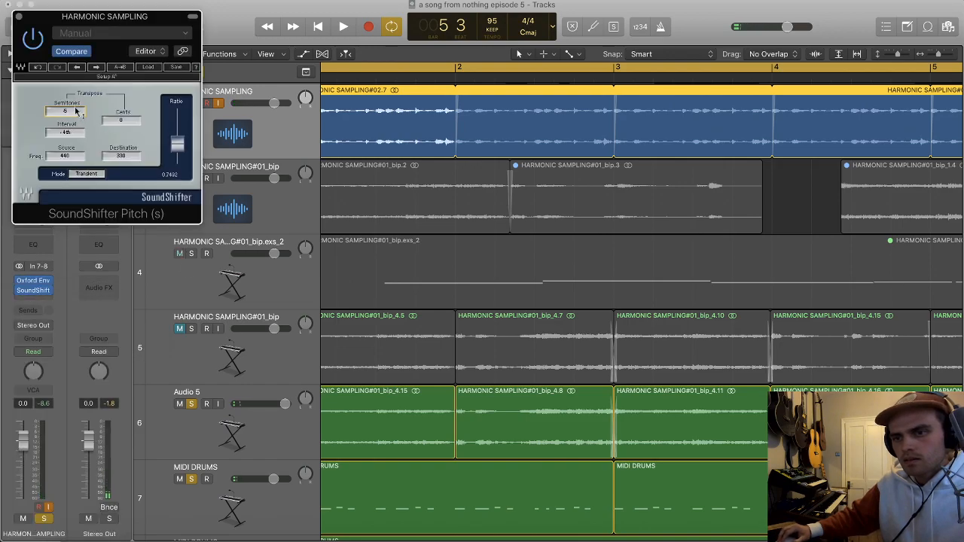
Step: Audition SoundShifter at 2 semitones over beat 4 of bar 1, and close the plug-in with its processing bypassed
{"action": "key", "text": "space"}
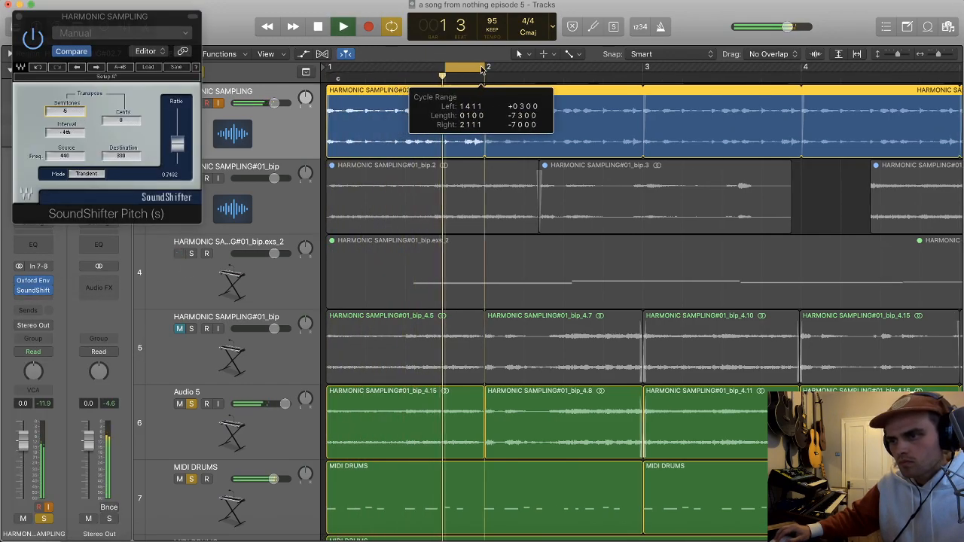
{"action": "key", "text": "space"}
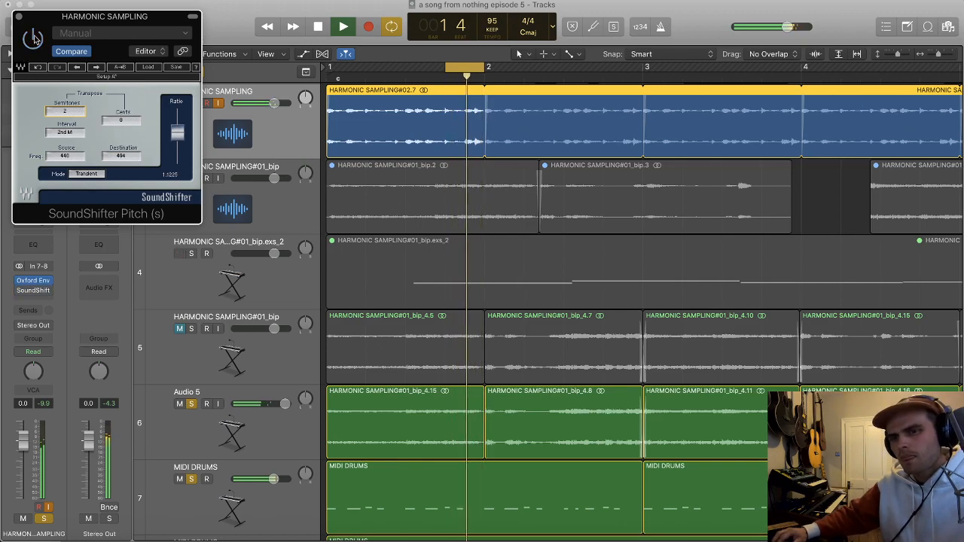
{"action": "key", "text": "space"}
{"action": "left_click", "coordinate": [19, 16]}
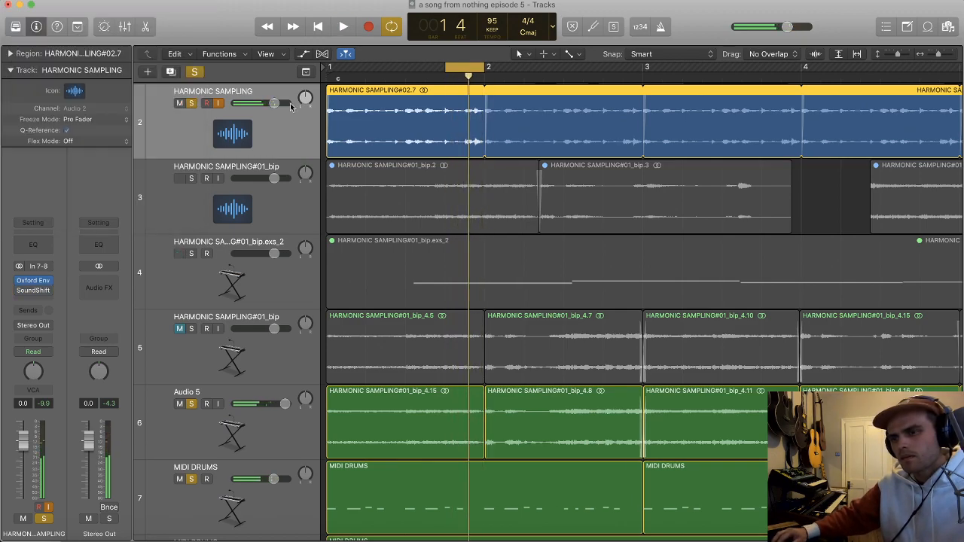
Step: Split the HARMONIC SAMPLING region at beat 3 of bar 1 and loop its second half across the song
{"action": "double_click", "coordinate": [405, 98], "text": "super"}
{"action": "left_click_drag", "start_coordinate": [384, 113], "coordinate": [457, 121], "text": "alt"}
{"action": "left_click", "coordinate": [543, 126]}
{"action": "key", "text": "Delete"}
{"action": "left_click", "coordinate": [472, 136]}
{"action": "key", "text": "l"}
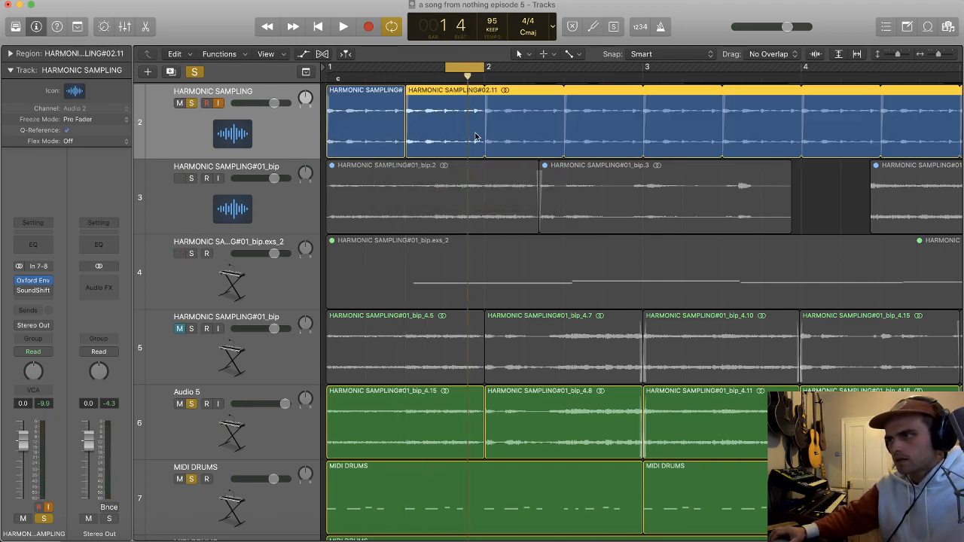
Step: Turn off cycle mode and play the arrangement from the start to hear the half-bar loop
{"action": "key", "text": "super+Left"}
{"action": "key", "text": "super+Left"}
{"action": "key", "text": "c"}
{"action": "key", "text": "super+Left"}
{"action": "key", "text": "super+Left"}
{"action": "key", "text": "Return"}
{"action": "key", "text": "space"}
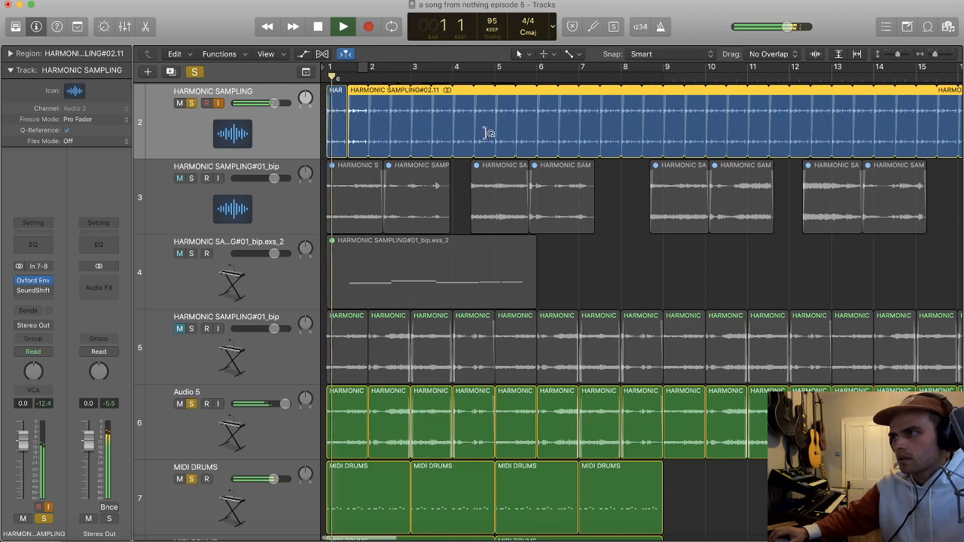
Step: Set the HARMONIC SAMPLING track's volume to +1.5 dB and cycle playback from bar 1 to bar 5
{"action": "key", "text": "super+Right"}
{"action": "key", "text": "super+Right"}
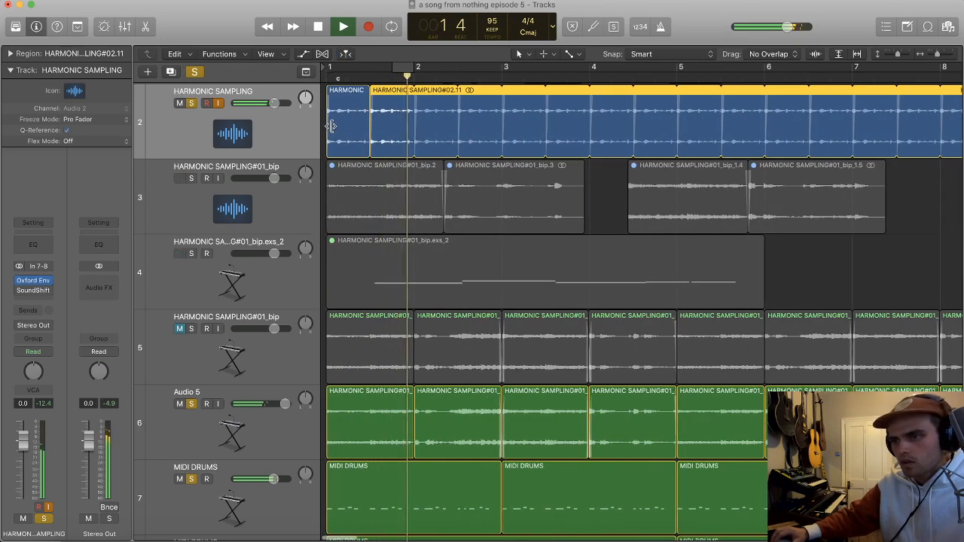
{"action": "left_click_drag", "start_coordinate": [274, 104], "coordinate": [278, 103]}
{"action": "left_click", "coordinate": [289, 134]}
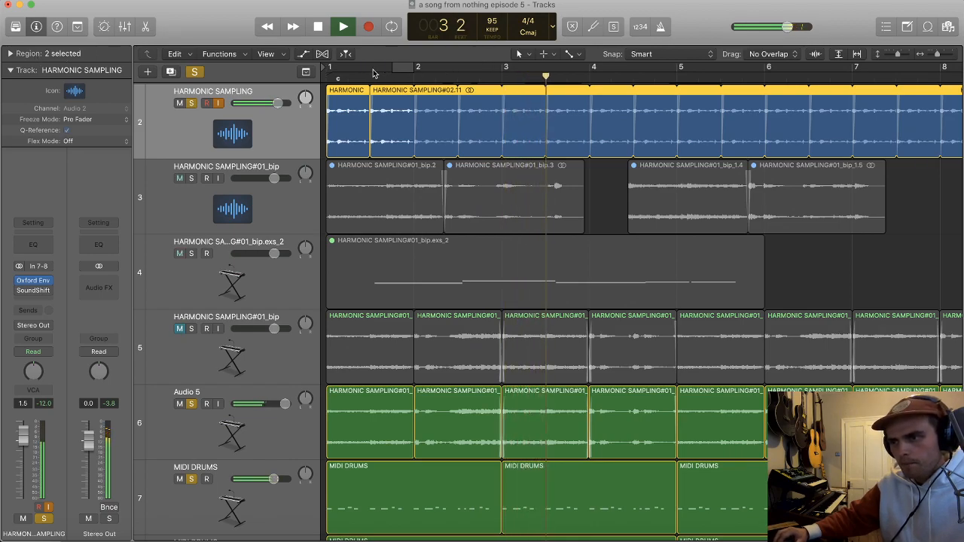
{"action": "left_click_drag", "start_coordinate": [331, 69], "coordinate": [677, 68]}
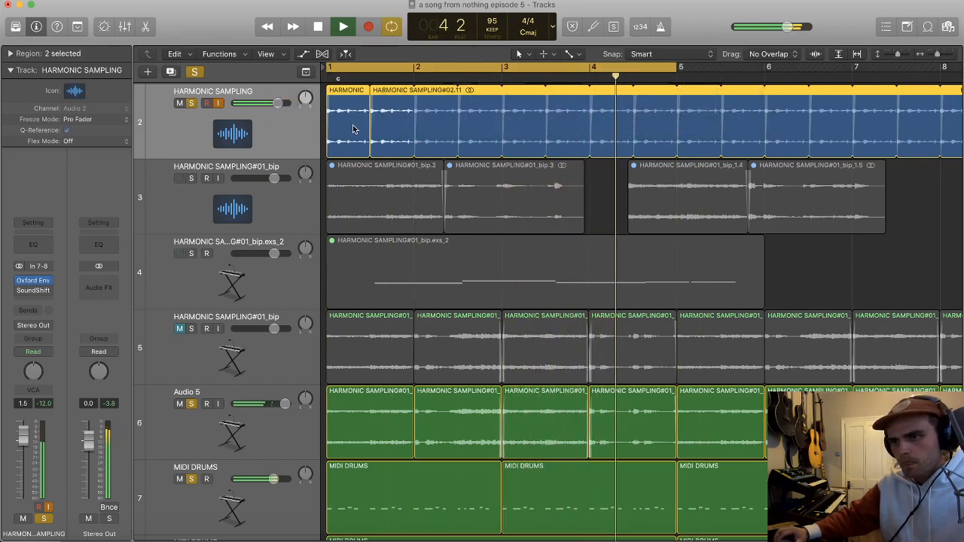
Step: Set the delay of both HARMONIC SAMPLING regions to +33 ticks and play the result
{"action": "left_click", "coordinate": [9, 70]}
{"action": "left_click", "coordinate": [10, 53]}
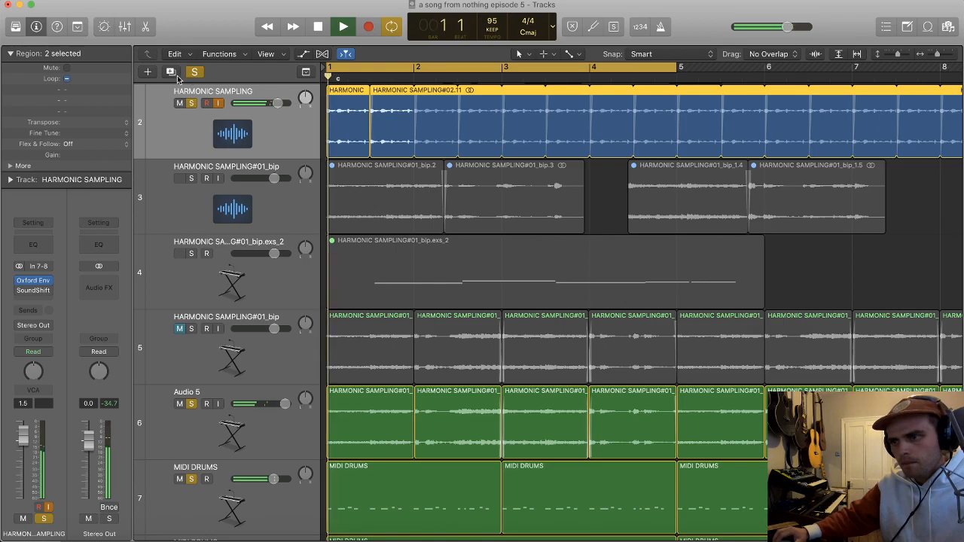
{"action": "left_click", "coordinate": [11, 166]}
{"action": "left_click_drag", "start_coordinate": [81, 177], "coordinate": [80, 174]}
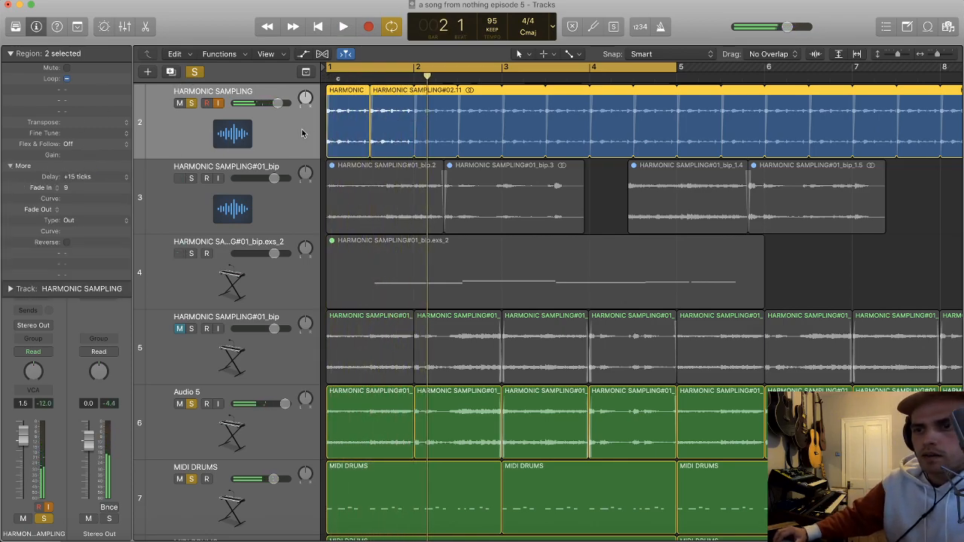
{"action": "left_click", "coordinate": [351, 122]}
{"action": "left_click", "coordinate": [391, 120], "text": "shift"}
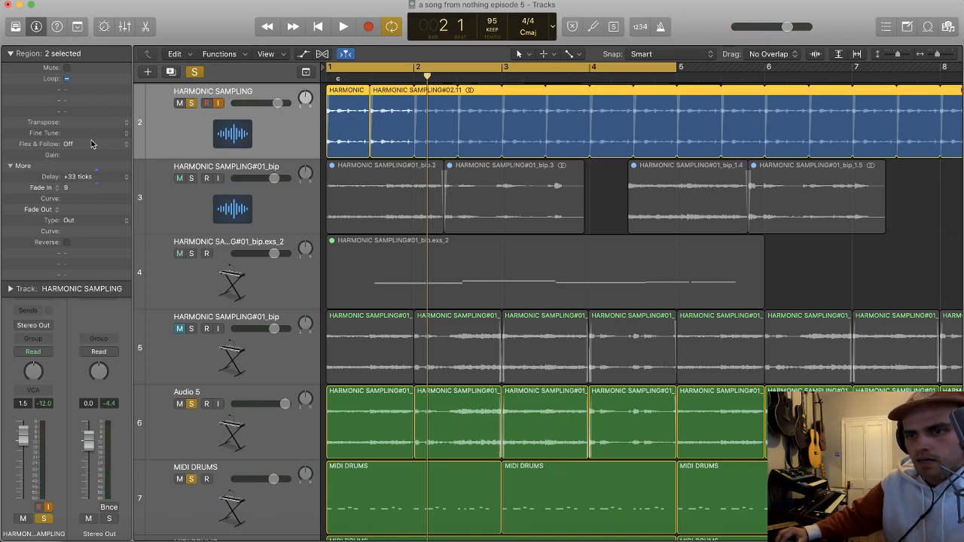
{"action": "key", "text": "space"}
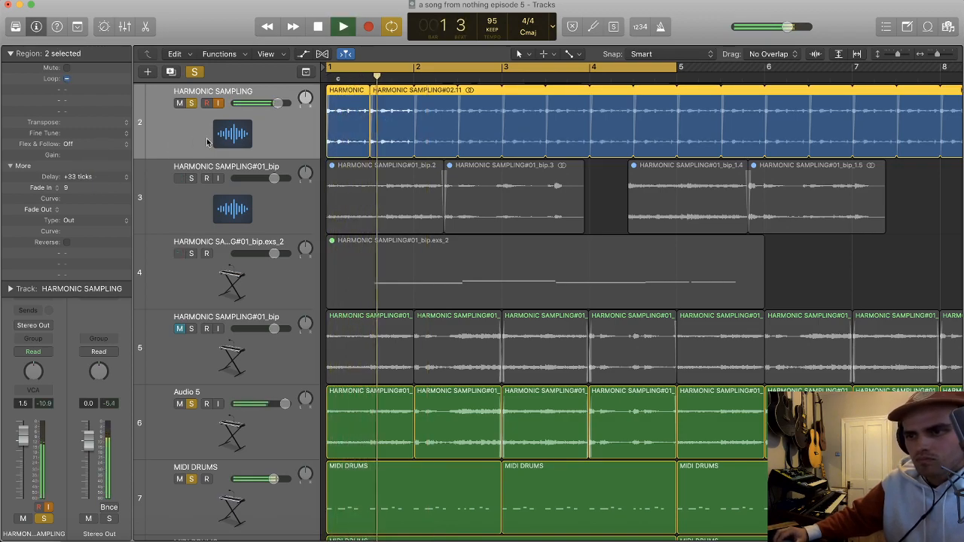
Step: Clear all track solos and set the HARMONIC SAMPLING track's volume to -1.9 dB
{"action": "scroll", "coordinate": [323, 119], "scroll_direction": "up", "scroll_amount": 1}
{"action": "left_click", "coordinate": [278, 104], "text": "alt"}
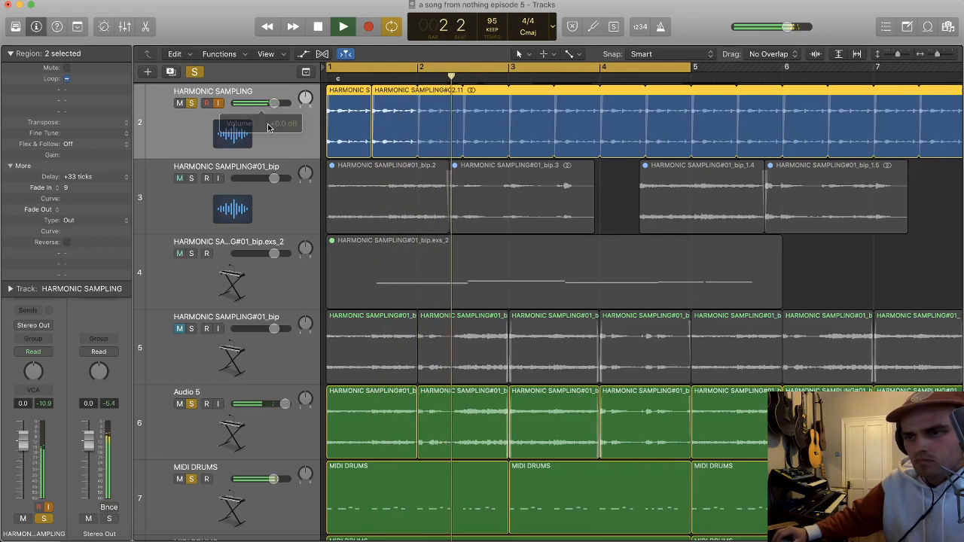
{"action": "left_click", "coordinate": [193, 104]}
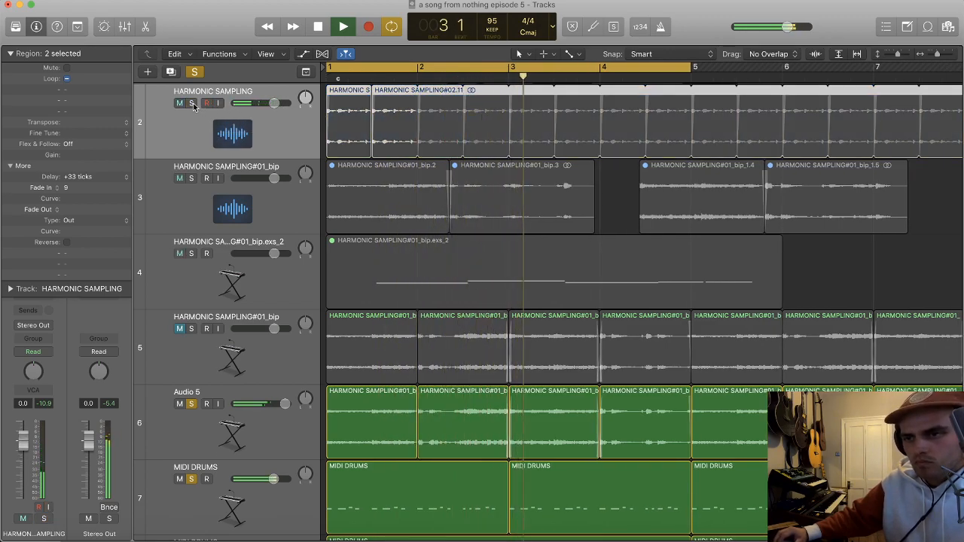
{"action": "left_click", "coordinate": [193, 104], "text": "alt"}
{"action": "scroll", "coordinate": [289, 126], "scroll_direction": "down", "scroll_amount": 2}
{"action": "left_click_drag", "start_coordinate": [273, 125], "coordinate": [270, 126]}
Step: Insert a stereo FF Pro-Q 3 on the HARMONIC SAMPLING track and cut the highs with a high-shelf band
{"action": "left_click", "coordinate": [11, 54]}
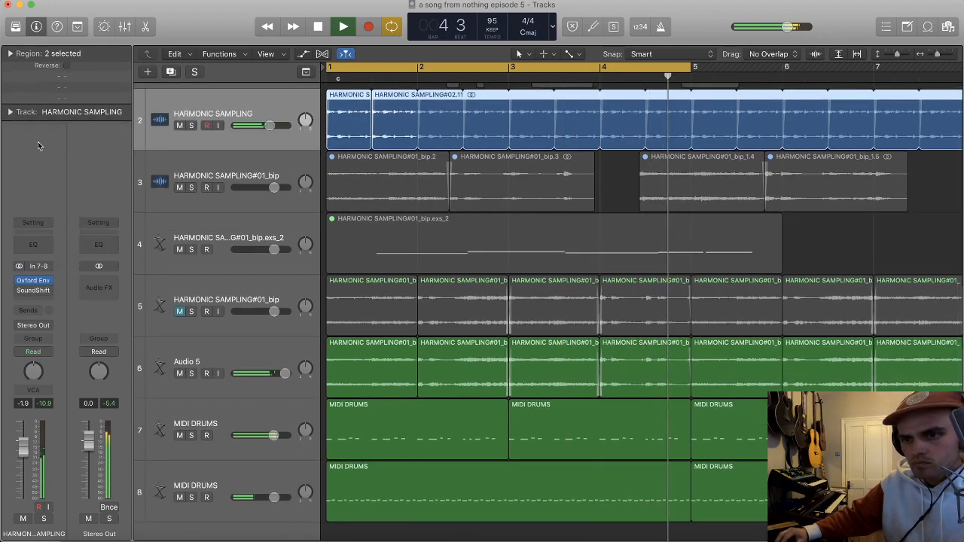
{"action": "left_click", "coordinate": [33, 301]}
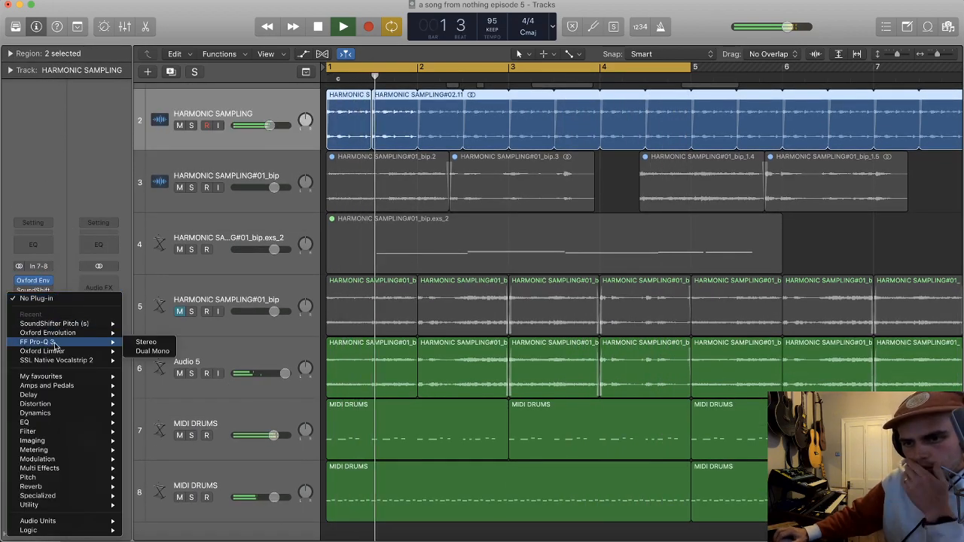
{"action": "left_click", "coordinate": [138, 346]}
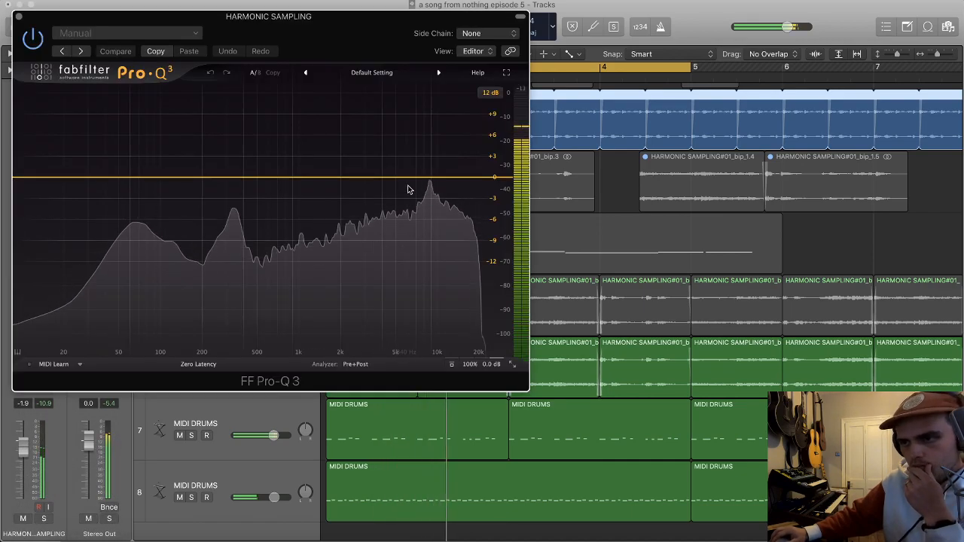
{"action": "left_click_drag", "start_coordinate": [437, 166], "coordinate": [437, 166]}
{"action": "left_click_drag", "start_coordinate": [426, 308], "coordinate": [424, 261]}
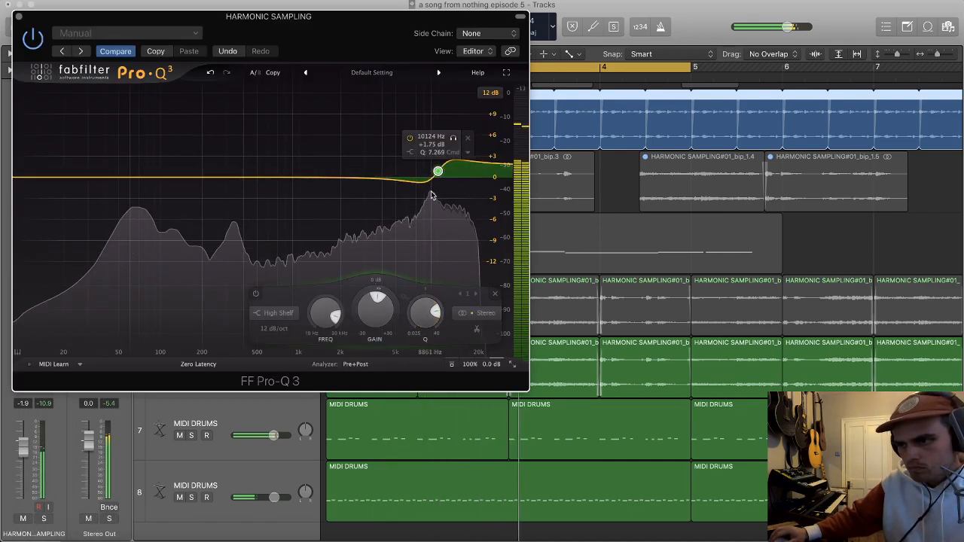
{"action": "left_click_drag", "start_coordinate": [437, 174], "coordinate": [421, 201]}
{"action": "left_click_drag", "start_coordinate": [420, 320], "coordinate": [417, 342]}
Step: Add a high-cut band near 5 kHz and a low-mid boost in Pro-Q 3, and close the plug-in
{"action": "left_click", "coordinate": [340, 178]}
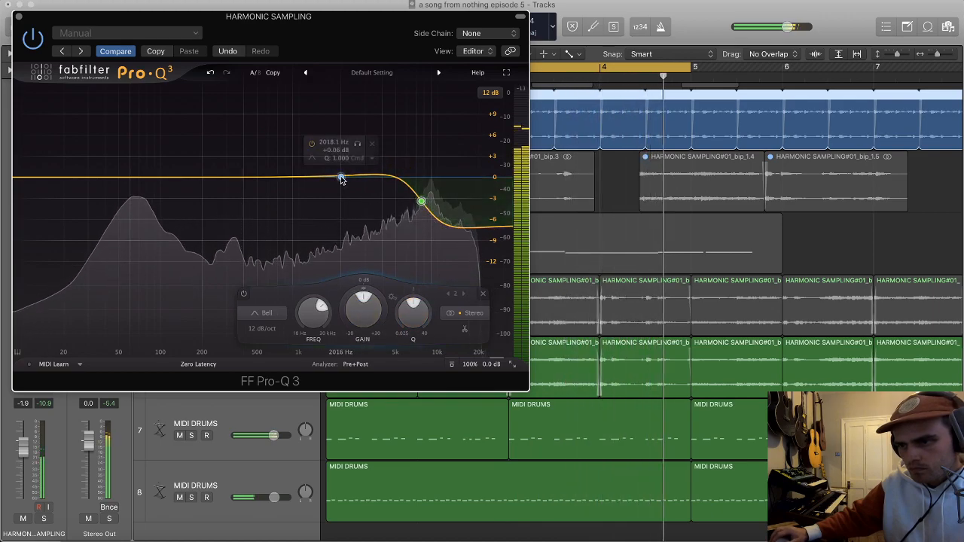
{"action": "right_click", "coordinate": [341, 178]}
{"action": "mouse_move", "coordinate": [421, 223]}
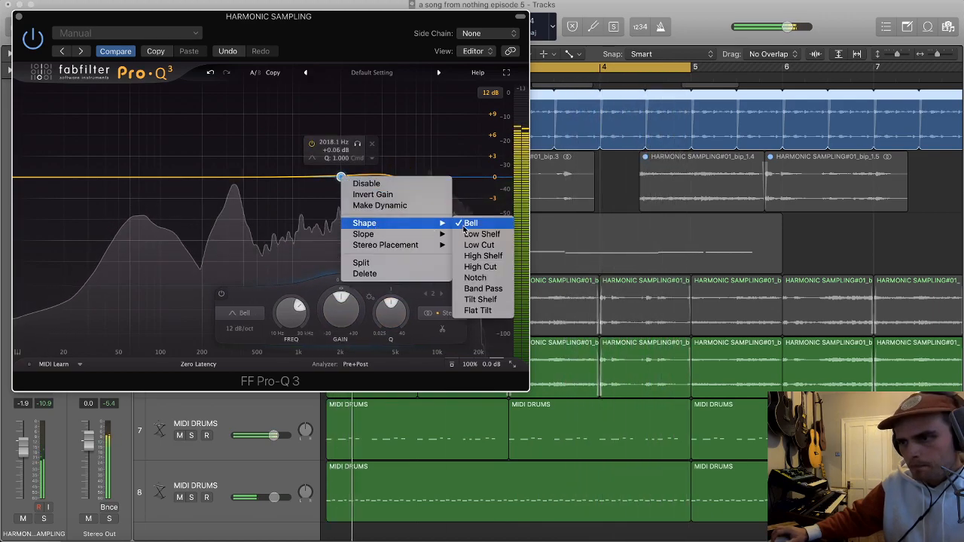
{"action": "left_click", "coordinate": [479, 267]}
{"action": "left_click_drag", "start_coordinate": [340, 178], "coordinate": [391, 175]}
{"action": "left_click_drag", "start_coordinate": [236, 177], "coordinate": [235, 153]}
{"action": "left_click", "coordinate": [18, 16]}
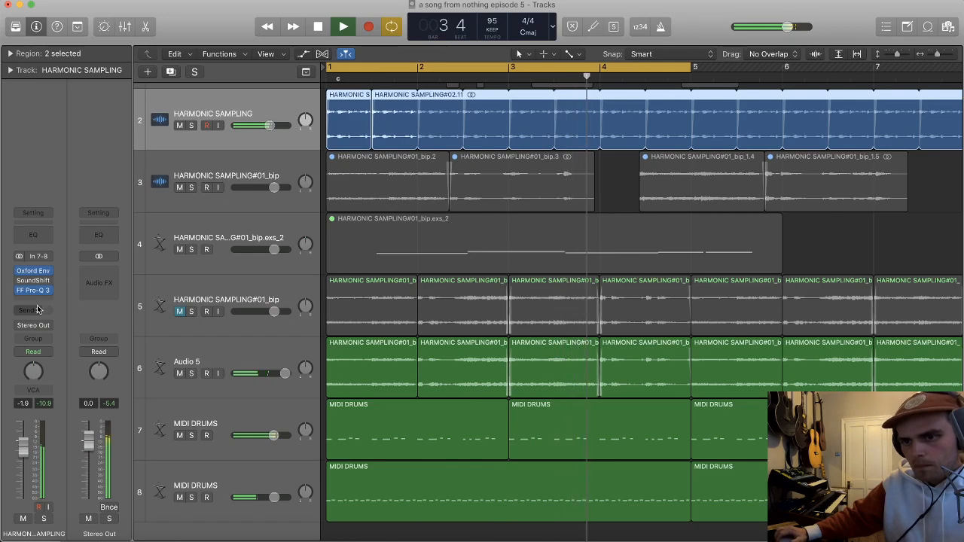
Step: Send the HARMONIC SAMPLING track to Bus 1 at a level of -1.0 dB
{"action": "left_click", "coordinate": [35, 311]}
{"action": "mouse_move", "coordinate": [34, 328]}
{"action": "left_click", "coordinate": [139, 180]}
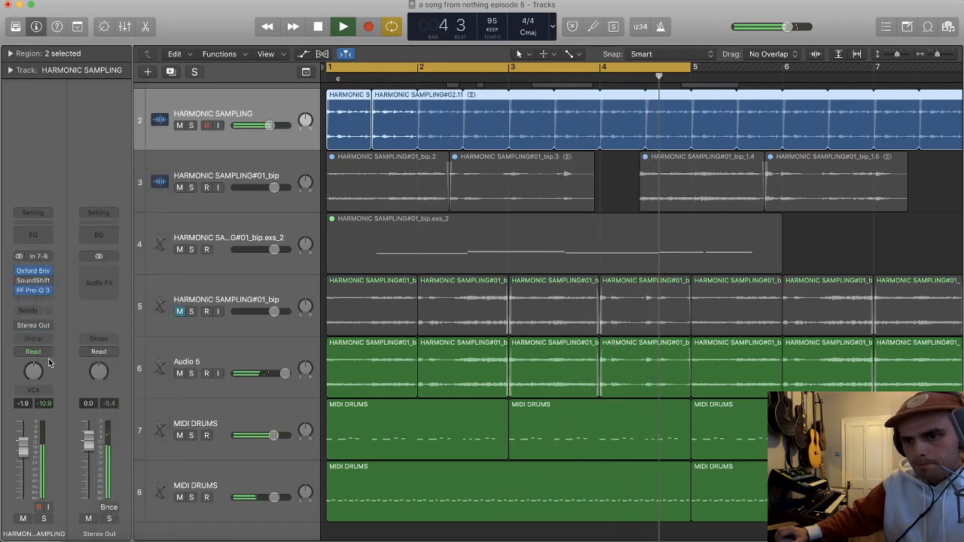
{"action": "left_click_drag", "start_coordinate": [50, 305], "coordinate": [53, 307]}
Step: Insert a stereo Space Designer on Aux 1, set its wet level to 0.0 dB, and close the plug-in
{"action": "left_click", "coordinate": [98, 275]}
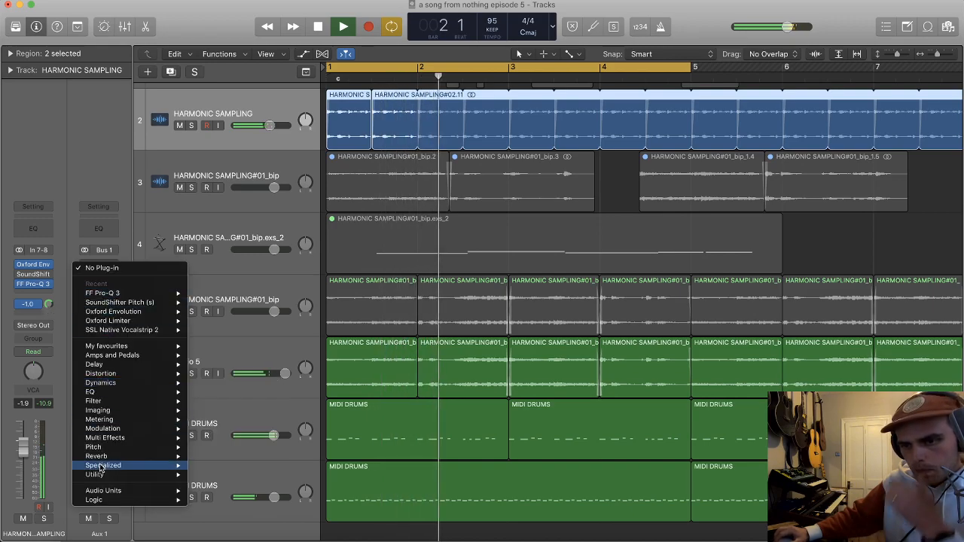
{"action": "mouse_move", "coordinate": [95, 457]}
{"action": "mouse_move", "coordinate": [226, 485]}
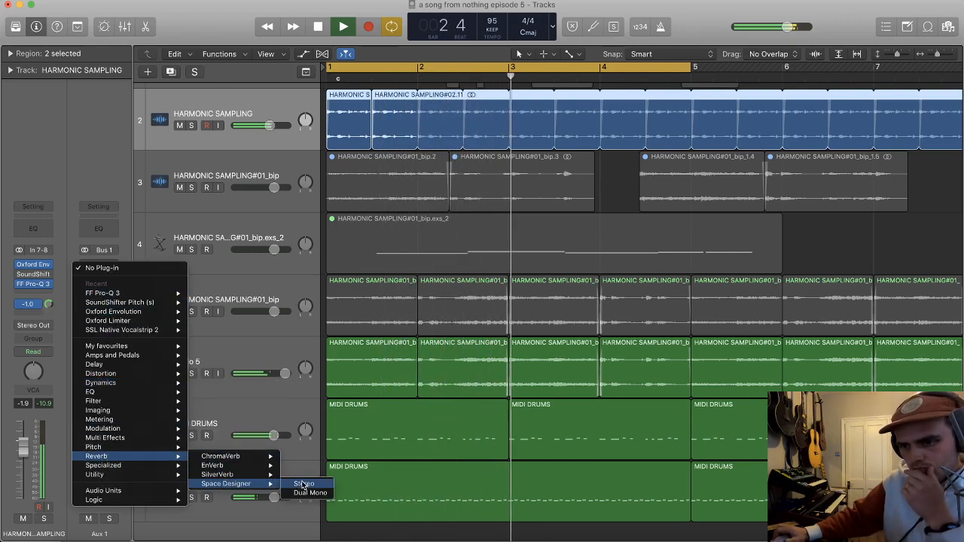
{"action": "left_click", "coordinate": [301, 483]}
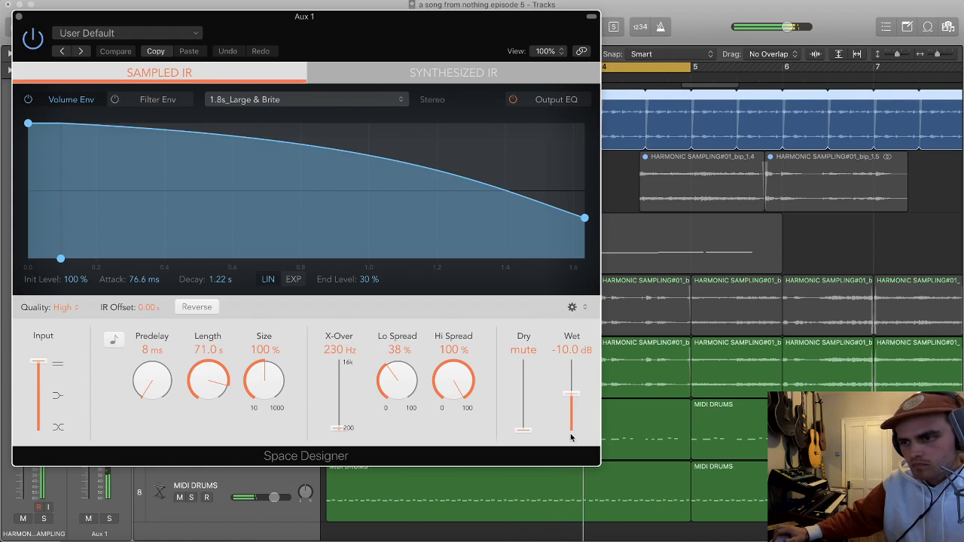
{"action": "left_click_drag", "start_coordinate": [571, 395], "coordinate": [571, 392]}
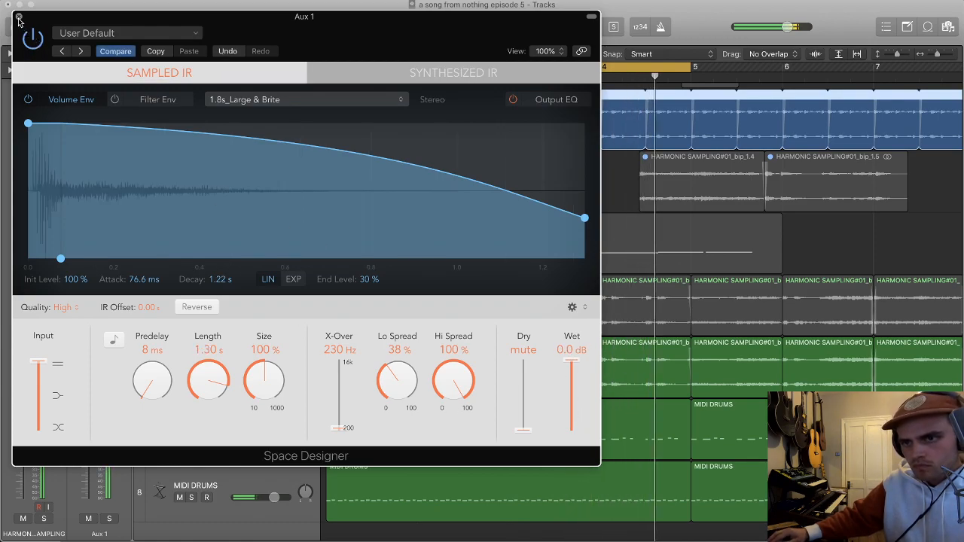
{"action": "left_click", "coordinate": [19, 16]}
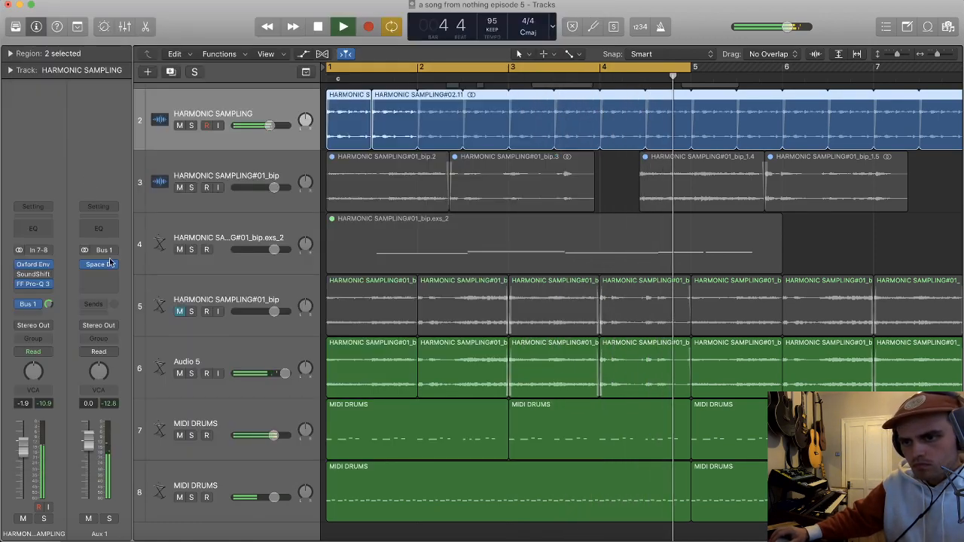
Step: Open Space Designer on Aux 1 to check its reverb settings, and close it
{"action": "left_click", "coordinate": [33, 294]}
{"action": "mouse_move", "coordinate": [151, 330]}
{"action": "left_click", "coordinate": [198, 324]}
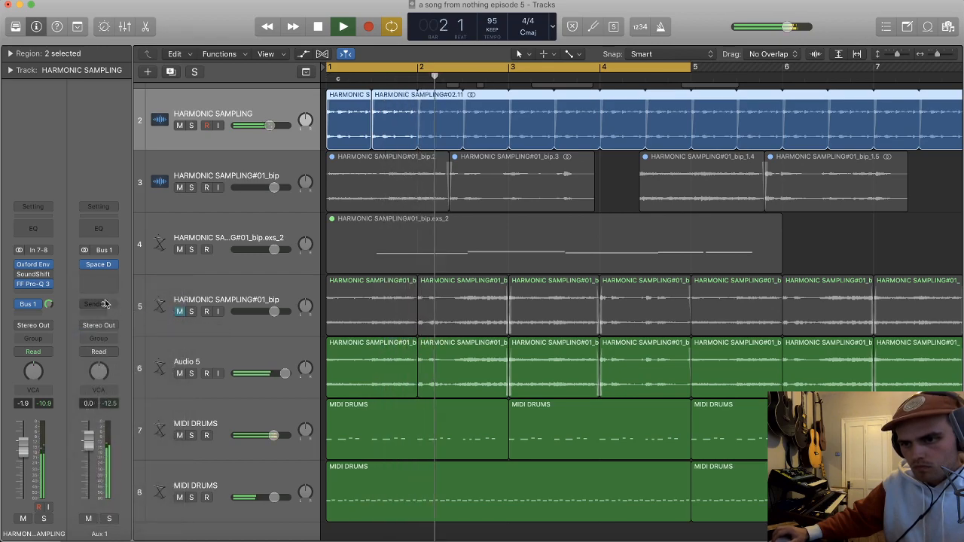
{"action": "left_click", "coordinate": [97, 265]}
{"action": "left_click", "coordinate": [93, 276]}
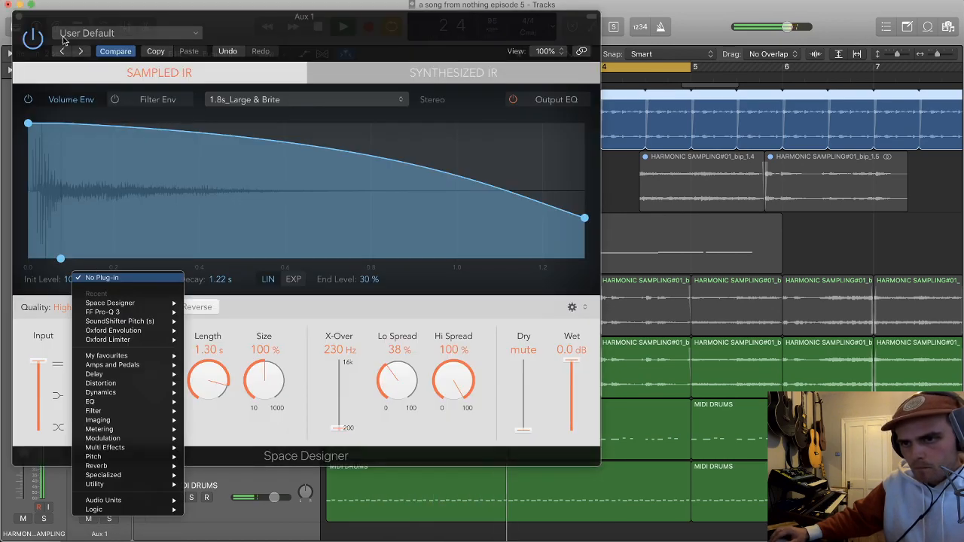
{"action": "left_click", "coordinate": [19, 23]}
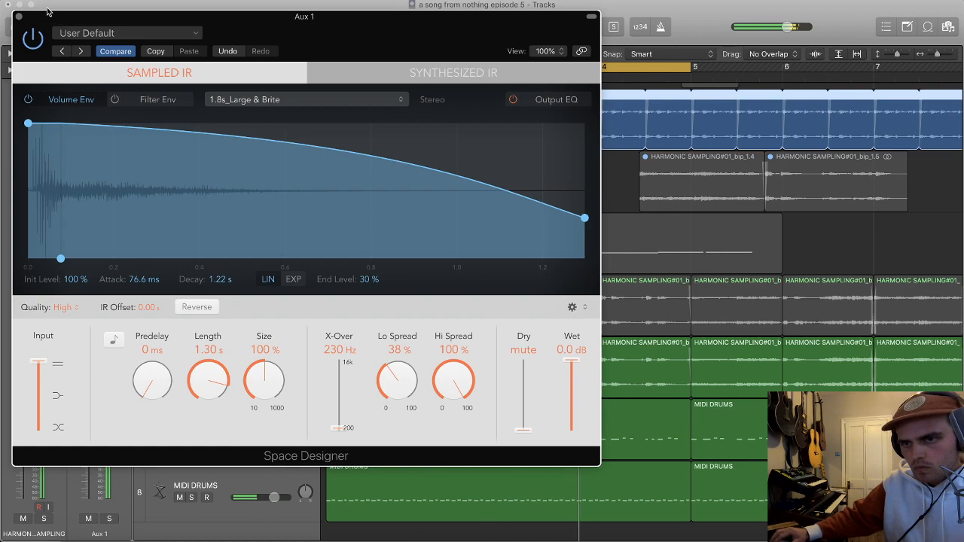
{"action": "left_click", "coordinate": [19, 17]}
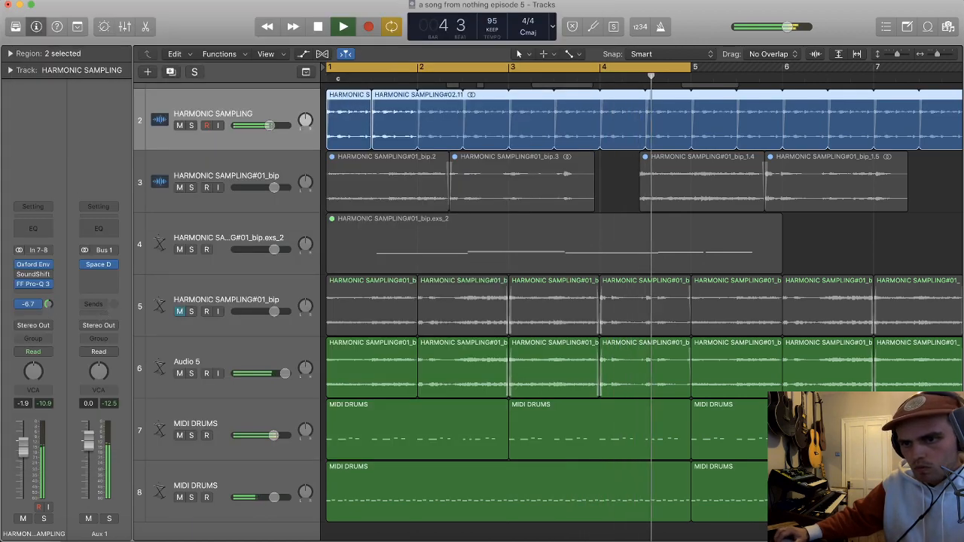
Step: Insert FF Pro-Q 3 on Aux 1 with a low cut near 290 Hz and a high cut near 2.5 kHz, and close it
{"action": "left_click", "coordinate": [106, 277]}
{"action": "mouse_move", "coordinate": [167, 312]}
{"action": "left_click", "coordinate": [207, 312]}
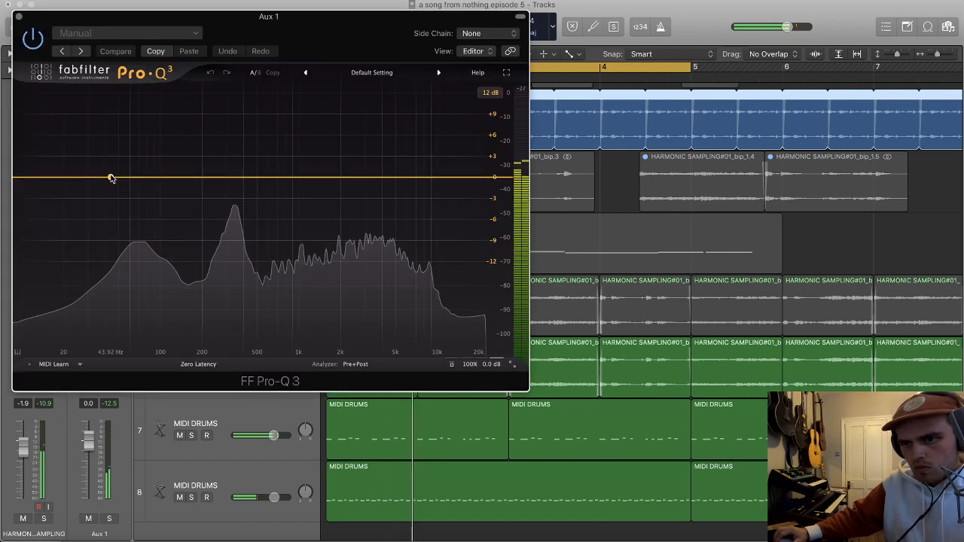
{"action": "left_click", "coordinate": [110, 178]}
{"action": "left_click", "coordinate": [28, 178]}
{"action": "left_click_drag", "start_coordinate": [28, 179], "coordinate": [219, 179]}
{"action": "left_click", "coordinate": [495, 178]}
{"action": "left_click_drag", "start_coordinate": [492, 179], "coordinate": [354, 181]}
{"action": "left_click_drag", "start_coordinate": [220, 178], "coordinate": [223, 180]}
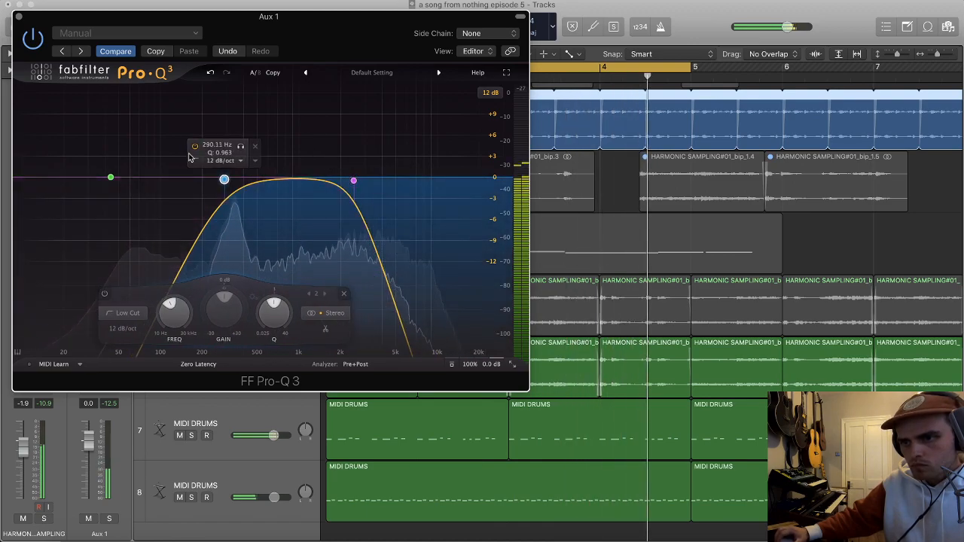
{"action": "left_click", "coordinate": [19, 16]}
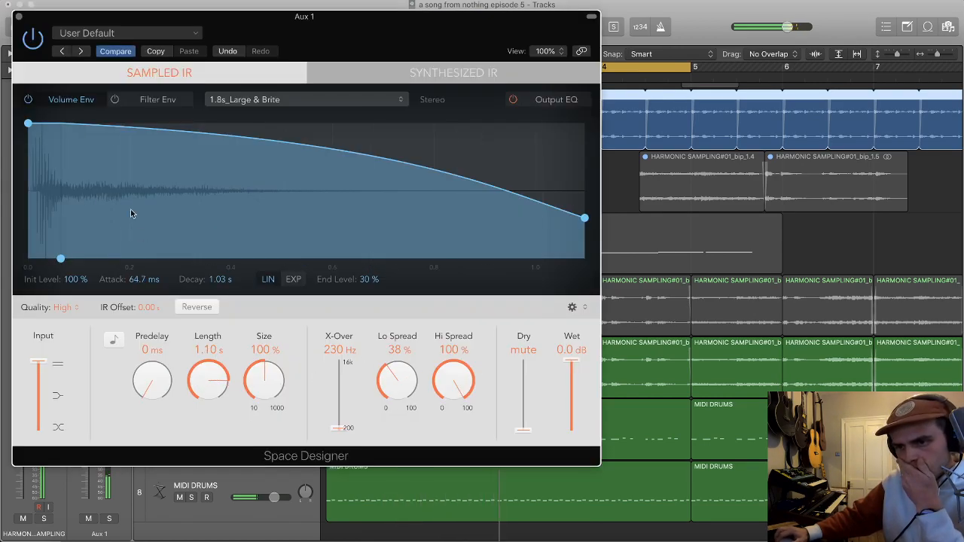
Step: Set the Space Designer length to 1.10 s, close it, and lower HARMONIC SAMPLING's Bus 1 send to -22.4 dB
{"action": "left_click", "coordinate": [18, 17]}
{"action": "left_click_drag", "start_coordinate": [50, 305], "coordinate": [50, 310]}
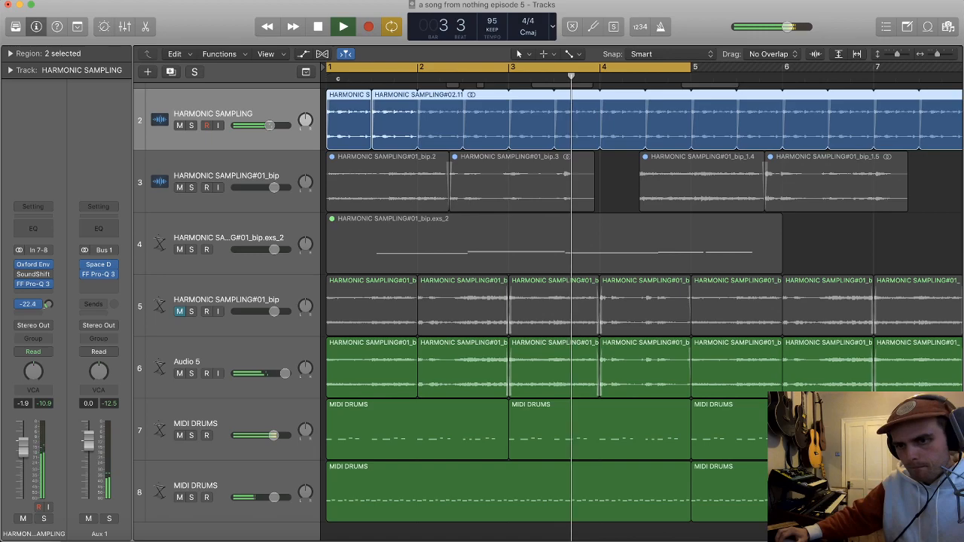
Step: Mute HARMONIC SAMPLING briefly, lower its volume to -4.2 dB, and unmute it
{"action": "key", "text": "super+Up"}
{"action": "left_click", "coordinate": [180, 165]}
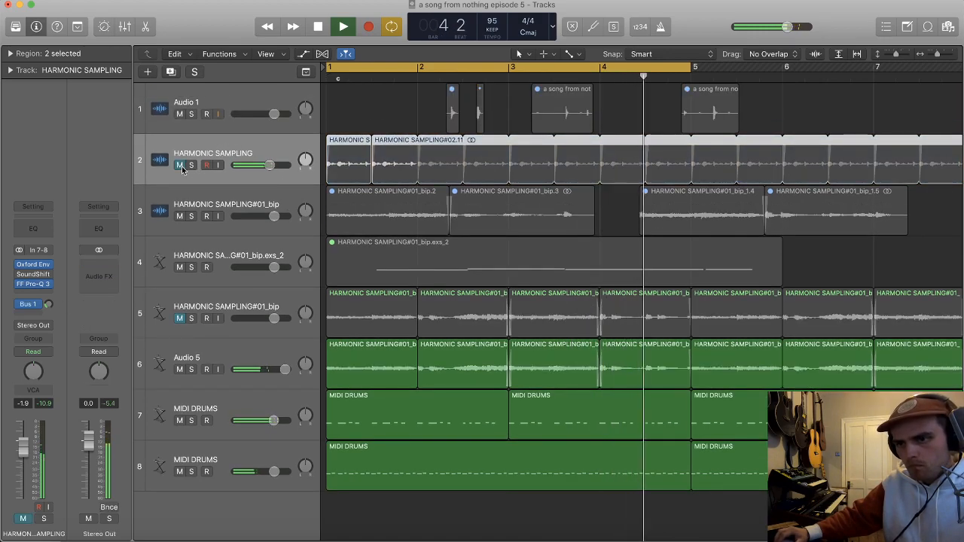
{"action": "left_click_drag", "start_coordinate": [269, 165], "coordinate": [264, 165]}
{"action": "left_click", "coordinate": [180, 165]}
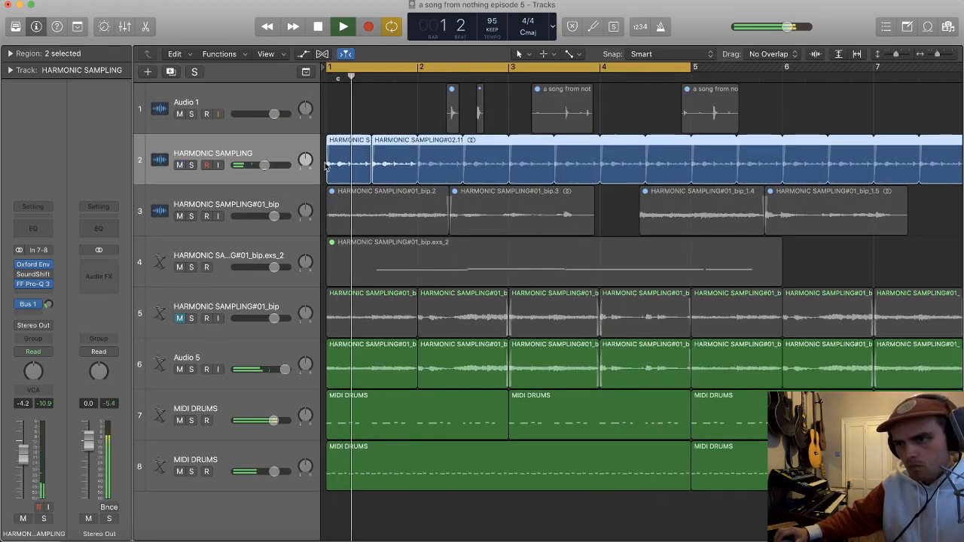
Step: Split the first HARMONIC SAMPLING region at beat 2 and delete its first beat
{"action": "scroll", "coordinate": [340, 165], "scroll_direction": "up", "scroll_amount": 3}
{"action": "scroll", "coordinate": [347, 164], "scroll_direction": "left", "scroll_amount": 2}
{"action": "left_click", "coordinate": [372, 117]}
{"action": "key", "text": "space"}
{"action": "double_click", "coordinate": [369, 154], "text": "super"}
{"action": "left_click", "coordinate": [357, 164]}
{"action": "key", "text": "Delete"}
{"action": "key", "text": "space"}
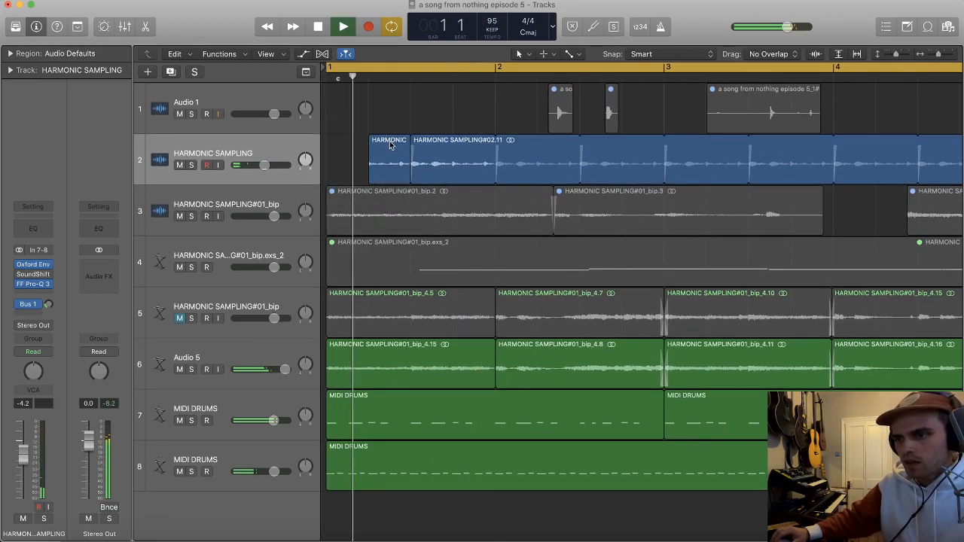
Step: Delete the looped HARMONIC SAMPLING#02.11 region that starts at beat 3 and stop playback
{"action": "scroll", "coordinate": [395, 148], "scroll_direction": "up", "scroll_amount": 3}
{"action": "scroll", "coordinate": [455, 155], "scroll_direction": "down", "scroll_amount": 2}
{"action": "left_click", "coordinate": [551, 170]}
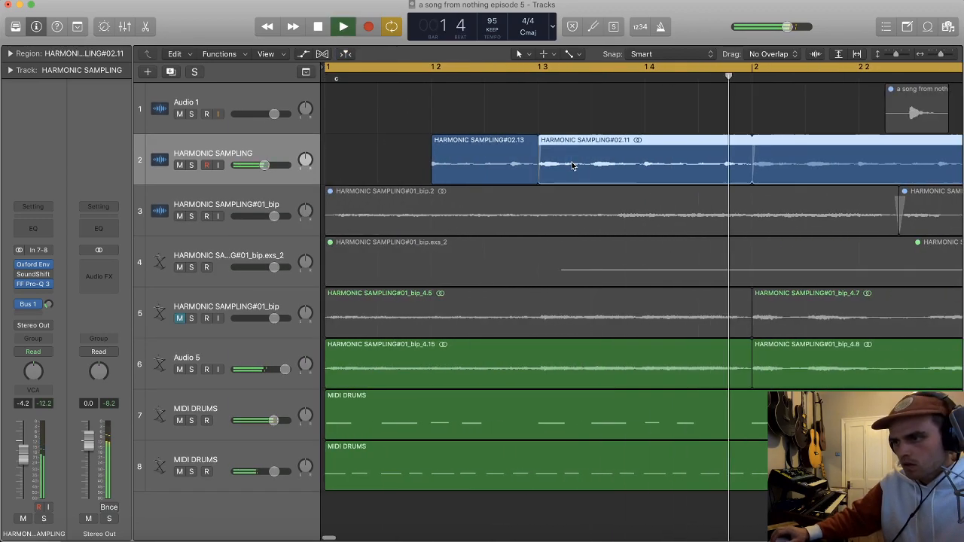
{"action": "key", "text": "Delete"}
{"action": "key", "text": "space"}
{"action": "scroll", "coordinate": [375, 159], "scroll_direction": "left", "scroll_amount": 1}
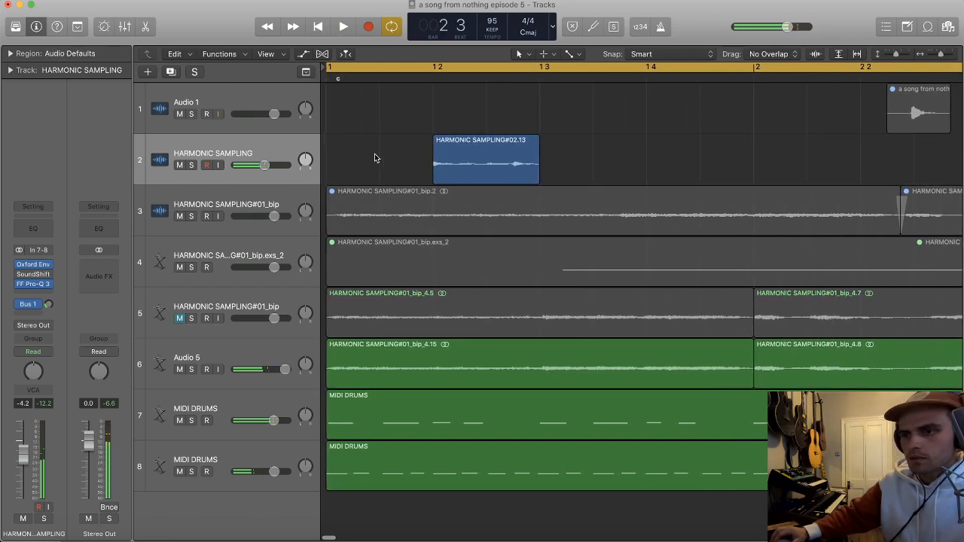
Step: Join the first two beats of HARMONIC SAMPLING, including the silence, into one region and loop it
{"action": "left_click_drag", "start_coordinate": [325, 141], "coordinate": [537, 149]}
{"action": "left_click", "coordinate": [537, 149]}
{"action": "key", "text": "super+j"}
{"action": "key", "text": "Return"}
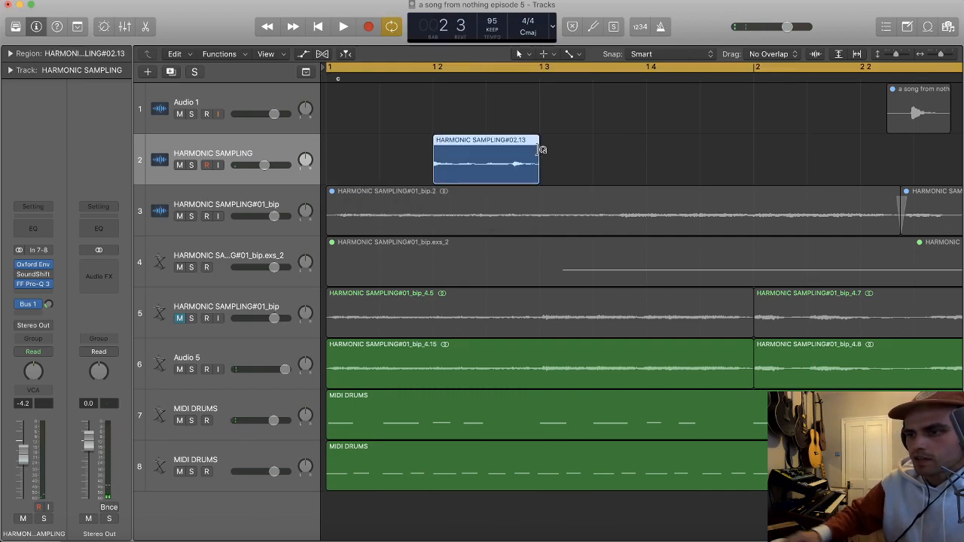
{"action": "scroll", "coordinate": [542, 153], "scroll_direction": "down", "scroll_amount": 3}
{"action": "key", "text": "l"}
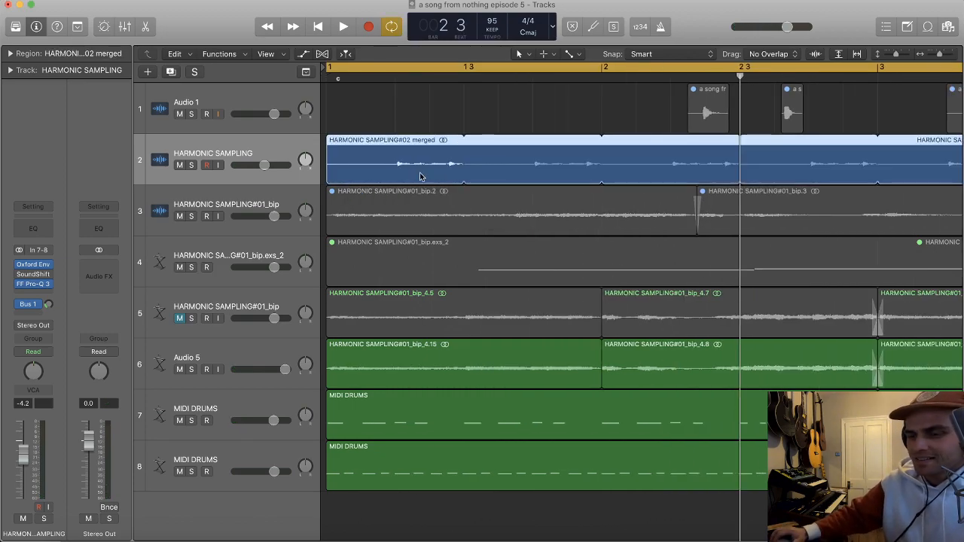
Step: Raise the HARMONIC SAMPLING track's volume to -3.5 dB and play back the arrangement
{"action": "left_click_drag", "start_coordinate": [261, 164], "coordinate": [274, 162]}
{"action": "key", "text": "space"}
{"action": "scroll", "coordinate": [379, 159], "scroll_direction": "down", "scroll_amount": 3}
{"action": "scroll", "coordinate": [222, 166], "scroll_direction": "down", "scroll_amount": 1}
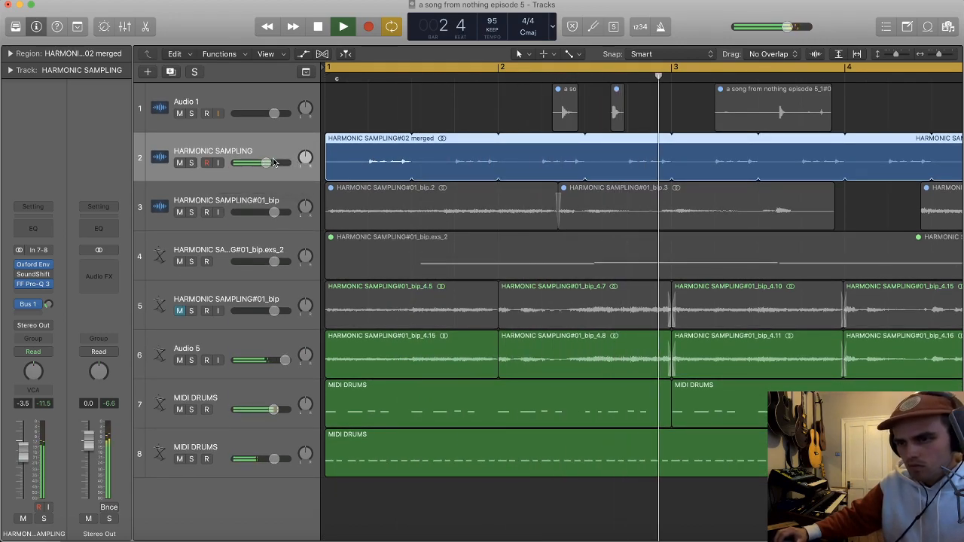
{"action": "scroll", "coordinate": [418, 153], "scroll_direction": "down", "scroll_amount": 3}
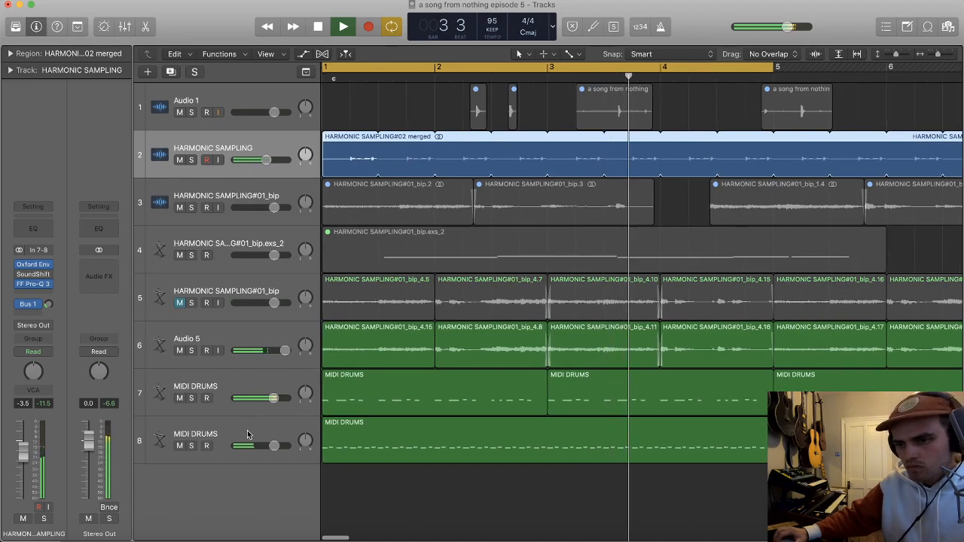
Step: Solo the MIDI DRUMS track 8 and insert a stereo FF Pro-Q 3 on it
{"action": "left_click", "coordinate": [247, 434]}
{"action": "left_click", "coordinate": [191, 446]}
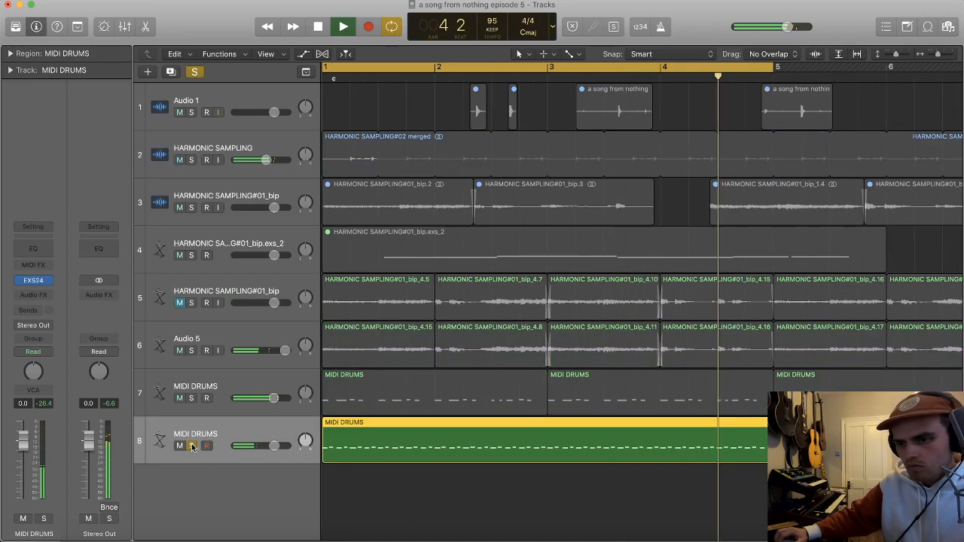
{"action": "left_click", "coordinate": [41, 293]}
{"action": "mouse_move", "coordinate": [60, 261]}
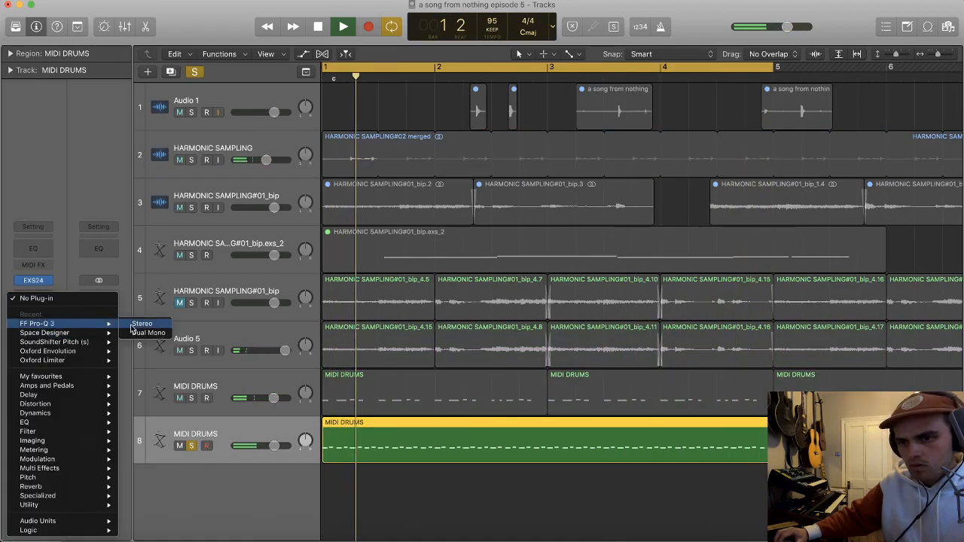
{"action": "left_click", "coordinate": [144, 261]}
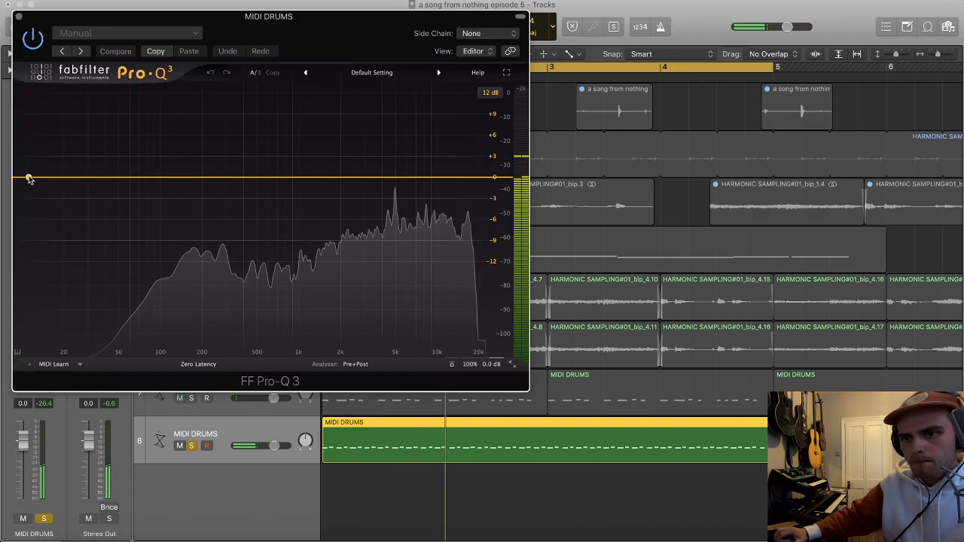
Step: Add a 12 dB/oct low cut near 916 Hz, close Pro-Q 3, and raise track 8's volume to 2.0 dB
{"action": "double_click", "coordinate": [28, 178]}
{"action": "left_click_drag", "start_coordinate": [28, 178], "coordinate": [293, 173]}
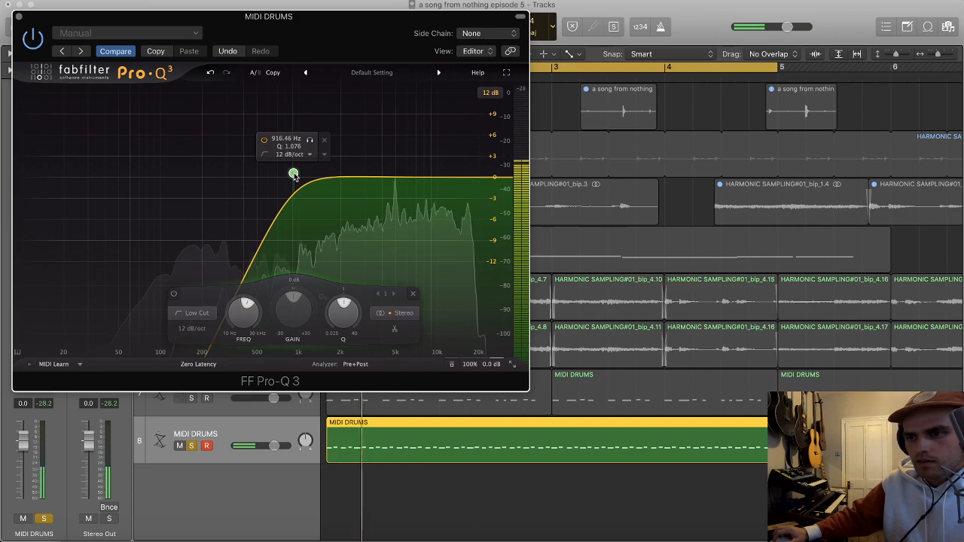
{"action": "left_click", "coordinate": [18, 17]}
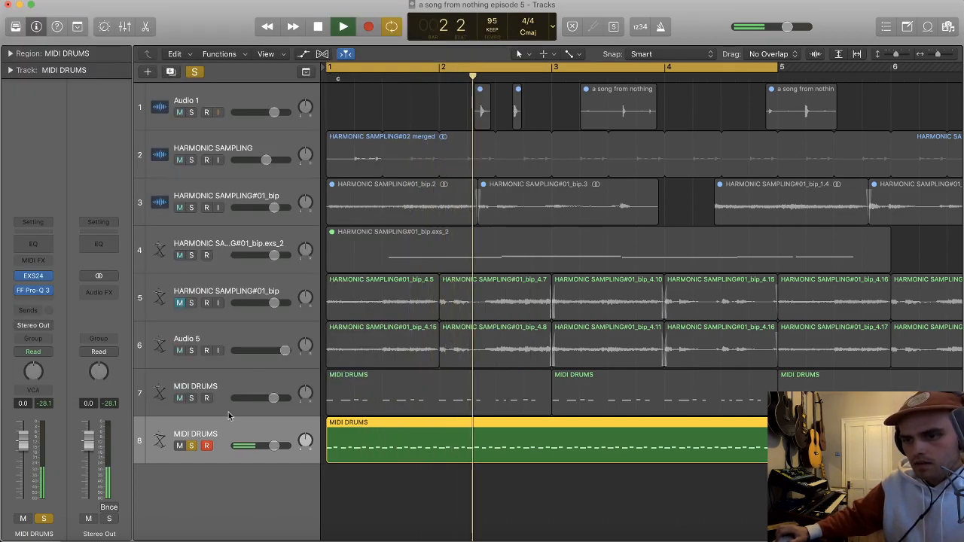
{"action": "left_click_drag", "start_coordinate": [279, 446], "coordinate": [284, 446]}
{"action": "scroll", "coordinate": [301, 425], "scroll_direction": "down", "scroll_amount": 3}
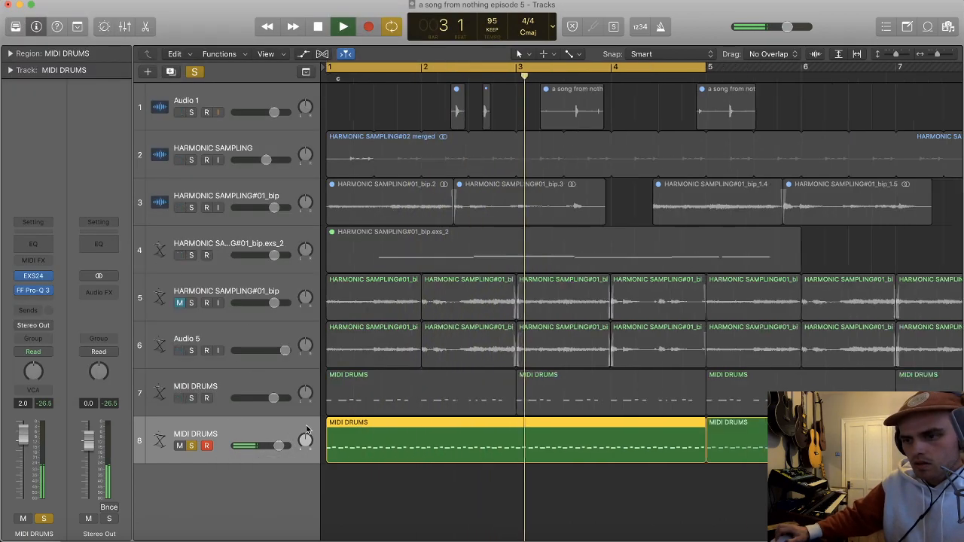
Step: Duplicate the MIDI DRUMS track 7 and copy its first two regions onto the new track 8
{"action": "left_click", "coordinate": [267, 405]}
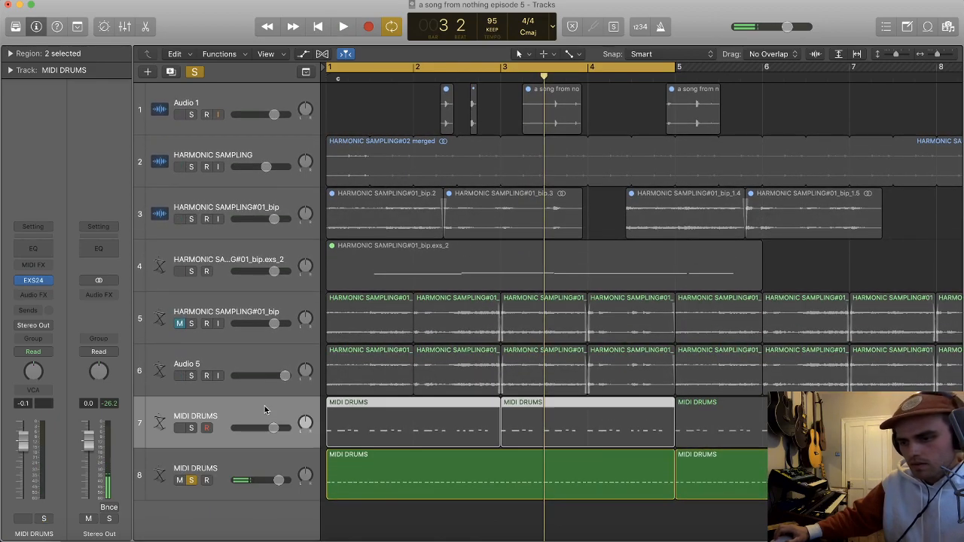
{"action": "key", "text": "super+d"}
{"action": "scroll", "coordinate": [384, 425], "scroll_direction": "down", "scroll_amount": 1}
{"action": "left_click", "coordinate": [376, 435]}
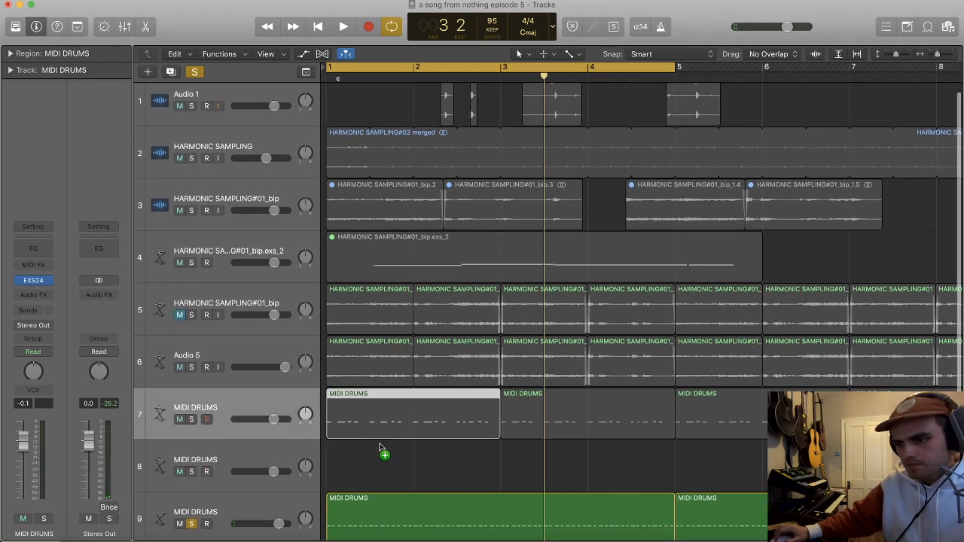
{"action": "left_click_drag", "start_coordinate": [381, 439], "coordinate": [384, 469]}
{"action": "left_click_drag", "start_coordinate": [553, 431], "coordinate": [551, 461]}
Step: Delete all notes except the C2 hits in track 8's first region, and delete the copied region at bar 3
{"action": "double_click", "coordinate": [430, 457]}
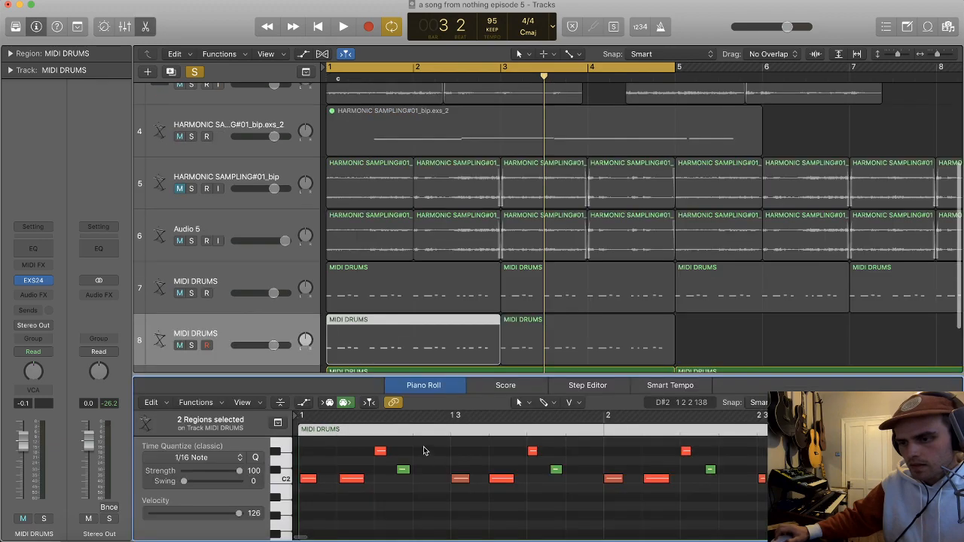
{"action": "scroll", "coordinate": [360, 455], "scroll_direction": "down", "scroll_amount": 3}
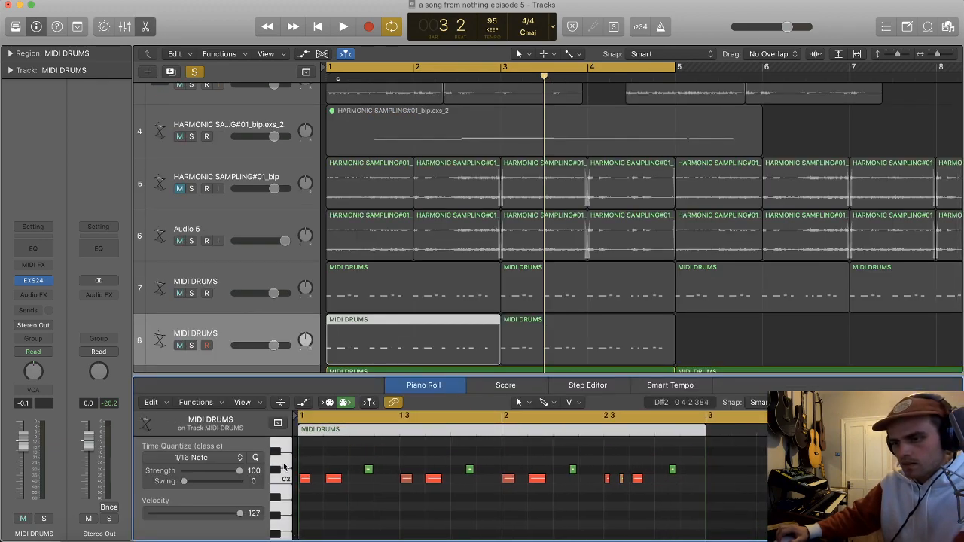
{"action": "key", "text": "x"}
{"action": "key", "text": "x"}
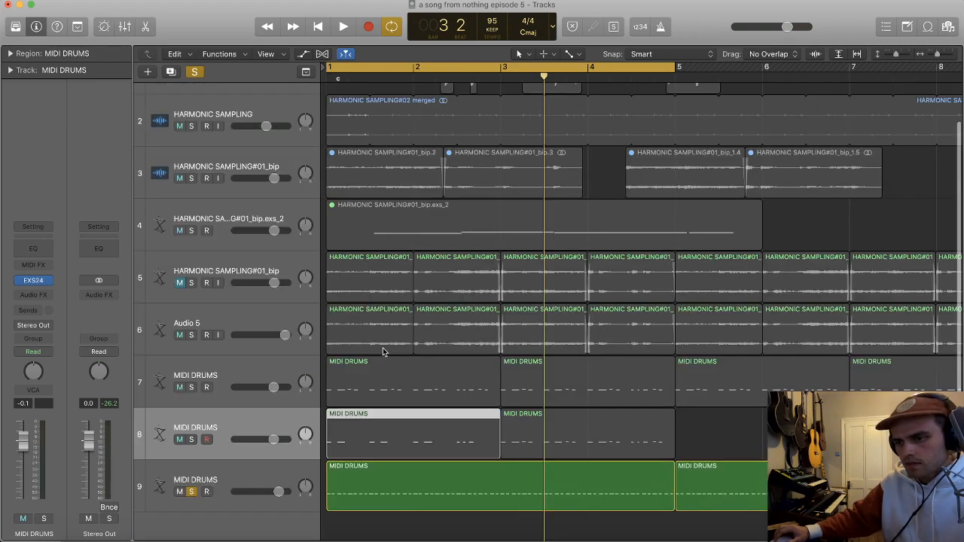
{"action": "left_click", "coordinate": [550, 435]}
{"action": "key", "text": "Delete"}
Step: Delete the C2 notes from track 7's first region, and copy track 8's C2-only region to bar 3
{"action": "double_click", "coordinate": [367, 384]}
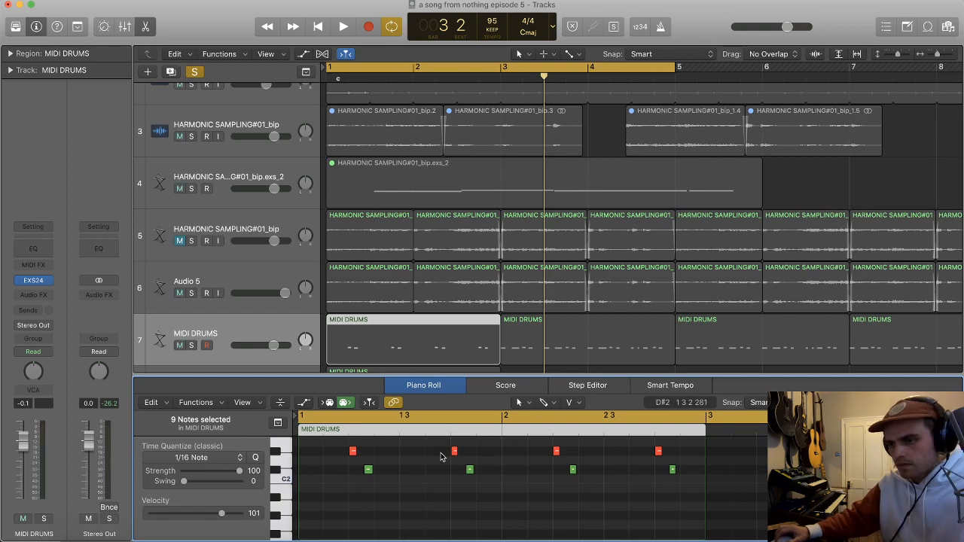
{"action": "key", "text": "p"}
{"action": "left_click_drag", "start_coordinate": [442, 437], "coordinate": [622, 429]}
Step: Solo the C2-only MIDI DRUMS track 8 and send it to Bus 2 at a level of 0.0 dB
{"action": "left_click", "coordinate": [243, 441]}
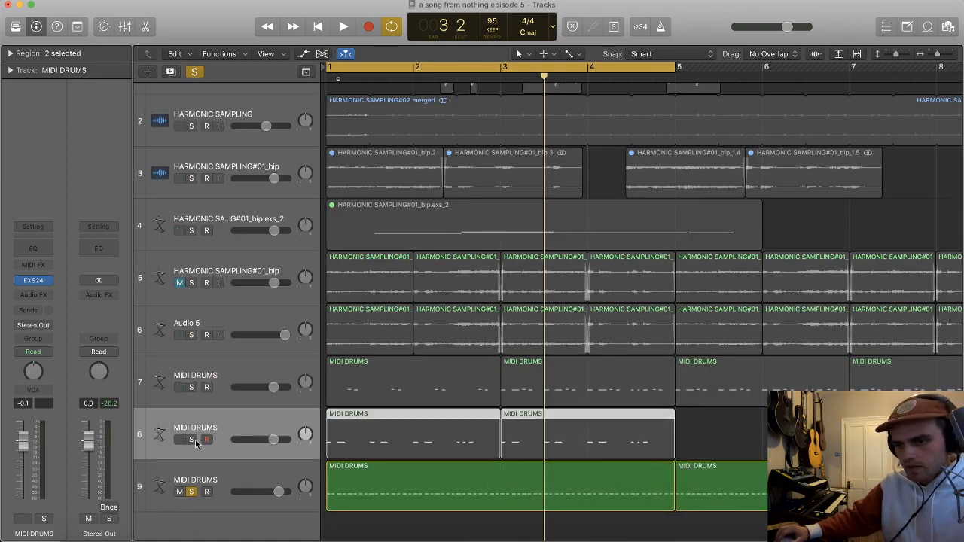
{"action": "left_click", "coordinate": [37, 311]}
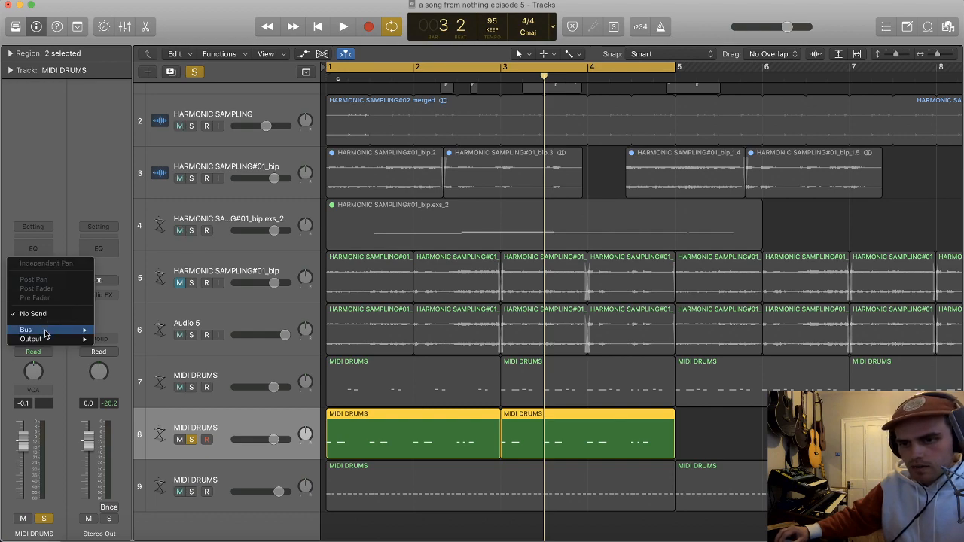
{"action": "mouse_move", "coordinate": [46, 334]}
{"action": "left_click", "coordinate": [132, 188]}
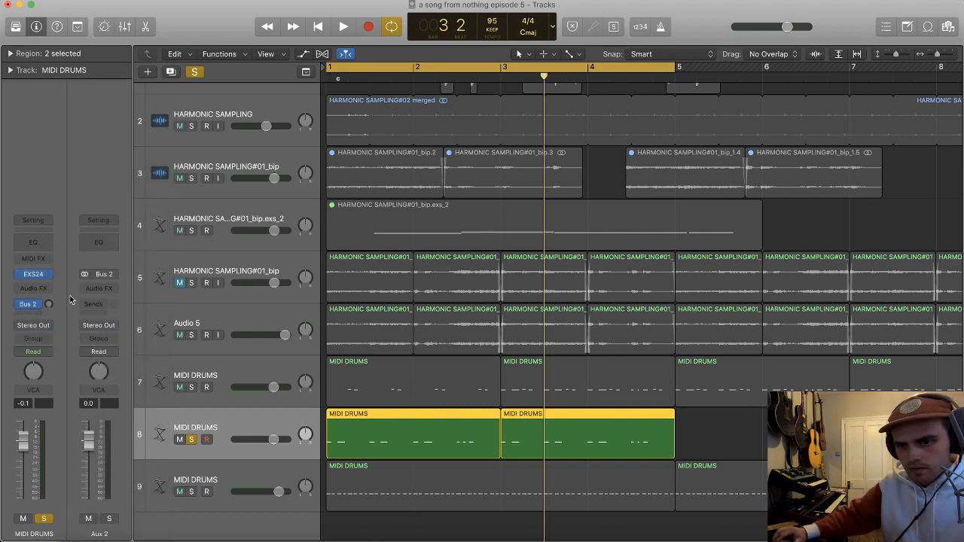
{"action": "left_click", "coordinate": [98, 325]}
{"action": "left_click", "coordinate": [108, 352]}
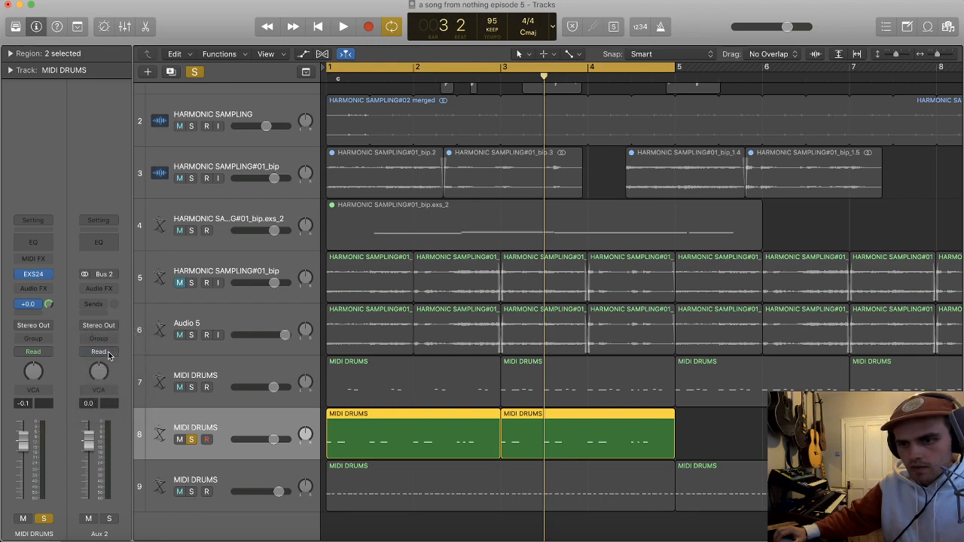
Step: Add a Compressor to MIDI DRUMS track 9 and set its side chain input to Bus 2
{"action": "left_click", "coordinate": [256, 482]}
{"action": "left_click", "coordinate": [35, 302]}
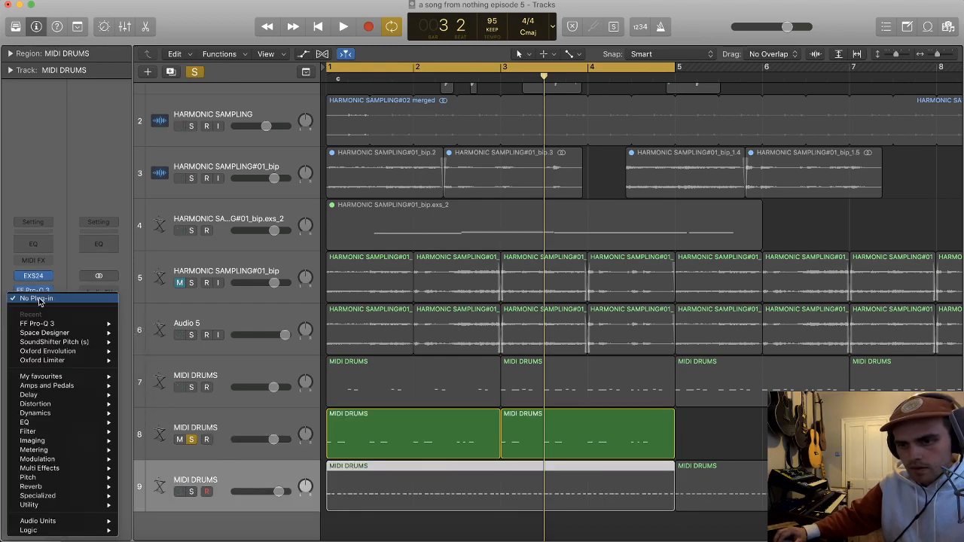
{"action": "mouse_move", "coordinate": [58, 419]}
{"action": "left_click", "coordinate": [235, 423]}
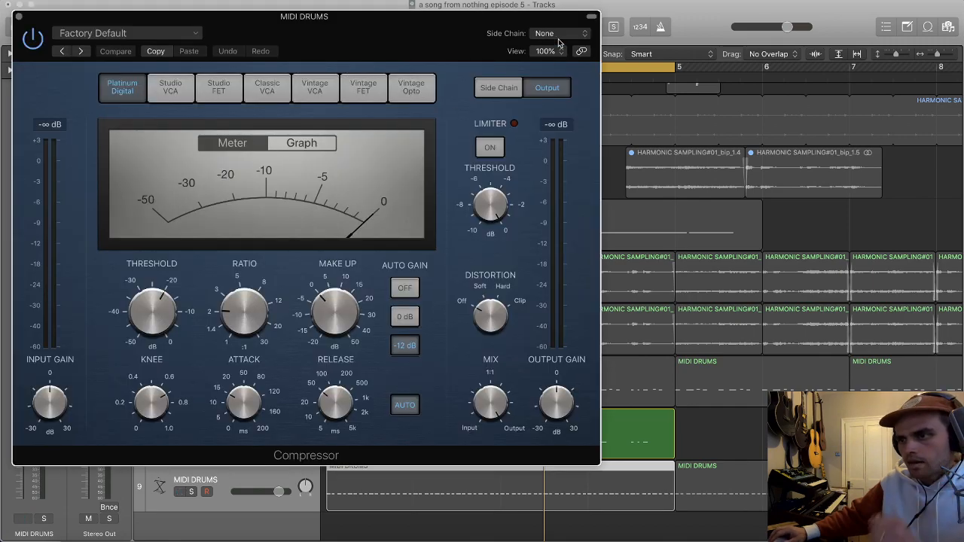
{"action": "left_click", "coordinate": [558, 37]}
{"action": "mouse_move", "coordinate": [576, 81]}
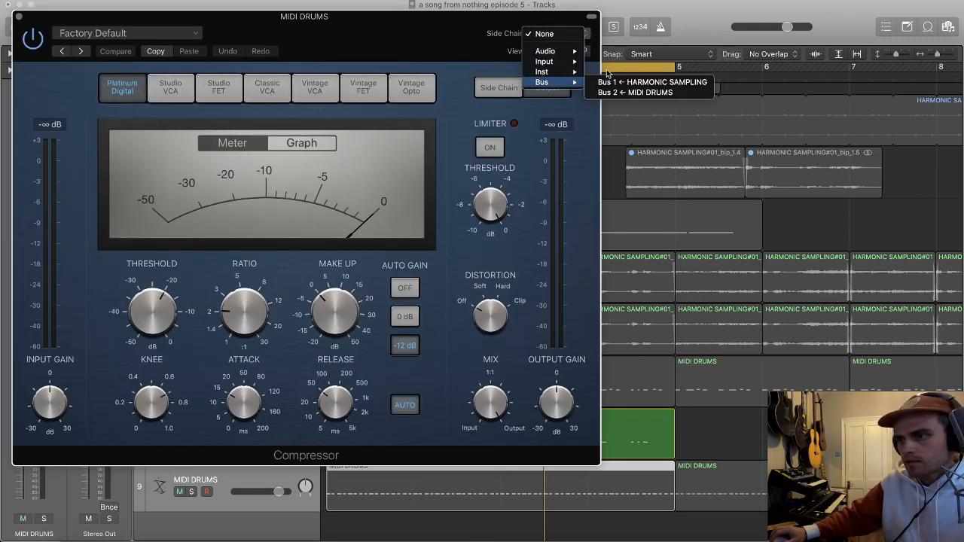
{"action": "left_click", "coordinate": [635, 92]}
{"action": "key", "text": "space"}
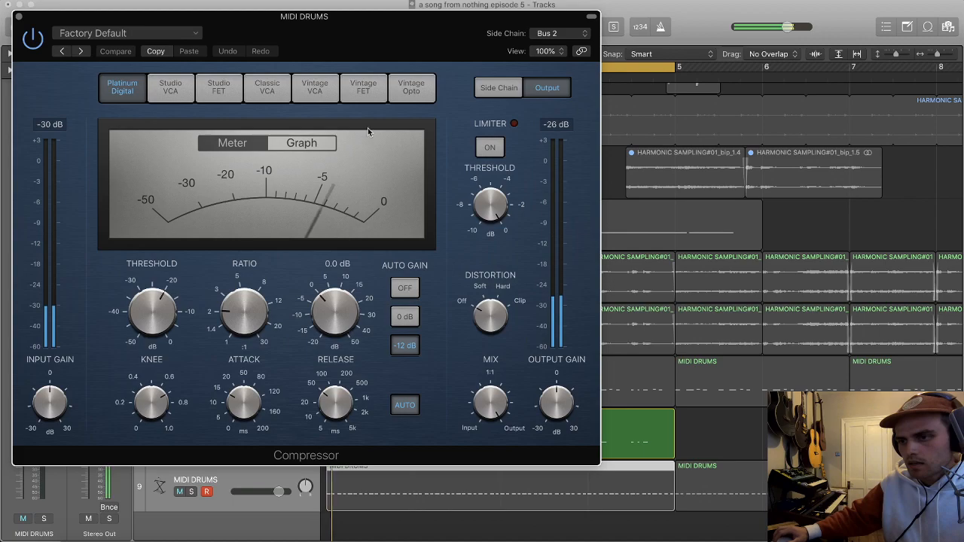
Step: Solo track 9 as well, lower its Compressor threshold and set the ratio to 8.7:1 while the loop plays
{"action": "left_click_drag", "start_coordinate": [257, 37], "coordinate": [487, 25]}
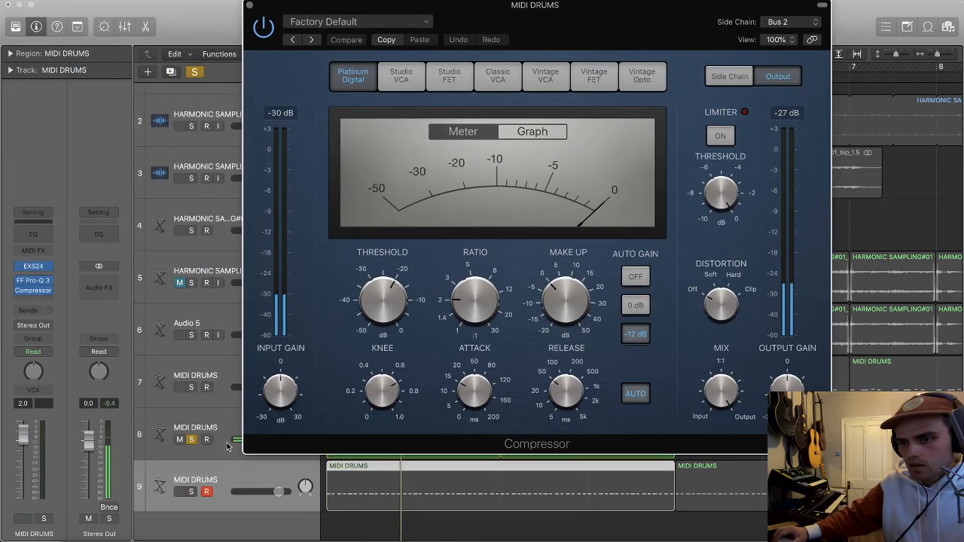
{"action": "left_click", "coordinate": [191, 491]}
{"action": "left_click_drag", "start_coordinate": [390, 296], "coordinate": [429, 303]}
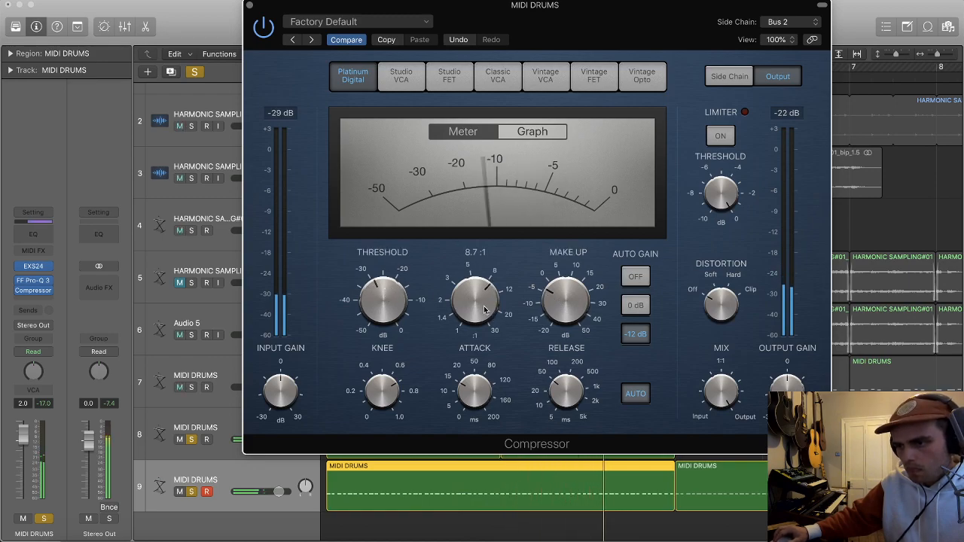
{"action": "left_click", "coordinate": [251, 7]}
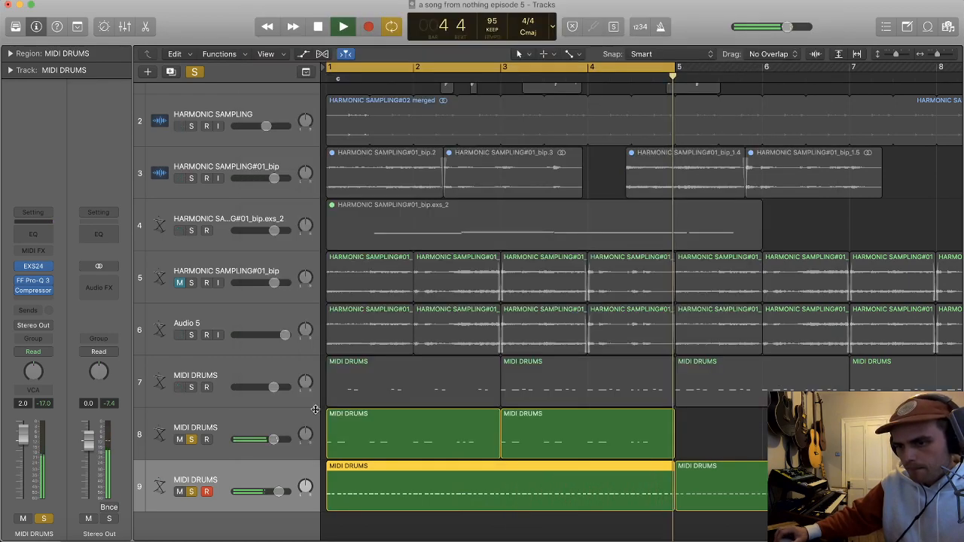
Step: Set the delay of track 9's first MIDI DRUMS region to +27 ticks
{"action": "left_click", "coordinate": [10, 54]}
{"action": "left_click", "coordinate": [74, 167]}
{"action": "left_click", "coordinate": [73, 158]}
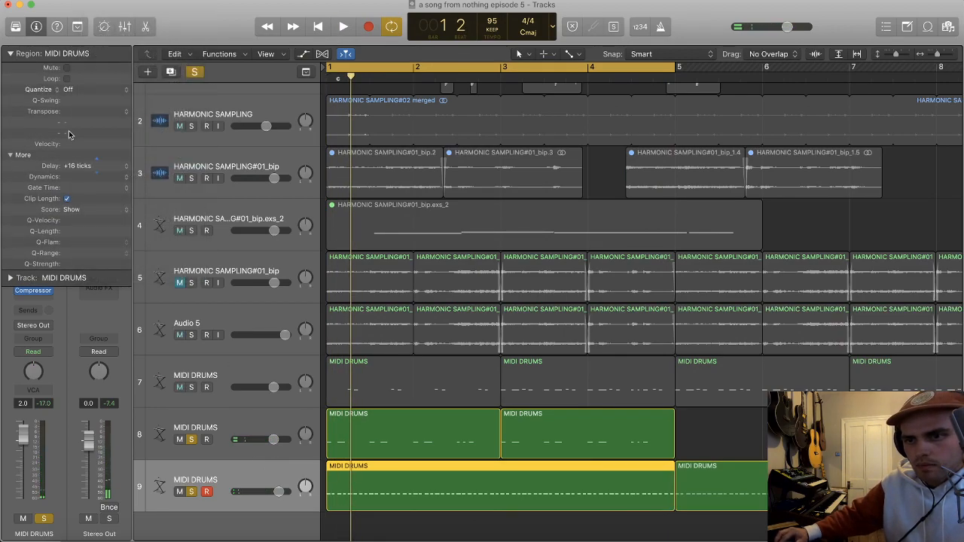
{"action": "left_click_drag", "start_coordinate": [107, 168], "coordinate": [101, 160]}
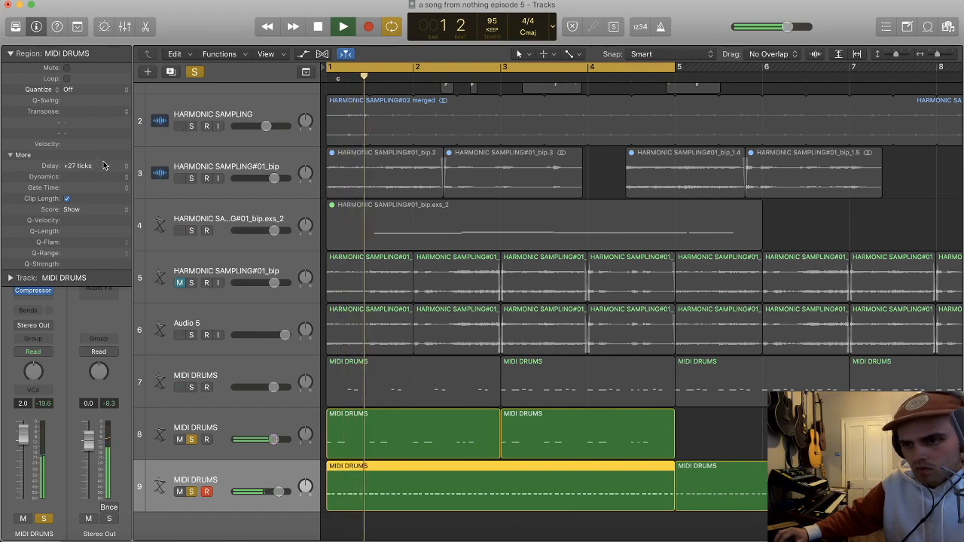
Step: Unsolo MIDI DRUMS tracks 8 and 9 and listen to the full mix with track 9's Compressor bypassed
{"action": "left_click", "coordinate": [192, 440]}
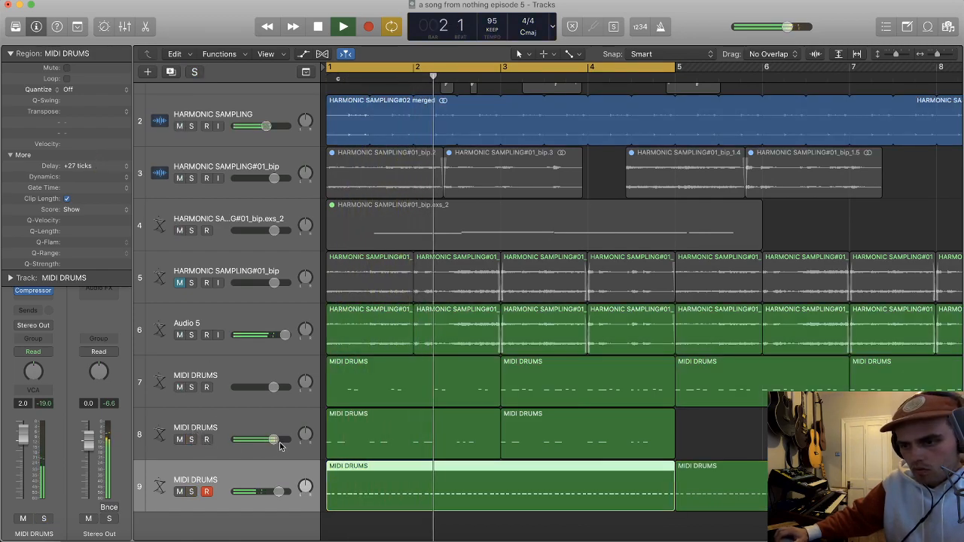
{"action": "key", "text": "super+Up"}
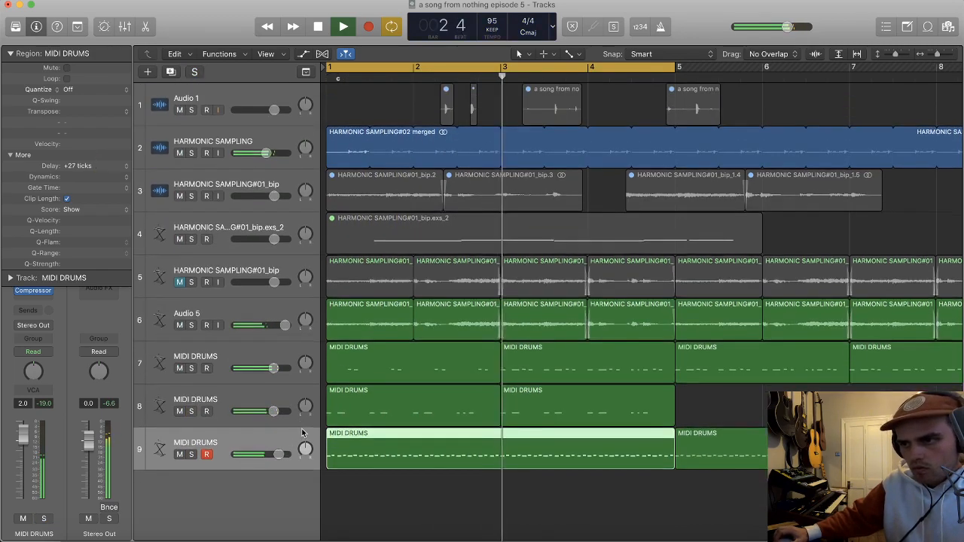
{"action": "scroll", "coordinate": [302, 432], "scroll_direction": "down", "scroll_amount": 3}
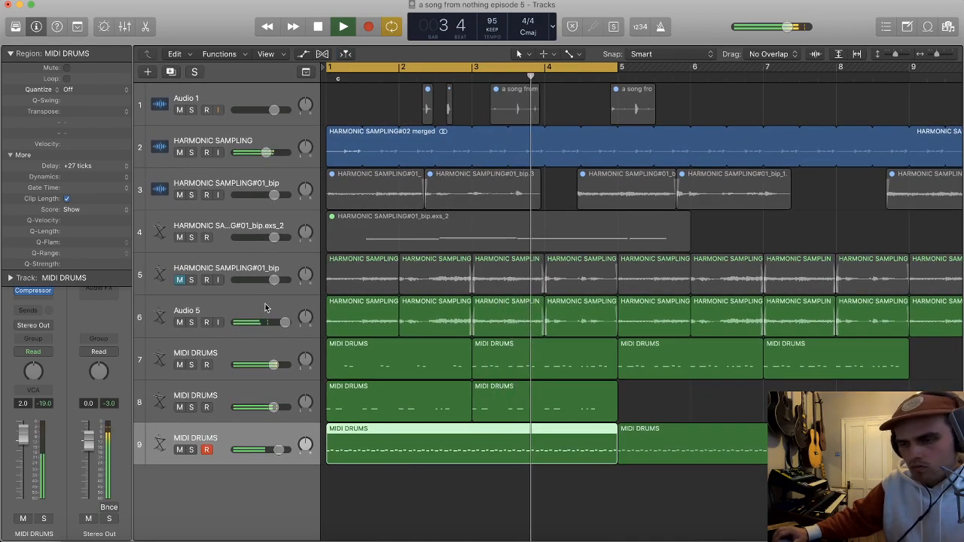
{"action": "scroll", "coordinate": [271, 312], "scroll_direction": "down", "scroll_amount": 4}
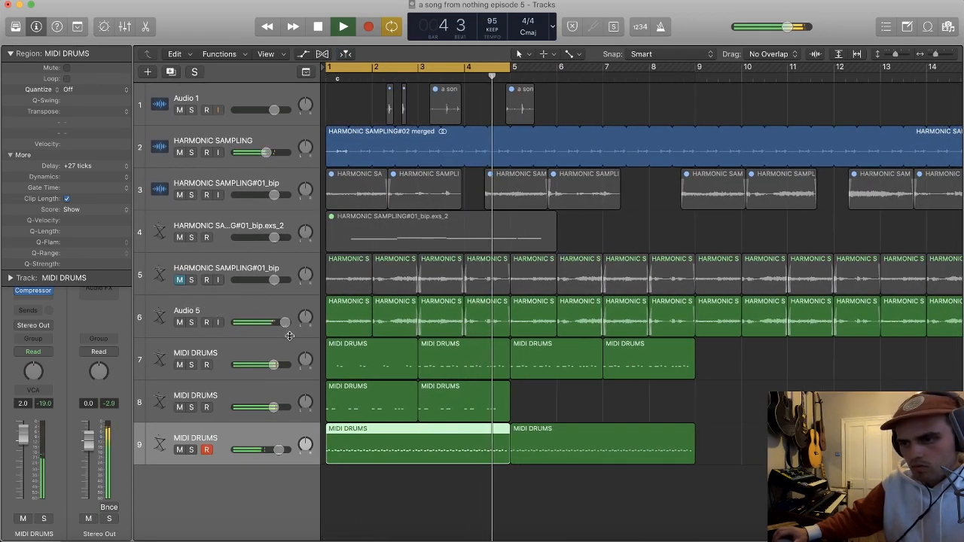
{"action": "left_click", "coordinate": [555, 451]}
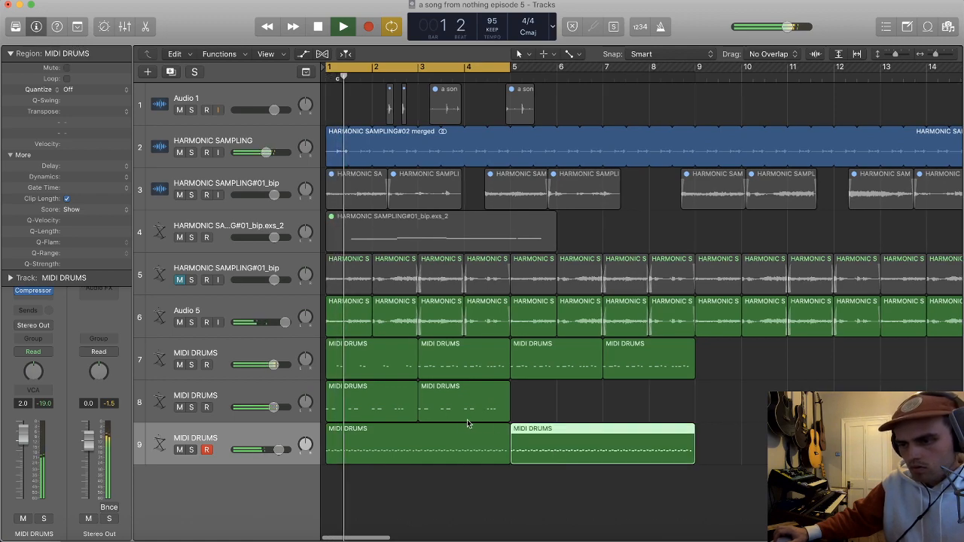
{"action": "left_click", "coordinate": [345, 434]}
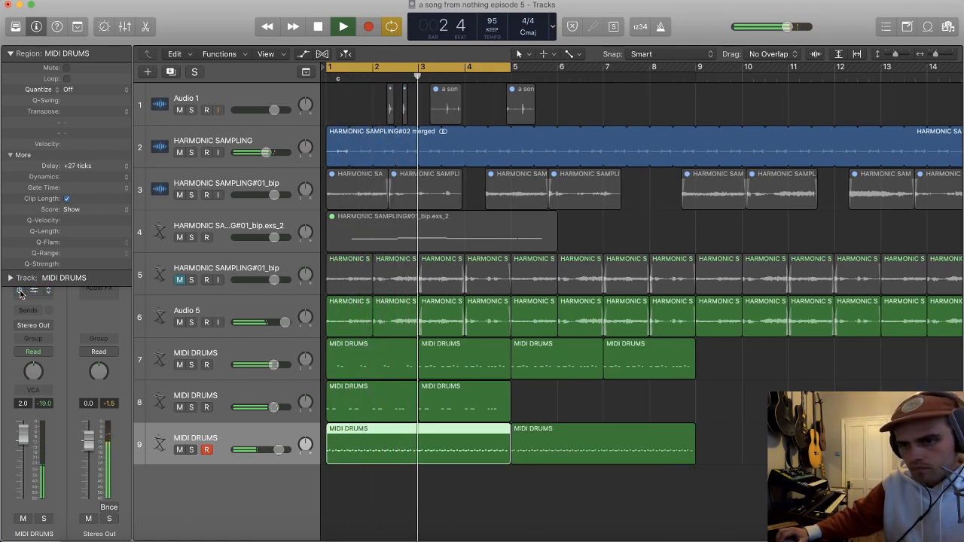
{"action": "key", "text": "space"}
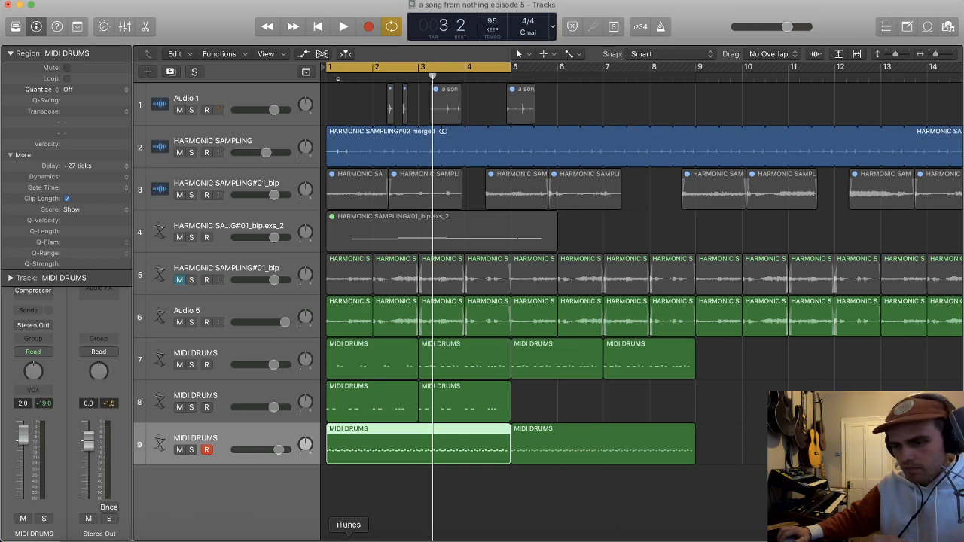
Step: Switch to Spotify, search for "mount kimbie" and open the artist's page
{"action": "left_click", "coordinate": [387, 536]}
{"action": "left_click", "coordinate": [729, 17]}
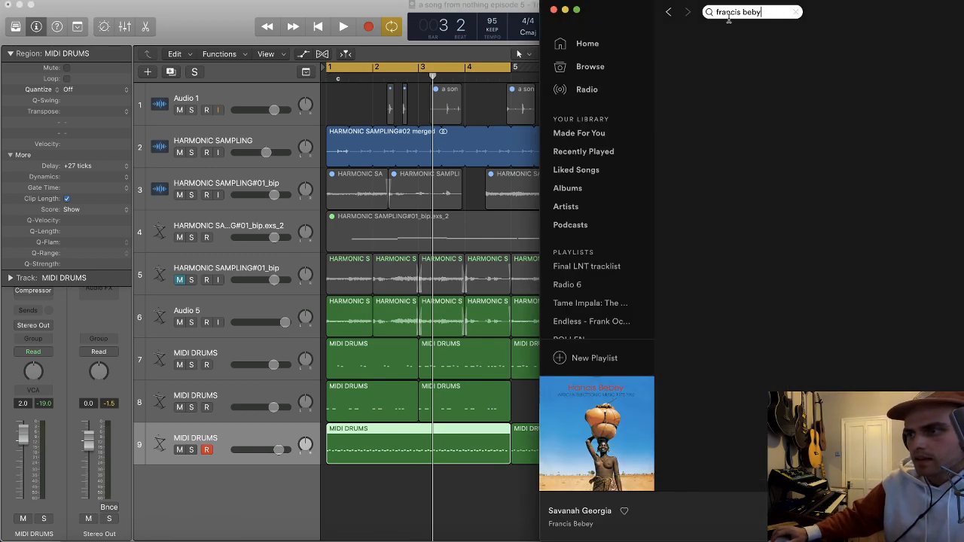
{"action": "type", "text": "mount kimbie"}
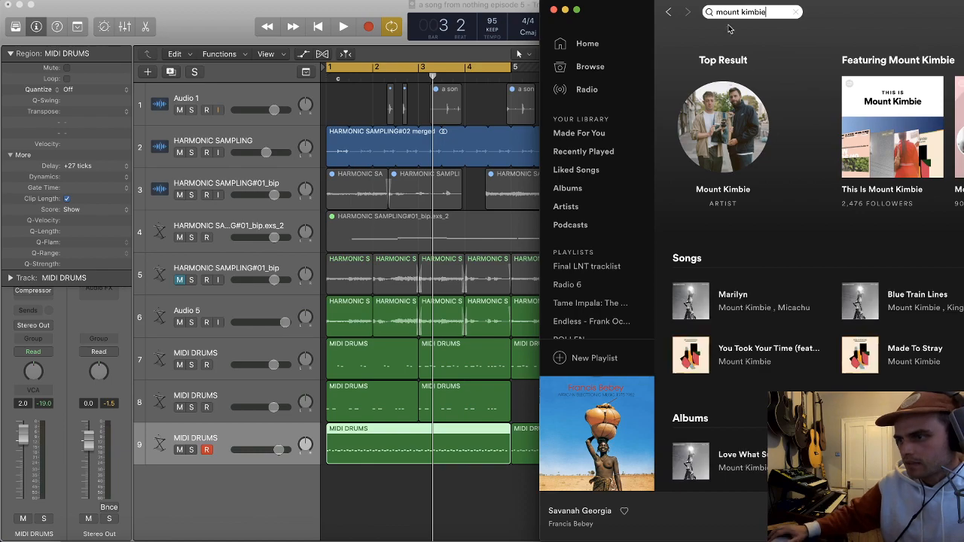
{"action": "left_click", "coordinate": [723, 189]}
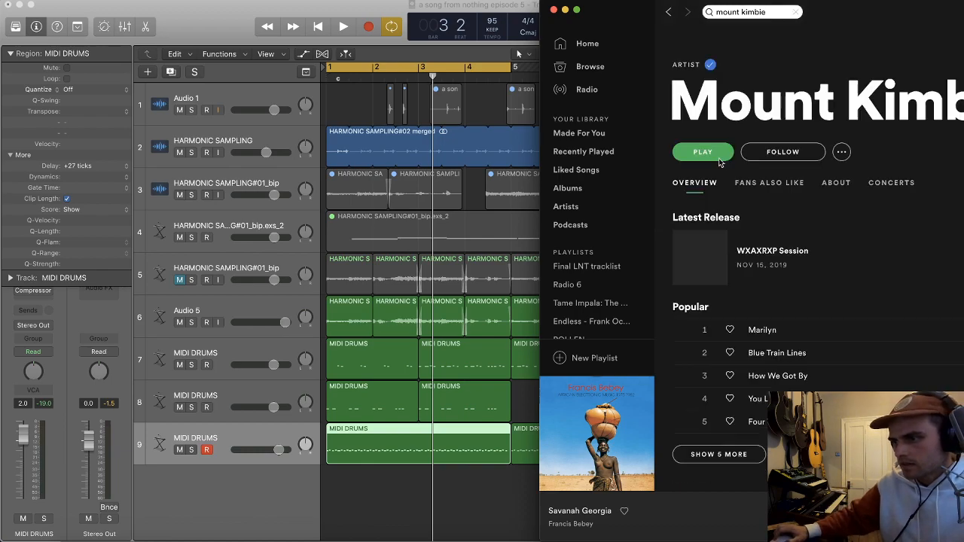
{"action": "left_click_drag", "start_coordinate": [838, 10], "coordinate": [820, 10]}
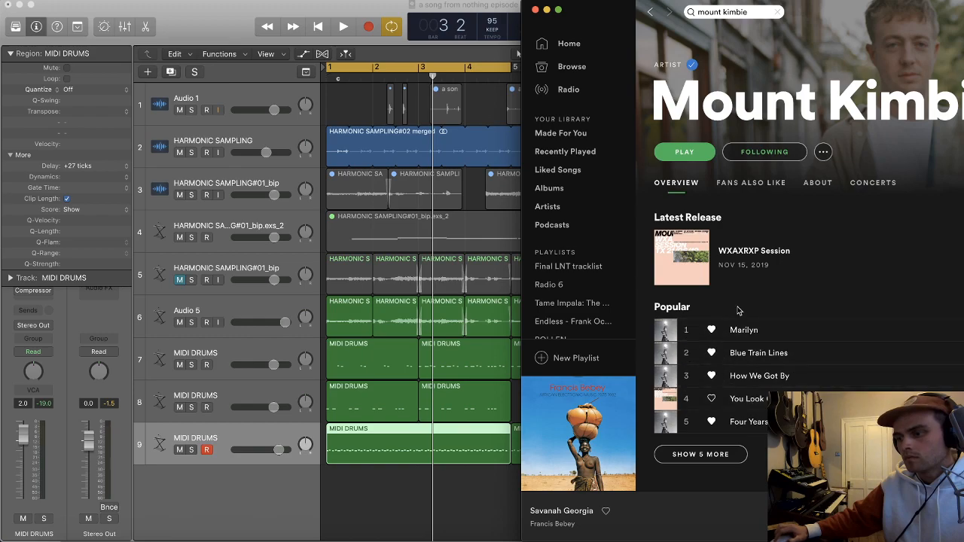
Step: Browse Mount Kimbie's popular songs and albums, and preview Audition from the album Love What Survives
{"action": "scroll", "coordinate": [733, 319], "scroll_direction": "down", "scroll_amount": 5}
{"action": "left_click", "coordinate": [712, 240]}
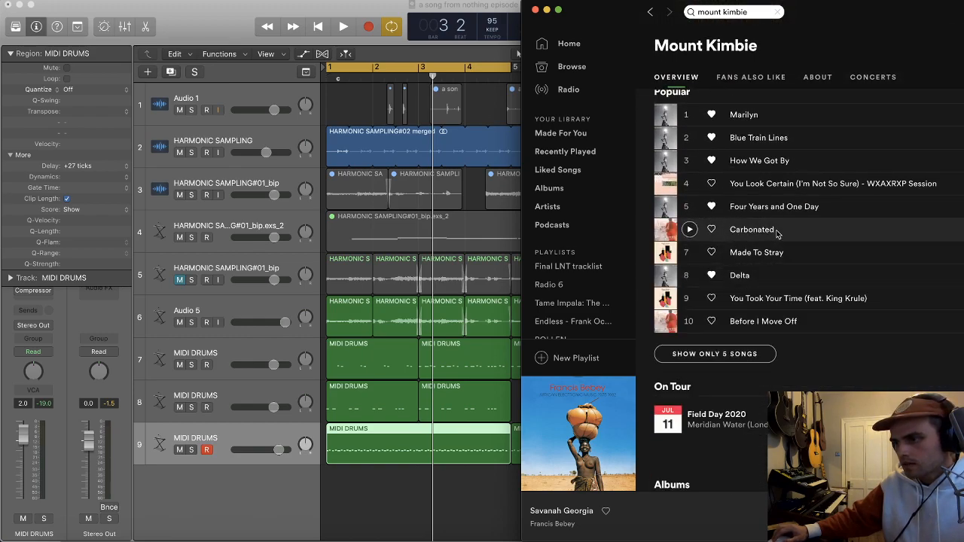
{"action": "scroll", "coordinate": [678, 226], "scroll_direction": "up", "scroll_amount": 2}
{"action": "scroll", "coordinate": [753, 234], "scroll_direction": "down", "scroll_amount": 8}
{"action": "scroll", "coordinate": [780, 326], "scroll_direction": "down", "scroll_amount": 3}
{"action": "scroll", "coordinate": [754, 324], "scroll_direction": "up", "scroll_amount": 15}
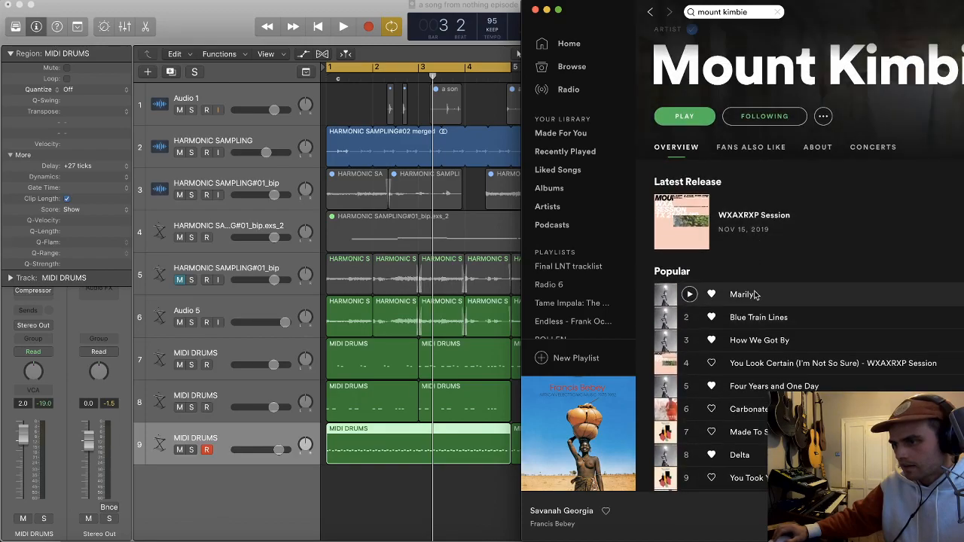
{"action": "scroll", "coordinate": [734, 312], "scroll_direction": "down", "scroll_amount": 20}
{"action": "scroll", "coordinate": [717, 306], "scroll_direction": "down", "scroll_amount": 2}
{"action": "left_click", "coordinate": [667, 269]}
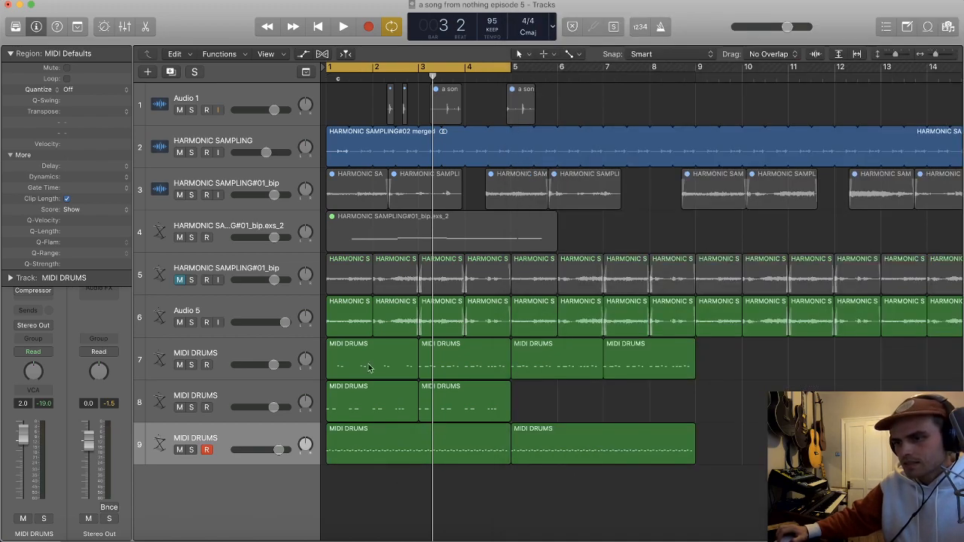
Step: Duplicate the HARMONIC SAMPLING track, keep the empty track above the merged region, and turn on its input monitoring
{"action": "left_click", "coordinate": [259, 106]}
{"action": "left_click", "coordinate": [254, 134]}
{"action": "key", "text": "super+d"}
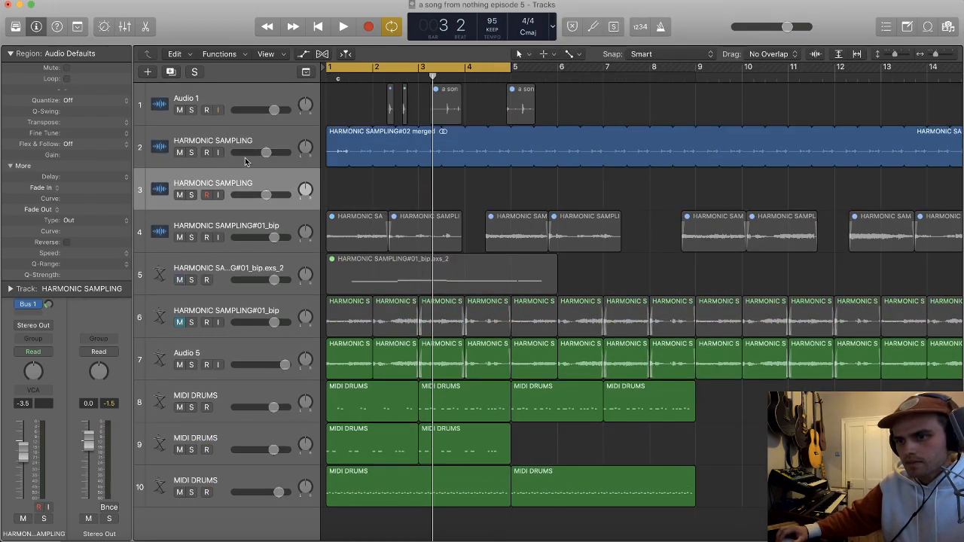
{"action": "left_click", "coordinate": [17, 55]}
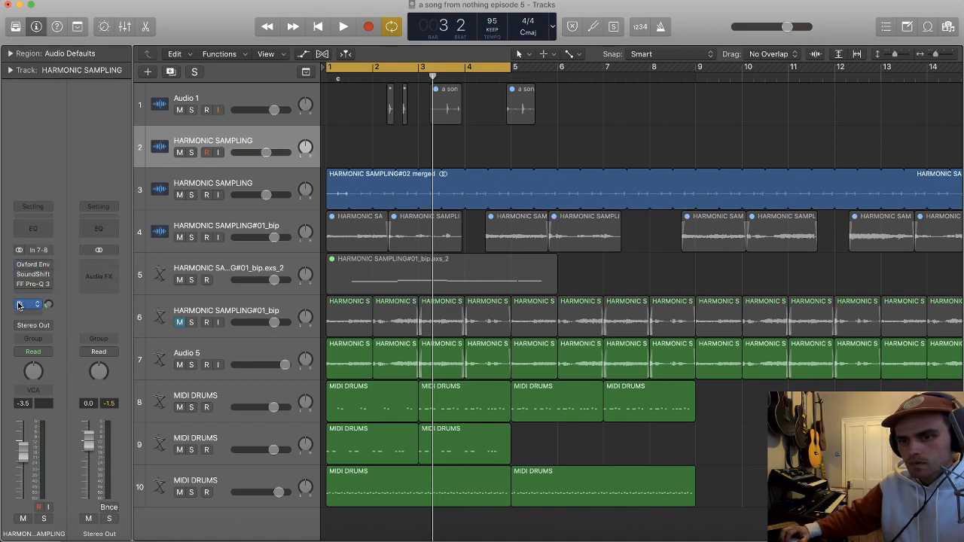
{"action": "key", "text": "space"}
{"action": "left_click", "coordinate": [218, 152]}
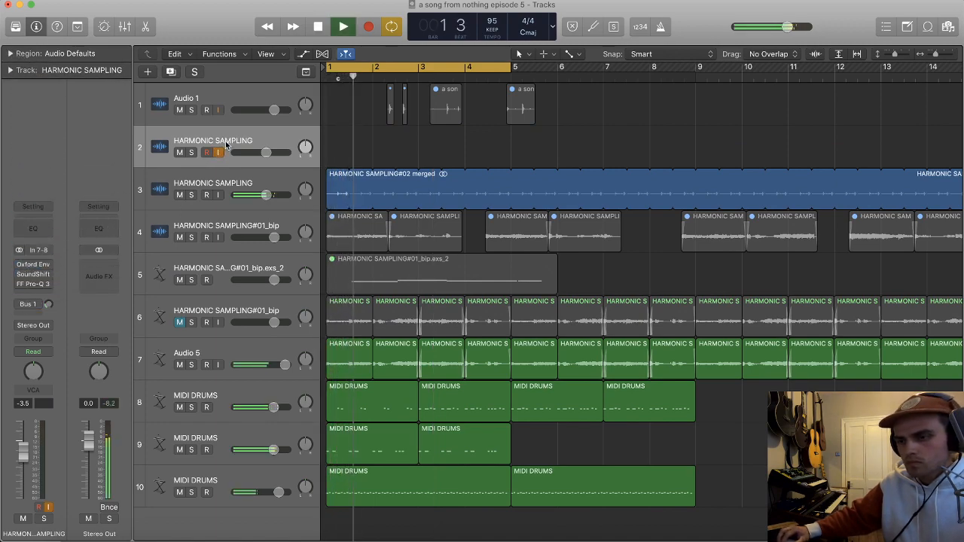
Step: Preview Audition from Spotify through the monitored HARMONIC SAMPLING track 2
{"action": "key", "text": "super+Tab"}
{"action": "left_click", "coordinate": [666, 269]}
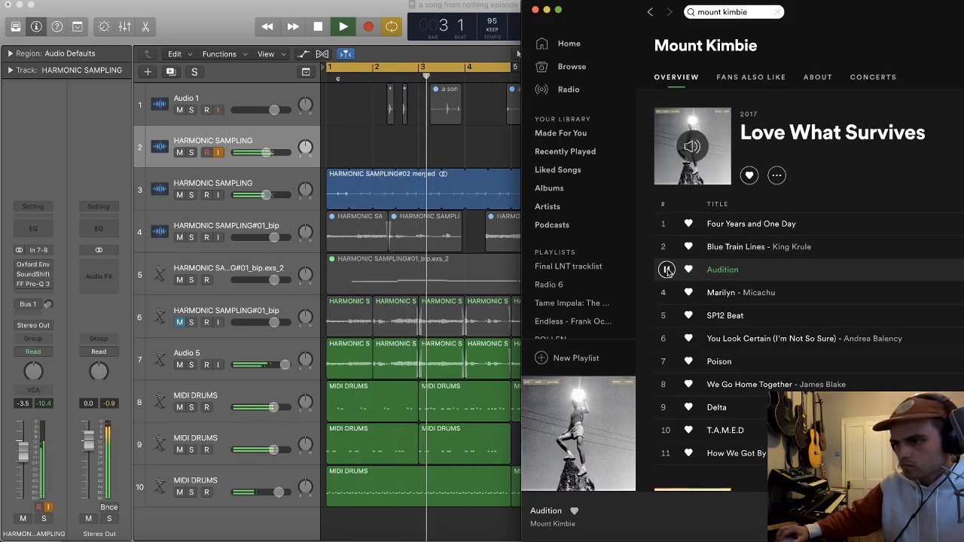
{"action": "left_click", "coordinate": [667, 271]}
Step: Record the opening of Audition from Spotify onto HARMONIC SAMPLING track 2, starting at bar 1
{"action": "left_click", "coordinate": [467, 157]}
{"action": "key", "text": "super+Tab"}
{"action": "left_click", "coordinate": [458, 153]}
{"action": "key", "text": "r"}
{"action": "key", "text": "super+Tab"}
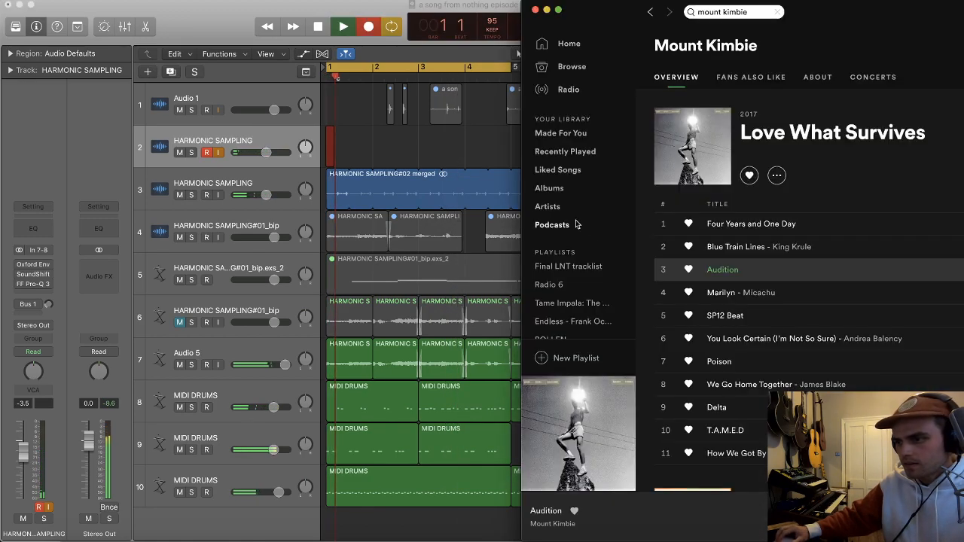
{"action": "left_click", "coordinate": [667, 270]}
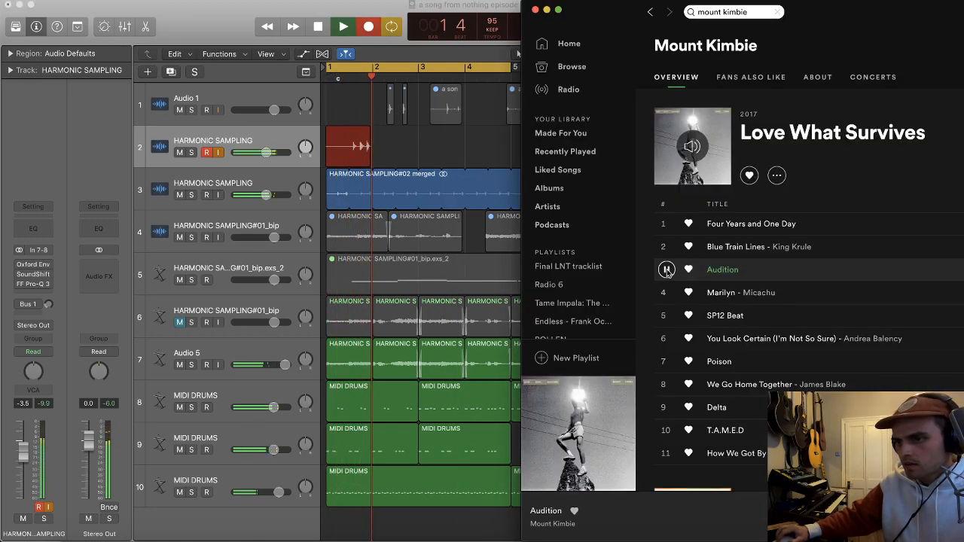
{"action": "left_click", "coordinate": [442, 152]}
{"action": "key", "text": "space"}
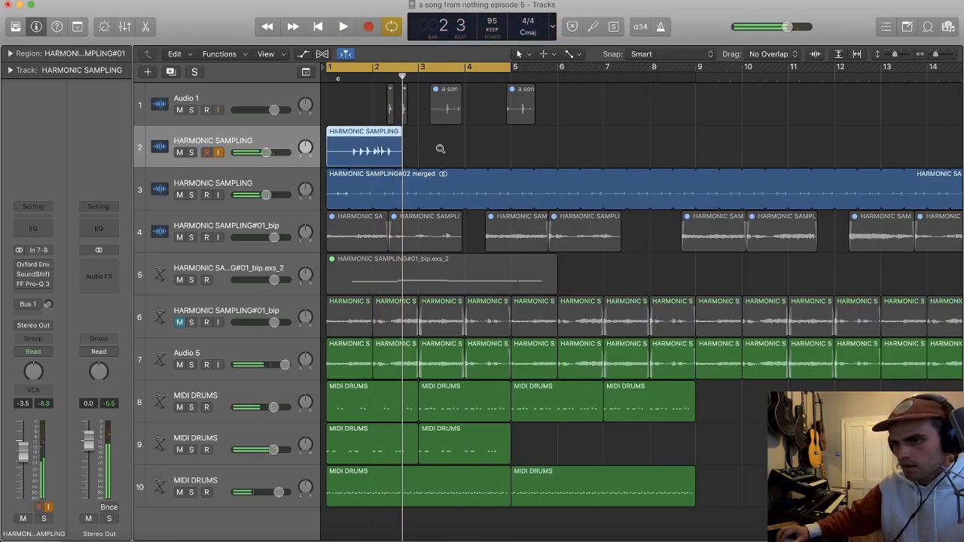
Step: Play back the new recording on track 2 and cut out its first drum hit
{"action": "scroll", "coordinate": [439, 148], "scroll_direction": "up", "scroll_amount": 5}
{"action": "scroll", "coordinate": [437, 146], "scroll_direction": "left", "scroll_amount": 3}
{"action": "left_click", "coordinate": [458, 77]}
{"action": "key", "text": "space"}
Step: Isolate the drum hit just before bar 2 on track 2 and delete the remaining pieces of the recording
{"action": "key", "text": "space"}
{"action": "left_click_drag", "start_coordinate": [478, 156], "coordinate": [572, 153]}
{"action": "left_click", "coordinate": [497, 155]}
{"action": "left_click", "coordinate": [557, 150]}
{"action": "left_click", "coordinate": [554, 78]}
{"action": "key", "text": "space"}
{"action": "key", "text": "space"}
{"action": "left_click", "coordinate": [572, 152]}
{"action": "left_click", "coordinate": [540, 153]}
{"action": "key", "text": "Delete"}
{"action": "left_click", "coordinate": [604, 153]}
{"action": "key", "text": "Delete"}
{"action": "left_click", "coordinate": [444, 148]}
{"action": "key", "text": "Delete"}
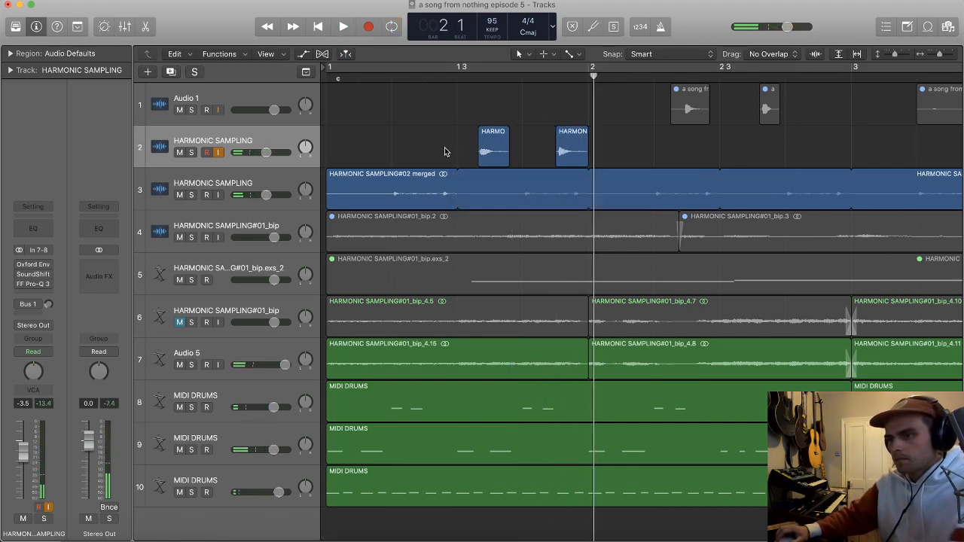
Step: Duplicate HARMONIC SAMPLING track 2 twice, and move its first drum hit to beat 2 of bar 1
{"action": "left_click", "coordinate": [234, 141]}
{"action": "key", "text": "super+d"}
{"action": "left_click_drag", "start_coordinate": [495, 156], "coordinate": [403, 157]}
{"action": "key", "text": "super+d"}
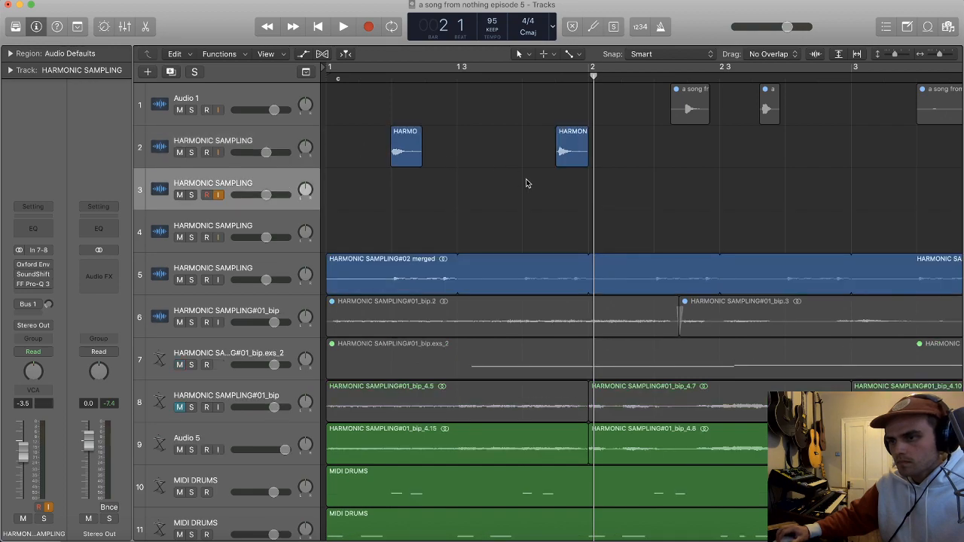
Step: Move the second drum hit onto track 3, just behind the start of the first hit
{"action": "left_click_drag", "start_coordinate": [534, 172], "coordinate": [430, 180]}
{"action": "key", "text": "super+z"}
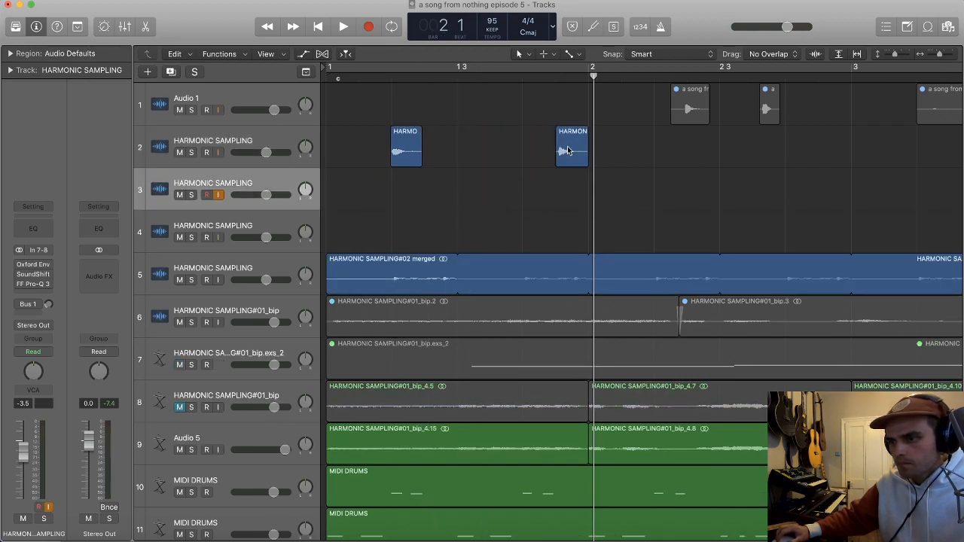
{"action": "left_click_drag", "start_coordinate": [557, 165], "coordinate": [411, 206]}
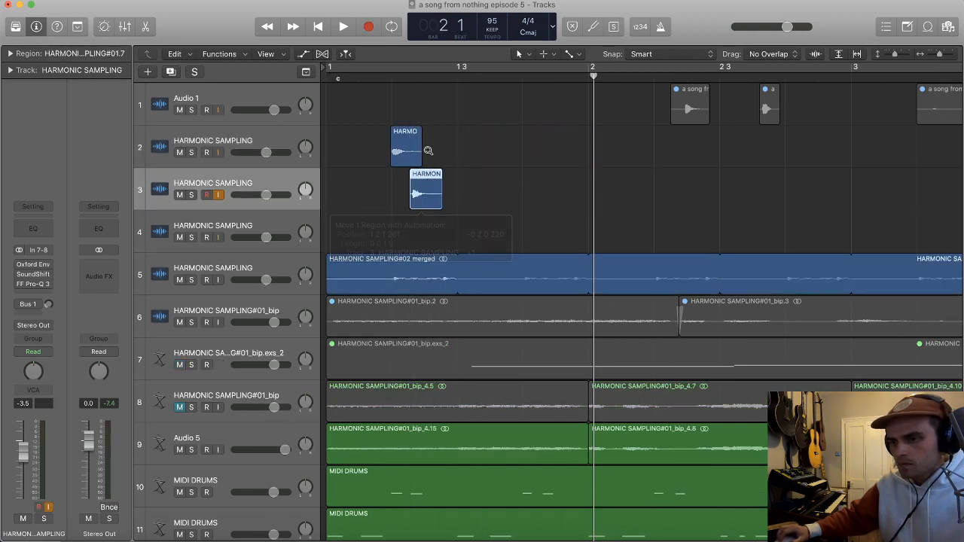
Step: Move the two drum-hit tracks below Audio 5, and nudge both hits into line with the MIDI DRUMS notes
{"action": "left_click", "coordinate": [390, 85]}
{"action": "left_click_drag", "start_coordinate": [246, 144], "coordinate": [280, 479]}
{"action": "scroll", "coordinate": [330, 437], "scroll_direction": "up", "scroll_amount": 5}
{"action": "scroll", "coordinate": [349, 427], "scroll_direction": "up", "scroll_amount": 3}
{"action": "left_click_drag", "start_coordinate": [456, 411], "coordinate": [450, 418]}
{"action": "left_click_drag", "start_coordinate": [744, 448], "coordinate": [719, 459]}
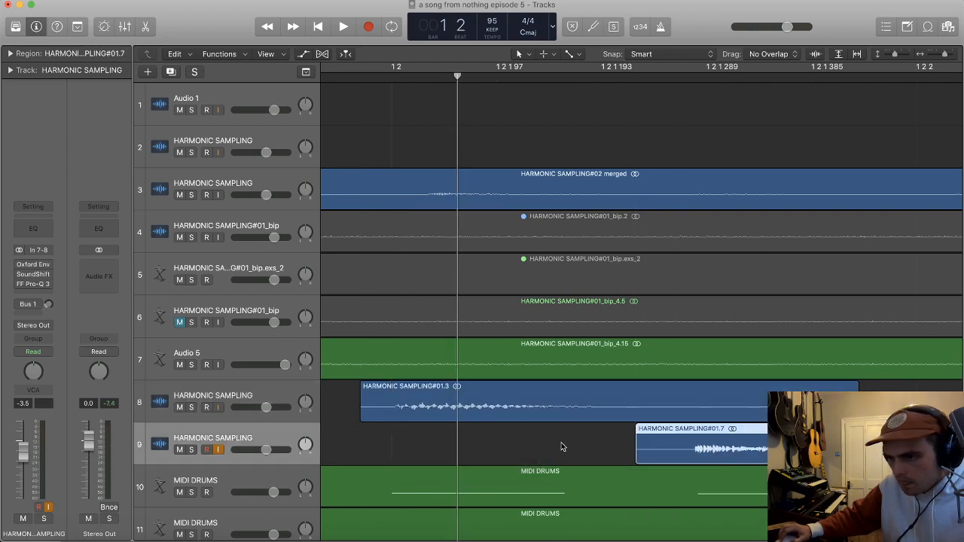
Step: Lower track 8 to -6.0 dB and track 9 to -12.2 dB, and play bar 1 in a loop
{"action": "scroll", "coordinate": [580, 450], "scroll_direction": "down", "scroll_amount": 3}
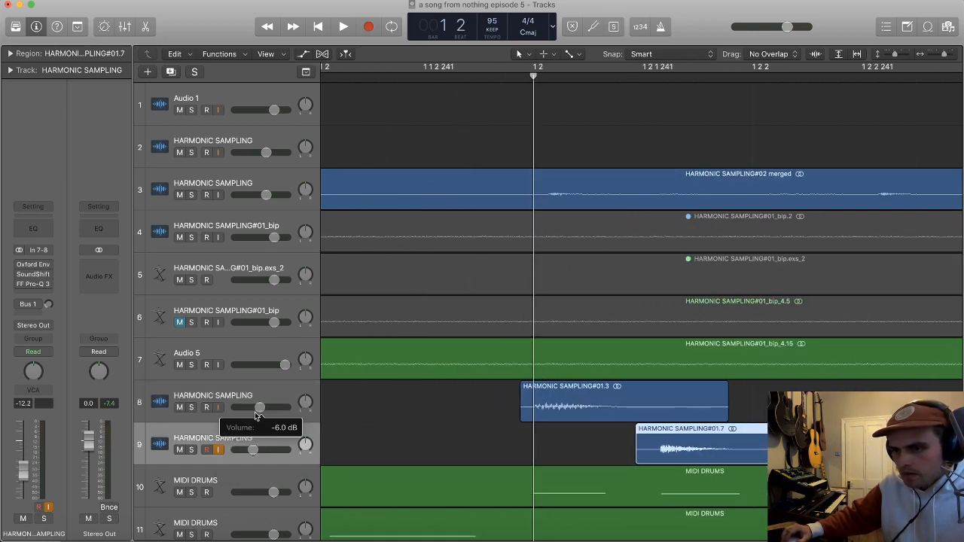
{"action": "scroll", "coordinate": [647, 163], "scroll_direction": "down", "scroll_amount": 3}
{"action": "scroll", "coordinate": [353, 68], "scroll_direction": "down", "scroll_amount": 3}
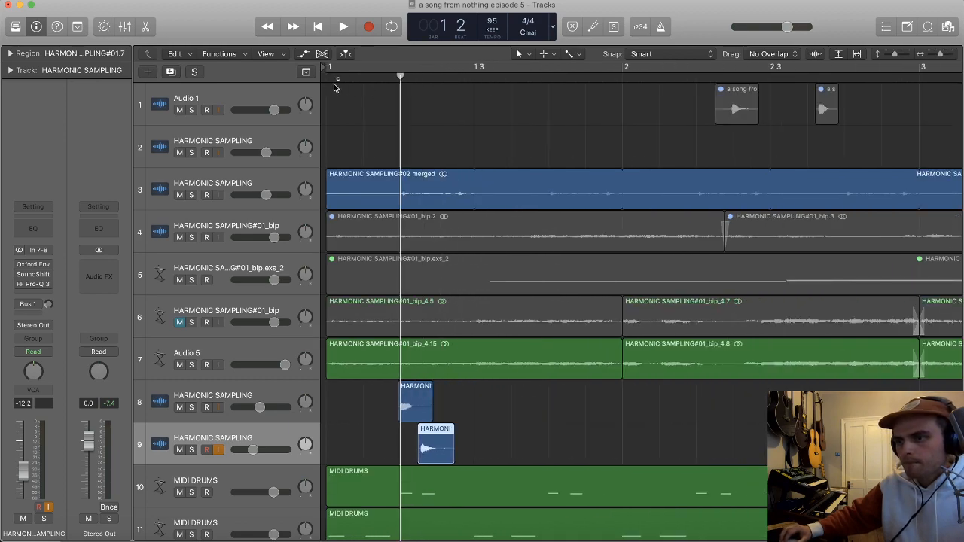
{"action": "left_click_drag", "start_coordinate": [334, 70], "coordinate": [623, 72]}
{"action": "key", "text": "space"}
{"action": "scroll", "coordinate": [632, 236], "scroll_direction": "up", "scroll_amount": 4}
{"action": "scroll", "coordinate": [615, 238], "scroll_direction": "left", "scroll_amount": 2}
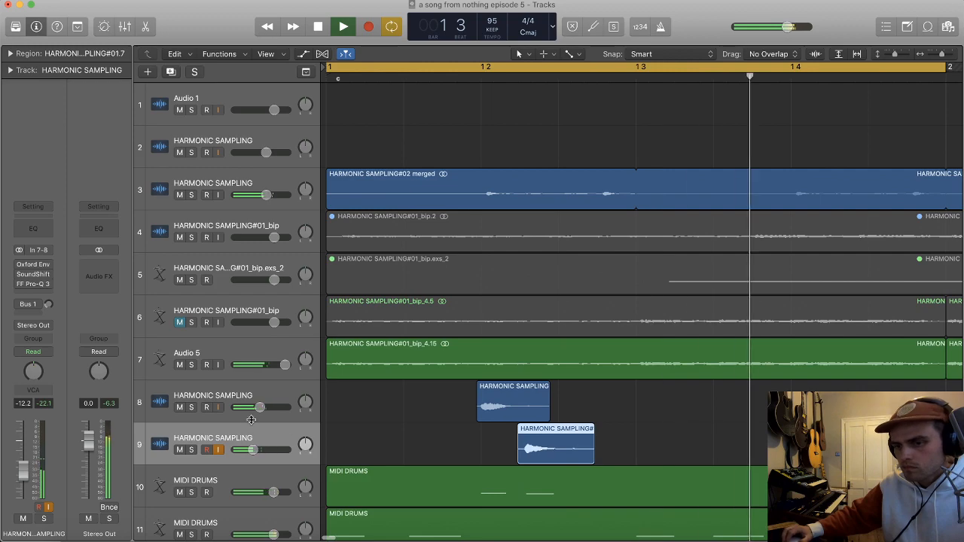
Step: Mute the drum hit on track 8 and raise track 9's volume to -3.6 dB
{"action": "left_click", "coordinate": [180, 408]}
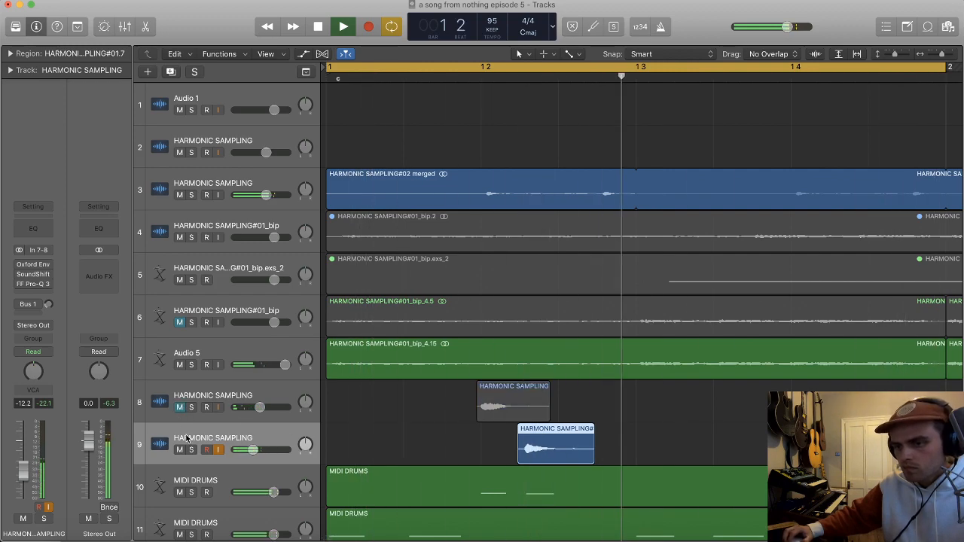
{"action": "left_click_drag", "start_coordinate": [253, 449], "coordinate": [266, 450]}
{"action": "scroll", "coordinate": [404, 419], "scroll_direction": "up", "scroll_amount": 3}
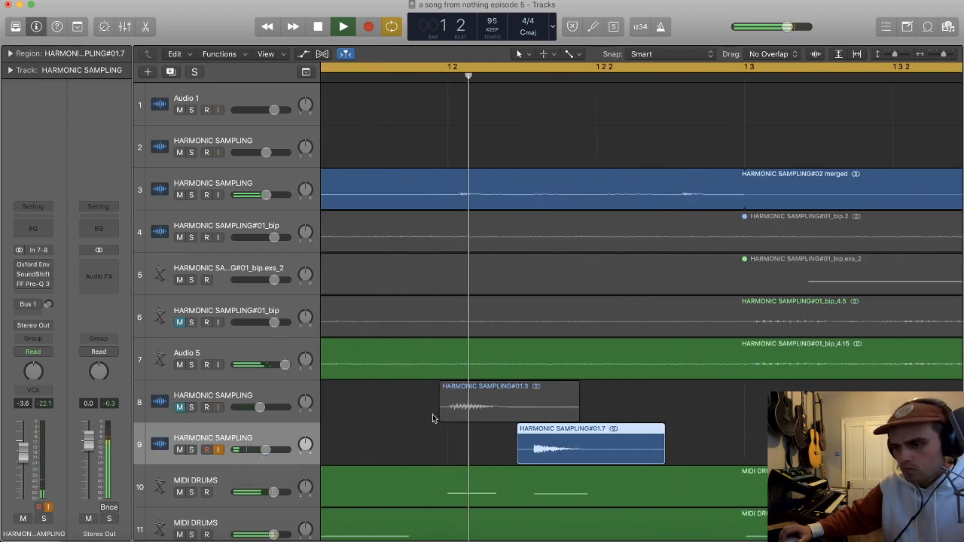
Step: Trim track 9's drum hit to start at its MIDI DRUMS note, cut off its tail, and fade it in and out
{"action": "left_click_drag", "start_coordinate": [518, 455], "coordinate": [534, 455]}
{"action": "scroll", "coordinate": [699, 441], "scroll_direction": "left", "scroll_amount": 1}
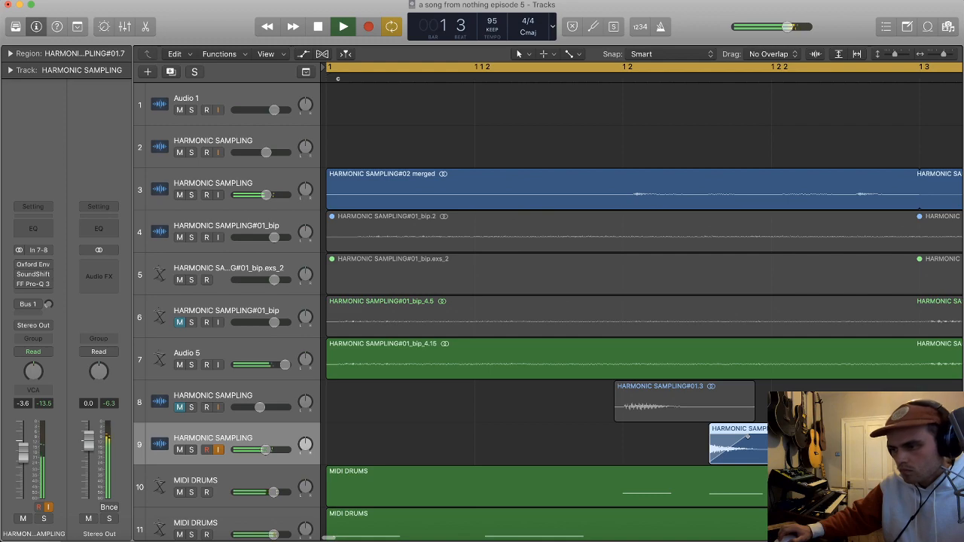
{"action": "double_click", "coordinate": [773, 443]}
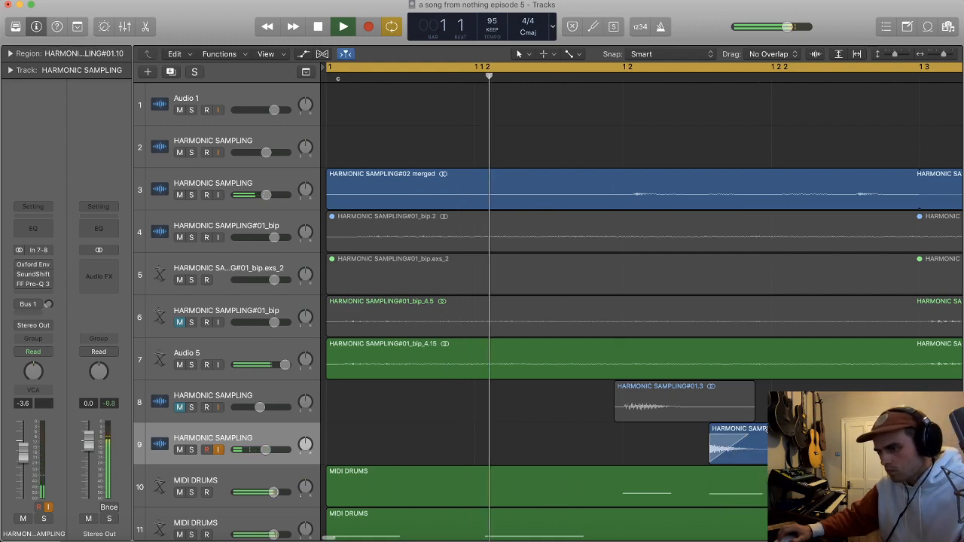
{"action": "scroll", "coordinate": [488, 419], "scroll_direction": "left", "scroll_amount": 3}
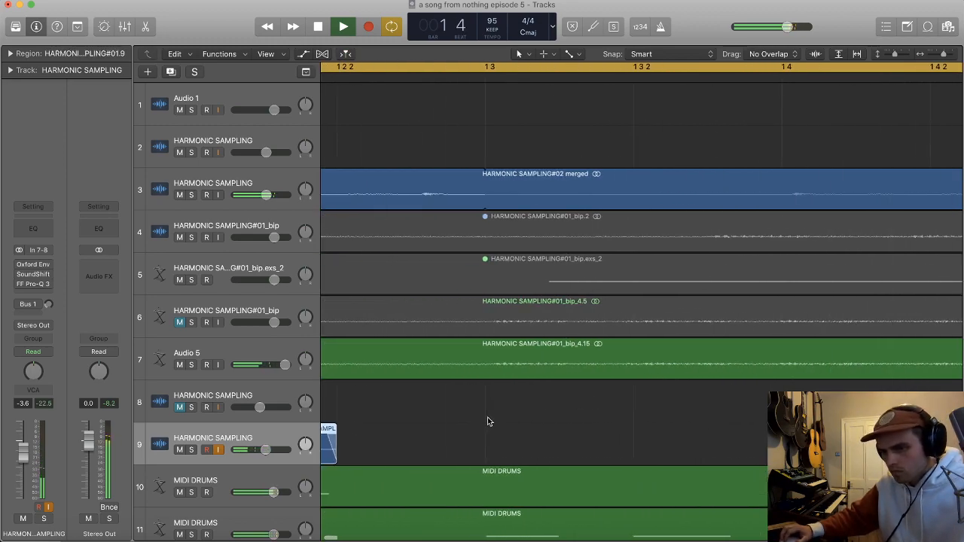
{"action": "scroll", "coordinate": [488, 419], "scroll_direction": "up", "scroll_amount": 5}
{"action": "scroll", "coordinate": [489, 420], "scroll_direction": "left", "scroll_amount": 6}
{"action": "scroll", "coordinate": [455, 427], "scroll_direction": "left", "scroll_amount": 10}
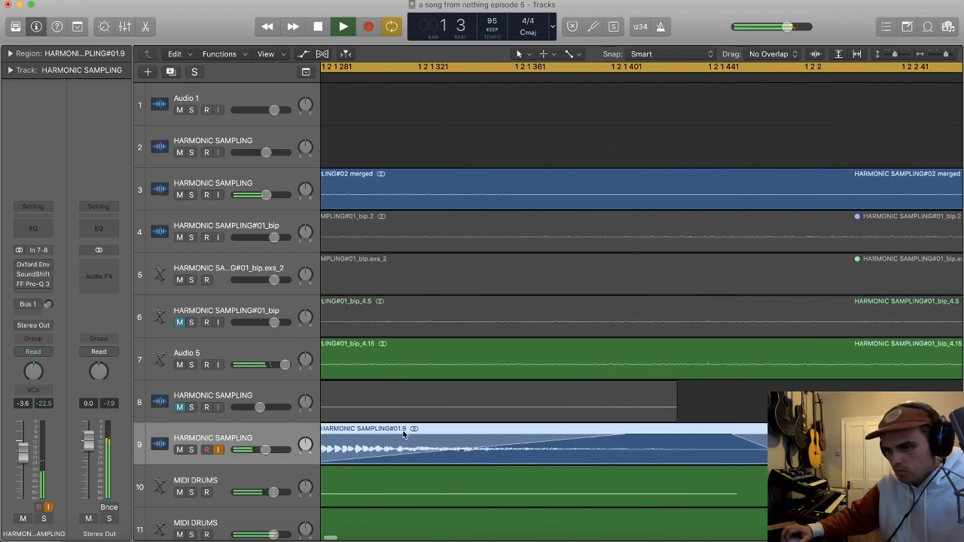
{"action": "scroll", "coordinate": [561, 441], "scroll_direction": "down", "scroll_amount": 8}
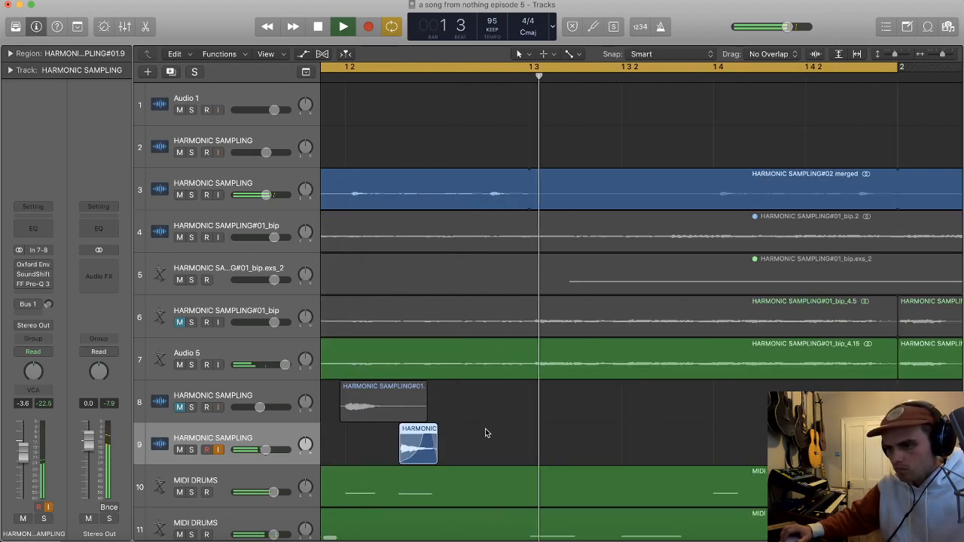
Step: Unmute track 8, cut the tail off its drum hit, add a fade-out, and play the loop
{"action": "left_click", "coordinate": [423, 406]}
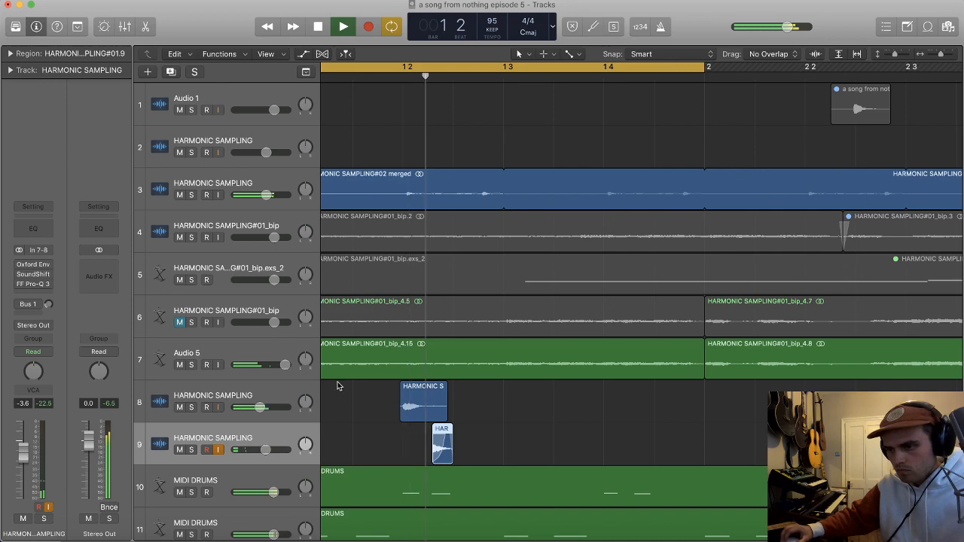
{"action": "scroll", "coordinate": [433, 410], "scroll_direction": "up", "scroll_amount": 3}
{"action": "double_click", "coordinate": [408, 409]}
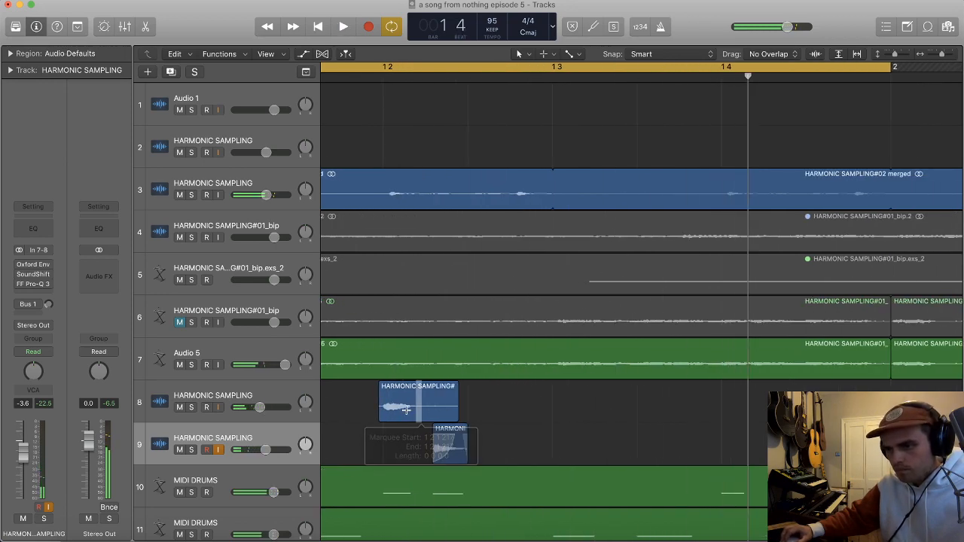
{"action": "left_click", "coordinate": [443, 411]}
{"action": "key", "text": "Delete"}
{"action": "left_click_drag", "start_coordinate": [404, 416], "coordinate": [430, 416]}
{"action": "key", "text": "space"}
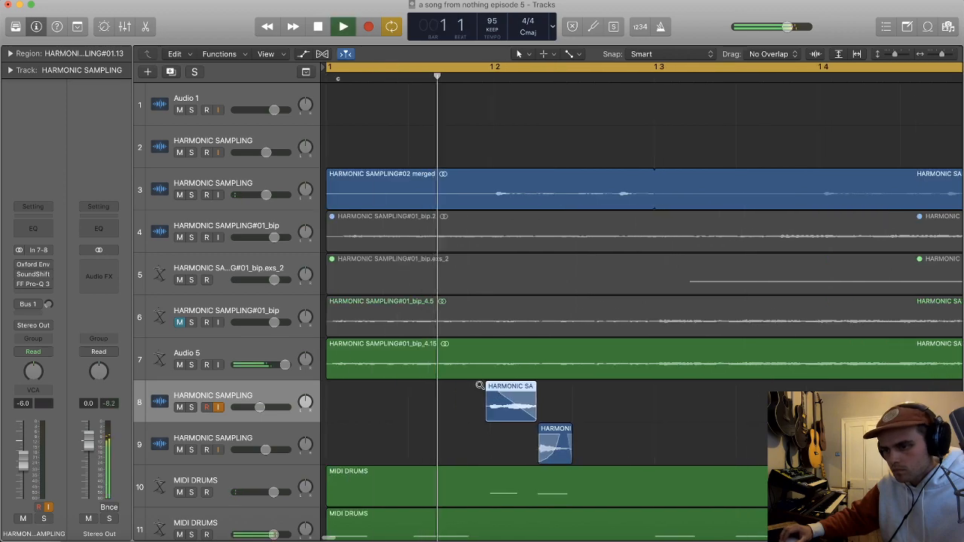
Step: Lower track 8 to -10.4 dB, and move both drum hits together to about the middle of beat 3 in bar 1
{"action": "left_click_drag", "start_coordinate": [260, 408], "coordinate": [255, 408]}
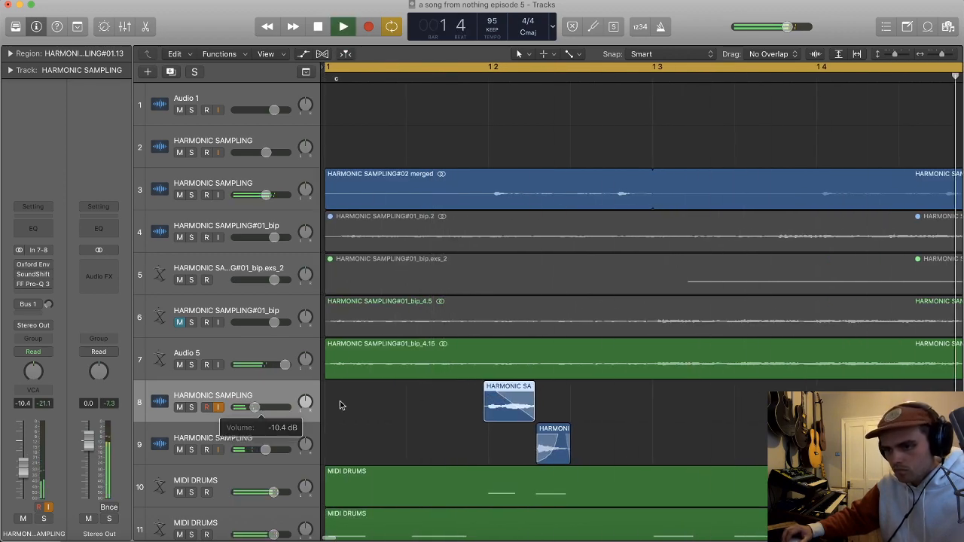
{"action": "scroll", "coordinate": [431, 405], "scroll_direction": "down", "scroll_amount": 5}
{"action": "scroll", "coordinate": [429, 405], "scroll_direction": "right", "scroll_amount": 3}
{"action": "key", "text": "space"}
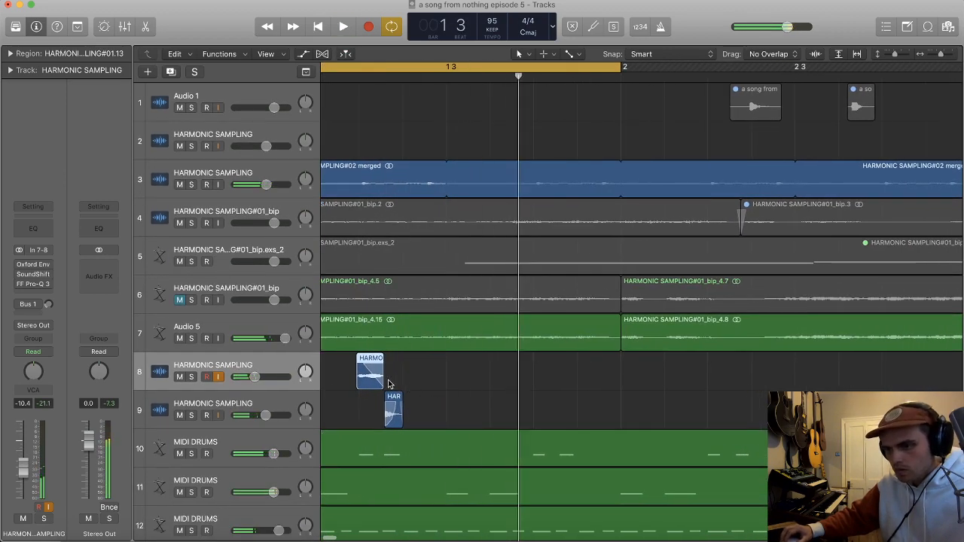
{"action": "left_click", "coordinate": [392, 412], "text": "shift"}
{"action": "left_click_drag", "start_coordinate": [373, 381], "coordinate": [503, 381]}
{"action": "key", "text": "space"}
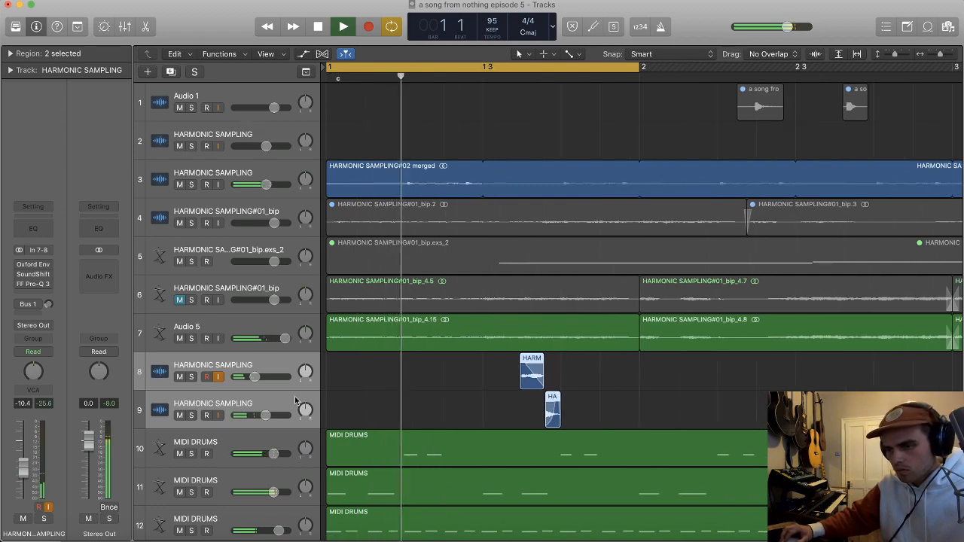
Step: Lower the volumes of both drum-hit tracks together, bringing track 8 to -12.2 dB, and stop playback
{"action": "left_click_drag", "start_coordinate": [259, 377], "coordinate": [256, 376]}
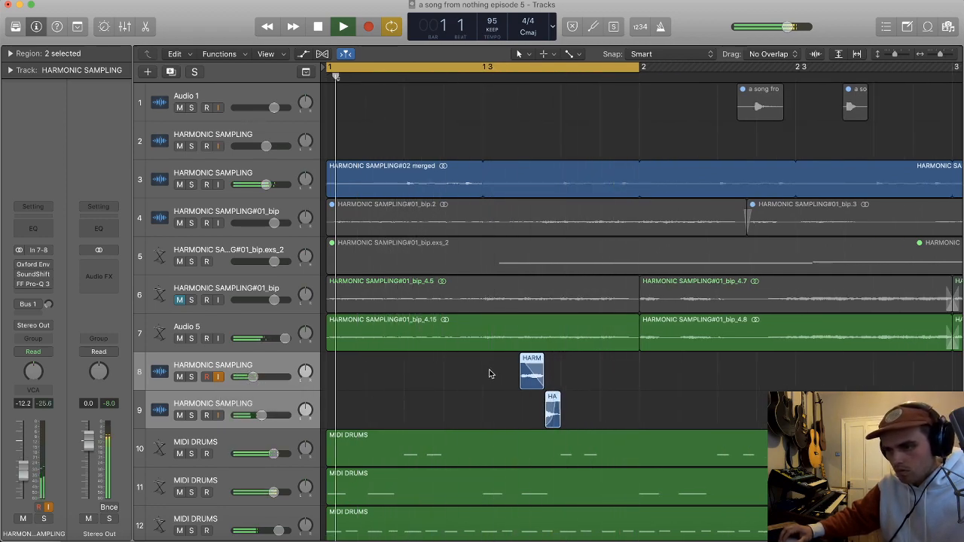
{"action": "left_click", "coordinate": [464, 387]}
{"action": "key", "text": "super+Left"}
{"action": "key", "text": "space"}
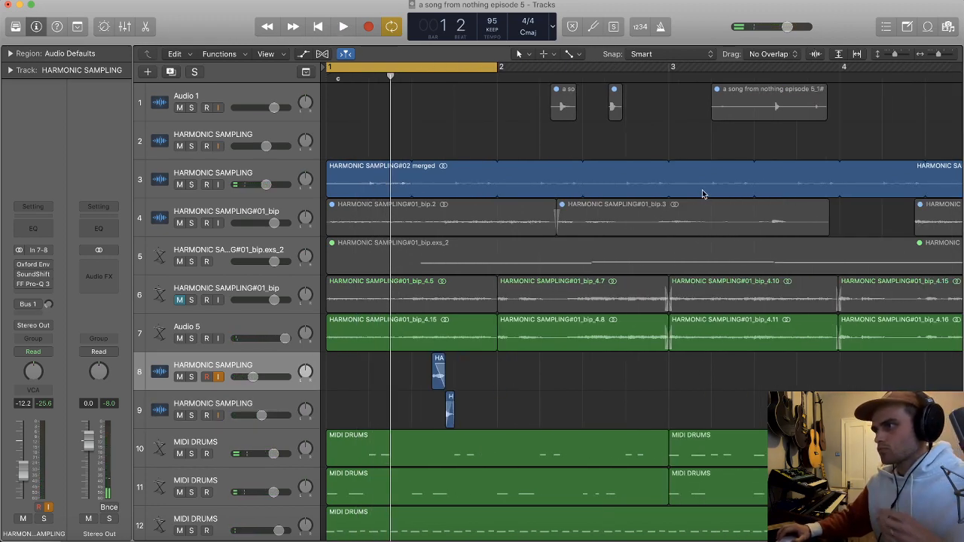
Step: Switch to Spotify, search for "fela kuti" and open the artist's page at the popular songs
{"action": "left_click", "coordinate": [387, 538]}
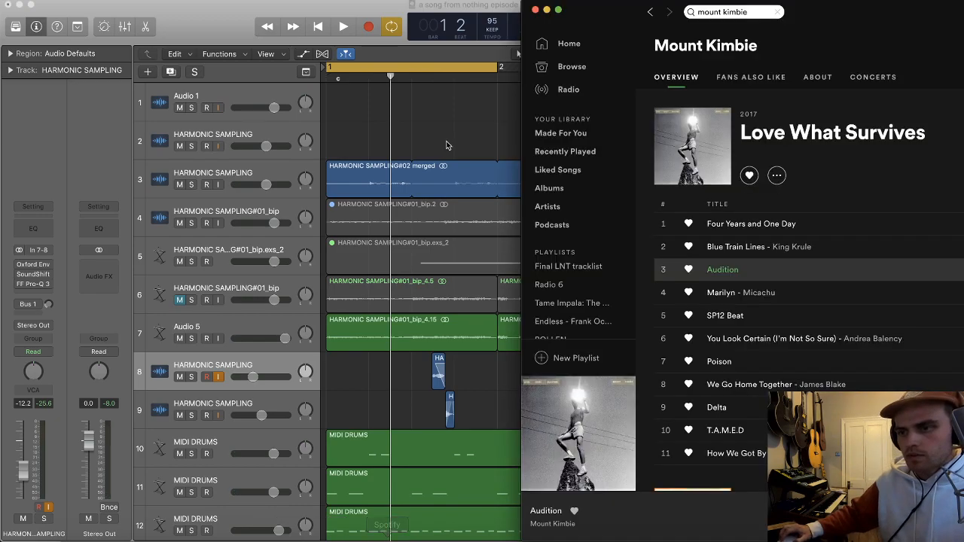
{"action": "left_click", "coordinate": [742, 10]}
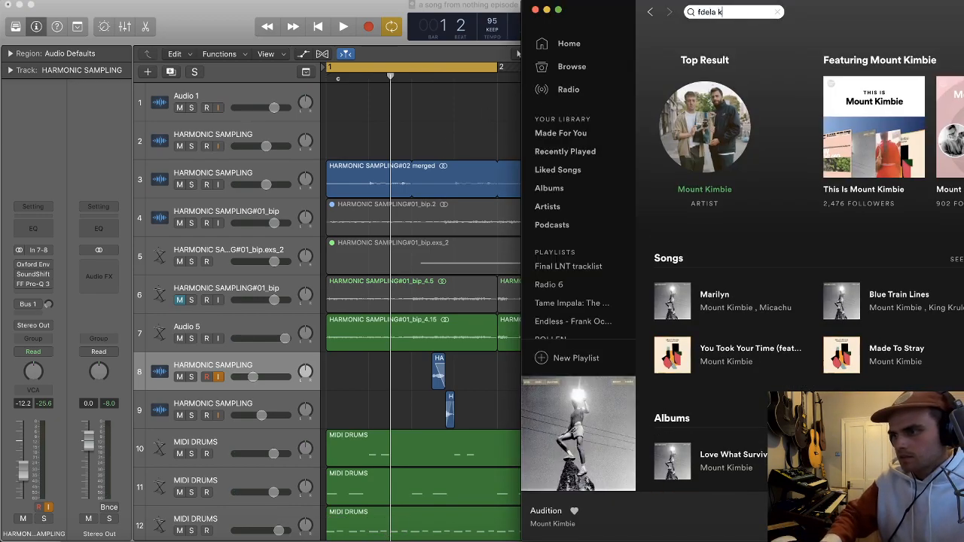
{"action": "type", "text": "fdela k"}
{"action": "key", "text": "BackSpace"}
{"action": "key", "text": "BackSpace"}
{"action": "key", "text": "BackSpace"}
{"action": "key", "text": "BackSpace"}
{"action": "key", "text": "BackSpace"}
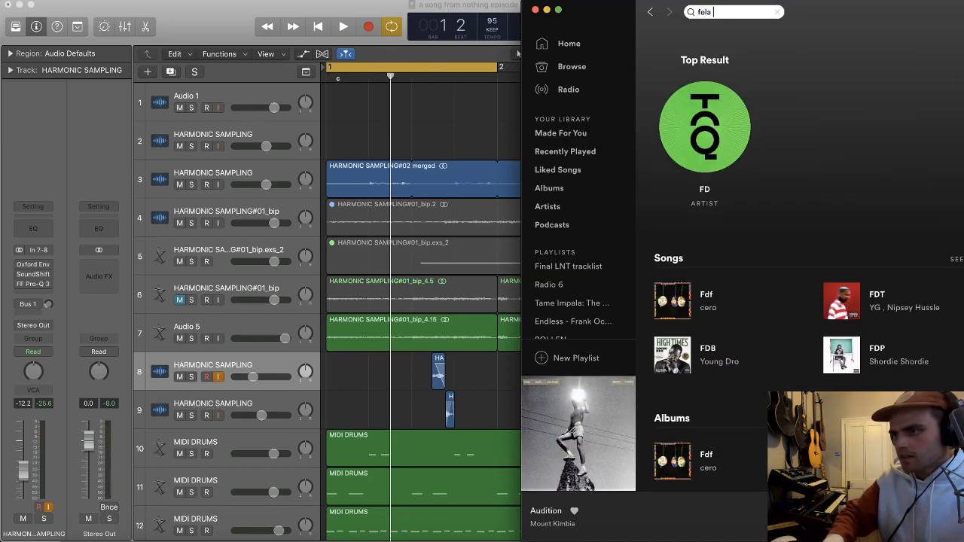
{"action": "type", "text": "kuti"}
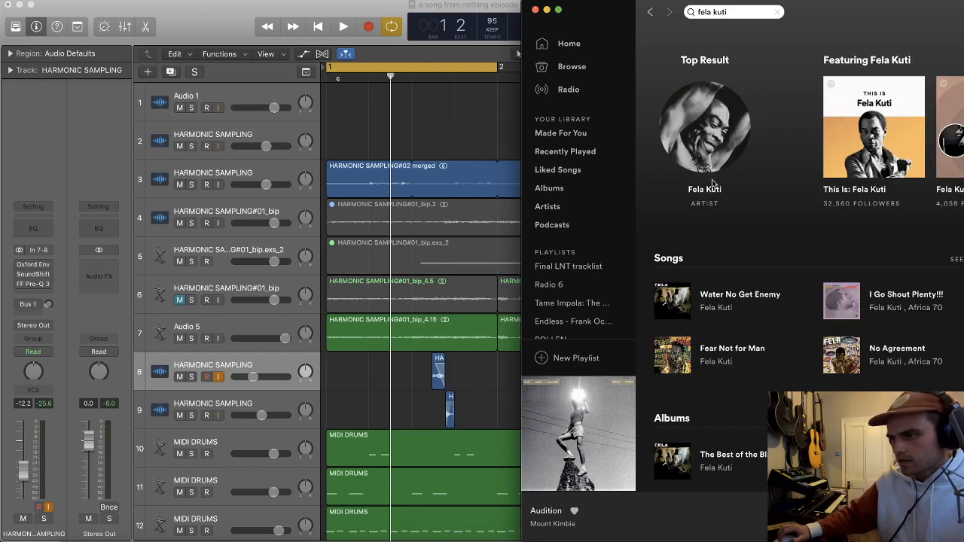
{"action": "left_click", "coordinate": [702, 186]}
{"action": "scroll", "coordinate": [689, 181], "scroll_direction": "down", "scroll_amount": 5}
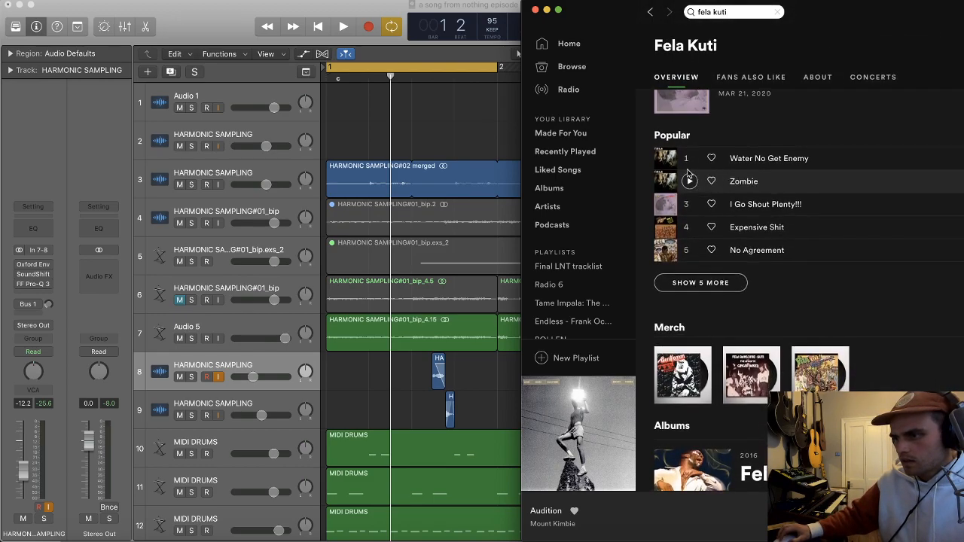
Step: Audition Zombie and No Agreement, and start playing Everything Scatter from the Fela! album
{"action": "left_click", "coordinate": [691, 182]}
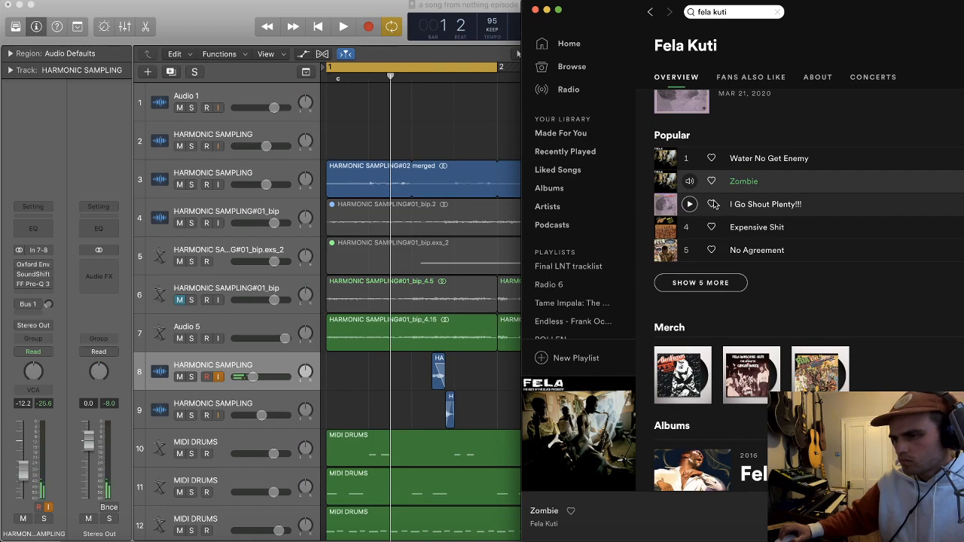
{"action": "left_click", "coordinate": [689, 250]}
{"action": "scroll", "coordinate": [692, 256], "scroll_direction": "down", "scroll_amount": 5}
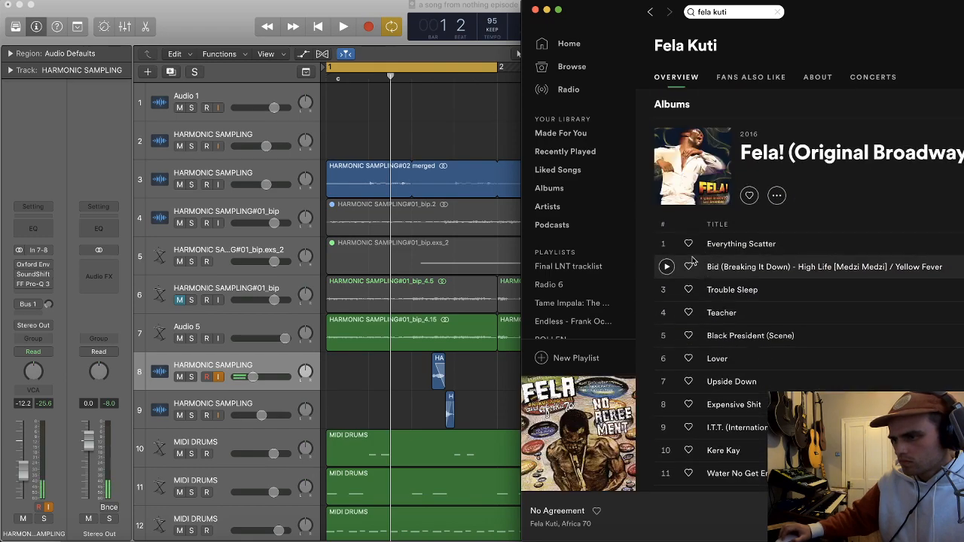
{"action": "left_click", "coordinate": [664, 243]}
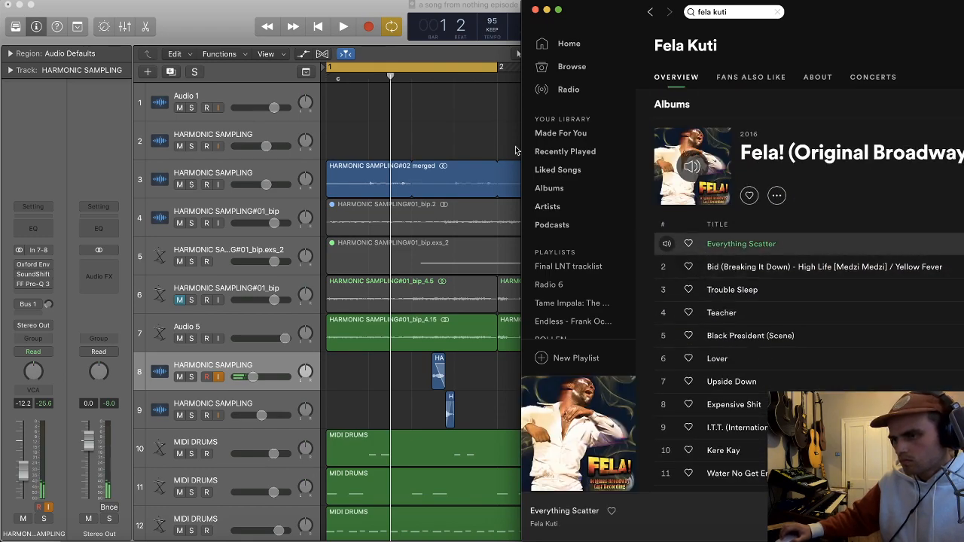
Step: Return to Logic, duplicate track 8 without its regions, and move the new track below the last MIDI DRUMS track
{"action": "left_click", "coordinate": [477, 131]}
{"action": "scroll", "coordinate": [478, 131], "scroll_direction": "down", "scroll_amount": 6}
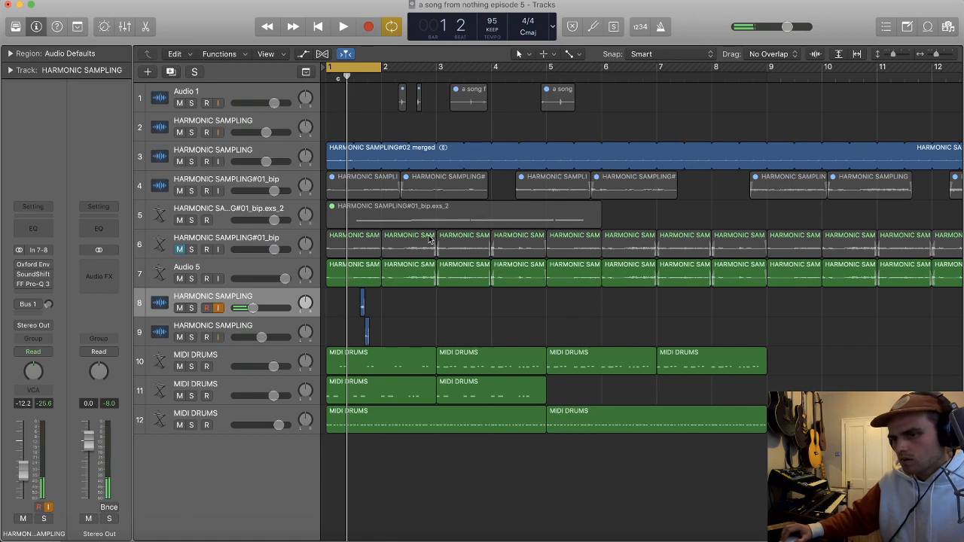
{"action": "key", "text": "super+d"}
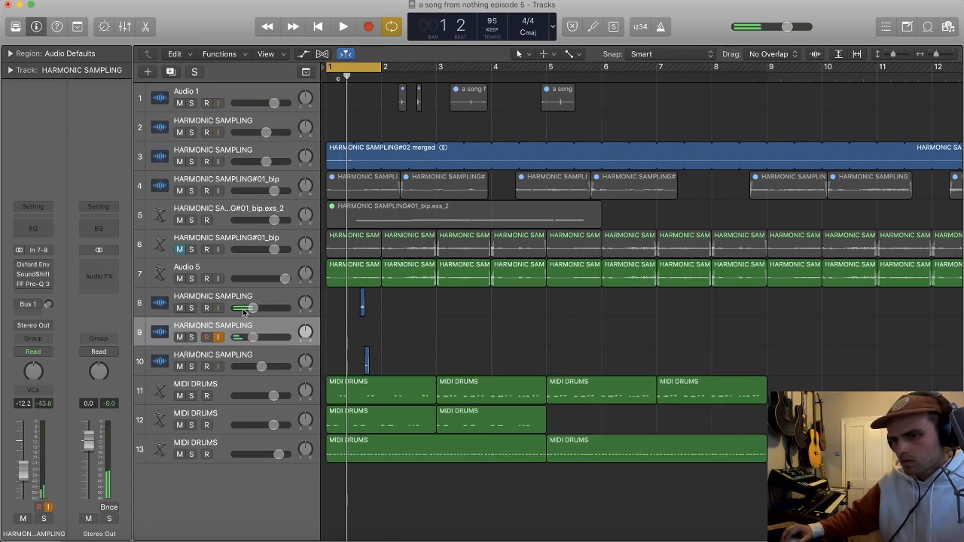
{"action": "left_click_drag", "start_coordinate": [242, 382], "coordinate": [245, 464]}
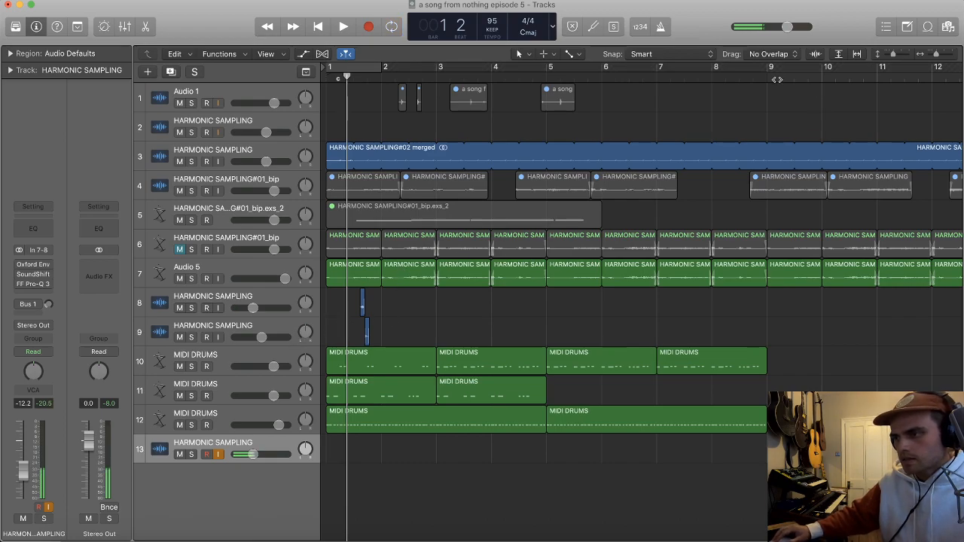
Step: Delete all regions beyond bar 9 on tracks 4, 6 and 7, and shorten track 3's merged region to end at bar 9
{"action": "left_click", "coordinate": [793, 279]}
{"action": "key", "text": "super+Left"}
{"action": "key", "text": "super+Left"}
{"action": "left_click_drag", "start_coordinate": [818, 315], "coordinate": [531, 240]}
{"action": "scroll", "coordinate": [565, 228], "scroll_direction": "right", "scroll_amount": 1}
{"action": "key", "text": "Delete"}
{"action": "left_click_drag", "start_coordinate": [690, 212], "coordinate": [511, 173]}
{"action": "key", "text": "Delete"}
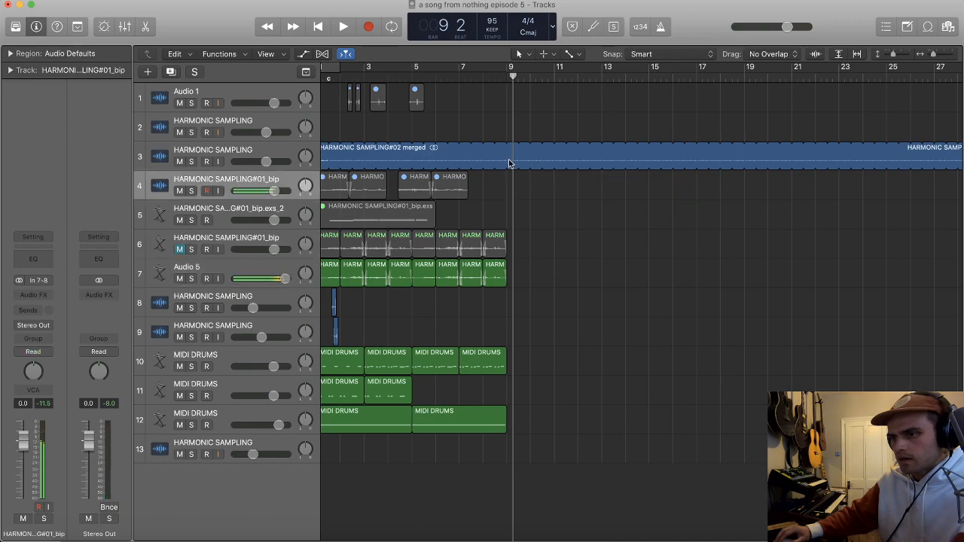
{"action": "left_click", "coordinate": [513, 155]}
{"action": "scroll", "coordinate": [517, 179], "scroll_direction": "left", "scroll_amount": 1}
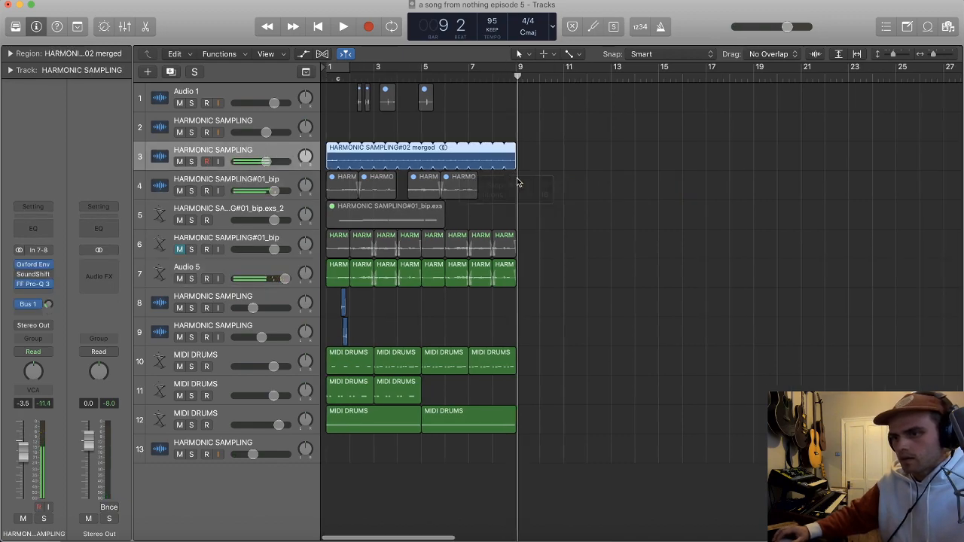
Step: Select the new HARMONIC SAMPLING track 13, return the playhead to the start of the song, and play it briefly
{"action": "left_click", "coordinate": [270, 438]}
{"action": "key", "text": "Return"}
{"action": "key", "text": "space"}
{"action": "key", "text": "space"}
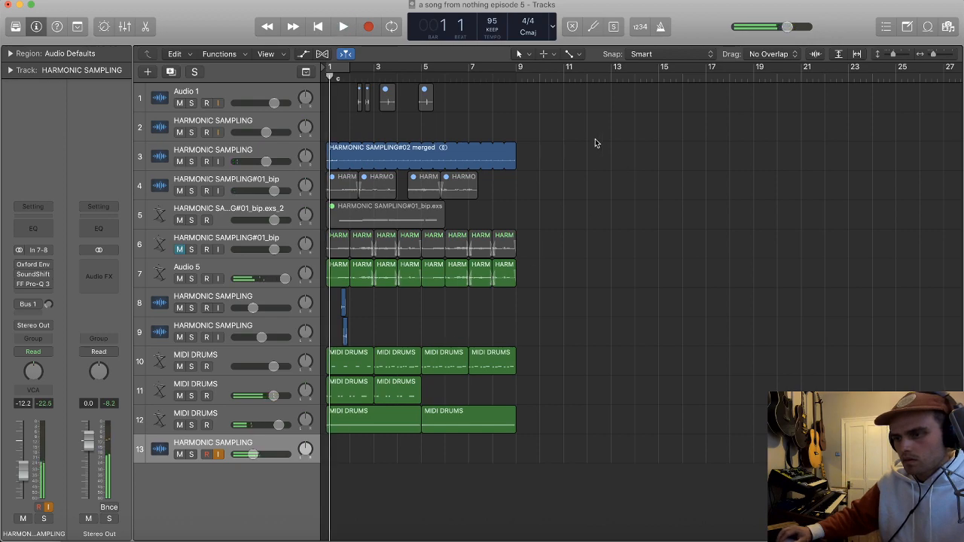
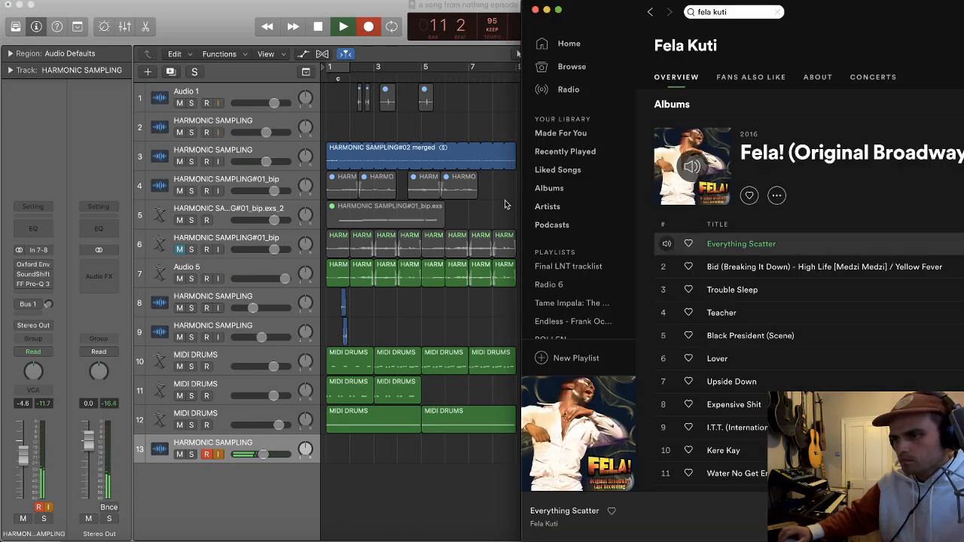
Step: Switch back to Logic, keep recording Everything Scatter onto HARMONIC SAMPLING track 13 until just past bar 15, and stop recording
{"action": "left_click", "coordinate": [505, 201]}
{"action": "key", "text": "super+Right"}
{"action": "key", "text": "super+Right"}
{"action": "key", "text": "super+Right"}
{"action": "key", "text": "super+Down"}
{"action": "key", "text": "super+Down"}
{"action": "key", "text": "super+Down"}
{"action": "key", "text": "super+Down"}
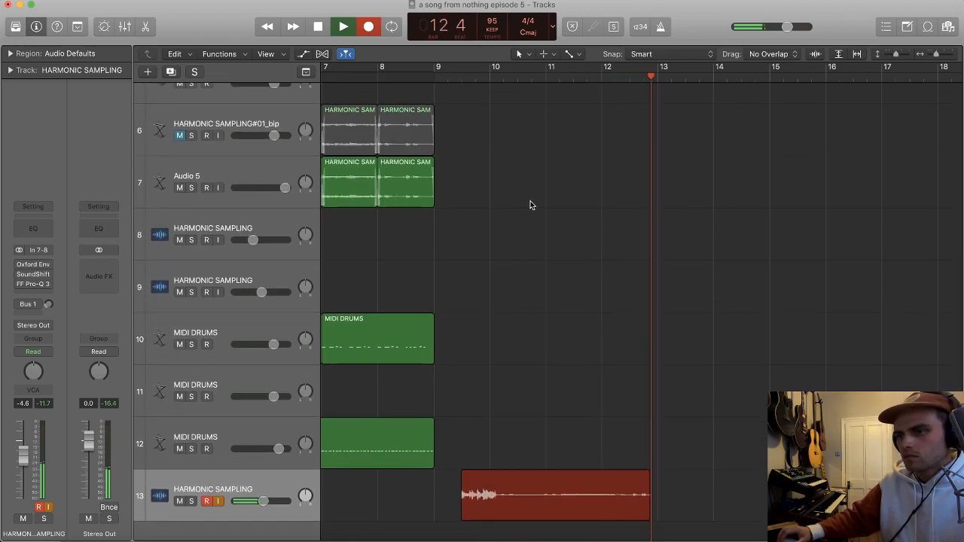
{"action": "key", "text": "super+Down"}
{"action": "key", "text": "super+Down"}
{"action": "key", "text": "super+Down"}
{"action": "key", "text": "super+Down"}
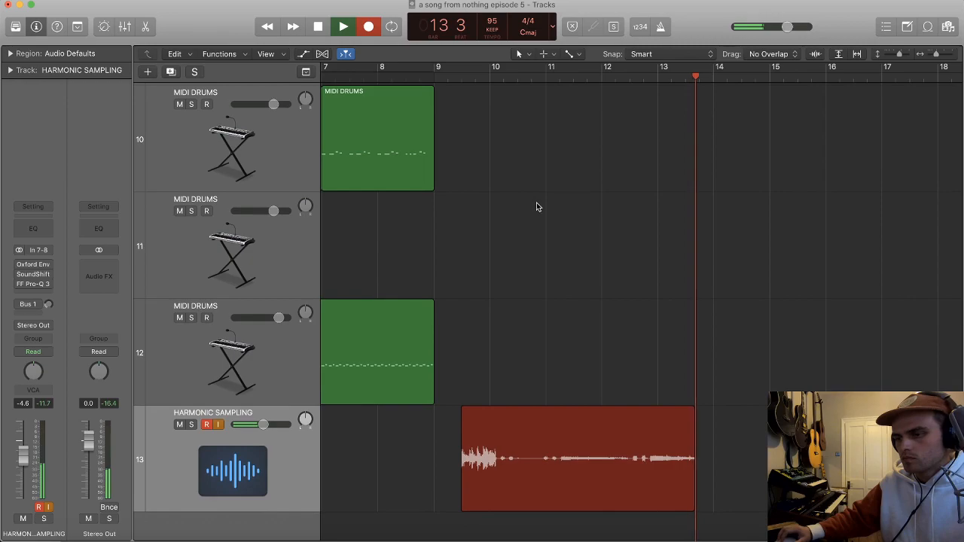
{"action": "key", "text": "super+Right"}
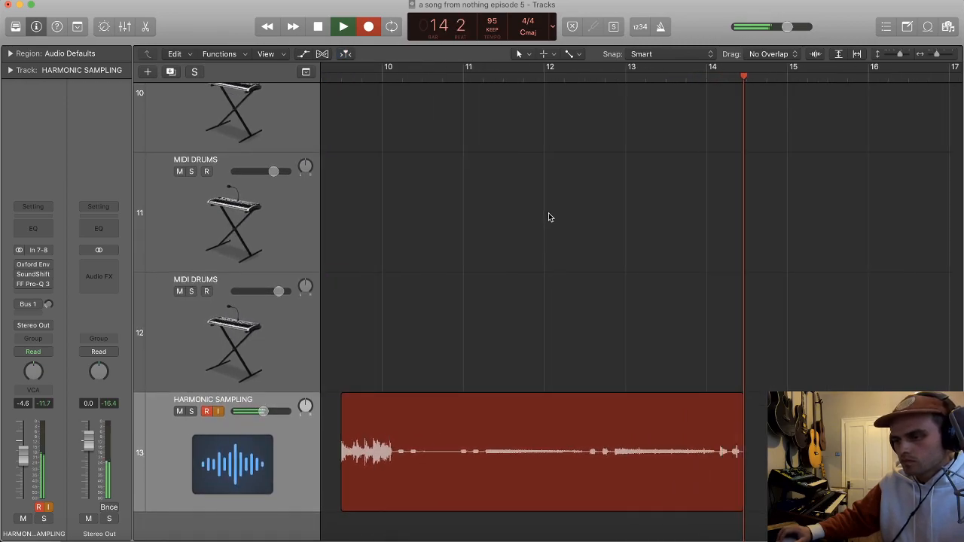
{"action": "scroll", "coordinate": [584, 213], "scroll_direction": "up", "scroll_amount": 4}
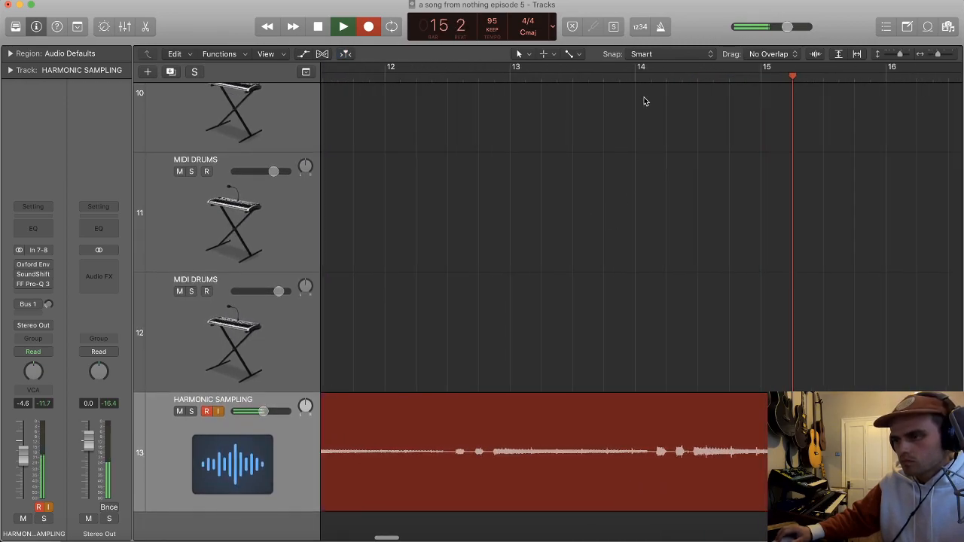
{"action": "key", "text": "space"}
{"action": "key", "text": "super+Right"}
{"action": "key", "text": "super+Right"}
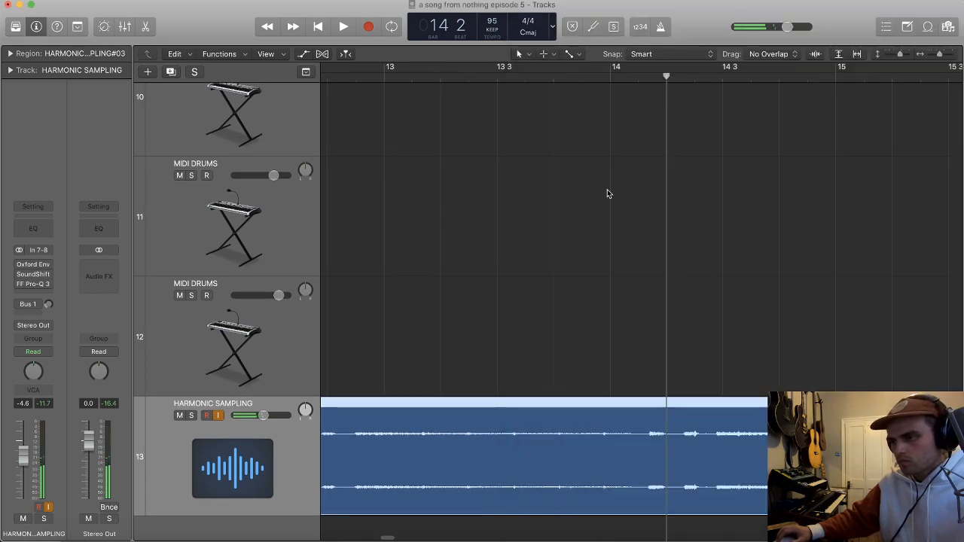
Step: Audition the track 13 recording around bar 14, split it just before the hits after bar 14, and delete the part before the split
{"action": "left_click", "coordinate": [687, 102]}
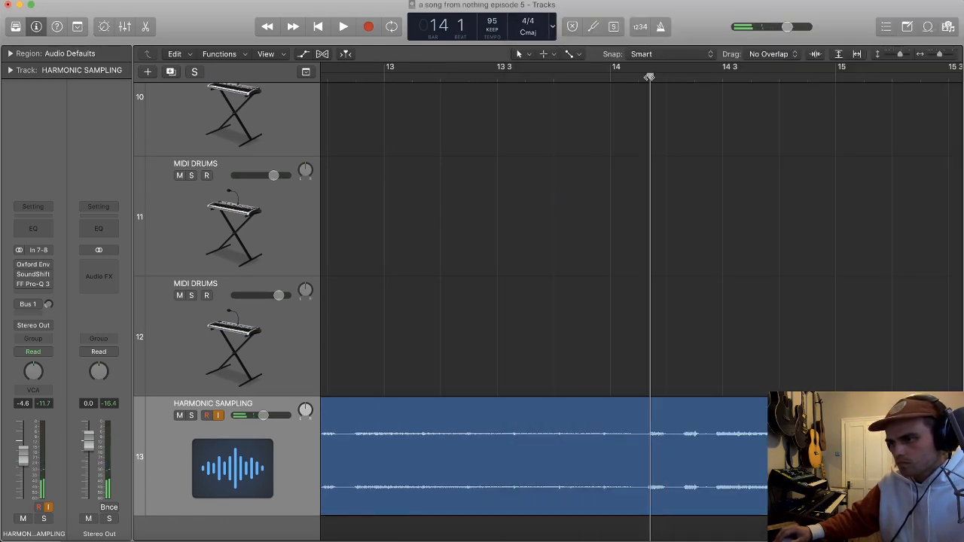
{"action": "key", "text": "space"}
{"action": "key", "text": "super+Right"}
{"action": "left_click", "coordinate": [619, 446], "text": "super"}
{"action": "key", "text": "super+Left"}
{"action": "key", "text": "super+Left"}
{"action": "key", "text": "super+Left"}
{"action": "key", "text": "super+Left"}
{"action": "scroll", "coordinate": [621, 437], "scroll_direction": "left", "scroll_amount": 3}
{"action": "scroll", "coordinate": [577, 379], "scroll_direction": "left", "scroll_amount": 3}
{"action": "key", "text": "super+Right"}
{"action": "key", "text": "super+Right"}
{"action": "key", "text": "super+Right"}
{"action": "key", "text": "super+Right"}
{"action": "key", "text": "super+Right"}
{"action": "double_click", "coordinate": [748, 430], "text": "super"}
{"action": "key", "text": "super+Left"}
{"action": "key", "text": "super+Left"}
{"action": "key", "text": "super+Left"}
{"action": "left_click", "coordinate": [695, 404]}
{"action": "key", "text": "BackSpace"}
Step: Play the trimmed track 13 recording from just before its start, and stop playback
{"action": "scroll", "coordinate": [810, 380], "scroll_direction": "right", "scroll_amount": 5}
{"action": "left_click", "coordinate": [418, 74]}
{"action": "key", "text": "space"}
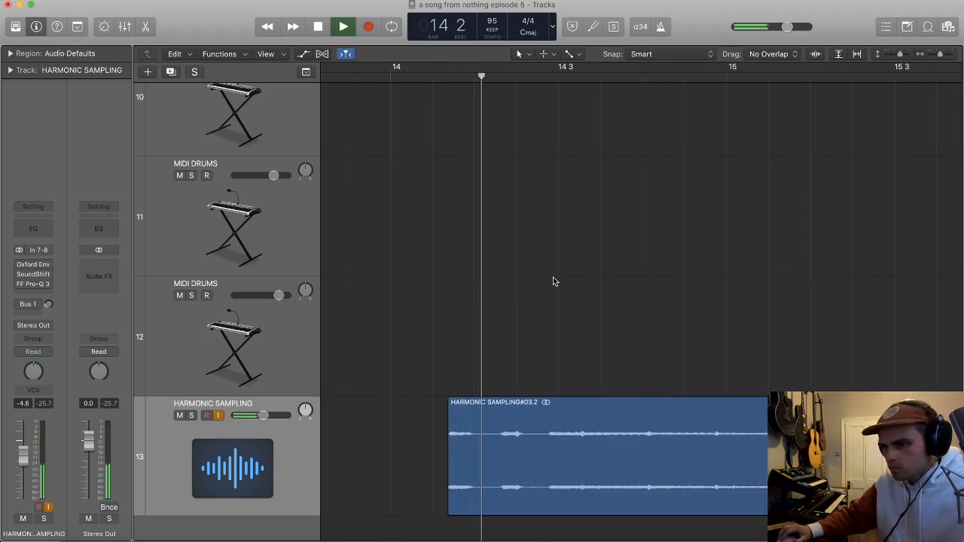
{"action": "key", "text": "super+Left"}
{"action": "key", "text": "super+Left"}
{"action": "key", "text": "super+Left"}
{"action": "key", "text": "super+Left"}
{"action": "key", "text": "super+Left"}
{"action": "key", "text": "super+Left"}
{"action": "key", "text": "super+Left"}
{"action": "key", "text": "super+Left"}
{"action": "scroll", "coordinate": [596, 418], "scroll_direction": "left", "scroll_amount": 2}
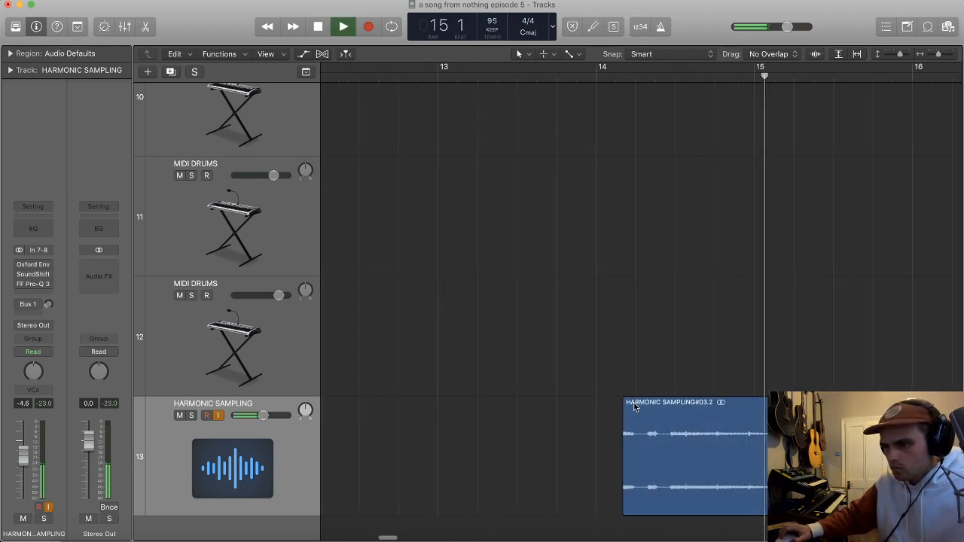
{"action": "key", "text": "space"}
Step: Move the trimmed track 13 region to the start of the song at bar 1
{"action": "scroll", "coordinate": [697, 423], "scroll_direction": "left", "scroll_amount": 3}
{"action": "key", "text": "super+Left"}
{"action": "key", "text": "super+Left"}
{"action": "key", "text": "super+Left"}
{"action": "key", "text": "super+Left"}
{"action": "key", "text": "super+Left"}
{"action": "key", "text": "super+Left"}
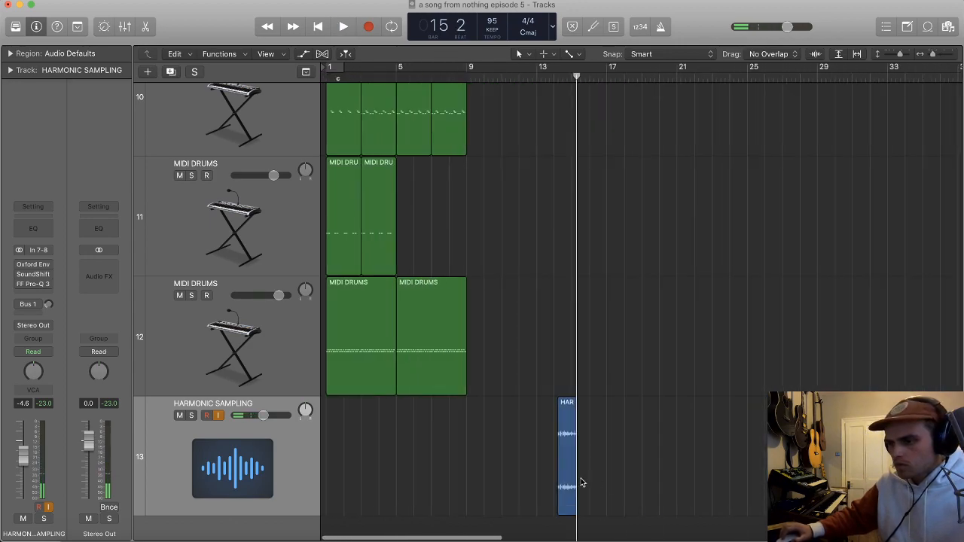
{"action": "left_click_drag", "start_coordinate": [558, 483], "coordinate": [338, 452]}
Step: Play the song from bar 1 and solo track 13 to hear the moved sample on its own
{"action": "key", "text": "super+Right"}
{"action": "key", "text": "super+Right"}
{"action": "key", "text": "super+Right"}
{"action": "key", "text": "super+Right"}
{"action": "key", "text": "super+Right"}
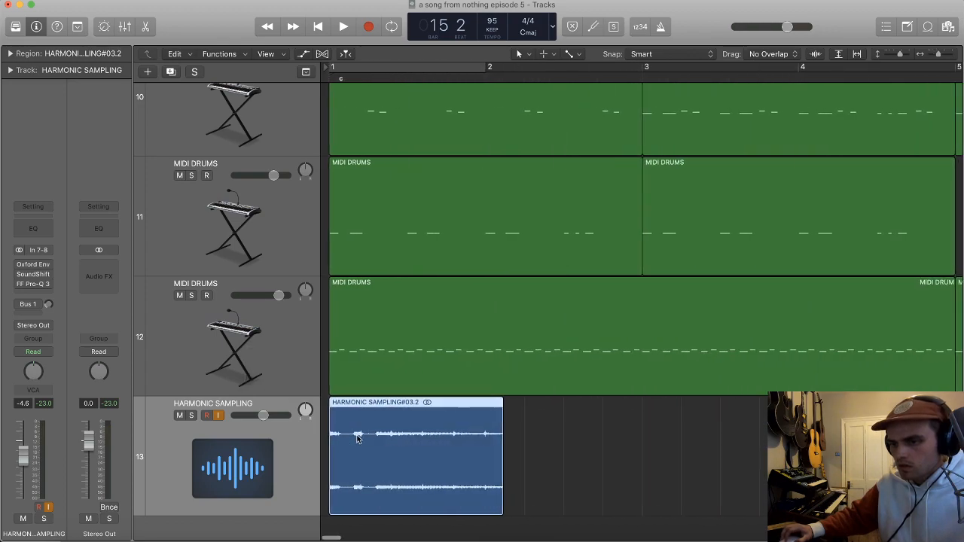
{"action": "key", "text": "space"}
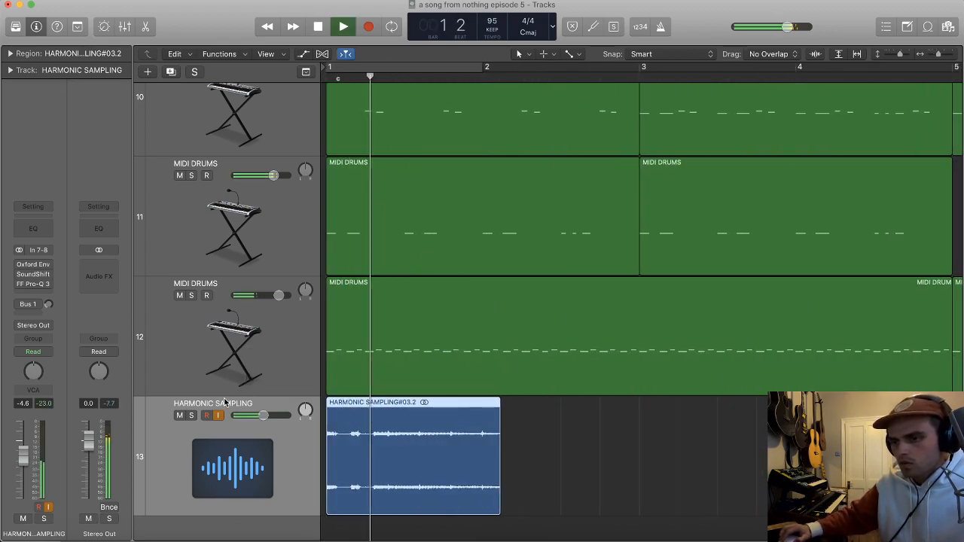
{"action": "left_click", "coordinate": [192, 417]}
{"action": "key", "text": "super+Right"}
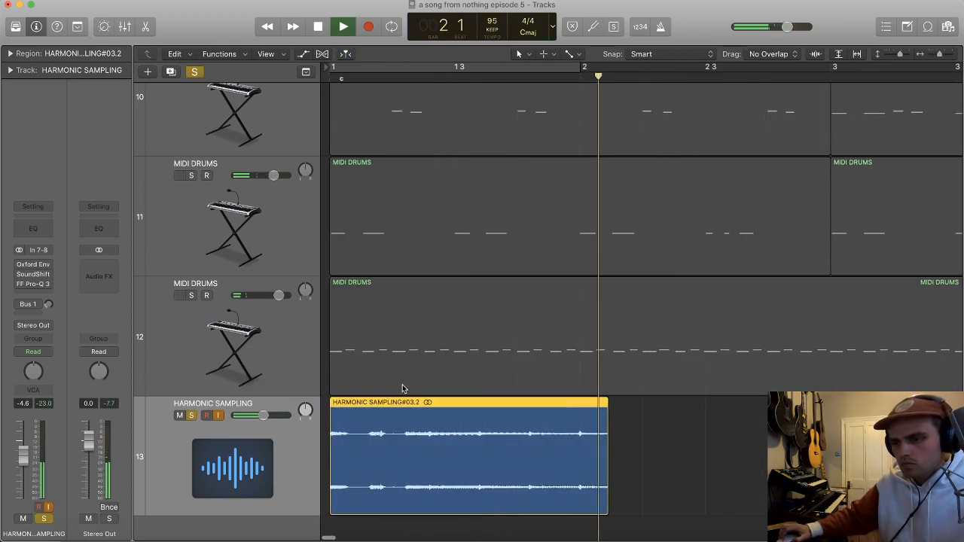
{"action": "key", "text": "space"}
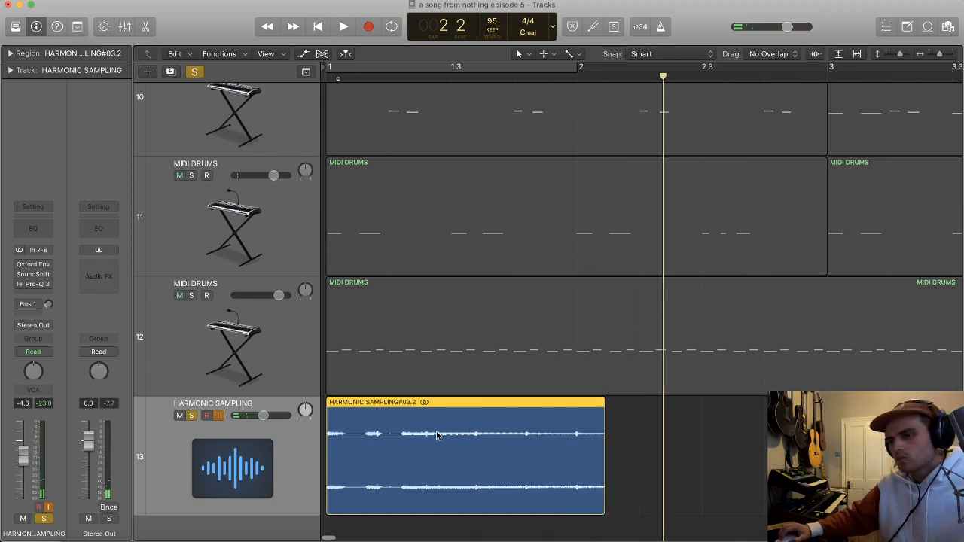
Step: Turn on cycling over bar 1 and loop the soloed track 13 sample briefly
{"action": "key", "text": "super+Left"}
{"action": "scroll", "coordinate": [423, 290], "scroll_direction": "up", "scroll_amount": 2}
{"action": "key", "text": "c"}
{"action": "key", "text": "space"}
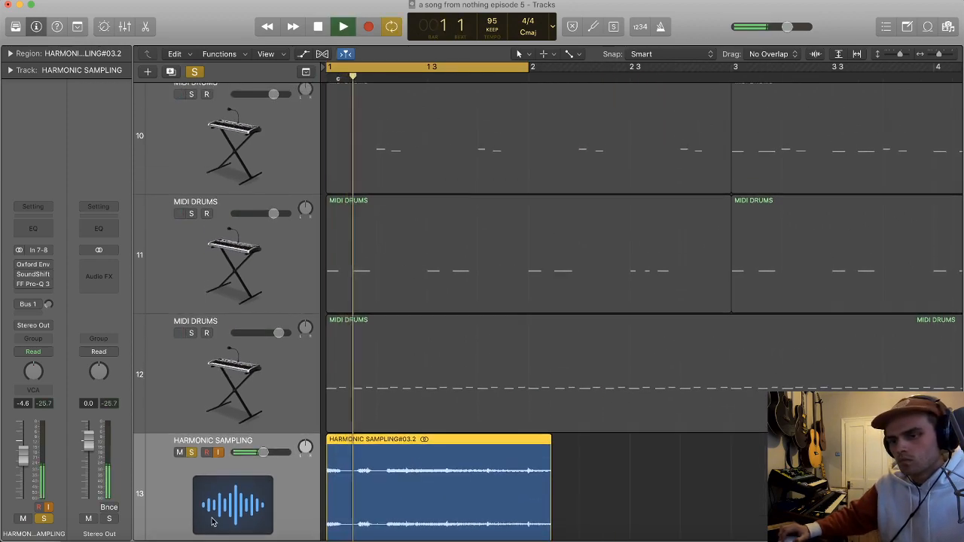
{"action": "scroll", "coordinate": [214, 521], "scroll_direction": "down", "scroll_amount": 1}
{"action": "key", "text": "space"}
Step: Open track 13's SoundShifter Pitch, move its window clear of the track headers, and set the transposition to -1 semitone during playback
{"action": "left_click", "coordinate": [32, 277]}
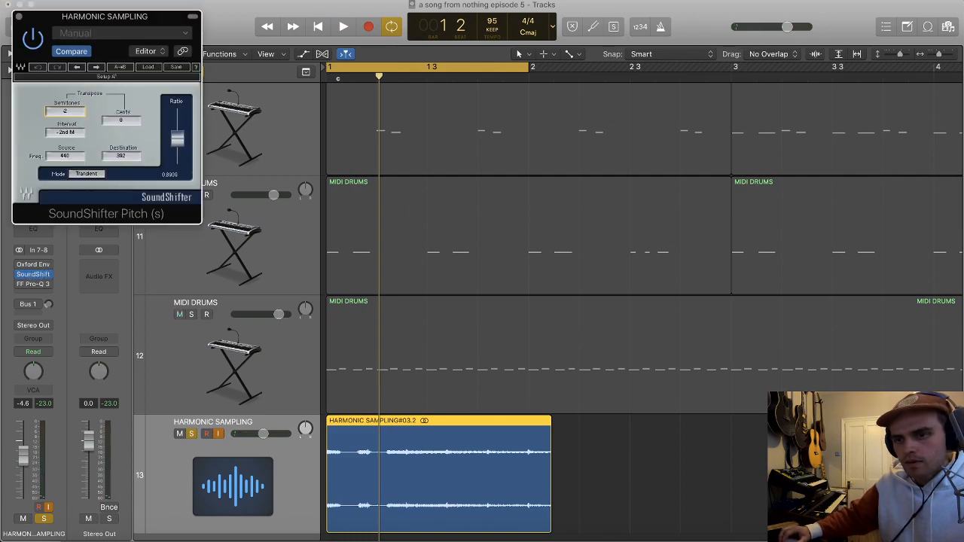
{"action": "key", "text": "space"}
{"action": "key", "text": "super+Up"}
{"action": "key", "text": "super+Up"}
{"action": "key", "text": "super+Up"}
{"action": "key", "text": "super+Up"}
{"action": "key", "text": "super+Up"}
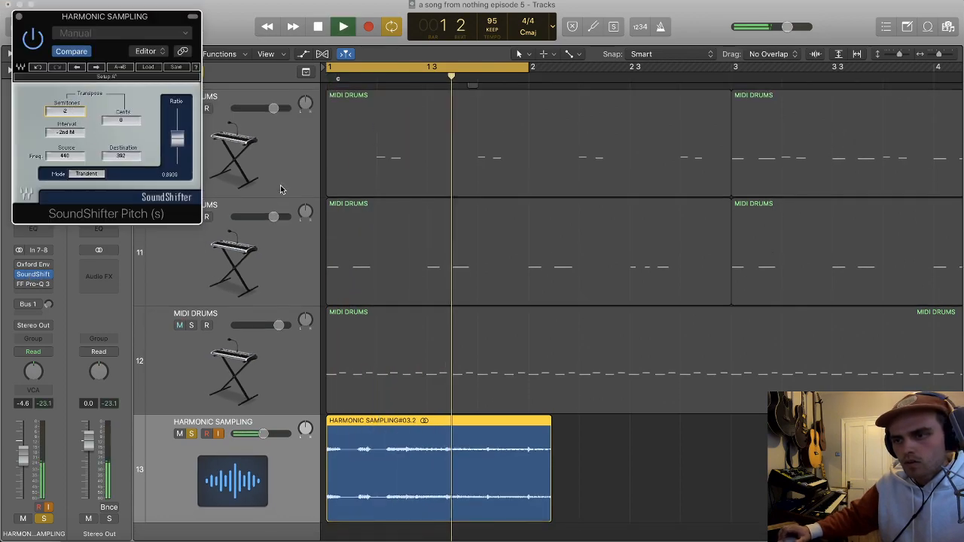
{"action": "left_click_drag", "start_coordinate": [140, 18], "coordinate": [729, 33]}
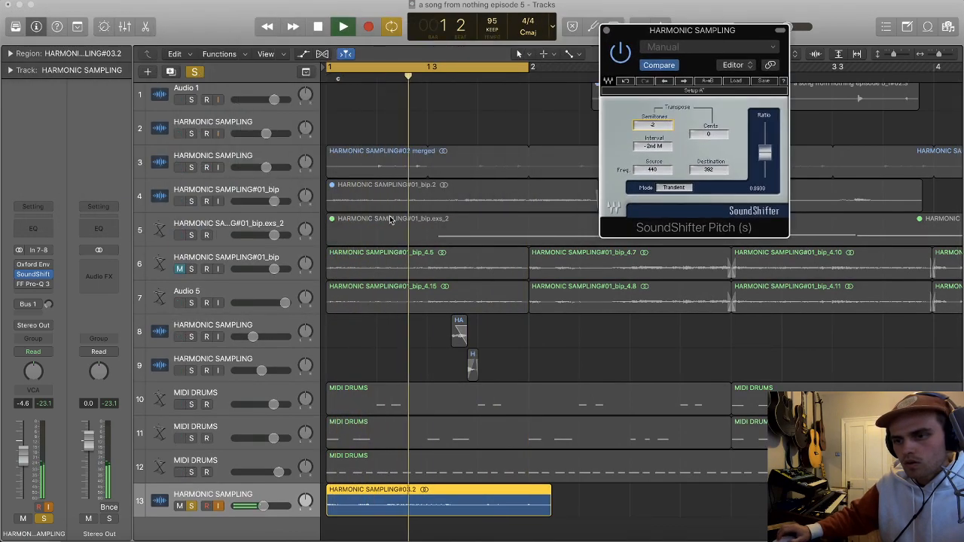
{"action": "left_click_drag", "start_coordinate": [654, 126], "coordinate": [654, 118]}
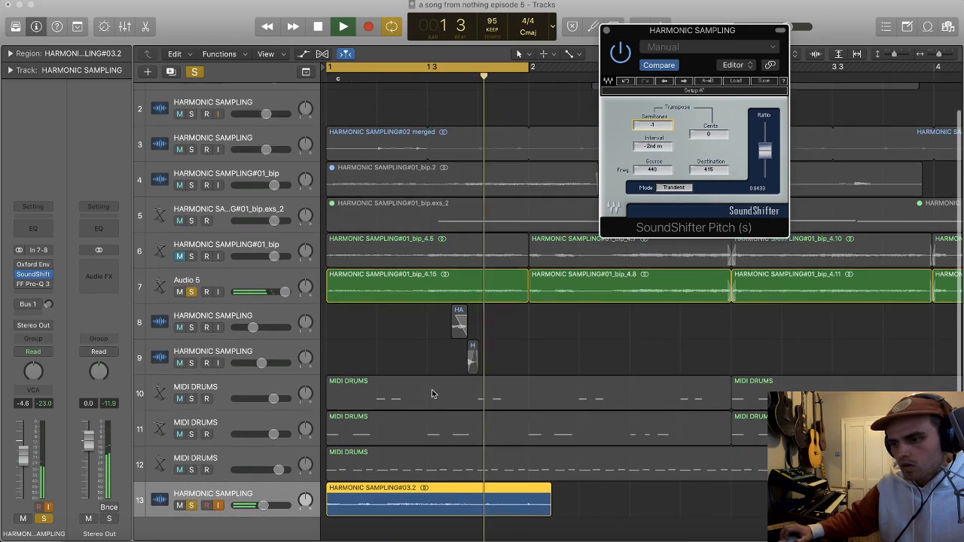
Step: Cut off the first part of the track 13 region just after beat 2, and move the remainder back to bar 1
{"action": "key", "text": "super+Down"}
{"action": "key", "text": "super+Down"}
{"action": "left_click", "coordinate": [387, 490]}
{"action": "left_click", "coordinate": [386, 490], "text": "super"}
{"action": "left_click", "coordinate": [382, 487]}
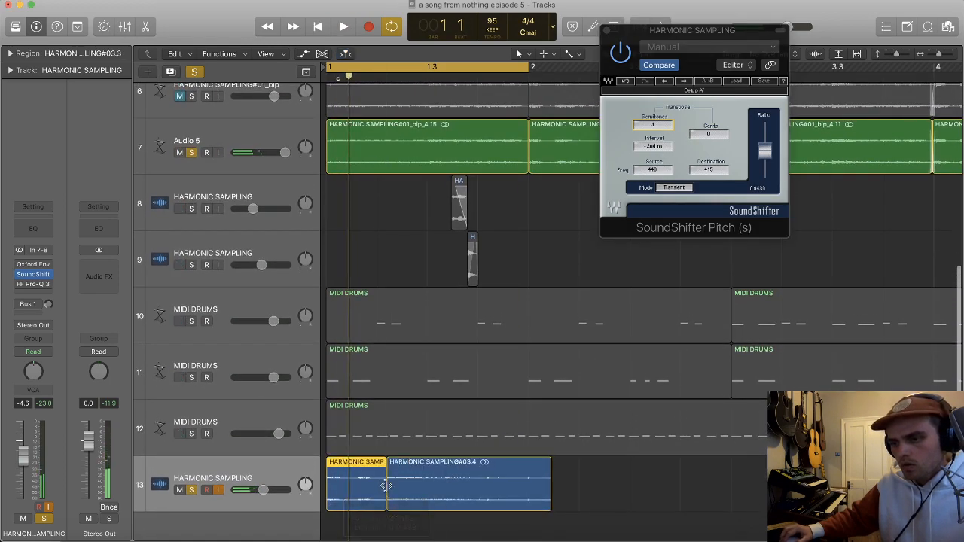
{"action": "key", "text": "Delete"}
{"action": "left_click_drag", "start_coordinate": [454, 477], "coordinate": [367, 488]}
{"action": "key", "text": "space"}
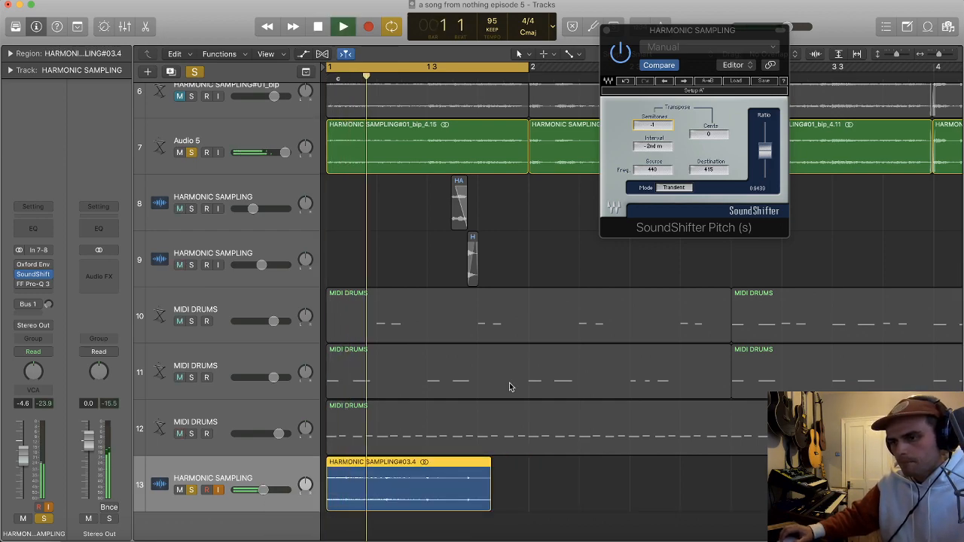
Step: Transpose track 13 to -4 semitones in SoundShifter, and solo track 6 in place of Audio 5
{"action": "left_click_drag", "start_coordinate": [654, 126], "coordinate": [654, 135]}
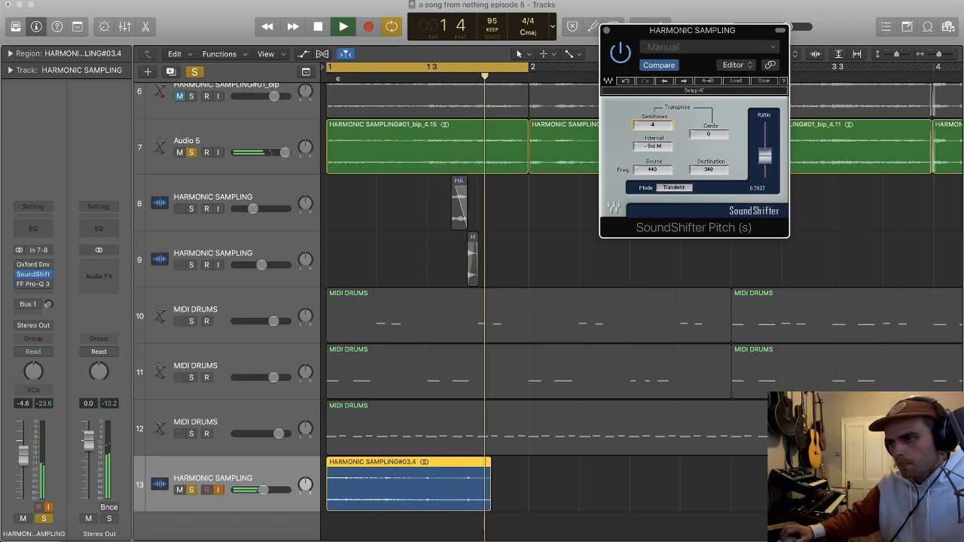
{"action": "scroll", "coordinate": [234, 284], "scroll_direction": "up", "scroll_amount": 2}
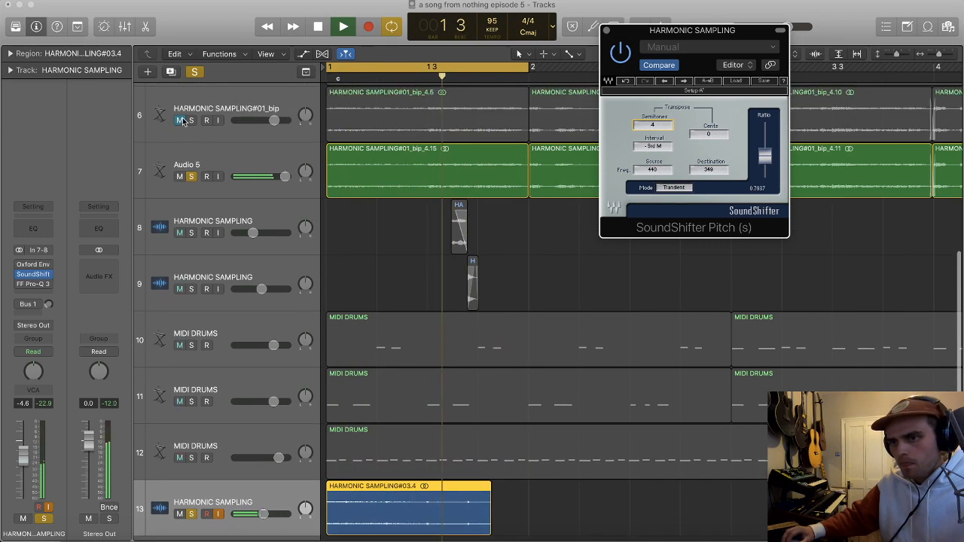
{"action": "left_click", "coordinate": [191, 121]}
{"action": "left_click", "coordinate": [191, 176]}
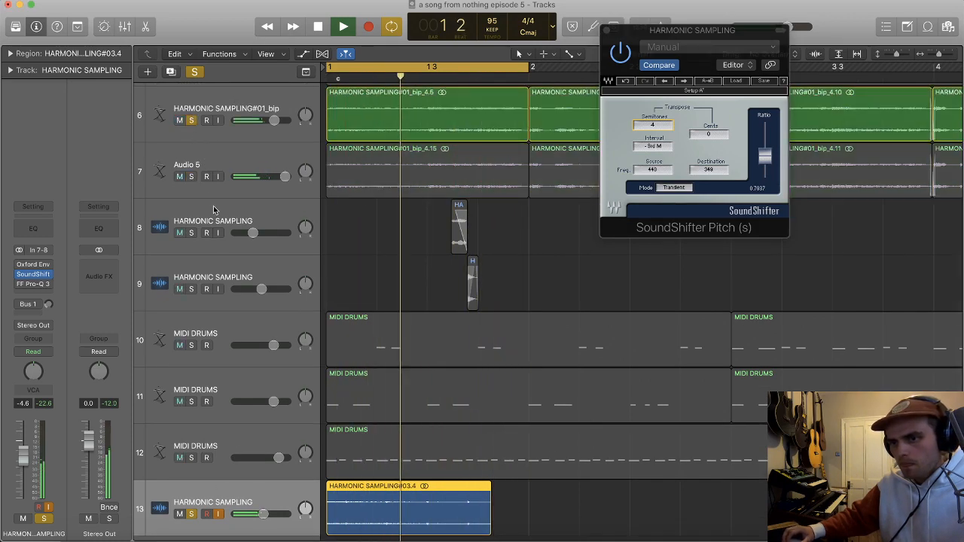
Step: Raise track 13's volume to 6.0 dB while the loop plays
{"action": "left_click_drag", "start_coordinate": [261, 515], "coordinate": [288, 514]}
{"action": "scroll", "coordinate": [226, 503], "scroll_direction": "down", "scroll_amount": 2}
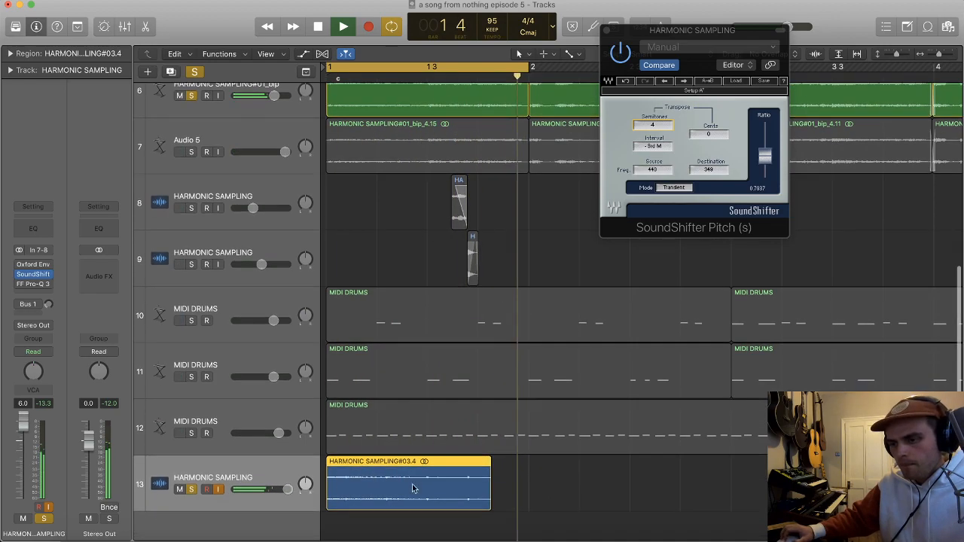
{"action": "scroll", "coordinate": [418, 490], "scroll_direction": "up", "scroll_amount": 5}
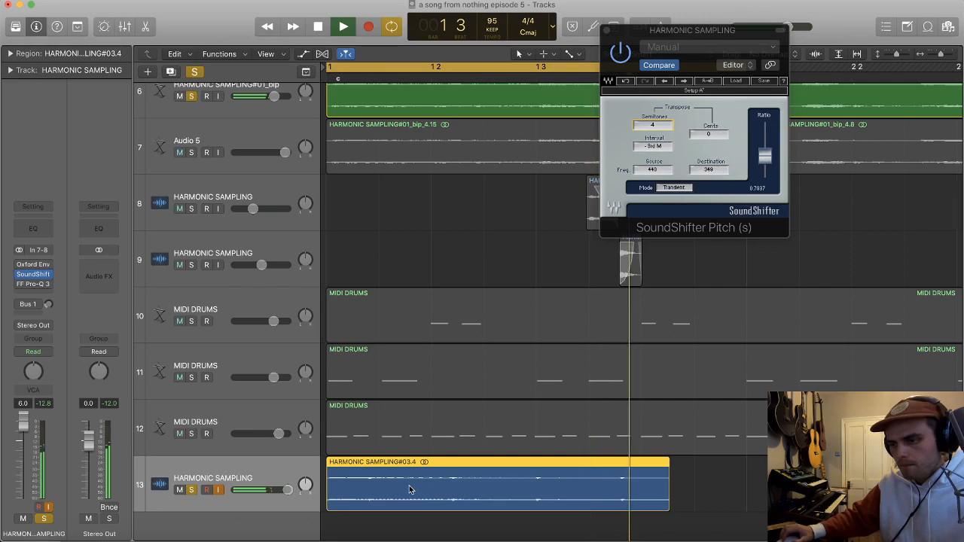
{"action": "scroll", "coordinate": [409, 485], "scroll_direction": "down", "scroll_amount": 4}
{"action": "scroll", "coordinate": [395, 480], "scroll_direction": "right", "scroll_amount": 1}
{"action": "scroll", "coordinate": [542, 490], "scroll_direction": "left", "scroll_amount": 2}
Step: Place a copy of the track 13 region at beat 3 of bar 1, and cut off its end beyond bar 2
{"action": "left_click", "coordinate": [537, 497]}
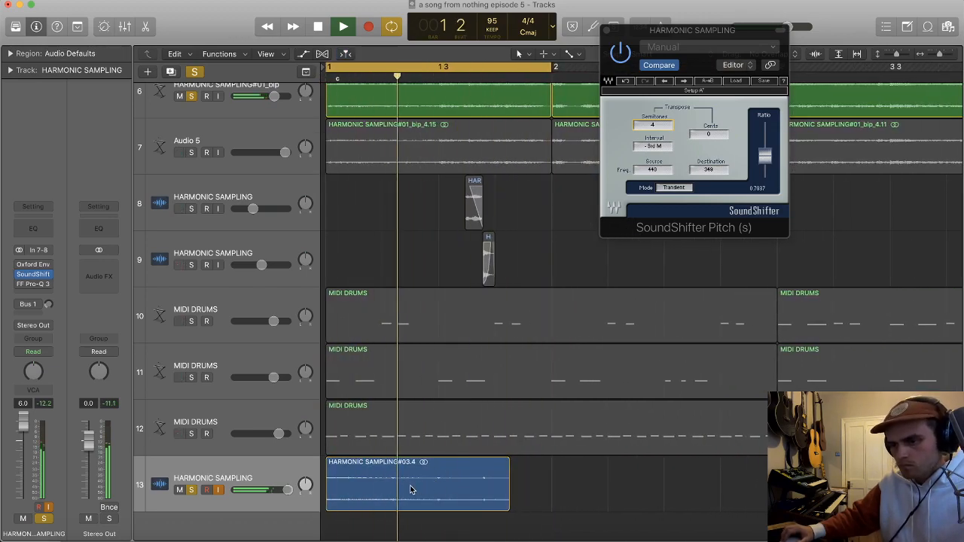
{"action": "left_click_drag", "start_coordinate": [416, 487], "coordinate": [525, 488]}
{"action": "scroll", "coordinate": [476, 476], "scroll_direction": "up", "scroll_amount": 1}
{"action": "scroll", "coordinate": [480, 476], "scroll_direction": "up", "scroll_amount": 2}
{"action": "left_click_drag", "start_coordinate": [426, 495], "coordinate": [449, 488]}
{"action": "scroll", "coordinate": [450, 489], "scroll_direction": "down", "scroll_amount": 4}
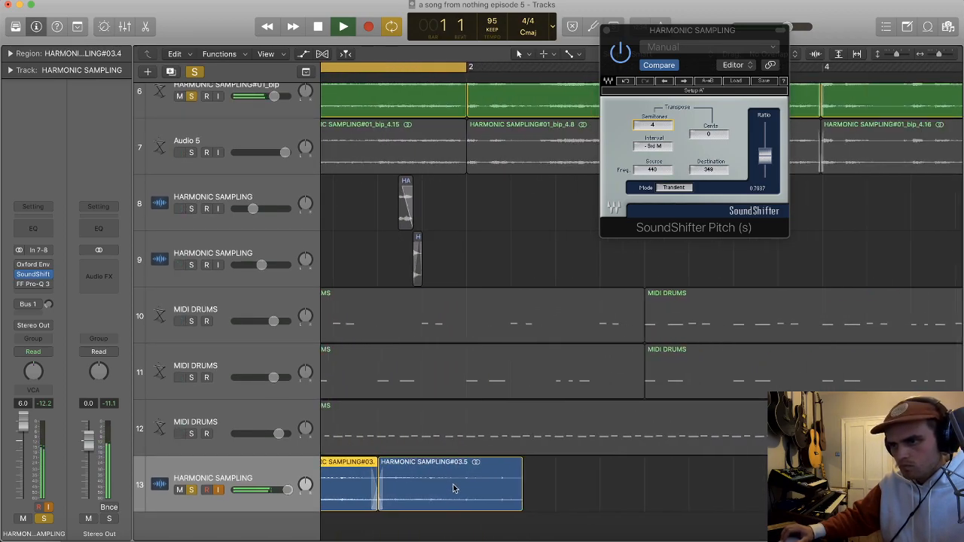
{"action": "scroll", "coordinate": [467, 490], "scroll_direction": "down", "scroll_amount": 2}
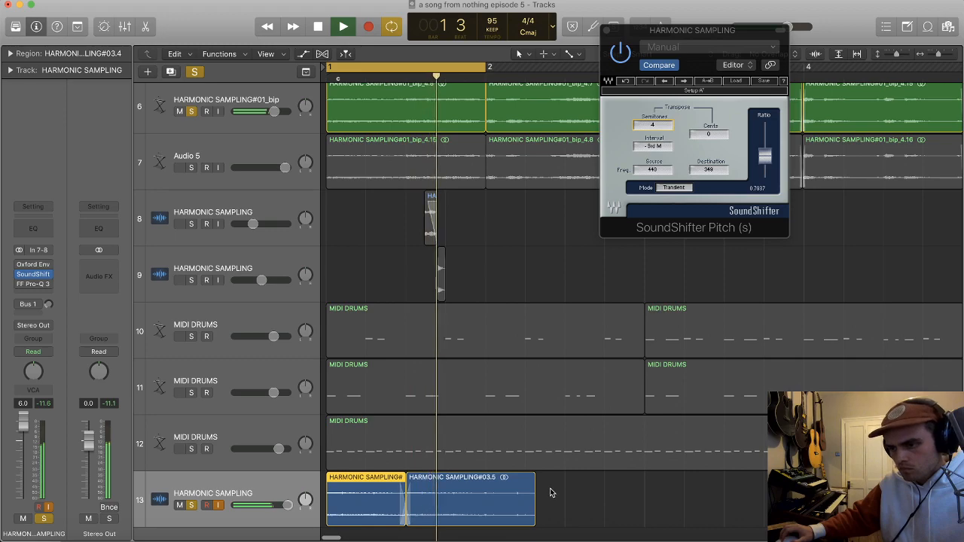
{"action": "left_click", "coordinate": [486, 498]}
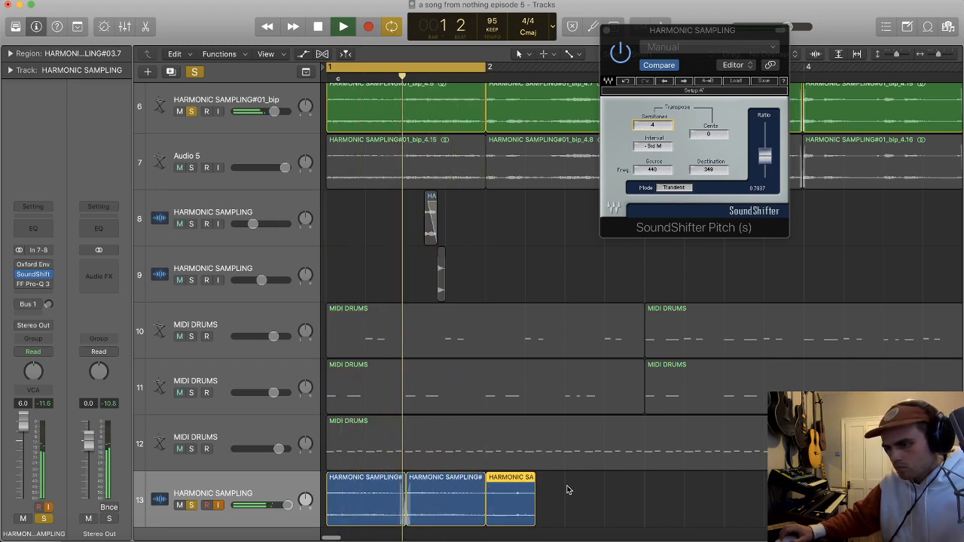
{"action": "key", "text": "Delete"}
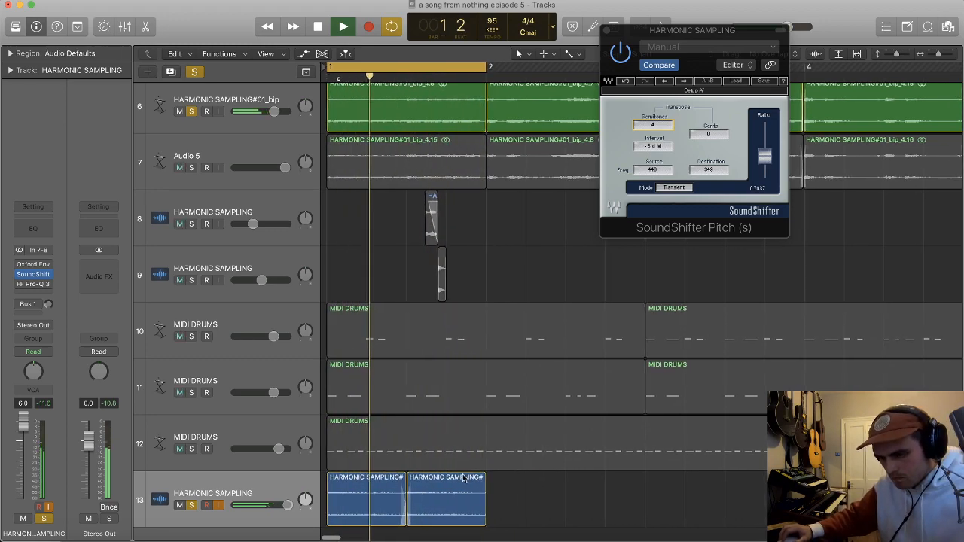
Step: Delete the copied region at beat 3 on track 13, and loop the remaining first region
{"action": "key", "text": "space"}
{"action": "scroll", "coordinate": [465, 478], "scroll_direction": "up", "scroll_amount": 3}
{"action": "scroll", "coordinate": [374, 455], "scroll_direction": "right", "scroll_amount": 1}
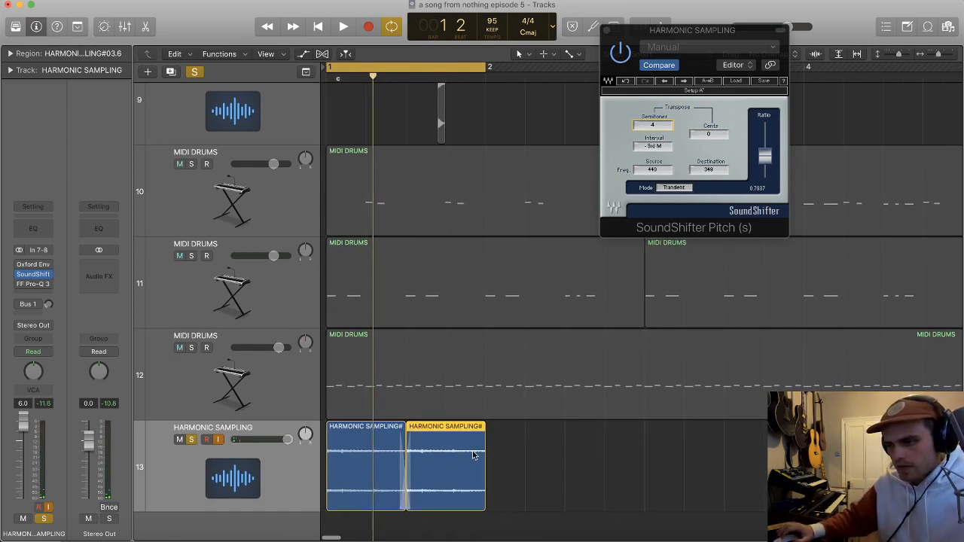
{"action": "key", "text": "Delete"}
{"action": "left_click", "coordinate": [396, 478]}
{"action": "key", "text": "space"}
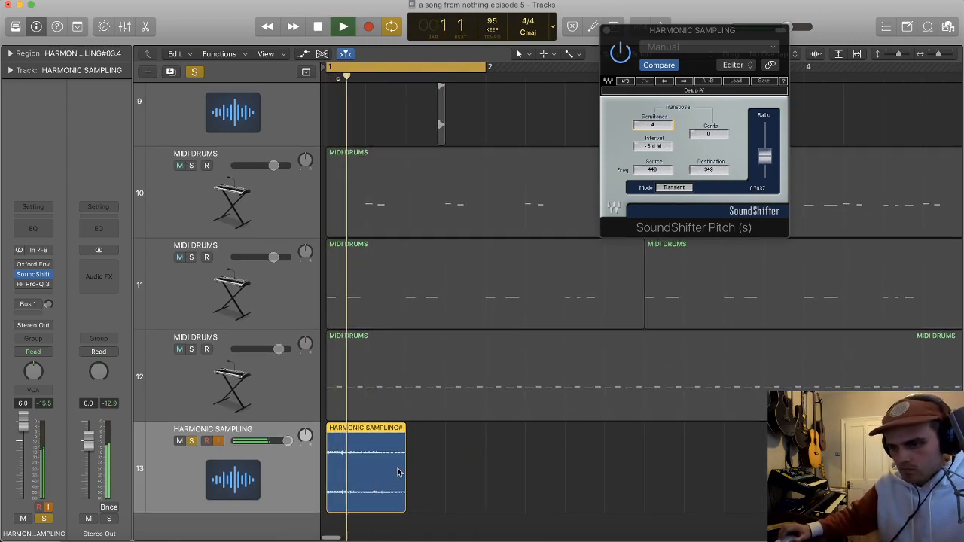
Step: Shift the remaining track 13 region slightly later than the start of bar 1
{"action": "key", "text": "super+Right"}
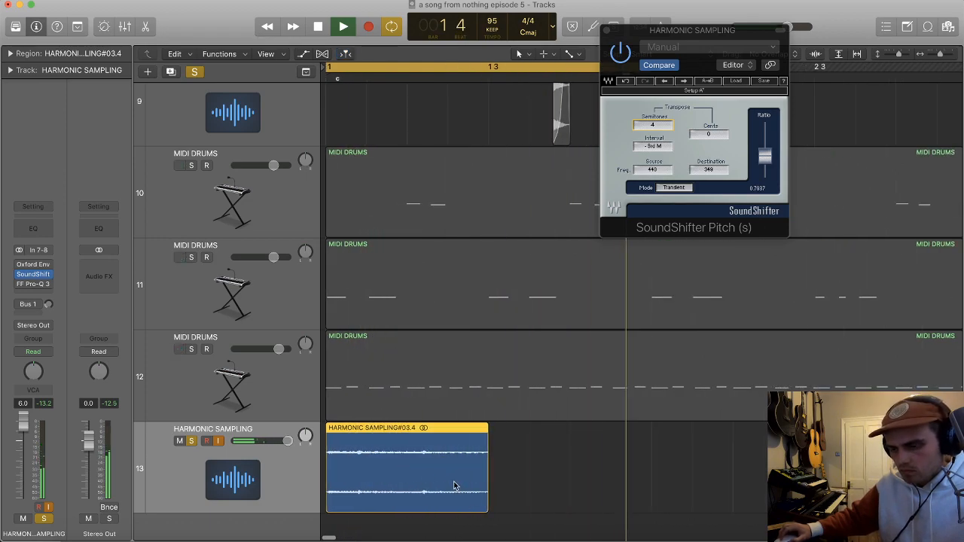
{"action": "left_click_drag", "start_coordinate": [427, 476], "coordinate": [432, 474]}
{"action": "mouse_move", "coordinate": [334, 506]}
{"action": "left_mouse_down"}
{"action": "mouse_move", "coordinate": [324, 507]}
{"action": "mouse_move", "coordinate": [334, 503]}
{"action": "left_mouse_up"}
{"action": "key", "text": "super+Right"}
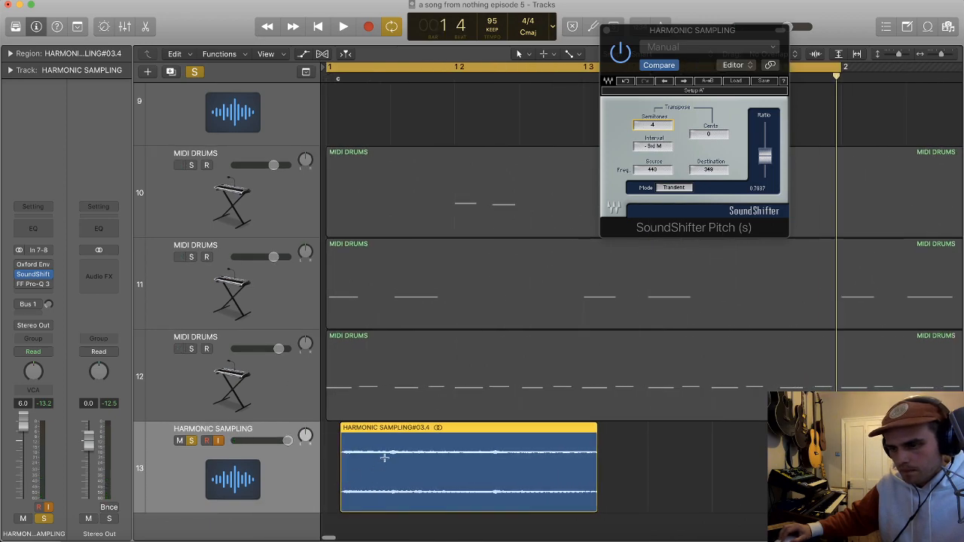
Step: Split off a short opening slice of the track 13 region and move that slice back to bar 1
{"action": "double_click", "coordinate": [387, 455], "text": "super"}
{"action": "left_click_drag", "start_coordinate": [369, 462], "coordinate": [352, 464]}
{"action": "key", "text": "super+Right"}
{"action": "key", "text": "super+Right"}
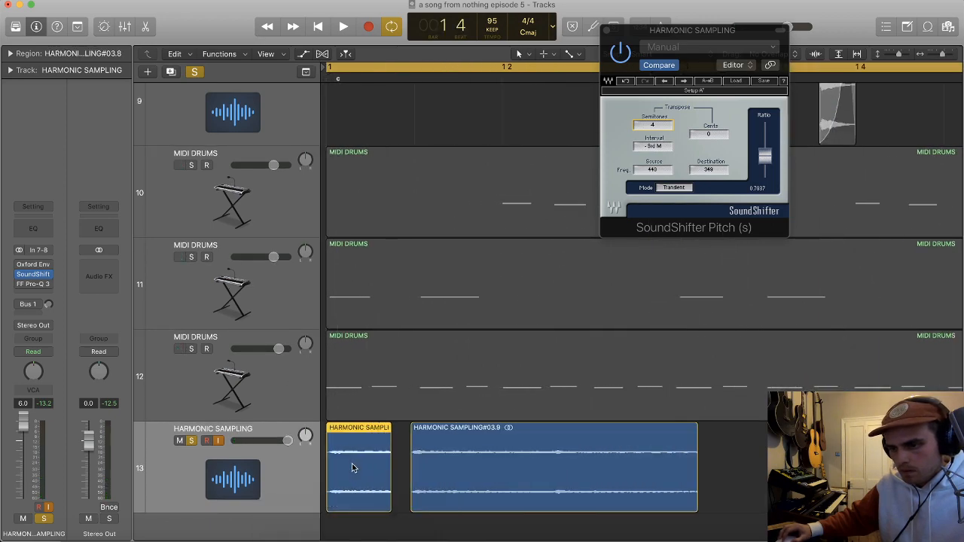
Step: Extend the end of the opening track 13 slice until it meets the following region, and play the result
{"action": "left_click_drag", "start_coordinate": [399, 506], "coordinate": [420, 505]}
{"action": "key", "text": "space"}
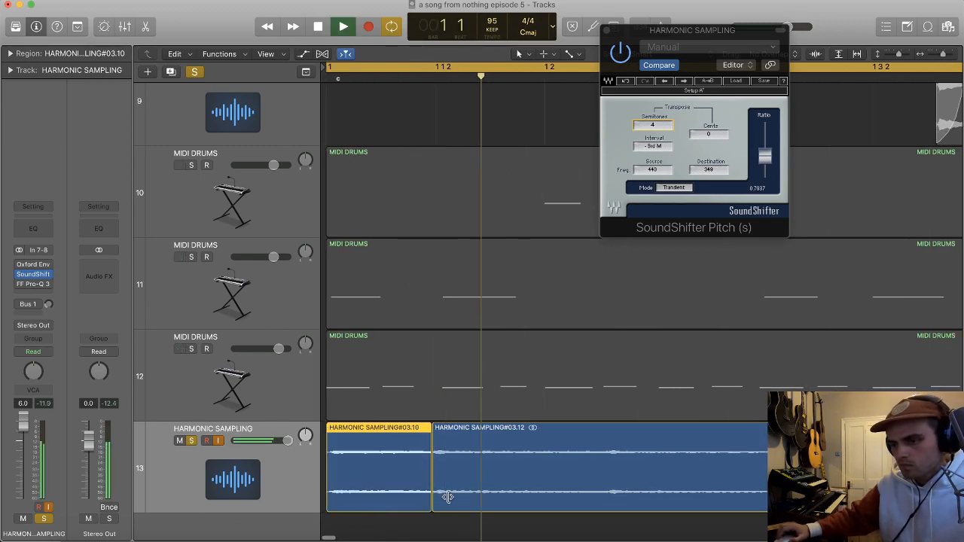
{"action": "key", "text": "super+Left"}
{"action": "key", "text": "space"}
{"action": "key", "text": "super+Left"}
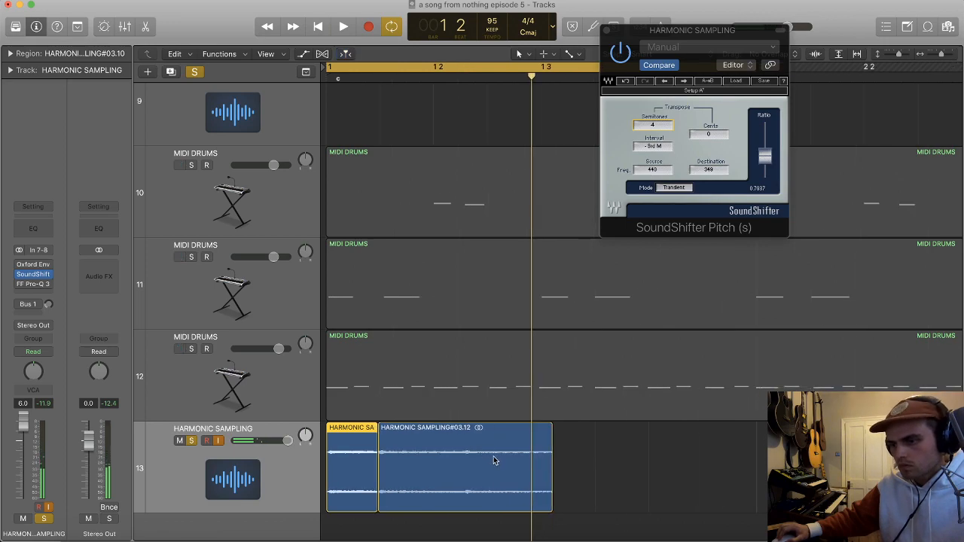
Step: Split the second track 13 region and place a copy of the chopped slices at beat 2 of bar 1
{"action": "left_click", "coordinate": [461, 459]}
{"action": "key", "text": "super+Left"}
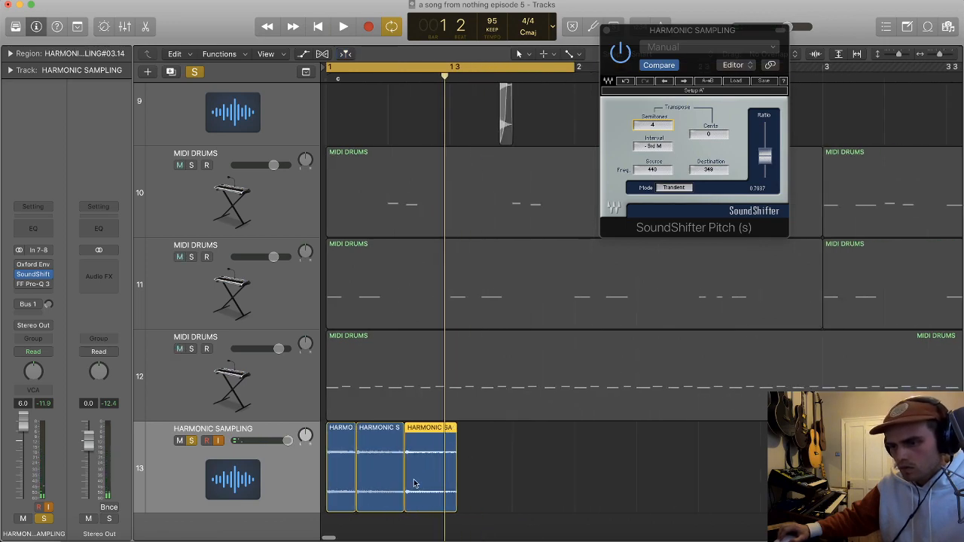
{"action": "left_click_drag", "start_coordinate": [341, 484], "coordinate": [403, 466]}
{"action": "key", "text": "space"}
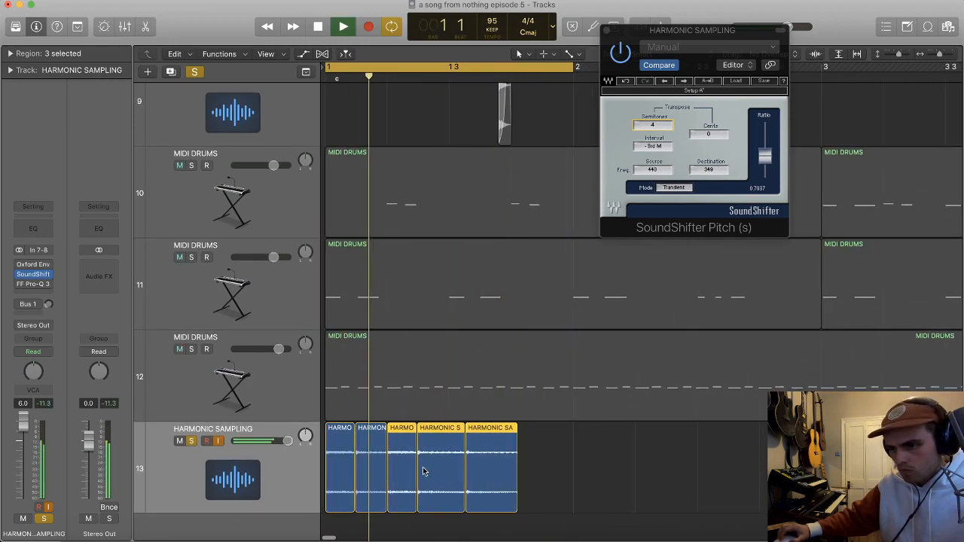
Step: Crossfade the first two joints between the chopped slices on track 13, including the one at beat 2
{"action": "key", "text": "super+Right"}
{"action": "key", "text": "super+Right"}
{"action": "key", "text": "super+Right"}
{"action": "key", "text": "super+Right"}
{"action": "key", "text": "super+Right"}
{"action": "key", "text": "super+Right"}
{"action": "scroll", "coordinate": [389, 501], "scroll_direction": "left", "scroll_amount": 2}
{"action": "scroll", "coordinate": [388, 499], "scroll_direction": "left", "scroll_amount": 3}
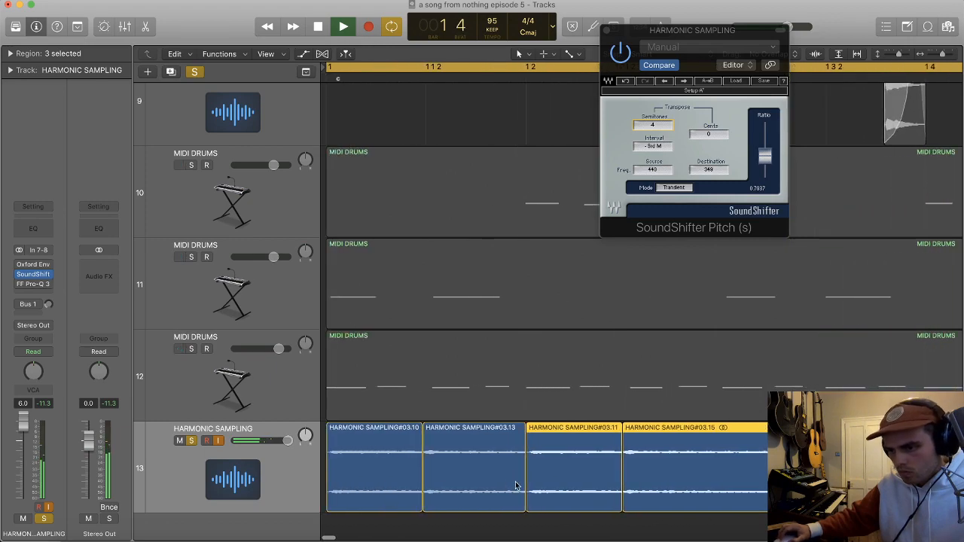
{"action": "key", "text": "space"}
{"action": "left_click", "coordinate": [421, 479]}
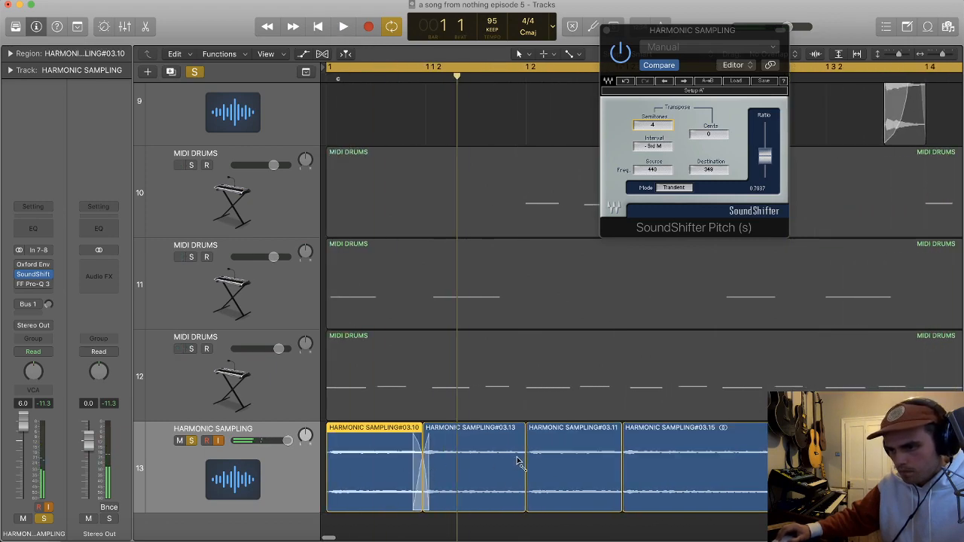
{"action": "left_click", "coordinate": [519, 462]}
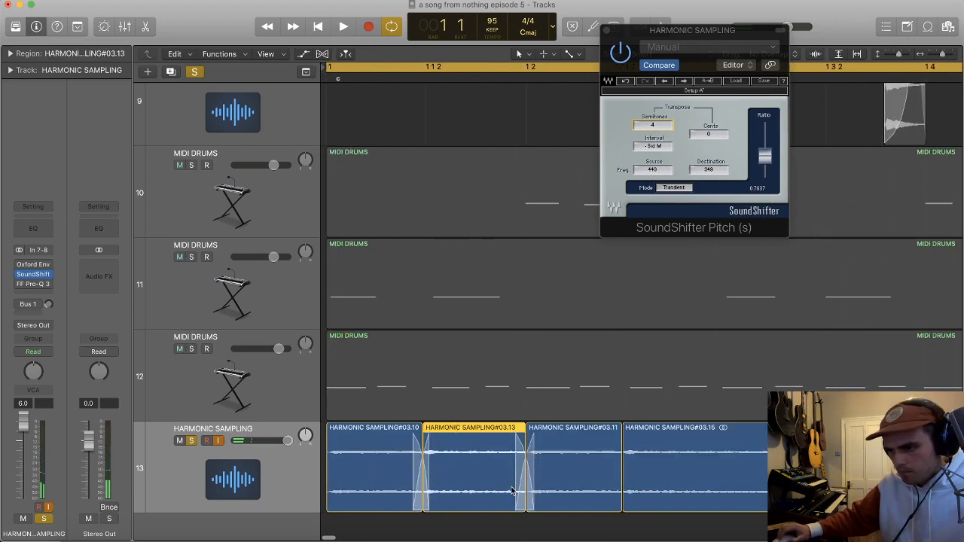
{"action": "key", "text": "space"}
{"action": "scroll", "coordinate": [577, 483], "scroll_direction": "right", "scroll_amount": 5}
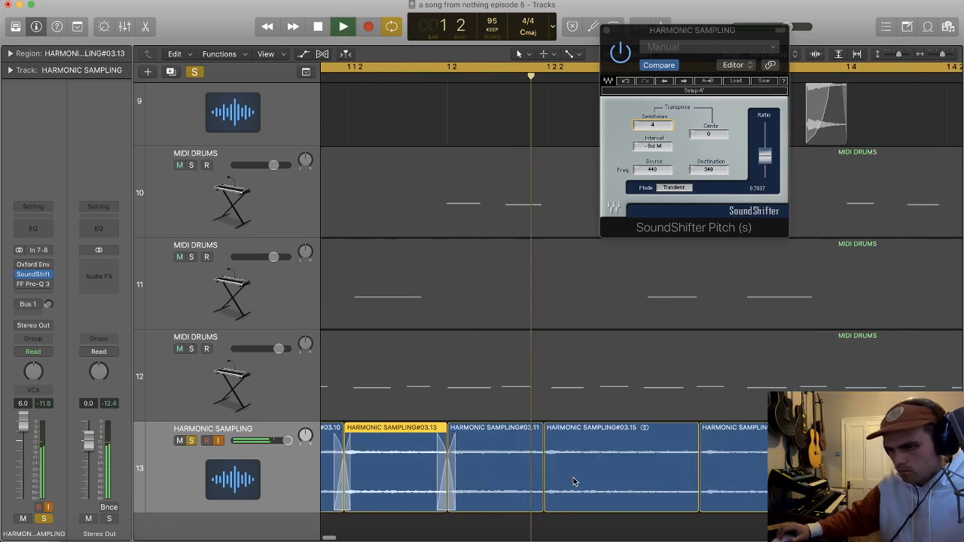
Step: Crossfade the joint between the third and fourth track 13 slices, and select the last slice for playback
{"action": "key", "text": "space"}
{"action": "left_click", "coordinate": [527, 488]}
{"action": "left_click_drag", "start_coordinate": [466, 491], "coordinate": [490, 487]}
{"action": "key", "text": "super+Left"}
{"action": "left_click", "coordinate": [638, 466]}
{"action": "key", "text": "space"}
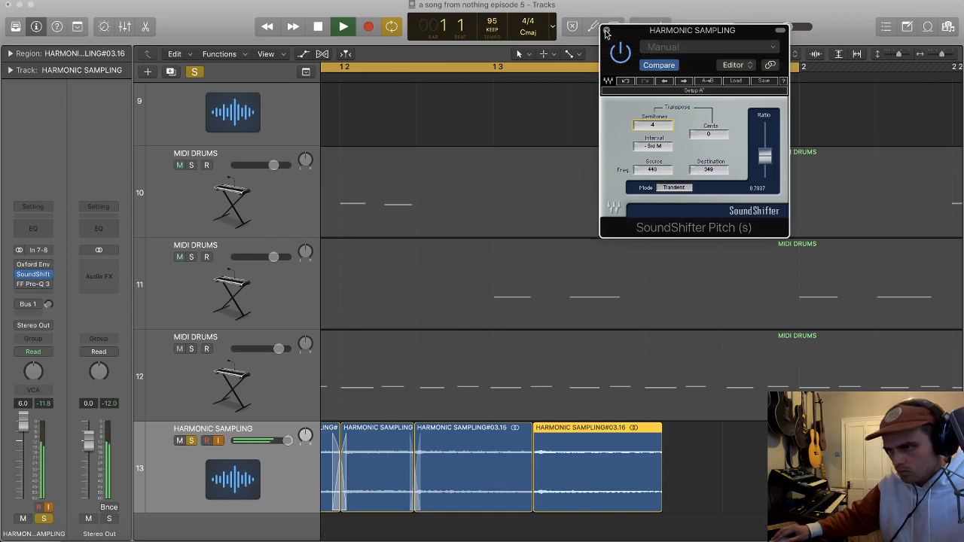
Step: Hide the plug-in window, duplicate track 13 with its settings, and move the last slice onto the duplicate at beat 3
{"action": "key", "text": "v"}
{"action": "scroll", "coordinate": [638, 422], "scroll_direction": "left", "scroll_amount": 1}
{"action": "key", "text": "space"}
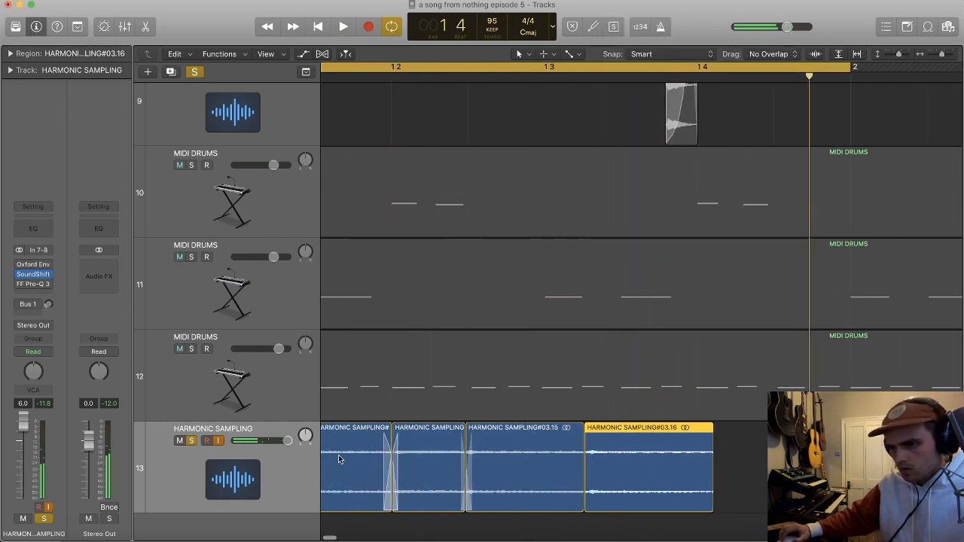
{"action": "left_click", "coordinate": [303, 467]}
{"action": "key", "text": "super+d"}
{"action": "left_click_drag", "start_coordinate": [638, 487], "coordinate": [601, 519]}
Step: Insert a Tuner in the empty slot below FF Pro-Q 3 on the duplicated sampling track
{"action": "left_click", "coordinate": [24, 290]}
{"action": "left_click", "coordinate": [34, 284]}
{"action": "left_click", "coordinate": [27, 293]}
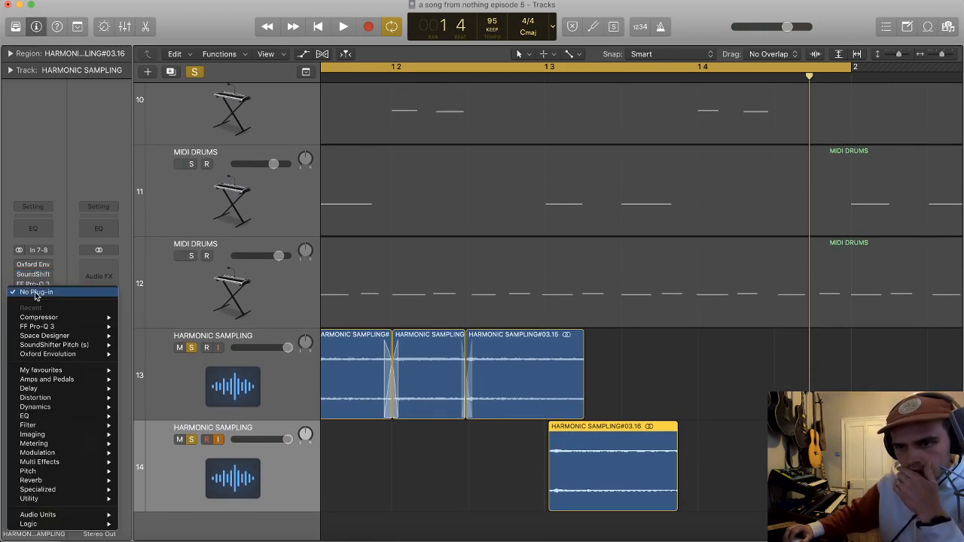
{"action": "mouse_move", "coordinate": [94, 437]}
{"action": "mouse_move", "coordinate": [63, 445]}
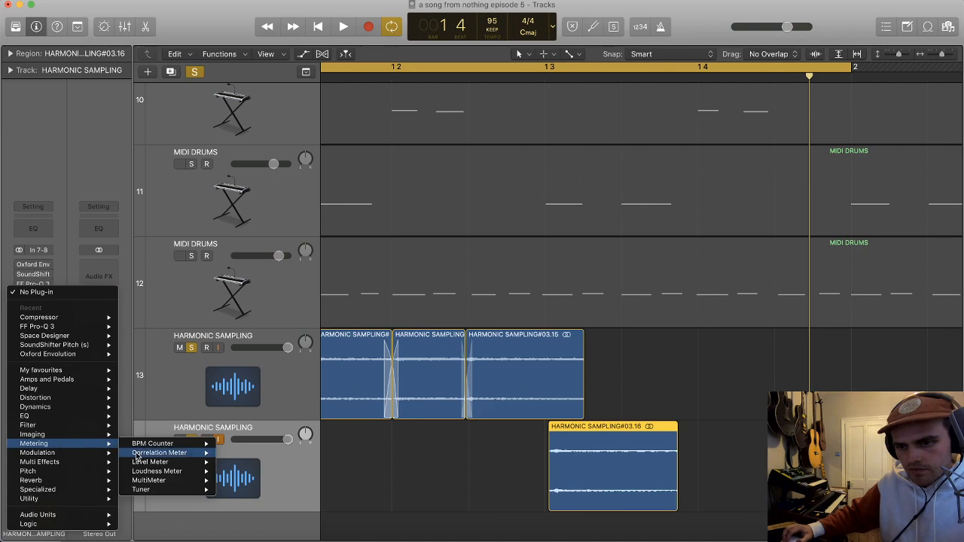
{"action": "left_click", "coordinate": [147, 491]}
Step: Cycle playback from beat 3 to beat 4 of bar 1, check the slice's pitch on the tuner, and close it
{"action": "key", "text": "space"}
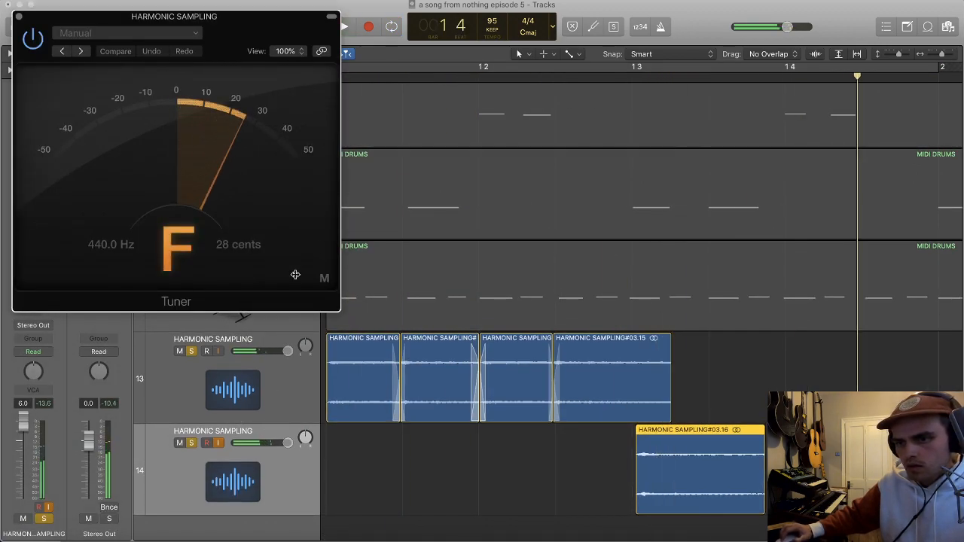
{"action": "left_click_drag", "start_coordinate": [639, 68], "coordinate": [791, 69]}
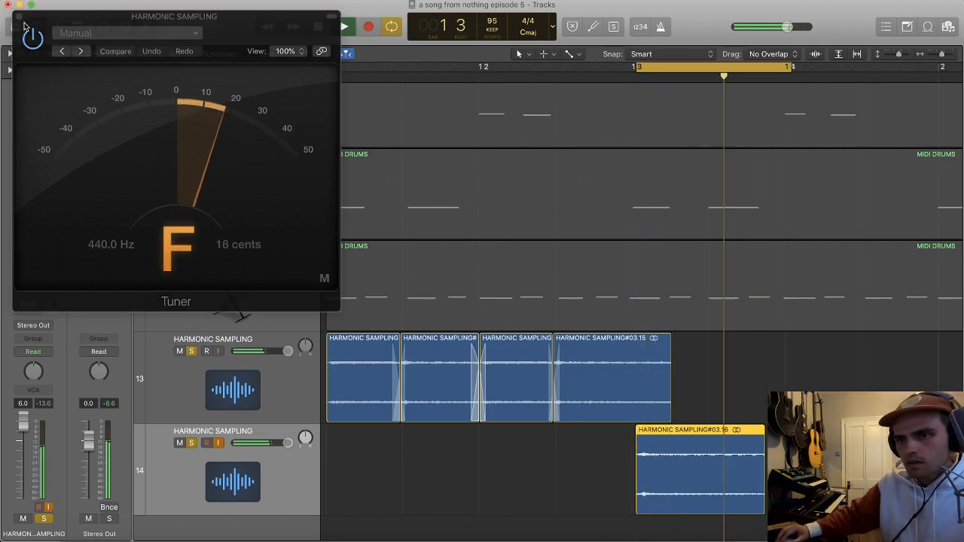
{"action": "key", "text": "super+w"}
{"action": "key", "text": "space"}
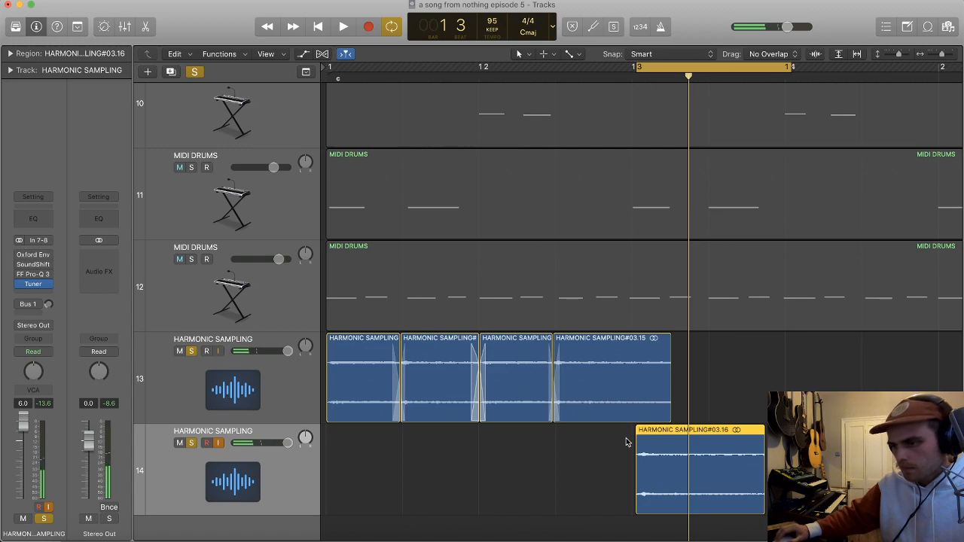
Step: Add a short fade-out to the end of the track 14 slice
{"action": "left_click", "coordinate": [765, 510]}
{"action": "left_click_drag", "start_coordinate": [765, 512], "coordinate": [763, 432]}
{"action": "key", "text": "super+Left"}
{"action": "left_click_drag", "start_coordinate": [753, 468], "coordinate": [534, 484]}
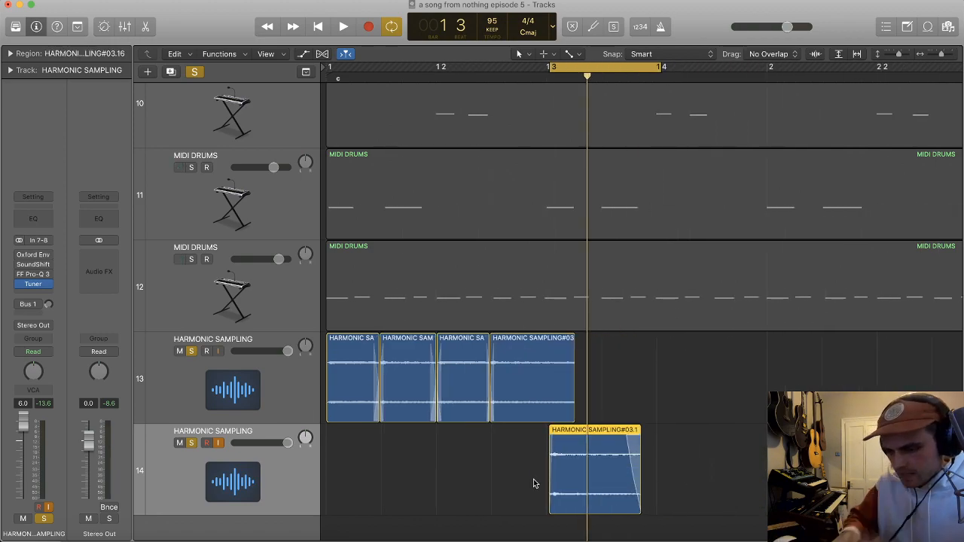
Step: Bounce the track 14 slice in place to a new track, and turn off solo on the sampling tracks
{"action": "key", "text": "ctrl+b"}
{"action": "key", "text": "Return"}
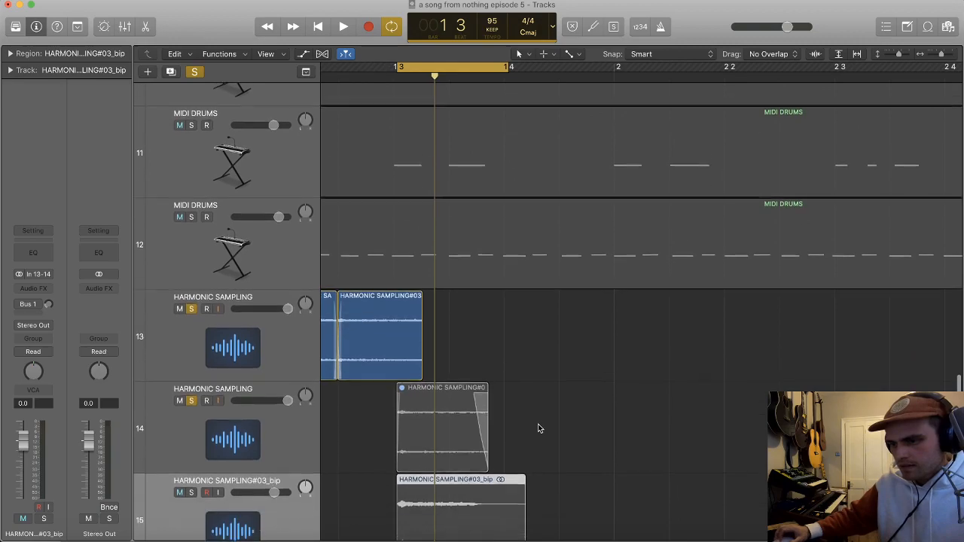
{"action": "left_click", "coordinate": [193, 395], "text": "alt"}
{"action": "key", "text": "super+Up"}
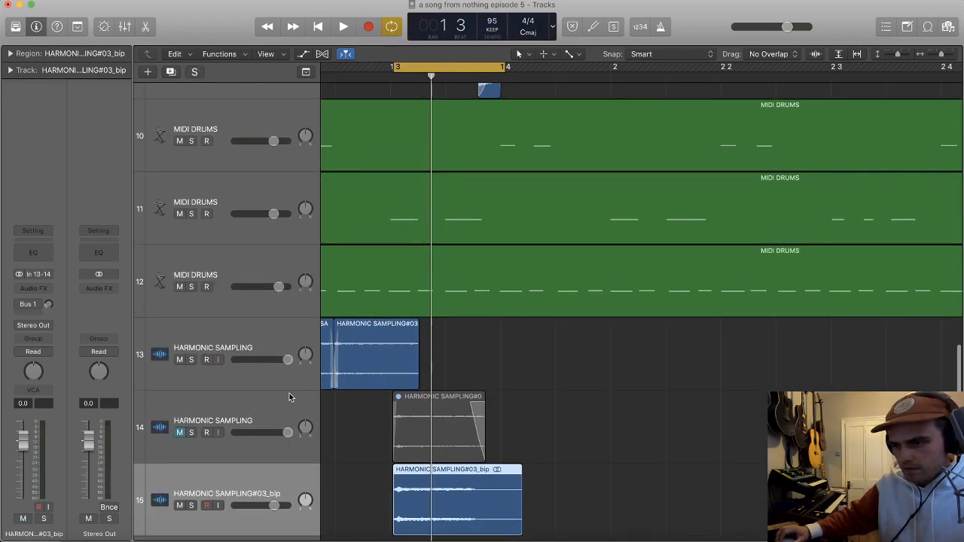
Step: Convert the bounced region to a new sampler track, with zones from regions and a C2 to G8 trigger range
{"action": "key", "text": "super+Left"}
{"action": "key", "text": "super+Left"}
{"action": "key", "text": "super+Left"}
{"action": "left_click_drag", "start_coordinate": [536, 487], "coordinate": [486, 491]}
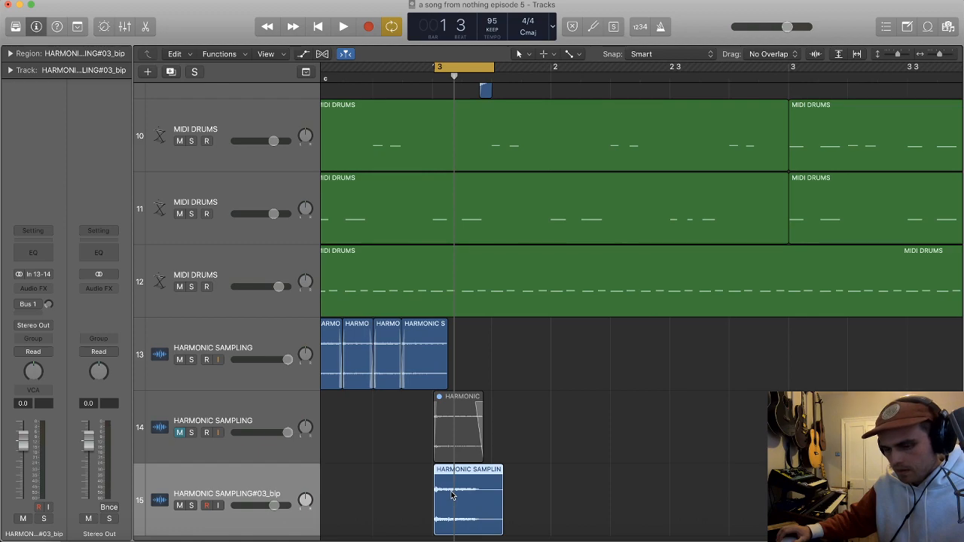
{"action": "key", "text": "ctrl+e"}
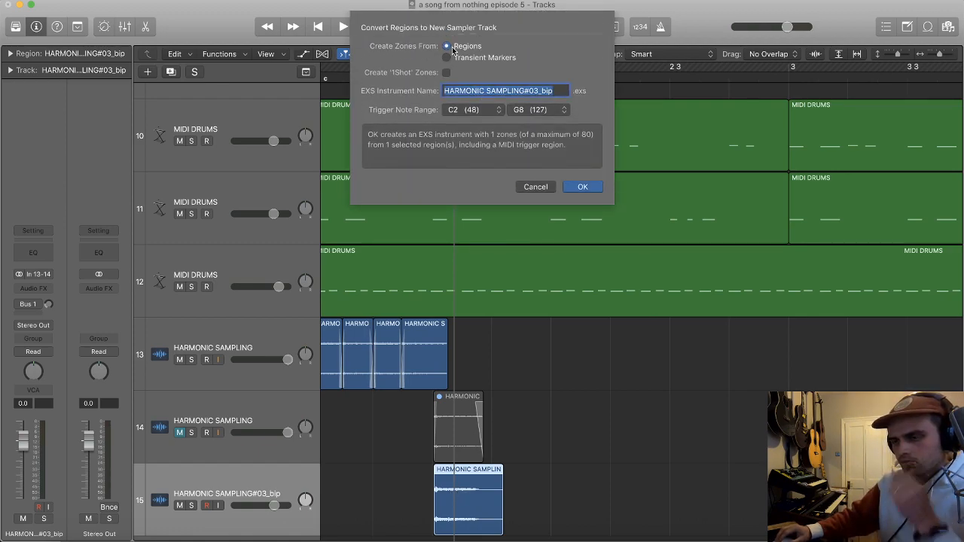
{"action": "left_click", "coordinate": [580, 187]}
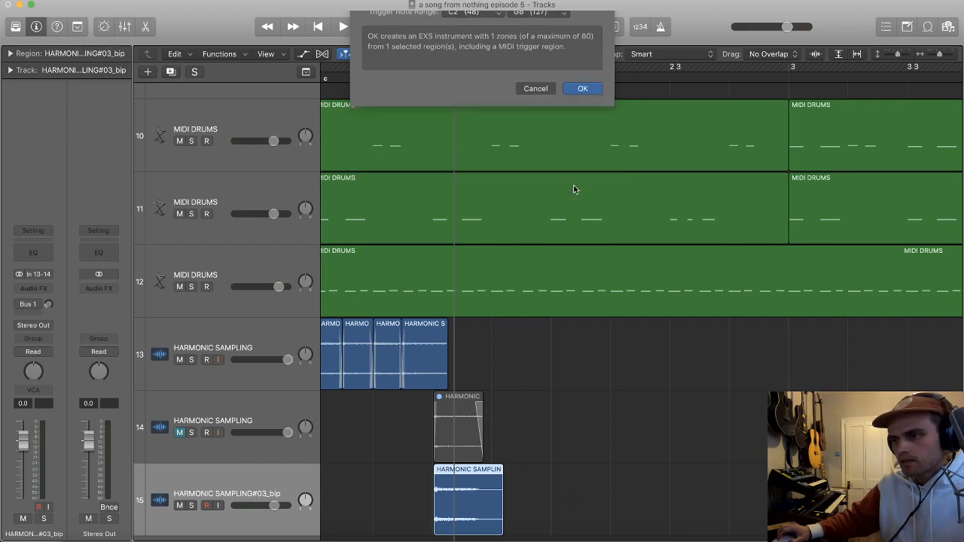
Step: Delete the MIDI trigger region from the new sampler track, and open its EXS24 instrument editor
{"action": "left_click", "coordinate": [512, 482]}
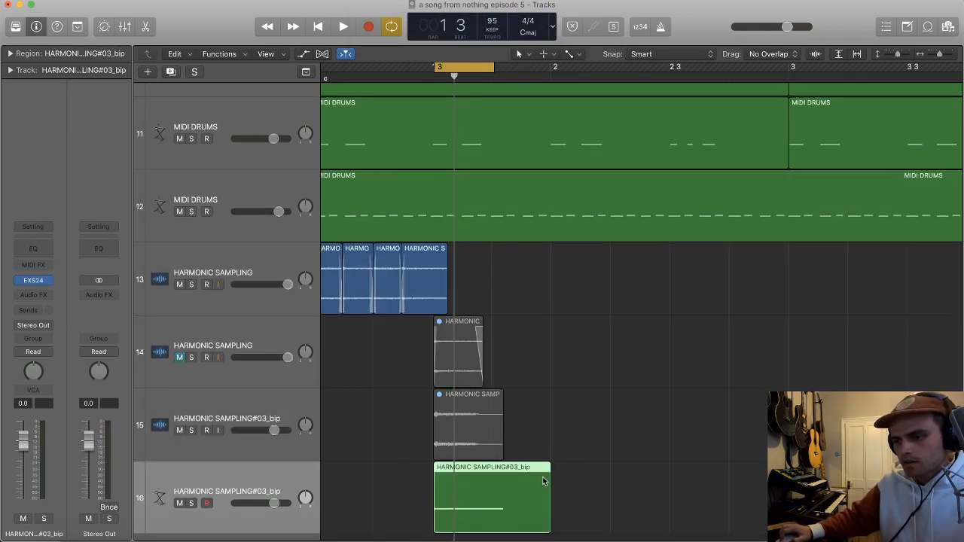
{"action": "key", "text": "Delete"}
{"action": "left_click", "coordinate": [33, 280]}
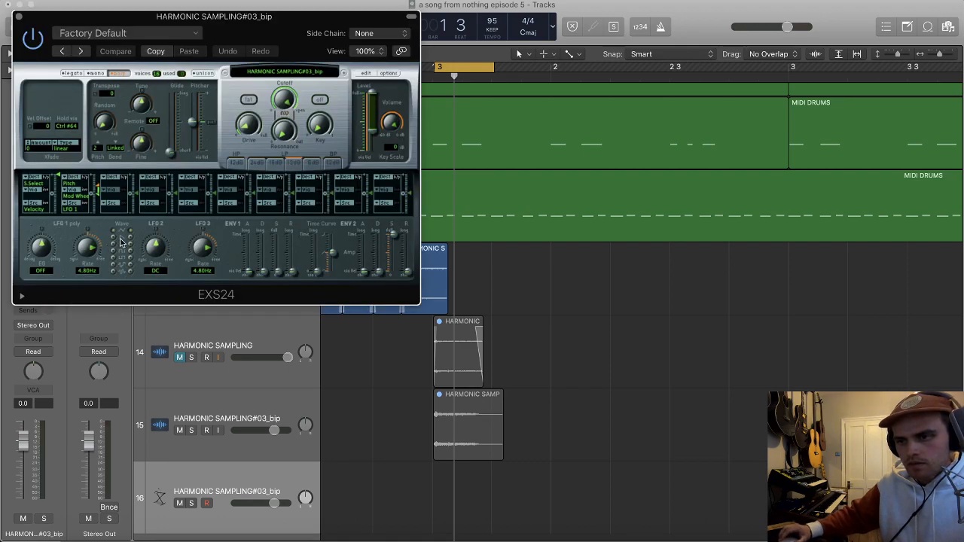
{"action": "left_click", "coordinate": [370, 73]}
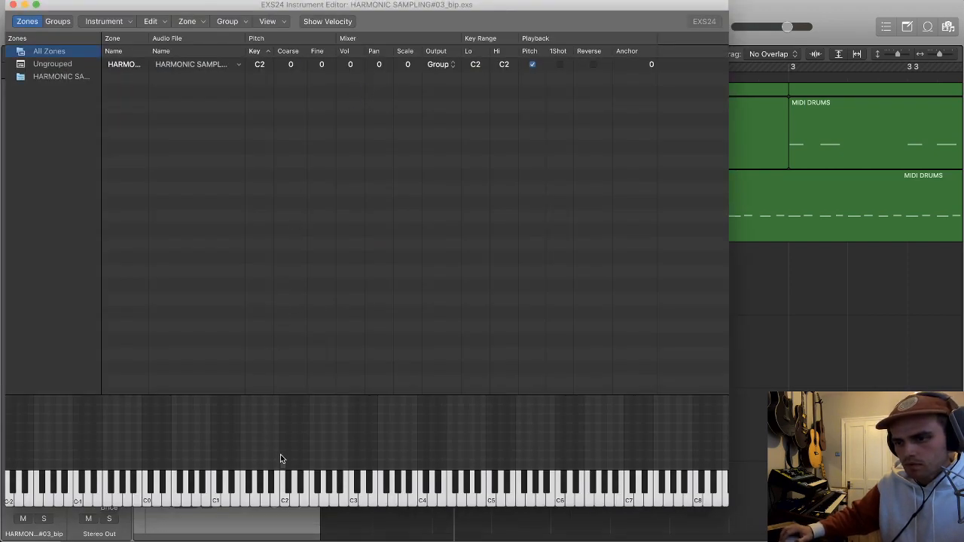
{"action": "left_click", "coordinate": [284, 465]}
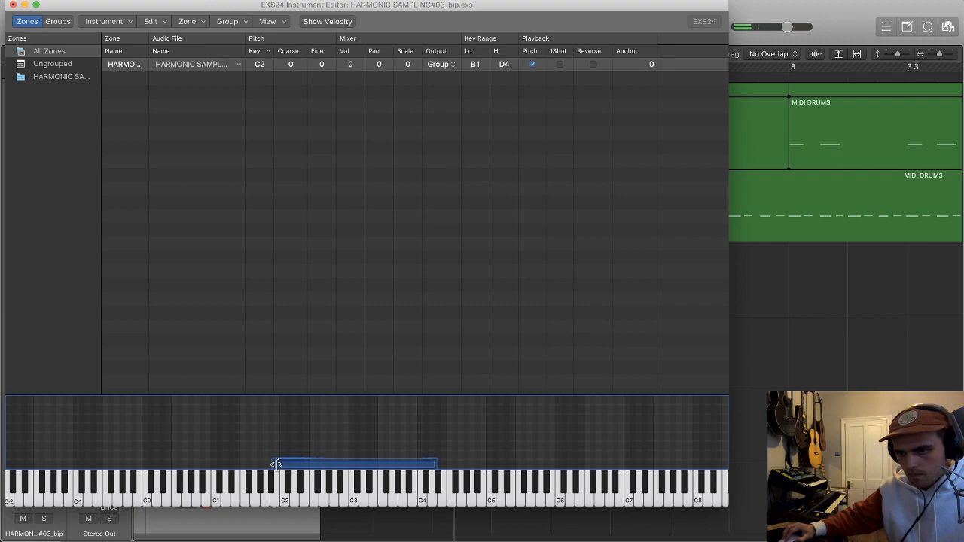
{"action": "key", "text": "super+z"}
{"action": "key", "text": "super+z"}
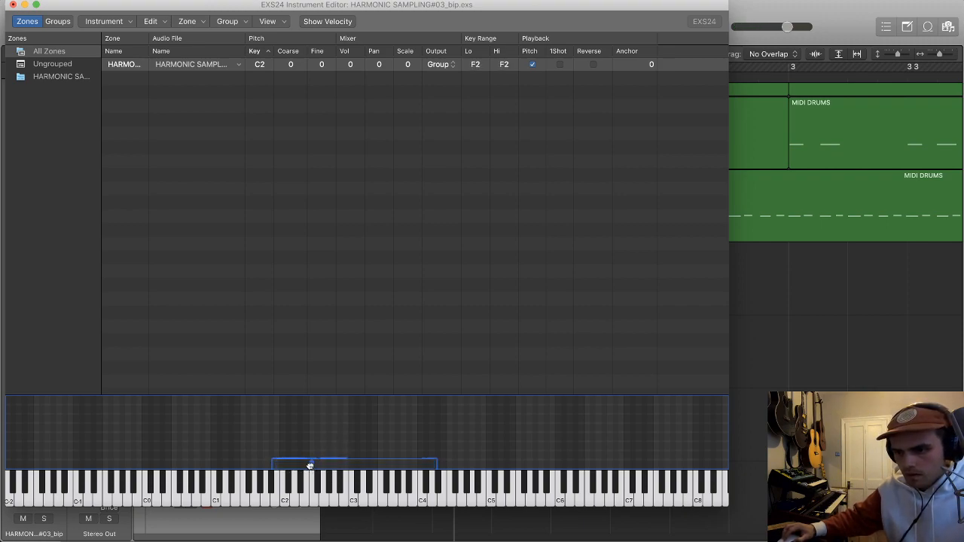
Step: Move and stretch the sample zone to span keys C1 to G#2, and save the instrument
{"action": "left_click", "coordinate": [238, 469]}
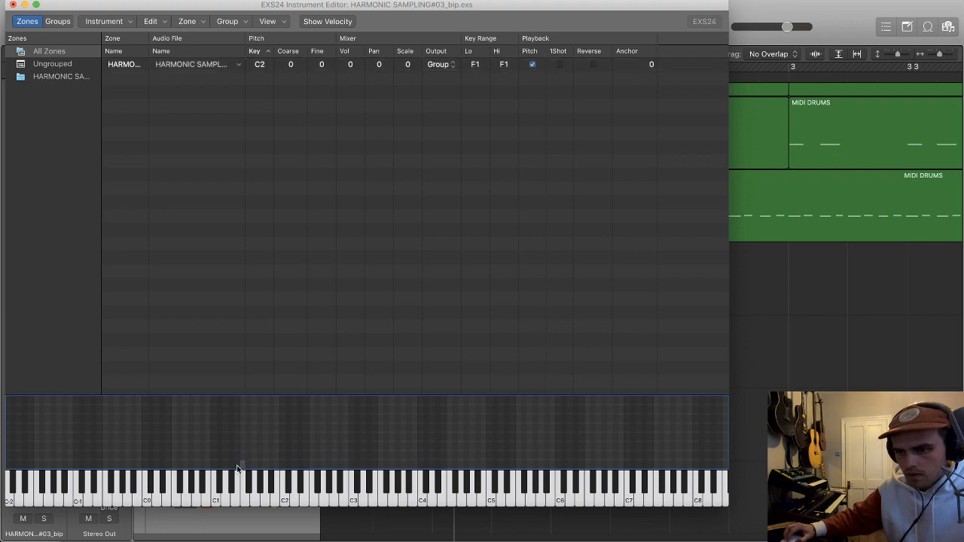
{"action": "left_click_drag", "start_coordinate": [240, 463], "coordinate": [217, 467]}
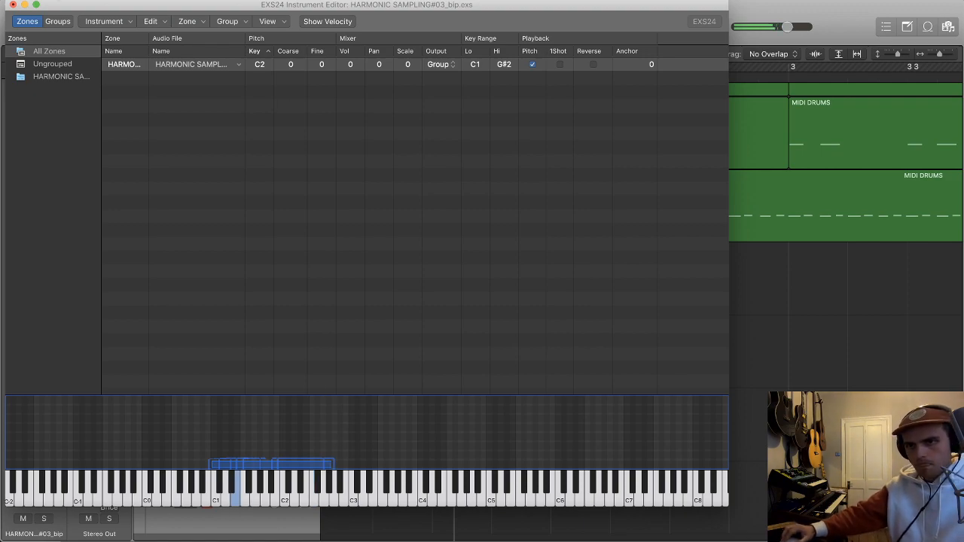
{"action": "left_click", "coordinate": [11, 5]}
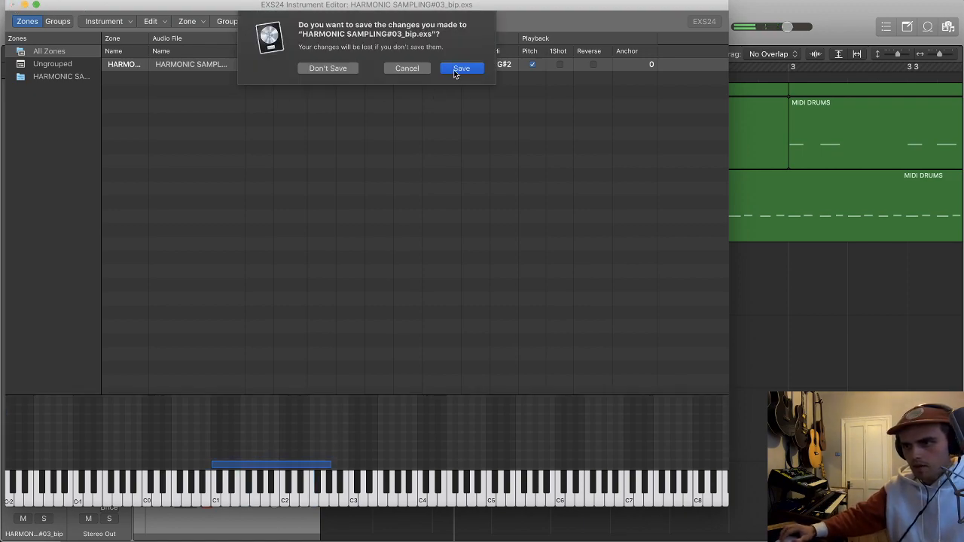
{"action": "left_click", "coordinate": [457, 67]}
Step: Close the EXS24 window and set the cycle range from bar 1 to bar 3
{"action": "key", "text": "space"}
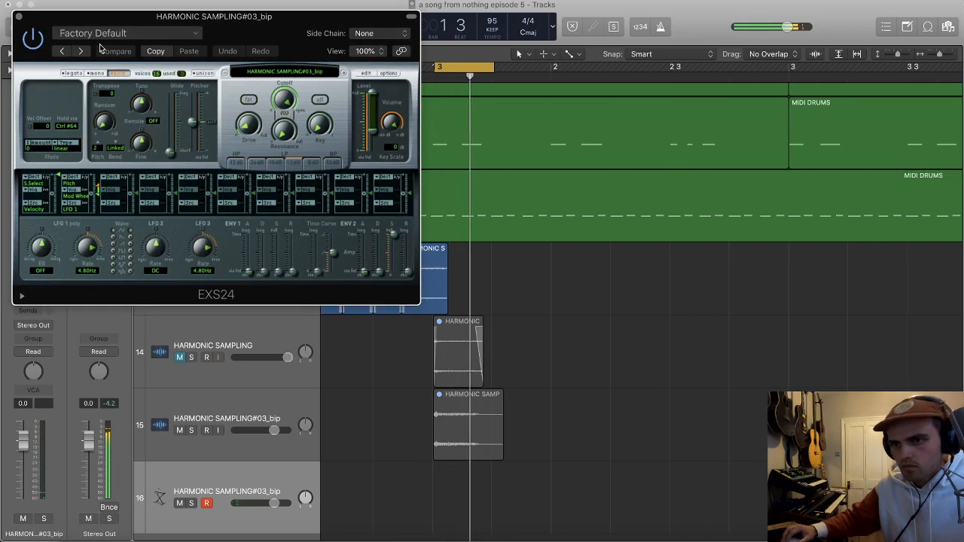
{"action": "left_click", "coordinate": [18, 16]}
{"action": "scroll", "coordinate": [489, 127], "scroll_direction": "down", "scroll_amount": 3}
{"action": "scroll", "coordinate": [489, 124], "scroll_direction": "down", "scroll_amount": 3}
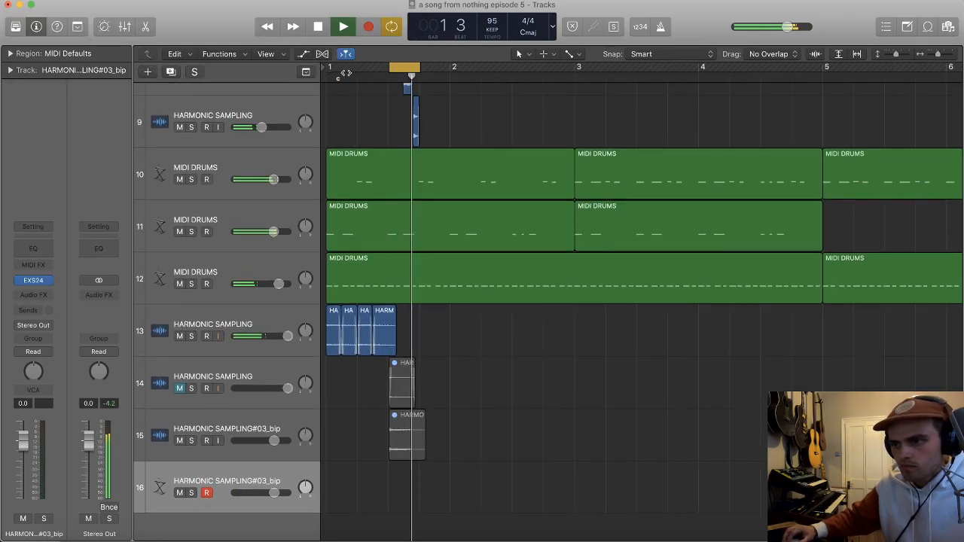
{"action": "key", "text": "space"}
{"action": "left_click_drag", "start_coordinate": [327, 68], "coordinate": [579, 85]}
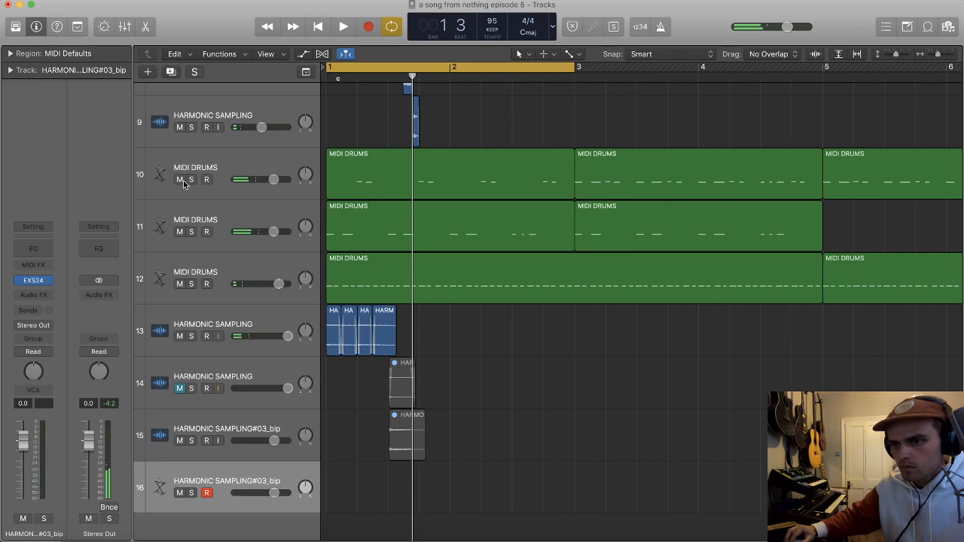
Step: Mute tracks 6 and 13 while playing the loop
{"action": "scroll", "coordinate": [183, 145], "scroll_direction": "up", "scroll_amount": 4}
{"action": "scroll", "coordinate": [183, 145], "scroll_direction": "up", "scroll_amount": 1}
{"action": "left_click", "coordinate": [179, 126]}
{"action": "key", "text": "space"}
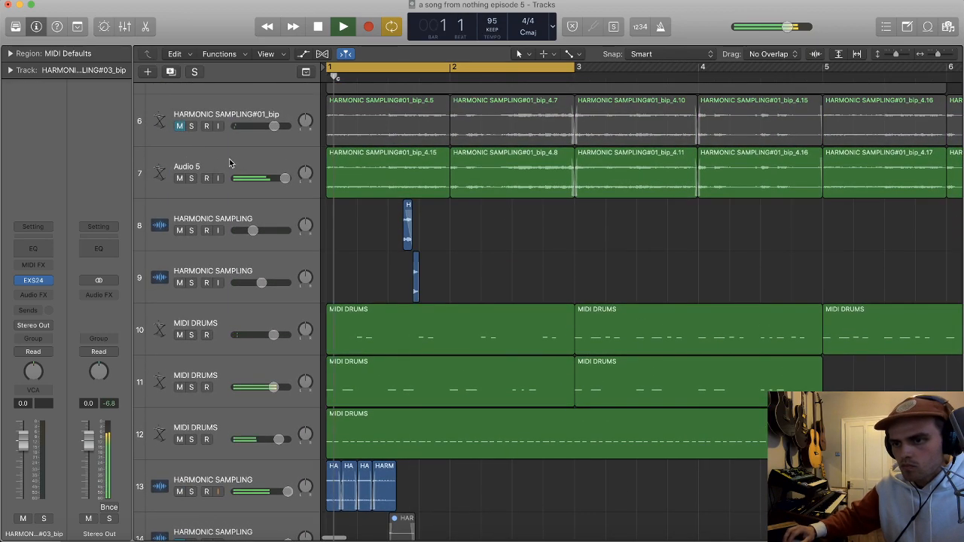
{"action": "left_click", "coordinate": [179, 492]}
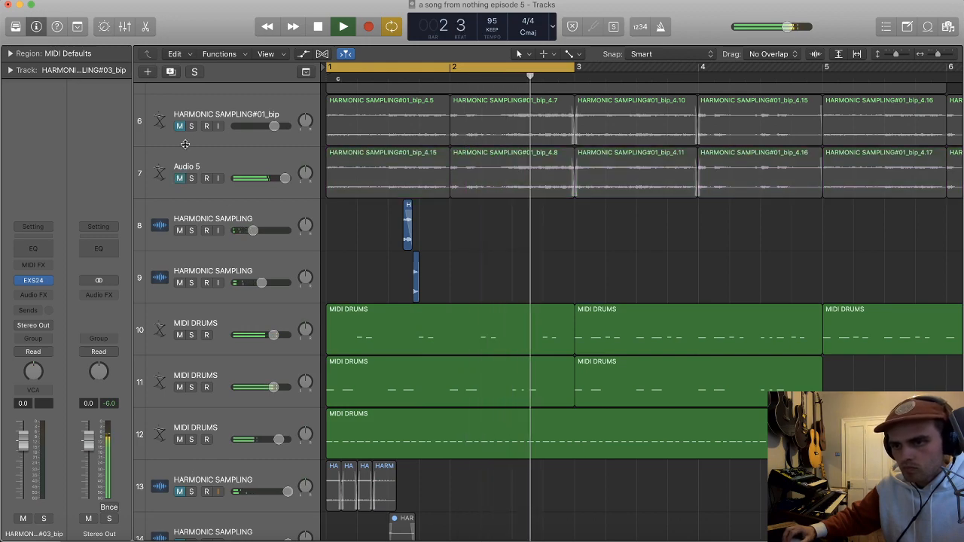
Step: Stop playback, and switch the Audio 5 track's mute on and off
{"action": "key", "text": "space"}
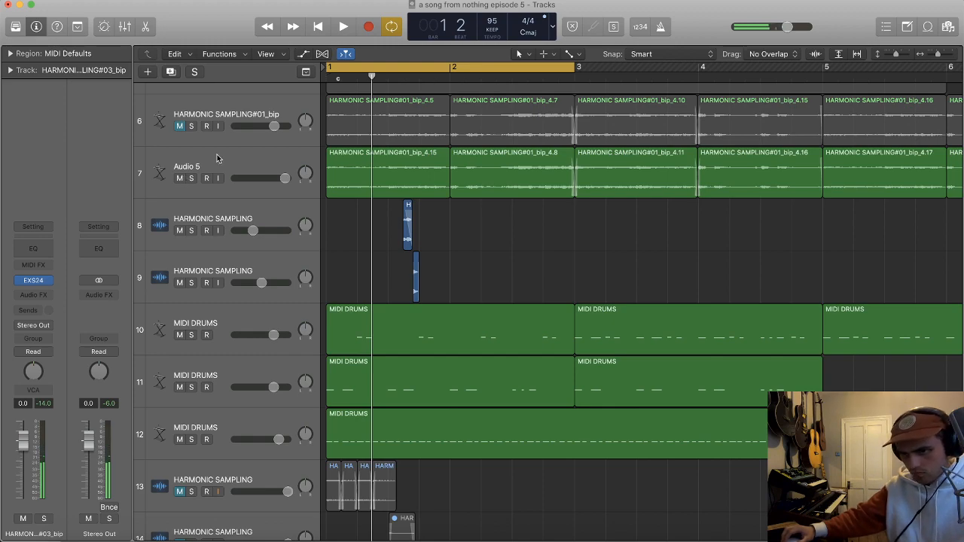
{"action": "left_click", "coordinate": [180, 179]}
{"action": "left_click", "coordinate": [180, 178]}
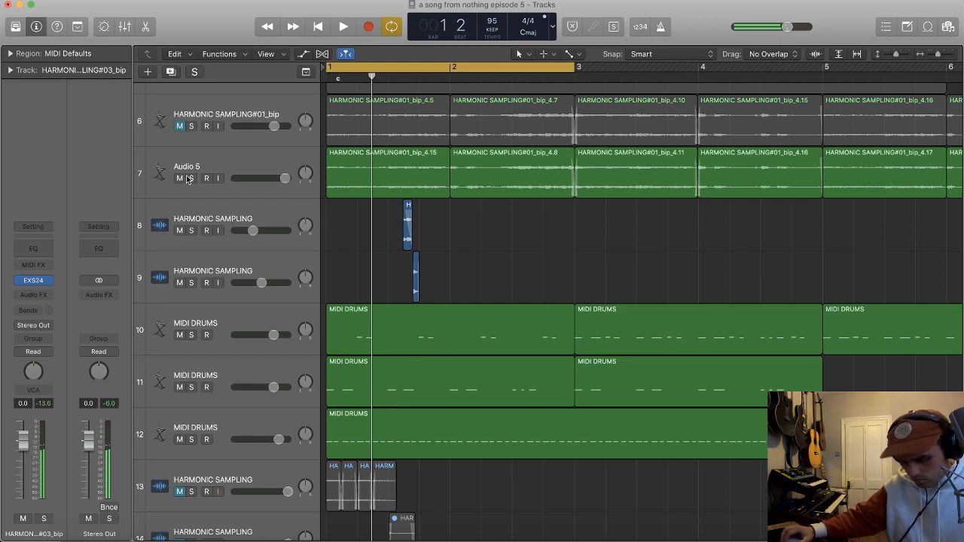
Step: Mute the Audio 5 track, play the loop without it, and stop playback
{"action": "left_click", "coordinate": [180, 179]}
{"action": "key", "text": "space"}
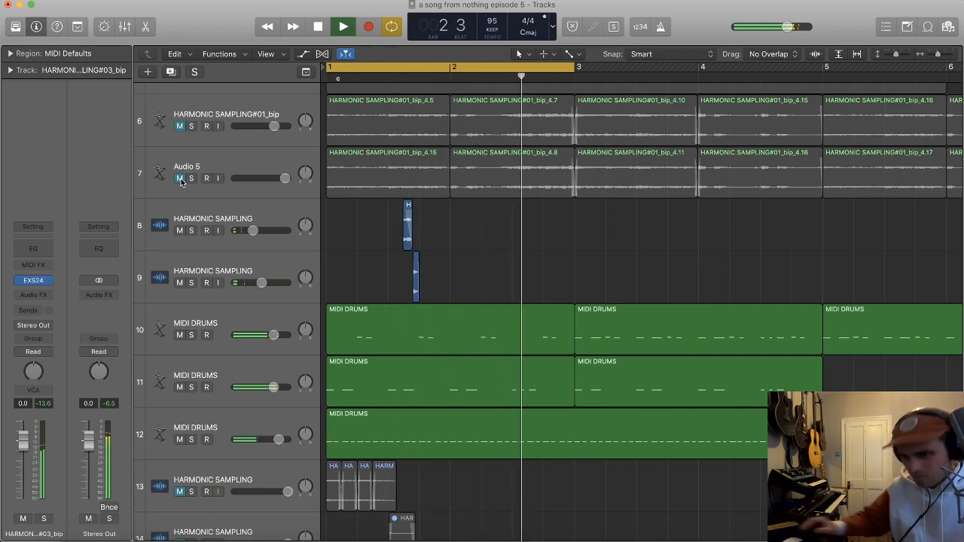
{"action": "key", "text": "space"}
Step: Check track 16's EXS24 window and close it, then raise the track's volume to 2.3 dB while the loop plays
{"action": "scroll", "coordinate": [287, 359], "scroll_direction": "down", "scroll_amount": 5}
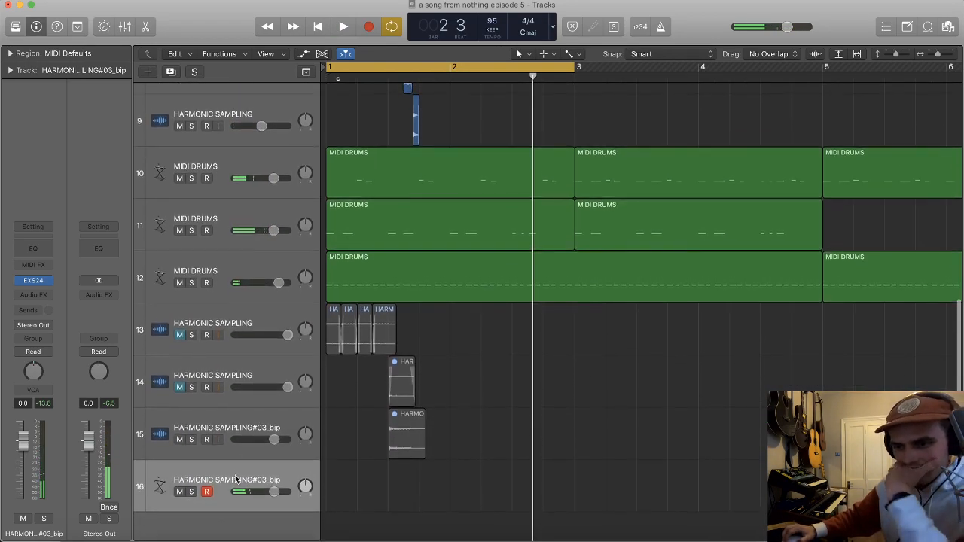
{"action": "left_click", "coordinate": [33, 280]}
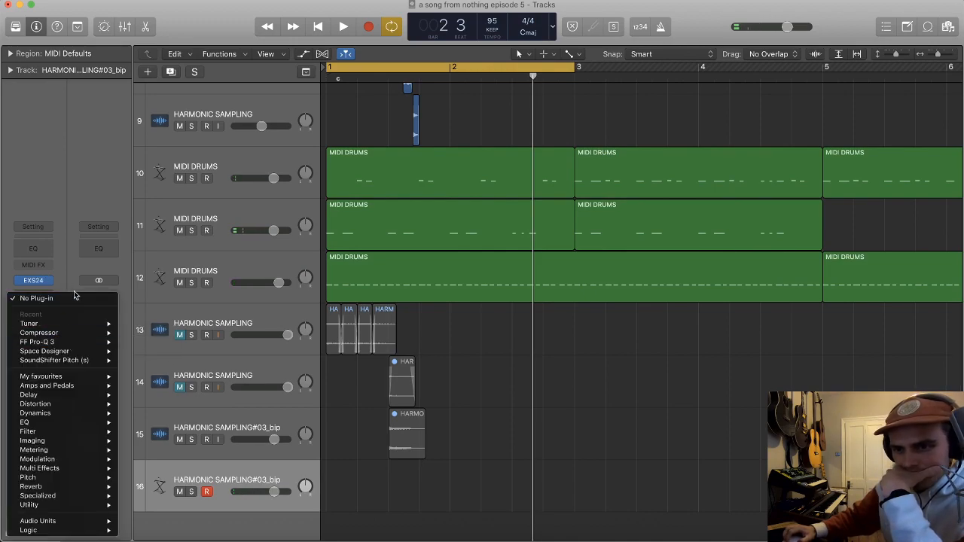
{"action": "left_click", "coordinate": [39, 297]}
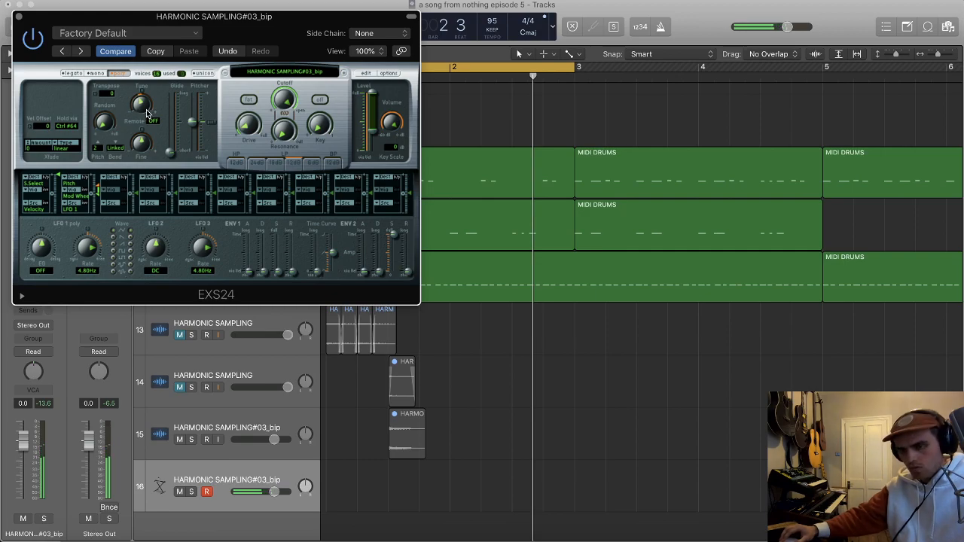
{"action": "left_click", "coordinate": [19, 16]}
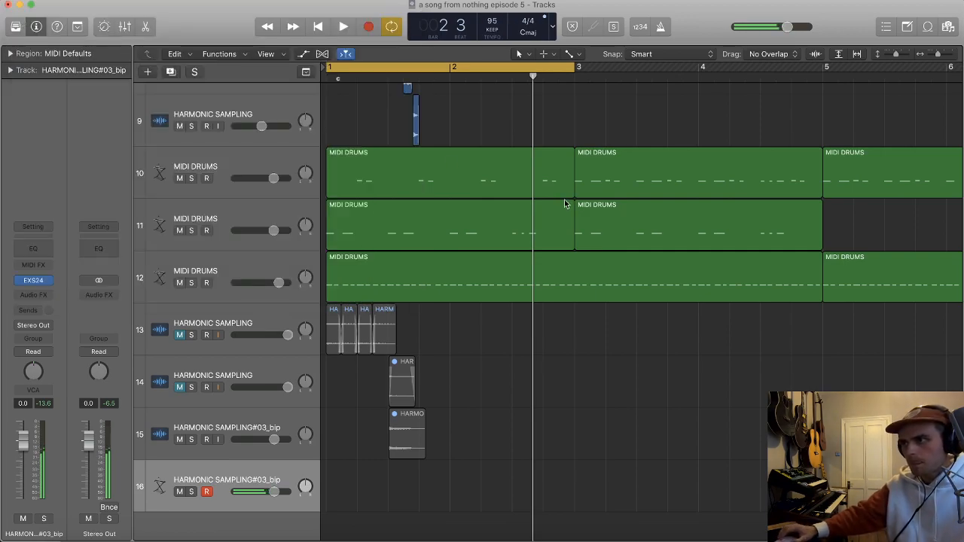
{"action": "key", "text": "space"}
{"action": "left_click_drag", "start_coordinate": [274, 491], "coordinate": [278, 491]}
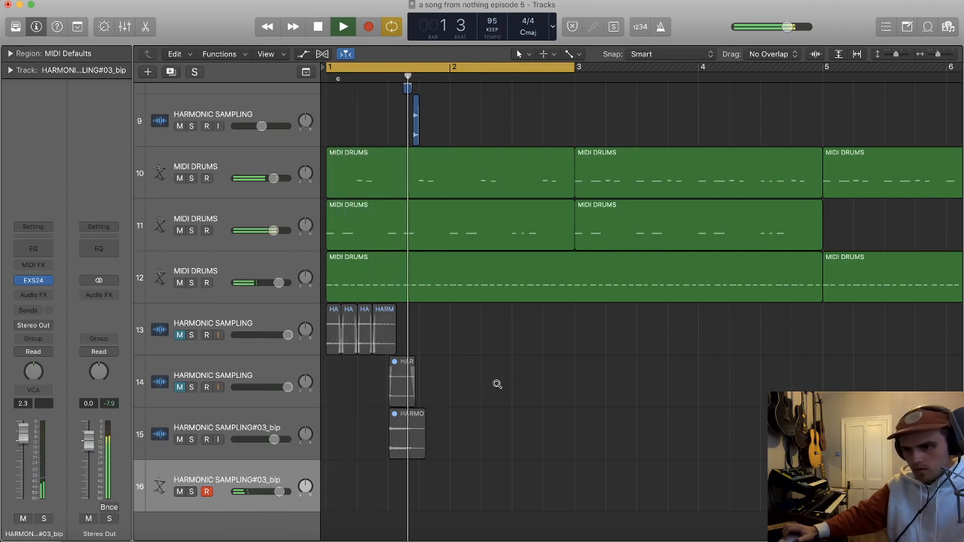
Step: Copy the two short audio slices on tracks 8 and 9 one bar later into bar 2
{"action": "scroll", "coordinate": [494, 382], "scroll_direction": "up", "scroll_amount": 3}
{"action": "left_click_drag", "start_coordinate": [442, 237], "coordinate": [384, 184]}
{"action": "left_click_drag", "start_coordinate": [414, 228], "coordinate": [538, 226]}
{"action": "scroll", "coordinate": [538, 226], "scroll_direction": "down", "scroll_amount": 2}
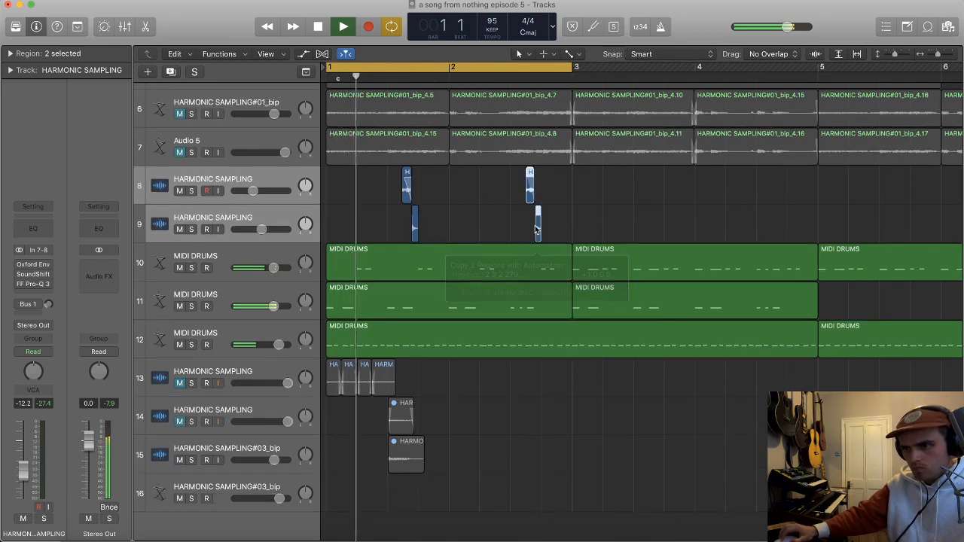
{"action": "left_click", "coordinate": [595, 246]}
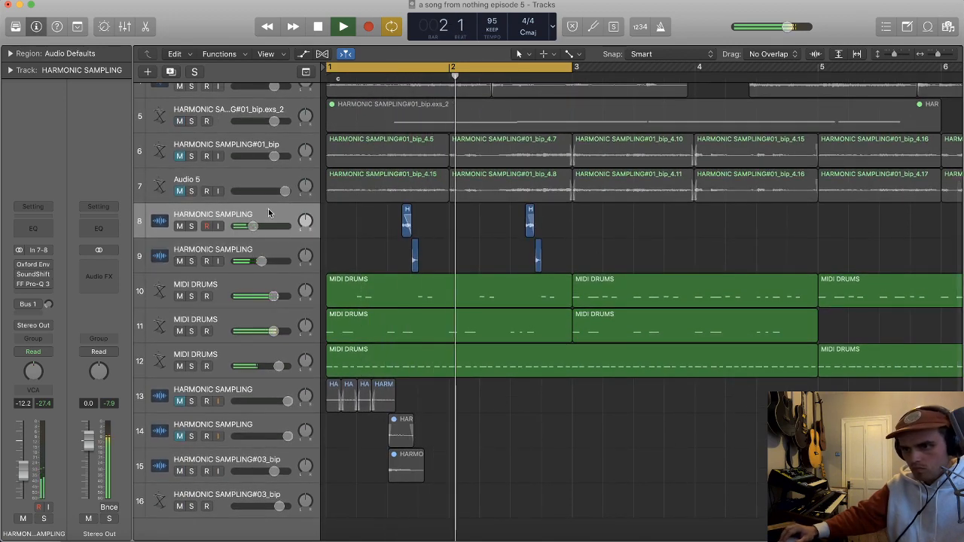
{"action": "key", "text": "space"}
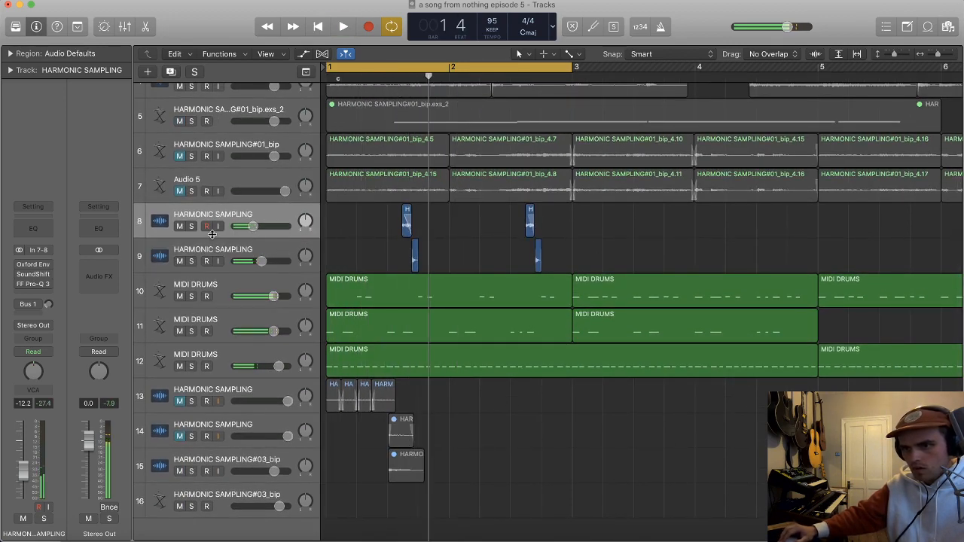
Step: Solo track 8 and loop playback over a short cycle range around its first slice
{"action": "left_click", "coordinate": [189, 228]}
{"action": "key", "text": "space"}
{"action": "key", "text": "space"}
{"action": "left_click", "coordinate": [400, 69]}
{"action": "left_click_drag", "start_coordinate": [402, 68], "coordinate": [419, 70]}
{"action": "key", "text": "space"}
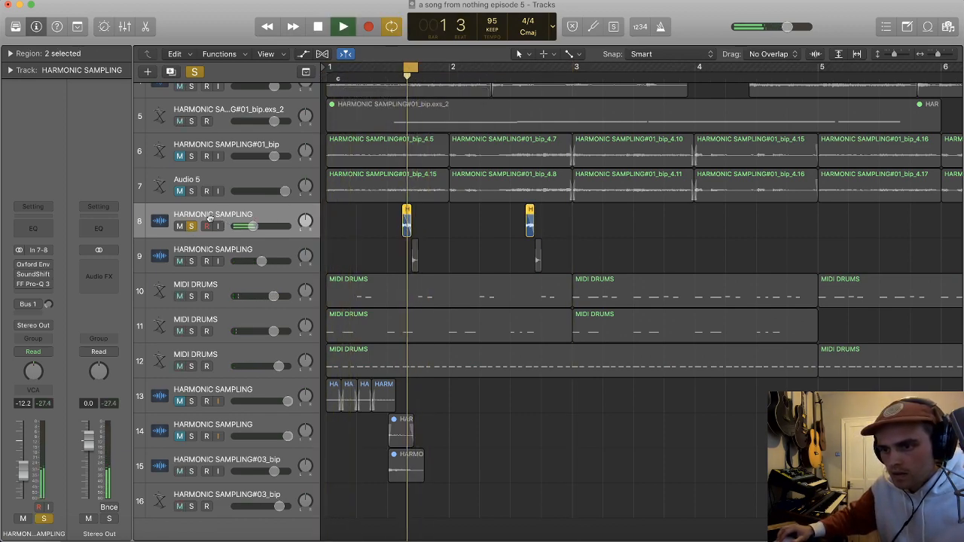
Step: Add a narrow bell band in track 8's FF Pro-Q 3, boost it to find the resonance, and cut it to -14.66 dB at about 127 Hz
{"action": "left_click", "coordinate": [255, 214]}
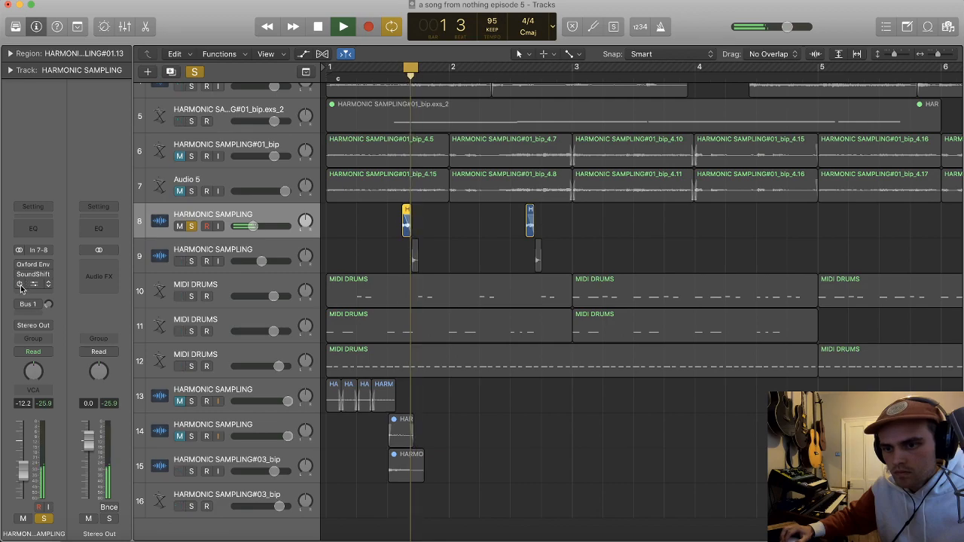
{"action": "left_click", "coordinate": [28, 285]}
{"action": "left_click_drag", "start_coordinate": [234, 151], "coordinate": [181, 74]}
{"action": "scroll", "coordinate": [212, 149], "scroll_direction": "down", "scroll_amount": 5}
{"action": "scroll", "coordinate": [212, 150], "scroll_direction": "up", "scroll_amount": 10}
{"action": "left_click_drag", "start_coordinate": [174, 75], "coordinate": [173, 282]}
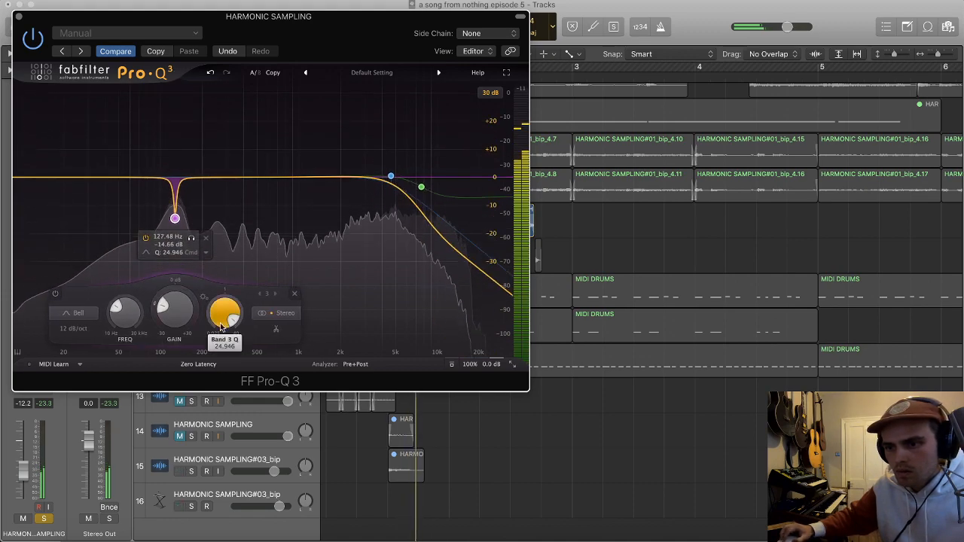
Step: Retune the bell band to a -30 dB cut at about 133 Hz with a Q of about 5.4, and close FF Pro-Q 3
{"action": "left_click_drag", "start_coordinate": [232, 320], "coordinate": [221, 296]}
{"action": "left_click_drag", "start_coordinate": [176, 217], "coordinate": [176, 218]}
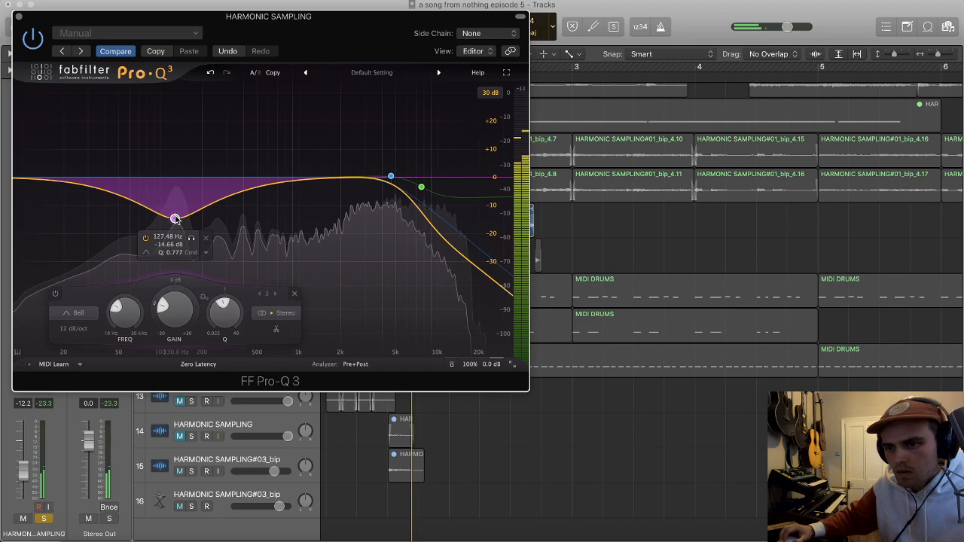
{"action": "left_click_drag", "start_coordinate": [176, 219], "coordinate": [176, 261]}
{"action": "left_click_drag", "start_coordinate": [226, 314], "coordinate": [229, 301]}
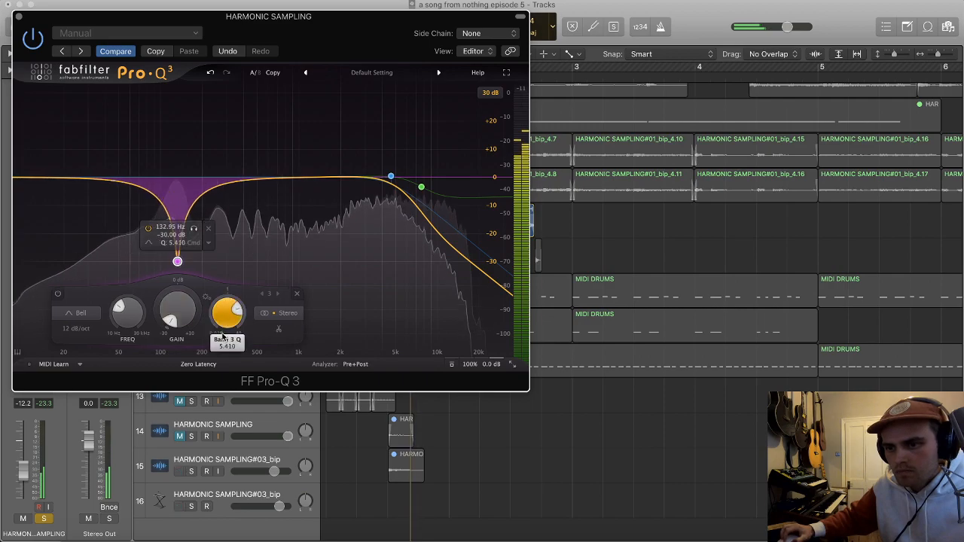
{"action": "left_click", "coordinate": [19, 17]}
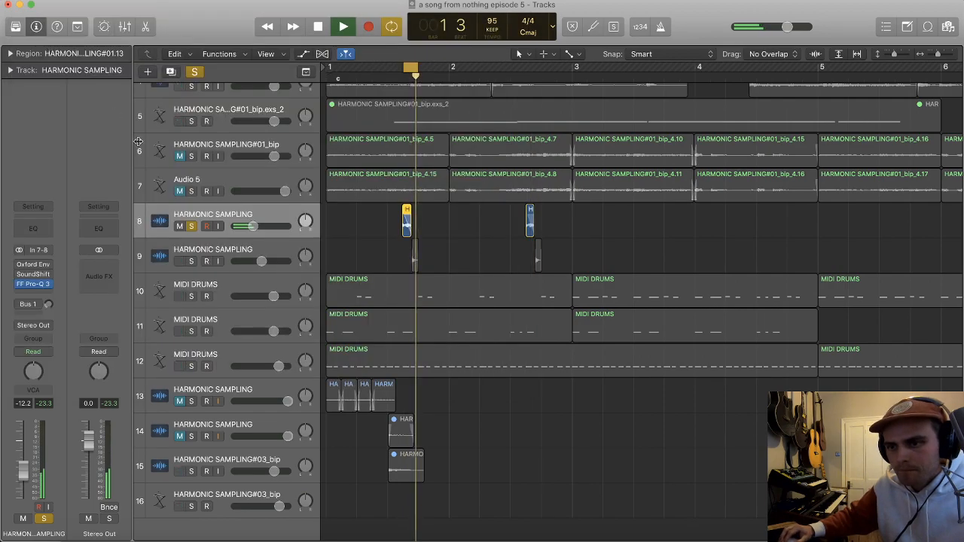
Step: Unsolo track 8, set the cycle range from bar 1 to bar 3, and select track 16
{"action": "left_click", "coordinate": [192, 226]}
{"action": "scroll", "coordinate": [226, 339], "scroll_direction": "down", "scroll_amount": 1}
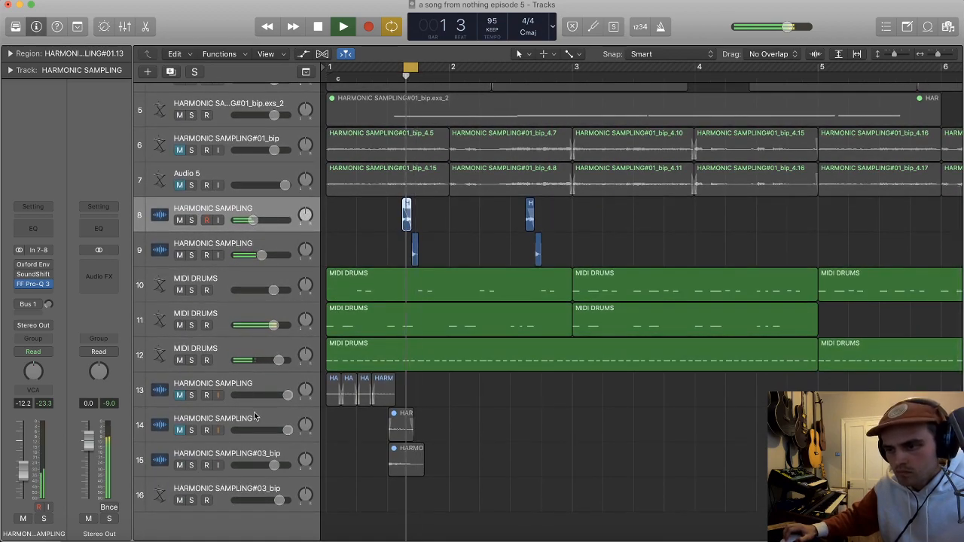
{"action": "key", "text": "c"}
{"action": "left_click_drag", "start_coordinate": [331, 70], "coordinate": [561, 72]}
{"action": "left_click", "coordinate": [263, 488]}
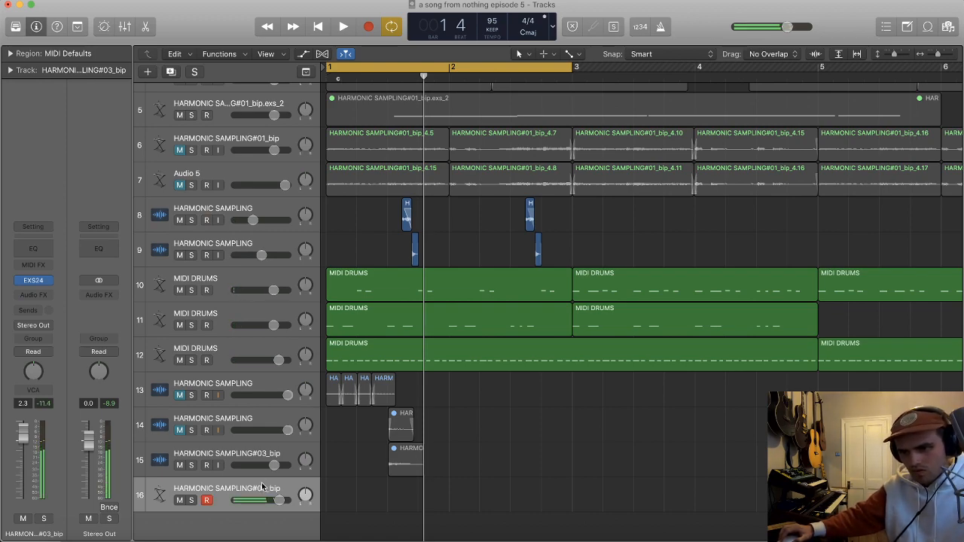
Step: Play the two-bar loop with track 16 armed to rehearse the sampler part, and stop playback
{"action": "key", "text": "space"}
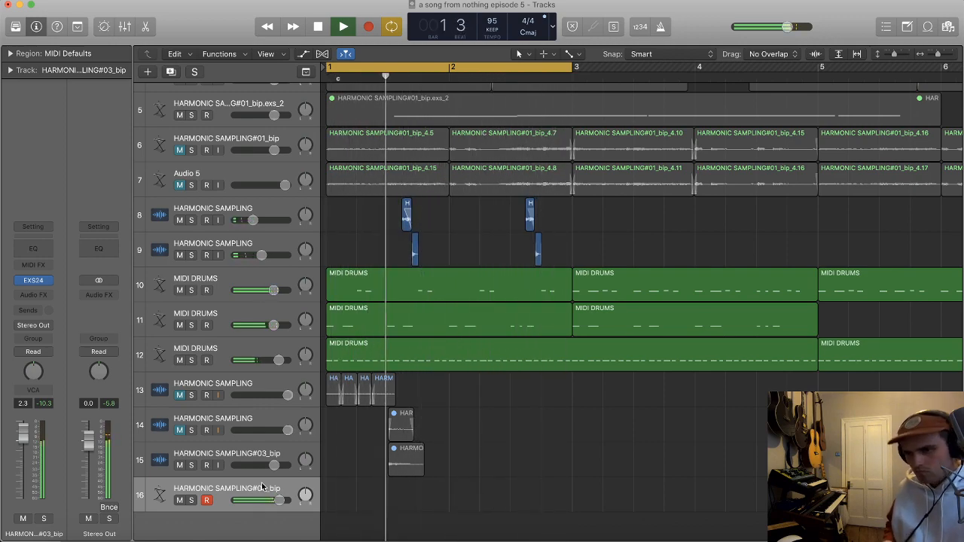
{"action": "key", "text": "space"}
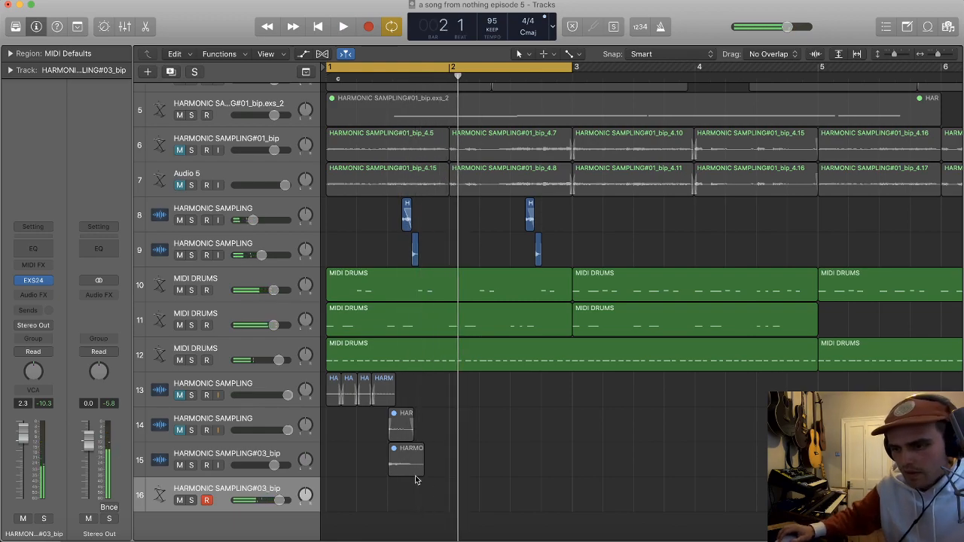
{"action": "key", "text": "t"}
{"action": "key", "text": "t"}
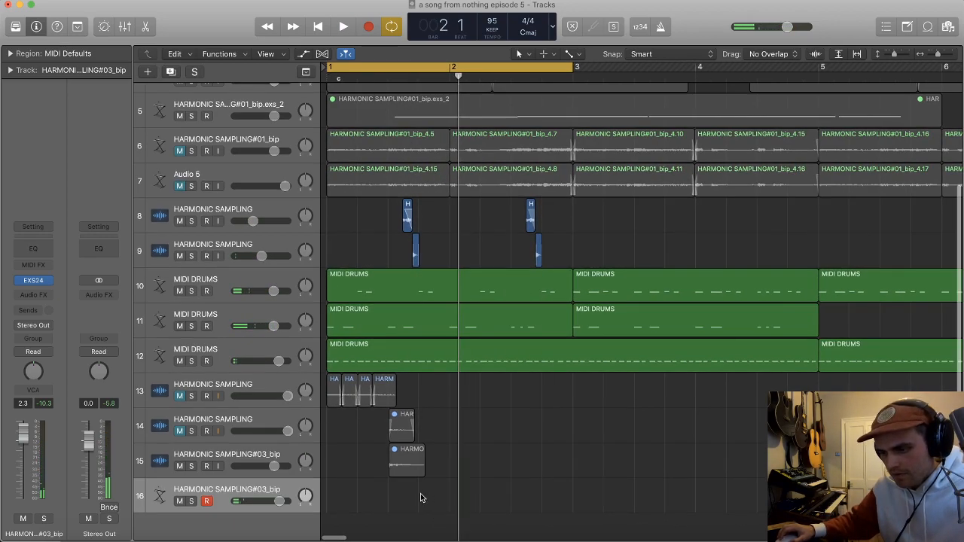
{"action": "key", "text": "t"}
{"action": "key", "text": "t"}
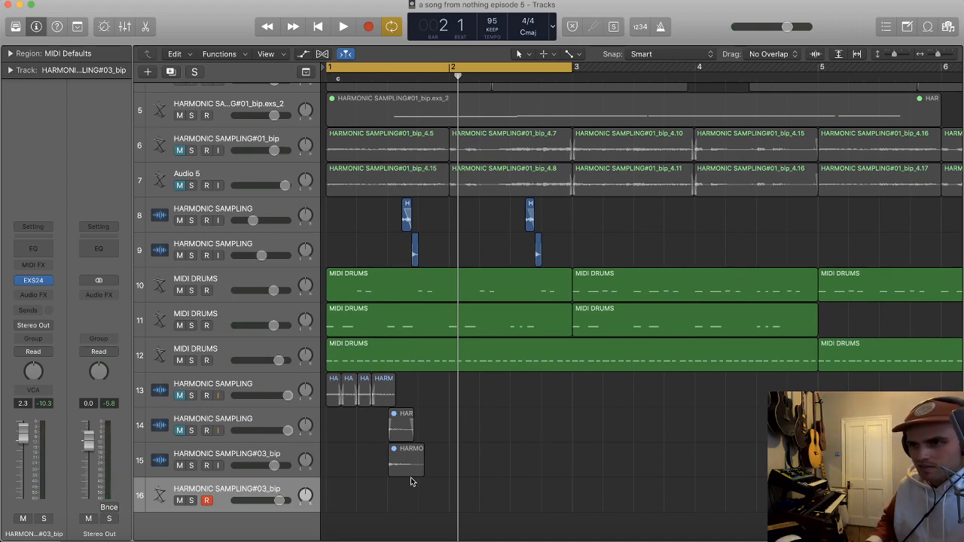
Step: Record a two-bar MIDI part on track 16 from bar 1 to bar 3, and play it back
{"action": "key", "text": "space"}
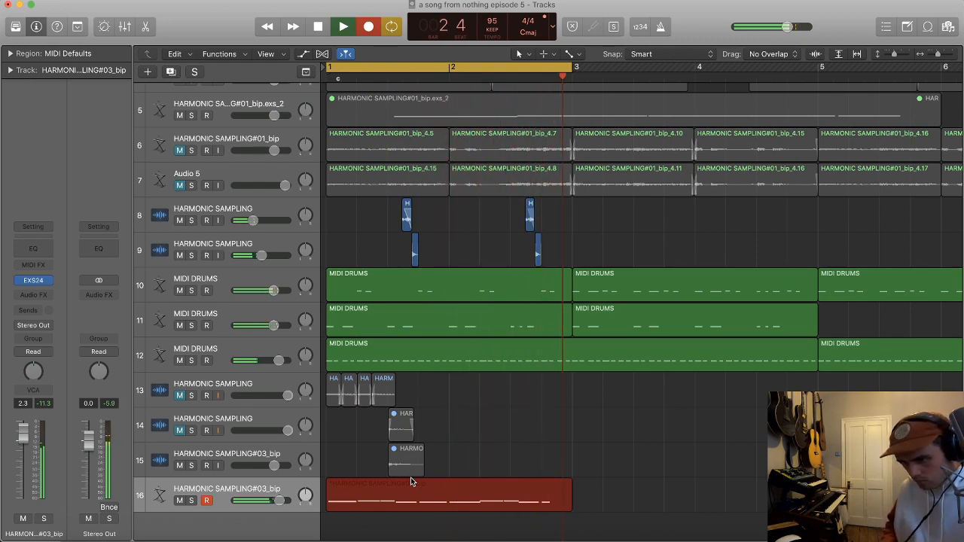
{"action": "key", "text": "space"}
{"action": "key", "text": "space"}
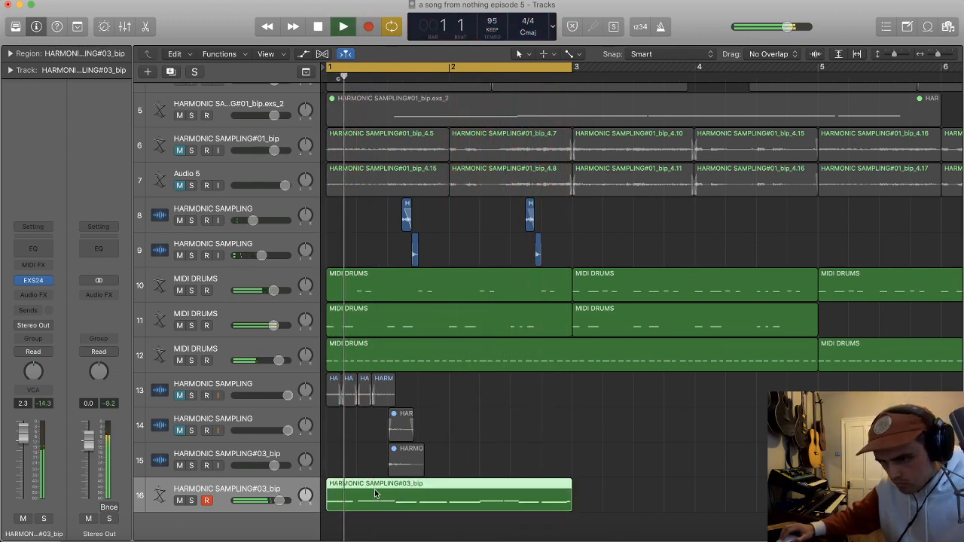
Step: Open the recorded region in the Piano Roll and lengthen its first C2 note until it meets the following note
{"action": "double_click", "coordinate": [376, 497]}
{"action": "key", "text": "space"}
{"action": "left_click_drag", "start_coordinate": [342, 470], "coordinate": [351, 471]}
{"action": "key", "text": "space"}
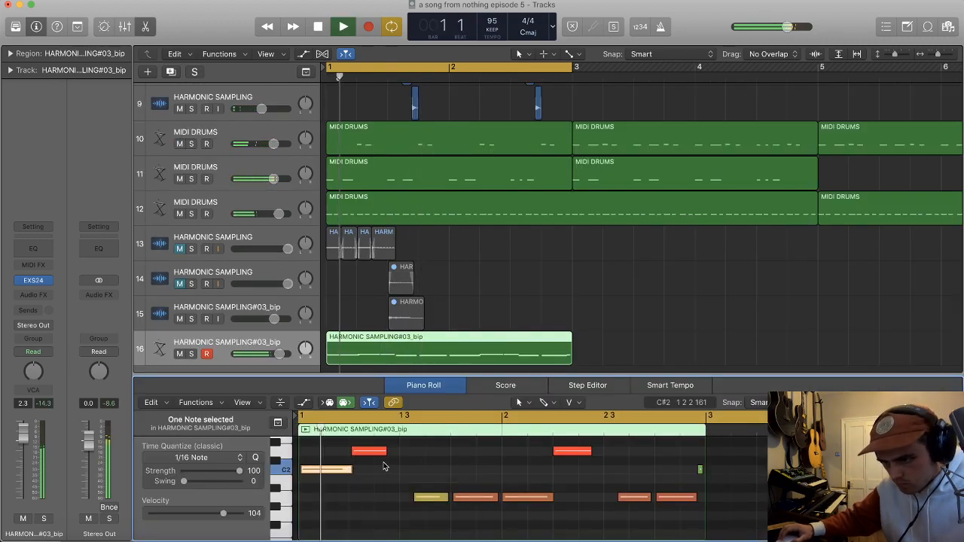
Step: Lengthen the A1 note just before bar 2 until it meets the following note, and audition the part
{"action": "scroll", "coordinate": [399, 462], "scroll_direction": "up", "scroll_amount": 3}
{"action": "scroll", "coordinate": [404, 461], "scroll_direction": "down", "scroll_amount": 4}
{"action": "scroll", "coordinate": [405, 464], "scroll_direction": "right", "scroll_amount": 2}
{"action": "key", "text": "space"}
{"action": "left_click_drag", "start_coordinate": [411, 470], "coordinate": [462, 471]}
{"action": "key", "text": "space"}
{"action": "scroll", "coordinate": [543, 462], "scroll_direction": "down", "scroll_amount": 3}
{"action": "scroll", "coordinate": [543, 462], "scroll_direction": "up", "scroll_amount": 4}
{"action": "scroll", "coordinate": [544, 465], "scroll_direction": "down", "scroll_amount": 3}
{"action": "scroll", "coordinate": [543, 463], "scroll_direction": "left", "scroll_amount": 2}
{"action": "scroll", "coordinate": [542, 463], "scroll_direction": "up", "scroll_amount": 1}
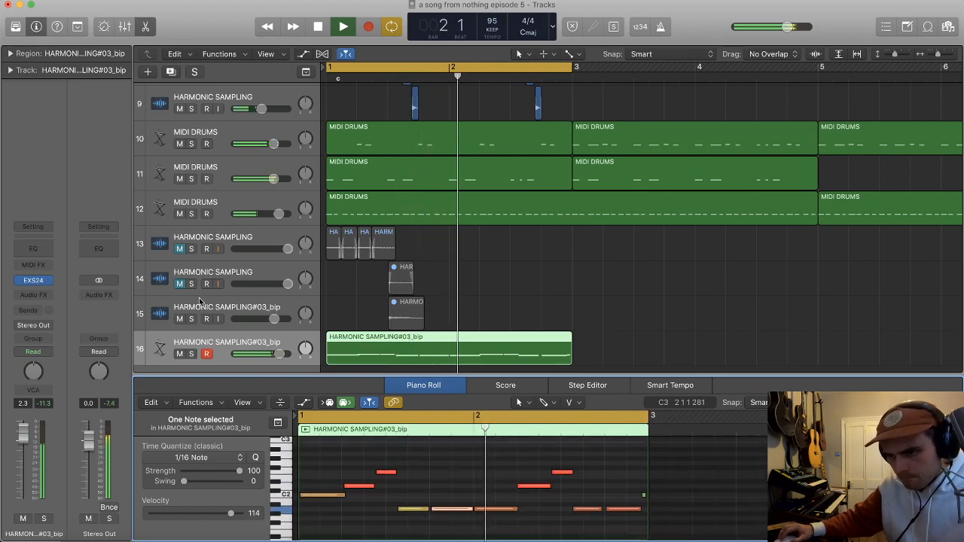
{"action": "left_click", "coordinate": [33, 298]}
{"action": "mouse_move", "coordinate": [70, 335]}
{"action": "mouse_move", "coordinate": [113, 342]}
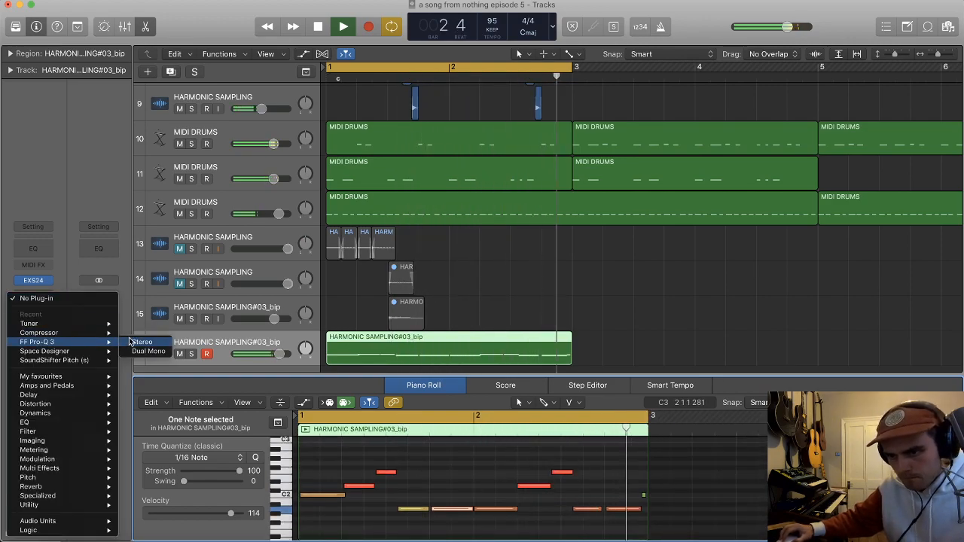
{"action": "left_click", "coordinate": [680, 505]}
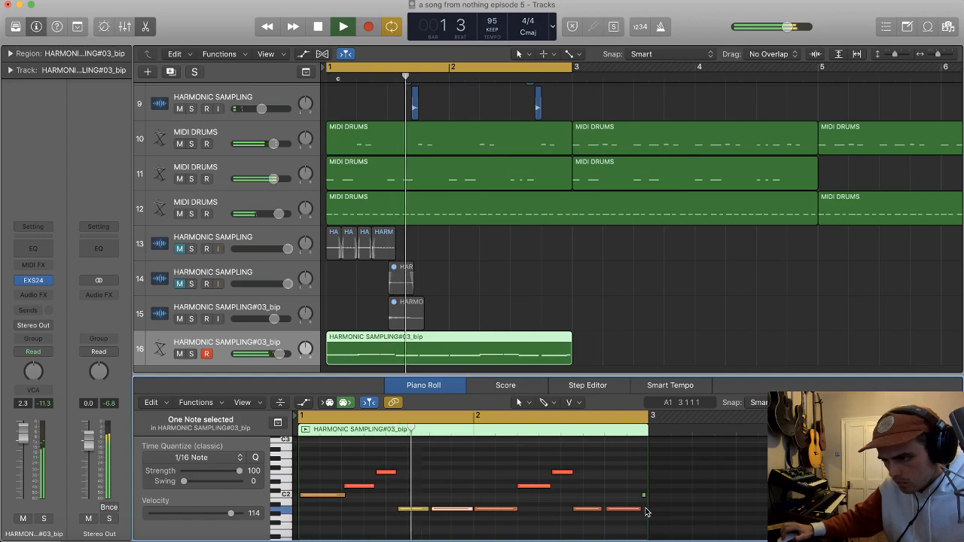
Step: Extend the last A1 note to the region's end, delete the tiny stray C2 note beside it, and close the Piano Roll
{"action": "left_click_drag", "start_coordinate": [640, 510], "coordinate": [631, 497]}
{"action": "key", "text": "BackSpace"}
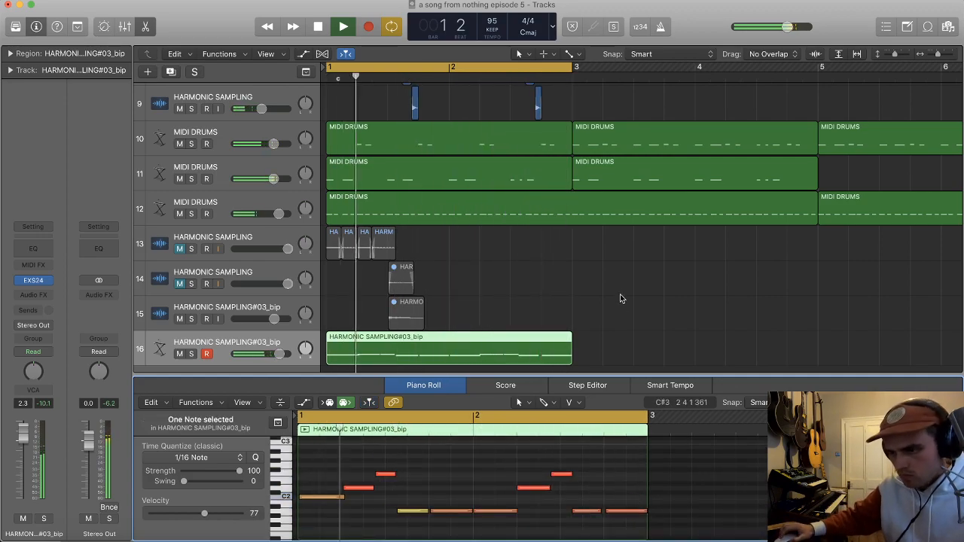
{"action": "key", "text": "x"}
{"action": "key", "text": "x"}
{"action": "left_click", "coordinate": [586, 468]}
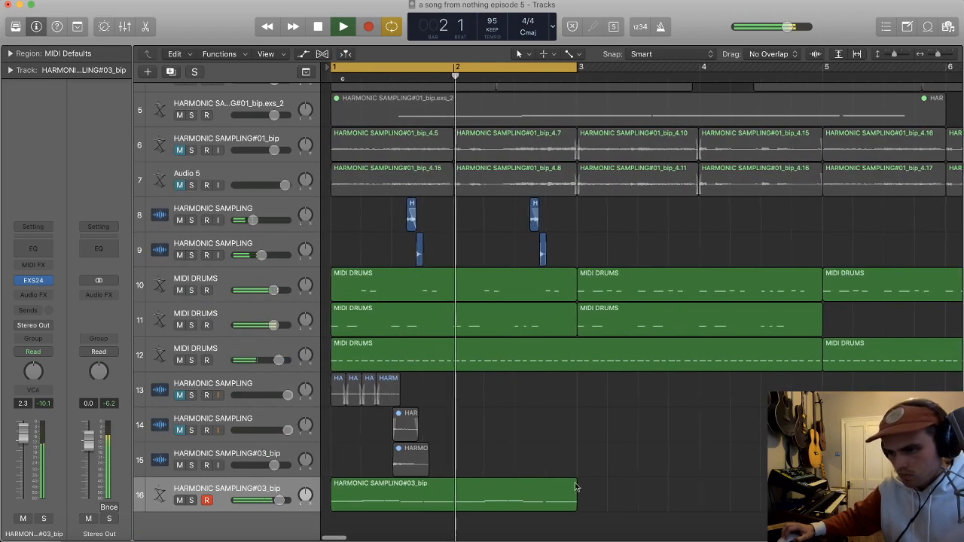
Step: Bounce the two-bar MIDI region on track 16 in place to a new audio track
{"action": "left_click", "coordinate": [507, 504]}
{"action": "key", "text": "space"}
{"action": "key", "text": "ctrl+b"}
{"action": "key", "text": "Return"}
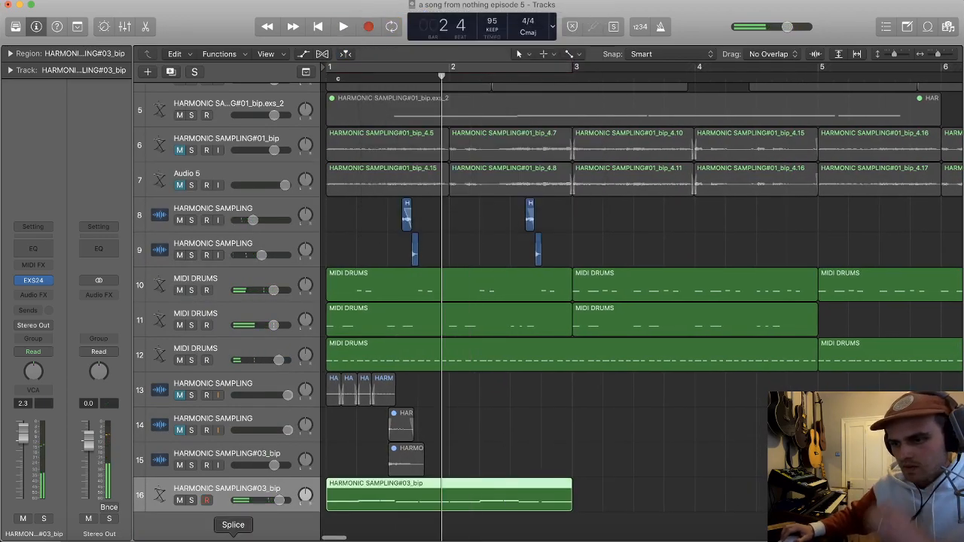
Step: Insert a stereo FF Pro-Q 3 on the bounced track with an 18 dB/oct high cut at about 463 Hz, and raise its volume to 5.4 dB
{"action": "left_click", "coordinate": [33, 295]}
{"action": "left_click", "coordinate": [130, 343]}
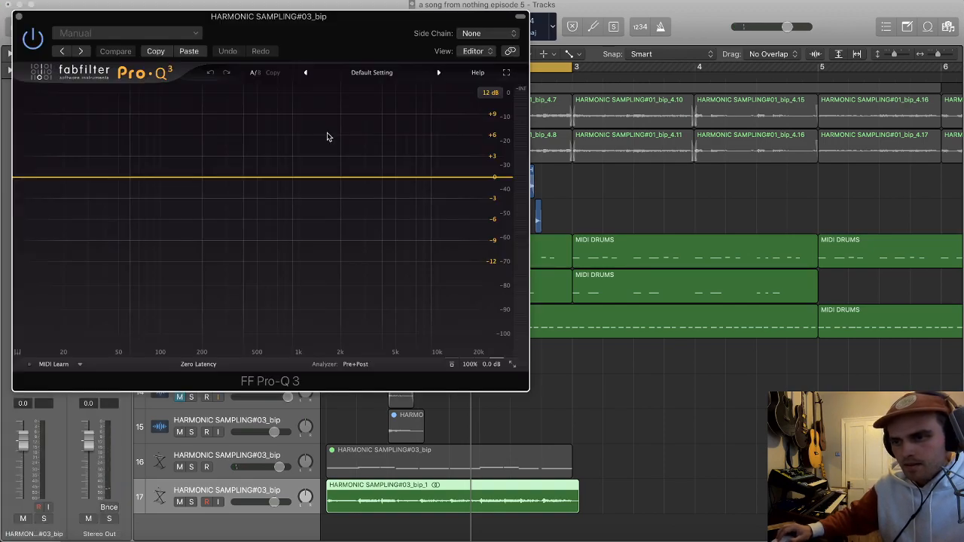
{"action": "left_click_drag", "start_coordinate": [497, 179], "coordinate": [252, 175]}
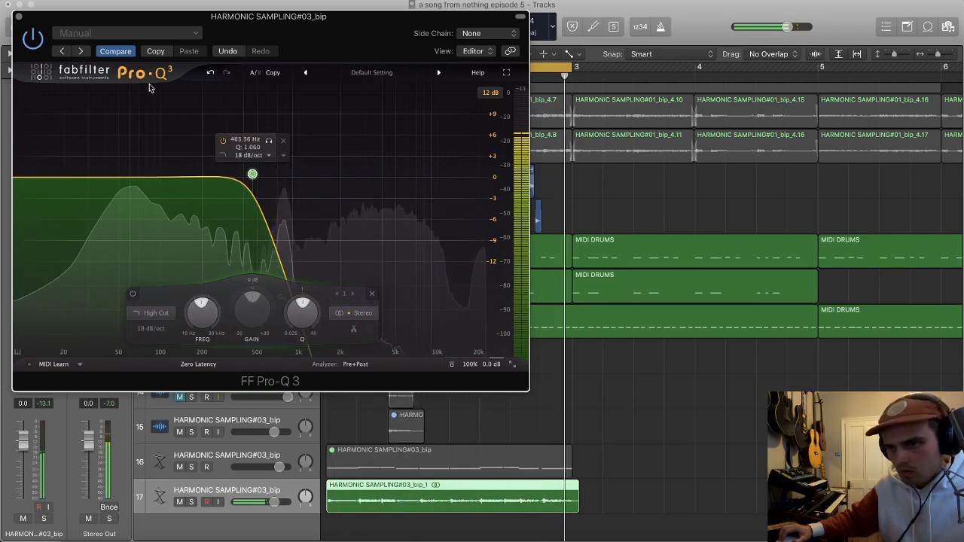
{"action": "left_click", "coordinate": [19, 17]}
{"action": "left_click_drag", "start_coordinate": [267, 506], "coordinate": [281, 504]}
Step: Add a 24 dB/oct low cut at about 117 Hz to the bounced track's FF Pro-Q 3, and lower the high cut frequency slightly
{"action": "left_click", "coordinate": [34, 291]}
{"action": "left_click", "coordinate": [24, 180]}
{"action": "left_click_drag", "start_coordinate": [24, 178], "coordinate": [174, 177]}
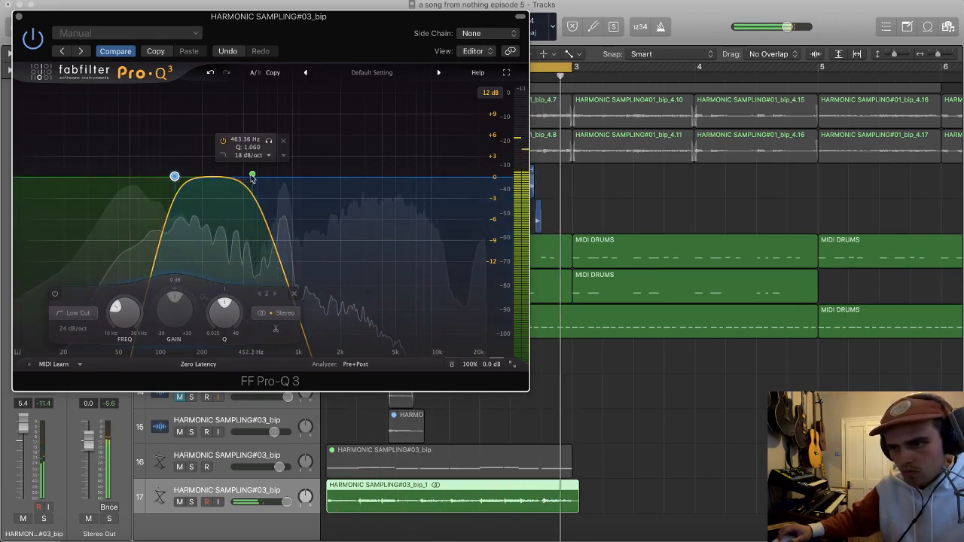
{"action": "left_click_drag", "start_coordinate": [253, 176], "coordinate": [248, 177]}
{"action": "left_click_drag", "start_coordinate": [176, 176], "coordinate": [170, 175]}
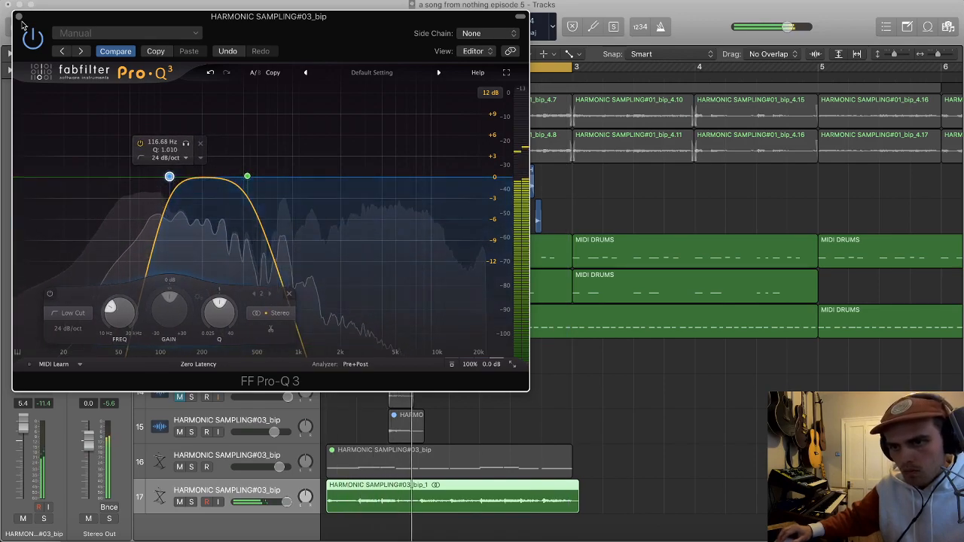
{"action": "key", "text": "super+w"}
Step: Insert a stereo Soundtoys Decapitator after the FF Pro-Q 3 on track 17 and close its window
{"action": "left_click", "coordinate": [37, 299]}
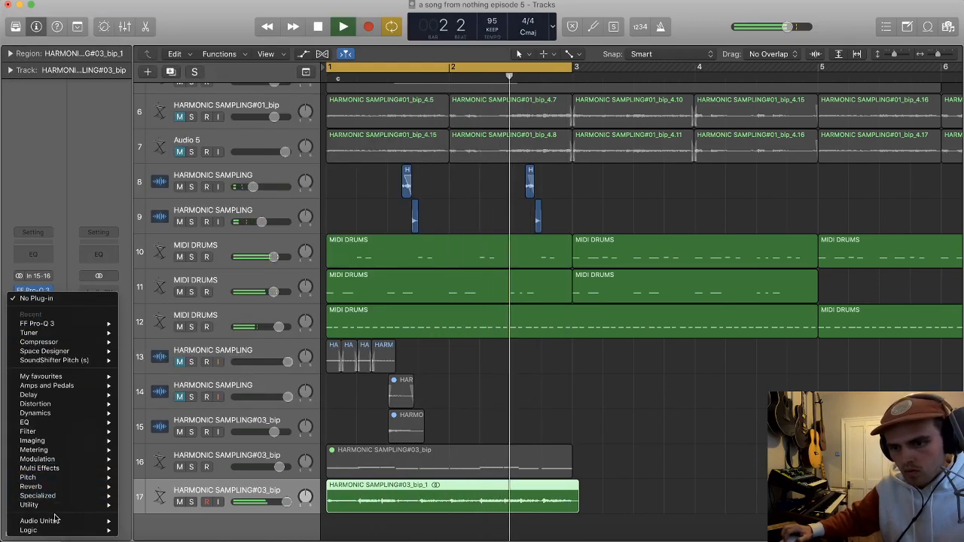
{"action": "mouse_move", "coordinate": [65, 520]}
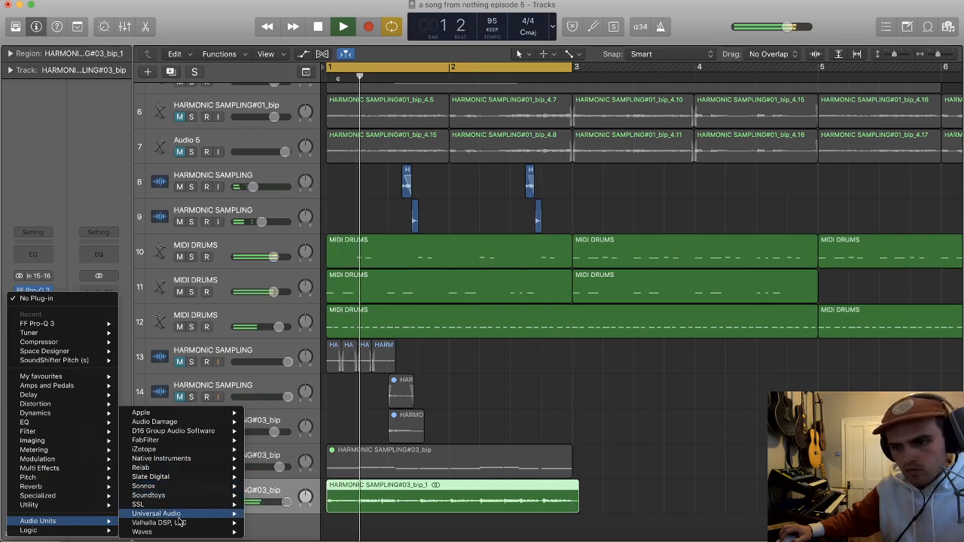
{"action": "mouse_move", "coordinate": [162, 496]}
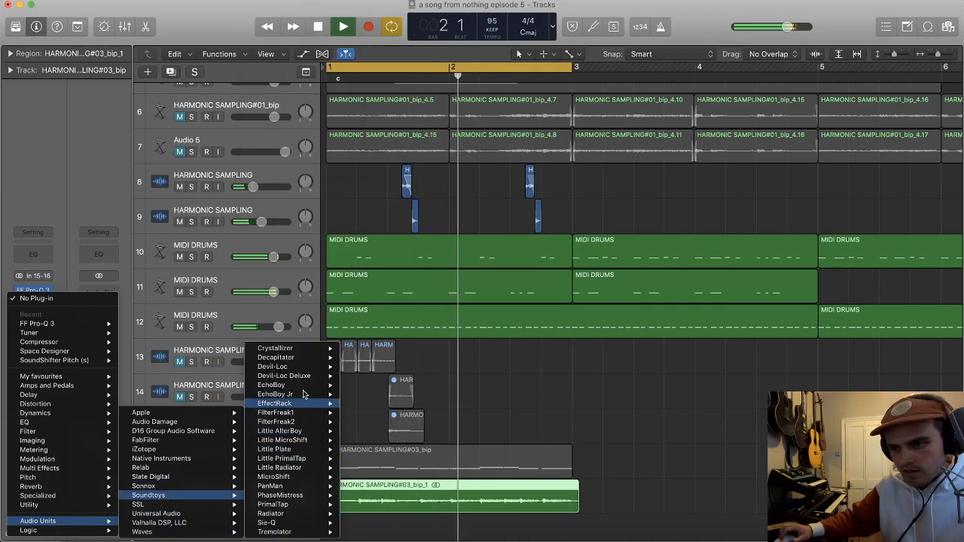
{"action": "mouse_move", "coordinate": [279, 357]}
{"action": "left_click", "coordinate": [364, 358]}
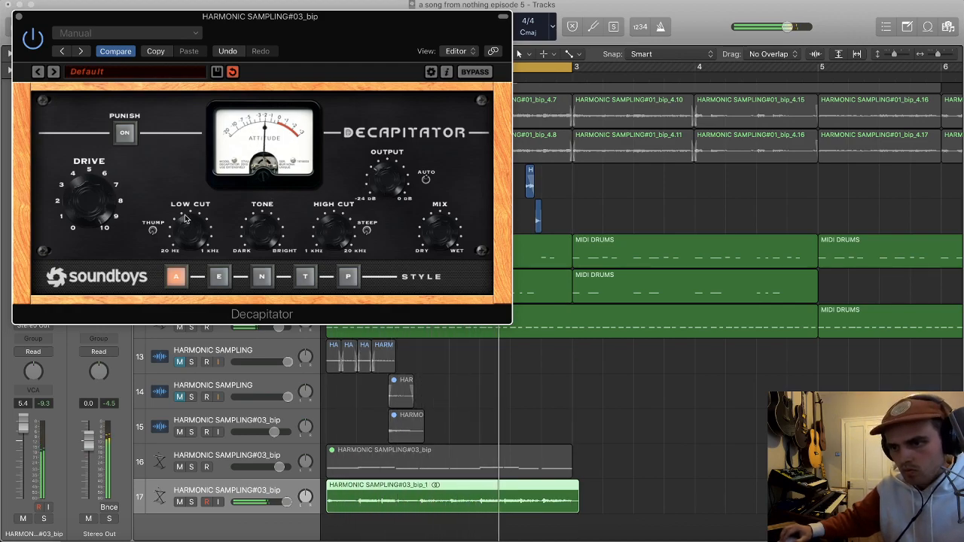
{"action": "left_click", "coordinate": [19, 16]}
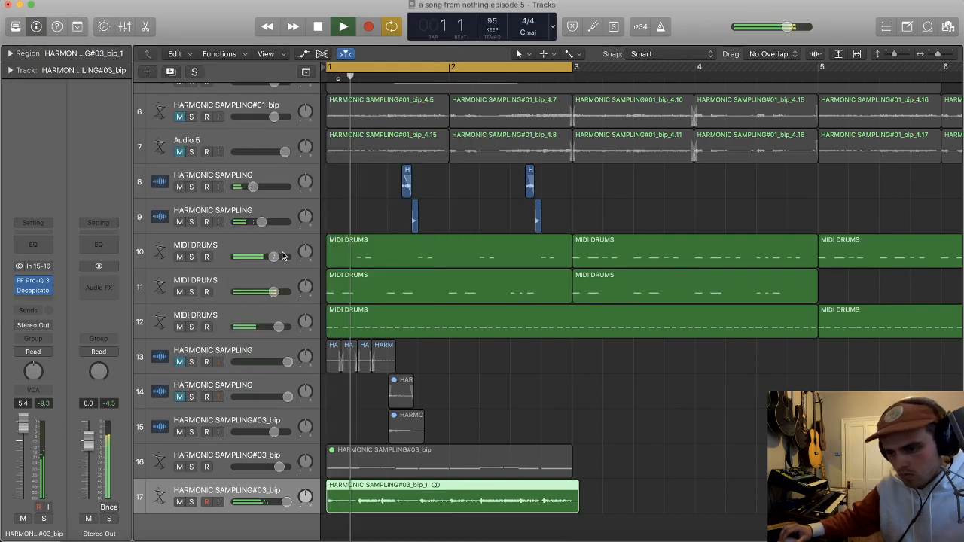
Step: Create a new audio track 18 with track 17's plug-in settings and copy the bounced two-bar region onto it at bar 1
{"action": "scroll", "coordinate": [365, 256], "scroll_direction": "down", "scroll_amount": 1}
{"action": "key", "text": "alt+super+a"}
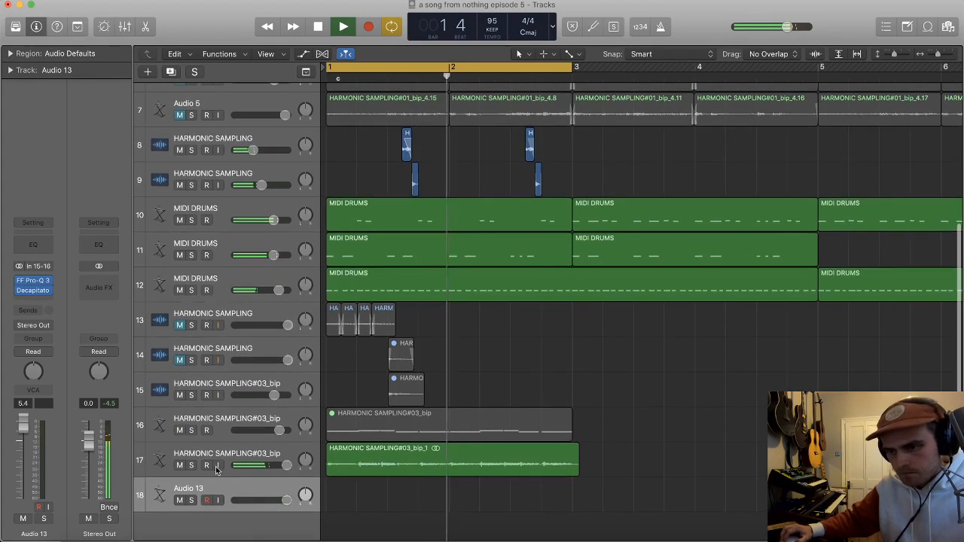
{"action": "left_click", "coordinate": [234, 453]}
{"action": "left_click_drag", "start_coordinate": [392, 461], "coordinate": [392, 496]}
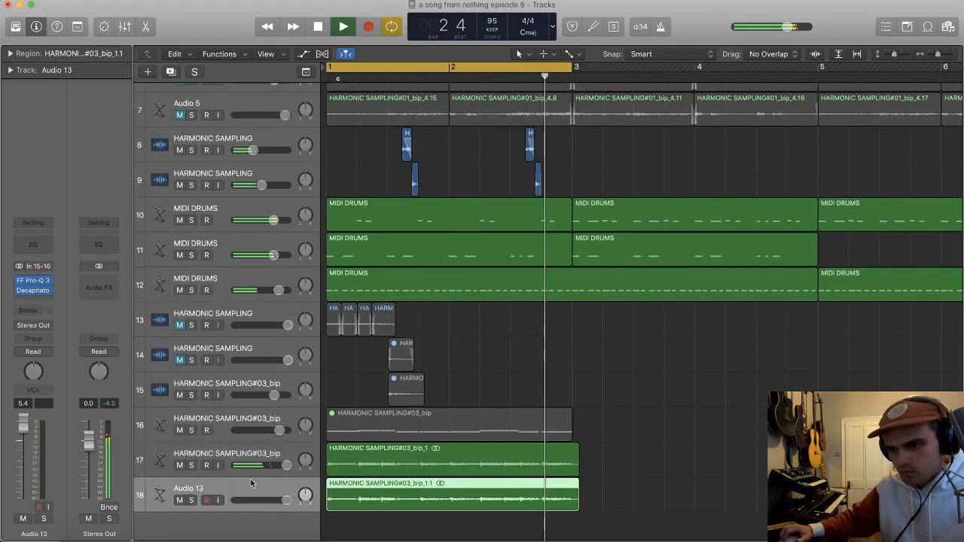
Step: Lower the volume of track 18 to 1.0 dB and resume playback
{"action": "key", "text": "space"}
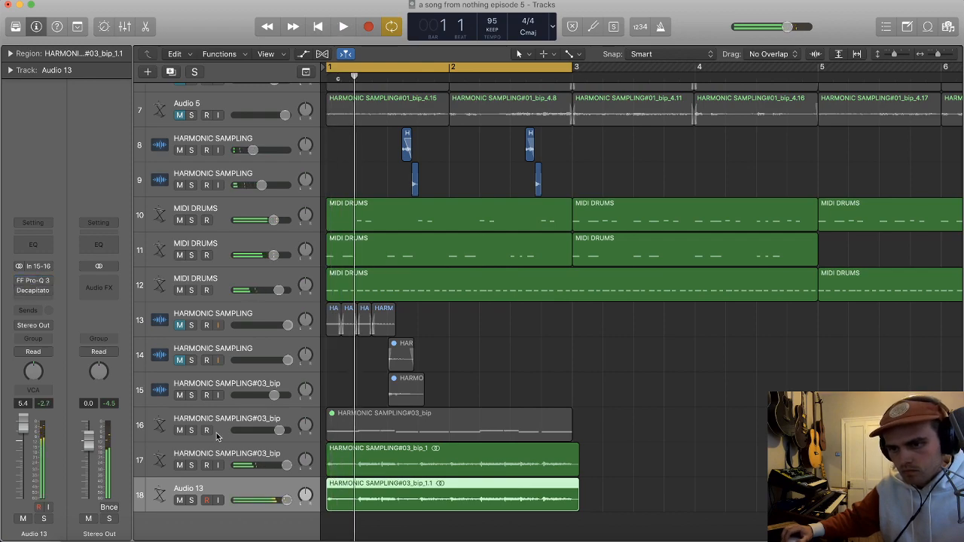
{"action": "left_click_drag", "start_coordinate": [286, 501], "coordinate": [276, 501]}
{"action": "key", "text": "space"}
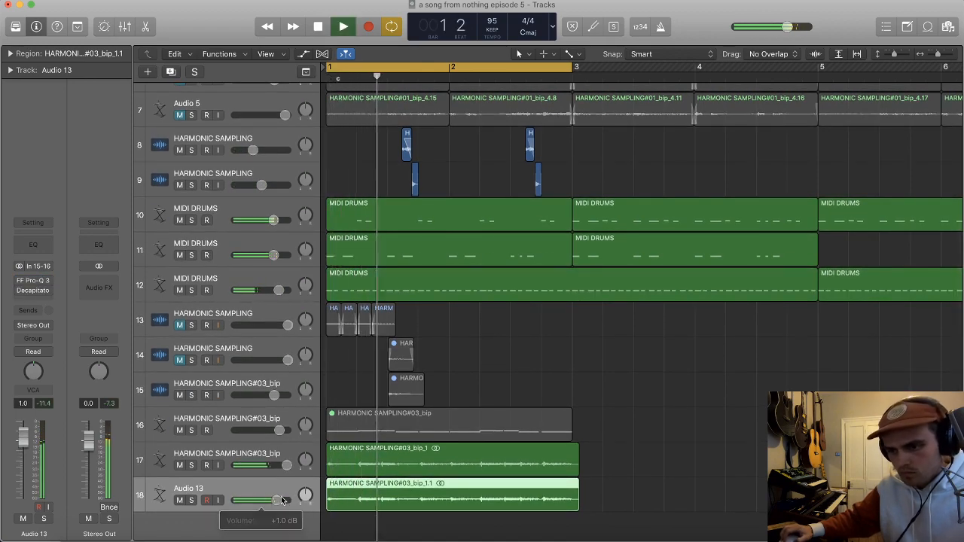
Step: In track 18's FF Pro-Q 3, move the low cut to about 10 Hz and the high cut to about 156 Hz
{"action": "left_click", "coordinate": [36, 283]}
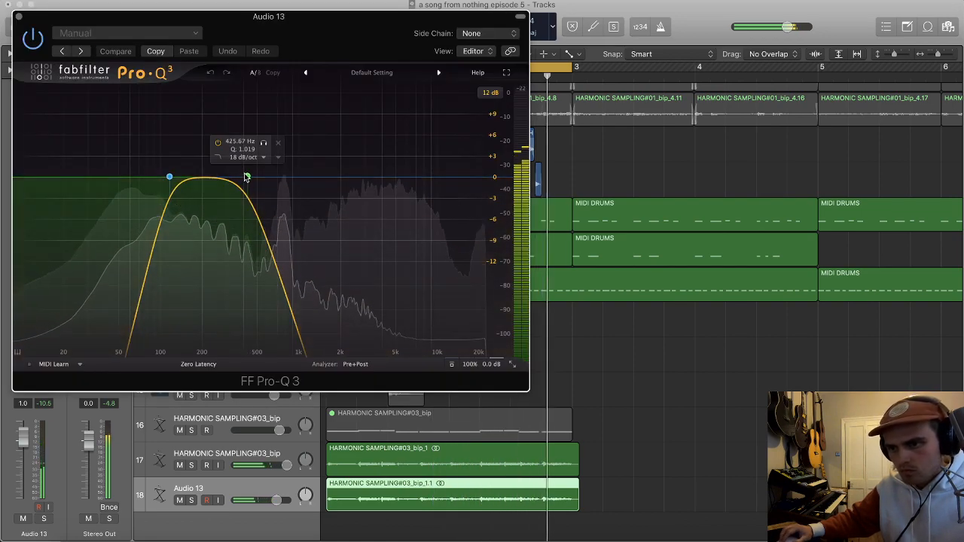
{"action": "left_click_drag", "start_coordinate": [170, 177], "coordinate": [24, 173]}
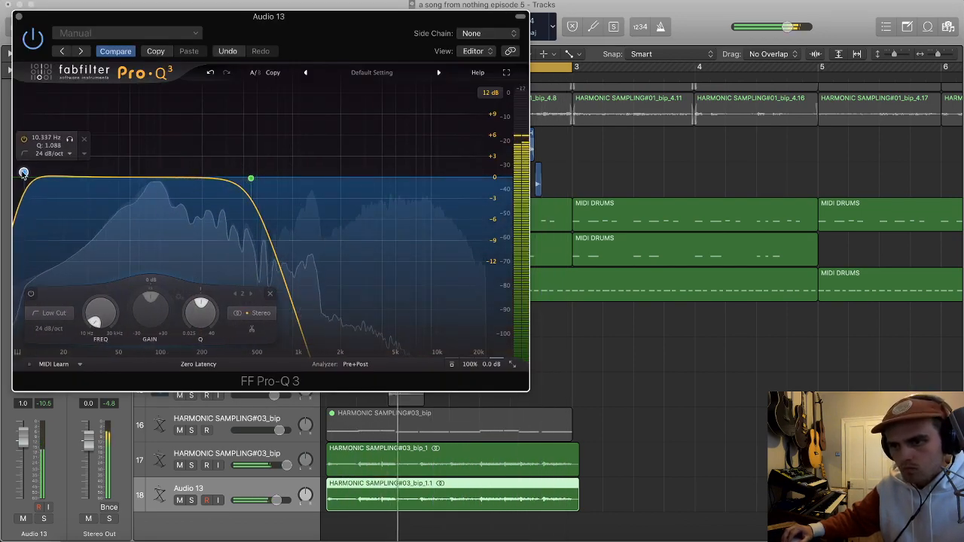
{"action": "left_click_drag", "start_coordinate": [251, 178], "coordinate": [186, 177]}
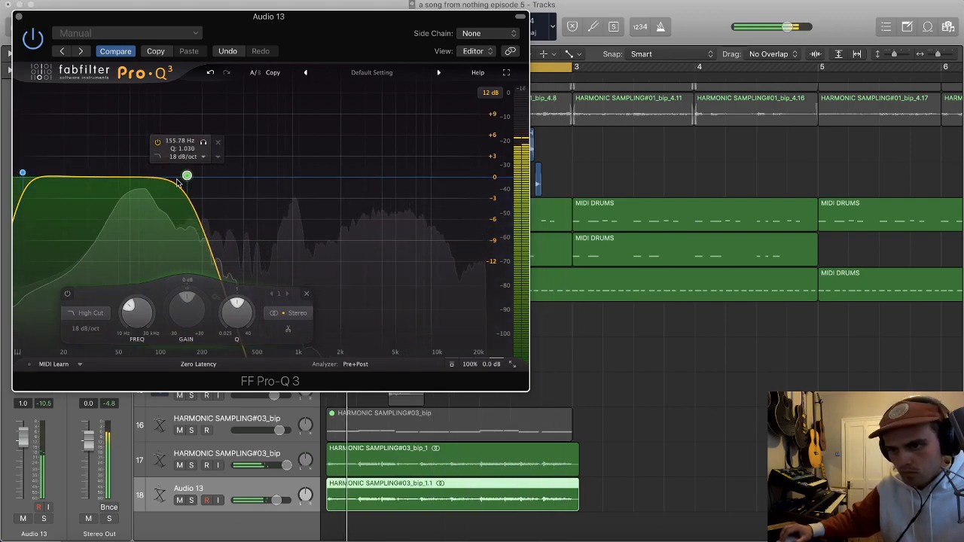
Step: With track 18 soloed, raise its EQ high cut to about 182 Hz and add a bell boost of about 1.9 dB near 73 Hz
{"action": "left_click", "coordinate": [45, 519]}
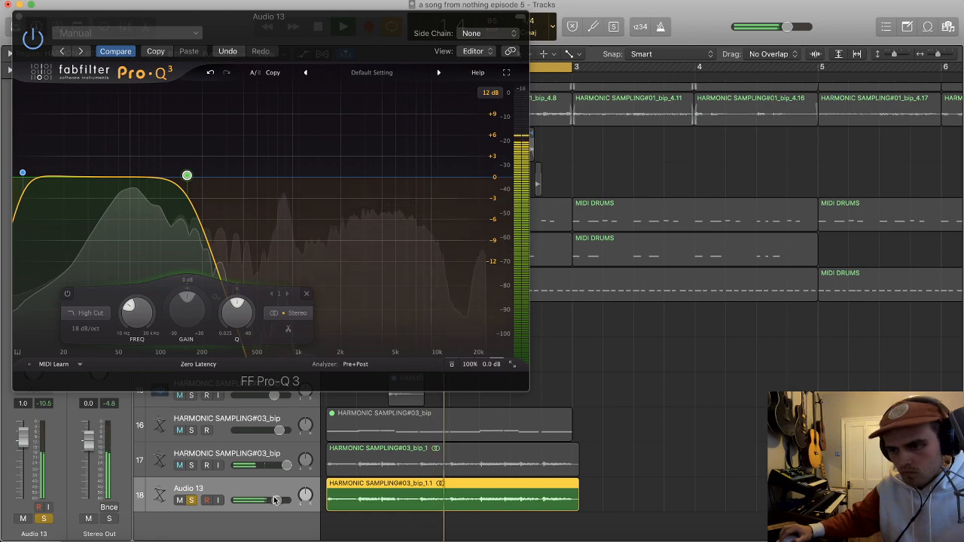
{"action": "left_click_drag", "start_coordinate": [188, 176], "coordinate": [197, 177]}
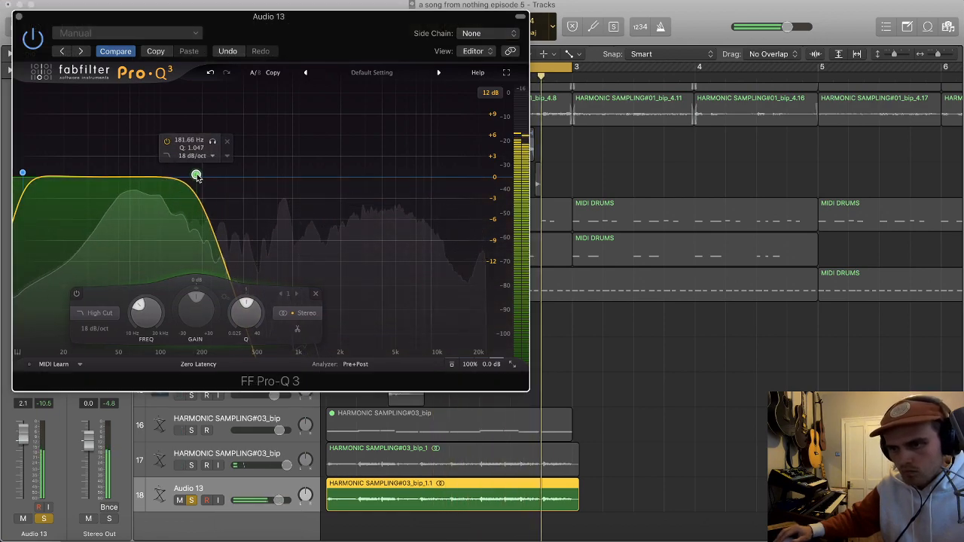
{"action": "left_click", "coordinate": [141, 164]}
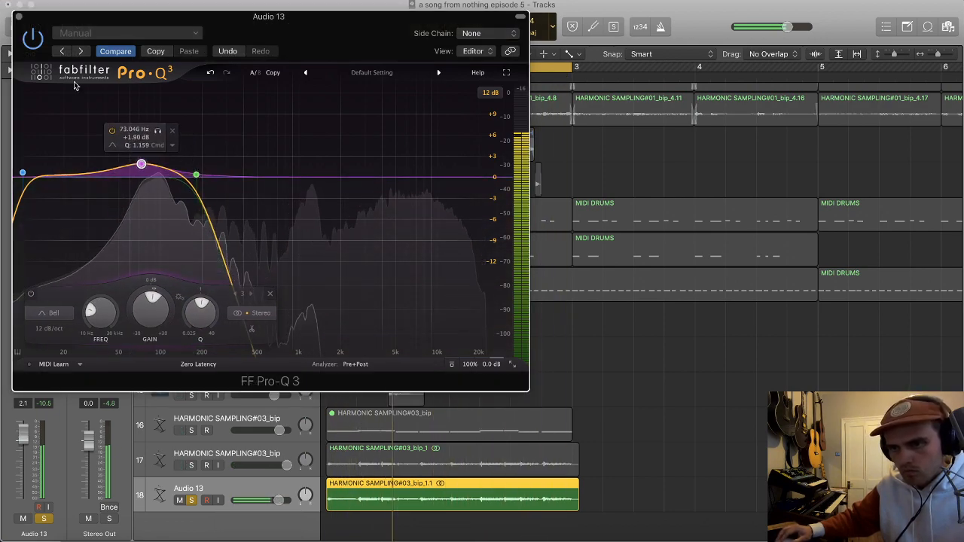
{"action": "left_click", "coordinate": [19, 15]}
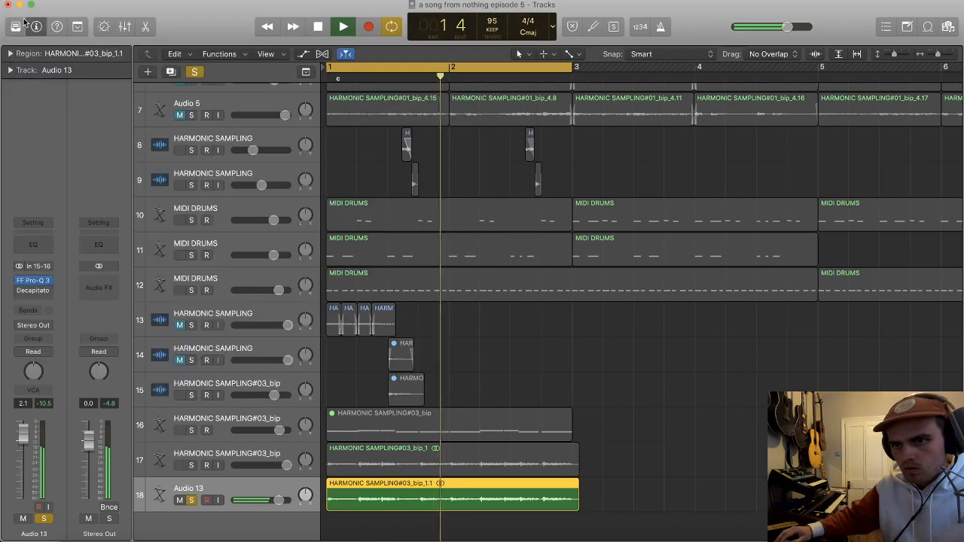
Step: Insert Sonnox Oxford Envolution on track 18 with transients at +6.6 dB and sustain at -6.4 dB
{"action": "left_click", "coordinate": [32, 298]}
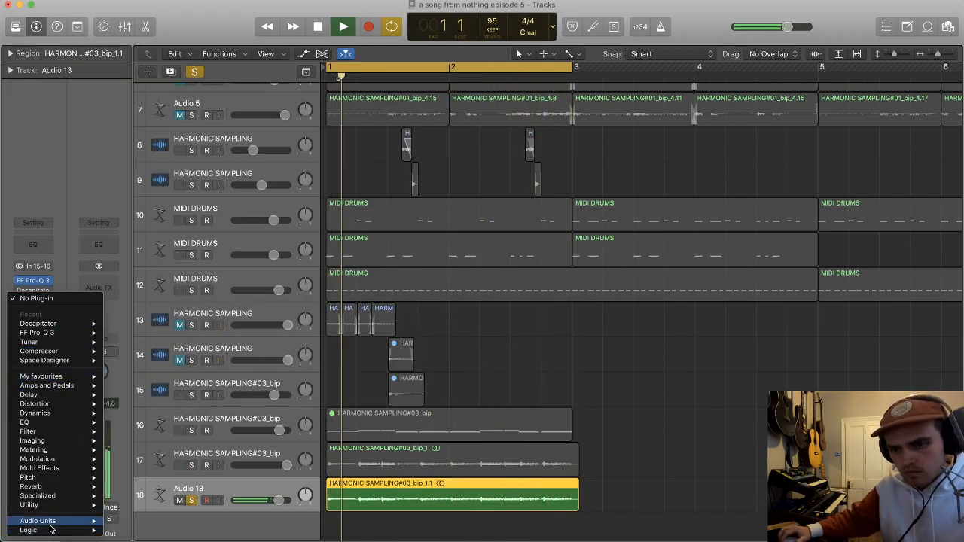
{"action": "mouse_move", "coordinate": [45, 521]}
{"action": "mouse_move", "coordinate": [154, 488]}
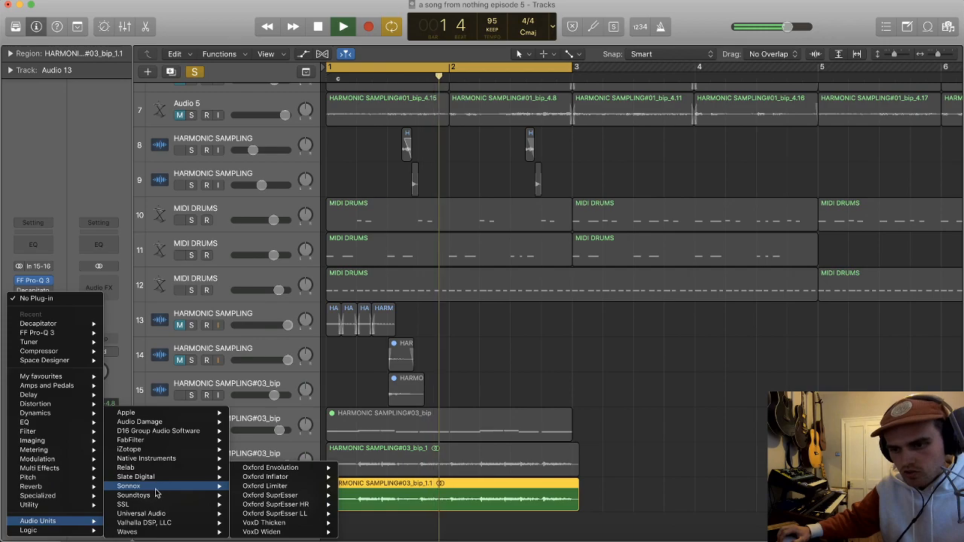
{"action": "mouse_move", "coordinate": [281, 468]}
{"action": "left_click", "coordinate": [357, 468]}
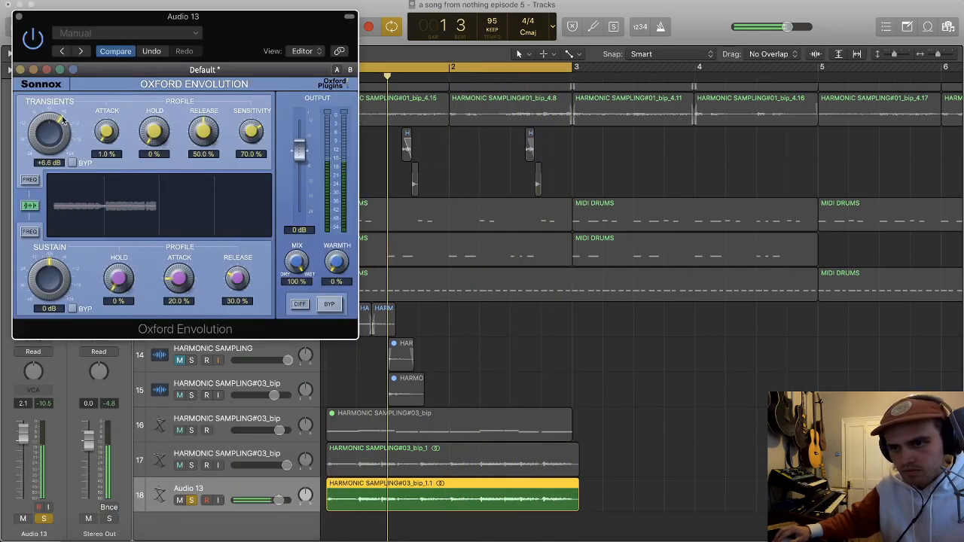
{"action": "mouse_move", "coordinate": [54, 265]}
{"action": "left_mouse_down"}
{"action": "mouse_move", "coordinate": [53, 282]}
{"action": "mouse_move", "coordinate": [57, 251]}
{"action": "left_mouse_up"}
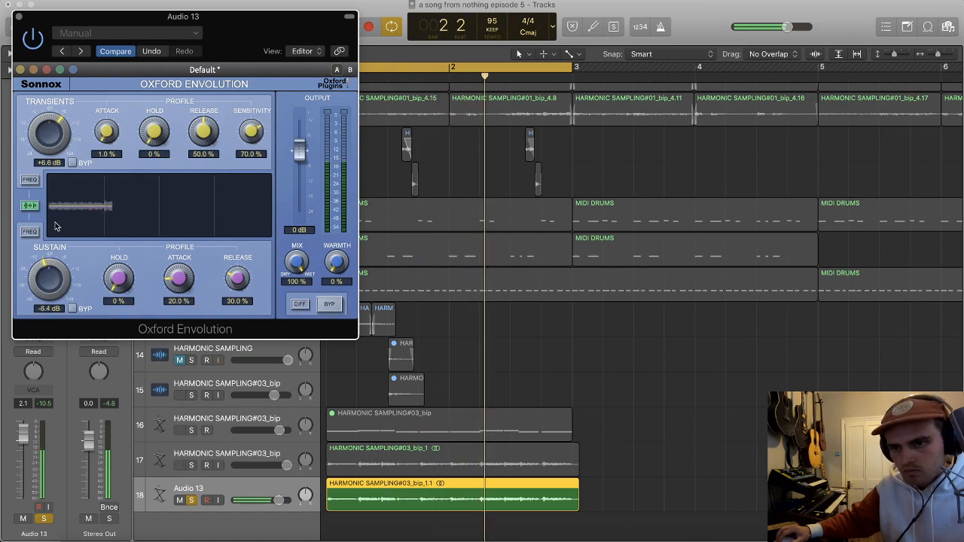
{"action": "left_click", "coordinate": [19, 16]}
Step: Unsolo track 18 and lower the volume of track 17 to -5.8 dB
{"action": "key", "text": "super+Left"}
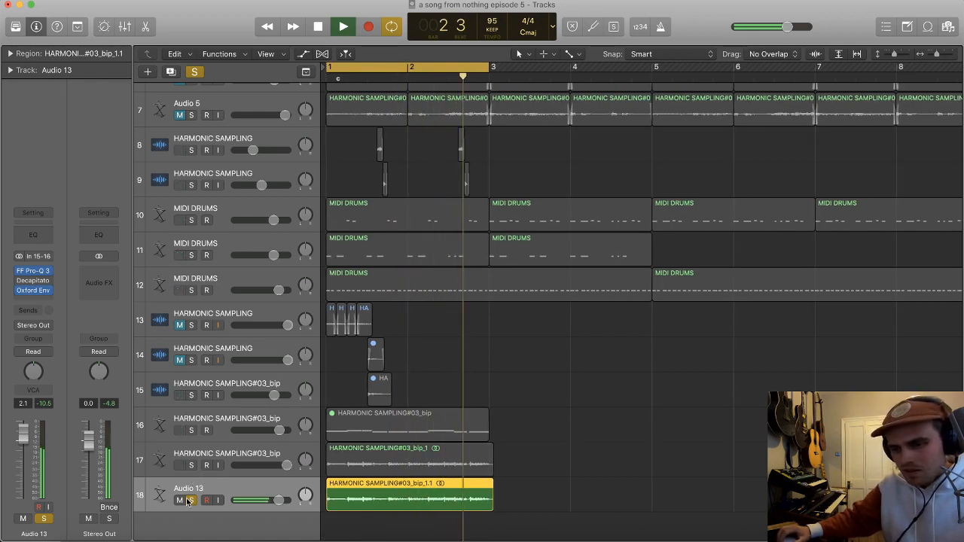
{"action": "left_click", "coordinate": [191, 501]}
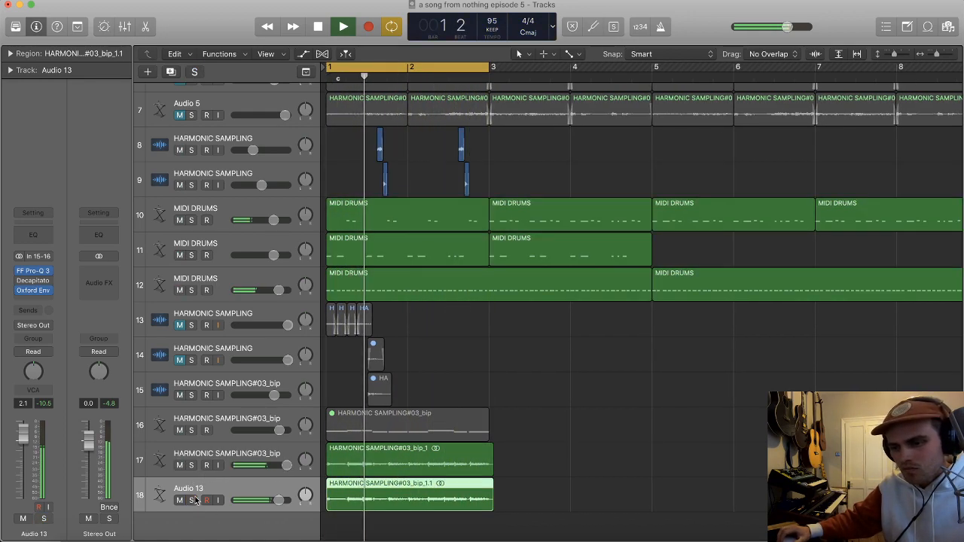
{"action": "left_click", "coordinate": [232, 467]}
{"action": "left_click_drag", "start_coordinate": [283, 467], "coordinate": [260, 467]}
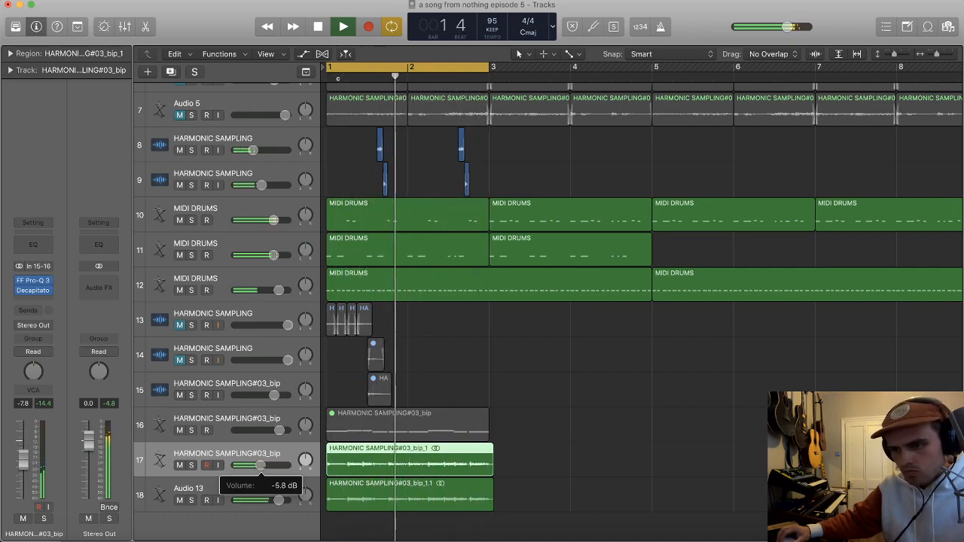
Step: Solo track 17 and check the settings of its Decapitator
{"action": "left_click", "coordinate": [192, 466]}
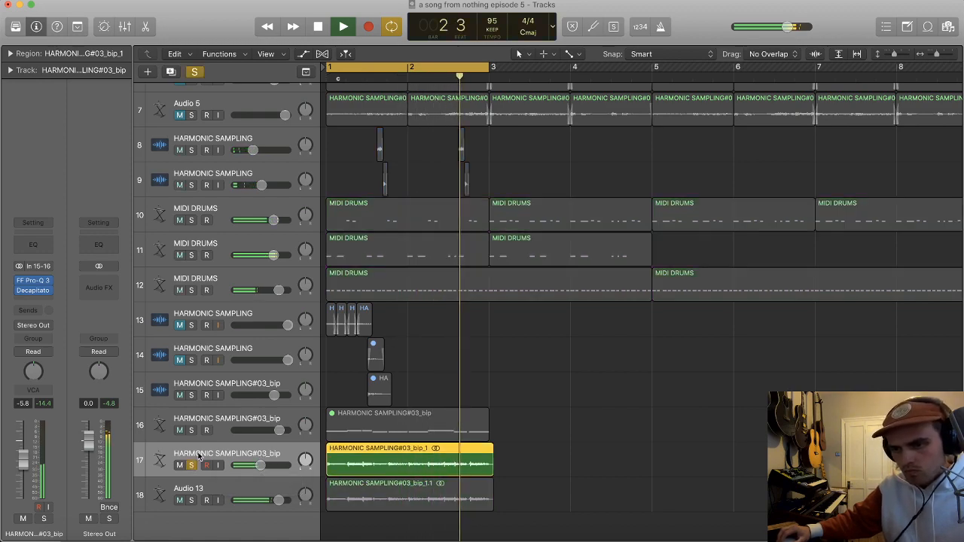
{"action": "left_click", "coordinate": [28, 292]}
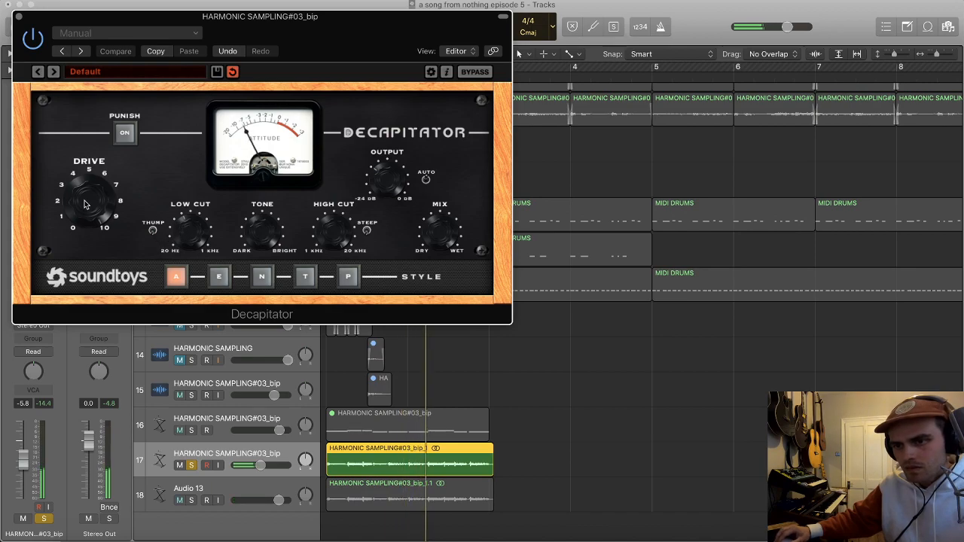
{"action": "left_click", "coordinate": [19, 18]}
Step: Insert a stereo Waves SoundShifter Pitch on track 17, raise its pitch shift, and audition the result
{"action": "left_click", "coordinate": [34, 299]}
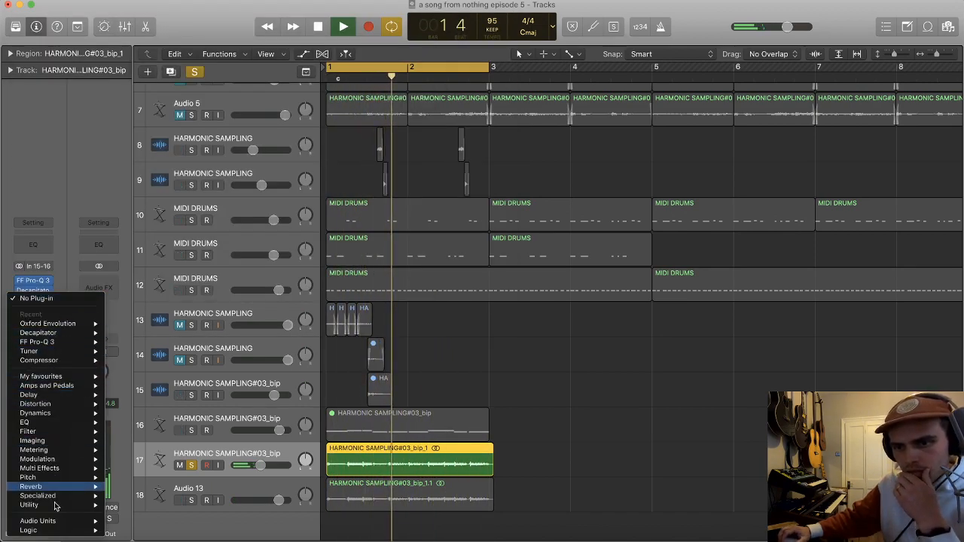
{"action": "mouse_move", "coordinate": [45, 520]}
{"action": "mouse_move", "coordinate": [136, 531]}
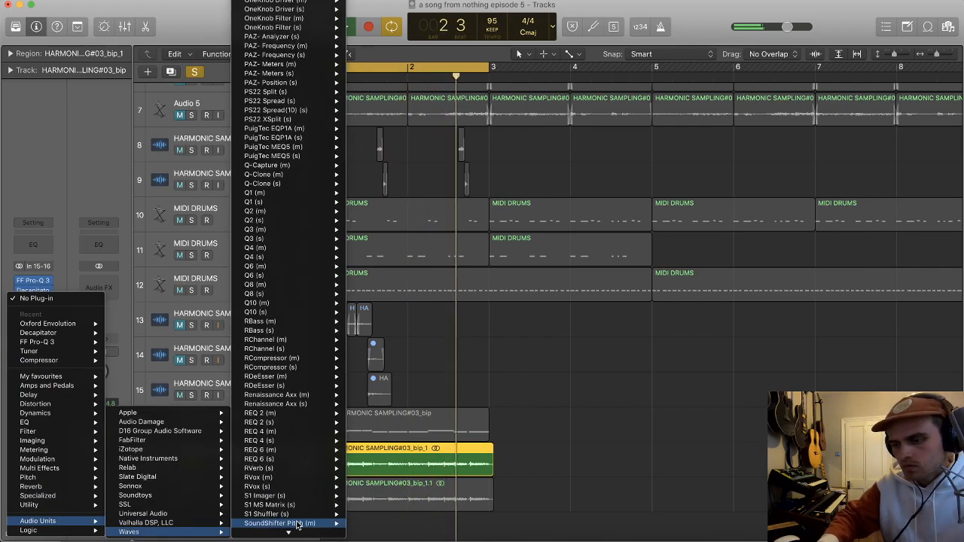
{"action": "mouse_move", "coordinate": [299, 525]}
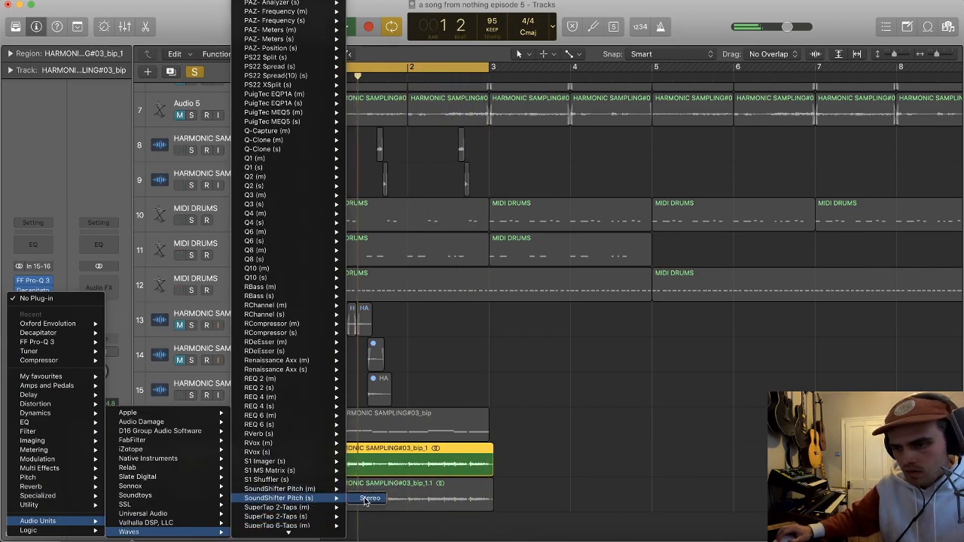
{"action": "left_click", "coordinate": [312, 498]}
{"action": "left_click_drag", "start_coordinate": [77, 114], "coordinate": [77, 75]}
{"action": "key", "text": "space"}
{"action": "key", "text": "space"}
{"action": "left_click", "coordinate": [18, 17]}
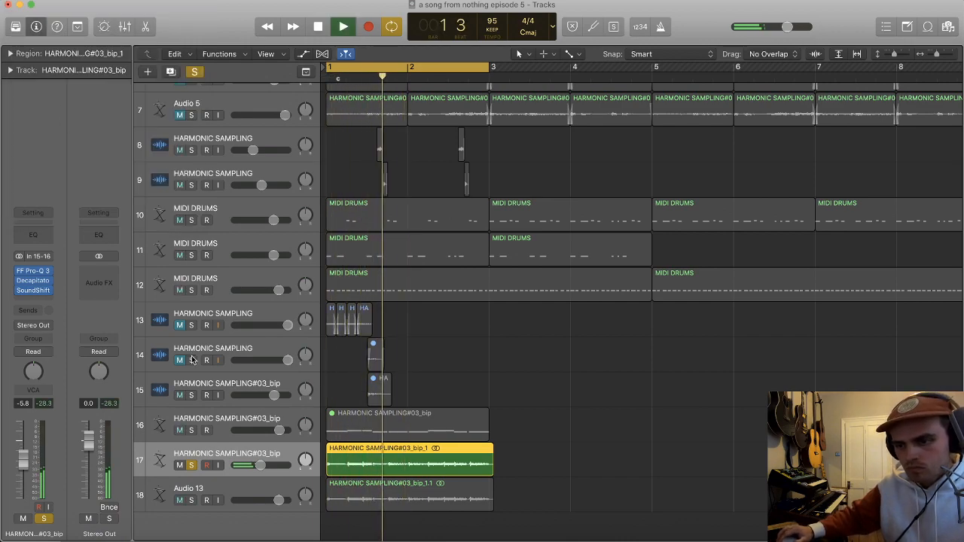
Step: Solo track 18 together with track 17, lower track 18's volume slightly, and set track 17's volume to -8.2 dB
{"action": "left_click", "coordinate": [192, 500]}
{"action": "left_click", "coordinate": [290, 504]}
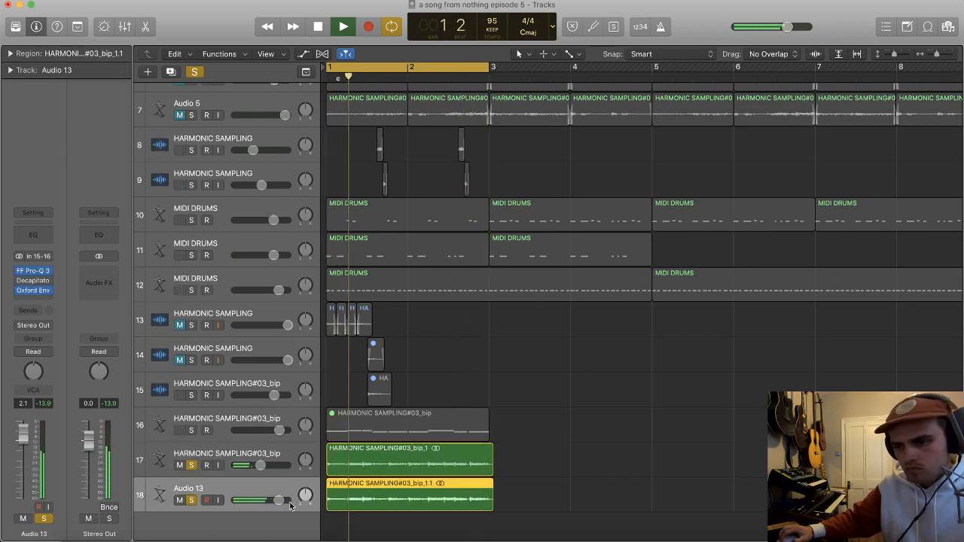
{"action": "left_click_drag", "start_coordinate": [278, 500], "coordinate": [277, 500]}
{"action": "left_click_drag", "start_coordinate": [260, 465], "coordinate": [257, 466]}
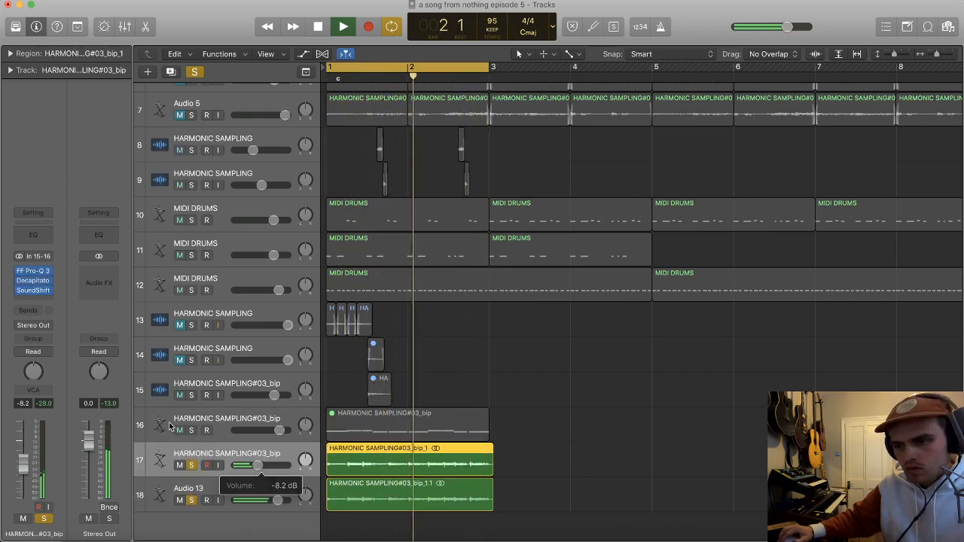
Step: Insert a stereo Tape Delay on track 17 with a 1/16 note delay, 0% feedback, 100% dry and 52% wet output
{"action": "key", "text": "space"}
{"action": "left_click", "coordinate": [37, 299]}
{"action": "mouse_move", "coordinate": [63, 378]}
{"action": "mouse_move", "coordinate": [202, 405]}
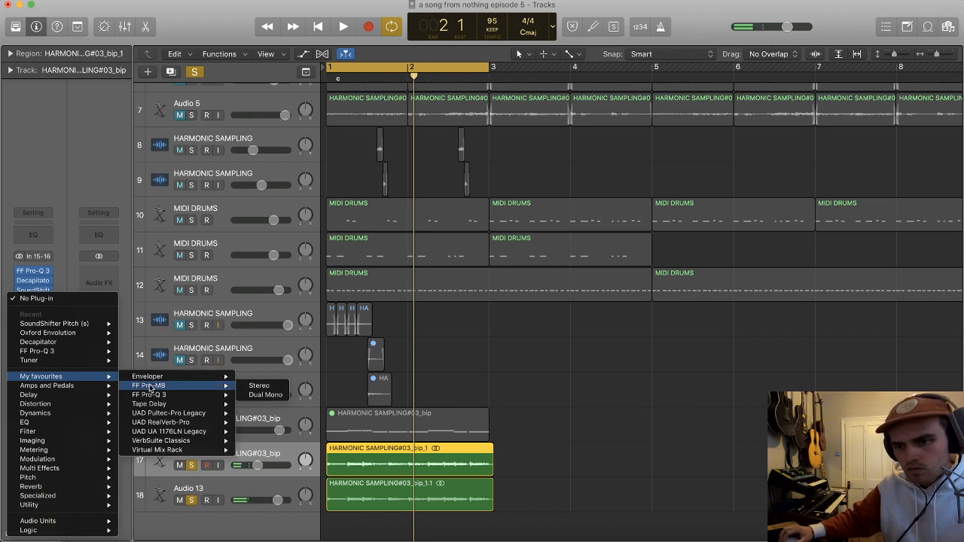
{"action": "left_click", "coordinate": [259, 405]}
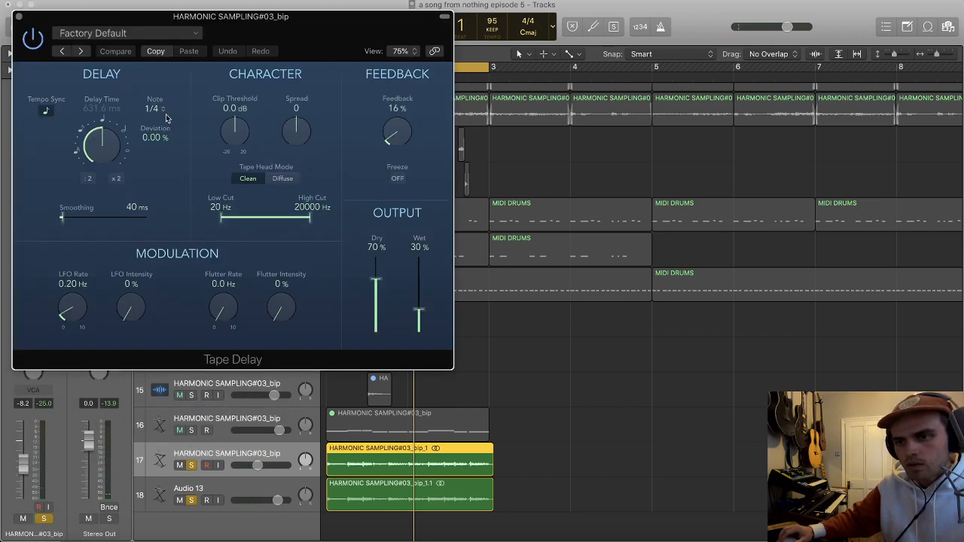
{"action": "left_click", "coordinate": [154, 109]}
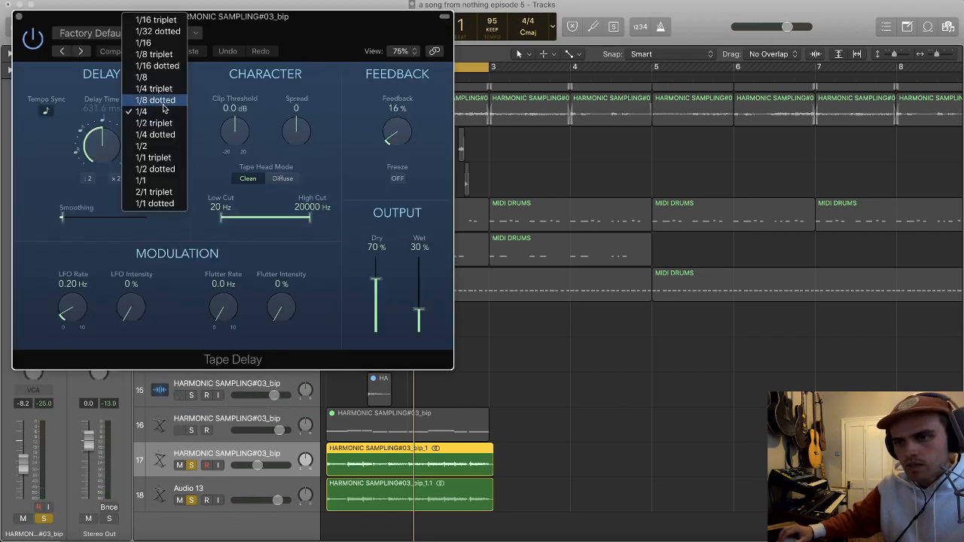
{"action": "left_click", "coordinate": [143, 43]}
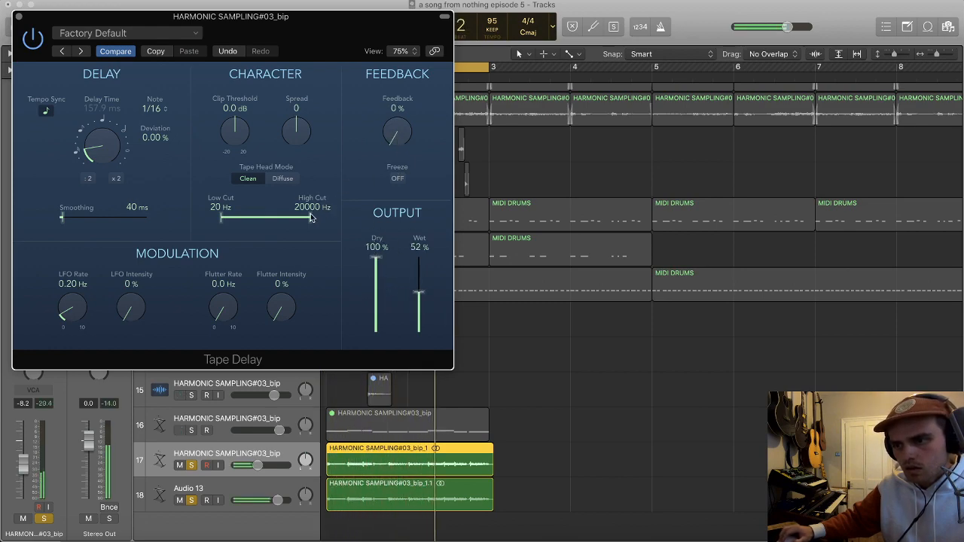
Step: Set the Tape Delay's low cut to 650 Hz, high cut to 3700 Hz and wet output to 72%, and restart from the beginning
{"action": "left_click_drag", "start_coordinate": [253, 221], "coordinate": [270, 220]}
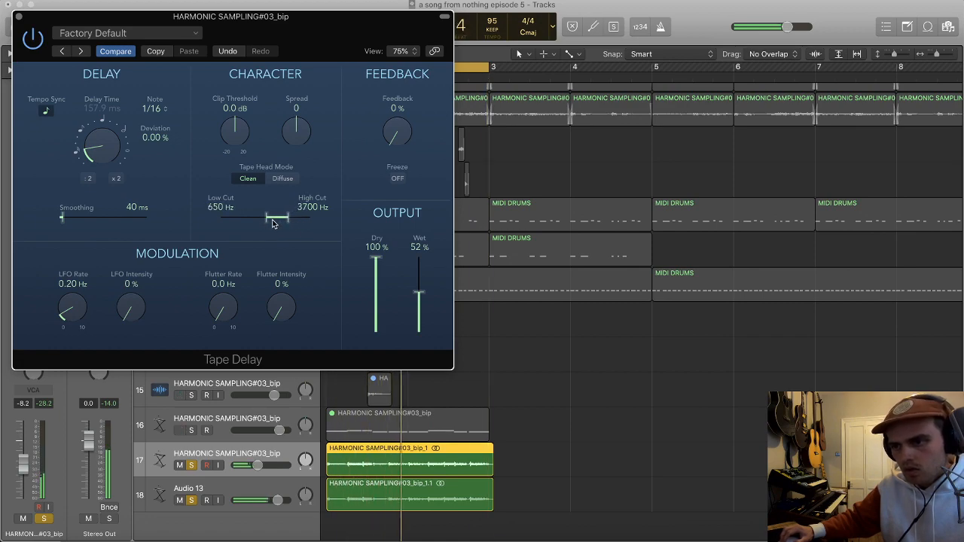
{"action": "left_click", "coordinate": [18, 16]}
{"action": "key", "text": "Return"}
Step: Unsolo tracks 17 and 18 and lower track 17's volume to -13.6 dB
{"action": "key", "text": "s"}
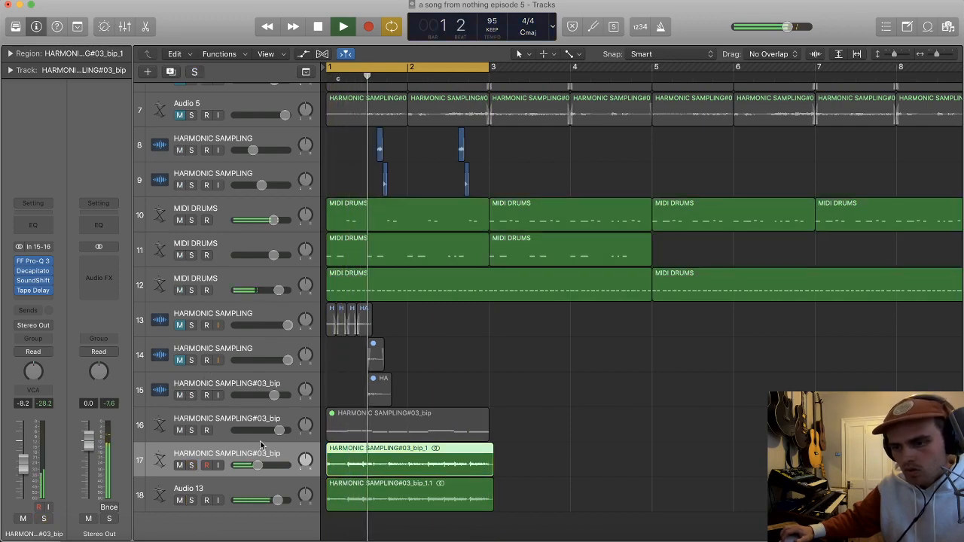
{"action": "mouse_move", "coordinate": [257, 465]}
{"action": "left_mouse_down"}
{"action": "mouse_move", "coordinate": [242, 467]}
{"action": "mouse_move", "coordinate": [251, 471]}
{"action": "left_mouse_up"}
{"action": "scroll", "coordinate": [265, 440], "scroll_direction": "down", "scroll_amount": 2}
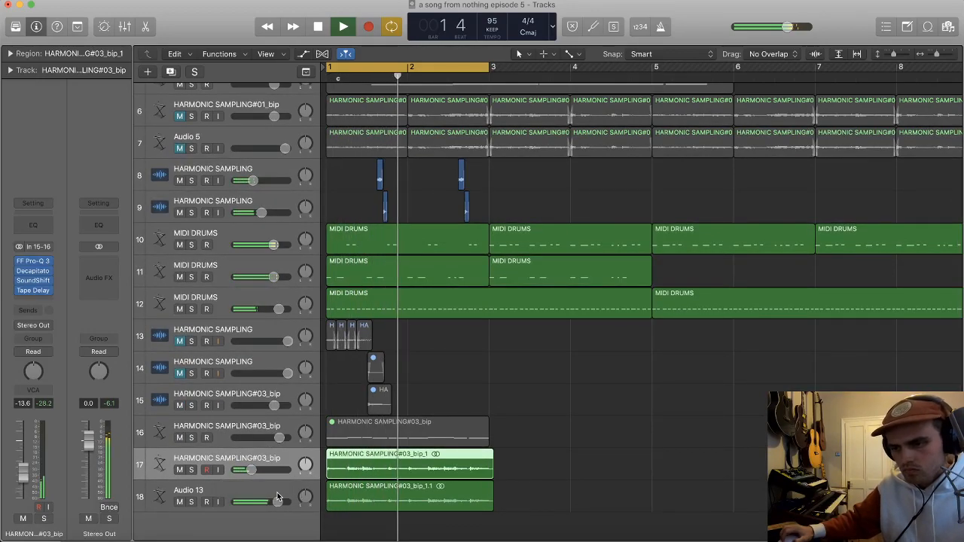
Step: Raise the high-cut frequency in track 18's Pro-Q 3 to about 516 Hz
{"action": "left_click", "coordinate": [278, 498]}
{"action": "left_click", "coordinate": [33, 271]}
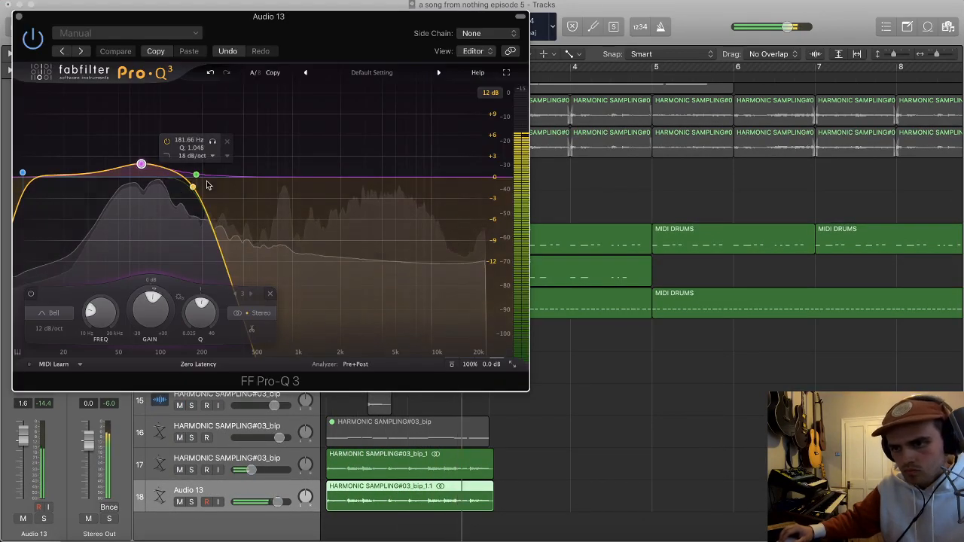
{"action": "left_click_drag", "start_coordinate": [197, 174], "coordinate": [258, 176]}
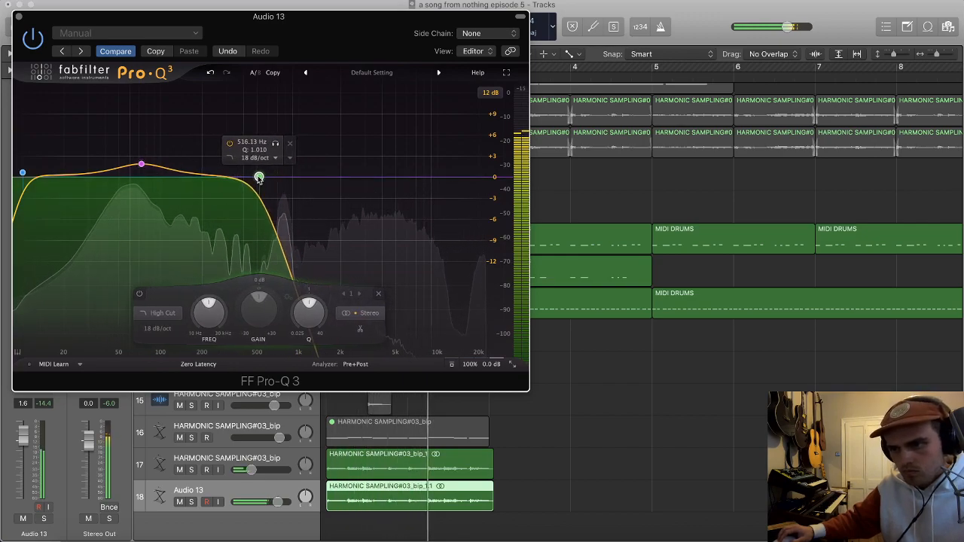
{"action": "left_click", "coordinate": [20, 16]}
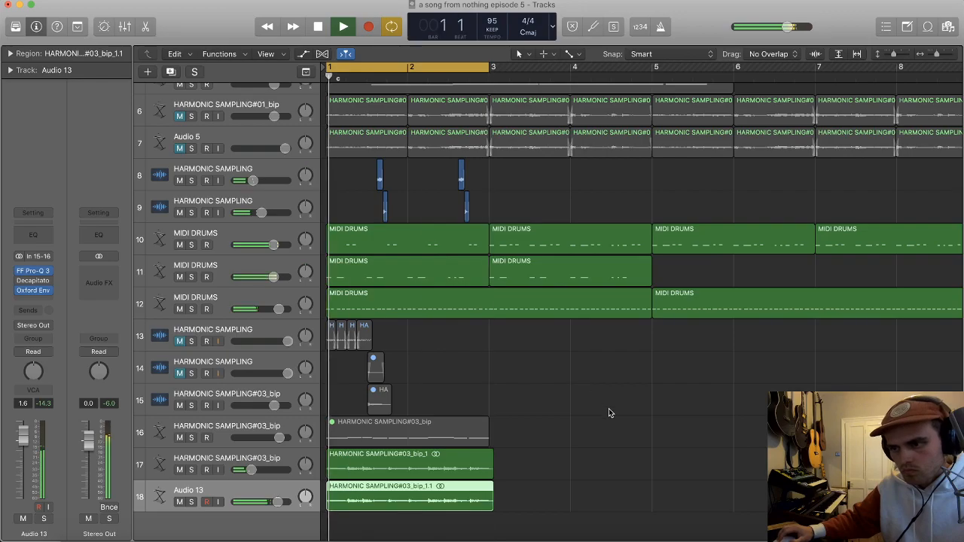
Step: Unmute and solo track 6, then audition it with cycle mode turned off
{"action": "scroll", "coordinate": [583, 405], "scroll_direction": "up", "scroll_amount": 3}
{"action": "scroll", "coordinate": [532, 385], "scroll_direction": "up", "scroll_amount": 2}
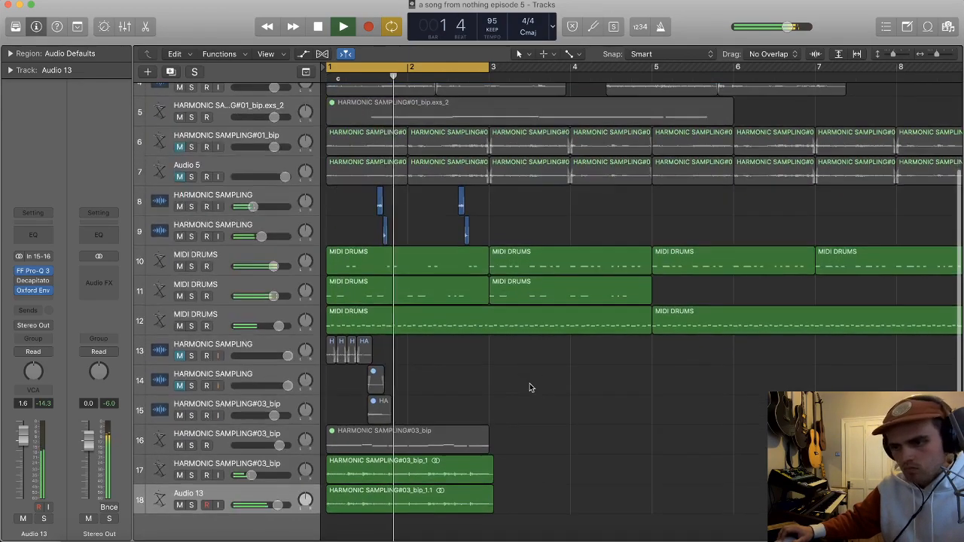
{"action": "scroll", "coordinate": [337, 328], "scroll_direction": "up", "scroll_amount": 1}
{"action": "key", "text": "space"}
{"action": "scroll", "coordinate": [337, 329], "scroll_direction": "up", "scroll_amount": 1}
{"action": "left_click", "coordinate": [179, 189]}
{"action": "left_click", "coordinate": [191, 189]}
{"action": "key", "text": "super+Down"}
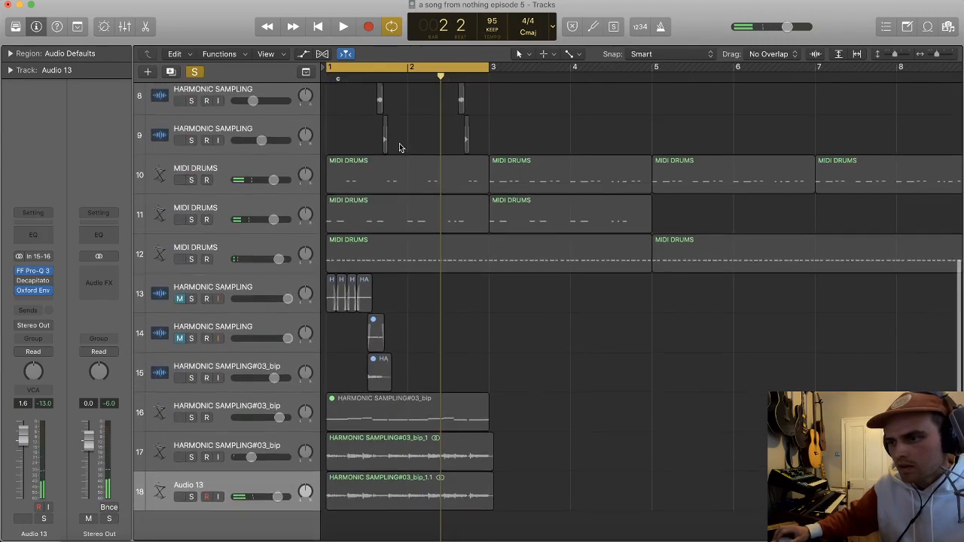
{"action": "scroll", "coordinate": [400, 147], "scroll_direction": "up", "scroll_amount": 5}
{"action": "key", "text": "c"}
{"action": "key", "text": "space"}
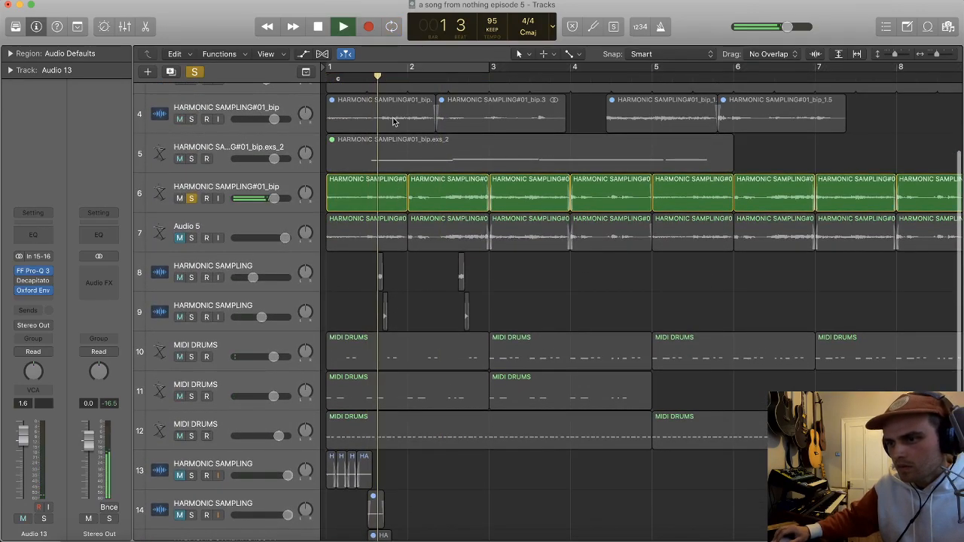
Step: Split track 6's bar 2 region partway through, and mute the bar 1 region and the first part of the split region
{"action": "key", "text": "super+Right"}
{"action": "key", "text": "super+Right"}
{"action": "key", "text": "super+Right"}
{"action": "key", "text": "super+Left"}
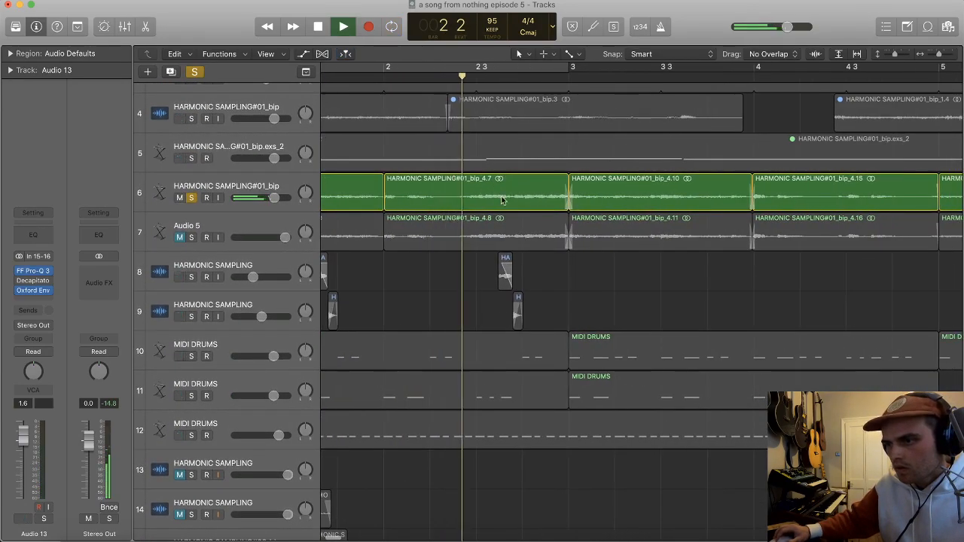
{"action": "double_click", "coordinate": [459, 199], "text": "super"}
{"action": "key", "text": "super+Left"}
{"action": "key", "text": "super+Left"}
{"action": "left_click", "coordinate": [461, 197]}
{"action": "left_click", "coordinate": [413, 200], "text": "shift"}
{"action": "key", "text": "ctrl+m"}
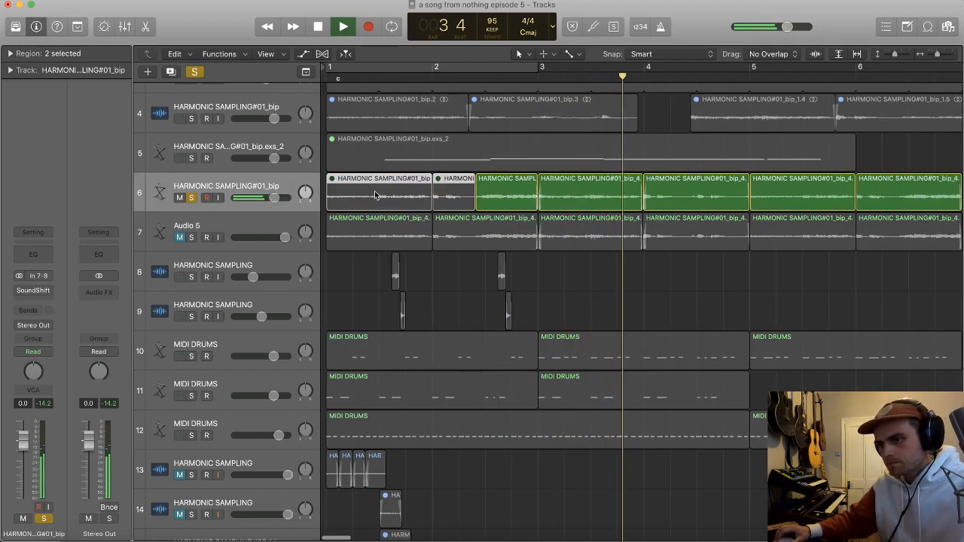
Step: Duplicate track 6 with its settings and move the remaining part of the bar 2 region onto the new track
{"action": "left_click", "coordinate": [273, 188]}
{"action": "key", "text": "super+d"}
{"action": "left_click_drag", "start_coordinate": [507, 199], "coordinate": [505, 241]}
{"action": "key", "text": "space"}
{"action": "left_click", "coordinate": [572, 205]}
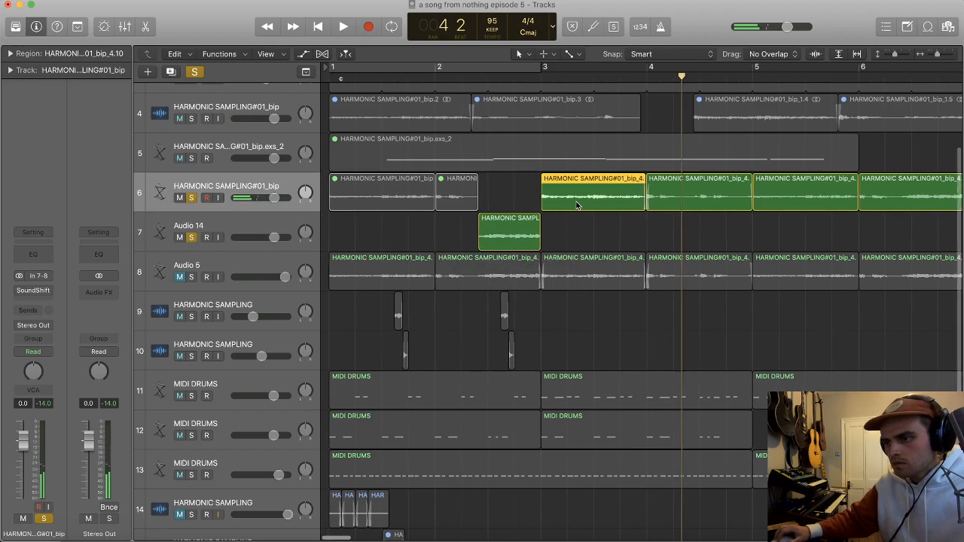
Step: Play the loop with cycle mode on, unsolo tracks 6 and 7, and keep only Audio 14 unmuted of the two
{"action": "key", "text": "c"}
{"action": "key", "text": "space"}
{"action": "left_click", "coordinate": [191, 237]}
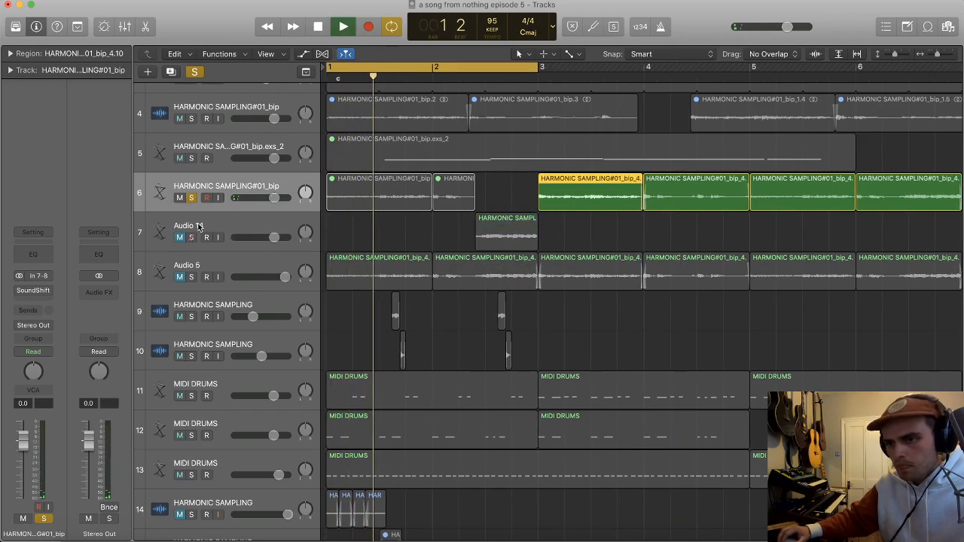
{"action": "left_click", "coordinate": [191, 198]}
{"action": "left_click", "coordinate": [180, 238]}
{"action": "left_click", "coordinate": [243, 228]}
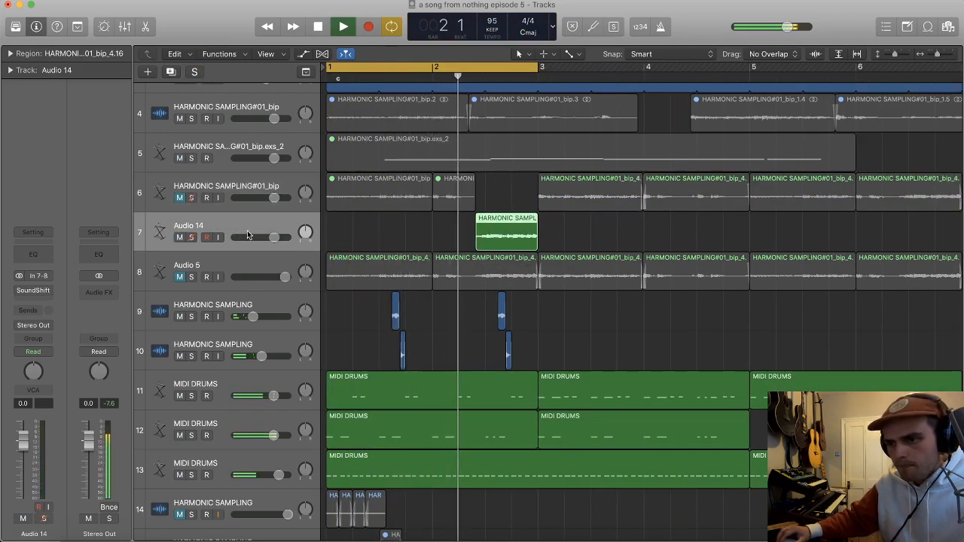
Step: Loop bar 2 and set Audio 14's SoundShifter Pitch to -1 semitone, comparing playback with the track muted and unmuted
{"action": "left_click", "coordinate": [33, 291]}
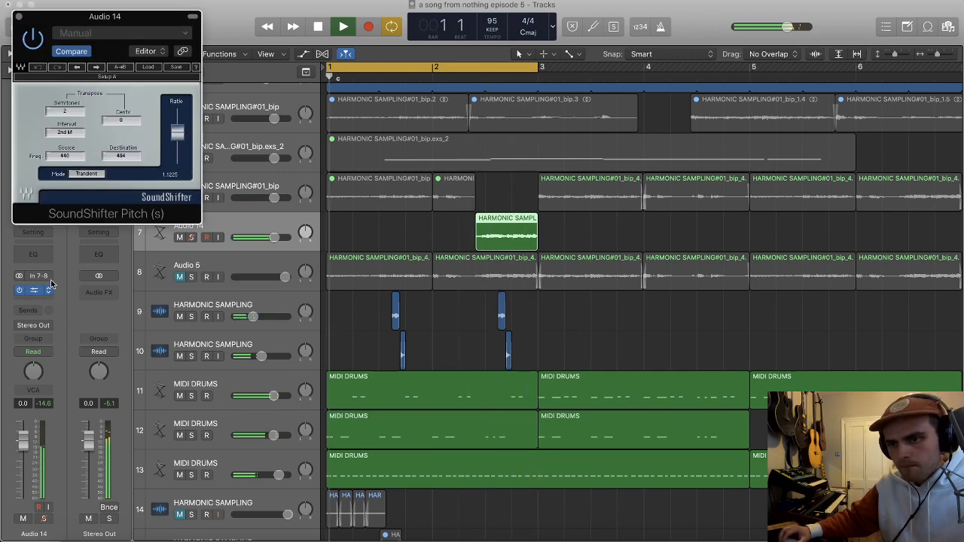
{"action": "left_click", "coordinate": [437, 68]}
{"action": "left_click_drag", "start_coordinate": [436, 69], "coordinate": [532, 73]}
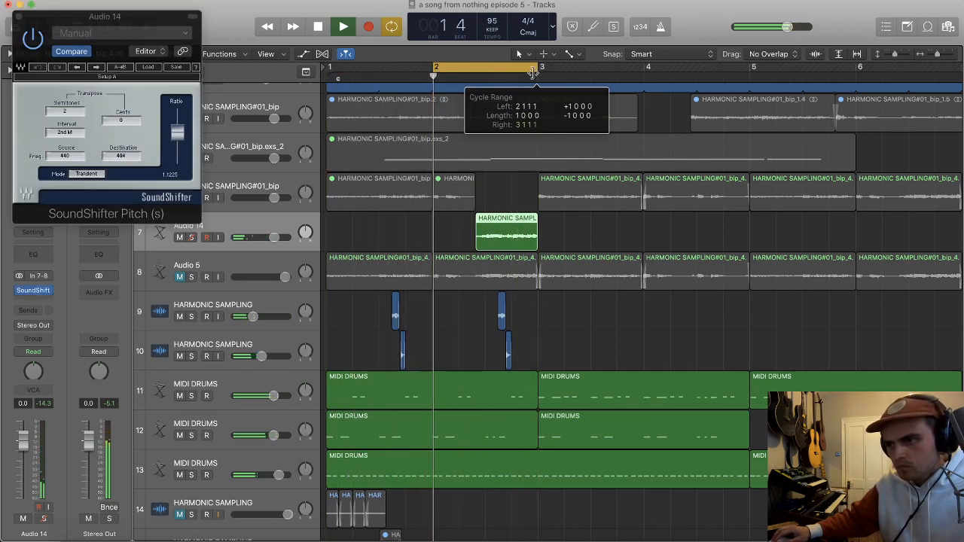
{"action": "left_click", "coordinate": [74, 112]}
{"action": "key", "text": "space"}
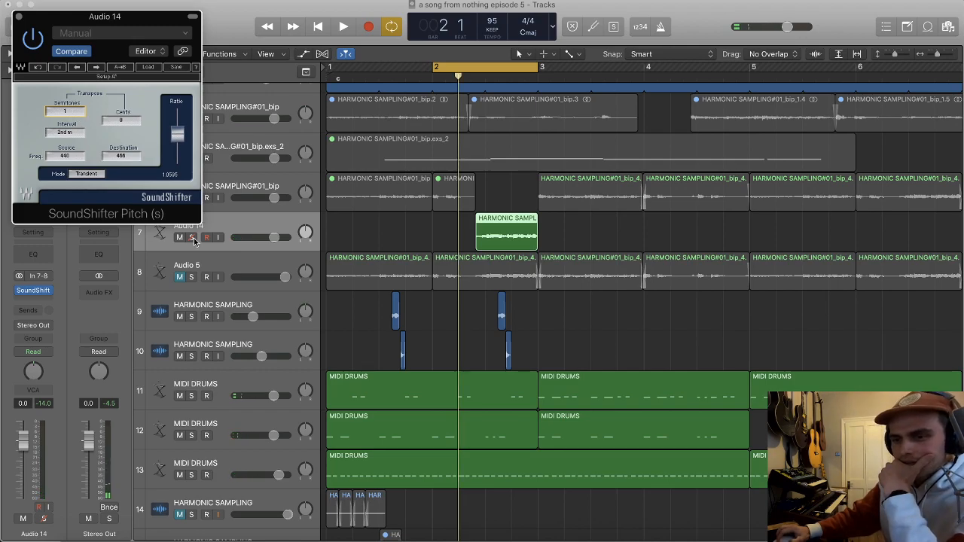
{"action": "key", "text": "space"}
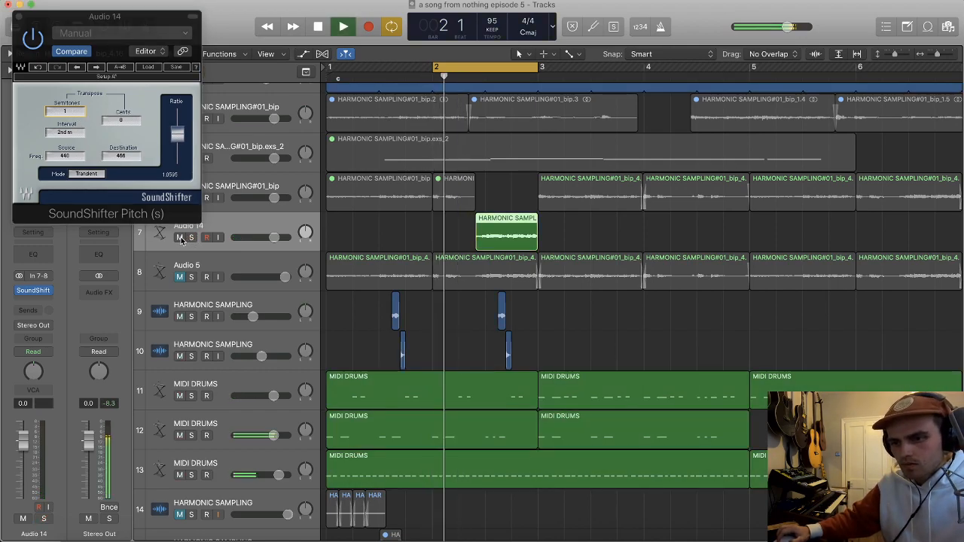
{"action": "left_click", "coordinate": [181, 238]}
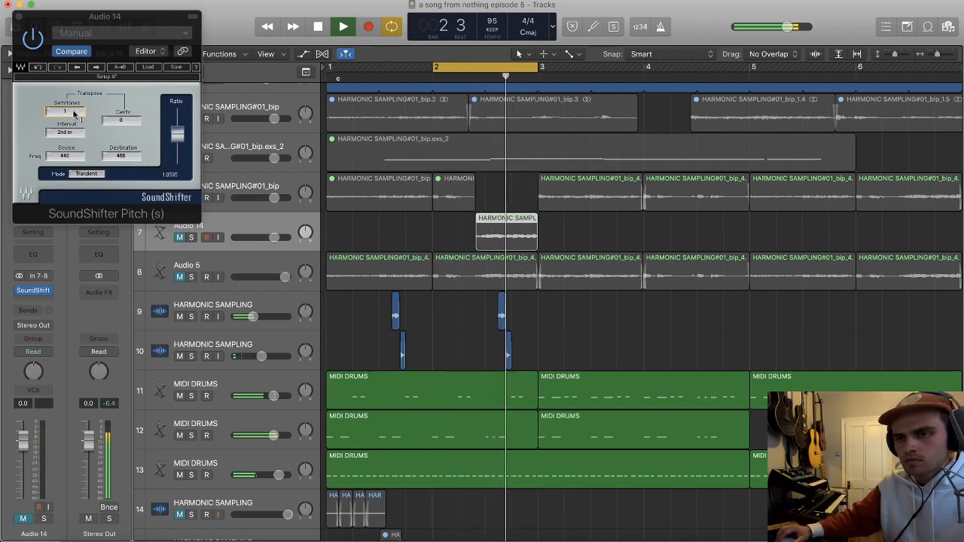
{"action": "key", "text": "space"}
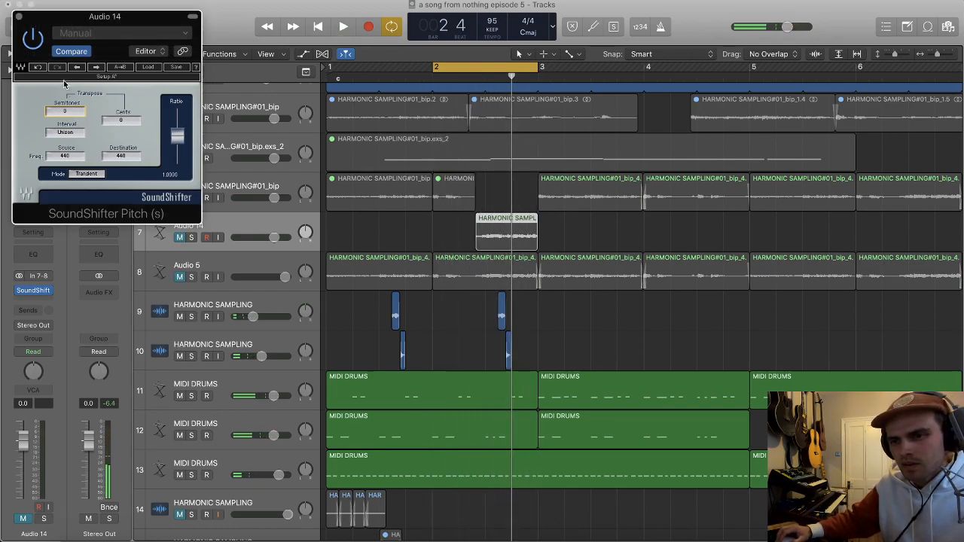
{"action": "key", "text": "space"}
{"action": "left_click", "coordinate": [179, 238]}
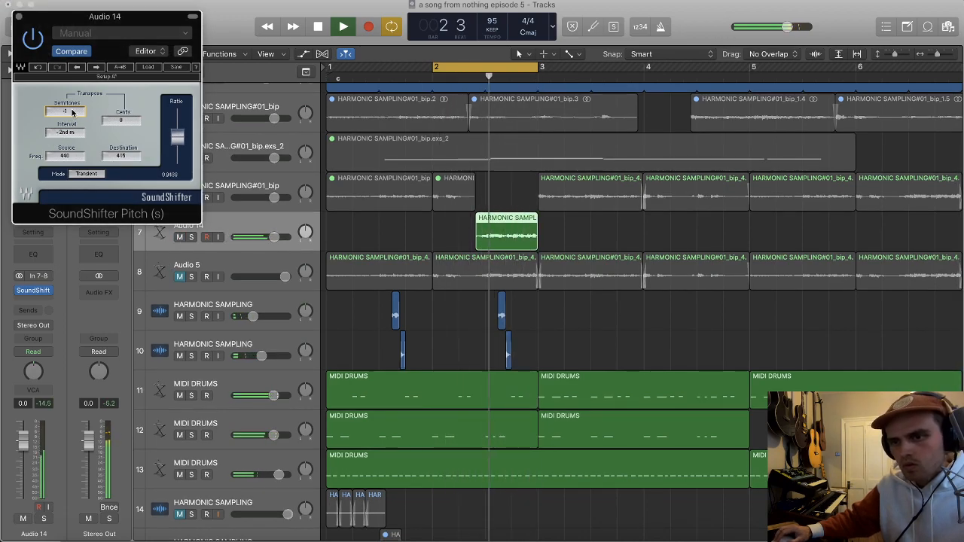
{"action": "left_click", "coordinate": [19, 16]}
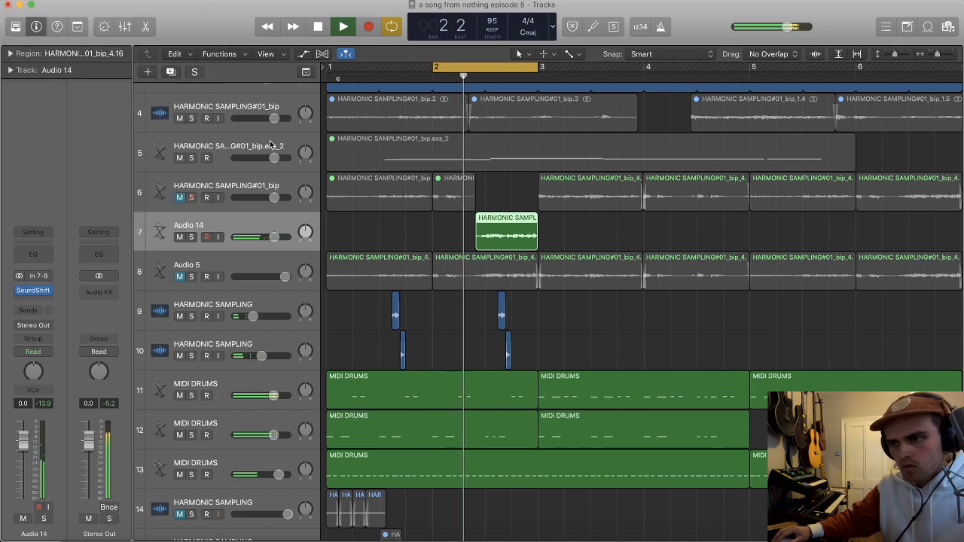
{"action": "scroll", "coordinate": [544, 251], "scroll_direction": "up", "scroll_amount": 5}
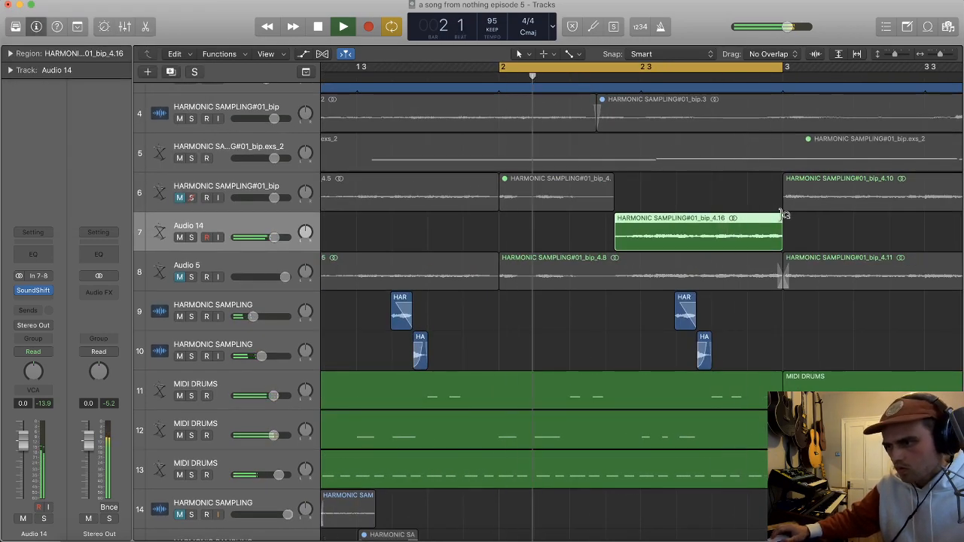
{"action": "scroll", "coordinate": [784, 220], "scroll_direction": "up", "scroll_amount": 1}
{"action": "left_click_drag", "start_coordinate": [791, 222], "coordinate": [785, 224]}
{"action": "scroll", "coordinate": [781, 224], "scroll_direction": "right", "scroll_amount": 1}
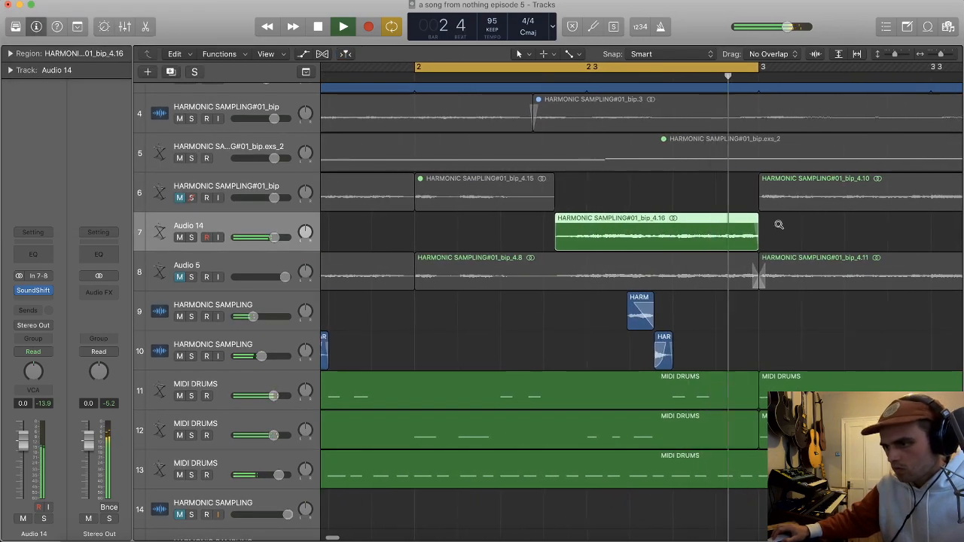
{"action": "scroll", "coordinate": [779, 225], "scroll_direction": "down", "scroll_amount": 1}
{"action": "scroll", "coordinate": [572, 235], "scroll_direction": "down", "scroll_amount": 2}
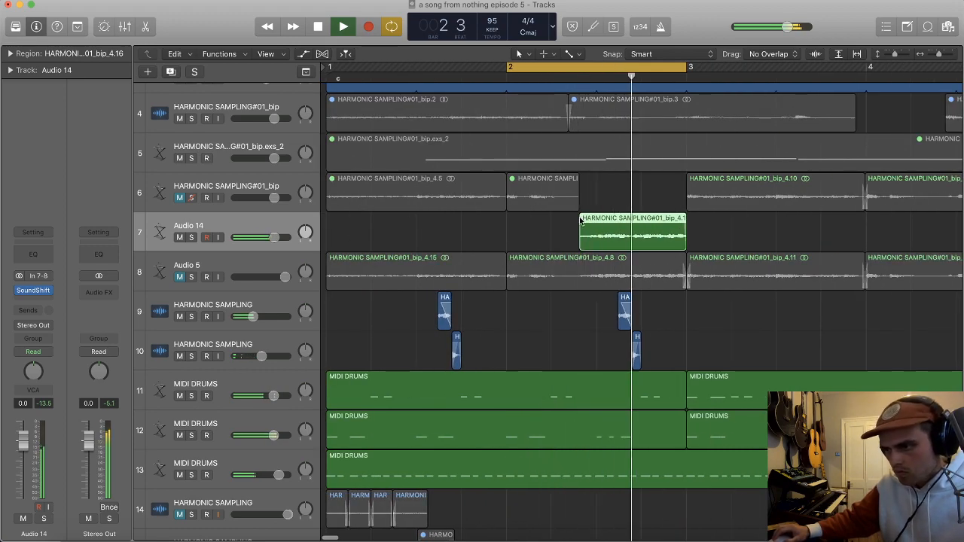
{"action": "scroll", "coordinate": [528, 211], "scroll_direction": "down", "scroll_amount": 2}
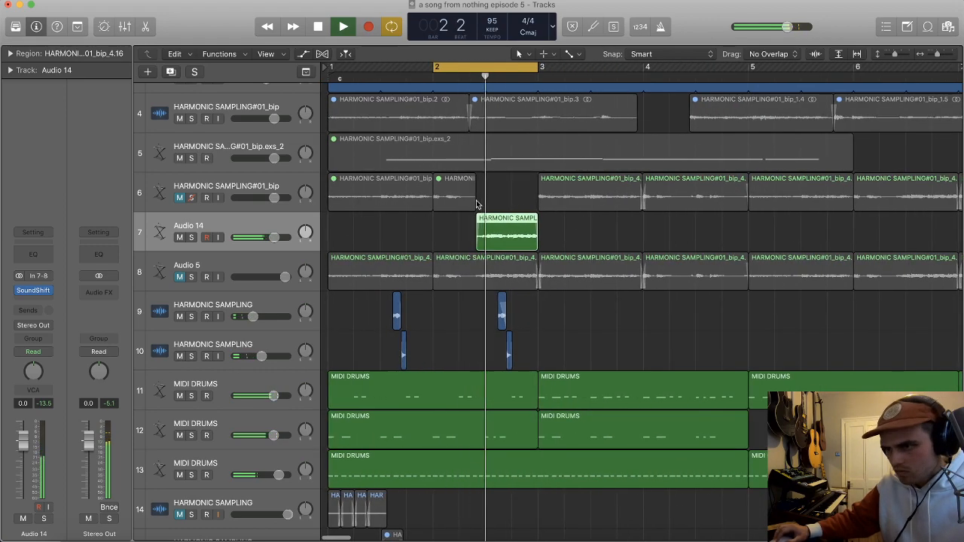
Step: Extend the cycle range to cover bars 1 and 2, and set Audio 14's volume to -0.9 dB
{"action": "left_click_drag", "start_coordinate": [437, 67], "coordinate": [329, 67]}
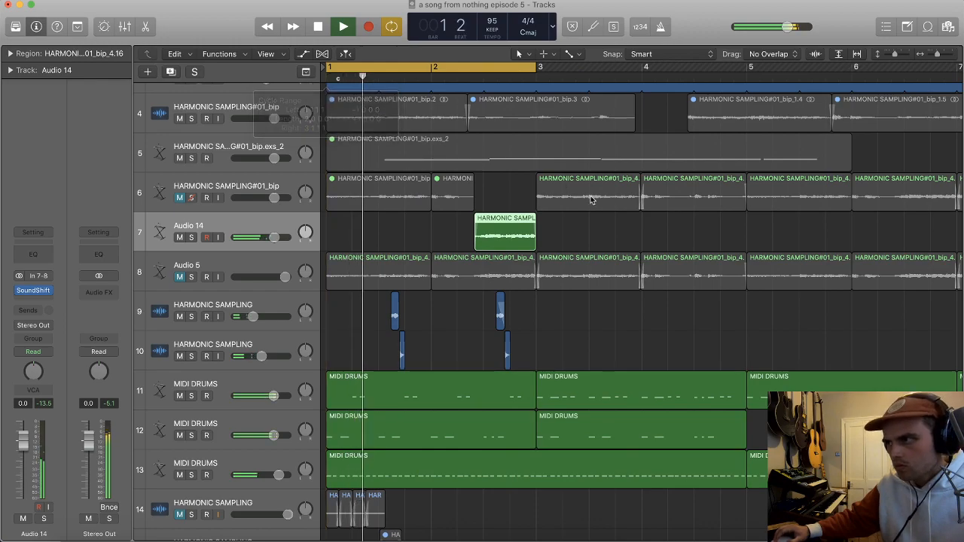
{"action": "key", "text": "space"}
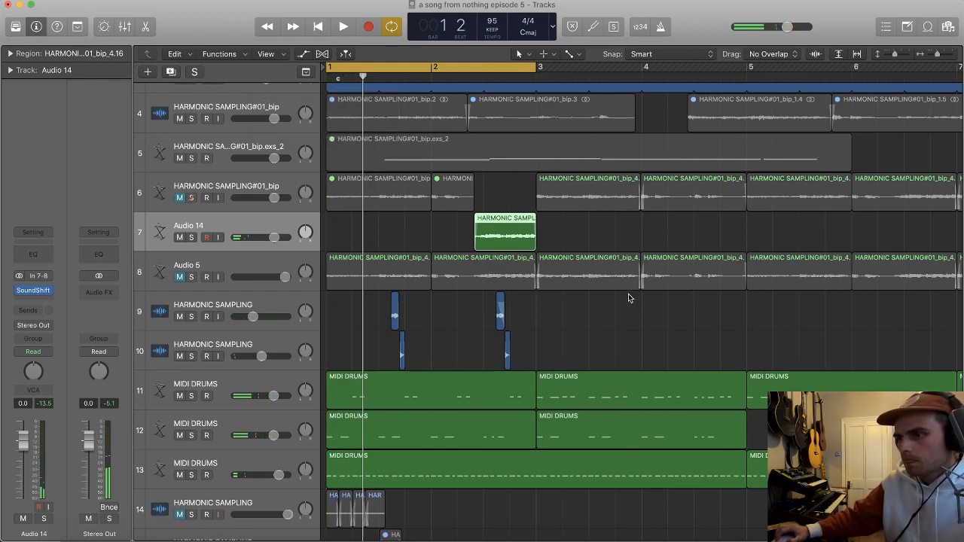
{"action": "key", "text": "space"}
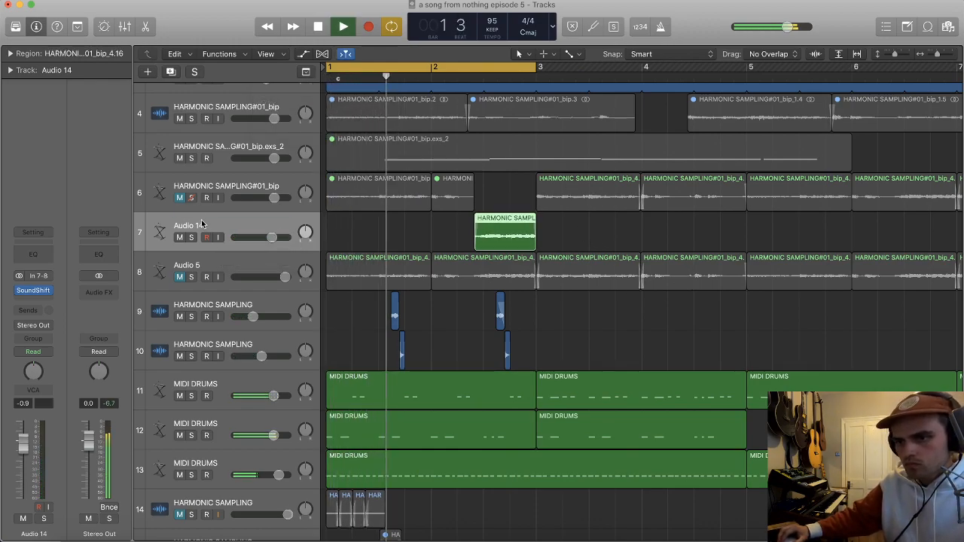
Step: Rename the Audio 14 track as VOCAL SMAPLE
{"action": "double_click", "coordinate": [190, 226]}
{"action": "type", "text": "VOCAL SMAPLE"}
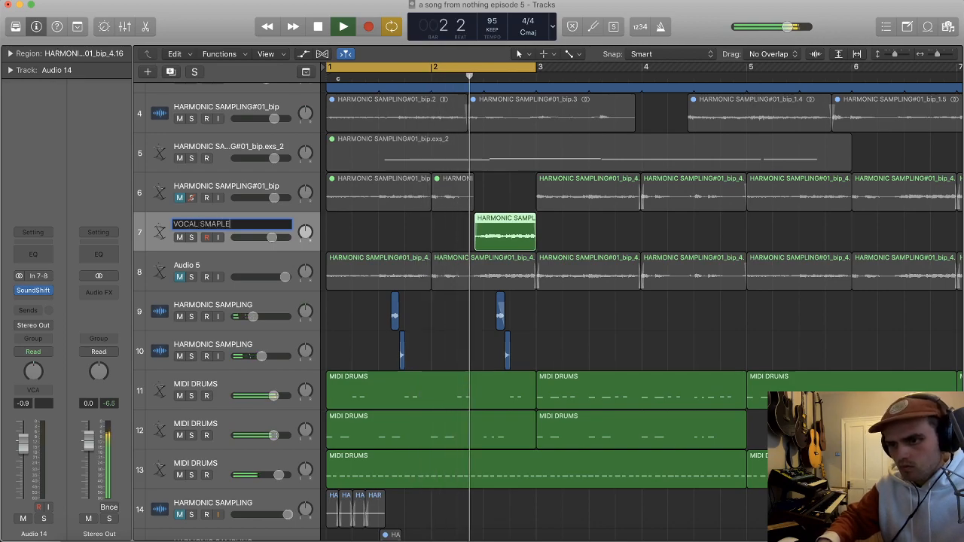
{"action": "key", "text": "Return"}
Step: Add a long fade-in to the VOCAL SMAPLE region and trim its start to position 2 3 1 1
{"action": "key", "text": "super+Right"}
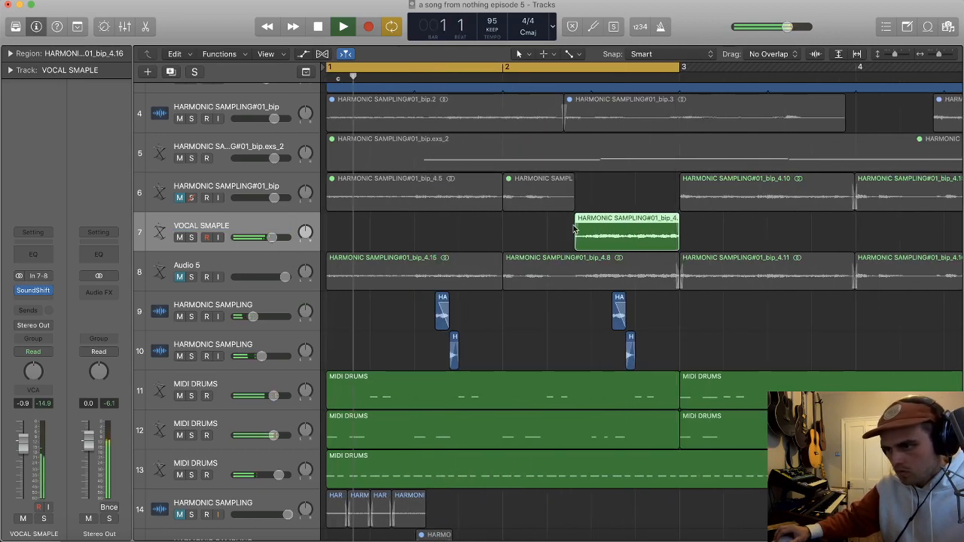
{"action": "left_click_drag", "start_coordinate": [597, 226], "coordinate": [644, 226]}
{"action": "left_click_drag", "start_coordinate": [579, 245], "coordinate": [593, 245]}
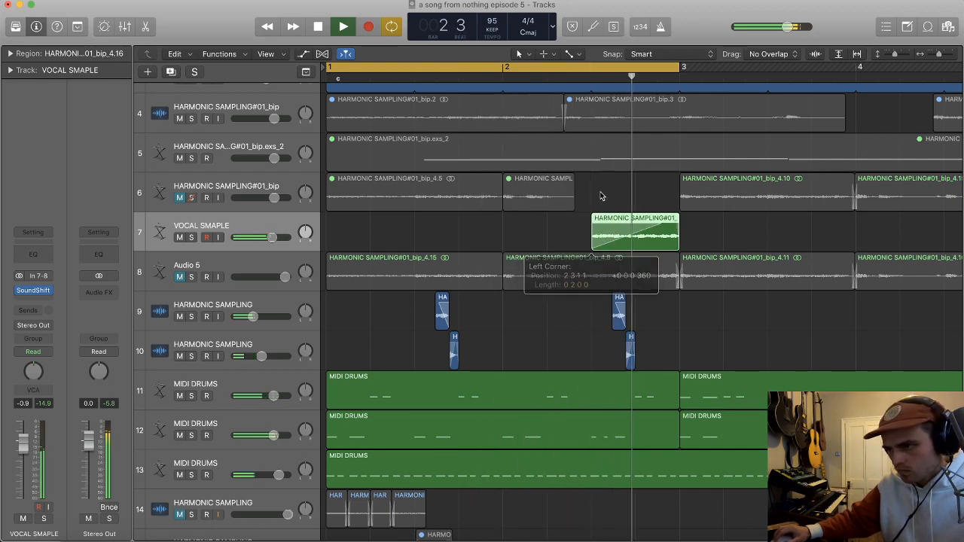
{"action": "scroll", "coordinate": [610, 130], "scroll_direction": "right", "scroll_amount": 1}
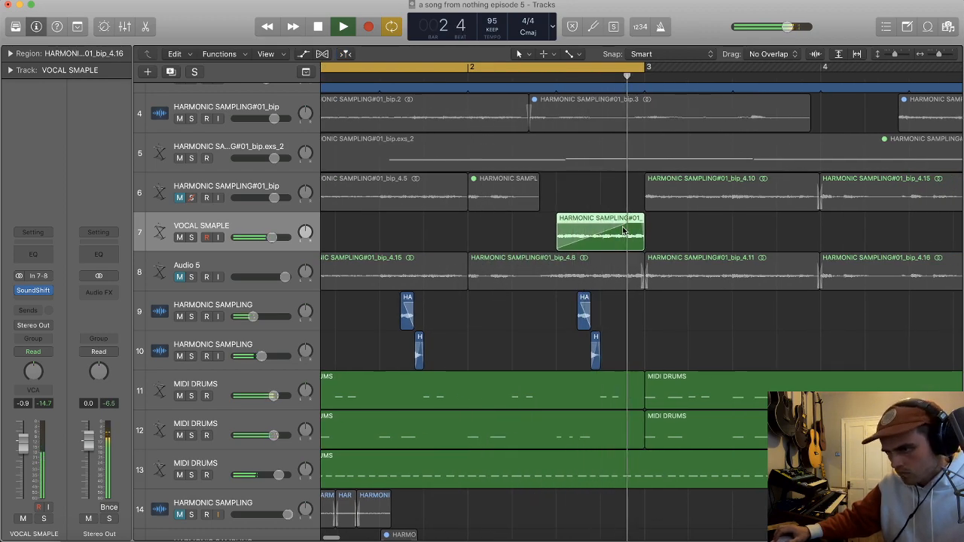
{"action": "scroll", "coordinate": [639, 224], "scroll_direction": "down", "scroll_amount": 3}
Step: Set the VOCAL SMAPLE track's volume to -1.8 dB and duplicate the track with a copy of its region
{"action": "left_click_drag", "start_coordinate": [269, 236], "coordinate": [268, 228]}
{"action": "key", "text": "super+d"}
{"action": "left_click_drag", "start_coordinate": [520, 235], "coordinate": [519, 269]}
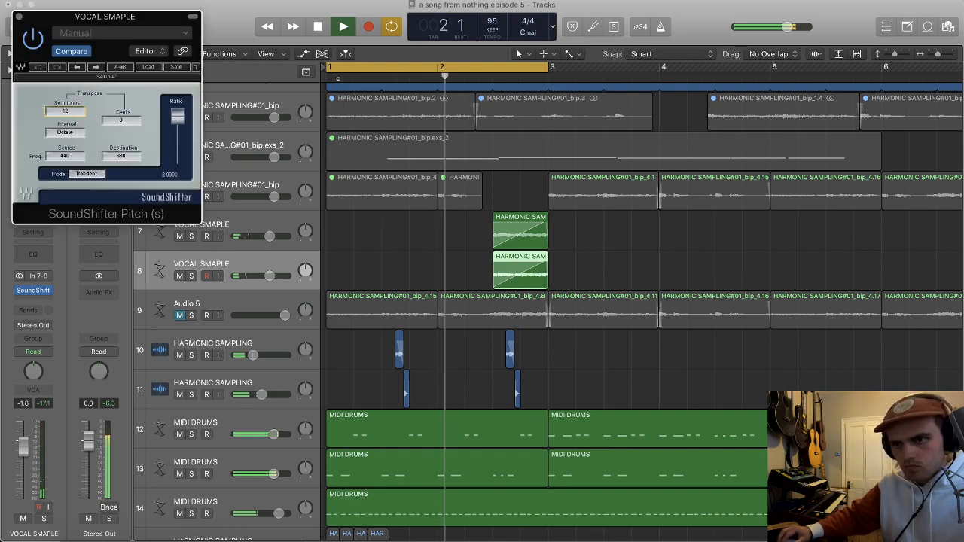
Step: Set the duplicate VOCAL SMAPLE track's SoundShifter transposition to 11 semitones and its volume to -5.3 dB
{"action": "left_click_drag", "start_coordinate": [74, 110], "coordinate": [73, 114]}
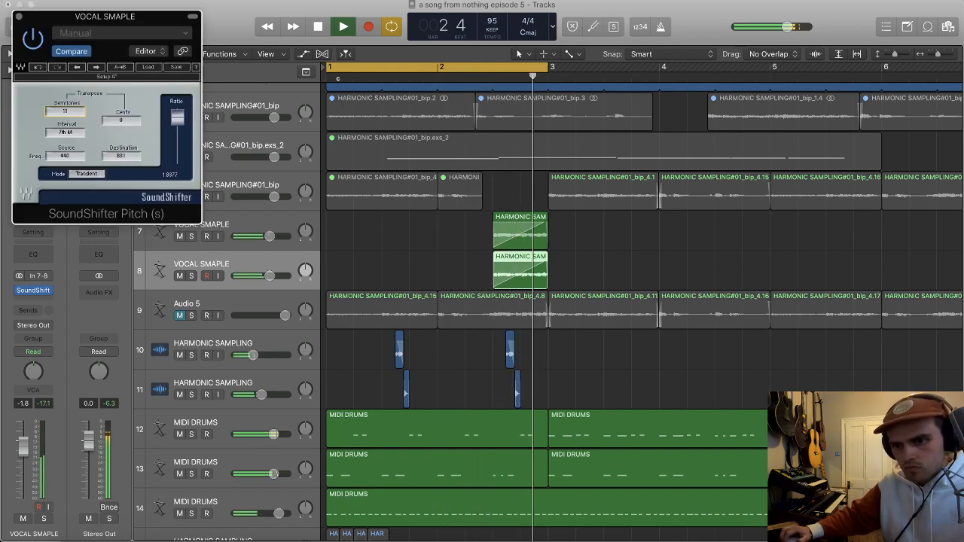
{"action": "left_click_drag", "start_coordinate": [24, 446], "coordinate": [23, 458]}
{"action": "left_click", "coordinate": [19, 16]}
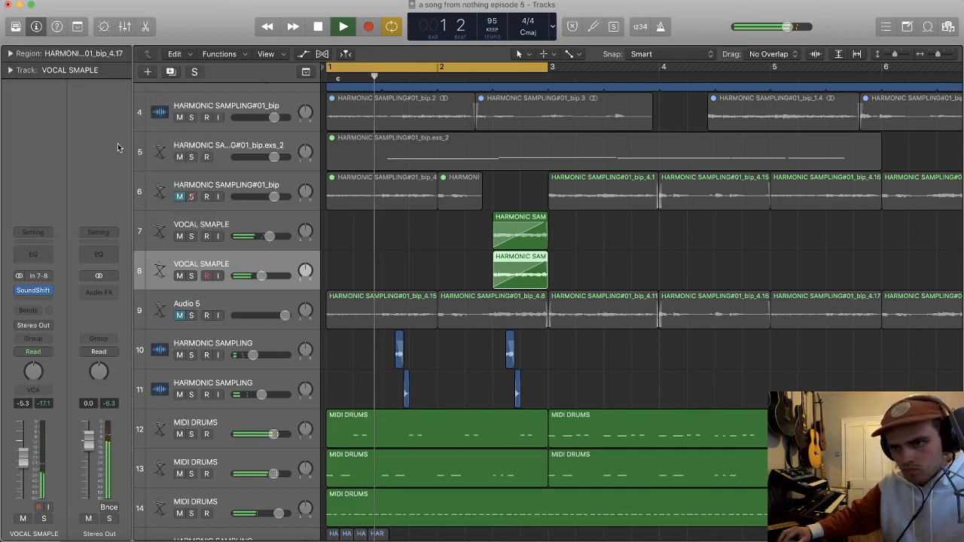
Step: Add FabFilter Pro-Q 3 to the duplicate VOCAL SMAPLE track with a high cut near 2 kHz and a low cut at about 534 Hz
{"action": "left_click", "coordinate": [43, 301]}
{"action": "left_click", "coordinate": [135, 366]}
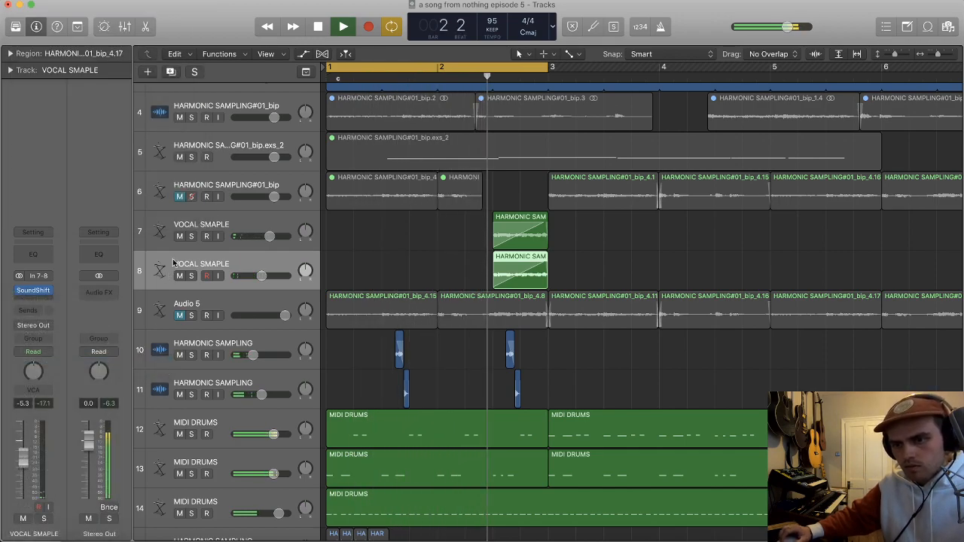
{"action": "left_click_drag", "start_coordinate": [492, 176], "coordinate": [344, 173]}
{"action": "left_click", "coordinate": [19, 16]}
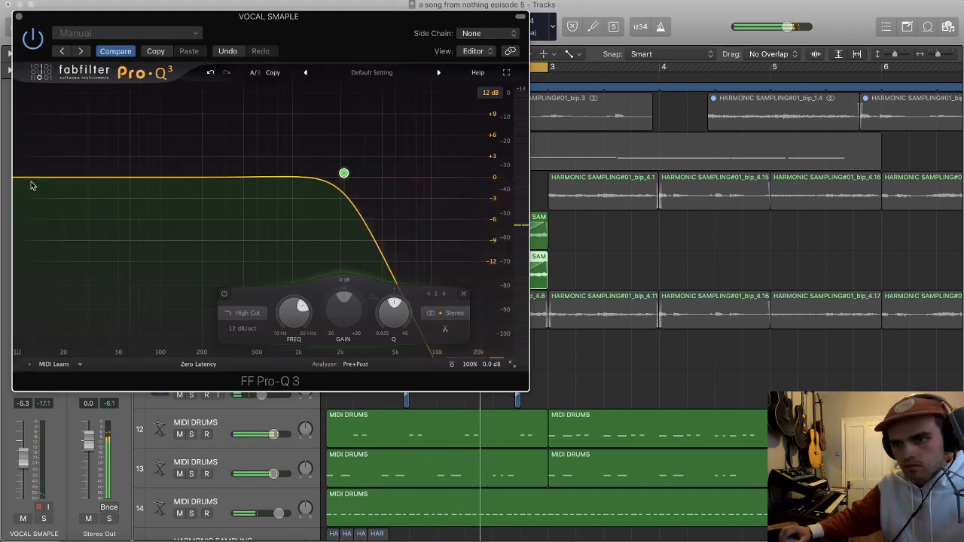
{"action": "left_click_drag", "start_coordinate": [33, 178], "coordinate": [268, 174]}
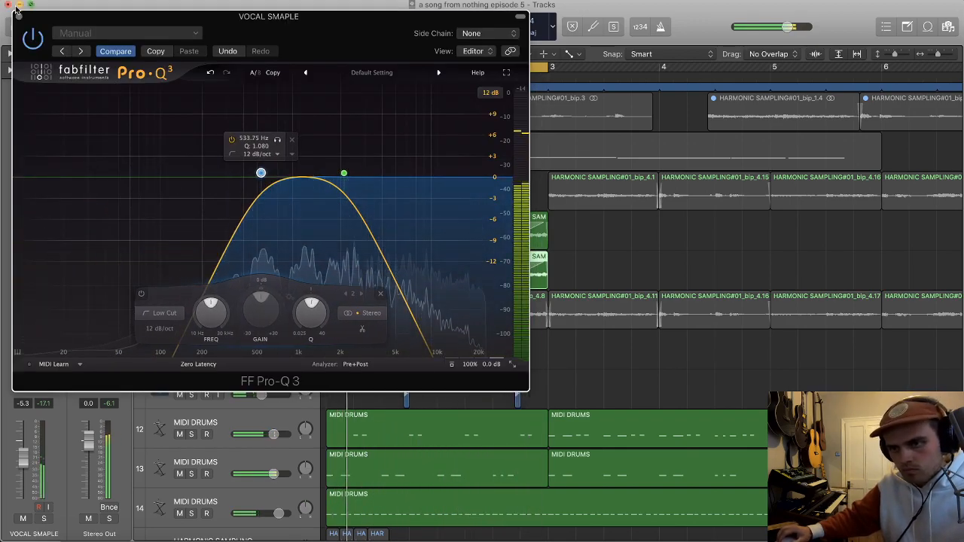
{"action": "left_click", "coordinate": [19, 16]}
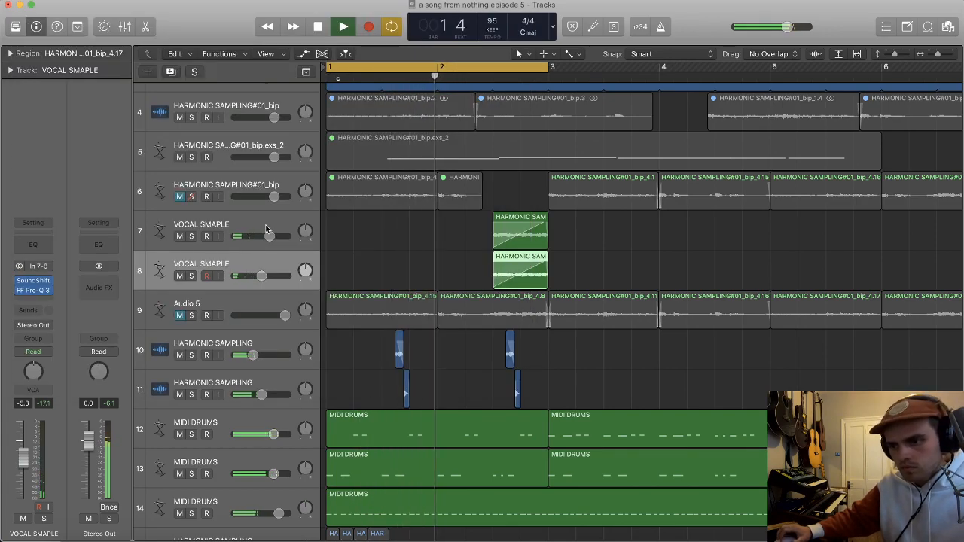
Step: Compare the loop with the three MIDI DRUMS tracks muted and unmuted, and stop playback
{"action": "key", "text": "super+Up"}
{"action": "key", "text": "super+Up"}
{"action": "key", "text": "super+Up"}
{"action": "left_click", "coordinate": [227, 357]}
{"action": "left_click", "coordinate": [220, 399], "text": "shift"}
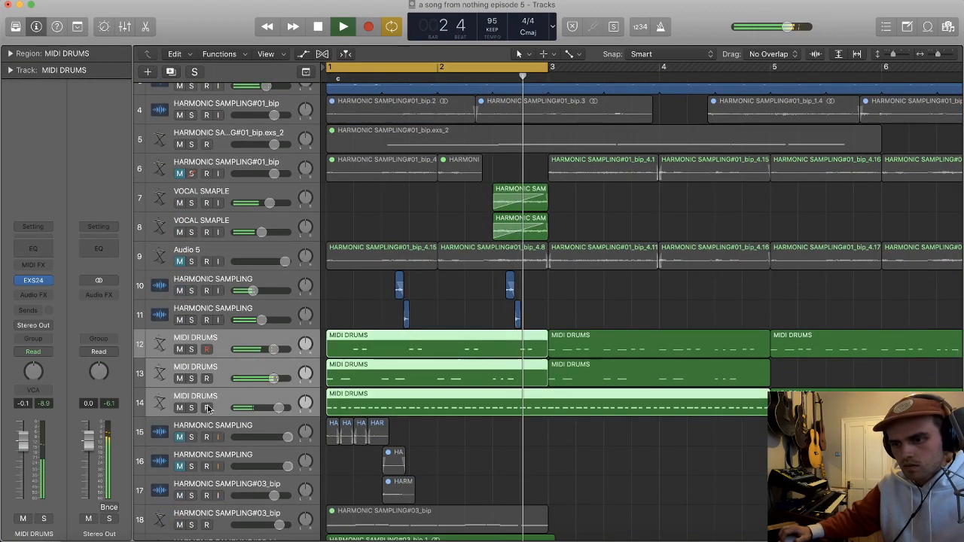
{"action": "left_click", "coordinate": [180, 408]}
{"action": "left_click", "coordinate": [180, 407]}
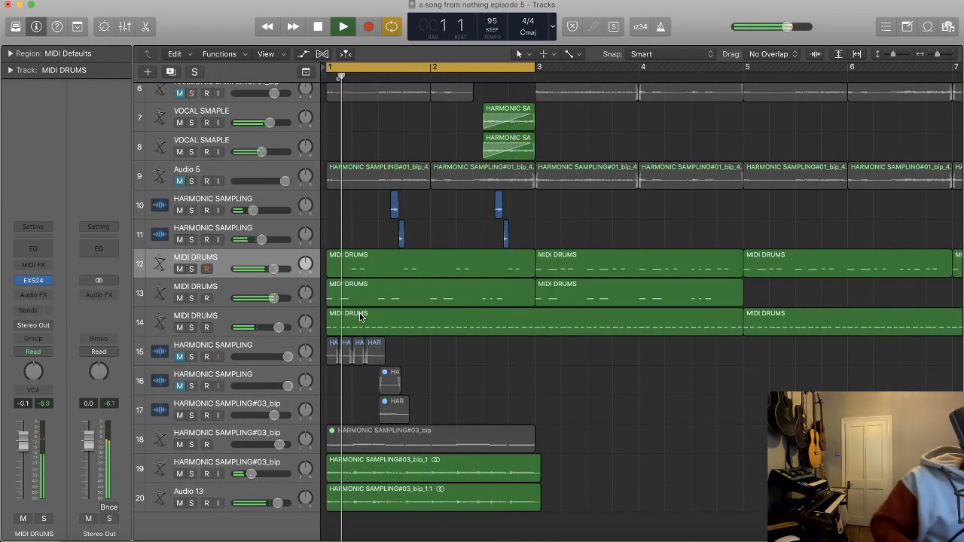
{"action": "key", "text": "space"}
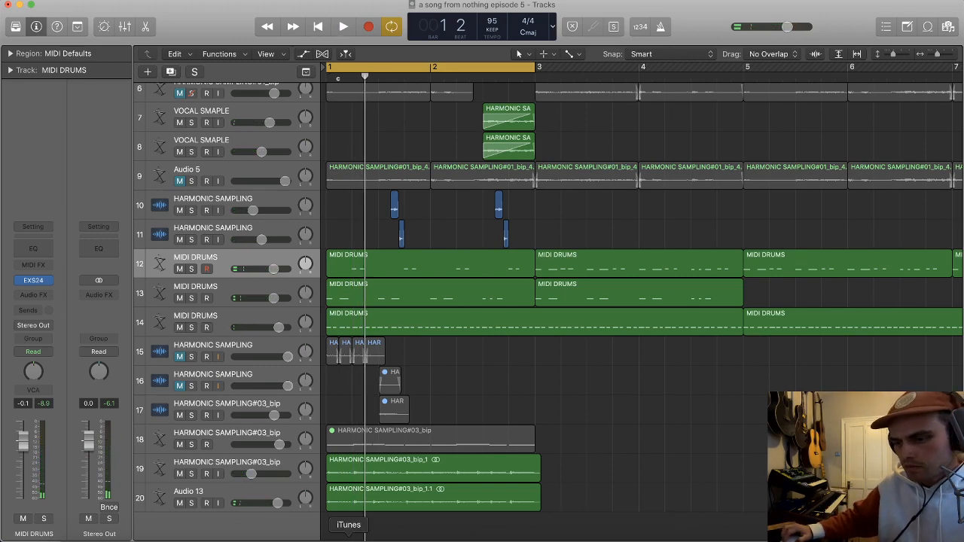
Step: Switch to Spotify and quit iTunes
{"action": "left_click", "coordinate": [387, 536]}
{"action": "right_click", "coordinate": [360, 535]}
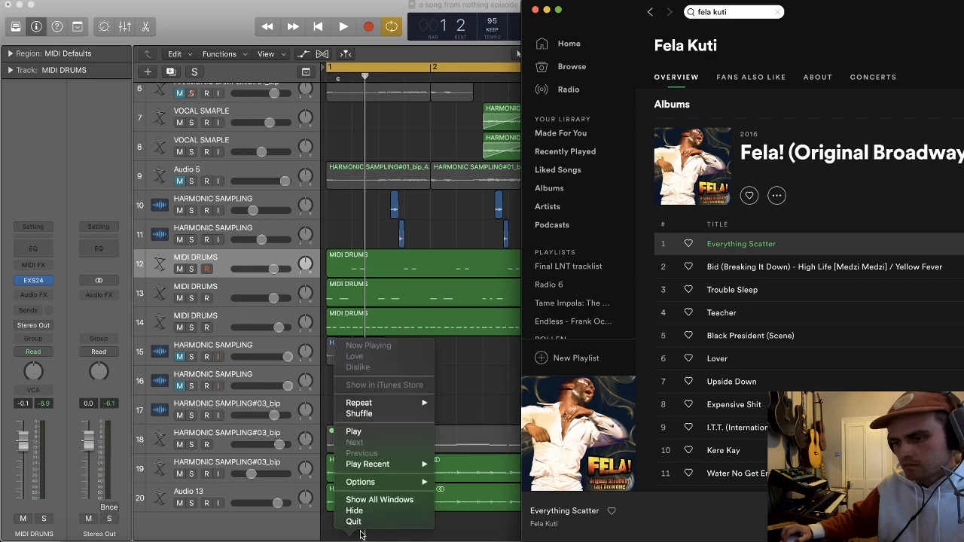
{"action": "left_click", "coordinate": [361, 522]}
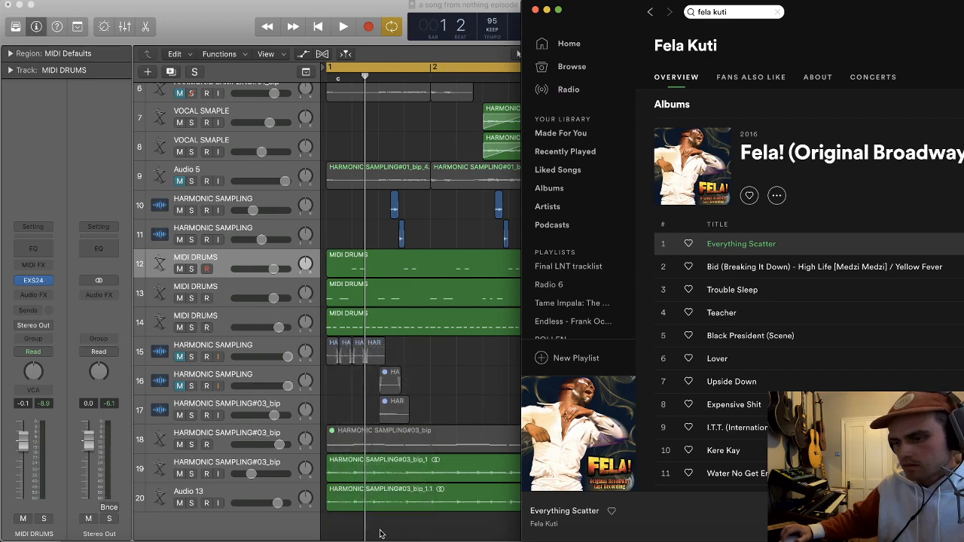
Step: Search Spotify for "chet baker trumpet" and look through the results
{"action": "left_click", "coordinate": [731, 12]}
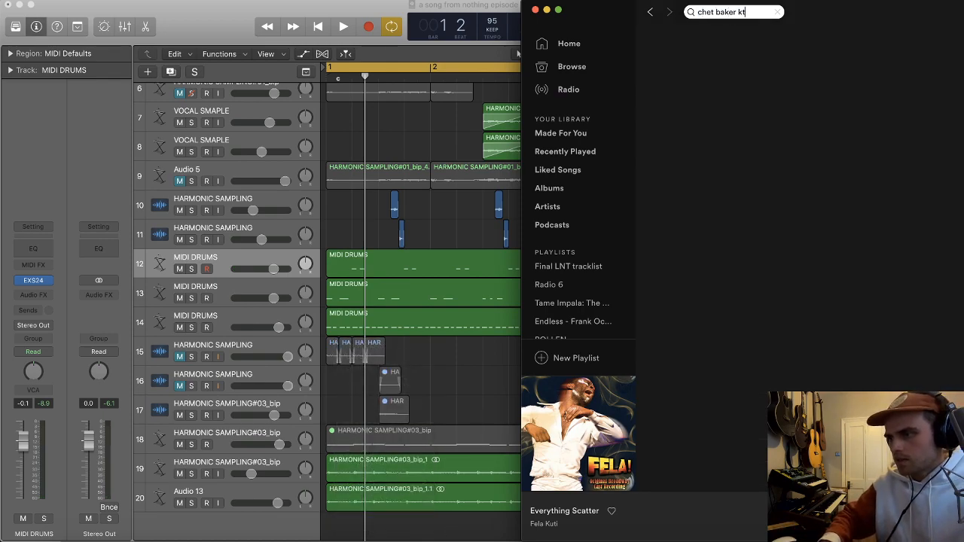
{"action": "type", "text": "chet baker trump"}
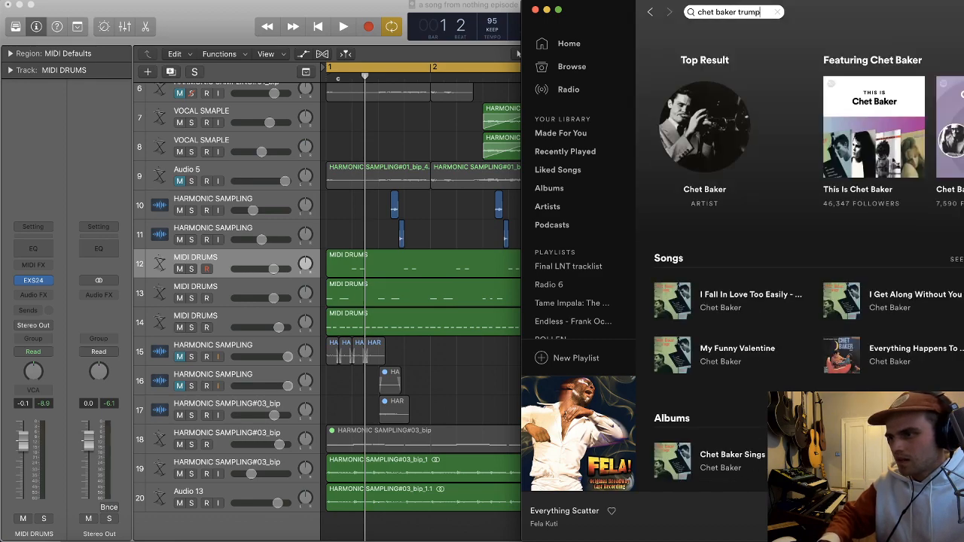
{"action": "type", "text": "et"}
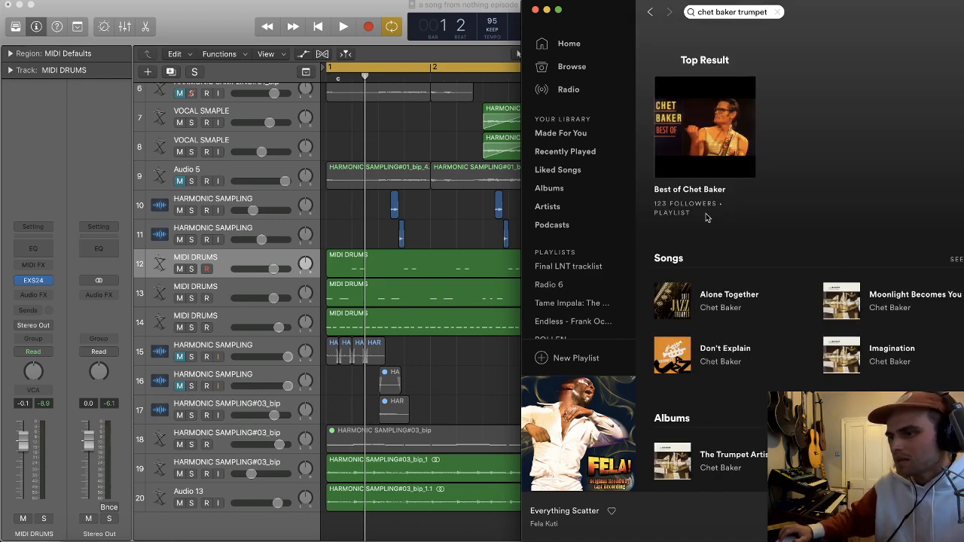
{"action": "scroll", "coordinate": [712, 216], "scroll_direction": "down", "scroll_amount": 1}
{"action": "scroll", "coordinate": [714, 217], "scroll_direction": "up", "scroll_amount": 1}
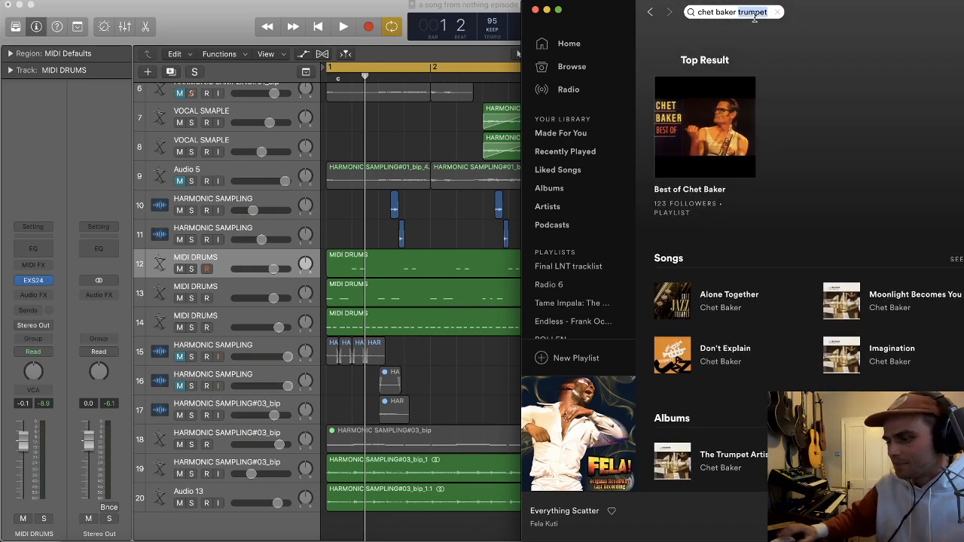
Step: Shorten the search to "chet baker" and play My Funny Valentine from the artist's page
{"action": "key", "text": "BackSpace"}
{"action": "left_click", "coordinate": [716, 187]}
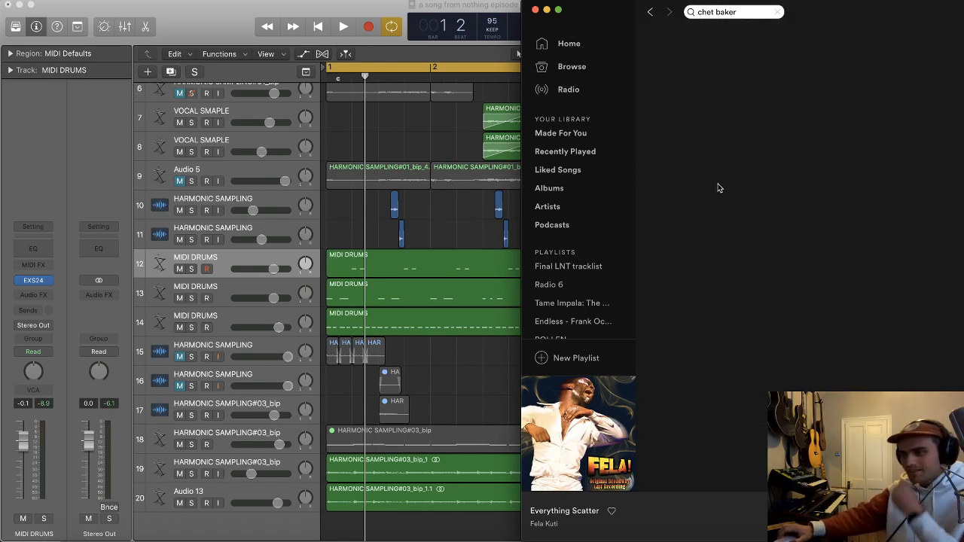
{"action": "scroll", "coordinate": [746, 202], "scroll_direction": "down", "scroll_amount": 4}
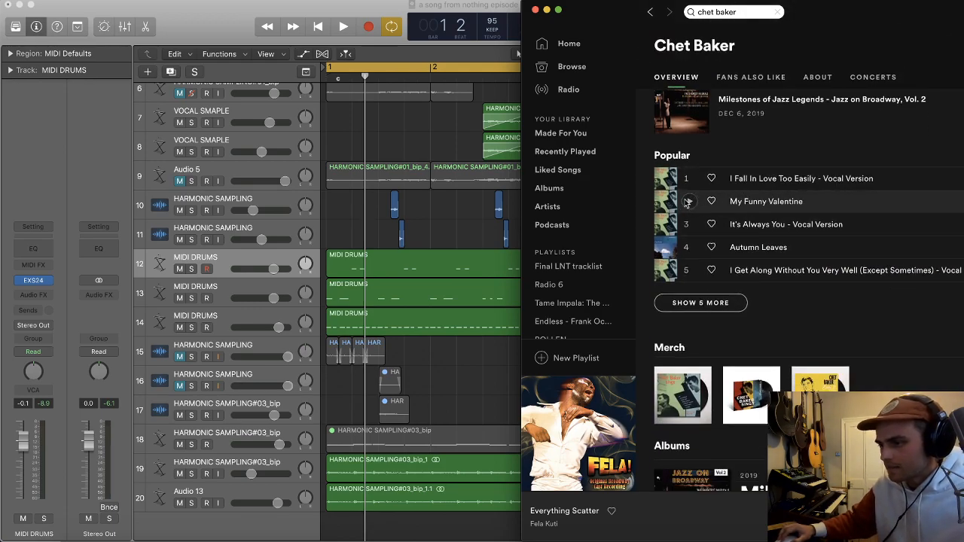
{"action": "left_click", "coordinate": [687, 202]}
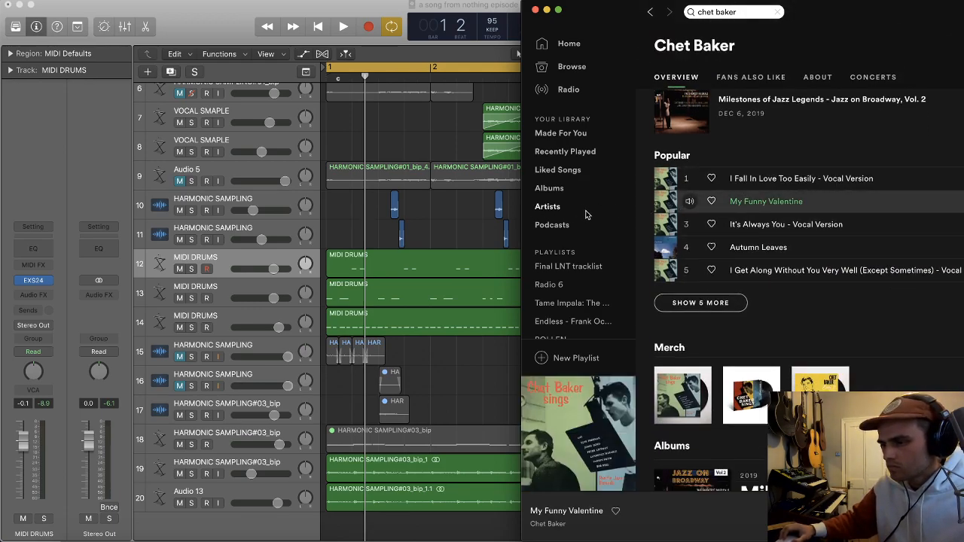
Step: Switch back to Logic and duplicate the HARMONIC SAMPLING track in row 16 with its settings but no regions
{"action": "left_click", "coordinate": [445, 232]}
{"action": "key", "text": "super+Up"}
{"action": "key", "text": "super+Up"}
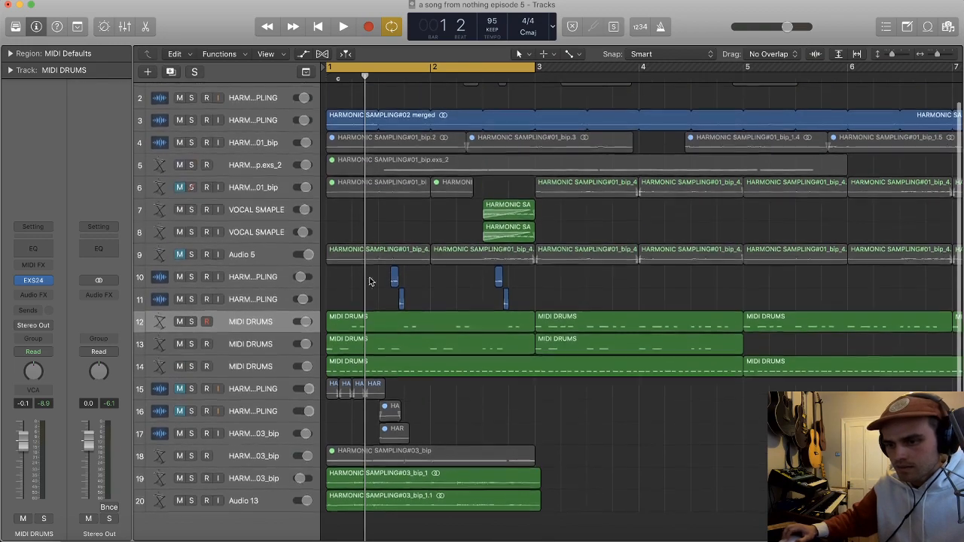
{"action": "left_click", "coordinate": [249, 456]}
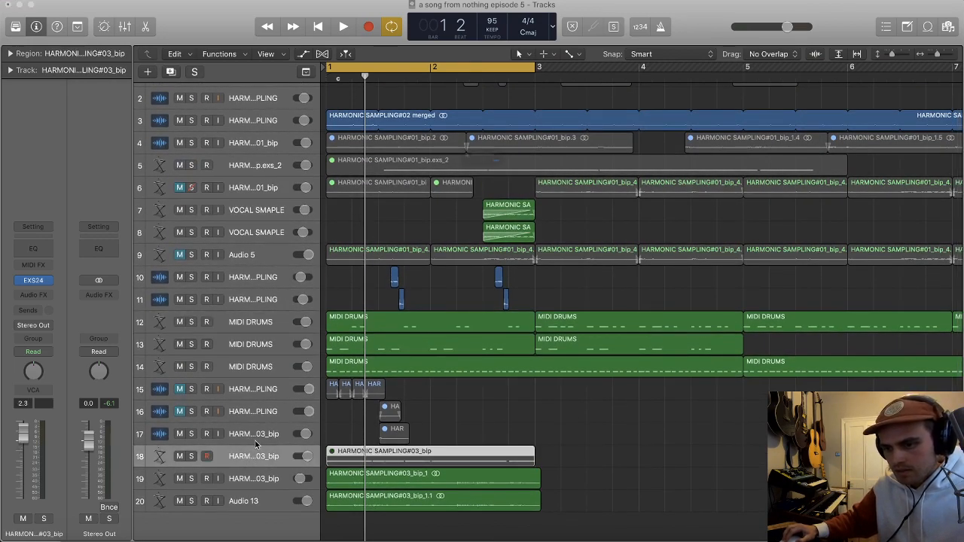
{"action": "left_click", "coordinate": [567, 183]}
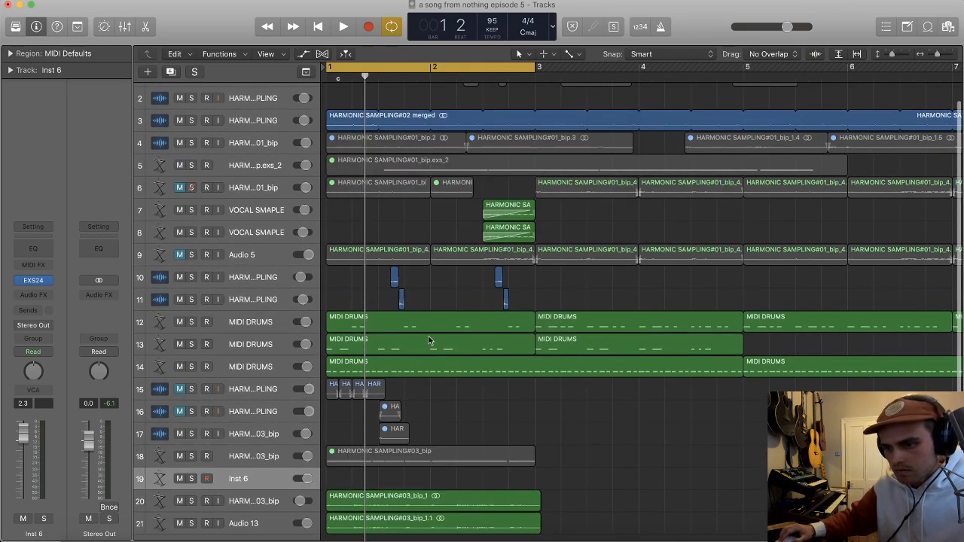
{"action": "left_click", "coordinate": [252, 412]}
{"action": "key", "text": "super+d"}
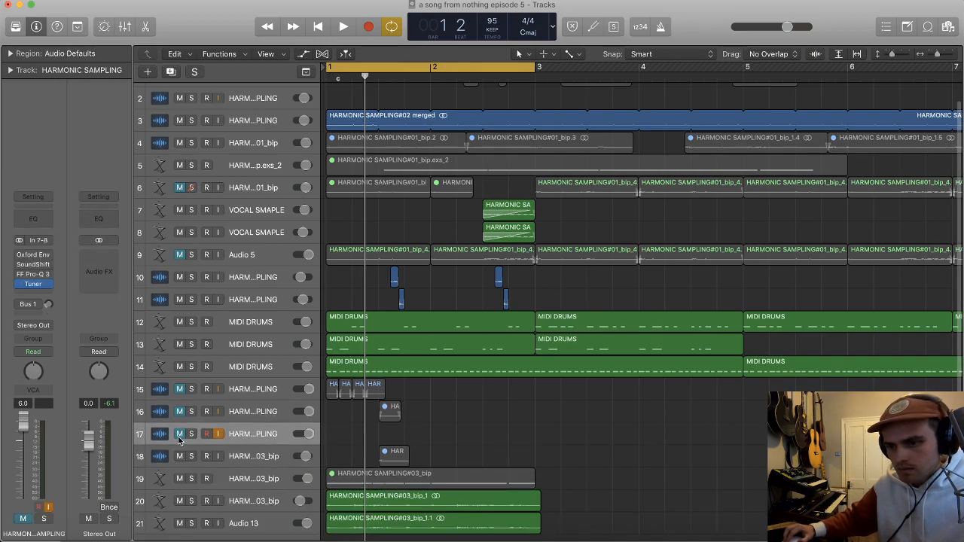
Step: Unmute the new HARMONIC SAMPLING track, feed it the Spotify song, and set its volume to -0.1 dB
{"action": "key", "text": "super+Tab"}
{"action": "key", "text": "space"}
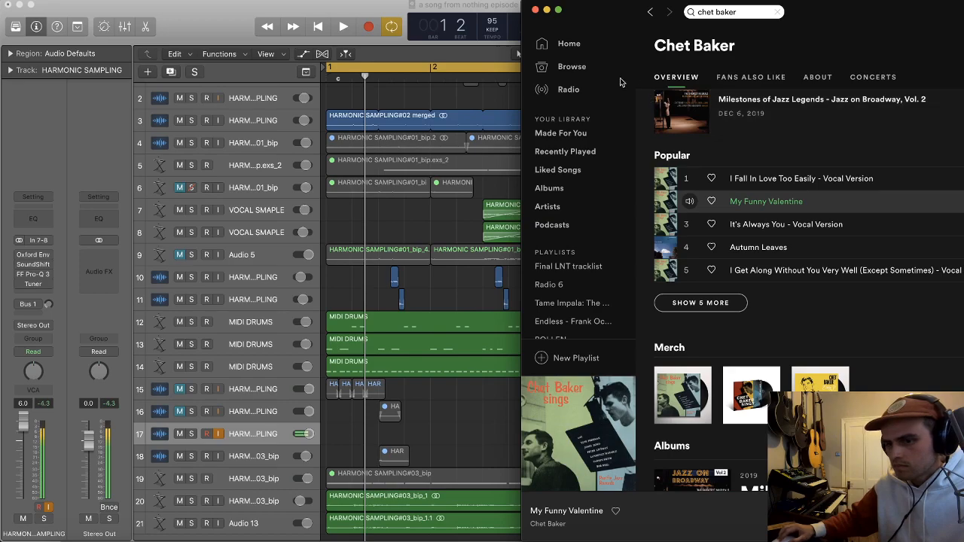
{"action": "left_click_drag", "start_coordinate": [25, 441], "coordinate": [25, 449]}
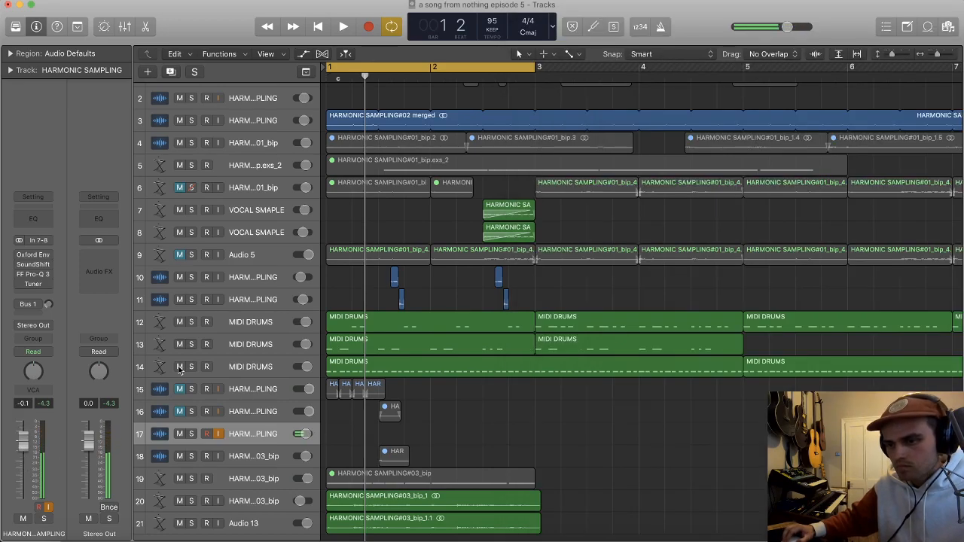
Step: Restart My Funny Valentine in Spotify and record it onto track 17 over the two-bar cycle in Logic
{"action": "key", "text": "super+Right"}
{"action": "key", "text": "super+Right"}
{"action": "key", "text": "super+Right"}
{"action": "key", "text": "super+Tab"}
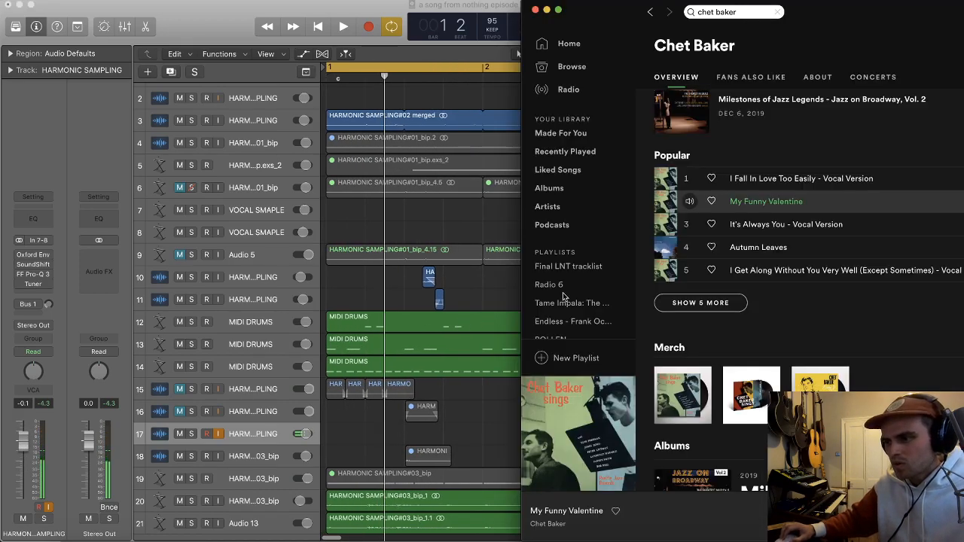
{"action": "left_click", "coordinate": [794, 203]}
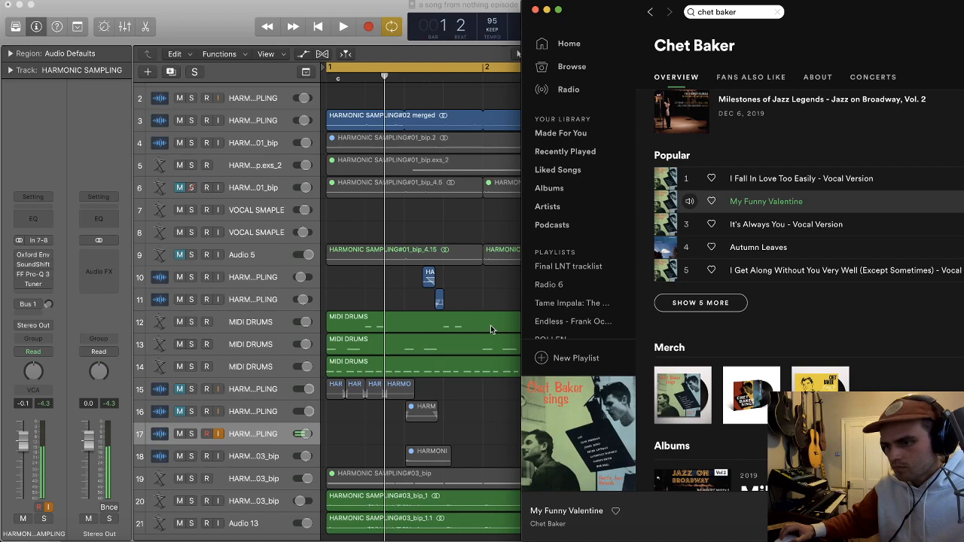
{"action": "left_click", "coordinate": [486, 413]}
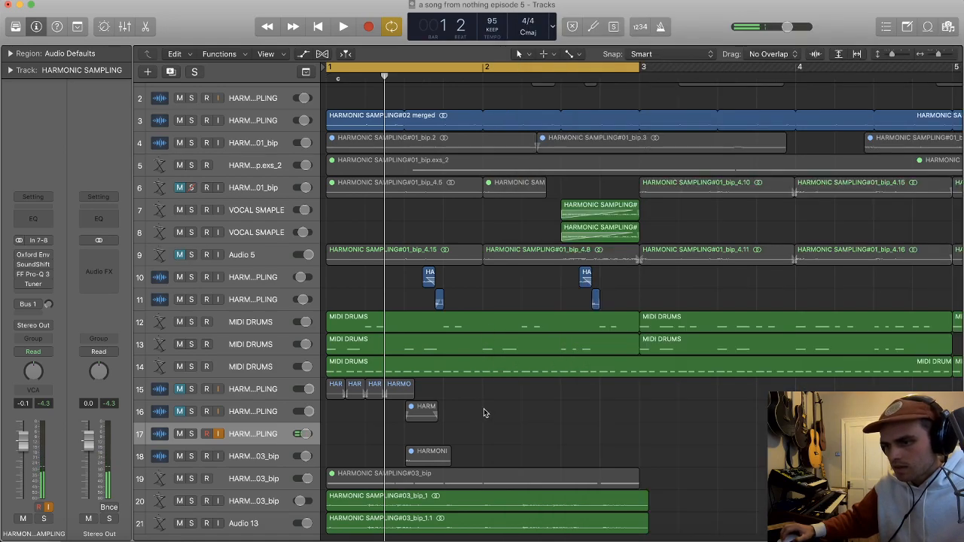
{"action": "key", "text": "r"}
{"action": "key", "text": "super+Tab"}
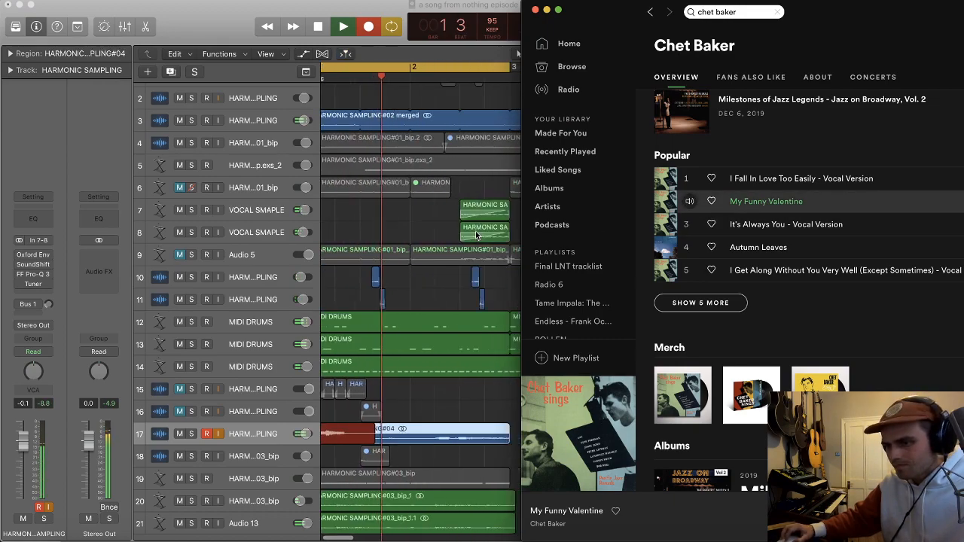
{"action": "left_click", "coordinate": [465, 89]}
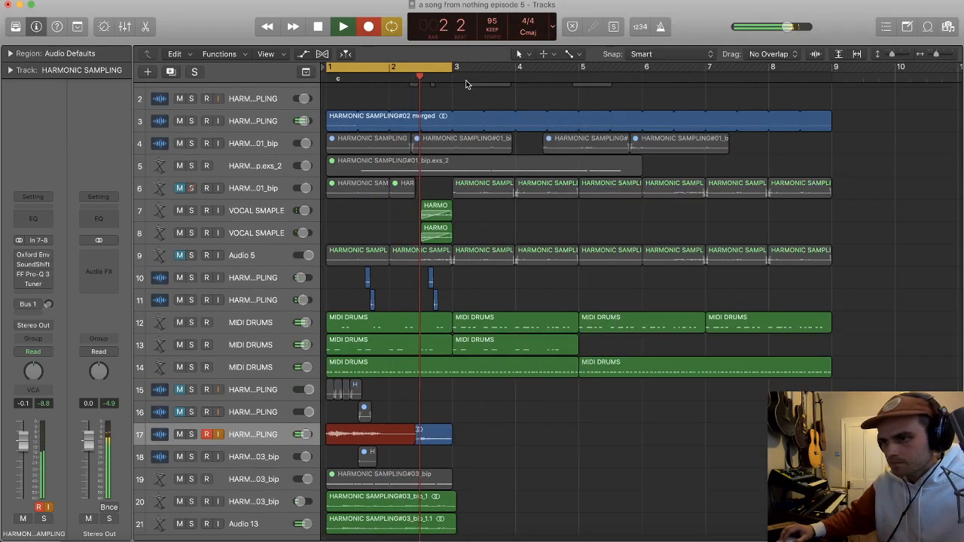
{"action": "key", "text": "space"}
Step: Turn off the cycle and record more of the Spotify song onto track 17 from about bar 3
{"action": "key", "text": "c"}
{"action": "left_click", "coordinate": [468, 79]}
{"action": "key", "text": "r"}
{"action": "key", "text": "super+Tab"}
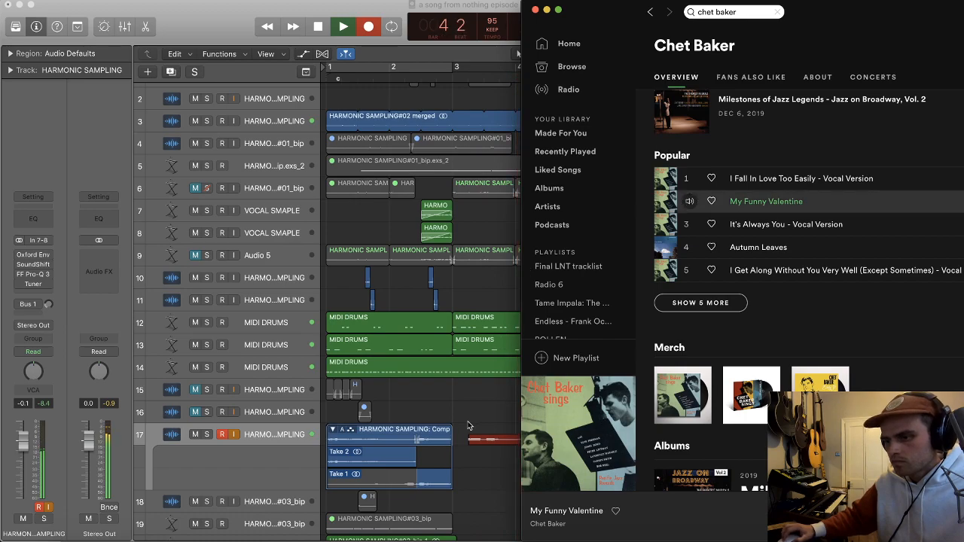
{"action": "scroll", "coordinate": [469, 408], "scroll_direction": "right", "scroll_amount": 10}
{"action": "scroll", "coordinate": [470, 408], "scroll_direction": "left", "scroll_amount": 5}
{"action": "scroll", "coordinate": [471, 406], "scroll_direction": "left", "scroll_amount": 2}
{"action": "scroll", "coordinate": [471, 407], "scroll_direction": "up", "scroll_amount": 2}
{"action": "scroll", "coordinate": [470, 407], "scroll_direction": "up", "scroll_amount": 2}
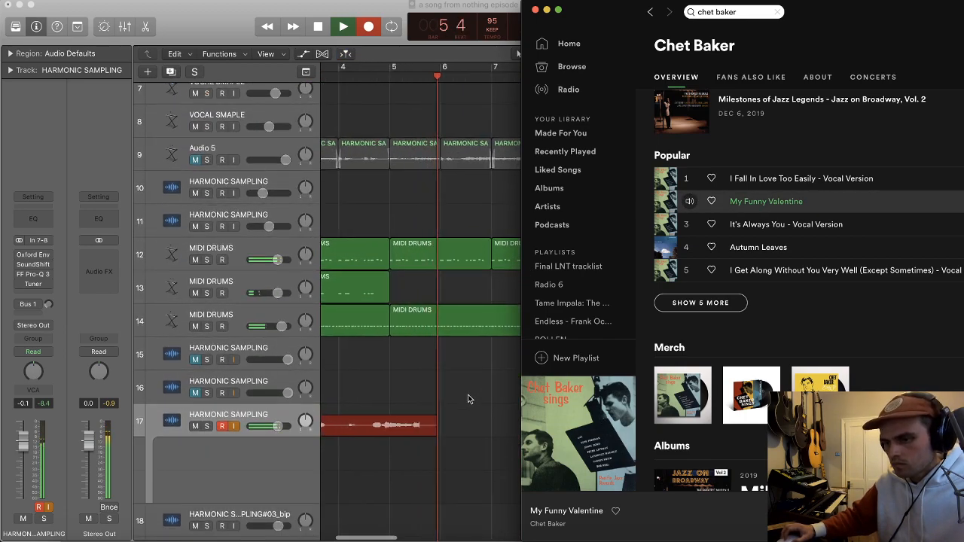
{"action": "scroll", "coordinate": [471, 394], "scroll_direction": "left", "scroll_amount": 1}
{"action": "left_click", "coordinate": [471, 389]}
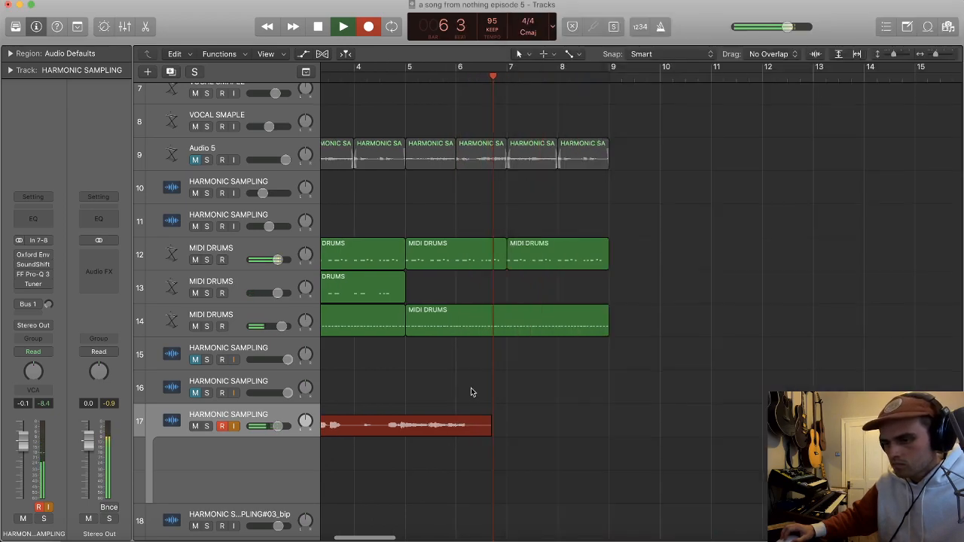
{"action": "key", "text": "space"}
Step: Delete Take 2 from the take folder on track 17, keeping the track itself
{"action": "scroll", "coordinate": [472, 388], "scroll_direction": "left", "scroll_amount": 2}
{"action": "scroll", "coordinate": [471, 388], "scroll_direction": "down", "scroll_amount": 2}
{"action": "left_click", "coordinate": [368, 443]}
{"action": "key", "text": "Delete"}
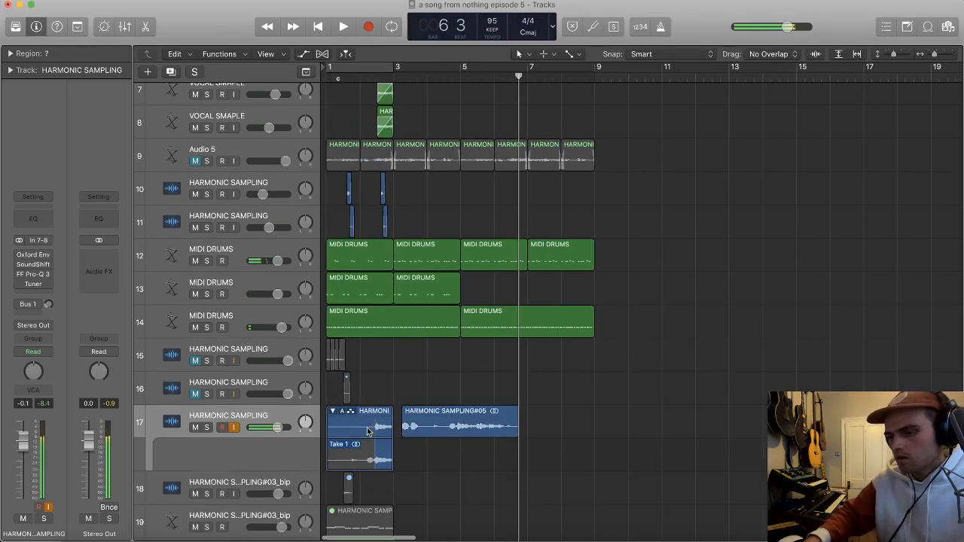
{"action": "key", "text": "super+BackSpace"}
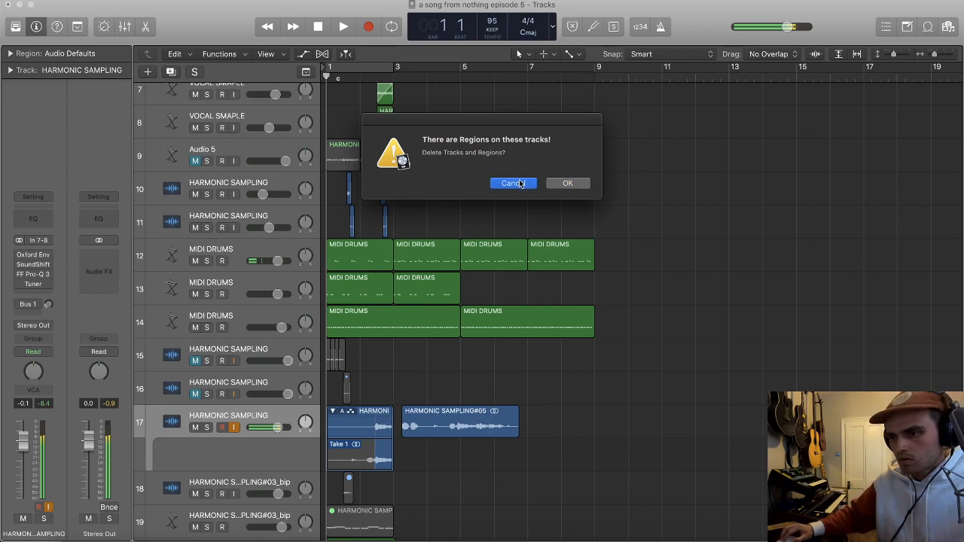
{"action": "left_click", "coordinate": [518, 183]}
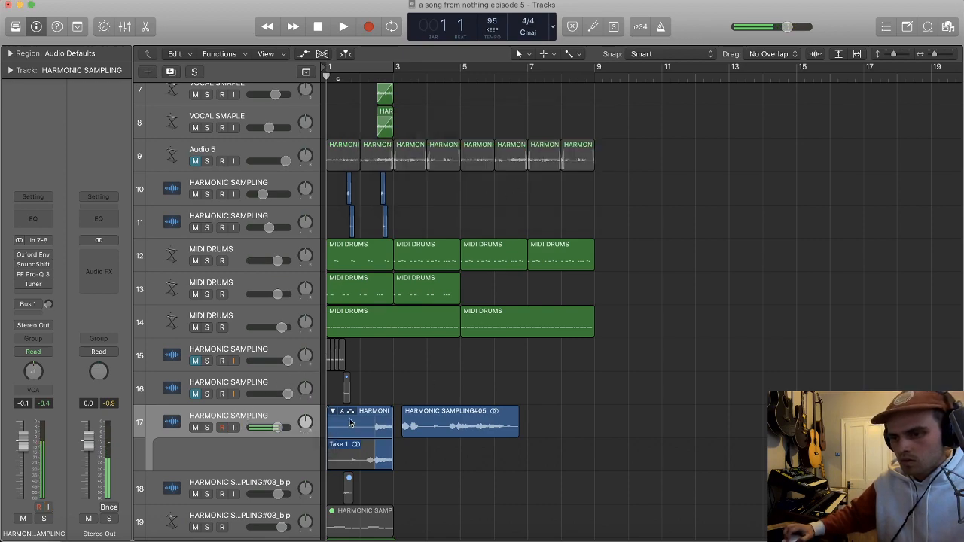
{"action": "key", "text": "super+BackSpace"}
{"action": "key", "text": "Return"}
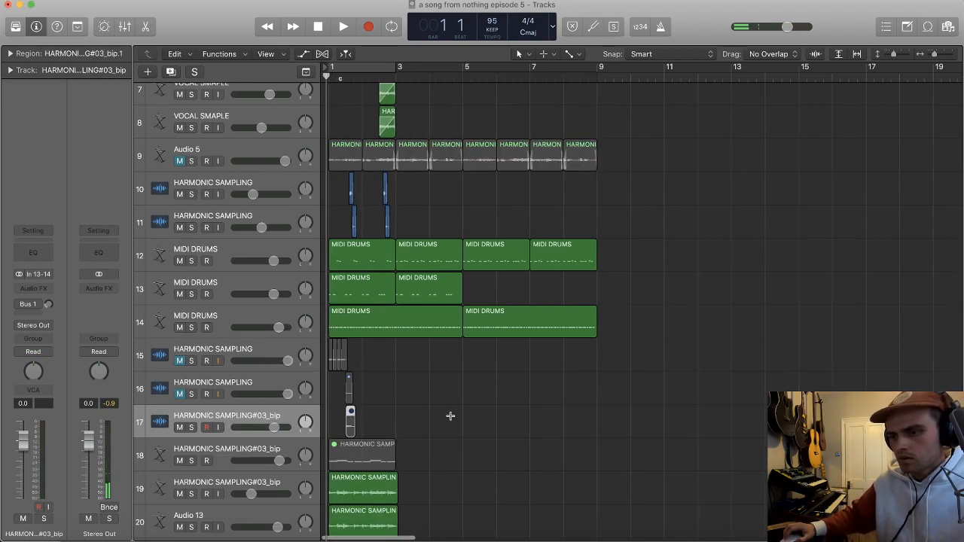
{"action": "key", "text": "super+z"}
Step: Delete the take folder on track 17 along with its audio file, and move the remaining recording to bar 2
{"action": "key", "text": "BackSpace"}
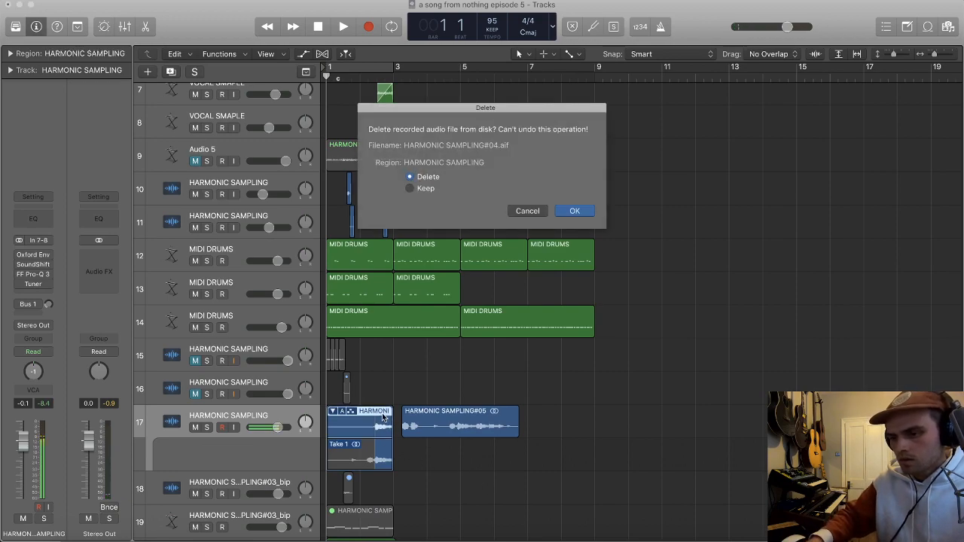
{"action": "key", "text": "Return"}
{"action": "left_click_drag", "start_coordinate": [431, 424], "coordinate": [408, 416]}
{"action": "key", "text": "super+Left"}
{"action": "key", "text": "super+Down"}
{"action": "key", "text": "super+Down"}
{"action": "key", "text": "super+Down"}
{"action": "key", "text": "super+Down"}
{"action": "key", "text": "super+Down"}
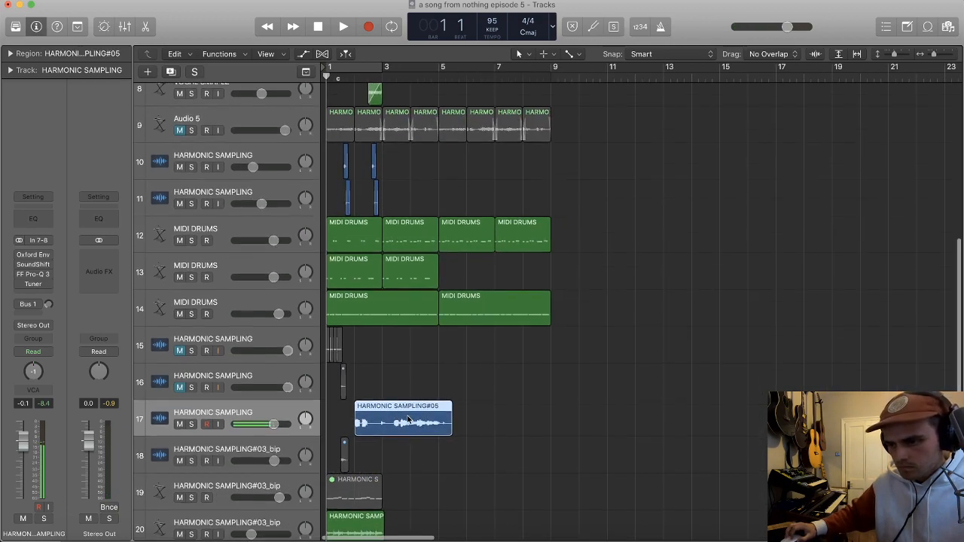
Step: Split the recording on track 17 at about 3 2 2, discard the earlier part, and move the rest to bar 1
{"action": "key", "text": "super+Right"}
{"action": "key", "text": "super+Right"}
{"action": "key", "text": "super+Right"}
{"action": "left_click", "coordinate": [412, 433]}
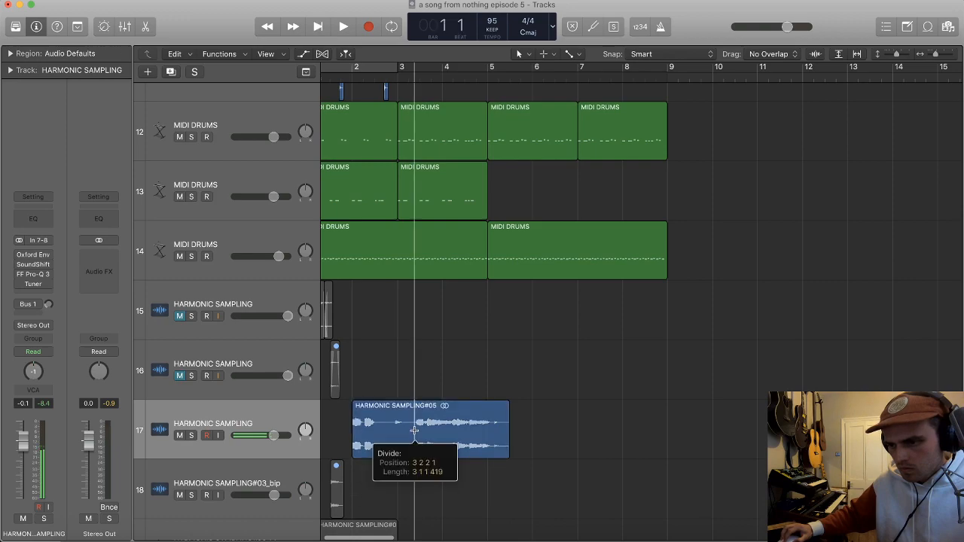
{"action": "left_click_drag", "start_coordinate": [408, 433], "coordinate": [352, 435]}
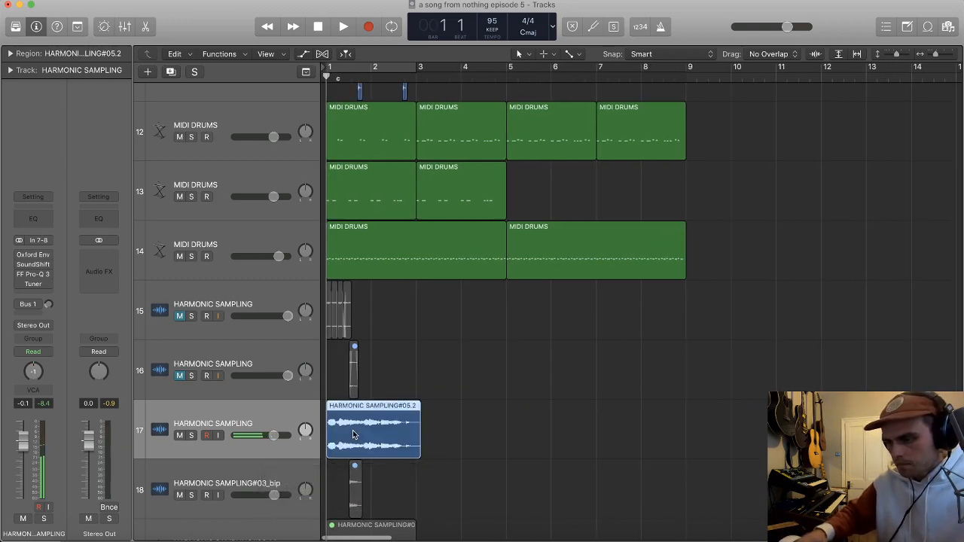
Step: Play the two-bar cycle, lower track 17's volume to -9.0 dB, and mute the track
{"action": "key", "text": "space"}
{"action": "left_click_drag", "start_coordinate": [273, 434], "coordinate": [257, 435]}
{"action": "key", "text": "super+Right"}
{"action": "key", "text": "super+Right"}
{"action": "key", "text": "super+Right"}
{"action": "left_click", "coordinate": [180, 435]}
{"action": "scroll", "coordinate": [395, 373], "scroll_direction": "down", "scroll_amount": 2}
{"action": "scroll", "coordinate": [394, 373], "scroll_direction": "up", "scroll_amount": 2}
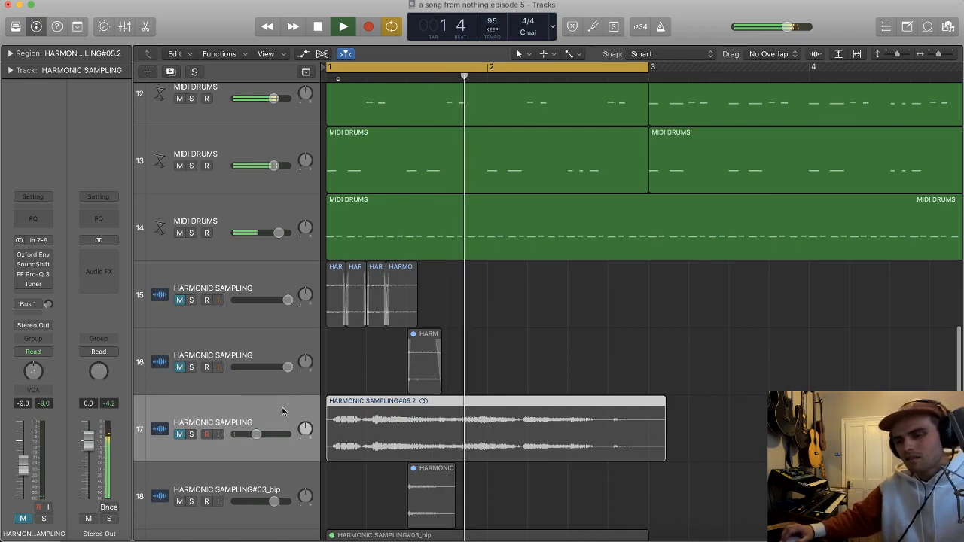
Step: Listen to track 17 on its own, and play the cycle with that track silenced for comparison
{"action": "left_click", "coordinate": [191, 435]}
{"action": "key", "text": "space"}
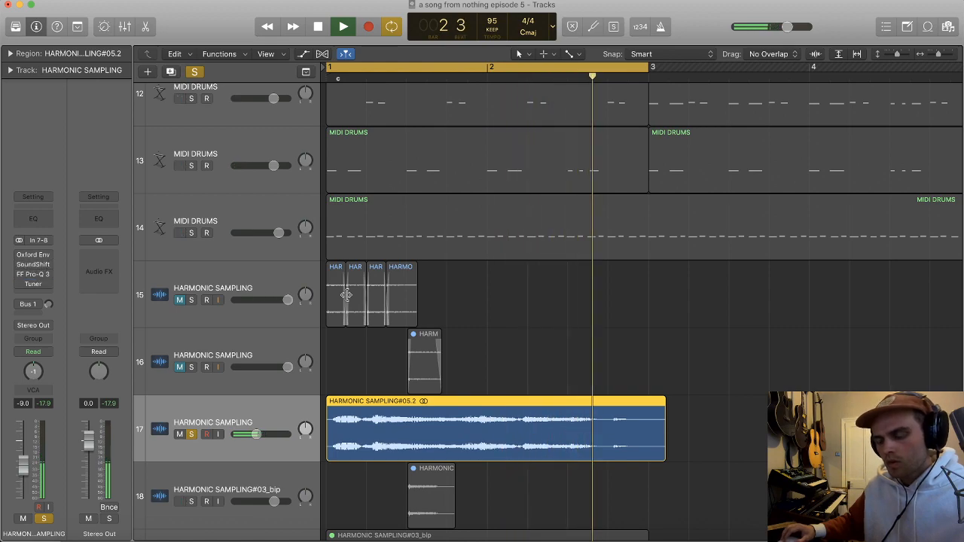
{"action": "left_click", "coordinate": [191, 435]}
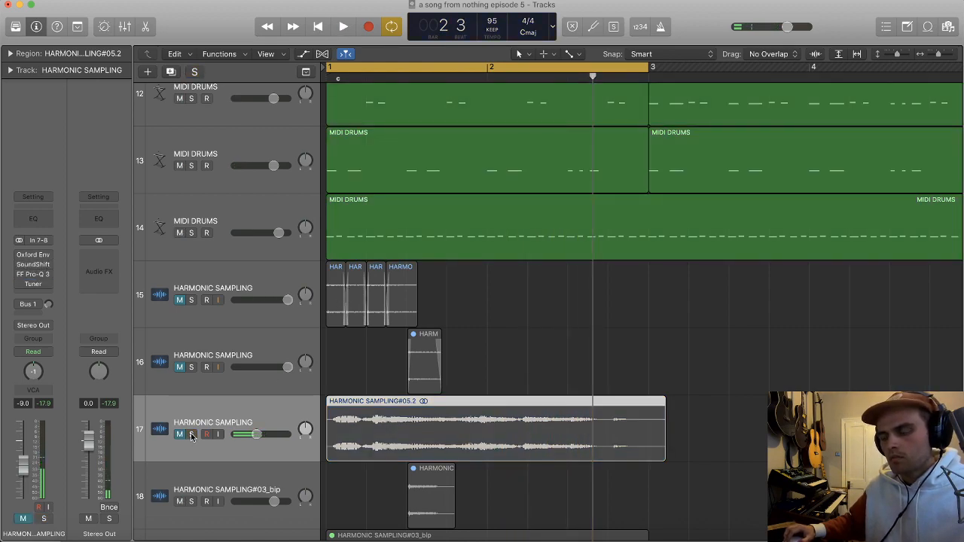
{"action": "key", "text": "space"}
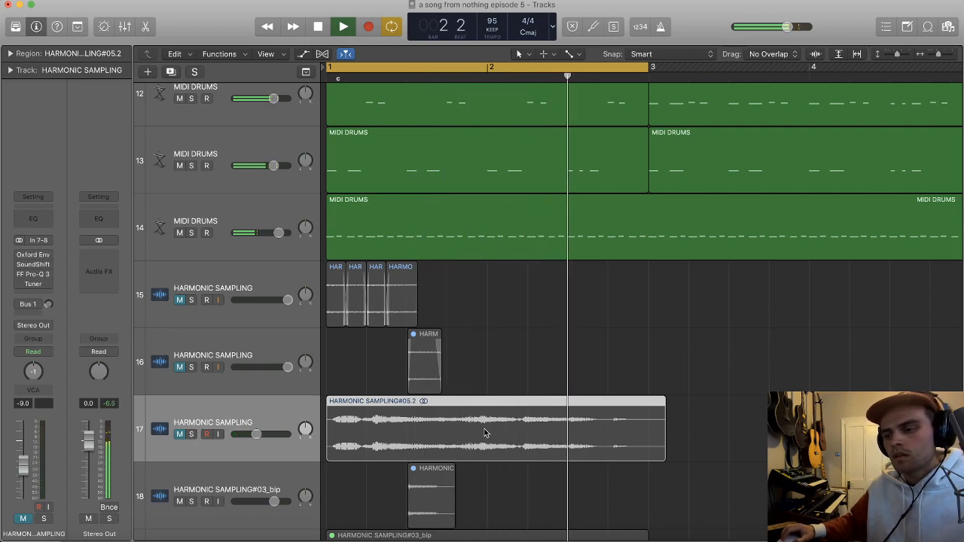
Step: Solo track 17, split its region at about 1 4 2 348, and delete the part before the cut
{"action": "scroll", "coordinate": [493, 389], "scroll_direction": "down", "scroll_amount": 2}
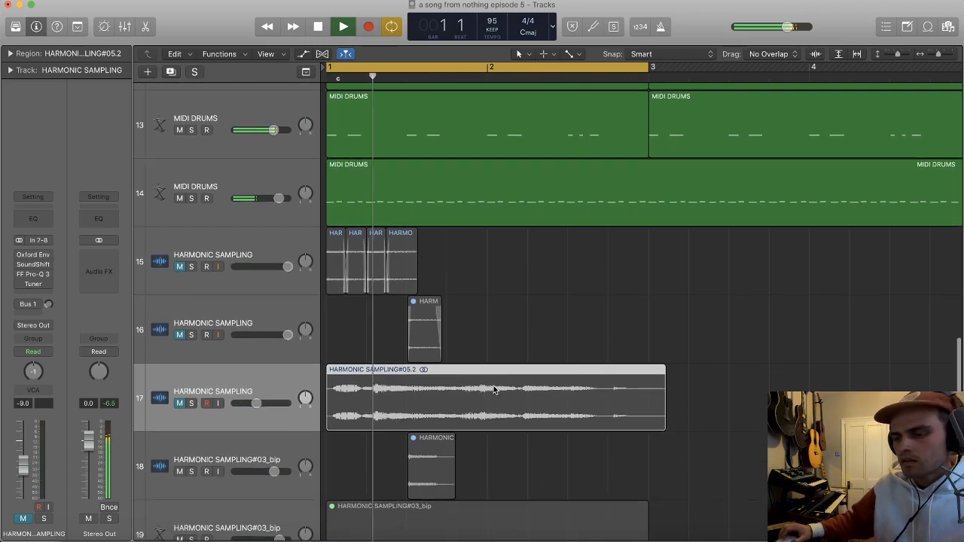
{"action": "key", "text": "super+Down"}
{"action": "key", "text": "super+Down"}
{"action": "key", "text": "super+Right"}
{"action": "key", "text": "super+Right"}
{"action": "left_click", "coordinate": [191, 383]}
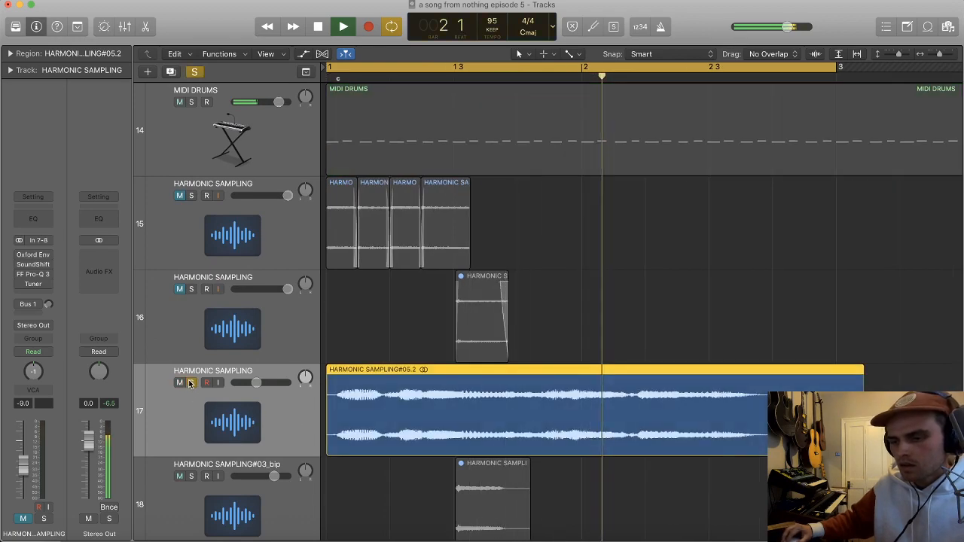
{"action": "key", "text": "super+Right"}
{"action": "key", "text": "super+Right"}
{"action": "key", "text": "space"}
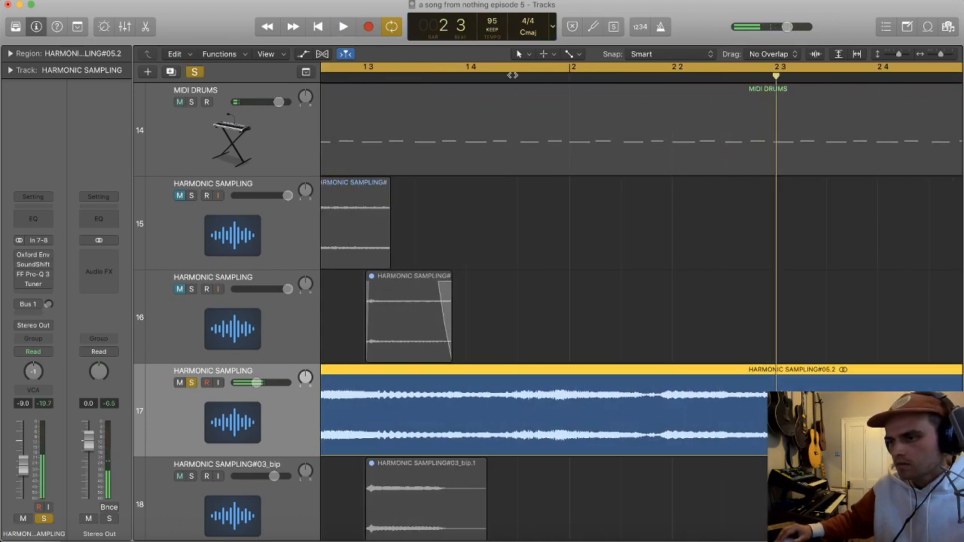
{"action": "key", "text": "space"}
{"action": "double_click", "coordinate": [556, 402], "text": "super"}
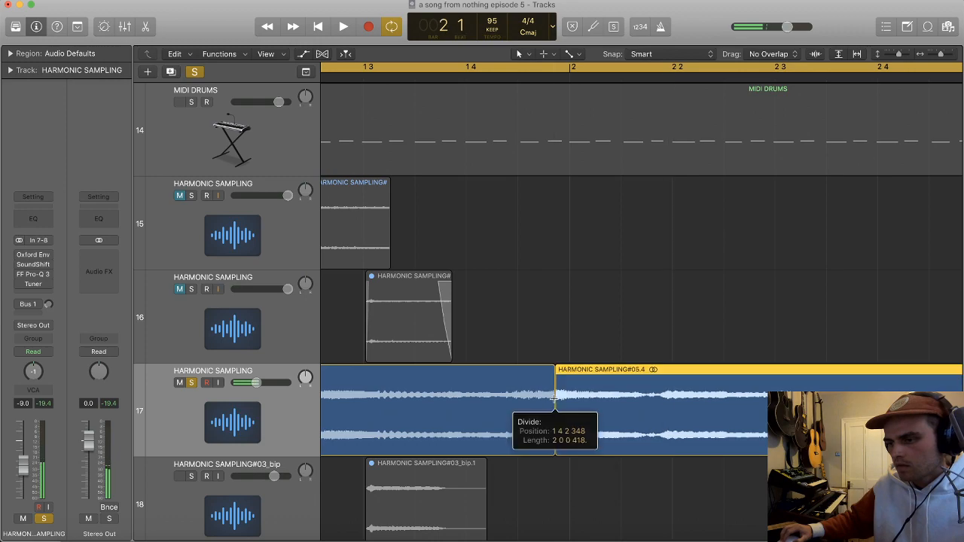
{"action": "key", "text": "super+Left"}
{"action": "key", "text": "super+Left"}
{"action": "left_click", "coordinate": [573, 394]}
{"action": "key", "text": "Delete"}
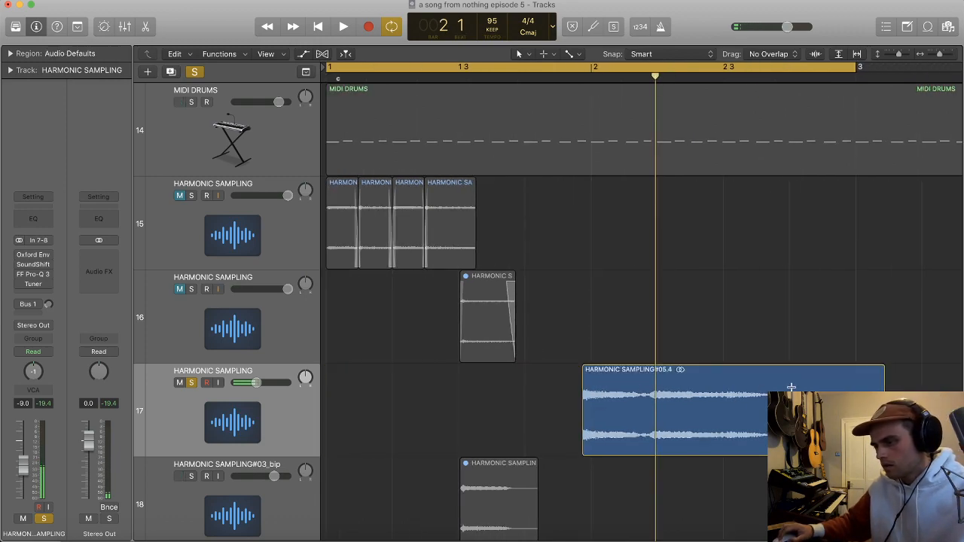
Step: Trim the end of track 17's region to just before 2 3 and give it a short fade-out
{"action": "left_click_drag", "start_coordinate": [883, 450], "coordinate": [764, 450]}
{"action": "left_click", "coordinate": [574, 80]}
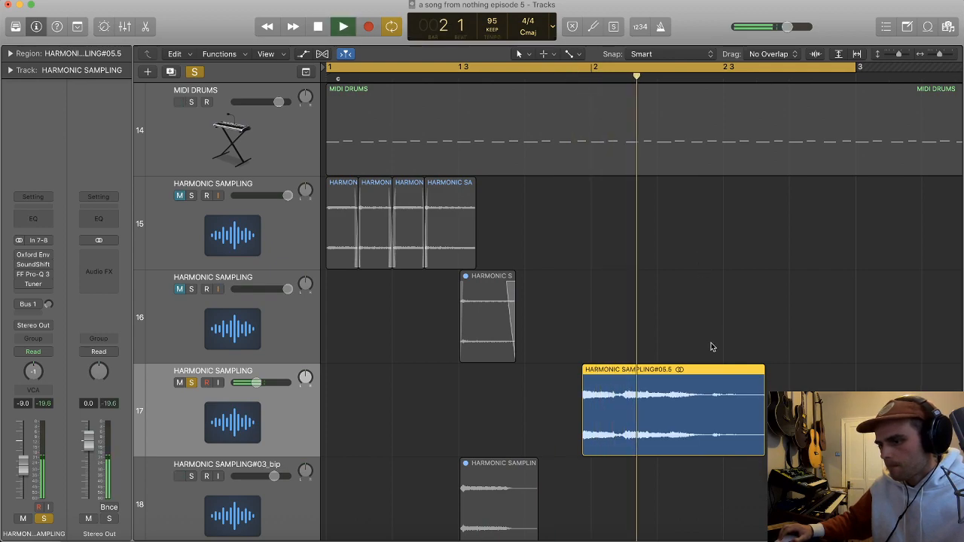
{"action": "double_click", "coordinate": [711, 407], "text": "super"}
{"action": "left_click", "coordinate": [736, 400]}
{"action": "key", "text": "BackSpace"}
{"action": "left_click", "coordinate": [694, 375]}
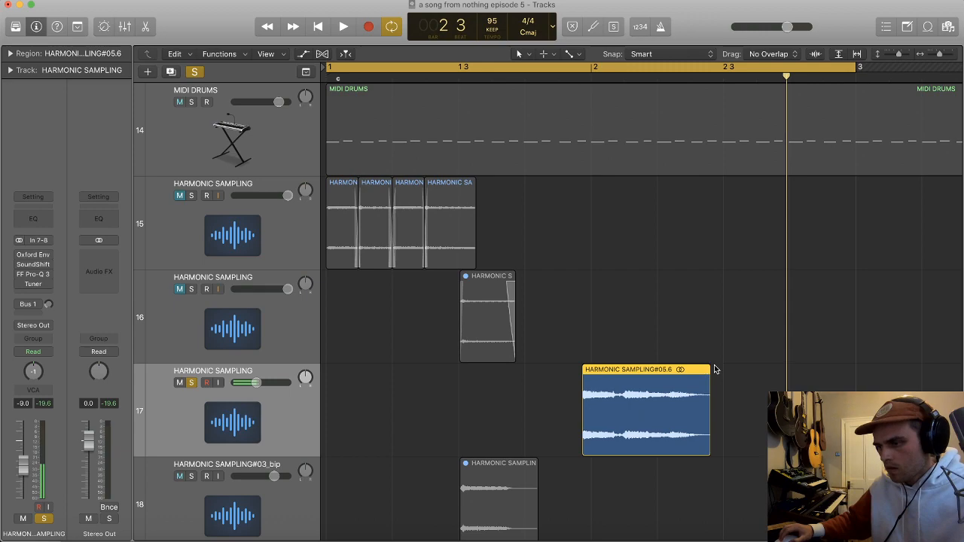
Step: Unsolo and unmute track 17, lower its volume to -11.8 dB, and play it with the drums
{"action": "left_click", "coordinate": [191, 383]}
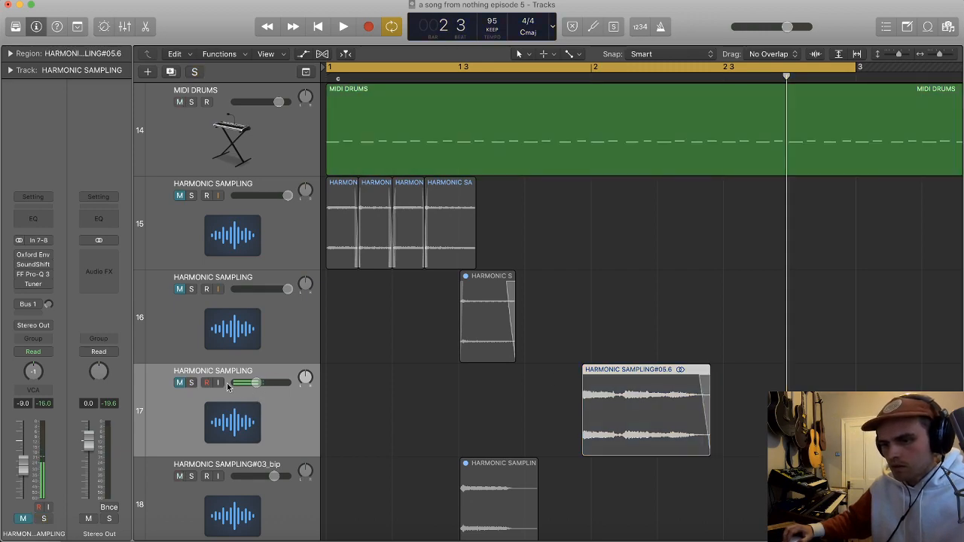
{"action": "left_click", "coordinate": [179, 383]}
{"action": "key", "text": "space"}
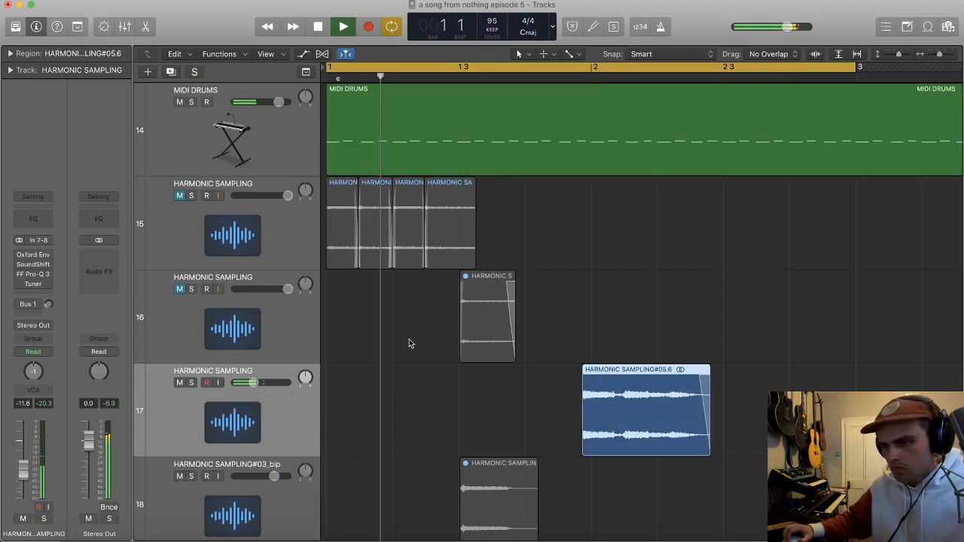
{"action": "scroll", "coordinate": [569, 323], "scroll_direction": "up", "scroll_amount": 3}
{"action": "scroll", "coordinate": [569, 323], "scroll_direction": "down", "scroll_amount": 2}
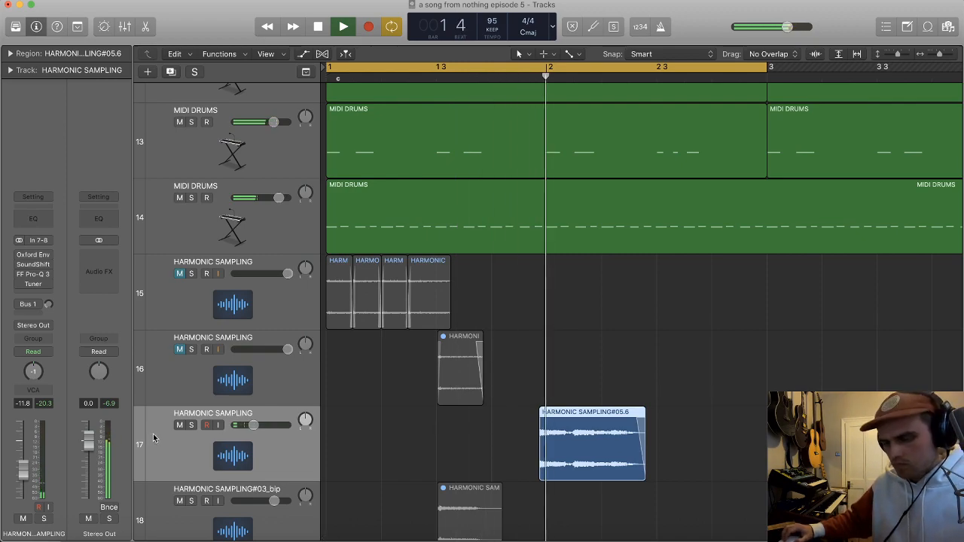
{"action": "key", "text": "super+Left"}
{"action": "key", "text": "super+Left"}
{"action": "key", "text": "super+Left"}
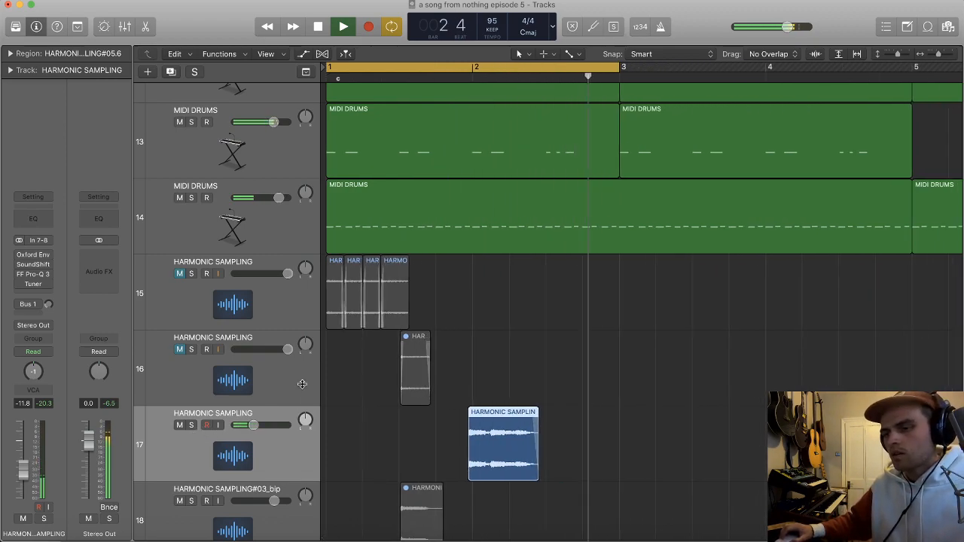
Step: Set the SoundShifter Pitch transposition on track 17 to -2 semitones
{"action": "left_click", "coordinate": [33, 265]}
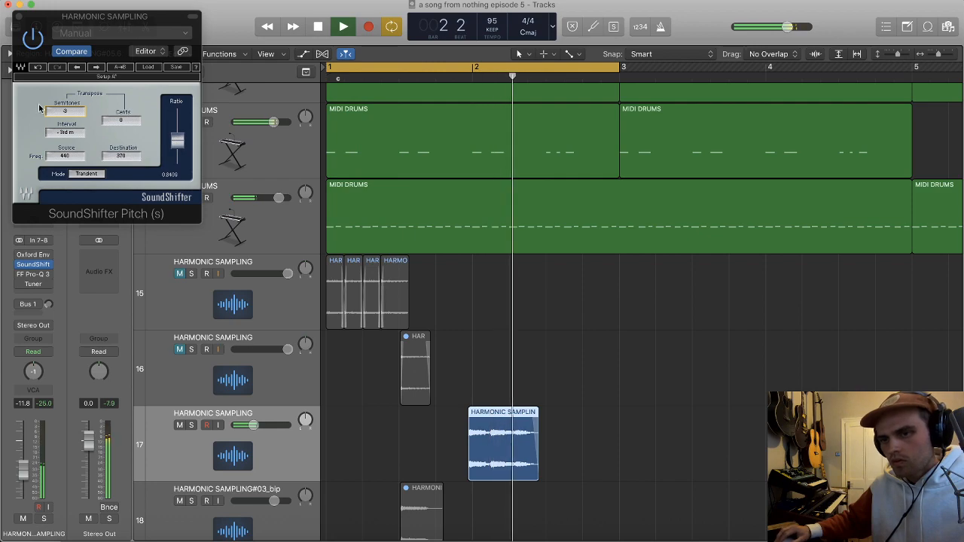
{"action": "key", "text": "space"}
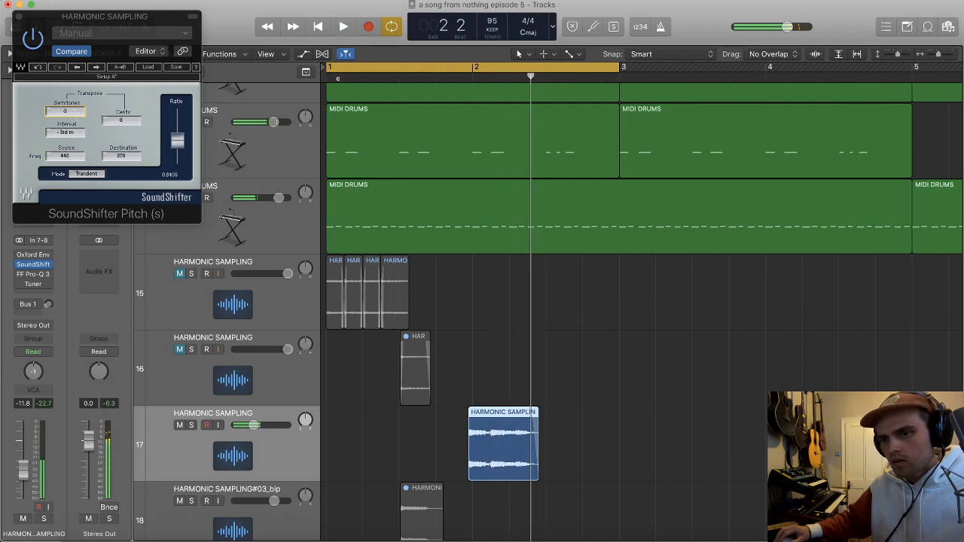
{"action": "left_click", "coordinate": [65, 112]}
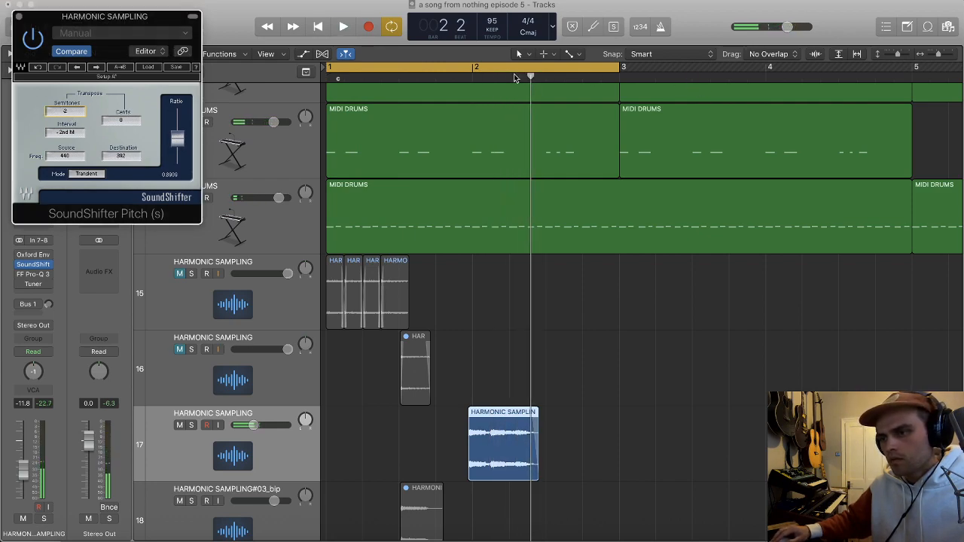
Step: Set the cycle range from bar 2 to 2 3 and play it
{"action": "left_click_drag", "start_coordinate": [477, 68], "coordinate": [538, 68]}
{"action": "key", "text": "space"}
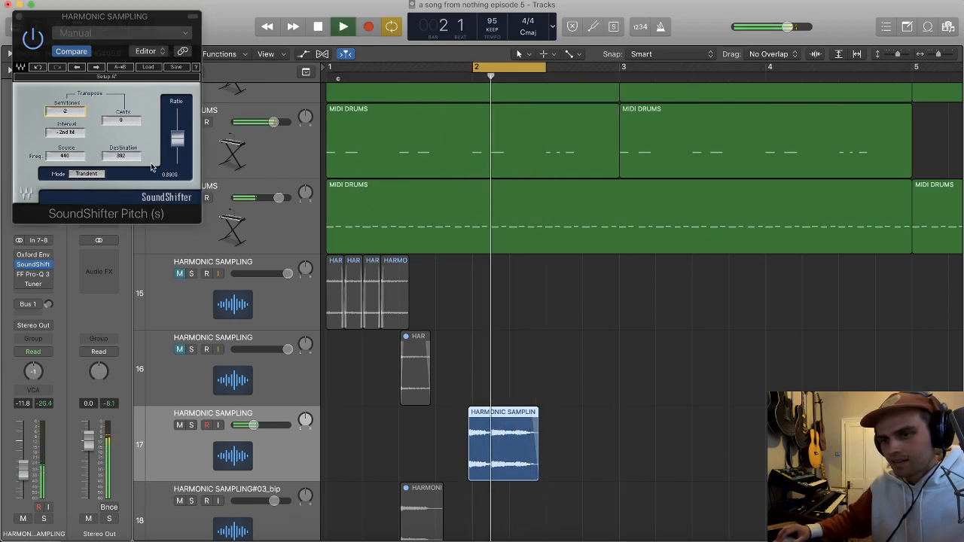
{"action": "key", "text": "super+Right"}
{"action": "key", "text": "super+Right"}
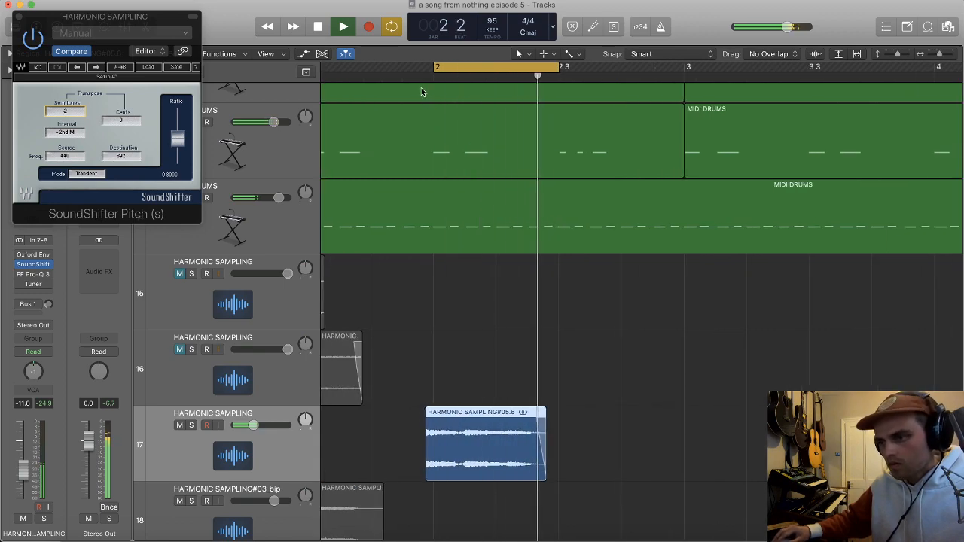
Step: Turn off the cycle, stop playback, and nudge track 17's region to start at about bar 2
{"action": "scroll", "coordinate": [491, 269], "scroll_direction": "left", "scroll_amount": 3}
{"action": "key", "text": "c"}
{"action": "scroll", "coordinate": [509, 331], "scroll_direction": "left", "scroll_amount": 3}
{"action": "key", "text": "space"}
{"action": "left_click_drag", "start_coordinate": [468, 452], "coordinate": [463, 456]}
{"action": "key", "text": "super+Right"}
{"action": "key", "text": "super+Right"}
{"action": "key", "text": "super+Right"}
{"action": "key", "text": "super+Right"}
{"action": "key", "text": "super+Right"}
{"action": "scroll", "coordinate": [473, 452], "scroll_direction": "left", "scroll_amount": 2}
{"action": "key", "text": "super+Left"}
{"action": "key", "text": "super+Left"}
{"action": "scroll", "coordinate": [465, 244], "scroll_direction": "left", "scroll_amount": 1}
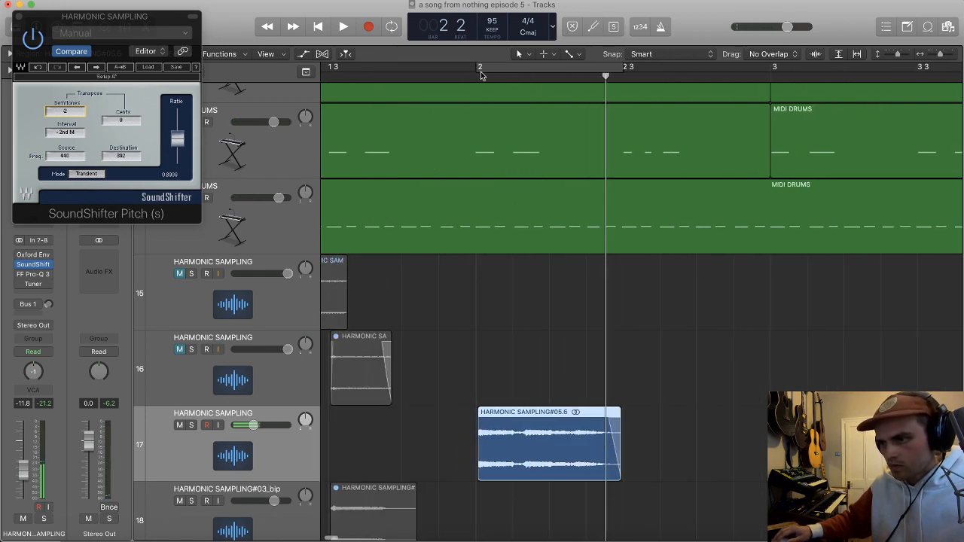
Step: Turn the cycle back on and audition the repositioned region on track 17 with the drums
{"action": "key", "text": "space"}
{"action": "scroll", "coordinate": [532, 260], "scroll_direction": "right", "scroll_amount": 2}
{"action": "key", "text": "space"}
{"action": "key", "text": "c"}
{"action": "key", "text": "space"}
{"action": "scroll", "coordinate": [591, 384], "scroll_direction": "right", "scroll_amount": 4}
{"action": "key", "text": "space"}
{"action": "scroll", "coordinate": [607, 448], "scroll_direction": "left", "scroll_amount": 1}
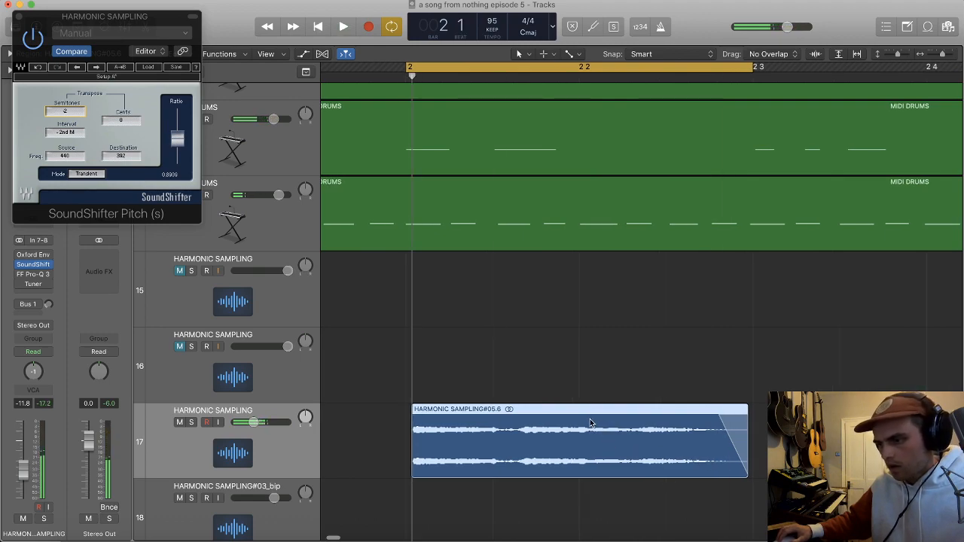
Step: Split track 17's region at about 2 2 and delete its second half
{"action": "key", "text": "space"}
{"action": "key", "text": "super+t"}
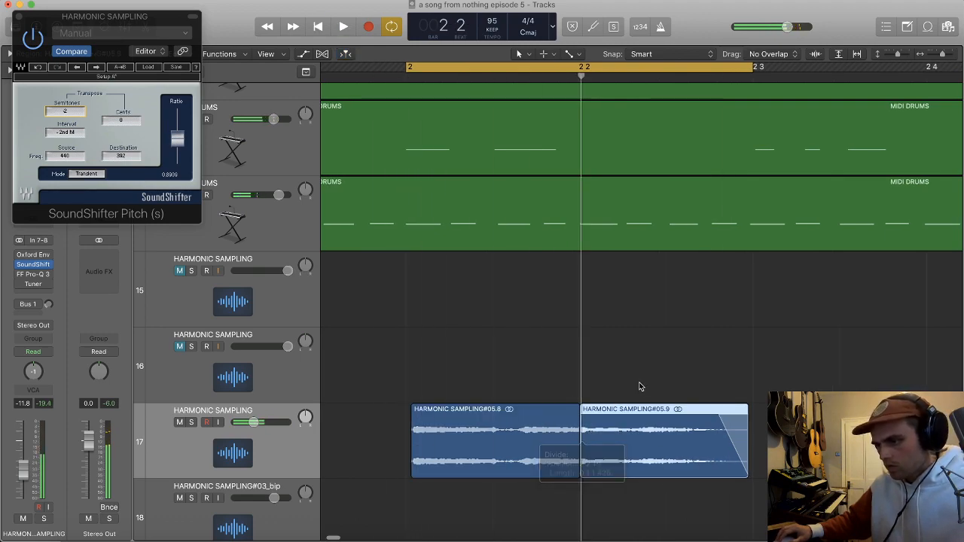
{"action": "key", "text": "BackSpace"}
{"action": "left_click", "coordinate": [496, 410]}
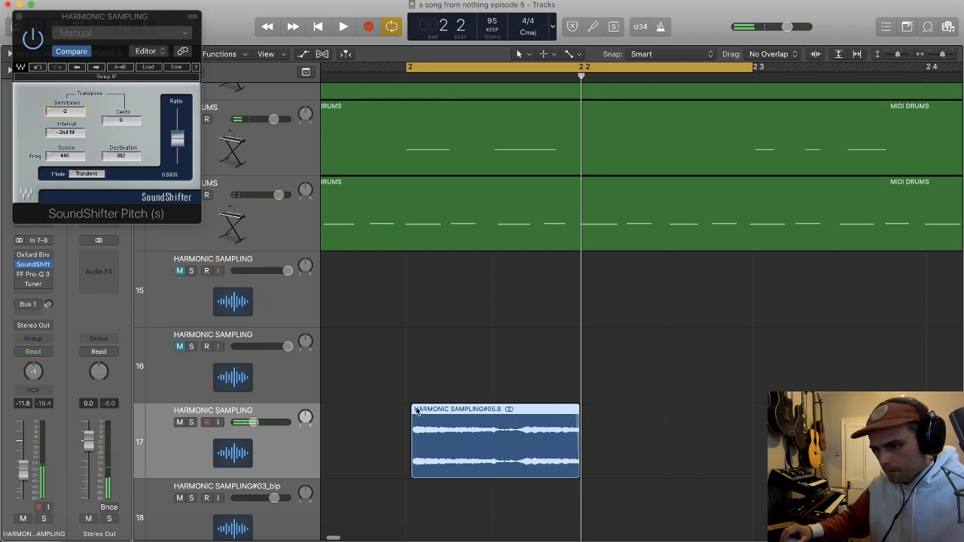
Step: Add a long fade-in to the shortened region on track 17 and lower the track's volume to -13.4 dB
{"action": "left_click_drag", "start_coordinate": [418, 407], "coordinate": [423, 408]}
{"action": "key", "text": "space"}
{"action": "scroll", "coordinate": [439, 394], "scroll_direction": "down", "scroll_amount": 5}
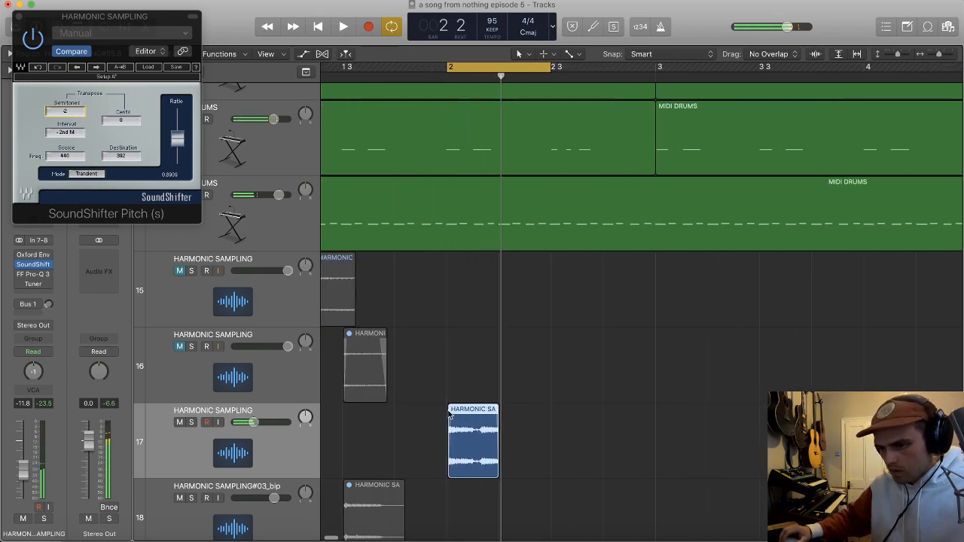
{"action": "key", "text": "space"}
{"action": "scroll", "coordinate": [487, 409], "scroll_direction": "down", "scroll_amount": 2}
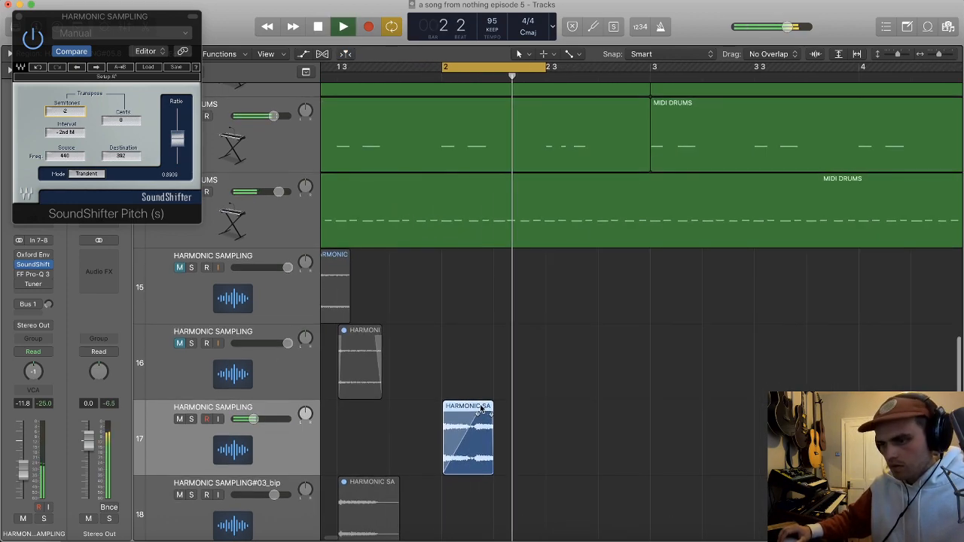
{"action": "left_click_drag", "start_coordinate": [254, 420], "coordinate": [252, 420]}
{"action": "scroll", "coordinate": [446, 388], "scroll_direction": "down", "scroll_amount": 5}
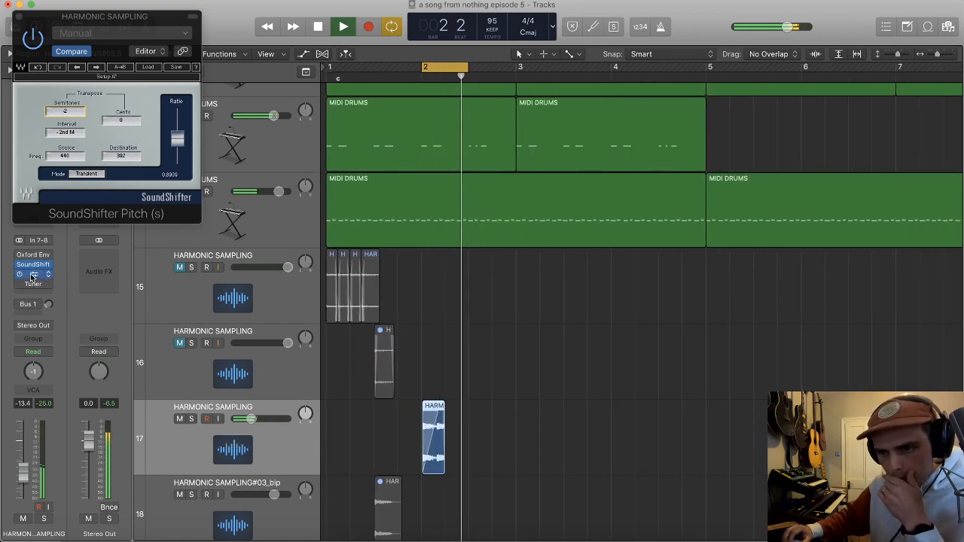
Step: Open the Pro-Q 3 equalizer on track 17 and set its bell band to about 347 Hz with +1.2 dB gain
{"action": "left_click", "coordinate": [32, 276]}
{"action": "left_click_drag", "start_coordinate": [63, 196], "coordinate": [211, 181]}
{"action": "left_click", "coordinate": [242, 165]}
{"action": "left_click", "coordinate": [249, 166]}
{"action": "left_click", "coordinate": [243, 164]}
{"action": "left_click", "coordinate": [251, 176]}
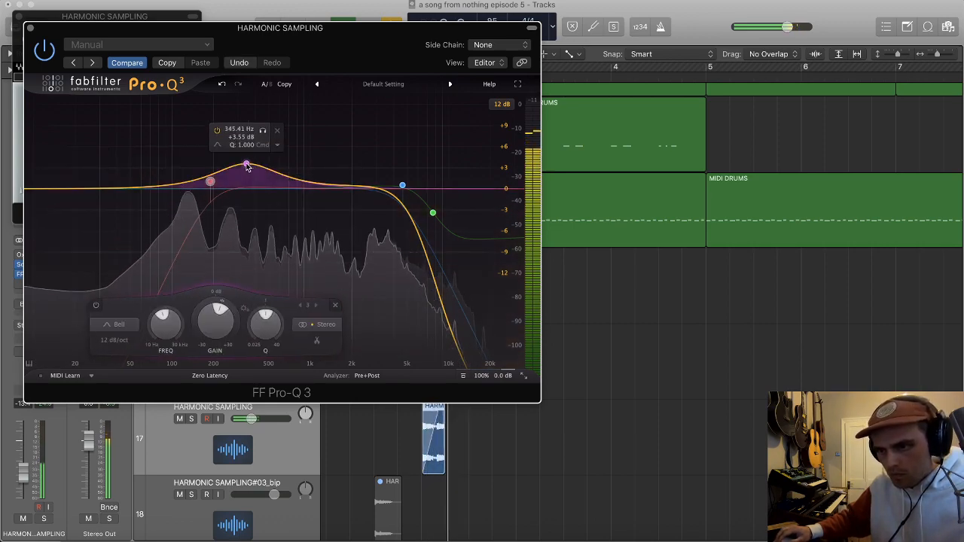
{"action": "left_click_drag", "start_coordinate": [247, 167], "coordinate": [247, 181]}
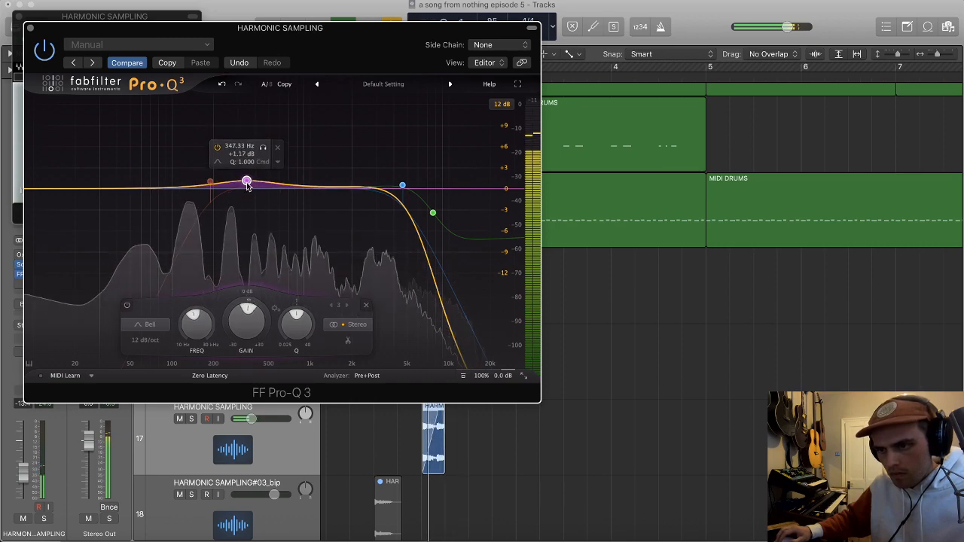
Step: Enable the equalizer's low-cut band, set it to about 288 Hz, and close both plug-in windows
{"action": "right_click", "coordinate": [212, 183]}
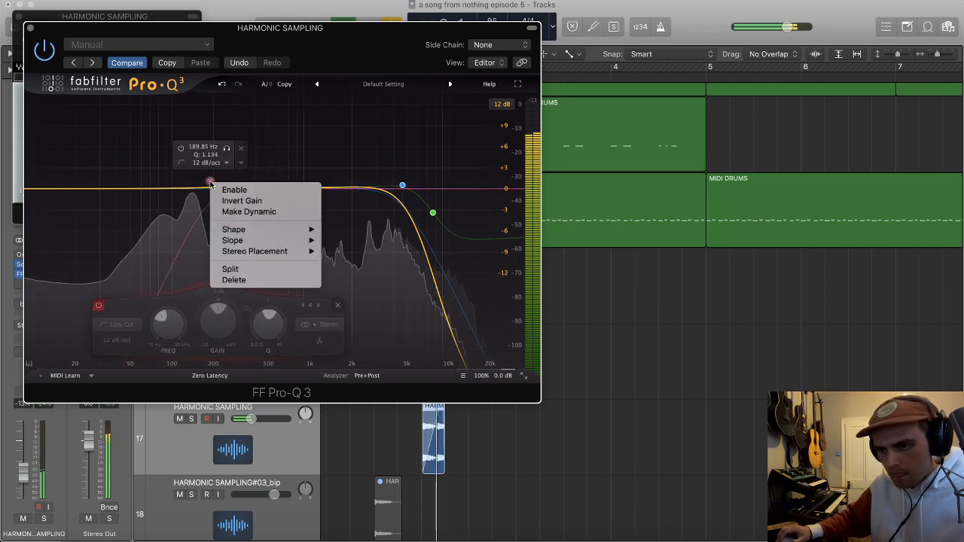
{"action": "left_click", "coordinate": [232, 189]}
{"action": "left_click_drag", "start_coordinate": [211, 183], "coordinate": [236, 183]}
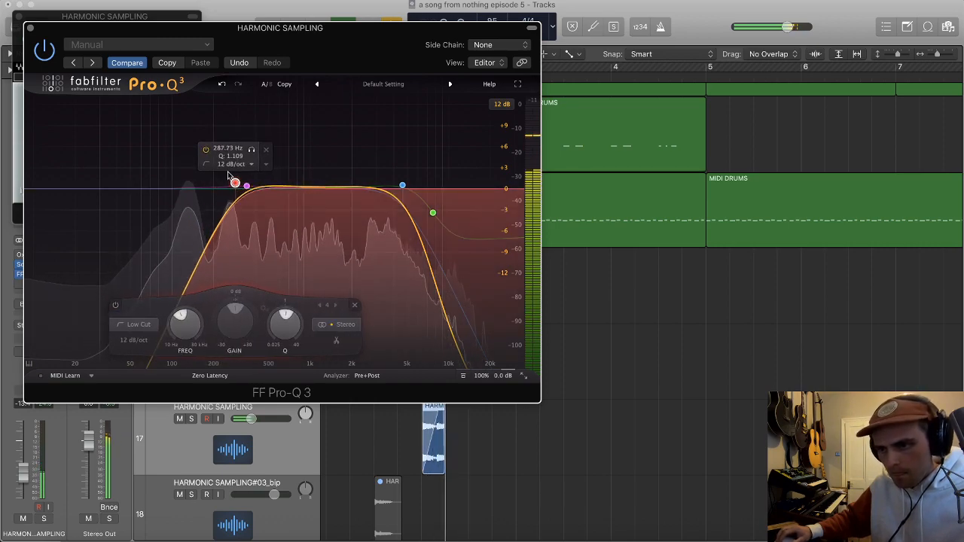
{"action": "left_click", "coordinate": [29, 27]}
{"action": "left_click", "coordinate": [19, 16]}
Step: Set the cycle range to bars 1 to 3 and raise track 17's volume to -11.2 dB
{"action": "scroll", "coordinate": [507, 283], "scroll_direction": "down", "scroll_amount": 3}
{"action": "scroll", "coordinate": [480, 294], "scroll_direction": "down", "scroll_amount": 3}
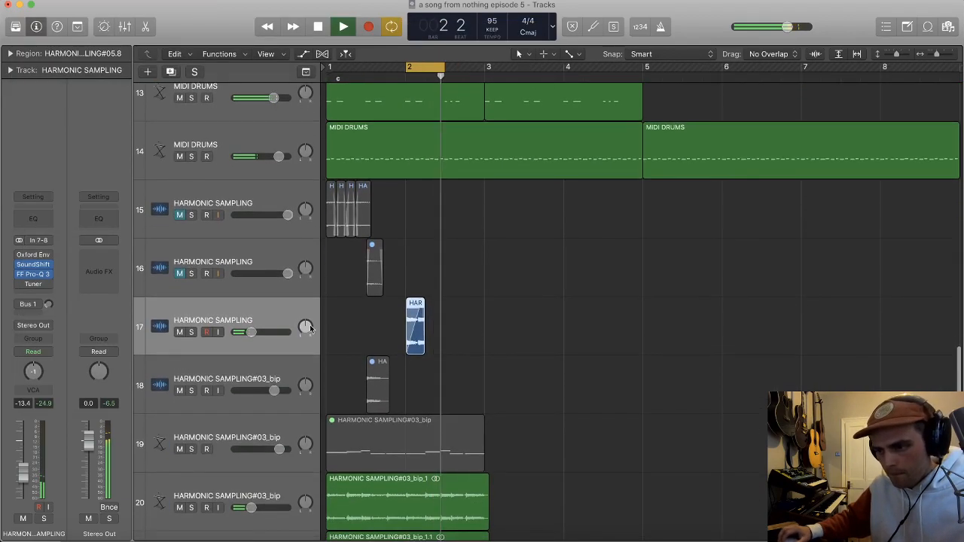
{"action": "left_click_drag", "start_coordinate": [329, 70], "coordinate": [487, 76]}
{"action": "key", "text": "space"}
{"action": "scroll", "coordinate": [377, 339], "scroll_direction": "up", "scroll_amount": 3}
{"action": "left_click_drag", "start_coordinate": [250, 404], "coordinate": [255, 402]}
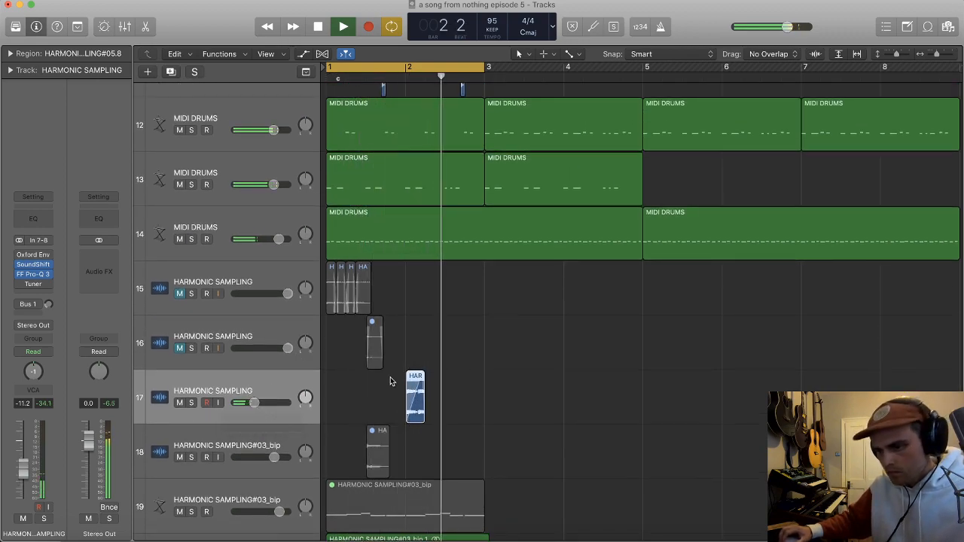
Step: Set the volume of track 20 to about -11.8 dB while the loop plays
{"action": "scroll", "coordinate": [399, 351], "scroll_direction": "up", "scroll_amount": 3}
{"action": "scroll", "coordinate": [406, 344], "scroll_direction": "up", "scroll_amount": 3}
{"action": "scroll", "coordinate": [418, 339], "scroll_direction": "down", "scroll_amount": 5}
{"action": "scroll", "coordinate": [418, 340], "scroll_direction": "up", "scroll_amount": 1}
{"action": "scroll", "coordinate": [418, 340], "scroll_direction": "down", "scroll_amount": 4}
{"action": "left_click_drag", "start_coordinate": [251, 450], "coordinate": [253, 449]}
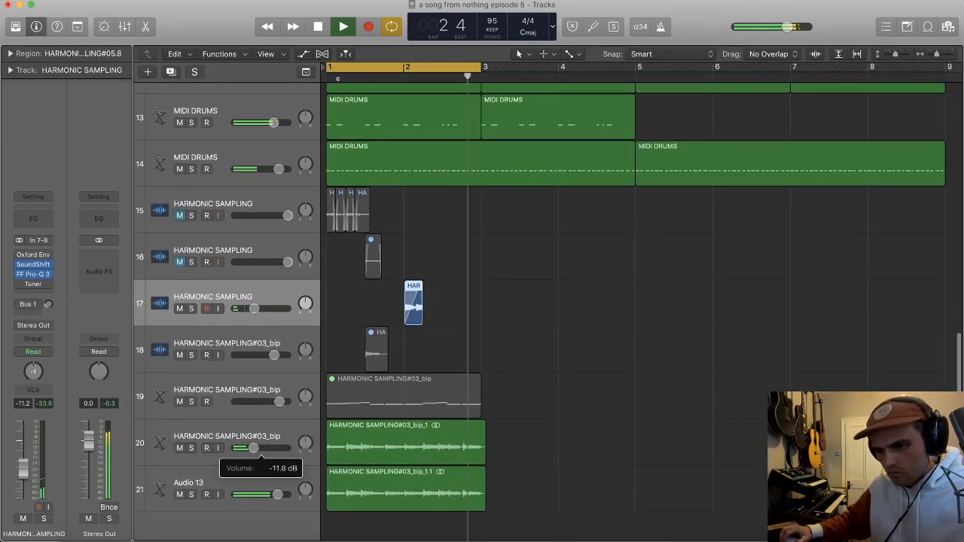
Step: Adjust a band in the Pro-Q 3 equalizer on the Audio 13 track and close the plug-in window
{"action": "left_click", "coordinate": [225, 486]}
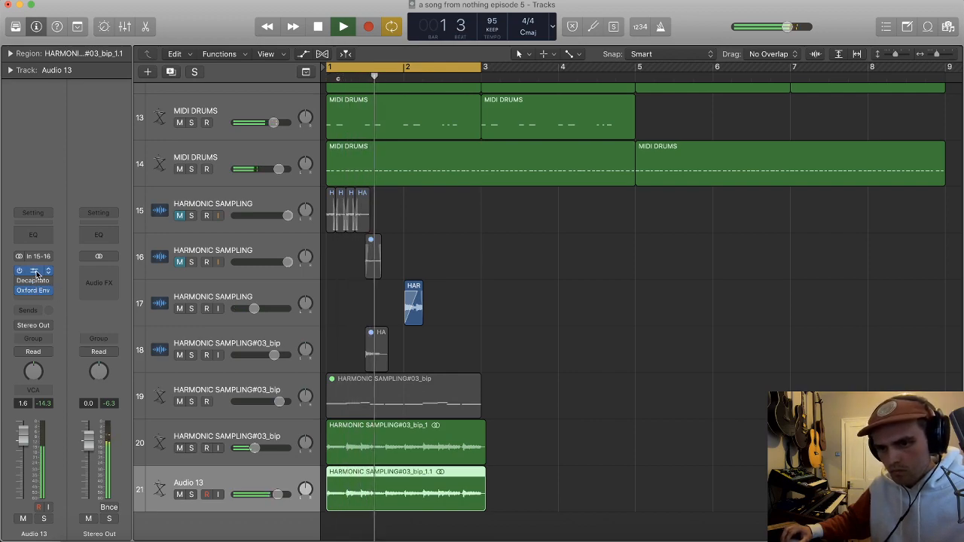
{"action": "left_click", "coordinate": [34, 272]}
{"action": "mouse_move", "coordinate": [260, 177]}
{"action": "left_mouse_down"}
{"action": "mouse_move", "coordinate": [385, 178]}
{"action": "mouse_move", "coordinate": [254, 179]}
{"action": "left_mouse_up"}
{"action": "left_click", "coordinate": [19, 16]}
Step: Select both vocal sample tracks 7 and 8 and lower their volume together, bringing track 8 to -8.6 dB
{"action": "scroll", "coordinate": [477, 213], "scroll_direction": "down", "scroll_amount": 3}
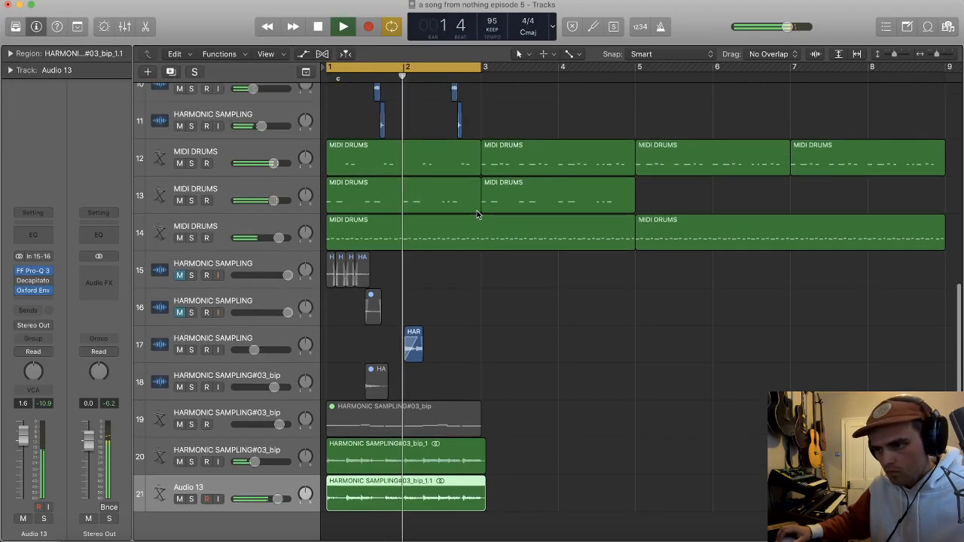
{"action": "key", "text": "super+Up"}
{"action": "scroll", "coordinate": [361, 234], "scroll_direction": "up", "scroll_amount": 3}
{"action": "left_click", "coordinate": [262, 180]}
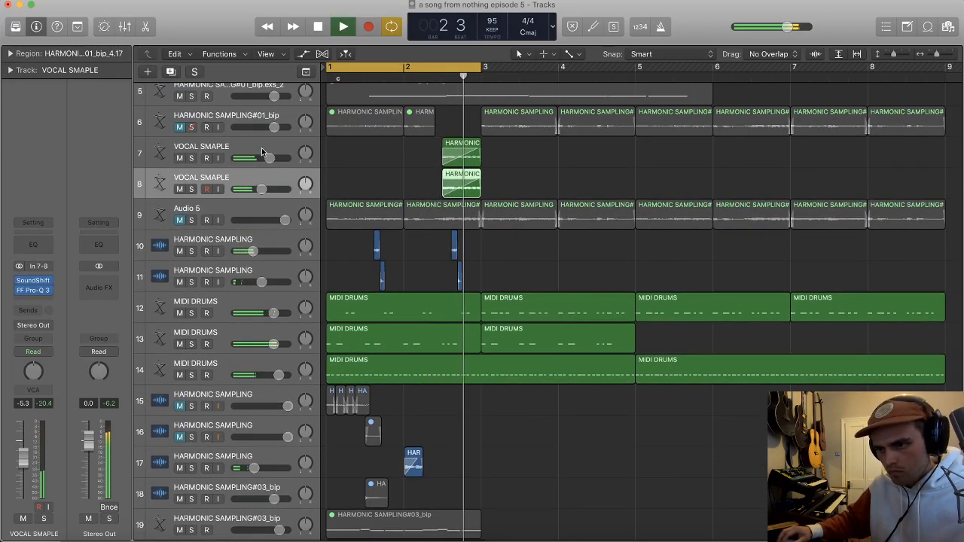
{"action": "left_click", "coordinate": [261, 148], "text": "shift"}
{"action": "left_click_drag", "start_coordinate": [270, 159], "coordinate": [261, 159]}
Step: Audition the rebalanced loop, clear the region selection and stop playback
{"action": "scroll", "coordinate": [393, 182], "scroll_direction": "down", "scroll_amount": 2}
{"action": "scroll", "coordinate": [490, 263], "scroll_direction": "down", "scroll_amount": 2}
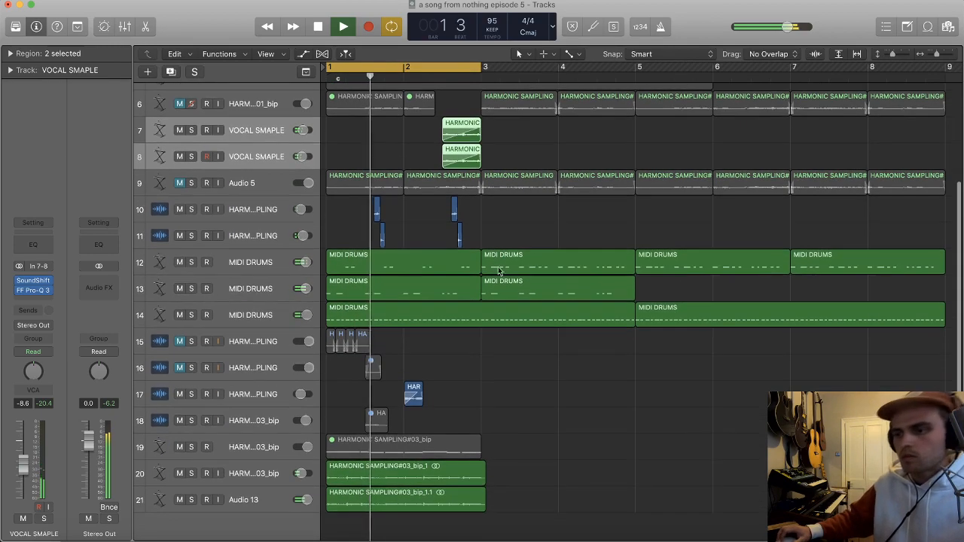
{"action": "scroll", "coordinate": [541, 390], "scroll_direction": "down", "scroll_amount": 2}
{"action": "left_click", "coordinate": [549, 398]}
{"action": "key", "text": "space"}
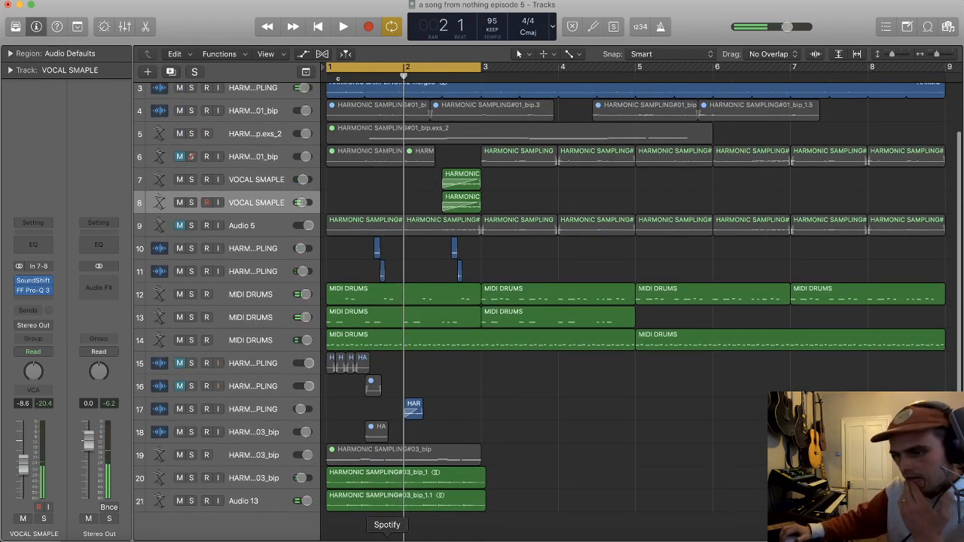
Step: Switch to Spotify and look through Chet Baker's song list for another sample source
{"action": "left_click", "coordinate": [387, 538]}
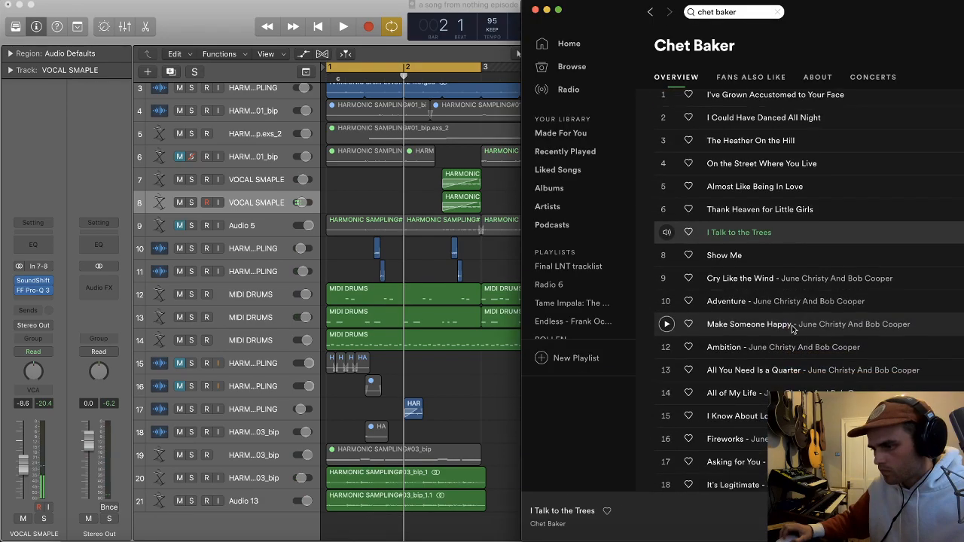
{"action": "scroll", "coordinate": [792, 329], "scroll_direction": "down", "scroll_amount": 1}
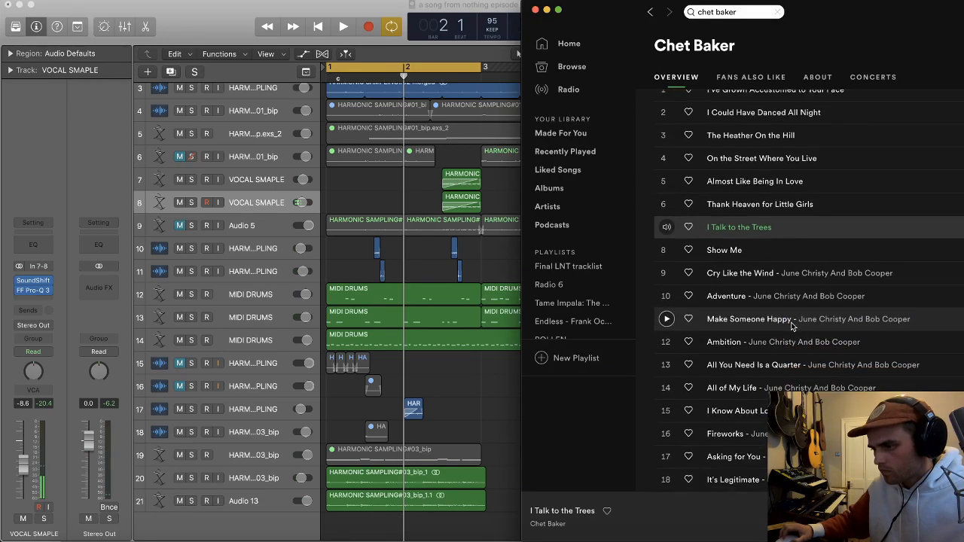
Step: Return to Logic, close the Piano Roll and delete all MIDI drum content after bar 3 on tracks 12 to 14
{"action": "left_click", "coordinate": [510, 265]}
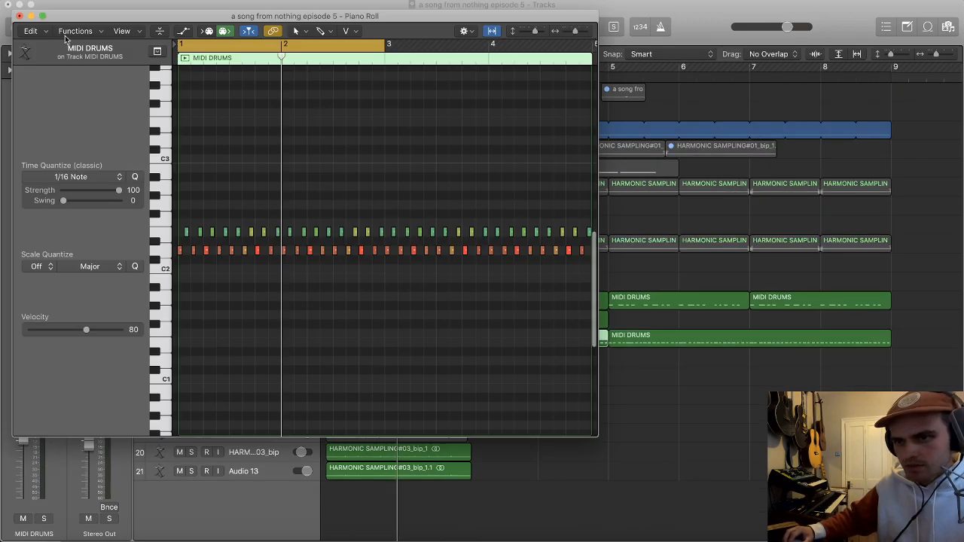
{"action": "left_click", "coordinate": [20, 16]}
{"action": "left_click_drag", "start_coordinate": [465, 338], "coordinate": [607, 295]}
{"action": "key", "text": "Delete"}
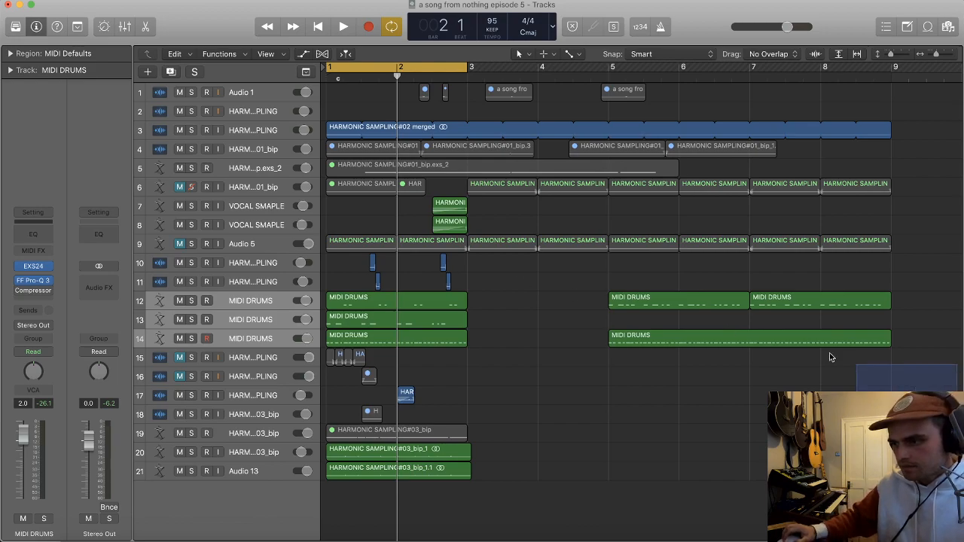
{"action": "left_click_drag", "start_coordinate": [892, 382], "coordinate": [704, 298]}
{"action": "key", "text": "Delete"}
Step: Switch to Spotify and play "I'm Old Fashioned" from Chet Baker's Legendary Riverside album
{"action": "key", "text": "super+Tab"}
{"action": "scroll", "coordinate": [719, 269], "scroll_direction": "down", "scroll_amount": 3}
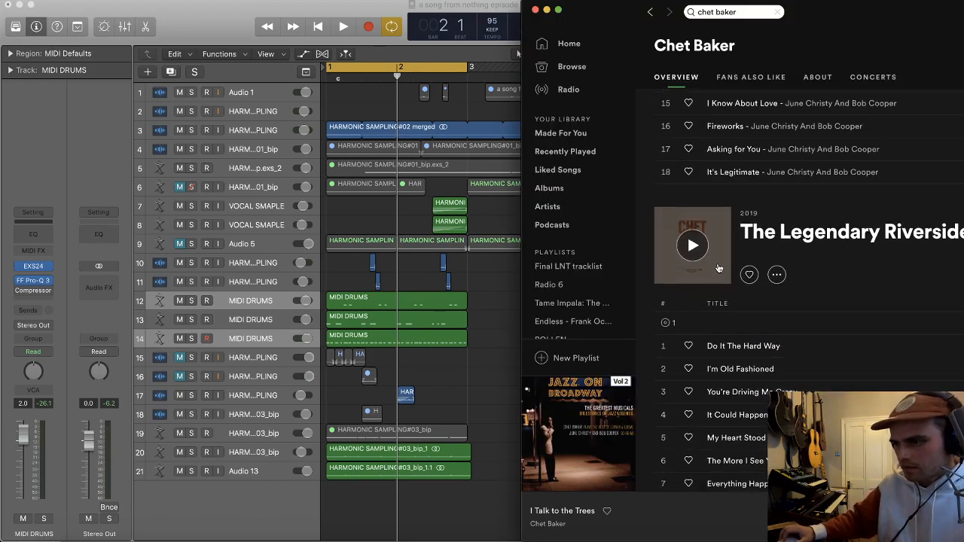
{"action": "scroll", "coordinate": [719, 269], "scroll_direction": "down", "scroll_amount": 2}
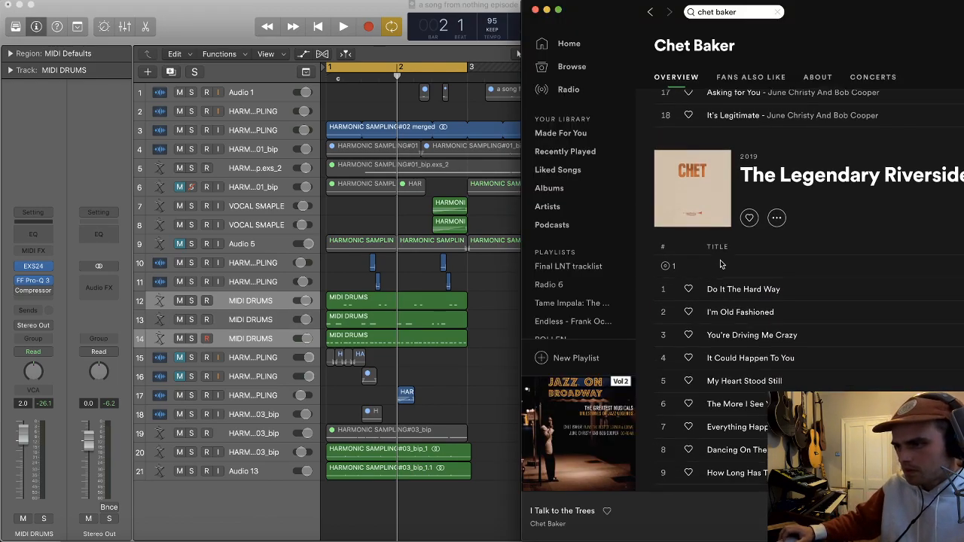
{"action": "left_click", "coordinate": [667, 313]}
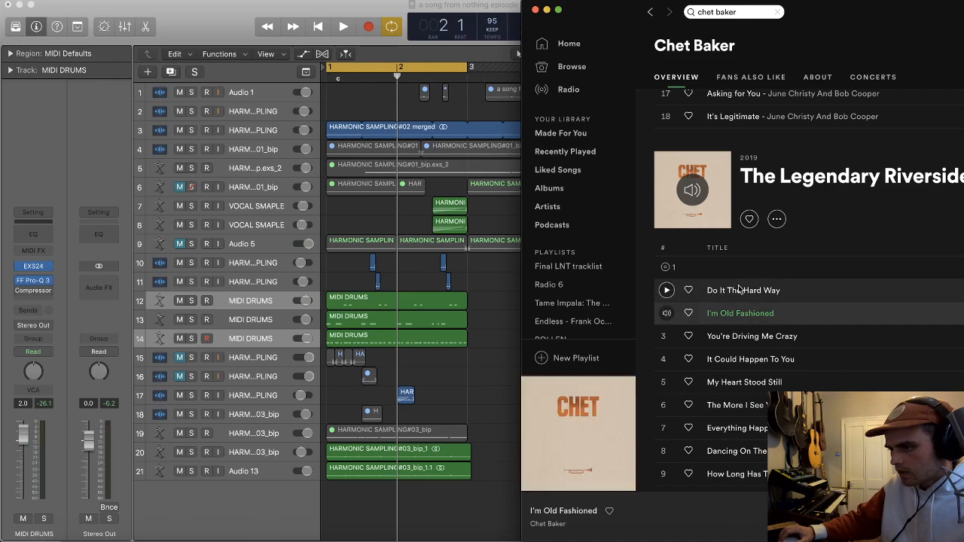
Step: Return to Logic and duplicate the HARMONIC SAMPLING track 17 with its settings as a new track below it
{"action": "left_click", "coordinate": [462, 369]}
{"action": "left_click", "coordinate": [275, 394]}
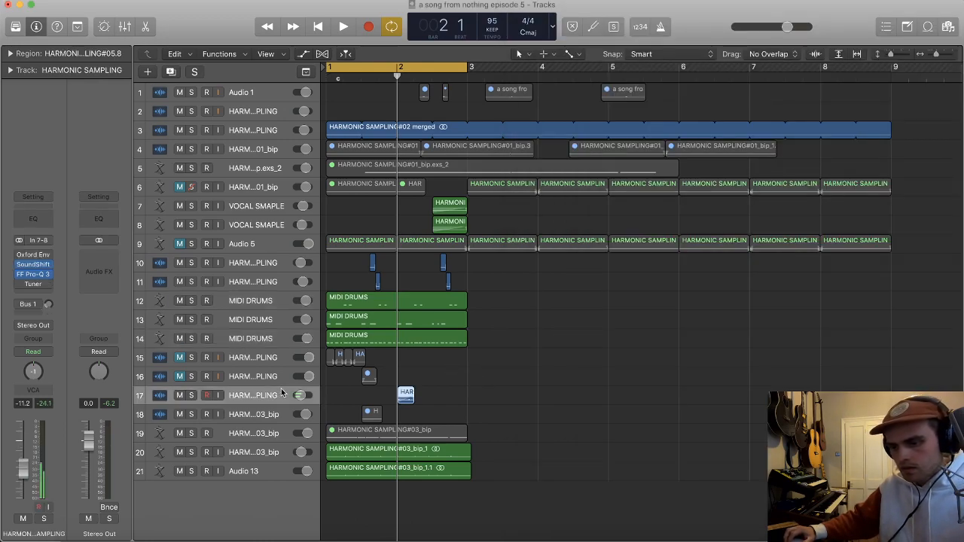
{"action": "key", "text": "super+d"}
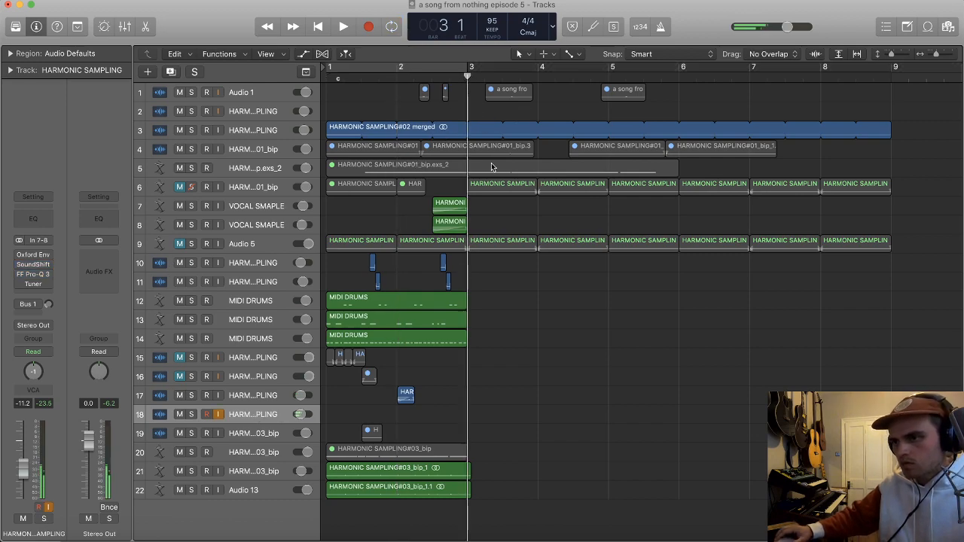
Step: Switch to Spotify and play "You're Driving Me Crazy" from the same Chet Baker album
{"action": "key", "text": "super+Tab"}
{"action": "left_click", "coordinate": [667, 336]}
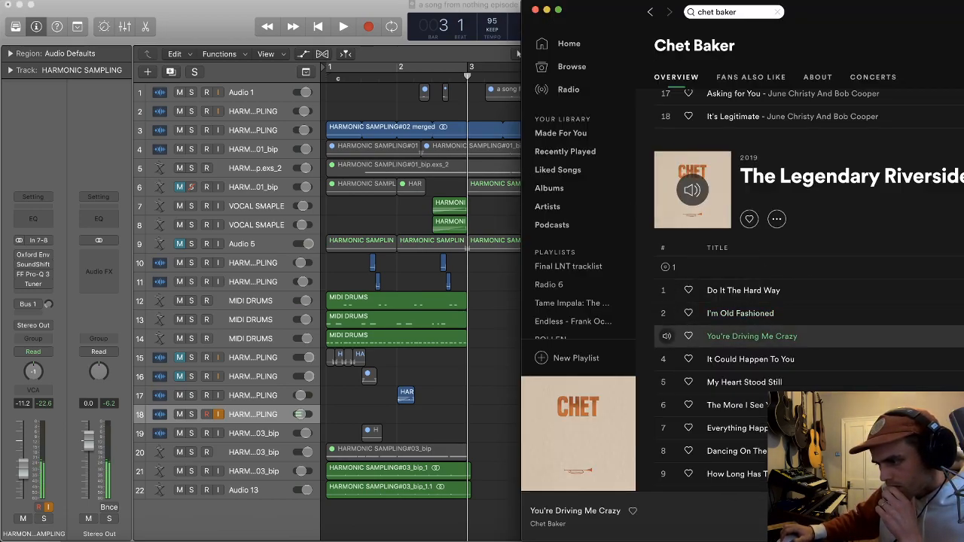
Step: Browse further Chet Baker albums and play "Strollin' - Live" from Chet Baker Live in London Volume II
{"action": "scroll", "coordinate": [754, 317], "scroll_direction": "down", "scroll_amount": 15}
{"action": "left_click_drag", "start_coordinate": [858, 19], "coordinate": [759, 21]}
{"action": "scroll", "coordinate": [735, 325], "scroll_direction": "down", "scroll_amount": 5}
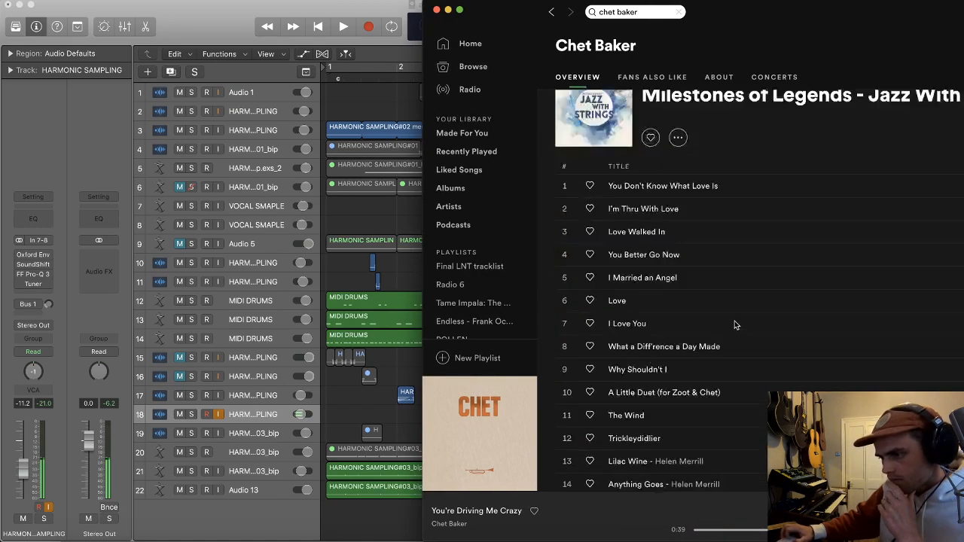
{"action": "scroll", "coordinate": [735, 325], "scroll_direction": "down", "scroll_amount": 3}
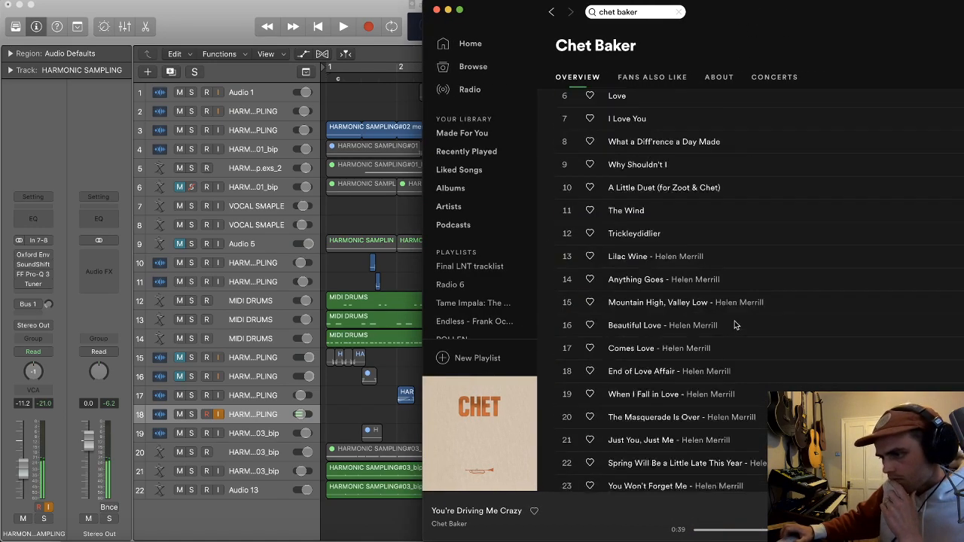
{"action": "double_click", "coordinate": [723, 243]}
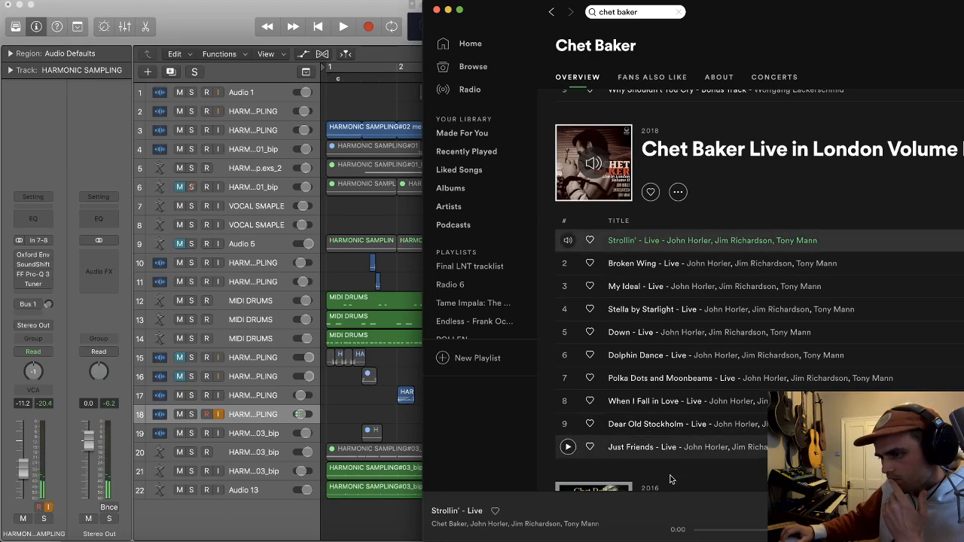
Step: Skip ahead through "Strollin' - Live" in several jumps to preview later passages for a usable sample
{"action": "left_click", "coordinate": [734, 531]}
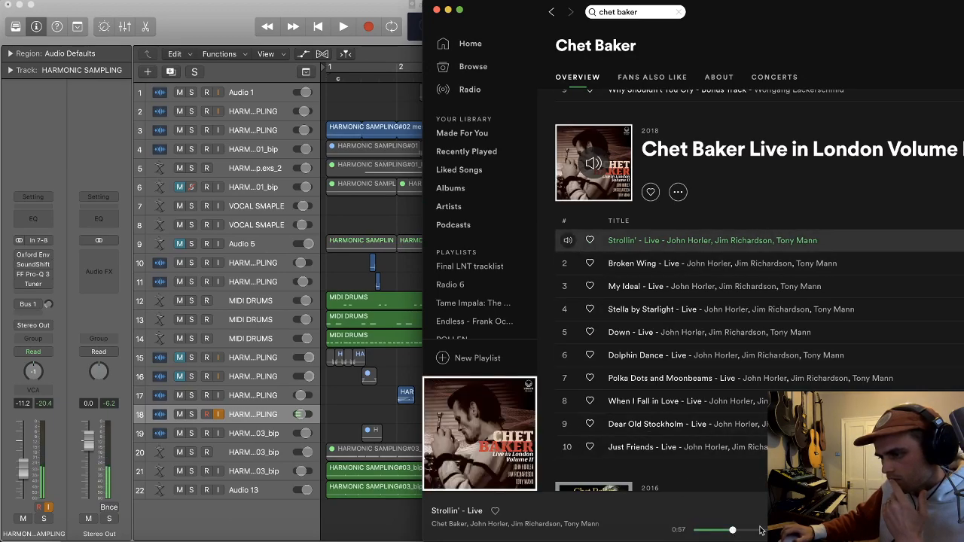
{"action": "left_click", "coordinate": [831, 531]}
{"action": "left_click", "coordinate": [867, 530]}
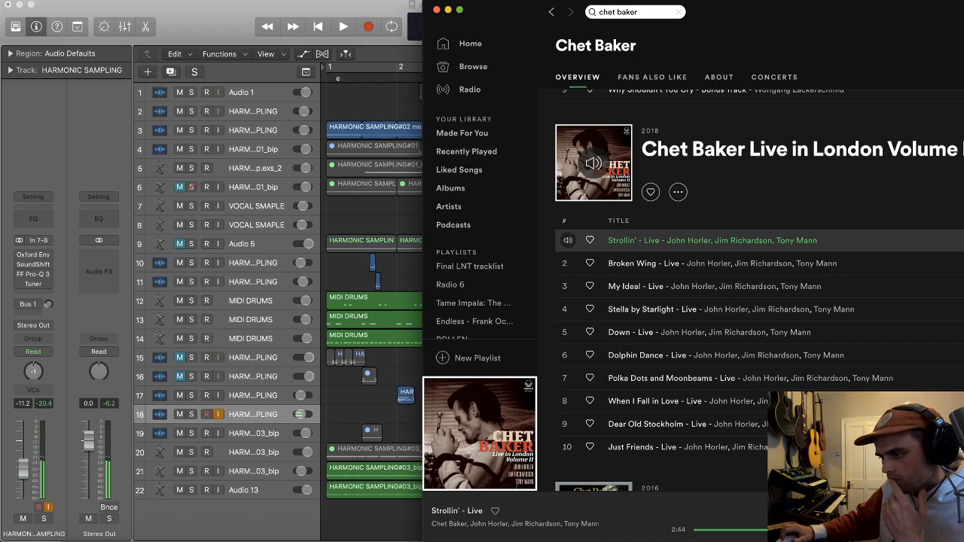
{"action": "left_click", "coordinate": [912, 530]}
Step: Shift the Spotify window aside and look through the remaining Chet Baker tracks for another sample candidate
{"action": "left_click_drag", "start_coordinate": [753, 12], "coordinate": [683, 11]}
{"action": "scroll", "coordinate": [616, 331], "scroll_direction": "down", "scroll_amount": 1}
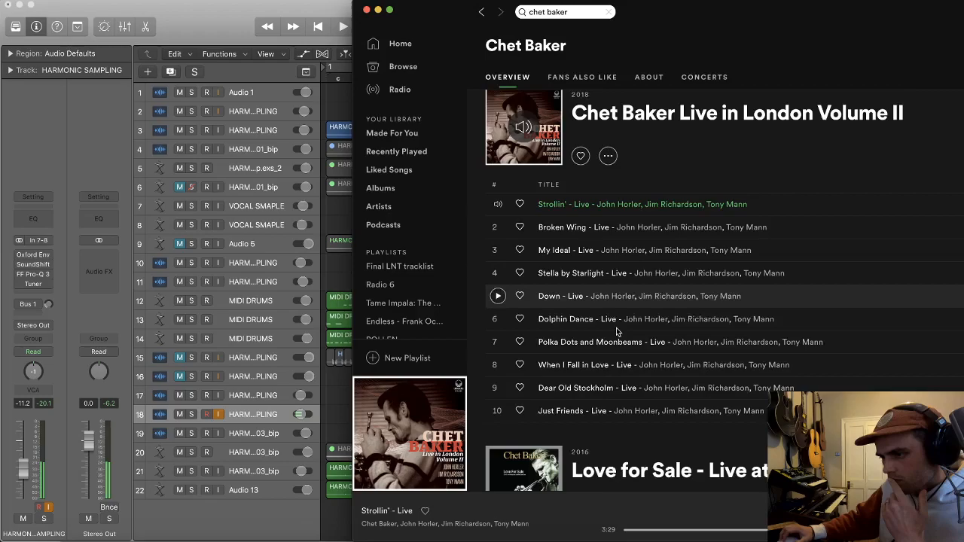
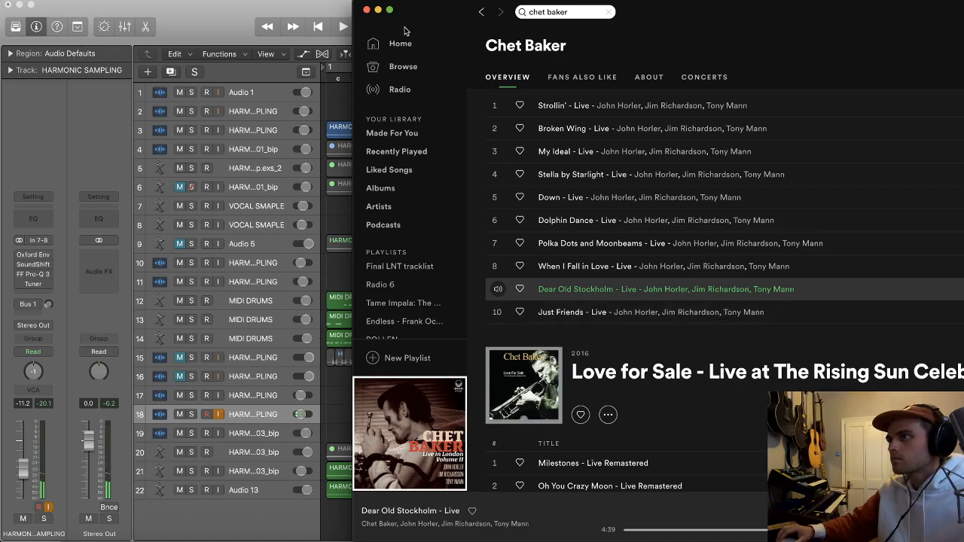
Step: Switch to Logic, mute both VOCAL SMAPLE tracks and turn off cycle playback
{"action": "left_click", "coordinate": [367, 10]}
{"action": "left_click", "coordinate": [180, 224]}
{"action": "left_click", "coordinate": [179, 205]}
{"action": "key", "text": "c"}
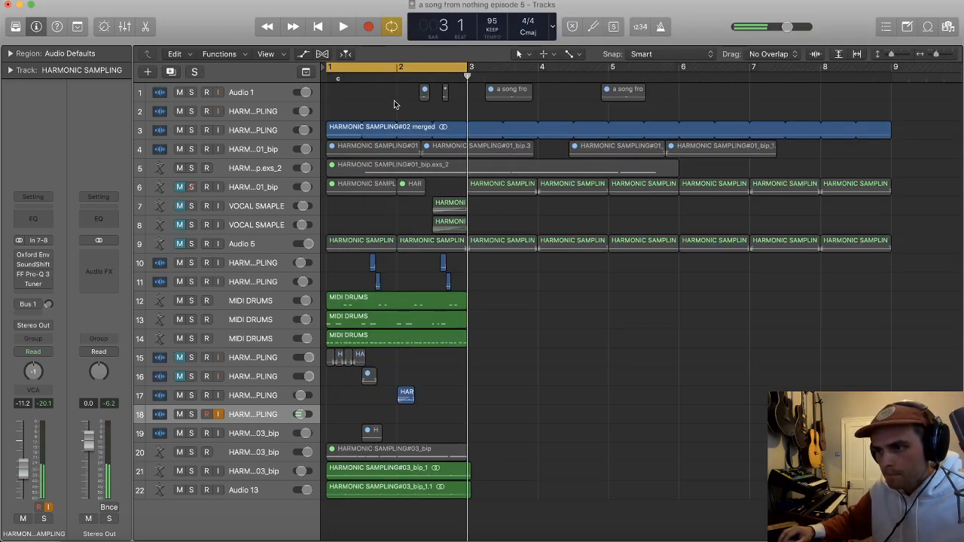
Step: Switch to Spotify, browse down to the album Lost Tapes: Early Chet and play "Brash"
{"action": "key", "text": "super+Tab"}
{"action": "scroll", "coordinate": [424, 296], "scroll_direction": "down", "scroll_amount": 10}
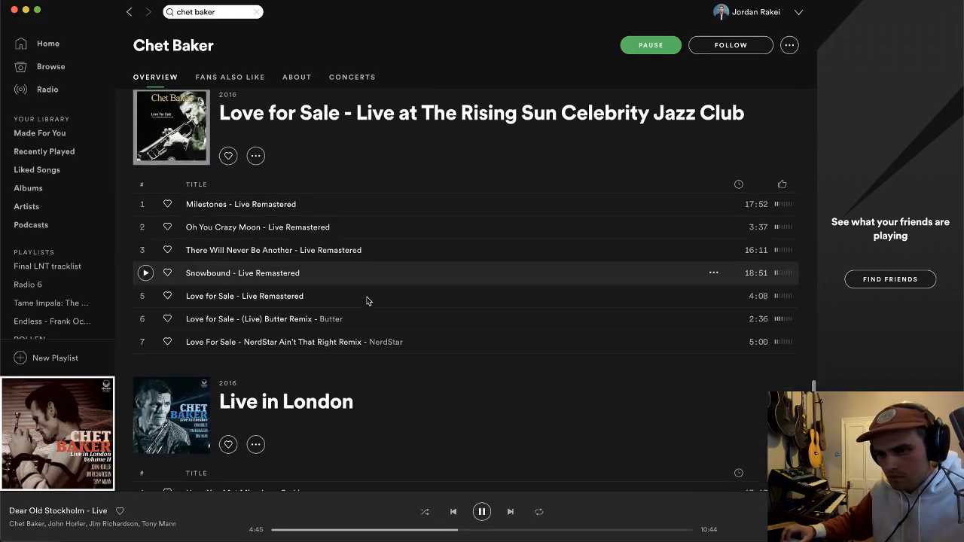
{"action": "scroll", "coordinate": [351, 406], "scroll_direction": "down", "scroll_amount": 2}
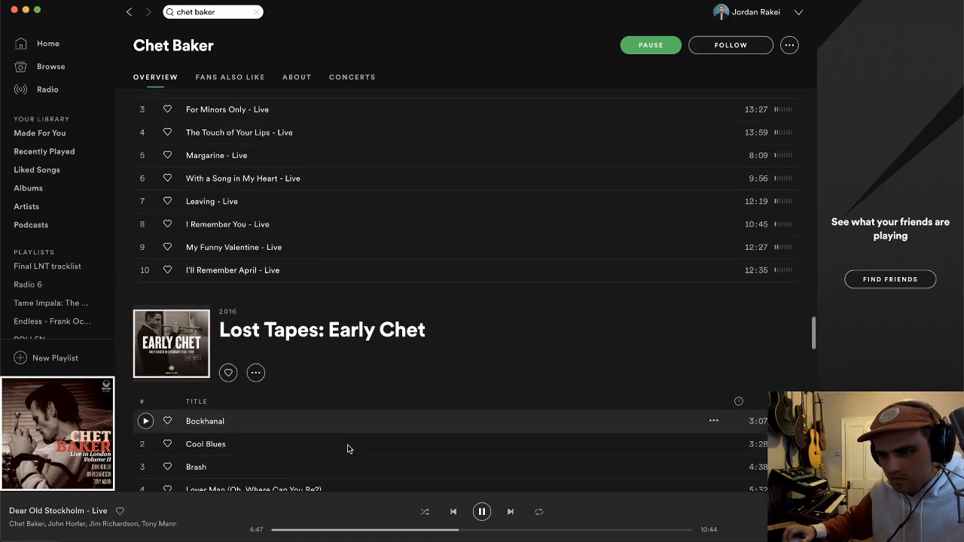
{"action": "double_click", "coordinate": [305, 387]}
{"action": "key", "text": "super+Tab"}
{"action": "key", "text": "super+Tab"}
{"action": "double_click", "coordinate": [338, 428]}
{"action": "scroll", "coordinate": [353, 397], "scroll_direction": "down", "scroll_amount": 5}
{"action": "scroll", "coordinate": [350, 394], "scroll_direction": "up", "scroll_amount": 1}
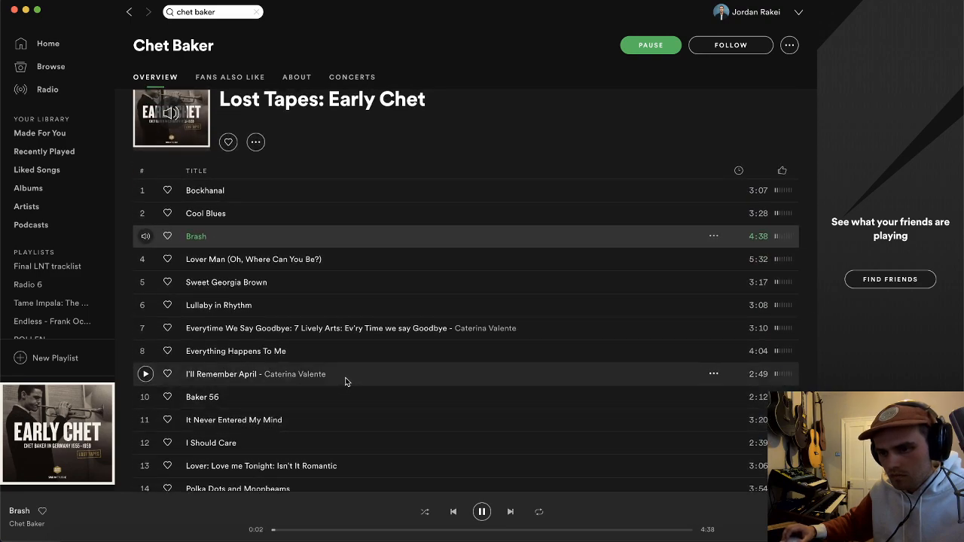
Step: Record the opening of "Brash" from Spotify onto Logic track 18, starting at bar 3
{"action": "key", "text": "super+Tab"}
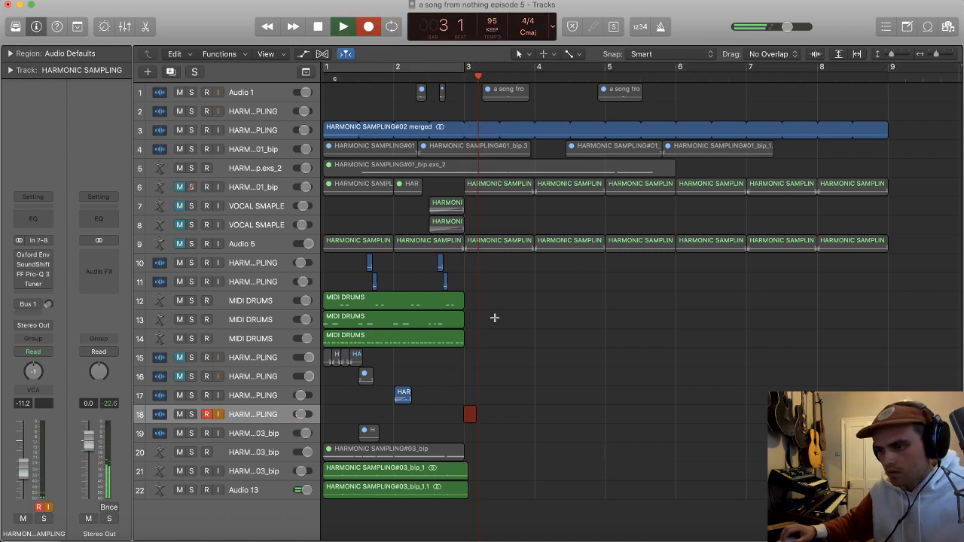
{"action": "key", "text": "super+Tab"}
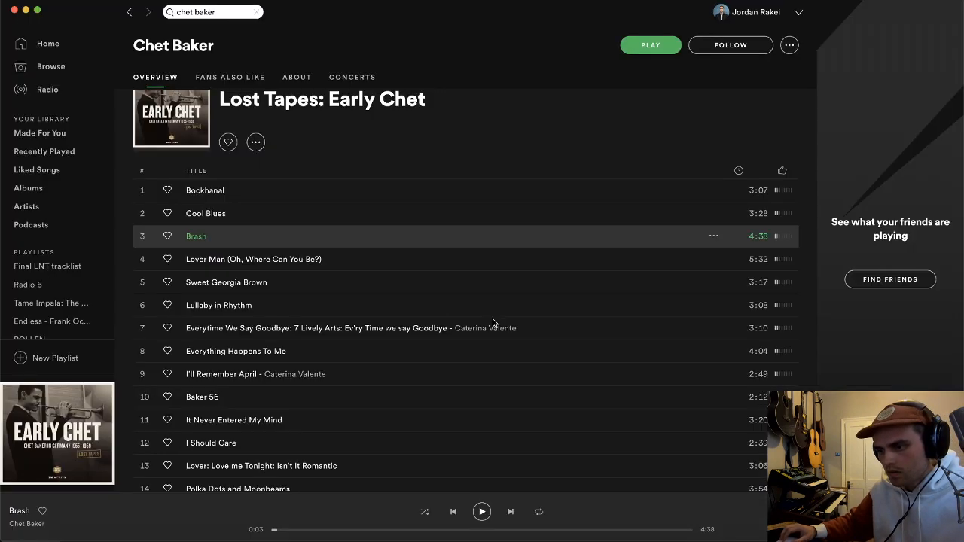
{"action": "key", "text": "space"}
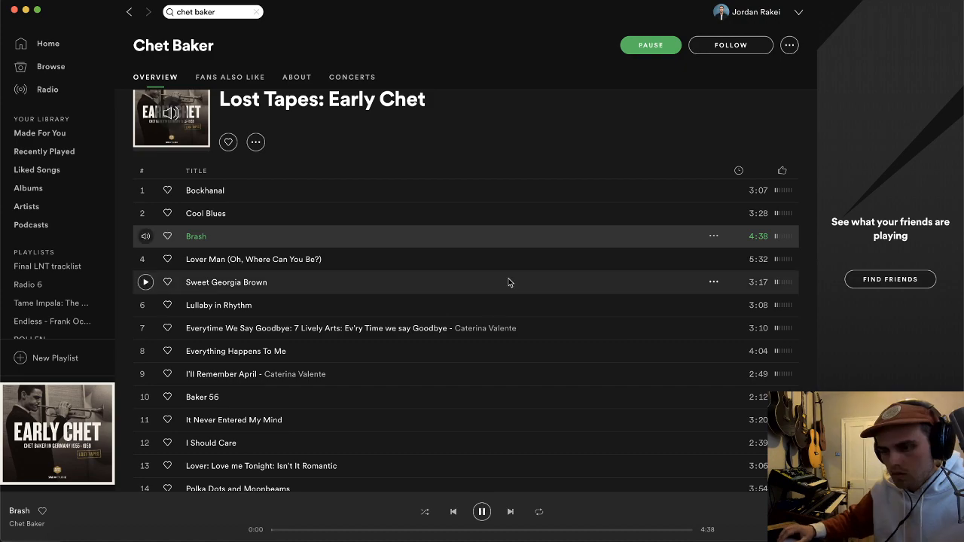
{"action": "key", "text": "super+Tab"}
{"action": "key", "text": "space"}
Step: Trim the silent lead-in from the new HARMONIC SAMPLING#04 recording and move the region to bar 1
{"action": "left_click", "coordinate": [537, 76]}
{"action": "scroll", "coordinate": [570, 217], "scroll_direction": "up", "scroll_amount": 4}
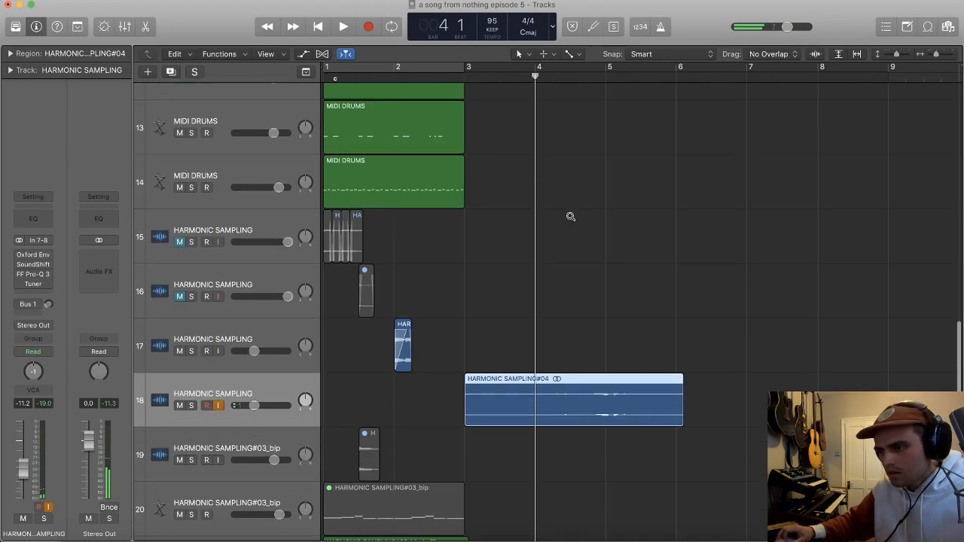
{"action": "scroll", "coordinate": [570, 217], "scroll_direction": "up", "scroll_amount": 2}
{"action": "scroll", "coordinate": [628, 163], "scroll_direction": "up", "scroll_amount": 3}
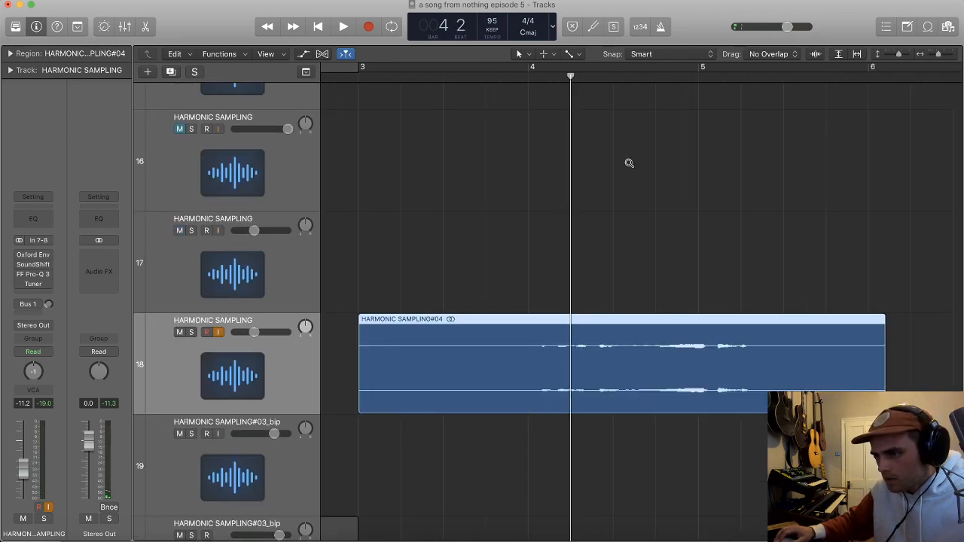
{"action": "scroll", "coordinate": [629, 163], "scroll_direction": "up", "scroll_amount": 1}
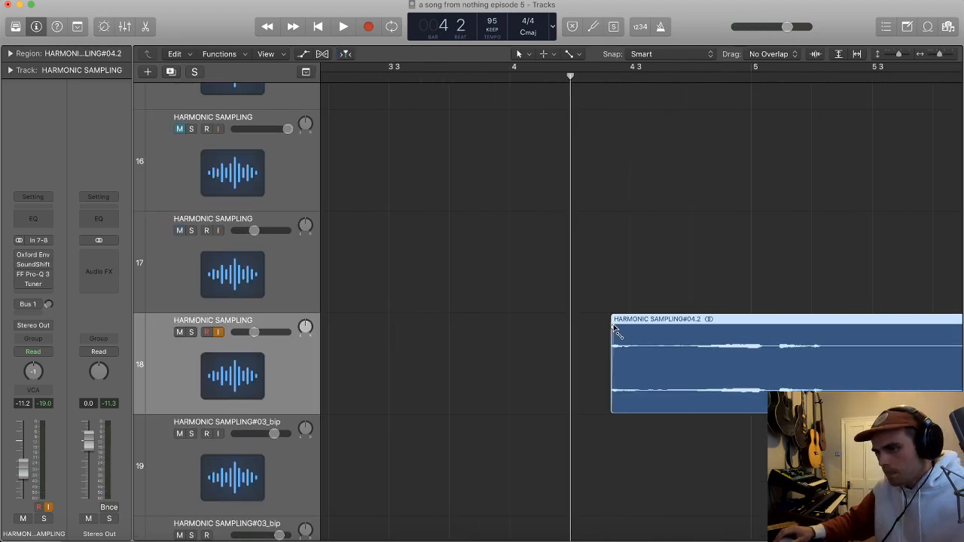
{"action": "scroll", "coordinate": [613, 336], "scroll_direction": "down", "scroll_amount": 6}
{"action": "left_click_drag", "start_coordinate": [421, 375], "coordinate": [333, 366]}
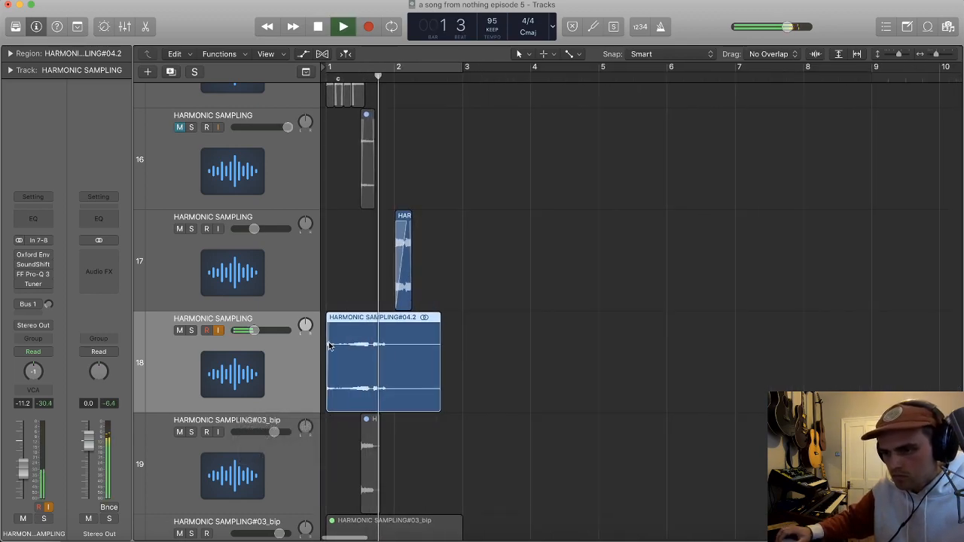
Step: Turn cycle playback on and audition the moved sample in the two-bar loop
{"action": "scroll", "coordinate": [361, 344], "scroll_direction": "right", "scroll_amount": 3}
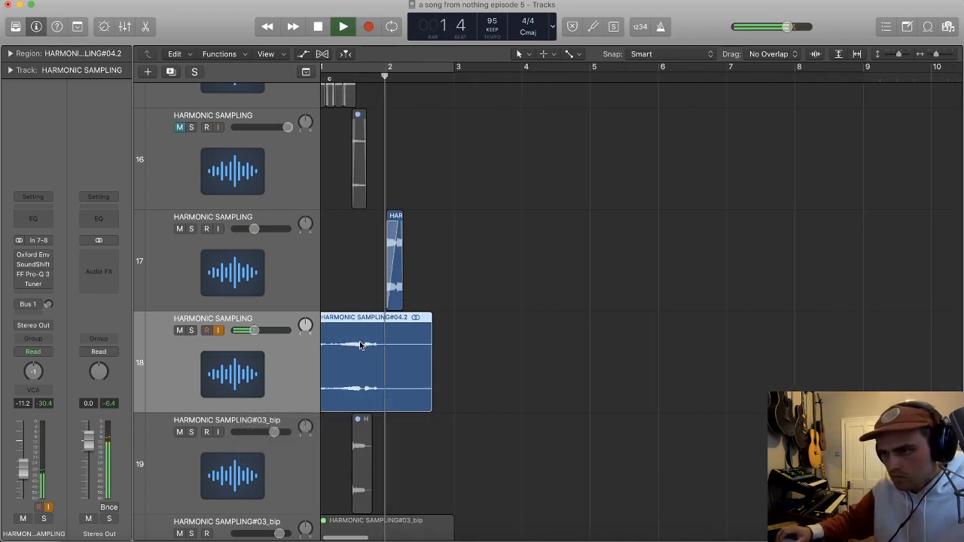
{"action": "key", "text": "c"}
{"action": "scroll", "coordinate": [380, 339], "scroll_direction": "left", "scroll_amount": 2}
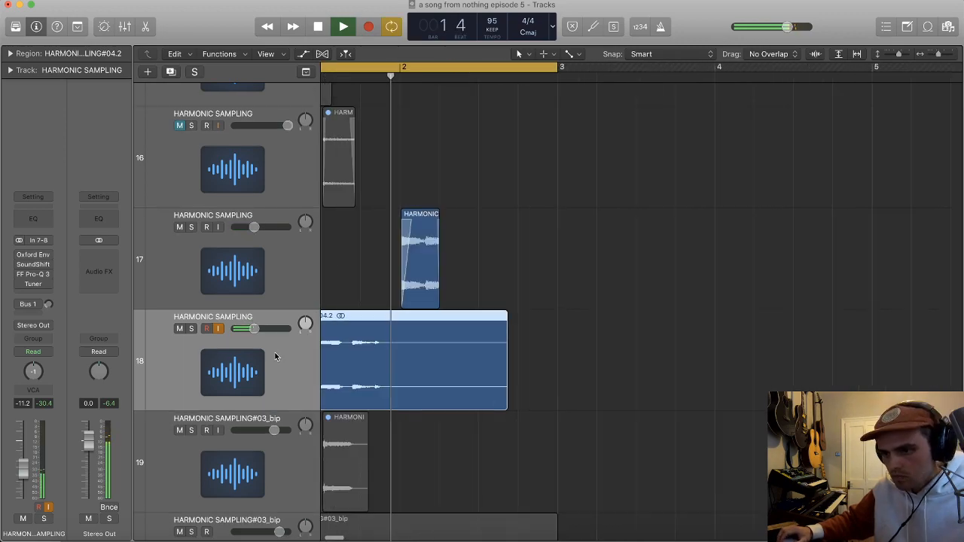
{"action": "scroll", "coordinate": [276, 357], "scroll_direction": "left", "scroll_amount": 4}
Step: Copy the new sample region onto a duplicate of its track and stretch the copy to about 2.5 bars
{"action": "key", "text": "super+d"}
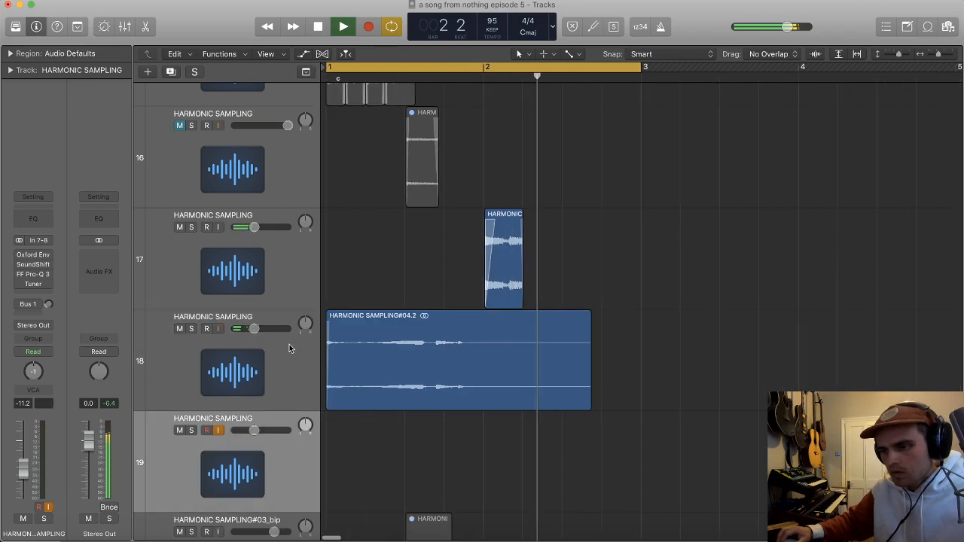
{"action": "key", "text": "space"}
{"action": "left_click_drag", "start_coordinate": [423, 334], "coordinate": [425, 437]}
{"action": "left_click_drag", "start_coordinate": [589, 480], "coordinate": [694, 448]}
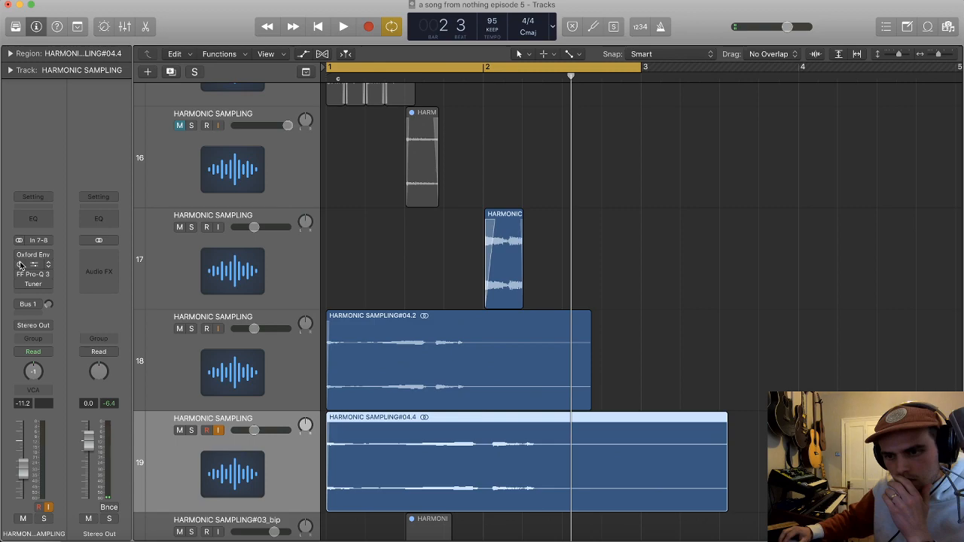
Step: Enable SoundShifter Pitch on the duplicate sample track and add a stereo Space Designer reverb
{"action": "left_click", "coordinate": [20, 264]}
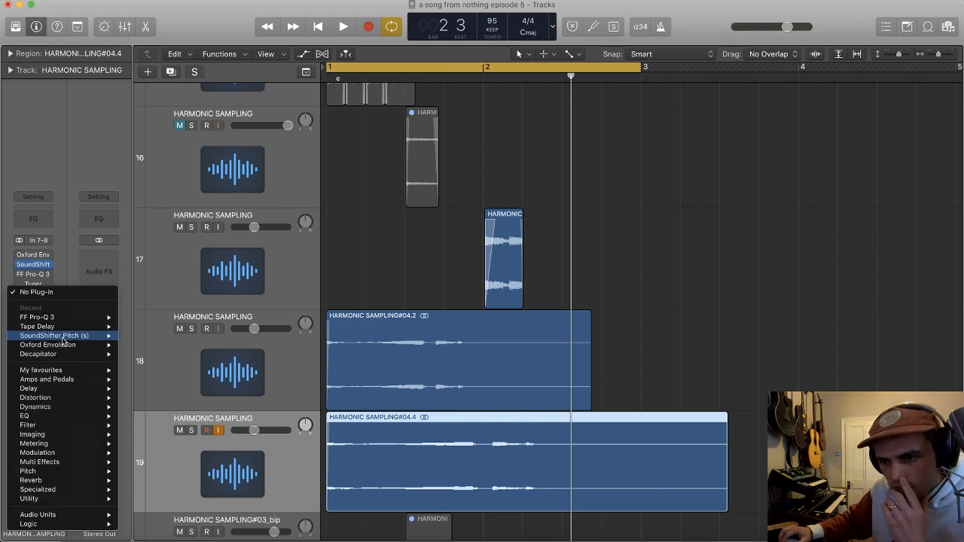
{"action": "mouse_move", "coordinate": [46, 480]}
{"action": "mouse_move", "coordinate": [162, 508]}
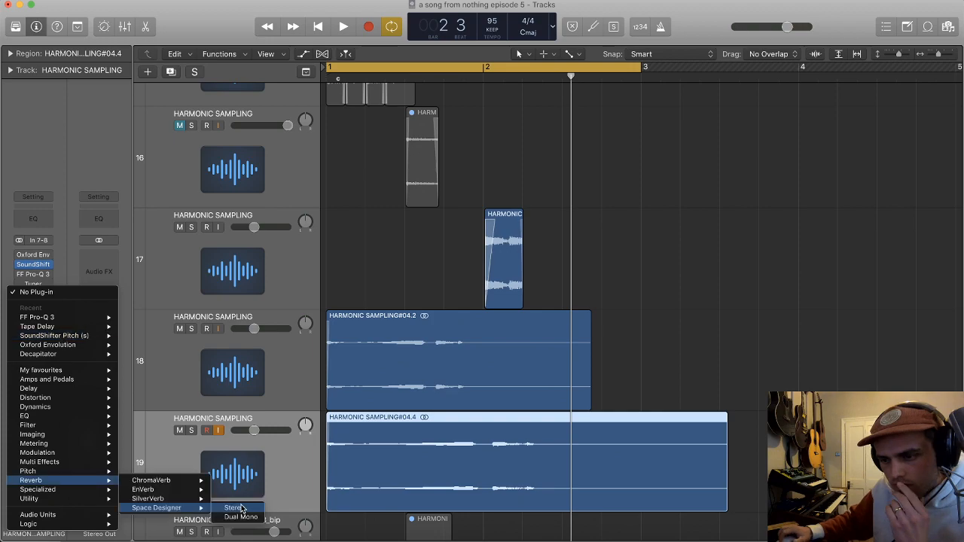
{"action": "left_click", "coordinate": [241, 509]}
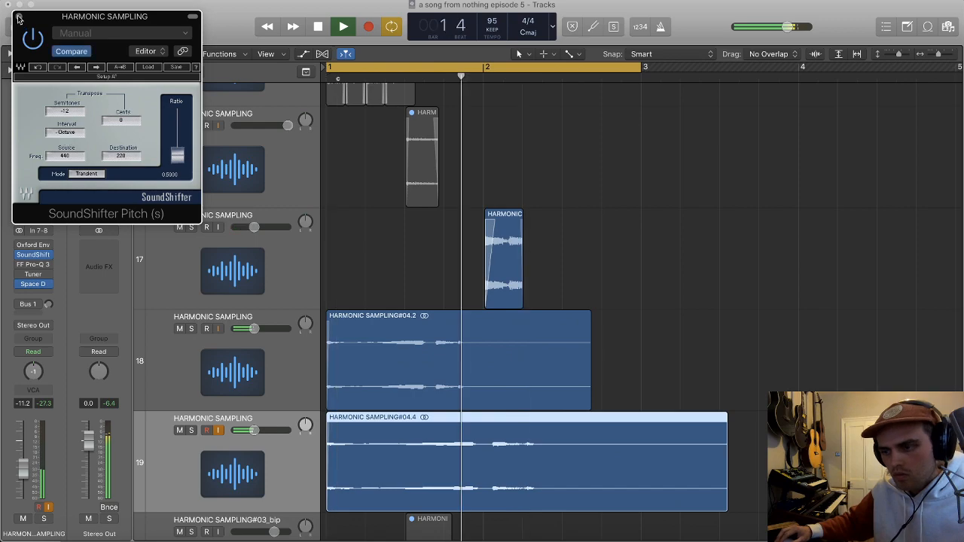
{"action": "left_click", "coordinate": [19, 17]}
Step: Mute original sample track 18 and divide the stretched region at 2 1 1 121, keeping only its first part
{"action": "key", "text": "super+Left"}
{"action": "left_click", "coordinate": [179, 329]}
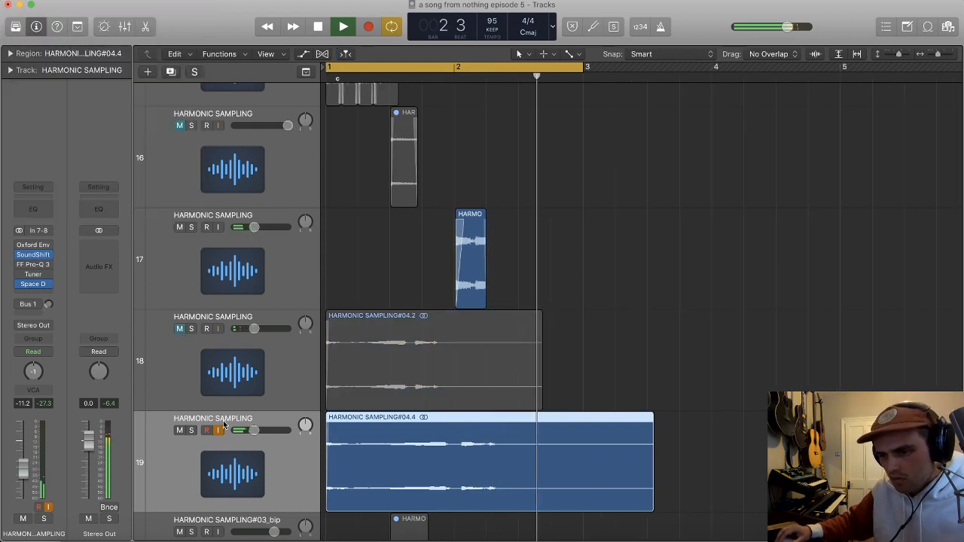
{"action": "scroll", "coordinate": [385, 445], "scroll_direction": "right", "scroll_amount": 2}
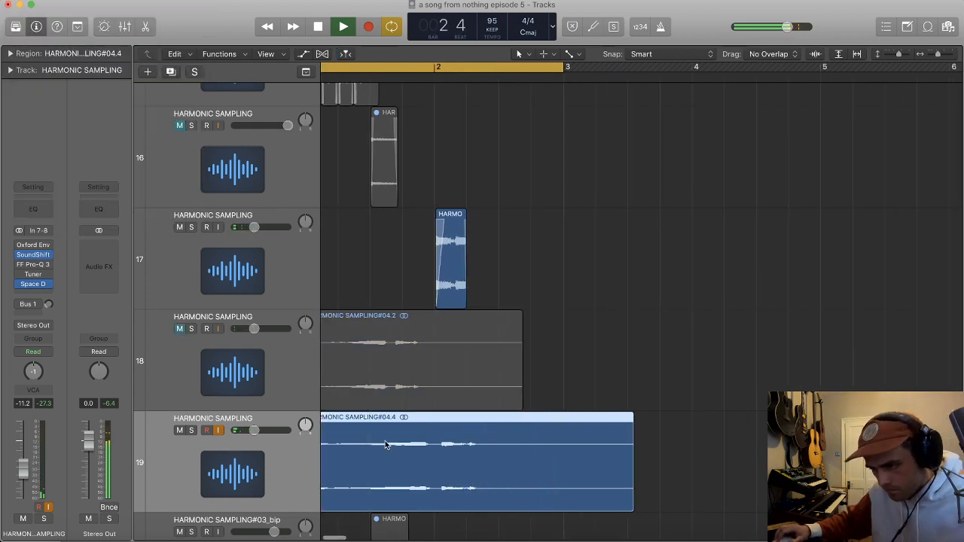
{"action": "key", "text": "super+Right"}
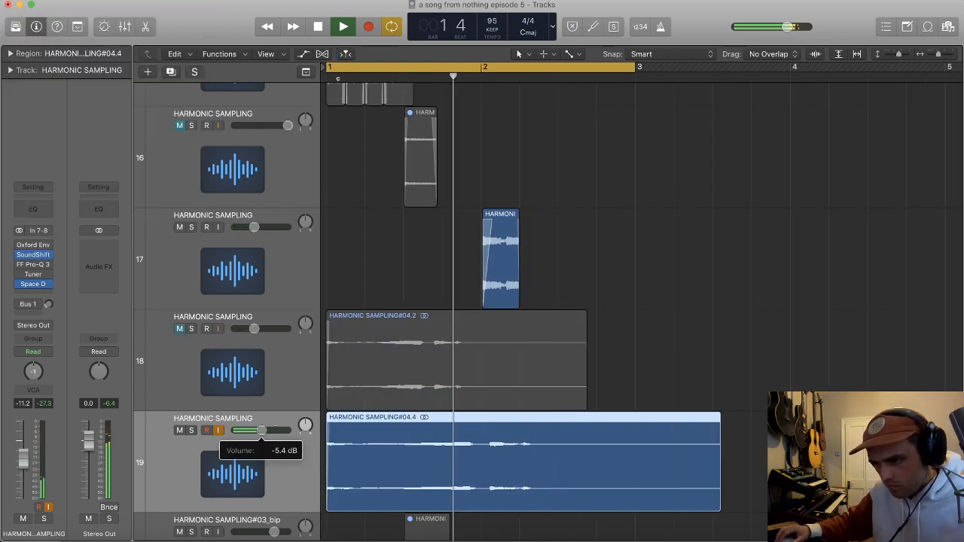
{"action": "left_click", "coordinate": [485, 441]}
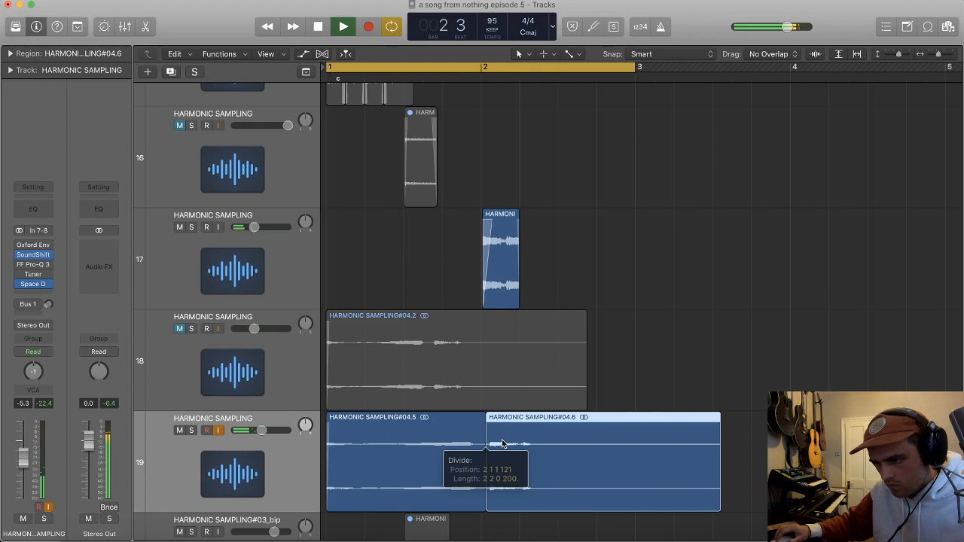
{"action": "scroll", "coordinate": [528, 443], "scroll_direction": "down", "scroll_amount": 3}
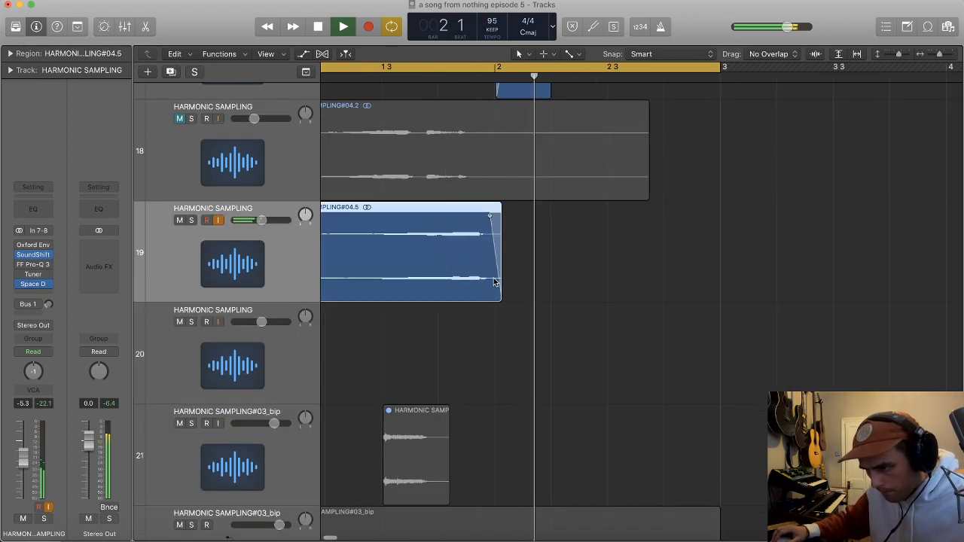
Step: Look through the plug-in list for the stretched sample's track and give its region a fade-in about 0.8 bar long
{"action": "left_click", "coordinate": [33, 284]}
{"action": "mouse_move", "coordinate": [55, 322]}
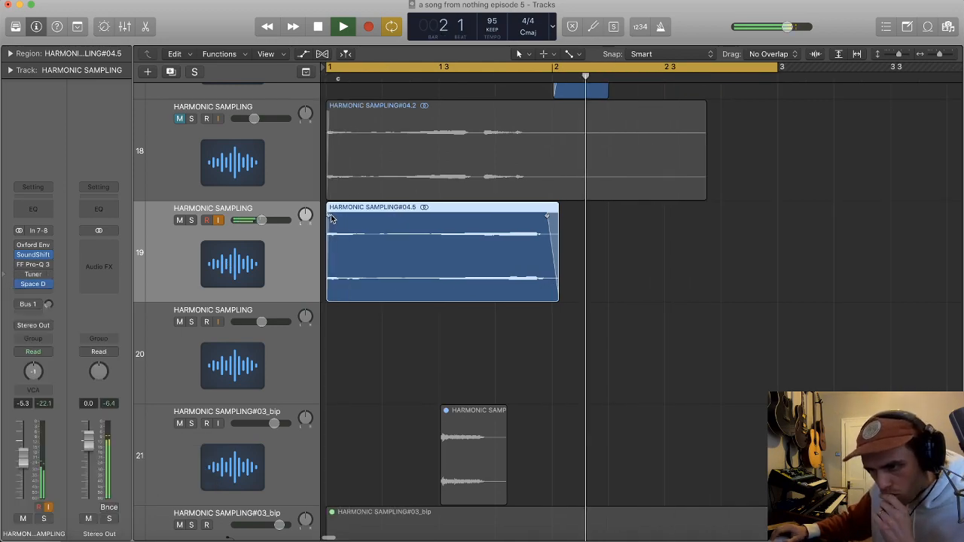
{"action": "left_click_drag", "start_coordinate": [330, 216], "coordinate": [510, 217]}
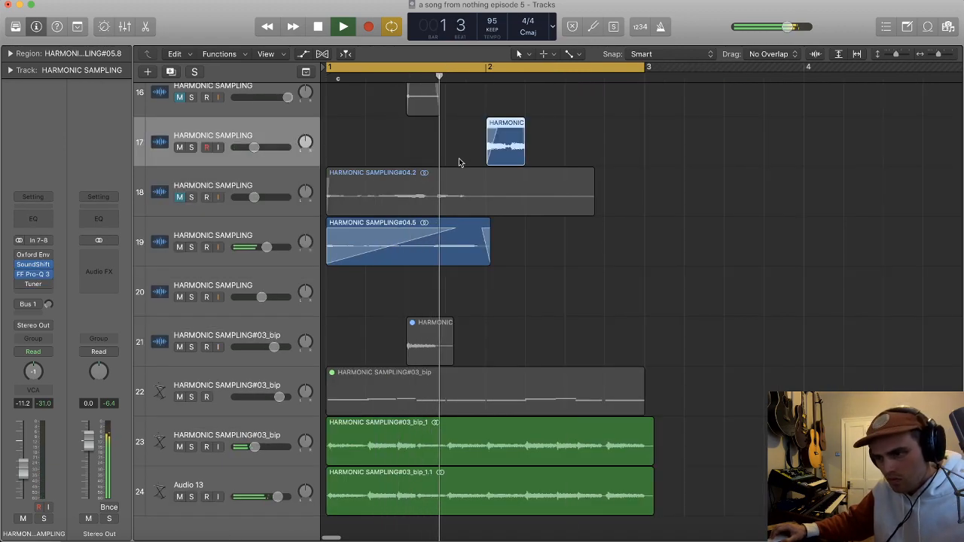
{"action": "key", "text": "super+Right"}
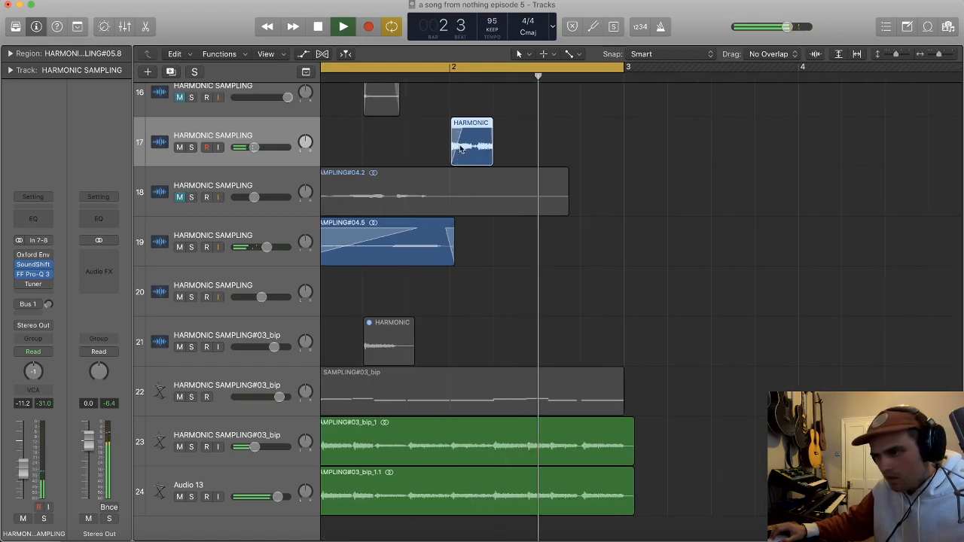
{"action": "key", "text": "super+Right"}
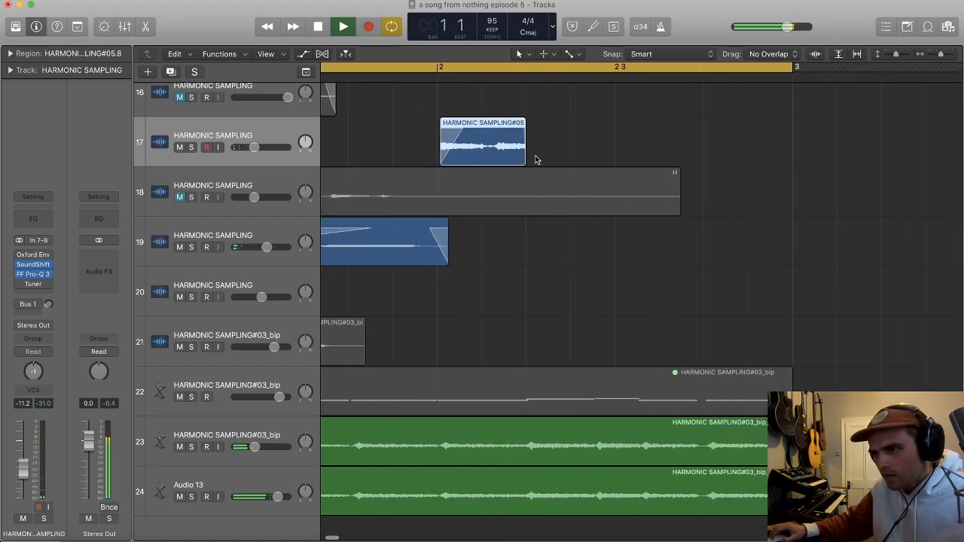
{"action": "key", "text": "super+Left"}
{"action": "left_click", "coordinate": [393, 147]}
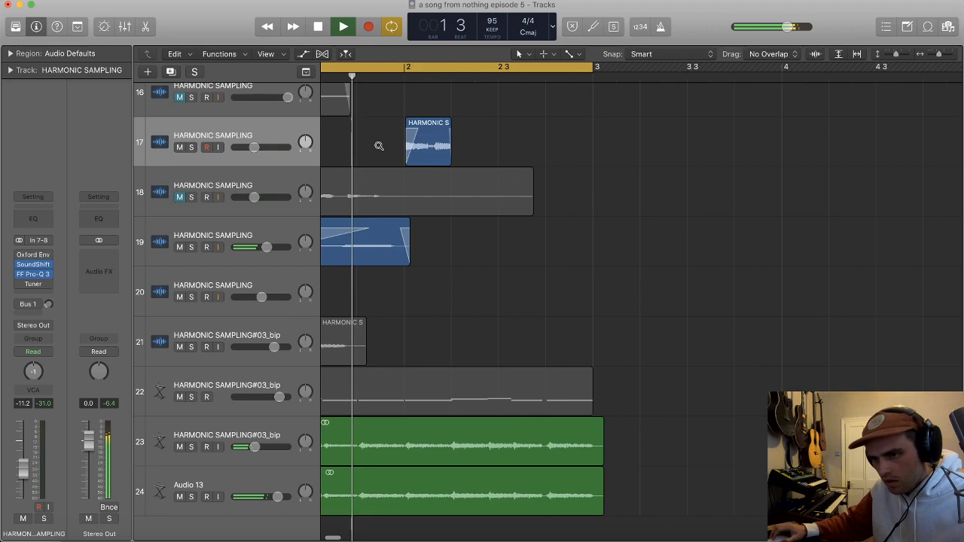
{"action": "left_click", "coordinate": [379, 145], "text": "ctrl+alt"}
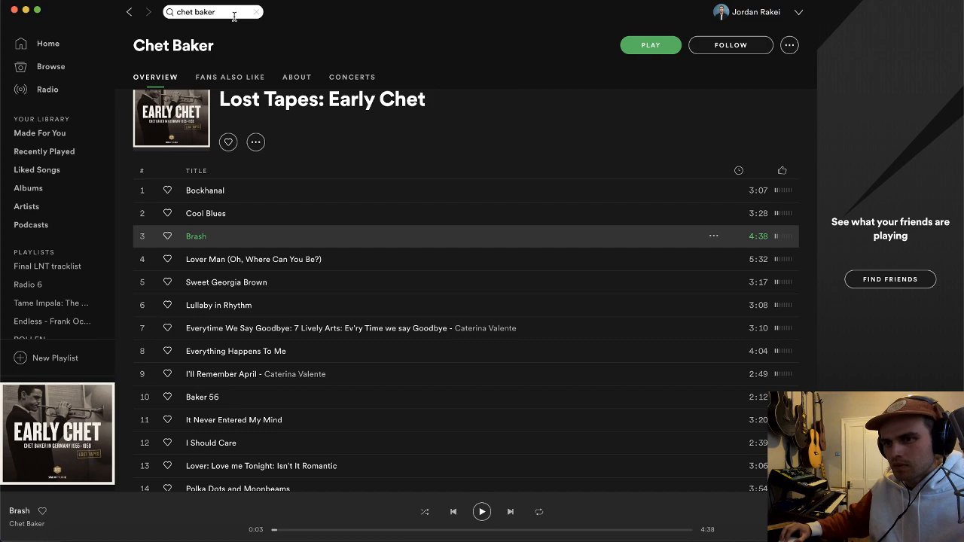
Step: Search Spotify for "jimi hendrix" in place of the previous artist
{"action": "left_click", "coordinate": [235, 15]}
{"action": "type", "text": "g"}
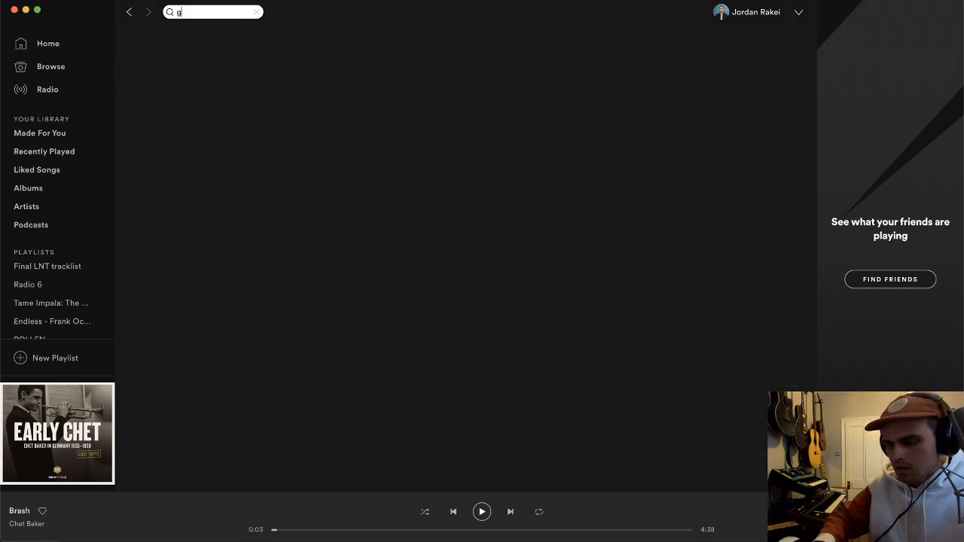
{"action": "type", "text": "imi he"}
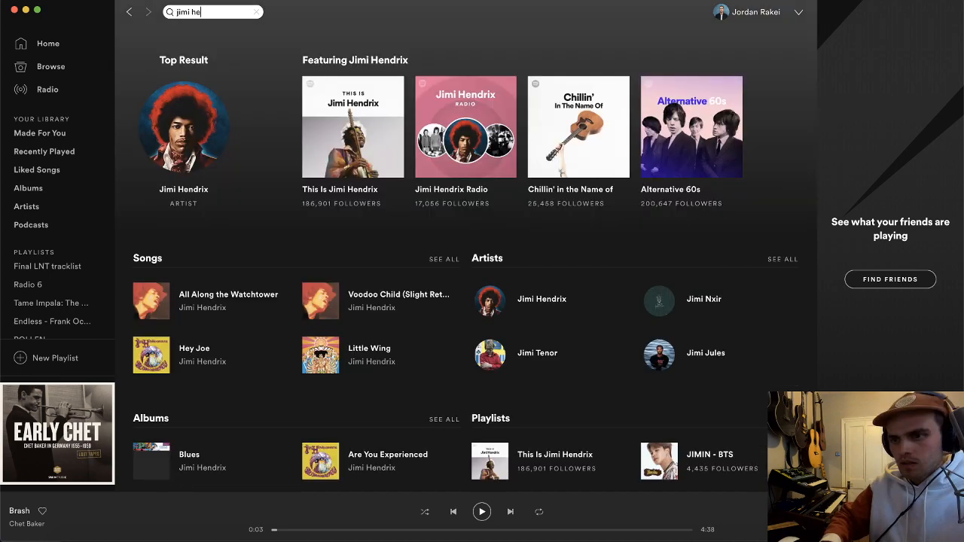
{"action": "type", "text": "ndrix"}
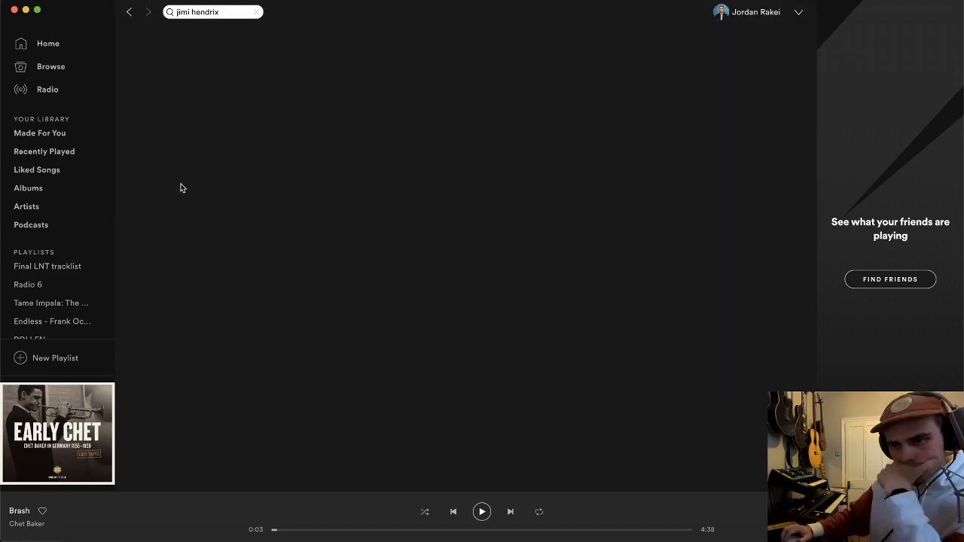
Step: Browse Jimi Hendrix's discography down to the 1967 album Are You Experienced and play Foxey Lady
{"action": "scroll", "coordinate": [312, 267], "scroll_direction": "down", "scroll_amount": 10}
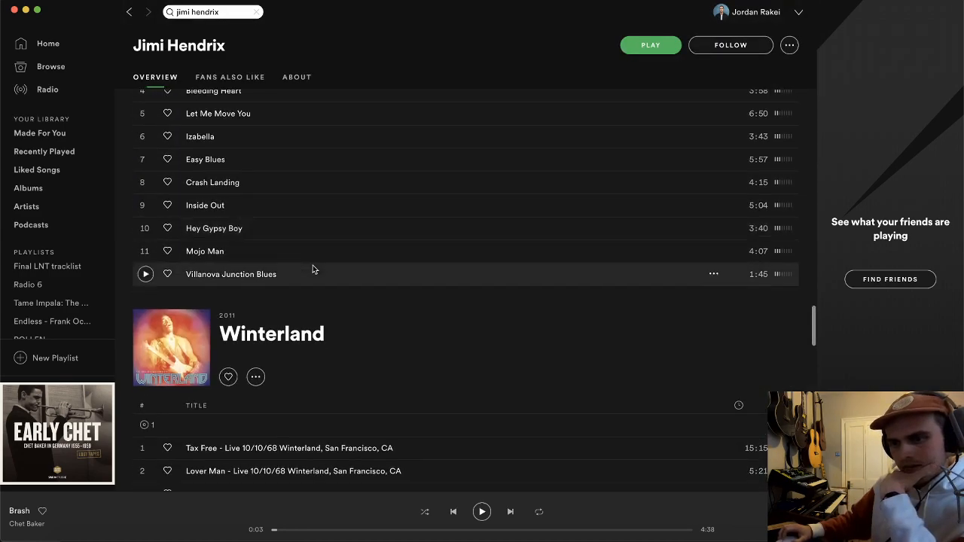
{"action": "scroll", "coordinate": [313, 269], "scroll_direction": "down", "scroll_amount": 1}
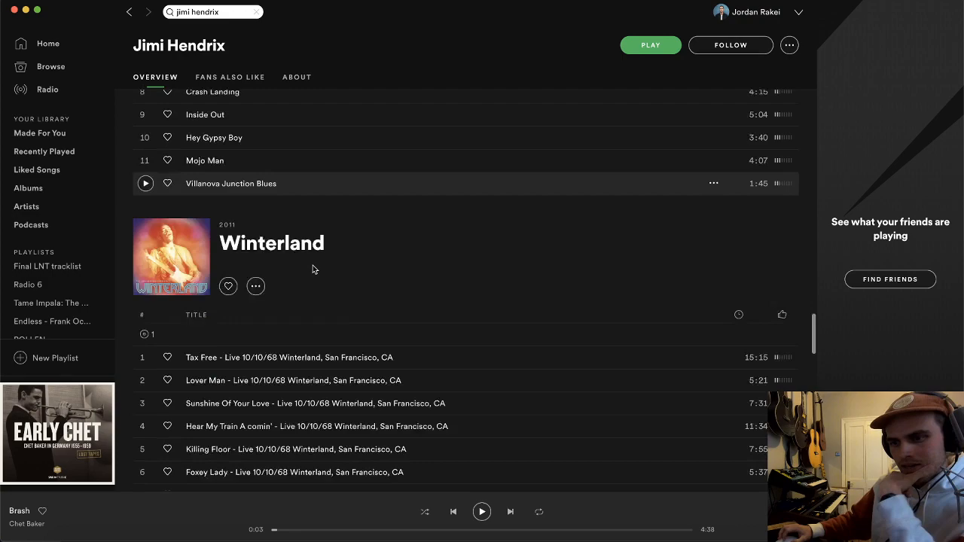
{"action": "scroll", "coordinate": [331, 275], "scroll_direction": "down", "scroll_amount": 10}
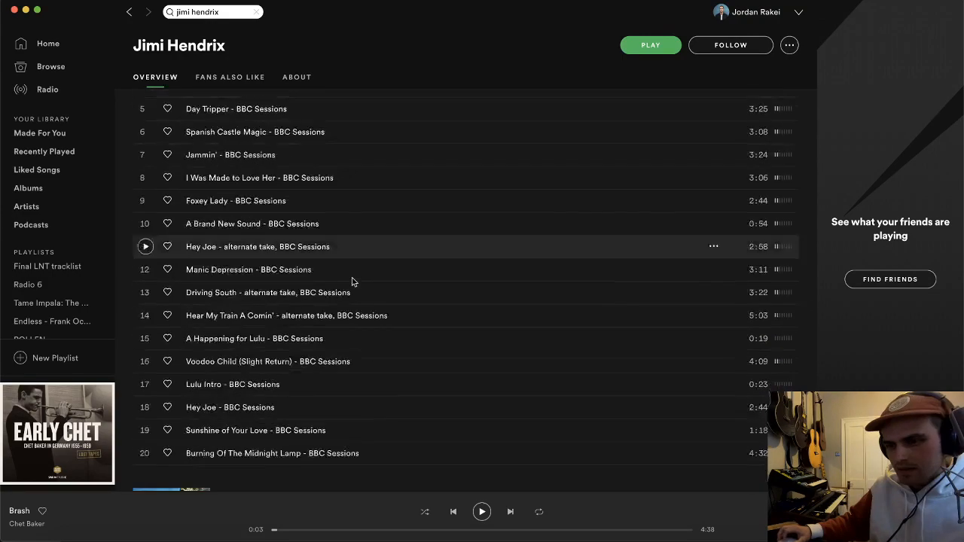
{"action": "scroll", "coordinate": [351, 282], "scroll_direction": "down", "scroll_amount": 3}
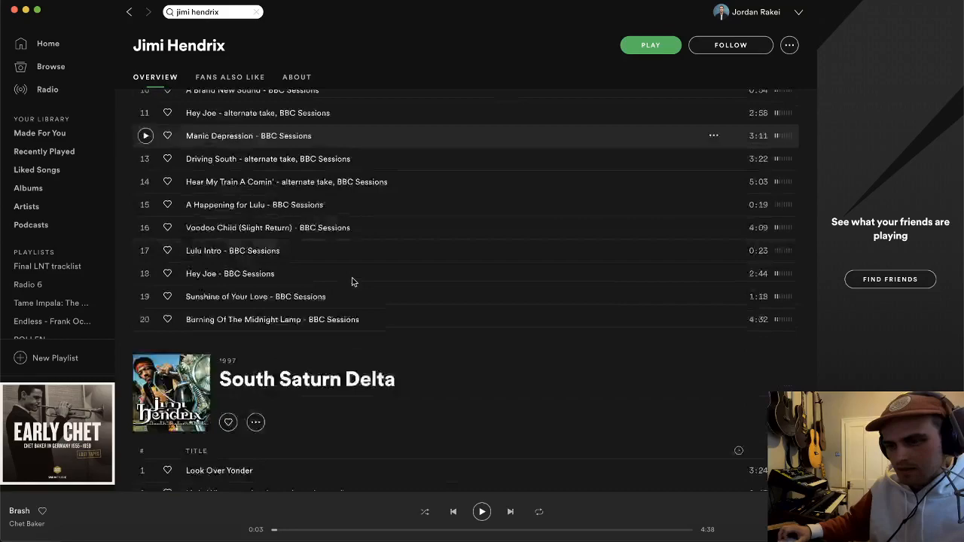
{"action": "scroll", "coordinate": [351, 282], "scroll_direction": "down", "scroll_amount": 15}
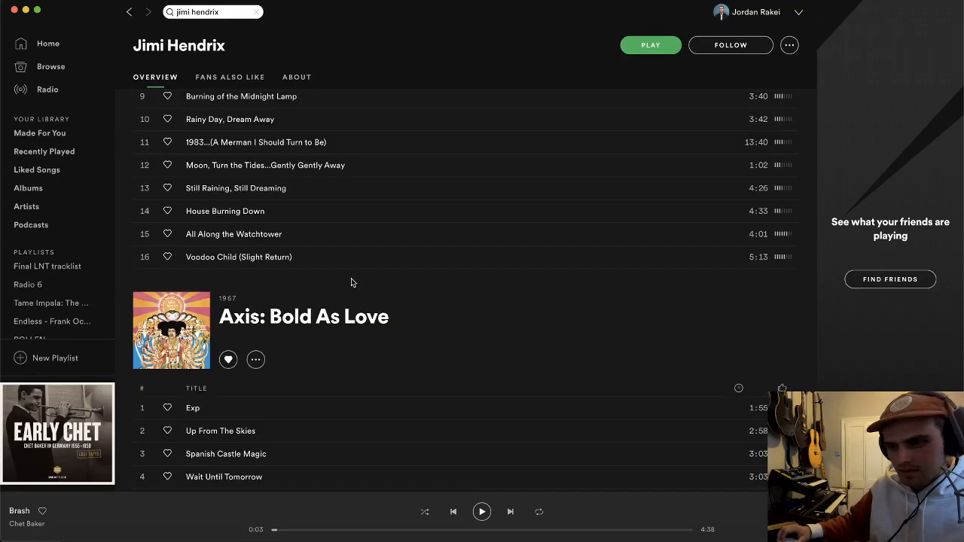
{"action": "scroll", "coordinate": [351, 277], "scroll_direction": "down", "scroll_amount": 14}
{"action": "double_click", "coordinate": [311, 207]}
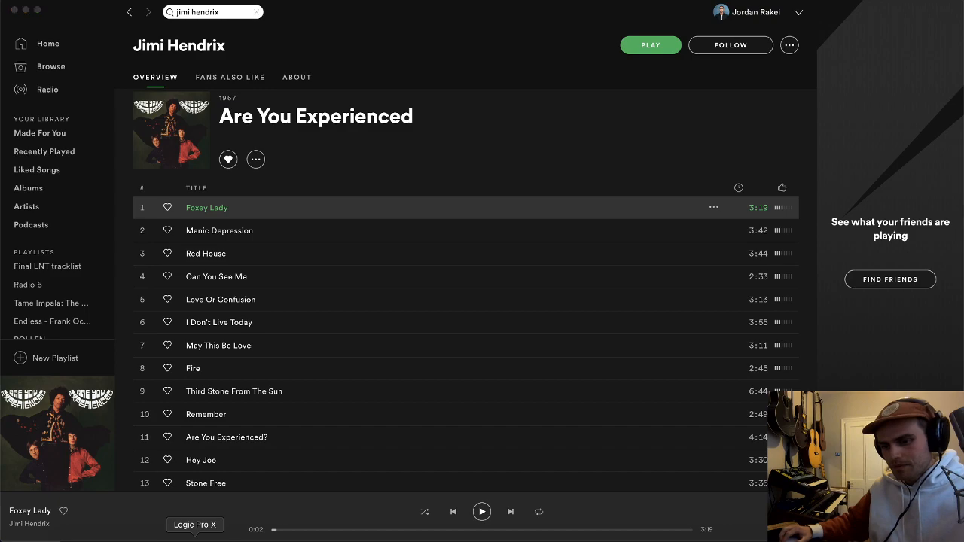
Step: Switch to Logic for recording on track 20 and replay Foxey Lady from its start in Spotify as the source
{"action": "left_click", "coordinate": [195, 538]}
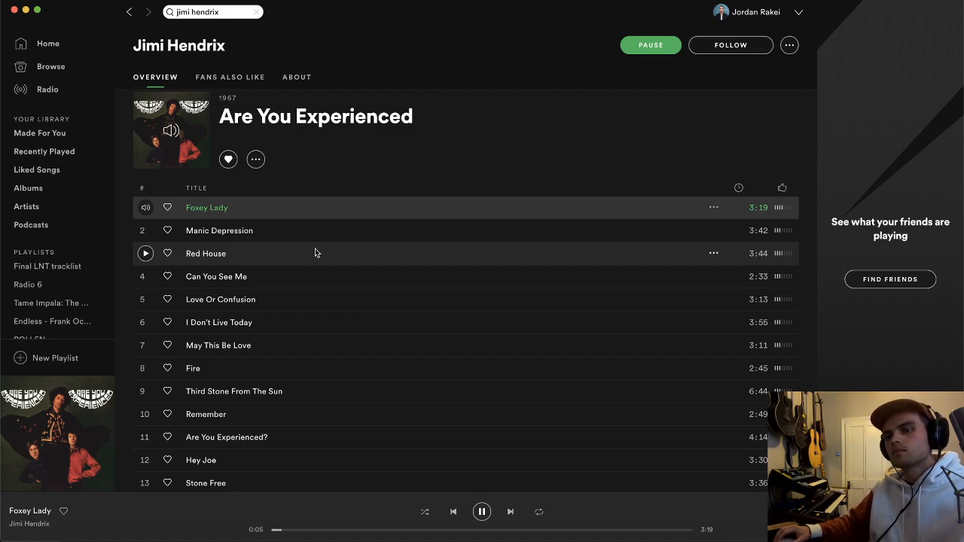
{"action": "key", "text": "space"}
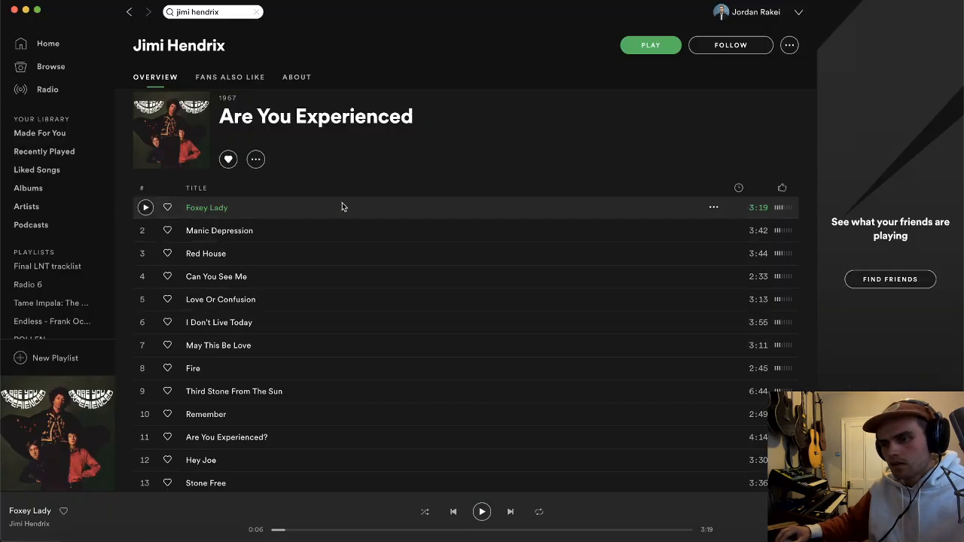
{"action": "double_click", "coordinate": [342, 207]}
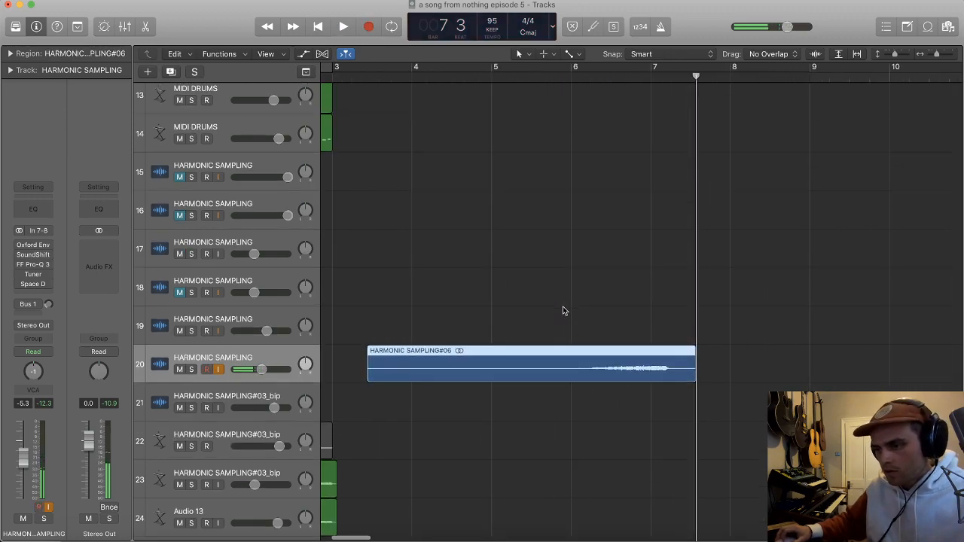
Step: Divide the new recording on track 20 just after bar 7 and delete its tail
{"action": "key", "text": "super+Down"}
{"action": "key", "text": "super+Down"}
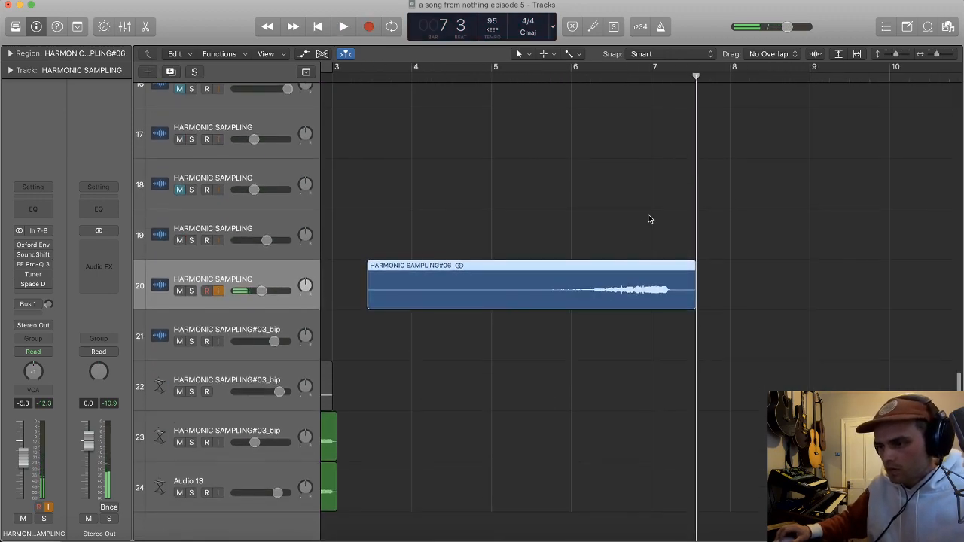
{"action": "double_click", "coordinate": [660, 282], "text": "super"}
{"action": "key", "text": "BackSpace"}
{"action": "scroll", "coordinate": [683, 284], "scroll_direction": "right", "scroll_amount": 1}
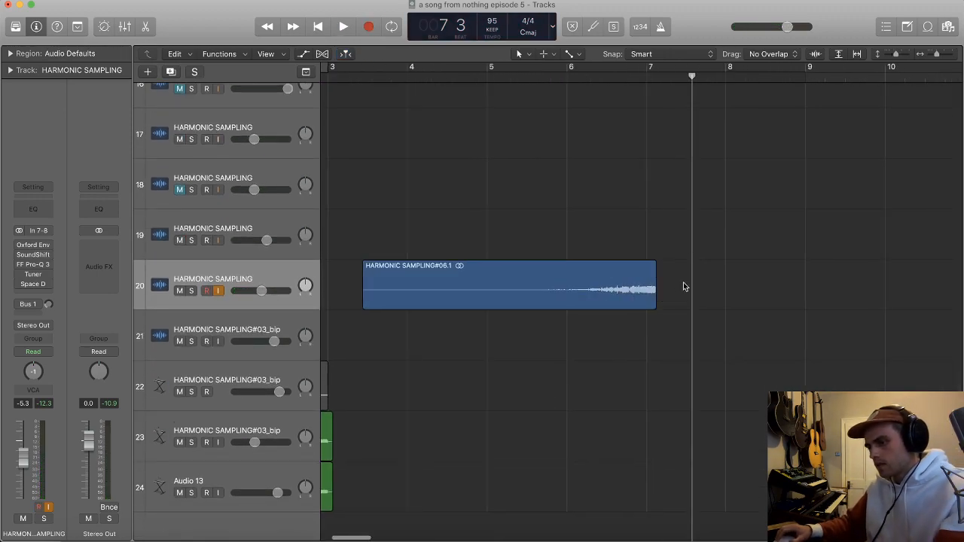
Step: Move the recording near bar 1, keep only its swelling second half, and place that part so it ends at bar 3
{"action": "scroll", "coordinate": [685, 286], "scroll_direction": "left", "scroll_amount": 3}
{"action": "key", "text": "super+Left"}
{"action": "left_click_drag", "start_coordinate": [614, 301], "coordinate": [409, 292]}
{"action": "double_click", "coordinate": [414, 285], "text": "super"}
{"action": "left_click", "coordinate": [401, 274]}
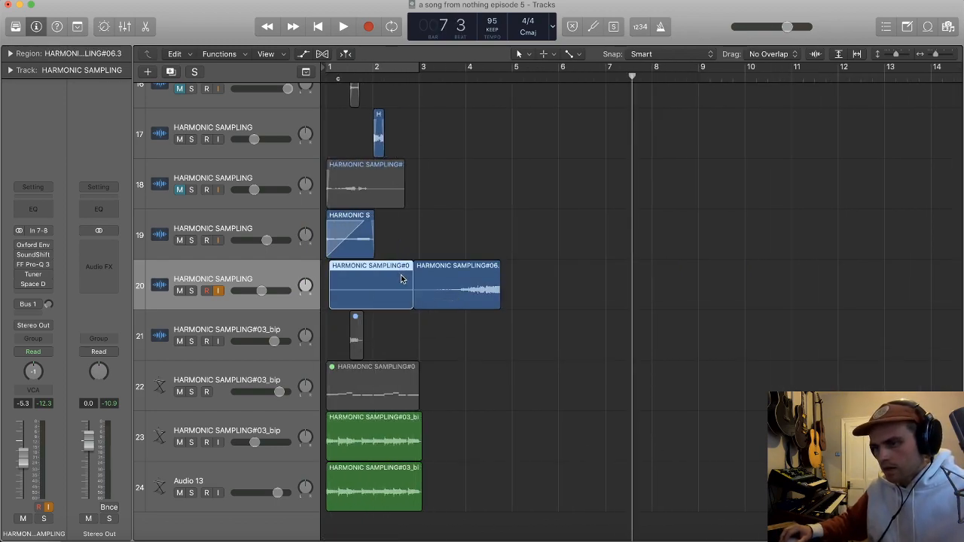
{"action": "left_click", "coordinate": [452, 286]}
{"action": "key", "text": "BackSpace"}
{"action": "mouse_move", "coordinate": [396, 286]}
{"action": "left_mouse_down"}
{"action": "mouse_move", "coordinate": [505, 295]}
{"action": "mouse_move", "coordinate": [385, 296]}
{"action": "left_mouse_up"}
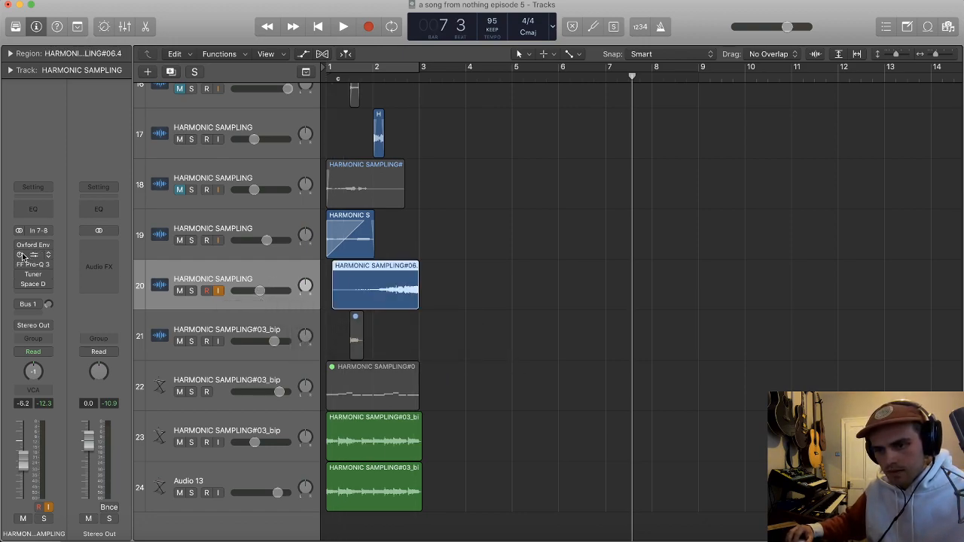
Step: Loop bar 2 and transpose the track 20 sample by -5 semitones and -24 cents in SoundShifter Pitch
{"action": "key", "text": "space"}
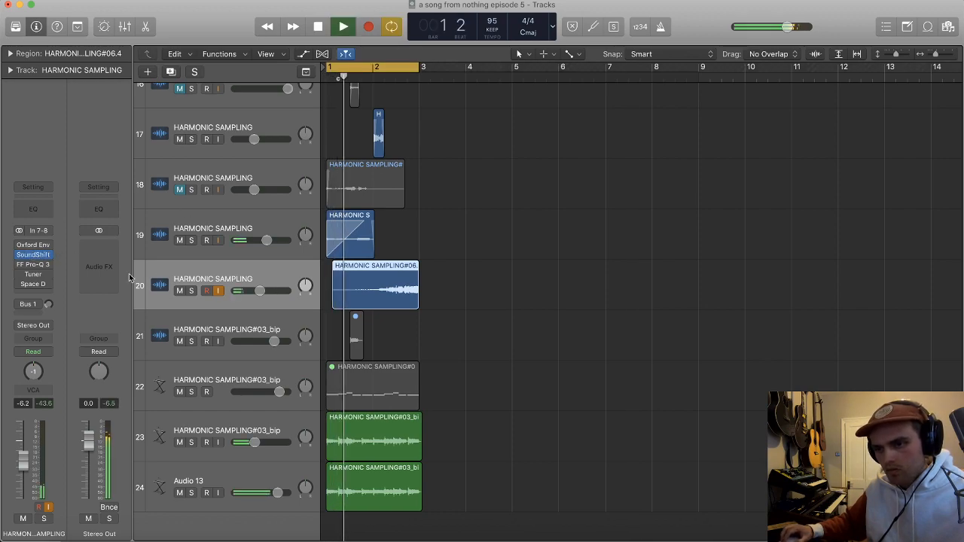
{"action": "left_click", "coordinate": [34, 254]}
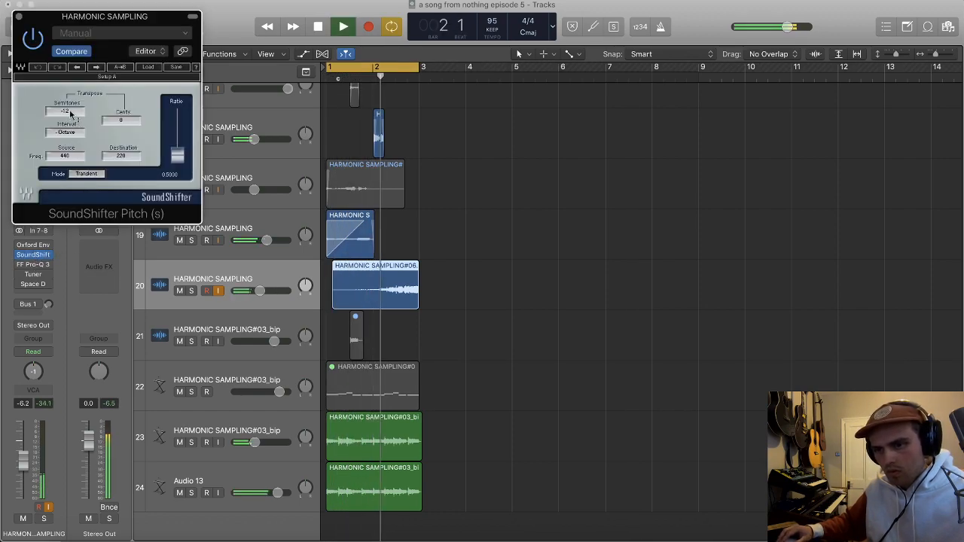
{"action": "left_click_drag", "start_coordinate": [65, 112], "coordinate": [65, 104]}
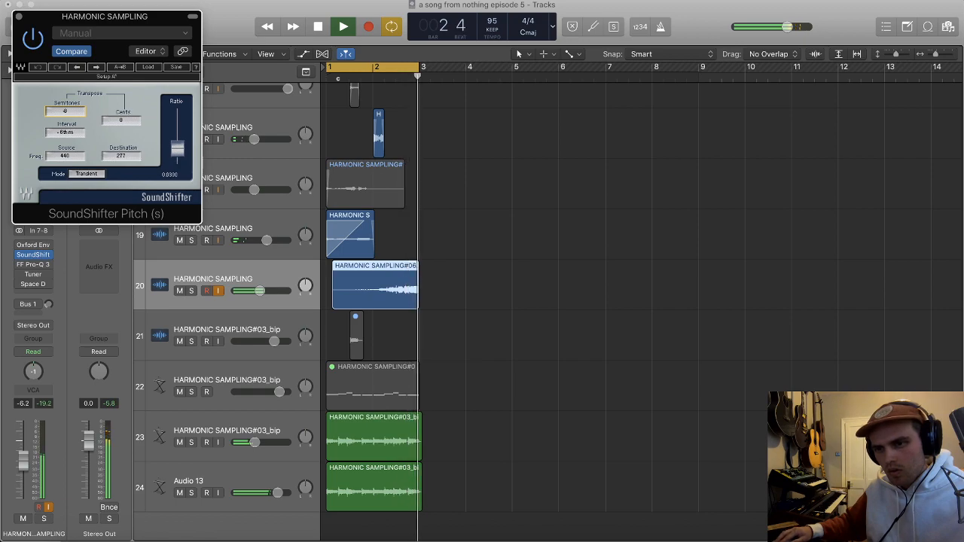
{"action": "left_click_drag", "start_coordinate": [377, 68], "coordinate": [428, 70]}
{"action": "left_click_drag", "start_coordinate": [60, 113], "coordinate": [61, 108]}
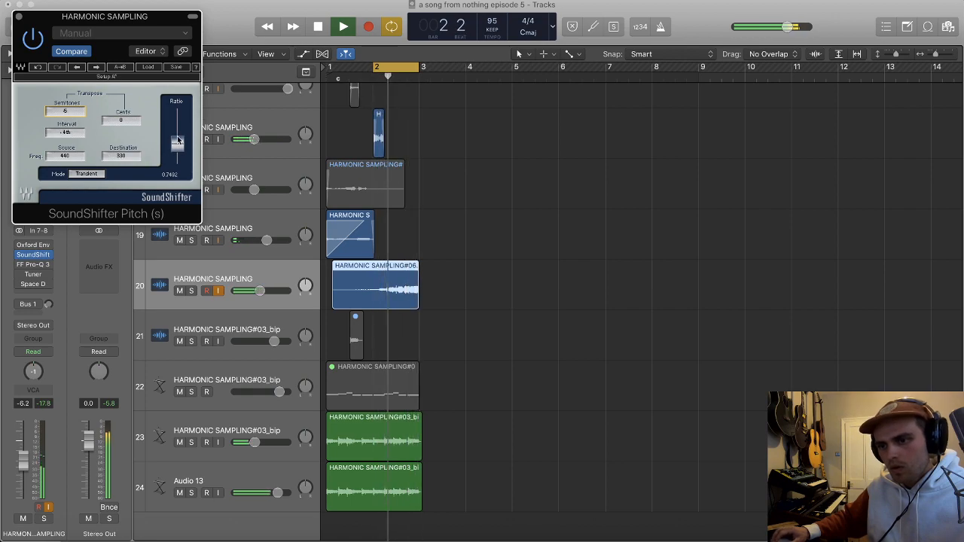
{"action": "left_click_drag", "start_coordinate": [178, 146], "coordinate": [178, 149]}
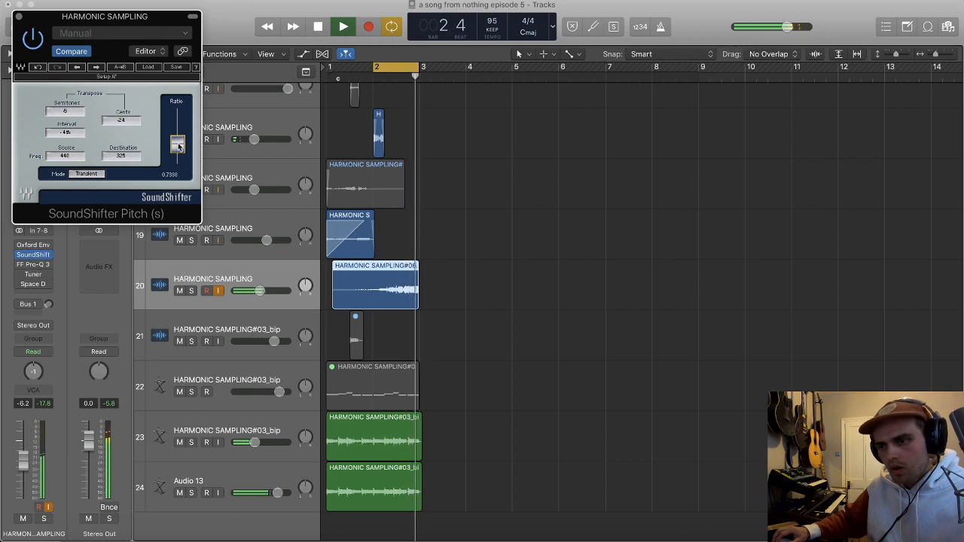
Step: Divide the track 20 region at bar 2 and give its second part a fade-in across its full length
{"action": "scroll", "coordinate": [360, 254], "scroll_direction": "up", "scroll_amount": 5}
{"action": "scroll", "coordinate": [361, 256], "scroll_direction": "left", "scroll_amount": 3}
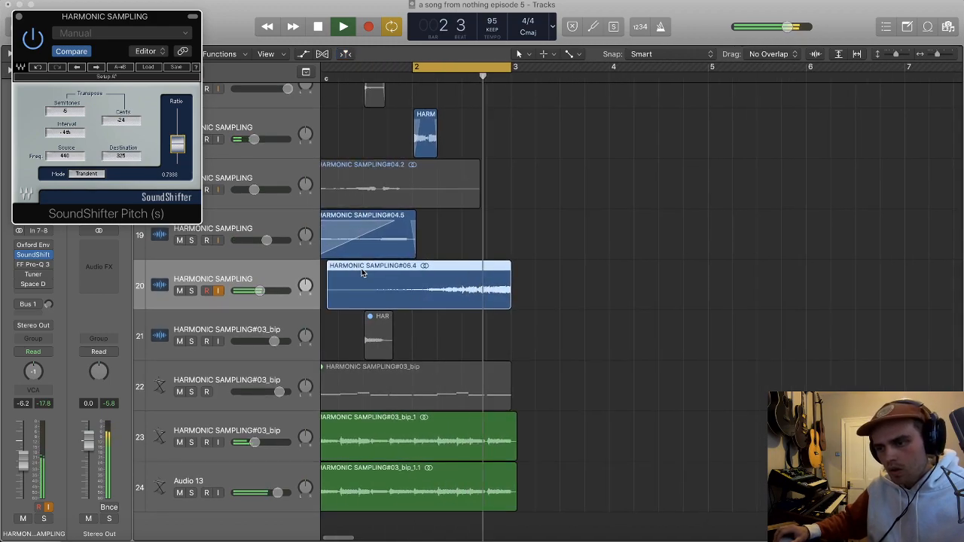
{"action": "left_click", "coordinate": [413, 290]}
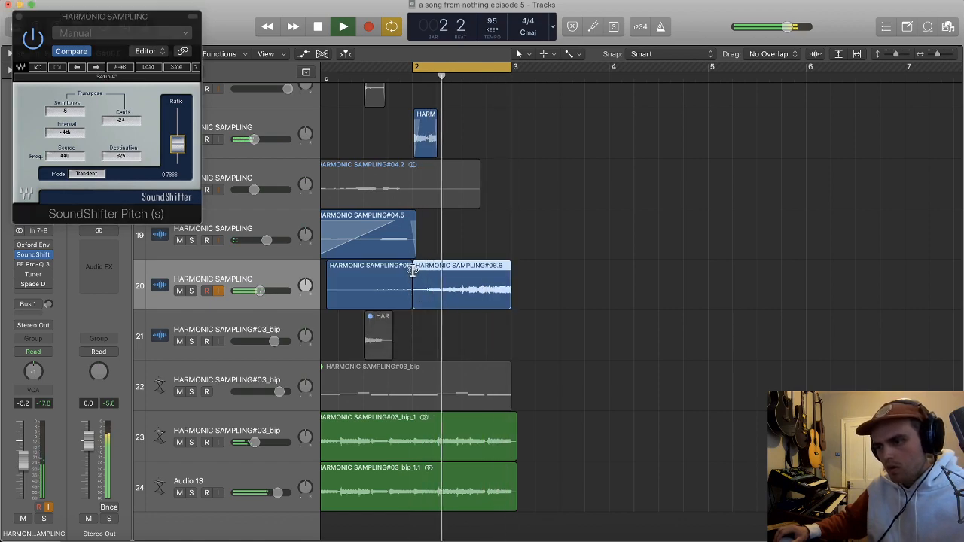
{"action": "left_click_drag", "start_coordinate": [413, 270], "coordinate": [510, 268]}
Step: Lower track 20 to -12.6 dB and copy its faded region to bar 1 on a duplicate of the track
{"action": "left_click_drag", "start_coordinate": [260, 291], "coordinate": [242, 297]}
{"action": "key", "text": "space"}
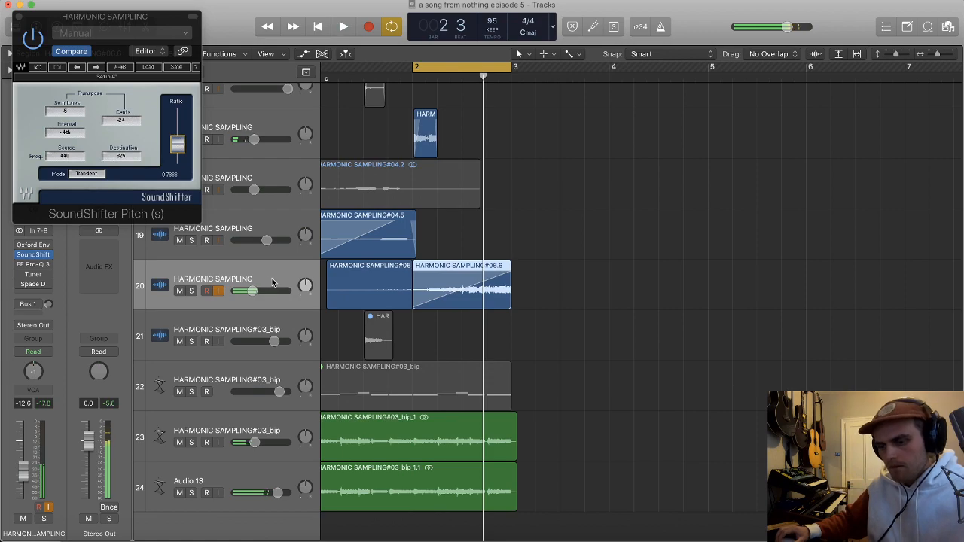
{"action": "key", "text": "super+d"}
{"action": "left_click_drag", "start_coordinate": [477, 306], "coordinate": [387, 332]}
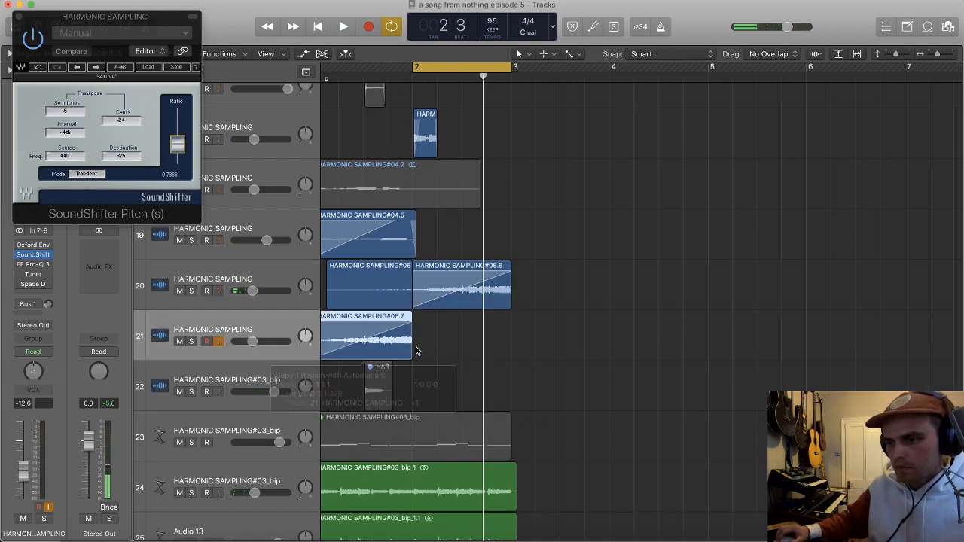
Step: Remove the copied region's fade, cut it to a slice about 1.5 beats long, and repeat the slice up to bar 3
{"action": "scroll", "coordinate": [354, 332], "scroll_direction": "left", "scroll_amount": 2}
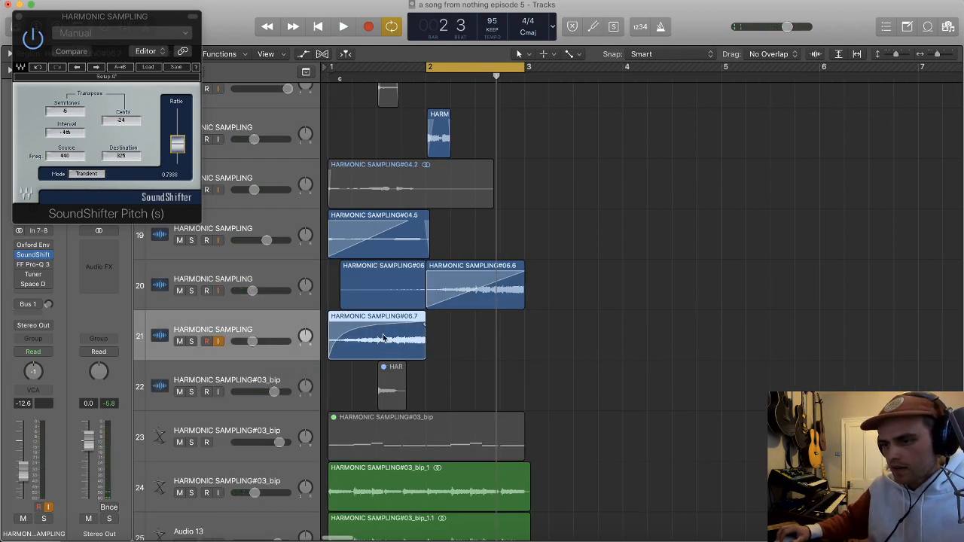
{"action": "right_click", "coordinate": [343, 324]}
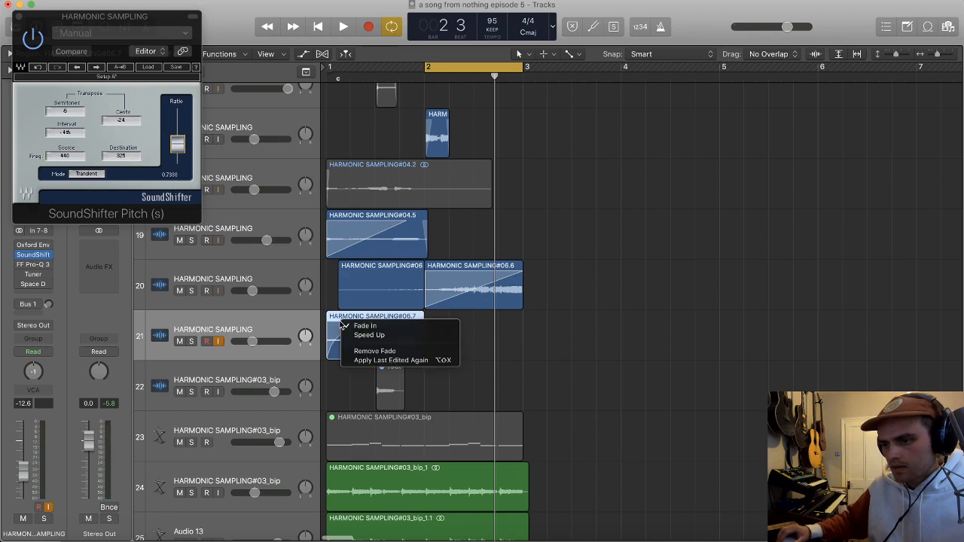
{"action": "left_click", "coordinate": [375, 352]}
{"action": "left_click_drag", "start_coordinate": [420, 351], "coordinate": [496, 336]}
{"action": "left_click", "coordinate": [399, 339]}
{"action": "left_click", "coordinate": [372, 340]}
{"action": "key", "text": "BackSpace"}
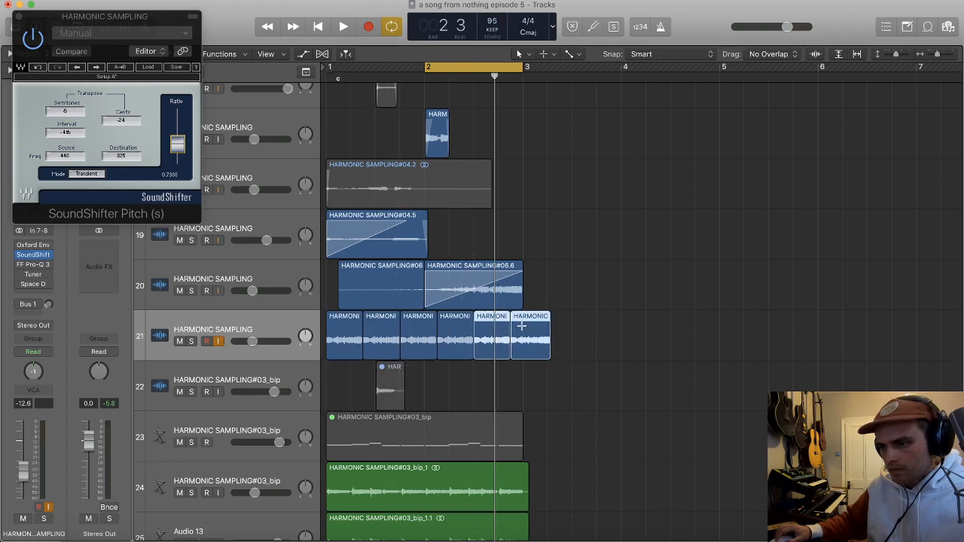
{"action": "double_click", "coordinate": [522, 326], "text": "super"}
{"action": "left_click", "coordinate": [527, 325]}
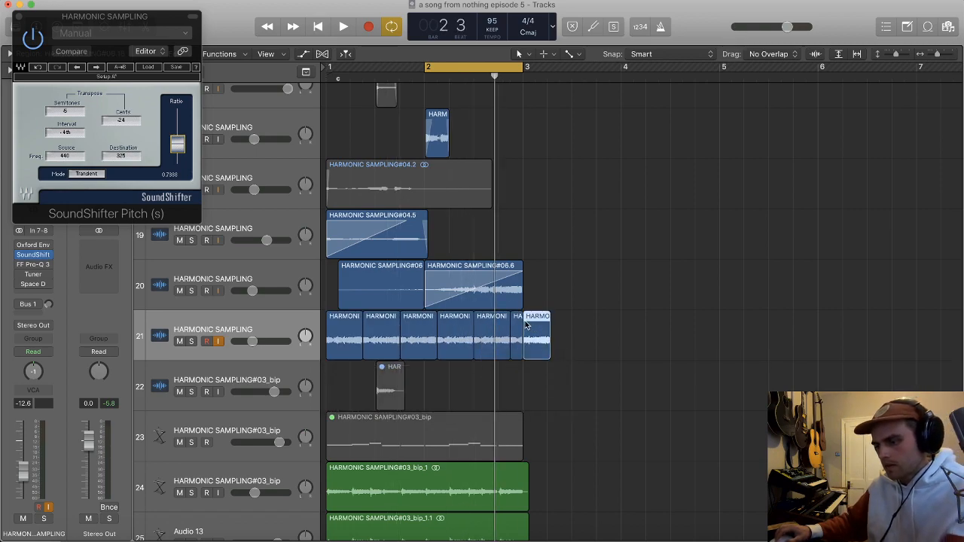
Step: Add the stereo Waves RCompressor to the sliced sample's track 21
{"action": "left_click", "coordinate": [36, 293]}
{"action": "mouse_move", "coordinate": [50, 517]}
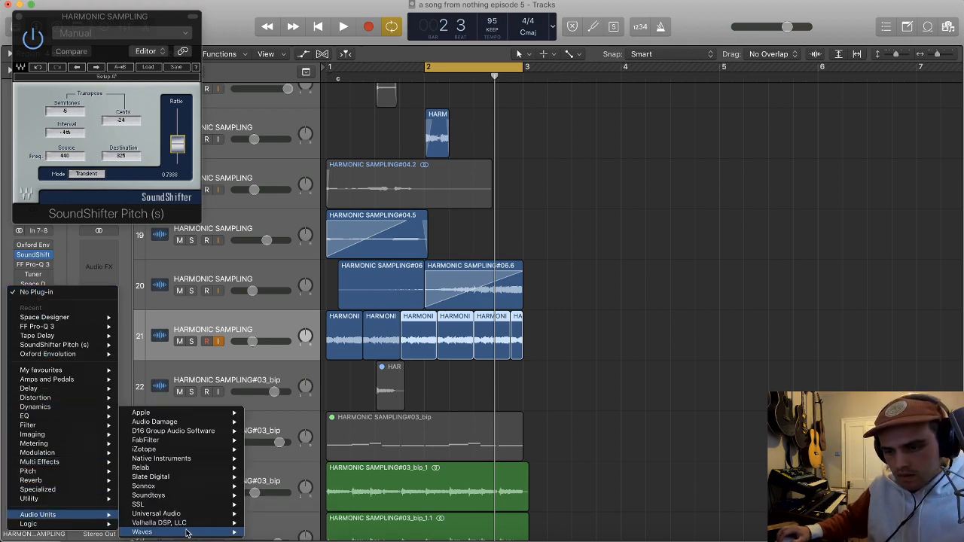
{"action": "mouse_move", "coordinate": [183, 530]}
{"action": "scroll", "coordinate": [290, 493], "scroll_direction": "down", "scroll_amount": 10}
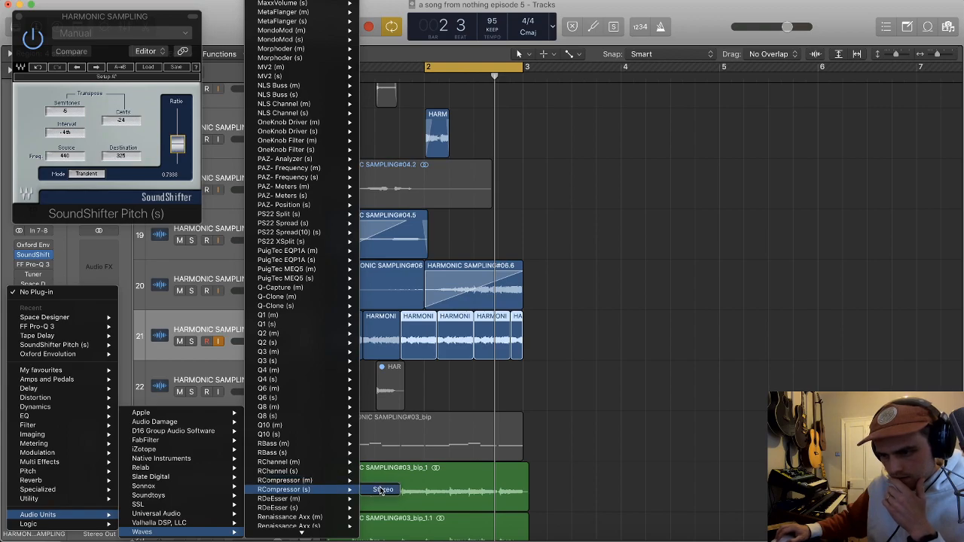
{"action": "left_click", "coordinate": [335, 490]}
{"action": "scroll", "coordinate": [335, 391], "scroll_direction": "down", "scroll_amount": 2}
{"action": "scroll", "coordinate": [307, 337], "scroll_direction": "up", "scroll_amount": 4}
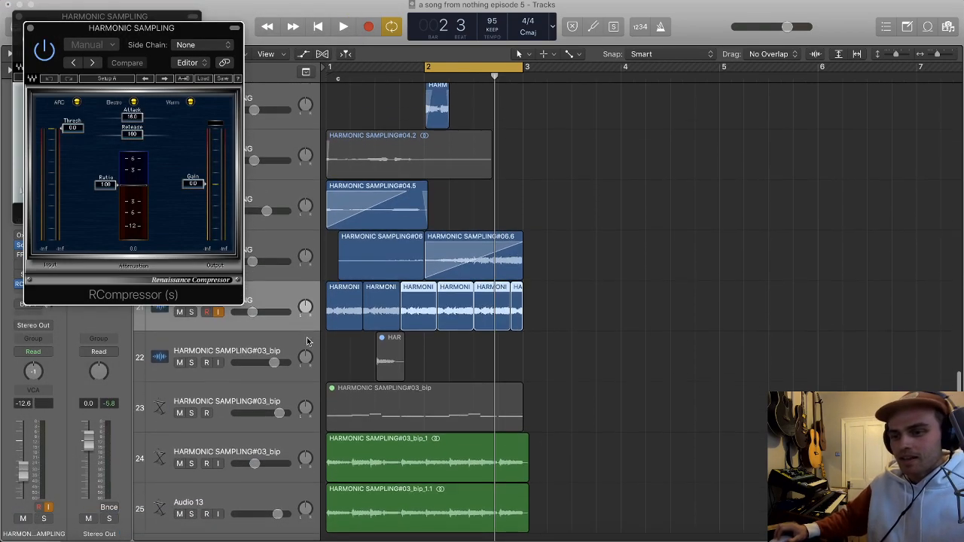
Step: Check RCompressor's side-chain source types, select MIDI DRUMS track 14, and close both open plug-in windows
{"action": "left_click", "coordinate": [202, 45]}
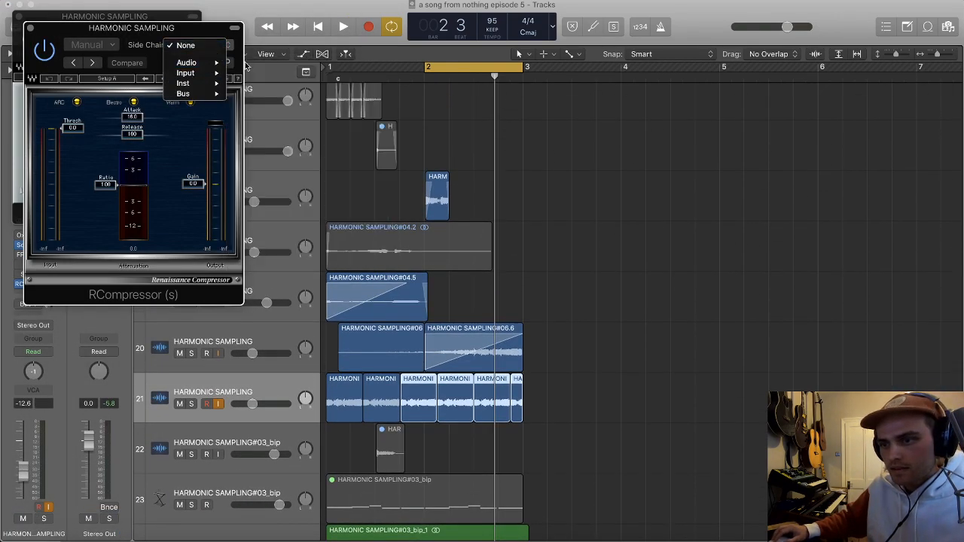
{"action": "left_click", "coordinate": [527, 180]}
{"action": "scroll", "coordinate": [474, 201], "scroll_direction": "up", "scroll_amount": 8}
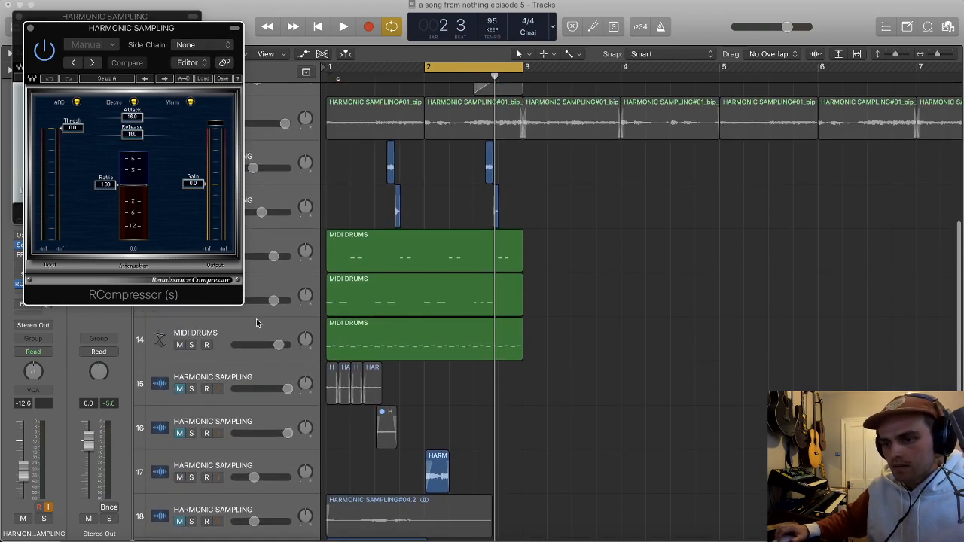
{"action": "left_click", "coordinate": [271, 326]}
{"action": "left_click", "coordinate": [29, 28]}
{"action": "left_click", "coordinate": [21, 15]}
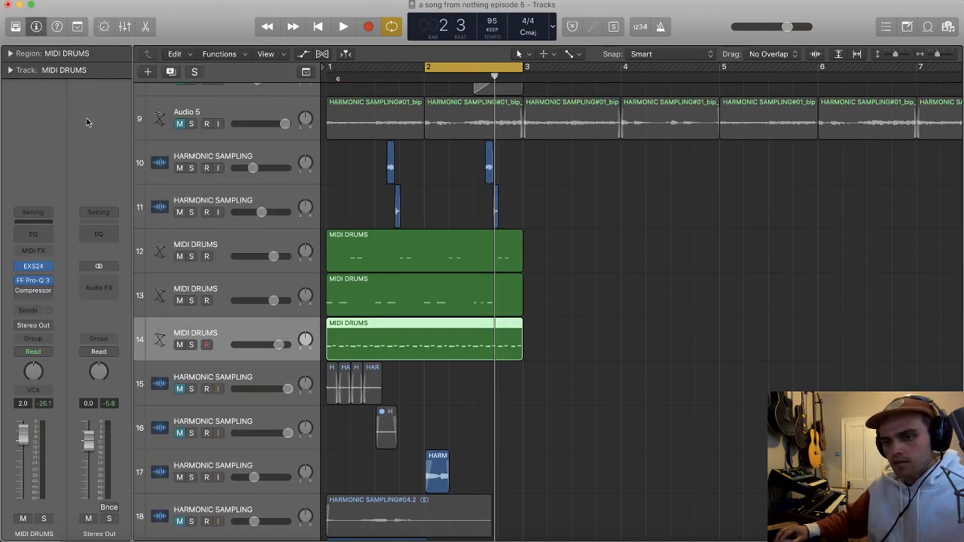
Step: Send MIDI DRUMS track 14 to Bus 3 and set the bus's Aux 3 output to No Output
{"action": "left_click", "coordinate": [33, 310]}
{"action": "mouse_move", "coordinate": [54, 330]}
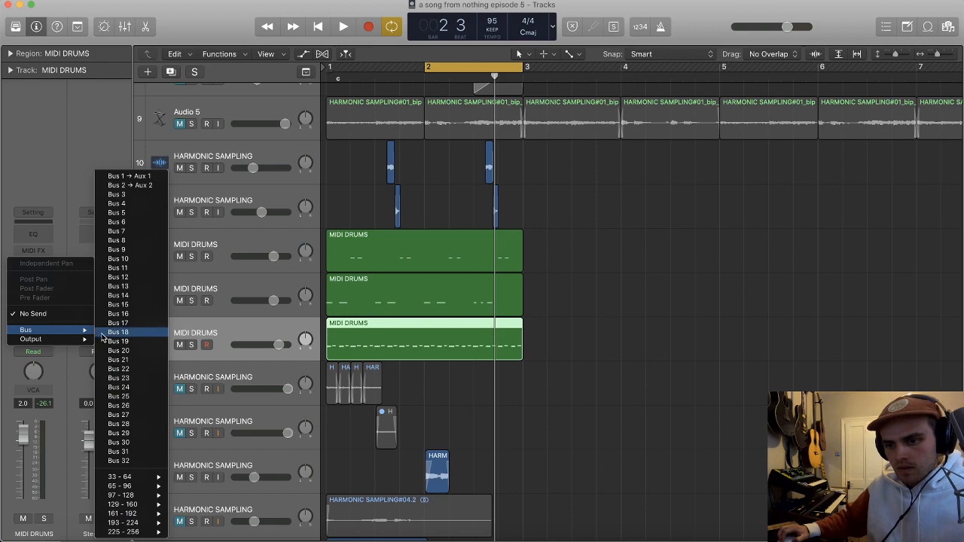
{"action": "left_click", "coordinate": [117, 195]}
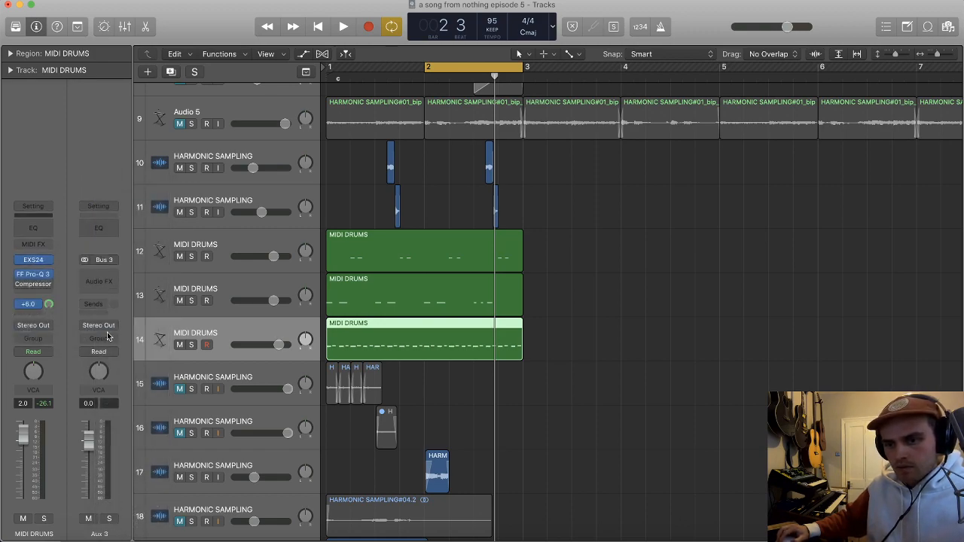
{"action": "left_click", "coordinate": [99, 326]}
{"action": "left_click", "coordinate": [109, 352]}
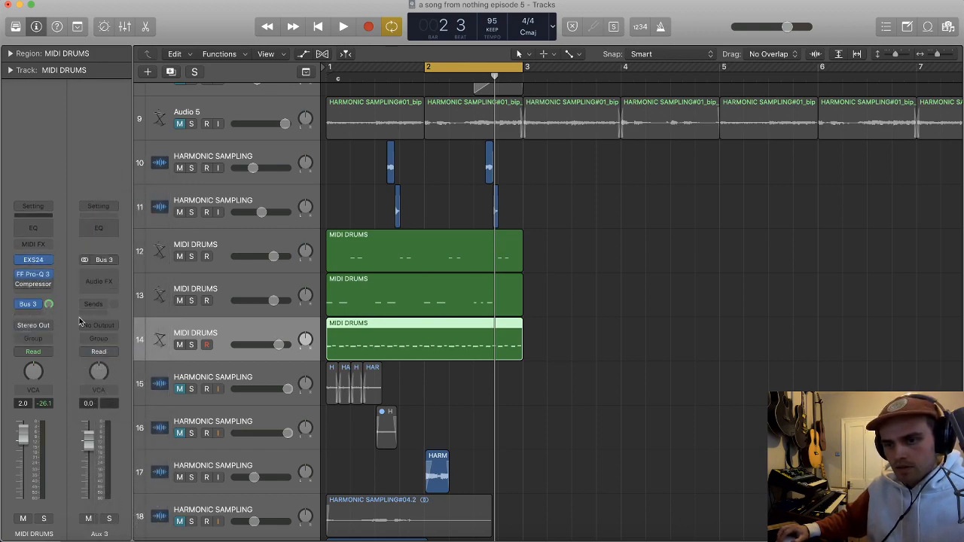
Step: Set the side-chain source of track 21's RCompressor to Bus 3
{"action": "scroll", "coordinate": [226, 339], "scroll_direction": "down", "scroll_amount": 8}
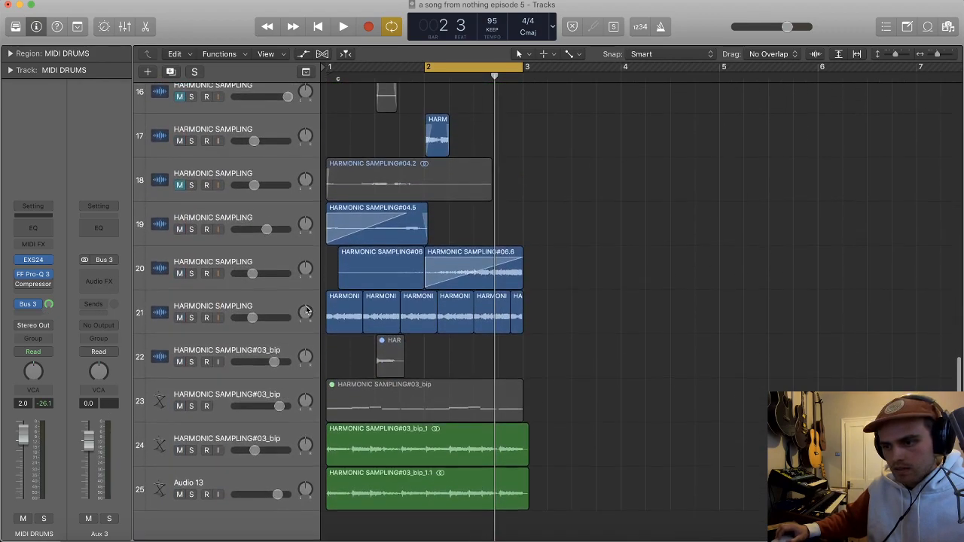
{"action": "left_click", "coordinate": [259, 305]}
{"action": "left_click", "coordinate": [32, 285]}
{"action": "left_click", "coordinate": [213, 45]}
{"action": "mouse_move", "coordinate": [202, 94]}
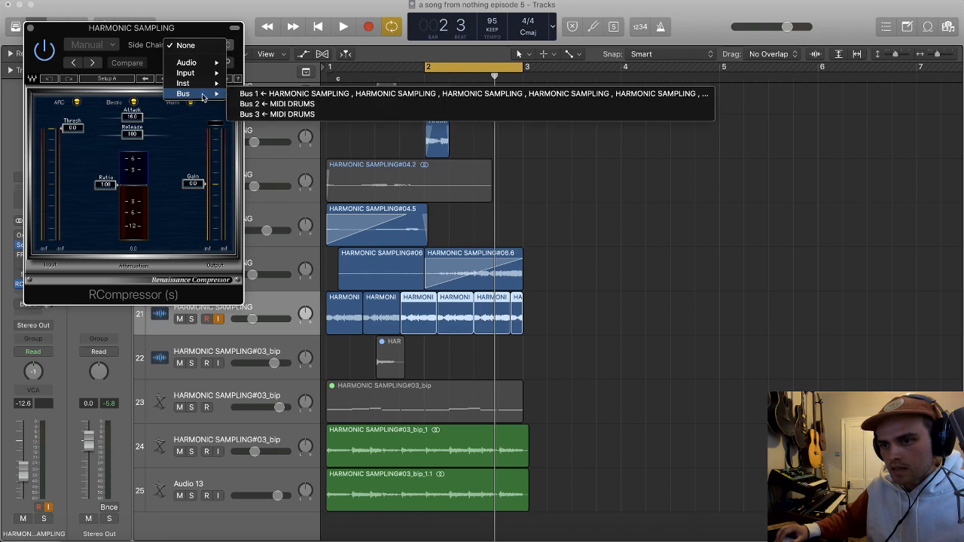
{"action": "left_click", "coordinate": [291, 115]}
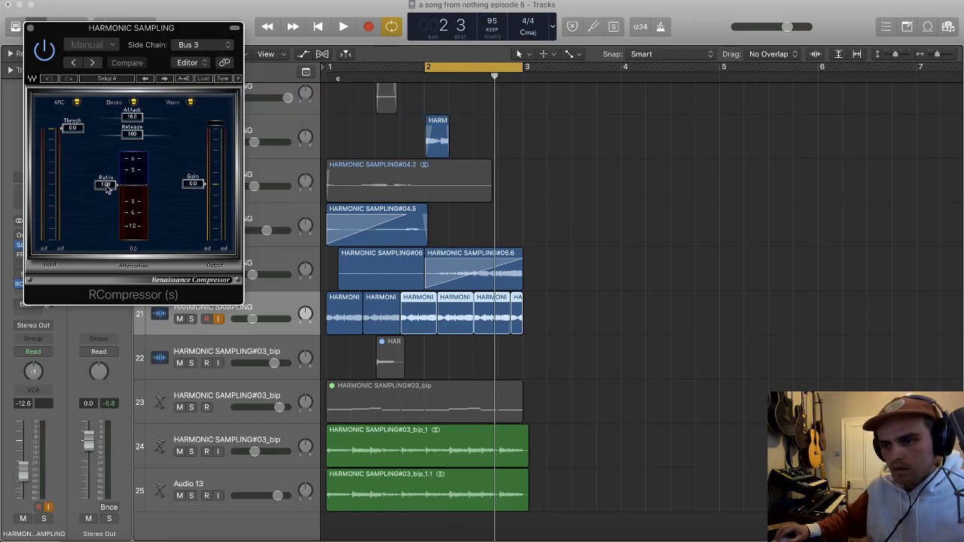
Step: Cycle bars 1 to 3 and play tracks 14 and 21 soloed, with the RCompressor window moved clear of the tracks
{"action": "left_click_drag", "start_coordinate": [331, 68], "coordinate": [530, 80]}
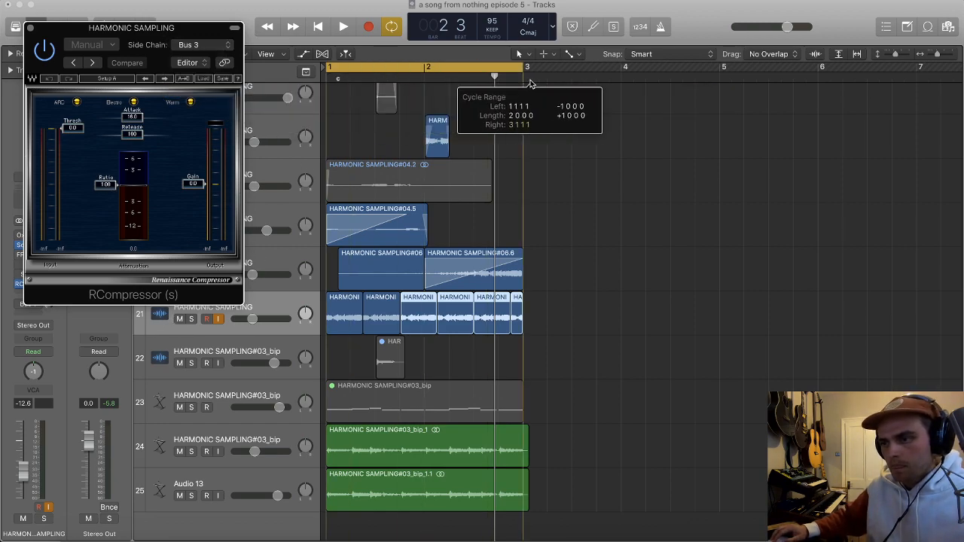
{"action": "left_click", "coordinate": [191, 319]}
{"action": "scroll", "coordinate": [256, 314], "scroll_direction": "up", "scroll_amount": 1}
{"action": "scroll", "coordinate": [256, 317], "scroll_direction": "up", "scroll_amount": 7}
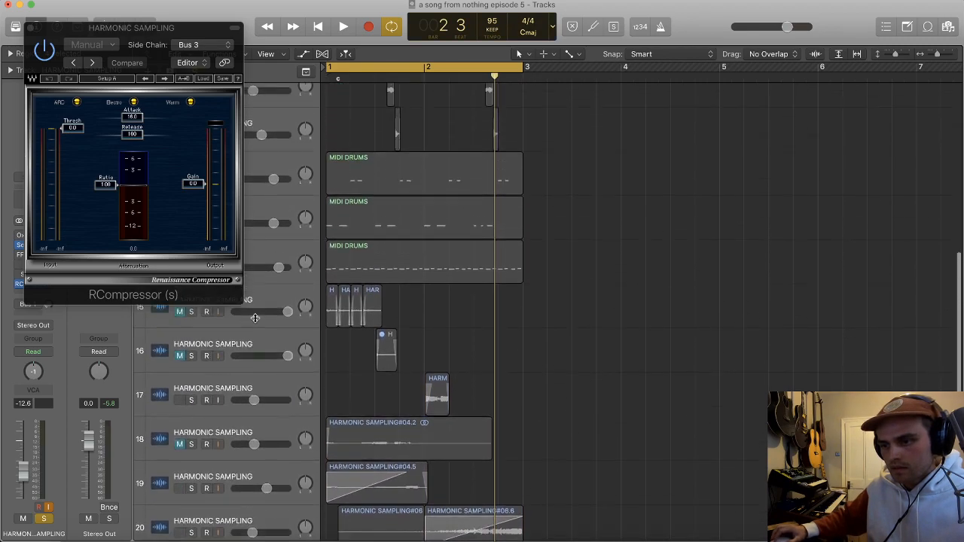
{"action": "left_click", "coordinate": [191, 334]}
{"action": "left_click_drag", "start_coordinate": [168, 44], "coordinate": [740, 73]}
{"action": "key", "text": "space"}
{"action": "scroll", "coordinate": [581, 238], "scroll_direction": "down", "scroll_amount": 1}
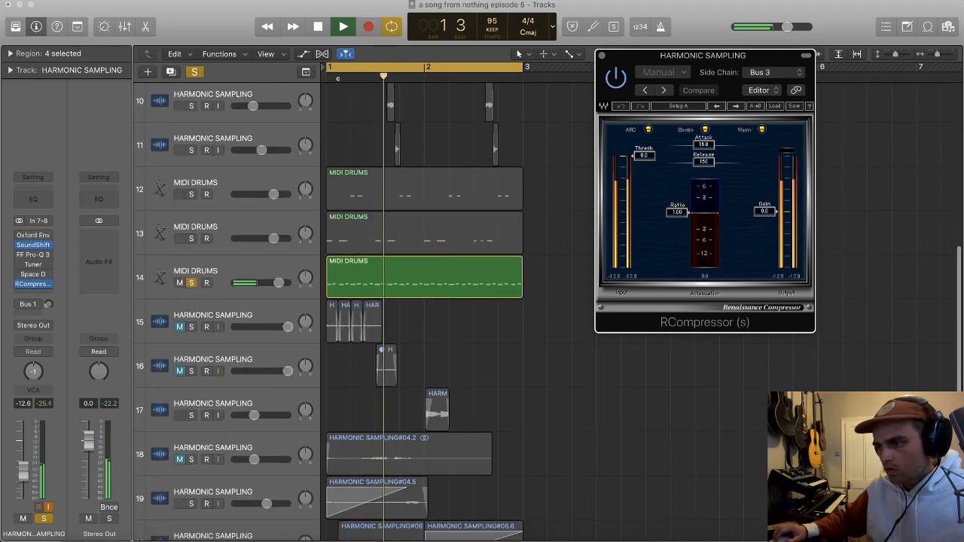
Step: Lower RCompressor's threshold during playback and set its ratio to 0.67, attack to 0.50 and release to 16.5
{"action": "left_click_drag", "start_coordinate": [677, 212], "coordinate": [677, 197]}
{"action": "left_click_drag", "start_coordinate": [643, 162], "coordinate": [644, 245]}
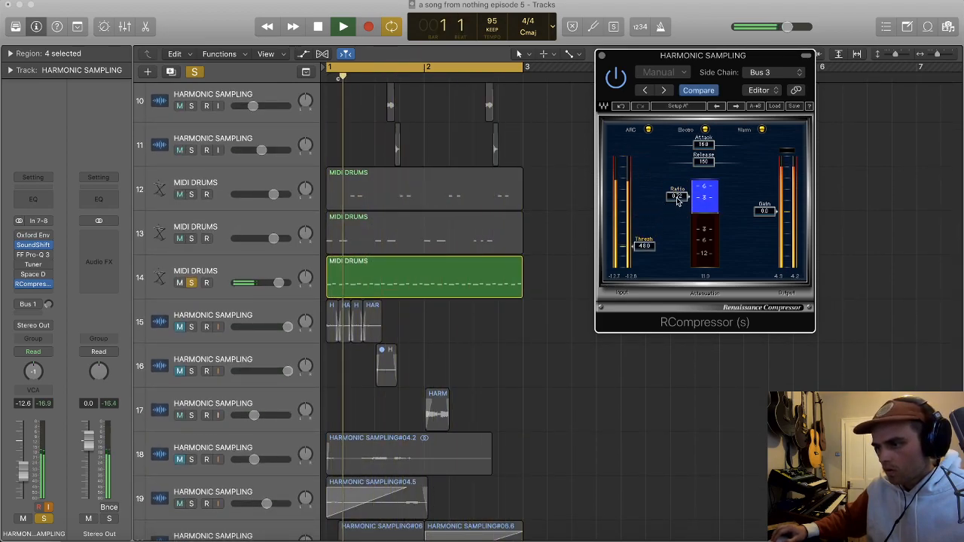
{"action": "left_click_drag", "start_coordinate": [682, 198], "coordinate": [682, 194]}
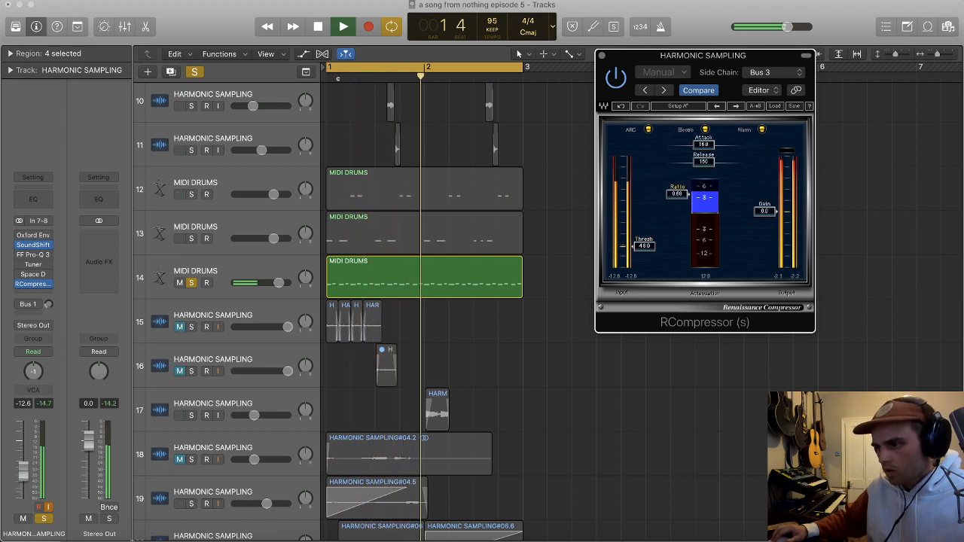
{"action": "key", "text": "space"}
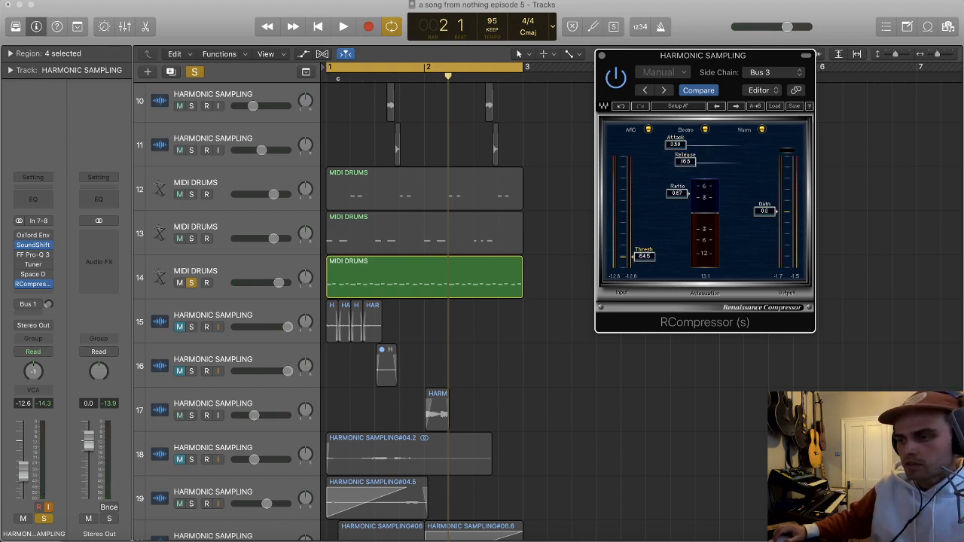
Step: With track 21 at -17.0 dB, set RCompressor's release to 5.00, threshold to -54.3 and ratio to 0.51
{"action": "scroll", "coordinate": [261, 254], "scroll_direction": "down", "scroll_amount": 6}
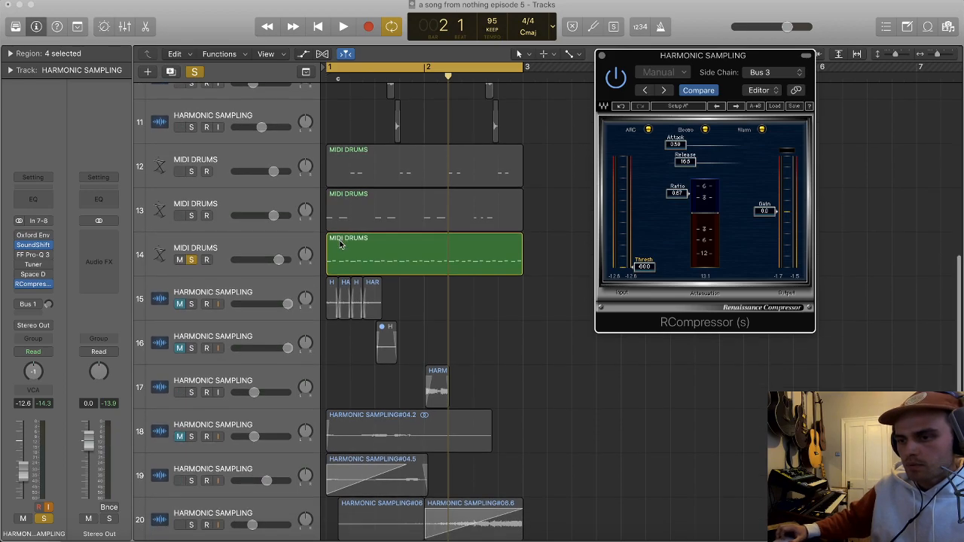
{"action": "left_click", "coordinate": [255, 474]}
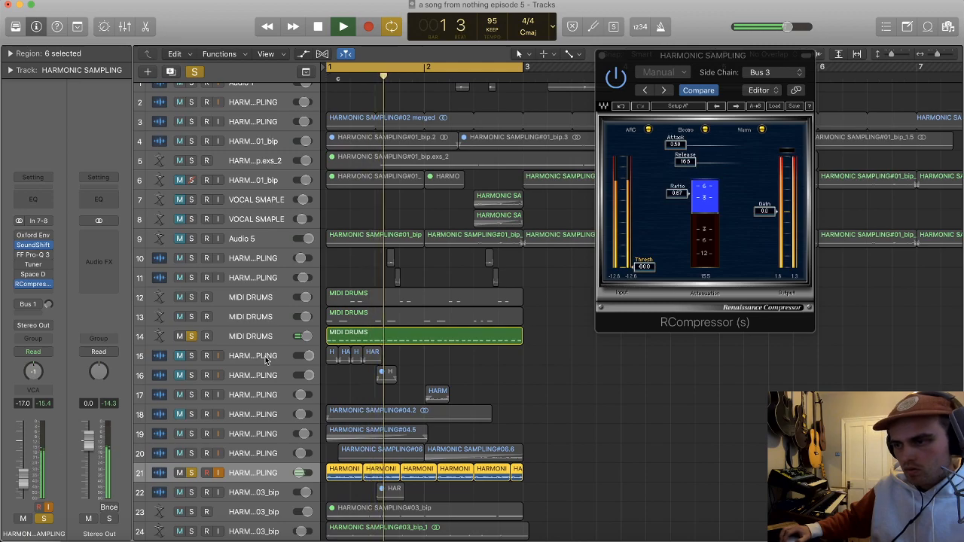
{"action": "mouse_move", "coordinate": [684, 162]}
{"action": "left_mouse_down"}
{"action": "mouse_move", "coordinate": [709, 162]}
{"action": "mouse_move", "coordinate": [675, 162]}
{"action": "left_mouse_up"}
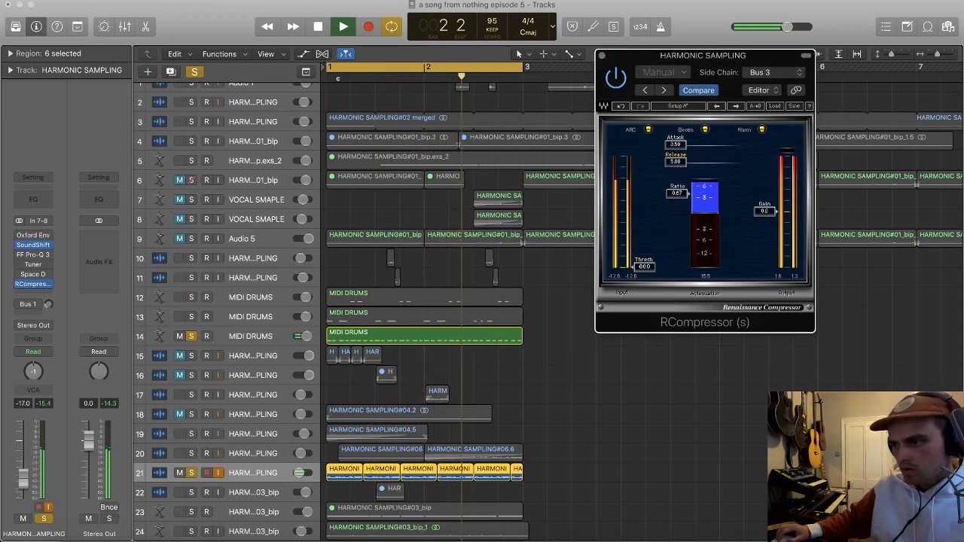
{"action": "left_click_drag", "start_coordinate": [645, 267], "coordinate": [645, 173]}
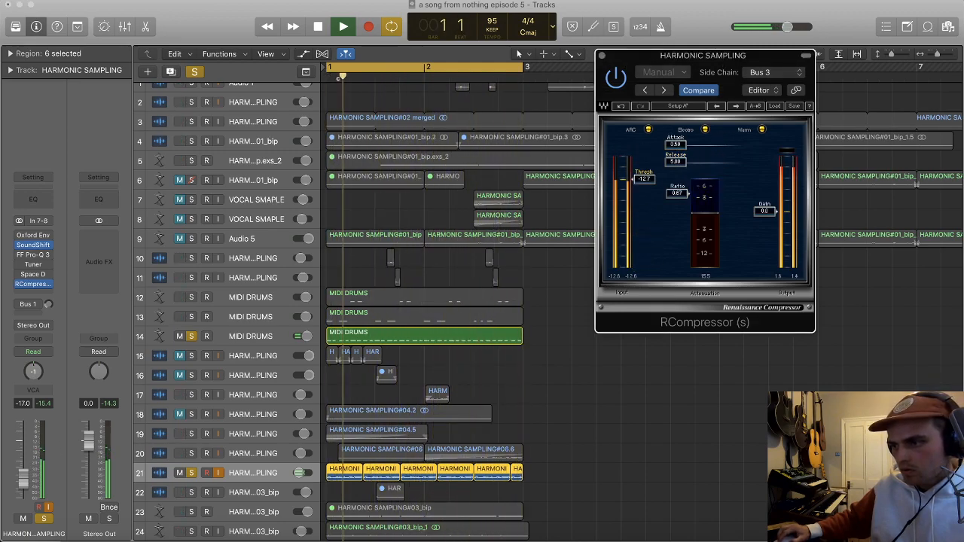
{"action": "left_click_drag", "start_coordinate": [645, 208], "coordinate": [641, 255]}
{"action": "scroll", "coordinate": [249, 265], "scroll_direction": "down", "scroll_amount": 1}
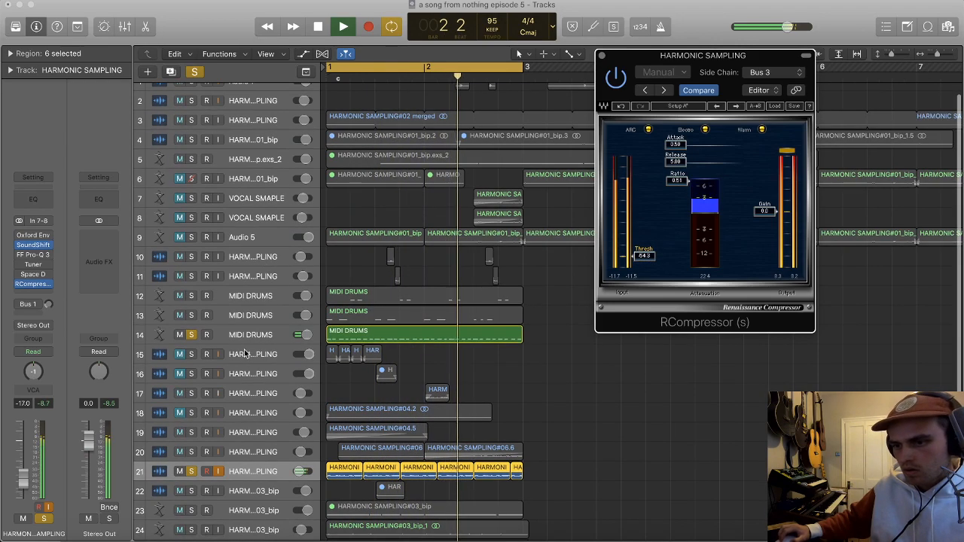
Step: Add FF Pro-Q 3 after the RCompressor on track 21, stop playback and save the project
{"action": "left_click", "coordinate": [39, 292]}
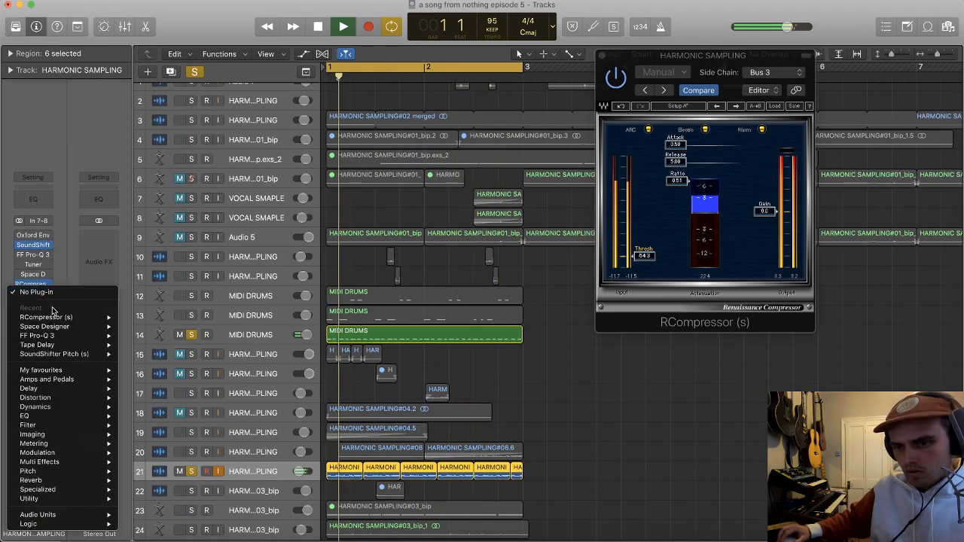
{"action": "left_click", "coordinate": [130, 337]}
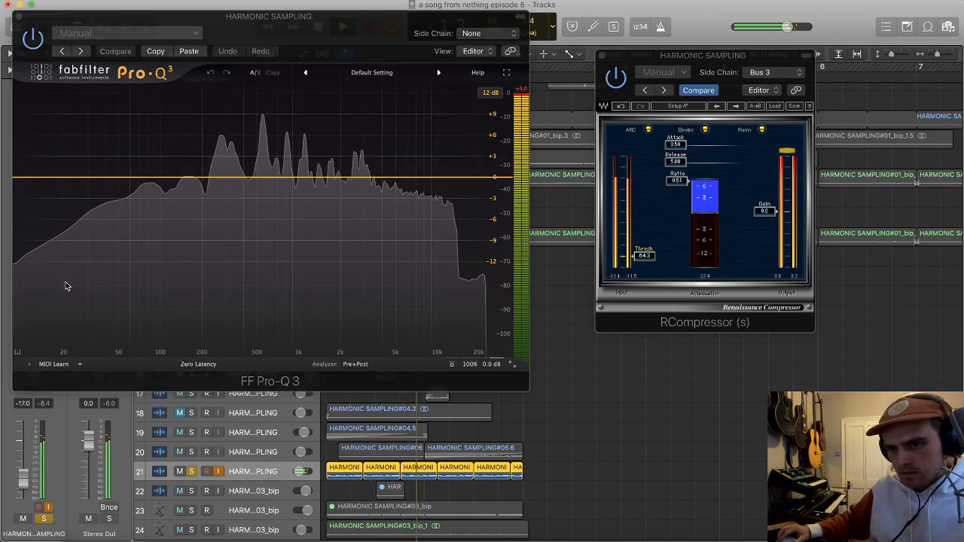
{"action": "key", "text": "space"}
{"action": "key", "text": "super+s"}
{"action": "left_click", "coordinate": [13, 16]}
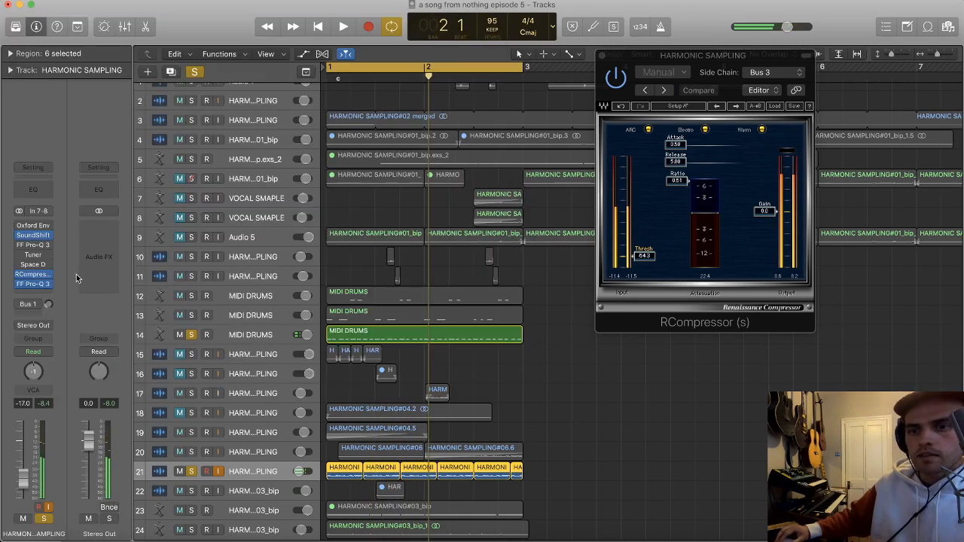
Step: Add a second FF Pro-Q 3 to track 21, adjust its EQ curve from the low end, and close its window
{"action": "left_click", "coordinate": [40, 292]}
{"action": "mouse_move", "coordinate": [91, 314]}
{"action": "left_click", "coordinate": [139, 315]}
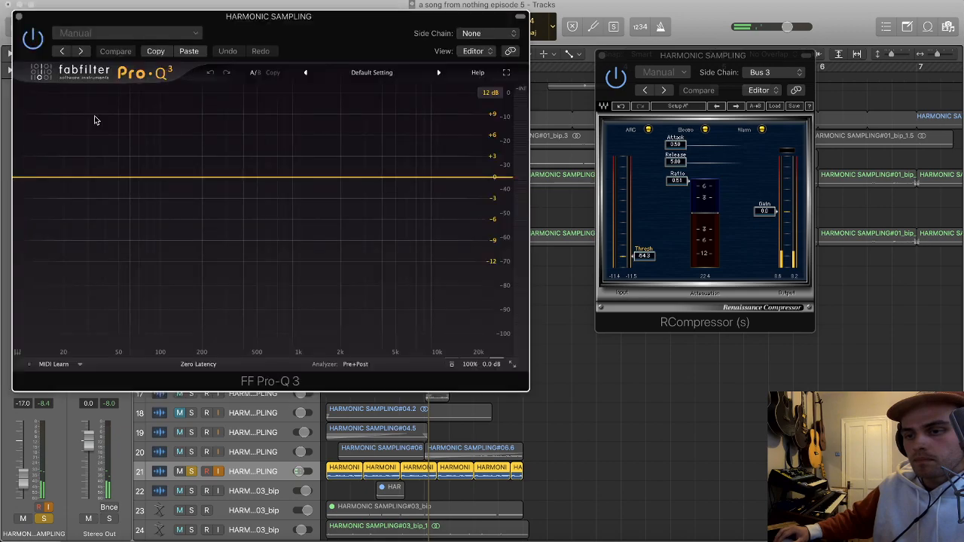
{"action": "left_click_drag", "start_coordinate": [26, 179], "coordinate": [293, 174]}
{"action": "key", "text": "super+w"}
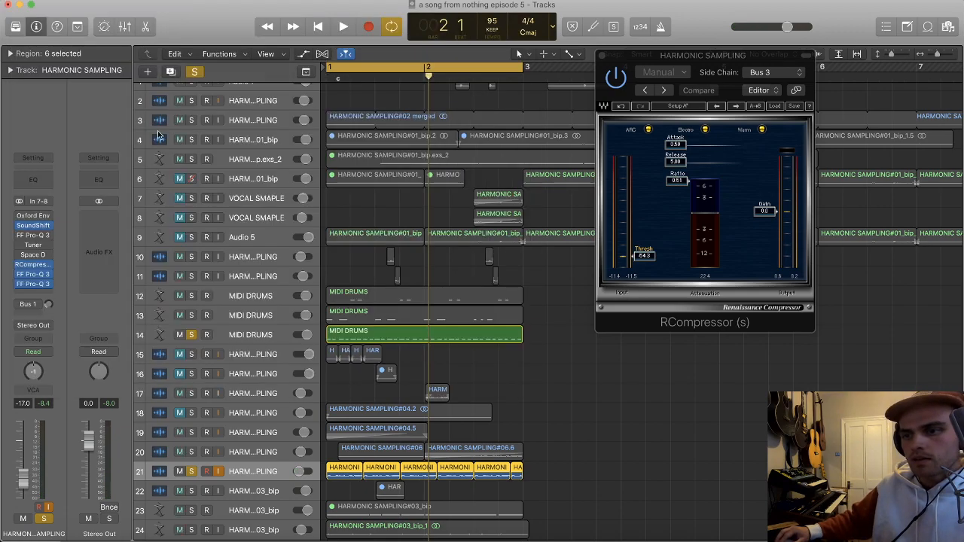
Step: Play the loop and lower track 21's volume to -25.5 dB
{"action": "key", "text": "space"}
{"action": "left_click_drag", "start_coordinate": [24, 479], "coordinate": [23, 493]}
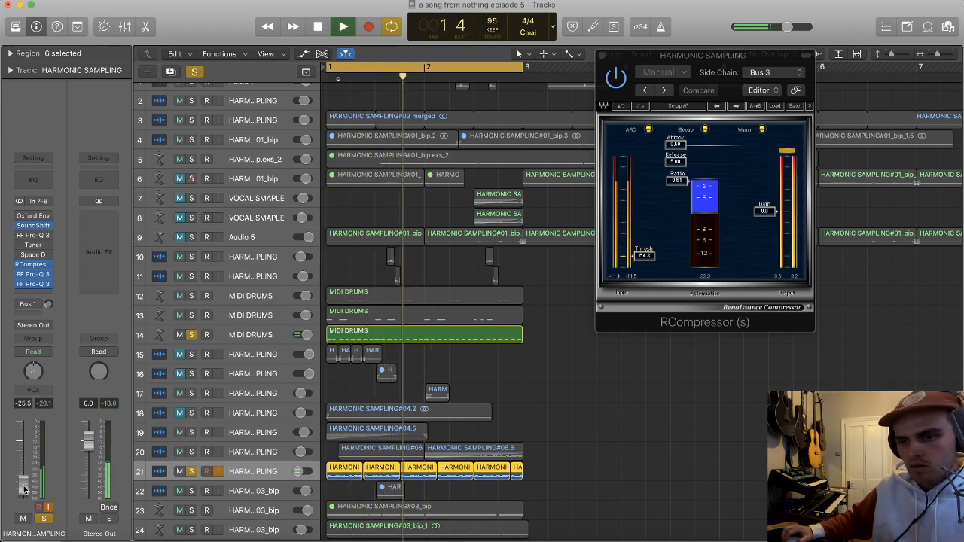
Step: Try the stereo version of Stereo Delay at the end of track 21's effects chain
{"action": "left_click", "coordinate": [41, 295]}
{"action": "mouse_move", "coordinate": [45, 389]}
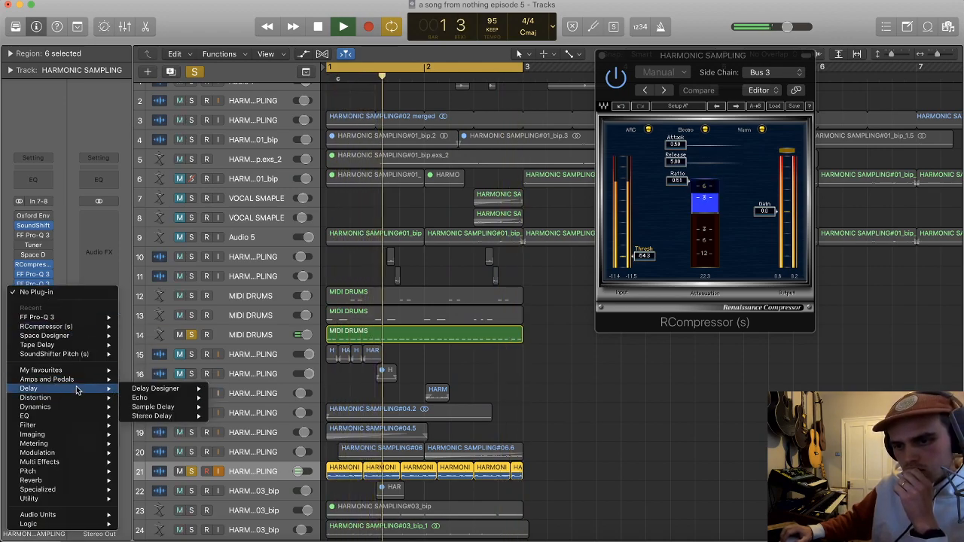
{"action": "mouse_move", "coordinate": [175, 418]}
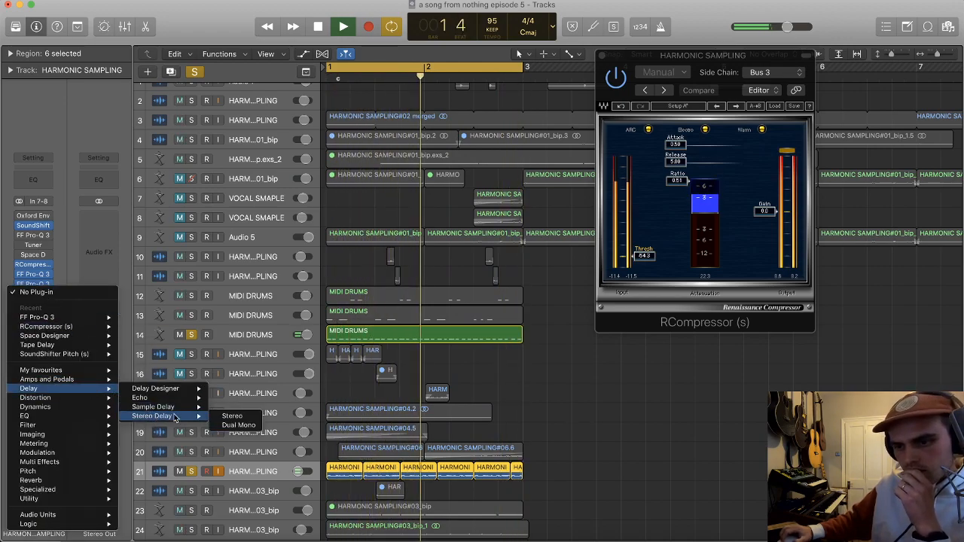
{"action": "left_click", "coordinate": [233, 417]}
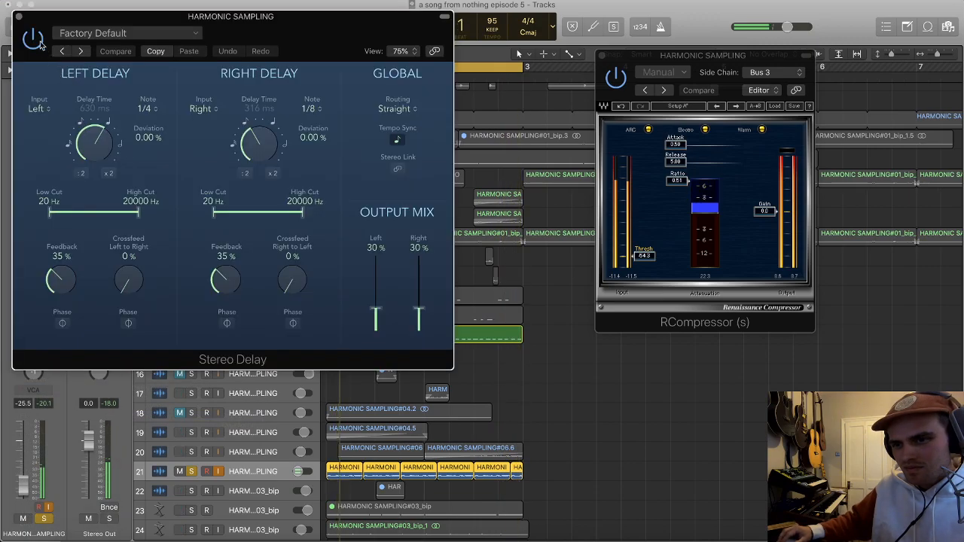
{"action": "left_click", "coordinate": [19, 16]}
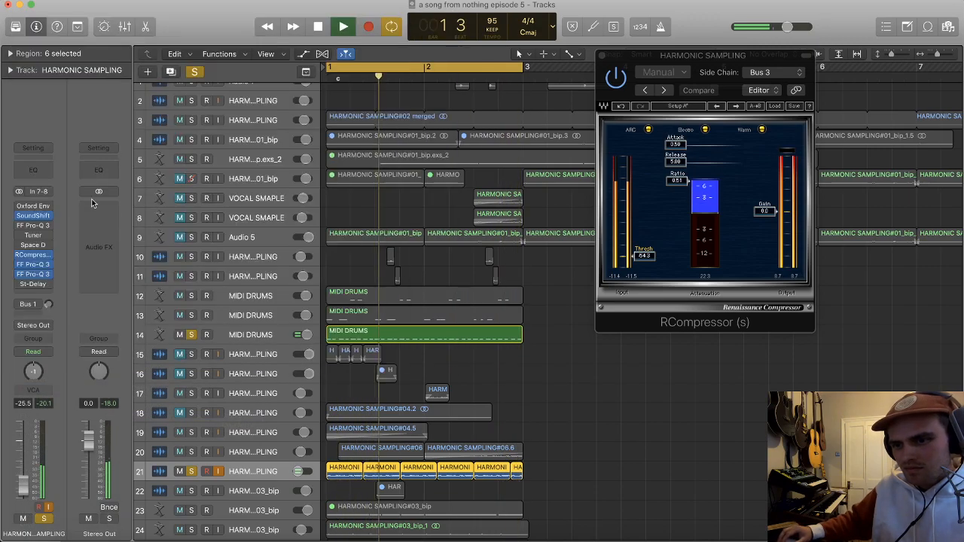
Step: Replace the Stereo Delay on track 21 with a stereo Sample Delay and set its right delay to 261 samples
{"action": "left_click", "coordinate": [41, 284]}
{"action": "mouse_move", "coordinate": [106, 398]}
{"action": "mouse_move", "coordinate": [177, 415]}
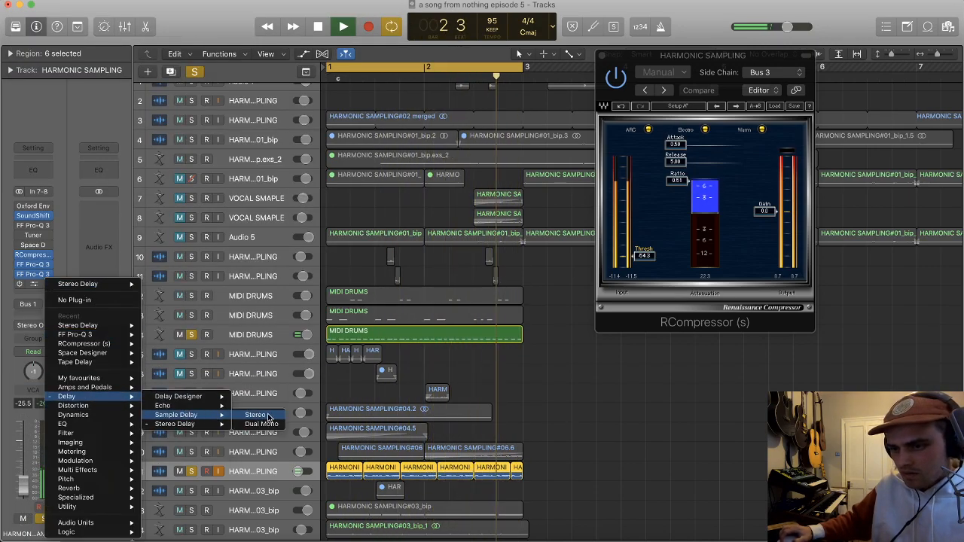
{"action": "left_click", "coordinate": [247, 417]}
{"action": "left_click_drag", "start_coordinate": [129, 123], "coordinate": [130, 119]}
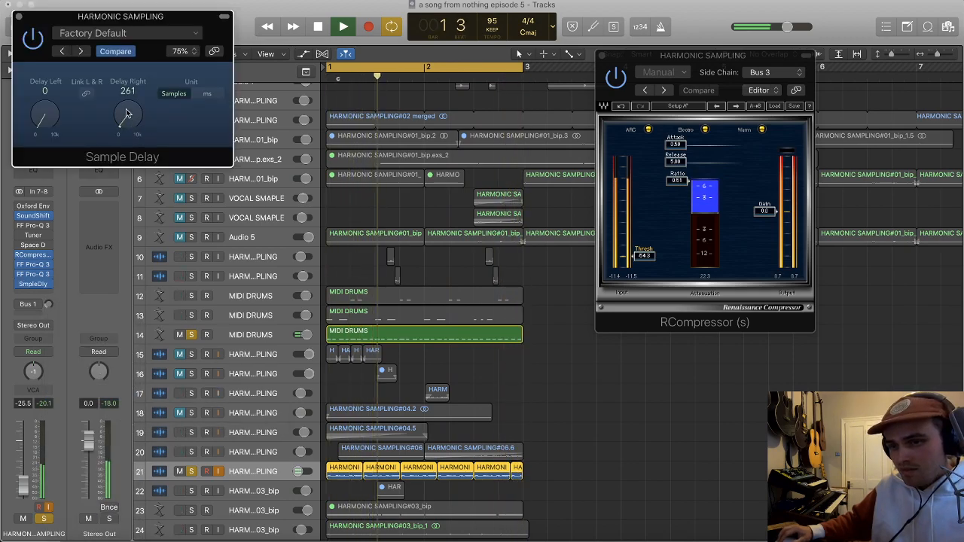
{"action": "left_click", "coordinate": [18, 16]}
Step: Add Enveloper after the Sample Delay on track 21, with attack gain at 16% and release gain at -100%
{"action": "left_click", "coordinate": [29, 299]}
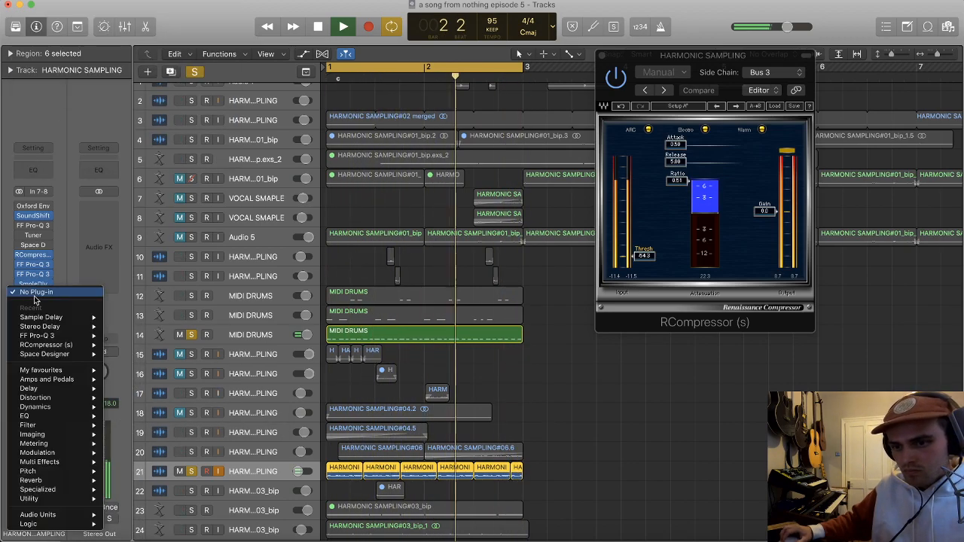
{"action": "mouse_move", "coordinate": [76, 370]}
{"action": "left_click", "coordinate": [121, 372]}
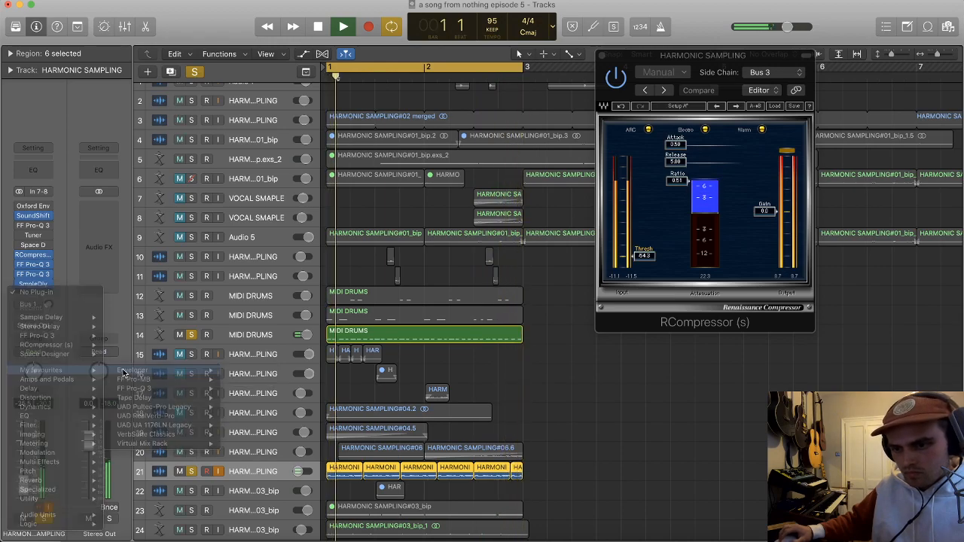
{"action": "left_click_drag", "start_coordinate": [195, 115], "coordinate": [199, 152]}
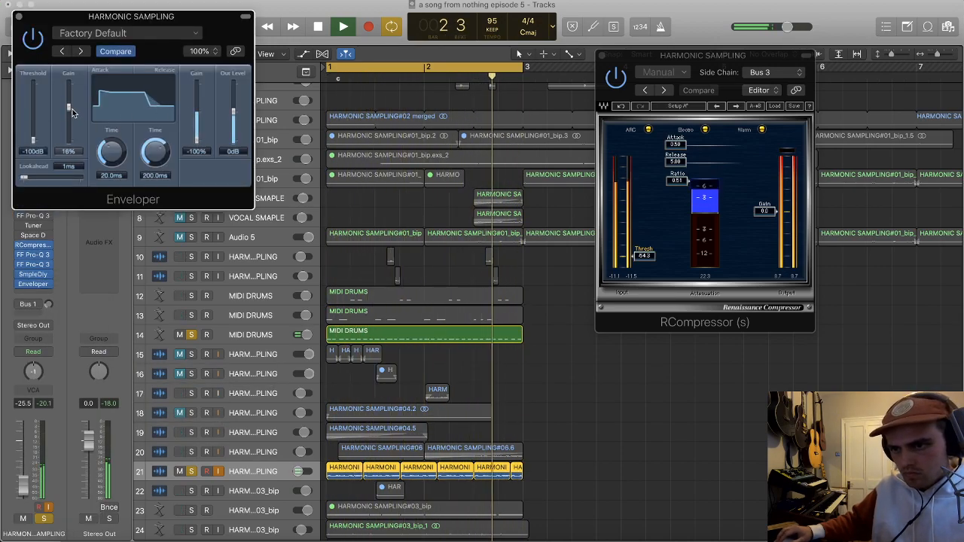
Step: Take tracks 14 and 21 out of solo to play the full mix, with track 21 lowered to -28.0 dB
{"action": "left_click", "coordinate": [192, 335]}
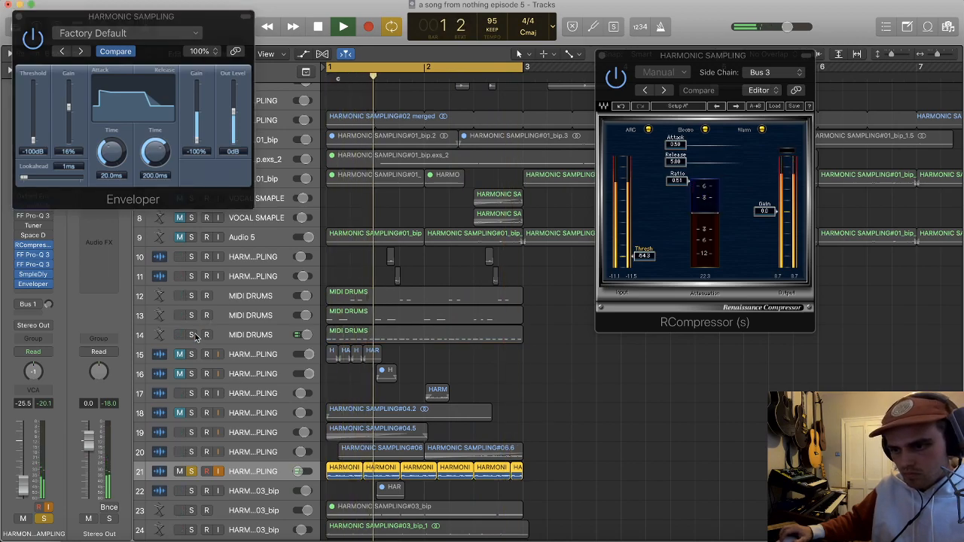
{"action": "left_click", "coordinate": [192, 336]}
{"action": "left_click", "coordinate": [192, 336]}
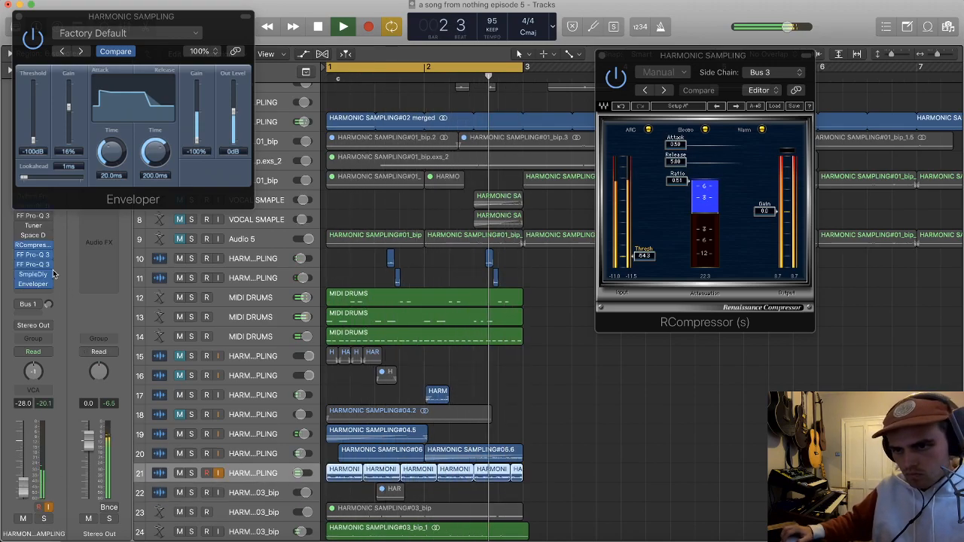
{"action": "key", "text": "super+Down"}
{"action": "key", "text": "super+Down"}
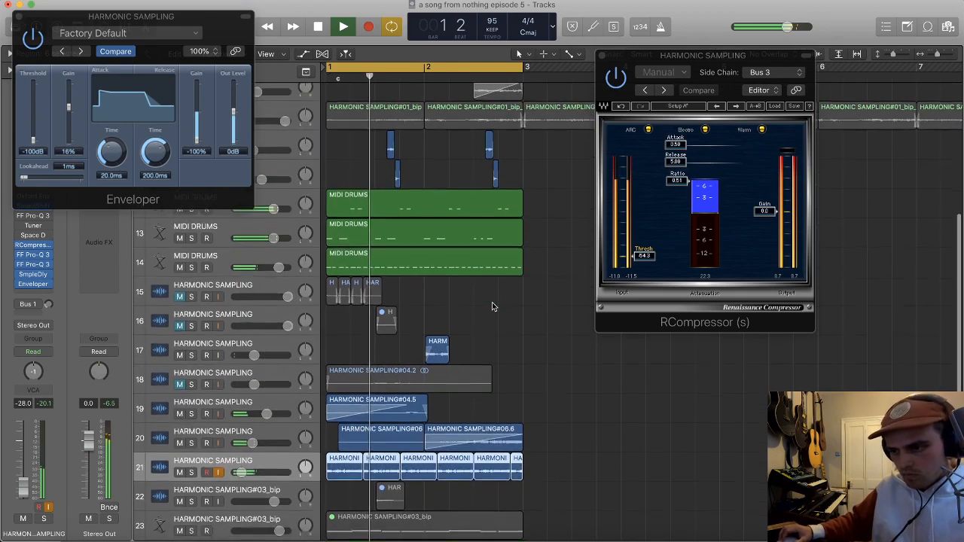
Step: Delete the earlier region on track 20, keeping the HARMONIC SAMPLING#06.6 region in bar 2
{"action": "scroll", "coordinate": [493, 307], "scroll_direction": "down", "scroll_amount": 2}
{"action": "left_click", "coordinate": [388, 407]}
{"action": "key", "text": "Delete"}
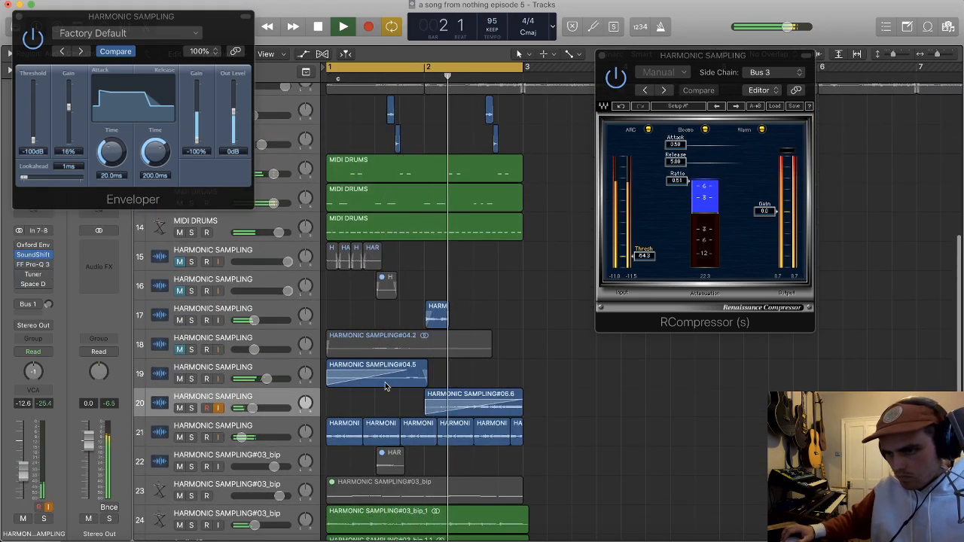
{"action": "key", "text": "super+Left"}
Step: Listen to the loop with track 17 selected, stop playback, and close the RCompressor and Enveloper windows
{"action": "left_click", "coordinate": [275, 313]}
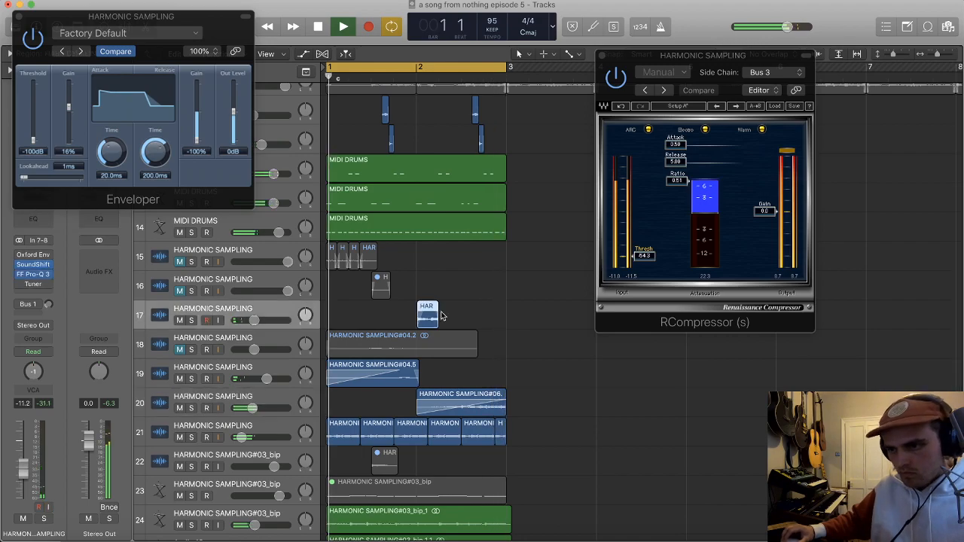
{"action": "scroll", "coordinate": [484, 325], "scroll_direction": "up", "scroll_amount": 2}
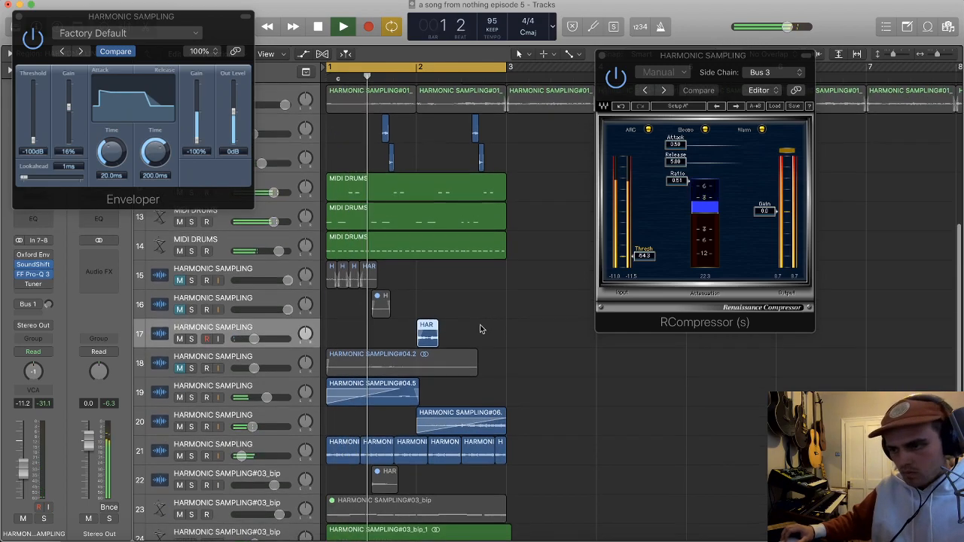
{"action": "scroll", "coordinate": [481, 329], "scroll_direction": "up", "scroll_amount": 1}
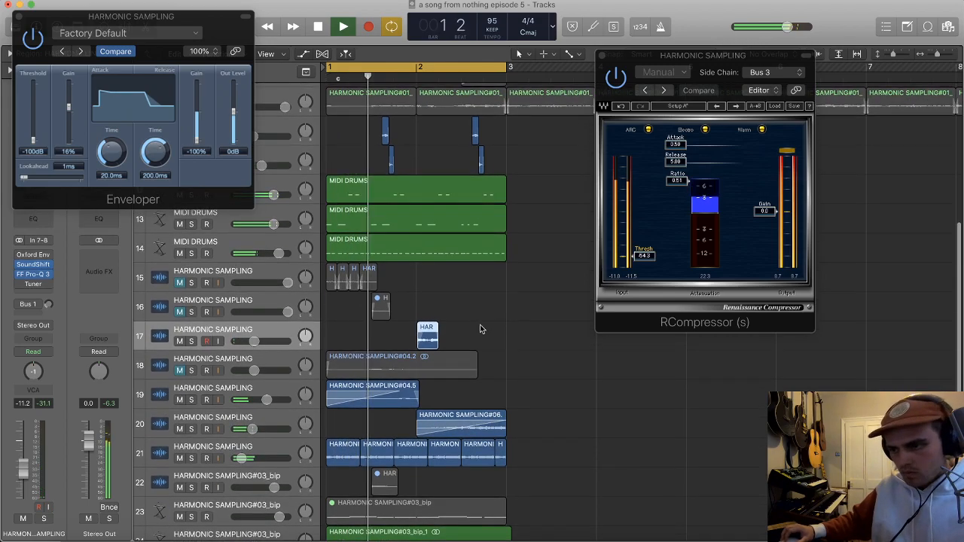
{"action": "scroll", "coordinate": [480, 329], "scroll_direction": "up", "scroll_amount": 2}
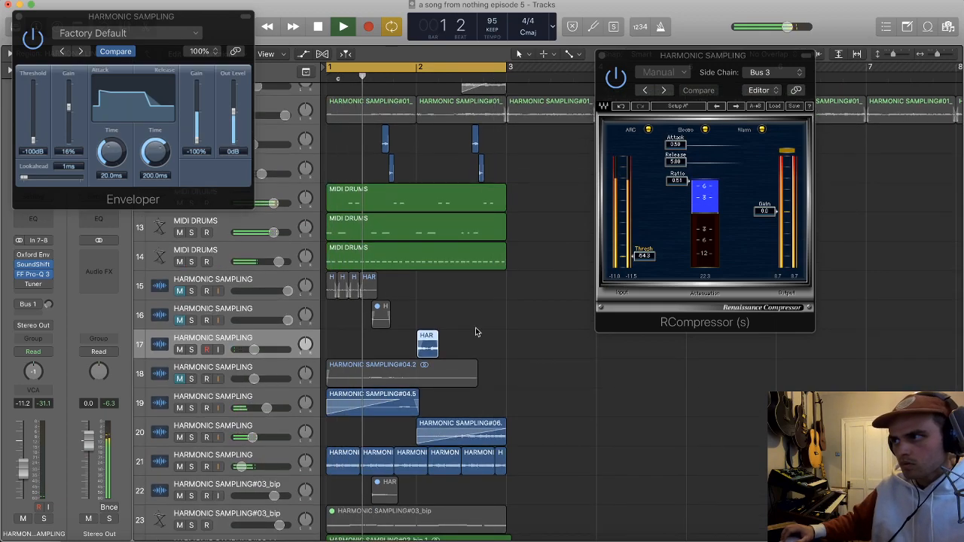
{"action": "key", "text": "space"}
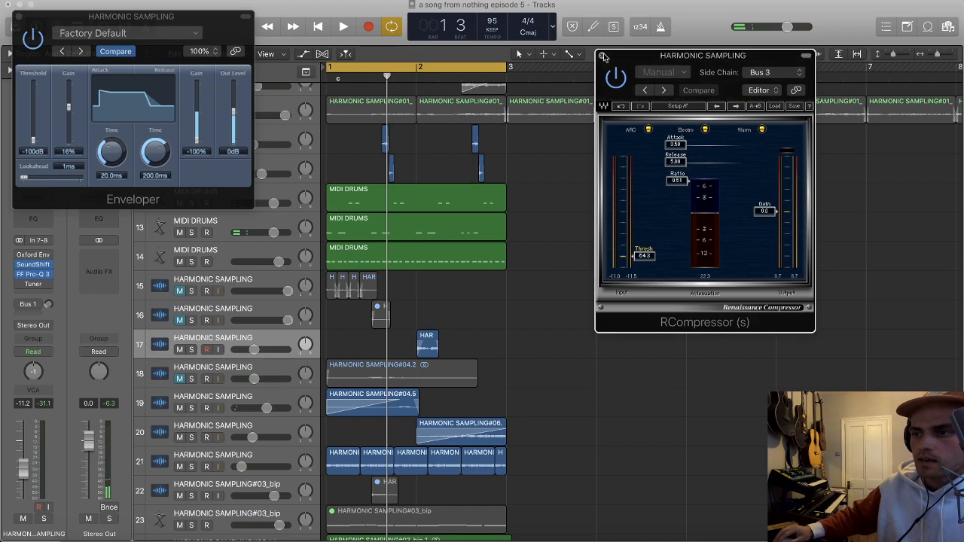
{"action": "left_click", "coordinate": [601, 55]}
{"action": "left_click", "coordinate": [21, 16]}
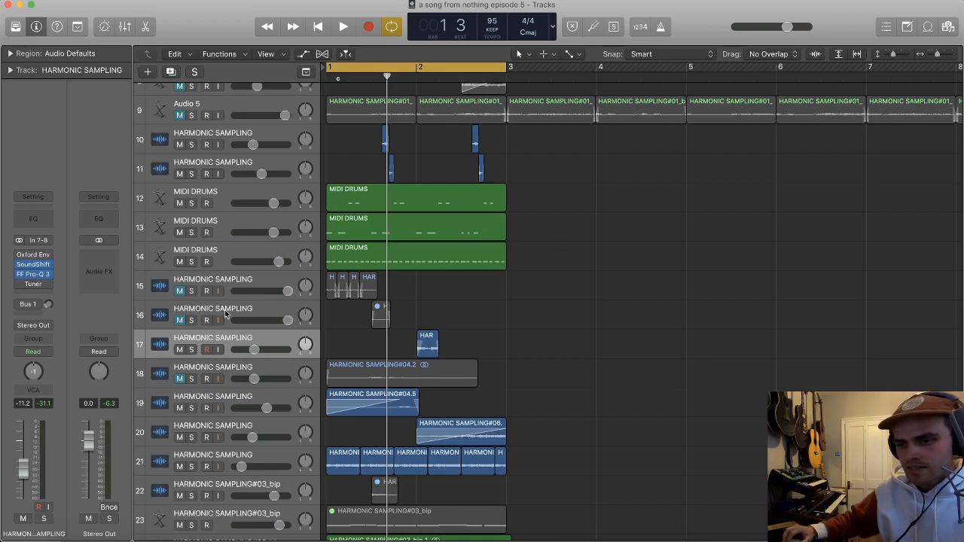
{"action": "scroll", "coordinate": [241, 442], "scroll_direction": "down", "scroll_amount": 3}
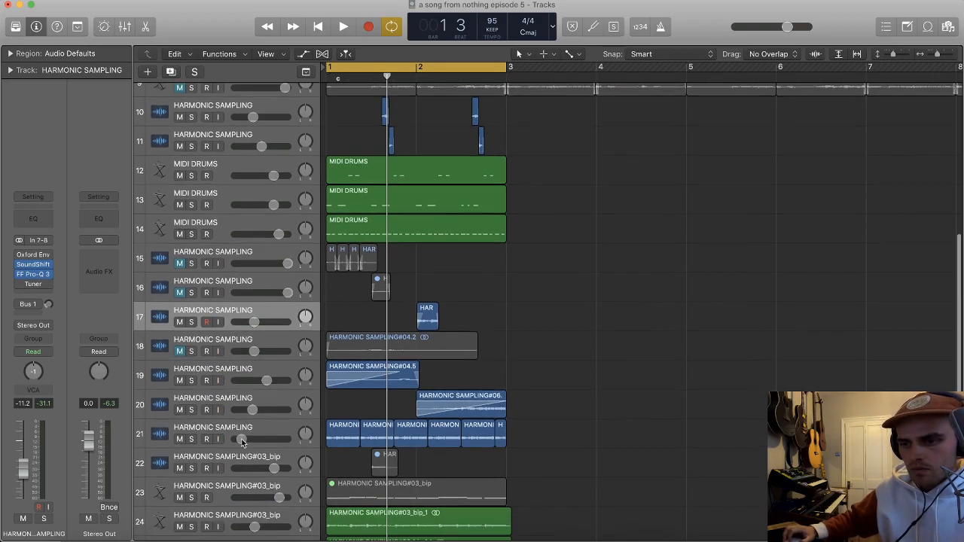
{"action": "scroll", "coordinate": [540, 327], "scroll_direction": "down", "scroll_amount": 2}
{"action": "scroll", "coordinate": [540, 328], "scroll_direction": "left", "scroll_amount": 2}
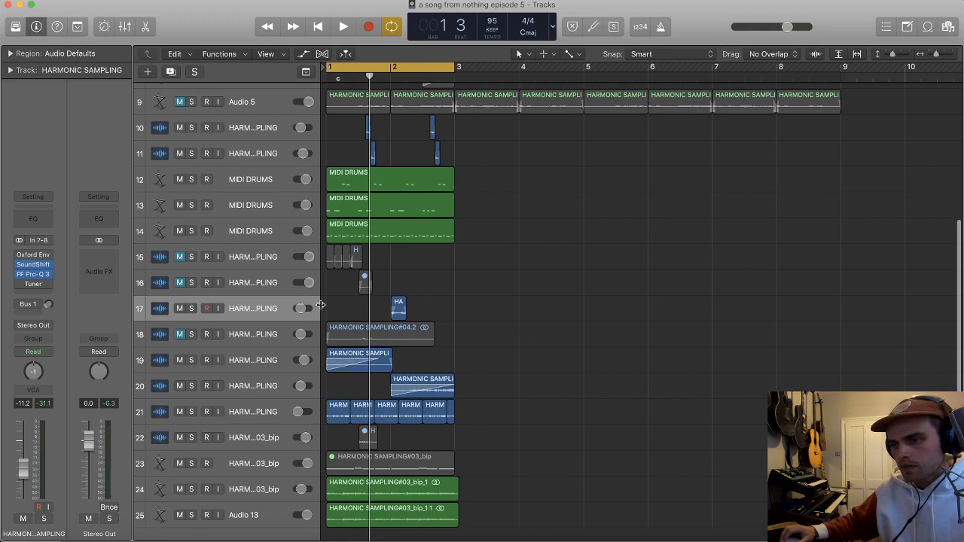
{"action": "scroll", "coordinate": [333, 308], "scroll_direction": "up", "scroll_amount": 2}
{"action": "scroll", "coordinate": [333, 309], "scroll_direction": "down", "scroll_amount": 2}
{"action": "scroll", "coordinate": [333, 309], "scroll_direction": "up", "scroll_amount": 3}
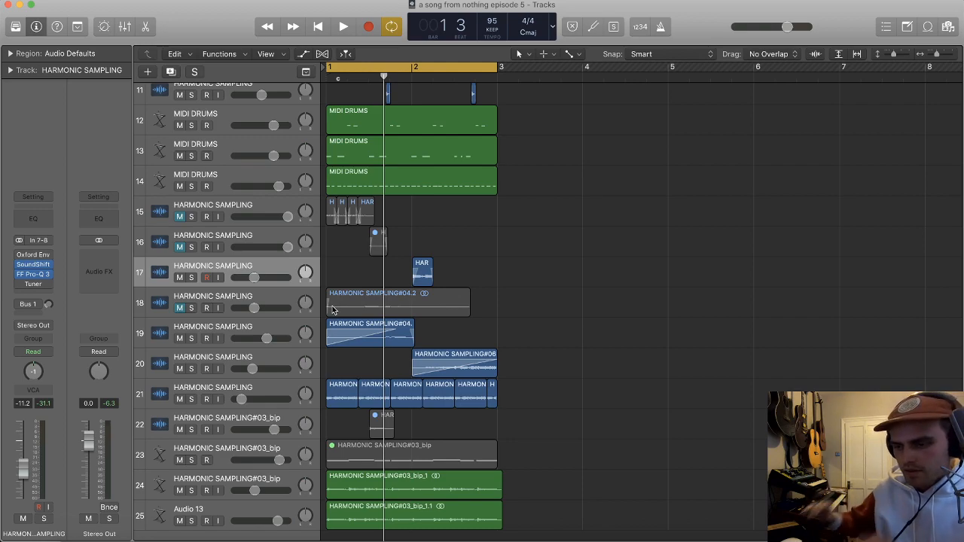
{"action": "scroll", "coordinate": [362, 294], "scroll_direction": "right", "scroll_amount": 1}
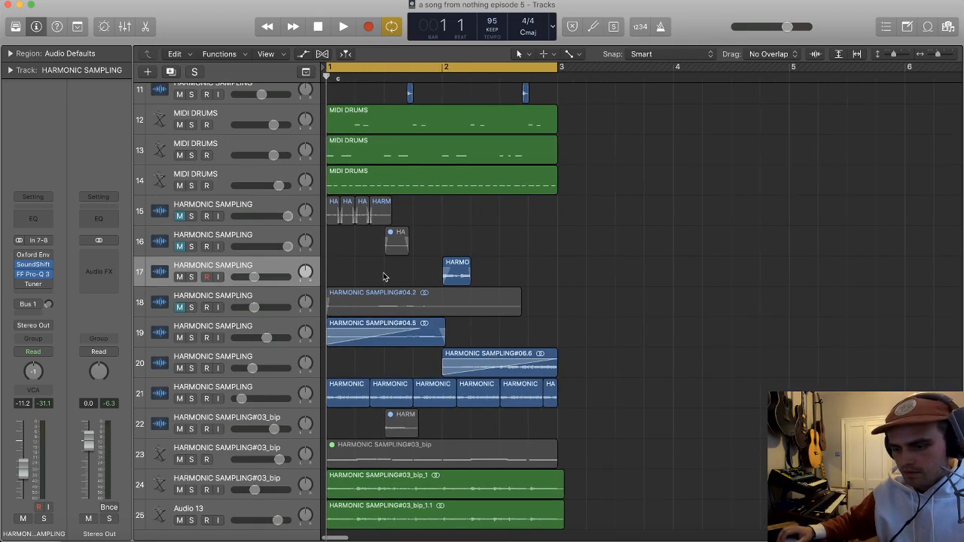
Step: Play the loop and lower the volume of track 21 to -31.0 dB
{"action": "key", "text": "space"}
{"action": "scroll", "coordinate": [362, 301], "scroll_direction": "down", "scroll_amount": 1}
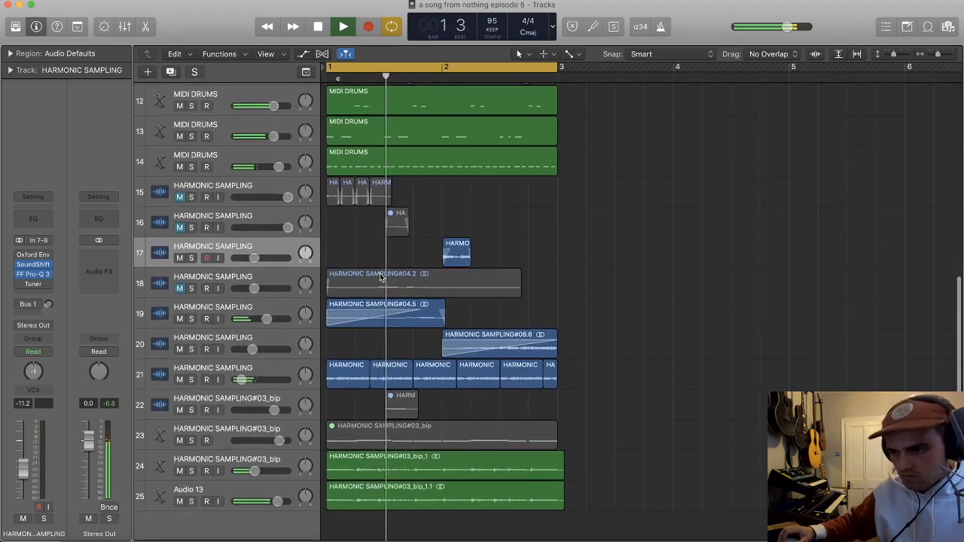
{"action": "scroll", "coordinate": [293, 358], "scroll_direction": "up", "scroll_amount": 1}
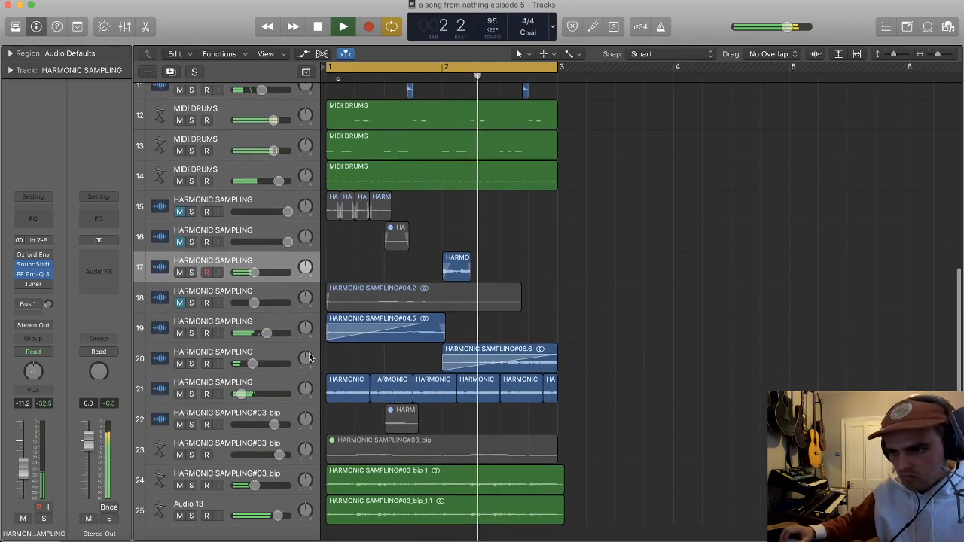
{"action": "left_click", "coordinate": [269, 385]}
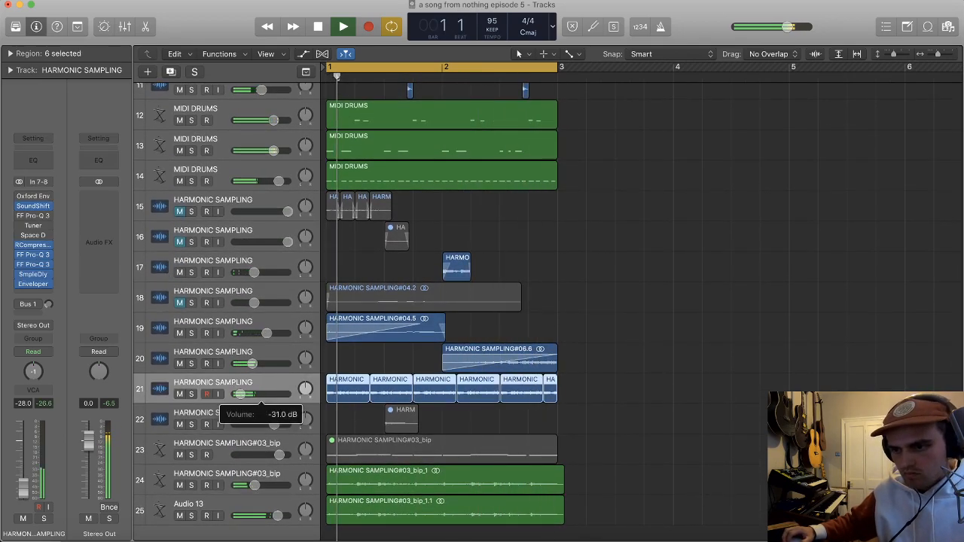
Step: Stop playback and add a send to Bus 4 on track 21
{"action": "key", "text": "space"}
{"action": "left_click", "coordinate": [33, 314]}
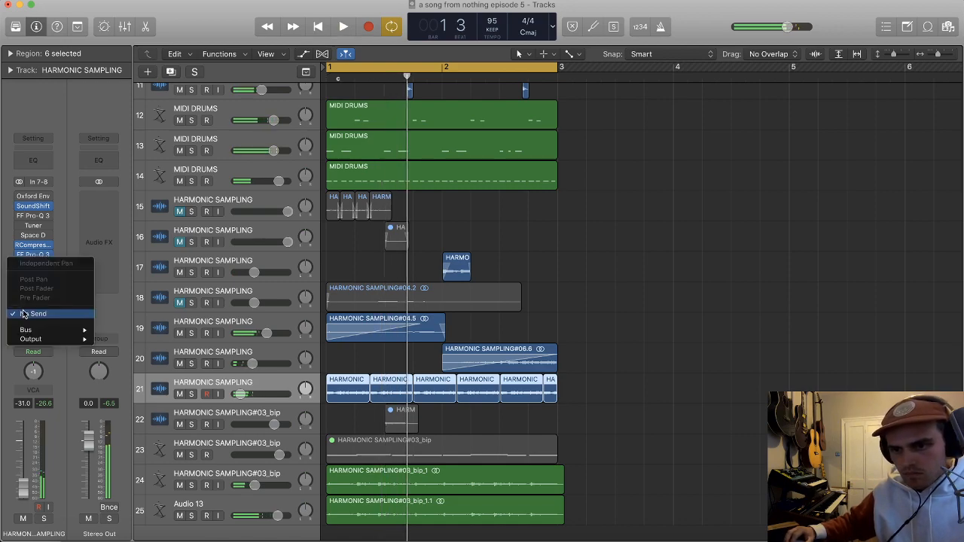
{"action": "mouse_move", "coordinate": [65, 337]}
{"action": "left_click", "coordinate": [113, 205]}
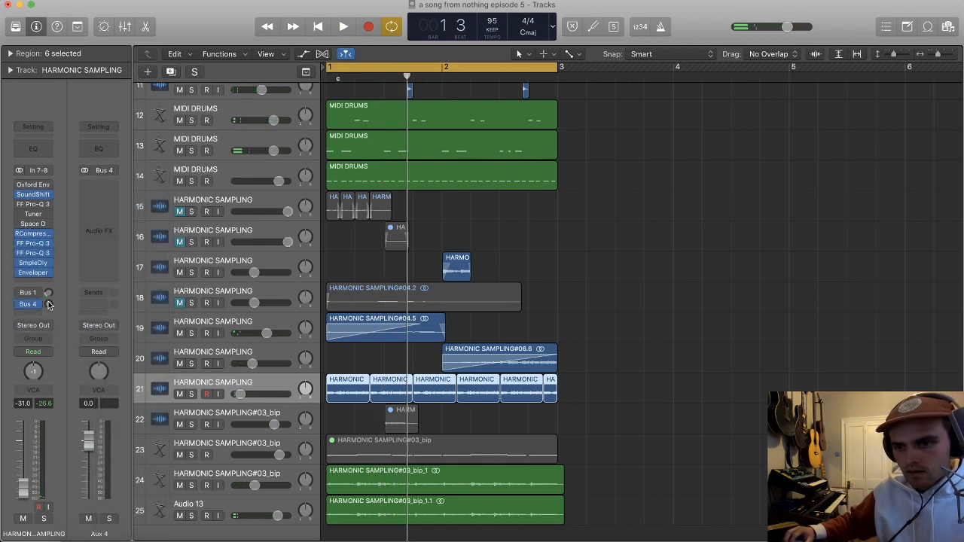
Step: Copy the SoundShifter Pitch effect from track 21 to Aux 4 and play the loop with the Bus 4 send at +1.9 dB
{"action": "left_click", "coordinate": [102, 206]}
{"action": "left_click", "coordinate": [33, 193]}
{"action": "left_click_drag", "start_coordinate": [33, 194], "coordinate": [85, 192]}
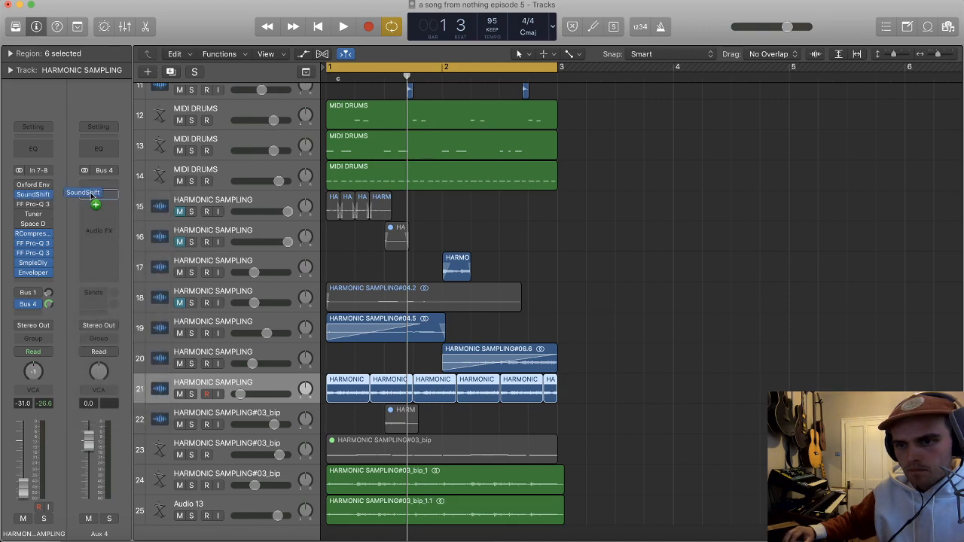
{"action": "left_click", "coordinate": [103, 195]}
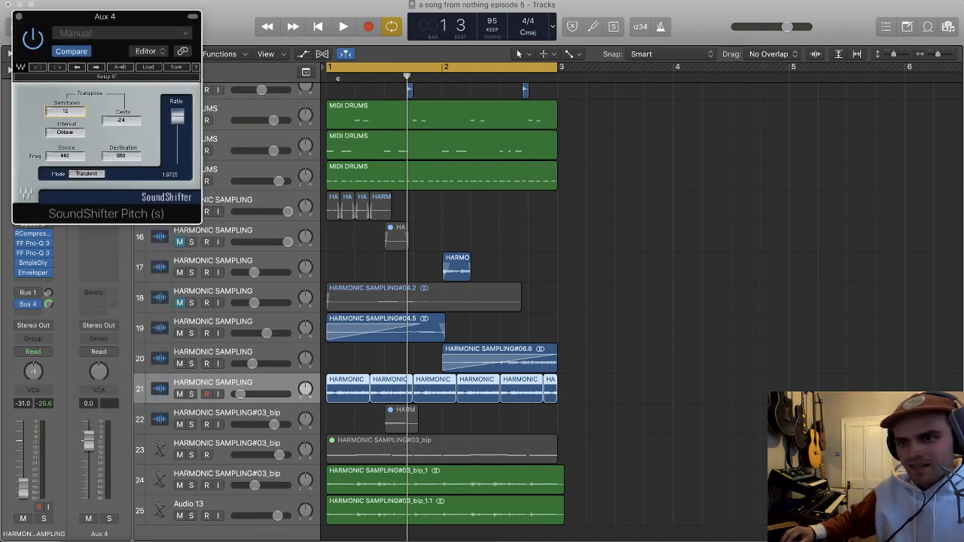
{"action": "left_click", "coordinate": [19, 17]}
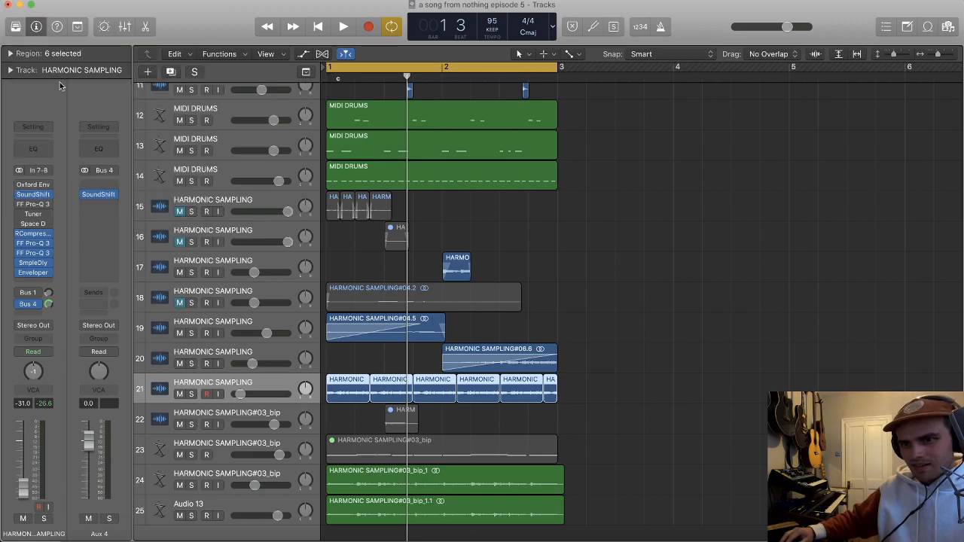
{"action": "key", "text": "space"}
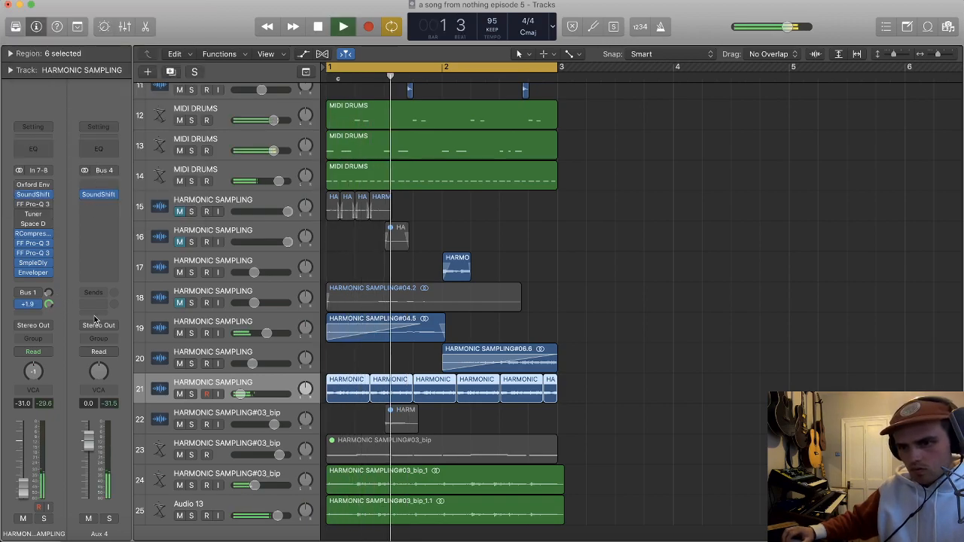
Step: Insert AutoFilter after SoundShifter on Aux 4, and solo both Aux 4 and track 21
{"action": "left_click", "coordinate": [98, 204]}
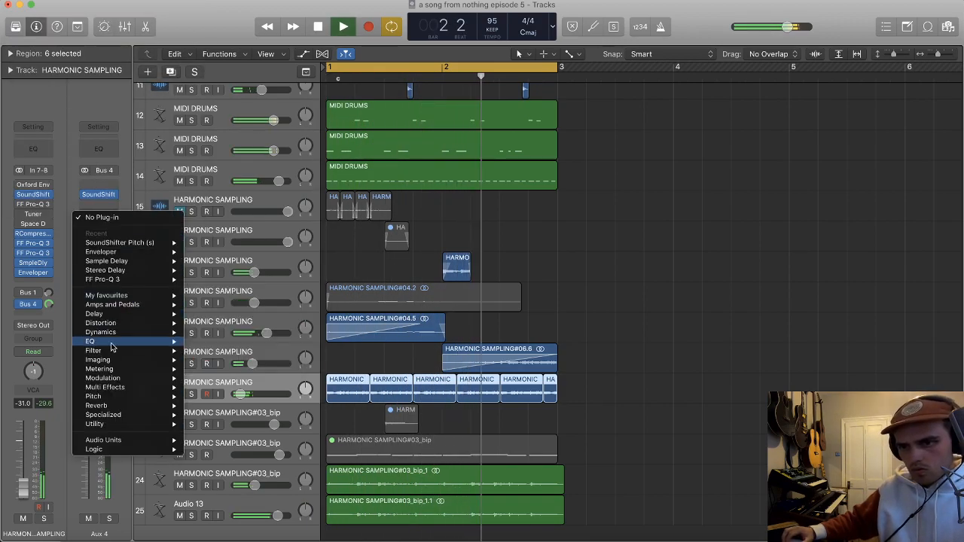
{"action": "mouse_move", "coordinate": [121, 351]}
{"action": "mouse_move", "coordinate": [230, 351]}
{"action": "left_click", "coordinate": [323, 351]}
{"action": "left_click", "coordinate": [110, 519]}
{"action": "left_click", "coordinate": [44, 519]}
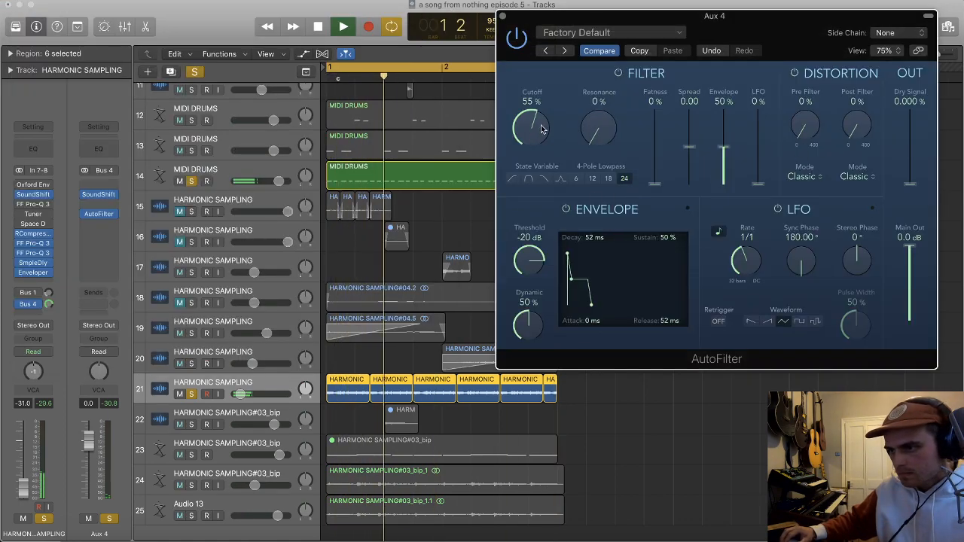
Step: Set the AutoFilter on Aux 4 to 63% cutoff, 59% resonance and -49 dB threshold, and take track 21 out of solo
{"action": "left_click_drag", "start_coordinate": [596, 105], "coordinate": [589, 40]}
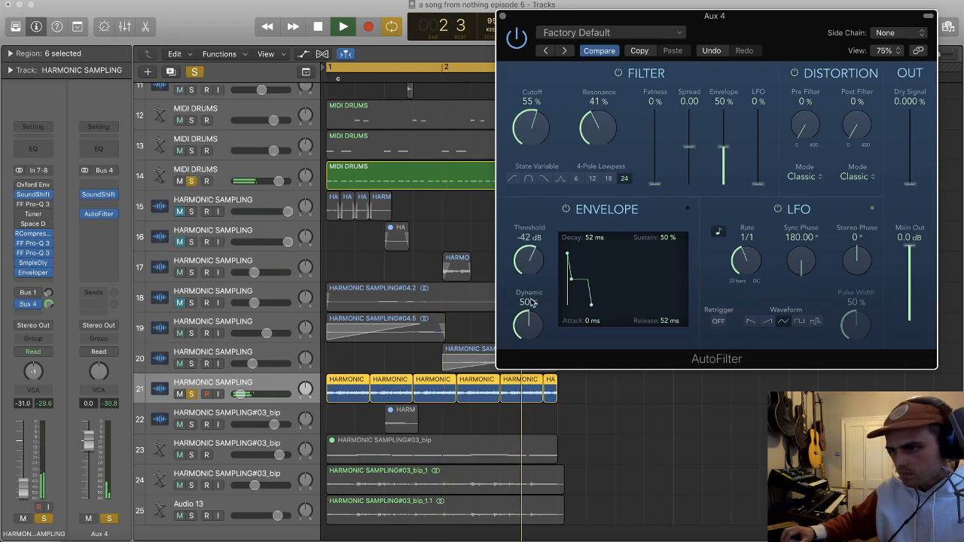
{"action": "left_click_drag", "start_coordinate": [532, 301], "coordinate": [535, 315]}
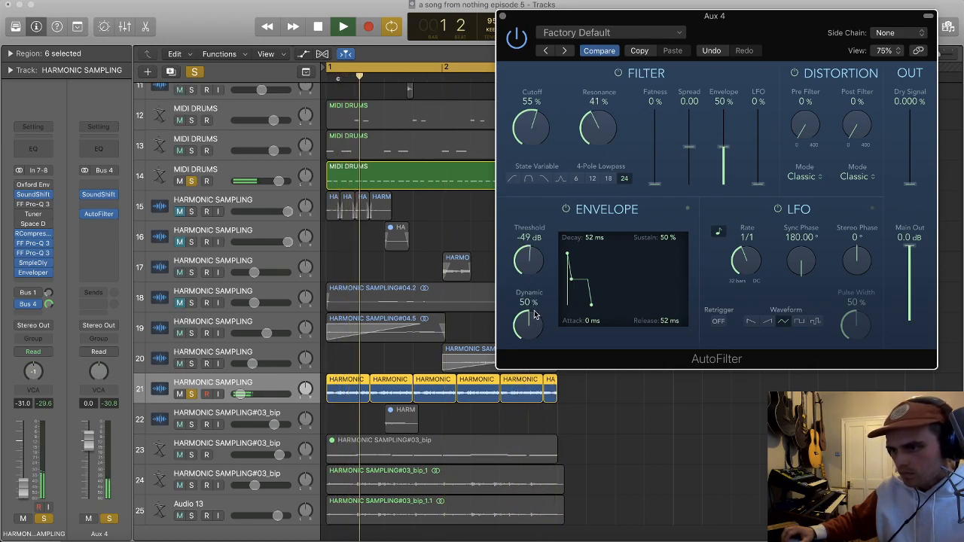
{"action": "left_click", "coordinate": [191, 394]}
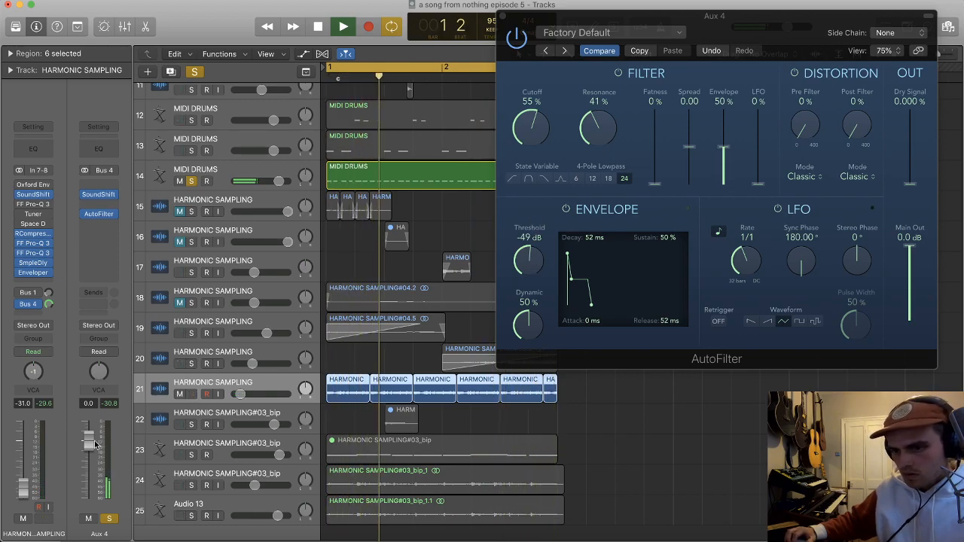
{"action": "left_click_drag", "start_coordinate": [598, 128], "coordinate": [540, 111]}
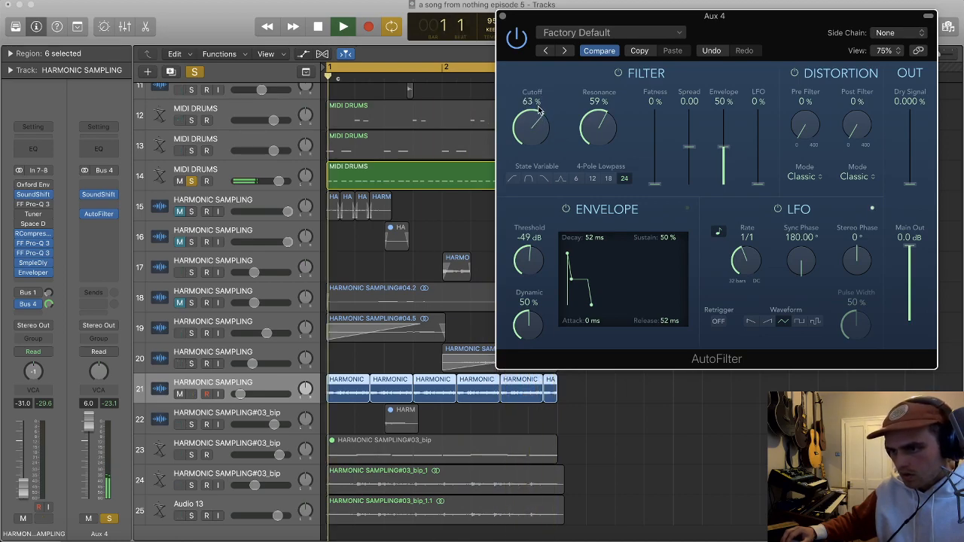
Step: Take Aux 4 out of solo, set its level to 1.9 dB, and close the AutoFilter window
{"action": "left_click", "coordinate": [110, 520]}
{"action": "left_click_drag", "start_coordinate": [89, 427], "coordinate": [91, 447]}
{"action": "left_click", "coordinate": [502, 16]}
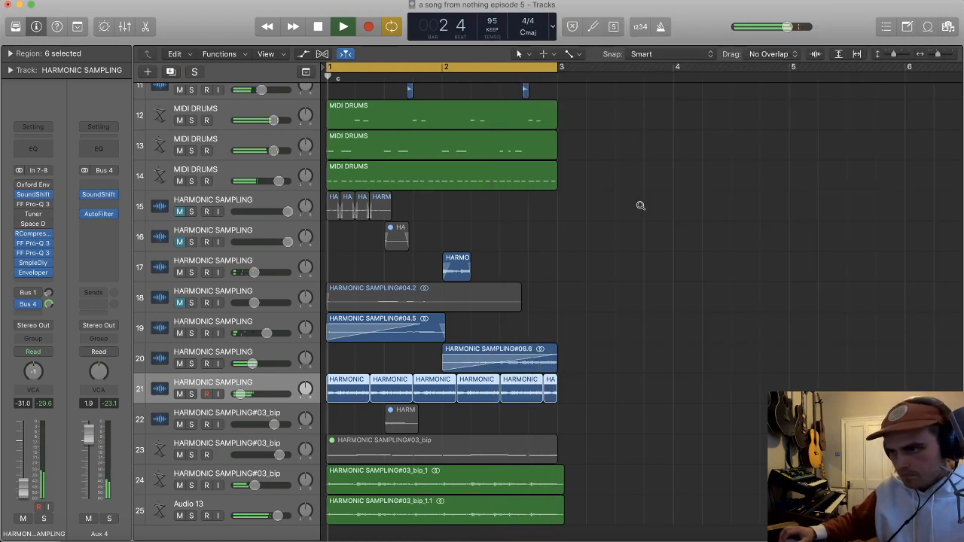
Step: Rename the Audio 13 track to BASS and mute it
{"action": "scroll", "coordinate": [639, 211], "scroll_direction": "down", "scroll_amount": 3}
{"action": "scroll", "coordinate": [633, 233], "scroll_direction": "down", "scroll_amount": 2}
{"action": "scroll", "coordinate": [605, 295], "scroll_direction": "up", "scroll_amount": 3}
{"action": "scroll", "coordinate": [554, 276], "scroll_direction": "down", "scroll_amount": 3}
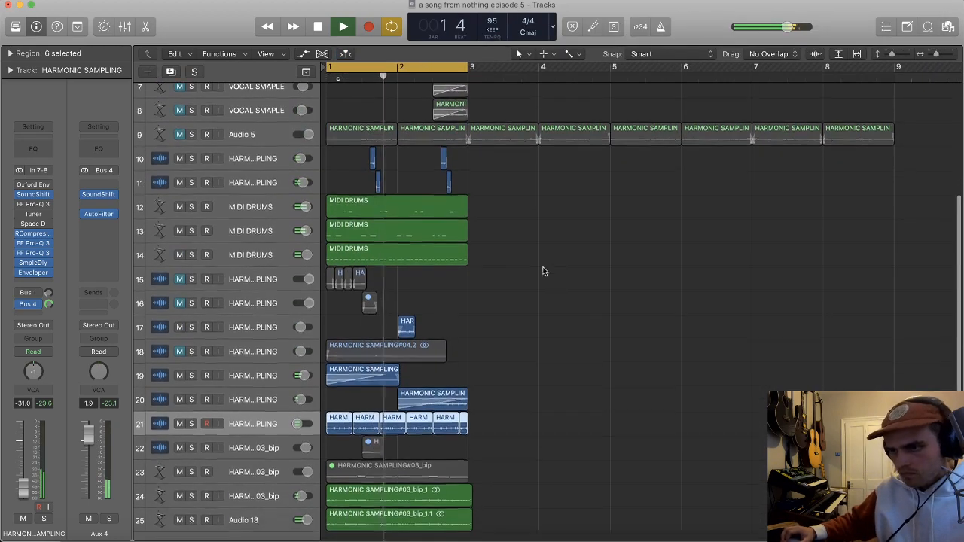
{"action": "scroll", "coordinate": [509, 261], "scroll_direction": "up", "scroll_amount": 1}
{"action": "scroll", "coordinate": [514, 259], "scroll_direction": "down", "scroll_amount": 2}
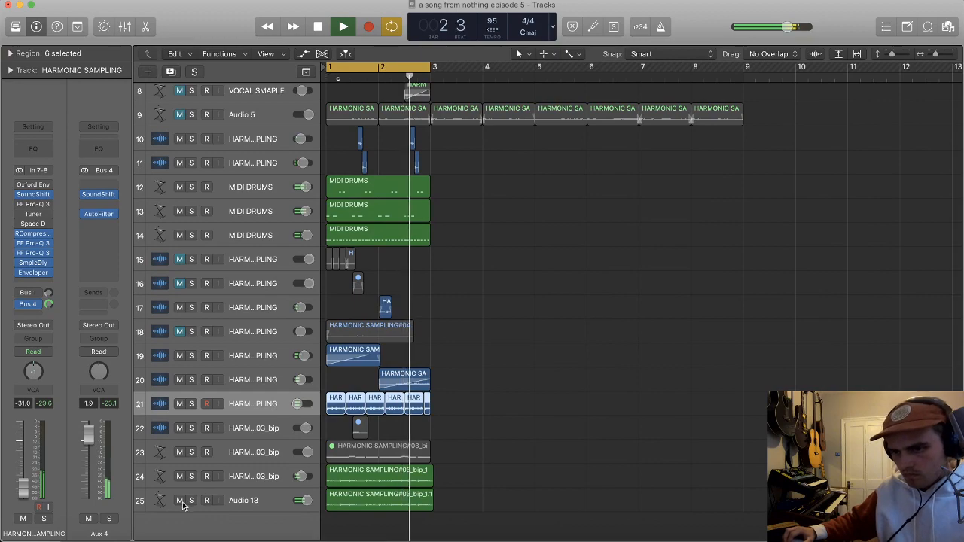
{"action": "double_click", "coordinate": [247, 500]}
{"action": "type", "text": "BASS"}
{"action": "key", "text": "Return"}
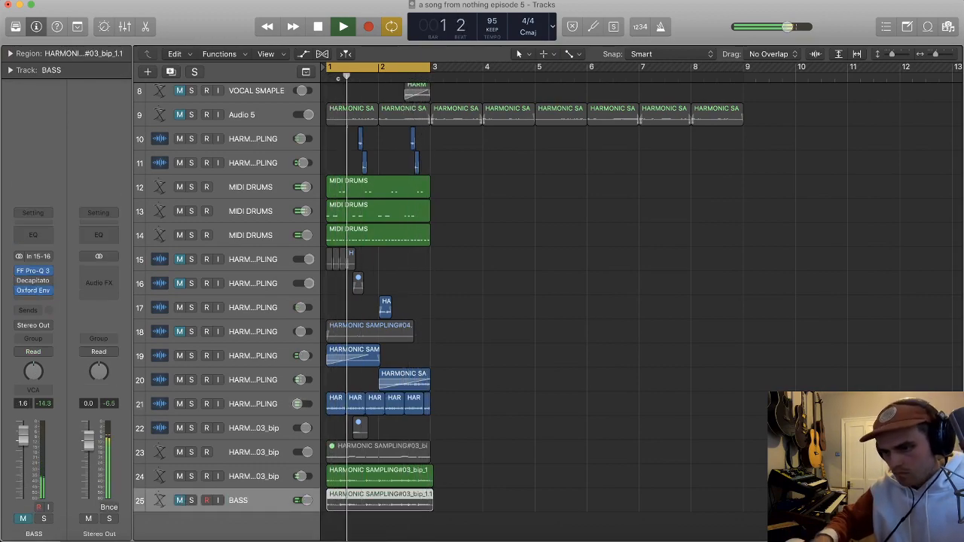
Step: Unmute the BASS track and set its volume to 0.5 dB
{"action": "left_click", "coordinate": [259, 478]}
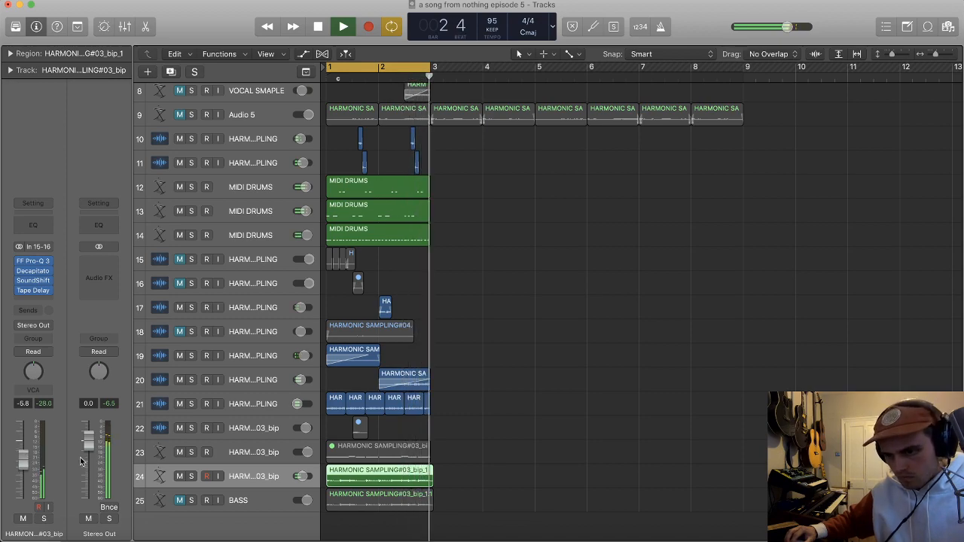
{"action": "left_click", "coordinate": [256, 500]}
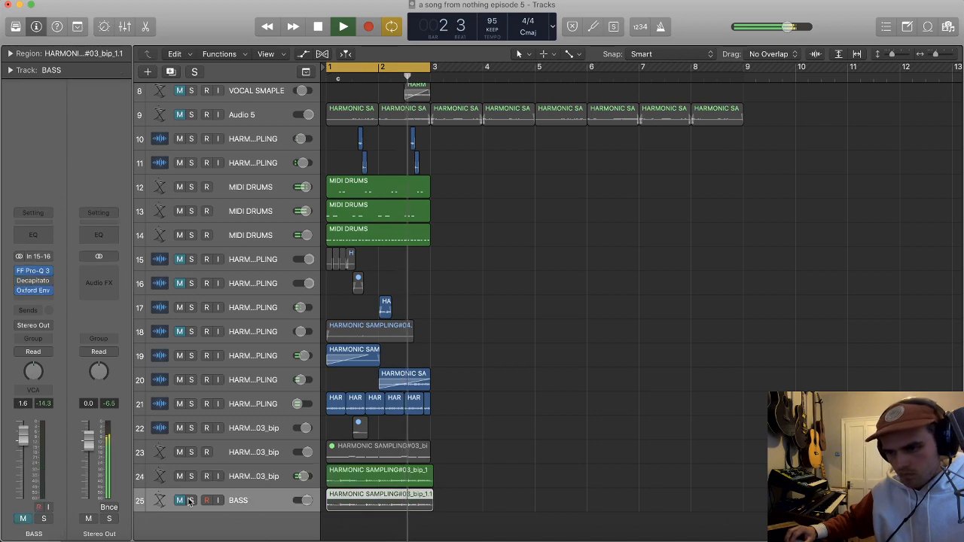
{"action": "left_click", "coordinate": [180, 501]}
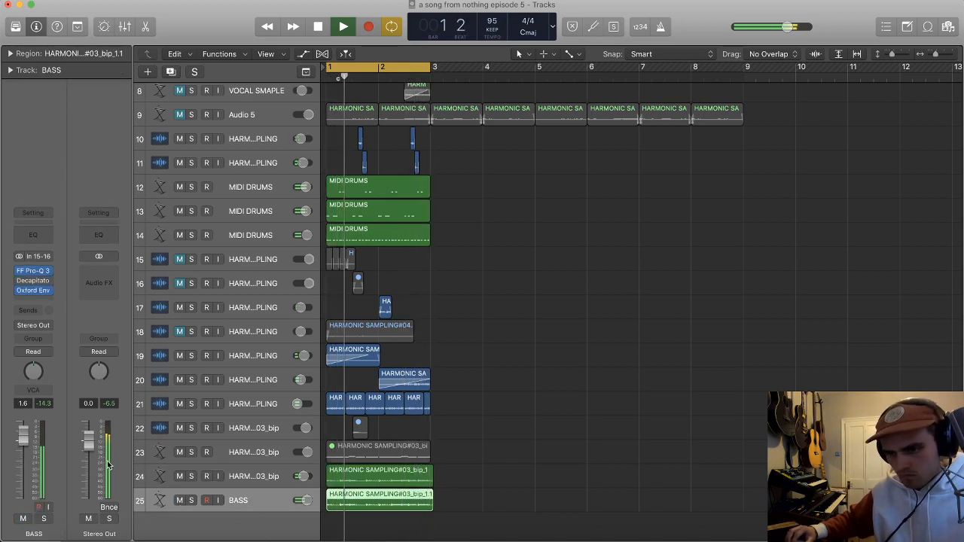
{"action": "left_click_drag", "start_coordinate": [29, 444], "coordinate": [29, 446]}
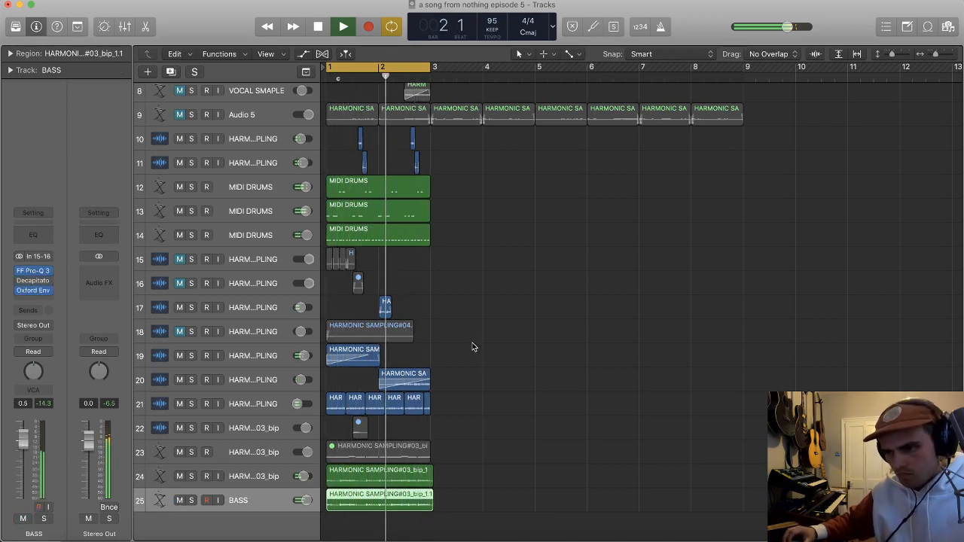
{"action": "scroll", "coordinate": [471, 346], "scroll_direction": "left", "scroll_amount": 1}
{"action": "scroll", "coordinate": [471, 347], "scroll_direction": "up", "scroll_amount": 2}
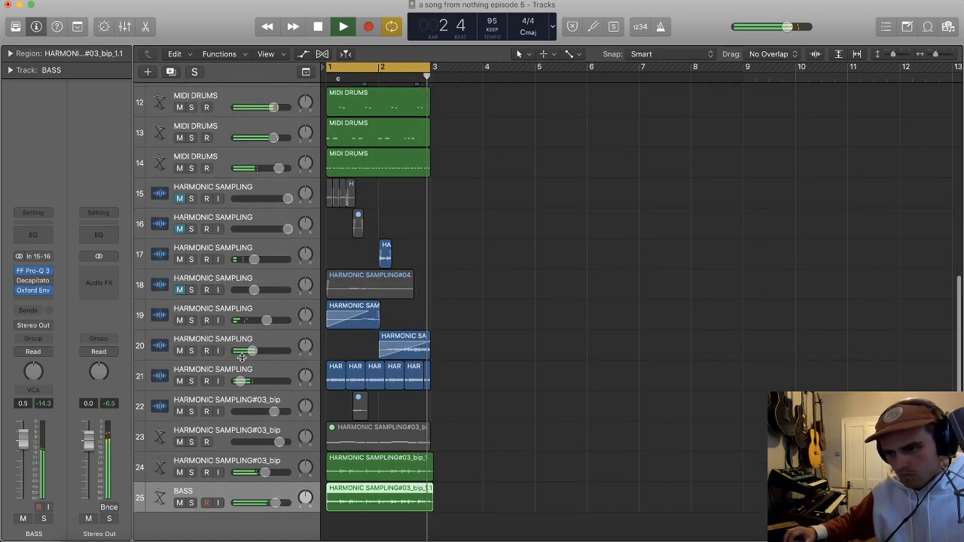
Step: Solo track 21 to lower its volume to -36.0 dB, then take it out of solo and unmute it
{"action": "left_click", "coordinate": [191, 381]}
{"action": "left_click_drag", "start_coordinate": [233, 381], "coordinate": [220, 381]}
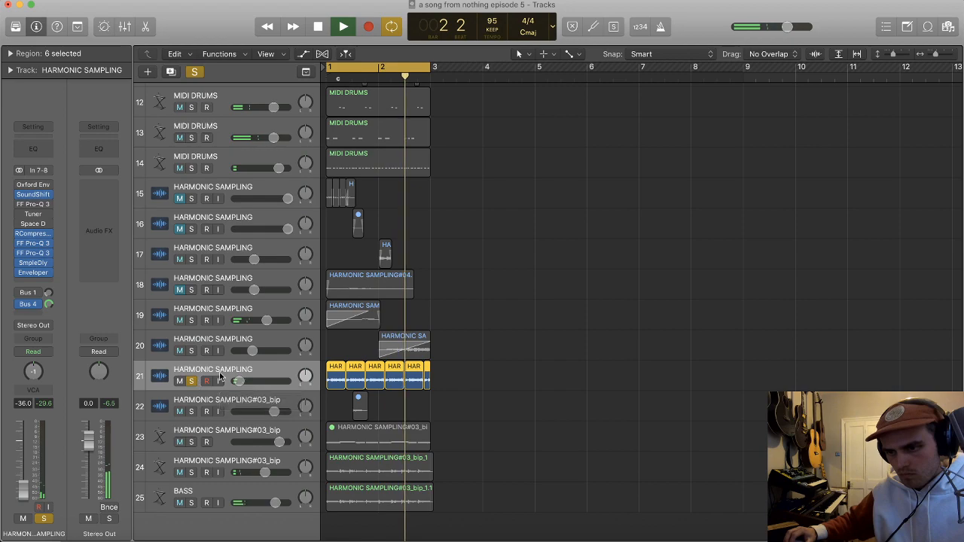
{"action": "left_click", "coordinate": [191, 381]}
{"action": "key", "text": "space"}
{"action": "left_click", "coordinate": [513, 364]}
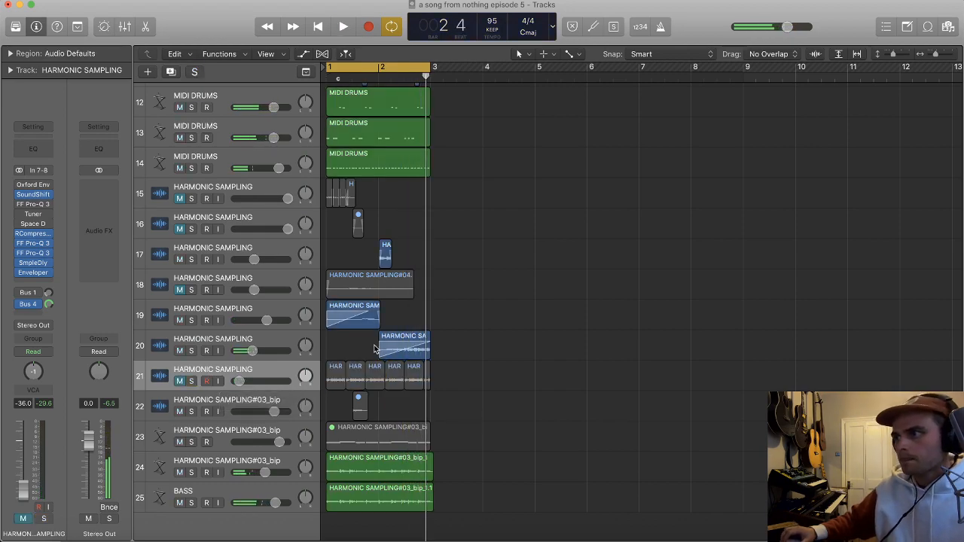
{"action": "left_click", "coordinate": [178, 381]}
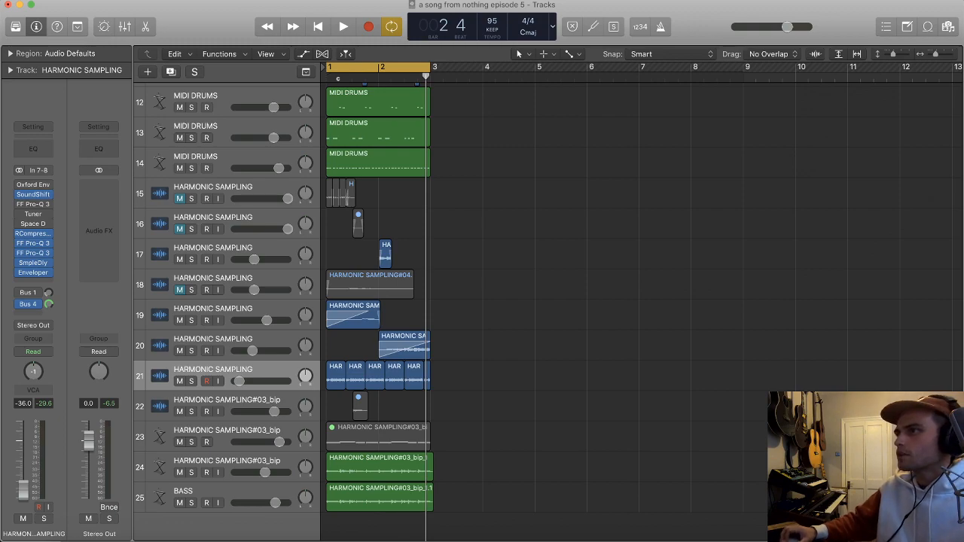
Step: Switch to Spotify, search for the Royal Philharmonic Orchestra, start "The Trumpet Shall Sound" from Messiah, and return to Logic
{"action": "scroll", "coordinate": [513, 226], "scroll_direction": "up", "scroll_amount": 5}
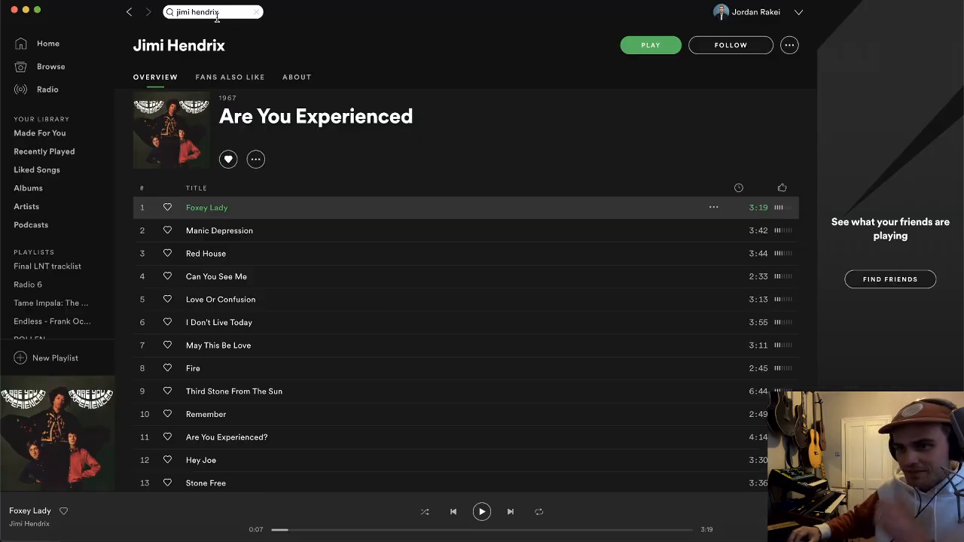
{"action": "left_click", "coordinate": [216, 15]}
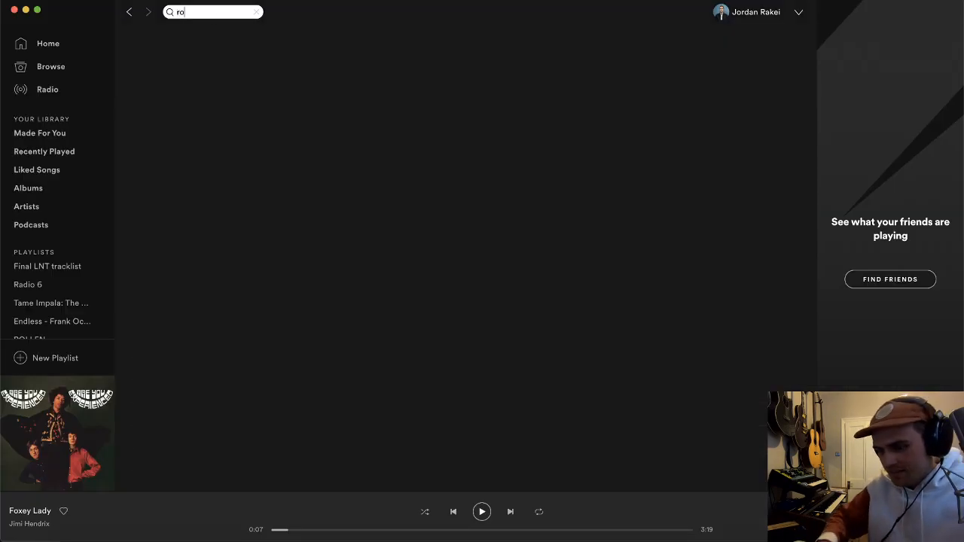
{"action": "type", "text": "royal philharmo"}
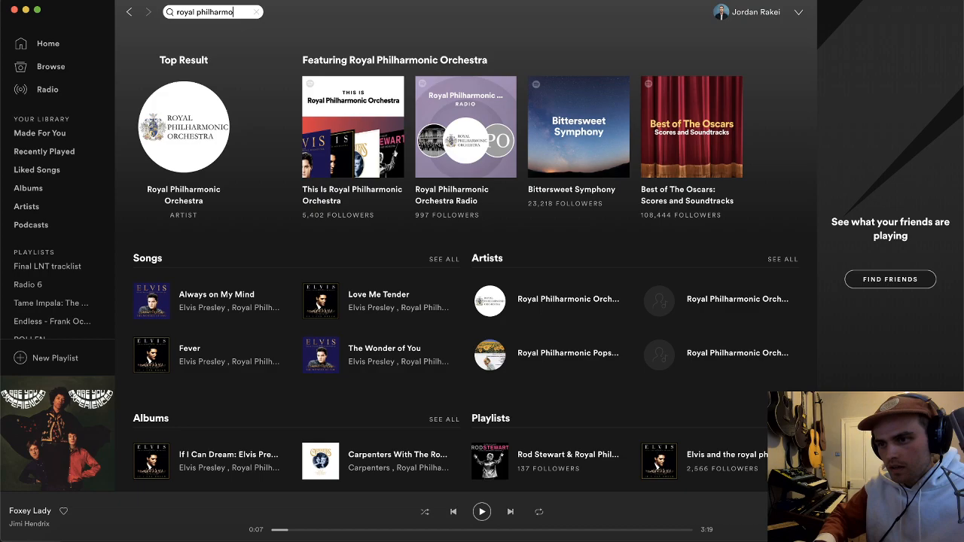
{"action": "type", "text": "nic o"}
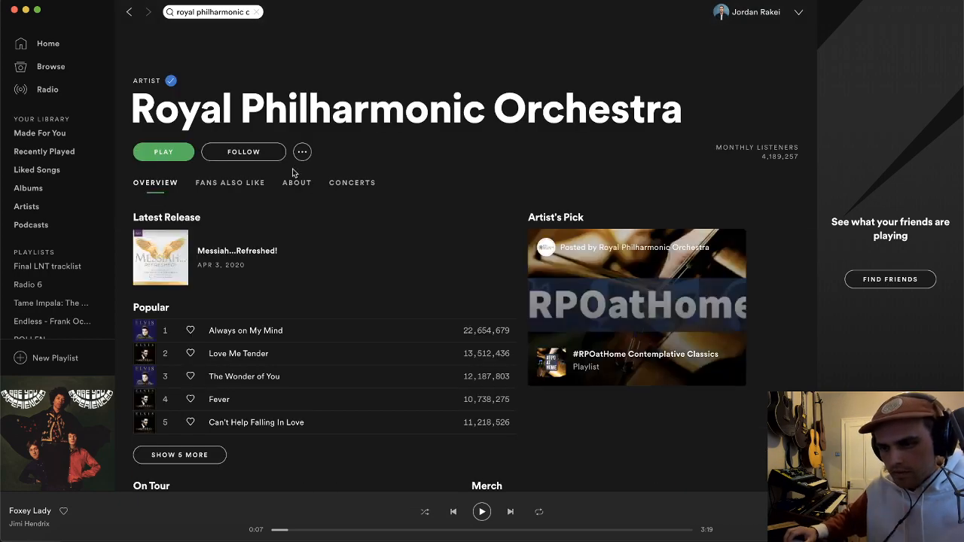
{"action": "scroll", "coordinate": [301, 189], "scroll_direction": "down", "scroll_amount": 20}
{"action": "scroll", "coordinate": [316, 205], "scroll_direction": "down", "scroll_amount": 8}
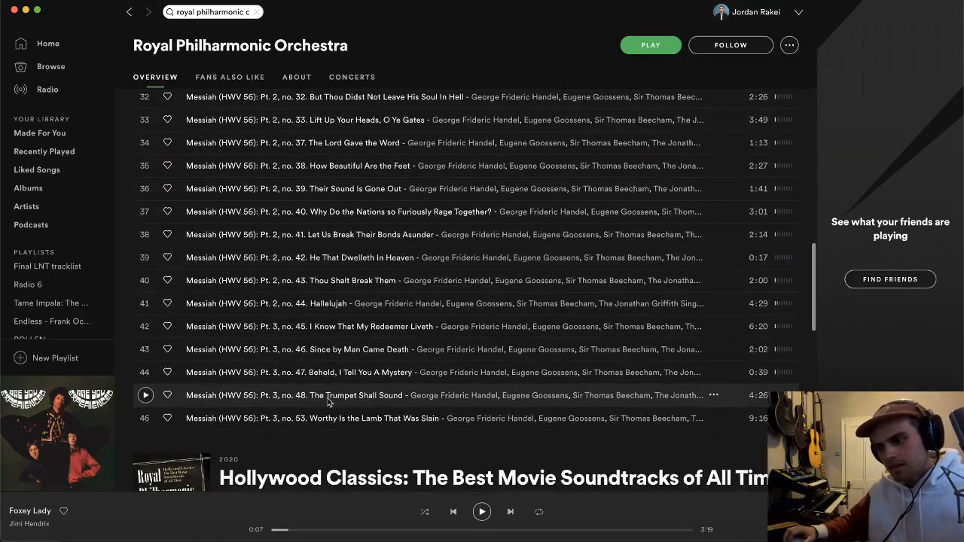
{"action": "double_click", "coordinate": [361, 386]}
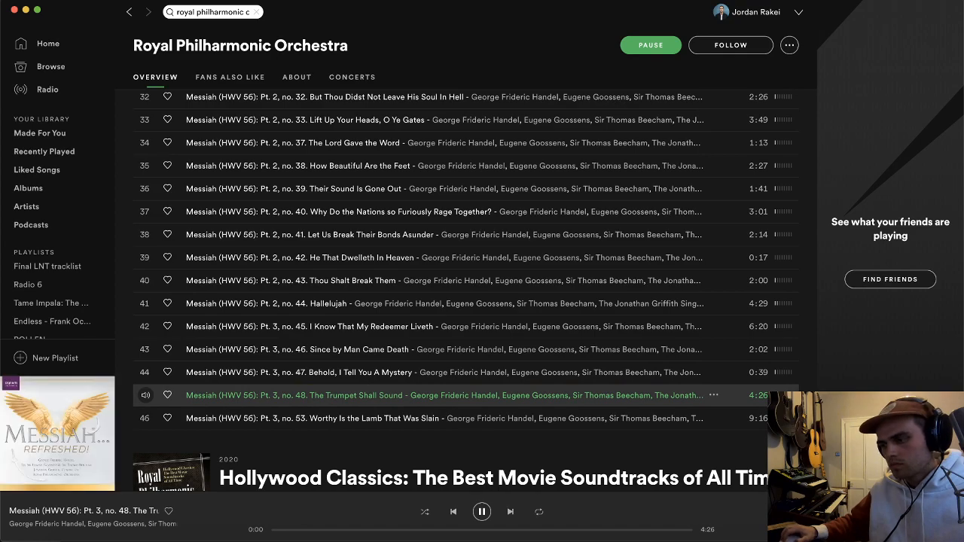
{"action": "key", "text": "super+Tab"}
{"action": "scroll", "coordinate": [392, 299], "scroll_direction": "down", "scroll_amount": 2}
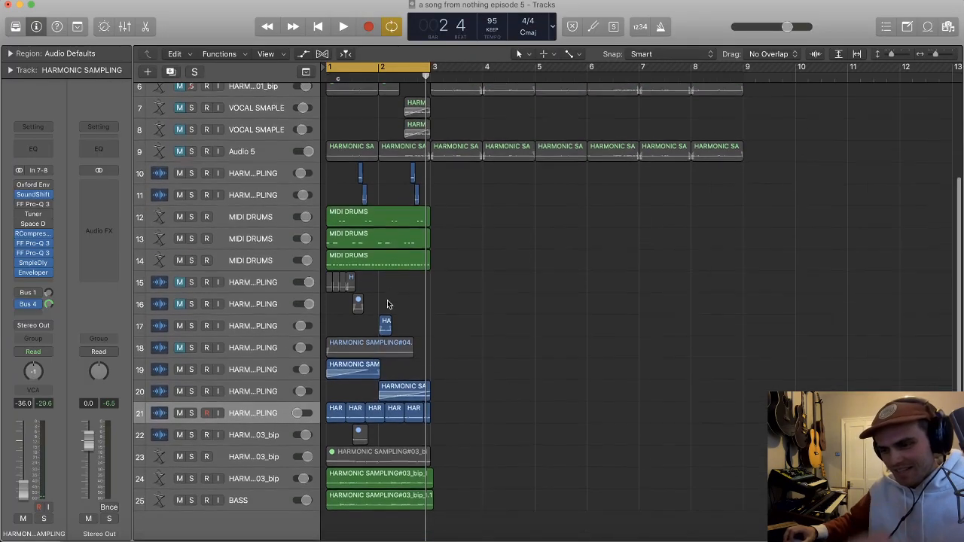
{"action": "left_click", "coordinate": [264, 414]}
{"action": "key", "text": "super+d"}
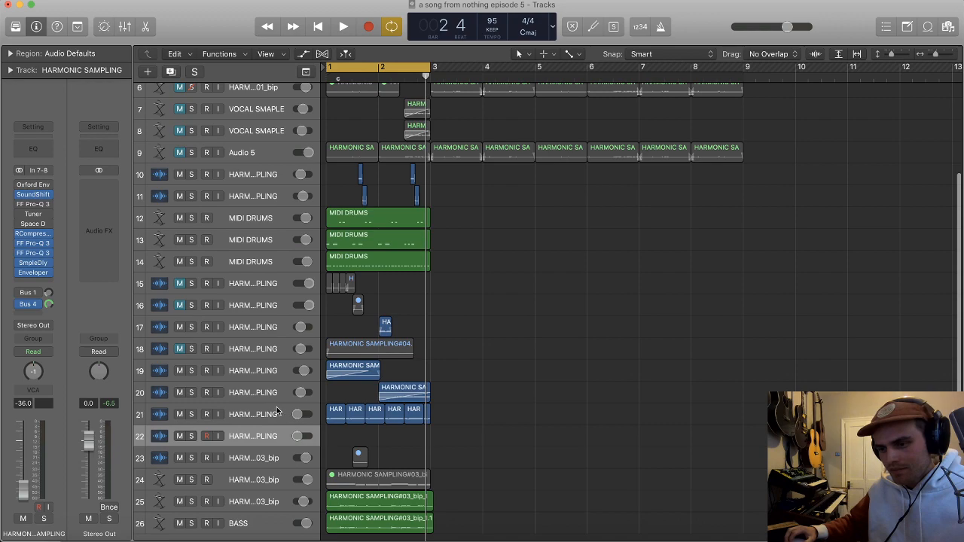
{"action": "key", "text": "super+z"}
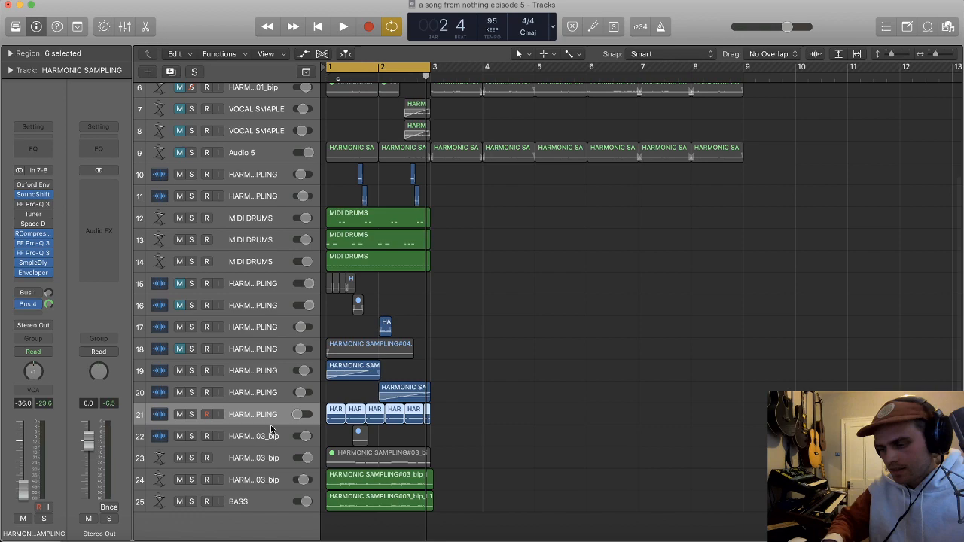
Step: Add a new audio track below BASS, rename track 21 JANGLED SIDECHAIN, and select the new track
{"action": "key", "text": "alt+super+a"}
{"action": "double_click", "coordinate": [241, 400]}
{"action": "type", "text": "HJAN"}
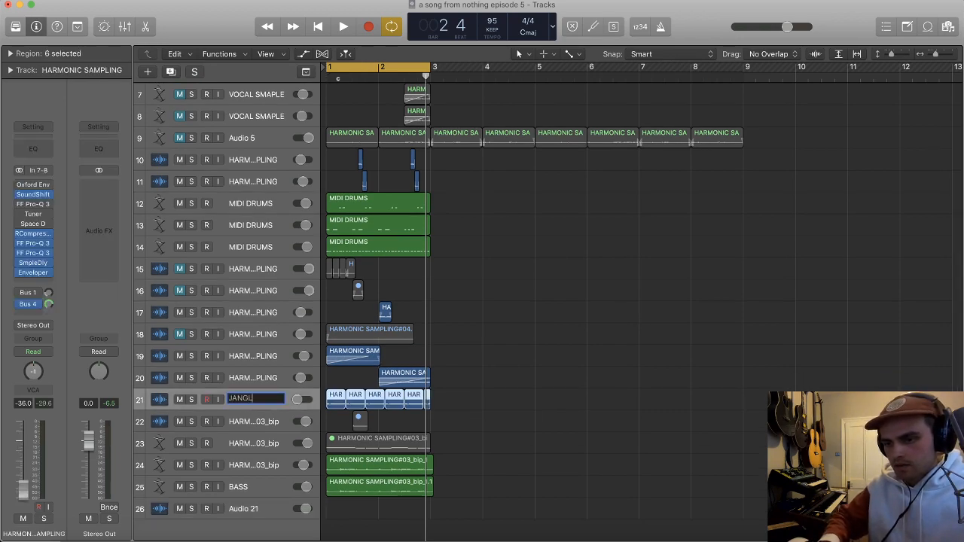
{"action": "type", "text": "GLED SIDECHAIN"}
{"action": "key", "text": "Return"}
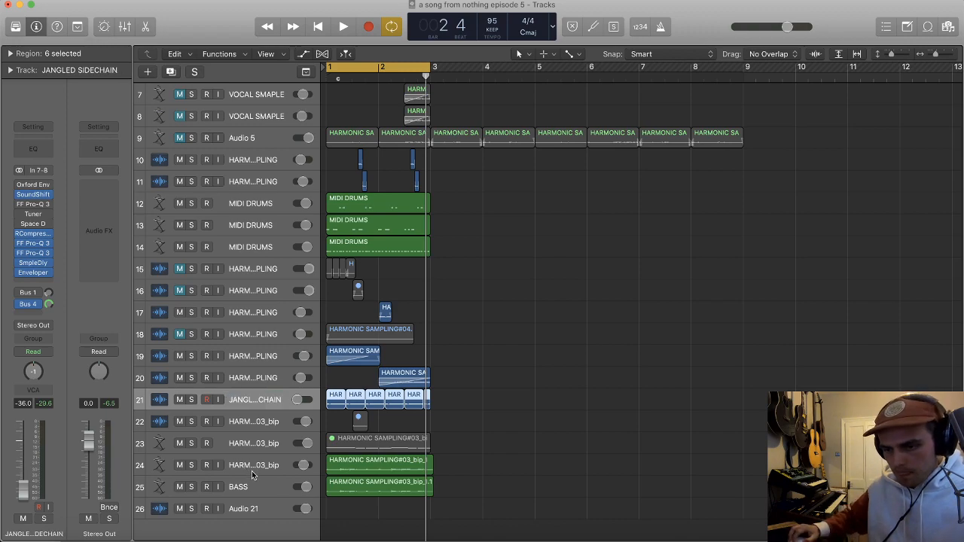
{"action": "left_click", "coordinate": [226, 503]}
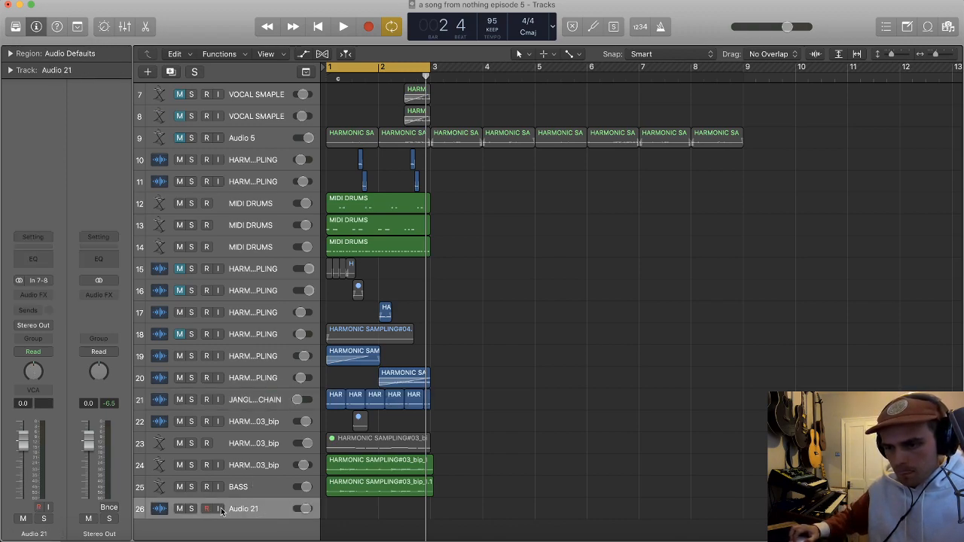
Step: Switch to Spotify and audition "Worthy Is the Lamb That Was Slain" and "Tammy" as possible sample sources
{"action": "key", "text": "super+Tab"}
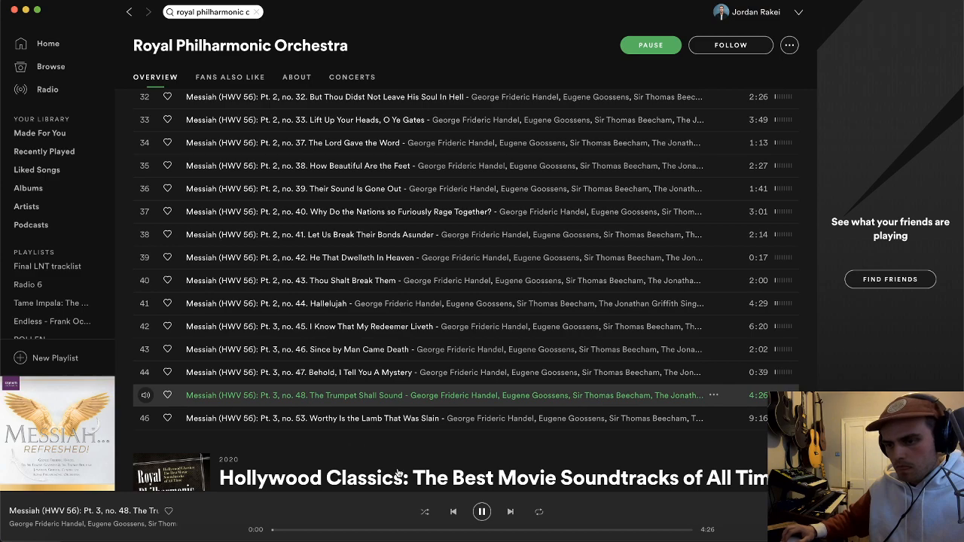
{"action": "double_click", "coordinate": [233, 418]}
{"action": "left_click", "coordinate": [146, 418]}
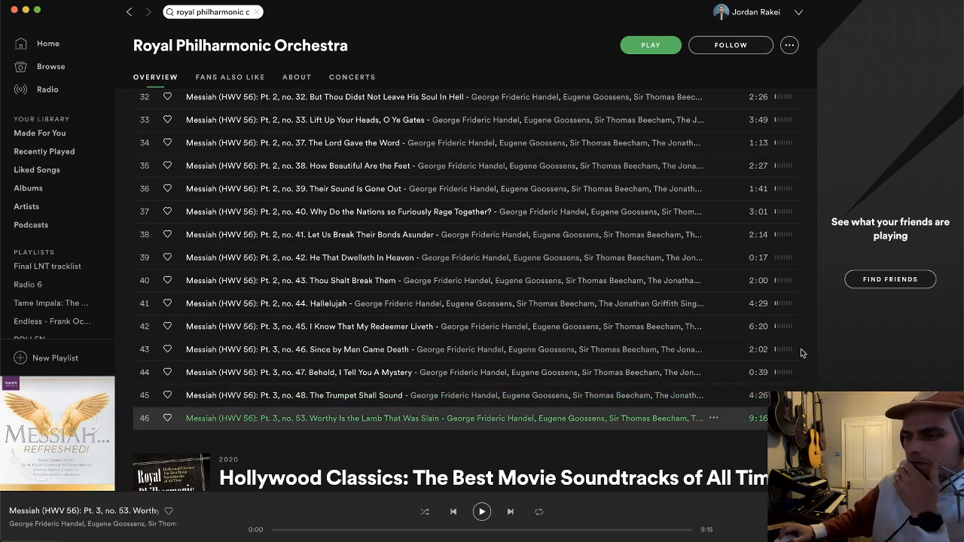
{"action": "scroll", "coordinate": [608, 352], "scroll_direction": "down", "scroll_amount": 5}
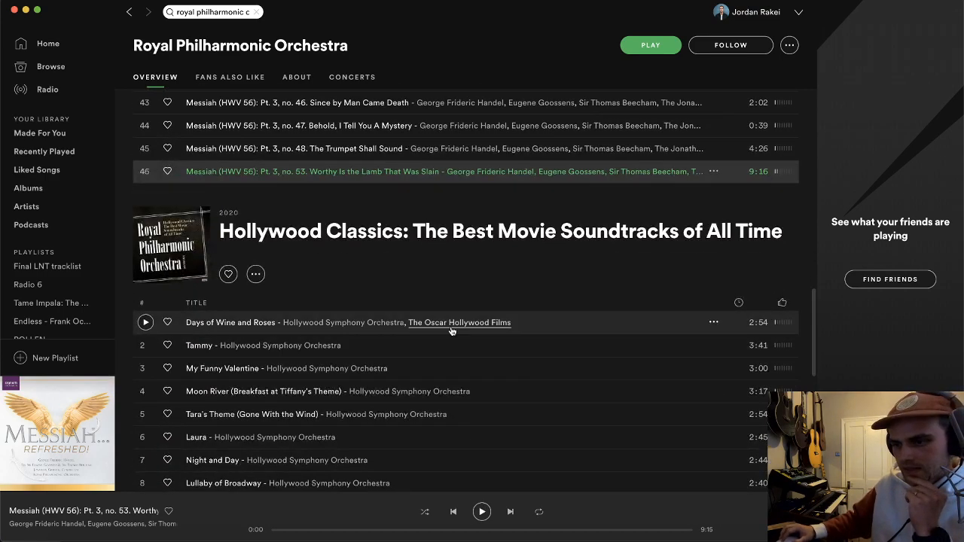
{"action": "double_click", "coordinate": [509, 344]}
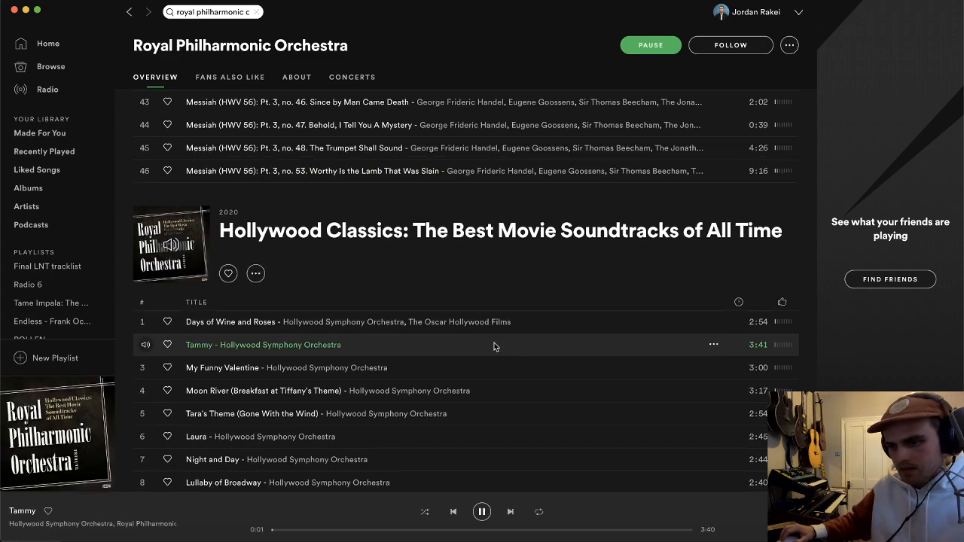
Step: Audition "Laura", "Theme From Exodus" and "Theme From a Summer Place" from the Hollywood Classics album
{"action": "scroll", "coordinate": [495, 344], "scroll_direction": "down", "scroll_amount": 1}
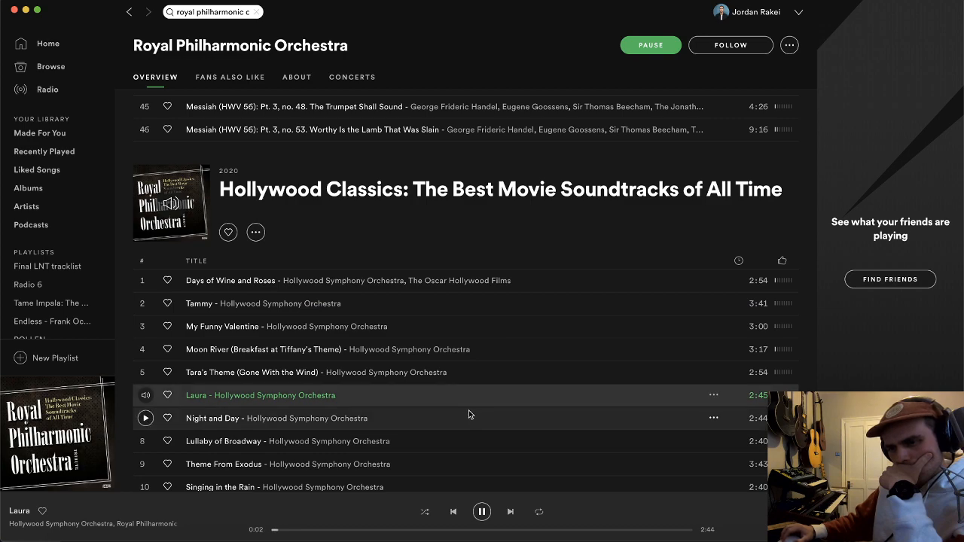
{"action": "double_click", "coordinate": [486, 419]}
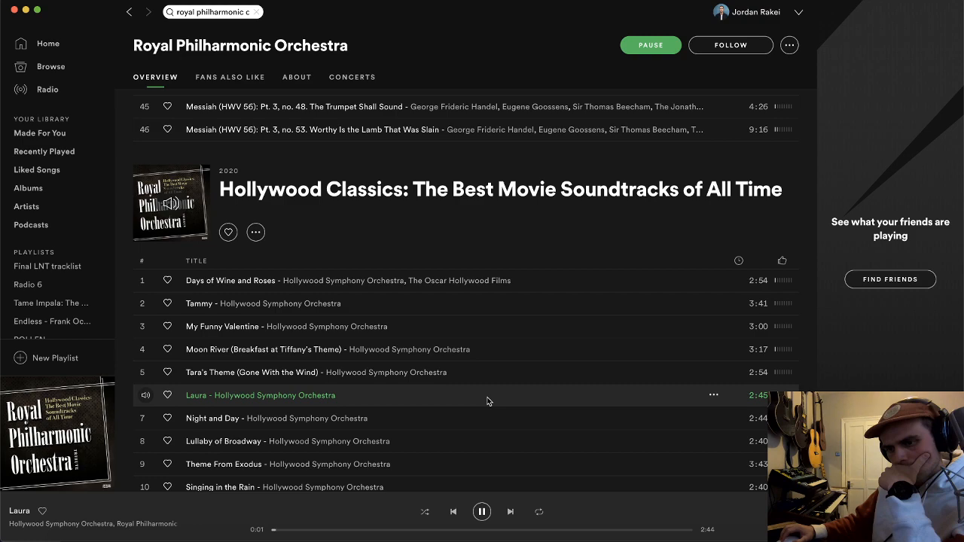
{"action": "scroll", "coordinate": [486, 401], "scroll_direction": "down", "scroll_amount": 3}
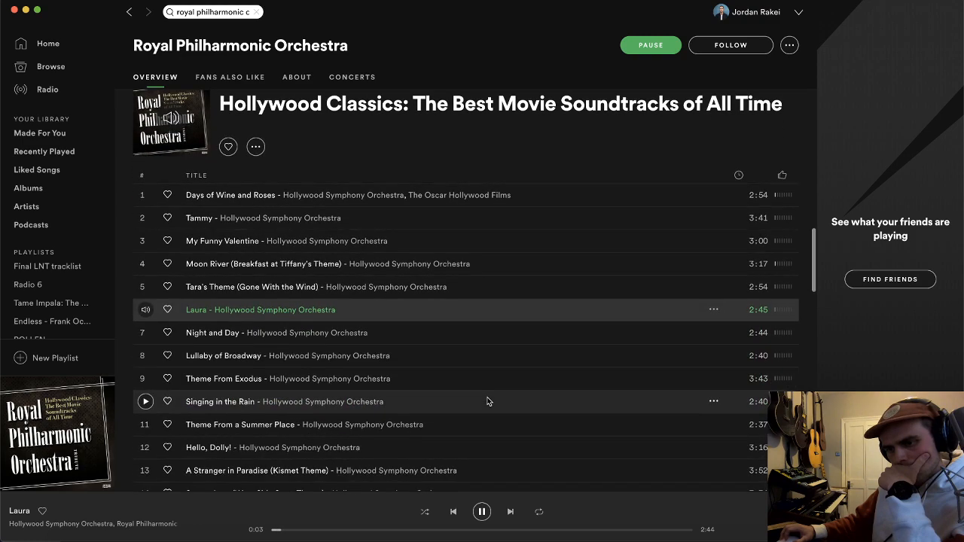
{"action": "double_click", "coordinate": [483, 381]}
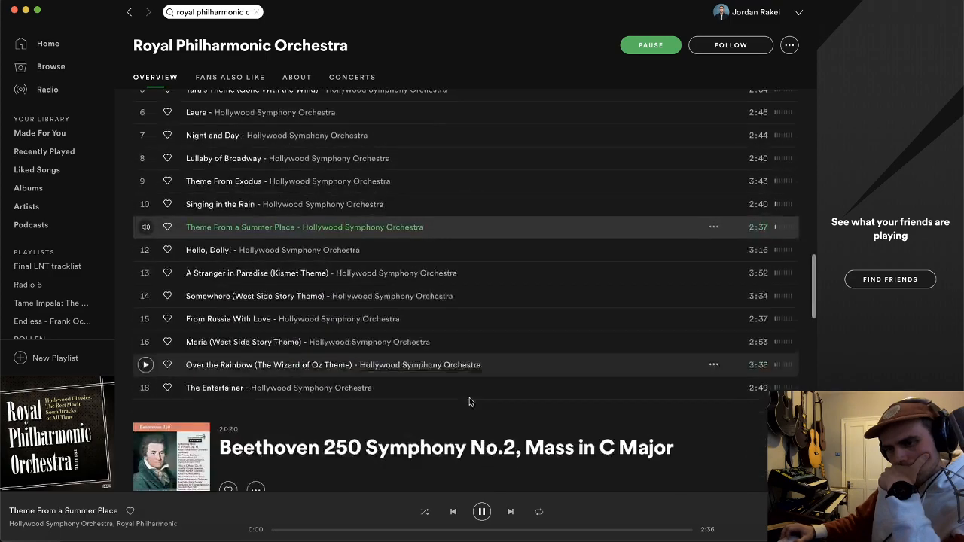
{"action": "scroll", "coordinate": [469, 400], "scroll_direction": "down", "scroll_amount": 2}
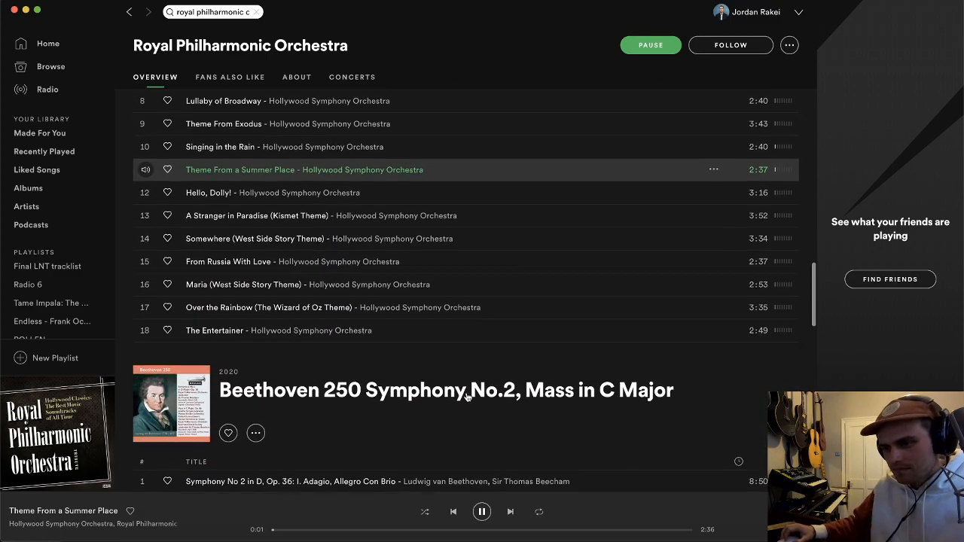
{"action": "scroll", "coordinate": [467, 397], "scroll_direction": "up", "scroll_amount": 1}
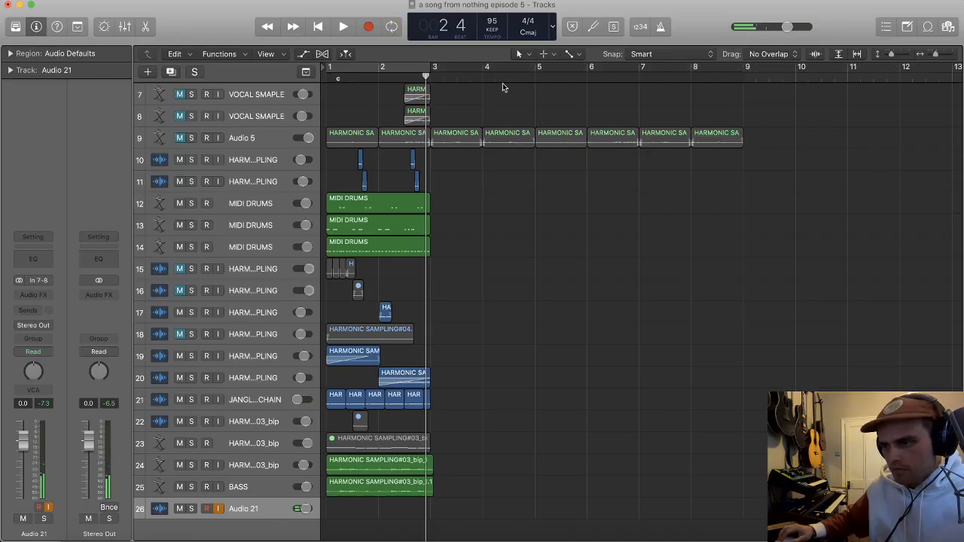
Step: Record the opening of "Theme From a Summer Place" from Spotify onto the Audio 21 track, starting at bar 4
{"action": "left_click", "coordinate": [481, 74]}
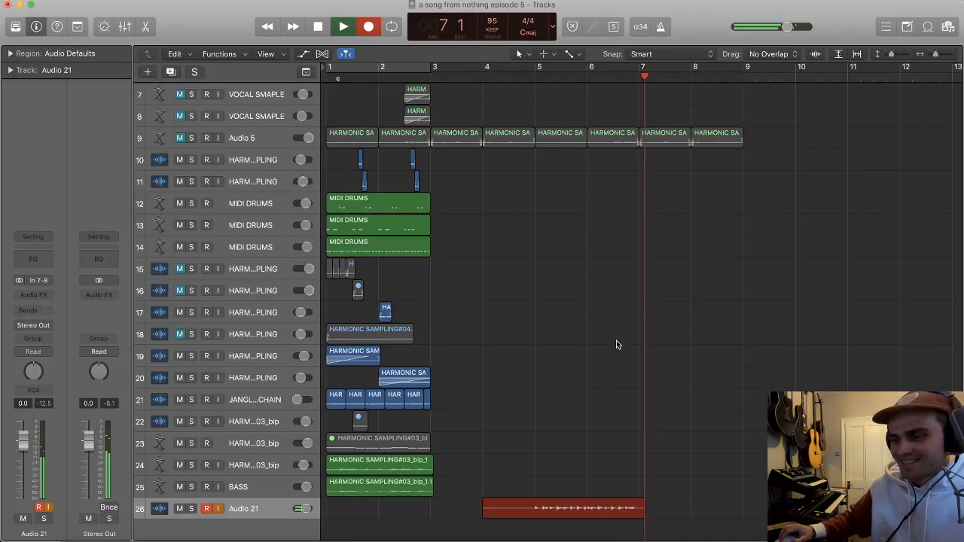
{"action": "key", "text": "space"}
{"action": "left_click", "coordinate": [539, 97]}
{"action": "scroll", "coordinate": [557, 166], "scroll_direction": "up", "scroll_amount": 10}
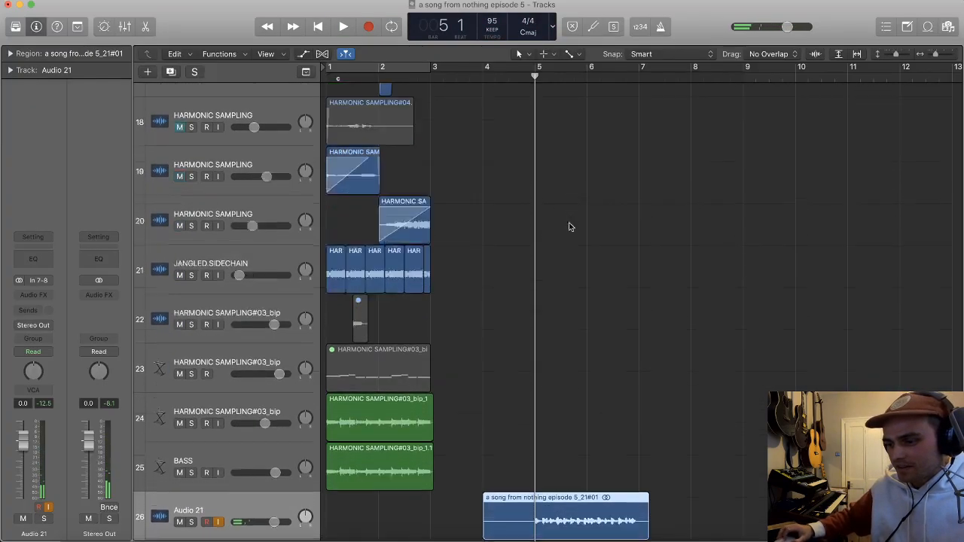
Step: Split the Audio 21 recording at bar 5 and delete the silent lead-in before it
{"action": "scroll", "coordinate": [568, 482], "scroll_direction": "right", "scroll_amount": 1}
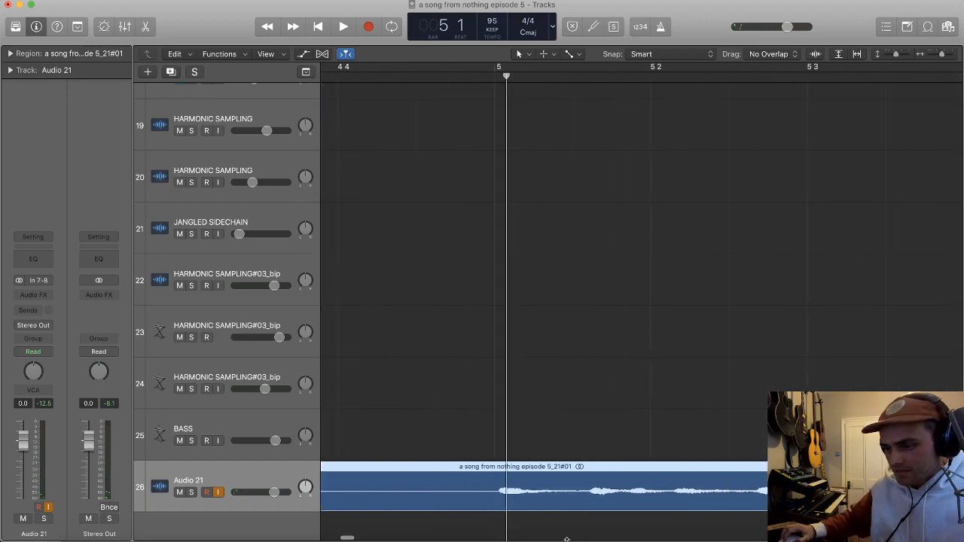
{"action": "left_click", "coordinate": [486, 503]}
{"action": "left_click", "coordinate": [473, 492]}
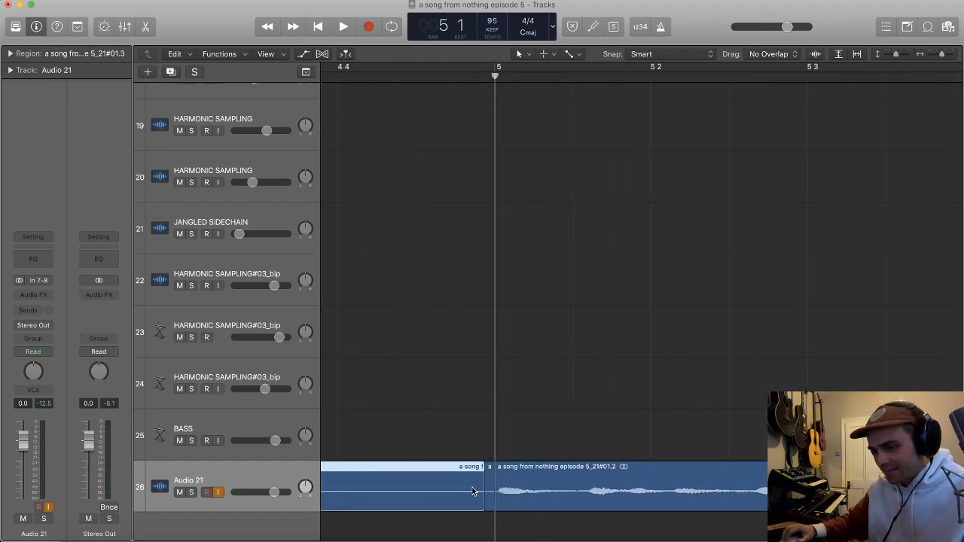
{"action": "left_click", "coordinate": [481, 488]}
{"action": "key", "text": "BackSpace"}
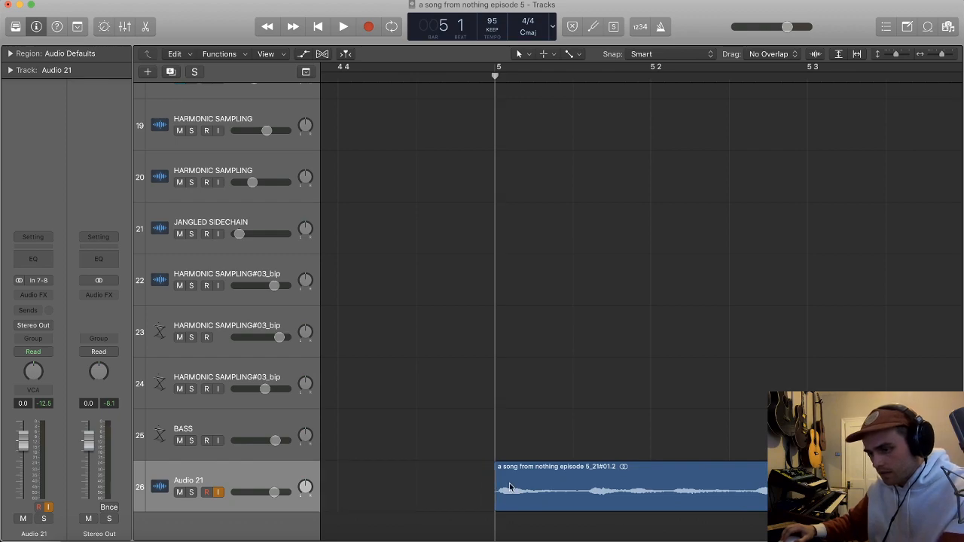
Step: Move the trimmed Audio 21 region to bar 1 and turn on cycling over bars 1 to 3
{"action": "scroll", "coordinate": [532, 485], "scroll_direction": "down", "scroll_amount": 2}
{"action": "scroll", "coordinate": [532, 486], "scroll_direction": "down", "scroll_amount": 10}
{"action": "left_click_drag", "start_coordinate": [747, 489], "coordinate": [396, 492]}
{"action": "key", "text": "super+u"}
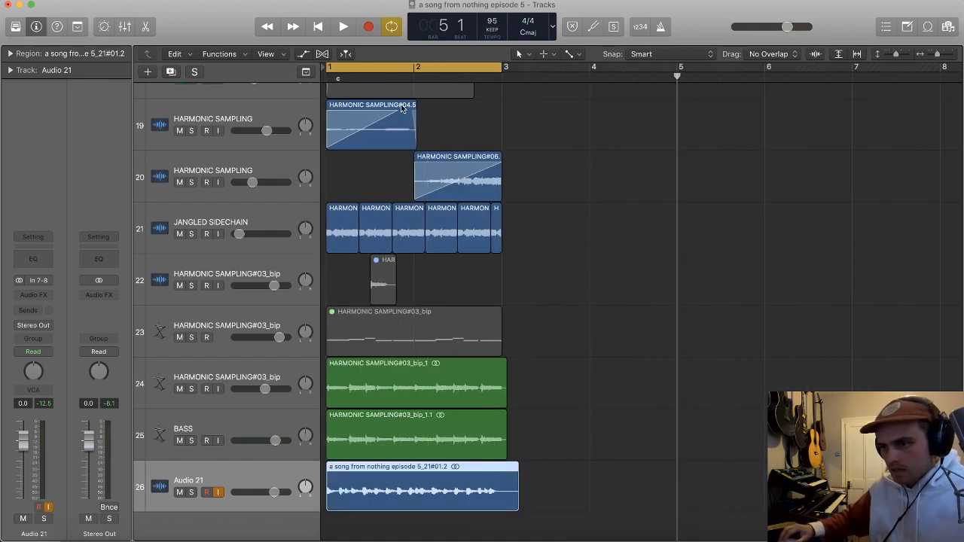
Step: Solo tracks 24 and 26, set the Audio 21 volume to -2.8 dB, and play them together
{"action": "left_click", "coordinate": [192, 388]}
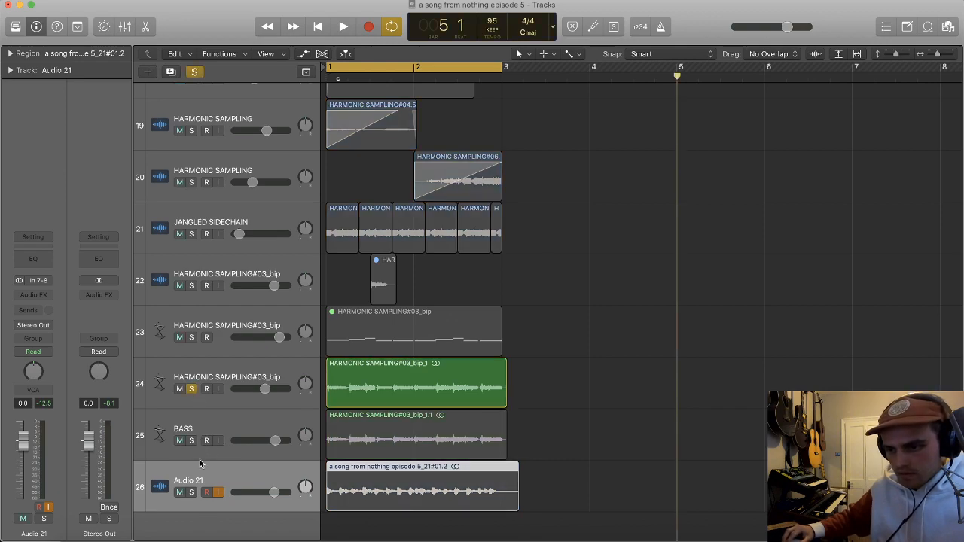
{"action": "left_click", "coordinate": [191, 493]}
{"action": "left_click_drag", "start_coordinate": [274, 493], "coordinate": [268, 493]}
{"action": "key", "text": "space"}
Step: Stop playback, split the Audio 21 region just after beat 3 of bar 2, and delete the remainder
{"action": "key", "text": "super+Right"}
{"action": "key", "text": "super+Right"}
{"action": "key", "text": "super+Right"}
{"action": "scroll", "coordinate": [430, 478], "scroll_direction": "up", "scroll_amount": 3}
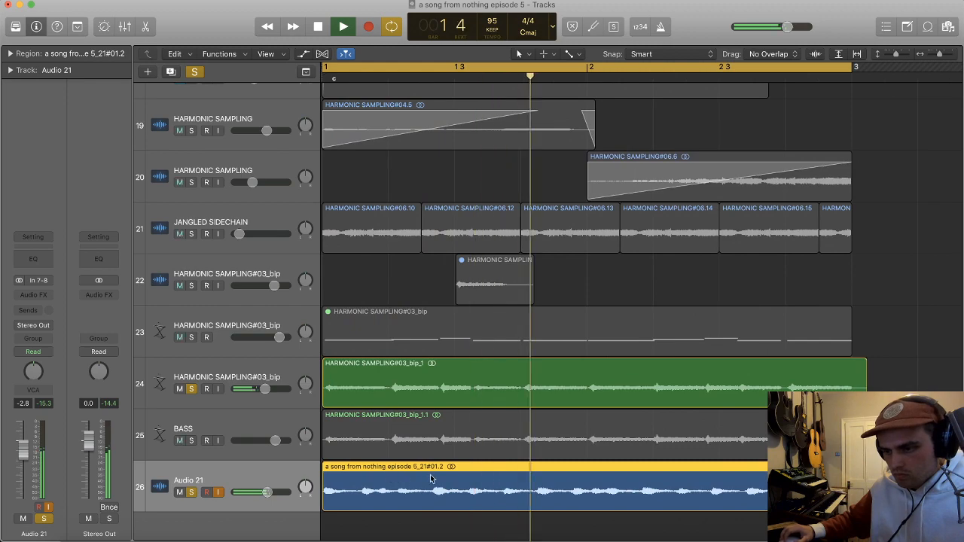
{"action": "scroll", "coordinate": [432, 479], "scroll_direction": "right", "scroll_amount": 1}
{"action": "scroll", "coordinate": [432, 480], "scroll_direction": "right", "scroll_amount": 1}
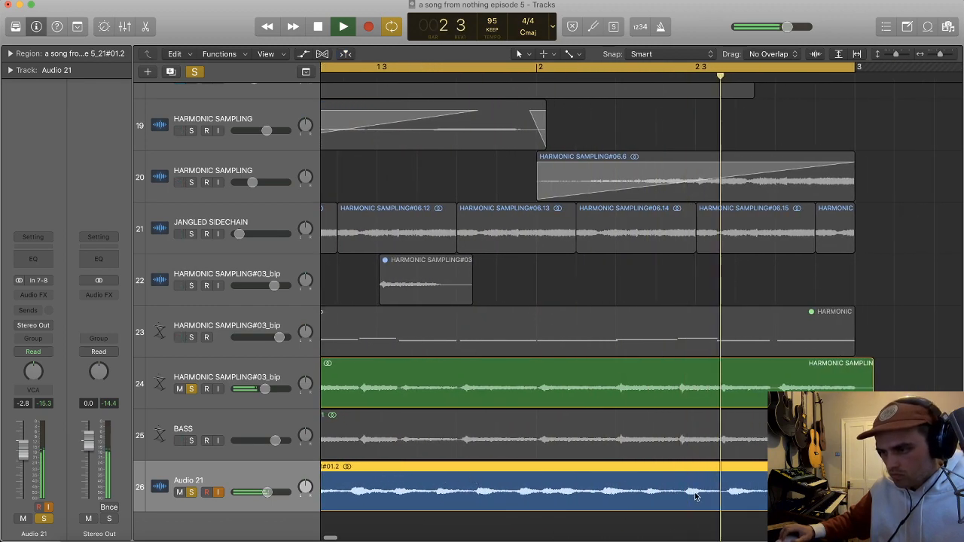
{"action": "key", "text": "space"}
{"action": "double_click", "coordinate": [727, 495], "text": "super"}
{"action": "left_click", "coordinate": [755, 498]}
{"action": "key", "text": "Delete"}
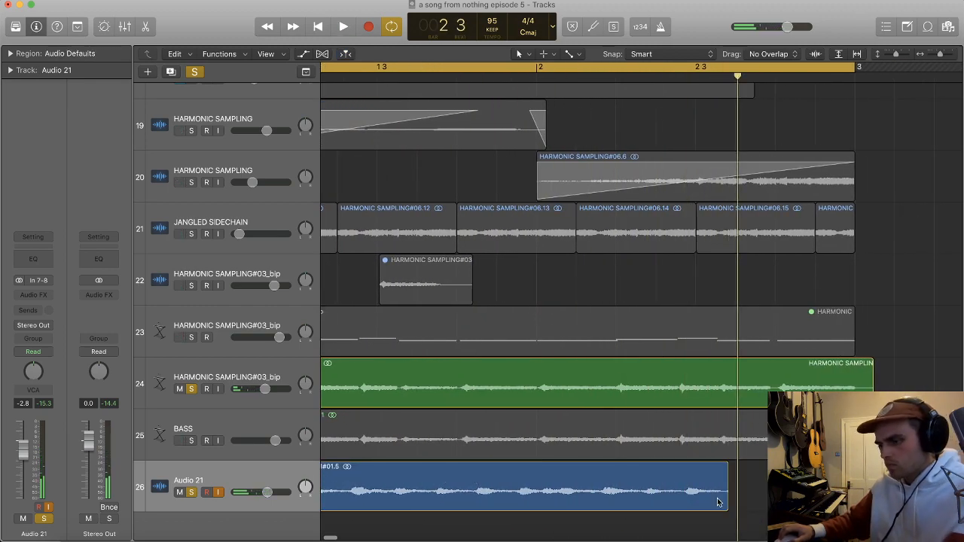
Step: Try stretching the Audio 21 region to end at bar 3, and set the track's volume to -8.8 dB while playing it
{"action": "left_click_drag", "start_coordinate": [723, 501], "coordinate": [849, 499], "text": "alt"}
{"action": "scroll", "coordinate": [764, 494], "scroll_direction": "down", "scroll_amount": 3}
{"action": "scroll", "coordinate": [765, 494], "scroll_direction": "down", "scroll_amount": 2}
{"action": "left_click_drag", "start_coordinate": [267, 493], "coordinate": [257, 492]}
{"action": "key", "text": "space"}
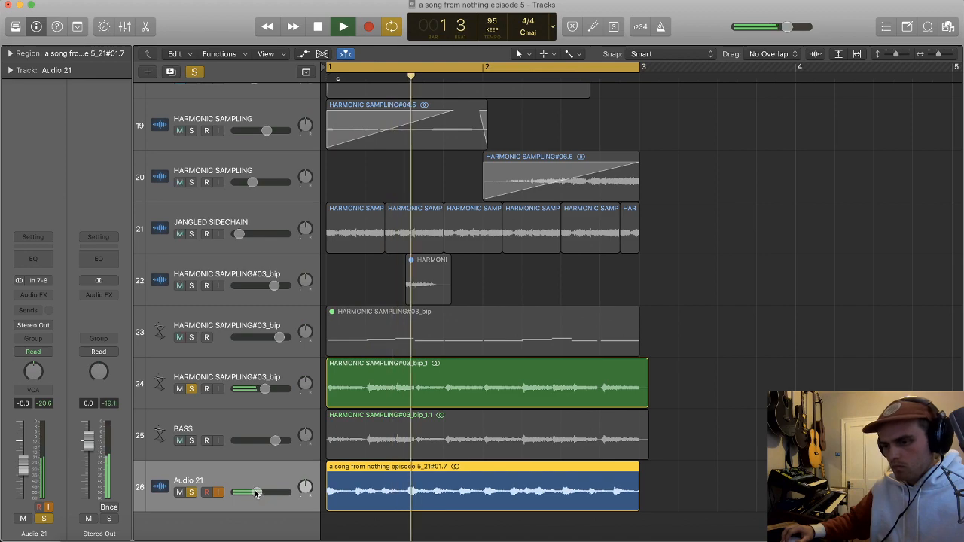
{"action": "key", "text": "space"}
Step: Undo the stretch of the Audio 21 region and play it again together with track 24
{"action": "key", "text": "super+z"}
{"action": "key", "text": "super+r"}
{"action": "key", "text": "space"}
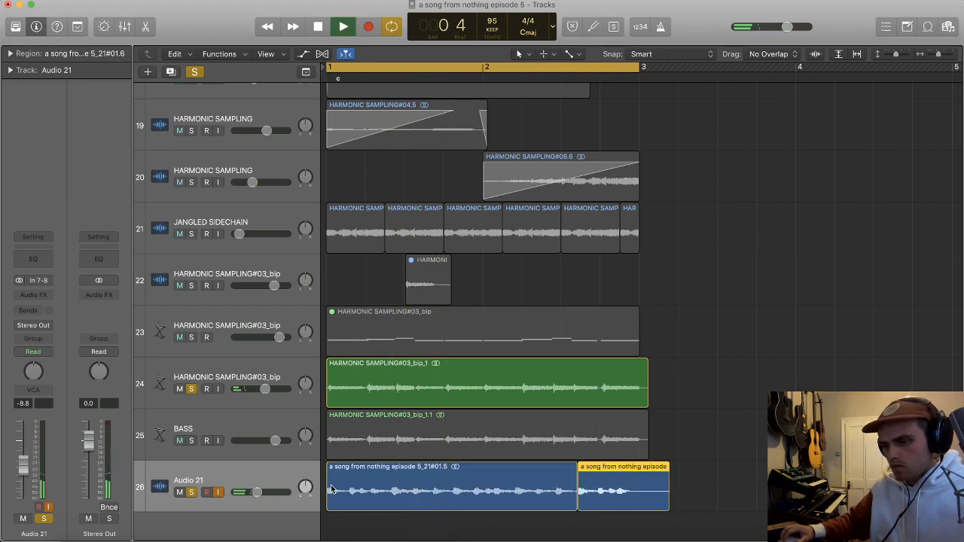
{"action": "scroll", "coordinate": [366, 484], "scroll_direction": "up", "scroll_amount": 2}
{"action": "scroll", "coordinate": [367, 485], "scroll_direction": "up", "scroll_amount": 1}
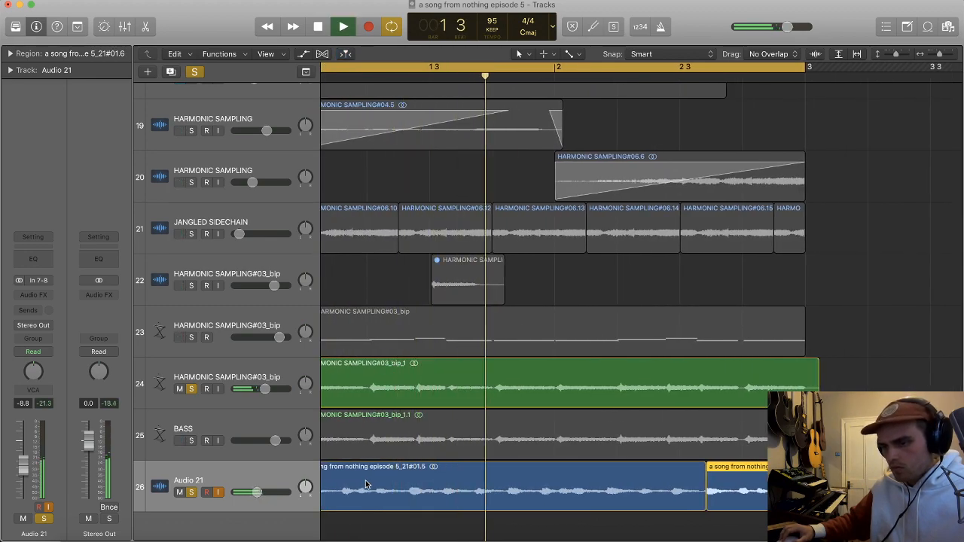
{"action": "scroll", "coordinate": [367, 484], "scroll_direction": "down", "scroll_amount": 3}
{"action": "key", "text": "space"}
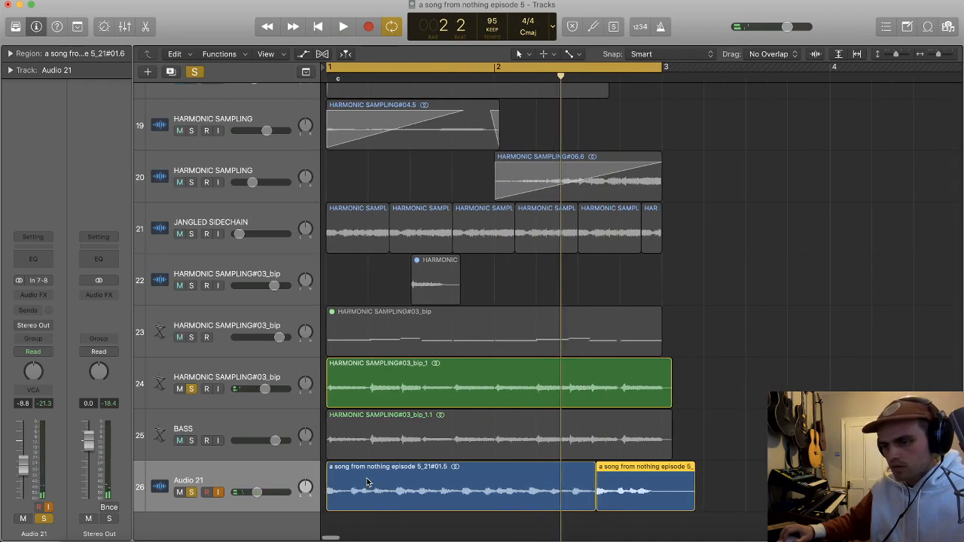
Step: Delete the second Audio 21 region, the leftover just after beat 3 of bar 2
{"action": "scroll", "coordinate": [367, 483], "scroll_direction": "up", "scroll_amount": 4}
{"action": "left_click", "coordinate": [489, 485]}
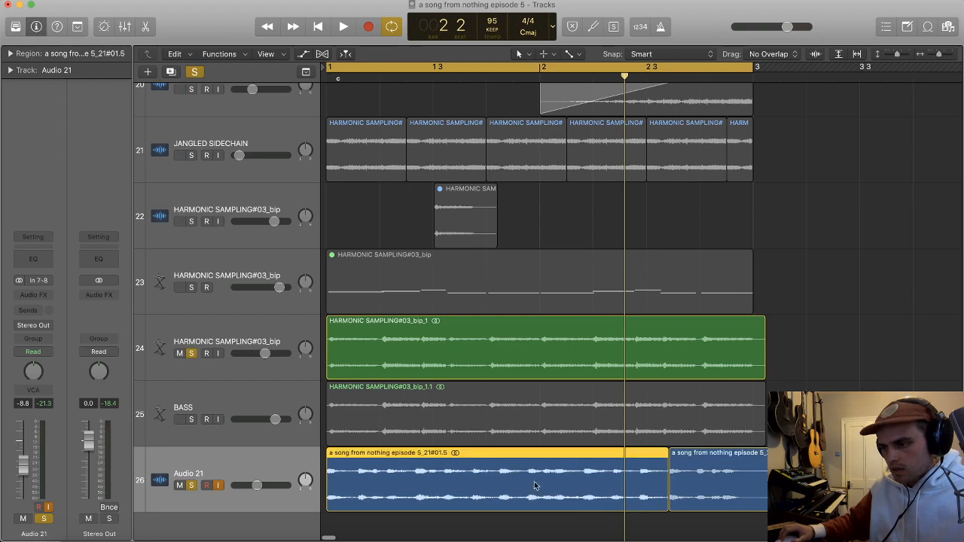
{"action": "left_click", "coordinate": [706, 488]}
{"action": "key", "text": "Delete"}
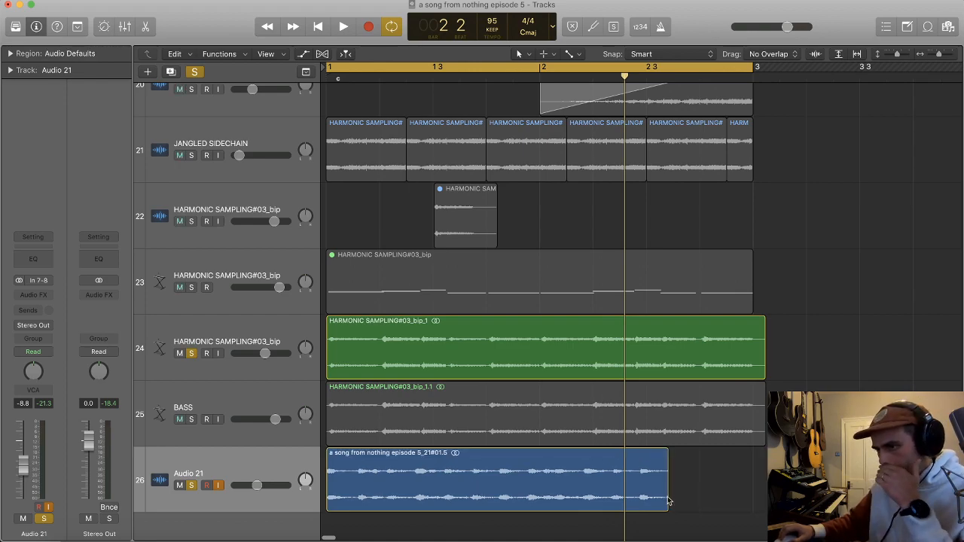
Step: Try compressing the Audio 21 region to end at bar 2, and play it against track 24
{"action": "left_click_drag", "start_coordinate": [662, 503], "coordinate": [534, 487]}
{"action": "key", "text": "space"}
{"action": "scroll", "coordinate": [534, 486], "scroll_direction": "up", "scroll_amount": 5}
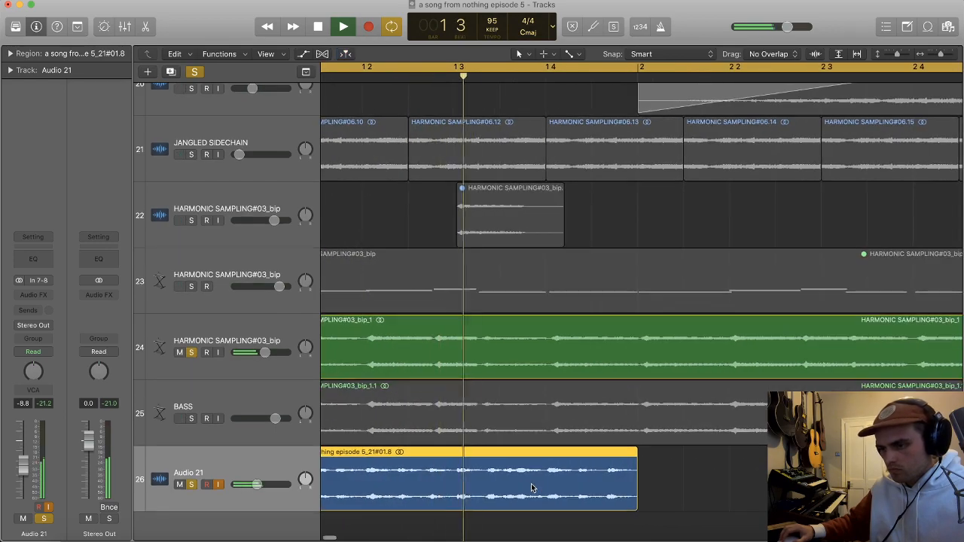
{"action": "key", "text": "space"}
{"action": "key", "text": "super+z"}
Step: Slice the Audio 21 region at its first three note onsets: before beat 2, at beat 2, and halfway to beat 3
{"action": "scroll", "coordinate": [536, 474], "scroll_direction": "left", "scroll_amount": 4}
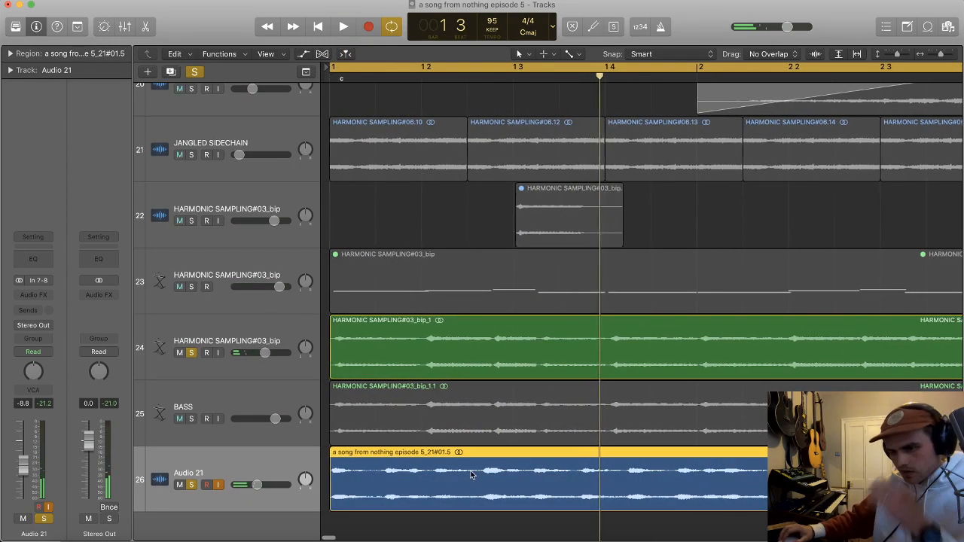
{"action": "double_click", "coordinate": [378, 480], "text": "super"}
{"action": "left_click_drag", "start_coordinate": [406, 483], "coordinate": [395, 486]}
{"action": "key", "text": "space"}
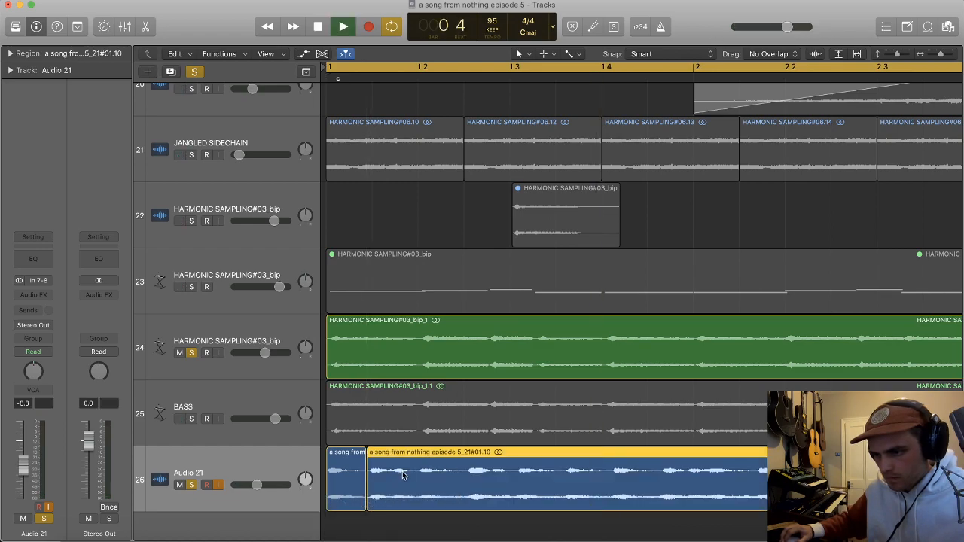
{"action": "scroll", "coordinate": [429, 476], "scroll_direction": "up", "scroll_amount": 3}
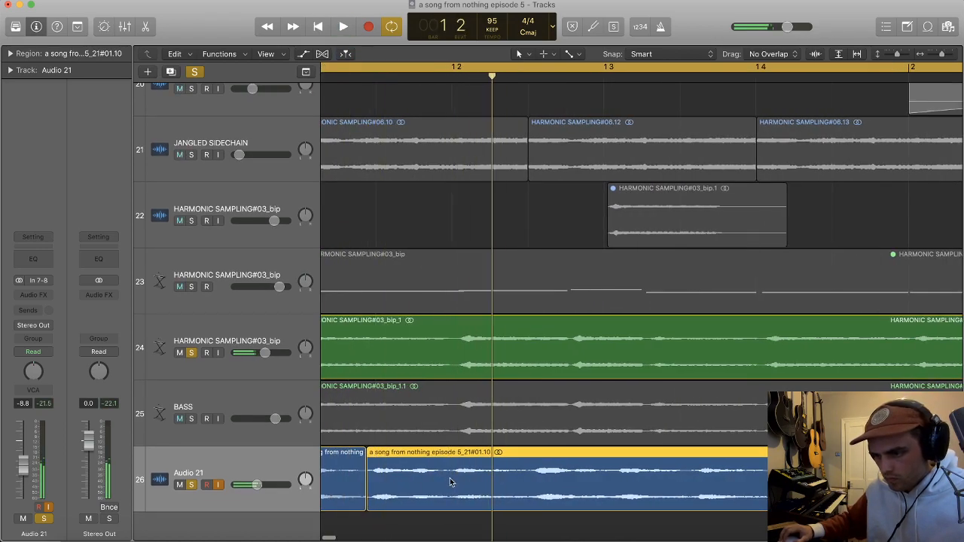
{"action": "scroll", "coordinate": [453, 475], "scroll_direction": "down", "scroll_amount": 2}
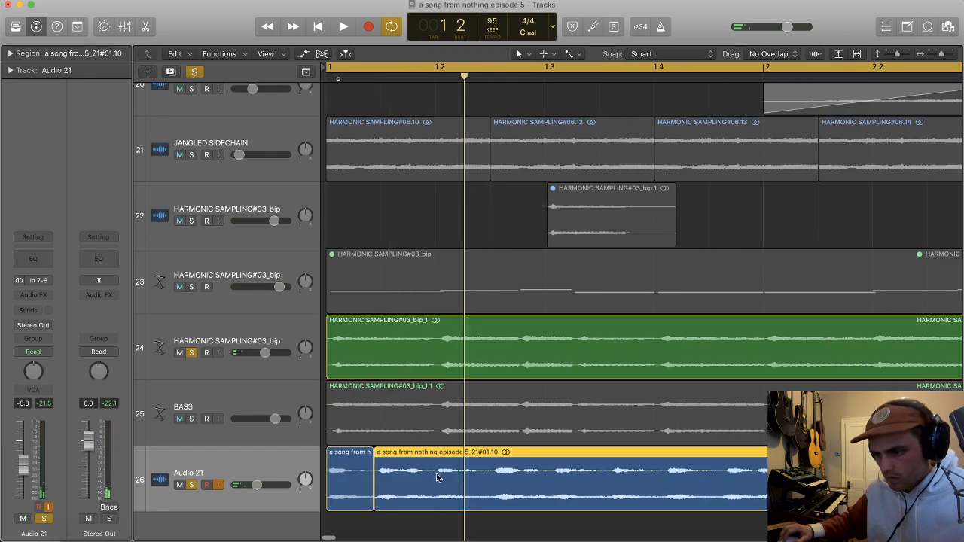
{"action": "left_click", "coordinate": [434, 473]}
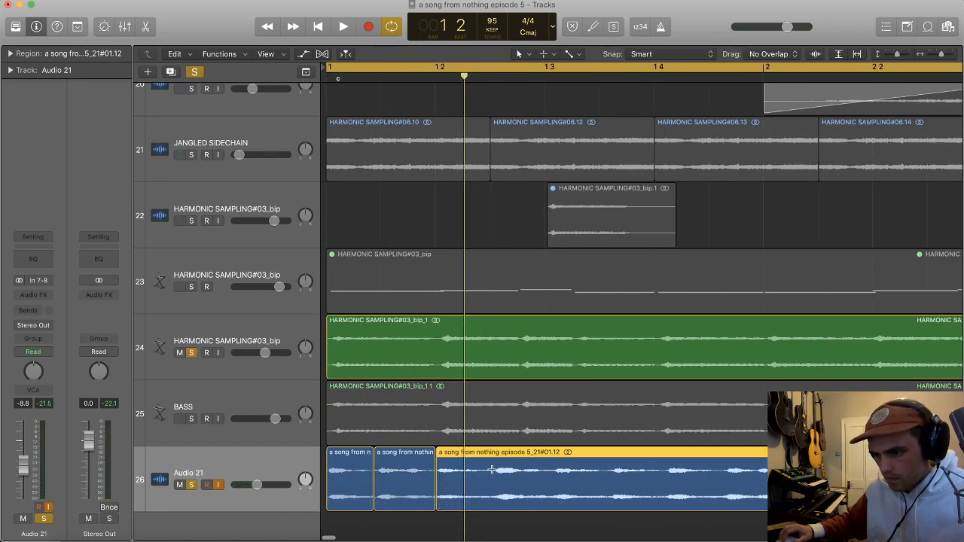
{"action": "left_click", "coordinate": [492, 470]}
{"action": "key", "text": "space"}
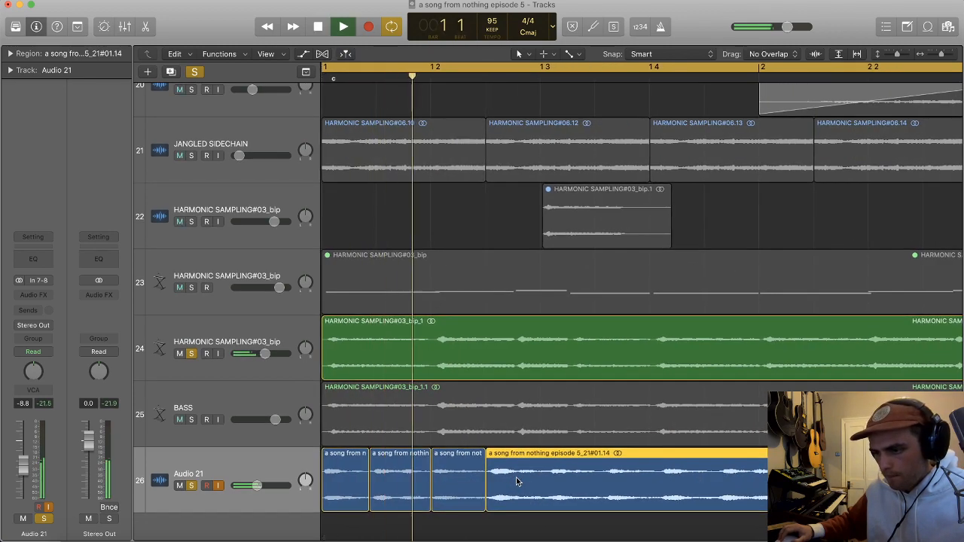
Step: Slice the remaining Audio 21 region at beat 3, midway between beats 3 and 4, and at beat 4 of bar 1
{"action": "scroll", "coordinate": [516, 477], "scroll_direction": "right", "scroll_amount": 1}
{"action": "key", "text": "space"}
{"action": "double_click", "coordinate": [521, 476], "text": "super"}
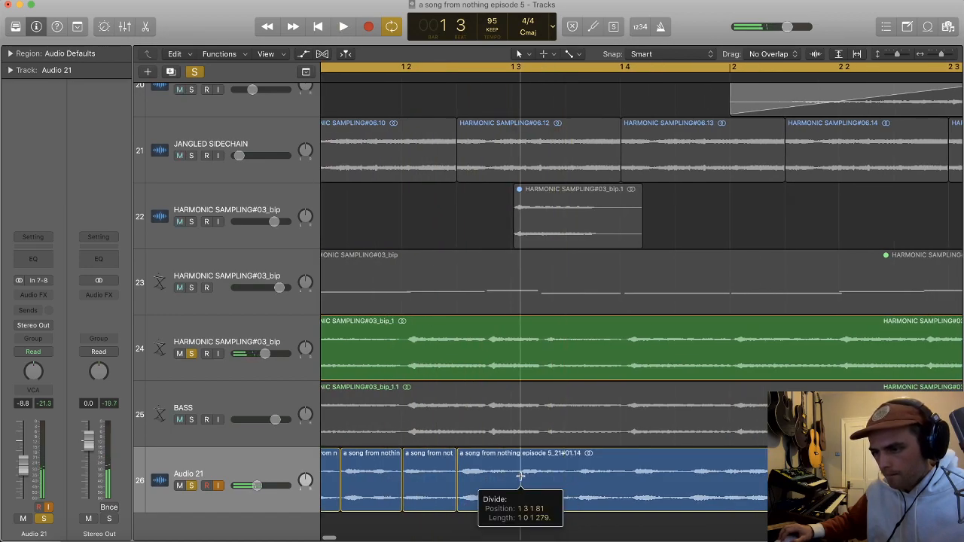
{"action": "left_click_drag", "start_coordinate": [531, 479], "coordinate": [523, 479]}
{"action": "key", "text": "space"}
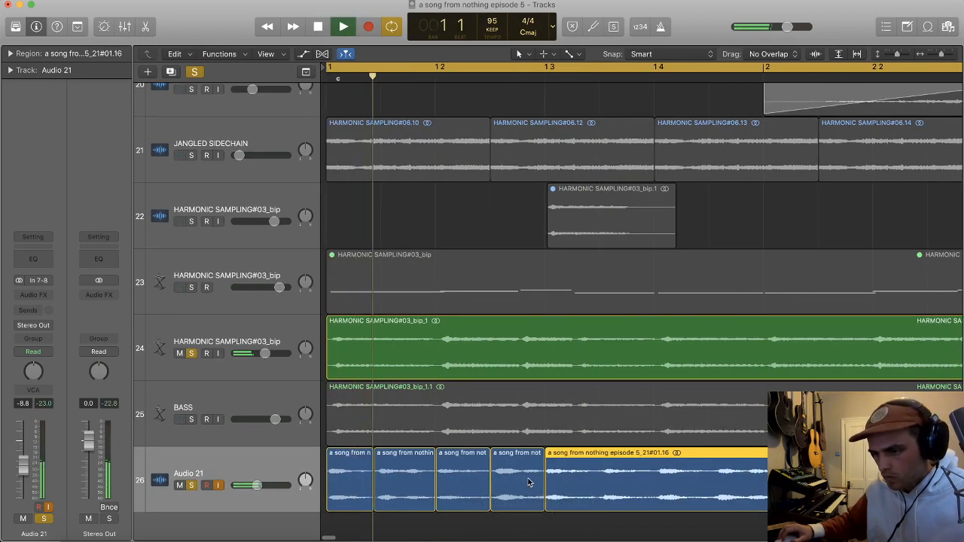
{"action": "key", "text": "space"}
{"action": "left_click_drag", "start_coordinate": [541, 476], "coordinate": [550, 485]}
{"action": "double_click", "coordinate": [592, 475], "text": "super"}
{"action": "key", "text": "space"}
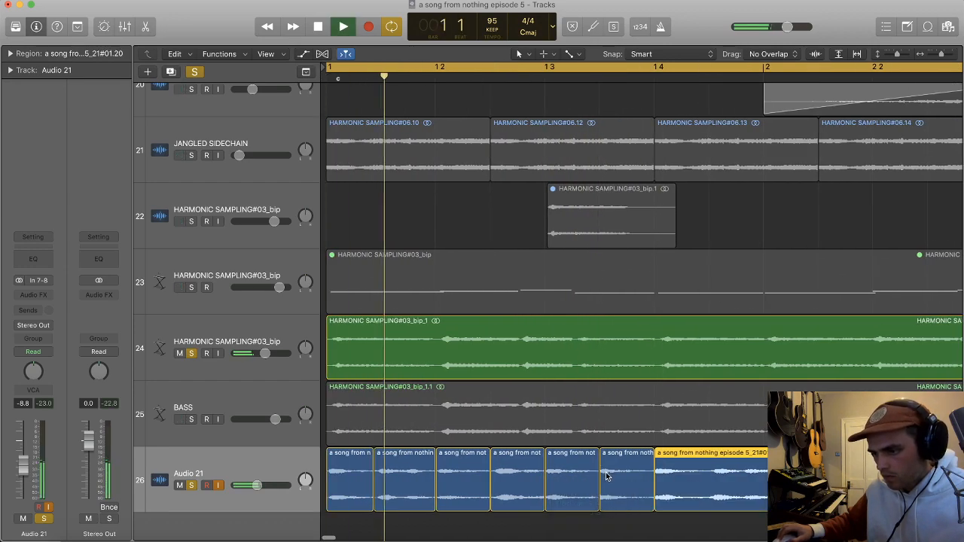
Step: Turn on the metronome, unsolo track 24, and play the sliced Audio 21 track alone against the click
{"action": "key", "text": "super+Left"}
{"action": "key", "text": "k"}
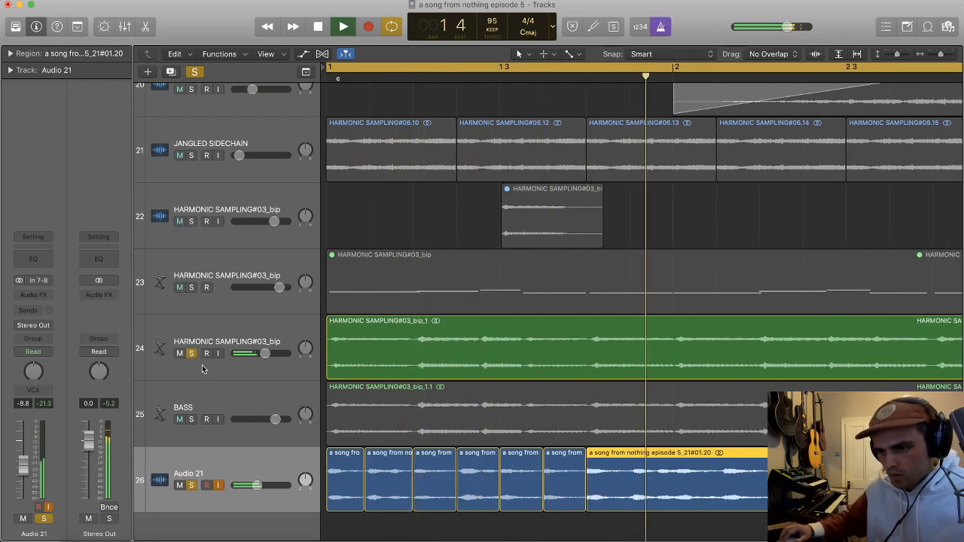
{"action": "left_click", "coordinate": [192, 353]}
{"action": "key", "text": "super+Left"}
{"action": "key", "text": "space"}
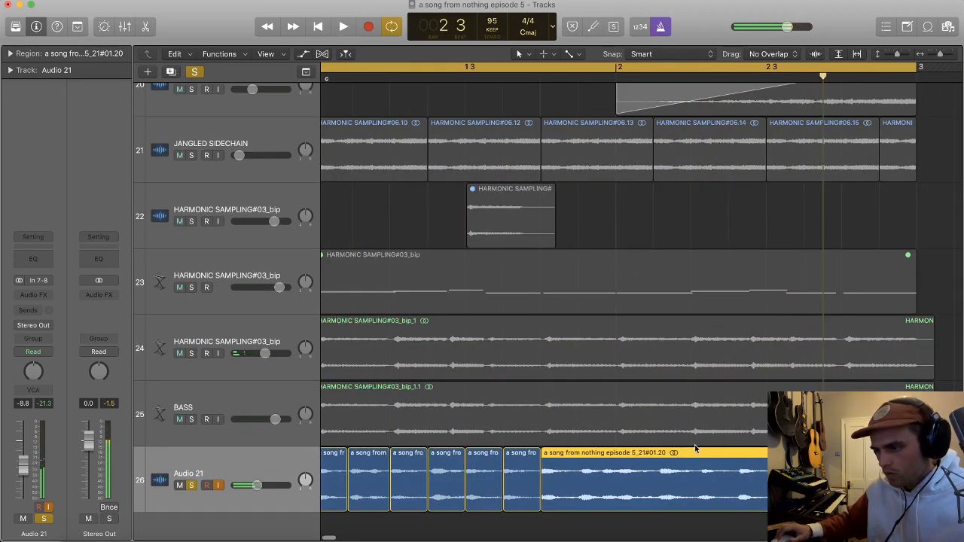
{"action": "key", "text": "space"}
{"action": "key", "text": "super+Left"}
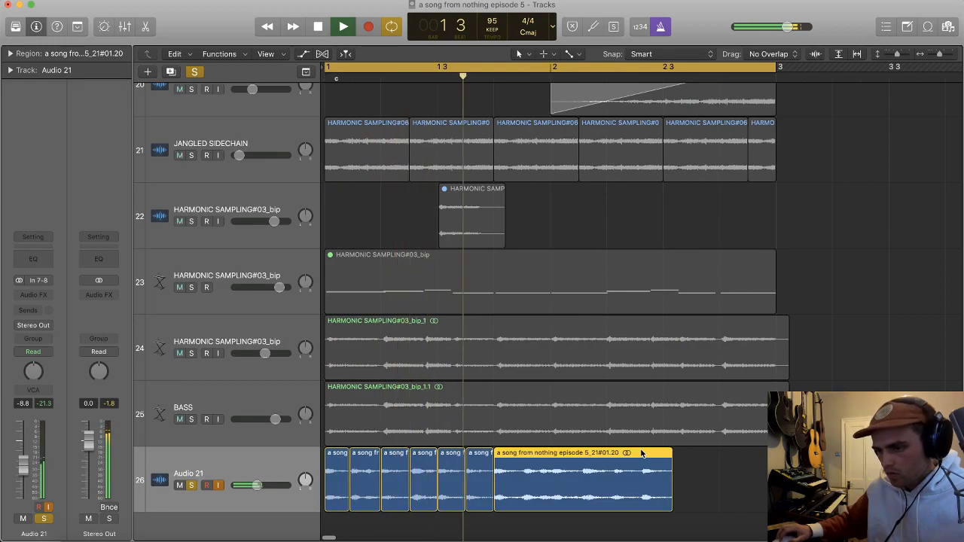
{"action": "key", "text": "super+Right"}
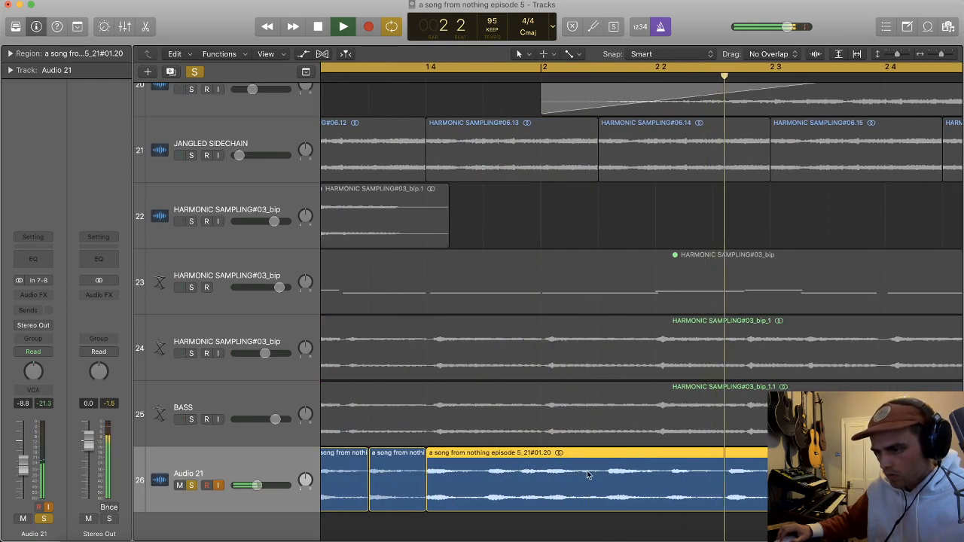
{"action": "key", "text": "super+Left"}
{"action": "key", "text": "space"}
{"action": "key", "text": "super+Left"}
Step: Split the last Audio 21 slice at about beat 3 of bar 2 and delete its tail
{"action": "double_click", "coordinate": [742, 466], "text": "super"}
{"action": "key", "text": "Delete"}
{"action": "left_click", "coordinate": [738, 467]}
{"action": "key", "text": "super+Left"}
{"action": "left_click_drag", "start_coordinate": [640, 474], "coordinate": [328, 486]}
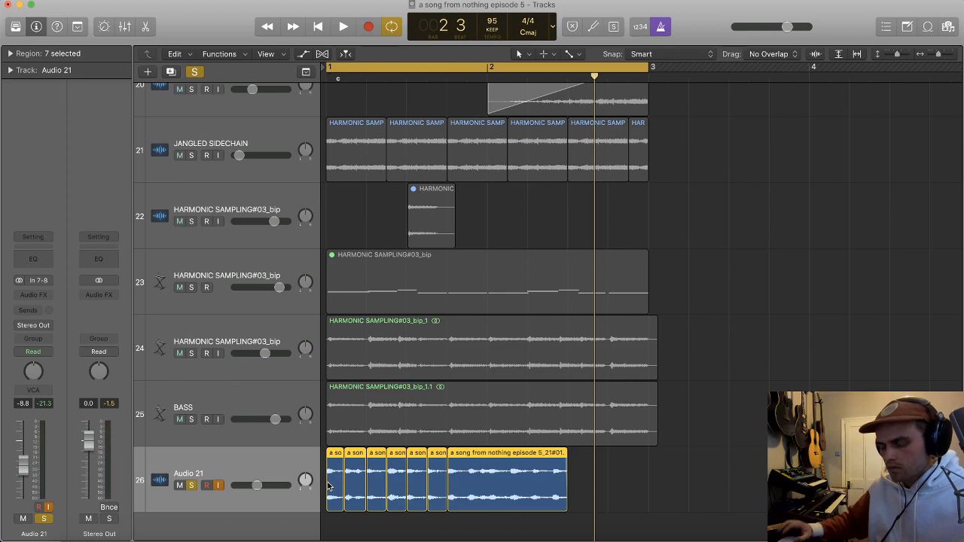
{"action": "key", "text": "super+j"}
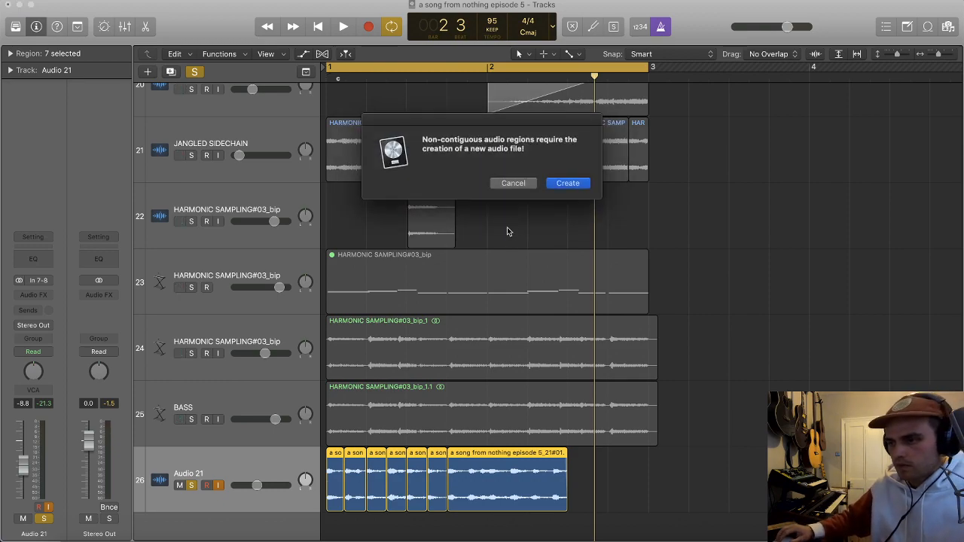
{"action": "left_click", "coordinate": [512, 183]}
Step: Apply a fade-in of 3 and a fade-out of 2 to all seven Audio 21 slices and play them
{"action": "left_click_drag", "start_coordinate": [601, 497], "coordinate": [336, 491]}
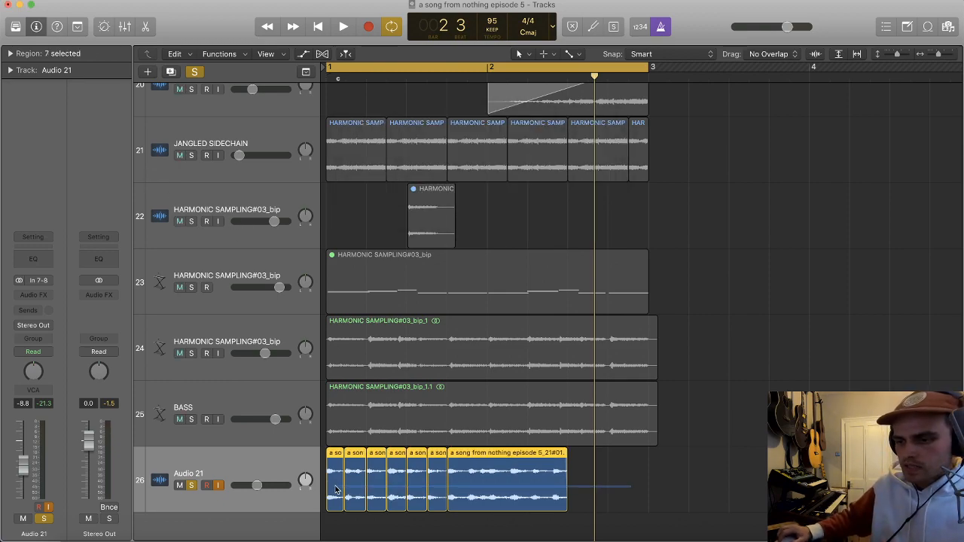
{"action": "left_click", "coordinate": [9, 54]}
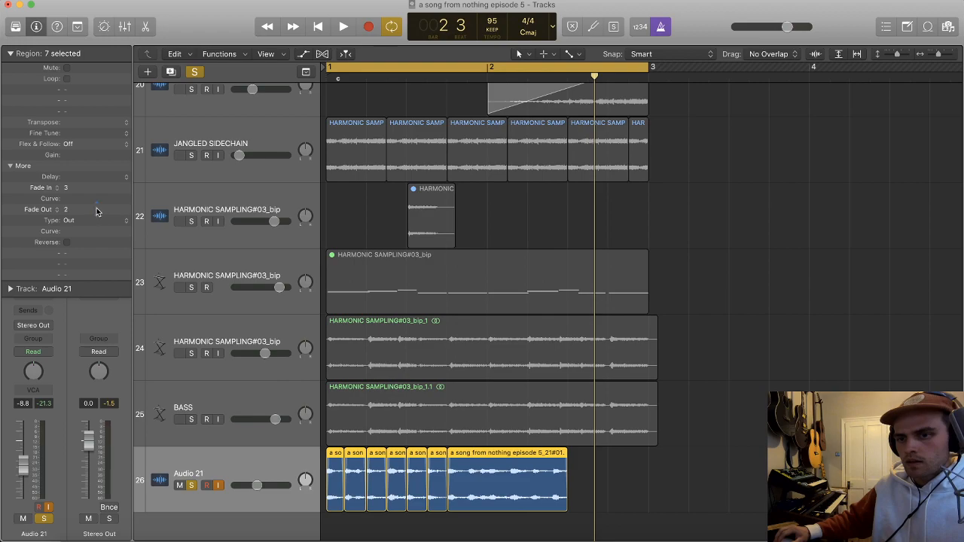
{"action": "scroll", "coordinate": [439, 224], "scroll_direction": "down", "scroll_amount": 1}
{"action": "key", "text": "space"}
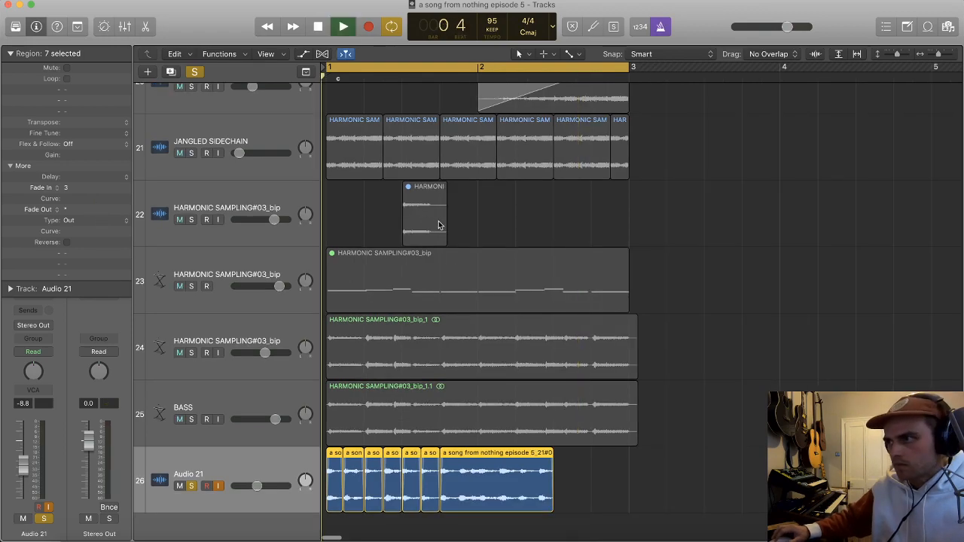
{"action": "scroll", "coordinate": [441, 226], "scroll_direction": "up", "scroll_amount": 4}
{"action": "scroll", "coordinate": [445, 246], "scroll_direction": "up", "scroll_amount": 4}
{"action": "scroll", "coordinate": [442, 261], "scroll_direction": "down", "scroll_amount": 2}
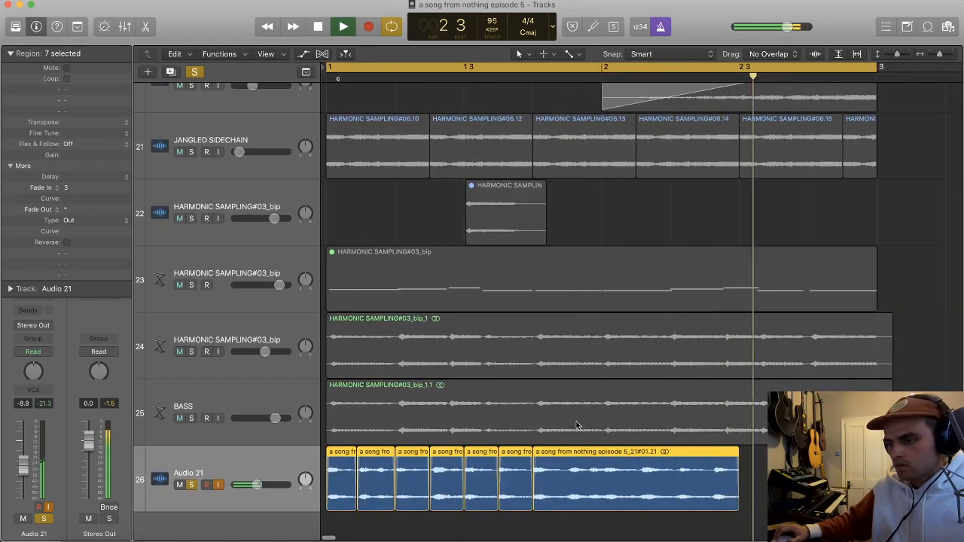
{"action": "key", "text": "space"}
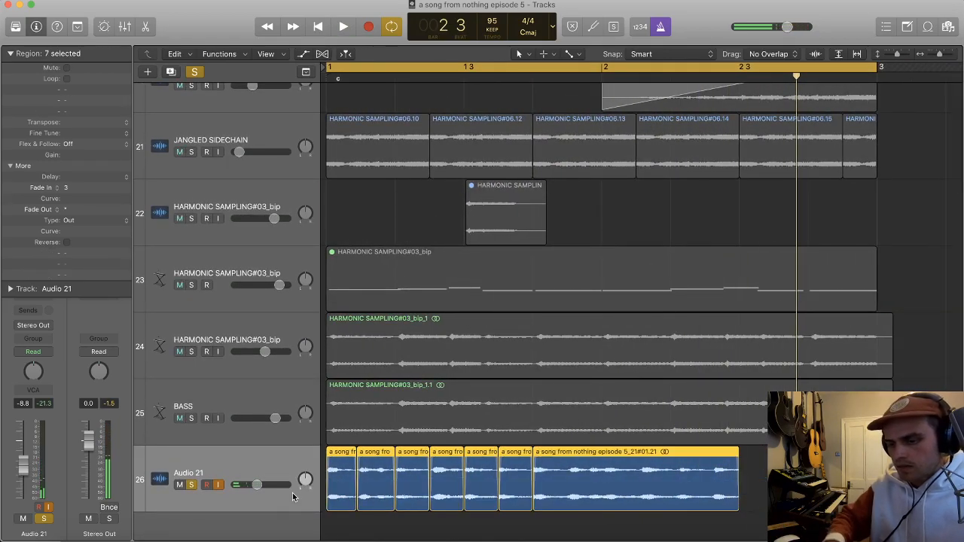
Step: Convert the seven Audio 21 slices to a new sampler track and turn off solo on Audio 21
{"action": "key", "text": "ctrl+e"}
{"action": "key", "text": "Return"}
{"action": "scroll", "coordinate": [339, 473], "scroll_direction": "down", "scroll_amount": 3}
{"action": "left_click", "coordinate": [223, 439]}
{"action": "left_click", "coordinate": [192, 440]}
Step: Delete the generated MIDI region from sampler track 27 and return the playhead to bar 1
{"action": "left_click", "coordinate": [227, 477]}
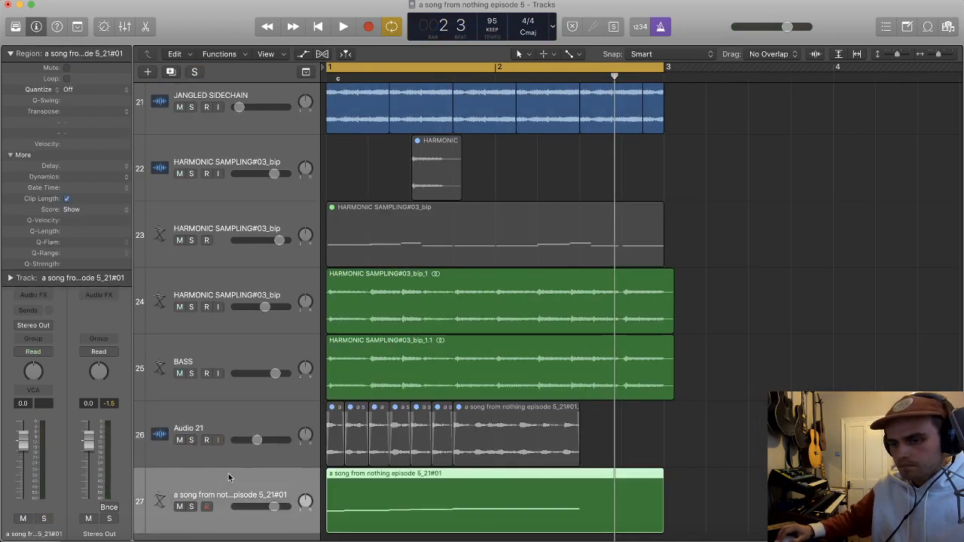
{"action": "key", "text": "Delete"}
{"action": "key", "text": "Return"}
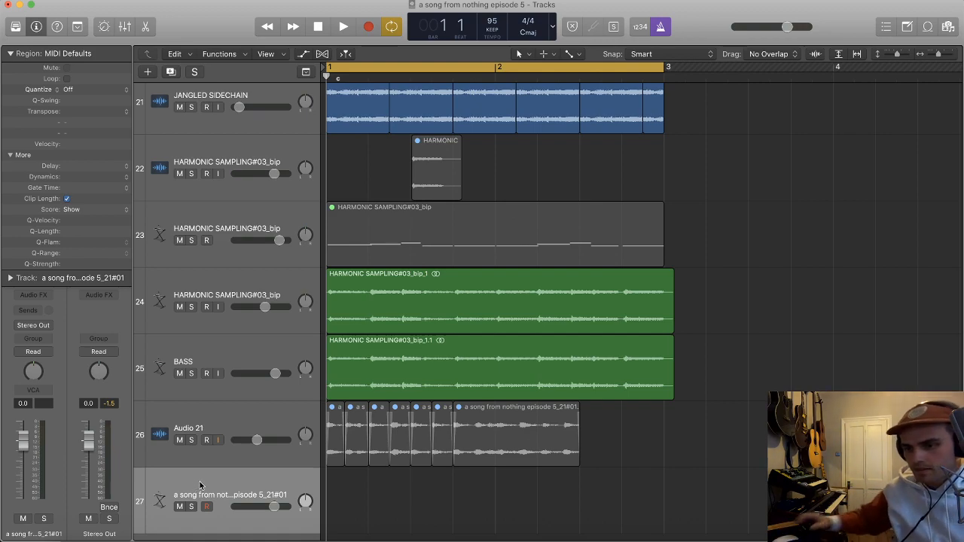
Step: Open the EXS24 instrument on track 27 and examine the key assignments of its slice zones in the instrument editor
{"action": "left_click", "coordinate": [10, 54]}
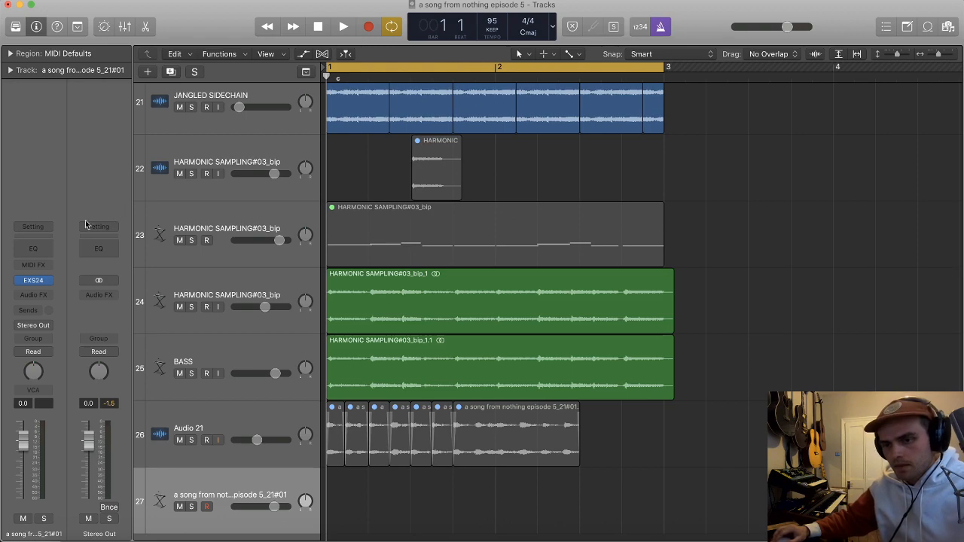
{"action": "left_click", "coordinate": [34, 280]}
{"action": "left_click_drag", "start_coordinate": [211, 28], "coordinate": [605, 20]}
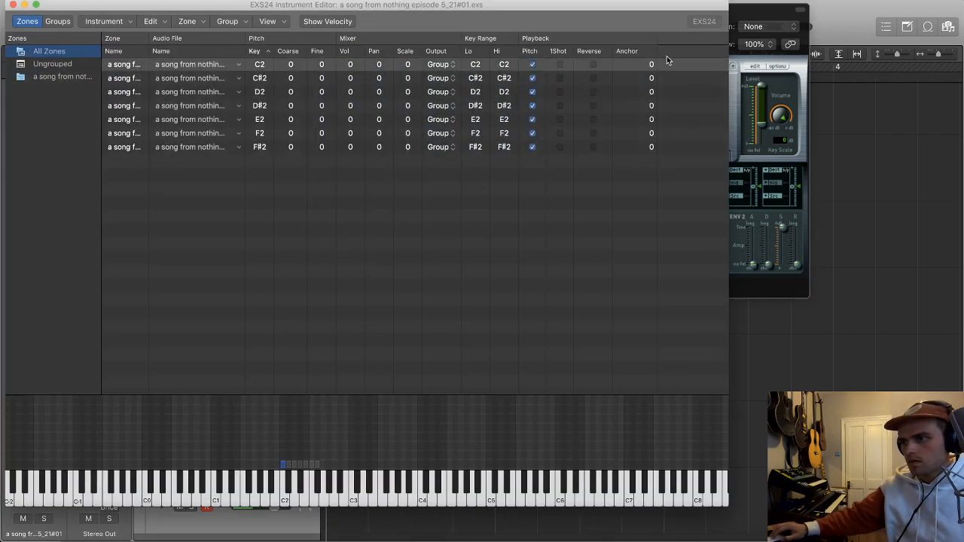
{"action": "left_click_drag", "start_coordinate": [742, 11], "coordinate": [717, 85]}
{"action": "left_click_drag", "start_coordinate": [669, 6], "coordinate": [648, 71]}
{"action": "right_click", "coordinate": [699, 23]}
{"action": "left_click", "coordinate": [706, 29]}
{"action": "left_click_drag", "start_coordinate": [636, 70], "coordinate": [656, 209]}
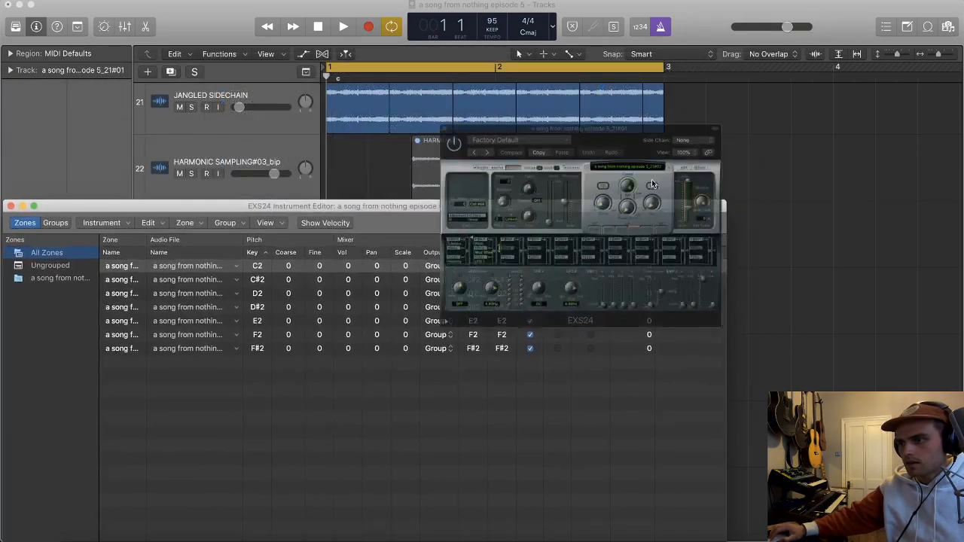
Step: Close the EXS24 plug-in window and its instrument editor
{"action": "left_click", "coordinate": [665, 89]}
{"action": "left_click", "coordinate": [383, 85]}
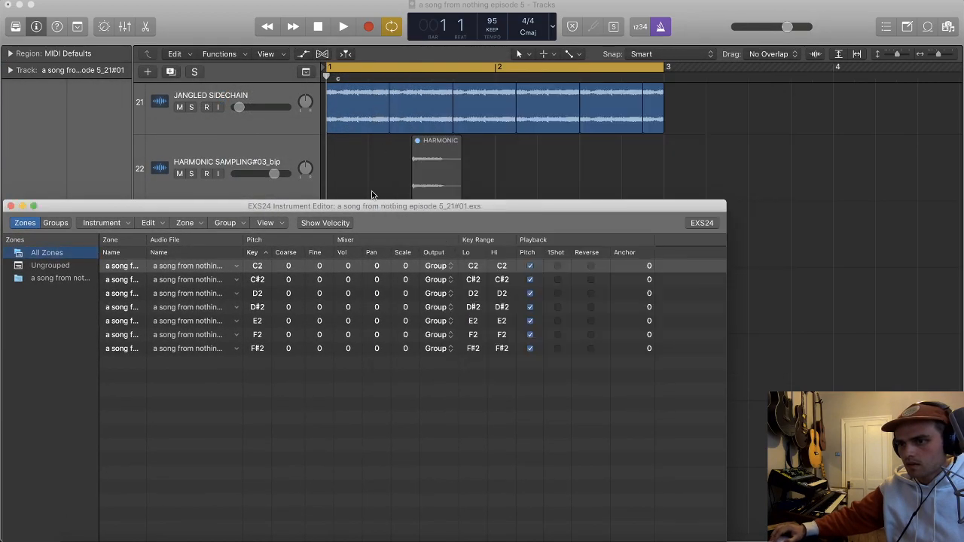
{"action": "left_click_drag", "start_coordinate": [366, 206], "coordinate": [494, 141]}
{"action": "left_click", "coordinate": [138, 141]}
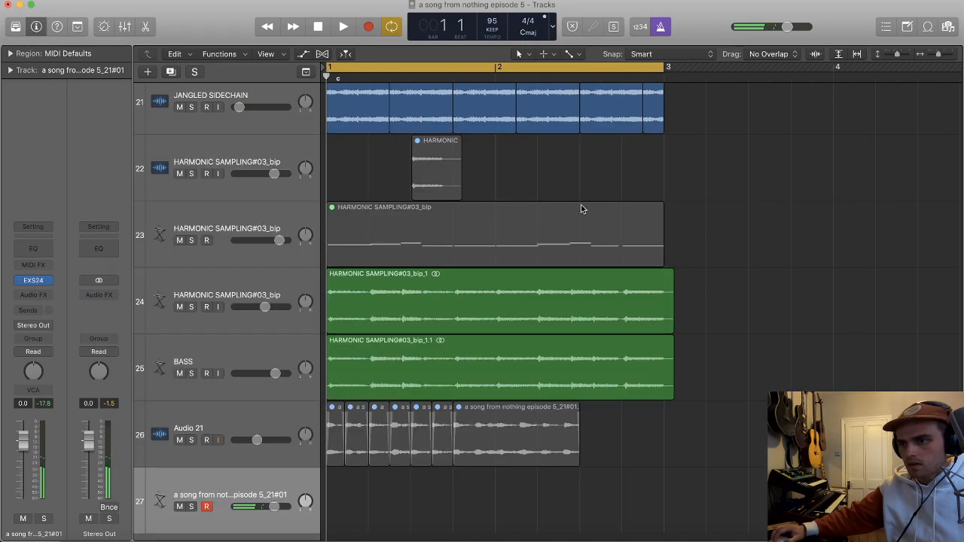
Step: Add the Low Latency Mode control to the control bar and turn the mode on
{"action": "right_click", "coordinate": [716, 26]}
{"action": "left_click", "coordinate": [742, 31]}
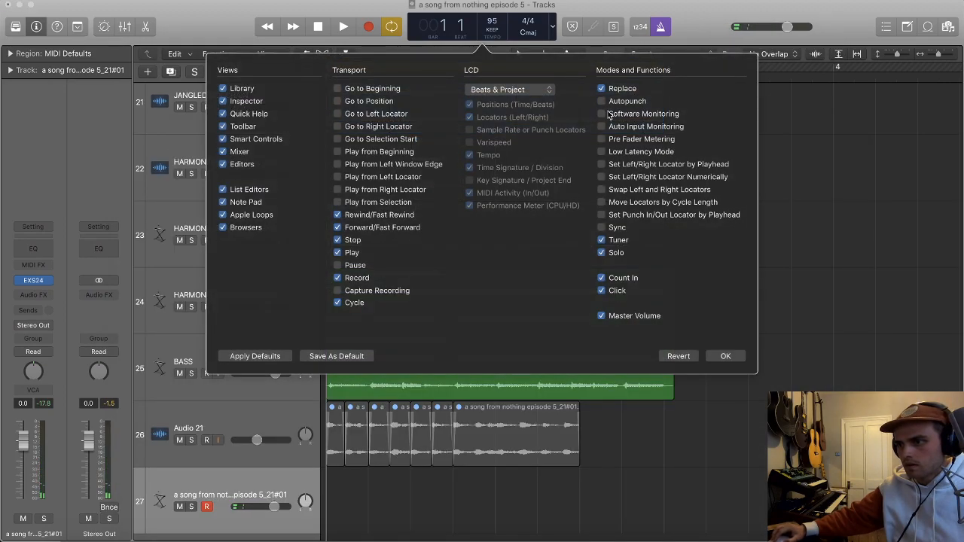
{"action": "left_click", "coordinate": [601, 151]}
{"action": "key", "text": "Return"}
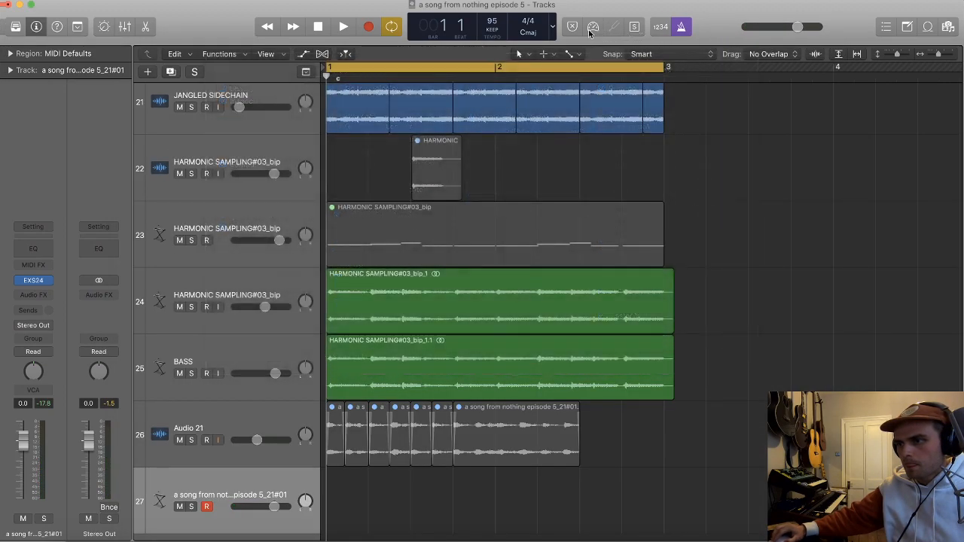
Step: Open the EXS24 instrument on track 27 and try a coarse tuning of -3 while the song plays
{"action": "left_click", "coordinate": [32, 281]}
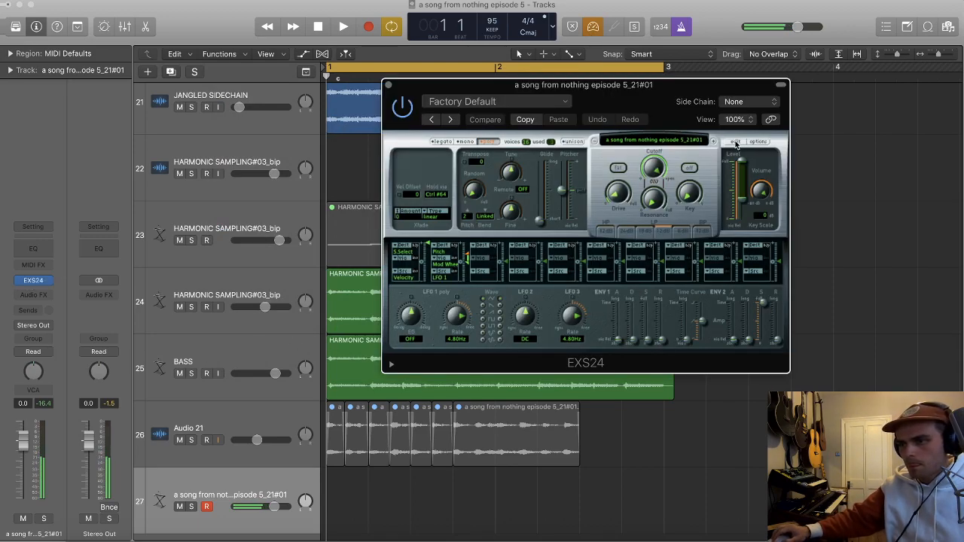
{"action": "key", "text": "space"}
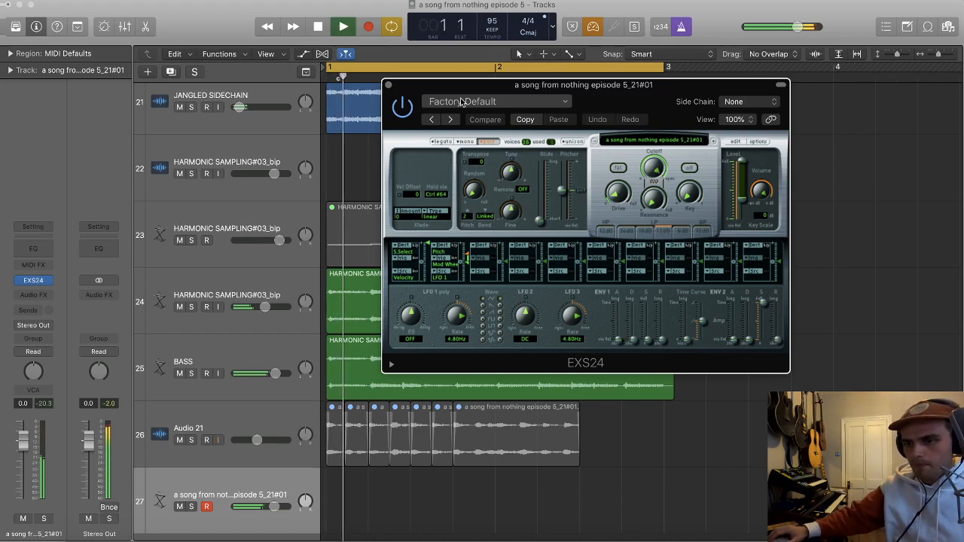
{"action": "left_click_drag", "start_coordinate": [511, 171], "coordinate": [511, 175]}
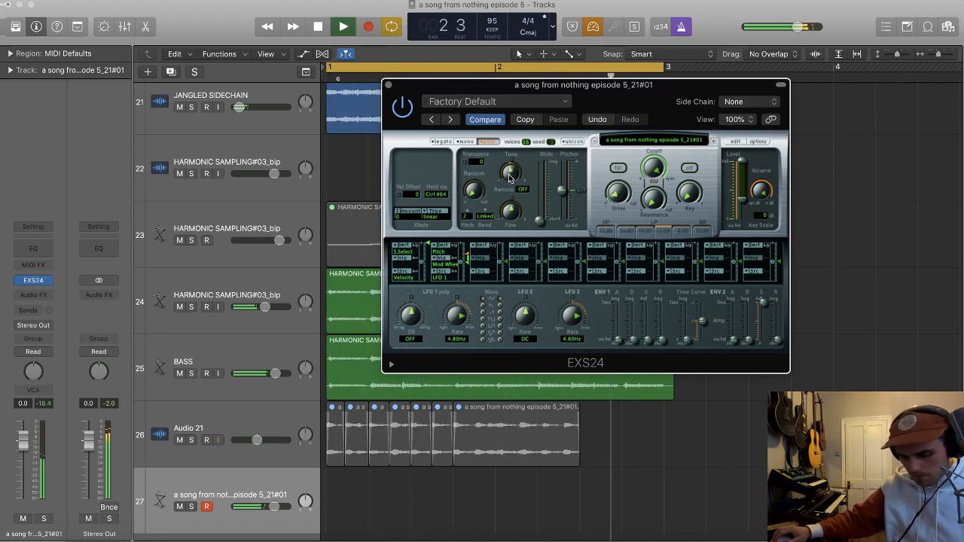
{"action": "left_click_drag", "start_coordinate": [509, 175], "coordinate": [510, 175]}
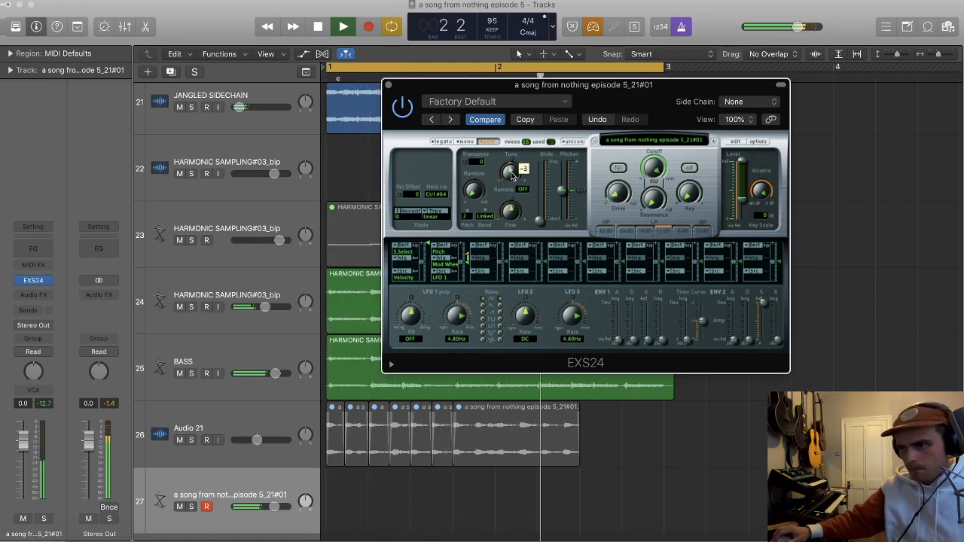
{"action": "mouse_move", "coordinate": [510, 177]}
{"action": "left_mouse_down"}
{"action": "mouse_move", "coordinate": [508, 192]}
{"action": "mouse_move", "coordinate": [511, 178]}
{"action": "left_mouse_up"}
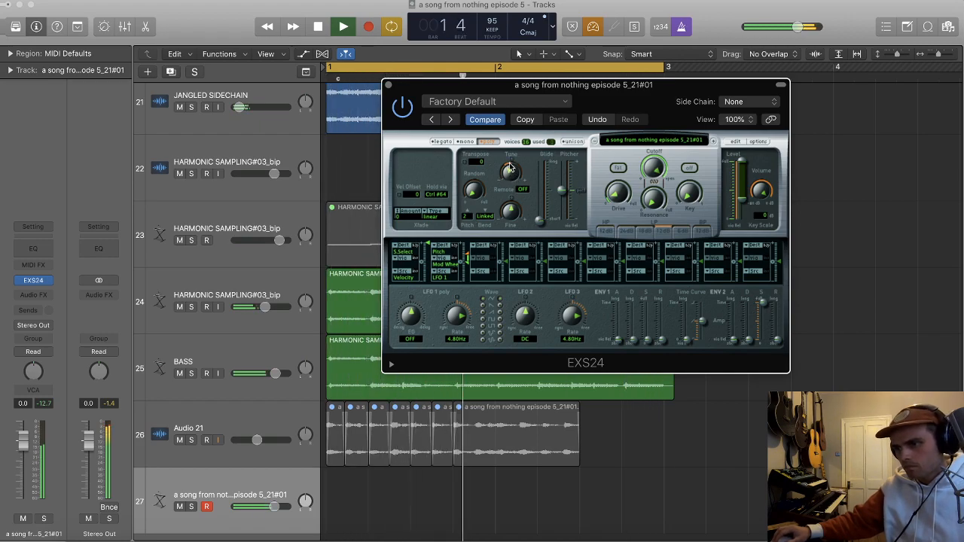
Step: Retune EXS24 by ear, trying coarse tuning at +8 and fine tuning around -33 cents, and close the plug-in
{"action": "left_click_drag", "start_coordinate": [509, 167], "coordinate": [514, 122]}
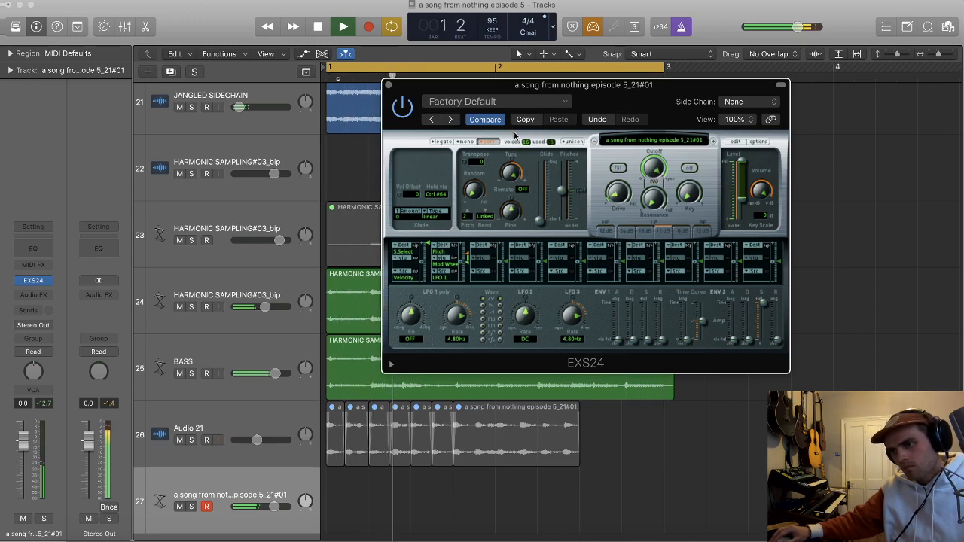
{"action": "left_click_drag", "start_coordinate": [512, 162], "coordinate": [510, 184]}
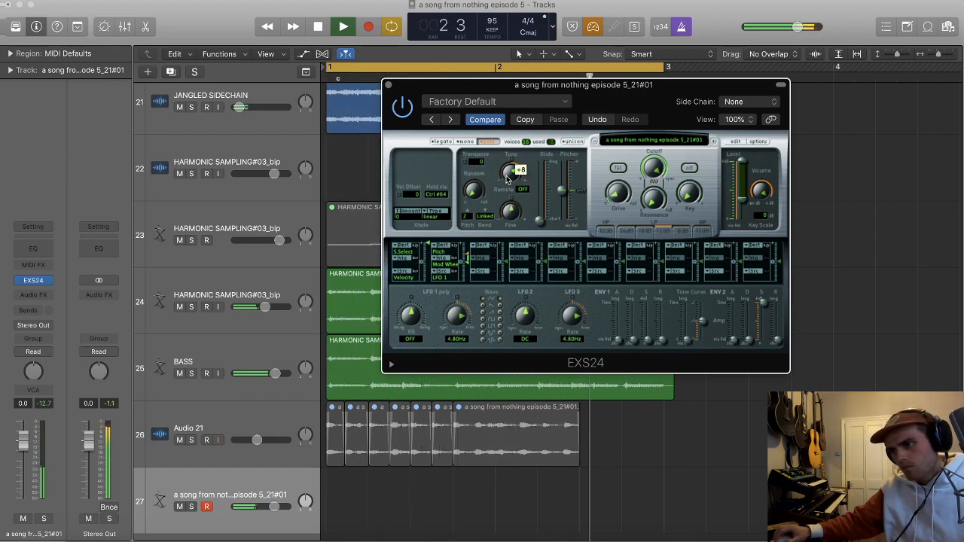
{"action": "left_click_drag", "start_coordinate": [511, 213], "coordinate": [510, 226]}
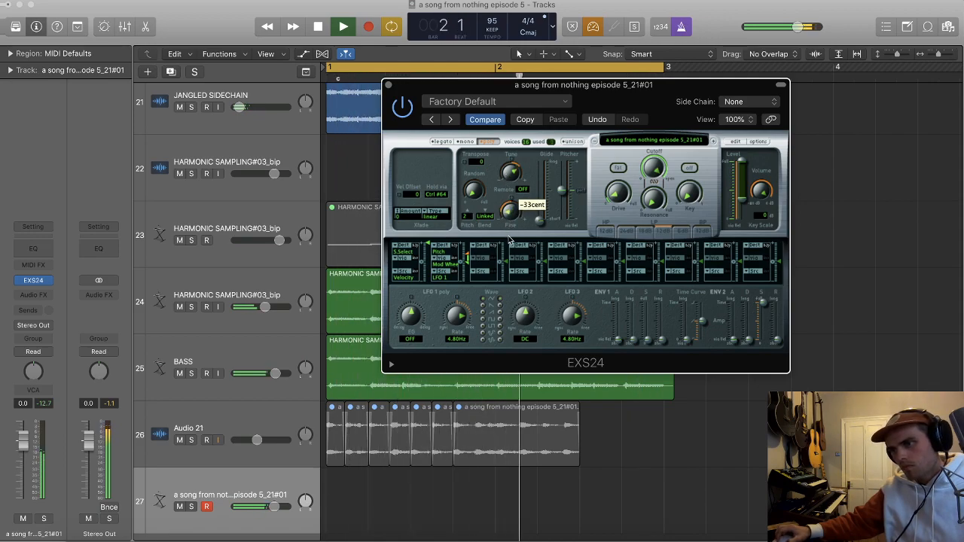
{"action": "left_click_drag", "start_coordinate": [510, 172], "coordinate": [510, 200]}
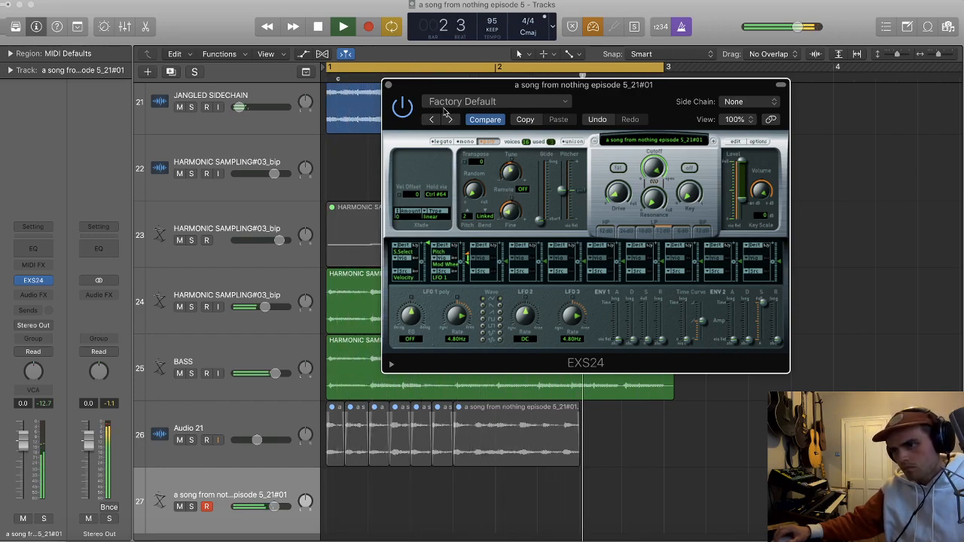
{"action": "left_click_drag", "start_coordinate": [399, 85], "coordinate": [461, 72]}
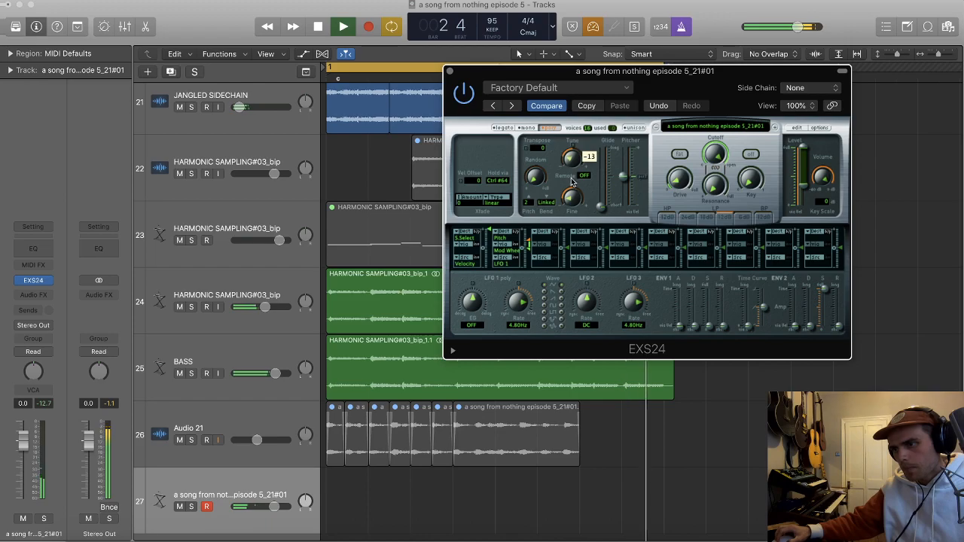
{"action": "left_click", "coordinate": [450, 71]}
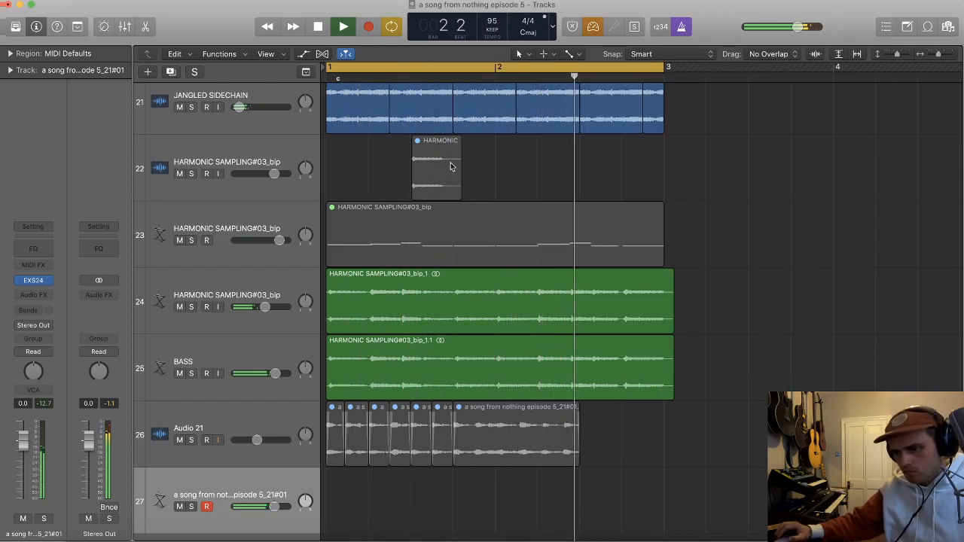
Step: Record a two-note take on sampler track 27 and bounce it in place to a new audio track
{"action": "key", "text": "r"}
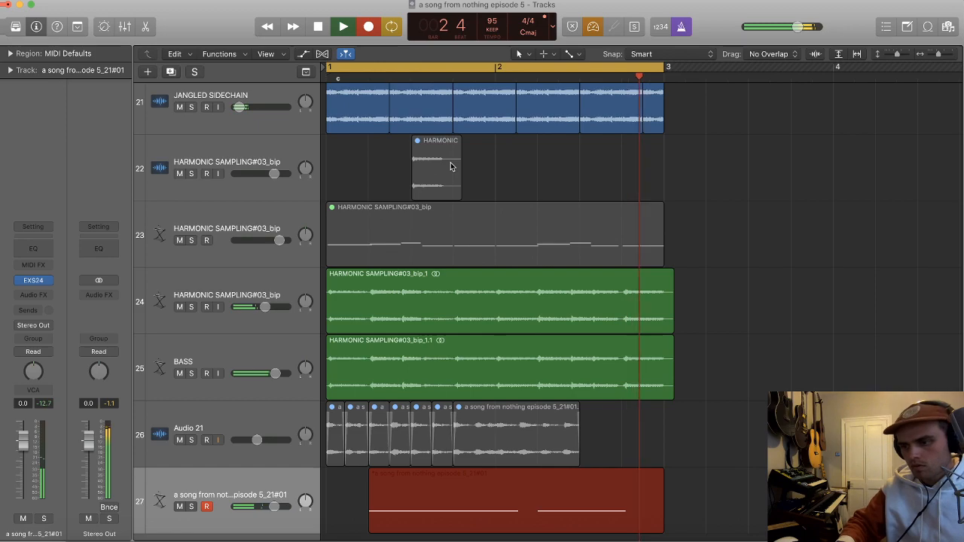
{"action": "key", "text": "space"}
{"action": "key", "text": "ctrl+b"}
{"action": "key", "text": "Return"}
{"action": "key", "text": "super+Down"}
{"action": "key", "text": "super+Down"}
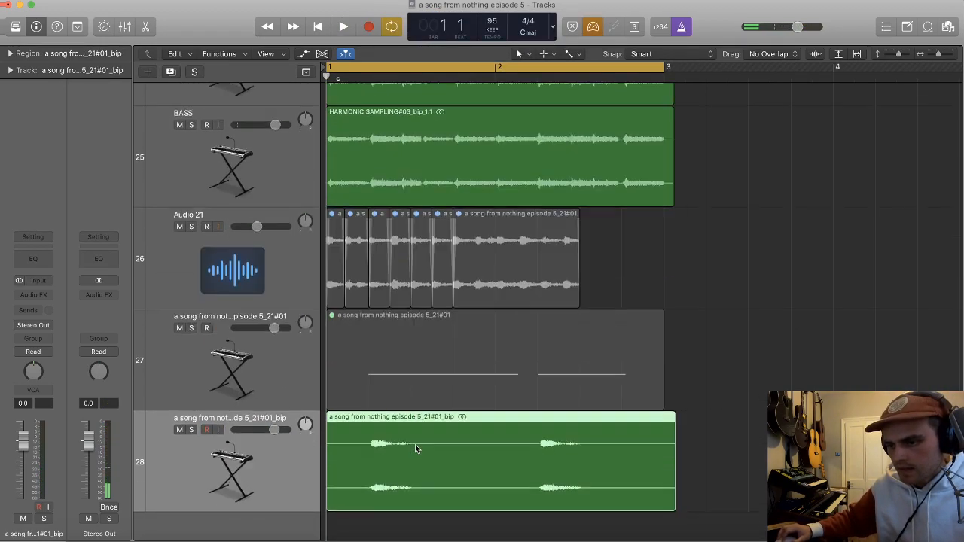
Step: Split the bounced region just before beat 2, delete the silence ahead of it and add a short fade-in
{"action": "double_click", "coordinate": [369, 450], "text": "super"}
{"action": "key", "text": "super+Right"}
{"action": "key", "text": "super+Right"}
{"action": "key", "text": "super+Right"}
{"action": "key", "text": "super+Right"}
{"action": "left_click_drag", "start_coordinate": [411, 464], "coordinate": [401, 466]}
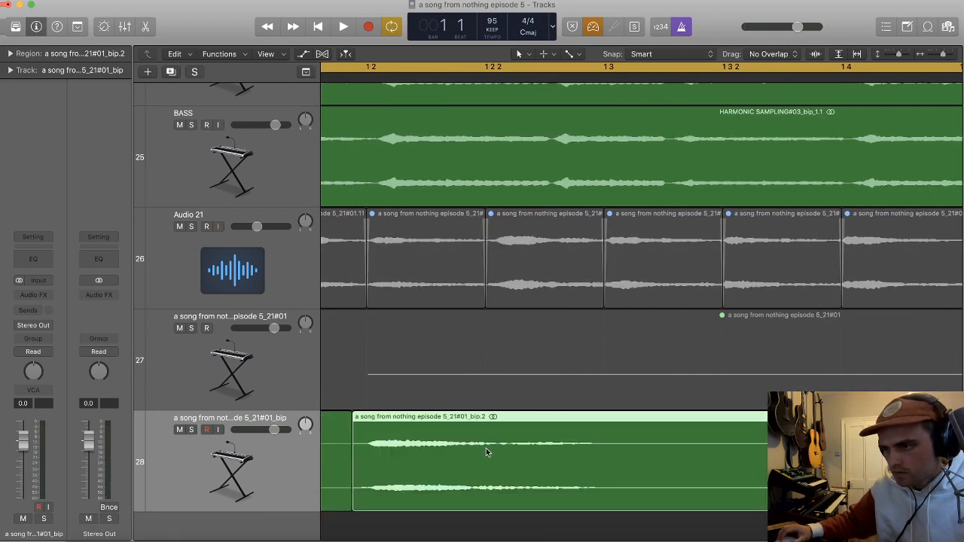
{"action": "left_click", "coordinate": [348, 468]}
{"action": "key", "text": "Delete"}
{"action": "scroll", "coordinate": [366, 460], "scroll_direction": "left", "scroll_amount": 3}
{"action": "left_click_drag", "start_coordinate": [431, 426], "coordinate": [438, 426]}
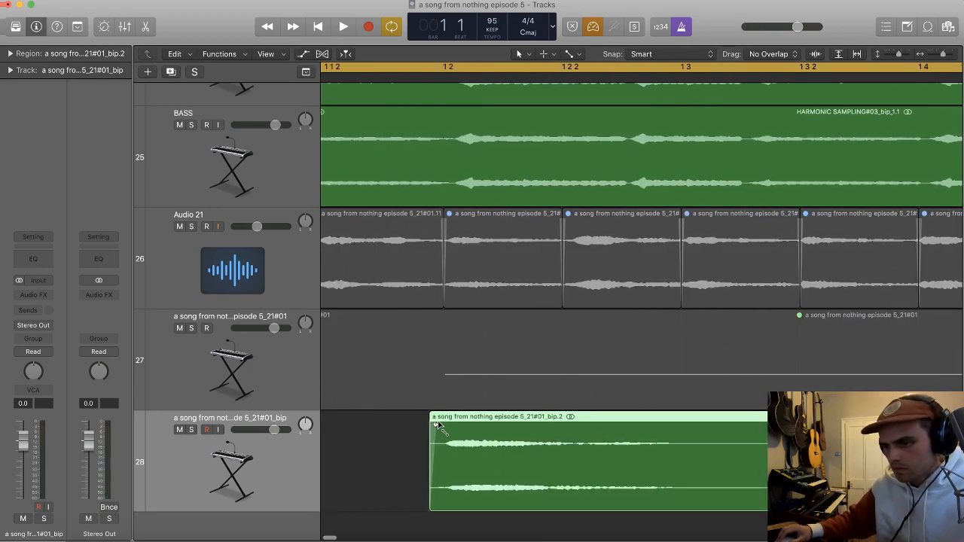
{"action": "key", "text": "super+Left"}
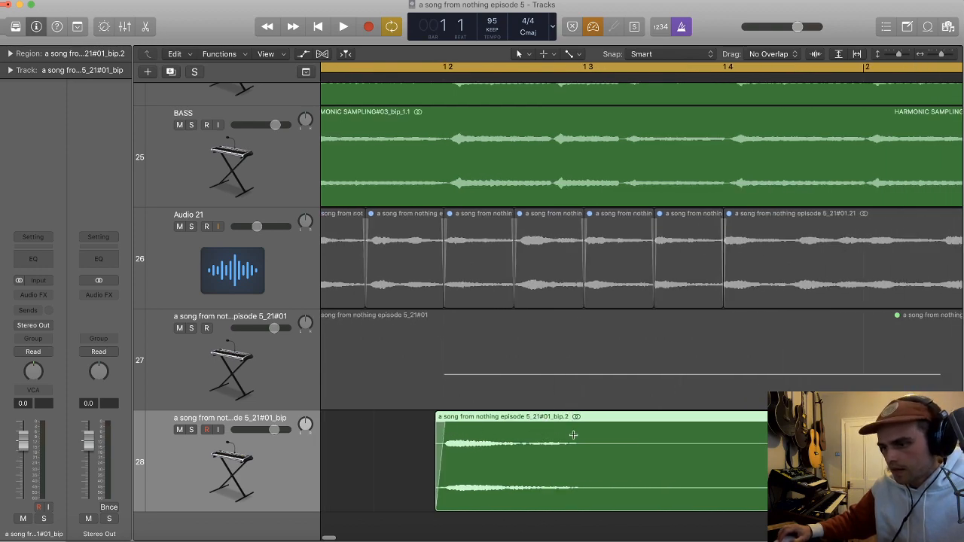
Step: Cut the bounced region's tail off at beat 3 and raise track 28's volume to 1.7 dB during playback
{"action": "left_click", "coordinate": [574, 435]}
{"action": "key", "text": "Delete"}
{"action": "left_click_drag", "start_coordinate": [575, 495], "coordinate": [632, 498]}
{"action": "double_click", "coordinate": [581, 427], "text": "super"}
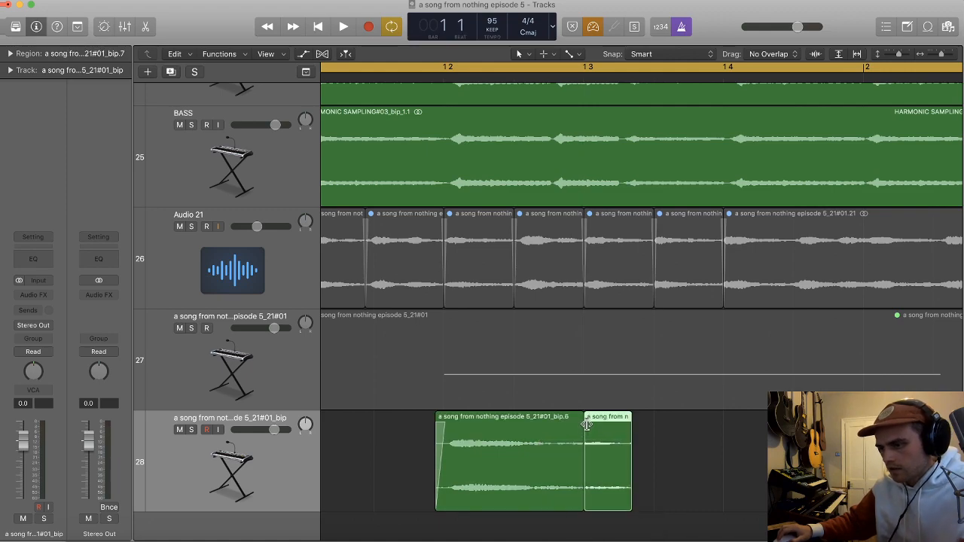
{"action": "key", "text": "Delete"}
{"action": "key", "text": "space"}
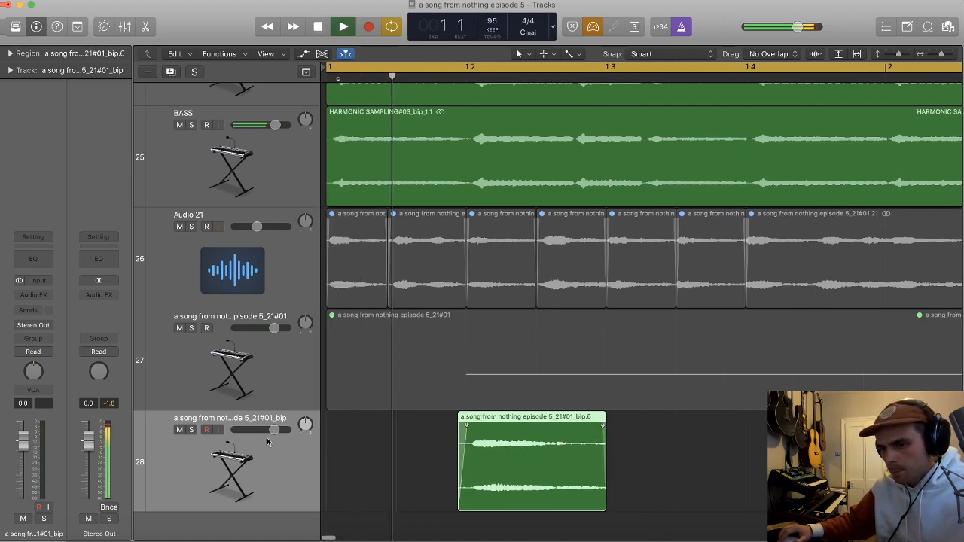
{"action": "key", "text": "space"}
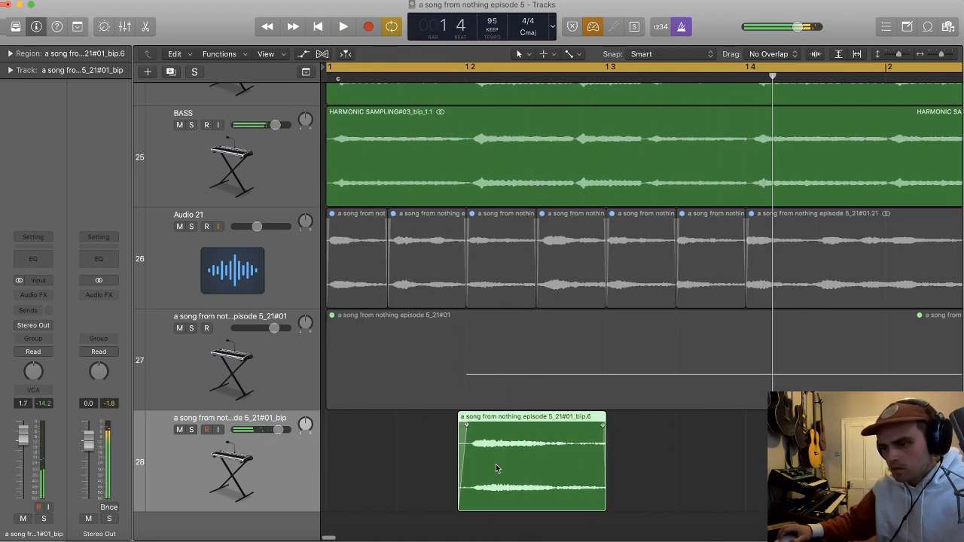
Step: Add a new track with the same settings below track 28 and bounce the trimmed region in place
{"action": "left_click", "coordinate": [361, 470]}
{"action": "key", "text": "super+d"}
{"action": "left_click", "coordinate": [526, 384]}
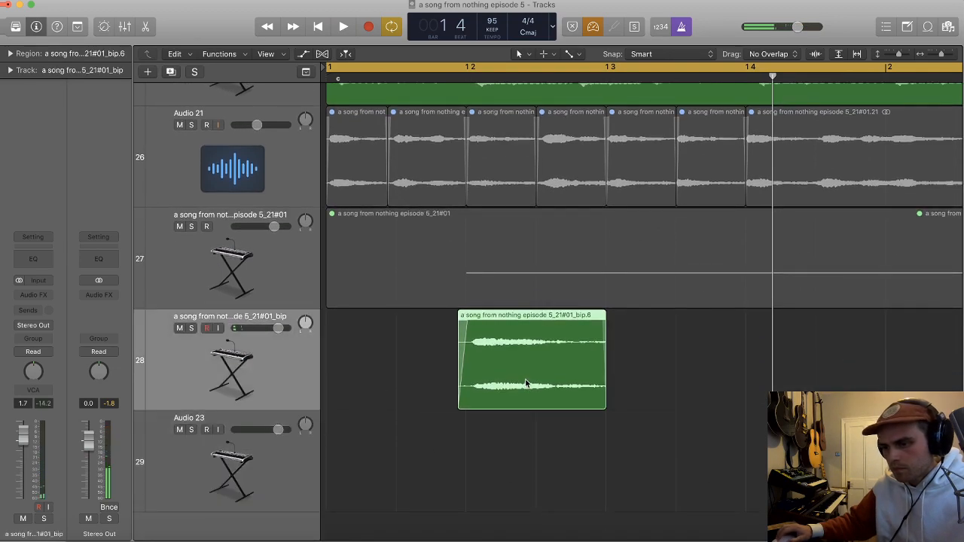
{"action": "key", "text": "ctrl+b"}
{"action": "key", "text": "Return"}
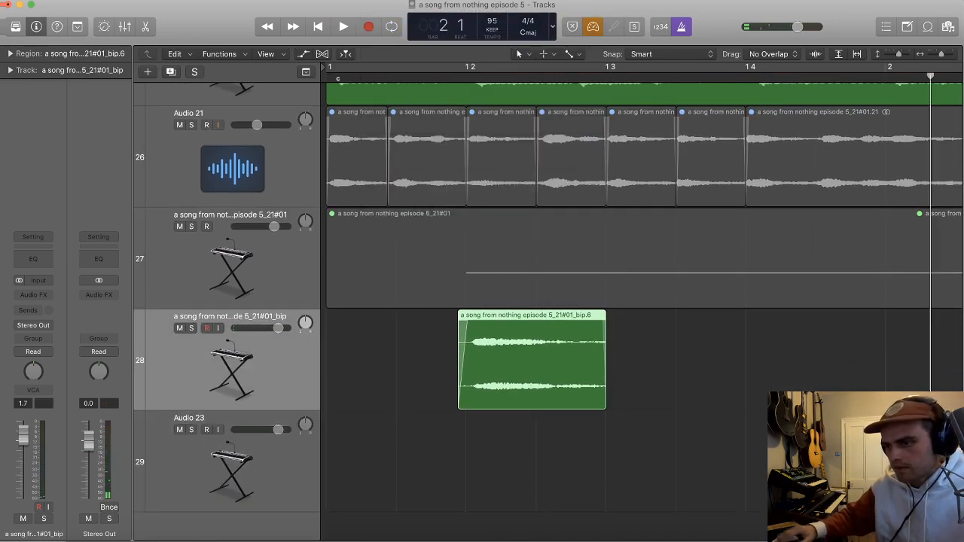
Step: Reverse the newly bounced audio file in the audio file editor and unmute the original region on track 28
{"action": "key", "text": "e"}
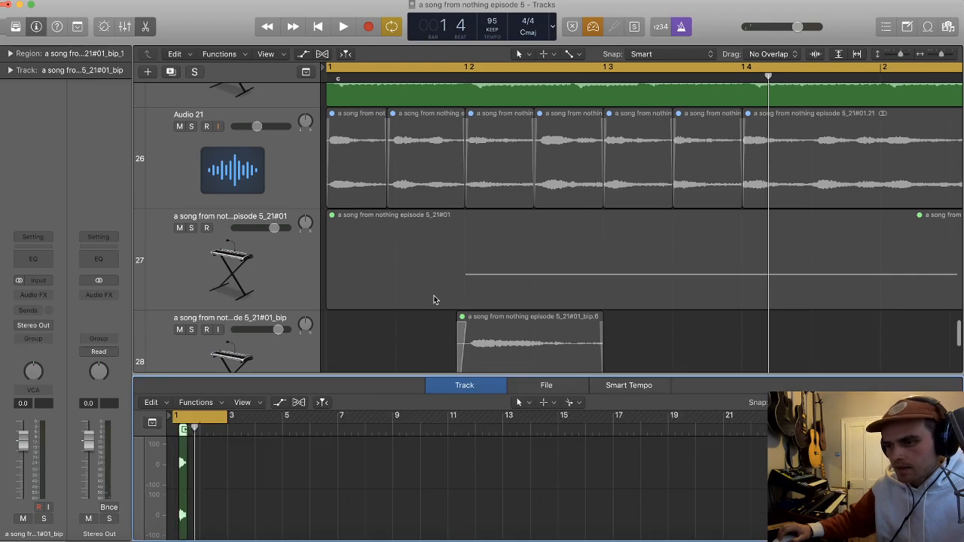
{"action": "left_click", "coordinate": [531, 386]}
{"action": "left_click", "coordinate": [251, 402]}
{"action": "left_click", "coordinate": [298, 476]}
{"action": "key", "text": "e"}
{"action": "left_click", "coordinate": [474, 369]}
{"action": "key", "text": "ctrl+m"}
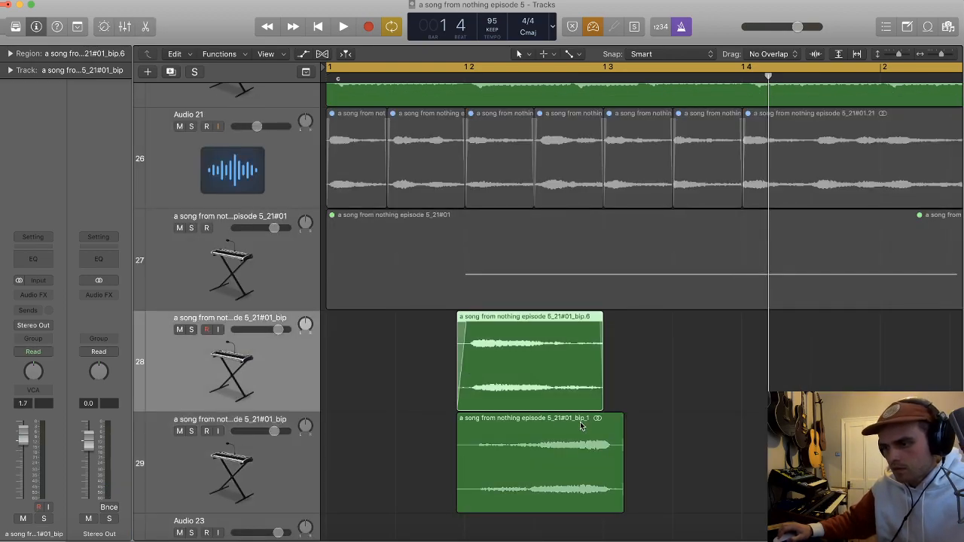
Step: Trim the reversed region on track 29 to end at beat 3, shorten its start and give it a long fade-in
{"action": "left_click", "coordinate": [580, 426]}
{"action": "key", "text": "super+Right"}
{"action": "left_click_drag", "start_coordinate": [631, 453], "coordinate": [626, 453]}
{"action": "double_click", "coordinate": [670, 441], "text": "super"}
{"action": "key", "text": "Delete"}
{"action": "left_click_drag", "start_coordinate": [452, 505], "coordinate": [655, 421]}
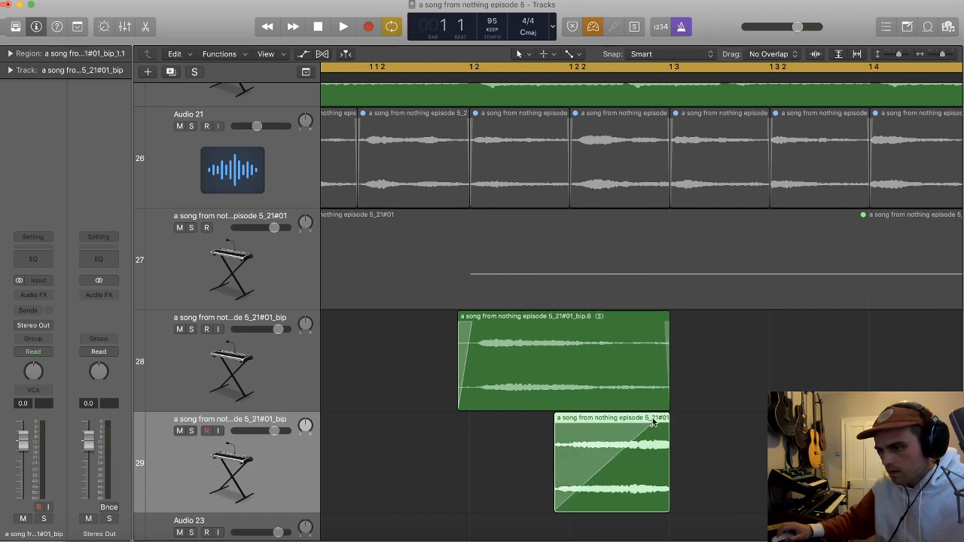
Step: Play back the layered regions and copy the reversed region one bar further along track 29
{"action": "key", "text": "space"}
{"action": "key", "text": "super+Left"}
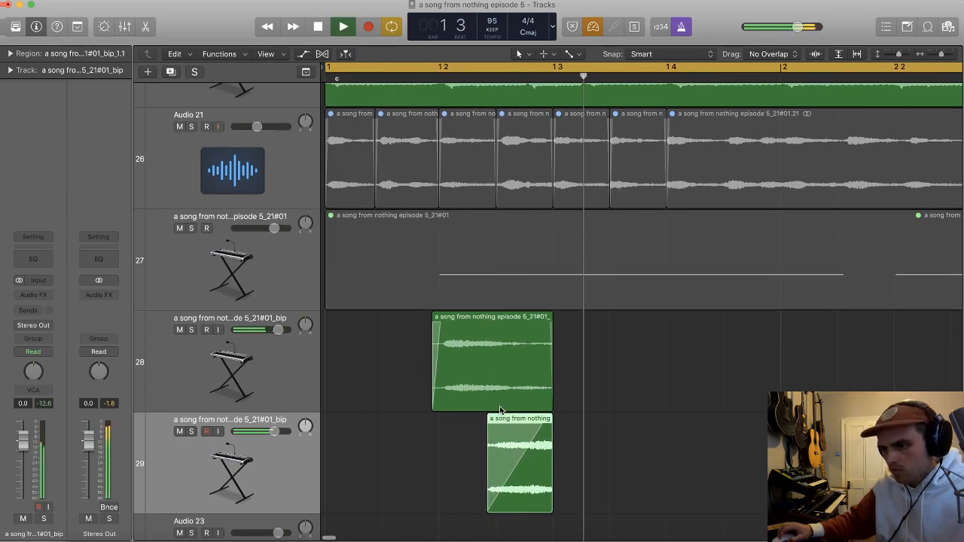
{"action": "scroll", "coordinate": [500, 410], "scroll_direction": "up", "scroll_amount": 2}
{"action": "scroll", "coordinate": [497, 409], "scroll_direction": "down", "scroll_amount": 5}
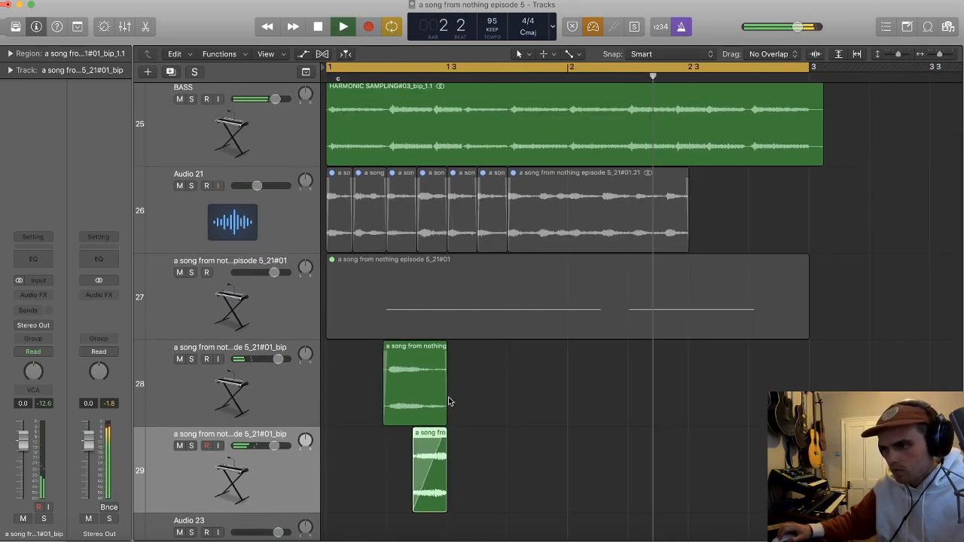
{"action": "key", "text": "space"}
{"action": "left_click_drag", "start_coordinate": [431, 479], "coordinate": [674, 475]}
{"action": "key", "text": "space"}
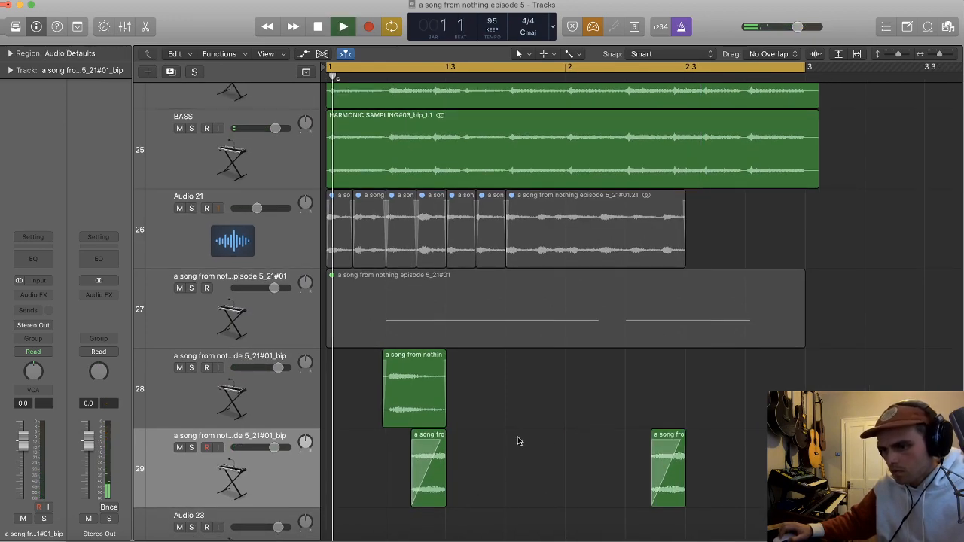
Step: Lower track 28's volume to 0.0 dB and extend the copied reversed region's start back to just before bar 2 beat 2
{"action": "left_click", "coordinate": [247, 397]}
{"action": "left_click_drag", "start_coordinate": [276, 369], "coordinate": [270, 372]}
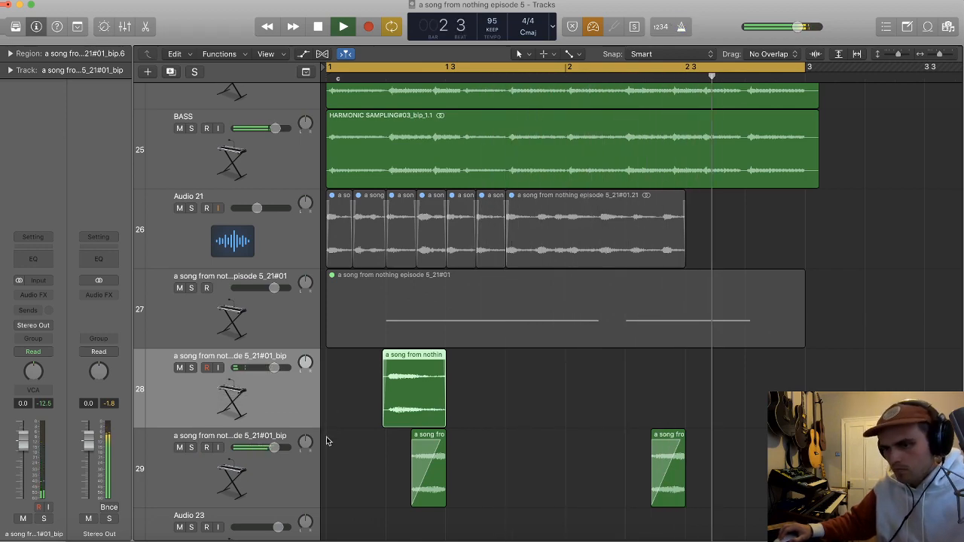
{"action": "left_click_drag", "start_coordinate": [652, 497], "coordinate": [622, 498]}
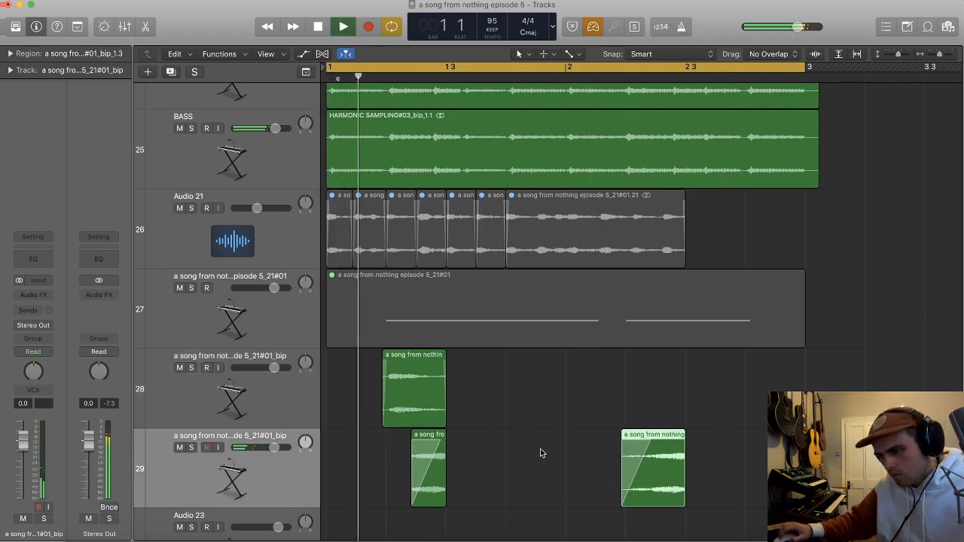
Step: Lengthen the fade-in of track 28's region and check the region parameters of the first reversed region on track 29
{"action": "left_click", "coordinate": [392, 368]}
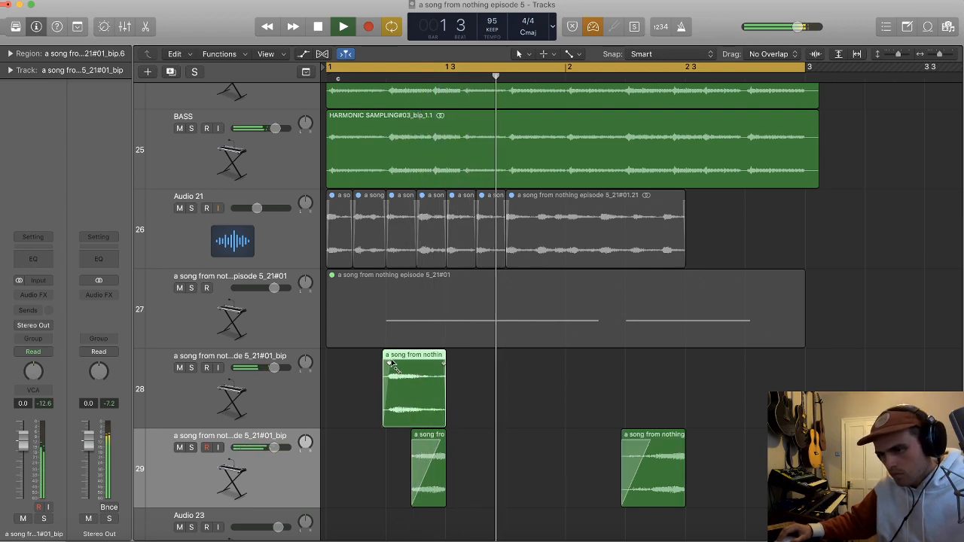
{"action": "left_click", "coordinate": [446, 435]}
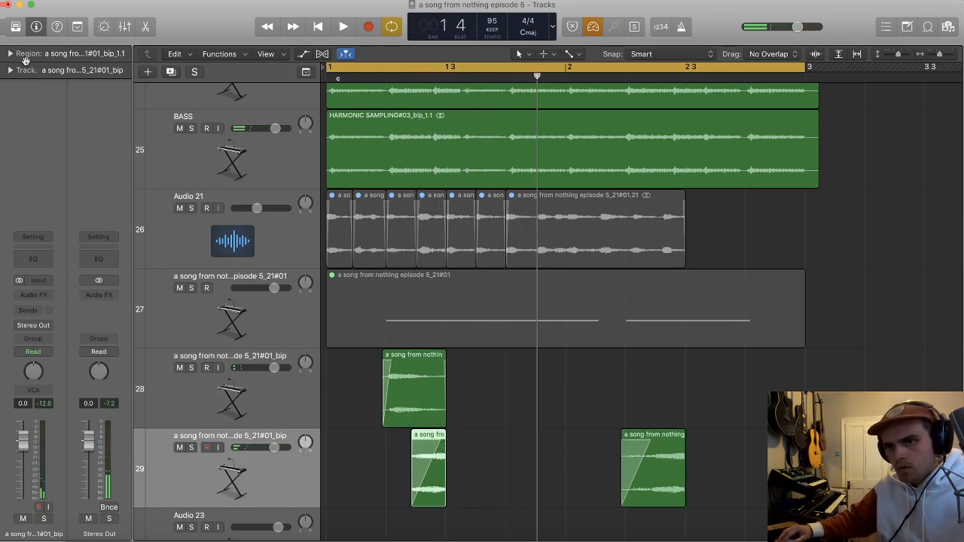
{"action": "left_click", "coordinate": [11, 53]}
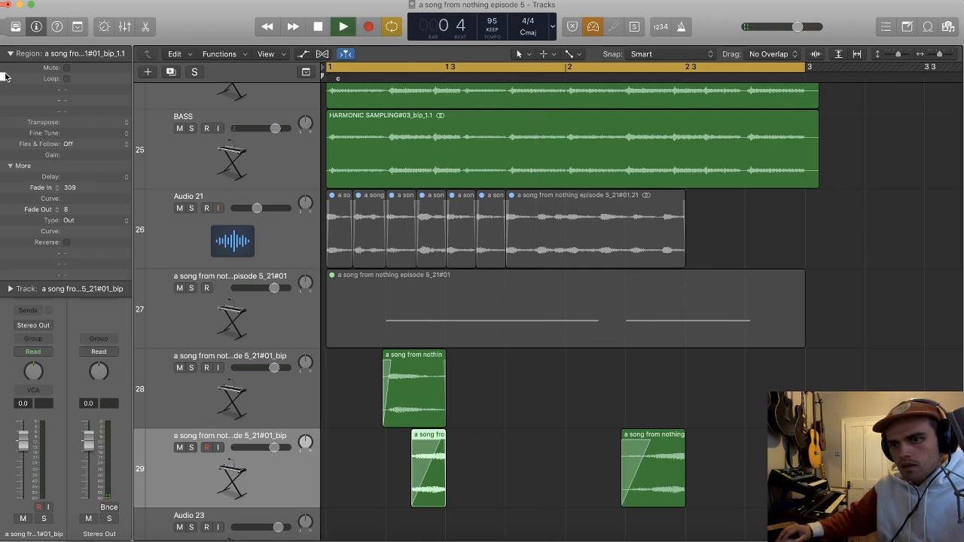
{"action": "left_click", "coordinate": [11, 54]}
{"action": "left_click", "coordinate": [528, 402]}
{"action": "scroll", "coordinate": [529, 403], "scroll_direction": "up", "scroll_amount": 3}
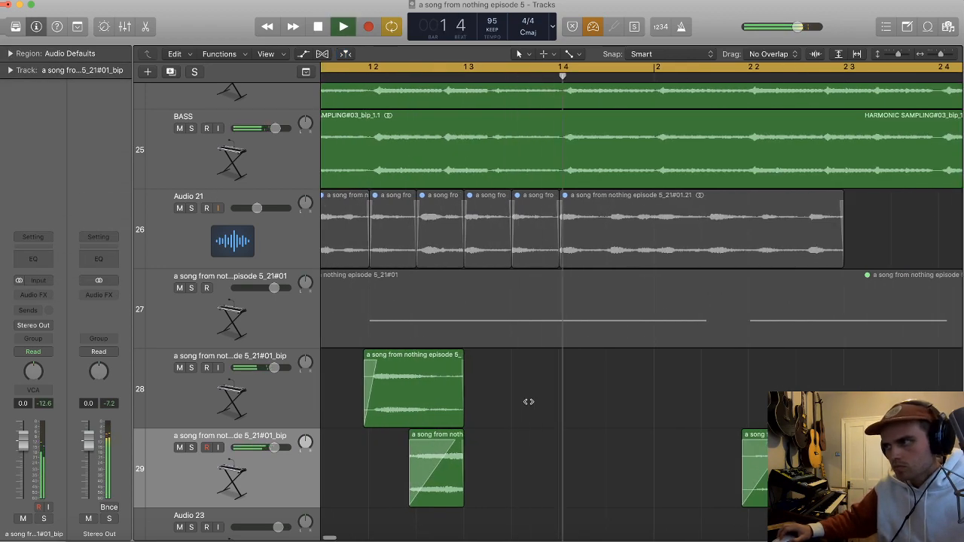
Step: Give the second reversed region on track 29 a fade-out of 4 and clear the region selection
{"action": "scroll", "coordinate": [528, 402], "scroll_direction": "down", "scroll_amount": 5}
{"action": "scroll", "coordinate": [531, 408], "scroll_direction": "down", "scroll_amount": 1}
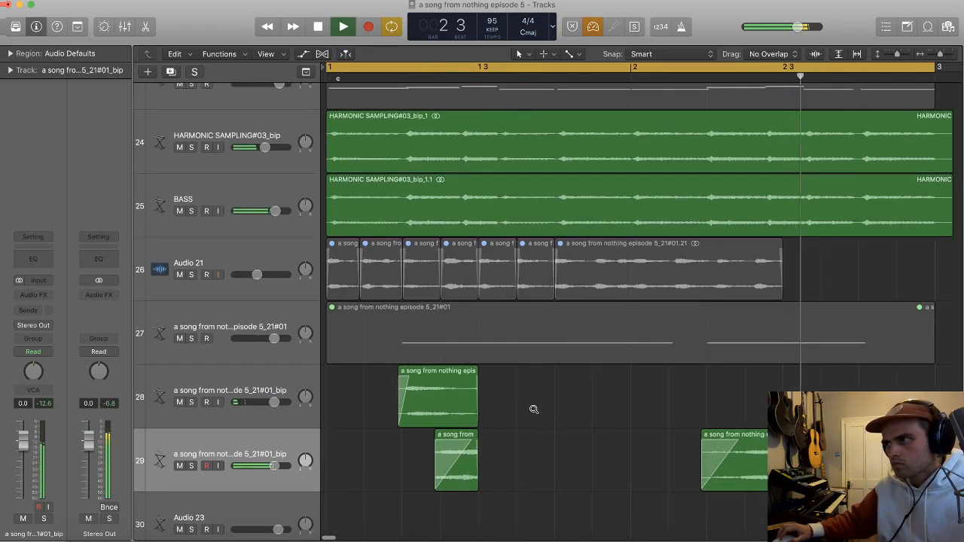
{"action": "scroll", "coordinate": [585, 444], "scroll_direction": "right", "scroll_amount": 2}
{"action": "left_click", "coordinate": [733, 482]}
{"action": "left_click", "coordinate": [12, 55]}
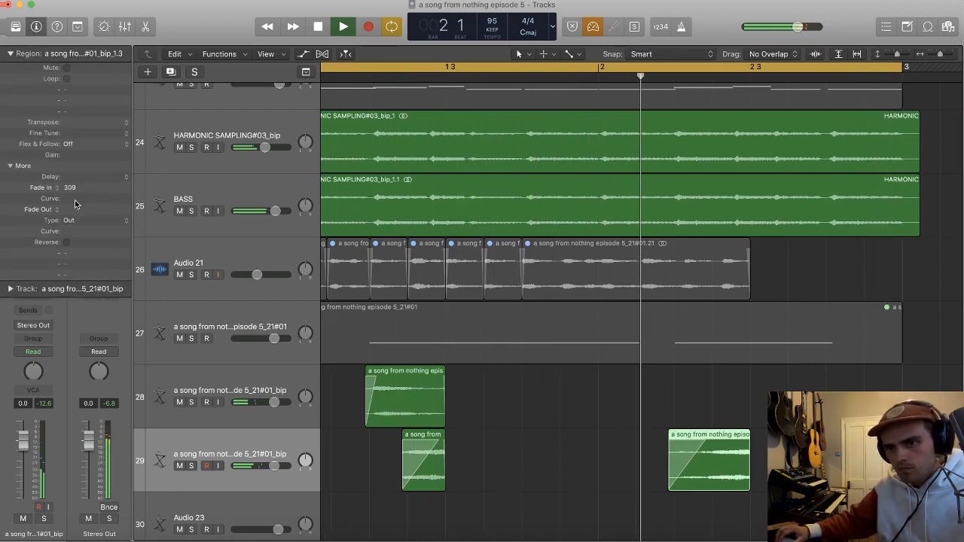
{"action": "left_click_drag", "start_coordinate": [75, 210], "coordinate": [75, 204]}
{"action": "scroll", "coordinate": [259, 300], "scroll_direction": "right", "scroll_amount": 1}
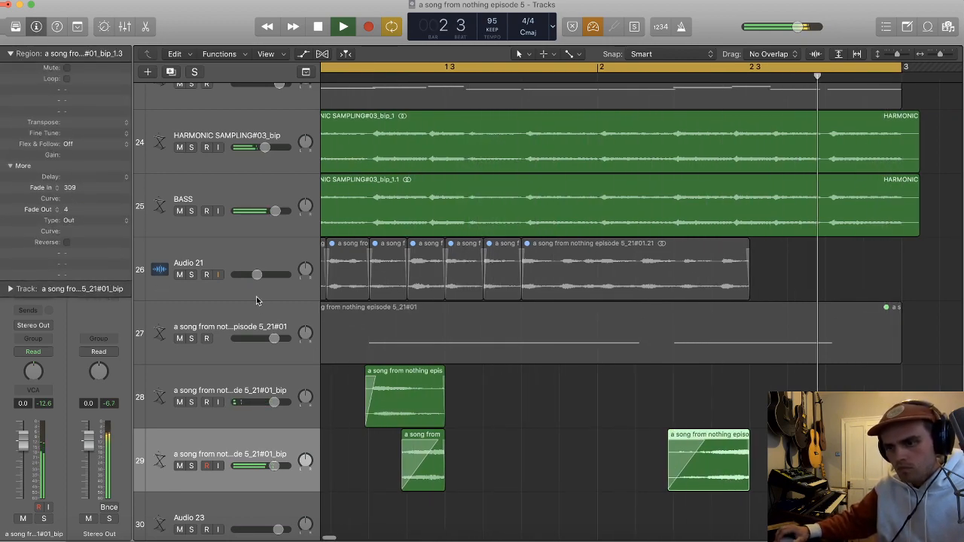
{"action": "left_click", "coordinate": [10, 54]}
{"action": "left_click", "coordinate": [507, 450]}
{"action": "key", "text": "super+Up"}
{"action": "key", "text": "super+Left"}
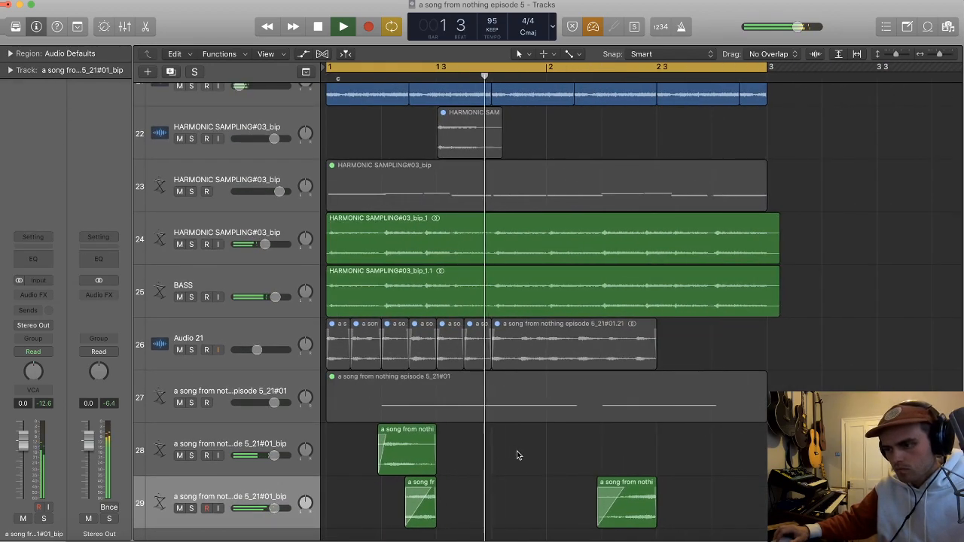
{"action": "scroll", "coordinate": [513, 456], "scroll_direction": "down", "scroll_amount": 3}
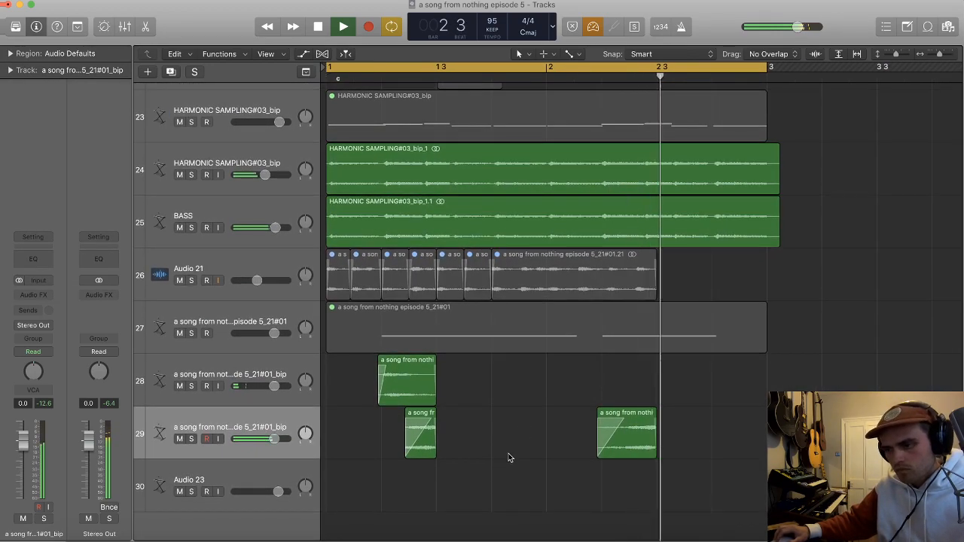
Step: Switch to Spotify and replace the previous search with d'angelo
{"action": "left_click", "coordinate": [392, 538]}
{"action": "left_click", "coordinate": [222, 13]}
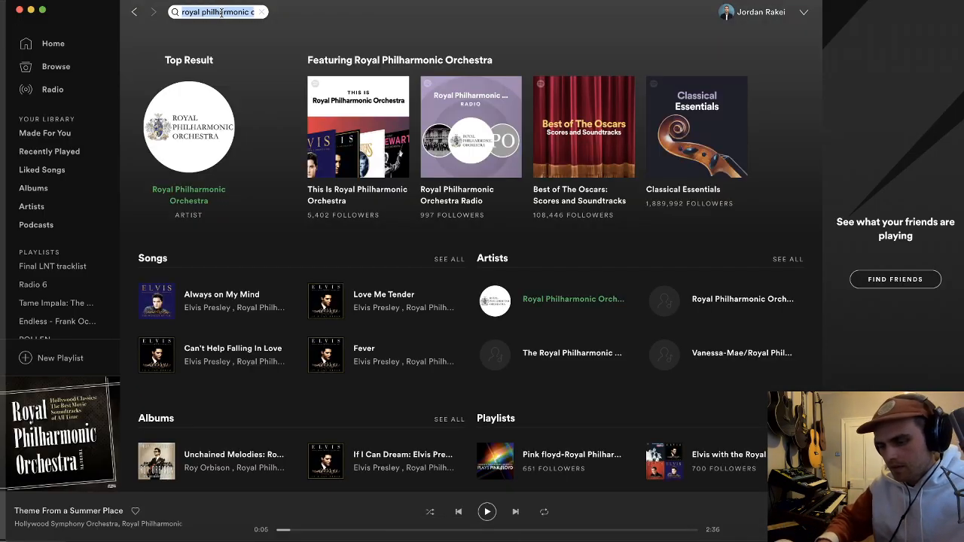
{"action": "type", "text": "d'agn"}
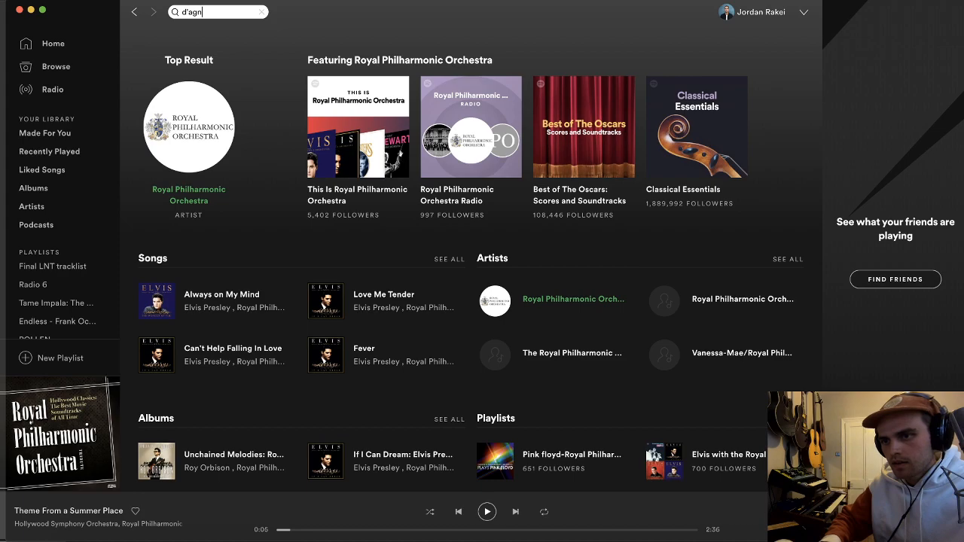
{"action": "key", "text": "BackSpace"}
{"action": "key", "text": "BackSpace"}
{"action": "type", "text": "ngelo"}
Step: Open D'Angelo's artist page and locate the Black Messiah album
{"action": "left_click", "coordinate": [183, 195]}
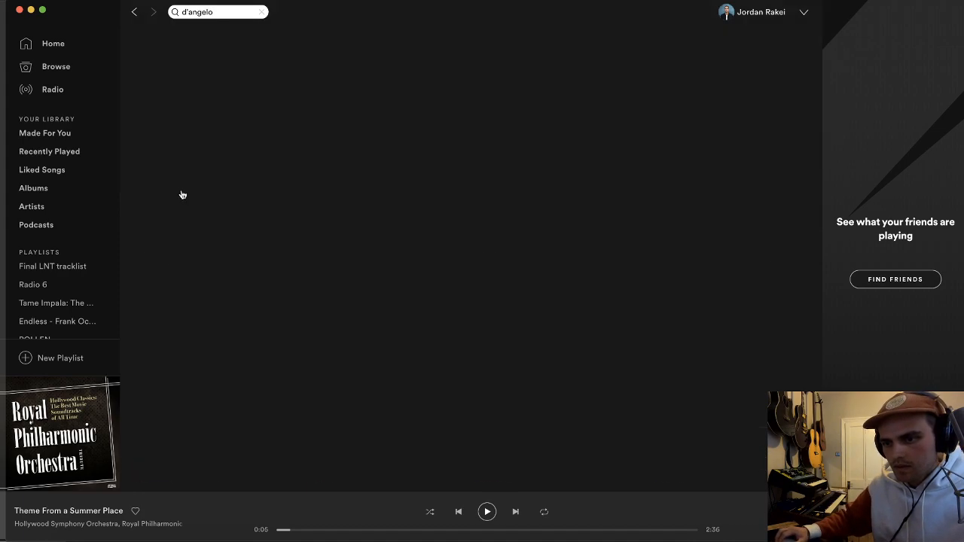
{"action": "left_click", "coordinate": [185, 364]}
{"action": "scroll", "coordinate": [292, 292], "scroll_direction": "down", "scroll_amount": 5}
{"action": "scroll", "coordinate": [292, 291], "scroll_direction": "down", "scroll_amount": 5}
{"action": "scroll", "coordinate": [293, 294], "scroll_direction": "up", "scroll_amount": 2}
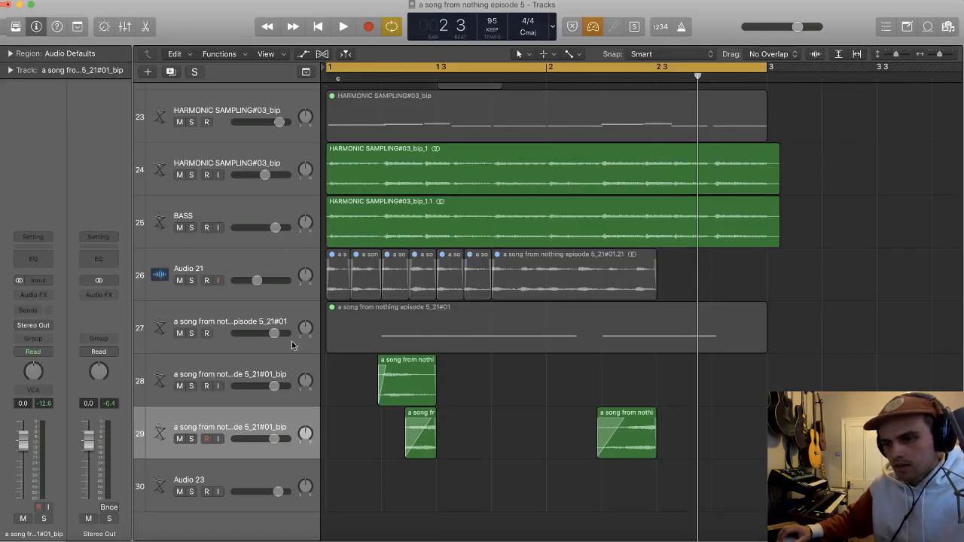
Step: Duplicate the Audio 21 track in Logic, record on the copy with cycling off, and play Ain't That Easy in Spotify
{"action": "left_click", "coordinate": [230, 277]}
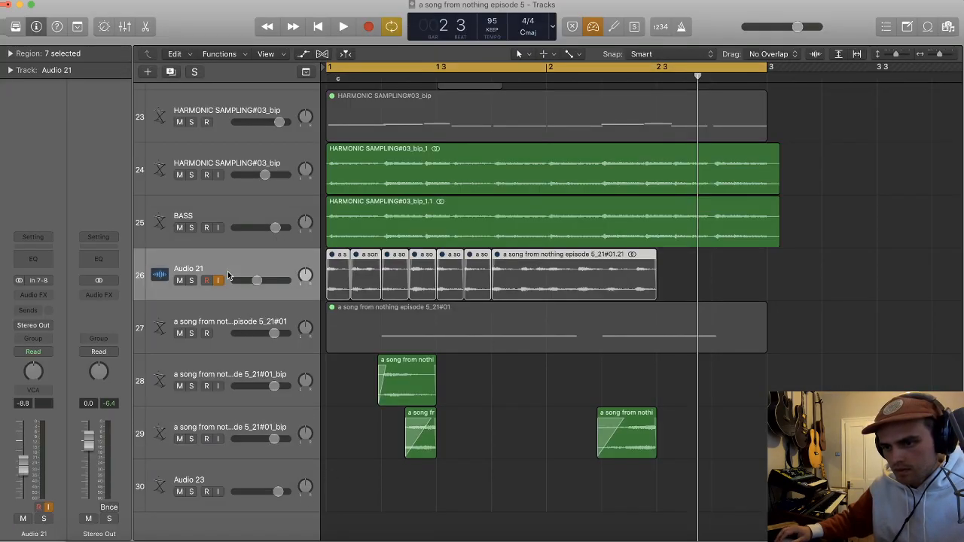
{"action": "key", "text": "super+d"}
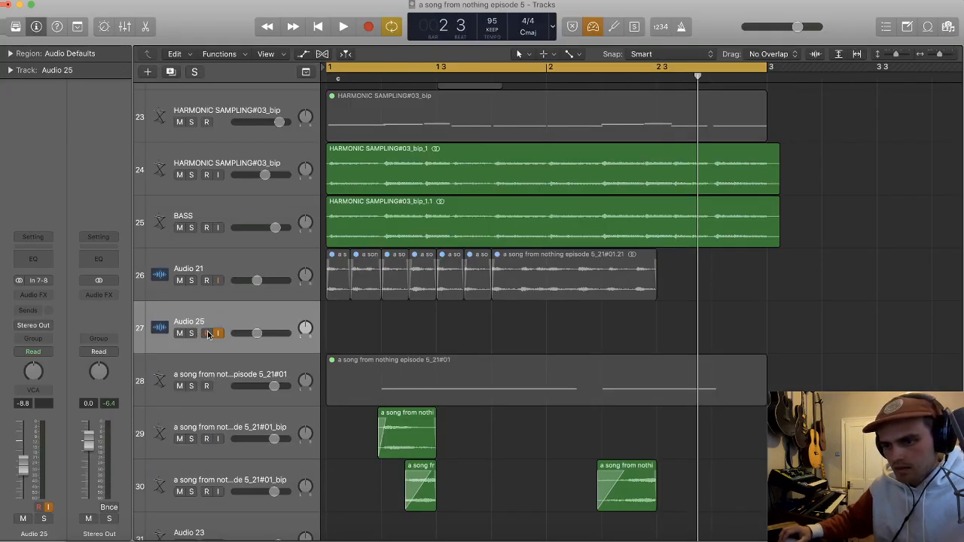
{"action": "key", "text": "c"}
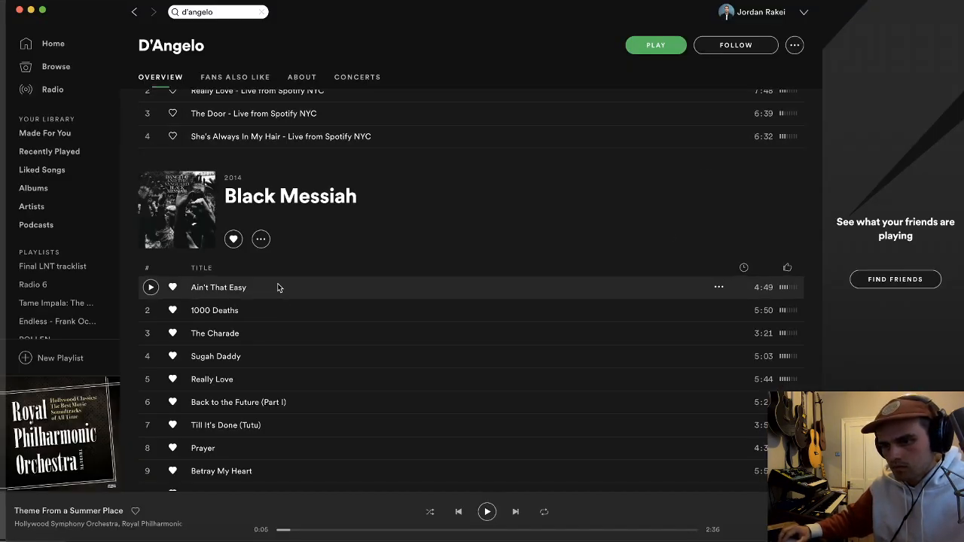
{"action": "double_click", "coordinate": [277, 287]}
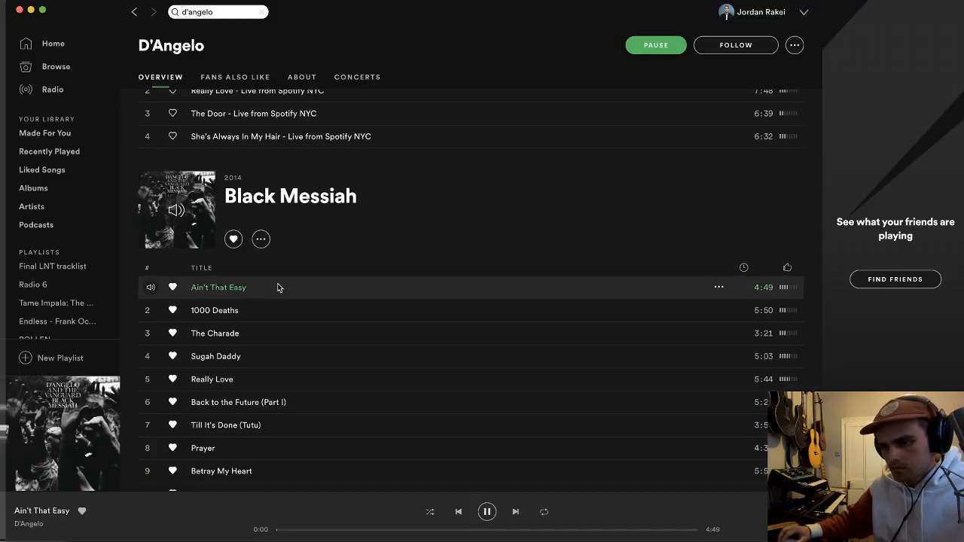
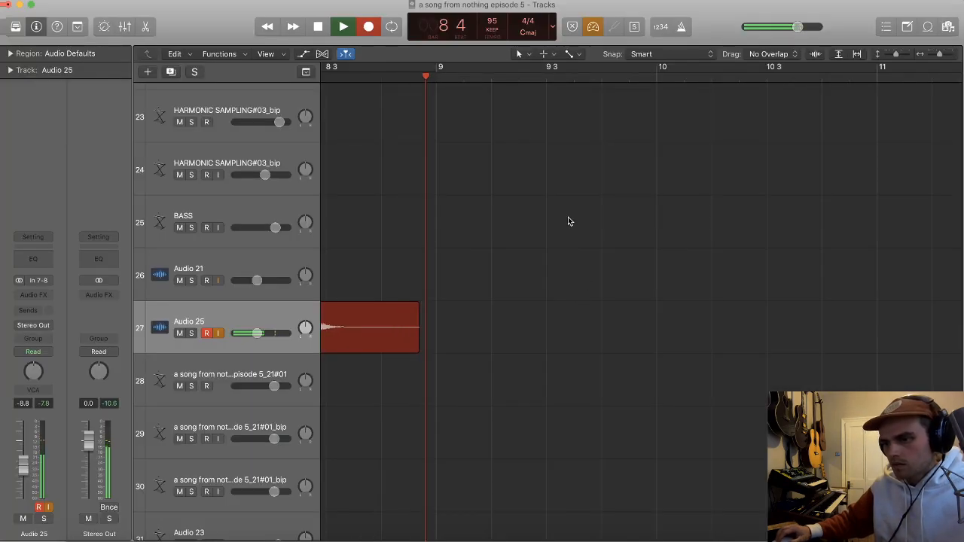
Step: Listen to the end of the Audio 25 recording around bar 8
{"action": "key", "text": "space"}
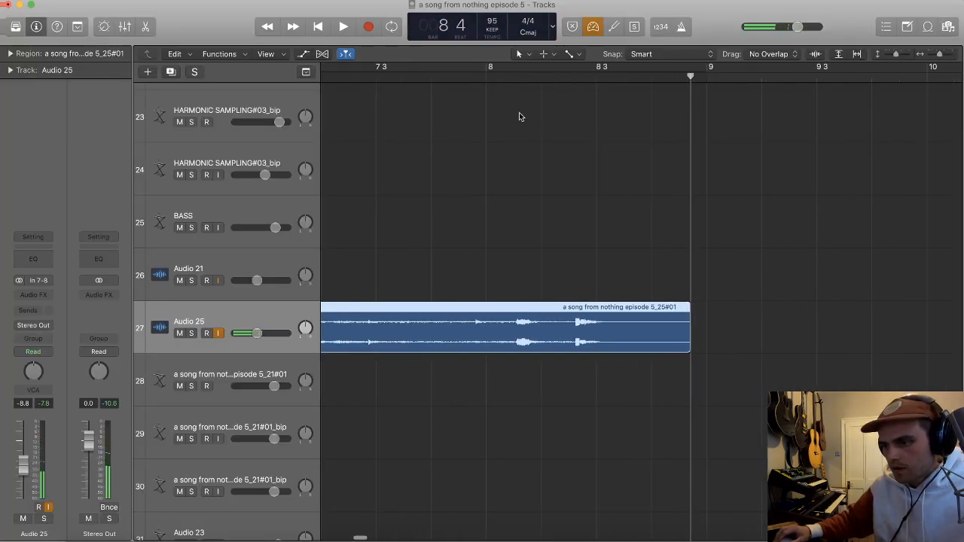
{"action": "key", "text": "space"}
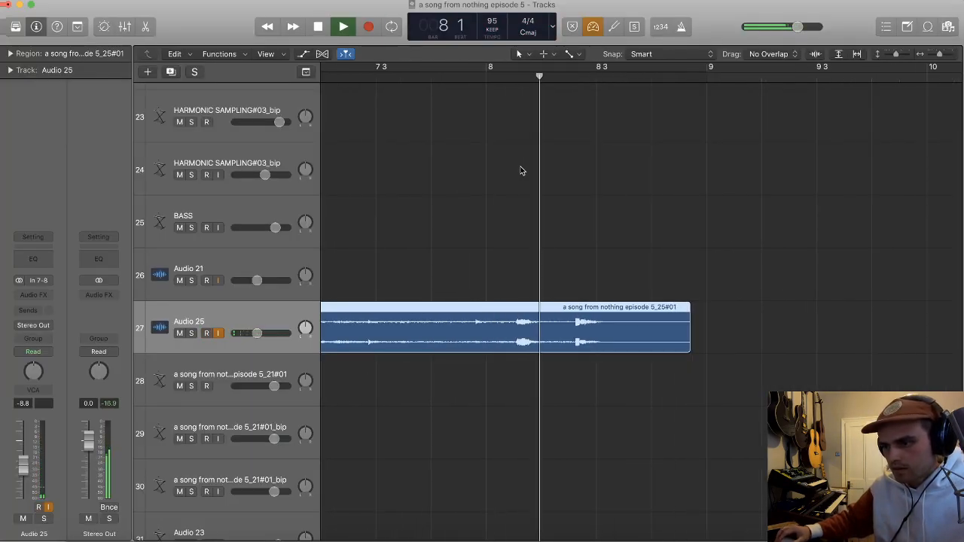
{"action": "key", "text": "space"}
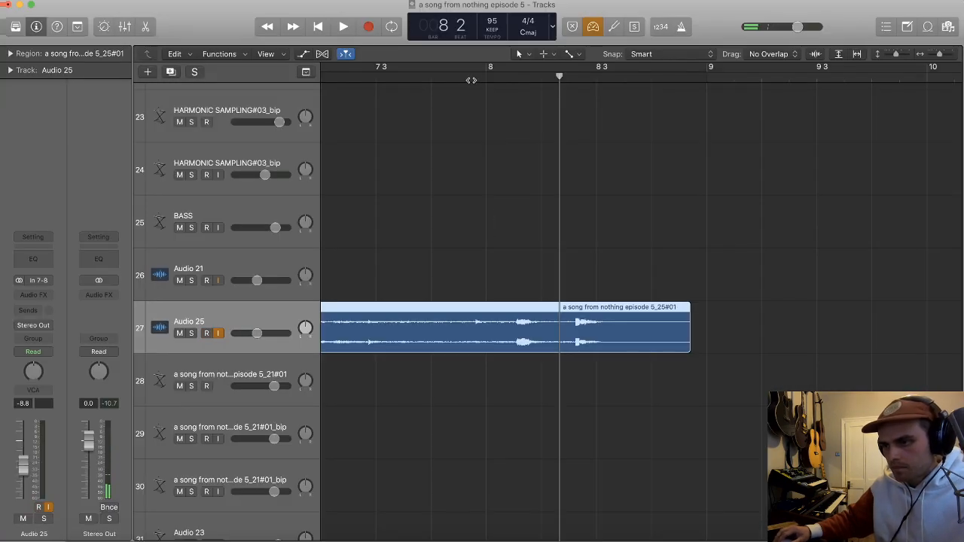
Step: Split the Audio 25 region at the two loud hits after bar 8 and play it back from late bar 7
{"action": "left_click", "coordinate": [471, 80]}
{"action": "key", "text": "super+Right"}
{"action": "key", "text": "super+Right"}
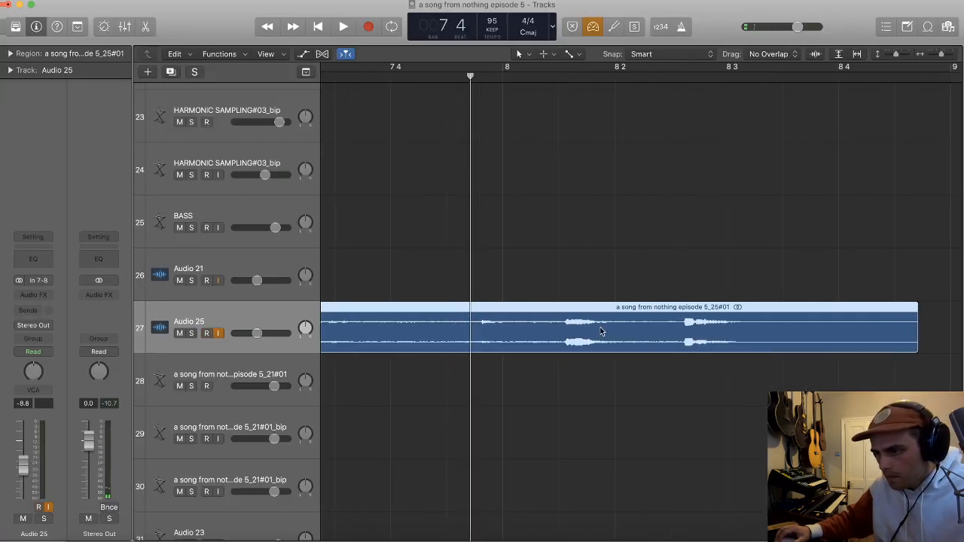
{"action": "left_click", "coordinate": [564, 330]}
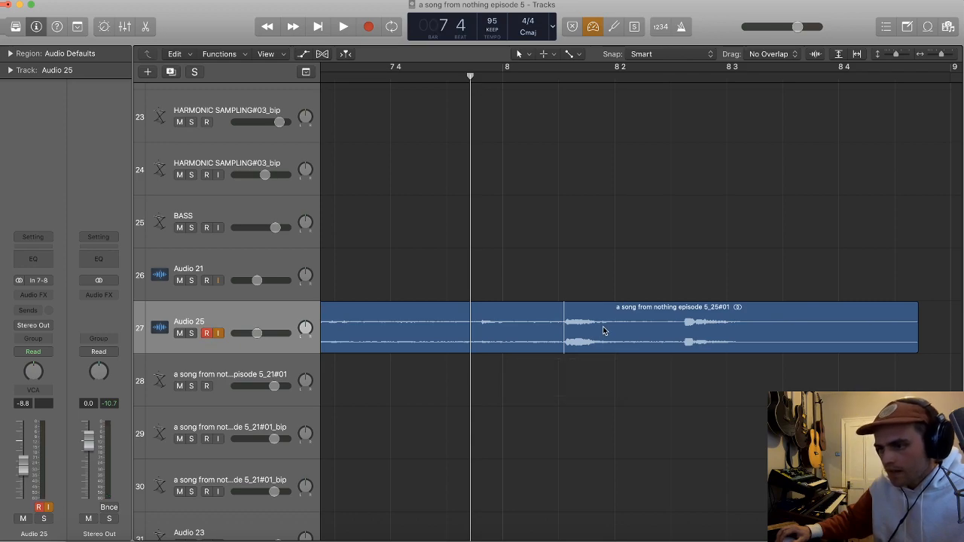
{"action": "left_click", "coordinate": [559, 324]}
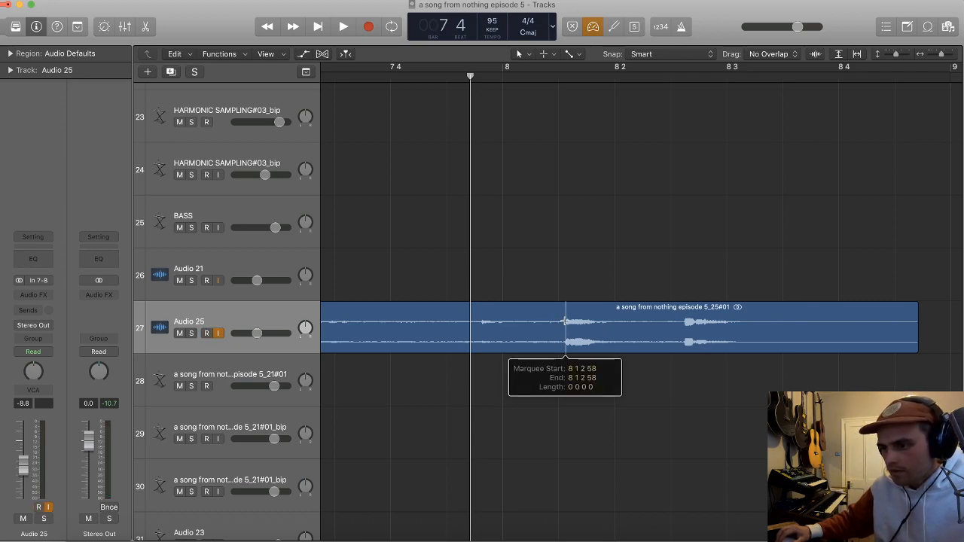
{"action": "left_click", "coordinate": [680, 317]}
{"action": "key", "text": "space"}
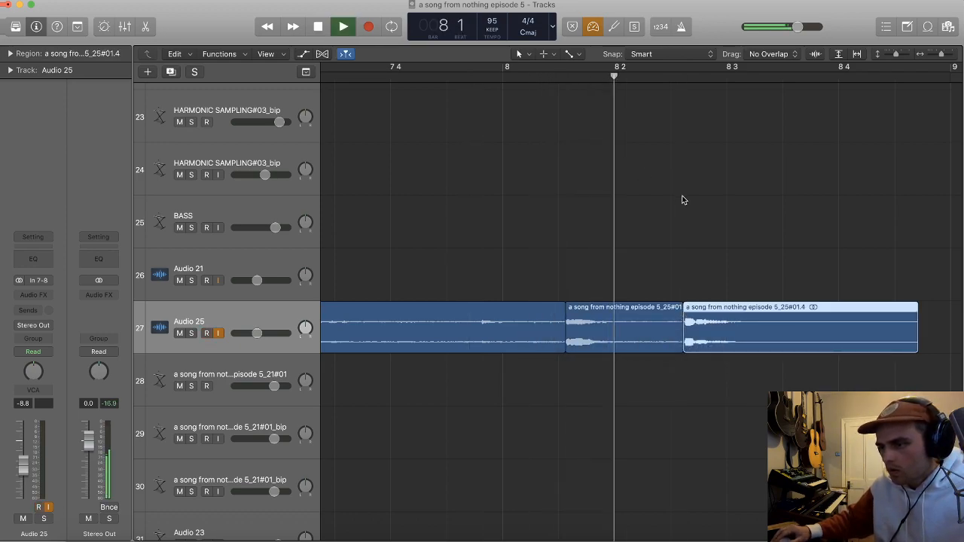
Step: Replay from late bar 7 and divide the Audio 25 region at position 7 4 2 300
{"action": "left_click", "coordinate": [471, 79]}
{"action": "key", "text": "space"}
{"action": "left_click", "coordinate": [483, 328]}
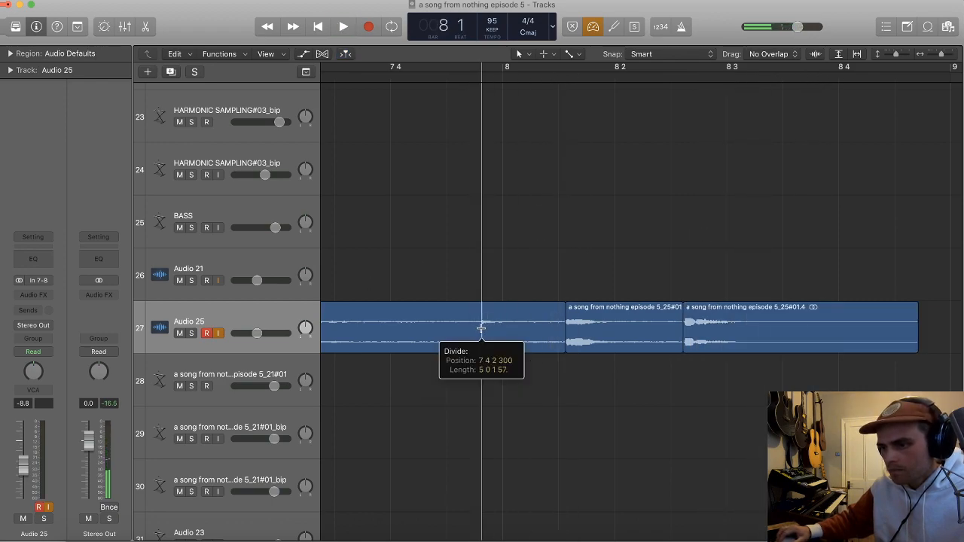
Step: Shorten the slice before bar 8 so it ends at bar 8, and delete the audio preceding it
{"action": "key", "text": "super+Left"}
{"action": "left_click_drag", "start_coordinate": [559, 352], "coordinate": [513, 351]}
{"action": "left_click_drag", "start_coordinate": [515, 306], "coordinate": [504, 309]}
{"action": "left_click", "coordinate": [455, 326]}
{"action": "key", "text": "Delete"}
{"action": "key", "text": "super+Left"}
{"action": "key", "text": "super+Left"}
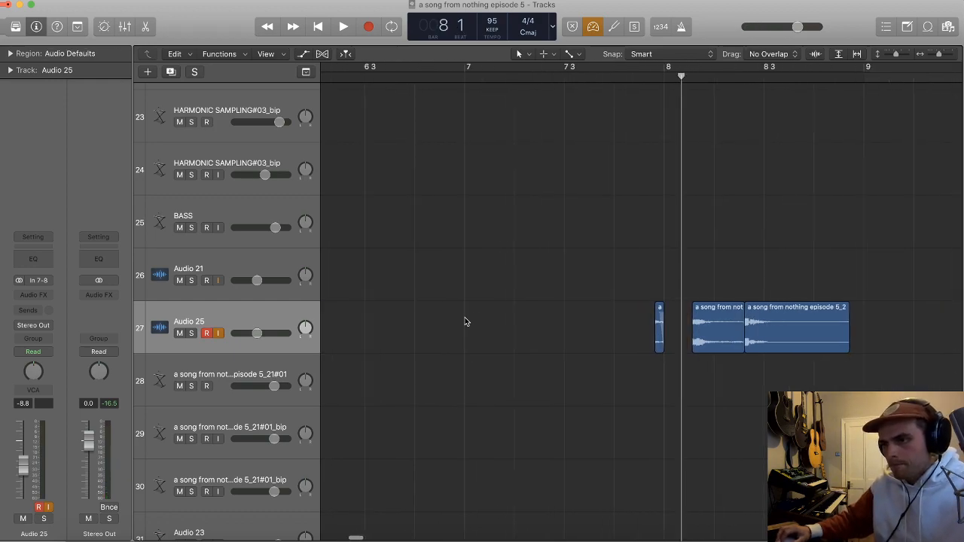
Step: Place an Audio 25 slice near bar 1 beat 3, play the loop with it and mute the track
{"action": "left_click_drag", "start_coordinate": [585, 332], "coordinate": [351, 333]}
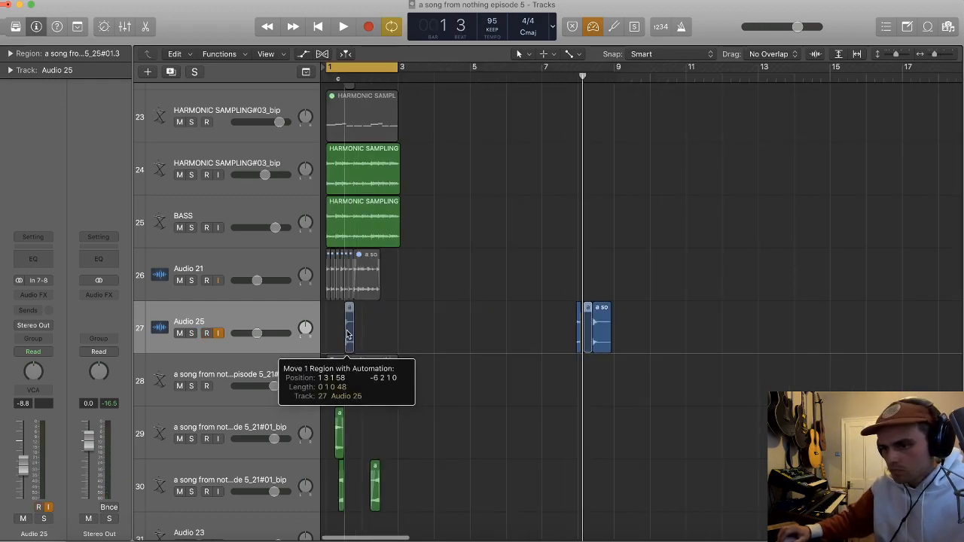
{"action": "key", "text": "super+Right"}
{"action": "key", "text": "super+Right"}
{"action": "key", "text": "super+Right"}
{"action": "key", "text": "super+Right"}
{"action": "left_click", "coordinate": [431, 326]}
{"action": "key", "text": "space"}
{"action": "left_click", "coordinate": [181, 335]}
{"action": "key", "text": "space"}
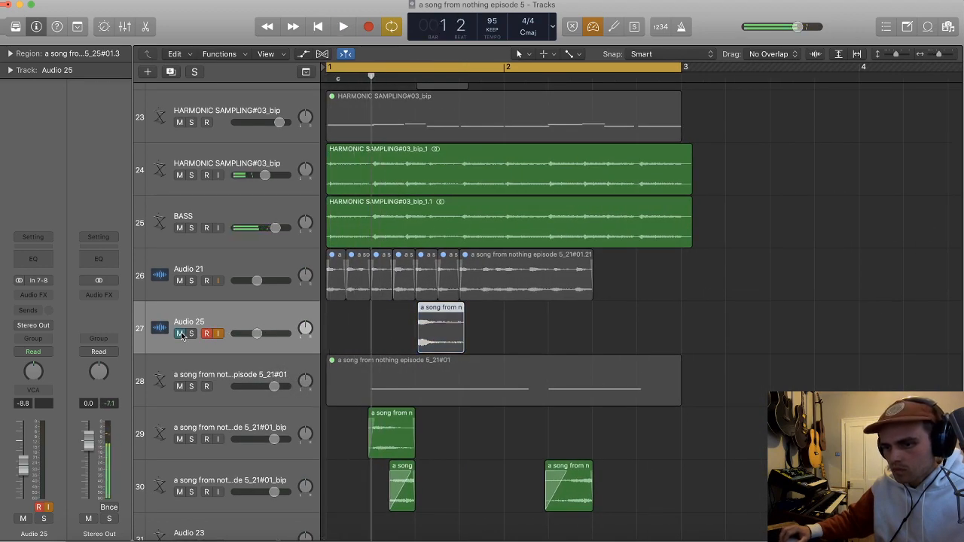
Step: Move the Audio 25 slice to bar 1 beat 2
{"action": "key", "text": "super+Right"}
{"action": "key", "text": "super+Right"}
{"action": "mouse_move", "coordinate": [577, 324]}
{"action": "left_mouse_down"}
{"action": "mouse_move", "coordinate": [465, 319]}
{"action": "mouse_move", "coordinate": [525, 332]}
{"action": "left_mouse_up"}
Step: Try cutting a short section out of the Audio 25 slice just after its opening hit
{"action": "key", "text": "super+Right"}
{"action": "key", "text": "super+Right"}
{"action": "left_click", "coordinate": [500, 331]}
{"action": "key", "text": "BackSpace"}
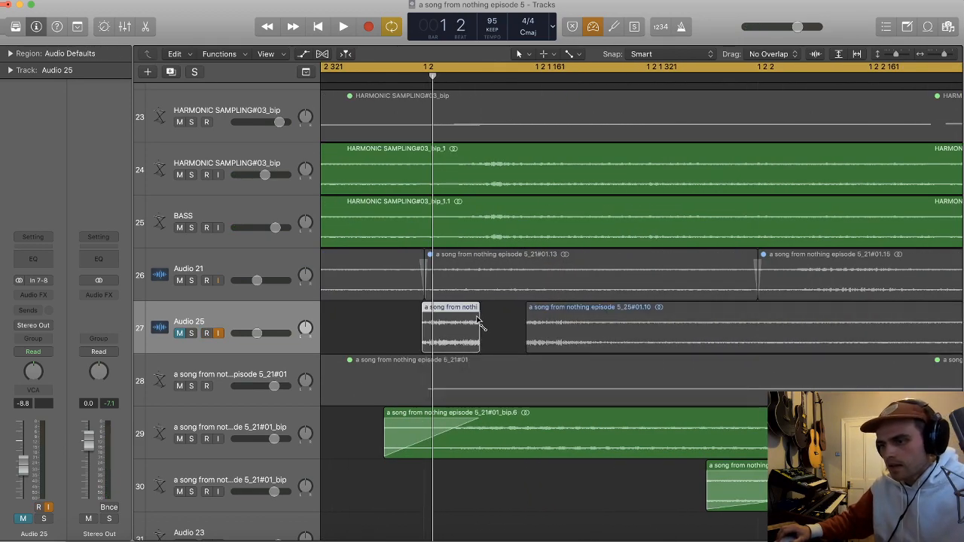
Step: Lower the Audio 25 volume to -10.8 dB, unmute the track and play the loop
{"action": "left_click", "coordinate": [528, 312]}
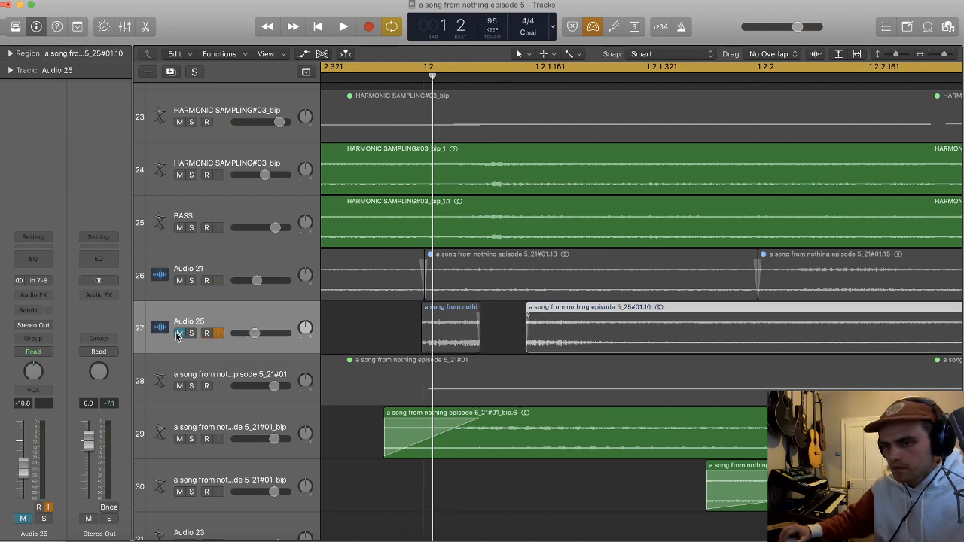
{"action": "left_click", "coordinate": [178, 334]}
{"action": "key", "text": "space"}
{"action": "scroll", "coordinate": [340, 319], "scroll_direction": "down", "scroll_amount": 5}
{"action": "key", "text": "space"}
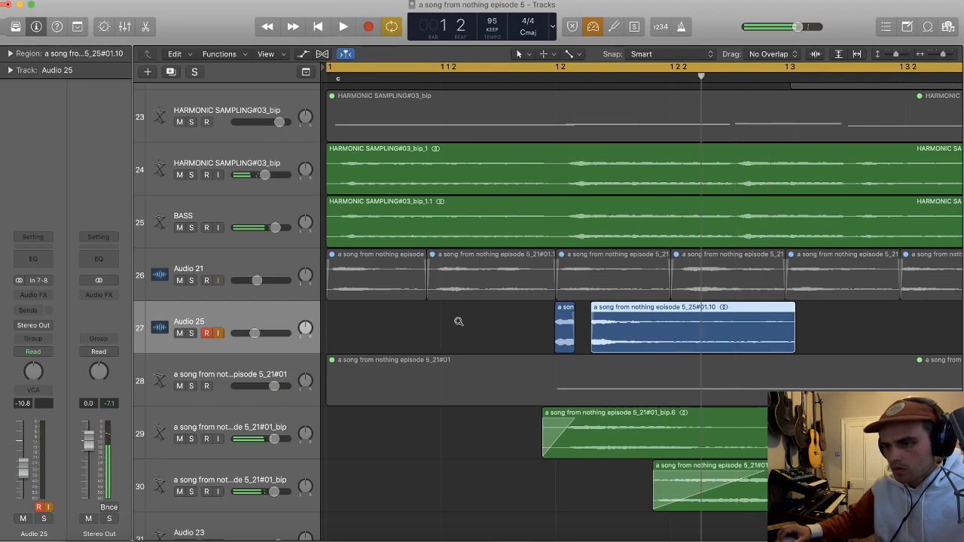
Step: Undo the gap cut into the Audio 25 slice and close the audio file editor
{"action": "scroll", "coordinate": [458, 322], "scroll_direction": "down", "scroll_amount": 3}
{"action": "scroll", "coordinate": [511, 332], "scroll_direction": "up", "scroll_amount": 1}
{"action": "left_click", "coordinate": [512, 332]}
{"action": "key", "text": "Left"}
{"action": "scroll", "coordinate": [512, 333], "scroll_direction": "up", "scroll_amount": 1}
{"action": "key", "text": "super+z"}
{"action": "key", "text": "super+z"}
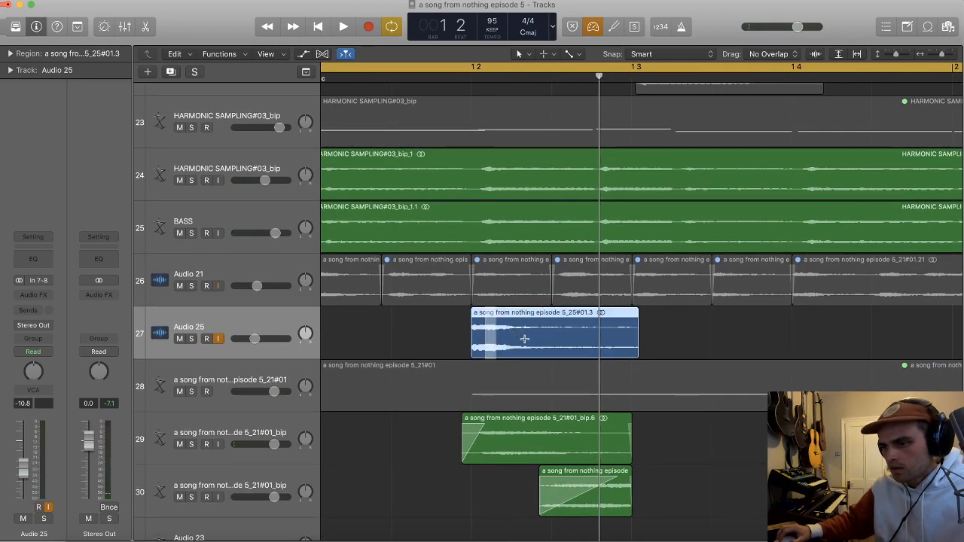
{"action": "double_click", "coordinate": [583, 349]}
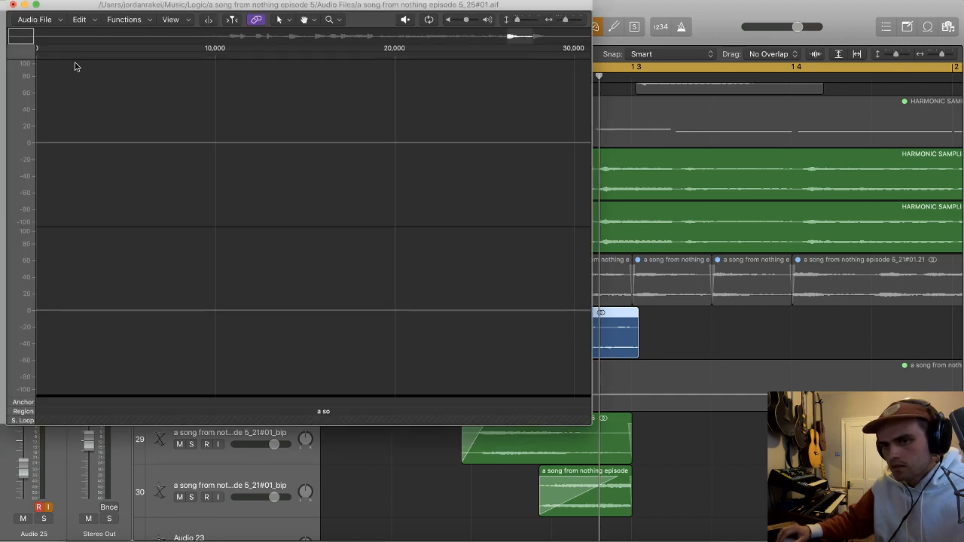
{"action": "left_click", "coordinate": [13, 5]}
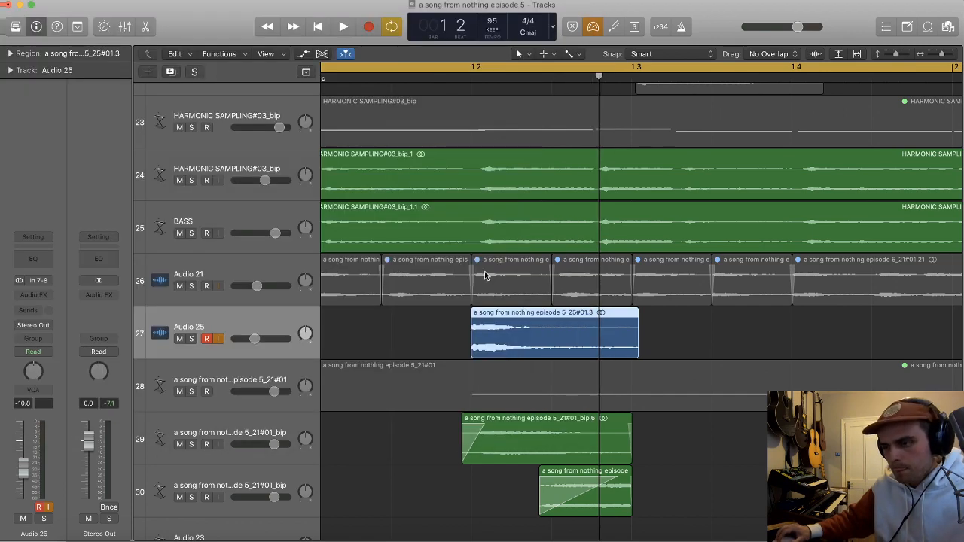
Step: Cut off the tail of the Audio 25 slice and adjust its end to just before bar 1 beat 3
{"action": "double_click", "coordinate": [565, 327], "text": "super"}
{"action": "left_click", "coordinate": [587, 332]}
{"action": "key", "text": "Delete"}
{"action": "left_click_drag", "start_coordinate": [564, 342], "coordinate": [620, 341]}
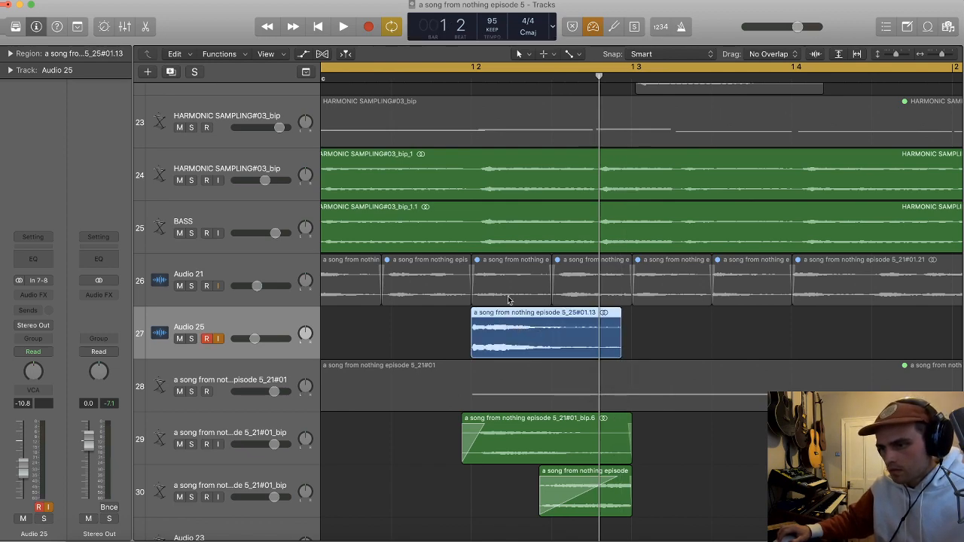
Step: Remove a short section from the Audio 25 slice after its opening at bar 1 beat 2, and play the loop
{"action": "left_click", "coordinate": [482, 79]}
{"action": "key", "text": "super+Right"}
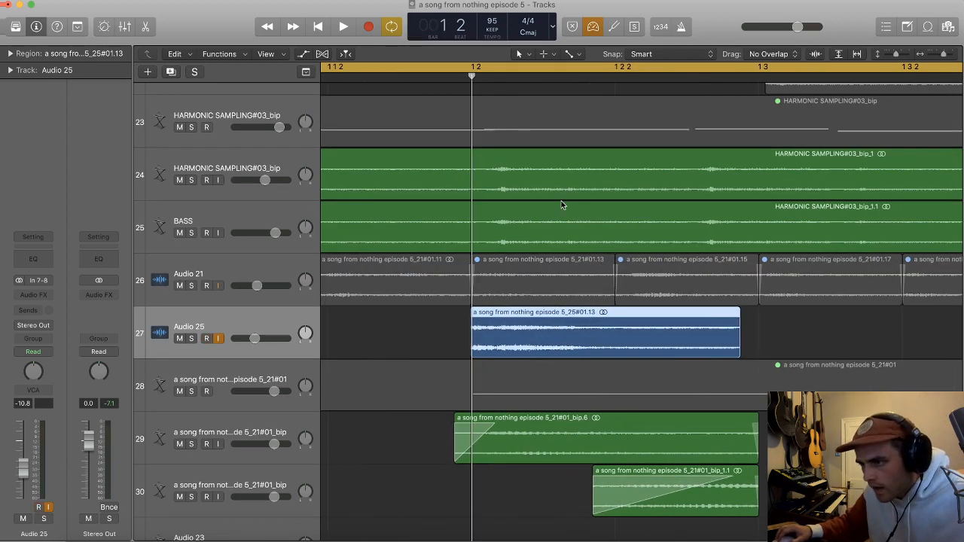
{"action": "left_click_drag", "start_coordinate": [507, 322], "coordinate": [541, 321]}
{"action": "key", "text": "Delete"}
{"action": "key", "text": "space"}
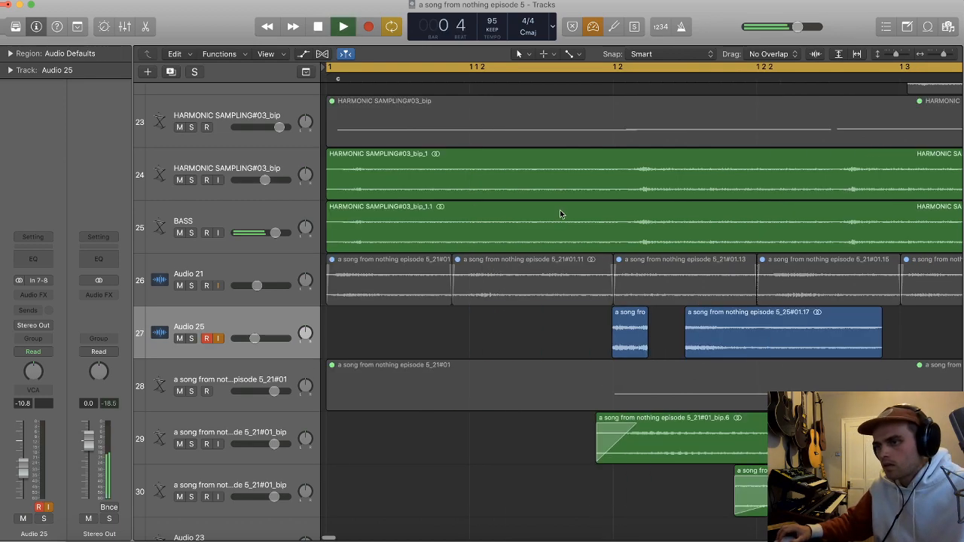
Step: Lengthen the first short Audio 25 fragment slightly, fade out its end and play the loop
{"action": "key", "text": "super+Left"}
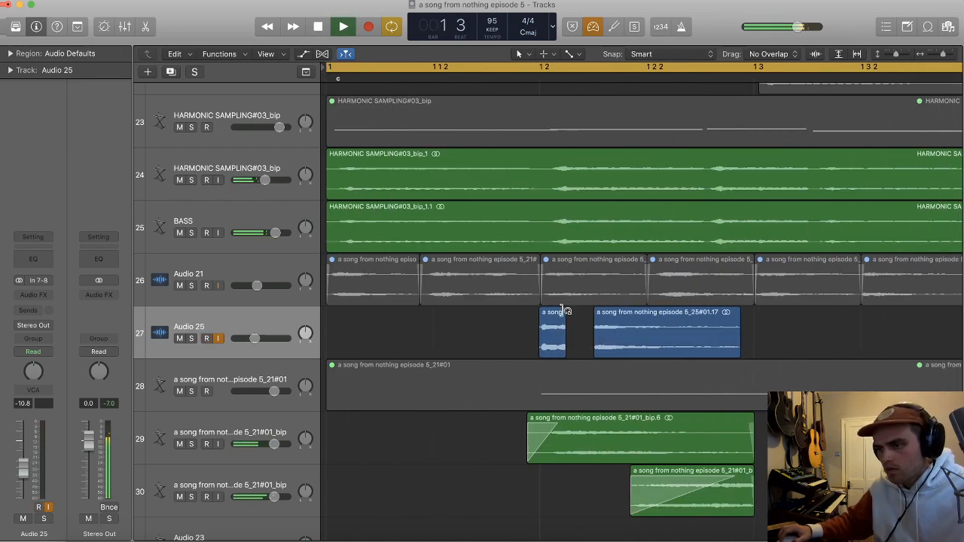
{"action": "left_click_drag", "start_coordinate": [565, 349], "coordinate": [577, 348]}
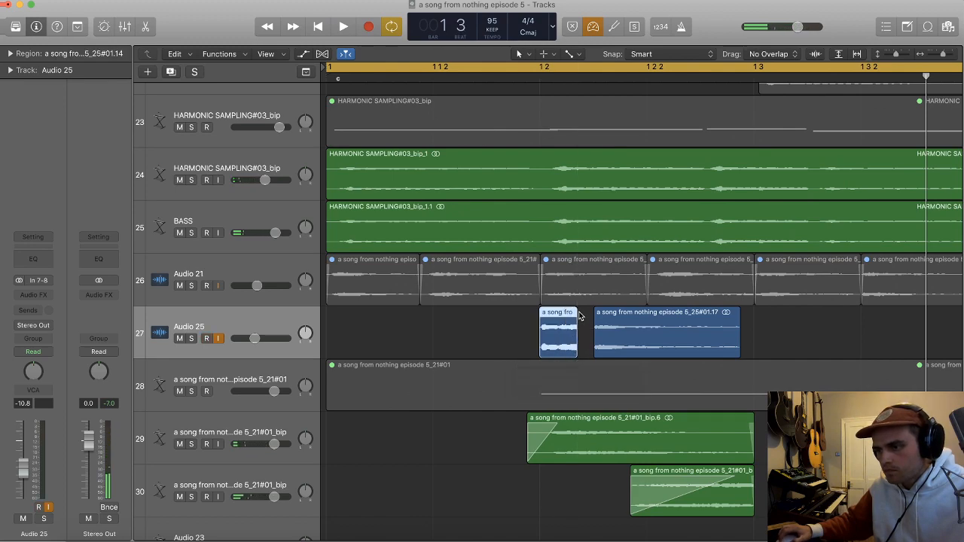
{"action": "key", "text": "space"}
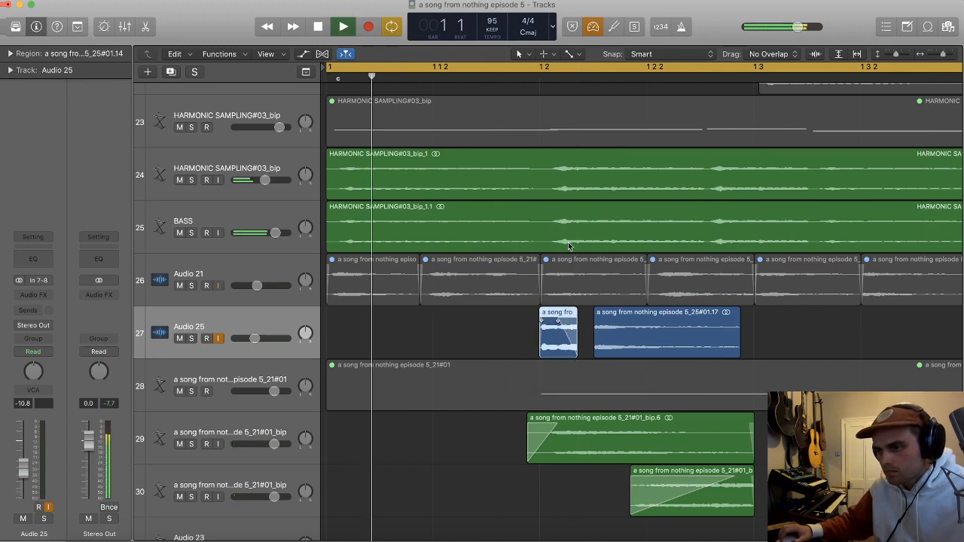
Step: Extend the second Audio 25 fragment and trim its end at position 1 3 1 1
{"action": "key", "text": "super+Left"}
{"action": "left_click", "coordinate": [572, 326]}
{"action": "key", "text": "space"}
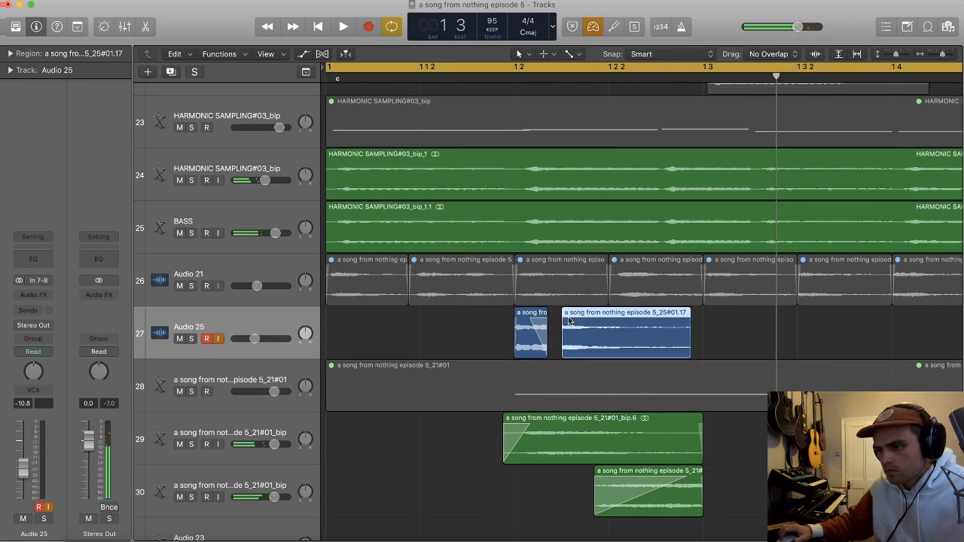
{"action": "scroll", "coordinate": [657, 324], "scroll_direction": "down", "scroll_amount": 1}
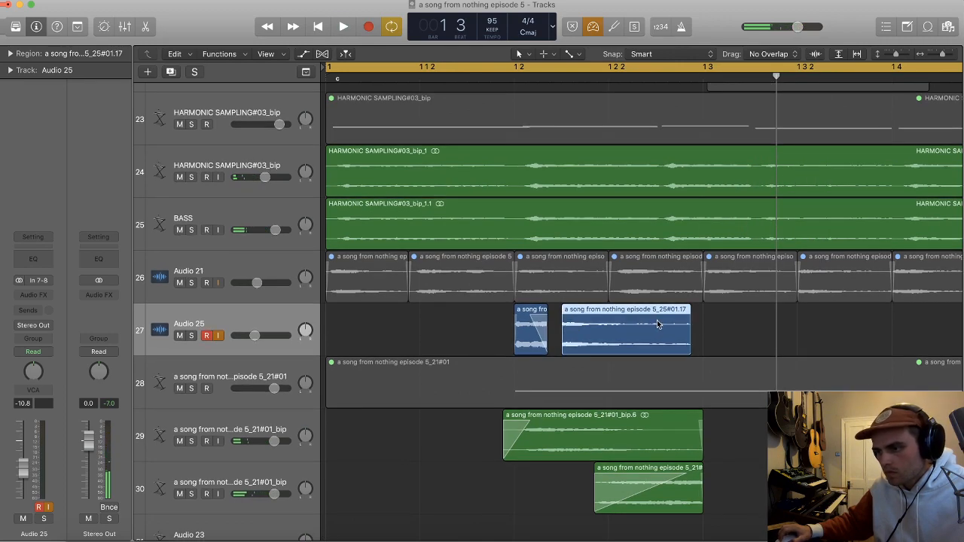
{"action": "left_click_drag", "start_coordinate": [685, 345], "coordinate": [703, 345]}
{"action": "double_click", "coordinate": [702, 336]}
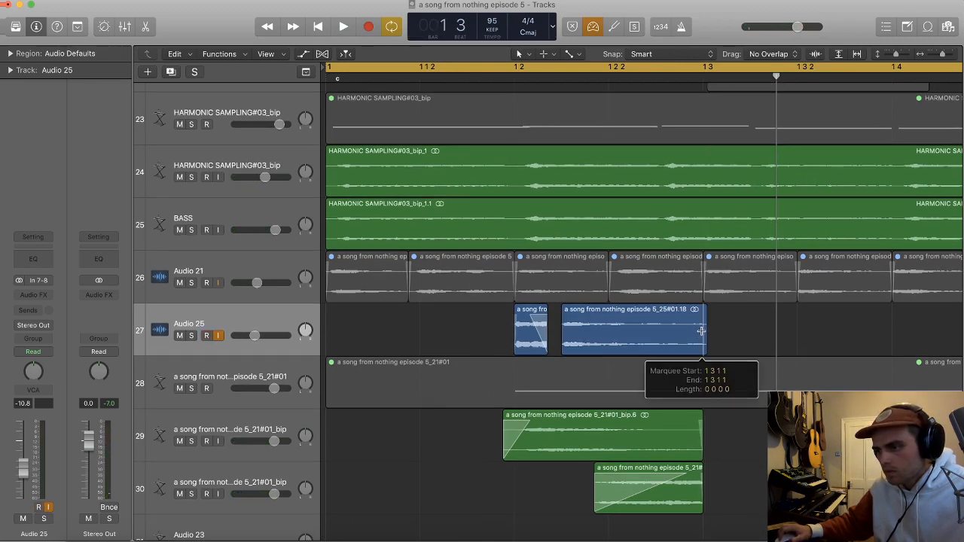
Step: Play the loop and lower the Audio 25 volume to -14.8 dB
{"action": "key", "text": "space"}
{"action": "key", "text": "super+Left"}
{"action": "key", "text": "super+Left"}
{"action": "key", "text": "super+Left"}
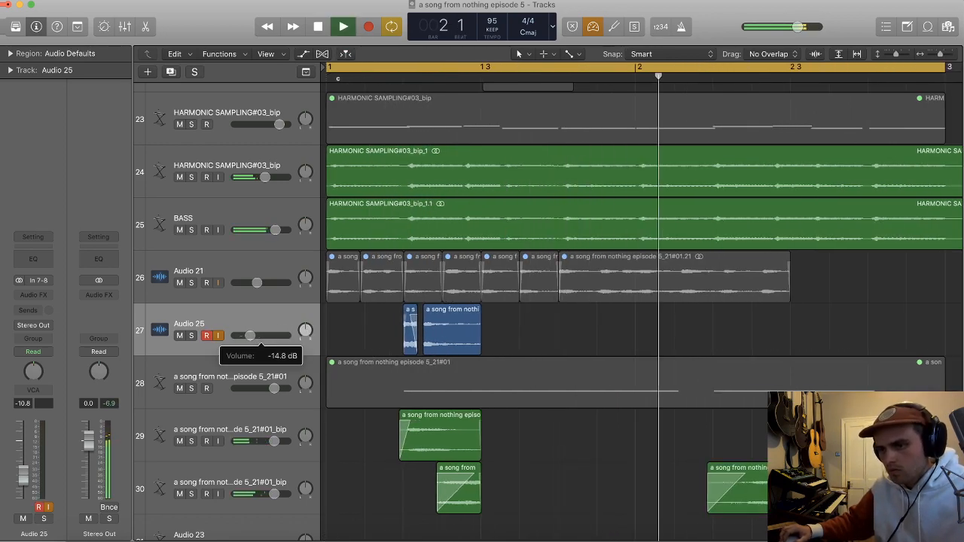
{"action": "key", "text": "super+Left"}
{"action": "scroll", "coordinate": [452, 324], "scroll_direction": "up", "scroll_amount": 1}
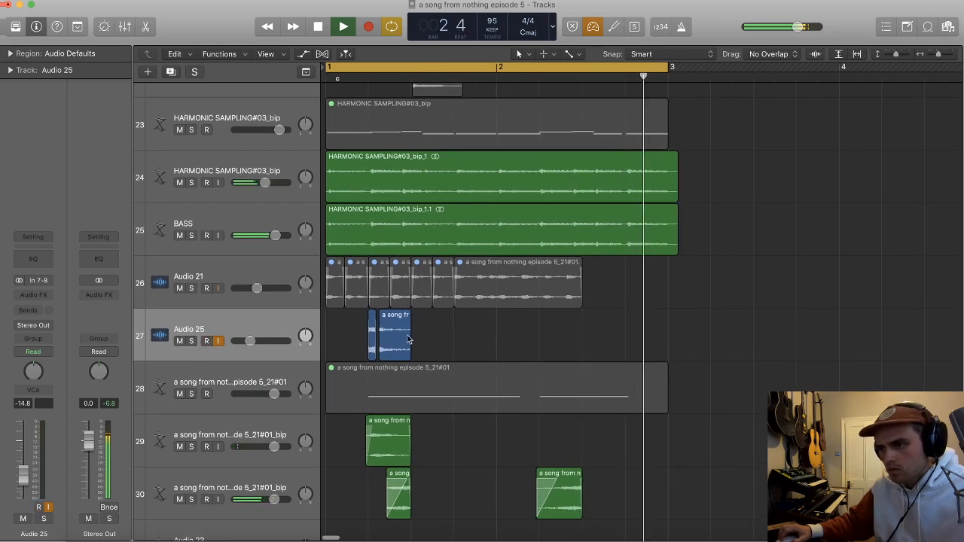
{"action": "key", "text": "space"}
Step: Keep only the short opening fragment on Audio 25, move it to bar 2 beat 4 and extend it to just before bar 3
{"action": "left_click_drag", "start_coordinate": [392, 351], "coordinate": [650, 348]}
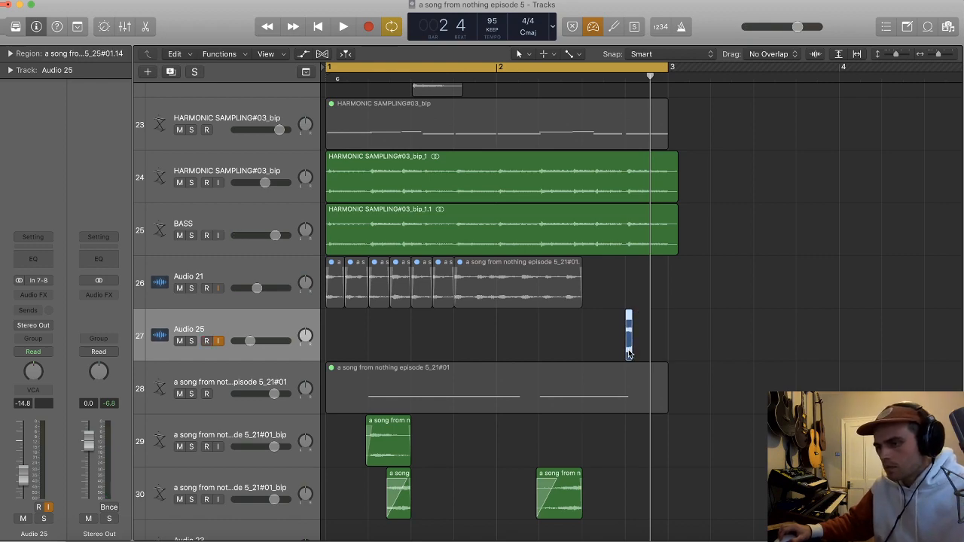
{"action": "left_click_drag", "start_coordinate": [629, 354], "coordinate": [689, 345]}
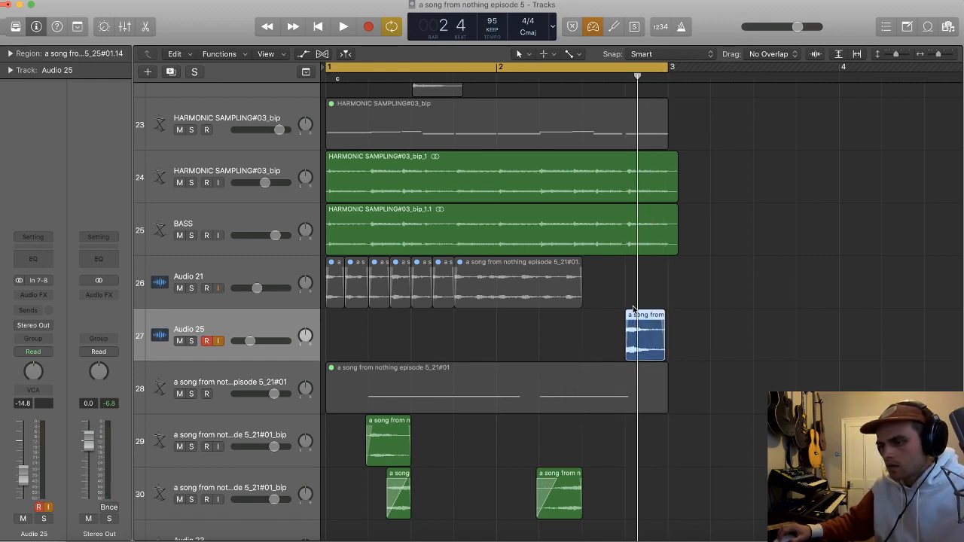
Step: Insert a stereo Space Designer reverb on Audio 25 and set its wet level to -14.0 dB during playback
{"action": "left_click", "coordinate": [42, 295]}
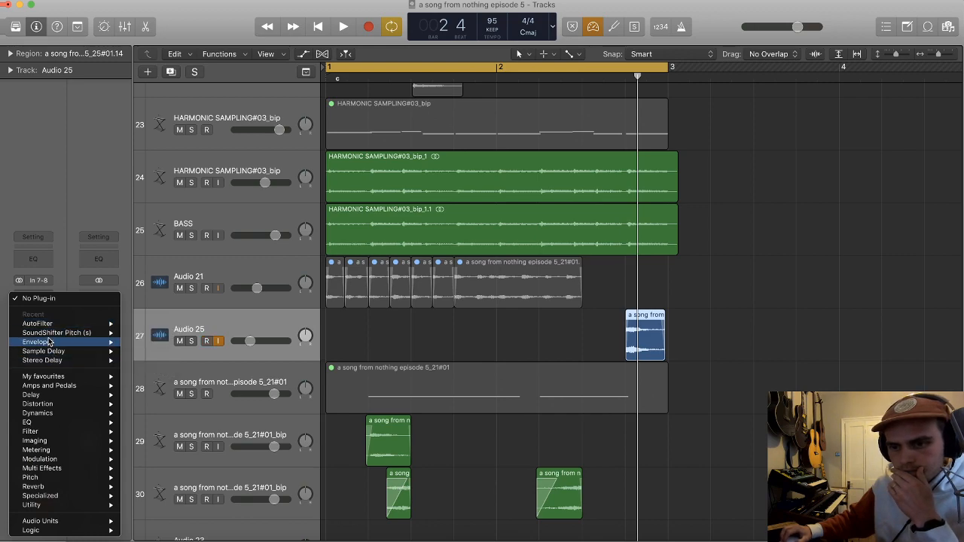
{"action": "mouse_move", "coordinate": [62, 488]}
{"action": "mouse_move", "coordinate": [170, 515]}
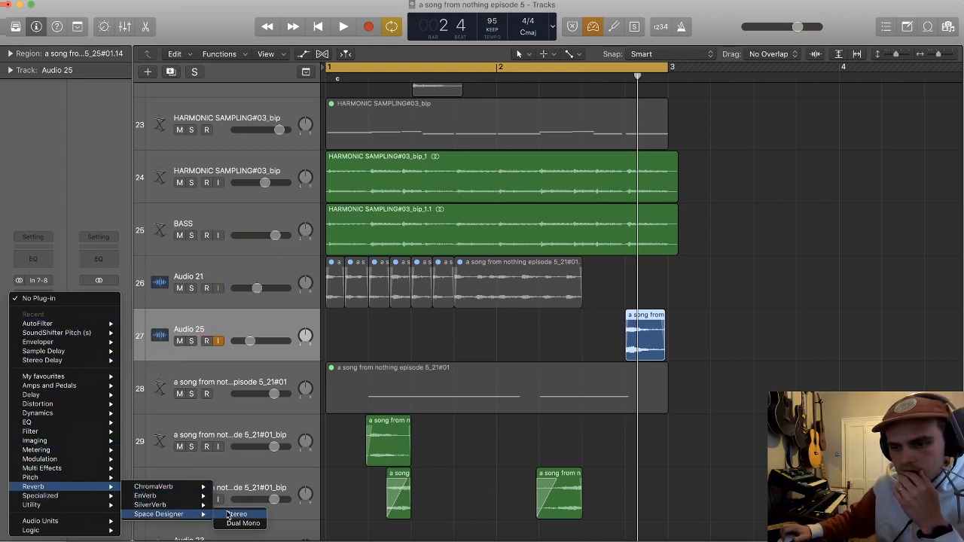
{"action": "left_click", "coordinate": [231, 516]}
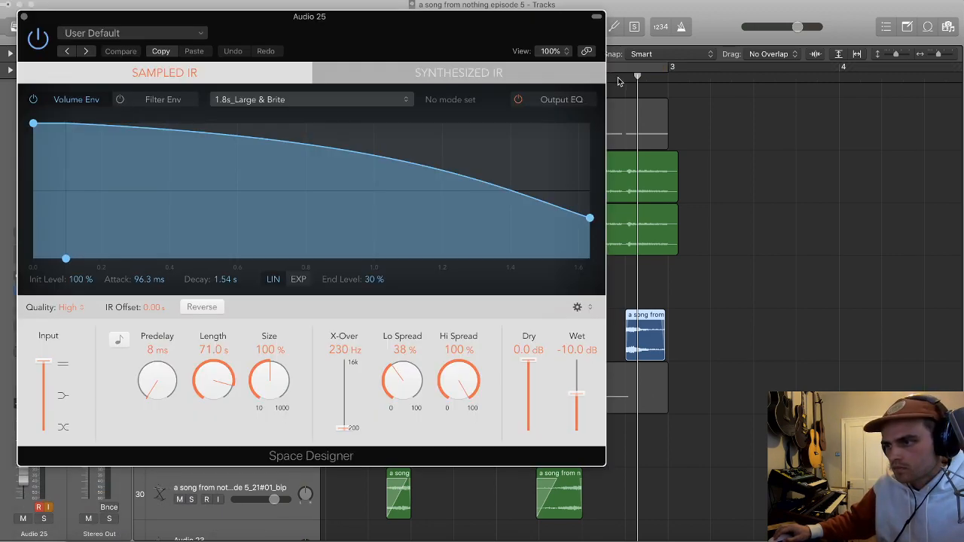
{"action": "key", "text": "space"}
{"action": "left_click_drag", "start_coordinate": [576, 395], "coordinate": [573, 405]}
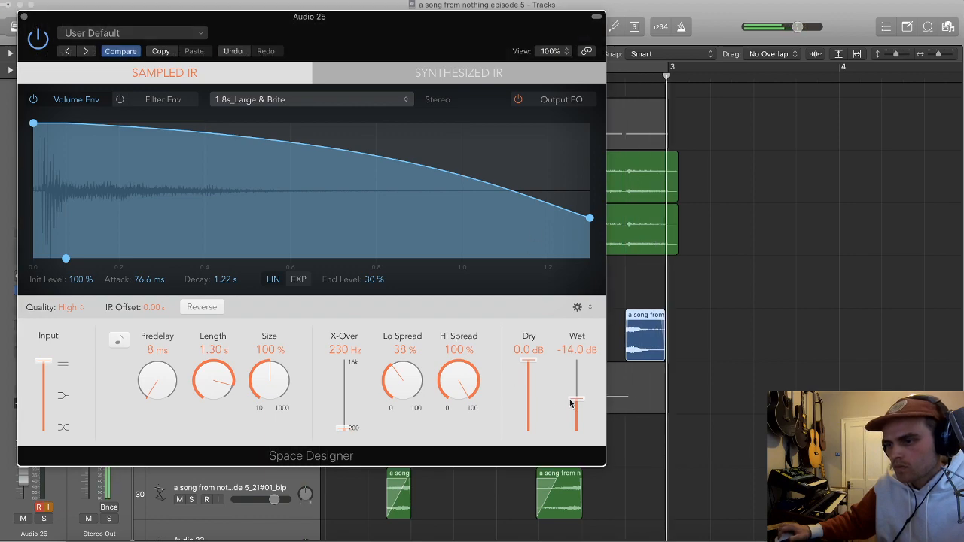
{"action": "left_click", "coordinate": [24, 16]}
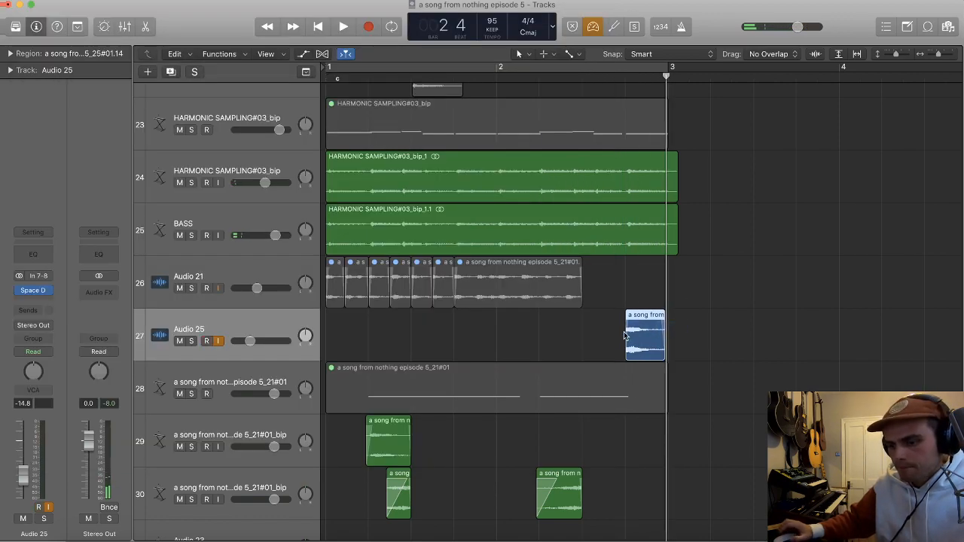
Step: Bounce the Audio 25 region in place to a new audio track
{"action": "key", "text": "ctrl+b"}
{"action": "key", "text": "Return"}
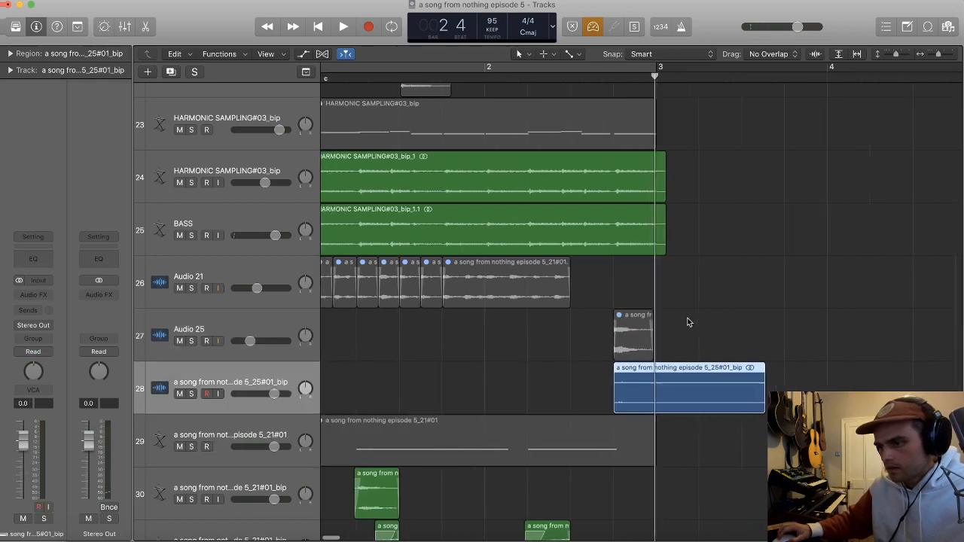
Step: Reverse the newly bounced Audio 25 region in the audio file editor and close the editor
{"action": "key", "text": "super+Down"}
{"action": "key", "text": "super+Down"}
{"action": "key", "text": "super+Down"}
{"action": "key", "text": "super+Down"}
{"action": "double_click", "coordinate": [689, 329]}
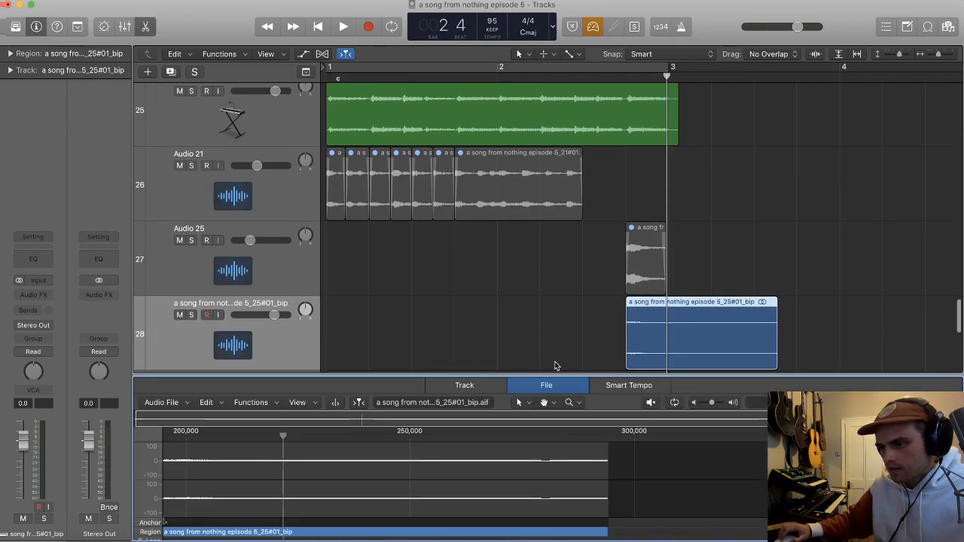
{"action": "left_click", "coordinate": [265, 409]}
{"action": "left_click", "coordinate": [265, 468]}
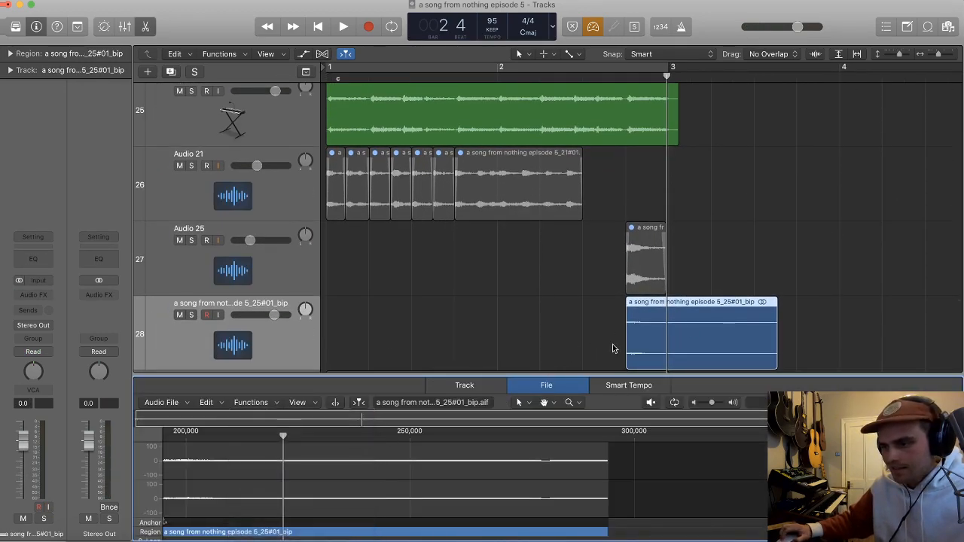
{"action": "double_click", "coordinate": [650, 318]}
Step: Move the reversed region to bar 1, split it at 1 2 2 201 and delete its first part
{"action": "left_click_drag", "start_coordinate": [775, 348], "coordinate": [230, 365]}
{"action": "key", "text": "super+z"}
{"action": "left_click", "coordinate": [399, 336], "text": "super"}
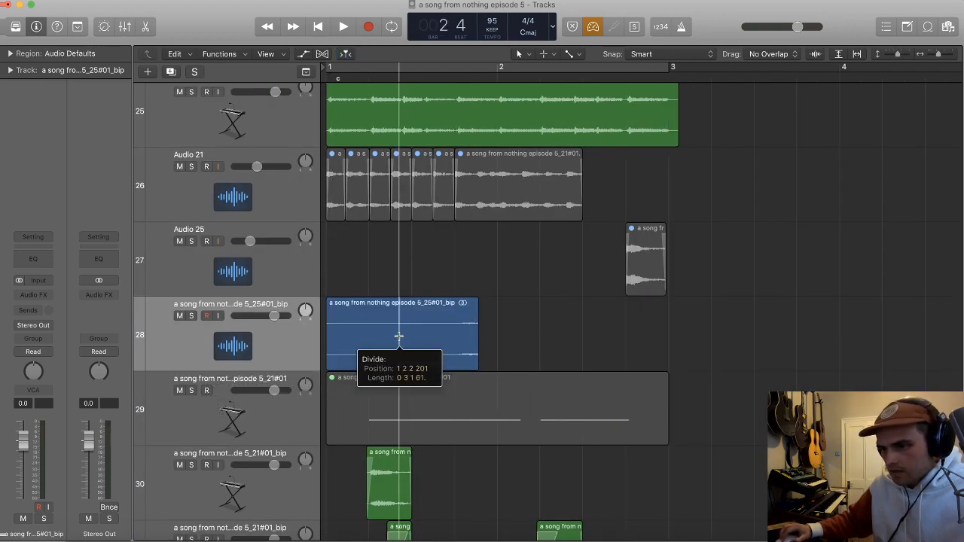
{"action": "key", "text": "Delete"}
Step: Position the remaining reversed fragment and trim both ends so it finishes at bar 1 beat 3, with a short fade-in
{"action": "left_click_drag", "start_coordinate": [426, 338], "coordinate": [398, 326]}
{"action": "key", "text": "super+Right"}
{"action": "key", "text": "super+Right"}
{"action": "key", "text": "super+Right"}
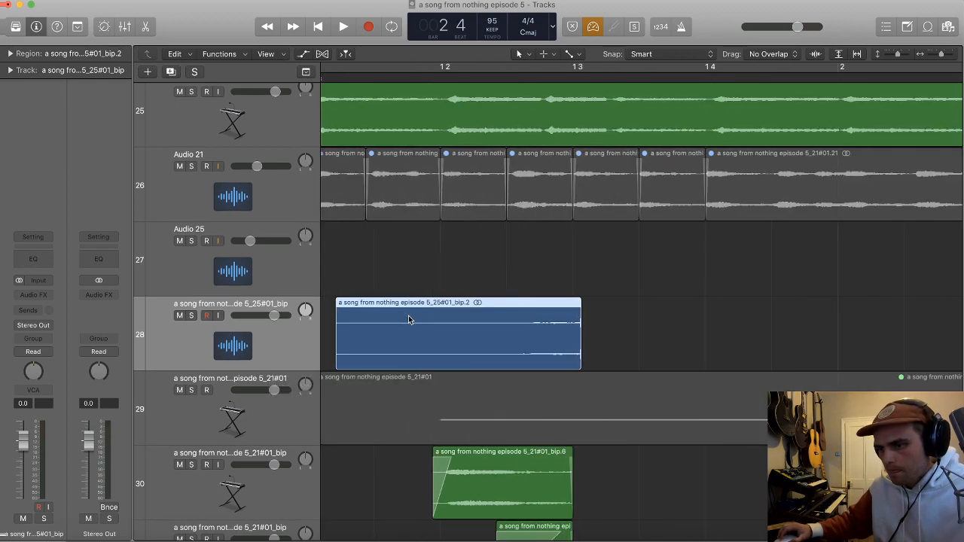
{"action": "left_click_drag", "start_coordinate": [531, 345], "coordinate": [526, 343]}
{"action": "left_click", "coordinate": [575, 320], "text": "super"}
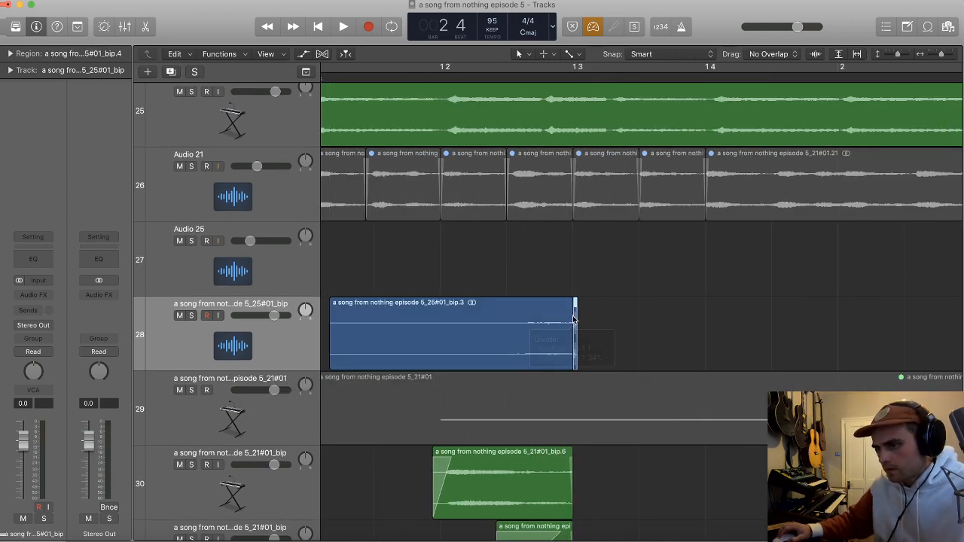
{"action": "left_click", "coordinate": [462, 313], "text": "super"}
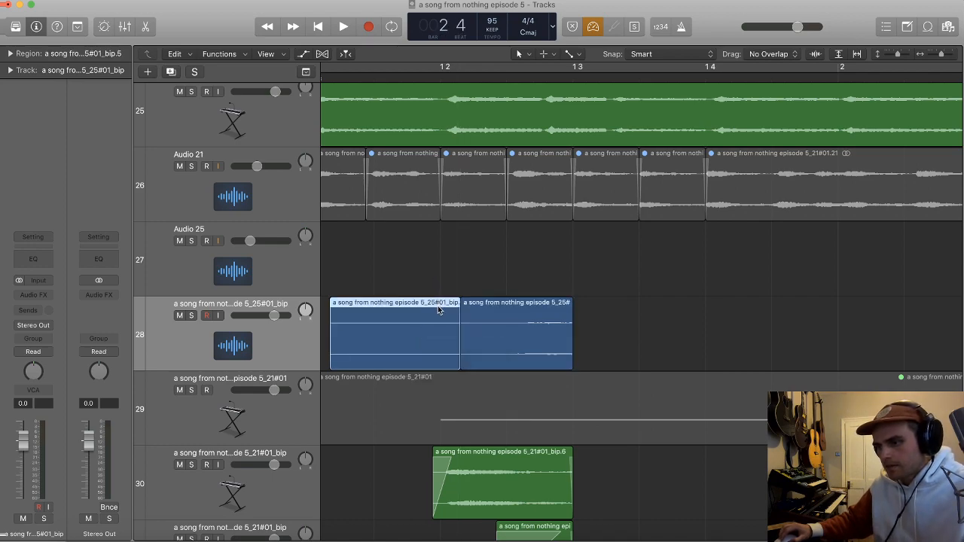
{"action": "key", "text": "Delete"}
{"action": "left_click_drag", "start_coordinate": [462, 302], "coordinate": [496, 304]}
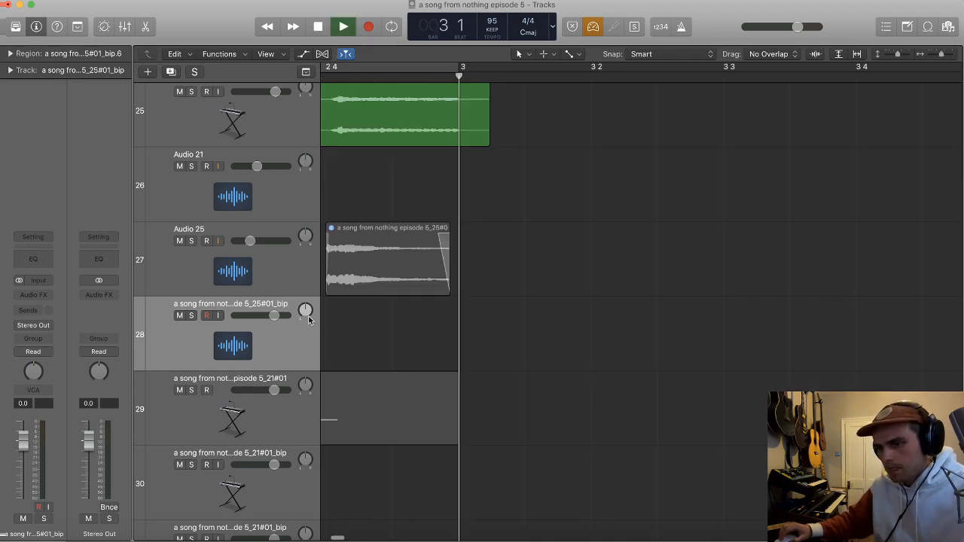
Step: Turn on cycling over bars 1 and 2 and play the loop with the reversed hit
{"action": "key", "text": "super+Left"}
{"action": "key", "text": "super+Left"}
{"action": "key", "text": "space"}
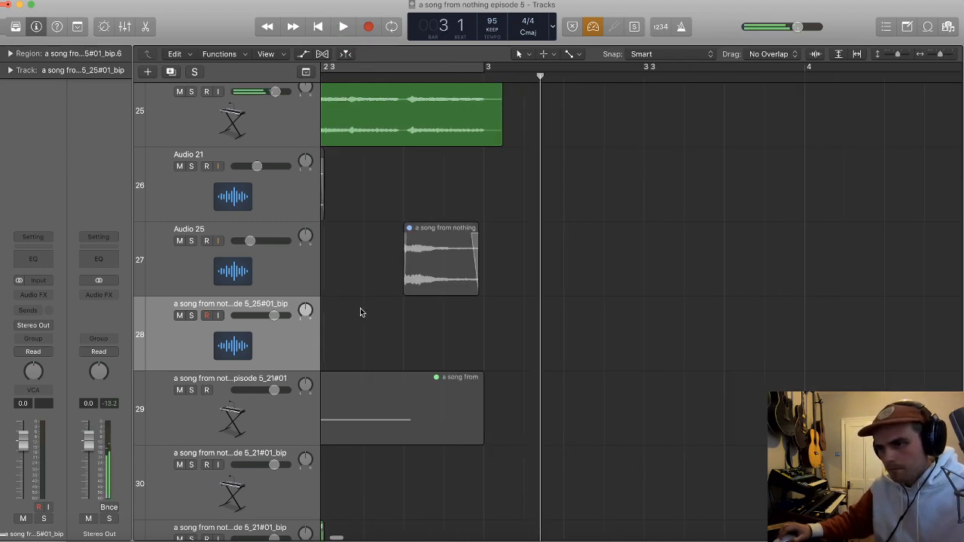
{"action": "key", "text": "c"}
{"action": "key", "text": "x"}
{"action": "key", "text": "space"}
{"action": "scroll", "coordinate": [434, 302], "scroll_direction": "down", "scroll_amount": 2}
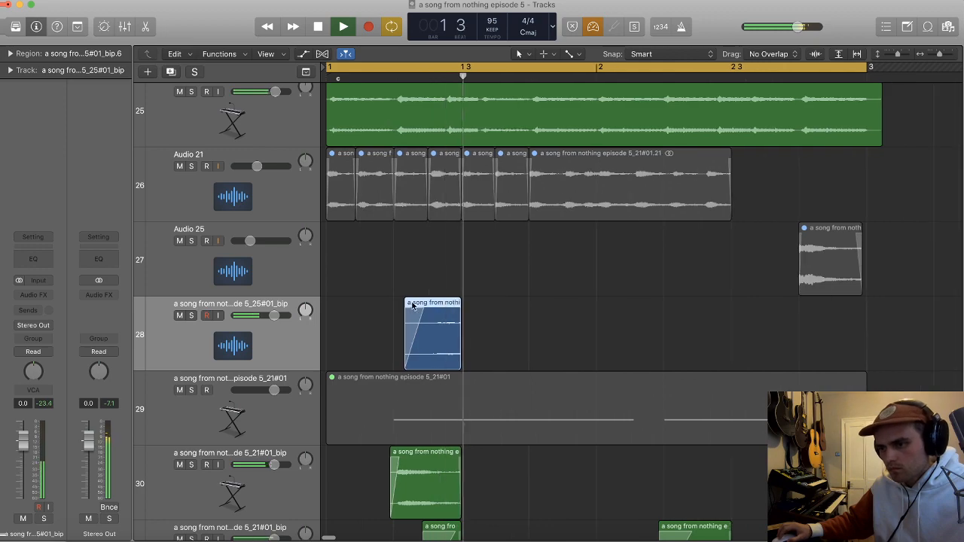
Step: Move the reversed region to end at bar 1 beat 4 with a full-length fade-in, and lower its track volume to -11.0 dB
{"action": "left_click_drag", "start_coordinate": [274, 317], "coordinate": [265, 317]}
{"action": "key", "text": "space"}
{"action": "left_click_drag", "start_coordinate": [454, 353], "coordinate": [510, 336]}
{"action": "key", "text": "space"}
{"action": "left_click_drag", "start_coordinate": [265, 316], "coordinate": [254, 320]}
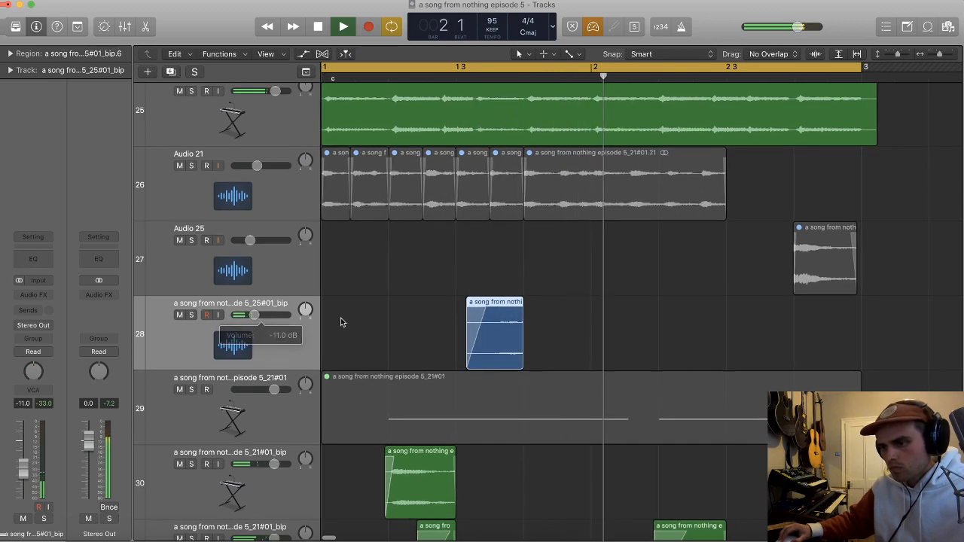
{"action": "scroll", "coordinate": [495, 318], "scroll_direction": "down", "scroll_amount": 2}
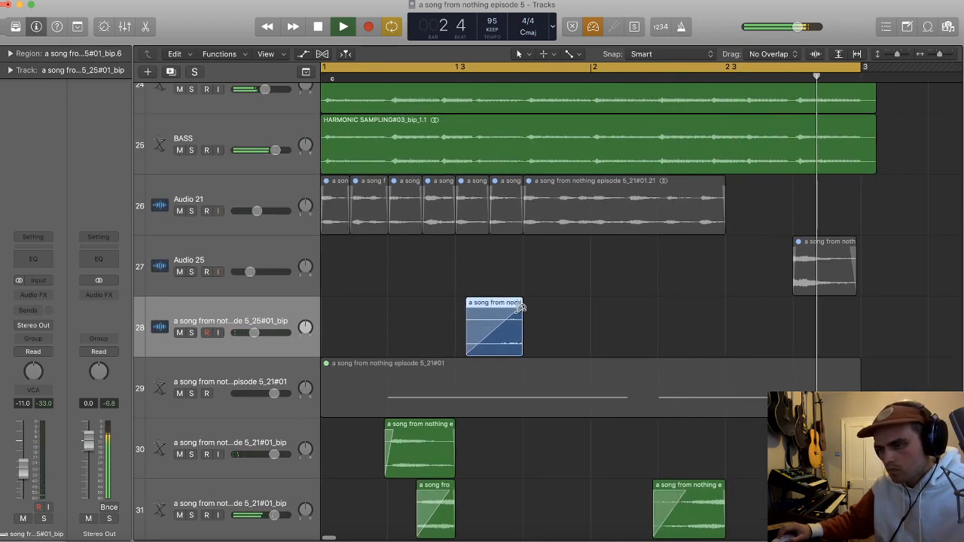
Step: Lower the volume of tracks 30 and 31 together to -2.6 dB
{"action": "scroll", "coordinate": [482, 316], "scroll_direction": "down", "scroll_amount": 3}
{"action": "left_click", "coordinate": [236, 389]}
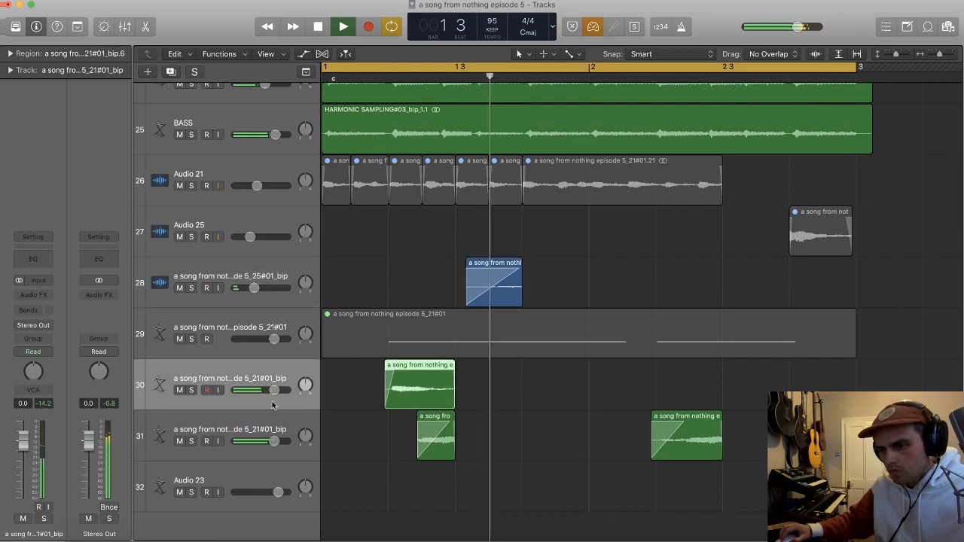
{"action": "left_click", "coordinate": [226, 440], "text": "shift"}
{"action": "left_click_drag", "start_coordinate": [275, 390], "coordinate": [268, 389]}
{"action": "left_click", "coordinate": [557, 272]}
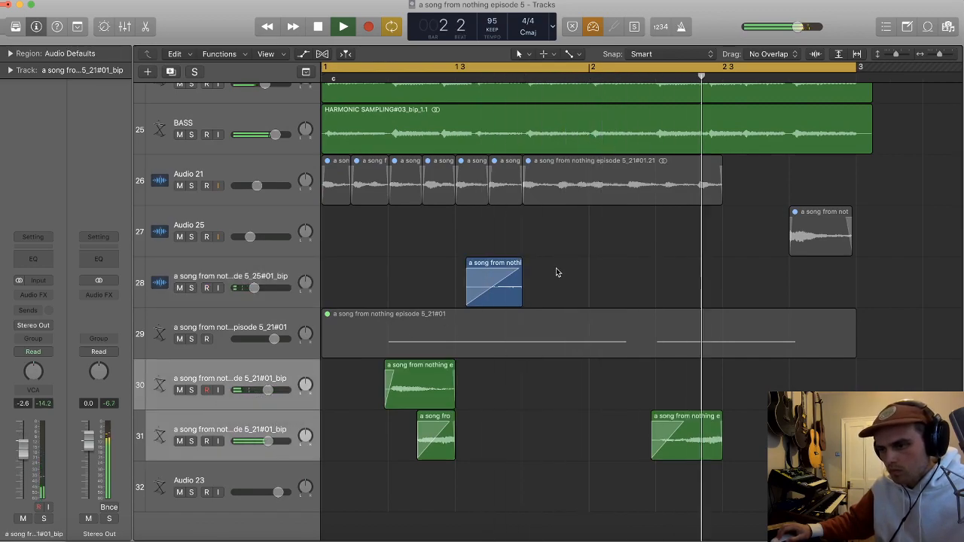
Step: Set the volume of HARMONIC SAMPLING track 17 to -5.9 dB
{"action": "scroll", "coordinate": [540, 276], "scroll_direction": "up", "scroll_amount": 10}
{"action": "scroll", "coordinate": [530, 306], "scroll_direction": "up", "scroll_amount": 5}
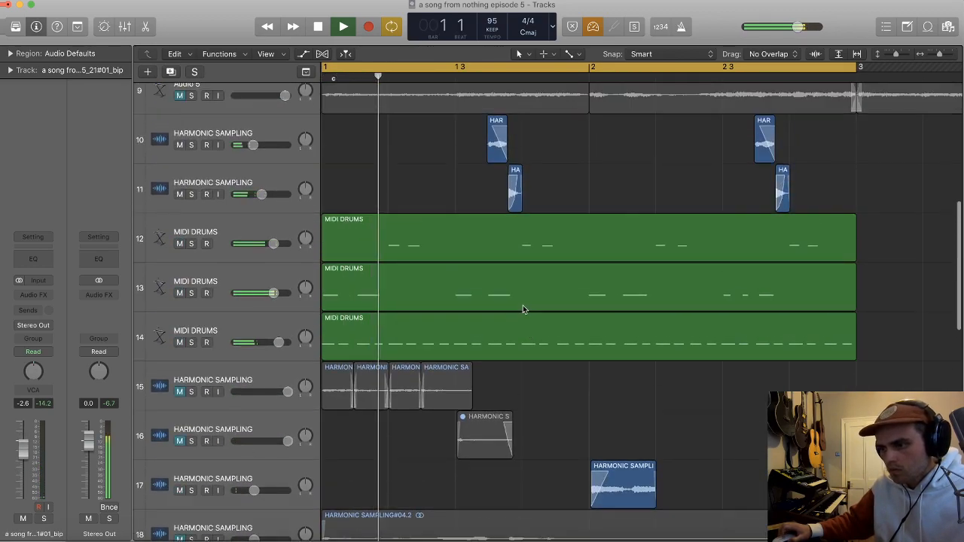
{"action": "left_click_drag", "start_coordinate": [254, 382], "coordinate": [260, 382]}
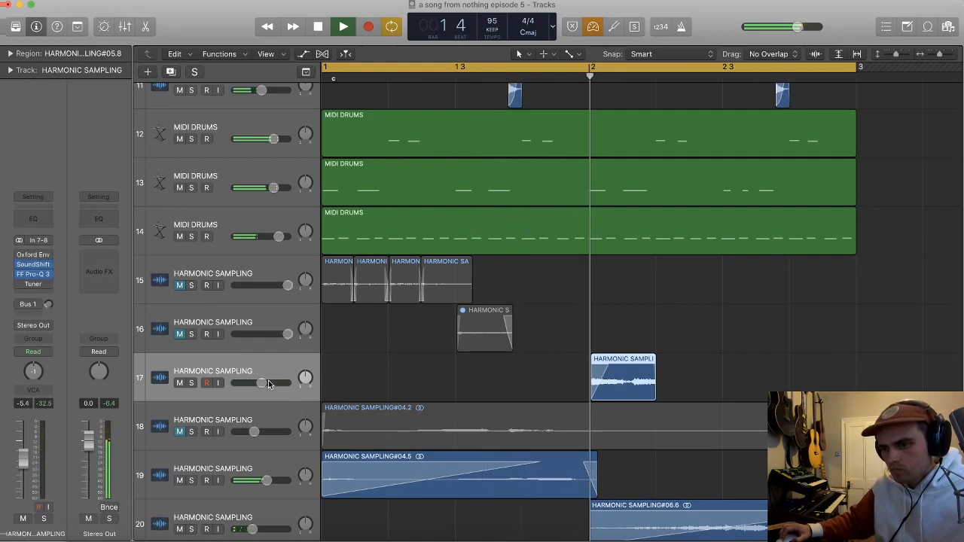
{"action": "scroll", "coordinate": [430, 314], "scroll_direction": "down", "scroll_amount": 4}
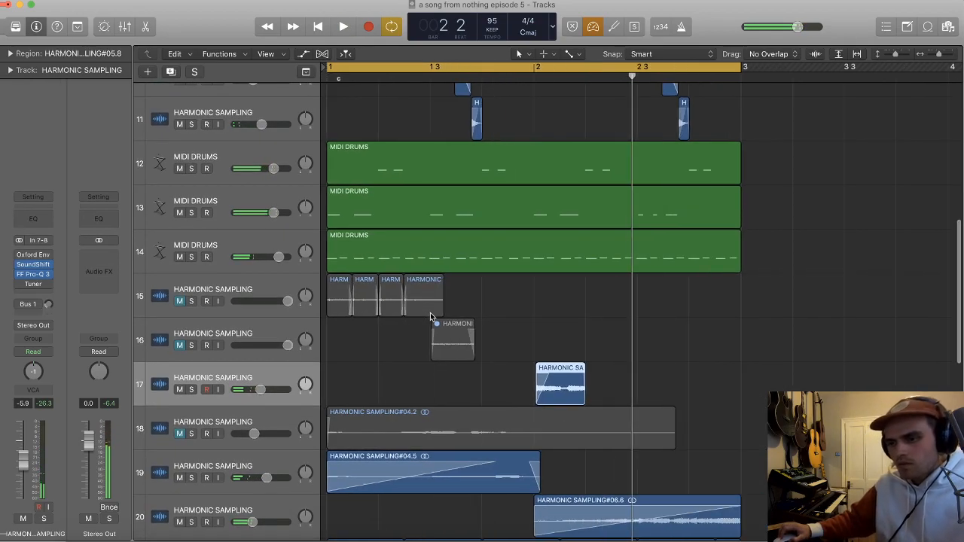
Step: Play the two-bar loop and examine the arrangement and balance of the lower tracks
{"action": "scroll", "coordinate": [436, 317], "scroll_direction": "up", "scroll_amount": 1}
{"action": "scroll", "coordinate": [438, 307], "scroll_direction": "down", "scroll_amount": 1}
{"action": "scroll", "coordinate": [443, 300], "scroll_direction": "down", "scroll_amount": 2}
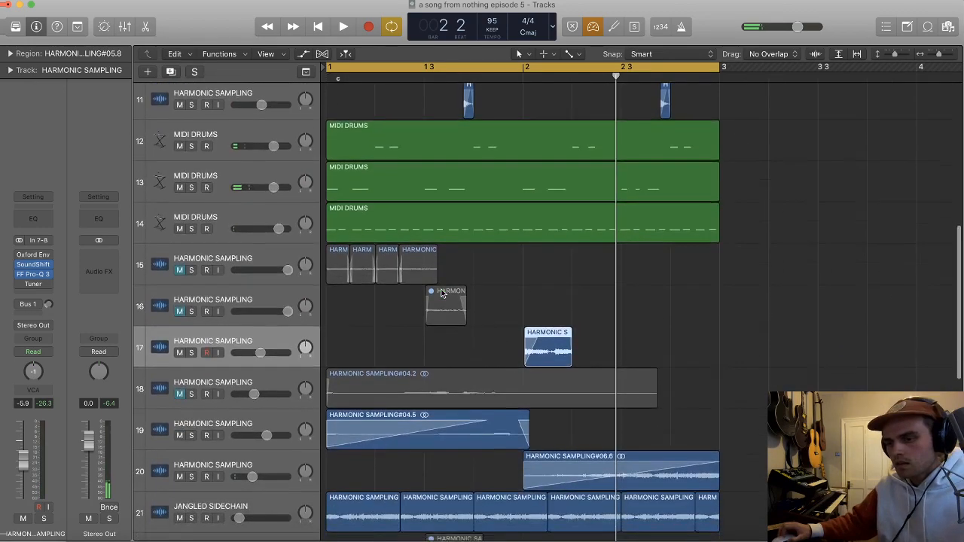
{"action": "scroll", "coordinate": [443, 294], "scroll_direction": "down", "scroll_amount": 3}
{"action": "left_click", "coordinate": [626, 210]}
{"action": "scroll", "coordinate": [589, 220], "scroll_direction": "down", "scroll_amount": 6}
{"action": "key", "text": "space"}
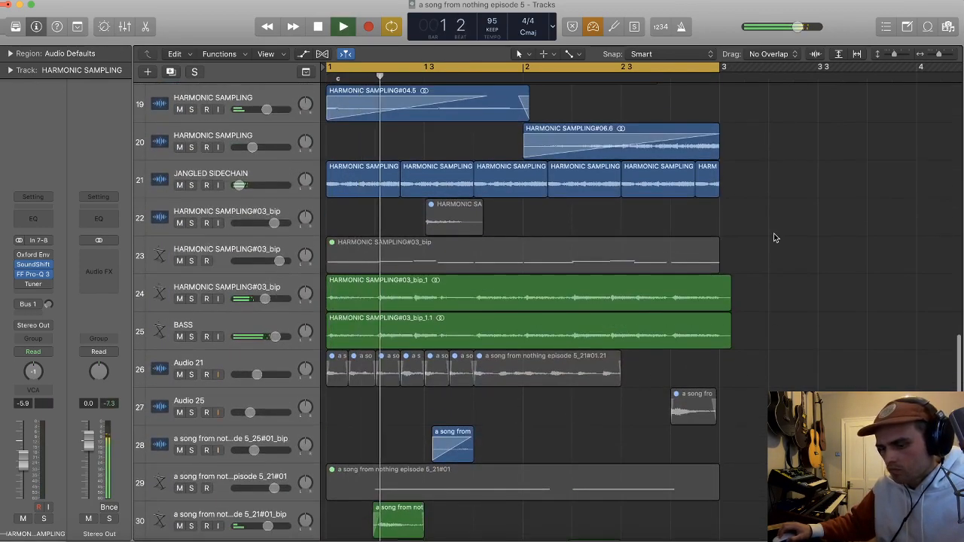
{"action": "scroll", "coordinate": [757, 215], "scroll_direction": "down", "scroll_amount": 3}
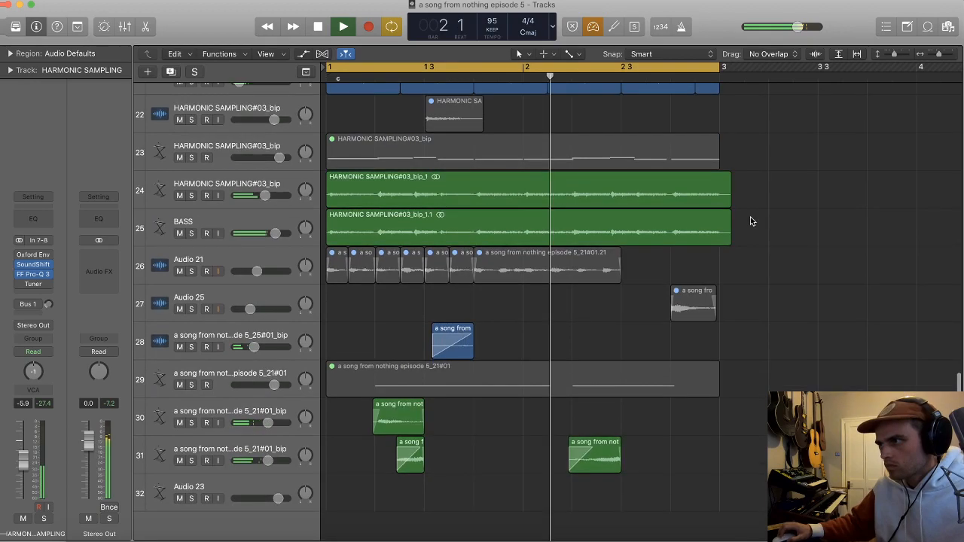
{"action": "key", "text": "space"}
{"action": "key", "text": "space"}
{"action": "key", "text": "super+Up"}
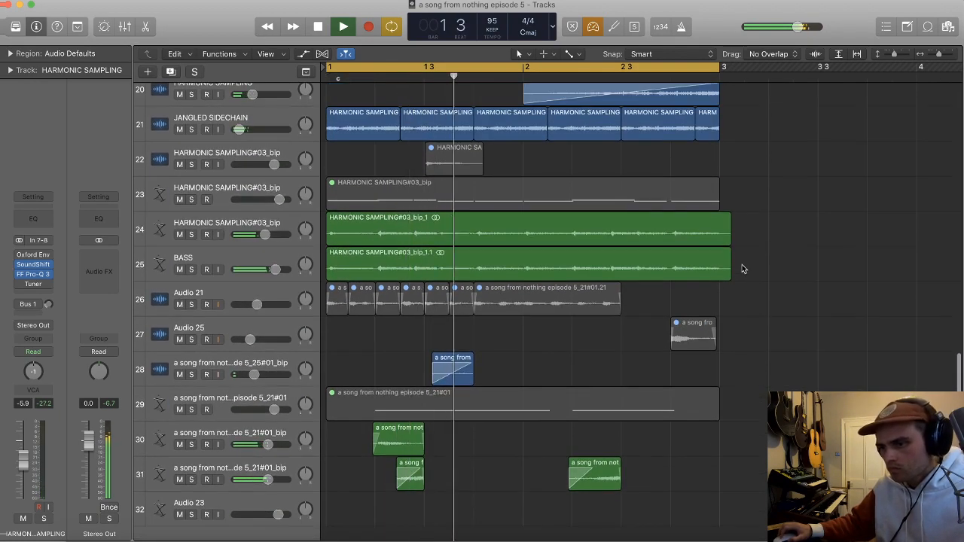
{"action": "scroll", "coordinate": [742, 268], "scroll_direction": "down", "scroll_amount": 2}
{"action": "scroll", "coordinate": [738, 272], "scroll_direction": "down", "scroll_amount": 2}
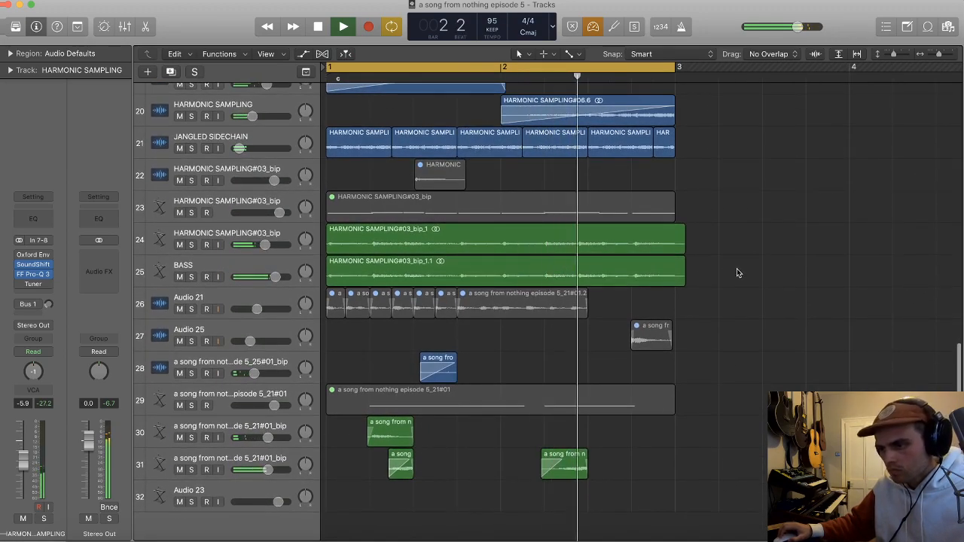
Step: Lower the volume of tracks 30 and 31 together to -4.0 dB
{"action": "left_click", "coordinate": [274, 458]}
{"action": "left_click", "coordinate": [271, 428], "text": "shift"}
{"action": "left_click_drag", "start_coordinate": [267, 437], "coordinate": [264, 438]}
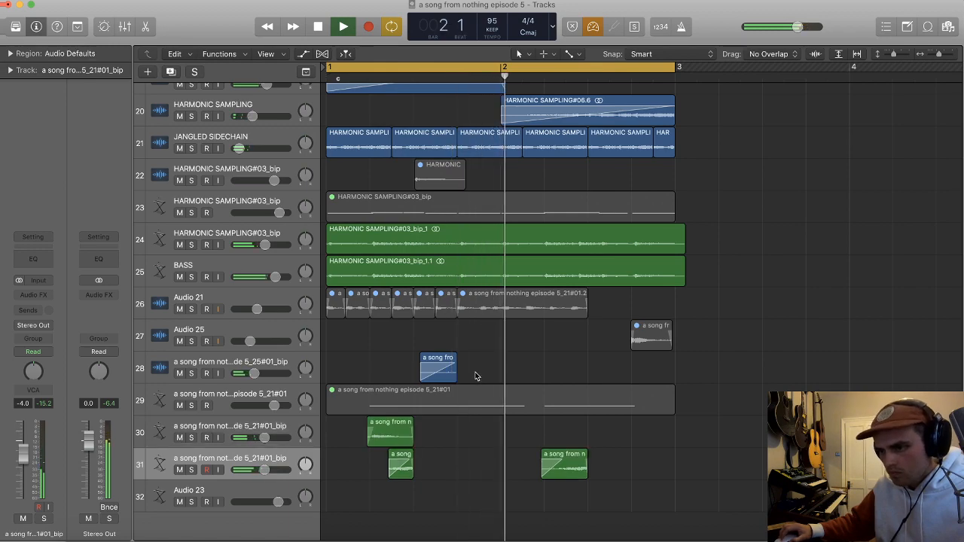
Step: Move the Audio 25 hit to bar 2 beat 2 and unmute the region
{"action": "left_click_drag", "start_coordinate": [448, 371], "coordinate": [569, 368]}
{"action": "key", "text": "super+z"}
{"action": "left_click_drag", "start_coordinate": [641, 343], "coordinate": [555, 347]}
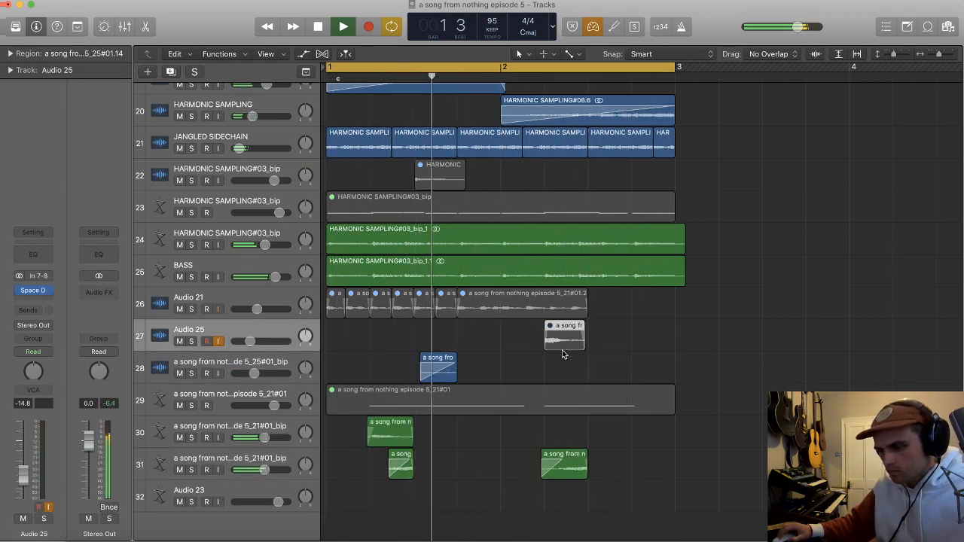
{"action": "scroll", "coordinate": [609, 343], "scroll_direction": "up", "scroll_amount": 5}
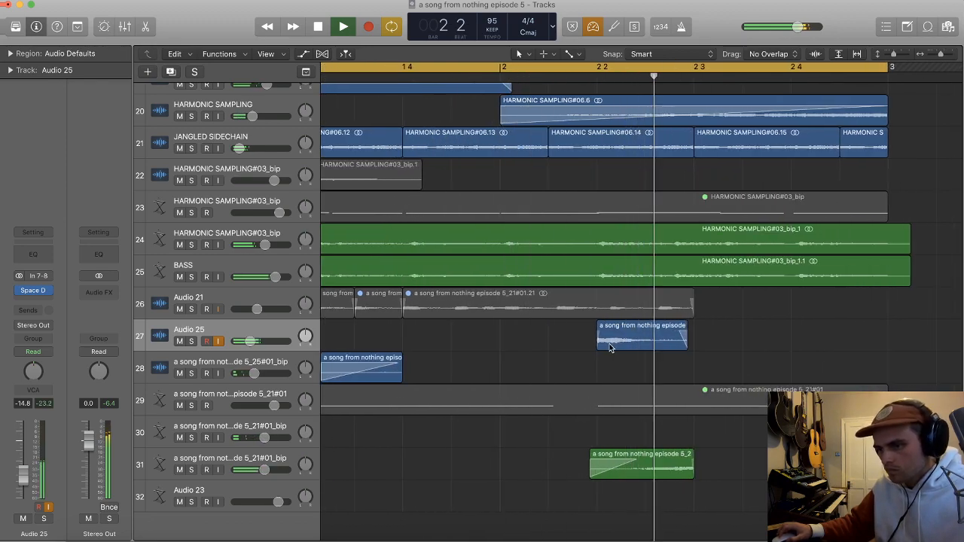
Step: Bypass Space Designer on Audio 25 and shorten its hit to half a beat with a longer fade-out
{"action": "scroll", "coordinate": [618, 345], "scroll_direction": "left", "scroll_amount": 1}
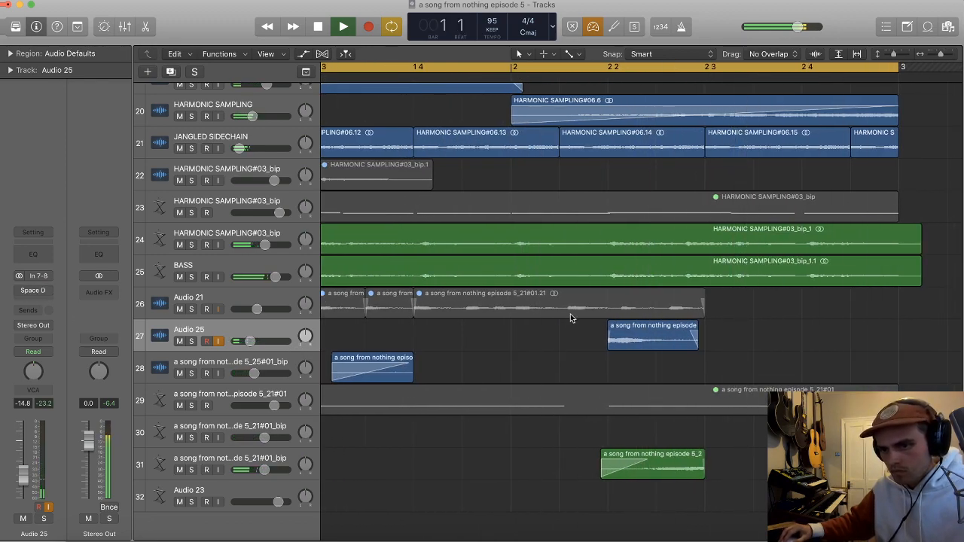
{"action": "left_click_drag", "start_coordinate": [697, 338], "coordinate": [627, 333]}
{"action": "scroll", "coordinate": [647, 332], "scroll_direction": "right", "scroll_amount": 1}
{"action": "scroll", "coordinate": [627, 332], "scroll_direction": "up", "scroll_amount": 3}
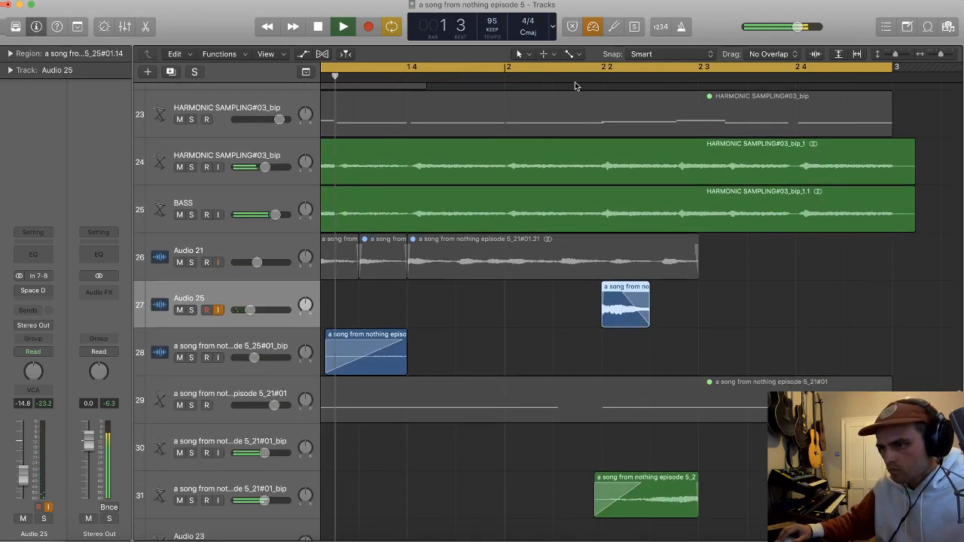
{"action": "scroll", "coordinate": [614, 162], "scroll_direction": "down", "scroll_amount": 3}
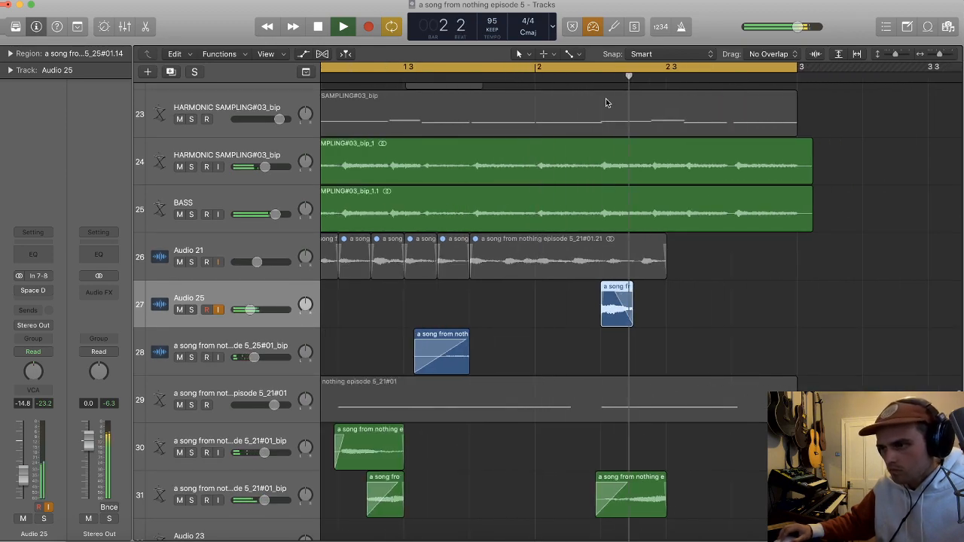
Step: Stop playback and mute the Audio 25 region at bar 2 beat 2
{"action": "key", "text": "space"}
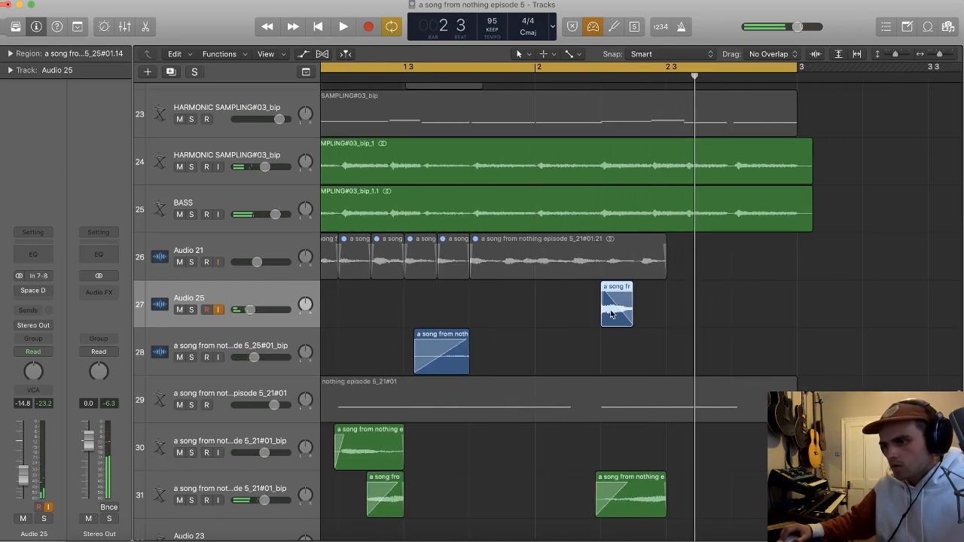
{"action": "scroll", "coordinate": [617, 173], "scroll_direction": "left", "scroll_amount": 2}
{"action": "scroll", "coordinate": [621, 188], "scroll_direction": "down", "scroll_amount": 5}
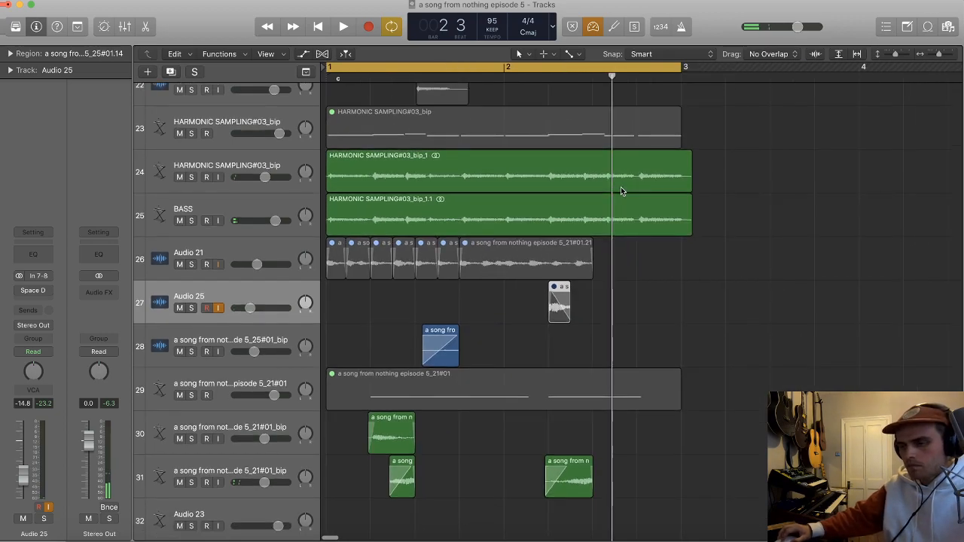
Step: Delete the leftover regions further along the timeline on the lower tracks
{"action": "scroll", "coordinate": [521, 231], "scroll_direction": "down", "scroll_amount": 5}
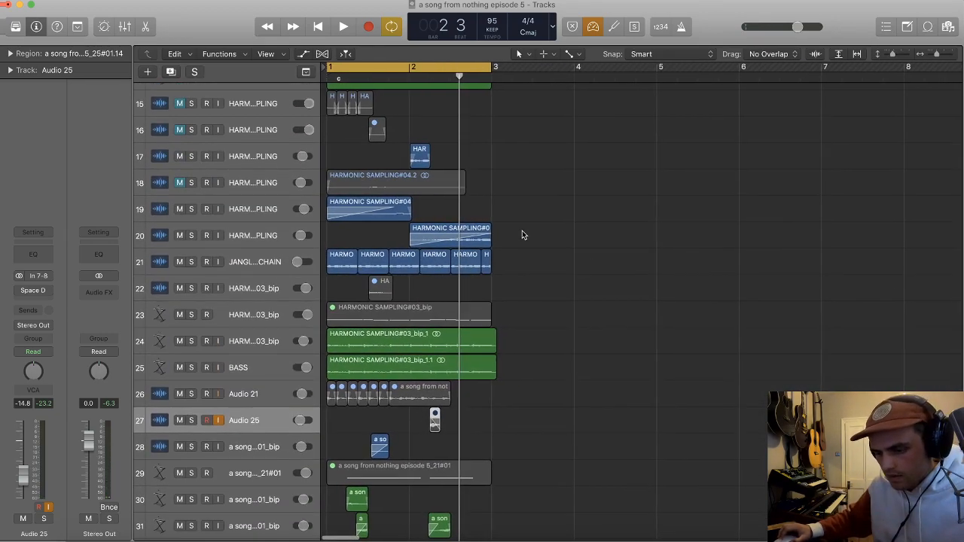
{"action": "scroll", "coordinate": [521, 232], "scroll_direction": "down", "scroll_amount": 2}
{"action": "left_click_drag", "start_coordinate": [657, 366], "coordinate": [815, 530]}
{"action": "key", "text": "Delete"}
{"action": "key", "text": "Return"}
{"action": "scroll", "coordinate": [687, 351], "scroll_direction": "down", "scroll_amount": 4}
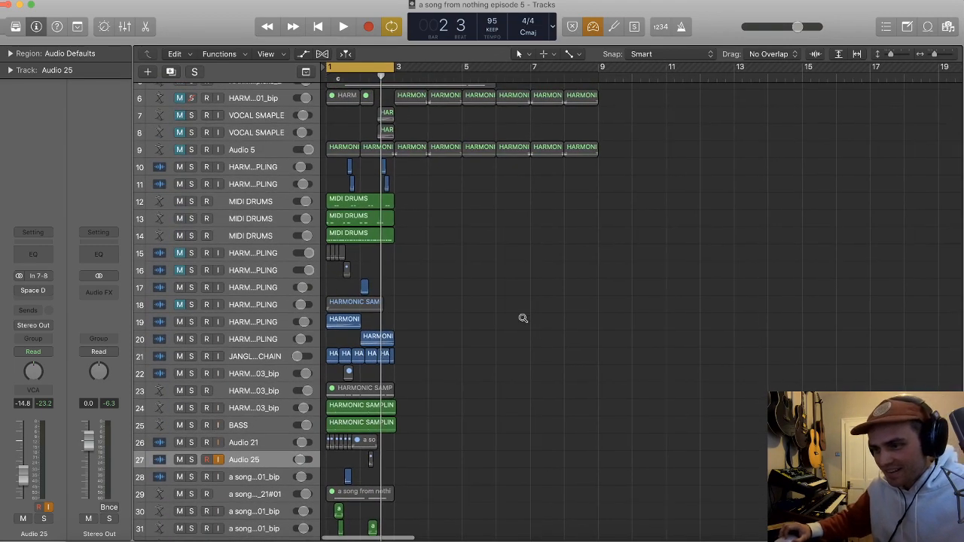
{"action": "scroll", "coordinate": [521, 319], "scroll_direction": "down", "scroll_amount": 4}
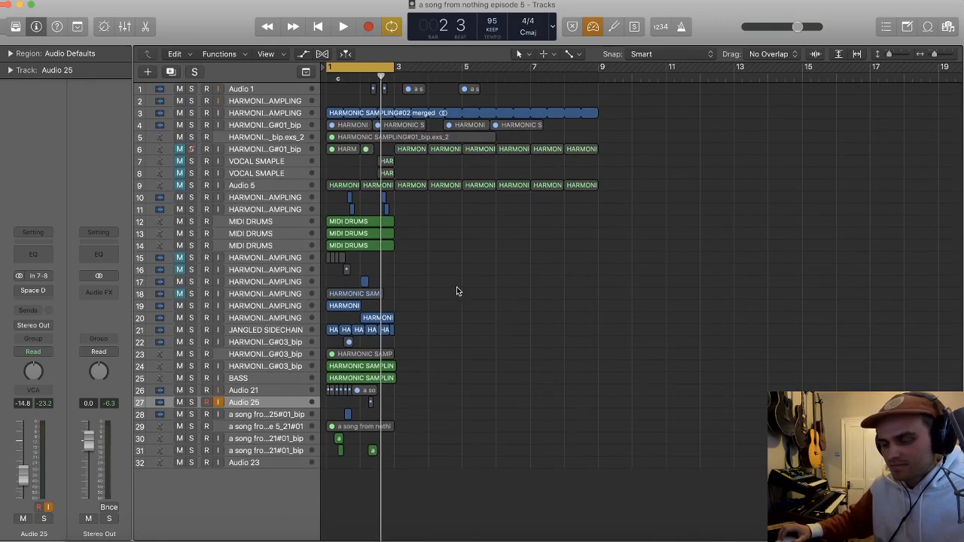
Step: Play the loop and set the volume of HARMONIC SAMPLING track 17 to -5.0 dB
{"action": "key", "text": "space"}
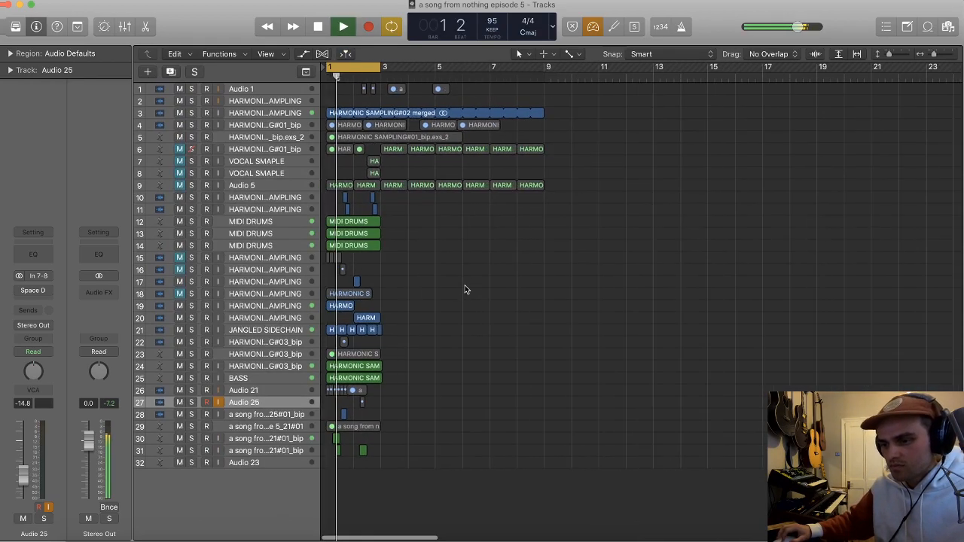
{"action": "scroll", "coordinate": [452, 290], "scroll_direction": "up", "scroll_amount": 5}
{"action": "scroll", "coordinate": [452, 290], "scroll_direction": "up", "scroll_amount": 1}
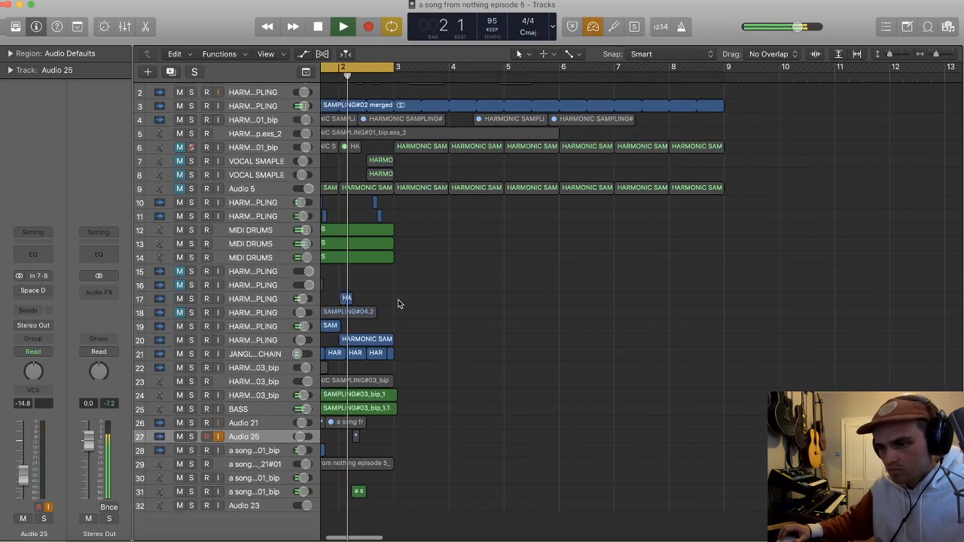
{"action": "scroll", "coordinate": [398, 303], "scroll_direction": "left", "scroll_amount": 2}
{"action": "left_click", "coordinate": [266, 303]}
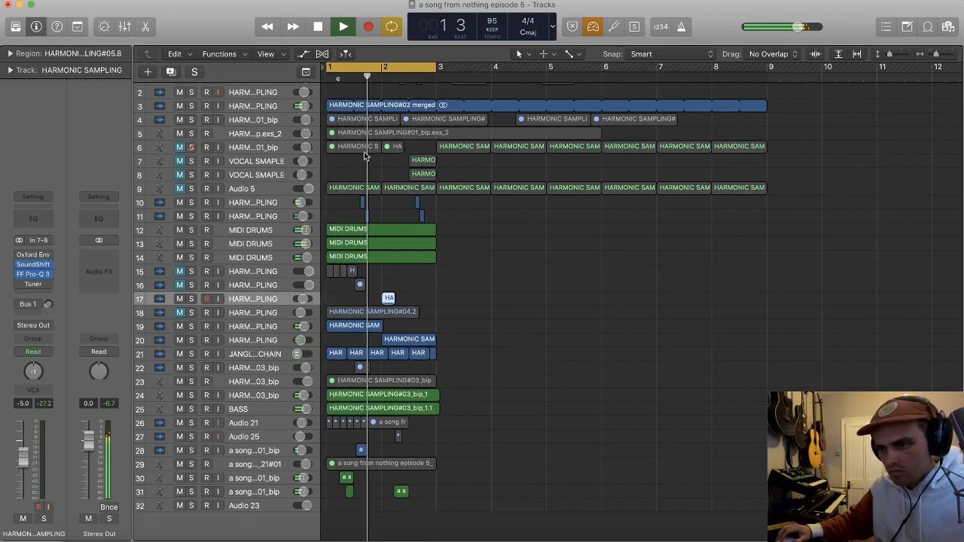
{"action": "scroll", "coordinate": [385, 188], "scroll_direction": "up", "scroll_amount": 2}
{"action": "scroll", "coordinate": [399, 241], "scroll_direction": "up", "scroll_amount": 2}
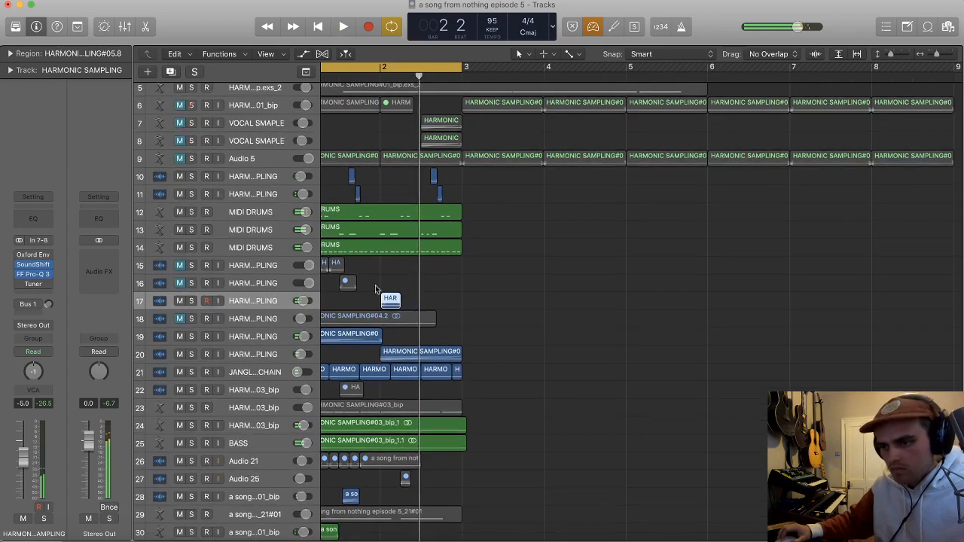
Step: Create one new audio track below track 17 with its audio input set to Input 1
{"action": "key", "text": "alt+super+n"}
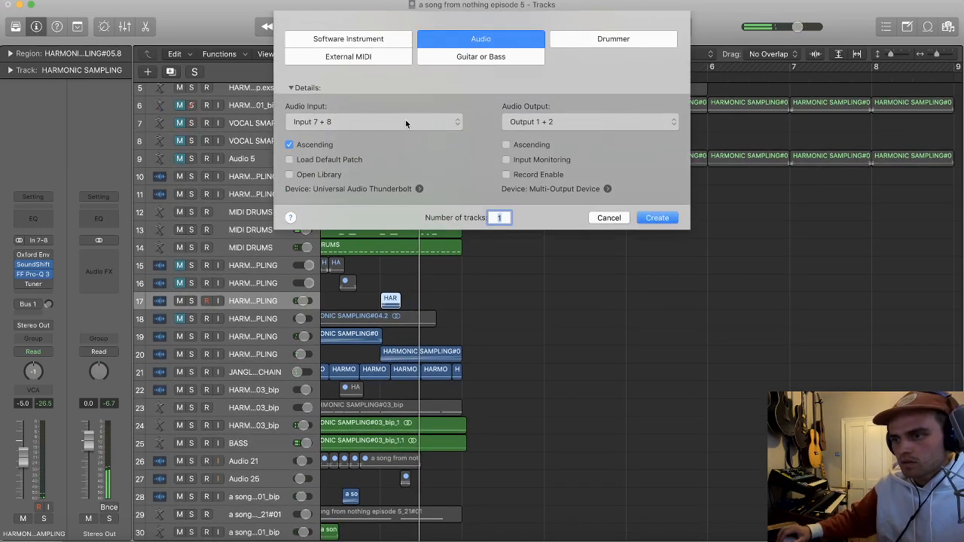
{"action": "left_click", "coordinate": [405, 119]}
{"action": "left_click", "coordinate": [363, 9]}
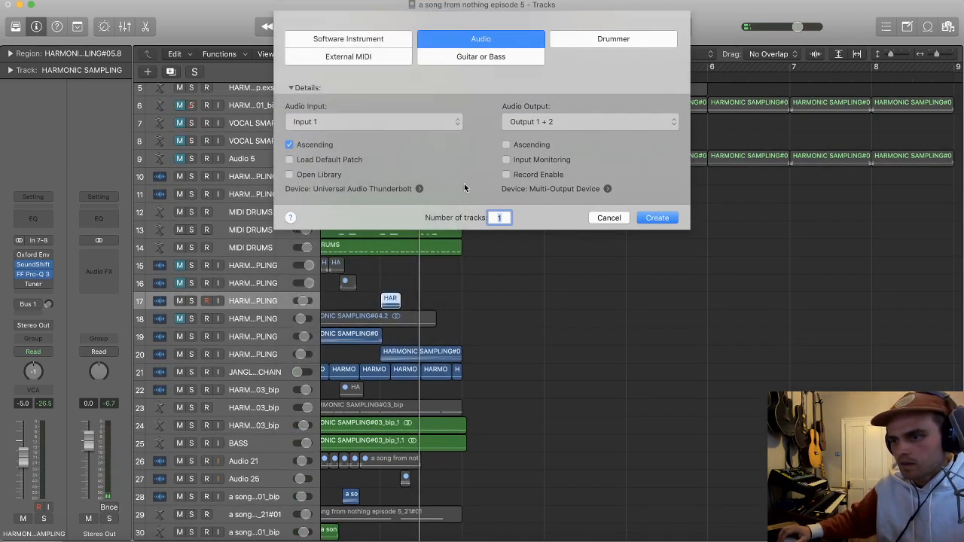
{"action": "left_click", "coordinate": [656, 218]}
Step: Set the cycle range to run from bar 1 beat 3 to bar 2 beat 3
{"action": "scroll", "coordinate": [376, 97], "scroll_direction": "up", "scroll_amount": 2}
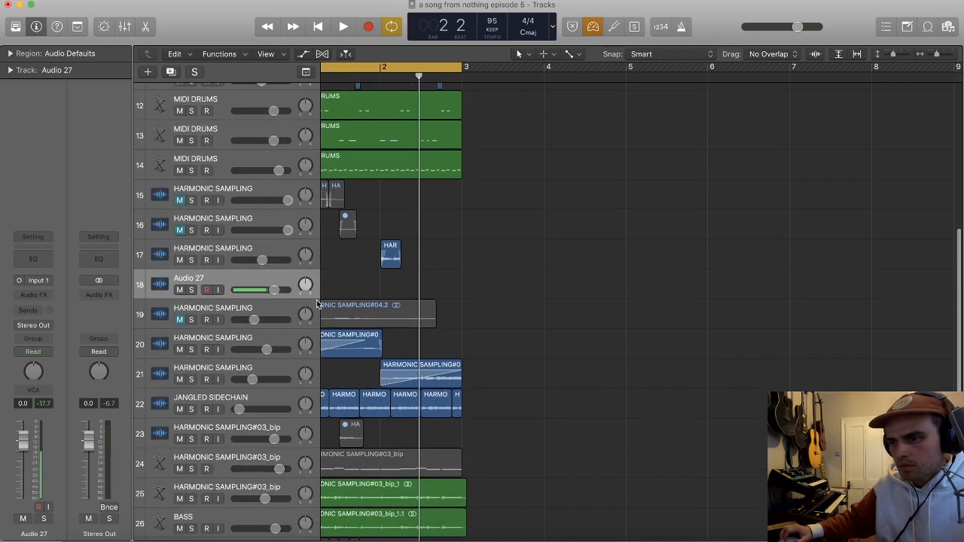
{"action": "scroll", "coordinate": [362, 67], "scroll_direction": "left", "scroll_amount": 2}
{"action": "left_click_drag", "start_coordinate": [369, 67], "coordinate": [452, 89]}
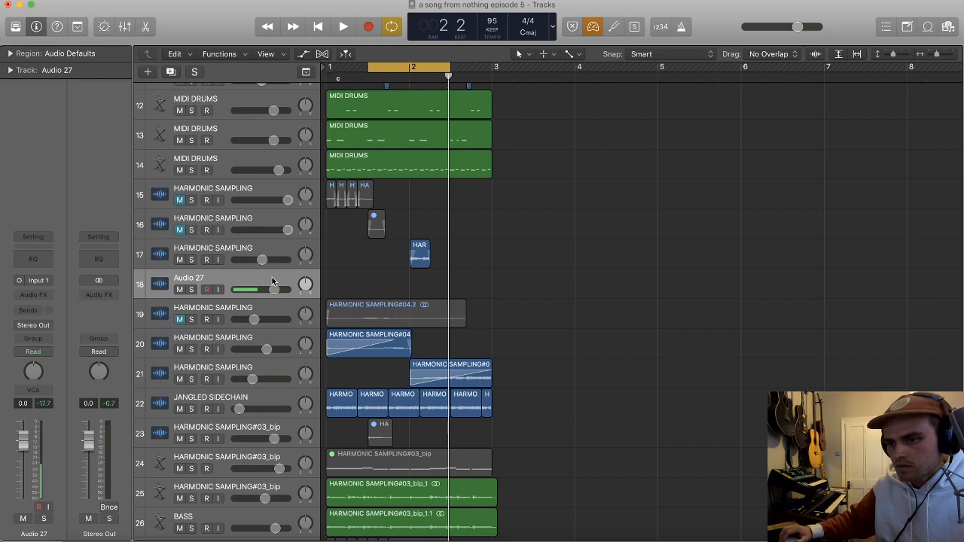
Step: Record two takes on the muted Audio 27 track over the cycle range and play them back
{"action": "scroll", "coordinate": [510, 130], "scroll_direction": "right", "scroll_amount": 1}
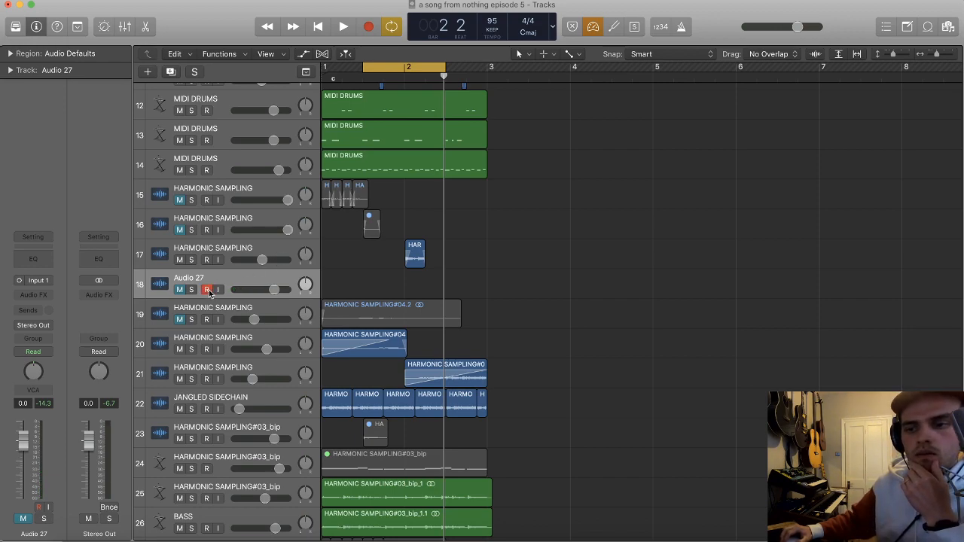
{"action": "key", "text": "r"}
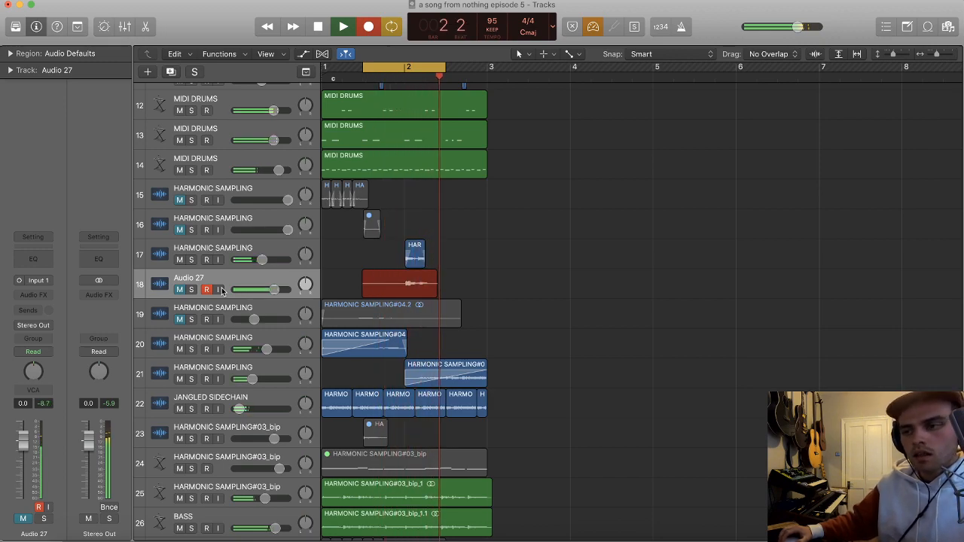
{"action": "key", "text": "space"}
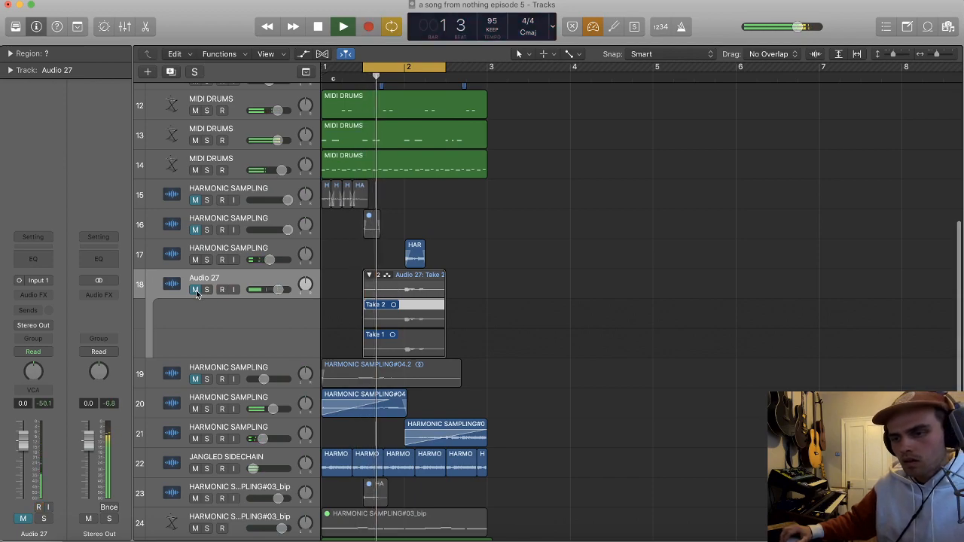
Step: Set the unmuted Audio 27 track's volume to -4.5 dB during playback, then stop
{"action": "left_click_drag", "start_coordinate": [277, 290], "coordinate": [269, 293]}
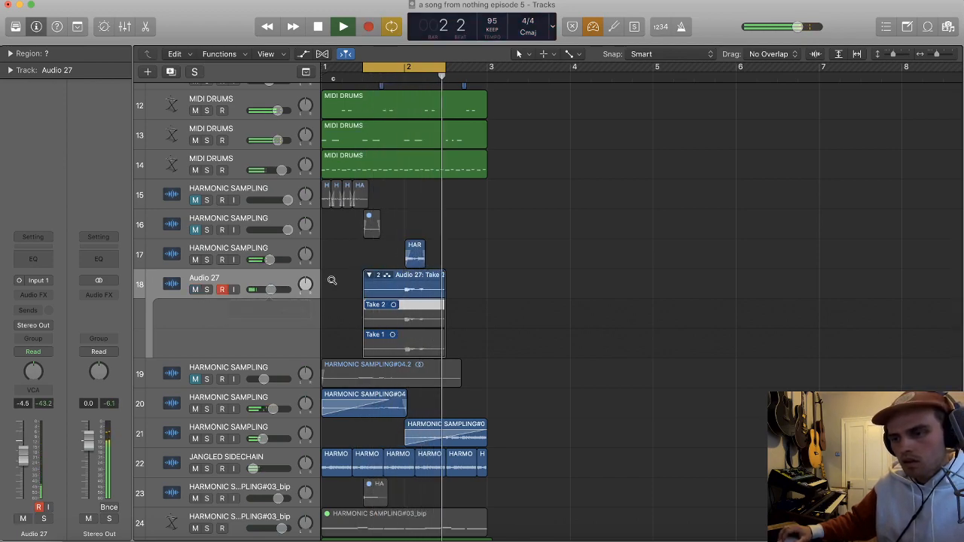
{"action": "scroll", "coordinate": [333, 281], "scroll_direction": "up", "scroll_amount": 6}
{"action": "key", "text": "space"}
Step: Delete the two-take folder from the Audio 27 track together with its recordings
{"action": "scroll", "coordinate": [373, 268], "scroll_direction": "down", "scroll_amount": 1}
{"action": "left_click", "coordinate": [391, 294]}
{"action": "key", "text": "Delete"}
{"action": "key", "text": "Return"}
{"action": "scroll", "coordinate": [473, 236], "scroll_direction": "down", "scroll_amount": 2}
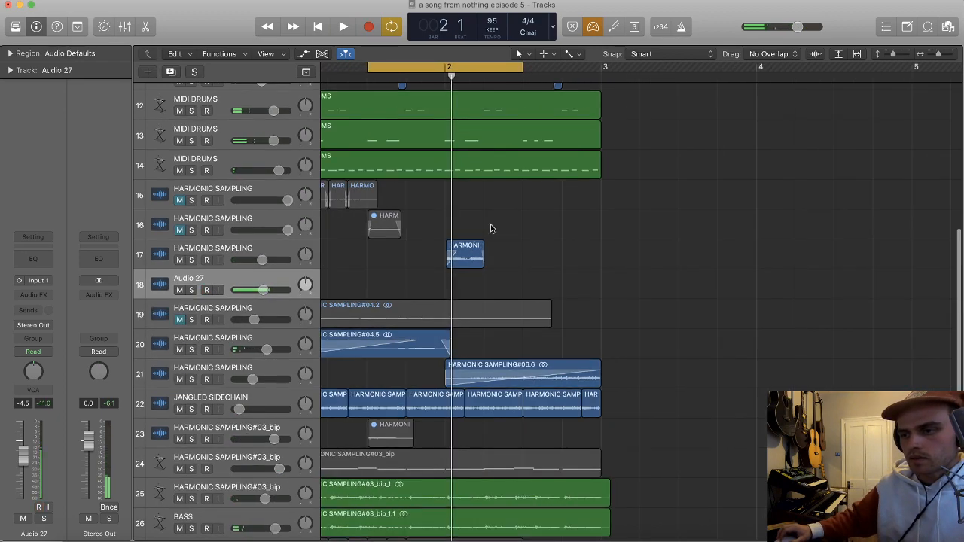
Step: Record-enable Audio 27 and record fifteen looped takes over the cycle range
{"action": "key", "text": "ctrl+r"}
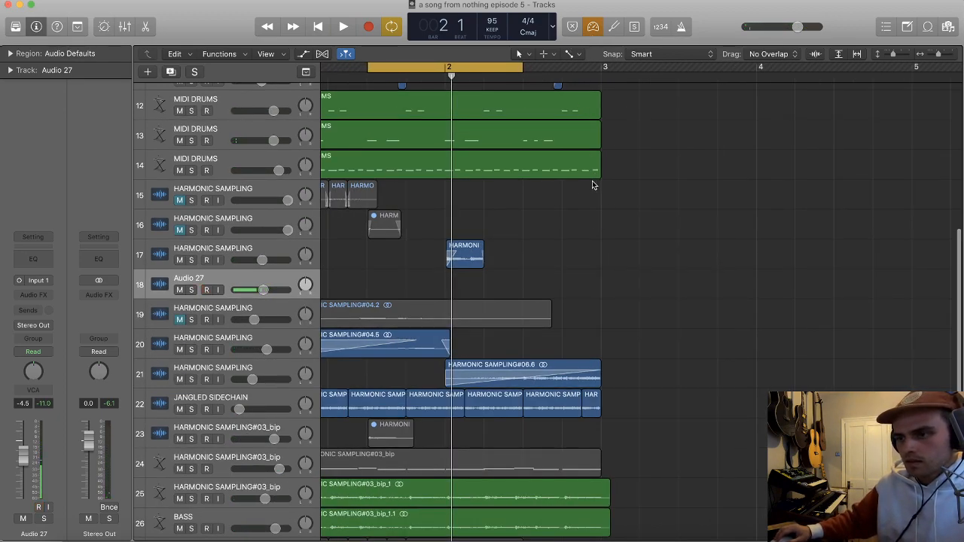
{"action": "scroll", "coordinate": [591, 180], "scroll_direction": "down", "scroll_amount": 2}
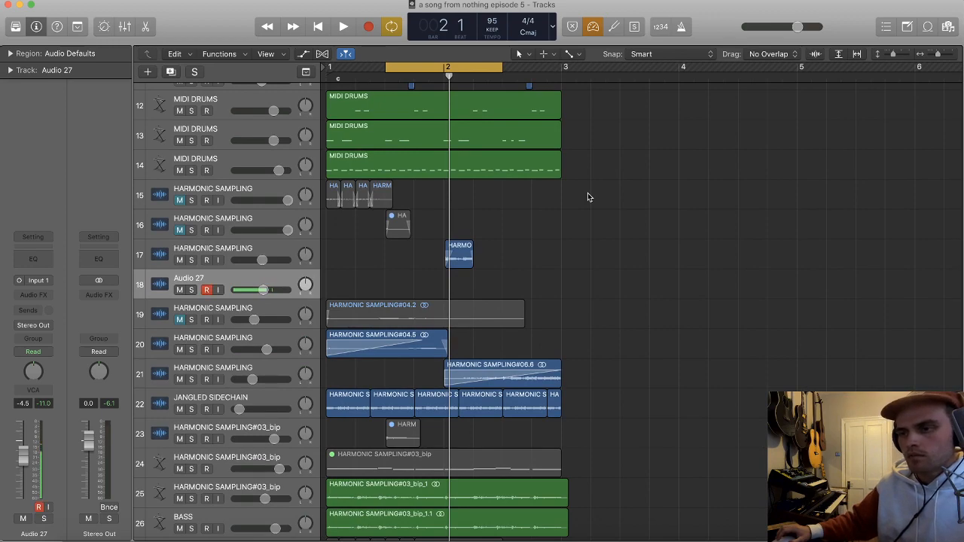
{"action": "key", "text": "r"}
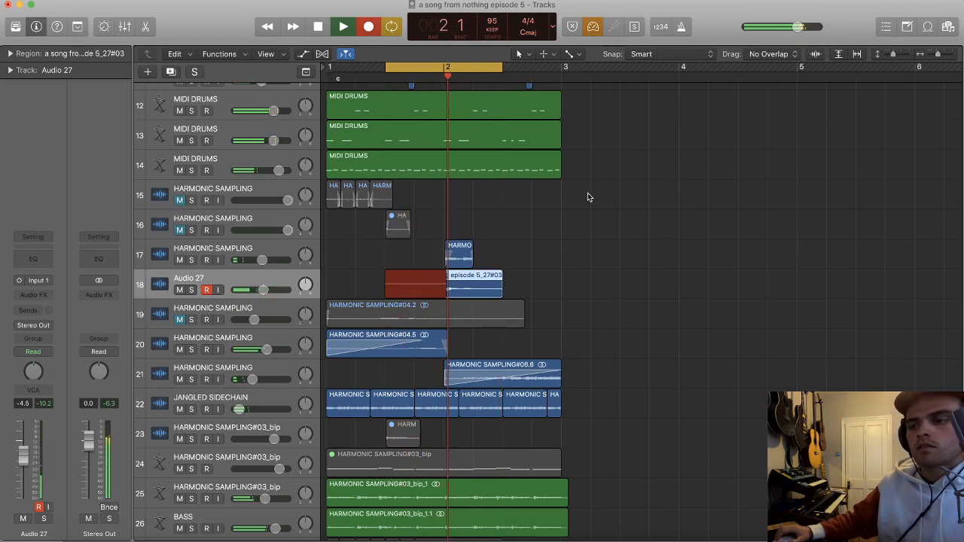
{"action": "key", "text": "space"}
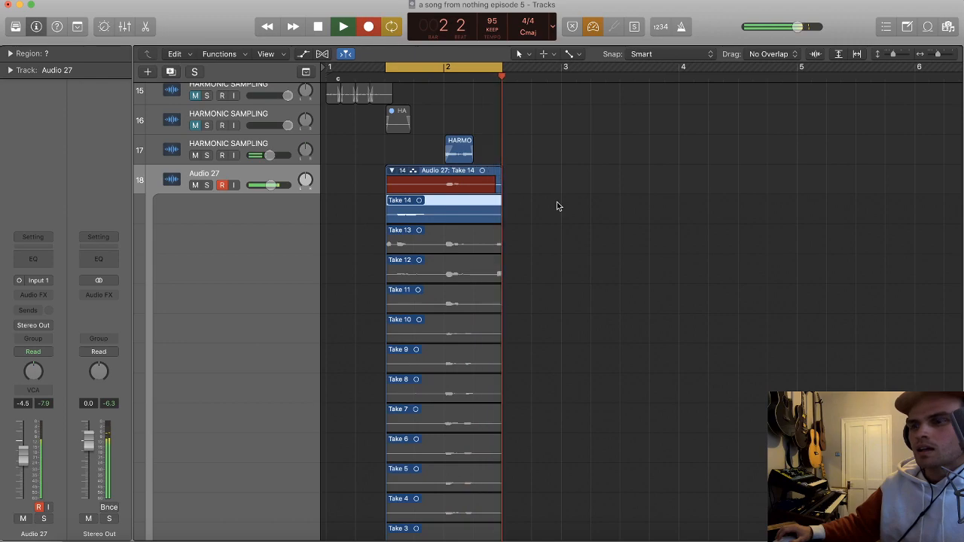
{"action": "key", "text": "space"}
Step: Unpack the Audio 27 take folder to new tracks and audition Takes 15 to 12 in solo
{"action": "left_click", "coordinate": [391, 137]}
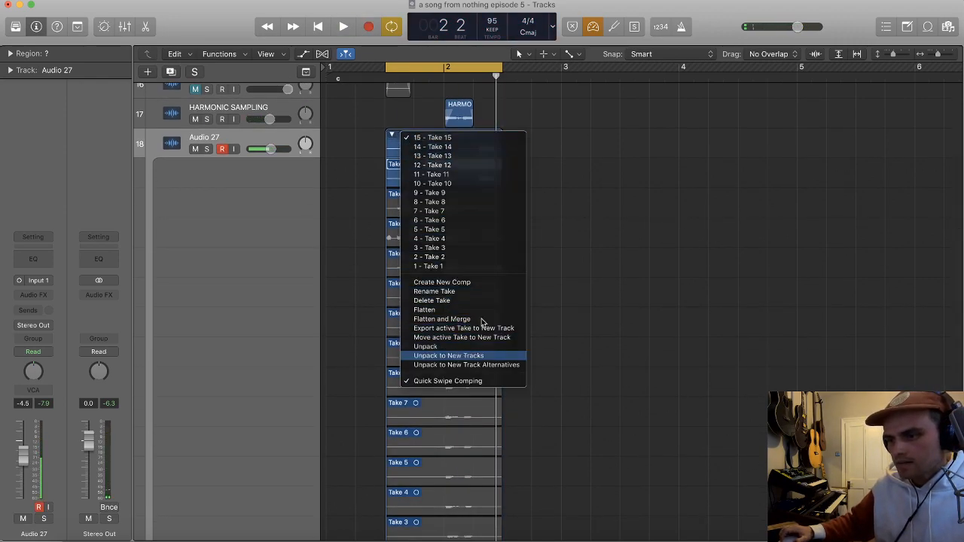
{"action": "left_click", "coordinate": [529, 202]}
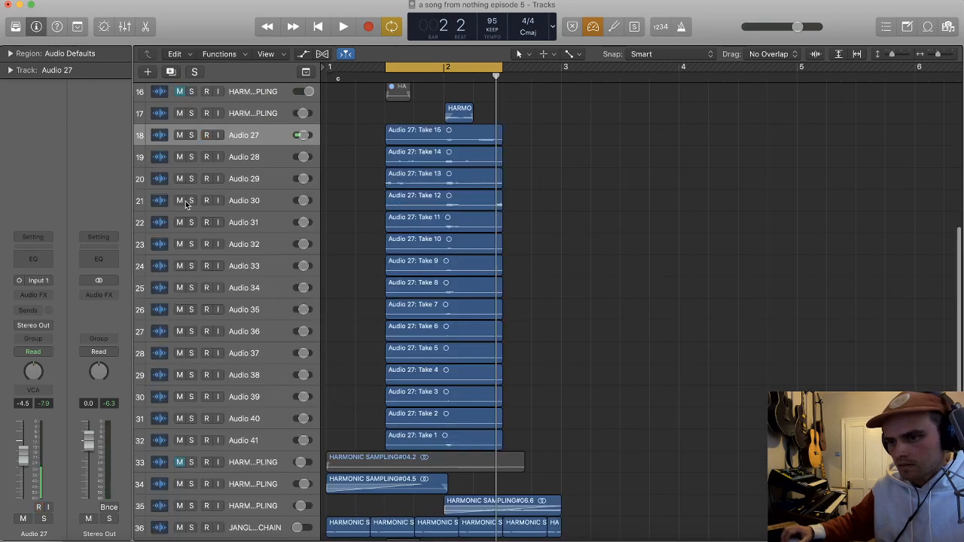
{"action": "left_click_drag", "start_coordinate": [191, 201], "coordinate": [191, 135]}
{"action": "key", "text": "space"}
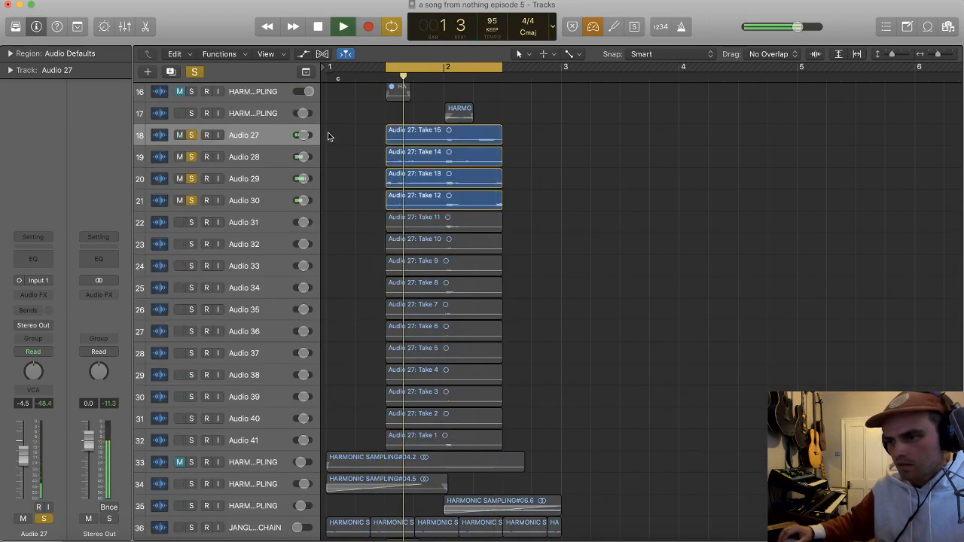
Step: Delete the Take 15 to Take 11 regions and the tracks Audio 27 to Audio 30, and stop playback
{"action": "key", "text": "super+Down"}
{"action": "key", "text": "super+Down"}
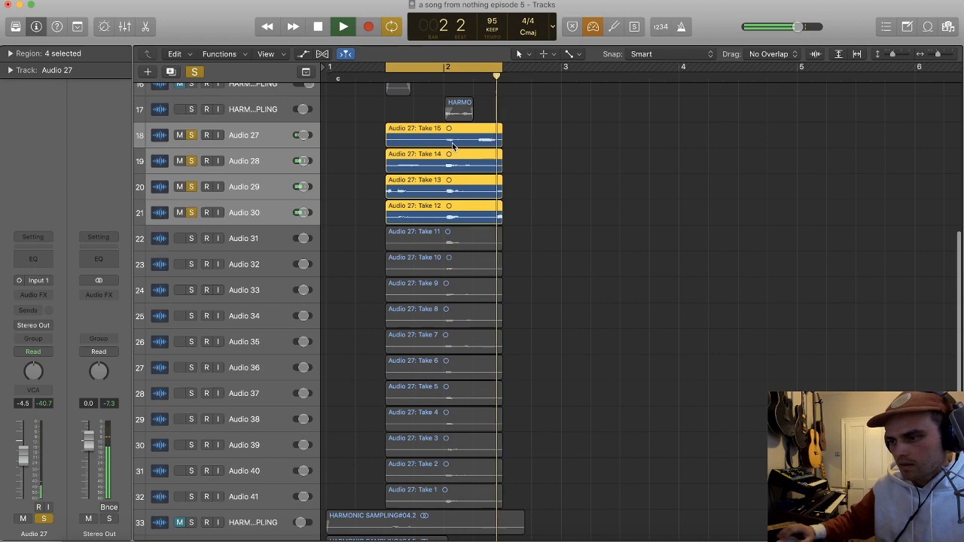
{"action": "key", "text": "Delete"}
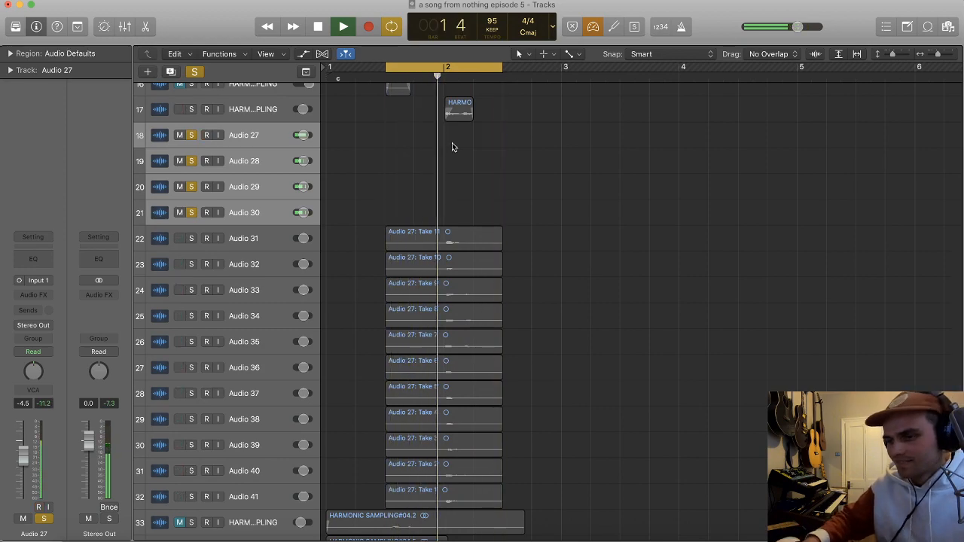
{"action": "key", "text": "Delete"}
Step: Remove the empty Audio 31 track and provide an empty Audio 27 track with Input 1 above Take 10
{"action": "key", "text": "Delete"}
{"action": "key", "text": "space"}
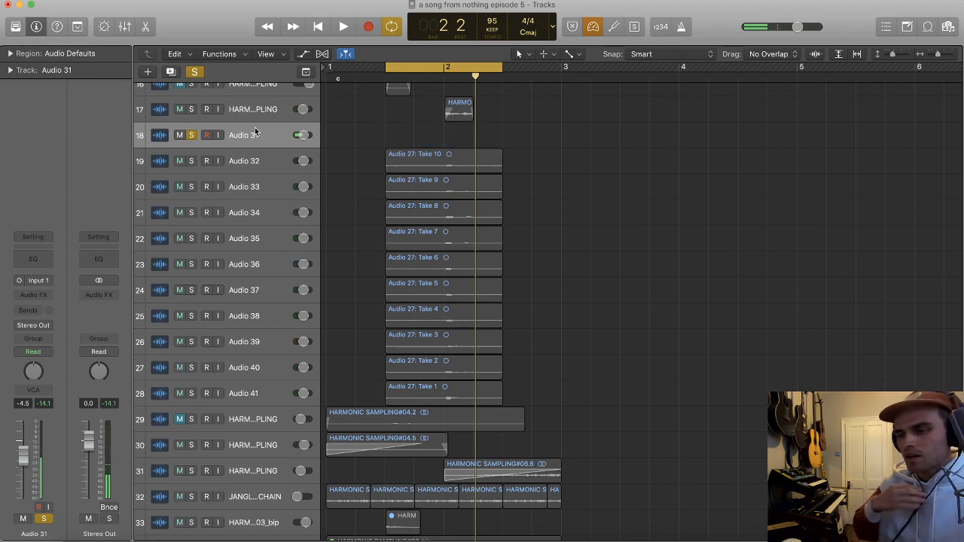
{"action": "key", "text": "Delete"}
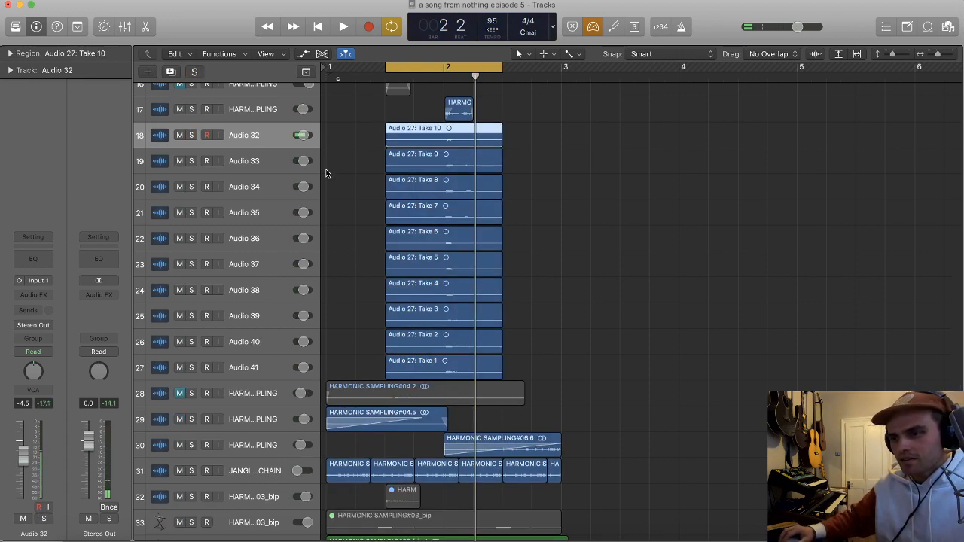
{"action": "key", "text": "super+z"}
{"action": "scroll", "coordinate": [431, 131], "scroll_direction": "up", "scroll_amount": 3}
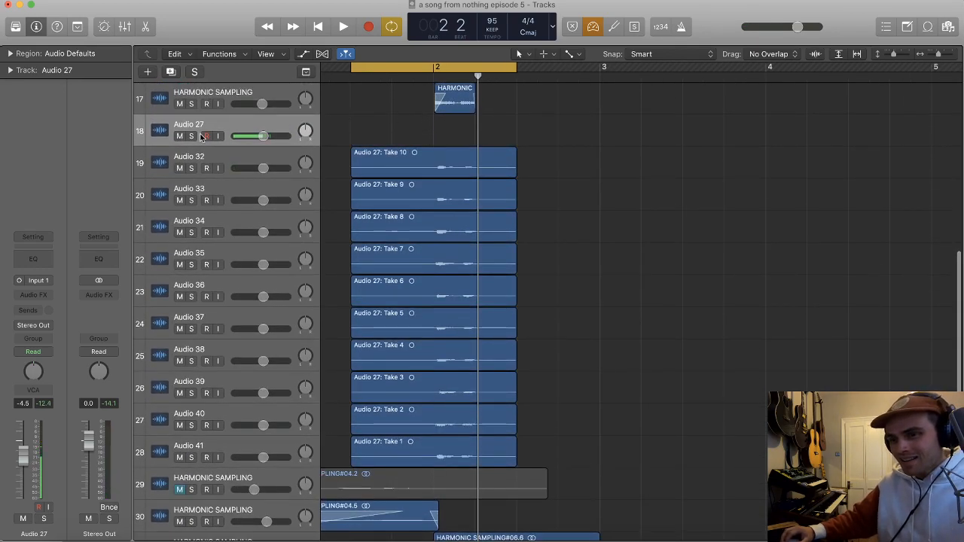
Step: Customize the control bar with the Custom LCD layout and show Varispeed in it
{"action": "right_click", "coordinate": [629, 36]}
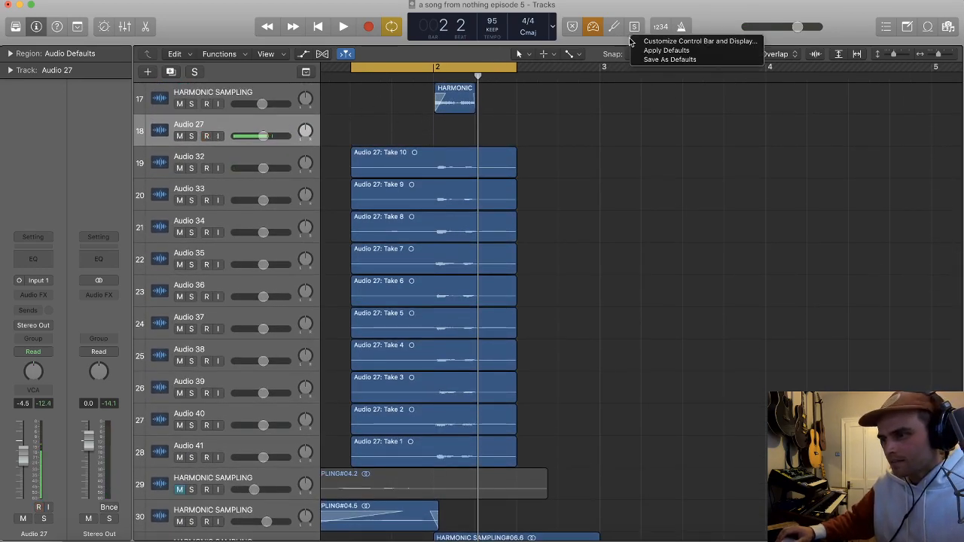
{"action": "left_click", "coordinate": [649, 42]}
{"action": "left_click", "coordinate": [509, 90]}
{"action": "left_click", "coordinate": [497, 144]}
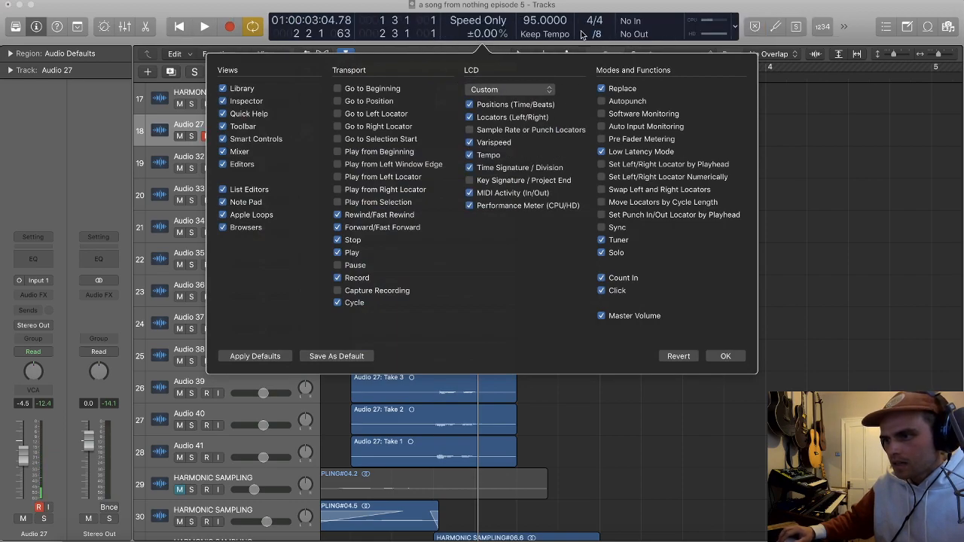
Step: Switch from Speed Only to Varispeed mode in semitones, set it to -4.00 st and play the loop
{"action": "left_click", "coordinate": [479, 20]}
{"action": "left_click", "coordinate": [494, 33]}
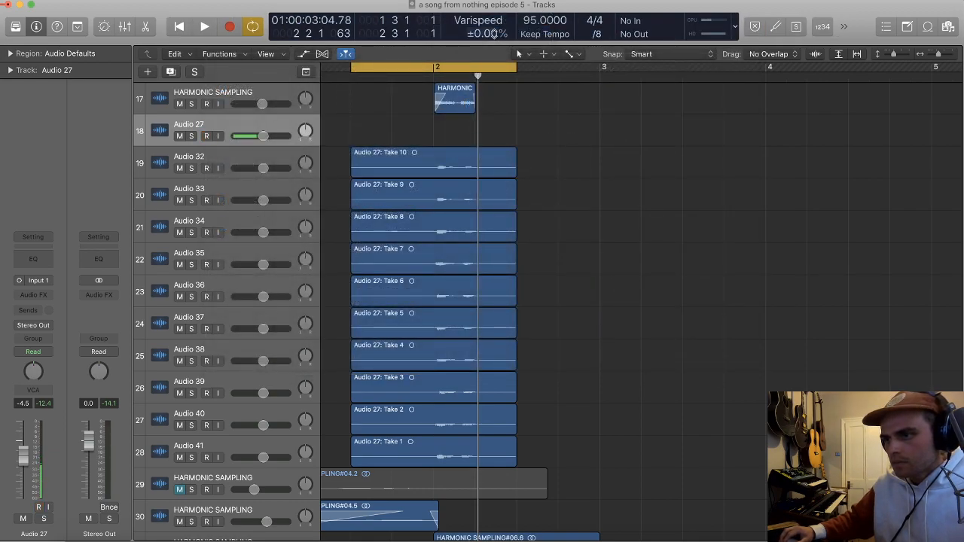
{"action": "left_click", "coordinate": [506, 35]}
{"action": "left_click", "coordinate": [521, 55]}
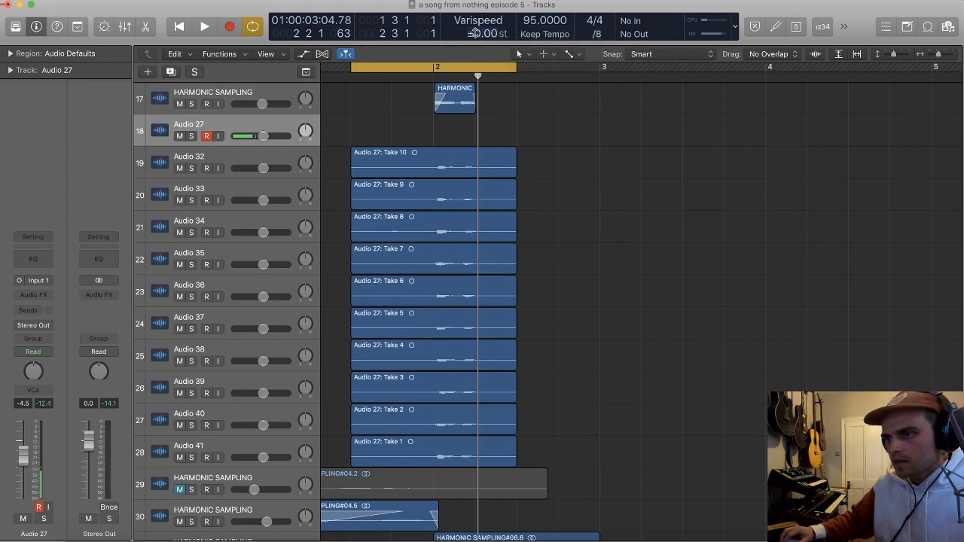
{"action": "key", "text": "space"}
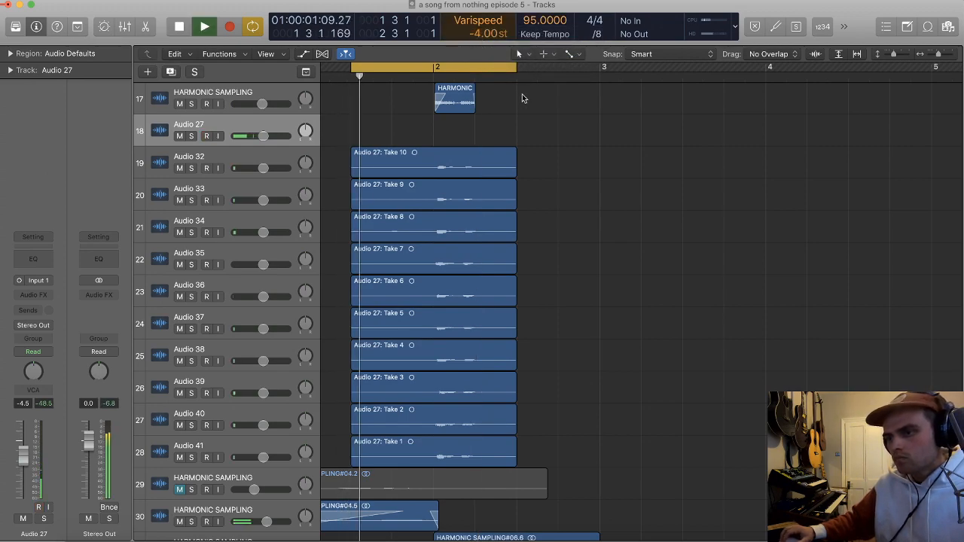
Step: Record four looped takes on Audio 27 at the lowered varispeed over the cycle range
{"action": "key", "text": "super+Right"}
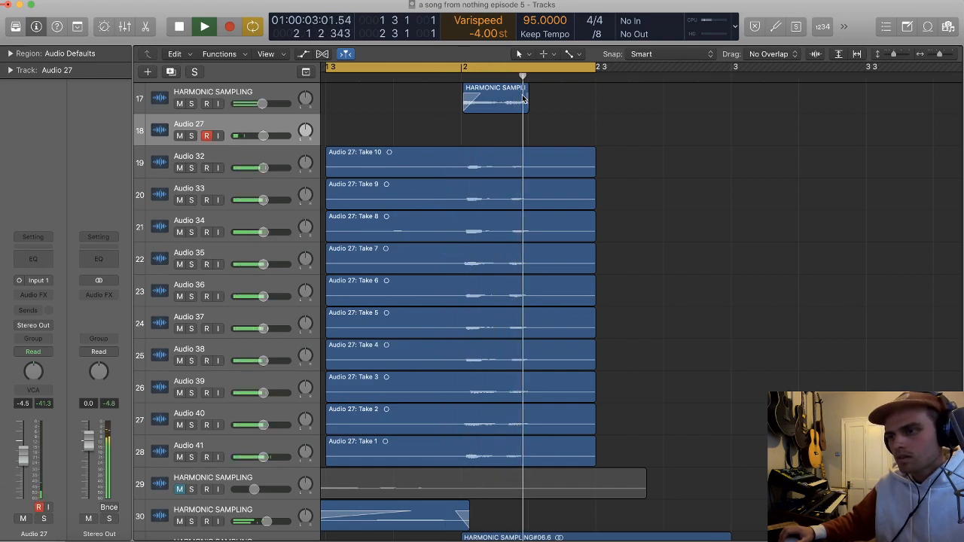
{"action": "key", "text": "r"}
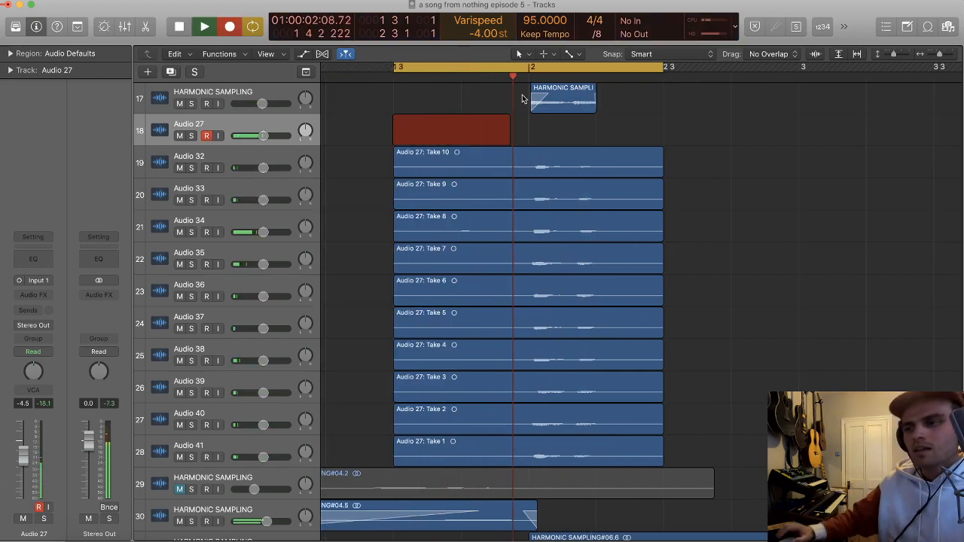
{"action": "key", "text": "space"}
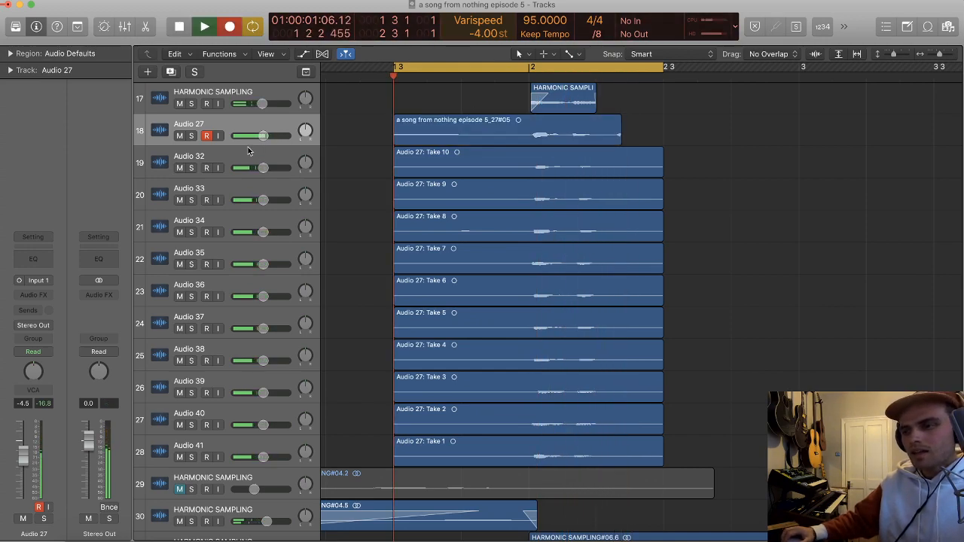
{"action": "key", "text": "r"}
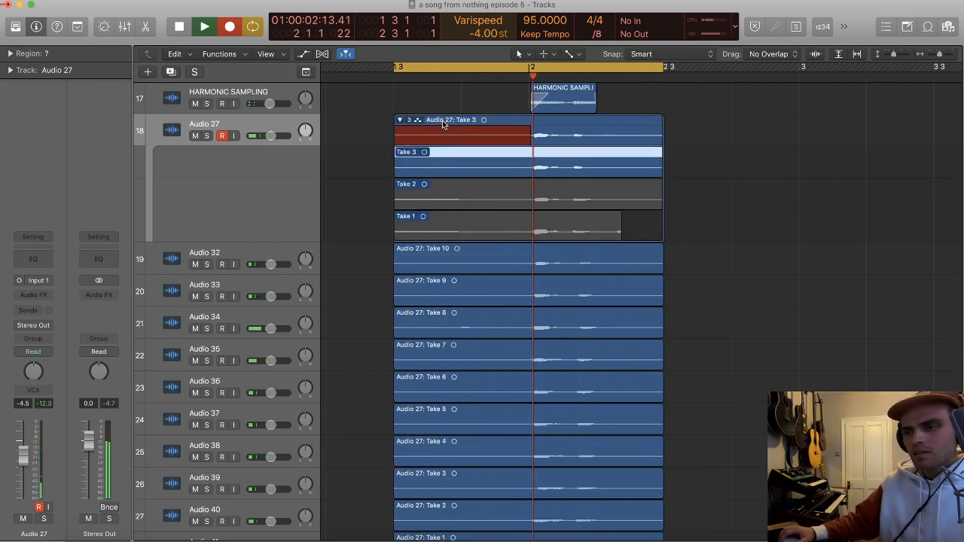
{"action": "key", "text": "space"}
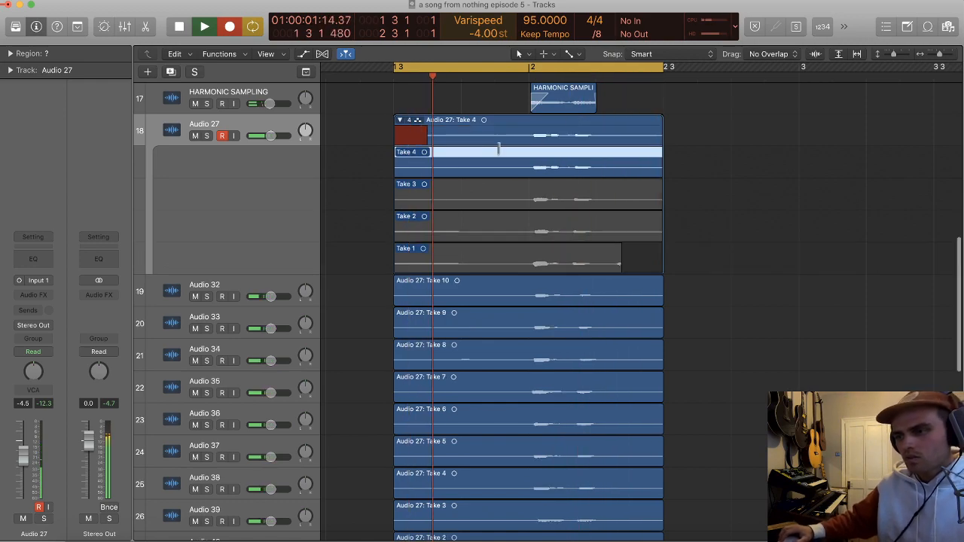
{"action": "left_click", "coordinate": [408, 119]}
{"action": "left_click", "coordinate": [500, 235]}
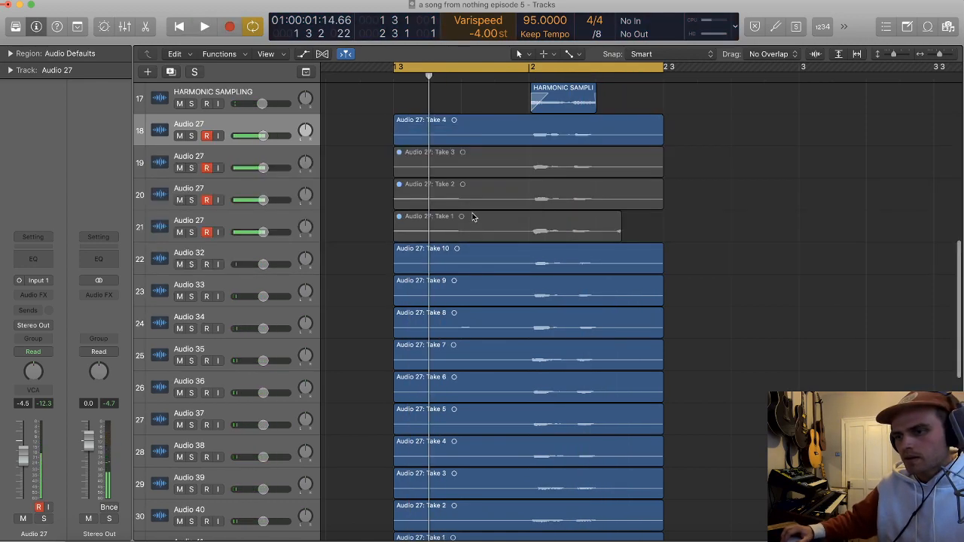
{"action": "key", "text": "super+z"}
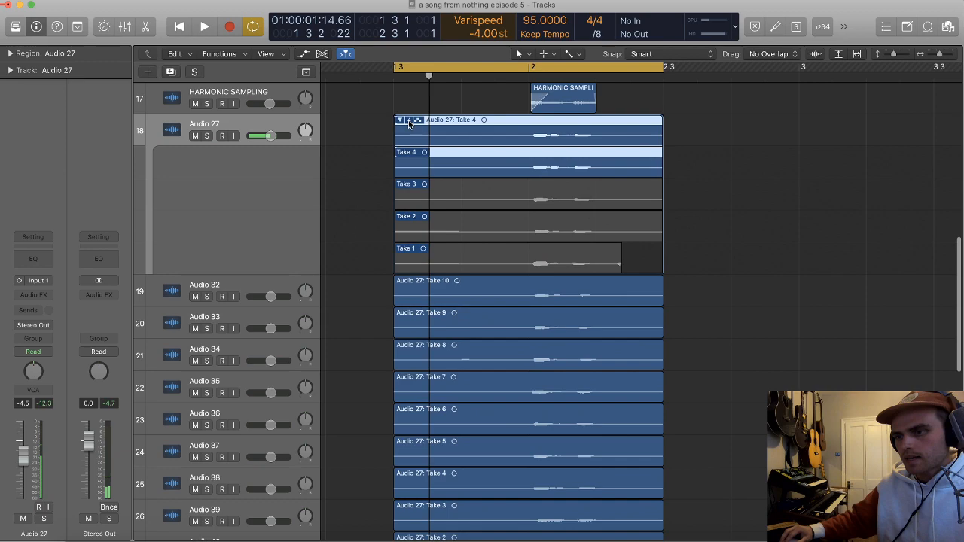
Step: Unpack the Audio 27 take folder to new tracks and delete the Audio 30 track with Take 1, including its recording
{"action": "left_click", "coordinate": [410, 121]}
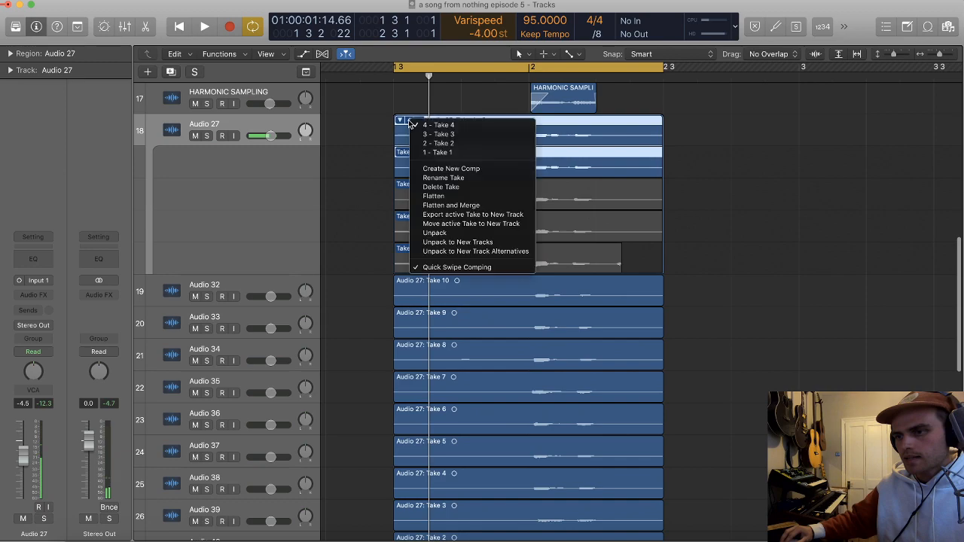
{"action": "left_click", "coordinate": [457, 242]}
{"action": "key", "text": "x"}
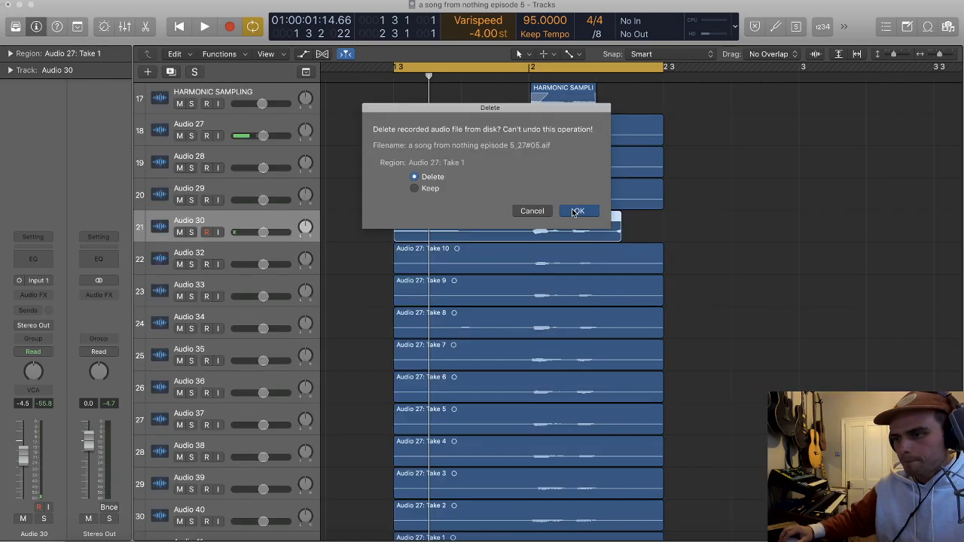
{"action": "left_click", "coordinate": [577, 211]}
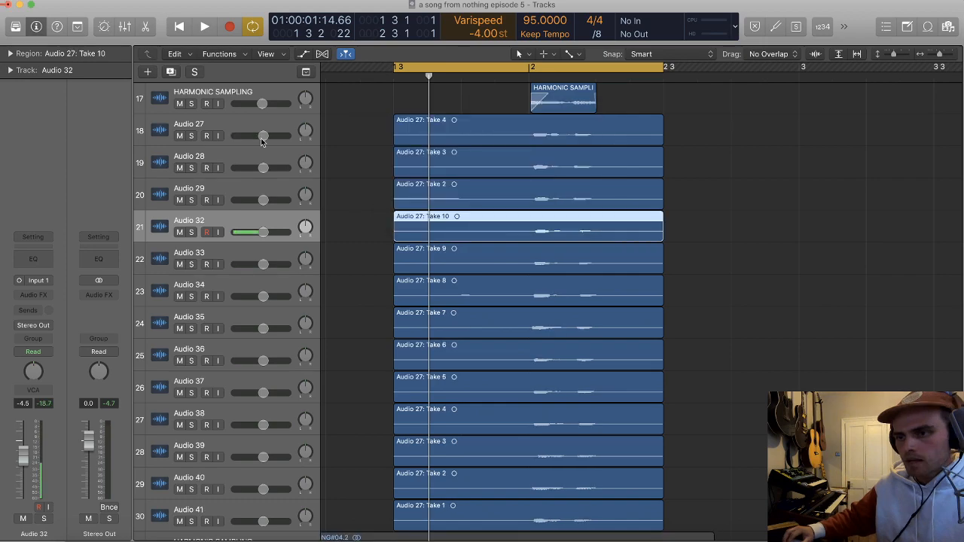
Step: Pan Audio 27 and Audio 32 to -64, Audio 28 and Audio 33 to +63, and return varispeed to 0.00 st
{"action": "left_click", "coordinate": [262, 142]}
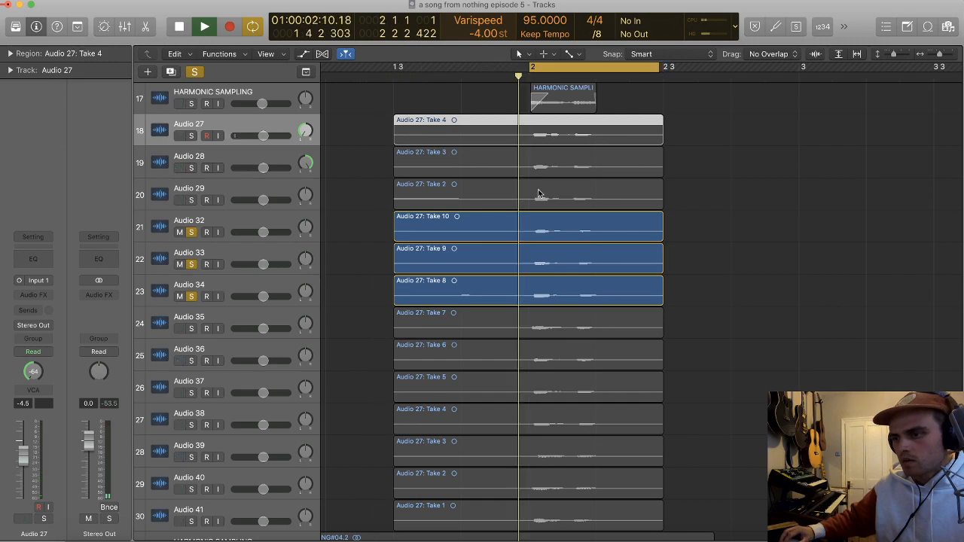
{"action": "key", "text": "space"}
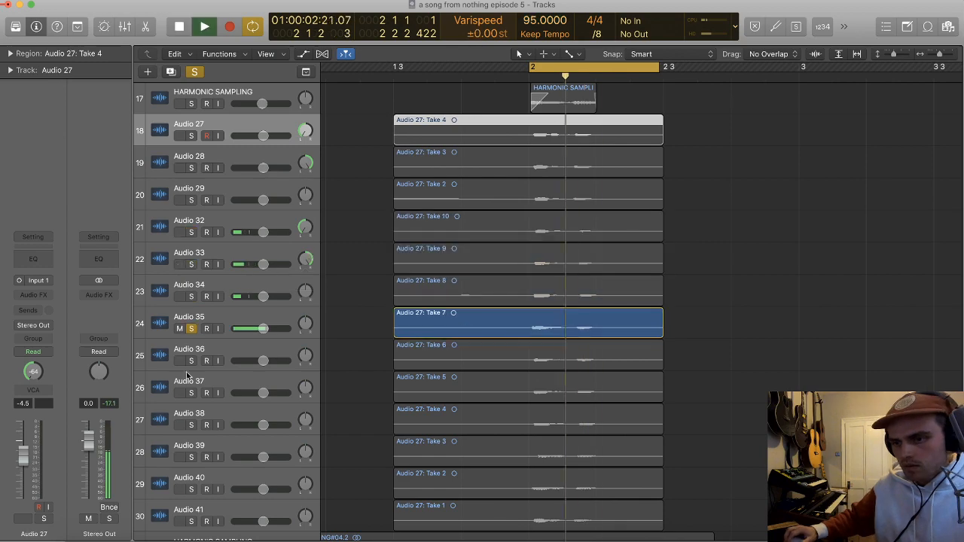
Step: Audition Audio 36 soloed together with Audio 35, and delete the Audio 36 track with Take 6
{"action": "left_click", "coordinate": [191, 362]}
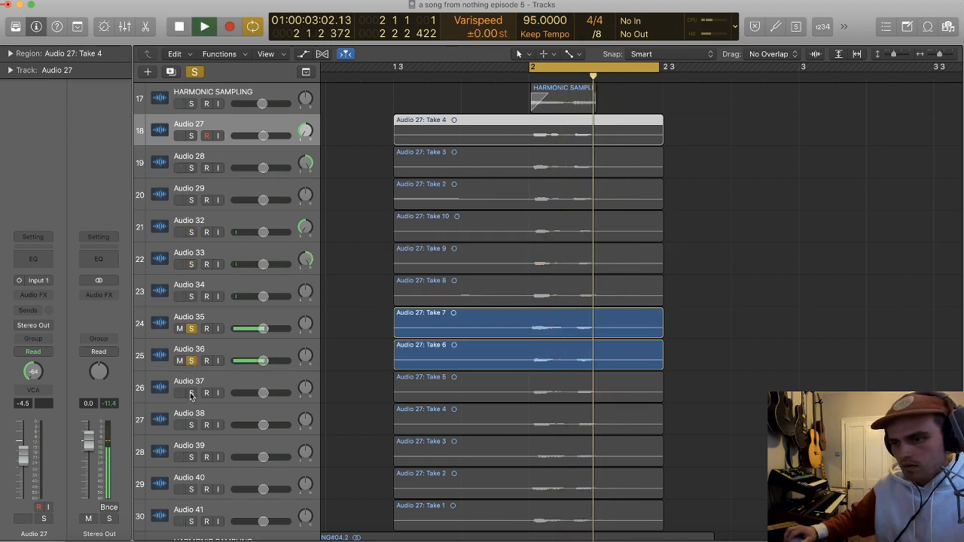
{"action": "left_click", "coordinate": [213, 360]}
{"action": "key", "text": "BackSpace"}
{"action": "key", "text": "super+BackSpace"}
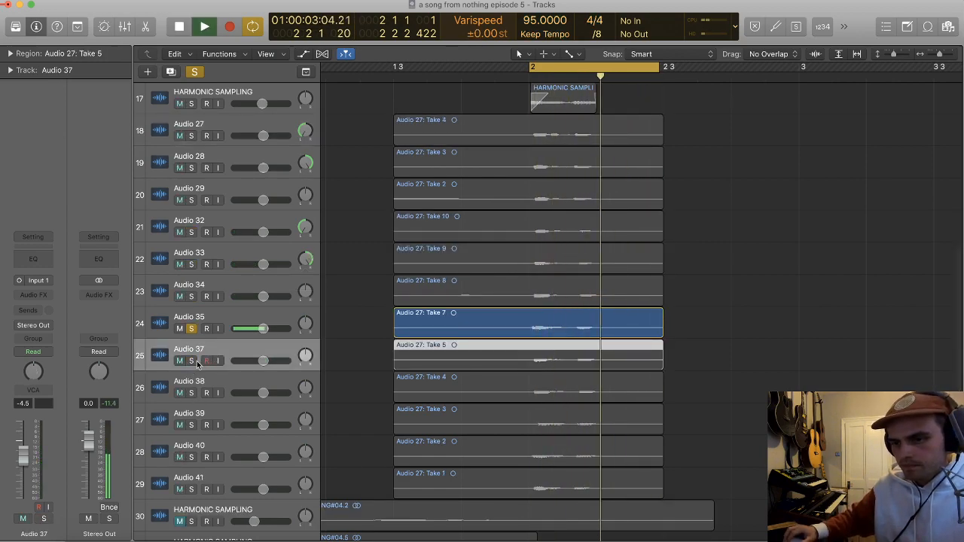
Step: Solo Audio 37 and Audio 38 and pan them apart, to -64 and +63
{"action": "left_click", "coordinate": [191, 361]}
{"action": "left_click", "coordinate": [192, 392]}
{"action": "left_click_drag", "start_coordinate": [305, 355], "coordinate": [306, 321]}
{"action": "scroll", "coordinate": [301, 331], "scroll_direction": "down", "scroll_amount": 4}
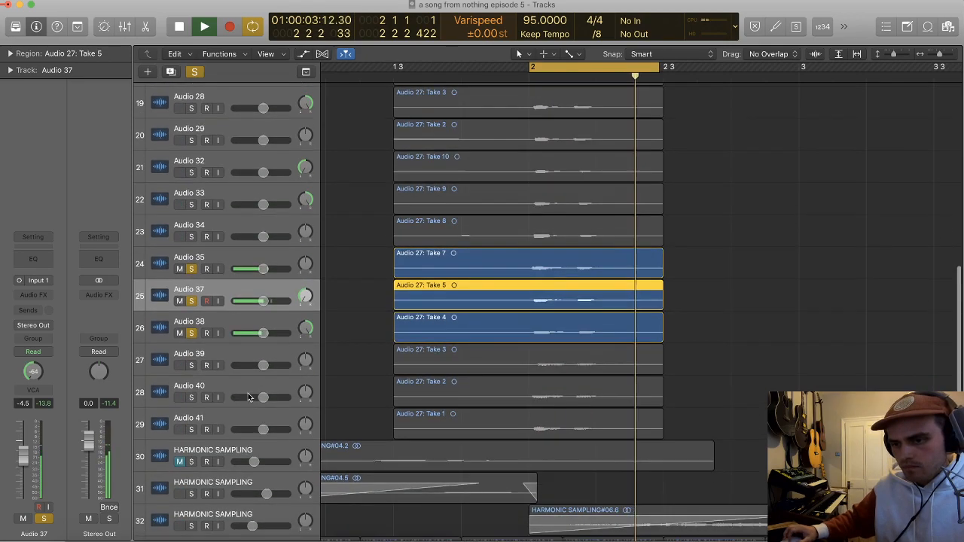
Step: Audition Audio 39, Audio 40 and Audio 41 in solo, and delete the Audio 39 track with Take 3
{"action": "left_click", "coordinate": [192, 342], "text": "alt"}
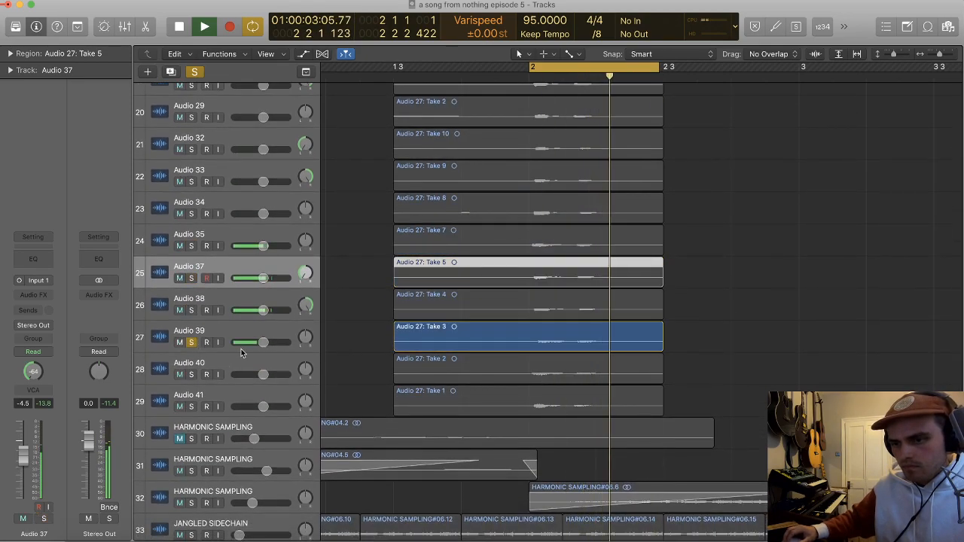
{"action": "left_click", "coordinate": [191, 374]}
{"action": "left_click", "coordinate": [191, 407]}
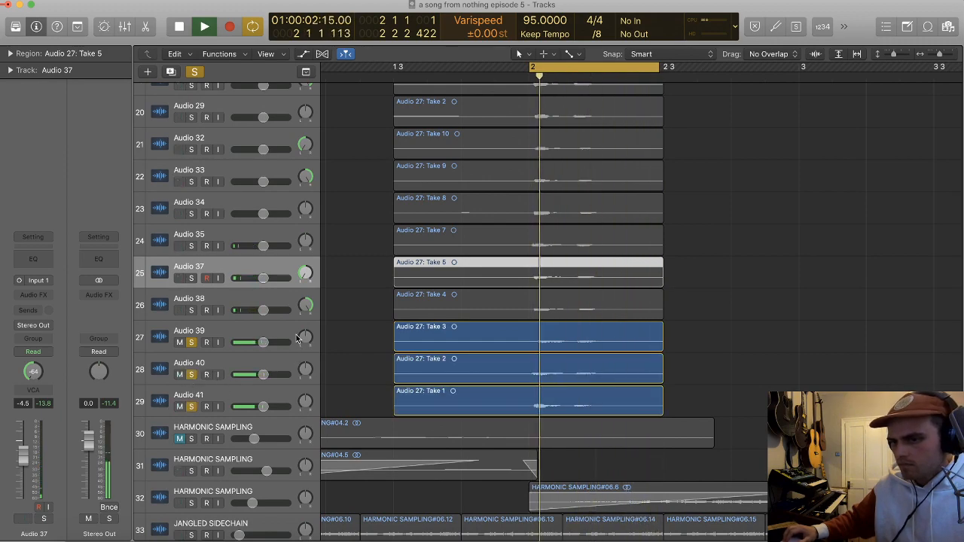
{"action": "key", "text": "space"}
{"action": "left_click", "coordinate": [290, 334]}
{"action": "key", "text": "Delete"}
{"action": "key", "text": "super+BackSpace"}
Step: Pan Audio 40 to -22 and Audio 41 to +22 during playback
{"action": "key", "text": "space"}
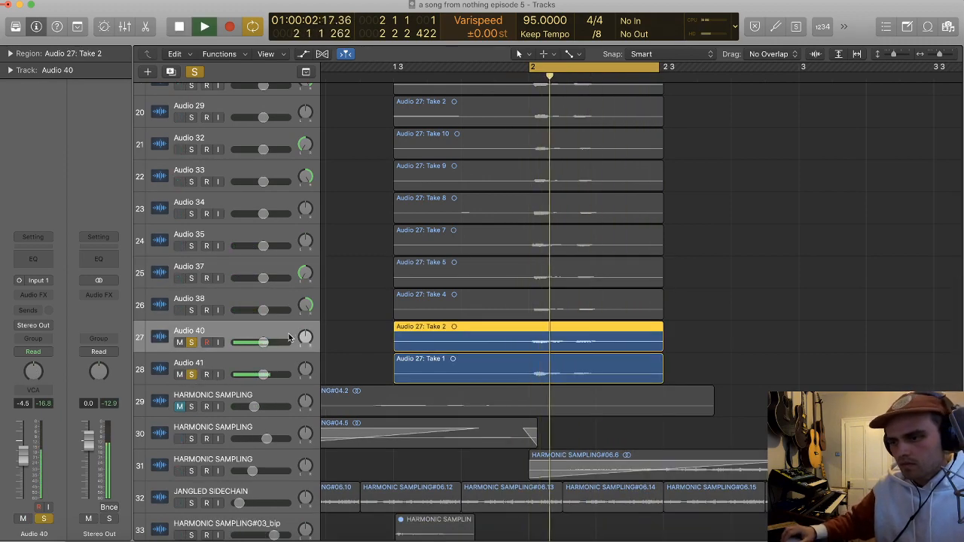
{"action": "left_click_drag", "start_coordinate": [304, 339], "coordinate": [306, 351]}
{"action": "key", "text": "space"}
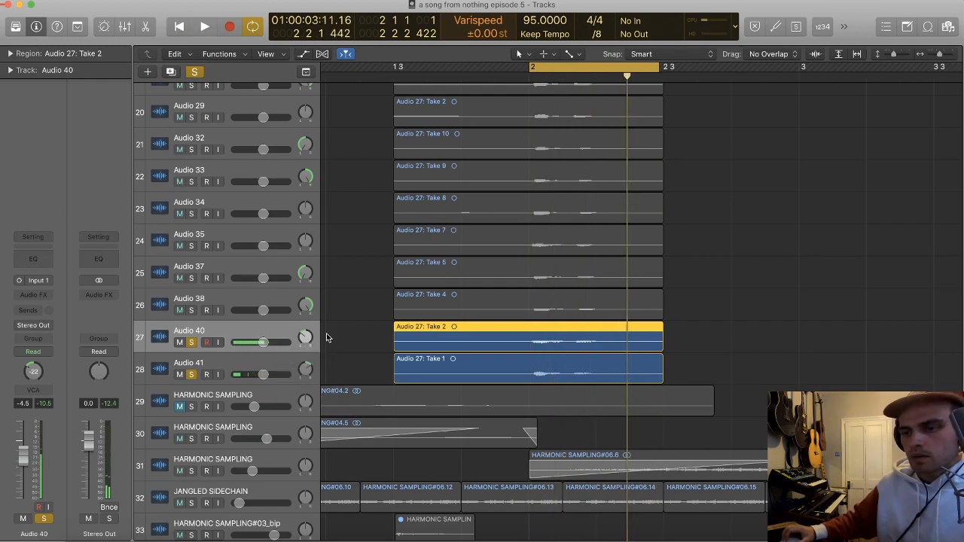
Step: Solo all eleven take tracks from Audio 27 down to Audio 41
{"action": "scroll", "coordinate": [251, 346], "scroll_direction": "up", "scroll_amount": 1}
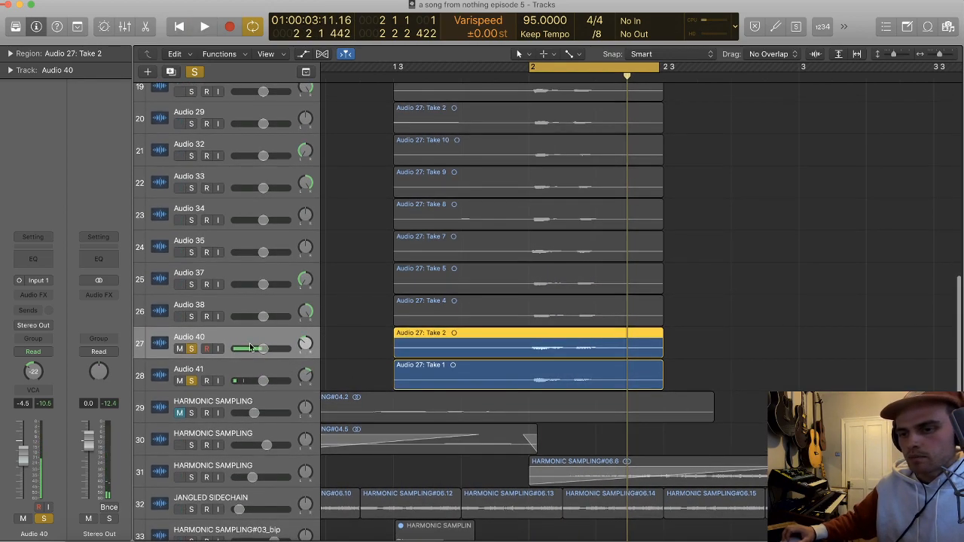
{"action": "left_click", "coordinate": [191, 381]}
{"action": "left_click", "coordinate": [193, 351]}
{"action": "left_click_drag", "start_coordinate": [192, 381], "coordinate": [193, 157]}
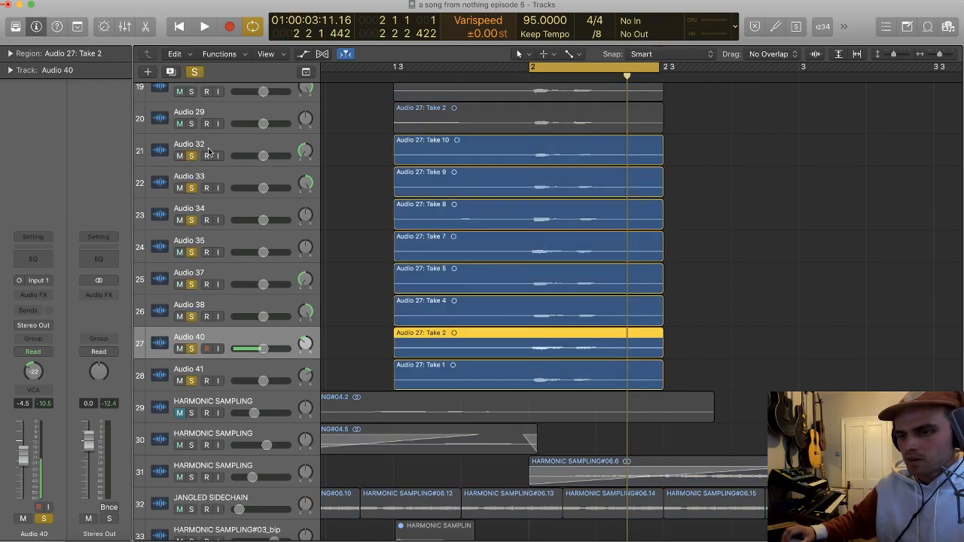
{"action": "scroll", "coordinate": [209, 153], "scroll_direction": "up", "scroll_amount": 4}
{"action": "left_click_drag", "start_coordinate": [193, 224], "coordinate": [198, 156]}
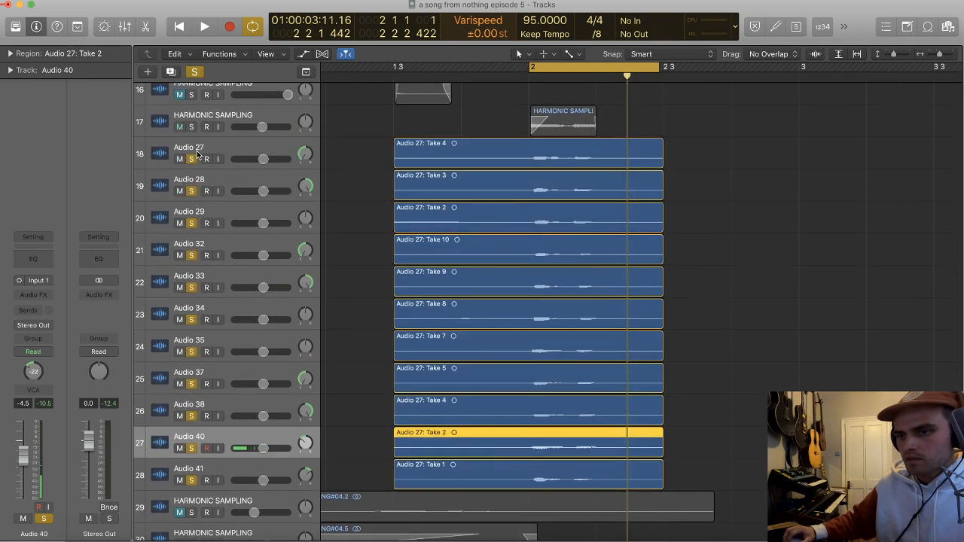
Step: Set the cycle range to run from 1 4 1 to 2 2 1
{"action": "left_click", "coordinate": [364, 164]}
{"action": "left_click_drag", "start_coordinate": [532, 67], "coordinate": [462, 67]}
{"action": "left_click_drag", "start_coordinate": [654, 69], "coordinate": [595, 67]}
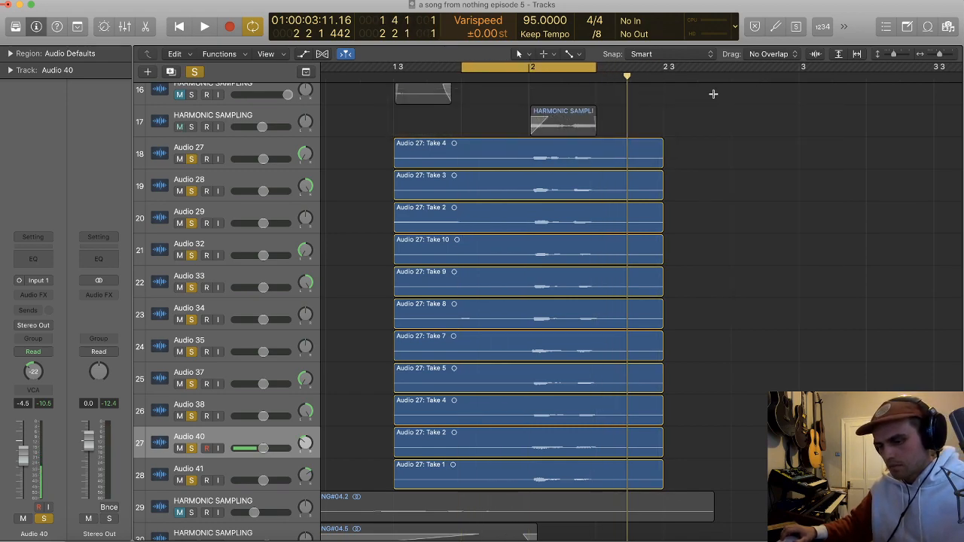
Step: Listen to the soloed takes over the new cycle range and take all tracks out of solo
{"action": "key", "text": "space"}
{"action": "key", "text": "space"}
{"action": "key", "text": "space"}
{"action": "key", "text": "space"}
{"action": "key", "text": "s"}
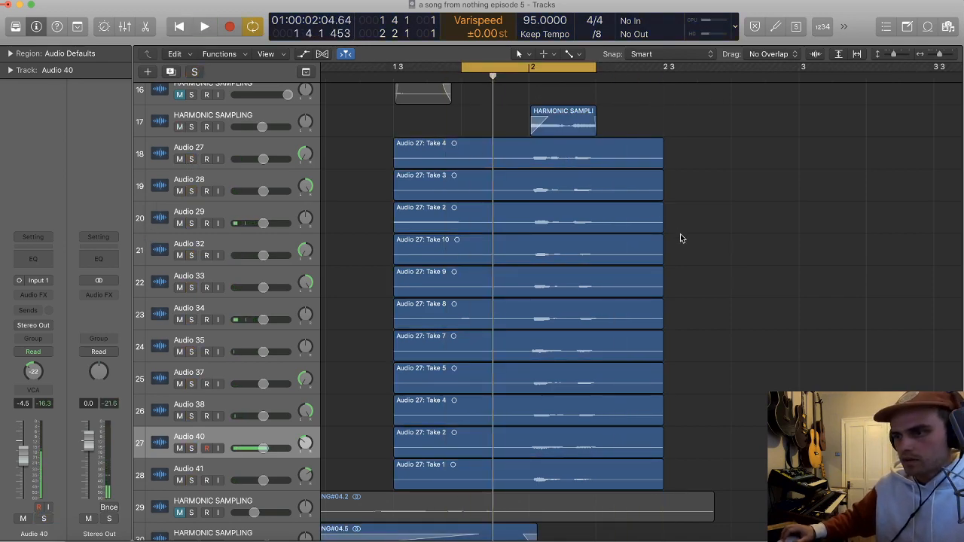
Step: Trim all eleven take regions on Audio 27 to Audio 41 so they span only bar 2 to 2 2 1
{"action": "left_click_drag", "start_coordinate": [693, 461], "coordinate": [504, 473]}
{"action": "double_click", "coordinate": [529, 153]}
{"action": "key", "text": "Delete"}
{"action": "left_click_drag", "start_coordinate": [713, 470], "coordinate": [623, 472]}
{"action": "double_click", "coordinate": [596, 153]}
{"action": "double_click", "coordinate": [596, 187]}
{"action": "left_click_drag", "start_coordinate": [626, 120], "coordinate": [608, 139]}
{"action": "key", "text": "Delete"}
Step: Add short fades to the trimmed regions and lower the take tracks, with Audio 32 to 41 at -16.0 dB and Audio 27 to 29 quieter
{"action": "left_click", "coordinate": [11, 54]}
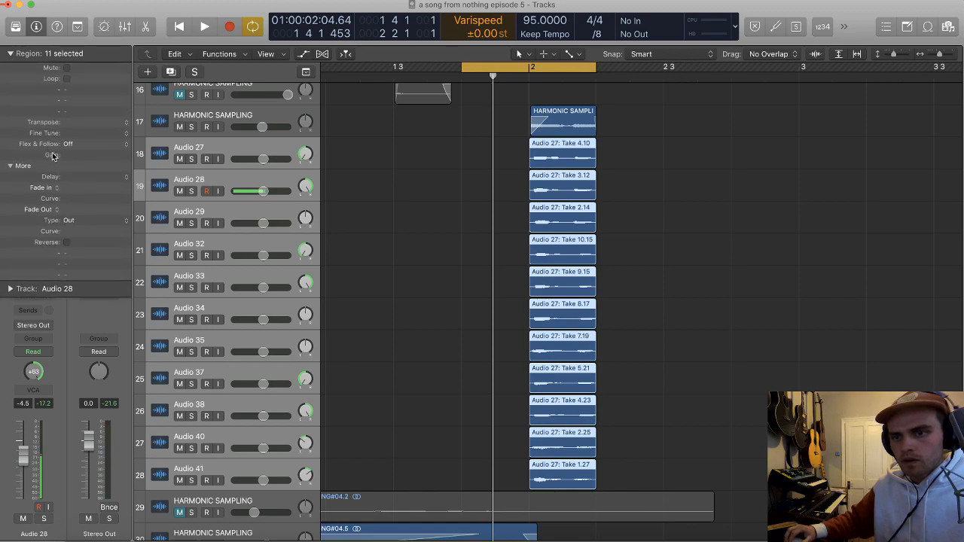
{"action": "left_click_drag", "start_coordinate": [263, 191], "coordinate": [240, 160]}
{"action": "key", "text": "space"}
{"action": "left_click", "coordinate": [12, 54]}
{"action": "left_click", "coordinate": [247, 174]}
{"action": "left_click", "coordinate": [247, 210]}
{"action": "left_click", "coordinate": [254, 150], "text": "shift"}
{"action": "left_click", "coordinate": [273, 247]}
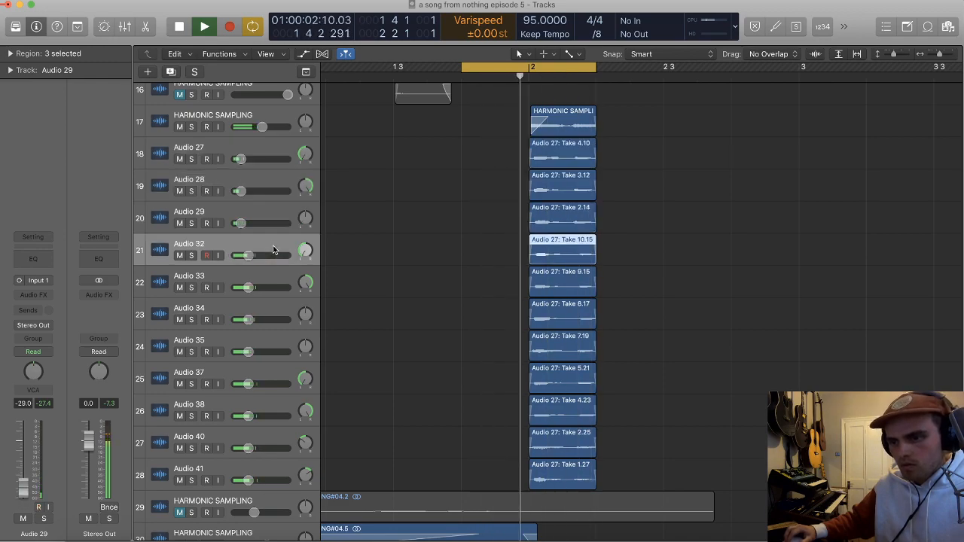
Step: Raise Audio 32 to Audio 41 to -15.2 dB, and Audio 27 and Audio 28 to -23.5 dB
{"action": "left_click", "coordinate": [273, 468], "text": "shift"}
{"action": "left_click_drag", "start_coordinate": [249, 421], "coordinate": [252, 418]}
{"action": "left_click_drag", "start_coordinate": [248, 416], "coordinate": [250, 416]}
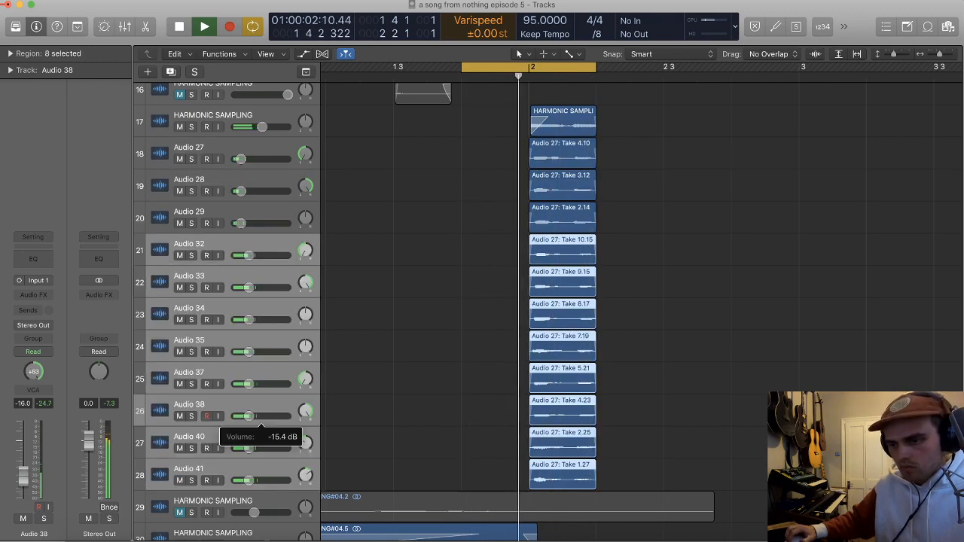
{"action": "left_click_drag", "start_coordinate": [241, 191], "coordinate": [244, 160]}
{"action": "left_click", "coordinate": [247, 160]}
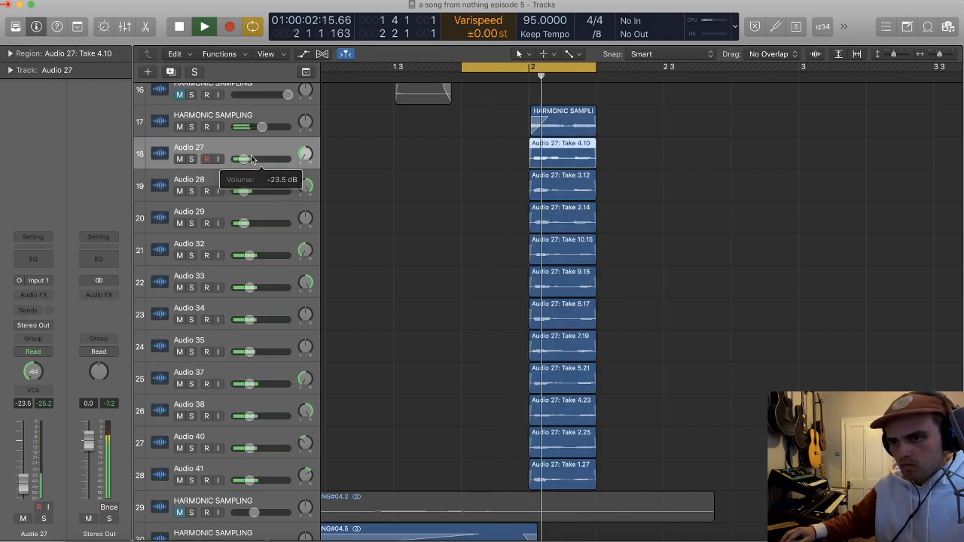
Step: Stop playback and lower Audio 40 and Audio 41 to -17.8 dB
{"action": "left_click", "coordinate": [273, 470], "text": "shift"}
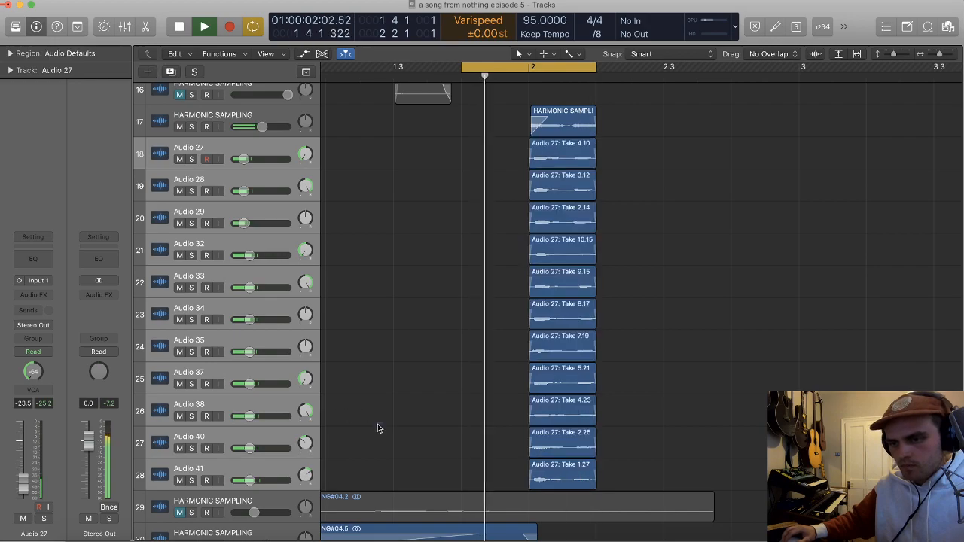
{"action": "left_click", "coordinate": [382, 426]}
{"action": "key", "text": "space"}
{"action": "left_click", "coordinate": [267, 465]}
{"action": "left_click", "coordinate": [254, 442], "text": "shift"}
Step: Compare the loop with the HARMONIC SAMPLING track above Audio 27 soloed, muted and playing with the takes
{"action": "scroll", "coordinate": [340, 313], "scroll_direction": "up", "scroll_amount": 2}
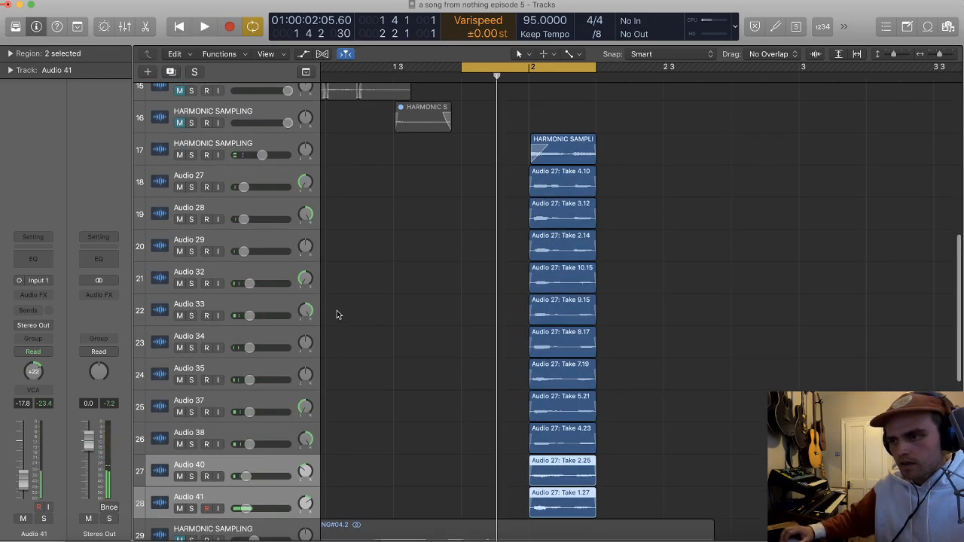
{"action": "left_click", "coordinate": [199, 173]}
{"action": "key", "text": "space"}
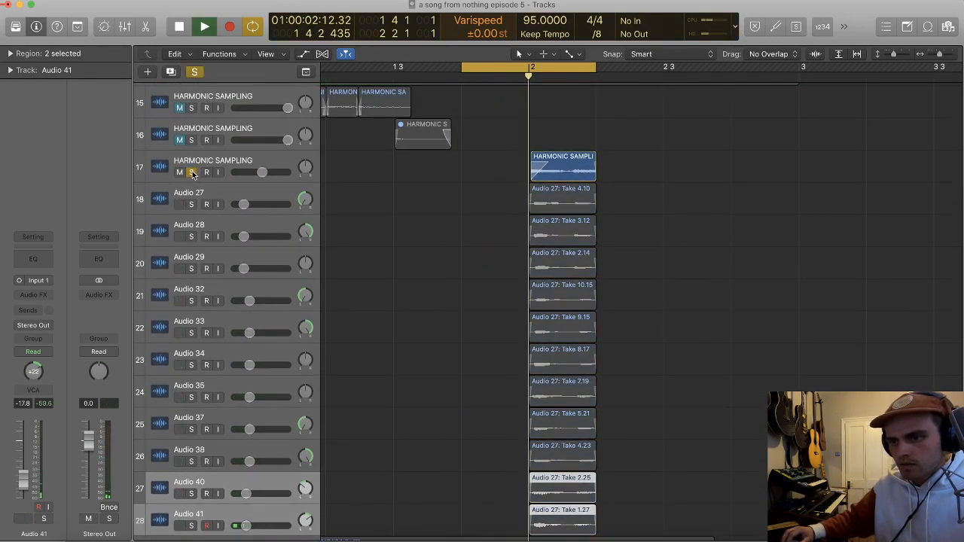
{"action": "left_click", "coordinate": [197, 172]}
{"action": "left_click", "coordinate": [181, 173]}
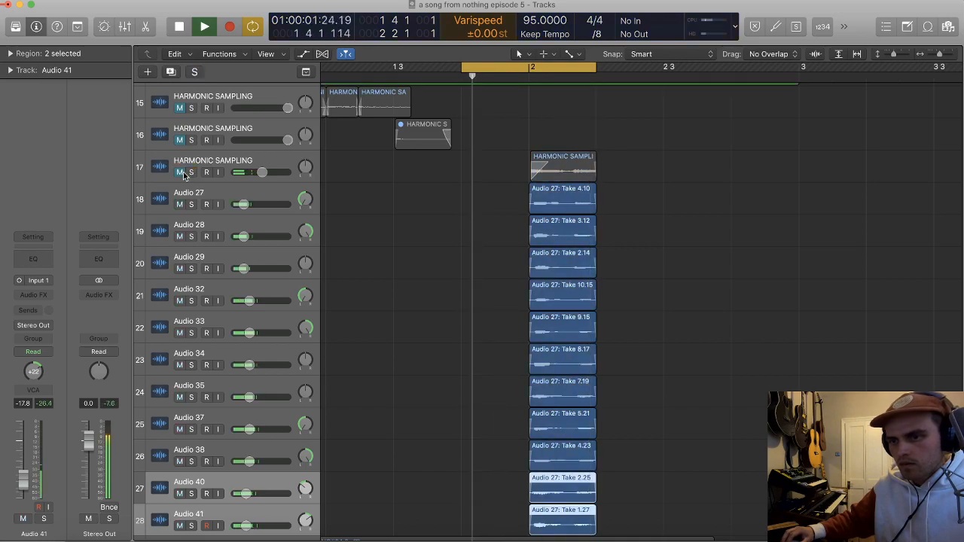
{"action": "left_click", "coordinate": [181, 173]}
{"action": "left_click", "coordinate": [276, 160]}
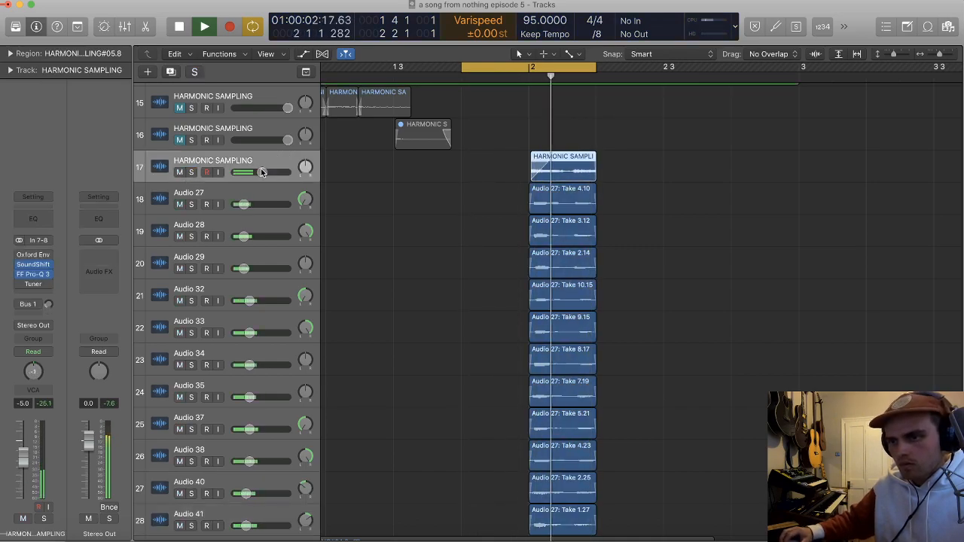
Step: Route the outputs of all tracks from Audio 27 to Audio 41 to Bus 5 and name its aux BV SAMPLE THING
{"action": "scroll", "coordinate": [281, 170], "scroll_direction": "down", "scroll_amount": 2}
{"action": "key", "text": "cmd+Up"}
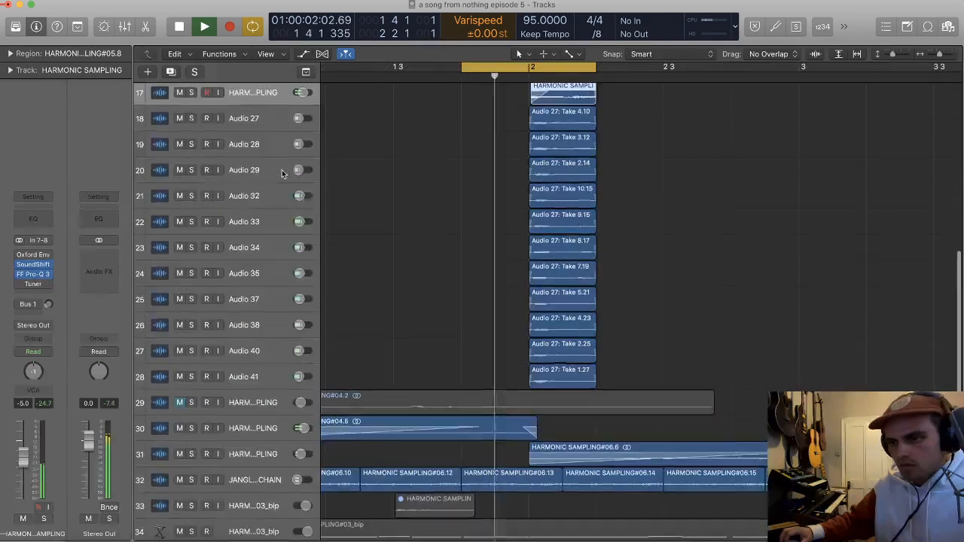
{"action": "left_click", "coordinate": [259, 134]}
{"action": "left_click", "coordinate": [256, 377], "text": "shift"}
{"action": "key", "text": "space"}
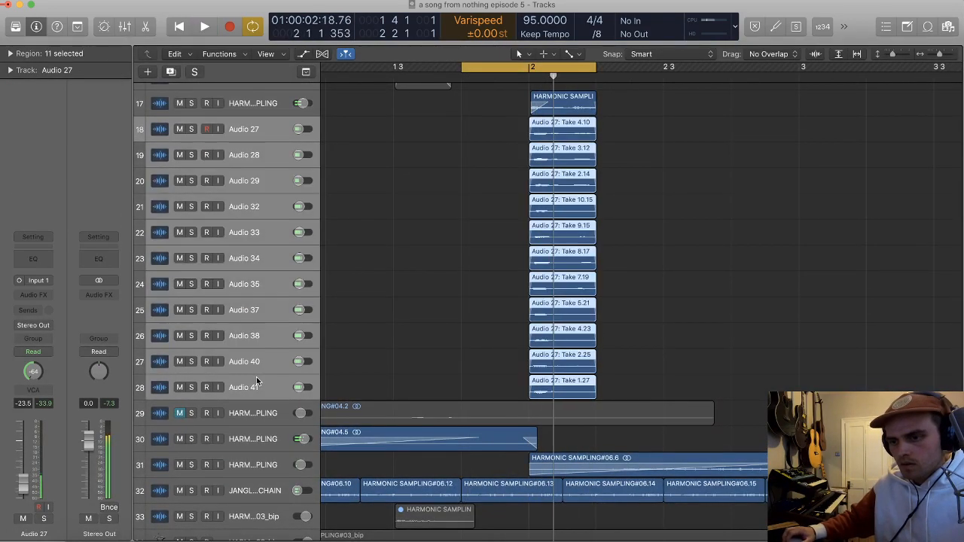
{"action": "key", "text": "x"}
{"action": "left_click", "coordinate": [527, 319]}
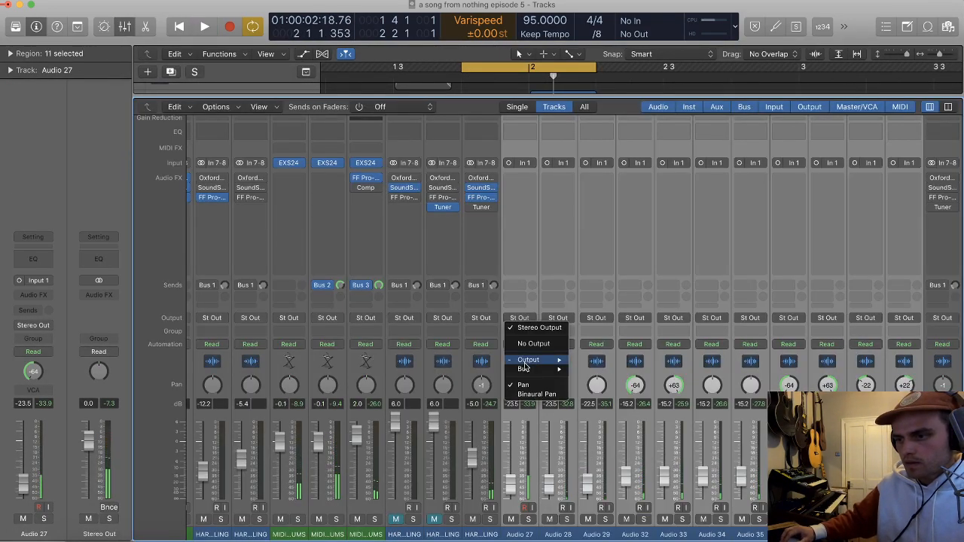
{"action": "mouse_move", "coordinate": [531, 369]}
{"action": "left_click", "coordinate": [601, 214]}
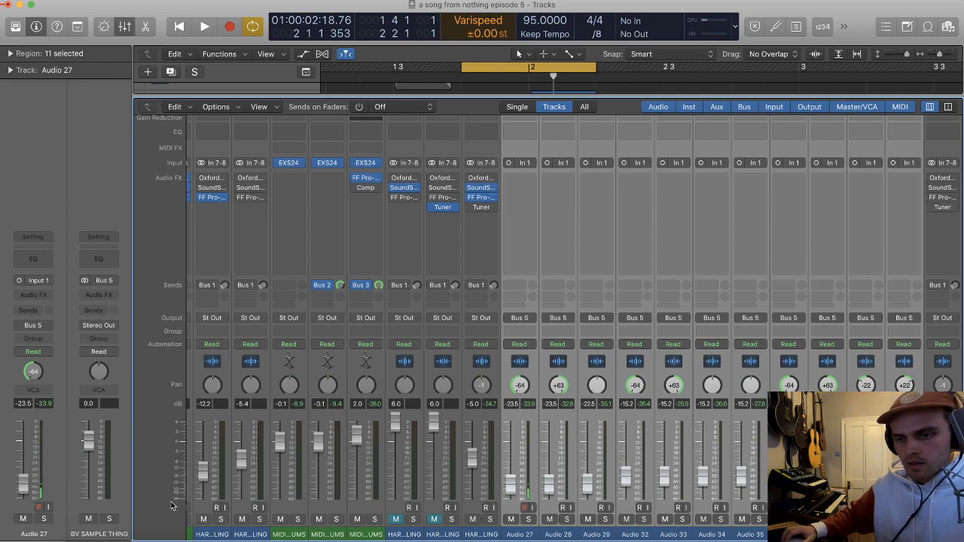
Step: Insert the FabFilter Pro-Q 3 equalizer on the BV SAMPLE THING aux
{"action": "left_click", "coordinate": [99, 295]}
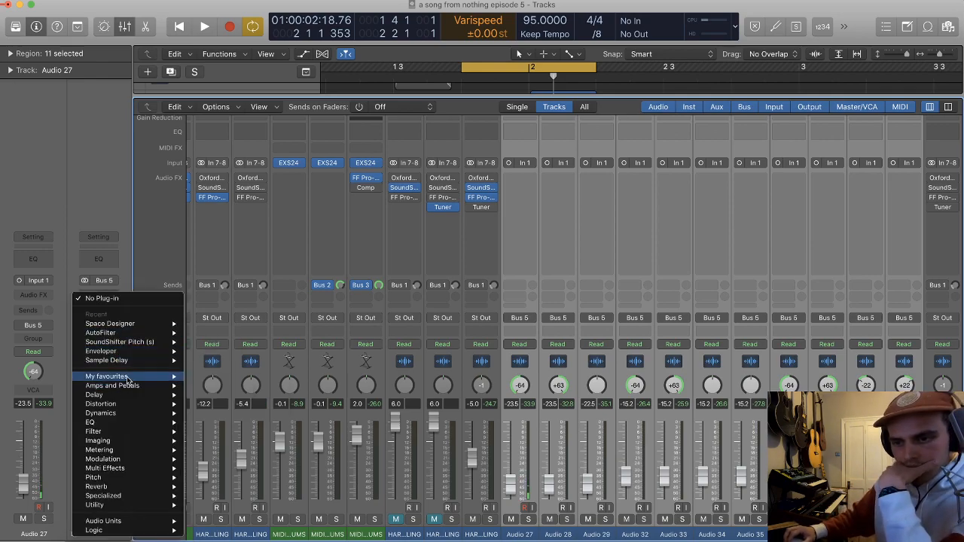
{"action": "mouse_move", "coordinate": [113, 376]}
{"action": "mouse_move", "coordinate": [223, 395]}
{"action": "left_click", "coordinate": [320, 395]}
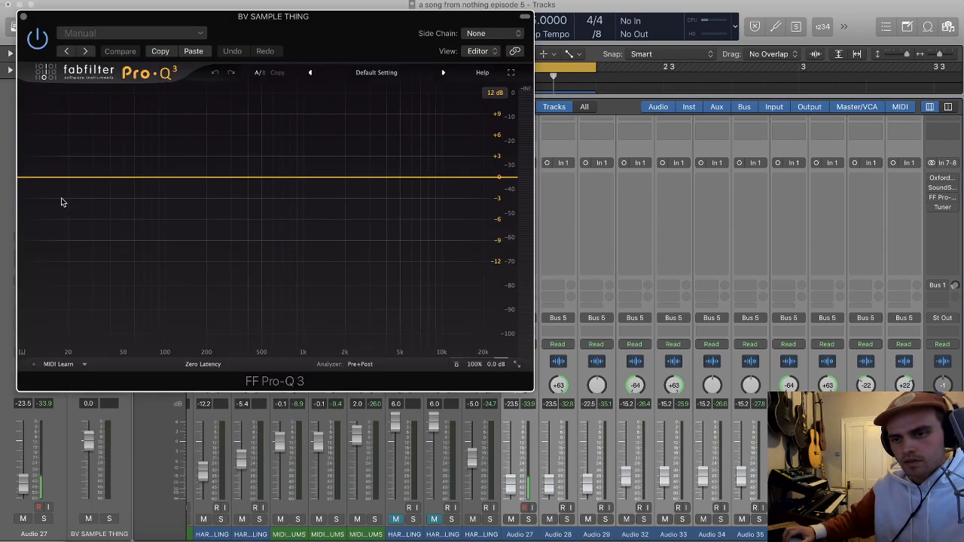
Step: Shape the bus with a 12 dB/oct low cut at about 497 Hz and a 12 dB/oct high cut above 2 kHz
{"action": "left_click_drag", "start_coordinate": [34, 177], "coordinate": [232, 177]}
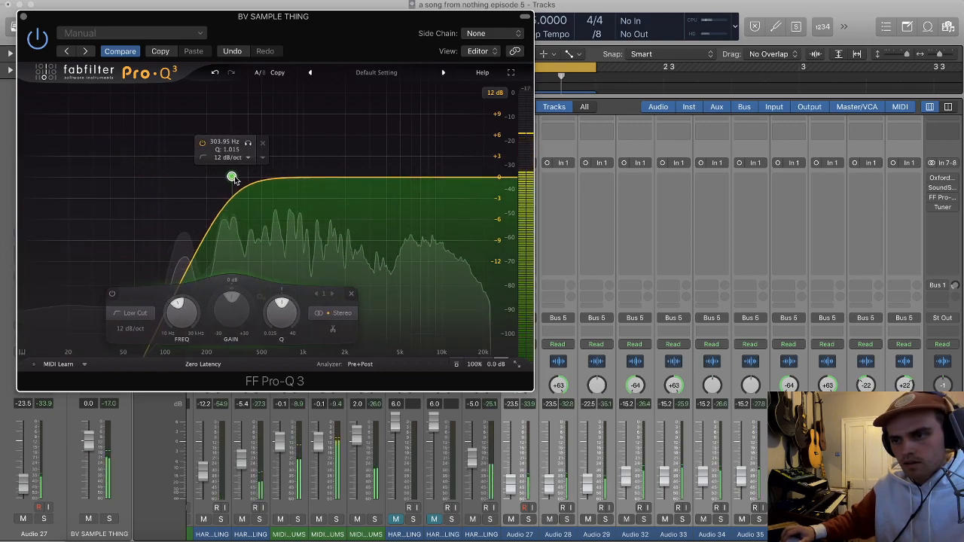
{"action": "left_click", "coordinate": [505, 179]}
{"action": "left_click_drag", "start_coordinate": [504, 178], "coordinate": [353, 179]}
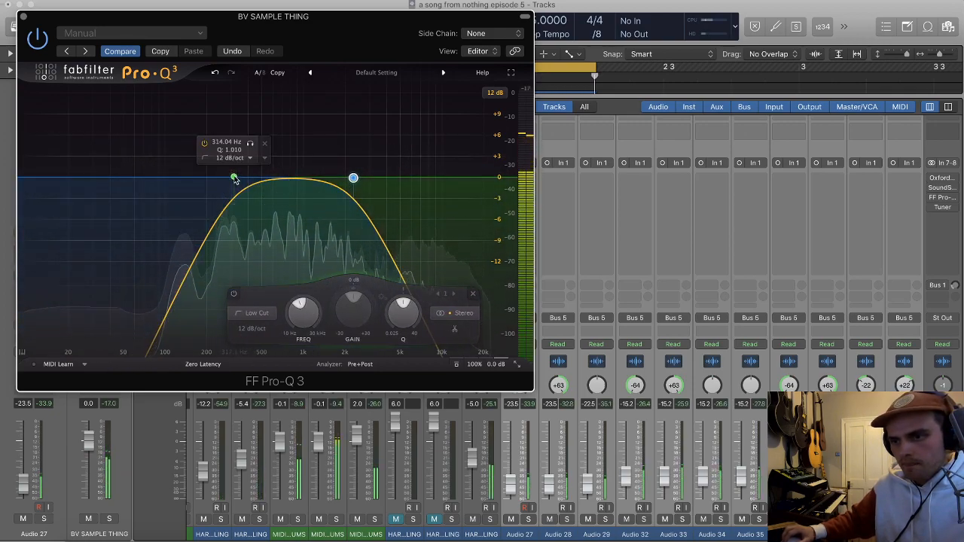
{"action": "left_click_drag", "start_coordinate": [235, 176], "coordinate": [261, 177]}
{"action": "left_click_drag", "start_coordinate": [353, 178], "coordinate": [366, 179]}
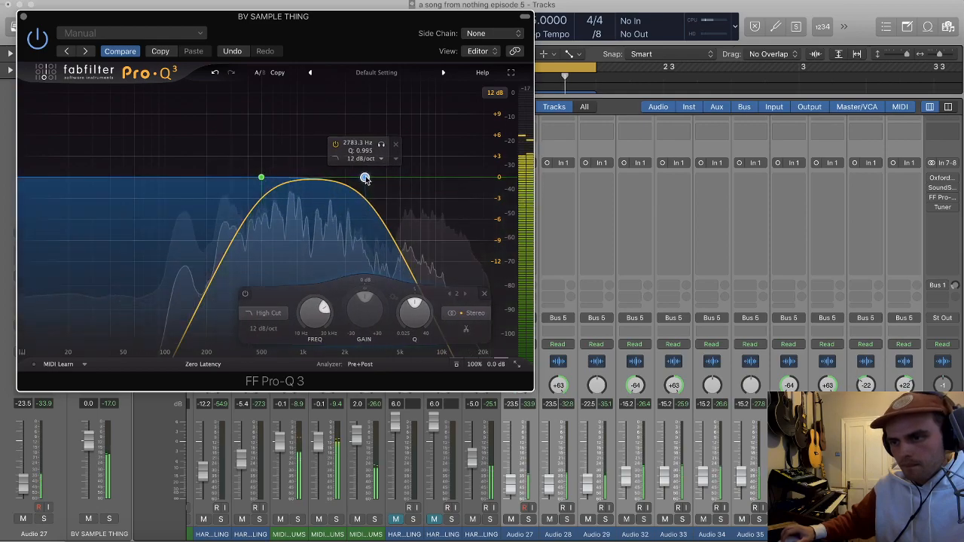
Step: Try a stereo Rotor Cabinet after the equalizer on the BV SAMPLE THING aux
{"action": "left_click", "coordinate": [23, 17]}
{"action": "left_click", "coordinate": [110, 300]}
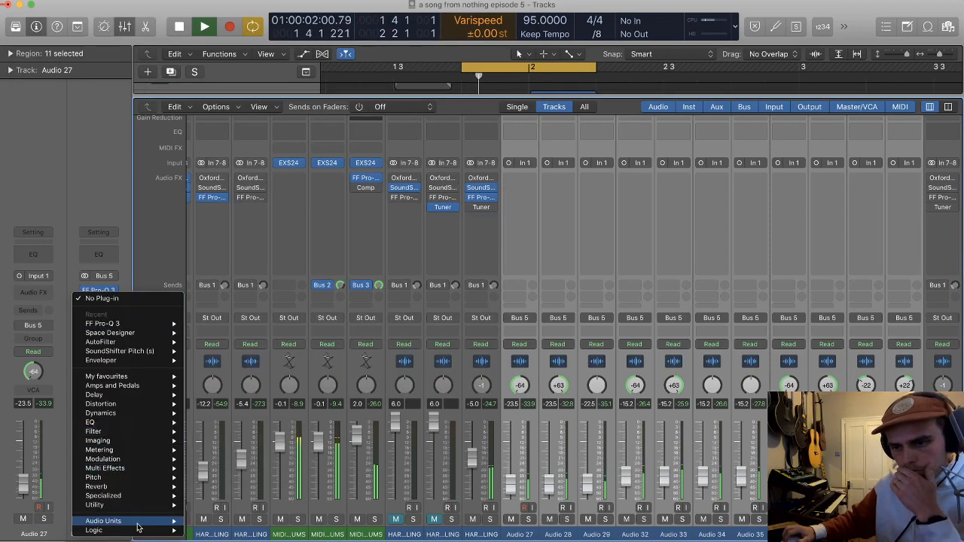
{"action": "mouse_move", "coordinate": [113, 520]}
{"action": "mouse_move", "coordinate": [226, 477]}
{"action": "mouse_move", "coordinate": [120, 458]}
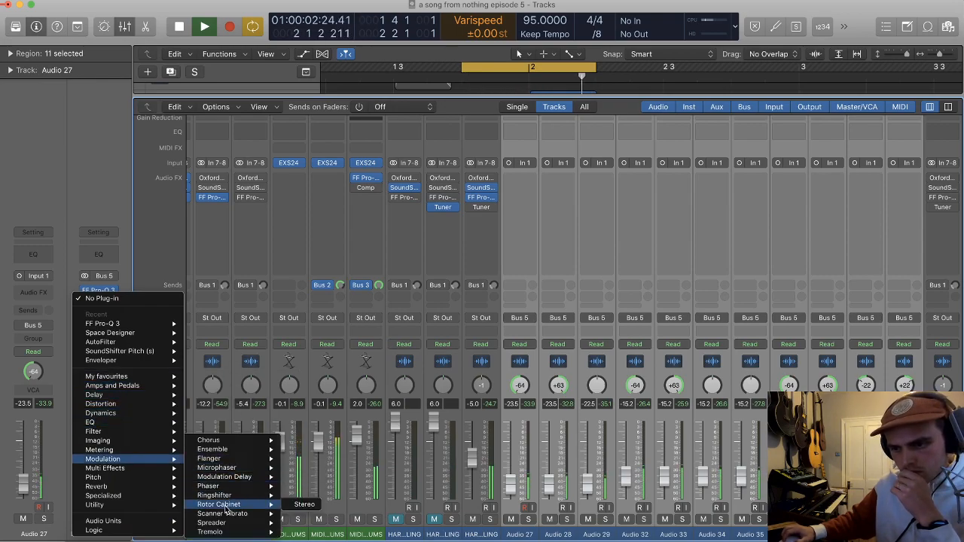
{"action": "left_click", "coordinate": [290, 507]}
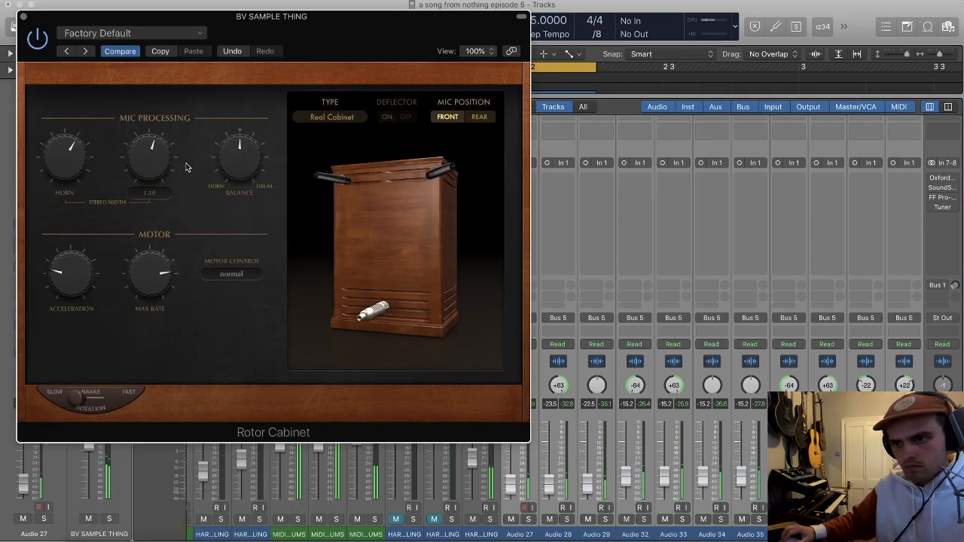
{"action": "left_click", "coordinate": [23, 15]}
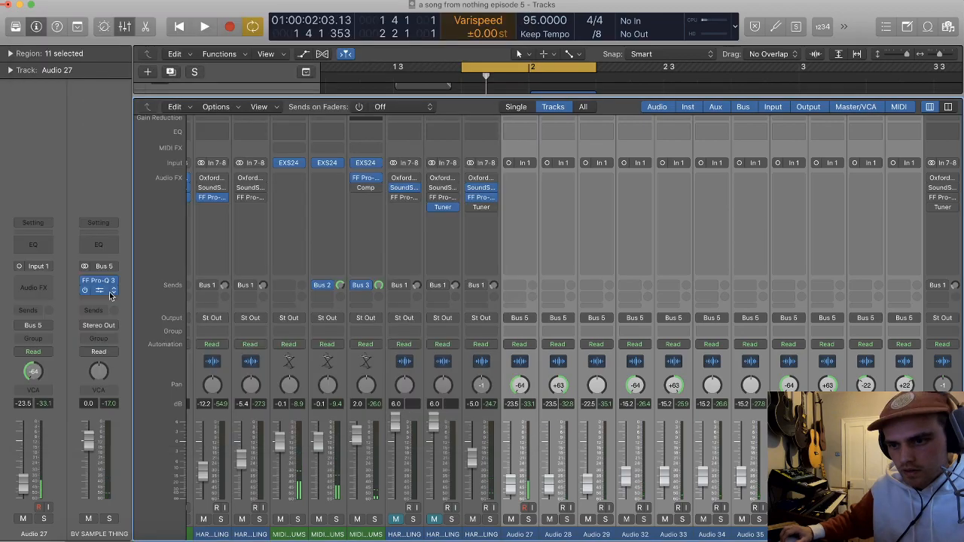
Step: Replace the Rotor Cabinet on the BV SAMPLE THING aux with the Chorus effect
{"action": "left_click", "coordinate": [111, 294]}
{"action": "mouse_move", "coordinate": [141, 460]}
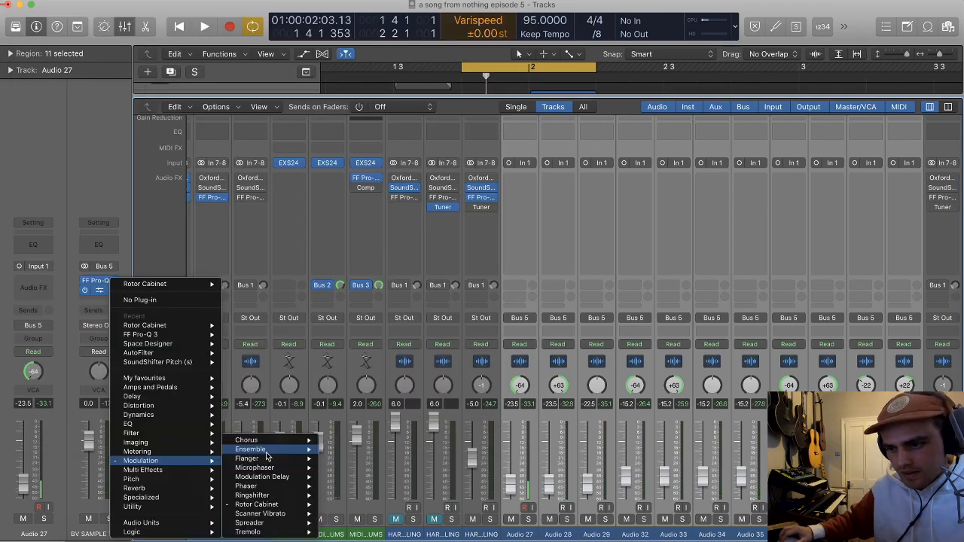
{"action": "left_click", "coordinate": [249, 440]}
{"action": "left_click", "coordinate": [23, 16]}
Step: Insert a stereo Direction Mixer after the Chorus on the aux and adjust its spread
{"action": "left_click", "coordinate": [111, 302]}
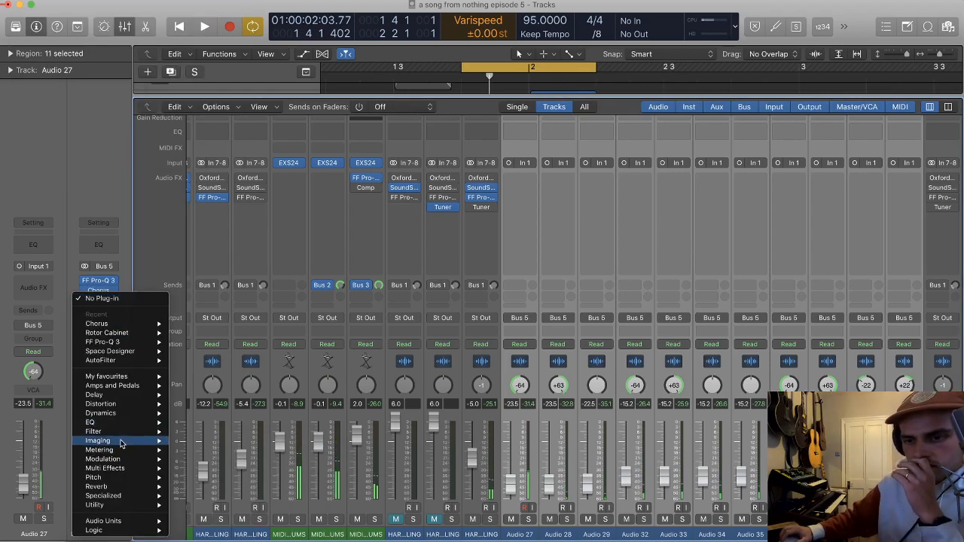
{"action": "mouse_move", "coordinate": [127, 432]}
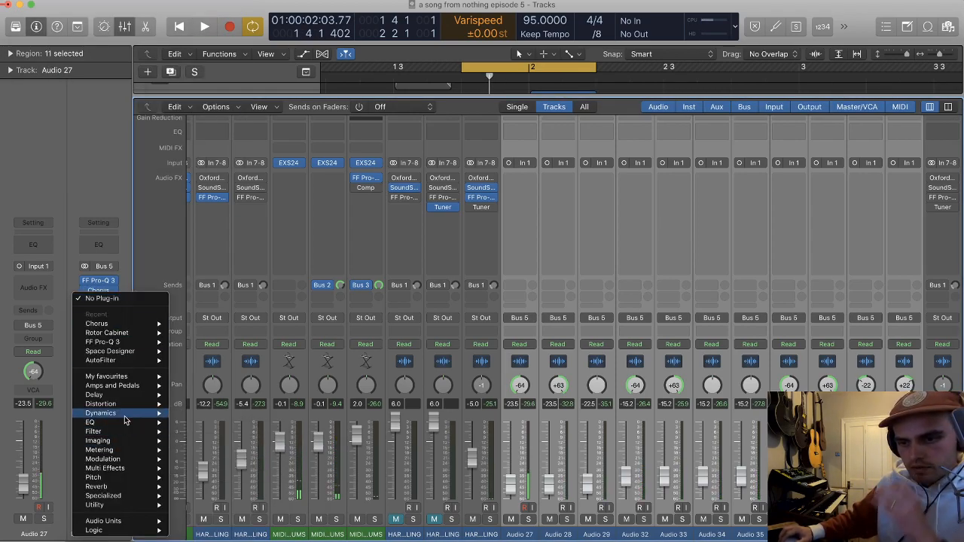
{"action": "left_click", "coordinate": [123, 279]}
{"action": "left_click", "coordinate": [107, 299]}
{"action": "mouse_move", "coordinate": [158, 444]}
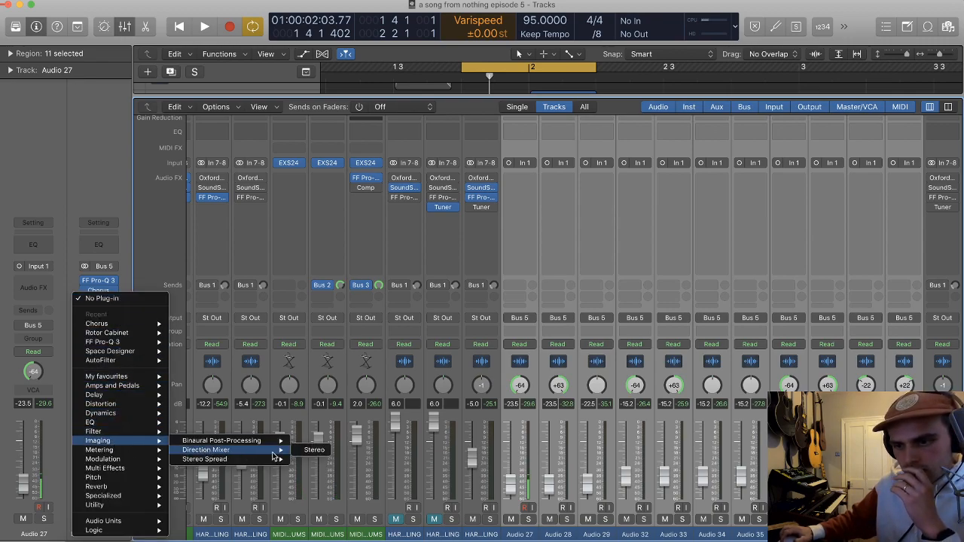
{"action": "left_click", "coordinate": [307, 451]}
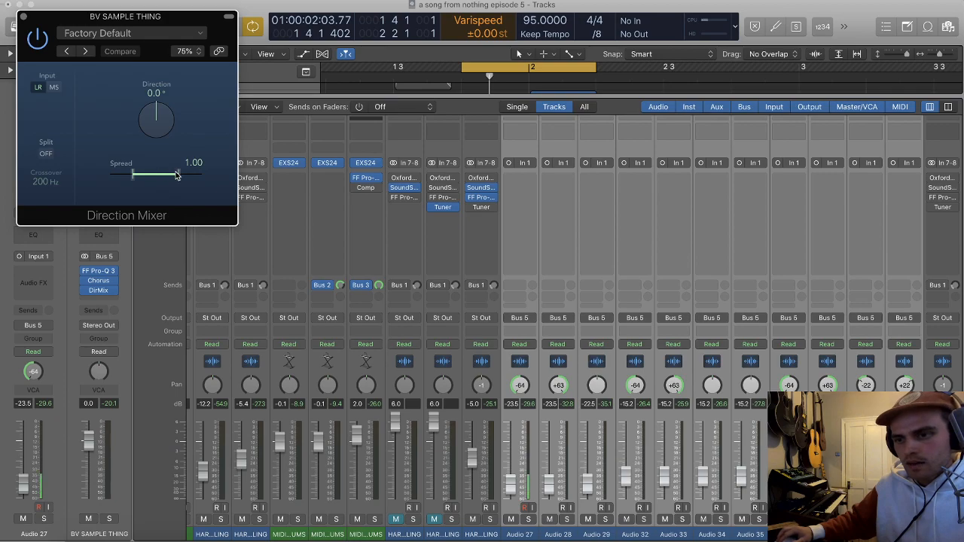
{"action": "left_click_drag", "start_coordinate": [172, 182], "coordinate": [167, 179]}
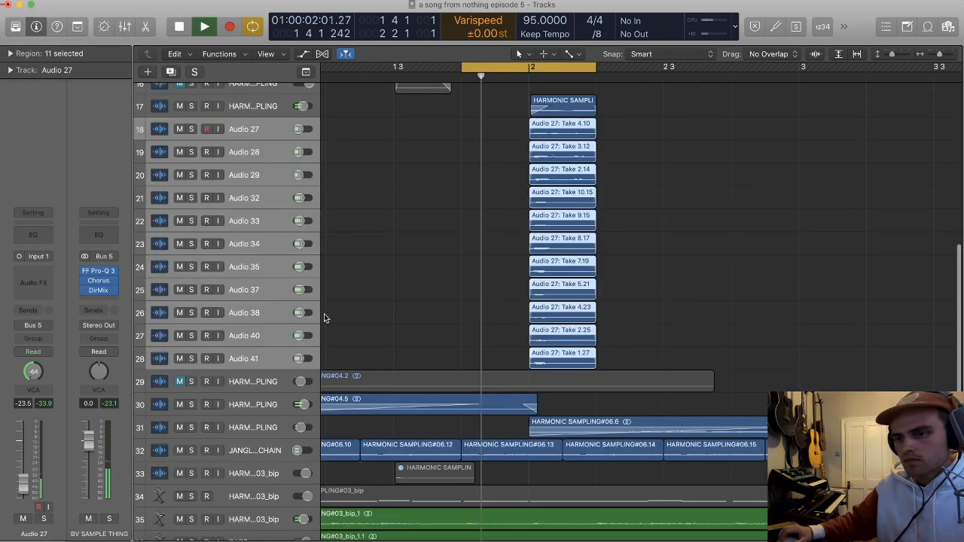
Step: Raise the BV SAMPLE THING fader to 2.0 dB during playback, then stop
{"action": "left_click_drag", "start_coordinate": [89, 446], "coordinate": [99, 431]}
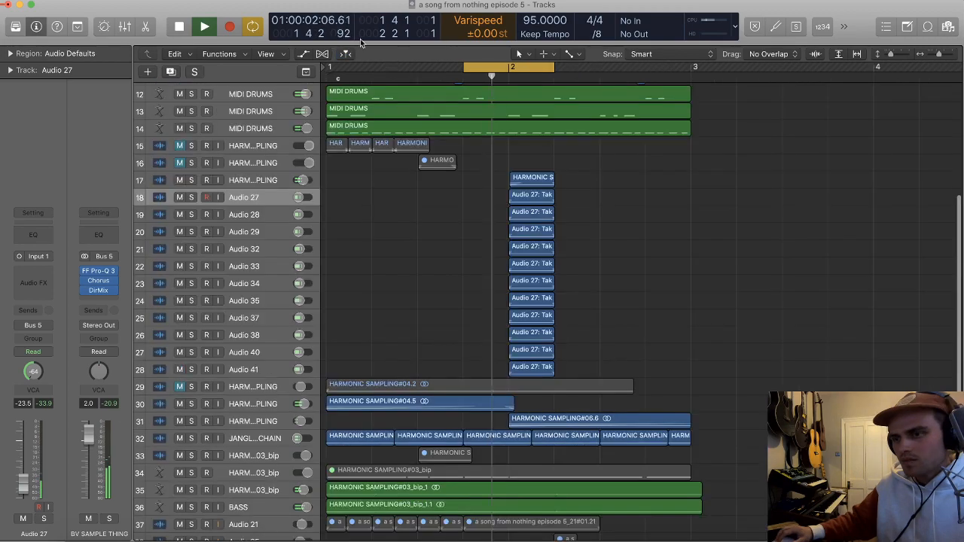
{"action": "key", "text": "space"}
Step: Cycle from bar 2 to bar 3 and add a track with Audio 27's settings above the HARMONIC SAMPLING track
{"action": "left_click_drag", "start_coordinate": [328, 66], "coordinate": [683, 71]}
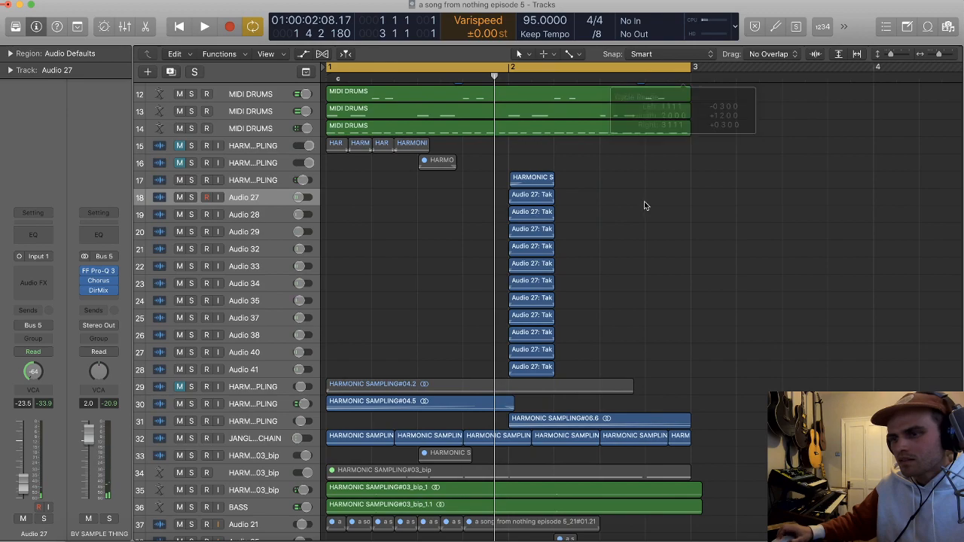
{"action": "left_click_drag", "start_coordinate": [512, 69], "coordinate": [697, 73]}
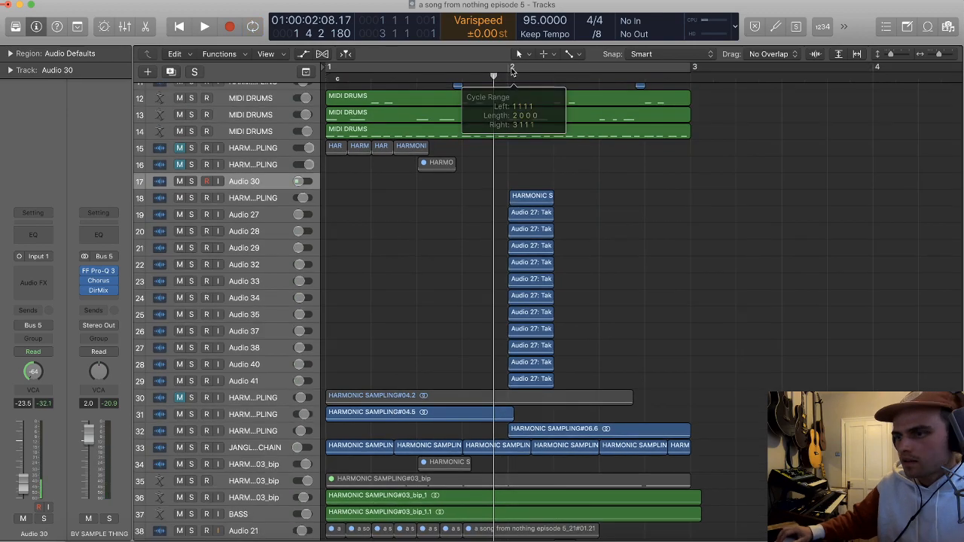
{"action": "scroll", "coordinate": [739, 141], "scroll_direction": "up", "scroll_amount": 1}
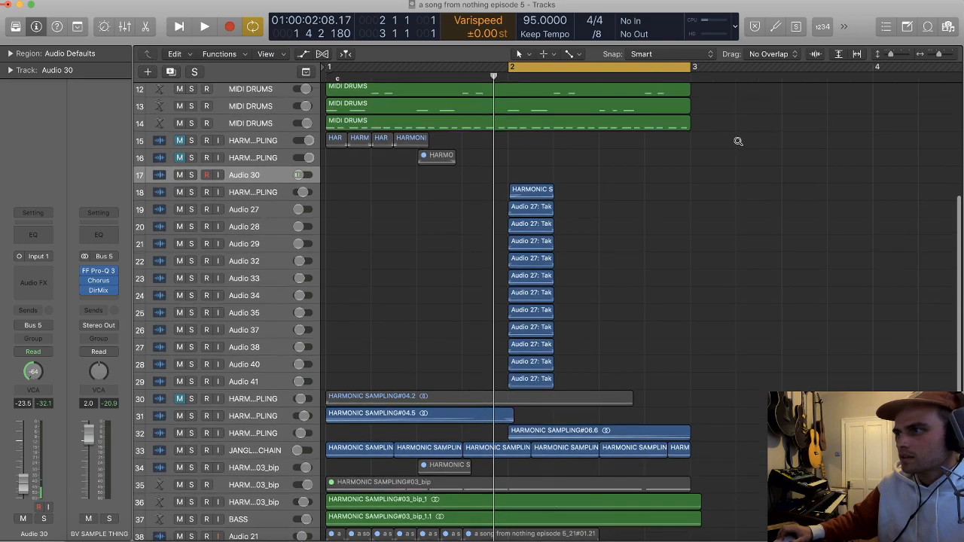
Step: Lower the varispeed to -5.00 semitones and play the cycle with the Audio 30 track record-enabled
{"action": "scroll", "coordinate": [738, 142], "scroll_direction": "up", "scroll_amount": 1}
{"action": "key", "text": "space"}
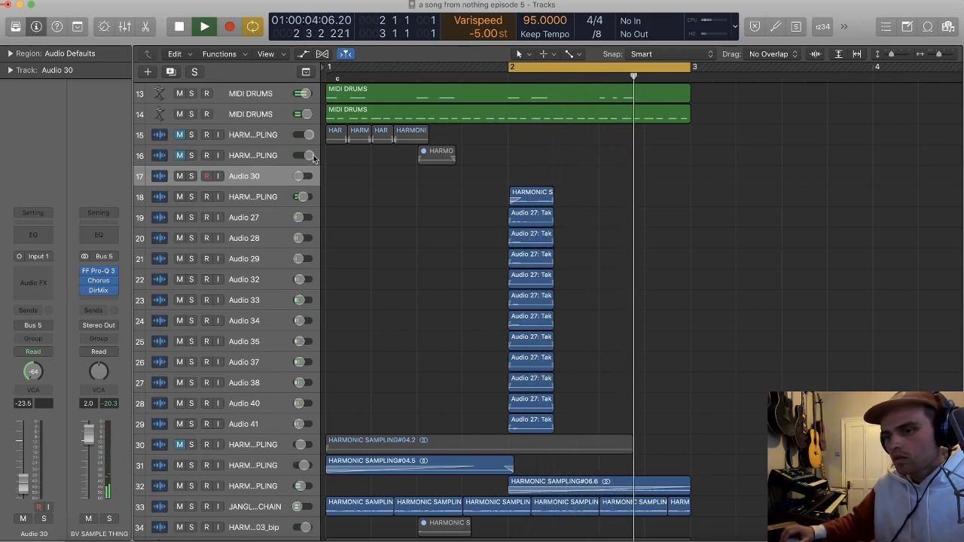
{"action": "left_click", "coordinate": [206, 175]}
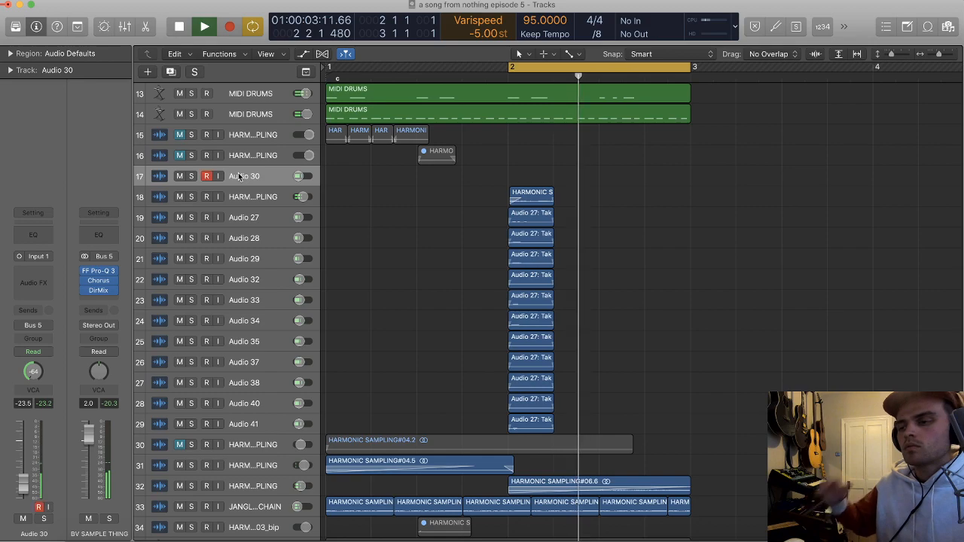
Step: Narrow the cycle to the second half of bar 2, record ten takes on Audio 30 and unpack them to new tracks
{"action": "left_click", "coordinate": [328, 67], "text": "shift"}
{"action": "key", "text": "space"}
{"action": "key", "text": "space"}
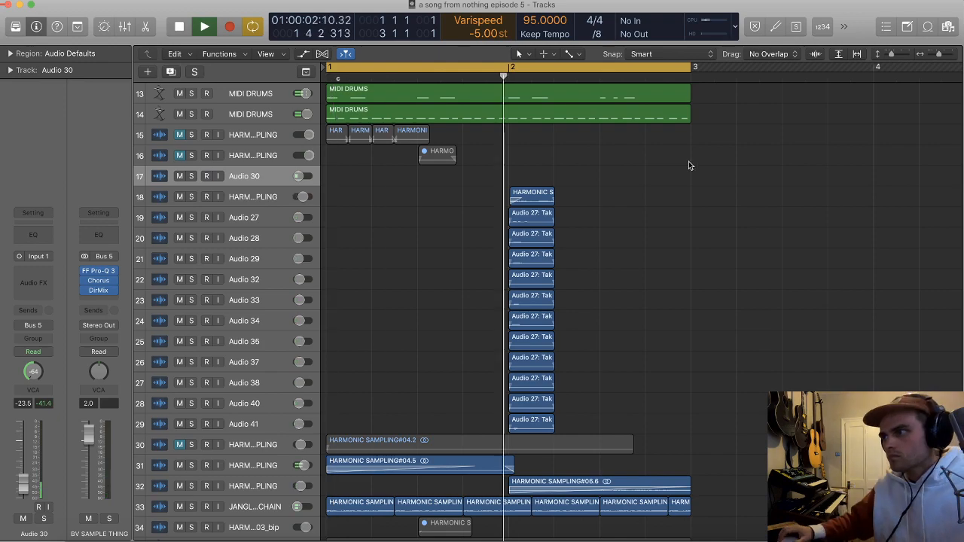
{"action": "key", "text": "super+Right"}
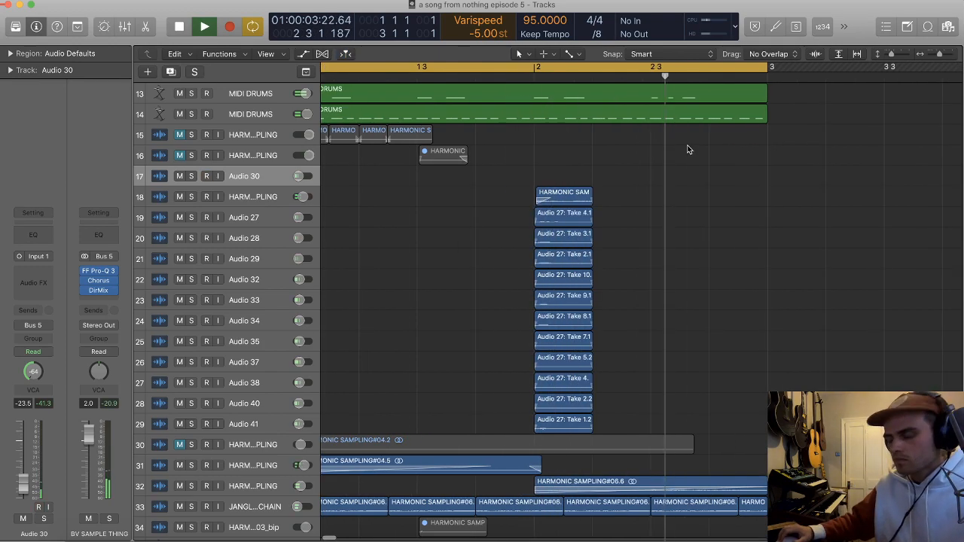
{"action": "key", "text": "super+Up"}
{"action": "scroll", "coordinate": [458, 162], "scroll_direction": "left", "scroll_amount": 1}
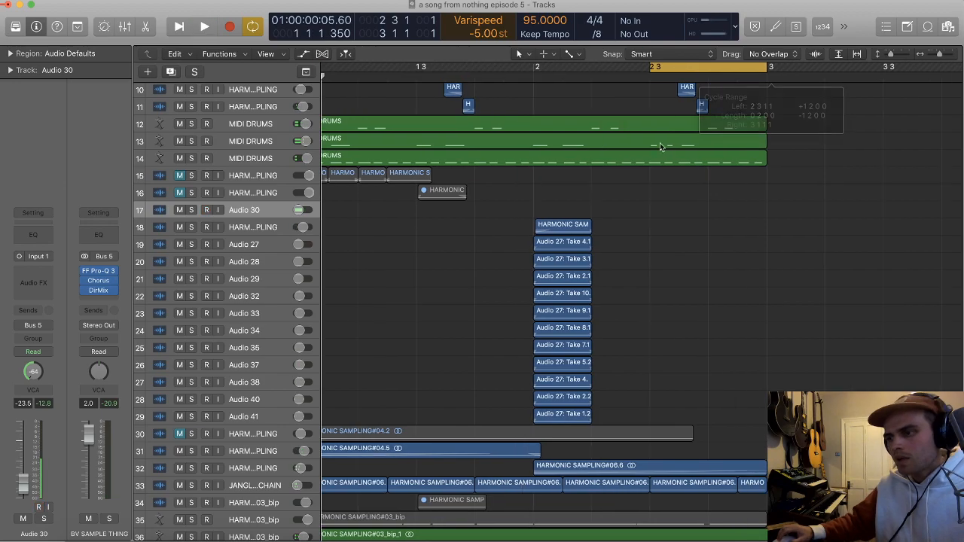
{"action": "key", "text": "r"}
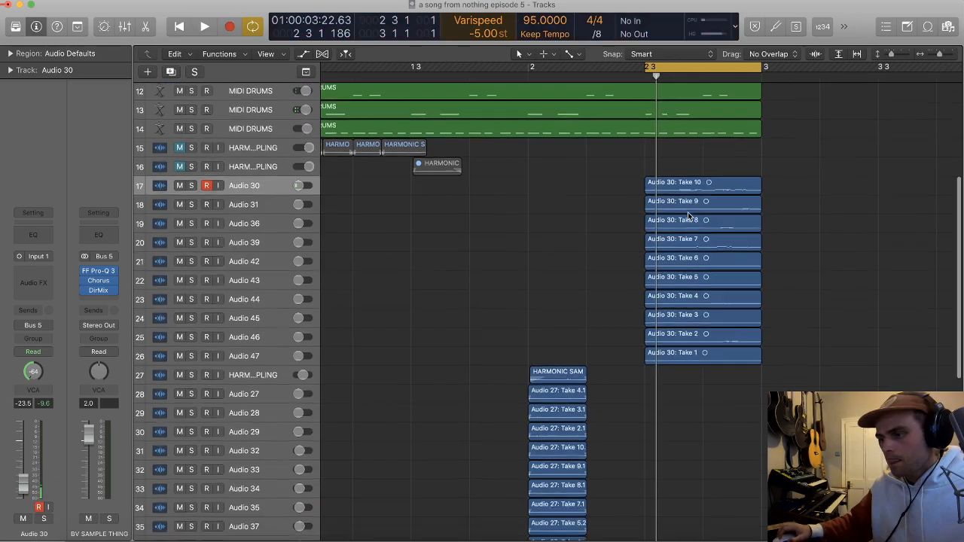
Step: Delete Take 9 together with its track, Audio 31
{"action": "scroll", "coordinate": [687, 211], "scroll_direction": "up", "scroll_amount": 1}
{"action": "key", "text": "x"}
{"action": "key", "text": "x"}
{"action": "scroll", "coordinate": [682, 212], "scroll_direction": "up", "scroll_amount": 4}
{"action": "scroll", "coordinate": [680, 214], "scroll_direction": "up", "scroll_amount": 1}
{"action": "left_click", "coordinate": [690, 196]}
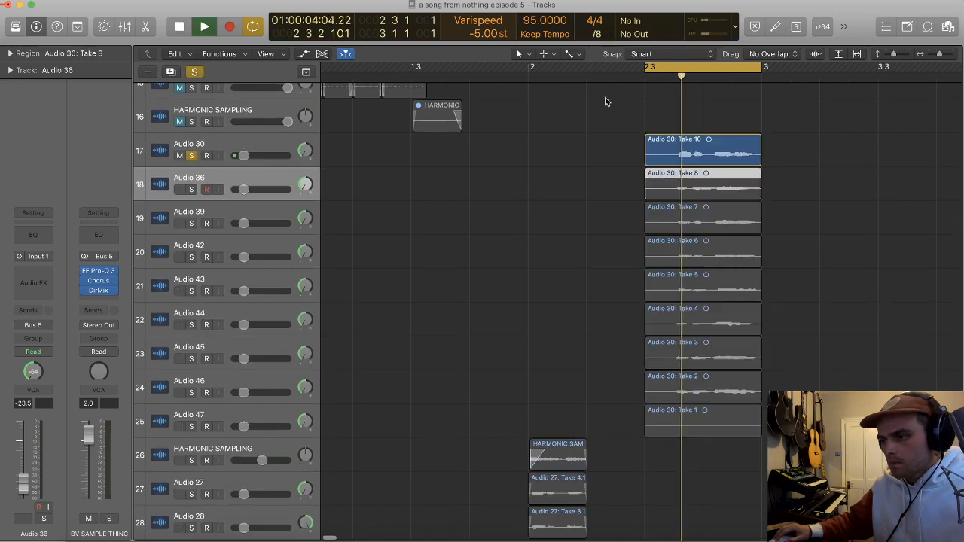
Step: Solo the takes from Audio 36 to Audio 47 in turn and pan them alternately right and left, with Audio 36 at +63
{"action": "left_click", "coordinate": [192, 190]}
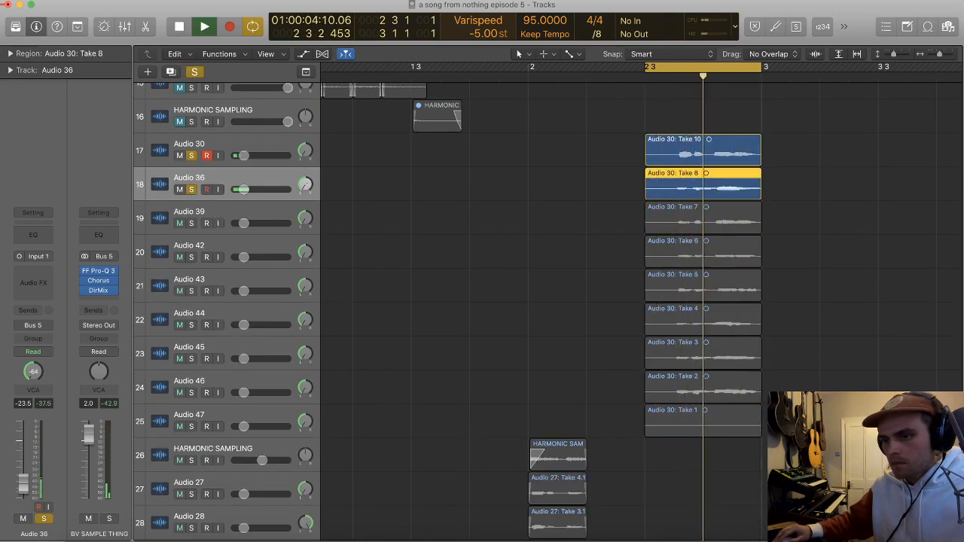
{"action": "left_click", "coordinate": [192, 223]}
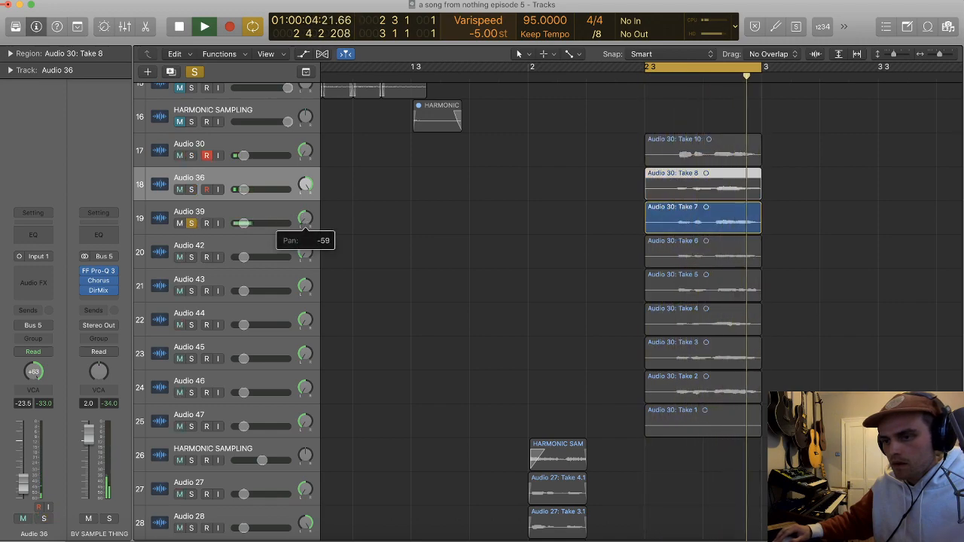
{"action": "left_click", "coordinate": [192, 257]}
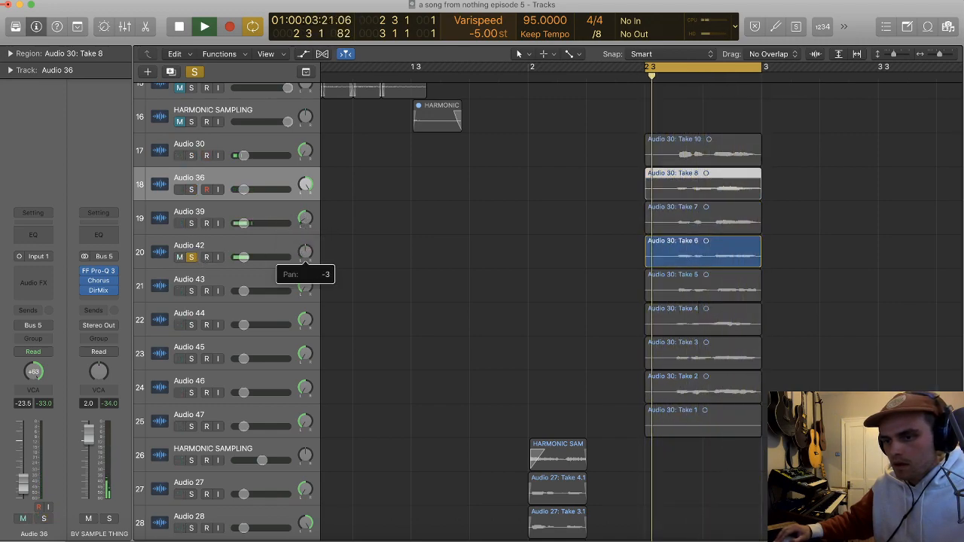
{"action": "left_click", "coordinate": [192, 292]}
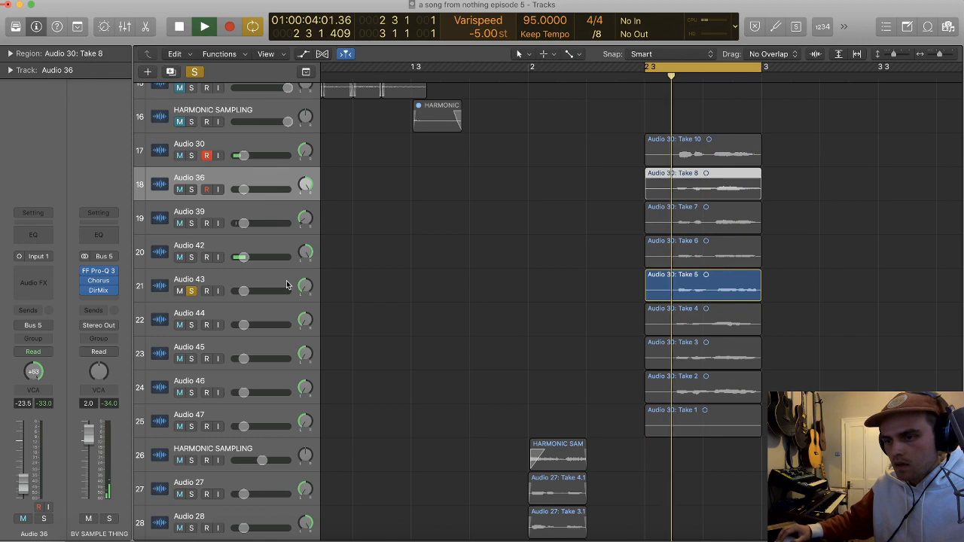
{"action": "left_click", "coordinate": [191, 325]}
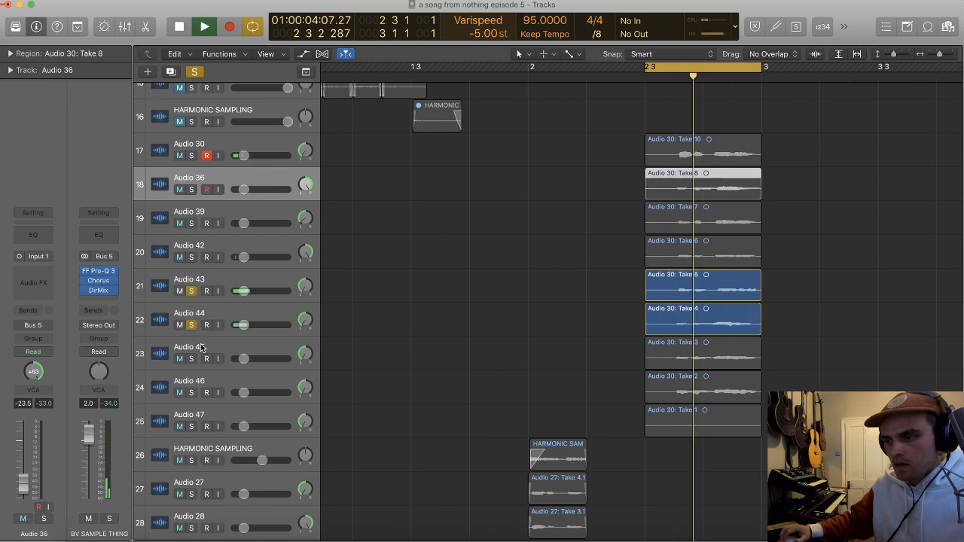
{"action": "left_click", "coordinate": [191, 393]}
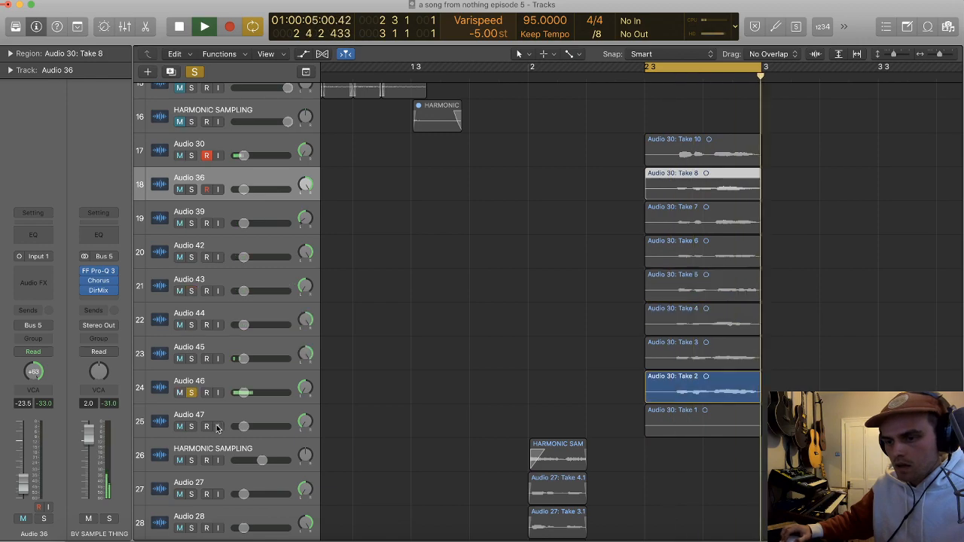
{"action": "left_click", "coordinate": [193, 427], "text": "alt"}
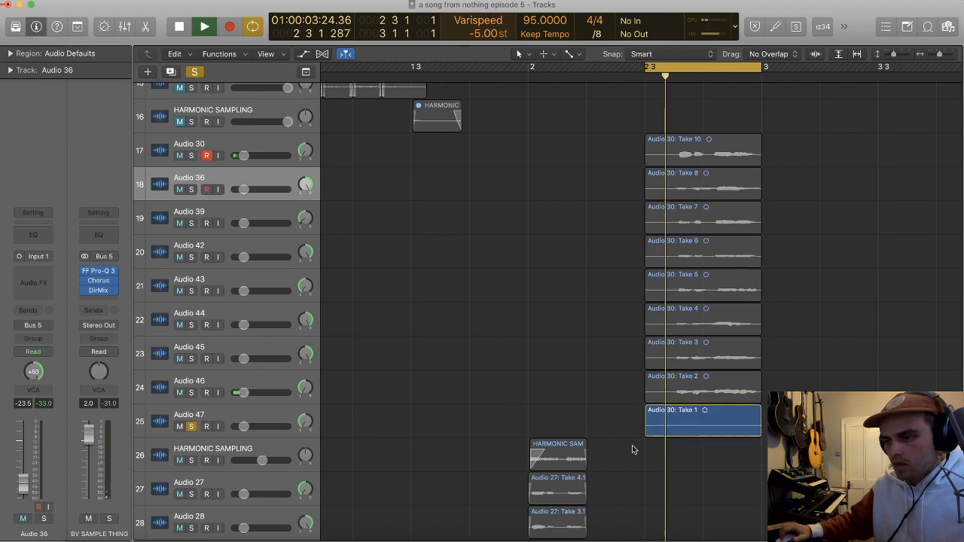
Step: Stop playback and delete Take 1 together with its track, Audio 47
{"action": "key", "text": "space"}
{"action": "left_click", "coordinate": [687, 431]}
{"action": "key", "text": "BackSpace"}
{"action": "key", "text": "BackSpace"}
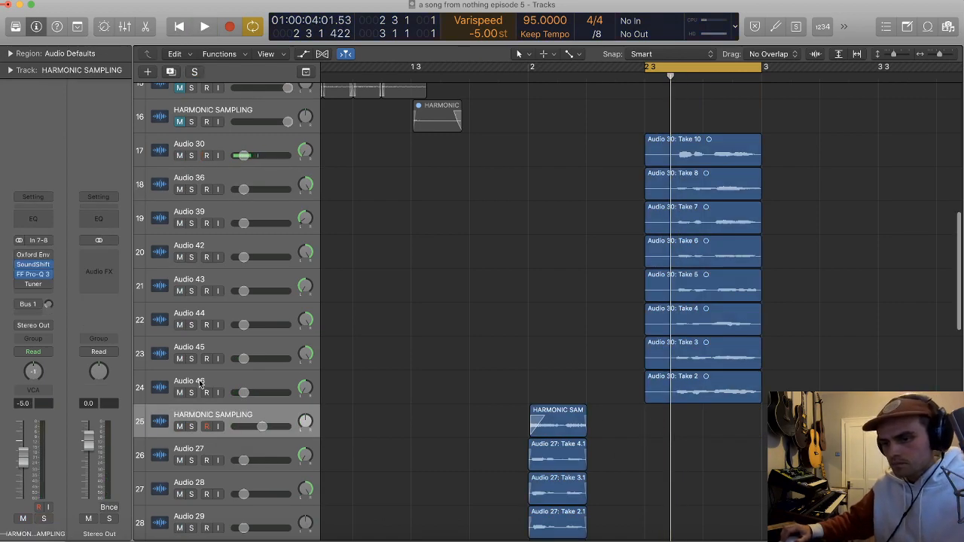
Step: Centre the pan of Audio 39 at 0 and play the takes together
{"action": "left_click", "coordinate": [262, 379]}
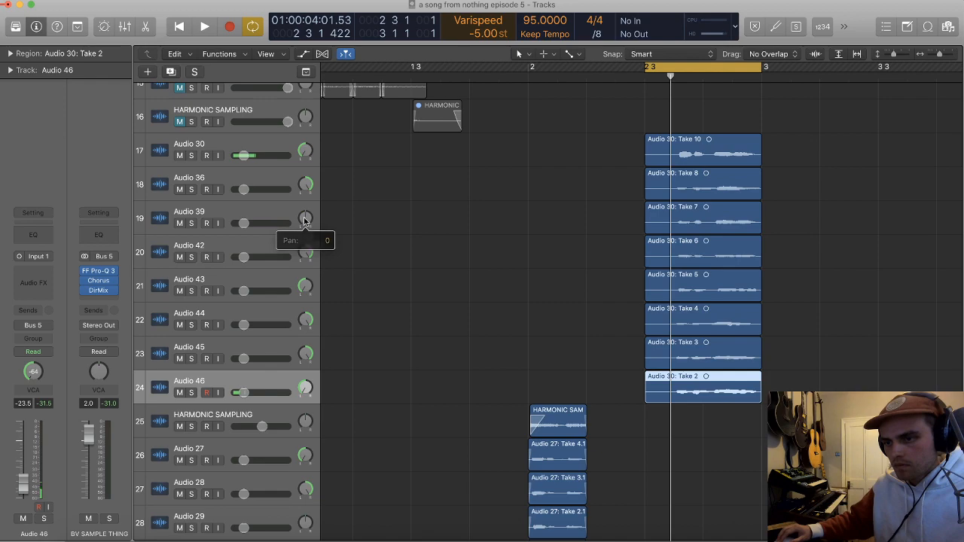
{"action": "key", "text": "space"}
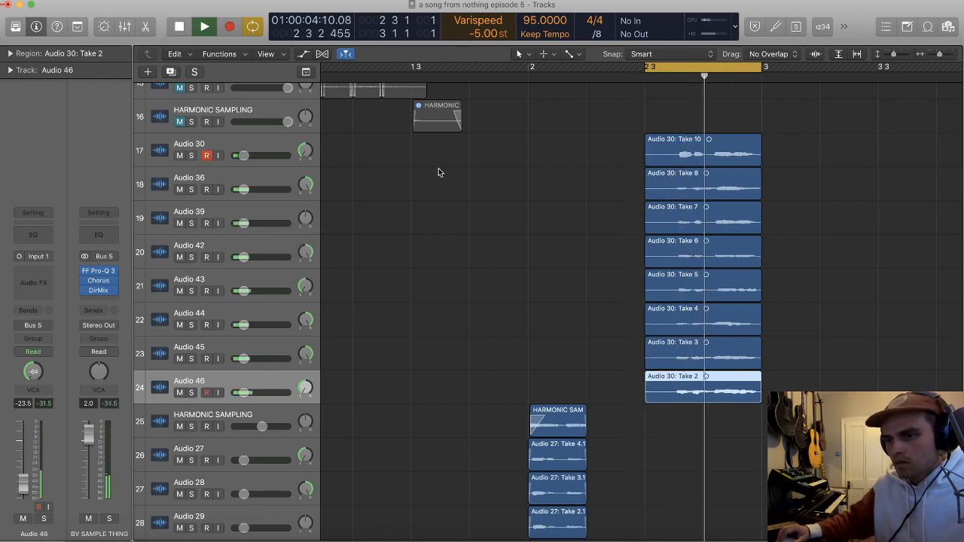
{"action": "key", "text": "space"}
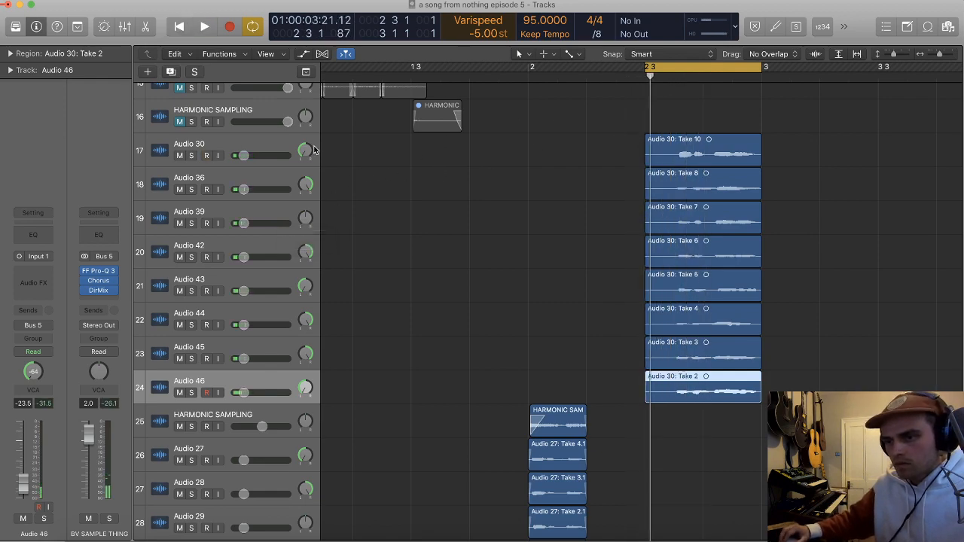
Step: Add a track with Audio 30's settings directly below it and record new cycle takes on it
{"action": "left_click", "coordinate": [283, 147]}
{"action": "key", "text": "super+d"}
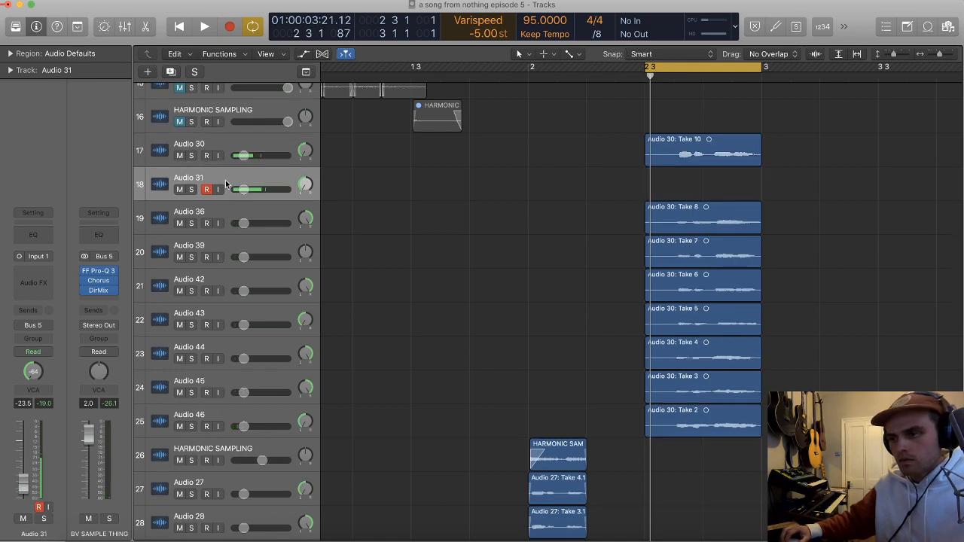
{"action": "key", "text": "r"}
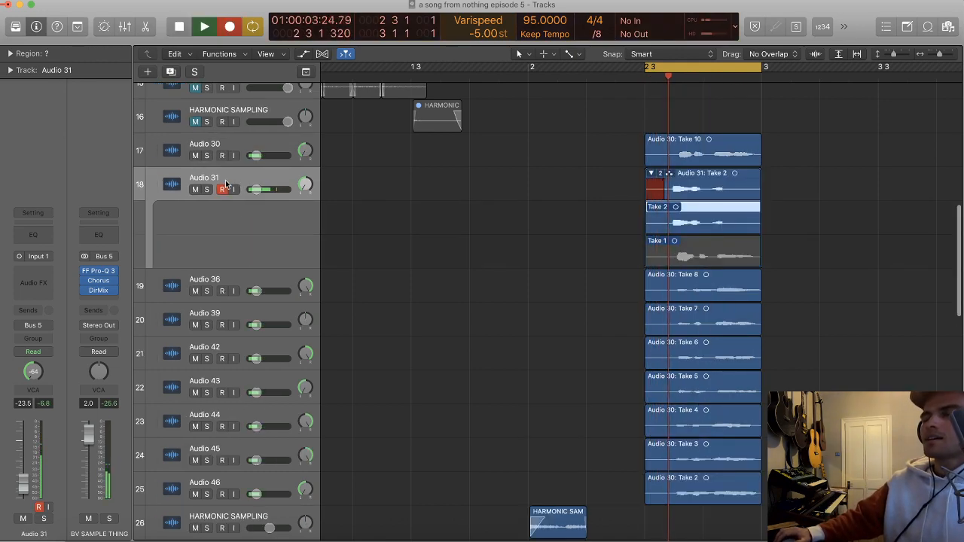
Step: Stop recording and flatten and merge the take folder on Audio 31
{"action": "key", "text": "space"}
{"action": "left_click", "coordinate": [660, 174]}
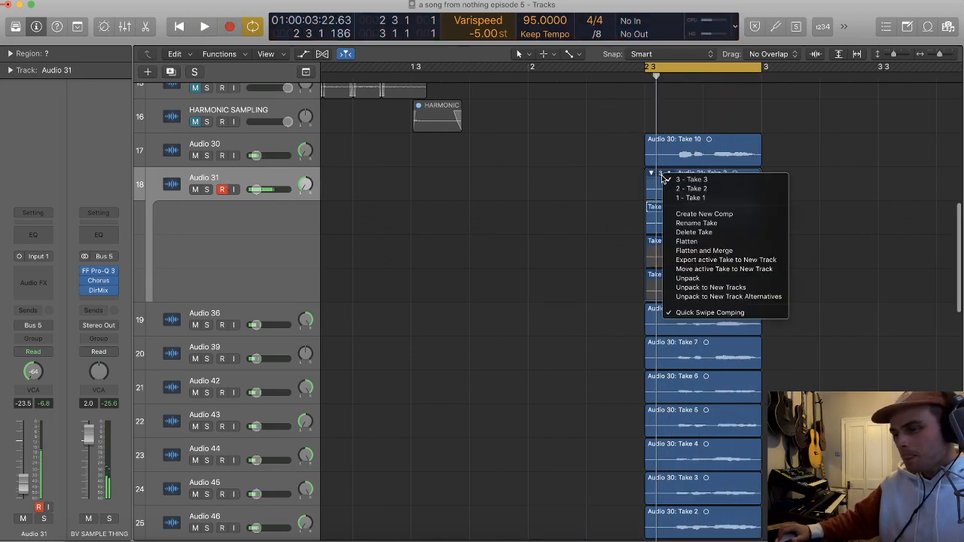
{"action": "left_click", "coordinate": [696, 251]}
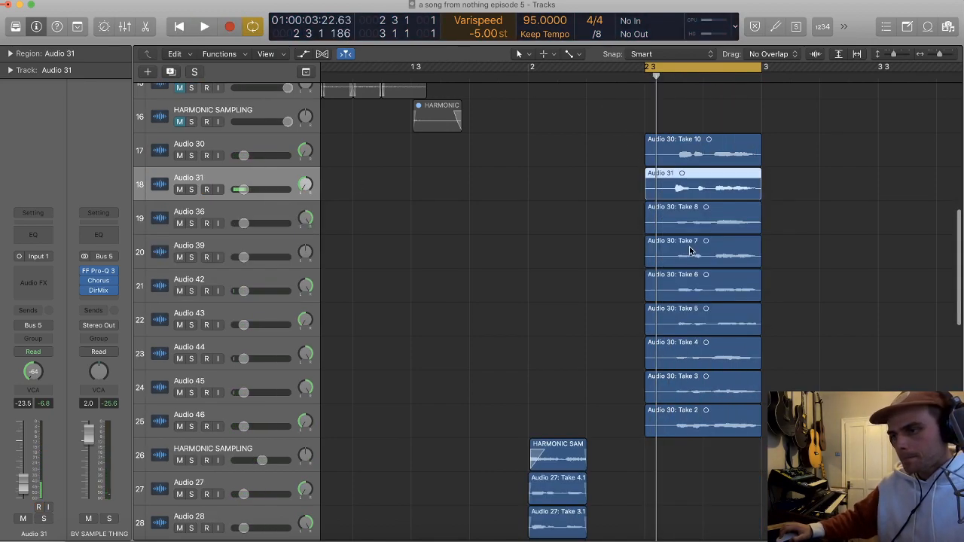
Step: Split the Audio 31 region into separate pieces around its individual sung notes
{"action": "key", "text": "x"}
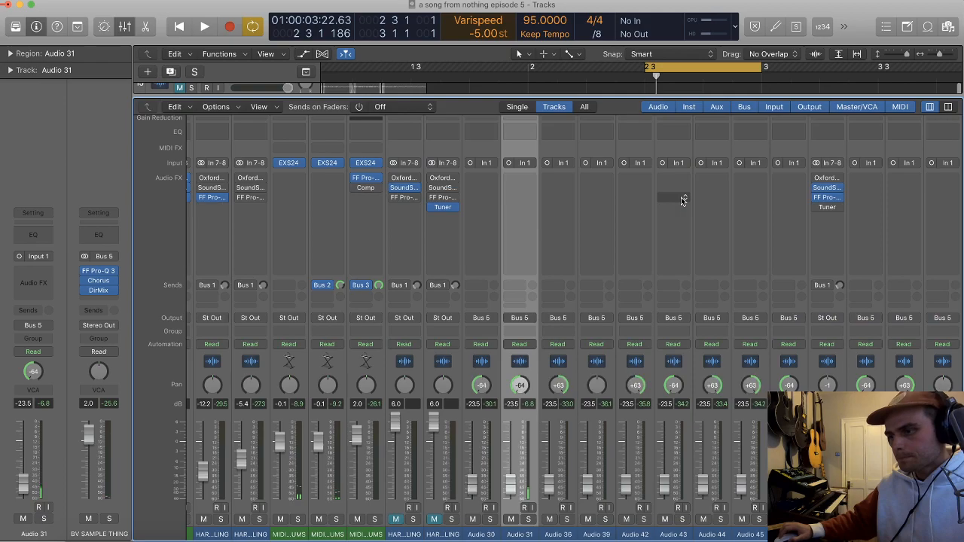
{"action": "key", "text": "x"}
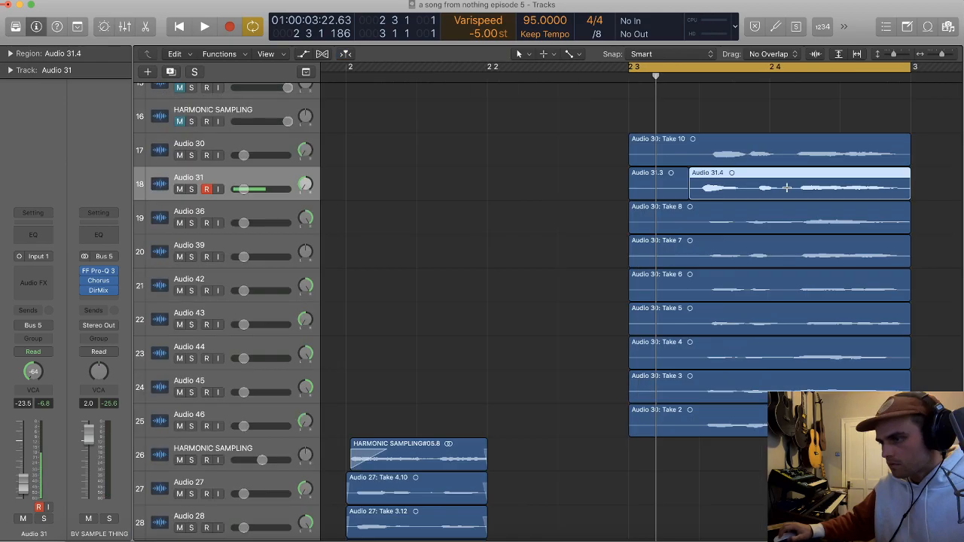
{"action": "left_click", "coordinate": [783, 188]}
{"action": "scroll", "coordinate": [783, 188], "scroll_direction": "up", "scroll_amount": 2}
{"action": "double_click", "coordinate": [734, 192], "text": "super"}
{"action": "left_click", "coordinate": [725, 195]}
Step: Nudge the split pieces on Audio 31 into time and shift the boundary between the first two notes slightly earlier
{"action": "key", "text": "alt+Right"}
{"action": "key", "text": "alt+Right"}
{"action": "key", "text": "alt+Right"}
{"action": "key", "text": "alt+Right"}
{"action": "key", "text": "alt+Right"}
{"action": "key", "text": "Right"}
{"action": "key", "text": "alt+Left"}
{"action": "key", "text": "alt+Left"}
{"action": "key", "text": "alt+Left"}
{"action": "key", "text": "Left"}
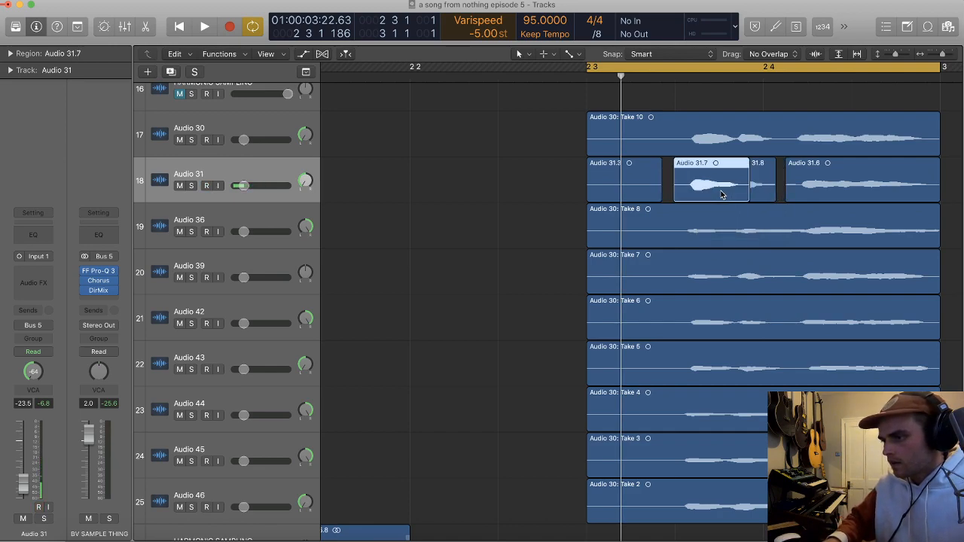
{"action": "left_click_drag", "start_coordinate": [748, 198], "coordinate": [744, 198]}
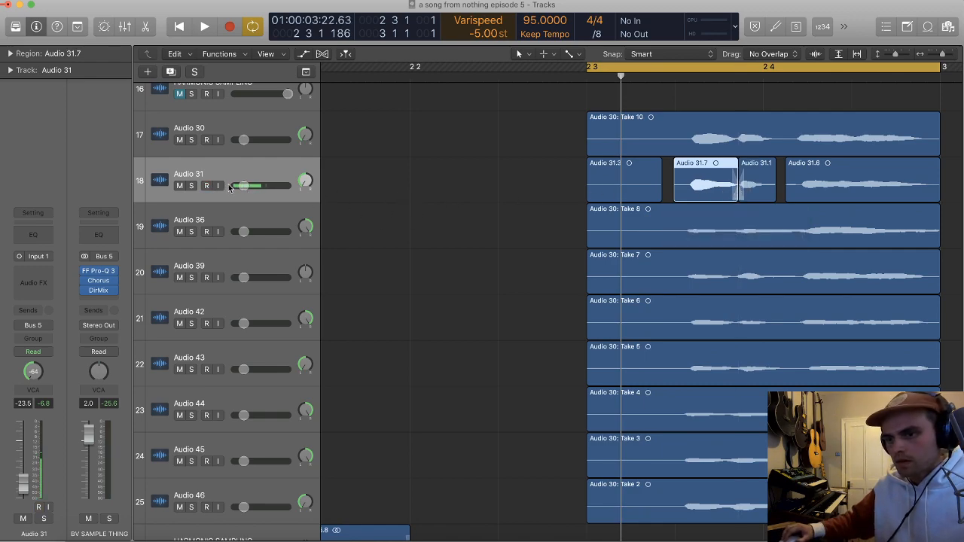
Step: Pan Audio 31 to +63, place its track above Audio 30 and play the takes
{"action": "left_click_drag", "start_coordinate": [303, 146], "coordinate": [307, 86]}
{"action": "key", "text": "space"}
{"action": "key", "text": "super+Left"}
{"action": "key", "text": "super+Up"}
{"action": "key", "text": "space"}
Step: Reset the varispeed to 0 st and extend the cycle range to run from bar 1 to bar 3
{"action": "left_click", "coordinate": [489, 34], "text": "alt"}
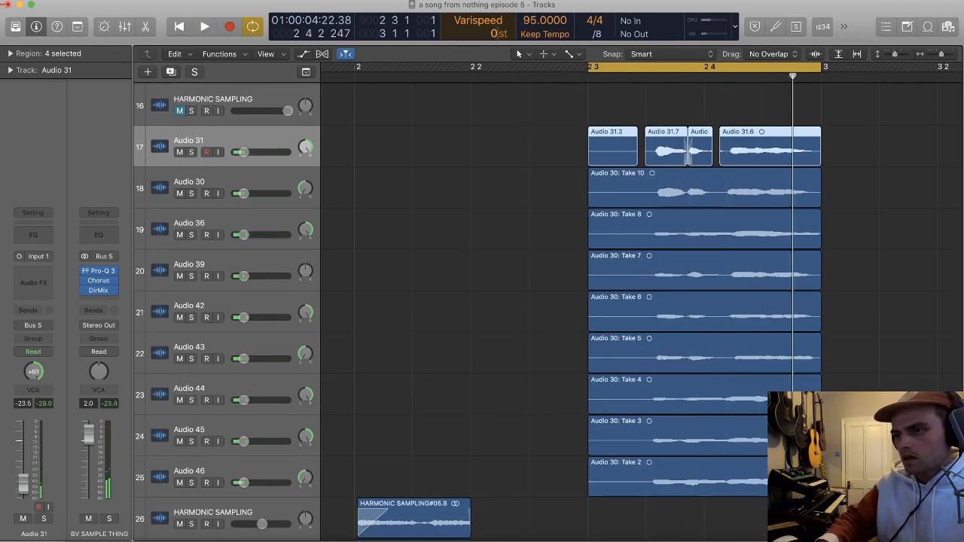
{"action": "key", "text": "space"}
{"action": "key", "text": "super+Down"}
{"action": "key", "text": "super+Left"}
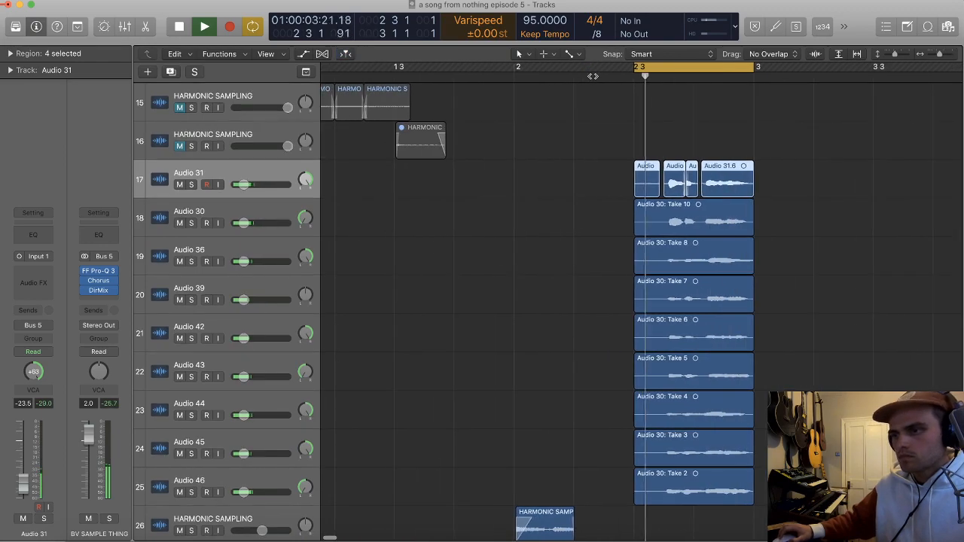
{"action": "scroll", "coordinate": [592, 77], "scroll_direction": "down", "scroll_amount": 2}
{"action": "left_click_drag", "start_coordinate": [528, 69], "coordinate": [337, 92]}
{"action": "scroll", "coordinate": [482, 214], "scroll_direction": "down", "scroll_amount": 3}
{"action": "scroll", "coordinate": [537, 269], "scroll_direction": "down", "scroll_amount": 1}
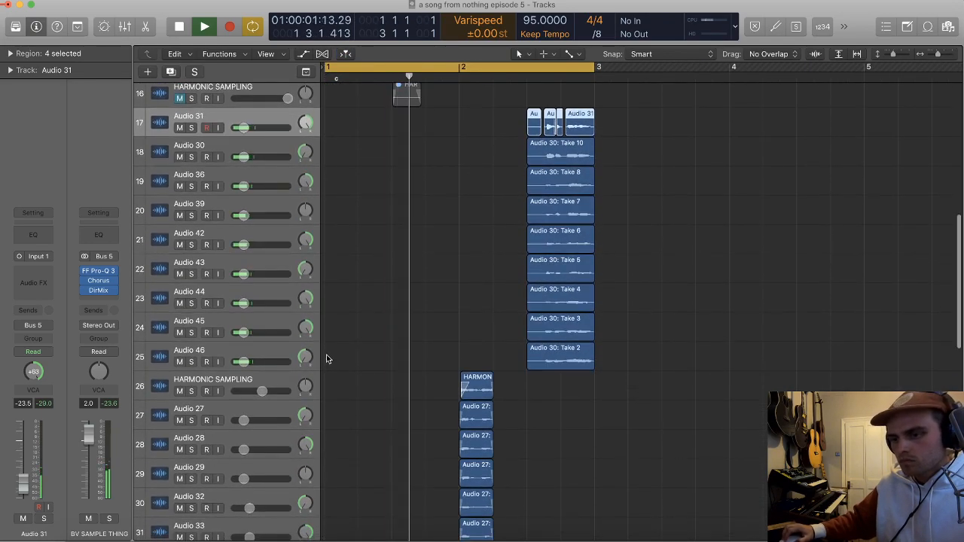
Step: Select the tracks from Audio 31 through Audio 46 and raise their faders together to -20.0 dB
{"action": "scroll", "coordinate": [416, 271], "scroll_direction": "down", "scroll_amount": 1}
{"action": "scroll", "coordinate": [416, 270], "scroll_direction": "up", "scroll_amount": 3}
{"action": "scroll", "coordinate": [421, 264], "scroll_direction": "down", "scroll_amount": 3}
{"action": "key", "text": "super+Up"}
{"action": "scroll", "coordinate": [420, 264], "scroll_direction": "down", "scroll_amount": 2}
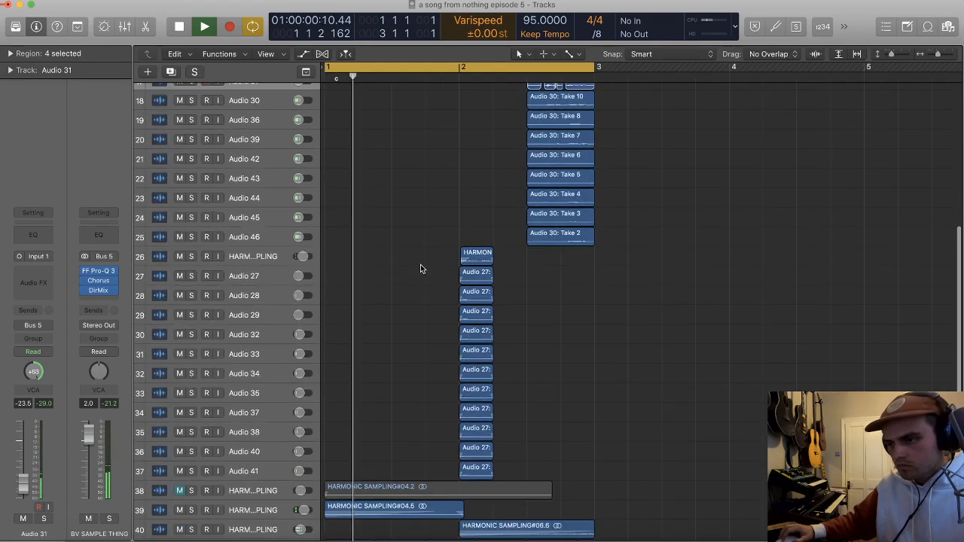
{"action": "scroll", "coordinate": [420, 264], "scroll_direction": "up", "scroll_amount": 2}
{"action": "key", "text": "super+Up"}
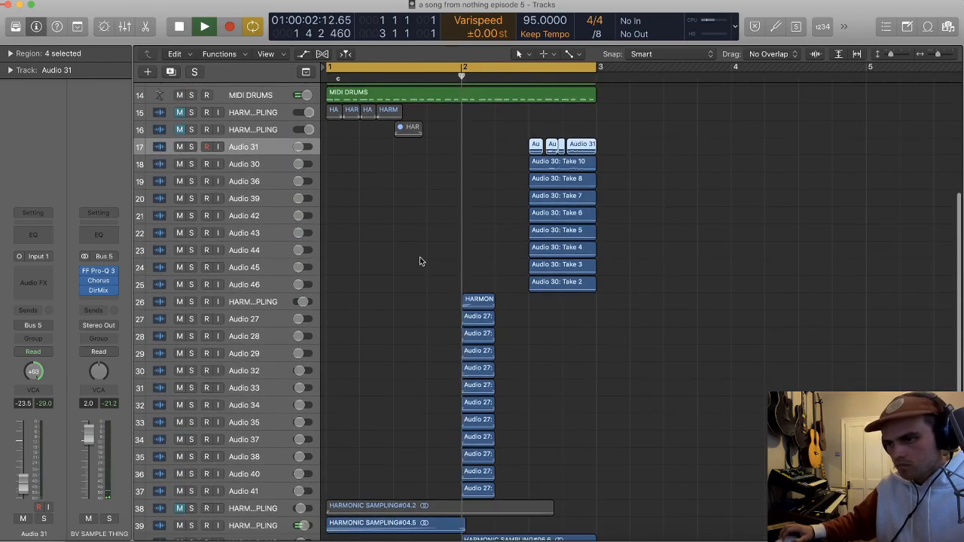
{"action": "scroll", "coordinate": [420, 263], "scroll_direction": "down", "scroll_amount": 2}
{"action": "left_click", "coordinate": [273, 294]}
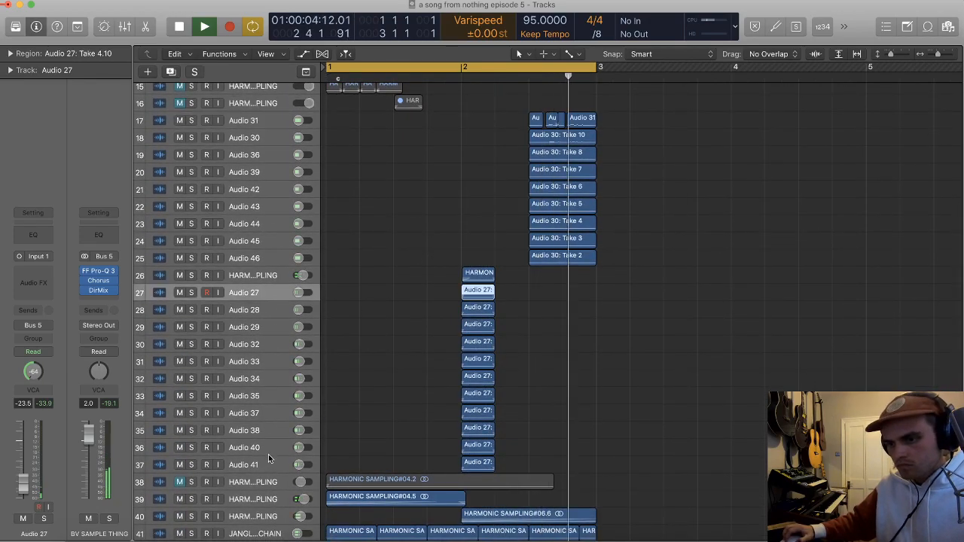
{"action": "left_click", "coordinate": [275, 258]}
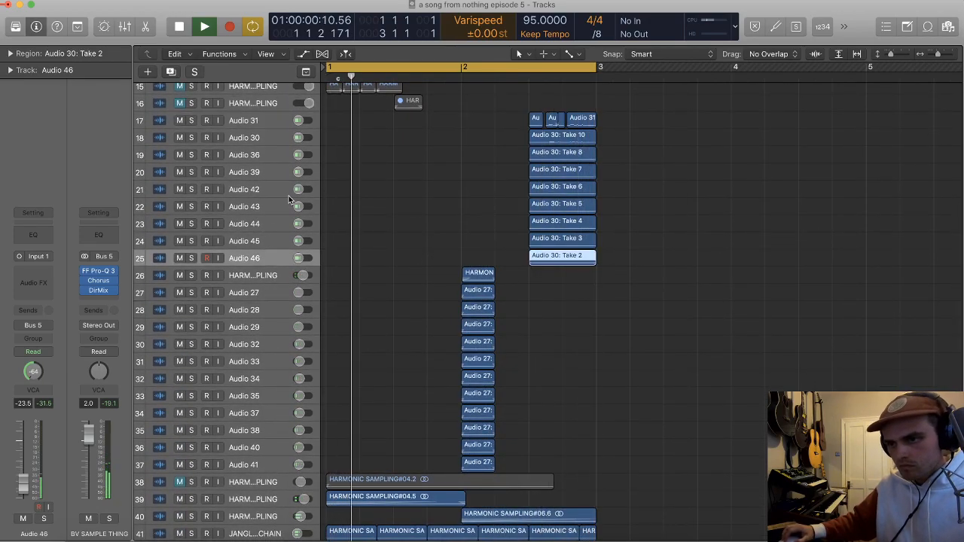
{"action": "left_click", "coordinate": [277, 121], "text": "shift"}
Step: Lower the high-cut band in FF Pro-Q 3 on the BV SAMPLE THING bus to about 2 kHz
{"action": "left_click", "coordinate": [98, 271]}
{"action": "left_click_drag", "start_coordinate": [365, 178], "coordinate": [345, 179]}
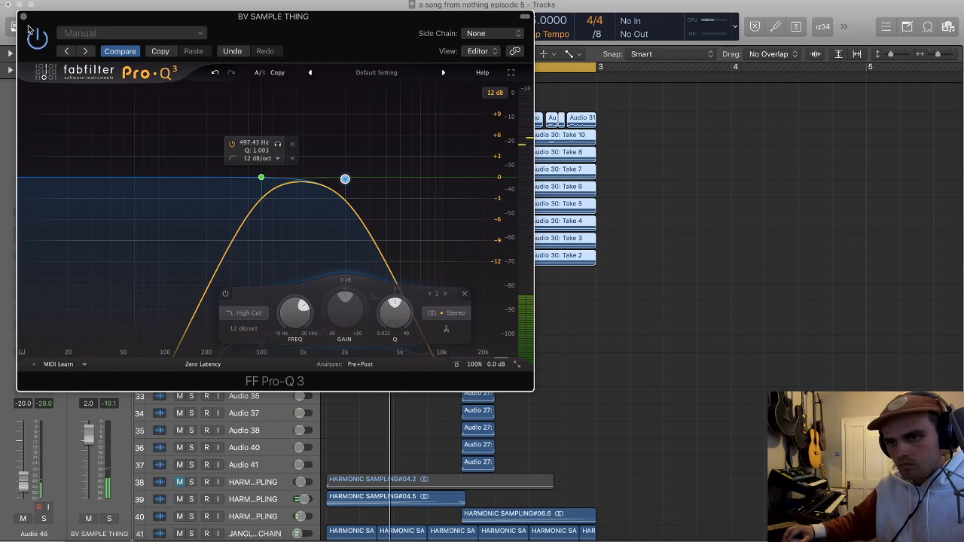
{"action": "left_click", "coordinate": [24, 16]}
{"action": "key", "text": "z"}
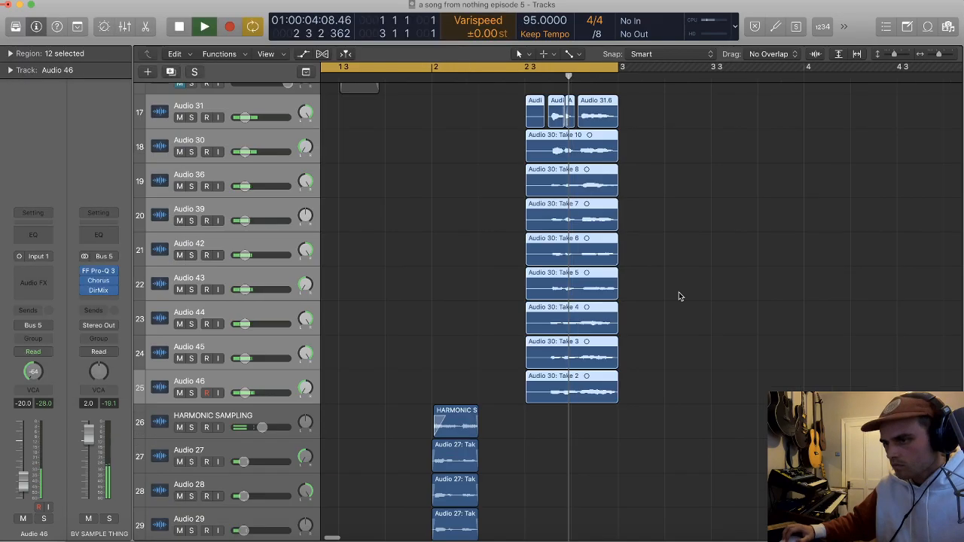
{"action": "left_click_drag", "start_coordinate": [732, 406], "coordinate": [519, 104]}
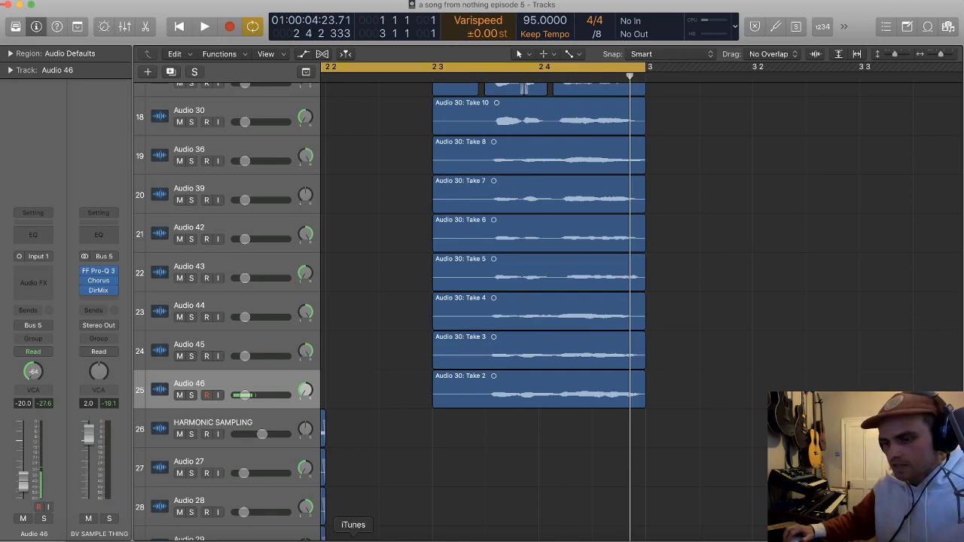
Step: Switch to Spotify, search for "booker t jones" and open the Booker T. Jones artist page
{"action": "left_click", "coordinate": [392, 538]}
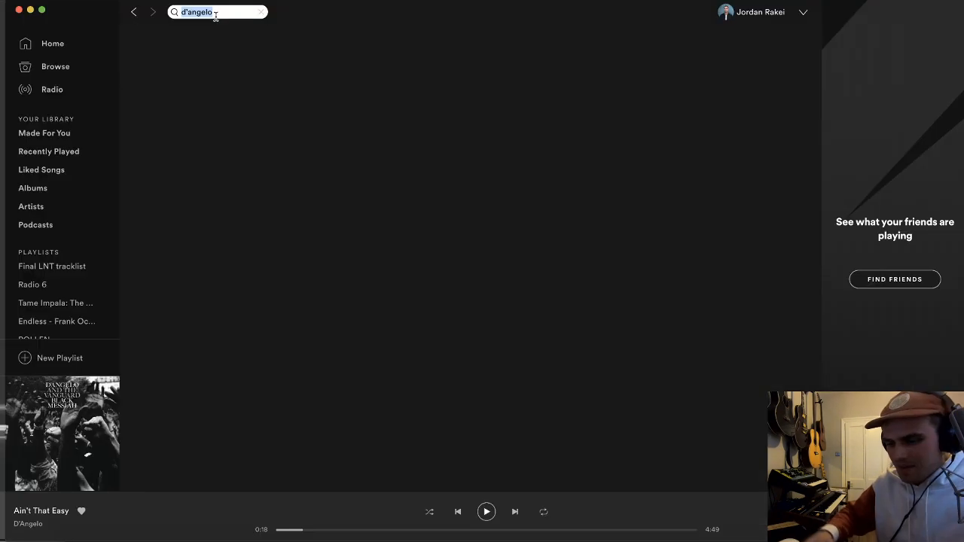
{"action": "type", "text": "booker "}
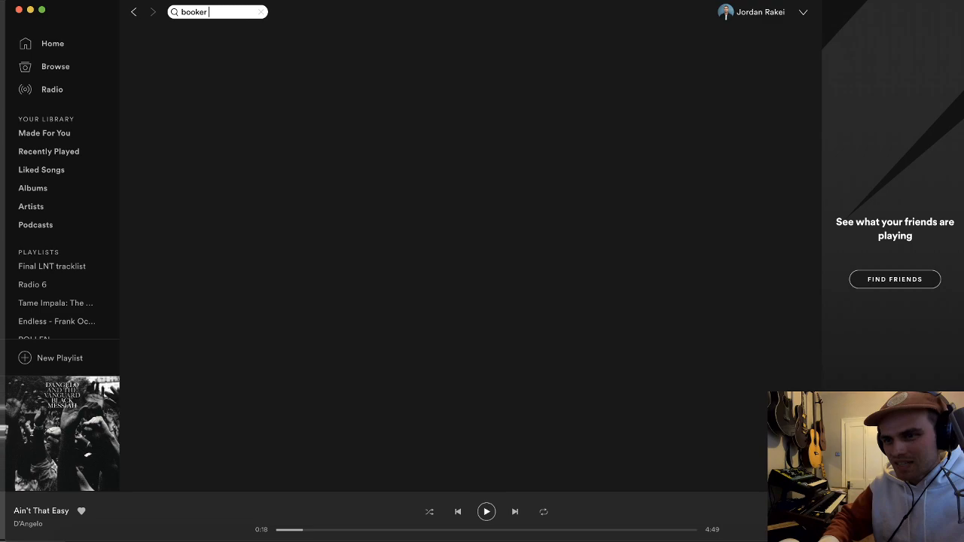
{"action": "type", "text": "t h"}
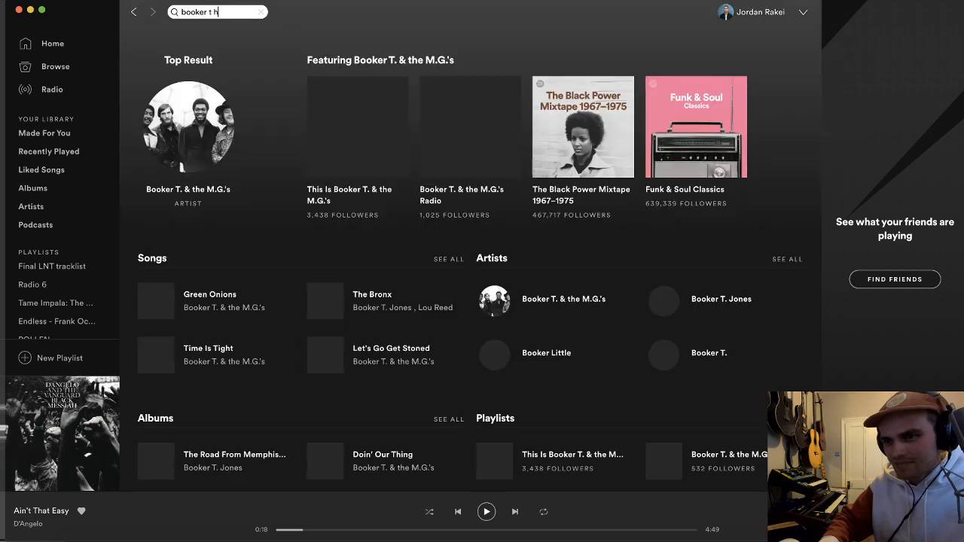
{"action": "key", "text": "BackSpace"}
{"action": "type", "text": "jones"}
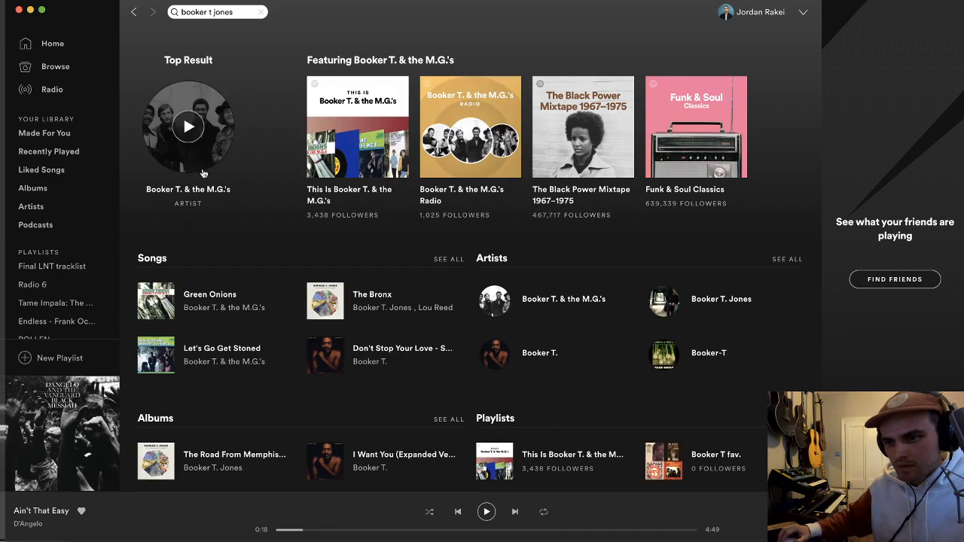
{"action": "left_click", "coordinate": [203, 173]}
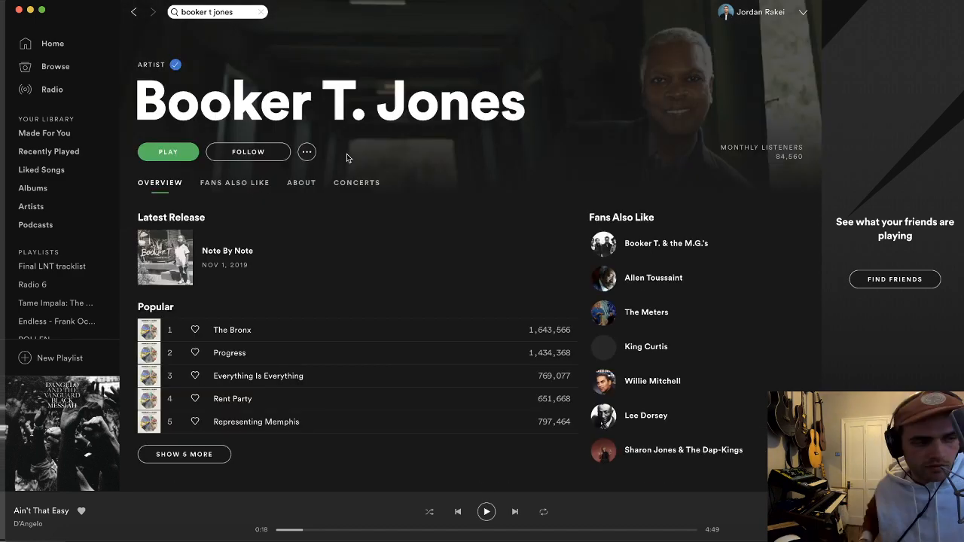
{"action": "scroll", "coordinate": [274, 208], "scroll_direction": "down", "scroll_amount": 3}
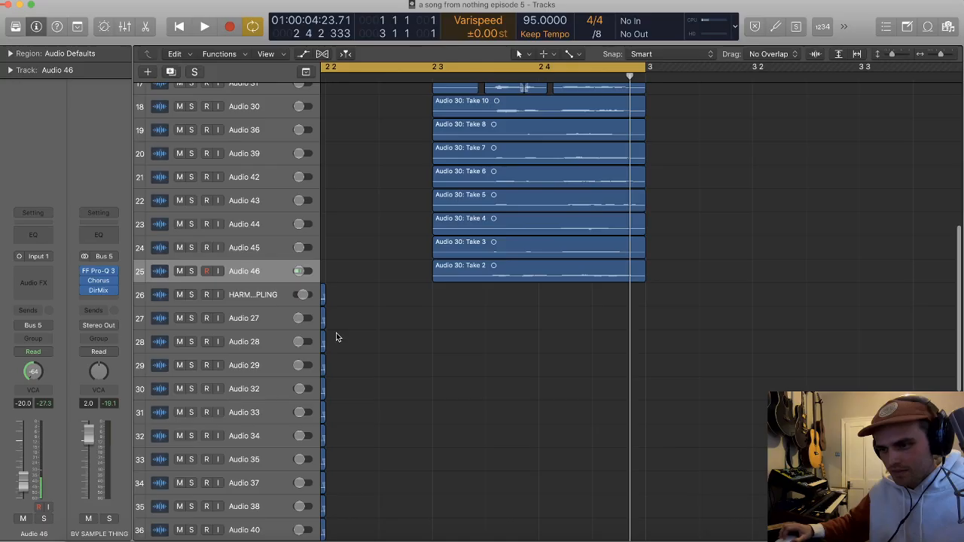
Step: Return to Logic Pro X and delete the audio region on track Audio 25
{"action": "left_click", "coordinate": [260, 424]}
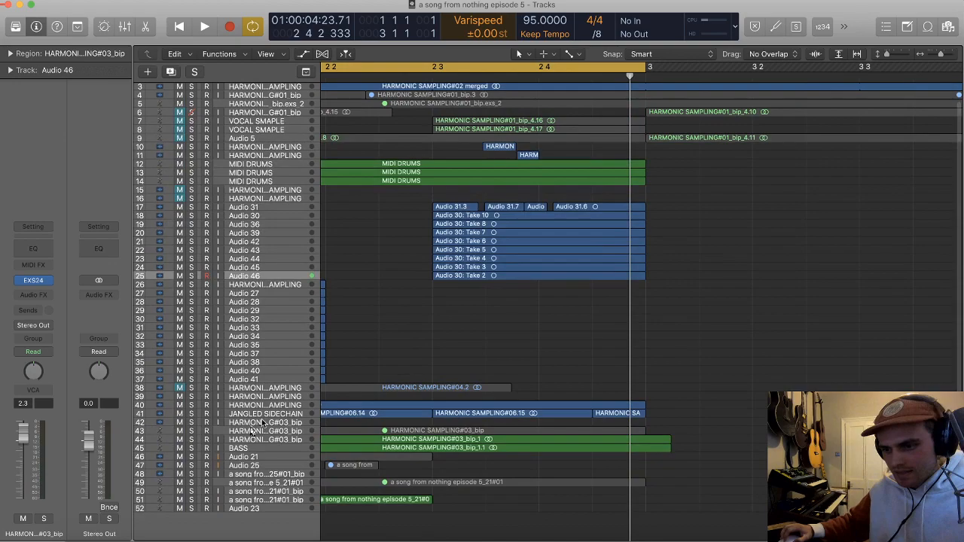
{"action": "left_click", "coordinate": [262, 424]}
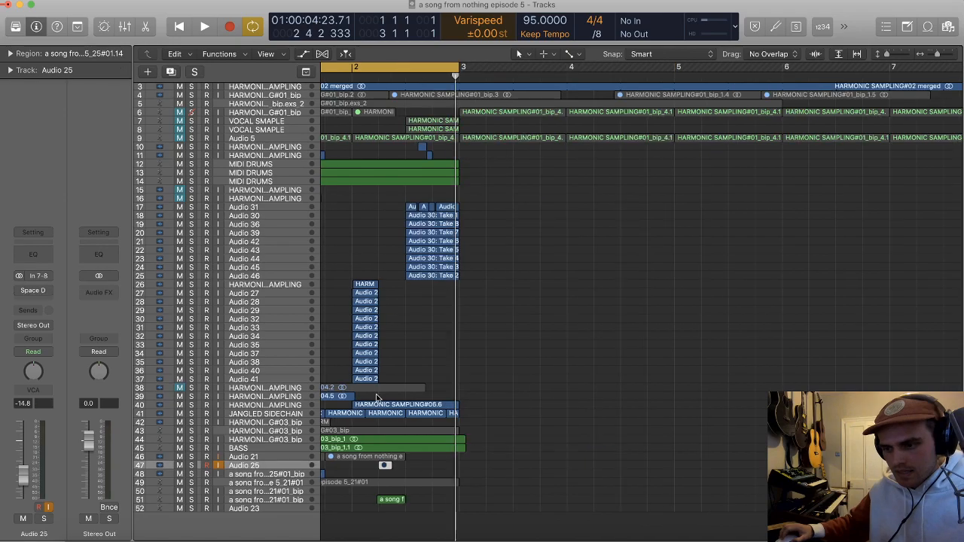
{"action": "key", "text": "Delete"}
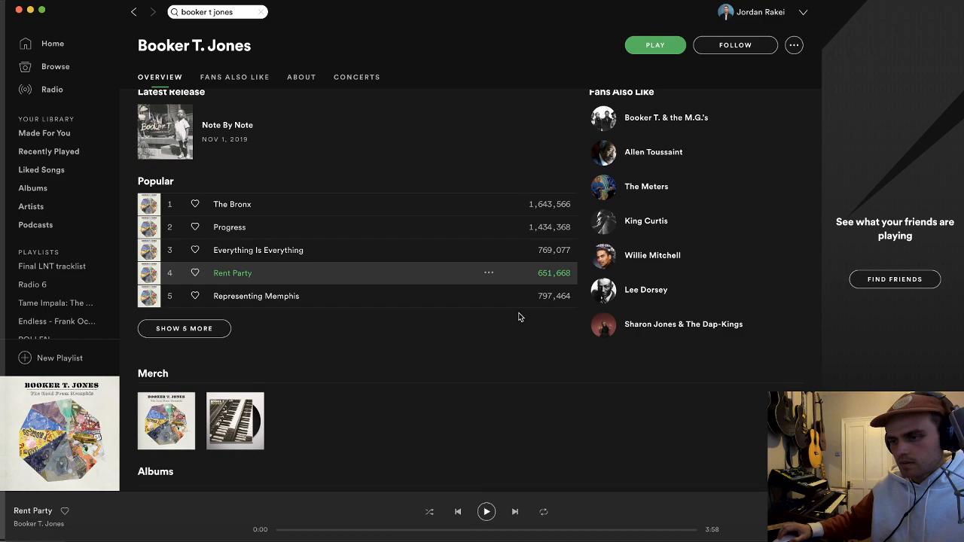
Step: In Spotify, play Rent Party, expand the artist's popular songs list and play Representing Memphis as a reference
{"action": "key", "text": "space"}
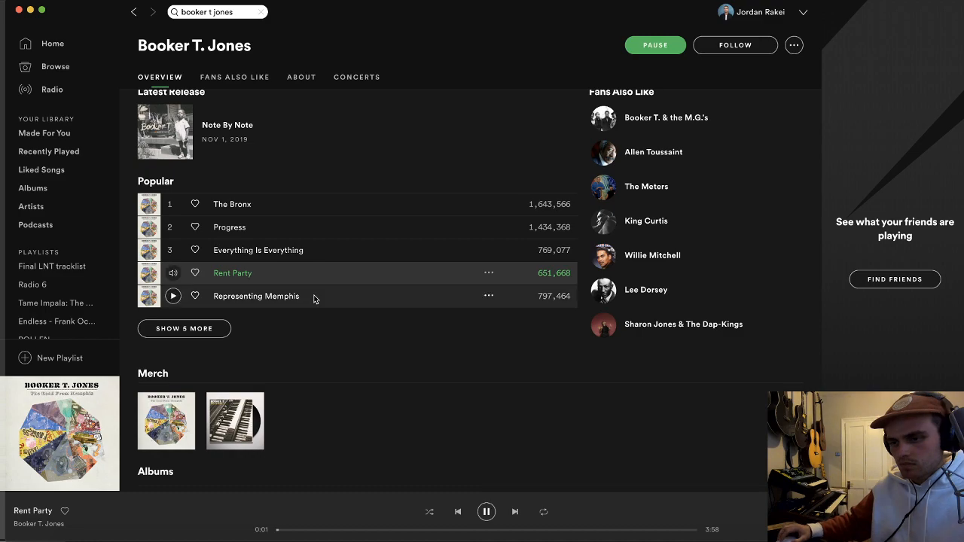
{"action": "scroll", "coordinate": [314, 298], "scroll_direction": "up", "scroll_amount": 3}
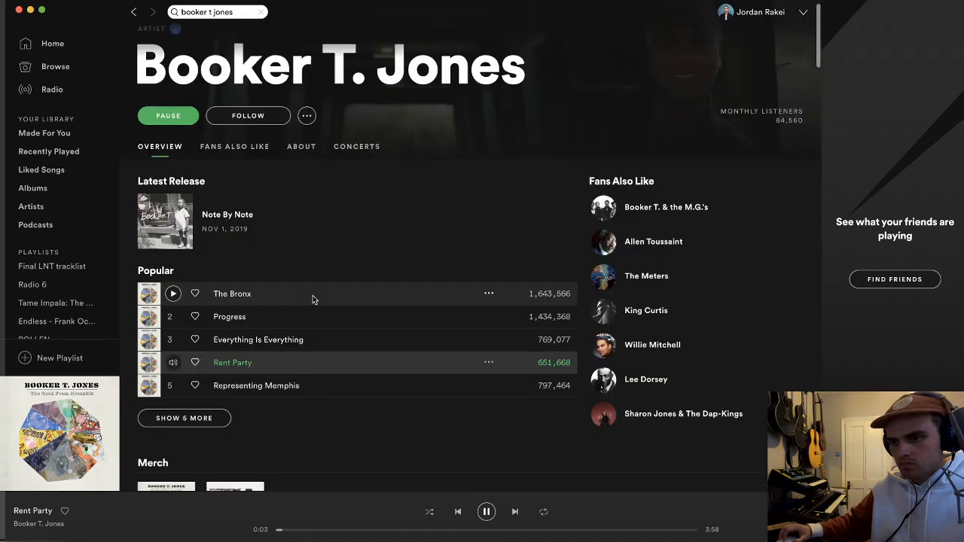
{"action": "scroll", "coordinate": [314, 299], "scroll_direction": "down", "scroll_amount": 3}
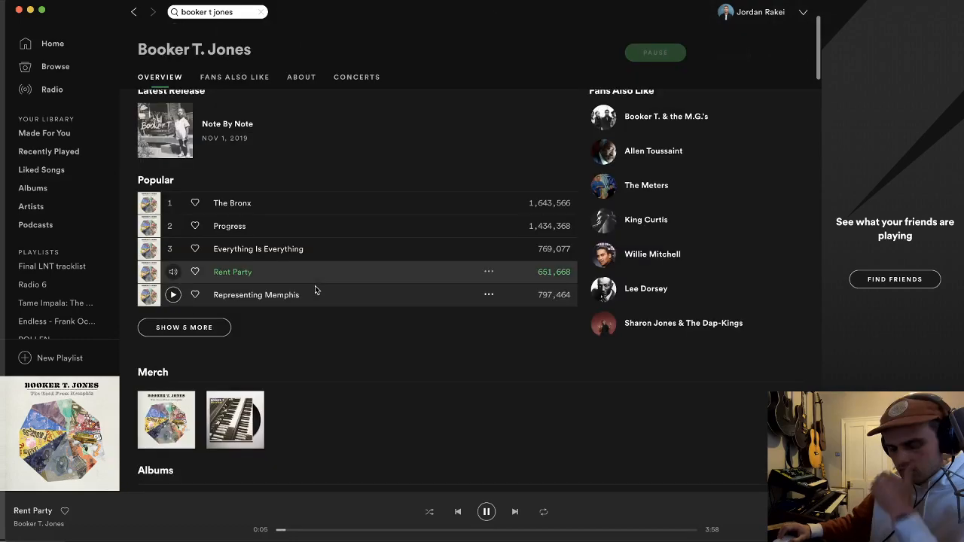
{"action": "left_click", "coordinate": [184, 327]}
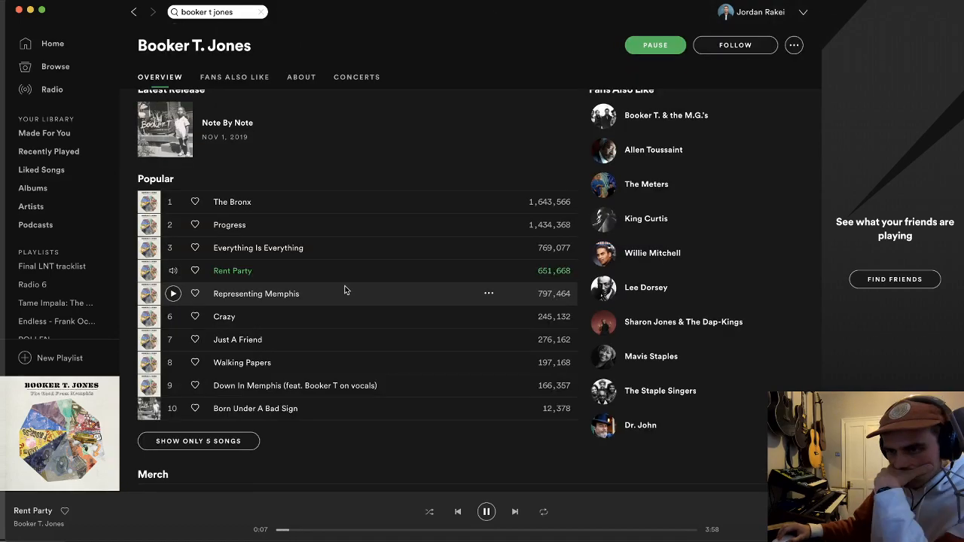
{"action": "double_click", "coordinate": [340, 293]}
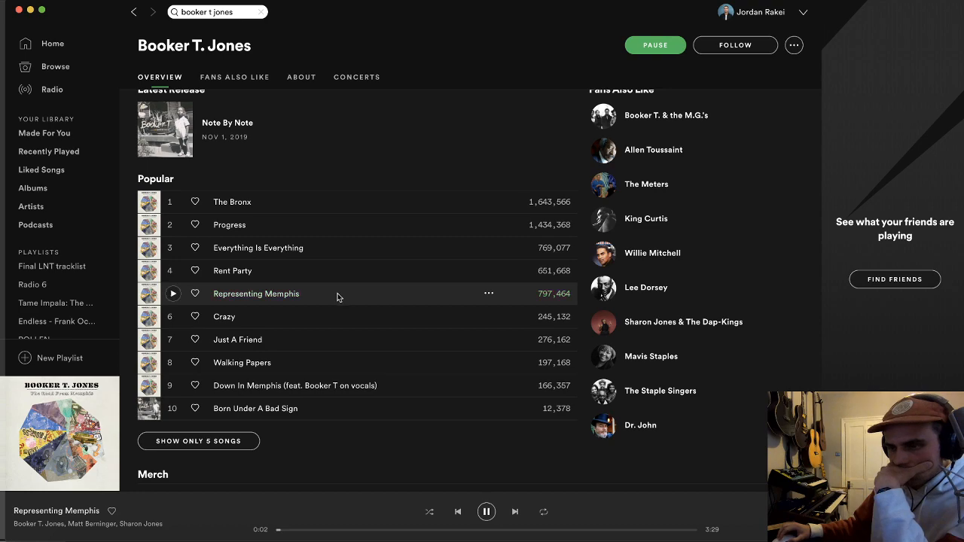
{"action": "double_click", "coordinate": [337, 293]}
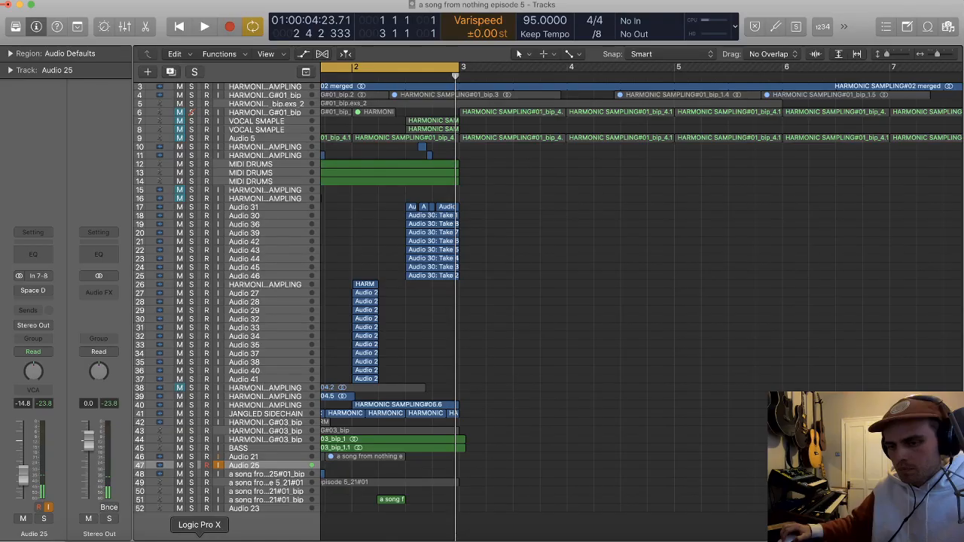
Step: Switch back to Logic Pro X, play from the start and solo the three MIDI DRUMS tracks
{"action": "key", "text": "Return"}
{"action": "key", "text": "space"}
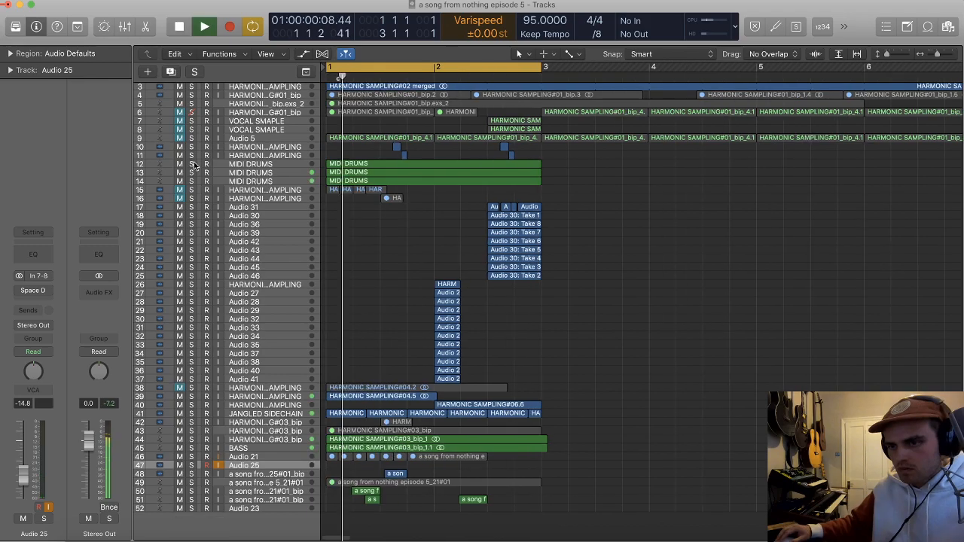
{"action": "left_click_drag", "start_coordinate": [192, 164], "coordinate": [192, 182]}
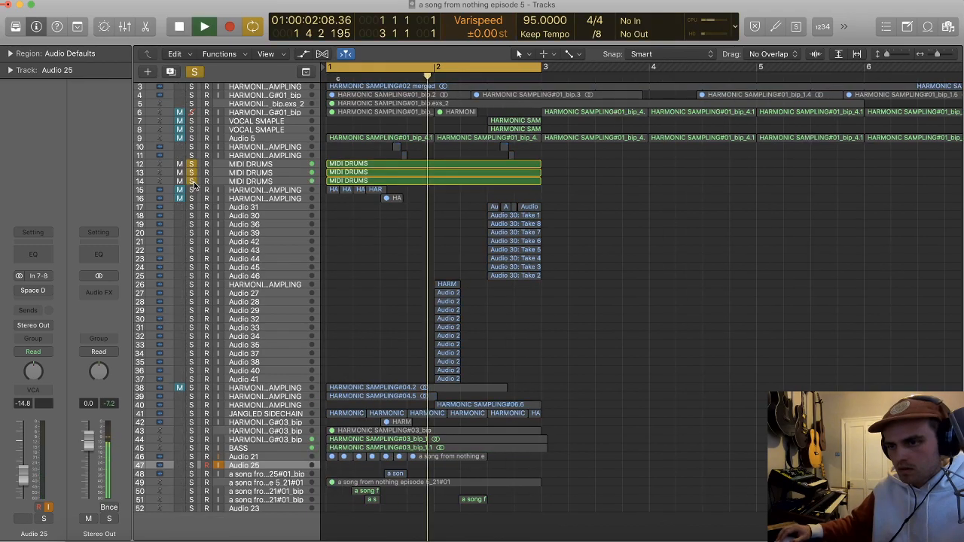
Step: Route the outputs of the three MIDI DRUMS tracks together to Bus 6
{"action": "left_click", "coordinate": [250, 164]}
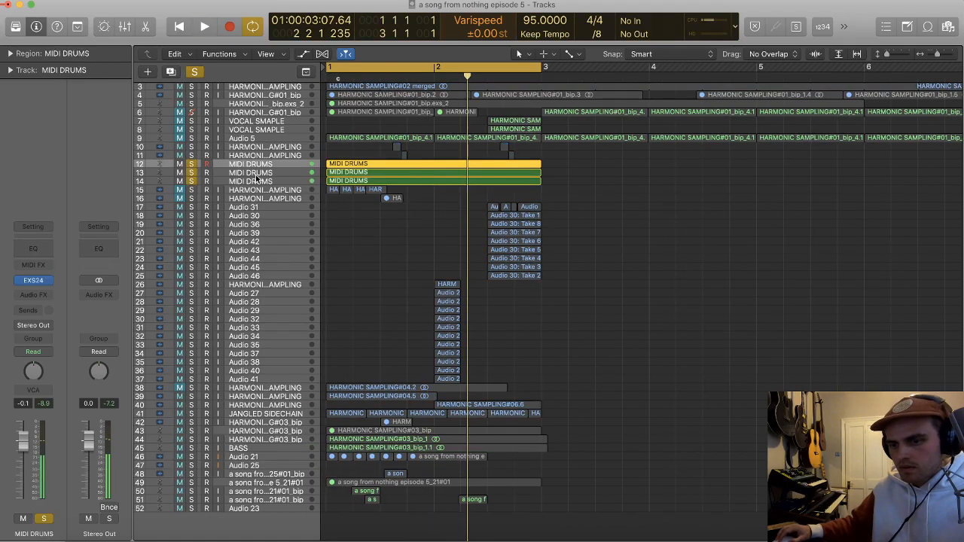
{"action": "left_click", "coordinate": [256, 179], "text": "shift"}
{"action": "key", "text": "x"}
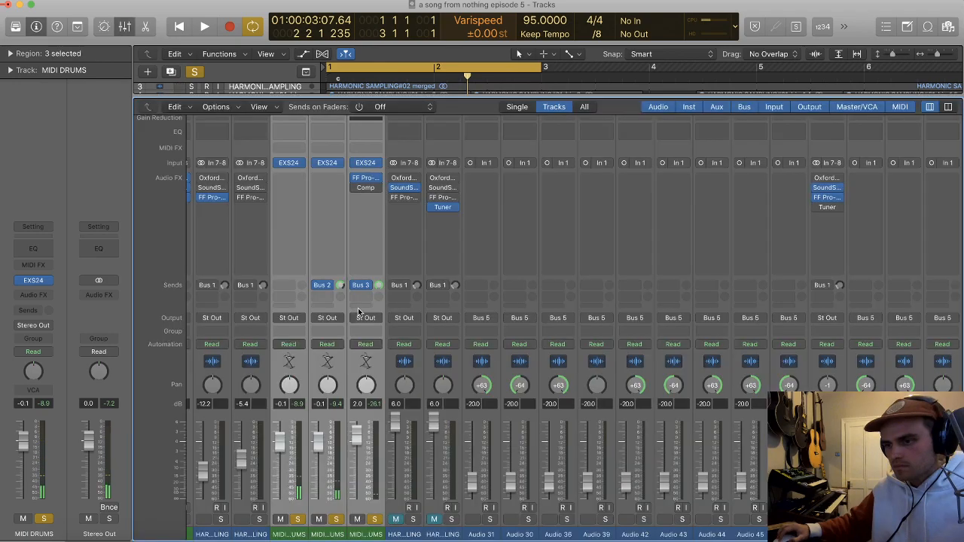
{"action": "left_click", "coordinate": [361, 316]}
{"action": "left_click", "coordinate": [424, 359]}
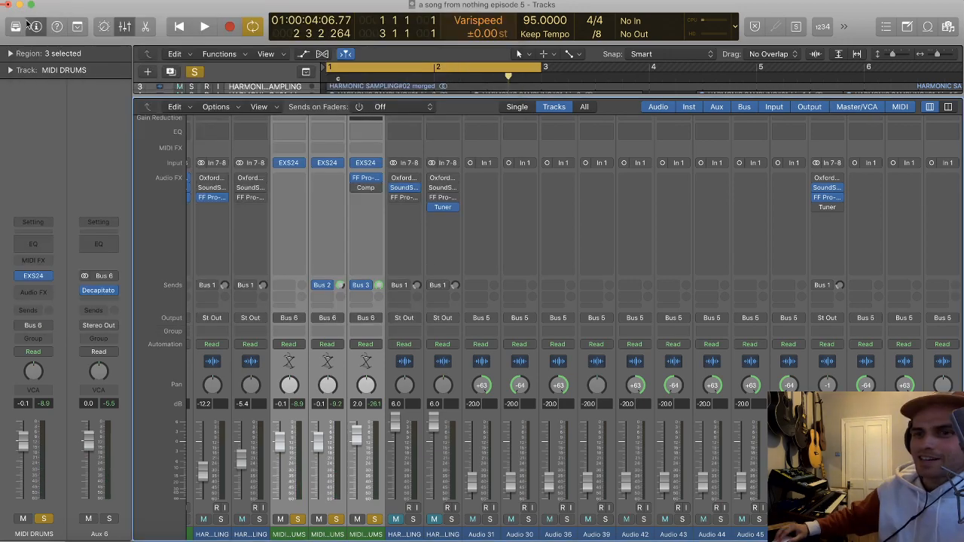
Step: Close the mixer, deselect the drum regions and play the soloed drums through the Decapitator on Aux 6
{"action": "key", "text": "x"}
{"action": "left_click", "coordinate": [614, 229]}
{"action": "key", "text": "space"}
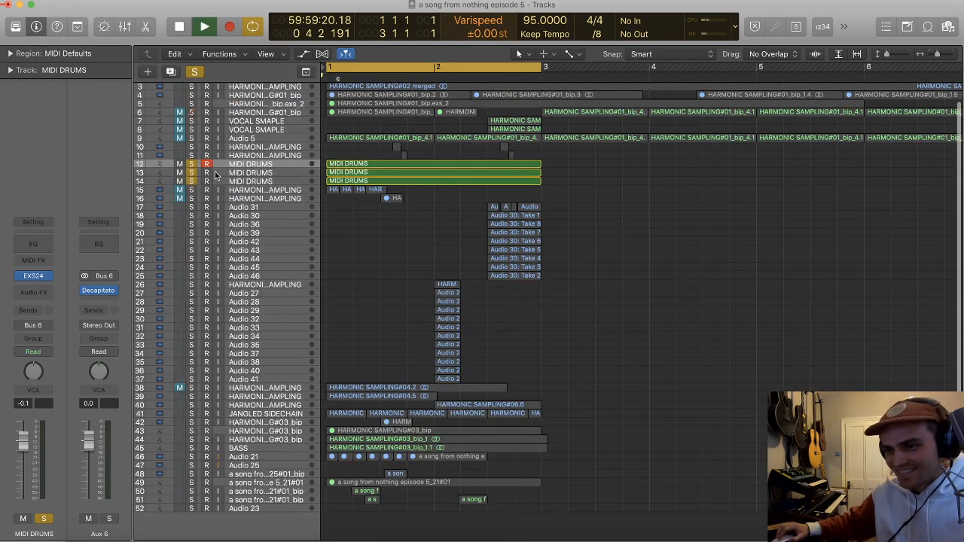
Step: Unsolo the three MIDI DRUMS tracks and play the full loop with all the unmuted tracks
{"action": "left_click_drag", "start_coordinate": [192, 164], "coordinate": [191, 181]}
{"action": "key", "text": "super+Left"}
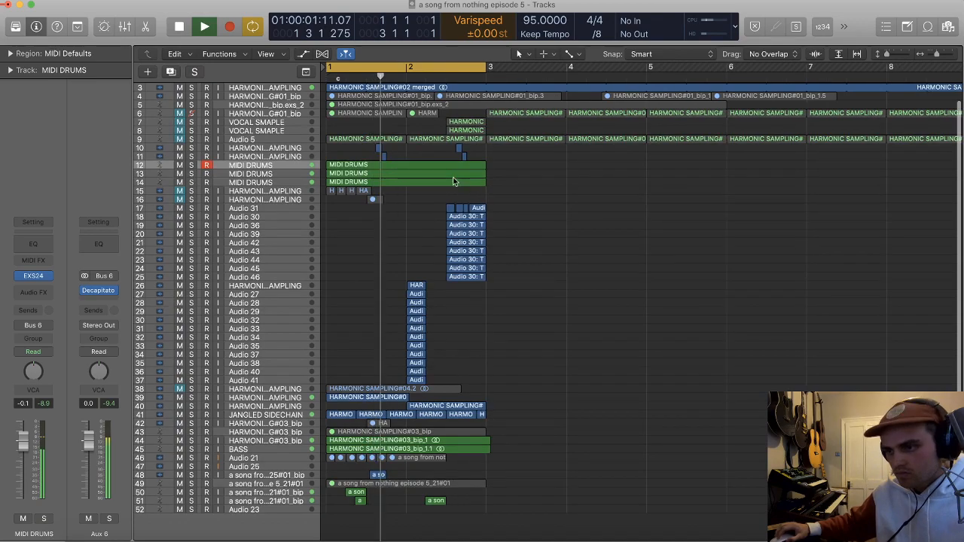
{"action": "scroll", "coordinate": [540, 194], "scroll_direction": "up", "scroll_amount": 3}
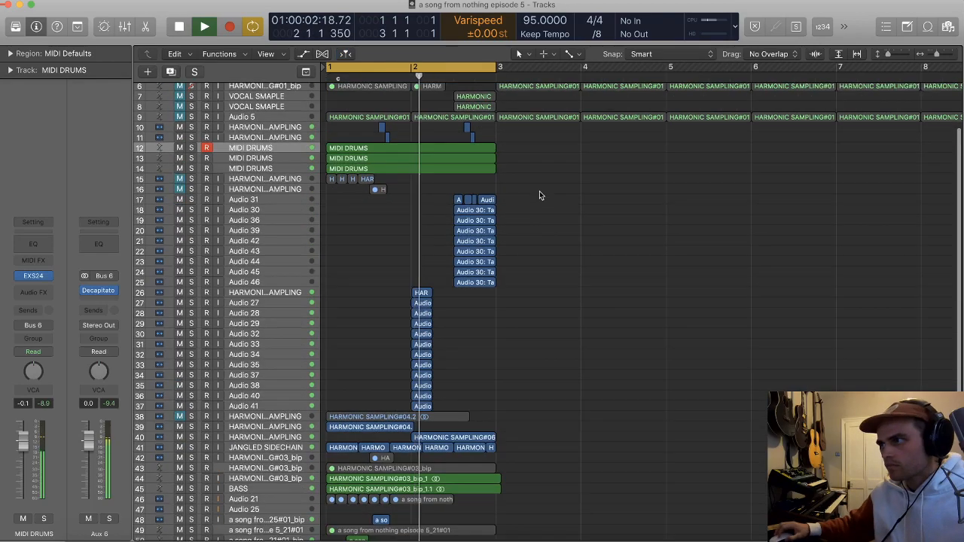
{"action": "key", "text": "space"}
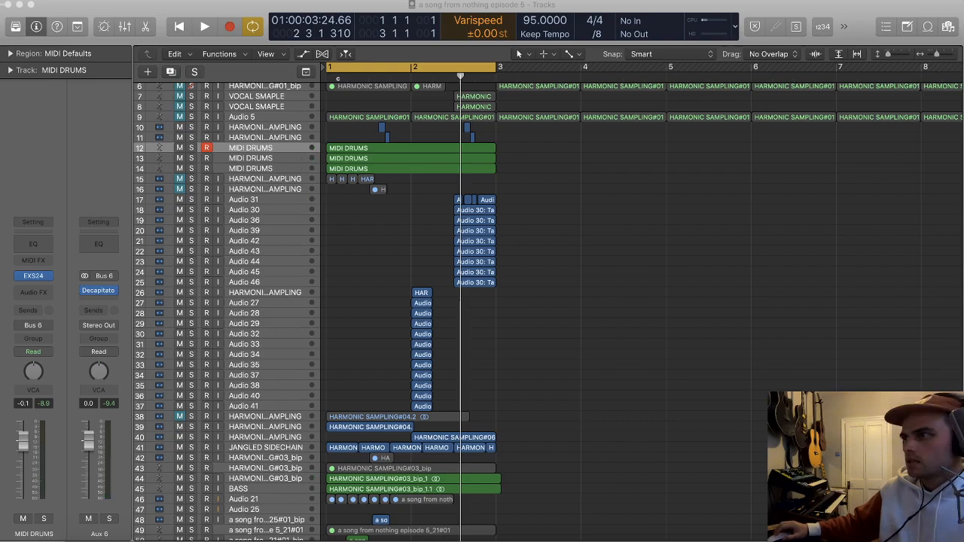
Step: Play the full loop again while reviewing the whole track list from the first track down
{"action": "scroll", "coordinate": [558, 339], "scroll_direction": "down", "scroll_amount": 1}
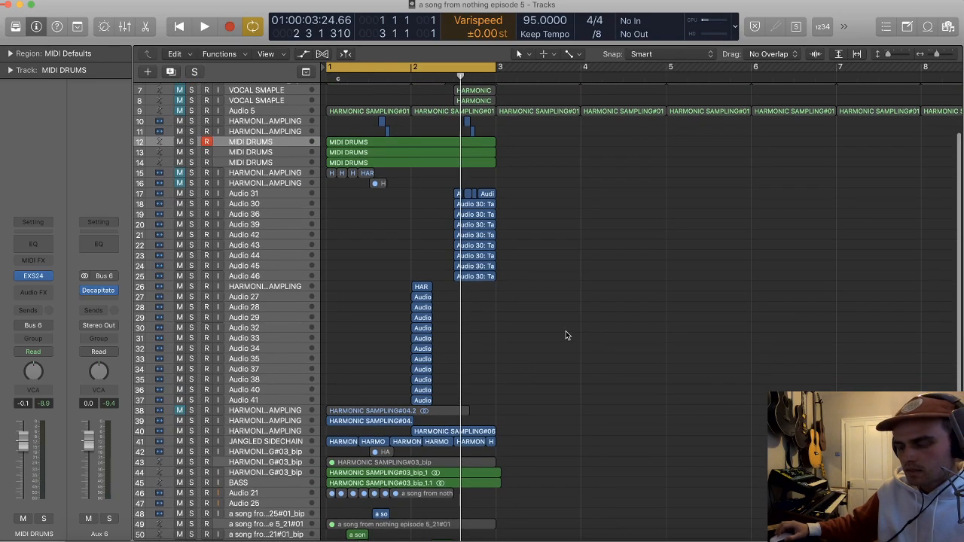
{"action": "scroll", "coordinate": [566, 334], "scroll_direction": "up", "scroll_amount": 1}
{"action": "key", "text": "super+Up"}
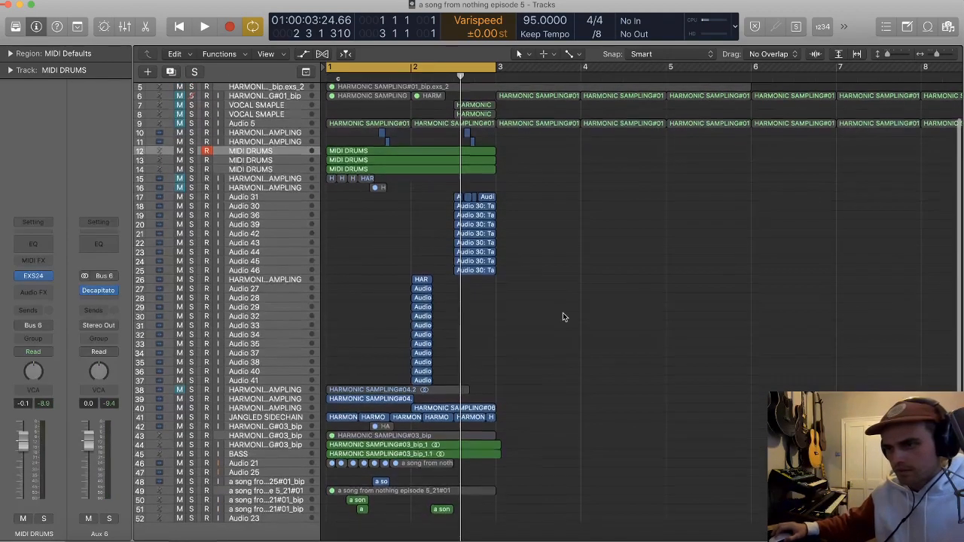
{"action": "key", "text": "space"}
{"action": "scroll", "coordinate": [520, 250], "scroll_direction": "up", "scroll_amount": 1}
{"action": "scroll", "coordinate": [544, 186], "scroll_direction": "left", "scroll_amount": 1}
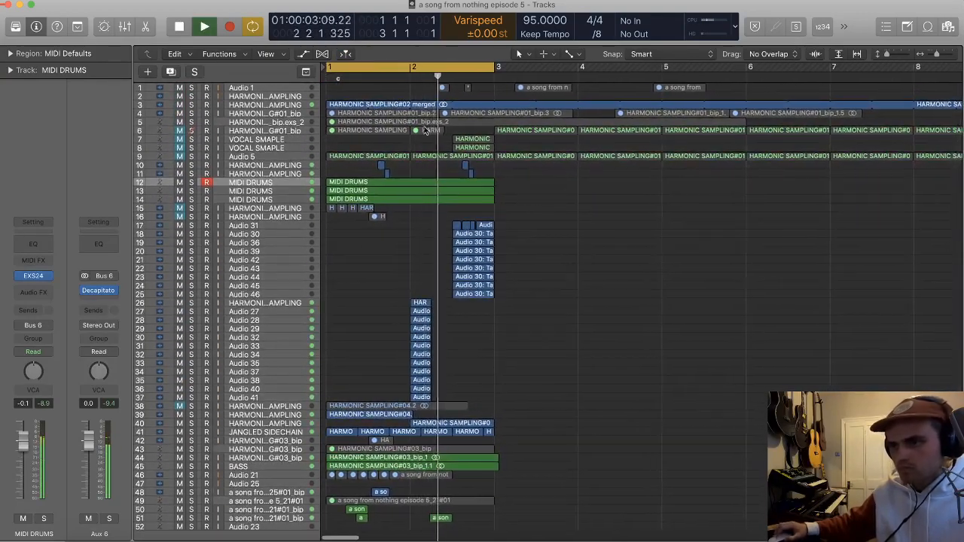
{"action": "key", "text": "space"}
Step: Delete the four muted tracks above the drums, from HARMONIC SAMPLING#01_bip through both VOCAL SMAPLE tracks to Audio 5, including their regions
{"action": "key", "text": "super+Left"}
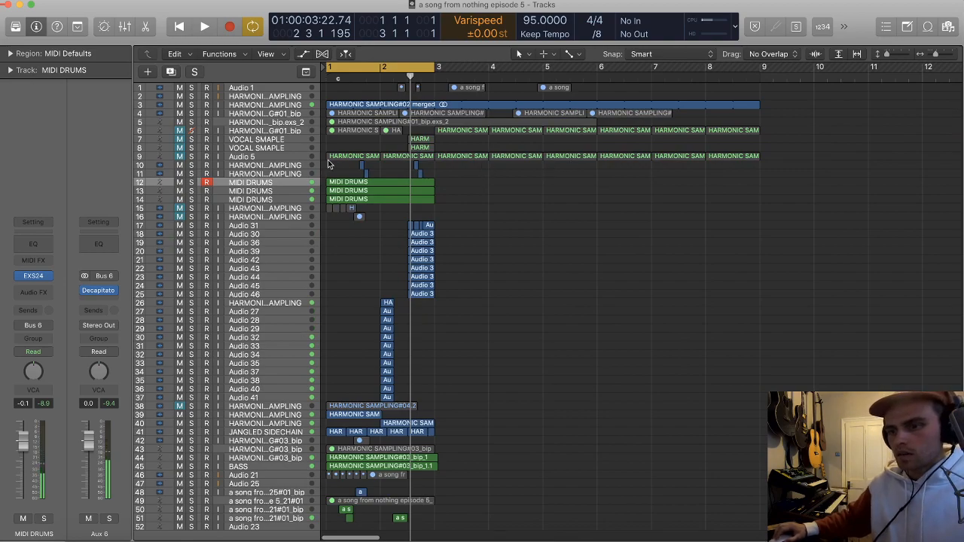
{"action": "left_click", "coordinate": [248, 155]}
{"action": "left_click", "coordinate": [255, 132], "text": "shift"}
{"action": "key", "text": "Delete"}
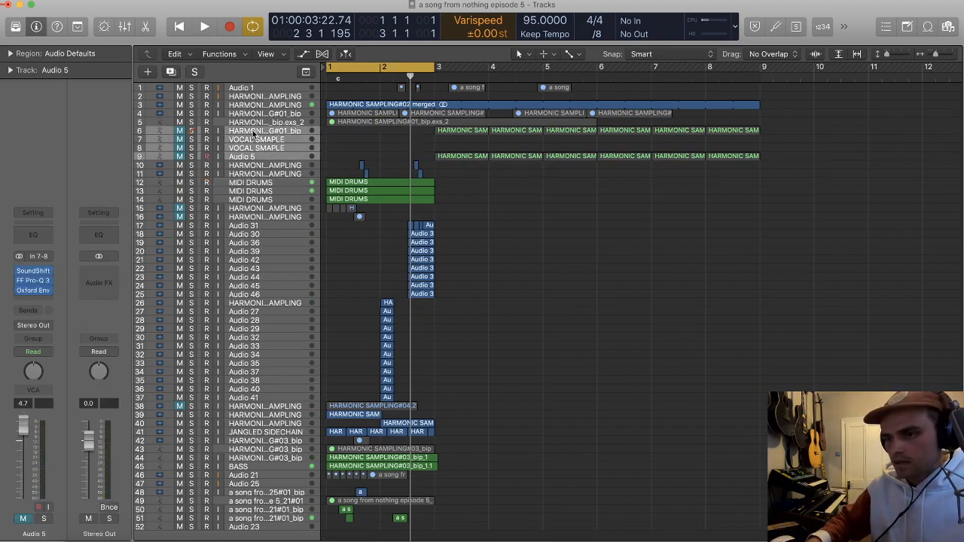
{"action": "key", "text": "super+BackSpace"}
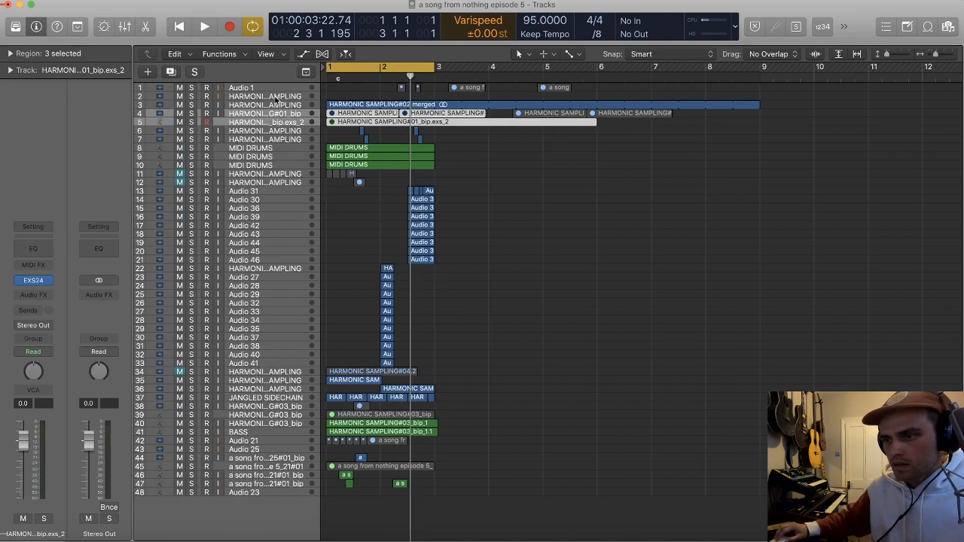
Step: Delete Audio 1, the empty HARMONIC SAMPLING track and both tracks below HARMONIC SAMPLING#02 merged, and shorten that looped region to end at bar 3
{"action": "left_click", "coordinate": [260, 88], "text": "shift"}
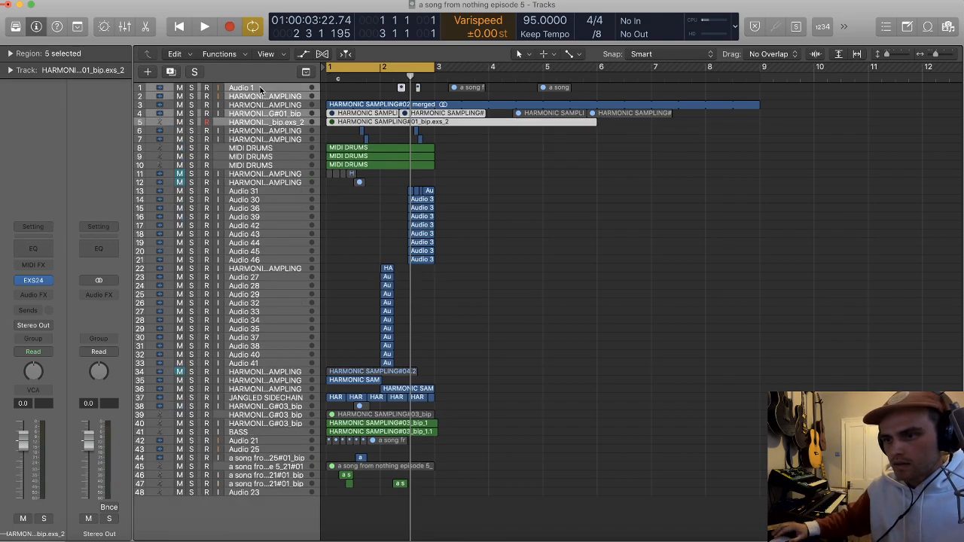
{"action": "key", "text": "Delete"}
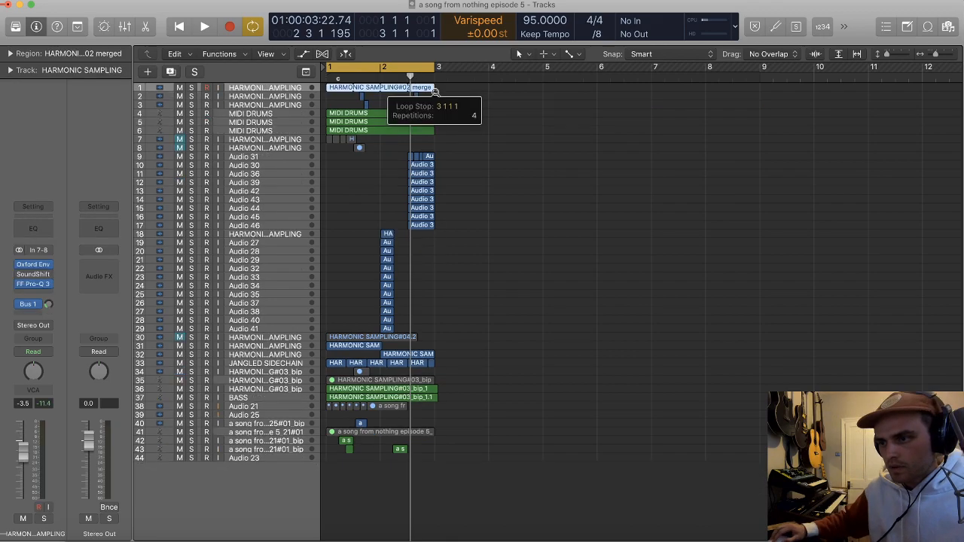
{"action": "key", "text": "super+BackSpace"}
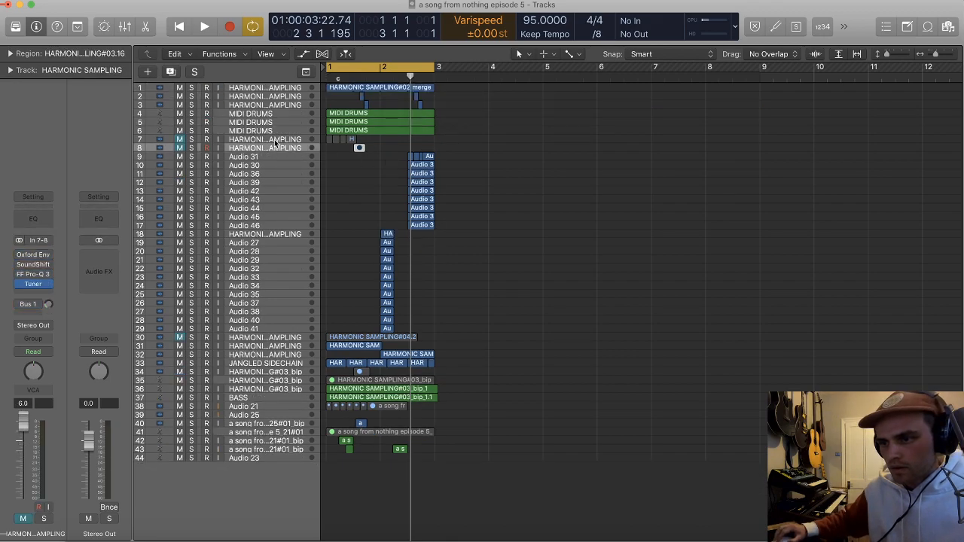
Step: Delete the two muted HARMONIC SAMPLING tracks below MIDI DRUMS and the muted track holding HARMONIC SAMPLING#04.2
{"action": "key", "text": "super+BackSpace"}
{"action": "key", "text": "Return"}
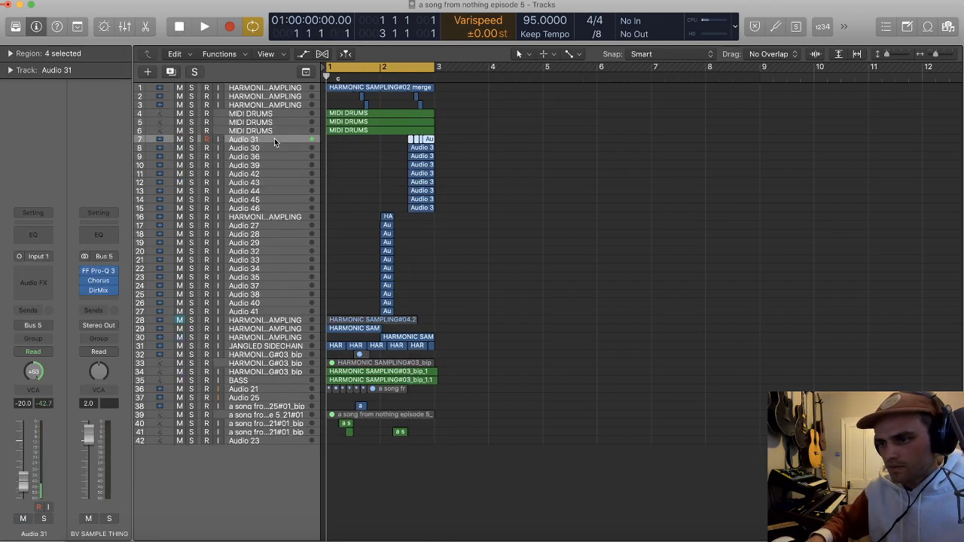
{"action": "left_click", "coordinate": [275, 320]}
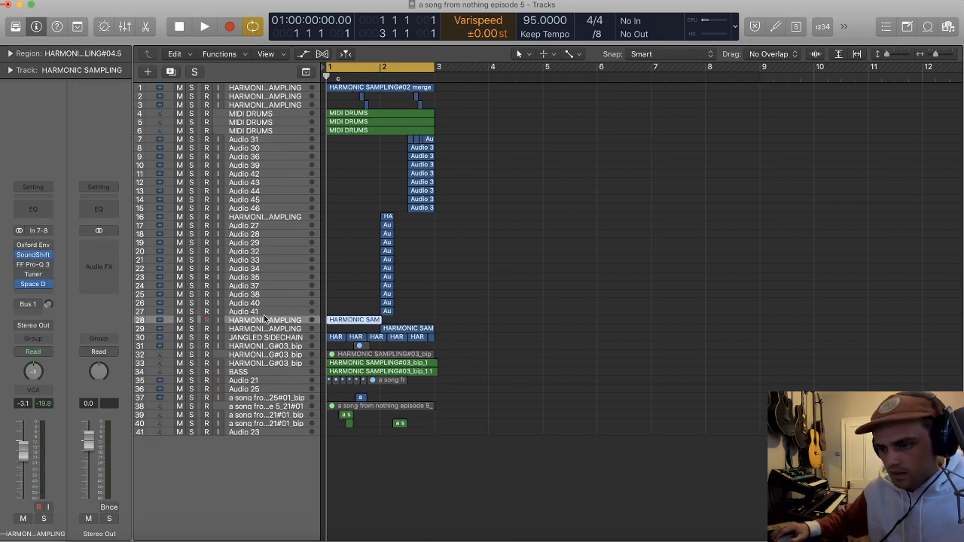
{"action": "key", "text": "super+BackSpace"}
Step: Delete the two unused HARMONIC SAMPLING#03_bip tracks below JANGLED SIDECHAIN, Audio 21, Audio 25 and the a song from nothing episode 5_21#01 track
{"action": "left_click", "coordinate": [270, 355]}
{"action": "key", "text": "Delete"}
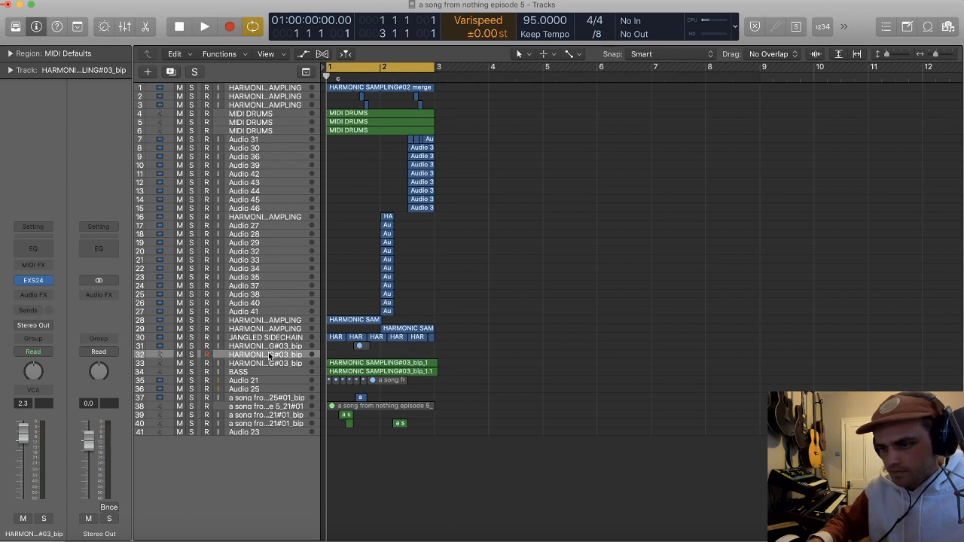
{"action": "key", "text": "super+BackSpace"}
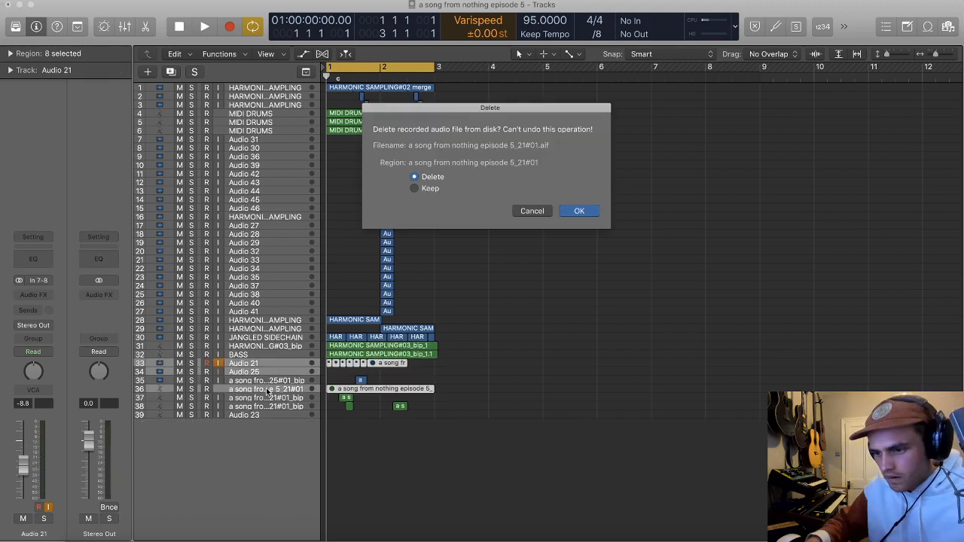
{"action": "key", "text": "Return"}
{"action": "key", "text": "super+BackSpace"}
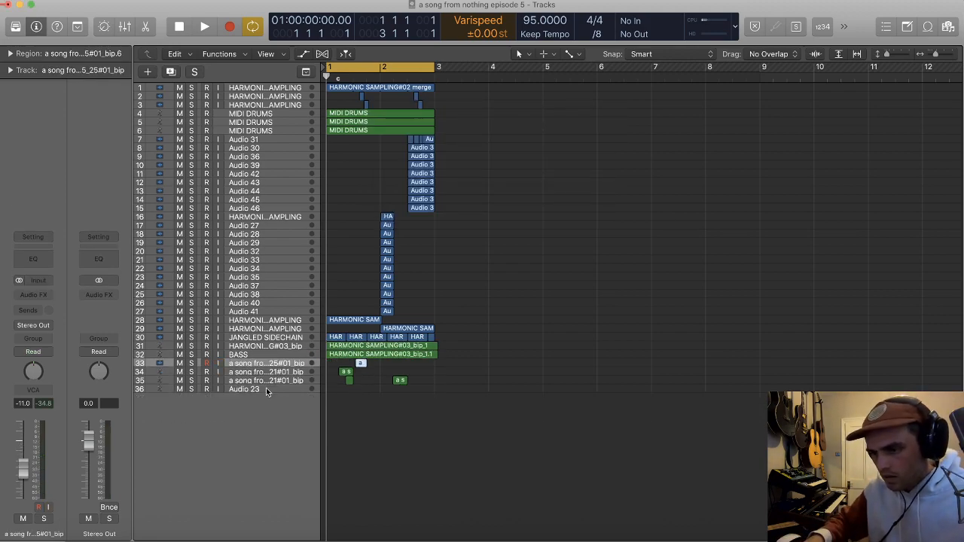
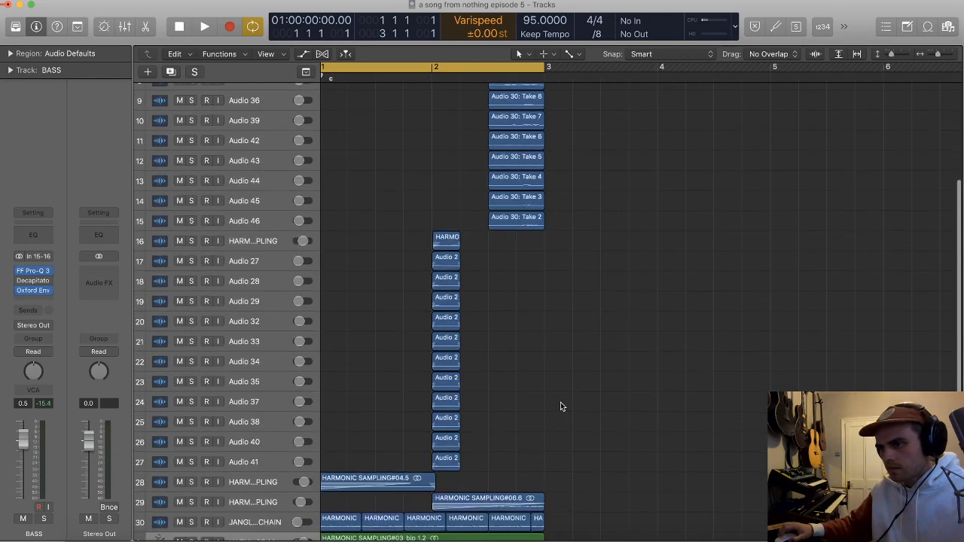
Step: Show the toolbar, repeat the two-bar section until four copies run in sequence, and extend the cycle range to bars 1 through 9
{"action": "scroll", "coordinate": [560, 402], "scroll_direction": "up", "scroll_amount": 3}
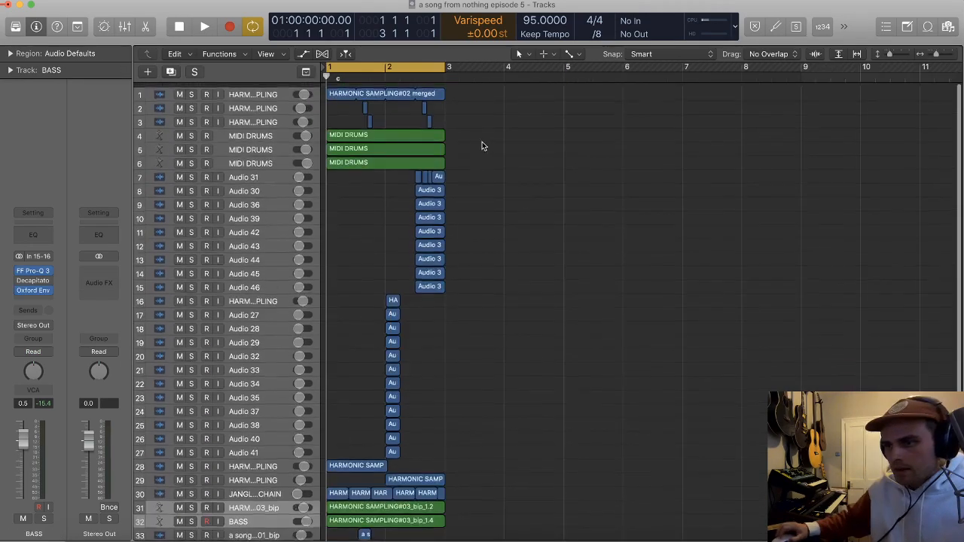
{"action": "scroll", "coordinate": [477, 385], "scroll_direction": "down", "scroll_amount": 3}
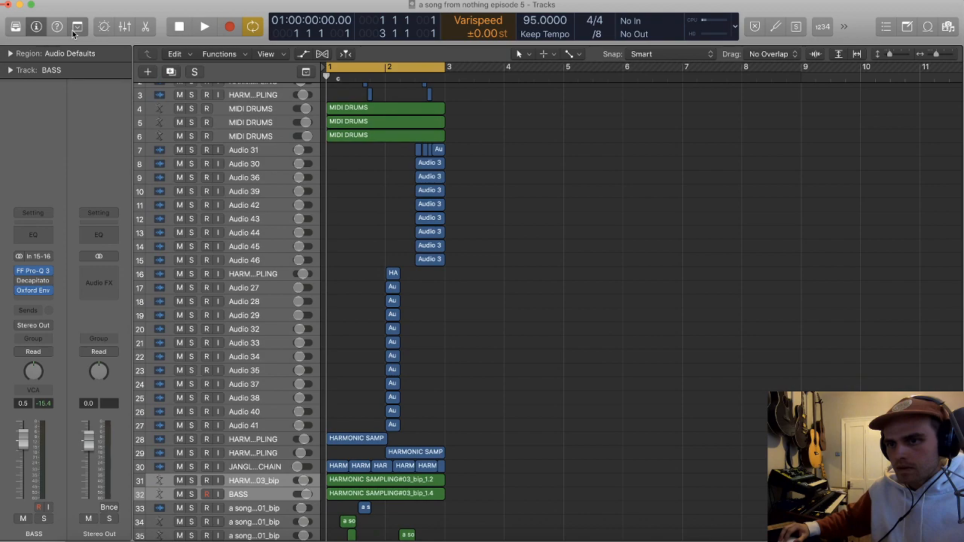
{"action": "left_click", "coordinate": [76, 27]}
{"action": "left_click", "coordinate": [621, 62]}
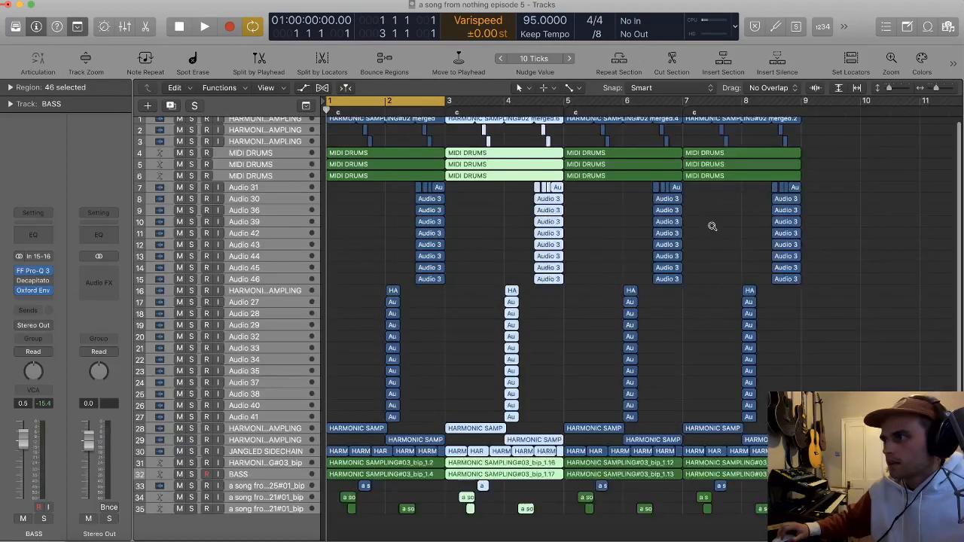
{"action": "left_click_drag", "start_coordinate": [396, 101], "coordinate": [608, 117]}
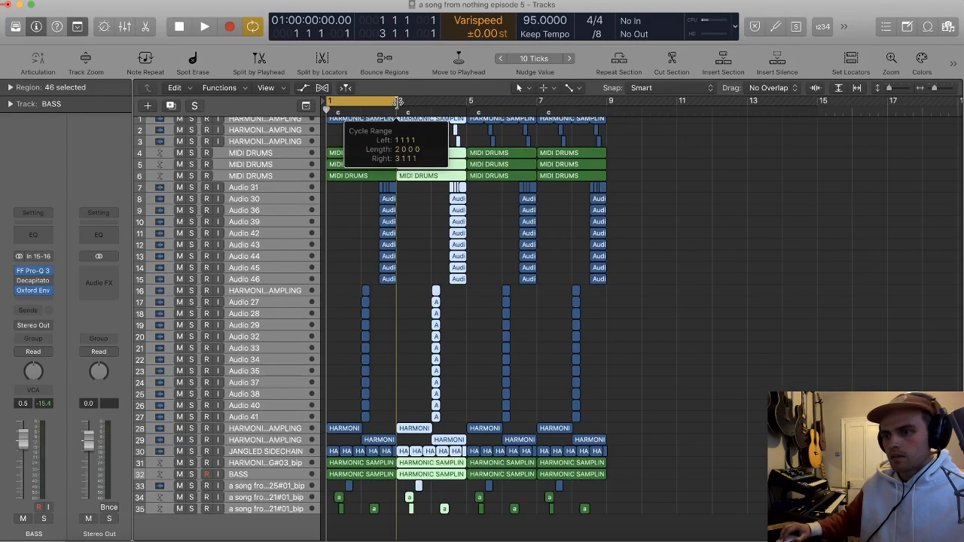
{"action": "left_click", "coordinate": [660, 153]}
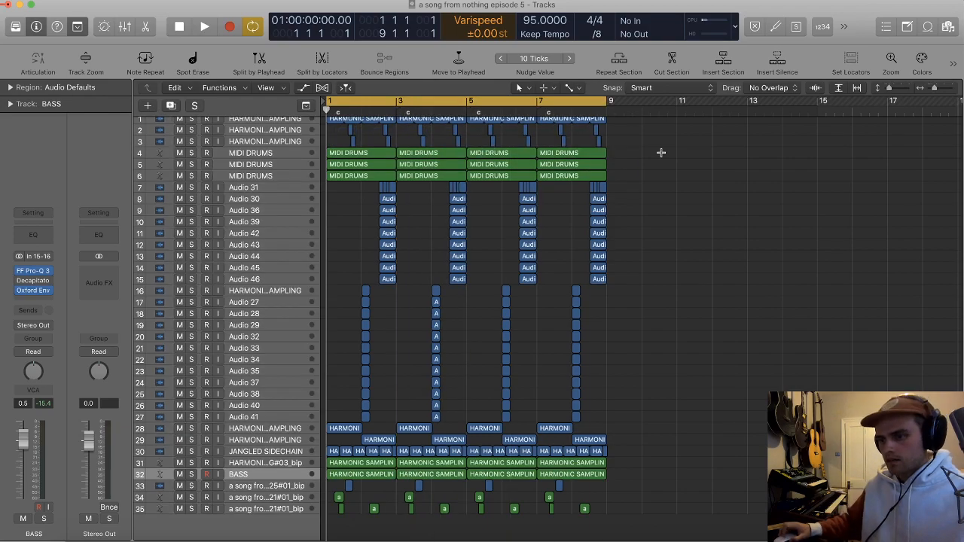
{"action": "key", "text": "super+Up"}
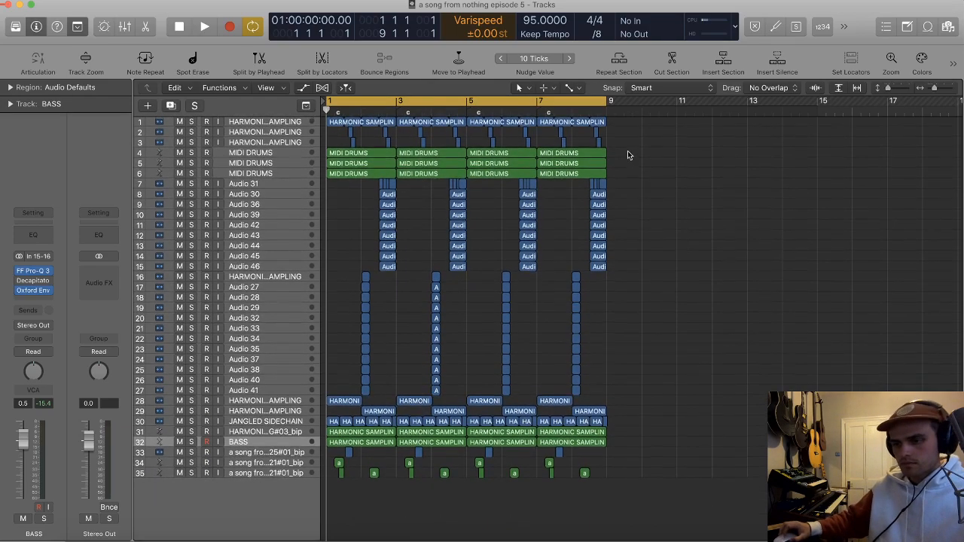
{"action": "key", "text": "super+Right"}
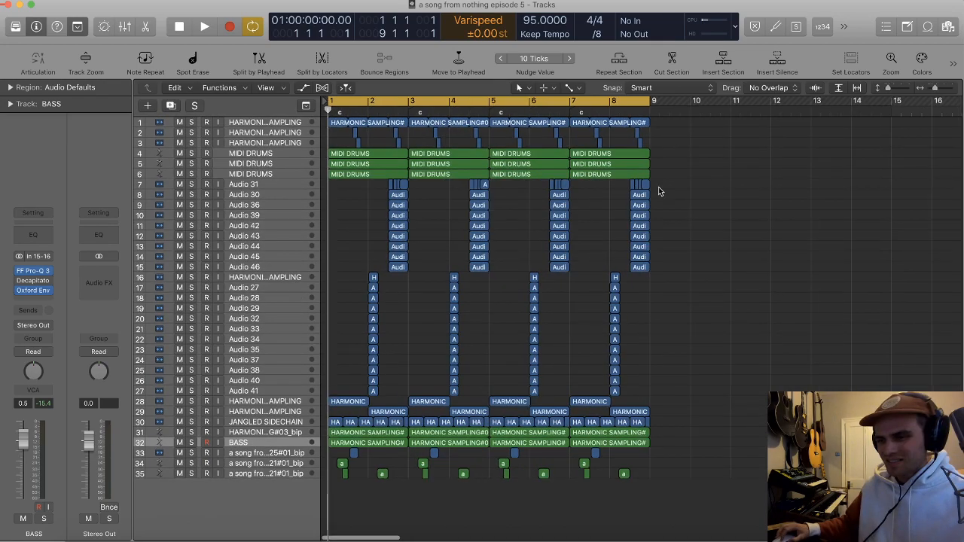
Step: Play the repeated arrangement and look through the vocal, sample and drum tracks
{"action": "key", "text": "space"}
{"action": "scroll", "coordinate": [521, 218], "scroll_direction": "up", "scroll_amount": 3}
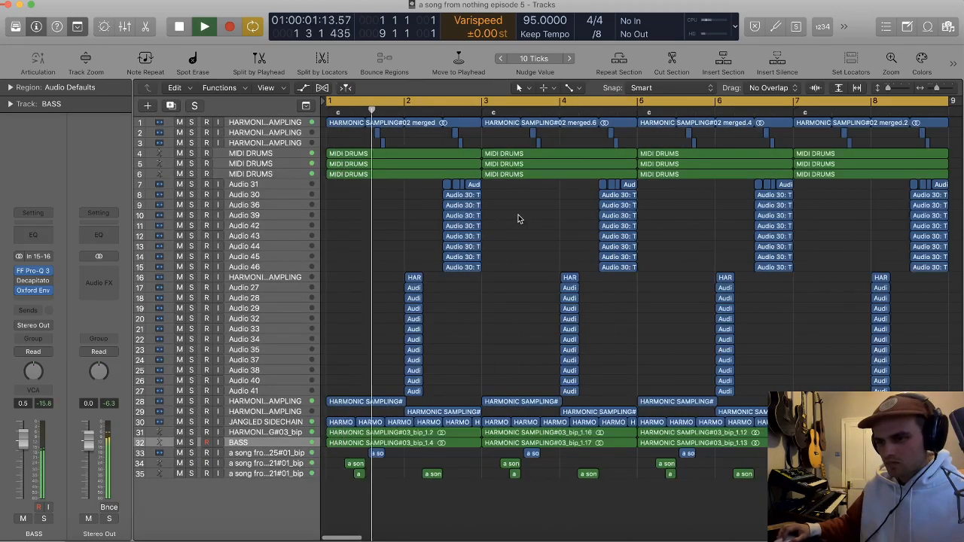
{"action": "scroll", "coordinate": [519, 218], "scroll_direction": "down", "scroll_amount": 4}
{"action": "key", "text": "super+Down"}
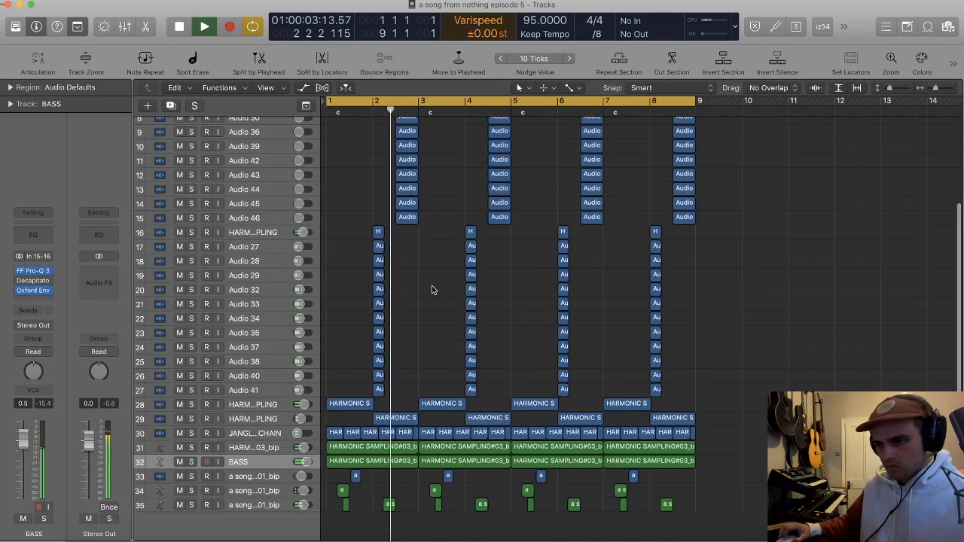
{"action": "scroll", "coordinate": [433, 288], "scroll_direction": "up", "scroll_amount": 4}
{"action": "scroll", "coordinate": [434, 288], "scroll_direction": "up", "scroll_amount": 1}
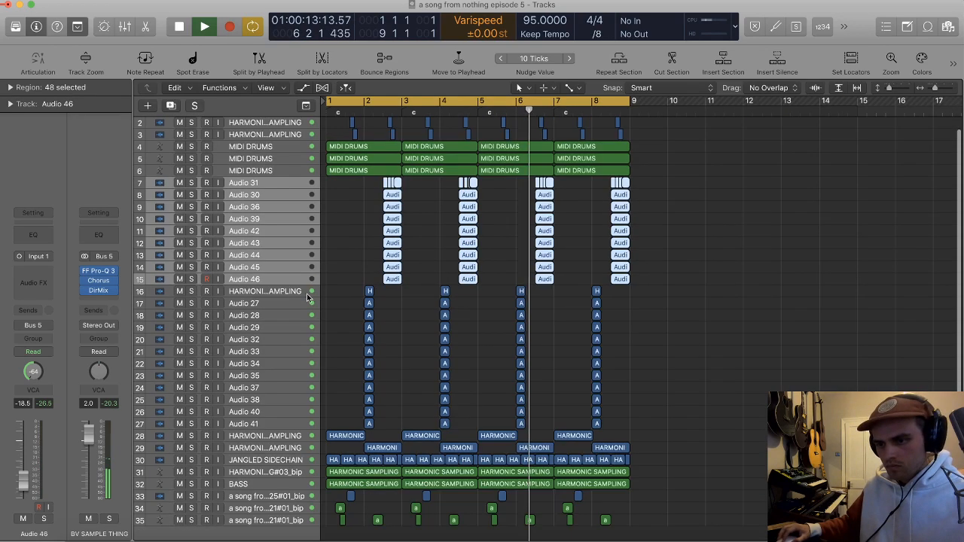
{"action": "left_click", "coordinate": [264, 291]}
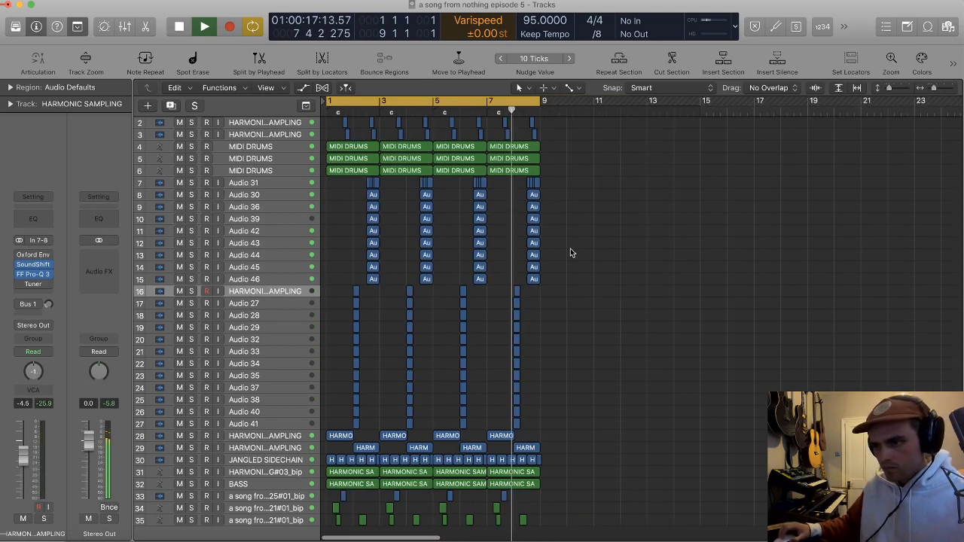
{"action": "key", "text": "space"}
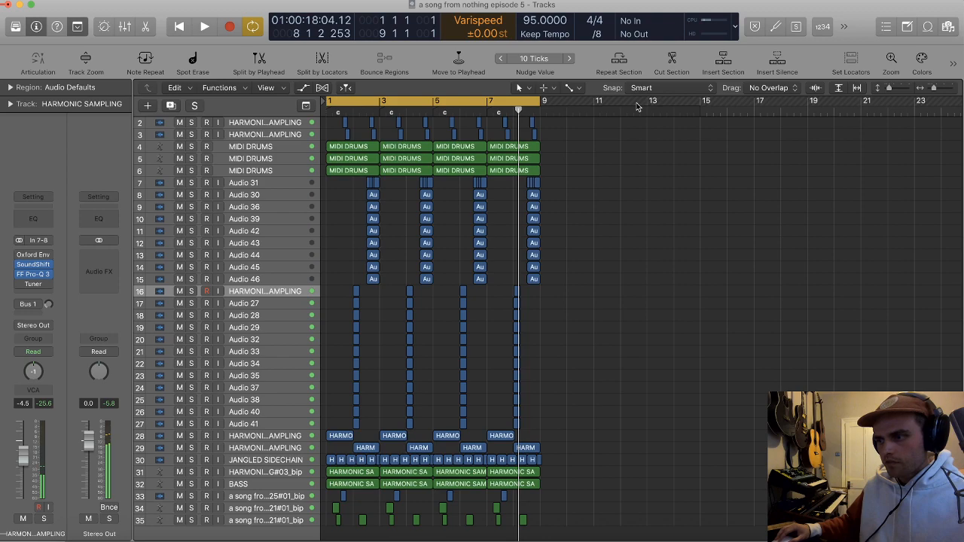
Step: Shorten the cycle range to bar 1 and repeat that one-bar section once
{"action": "left_click_drag", "start_coordinate": [330, 102], "coordinate": [357, 104]}
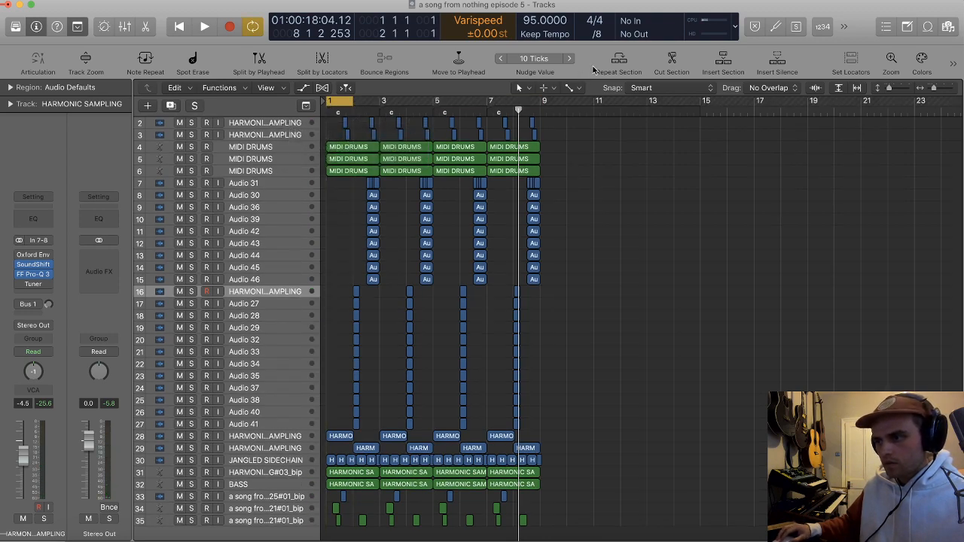
{"action": "left_click", "coordinate": [619, 62]}
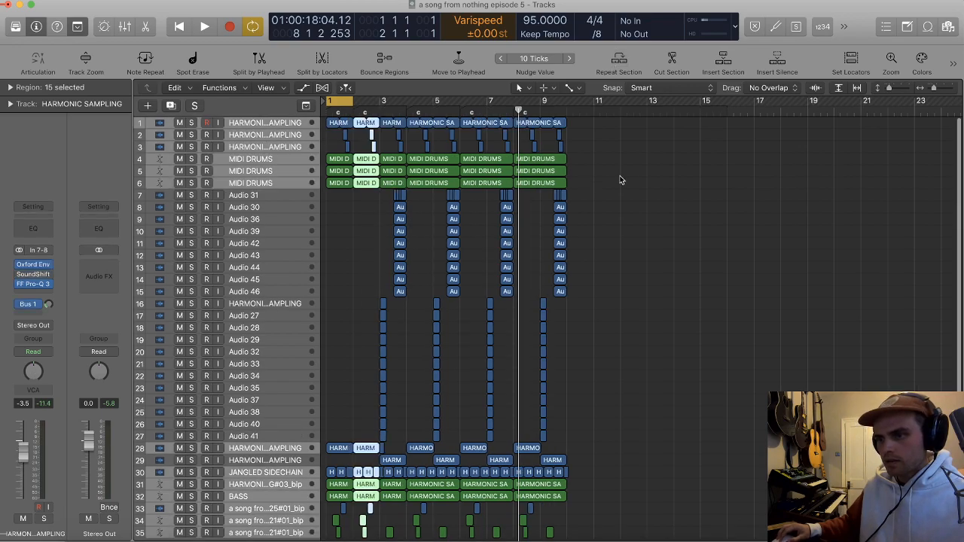
{"action": "left_click", "coordinate": [622, 179]}
Step: Split the bar 1 regions of the first HARMONIC SAMPLING track and the three MIDI DRUMS tracks into one-beat pieces
{"action": "key", "text": "z"}
{"action": "scroll", "coordinate": [393, 147], "scroll_direction": "up", "scroll_amount": 1}
{"action": "left_click_drag", "start_coordinate": [372, 243], "coordinate": [346, 131]}
{"action": "double_click", "coordinate": [347, 130]}
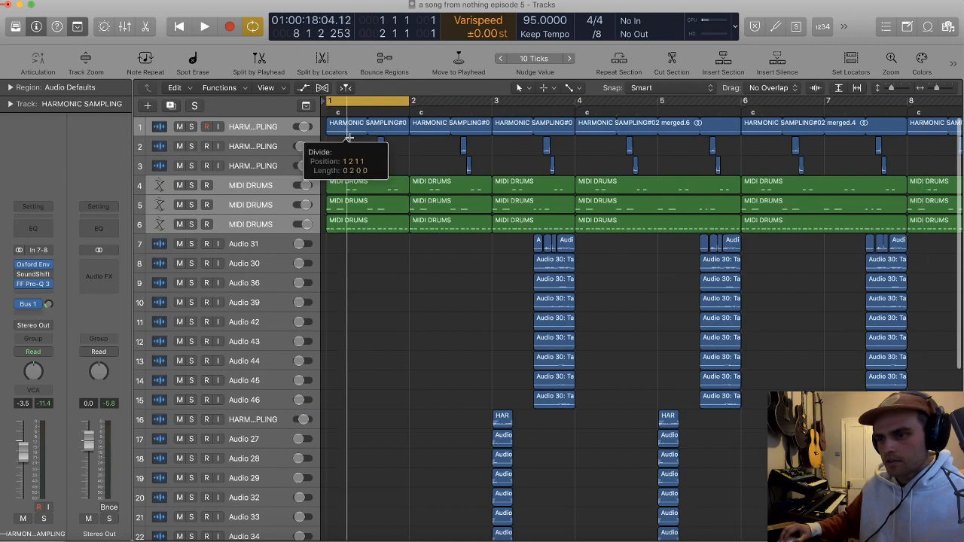
Step: Delete the short bar 1 regions on the second and third HARMONIC SAMPLING tracks and audition the bar
{"action": "left_click_drag", "start_coordinate": [396, 258], "coordinate": [352, 131]}
{"action": "key", "text": "Delete"}
{"action": "left_click_drag", "start_coordinate": [360, 235], "coordinate": [378, 132]}
{"action": "key", "text": "space"}
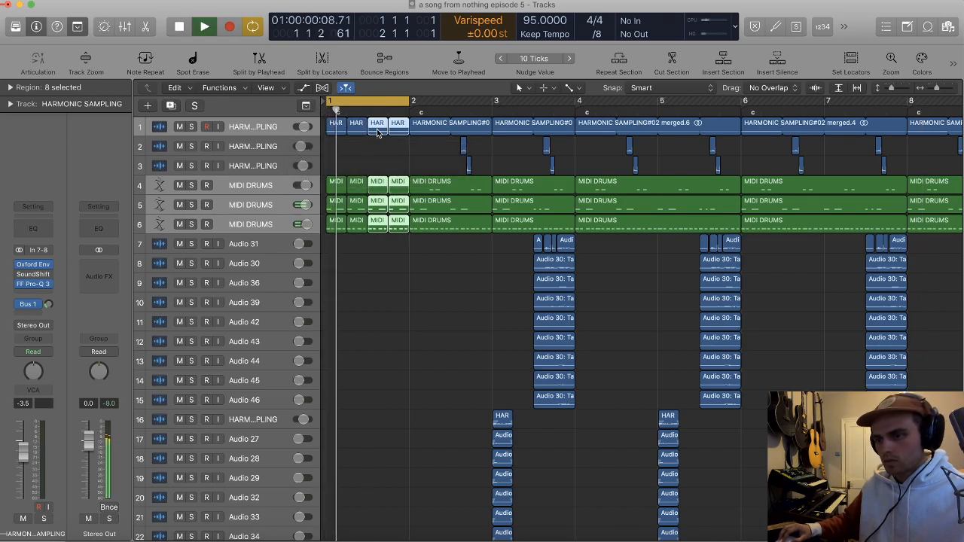
{"action": "key", "text": "space"}
Step: Reduce the middle MIDI DRUMS track's first beat to a single note and copy that one-beat region across bar 1
{"action": "left_click", "coordinate": [340, 212]}
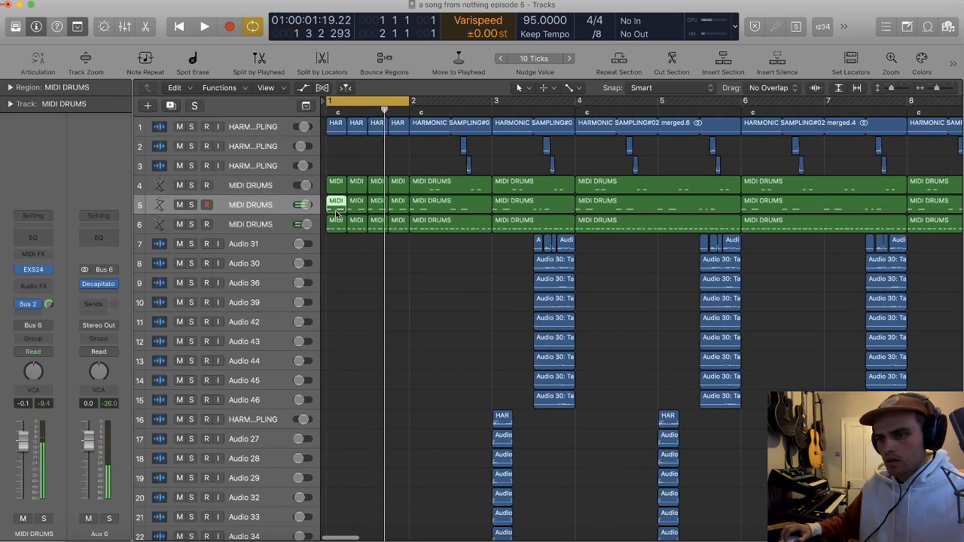
{"action": "key", "text": "super+Down"}
{"action": "double_click", "coordinate": [339, 182]}
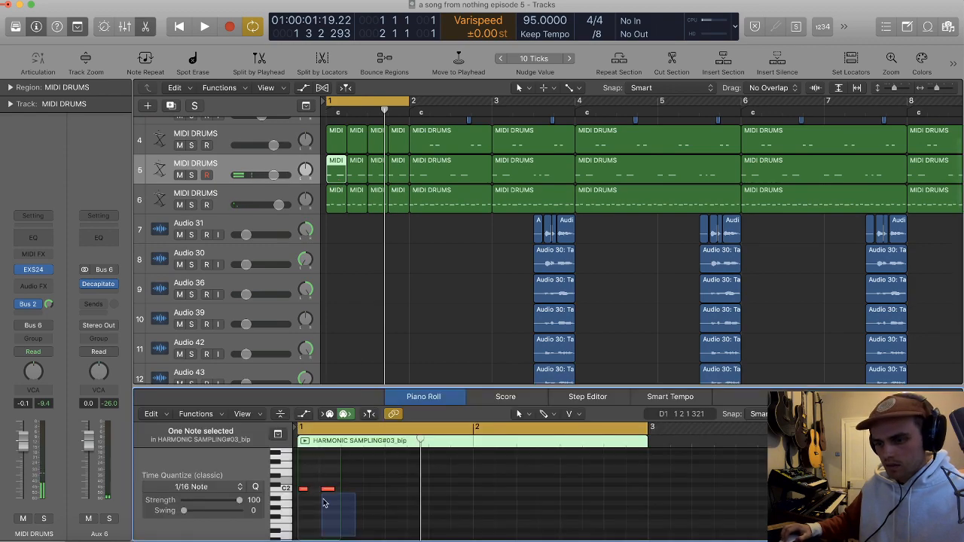
{"action": "left_click", "coordinate": [354, 175]}
{"action": "left_click", "coordinate": [375, 488]}
{"action": "key", "text": "BackSpace"}
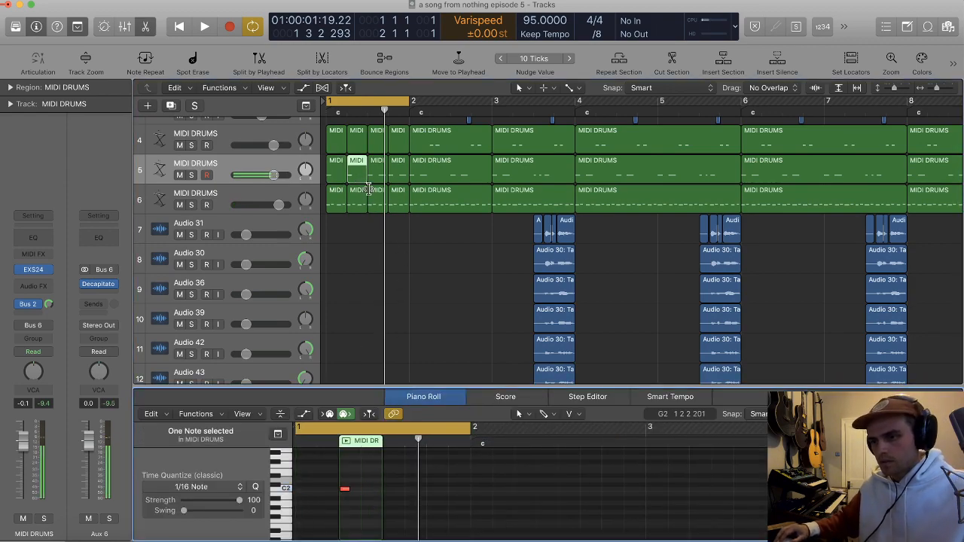
{"action": "left_click_drag", "start_coordinate": [335, 175], "coordinate": [399, 176]}
{"action": "key", "text": "super+z"}
Step: Play the cycled first bar and look over the tracks from the drums down to the lowest samples
{"action": "key", "text": "space"}
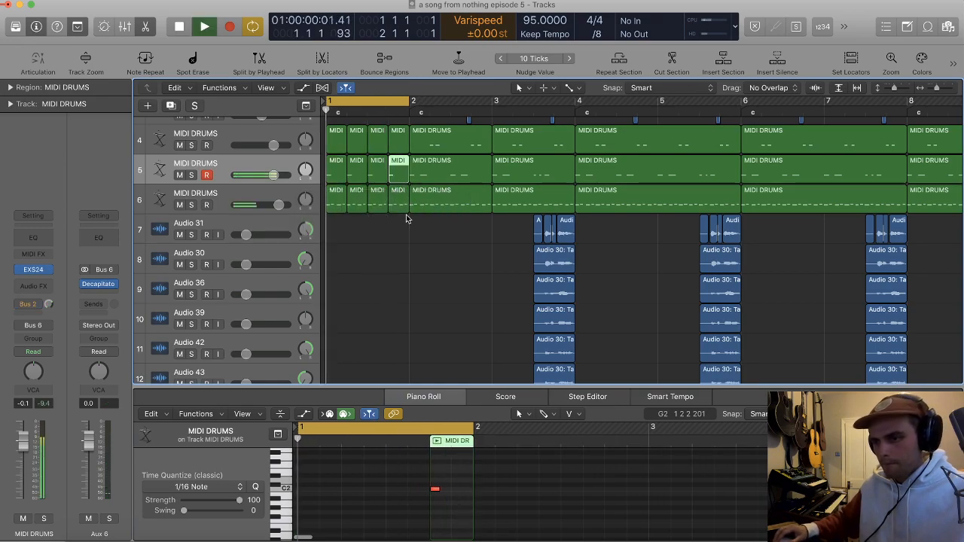
{"action": "scroll", "coordinate": [406, 216], "scroll_direction": "down", "scroll_amount": 3}
{"action": "scroll", "coordinate": [406, 218], "scroll_direction": "up", "scroll_amount": 4}
{"action": "scroll", "coordinate": [408, 219], "scroll_direction": "up", "scroll_amount": 2}
{"action": "scroll", "coordinate": [407, 219], "scroll_direction": "down", "scroll_amount": 3}
{"action": "scroll", "coordinate": [406, 216], "scroll_direction": "up", "scroll_amount": 4}
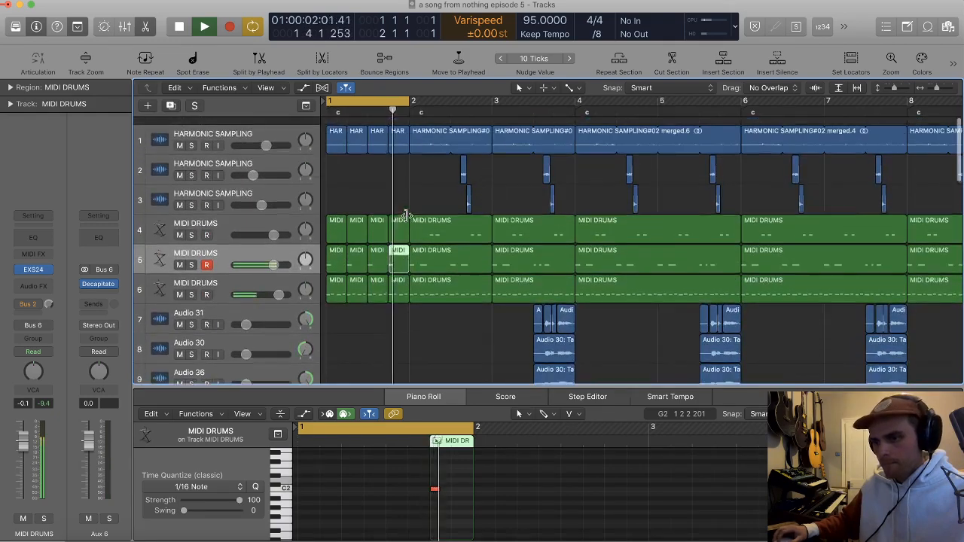
{"action": "key", "text": "super+Left"}
{"action": "scroll", "coordinate": [406, 216], "scroll_direction": "down", "scroll_amount": 1}
{"action": "scroll", "coordinate": [399, 222], "scroll_direction": "down", "scroll_amount": 15}
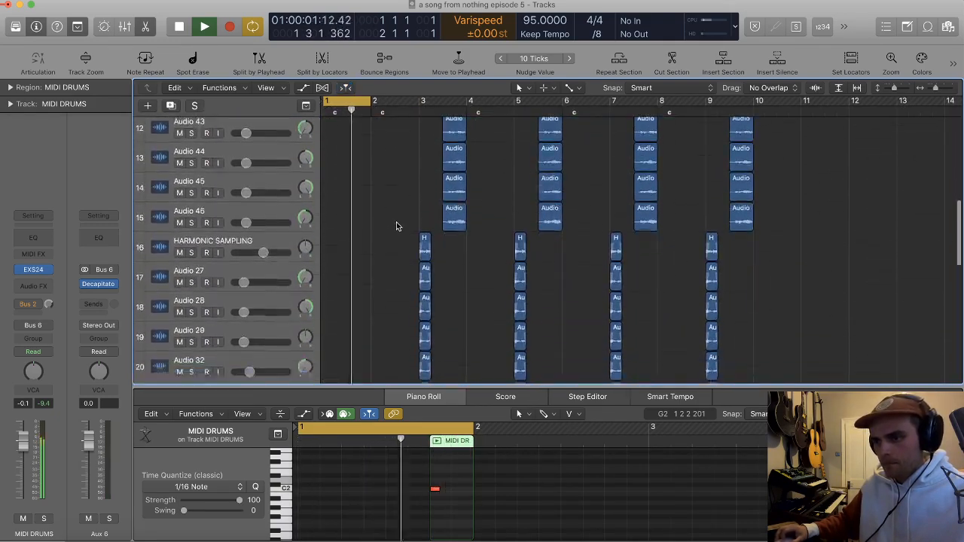
{"action": "scroll", "coordinate": [396, 227], "scroll_direction": "down", "scroll_amount": 3}
{"action": "scroll", "coordinate": [398, 225], "scroll_direction": "up", "scroll_amount": 3}
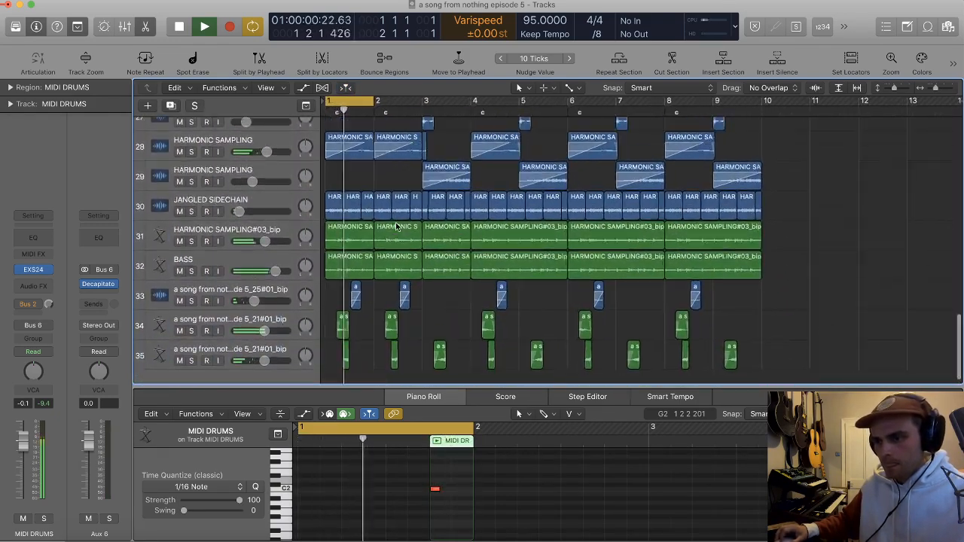
{"action": "key", "text": "space"}
Step: Shorten the bar 1 JANGLED SIDECHAIN, HARMONIC SAMPLING#03_bip and BASS parts to their first beat, loop them across the bar and play
{"action": "left_click_drag", "start_coordinate": [390, 182], "coordinate": [345, 259]}
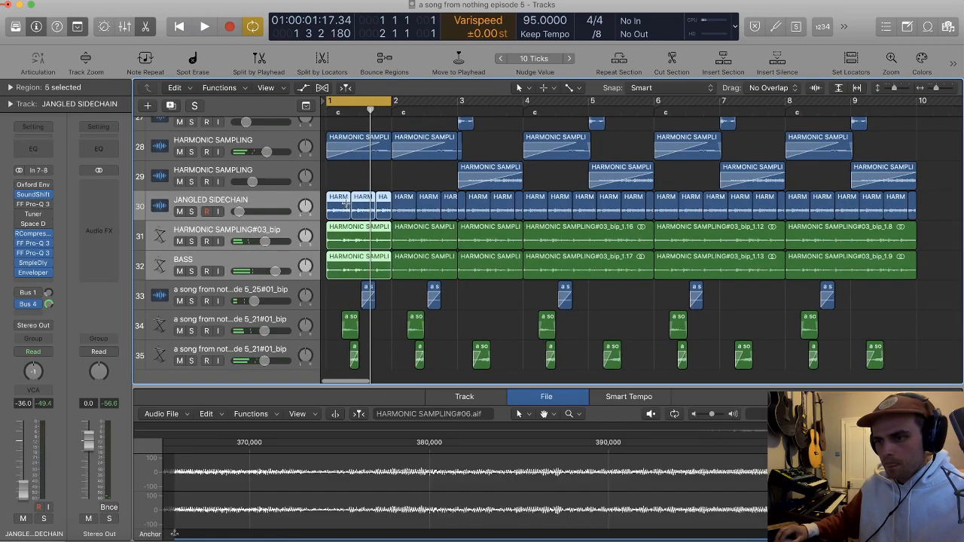
{"action": "left_click", "coordinate": [344, 206], "text": "super"}
{"action": "left_click", "coordinate": [348, 188]}
{"action": "left_click_drag", "start_coordinate": [349, 190], "coordinate": [334, 206]}
{"action": "key", "text": "Delete"}
{"action": "key", "text": "l"}
{"action": "key", "text": "space"}
Step: Delete the bar 1 regions on the three lowest a song from nothing tracks
{"action": "key", "text": "super+Right"}
{"action": "left_click_drag", "start_coordinate": [412, 363], "coordinate": [354, 307]}
{"action": "key", "text": "Delete"}
Step: Review the whole arrangement from the lowest samples up to the drums while the first bar keeps cycling
{"action": "scroll", "coordinate": [378, 249], "scroll_direction": "up", "scroll_amount": 3}
{"action": "scroll", "coordinate": [379, 250], "scroll_direction": "up", "scroll_amount": 5}
{"action": "key", "text": "super+Up"}
{"action": "key", "text": "super+Up"}
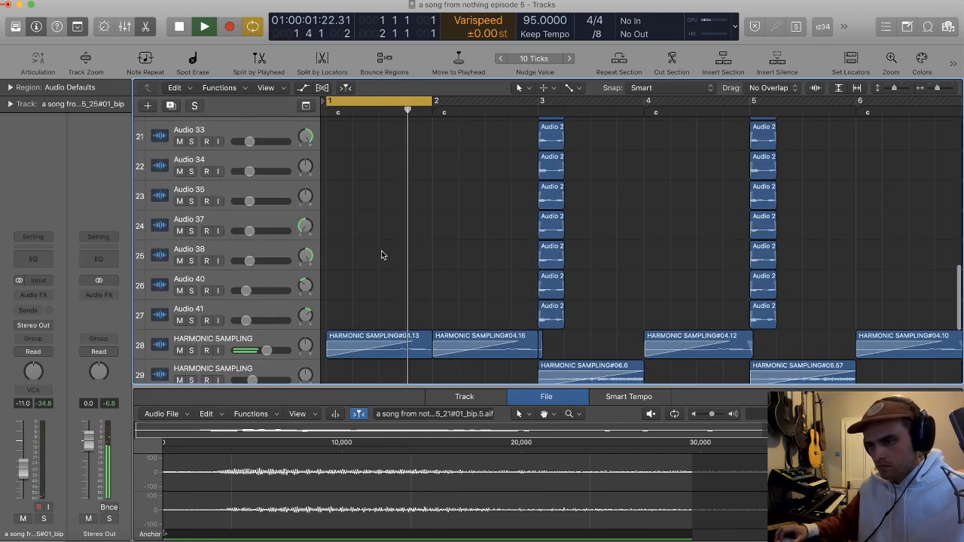
{"action": "key", "text": "t"}
{"action": "key", "text": "t"}
{"action": "scroll", "coordinate": [430, 242], "scroll_direction": "down", "scroll_amount": 4}
{"action": "scroll", "coordinate": [431, 241], "scroll_direction": "up", "scroll_amount": 5}
{"action": "scroll", "coordinate": [431, 243], "scroll_direction": "down", "scroll_amount": 4}
{"action": "scroll", "coordinate": [430, 243], "scroll_direction": "up", "scroll_amount": 5}
{"action": "scroll", "coordinate": [428, 240], "scroll_direction": "down", "scroll_amount": 5}
{"action": "scroll", "coordinate": [422, 235], "scroll_direction": "up", "scroll_amount": 5}
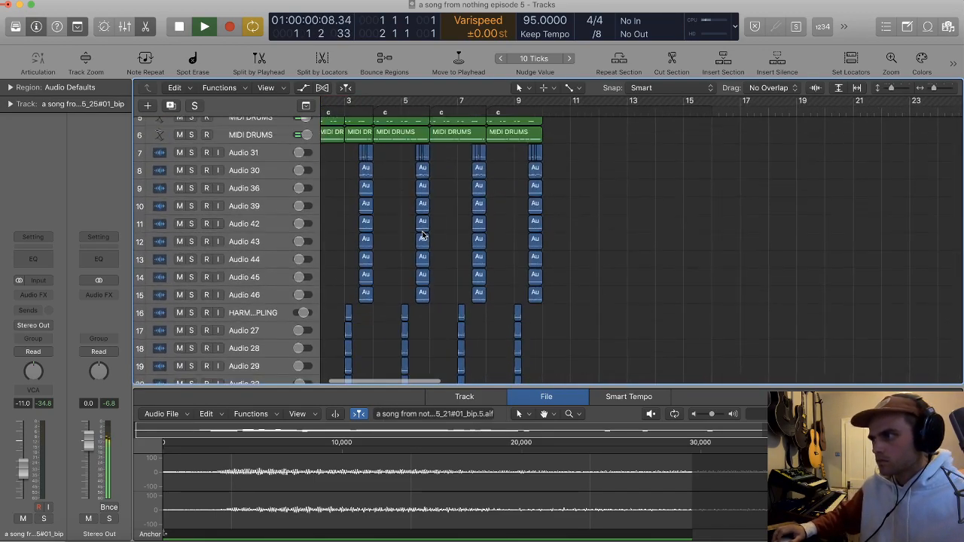
{"action": "scroll", "coordinate": [737, 230], "scroll_direction": "left", "scroll_amount": 2}
{"action": "key", "text": "t"}
{"action": "key", "text": "t"}
{"action": "scroll", "coordinate": [580, 204], "scroll_direction": "up", "scroll_amount": 2}
{"action": "scroll", "coordinate": [578, 207], "scroll_direction": "up", "scroll_amount": 4}
{"action": "scroll", "coordinate": [574, 205], "scroll_direction": "down", "scroll_amount": 3}
{"action": "scroll", "coordinate": [574, 205], "scroll_direction": "down", "scroll_amount": 3}
Step: Close the audio editor pane and narrow the track headers to give the arrangement more room
{"action": "key", "text": "x"}
{"action": "key", "text": "x"}
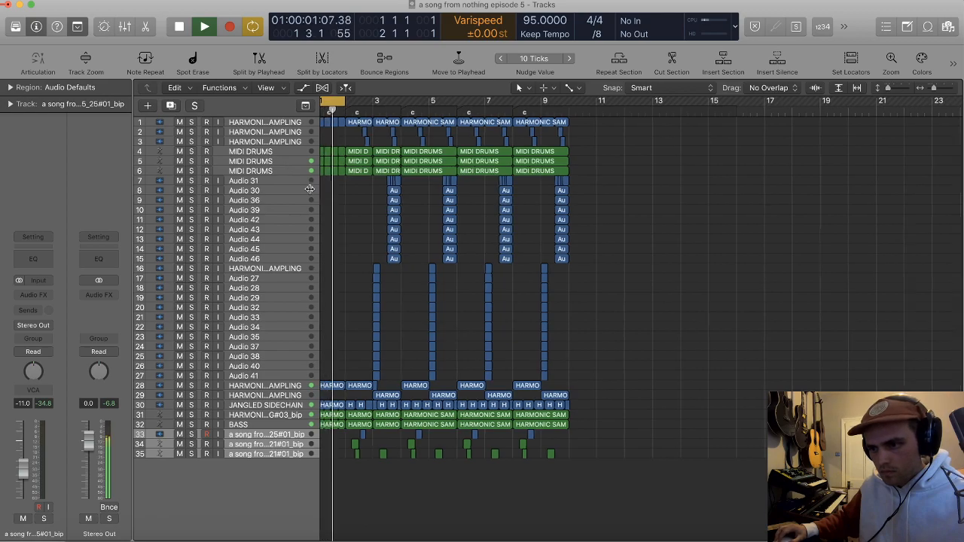
{"action": "left_click_drag", "start_coordinate": [320, 187], "coordinate": [283, 187]}
{"action": "scroll", "coordinate": [333, 188], "scroll_direction": "right", "scroll_amount": 1}
{"action": "scroll", "coordinate": [333, 188], "scroll_direction": "left", "scroll_amount": 3}
{"action": "scroll", "coordinate": [333, 188], "scroll_direction": "up", "scroll_amount": 3}
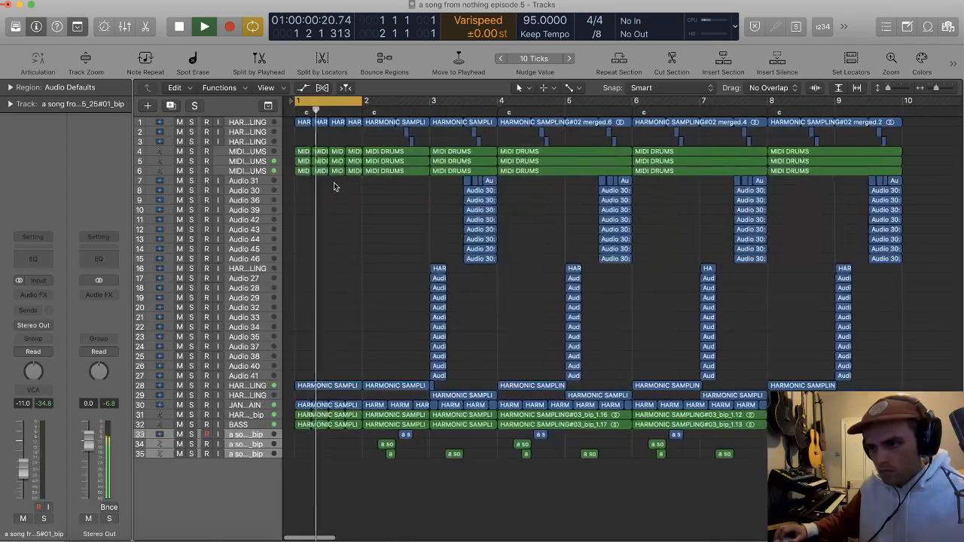
Step: Move the cycle range to bar 2, mute the BASS region in bar 1, switch cycling off and play from the start
{"action": "left_click_drag", "start_coordinate": [325, 100], "coordinate": [391, 100]}
{"action": "key", "text": "space"}
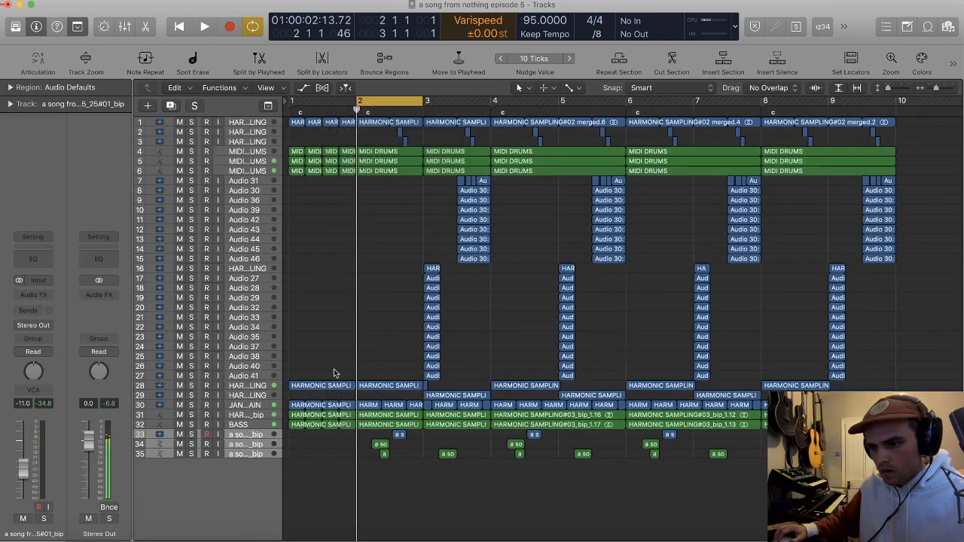
{"action": "left_click", "coordinate": [313, 425]}
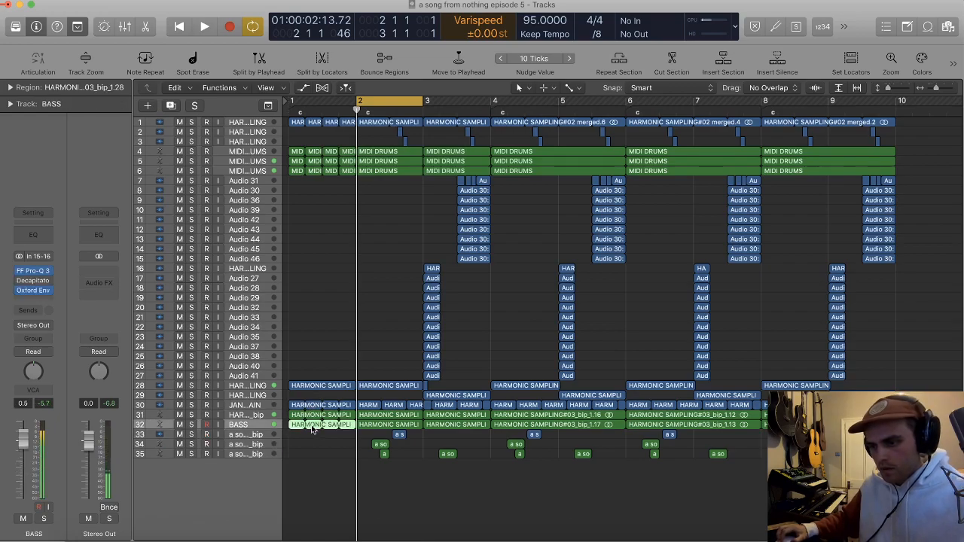
{"action": "key", "text": "Return"}
{"action": "key", "text": "c"}
{"action": "key", "text": "space"}
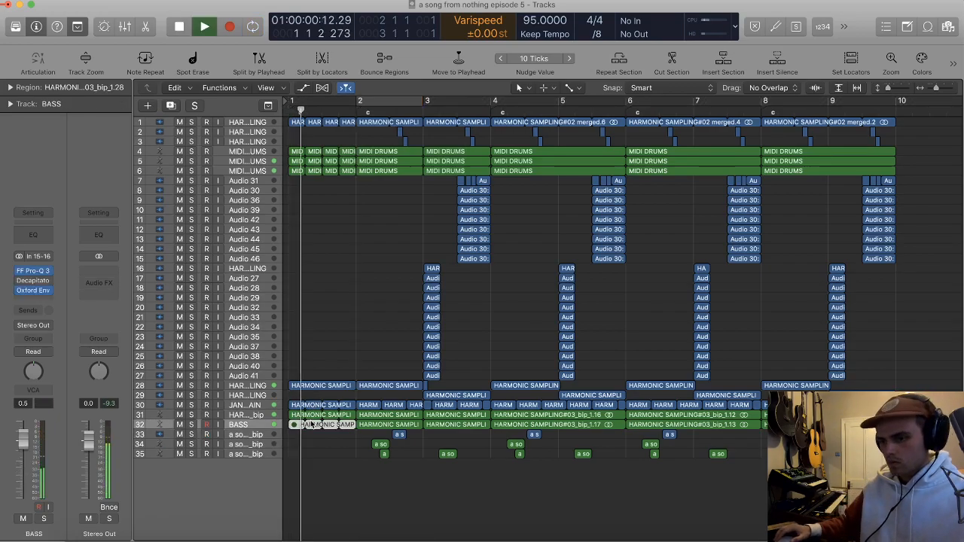
Step: Stop playback, split the three MIDI DRUMS regions in bar 2 at beat 2, and mute their first-beat pieces
{"action": "scroll", "coordinate": [363, 402], "scroll_direction": "up", "scroll_amount": 4}
{"action": "scroll", "coordinate": [363, 402], "scroll_direction": "up", "scroll_amount": 3}
{"action": "scroll", "coordinate": [415, 354], "scroll_direction": "right", "scroll_amount": 3}
{"action": "scroll", "coordinate": [403, 309], "scroll_direction": "up", "scroll_amount": 2}
{"action": "scroll", "coordinate": [404, 206], "scroll_direction": "up", "scroll_amount": 3}
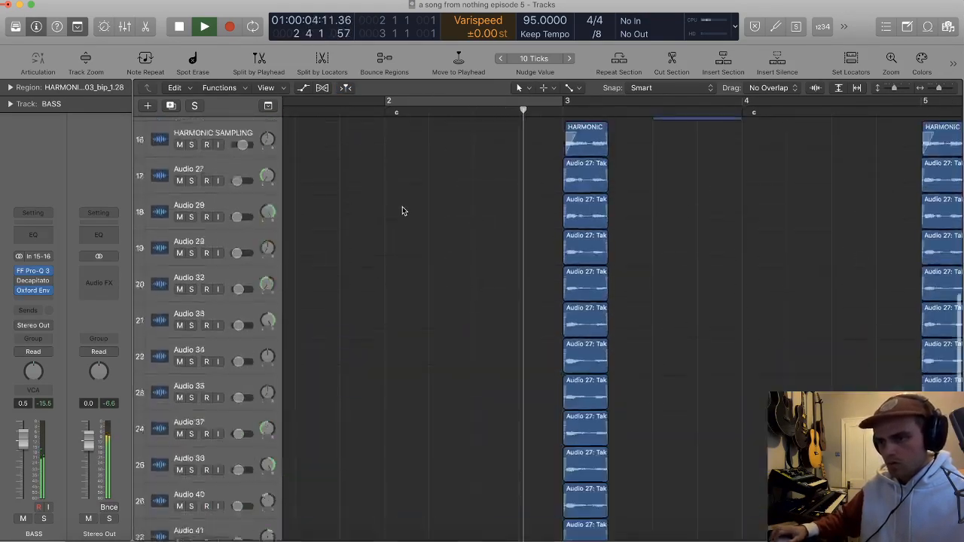
{"action": "scroll", "coordinate": [403, 208], "scroll_direction": "up", "scroll_amount": 10}
{"action": "key", "text": "space"}
{"action": "key", "text": "super+Right"}
{"action": "key", "text": "super+Right"}
{"action": "key", "text": "super+Right"}
{"action": "key", "text": "super+Right"}
{"action": "left_click_drag", "start_coordinate": [504, 358], "coordinate": [462, 246]}
{"action": "double_click", "coordinate": [526, 242]}
{"action": "key", "text": "Return"}
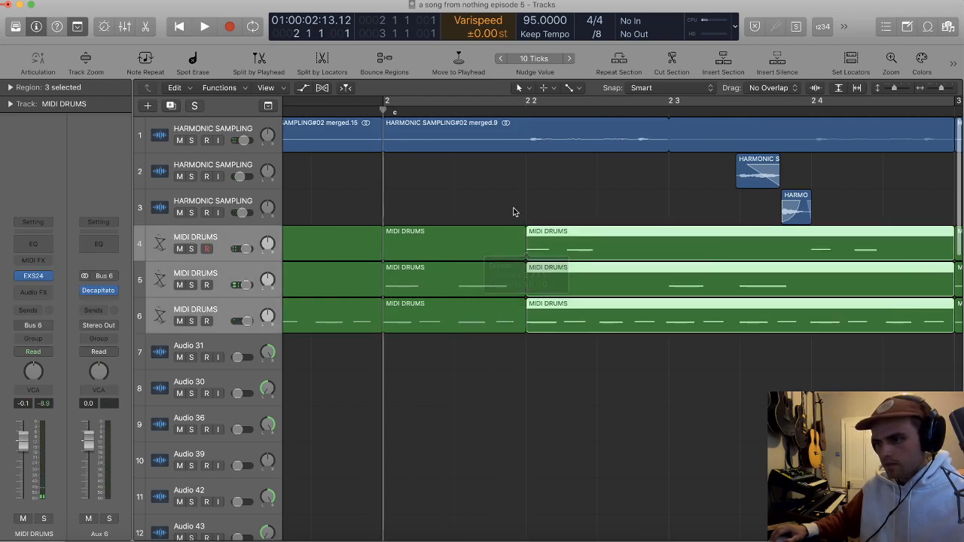
{"action": "left_click_drag", "start_coordinate": [514, 211], "coordinate": [472, 323]}
{"action": "key", "text": "ctrl+m"}
Step: Split the BASS region in bar 2 at beat 2 and mute its first-beat piece
{"action": "key", "text": "super+Left"}
{"action": "key", "text": "super+Left"}
{"action": "scroll", "coordinate": [415, 151], "scroll_direction": "down", "scroll_amount": 15}
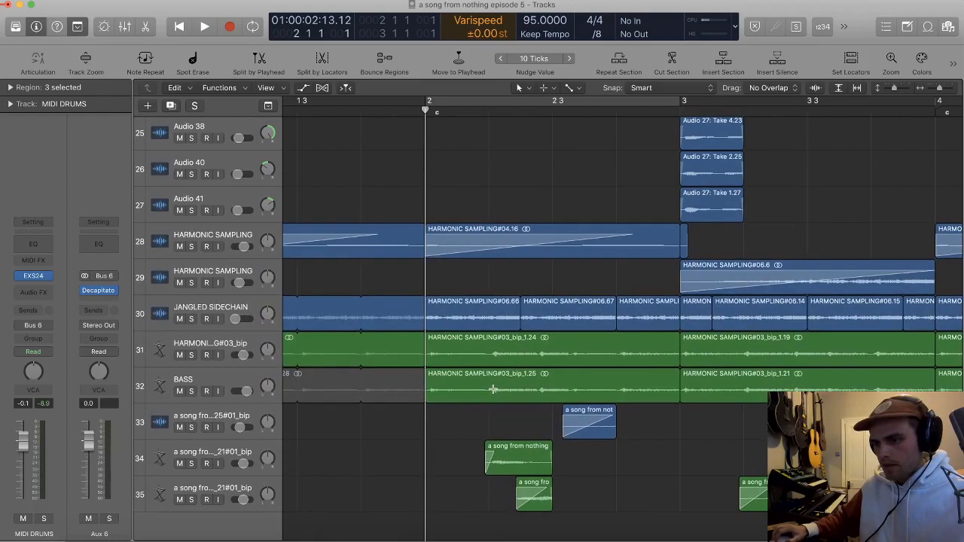
{"action": "double_click", "coordinate": [494, 390], "text": "super"}
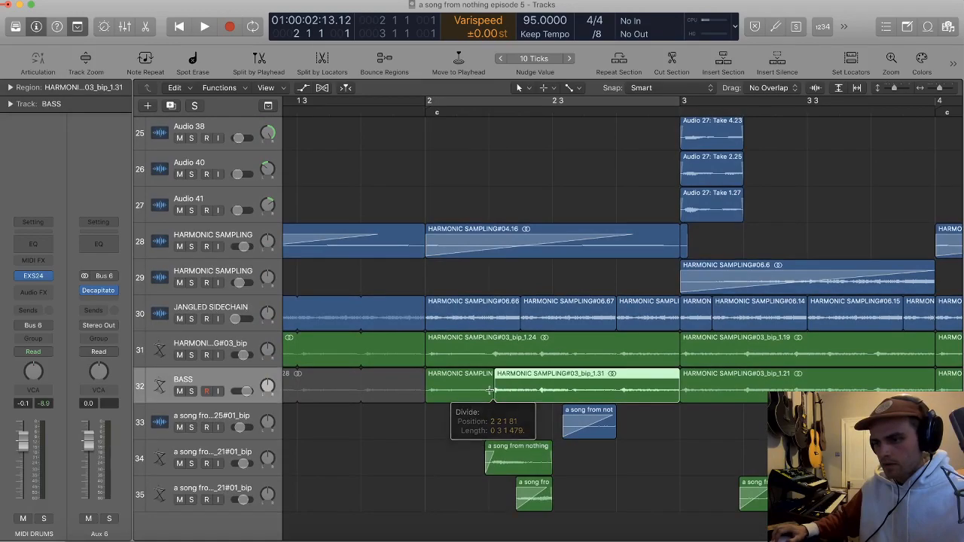
{"action": "key", "text": "super+z"}
{"action": "double_click", "coordinate": [490, 391], "text": "super"}
{"action": "left_click", "coordinate": [480, 391]}
{"action": "key", "text": "ctrl+m"}
Step: Play from the start to check how the bass and drums enter during bar 2
{"action": "scroll", "coordinate": [477, 241], "scroll_direction": "left", "scroll_amount": 4}
{"action": "key", "text": "Return"}
{"action": "key", "text": "space"}
{"action": "key", "text": "super+Left"}
{"action": "key", "text": "super+Left"}
{"action": "scroll", "coordinate": [503, 249], "scroll_direction": "down", "scroll_amount": 4}
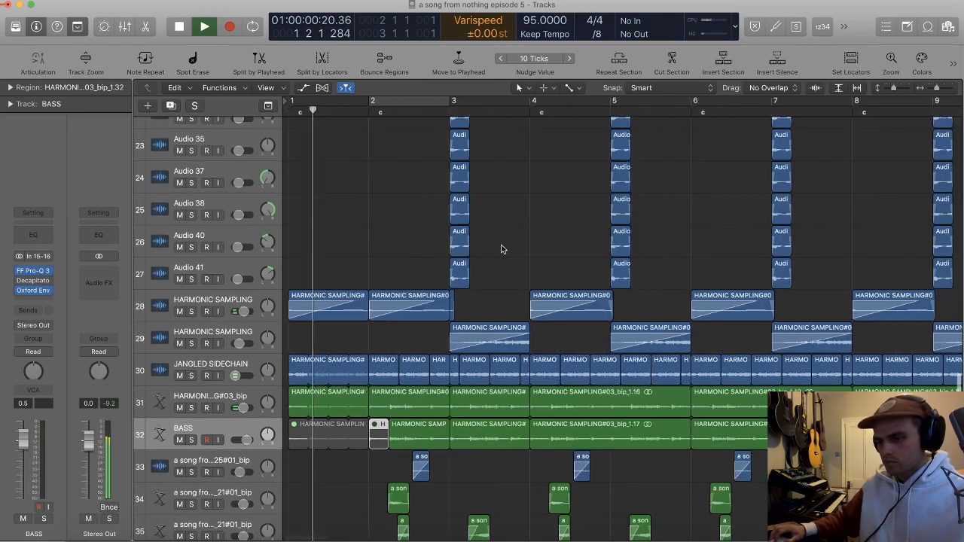
{"action": "scroll", "coordinate": [504, 249], "scroll_direction": "up", "scroll_amount": 6}
{"action": "scroll", "coordinate": [505, 247], "scroll_direction": "left", "scroll_amount": 1}
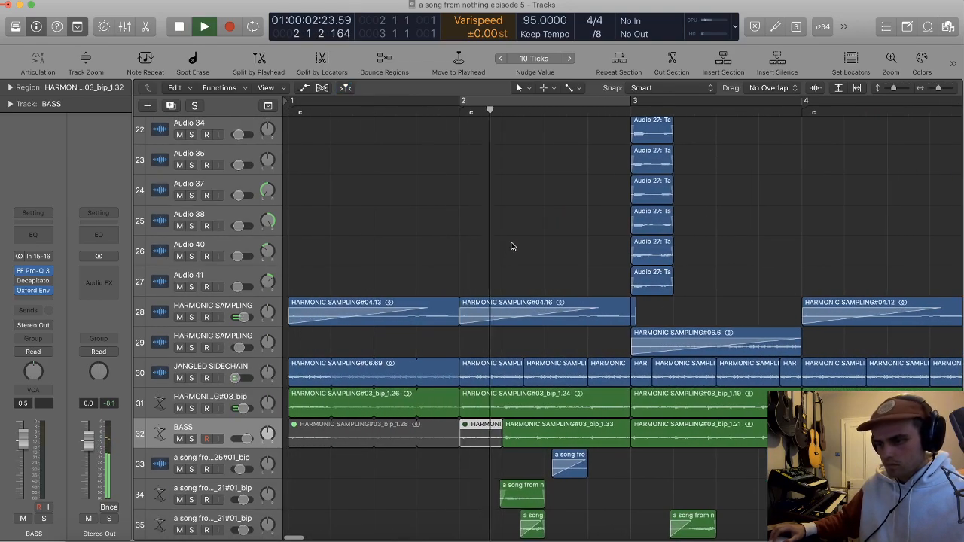
Step: Listen on through the arrangement while looking over all tracks up to bar 10
{"action": "scroll", "coordinate": [517, 252], "scroll_direction": "right", "scroll_amount": 1}
{"action": "scroll", "coordinate": [586, 257], "scroll_direction": "down", "scroll_amount": 3}
{"action": "scroll", "coordinate": [586, 257], "scroll_direction": "down", "scroll_amount": 2}
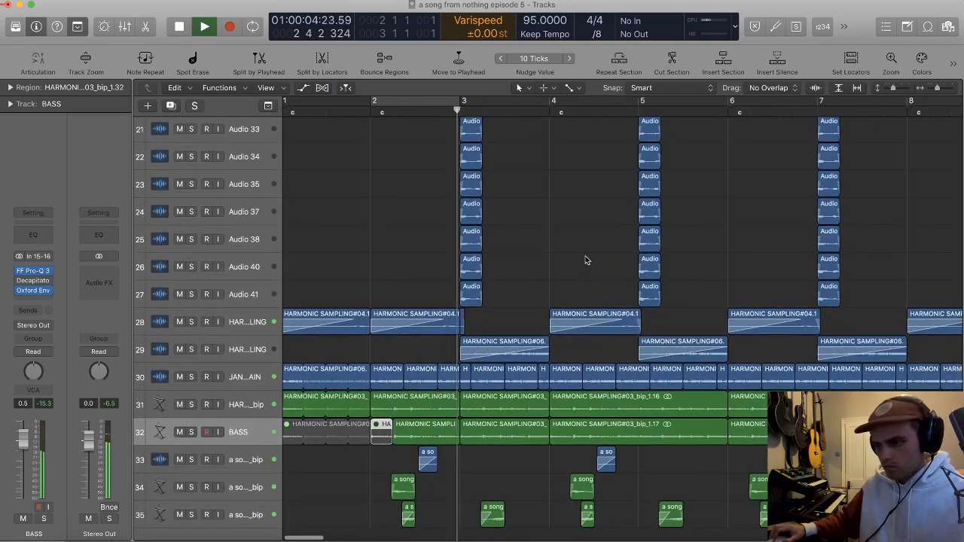
{"action": "scroll", "coordinate": [586, 259], "scroll_direction": "down", "scroll_amount": 3}
{"action": "scroll", "coordinate": [583, 259], "scroll_direction": "down", "scroll_amount": 1}
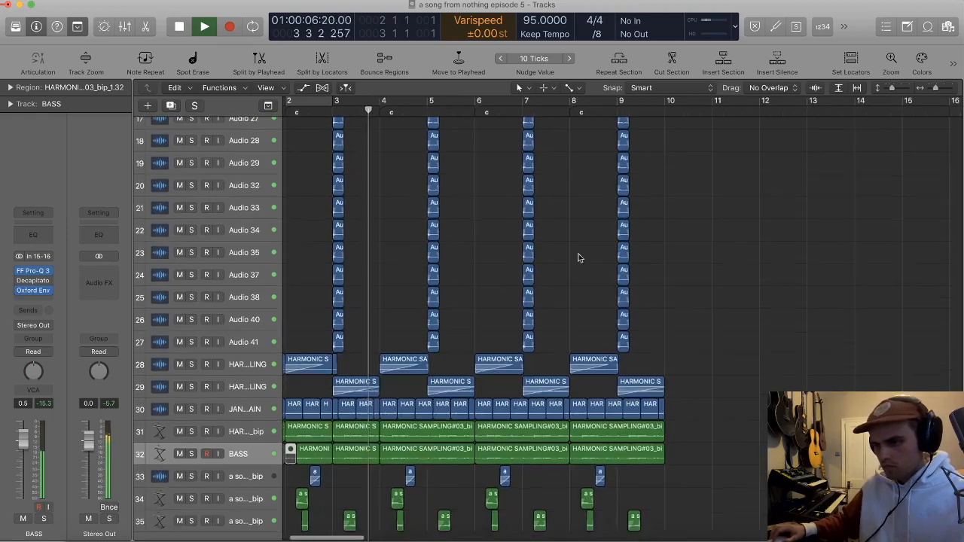
{"action": "scroll", "coordinate": [564, 256], "scroll_direction": "up", "scroll_amount": 5}
{"action": "scroll", "coordinate": [564, 255], "scroll_direction": "down", "scroll_amount": 2}
{"action": "scroll", "coordinate": [563, 254], "scroll_direction": "down", "scroll_amount": 5}
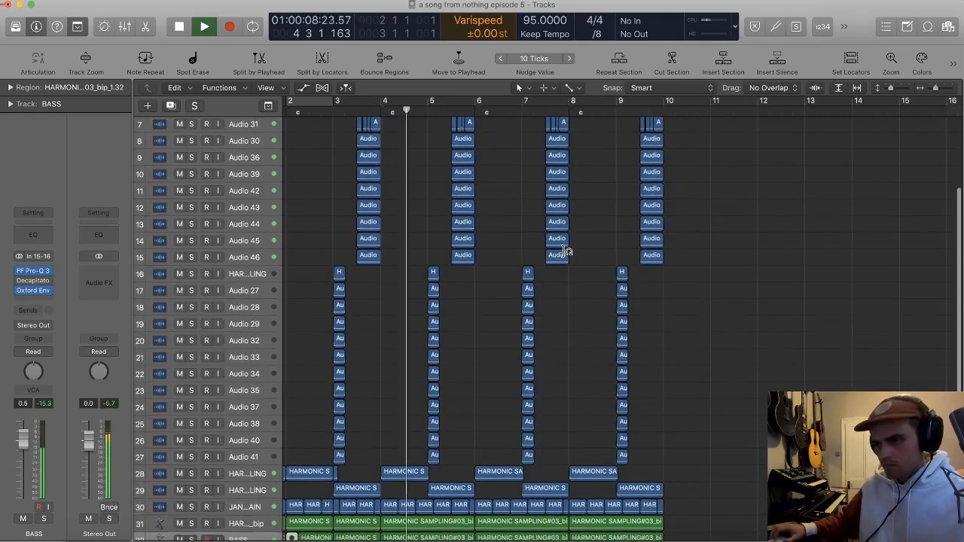
{"action": "scroll", "coordinate": [563, 252], "scroll_direction": "down", "scroll_amount": 2}
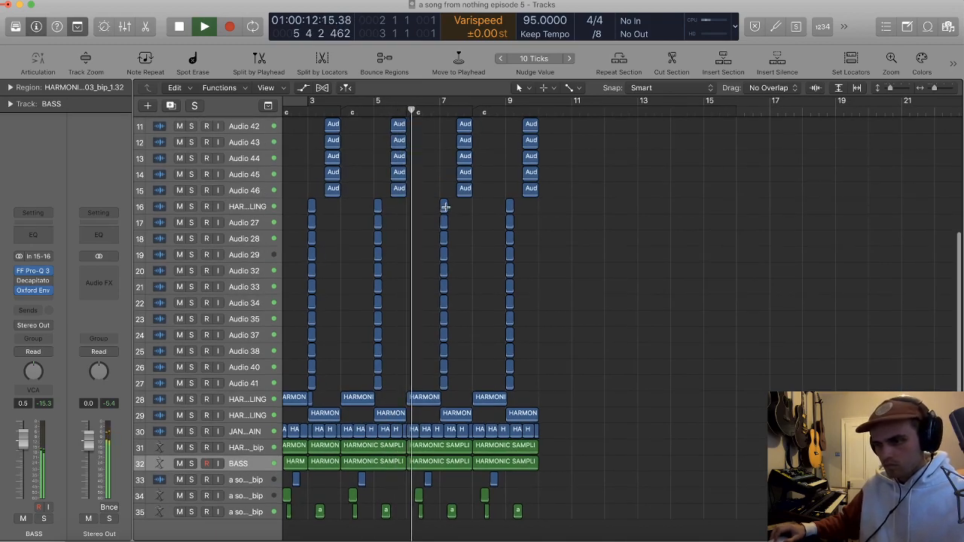
Step: Cycle bars 8 to 10 and repeat that section three times so the arrangement extends to bar 16
{"action": "scroll", "coordinate": [490, 211], "scroll_direction": "up", "scroll_amount": 3}
{"action": "left_click_drag", "start_coordinate": [562, 104], "coordinate": [608, 104]}
{"action": "left_click", "coordinate": [625, 60]}
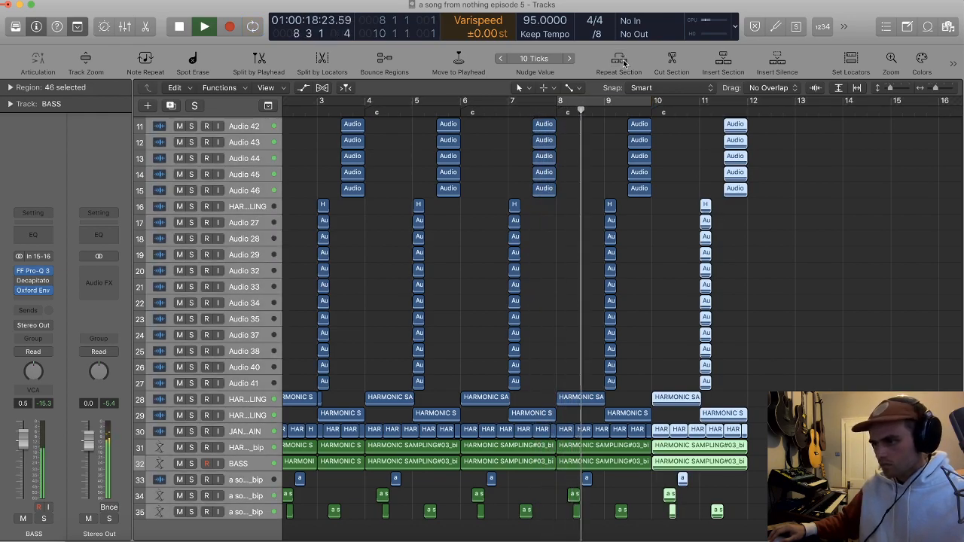
{"action": "key", "text": "c"}
{"action": "left_click", "coordinate": [624, 63]}
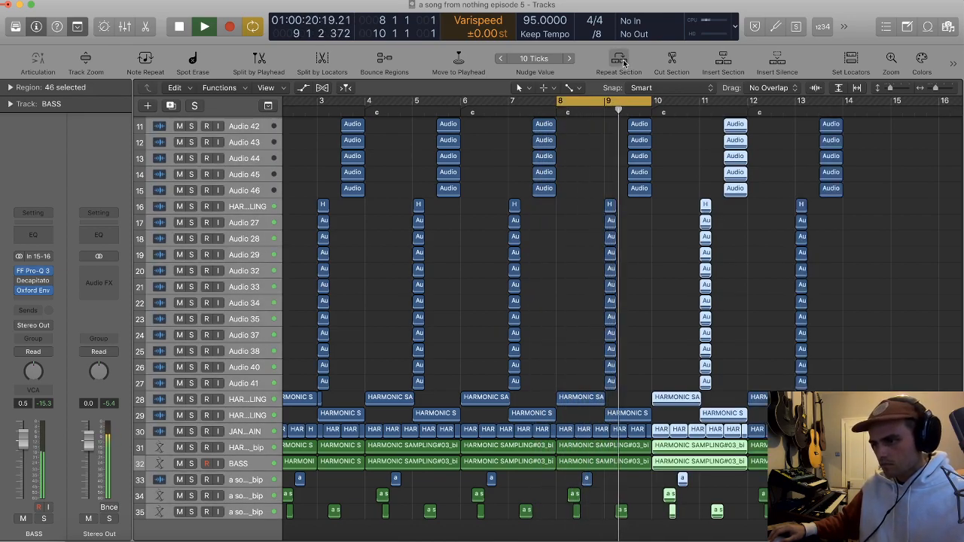
{"action": "left_click", "coordinate": [684, 163]}
Step: Move the cycle range to bars 10 to 12 and stop playback
{"action": "left_click_drag", "start_coordinate": [657, 105], "coordinate": [753, 113]}
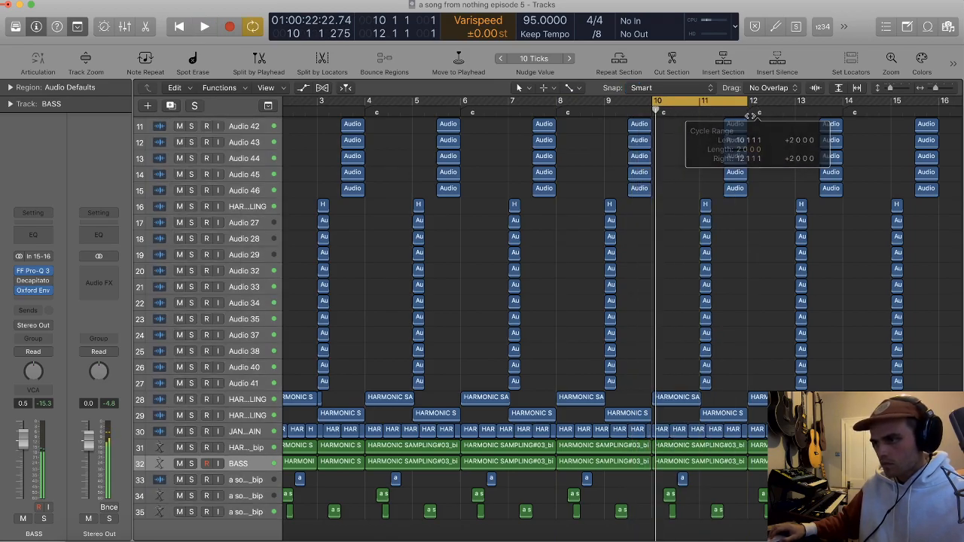
{"action": "key", "text": "space"}
{"action": "scroll", "coordinate": [726, 167], "scroll_direction": "down", "scroll_amount": 2}
{"action": "scroll", "coordinate": [678, 282], "scroll_direction": "up", "scroll_amount": 5}
{"action": "scroll", "coordinate": [679, 371], "scroll_direction": "down", "scroll_amount": 3}
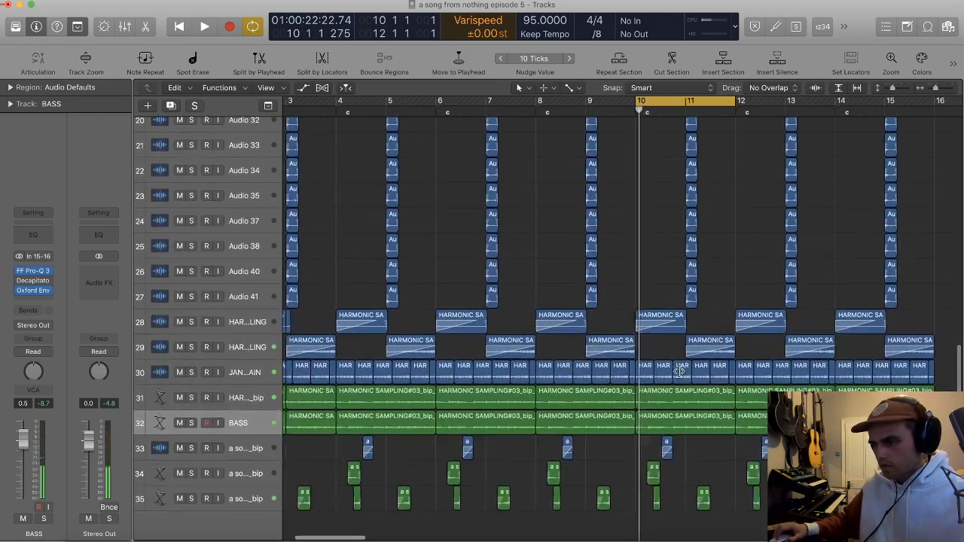
{"action": "scroll", "coordinate": [679, 372], "scroll_direction": "right", "scroll_amount": 1}
Step: Try muting the HARMONIC SAMPLING#03_bip region at bar 10 on track 31, and undo it
{"action": "left_click", "coordinate": [673, 418]}
{"action": "left_click", "coordinate": [681, 398]}
{"action": "key", "text": "ctrl+m"}
{"action": "left_click", "coordinate": [778, 399]}
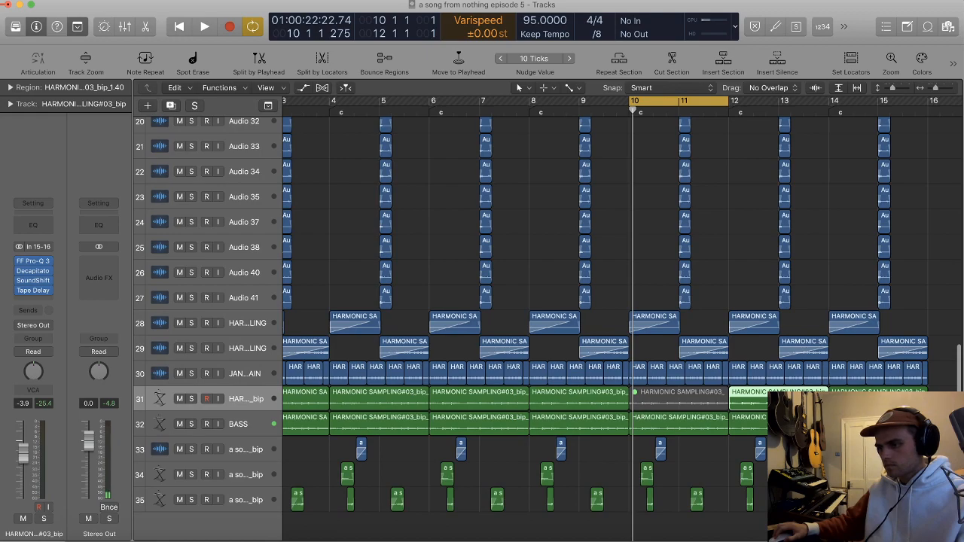
{"action": "key", "text": "ctrl+z"}
Step: Delete the track 34 region in bar 10 and the track 31 HARMONIC SAMPLING#03_bip region at bar 10, and play the cycle
{"action": "left_click", "coordinate": [665, 471]}
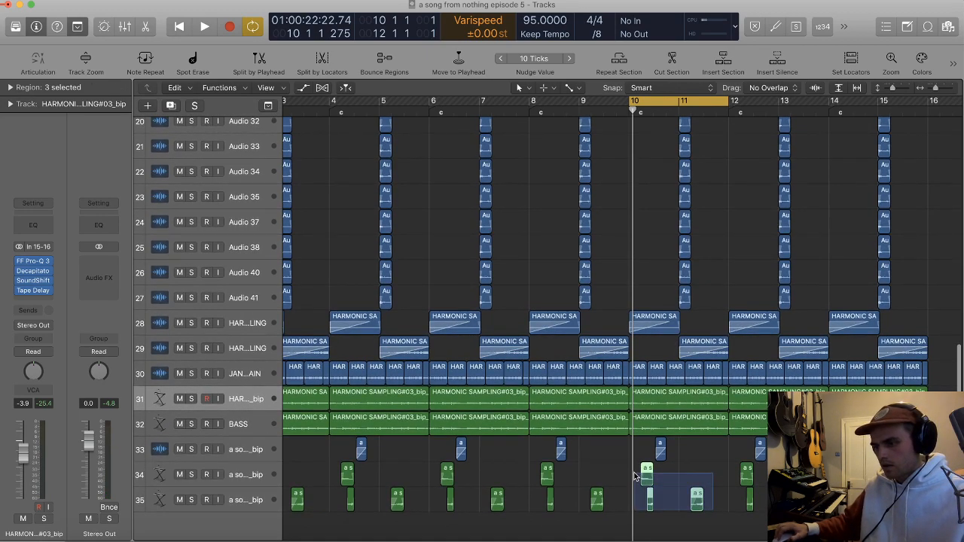
{"action": "key", "text": "ctrl+v"}
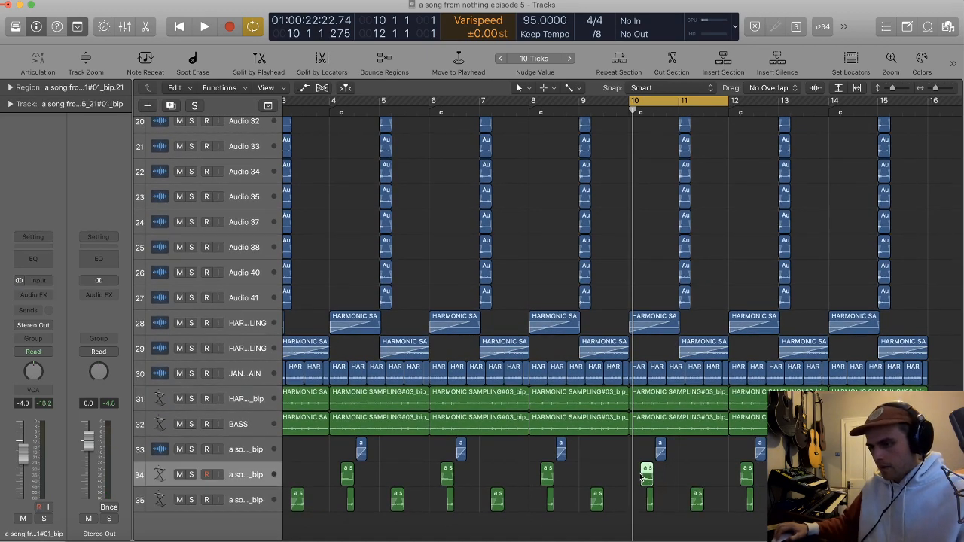
{"action": "scroll", "coordinate": [678, 373], "scroll_direction": "up", "scroll_amount": 2}
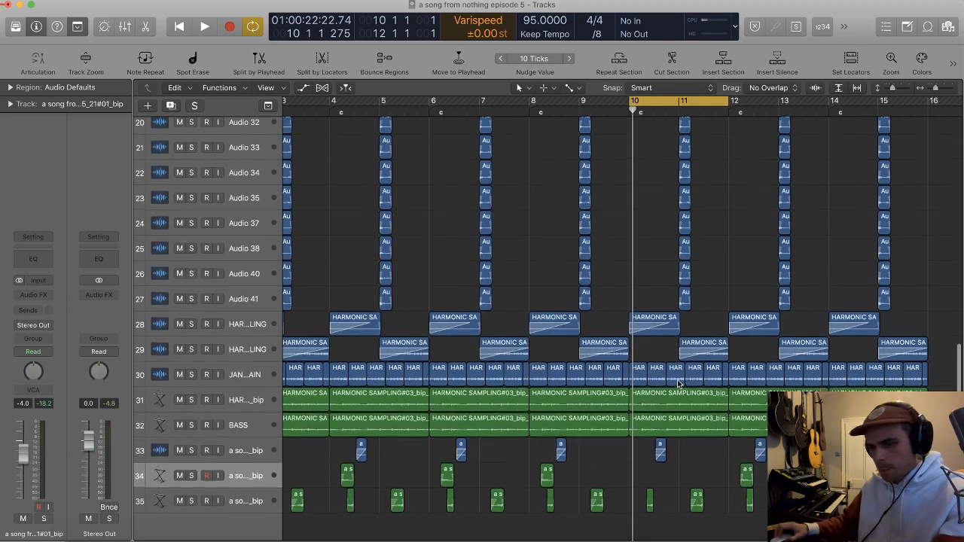
{"action": "left_click", "coordinate": [663, 439]}
{"action": "key", "text": "Delete"}
{"action": "key", "text": "space"}
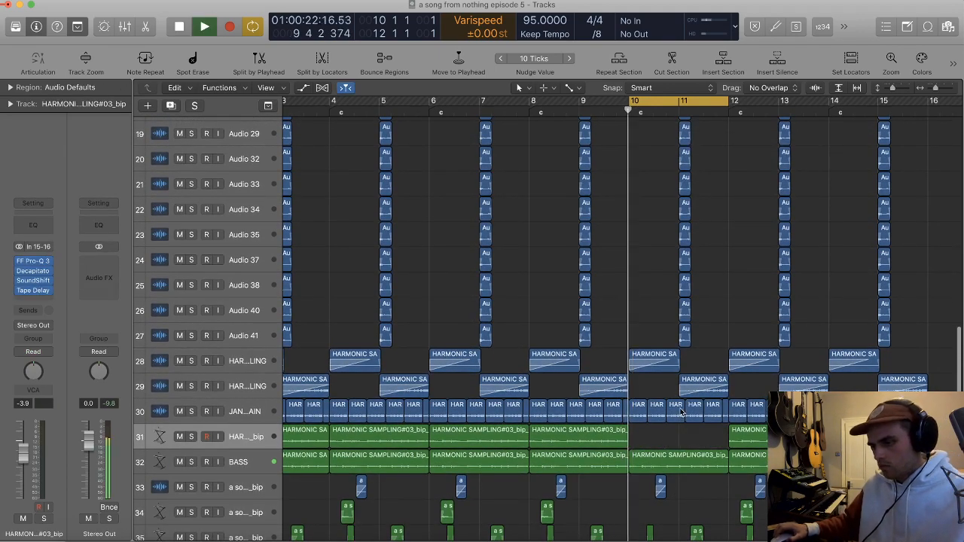
Step: Delete all stacked sample regions in bar 11 on tracks 7 to 27, from Audio 31 down to Audio 41
{"action": "scroll", "coordinate": [684, 397], "scroll_direction": "right", "scroll_amount": 3}
{"action": "scroll", "coordinate": [682, 394], "scroll_direction": "up", "scroll_amount": 3}
{"action": "scroll", "coordinate": [681, 383], "scroll_direction": "down", "scroll_amount": 2}
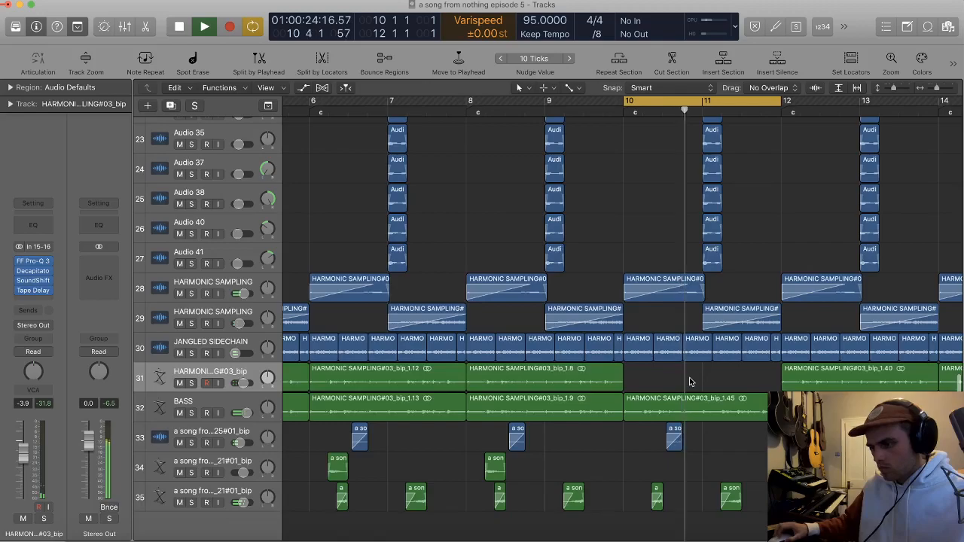
{"action": "left_click", "coordinate": [688, 291]}
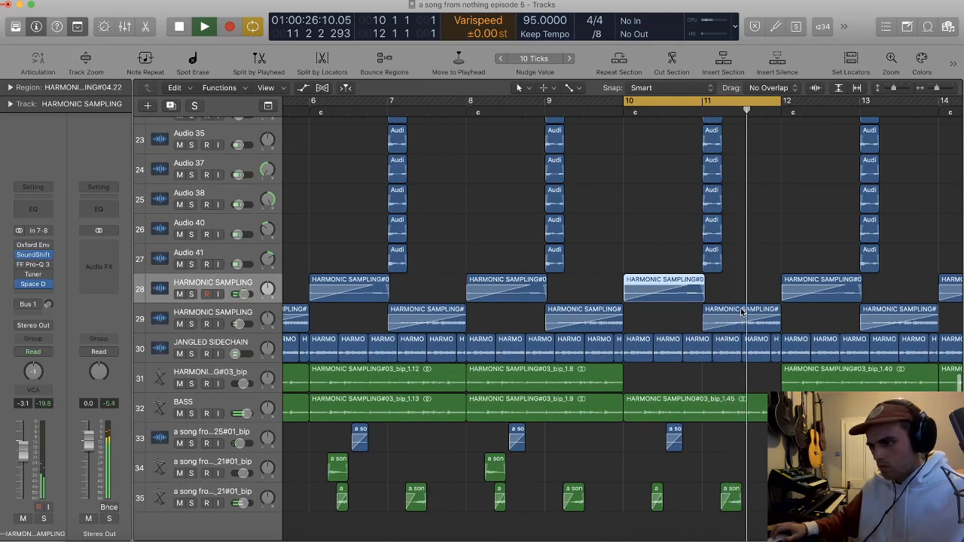
{"action": "key", "text": "super+Up"}
{"action": "key", "text": "super+Up"}
{"action": "key", "text": "super+Up"}
{"action": "left_click_drag", "start_coordinate": [799, 407], "coordinate": [684, 189]}
{"action": "key", "text": "Delete"}
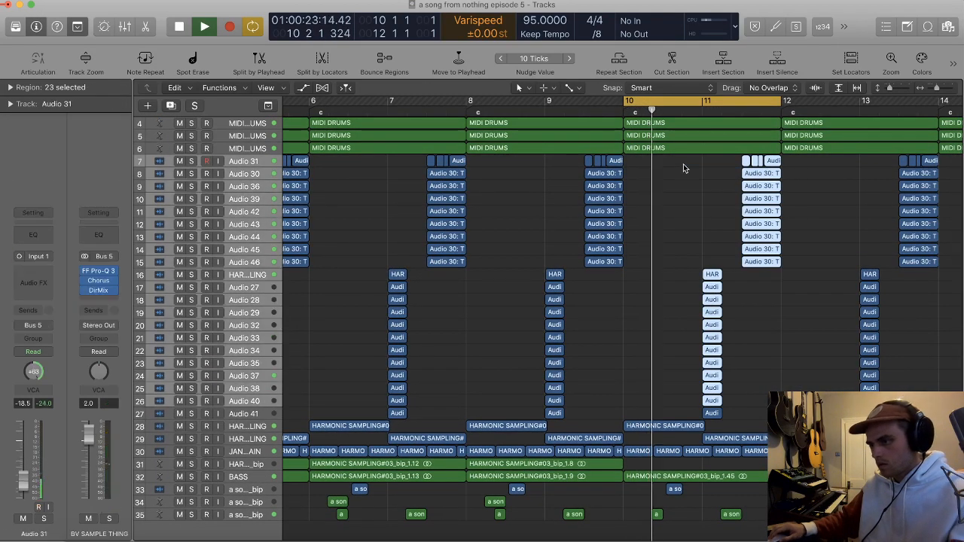
{"action": "left_click", "coordinate": [710, 411]}
{"action": "key", "text": "Delete"}
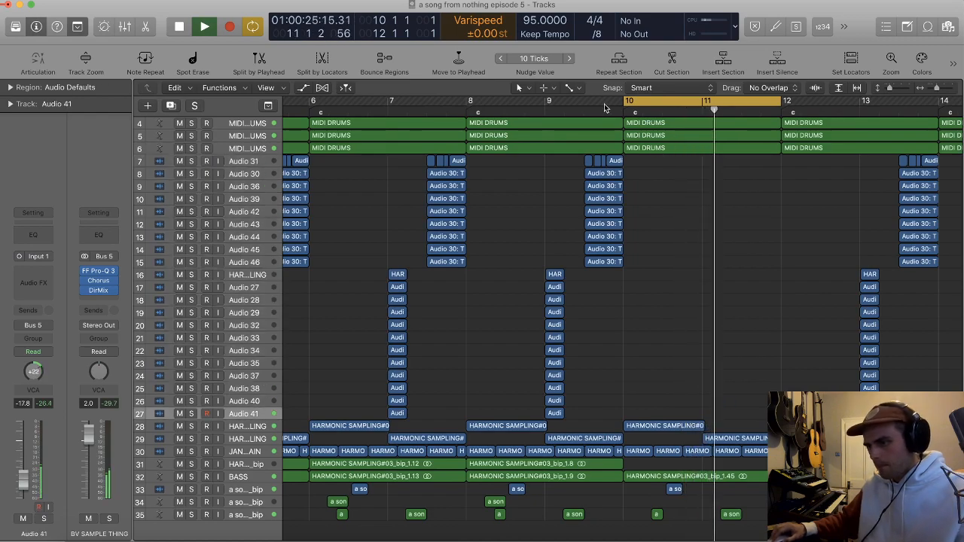
Step: Mute the HARMONIC SAMPLING region at bar 10 on track 28
{"action": "key", "text": "super+Down"}
{"action": "key", "text": "super+Down"}
{"action": "scroll", "coordinate": [661, 189], "scroll_direction": "down", "scroll_amount": 3}
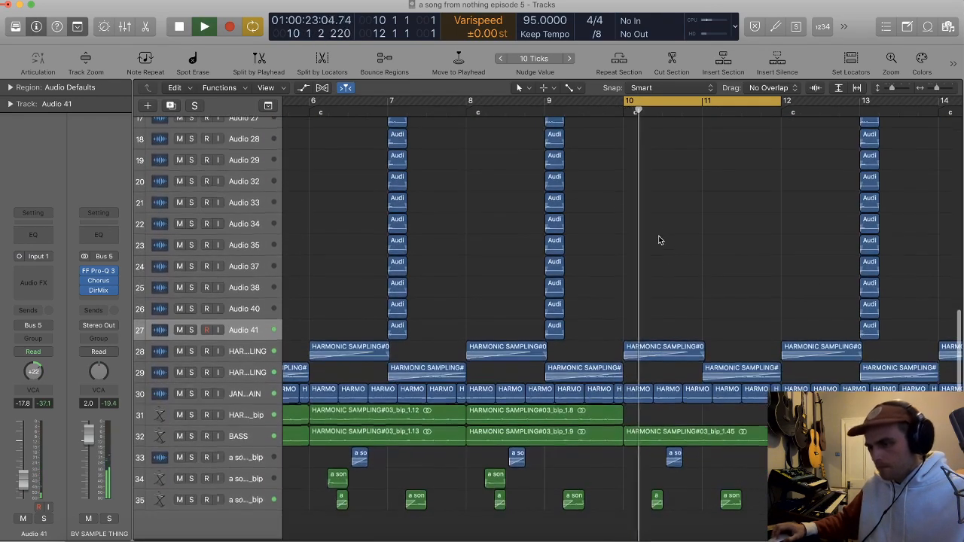
{"action": "left_click", "coordinate": [685, 357]}
{"action": "key", "text": "ctrl+m"}
{"action": "key", "text": "super+Down"}
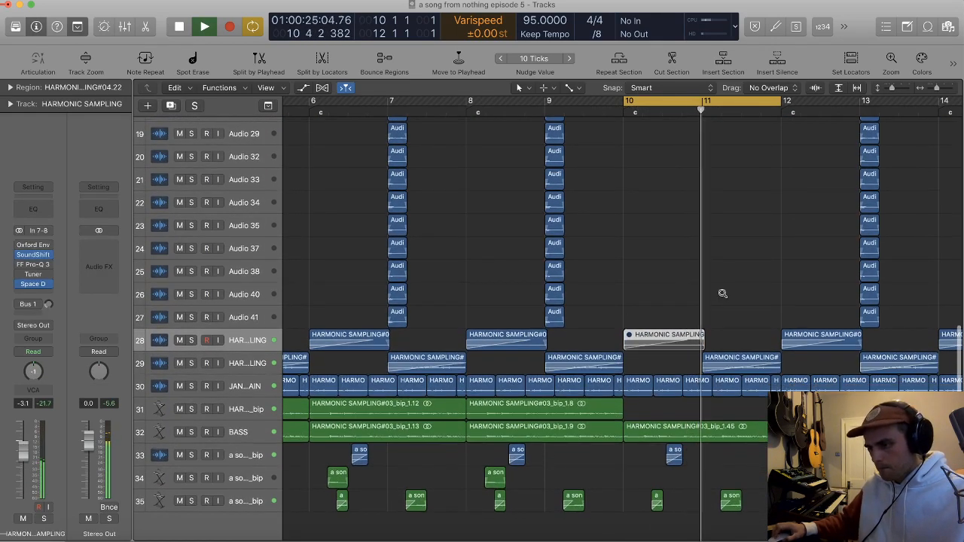
{"action": "key", "text": "super+Down"}
Step: Lower the JANGLED SIDECHAIN track's volume to -33.0 dB
{"action": "left_click", "coordinate": [250, 345]}
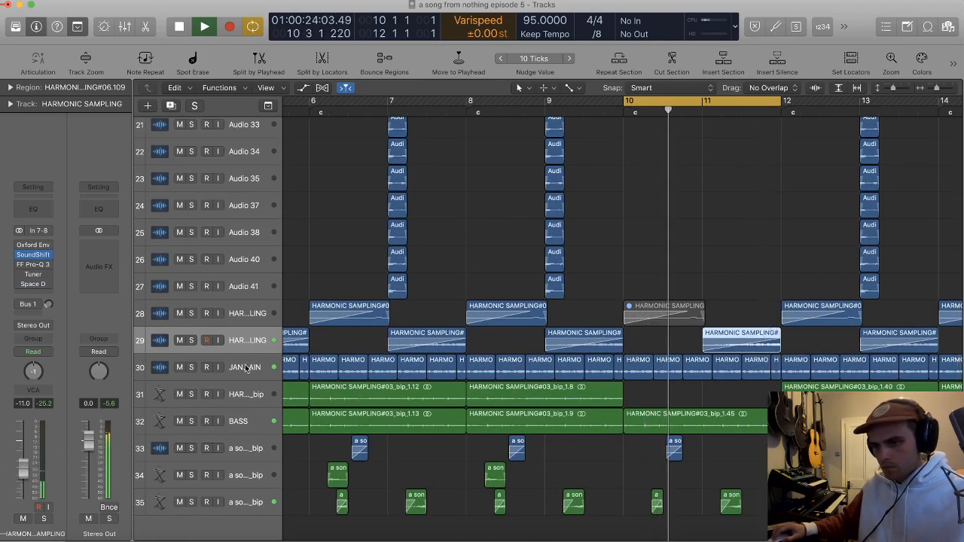
{"action": "key", "text": "Down"}
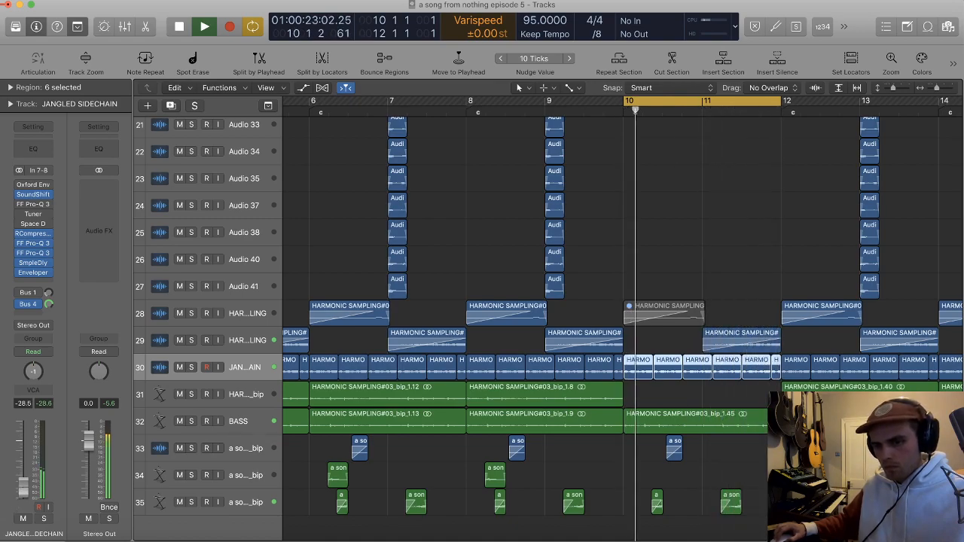
{"action": "left_click_drag", "start_coordinate": [23, 491], "coordinate": [23, 495]}
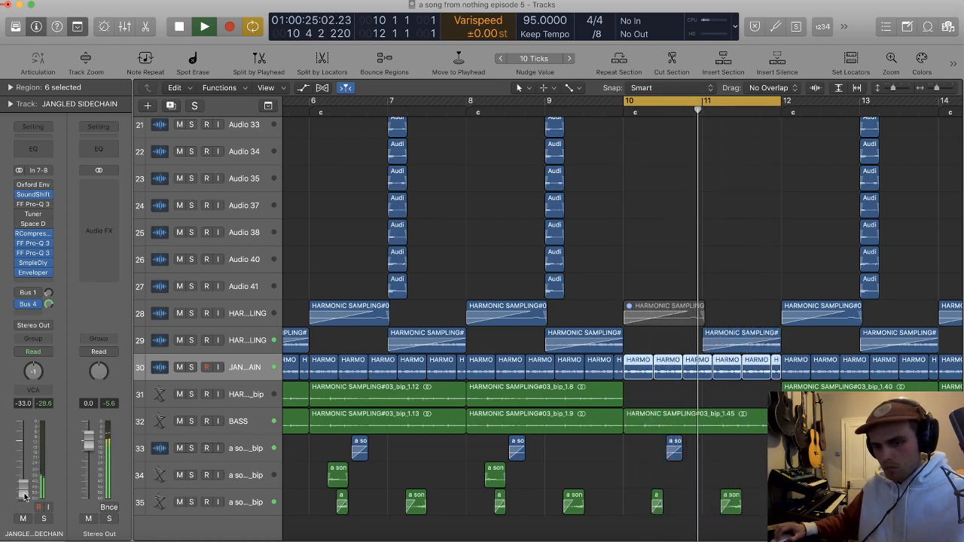
Step: Solo JANGLED SIDECHAIN and the track 6 MIDI DRUMS, set the sidechain RCompressor's release to 28.7, and unsolo both tracks
{"action": "key", "text": "s"}
{"action": "scroll", "coordinate": [386, 299], "scroll_direction": "up", "scroll_amount": 2}
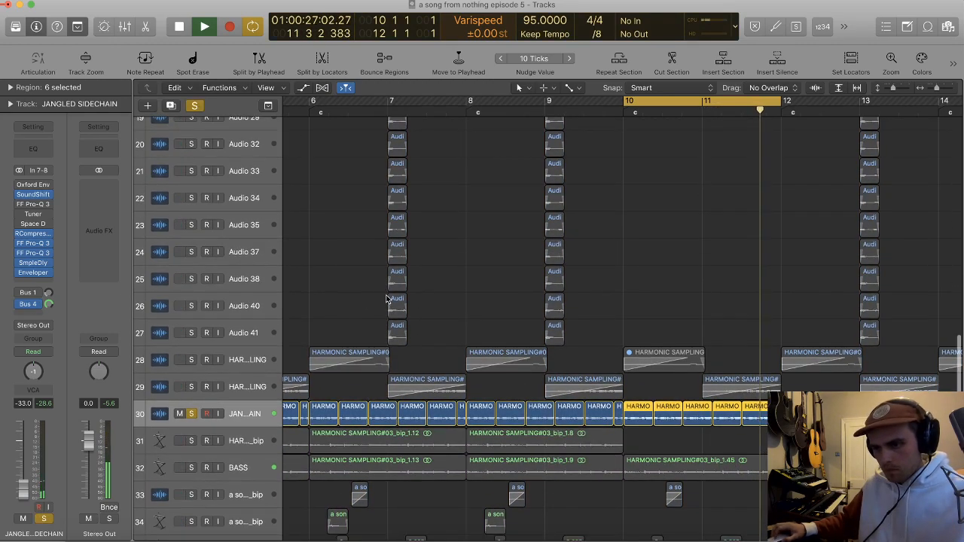
{"action": "scroll", "coordinate": [384, 302], "scroll_direction": "up", "scroll_amount": 15}
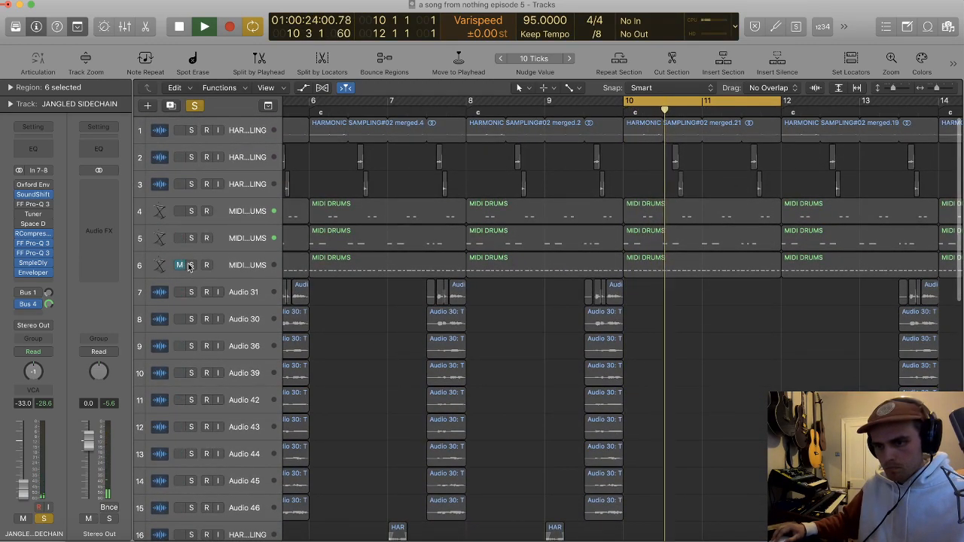
{"action": "left_click", "coordinate": [191, 265]}
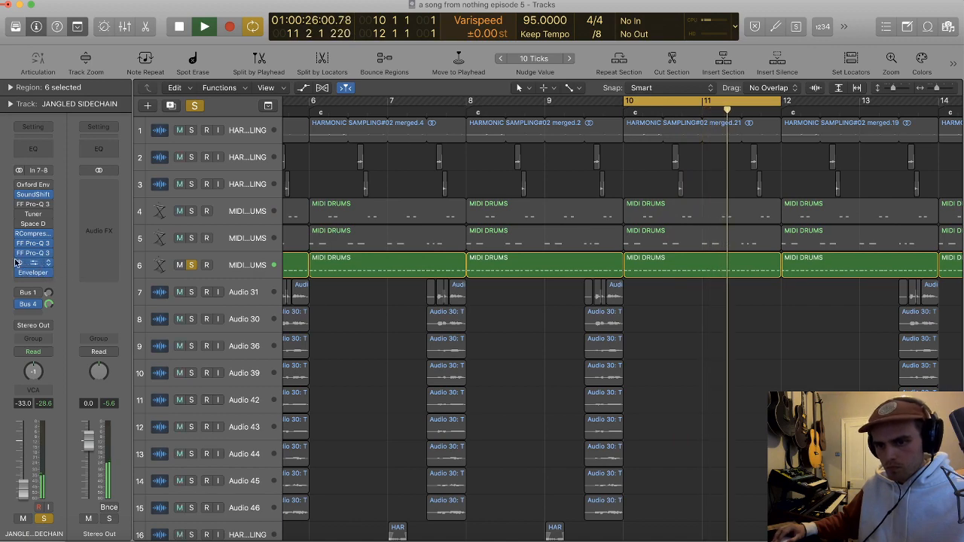
{"action": "left_click", "coordinate": [32, 233]}
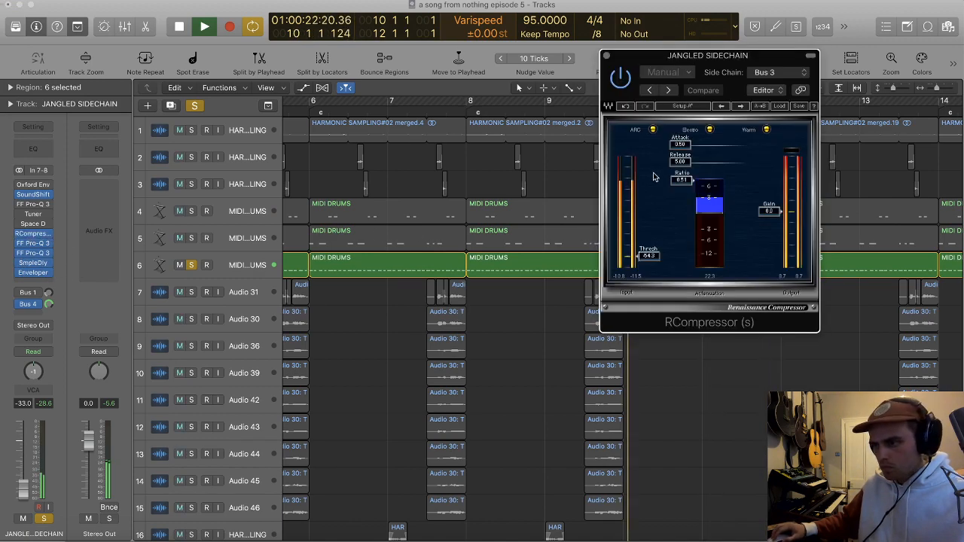
{"action": "mouse_move", "coordinate": [681, 160]}
{"action": "left_mouse_down"}
{"action": "mouse_move", "coordinate": [712, 160]}
{"action": "mouse_move", "coordinate": [693, 162]}
{"action": "left_mouse_up"}
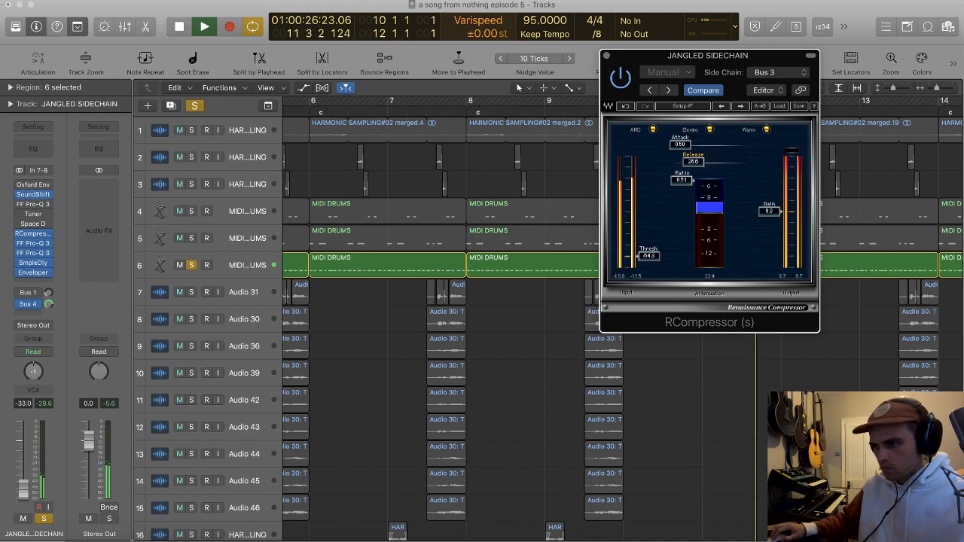
{"action": "left_click", "coordinate": [607, 56]}
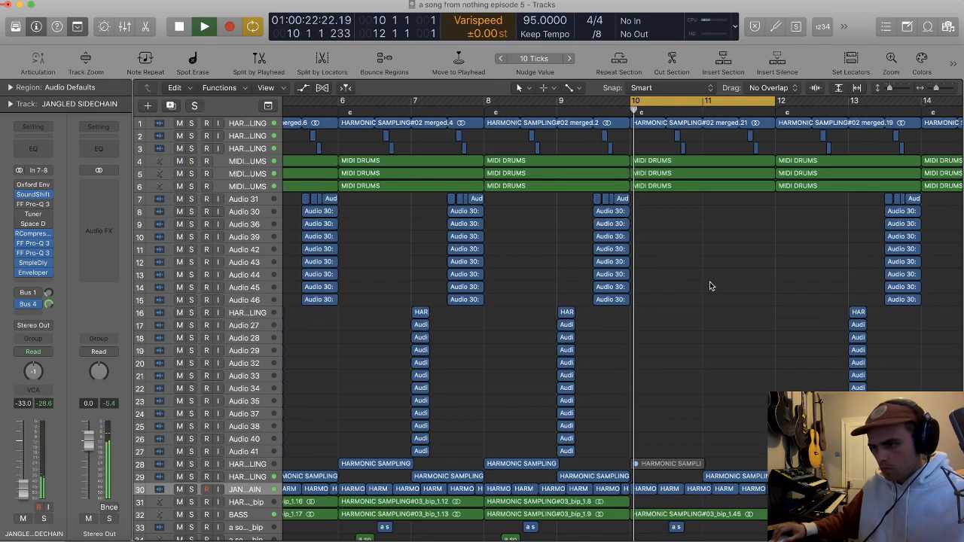
Step: Stop playback and delete all JANGLED SIDECHAIN regions before bar 10
{"action": "key", "text": "t"}
{"action": "key", "text": "r"}
{"action": "key", "text": "super+Left"}
{"action": "key", "text": "super+Left"}
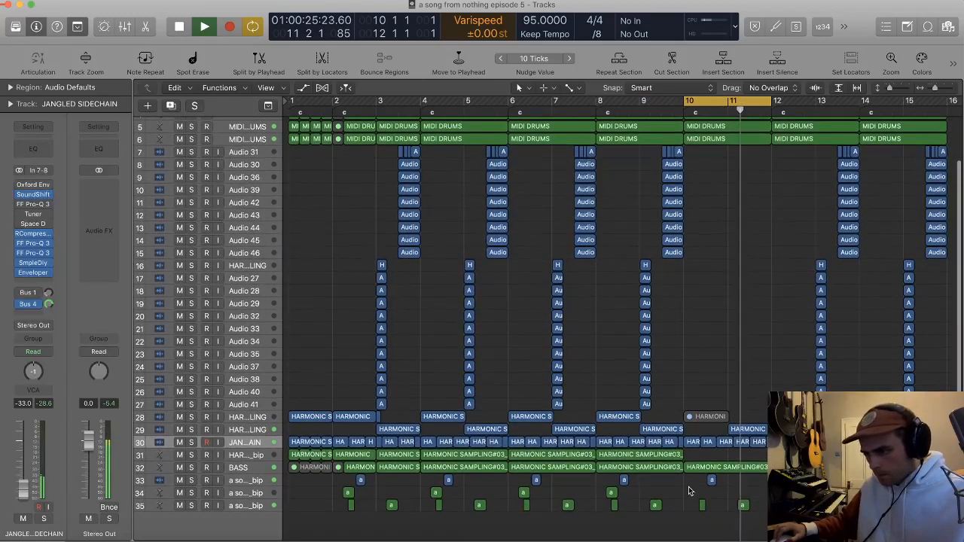
{"action": "key", "text": "space"}
{"action": "left_click_drag", "start_coordinate": [681, 446], "coordinate": [277, 446]}
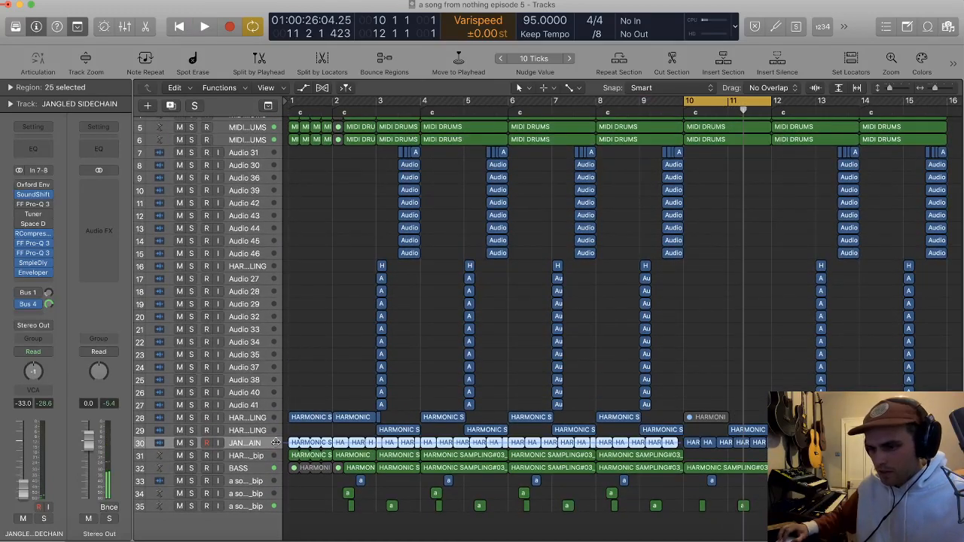
{"action": "key", "text": "Delete"}
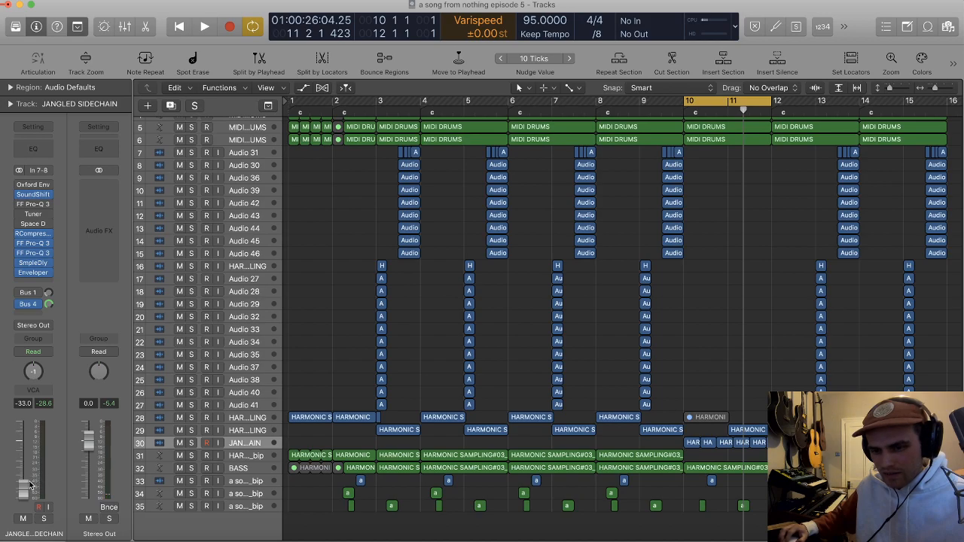
Step: Set the JANGLED SIDECHAIN volume to -28.5 dB, switch cycling off and play from the start
{"action": "left_click", "coordinate": [246, 434]}
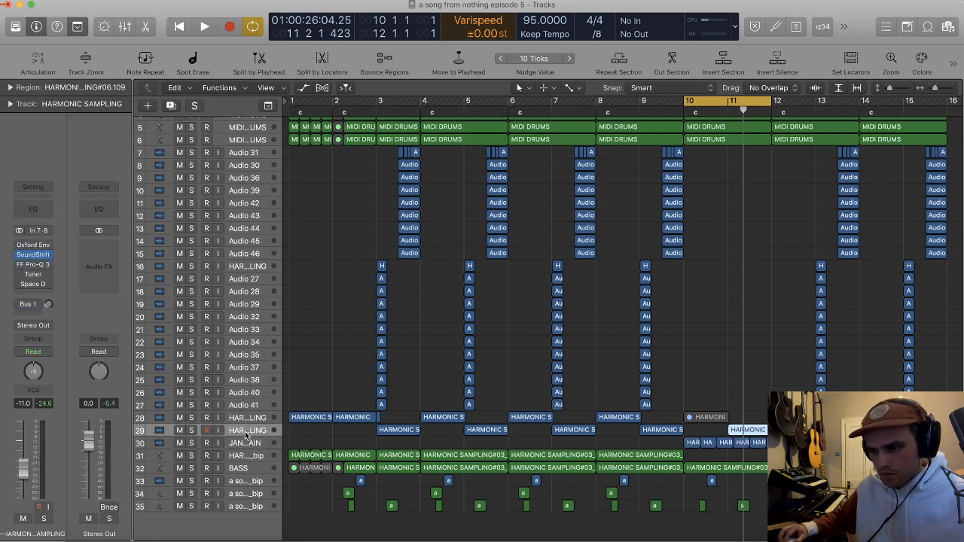
{"action": "left_click", "coordinate": [246, 443]}
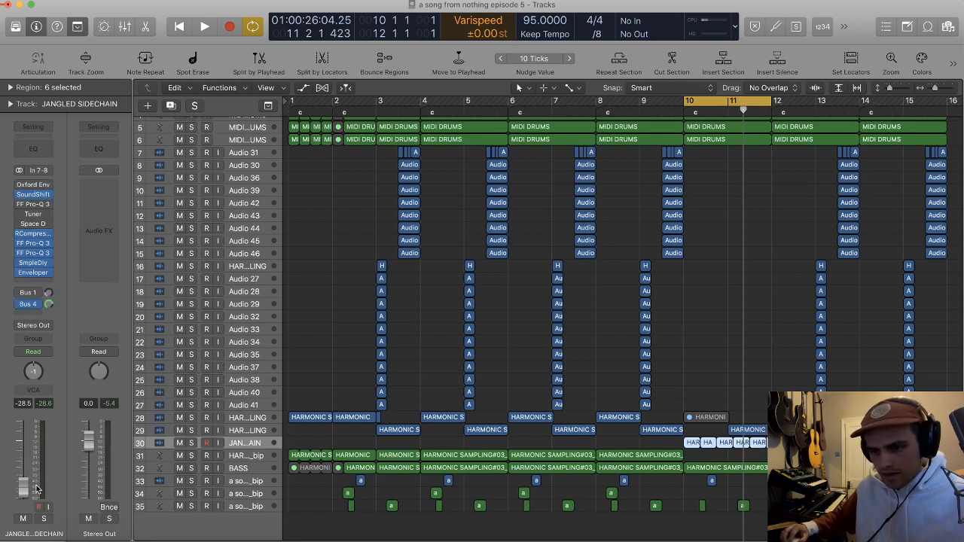
{"action": "key", "text": "c"}
{"action": "key", "text": "Return"}
{"action": "key", "text": "space"}
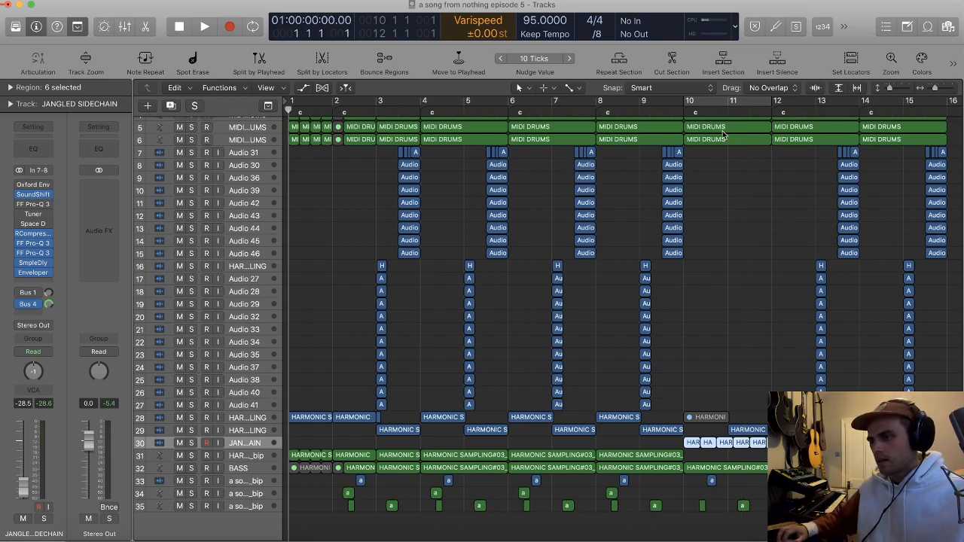
Step: Split off and mute the last beat of bar 9 in the MIDI DRUMS regions on tracks 4 and 6
{"action": "key", "text": "super+Right"}
{"action": "key", "text": "super+Right"}
{"action": "key", "text": "super+Right"}
{"action": "left_click_drag", "start_coordinate": [681, 113], "coordinate": [661, 113]}
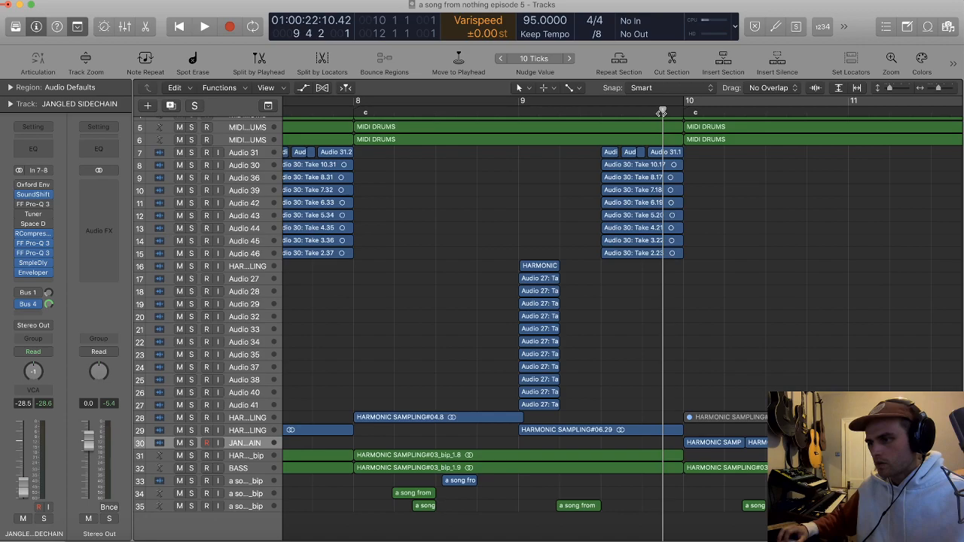
{"action": "key", "text": "super+Down"}
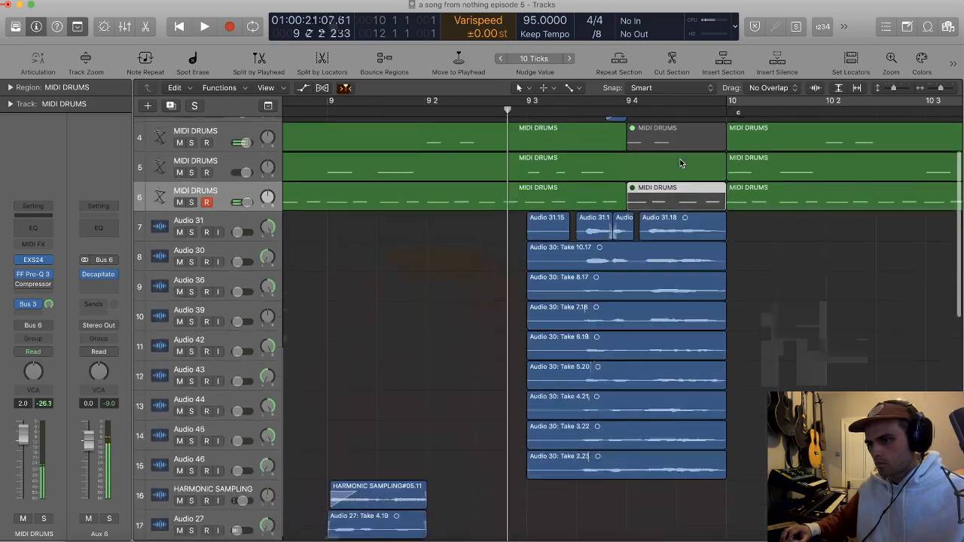
Step: Split off and mute the last beat of bar 9 on the BASS track
{"action": "scroll", "coordinate": [685, 169], "scroll_direction": "down", "scroll_amount": 15}
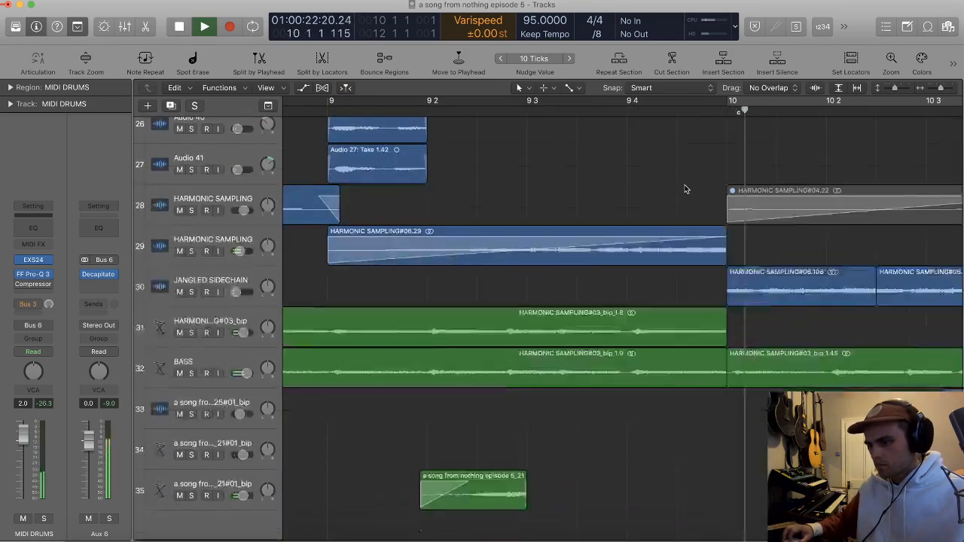
{"action": "double_click", "coordinate": [627, 380], "text": "super"}
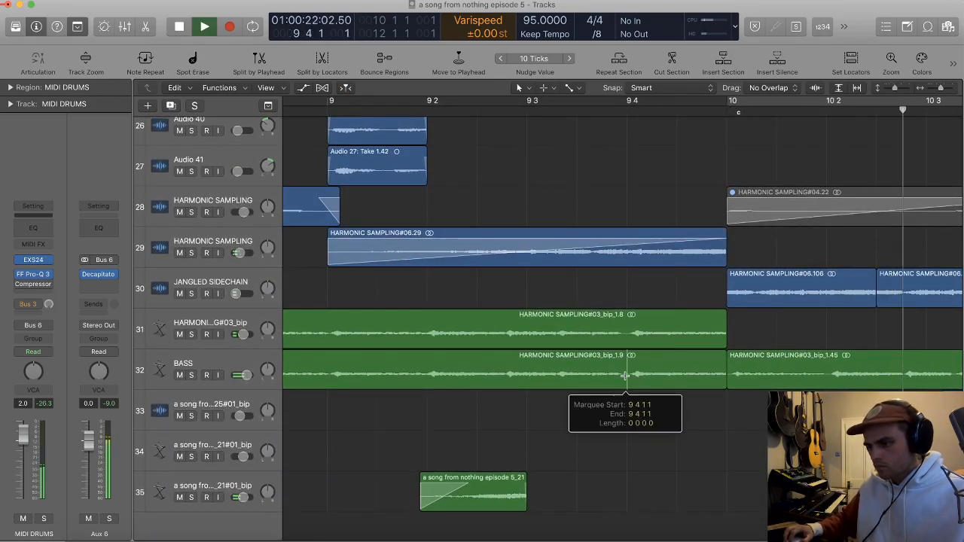
{"action": "key", "text": "ctrl+m"}
{"action": "scroll", "coordinate": [674, 304], "scroll_direction": "down", "scroll_amount": 5}
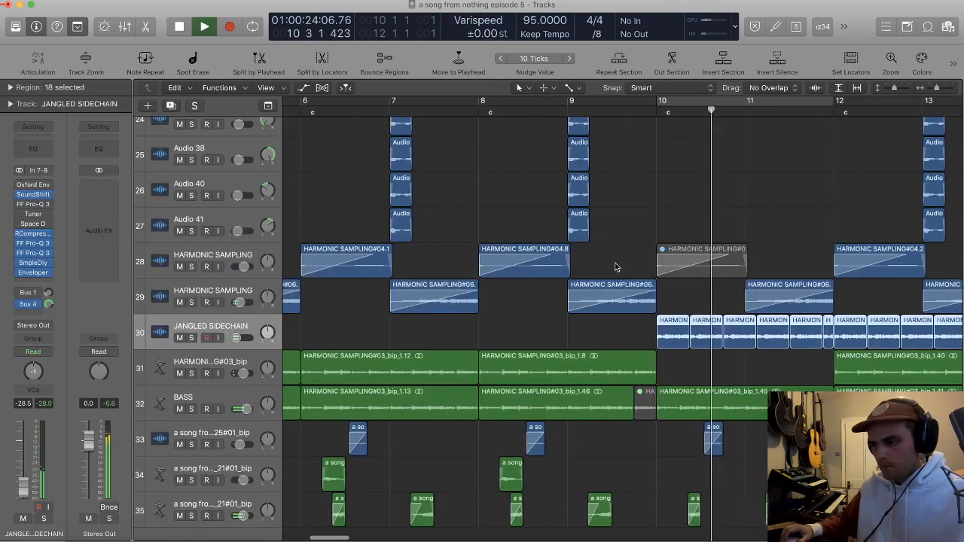
Step: Set the JANGLED SIDECHAIN volume to -31.0 dB and delete the track 31 HARMONIC SAMPLING bip regions from bar 12 onward
{"action": "scroll", "coordinate": [630, 266], "scroll_direction": "right", "scroll_amount": 2}
{"action": "left_click_drag", "start_coordinate": [29, 491], "coordinate": [29, 491]}
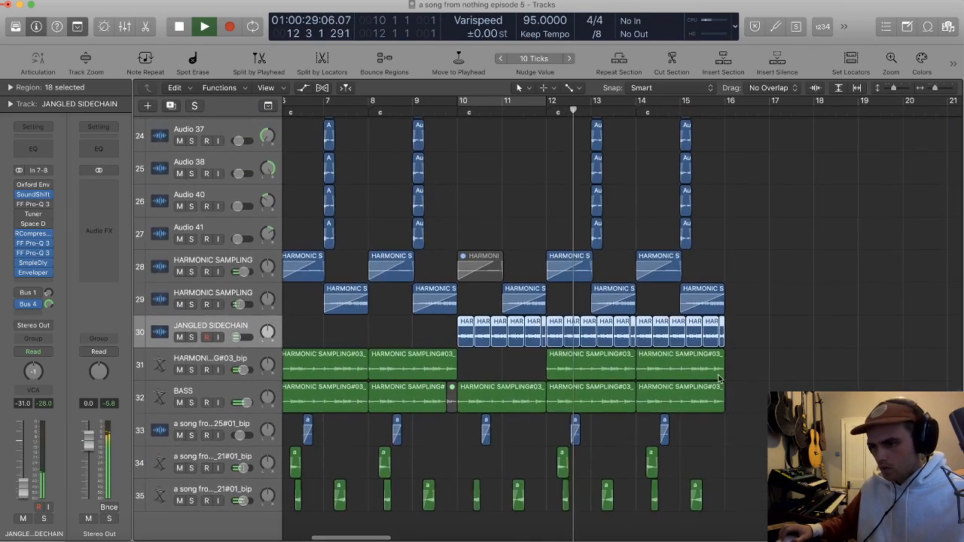
{"action": "left_click", "coordinate": [568, 369]}
{"action": "key", "text": "Delete"}
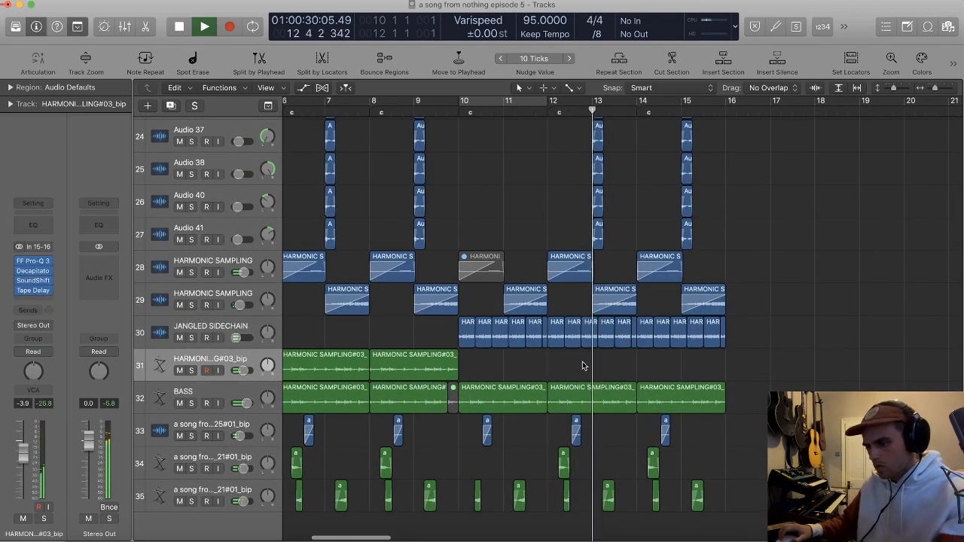
Step: Delete the regions from bar 12 onward on track 28 and on tracks 7 to 27, and stop playback
{"action": "scroll", "coordinate": [701, 260], "scroll_direction": "up", "scroll_amount": 2}
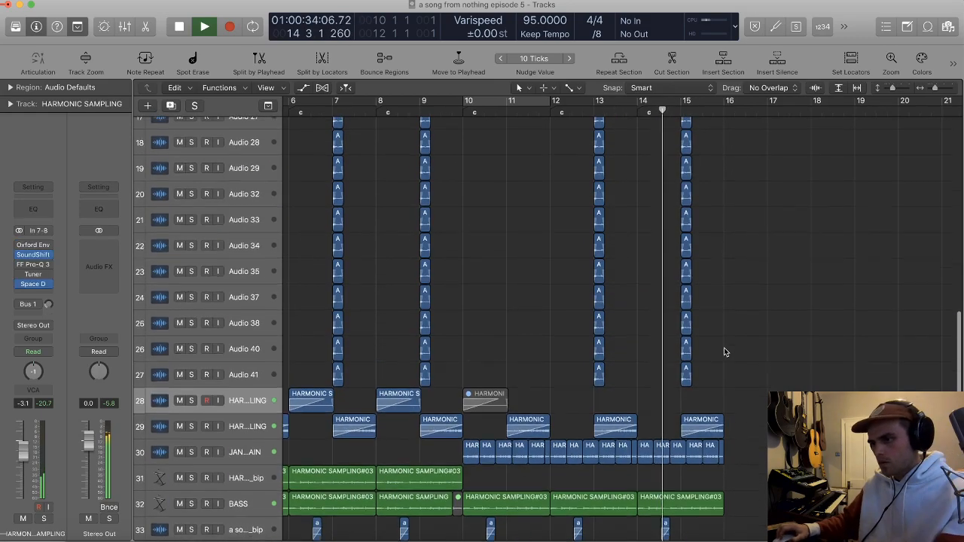
{"action": "scroll", "coordinate": [725, 347], "scroll_direction": "up", "scroll_amount": 5}
{"action": "key", "text": "super+Up"}
{"action": "scroll", "coordinate": [729, 457], "scroll_direction": "down", "scroll_amount": 1}
{"action": "left_click_drag", "start_coordinate": [729, 457], "coordinate": [523, 128]}
{"action": "key", "text": "Delete"}
{"action": "key", "text": "space"}
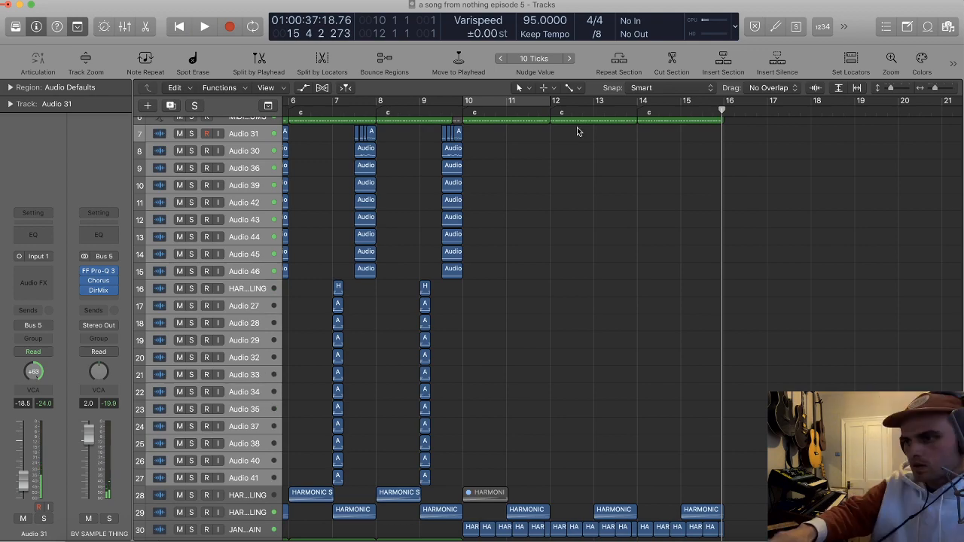
Step: Extend the arrangement to bar 28 by repeating the section that starts at bar 12, using locators at bars 12 and 20
{"action": "scroll", "coordinate": [577, 132], "scroll_direction": "down", "scroll_amount": 3}
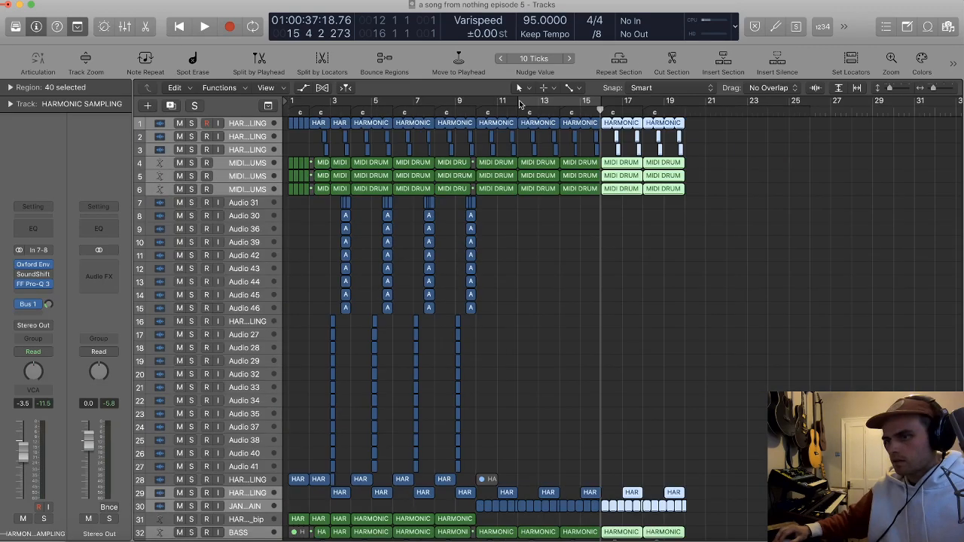
{"action": "left_click_drag", "start_coordinate": [519, 100], "coordinate": [687, 101]}
{"action": "left_click", "coordinate": [630, 70]}
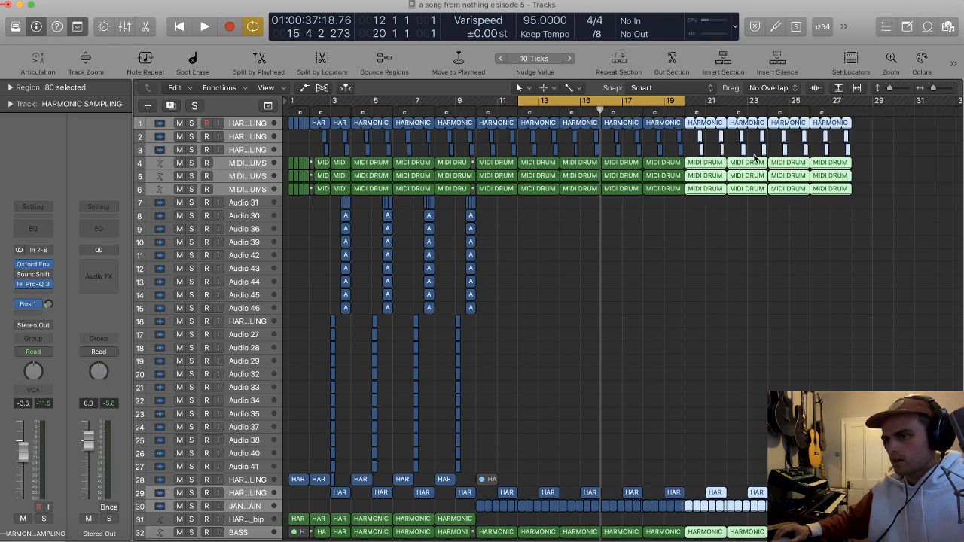
Step: Switch cycling off and check the length of the section from bar 10 by moving the playhead to bar 25
{"action": "key", "text": "c"}
{"action": "left_click", "coordinate": [477, 111]}
{"action": "key", "text": "space"}
{"action": "key", "text": "space"}
{"action": "left_click_drag", "start_coordinate": [499, 112], "coordinate": [762, 111]}
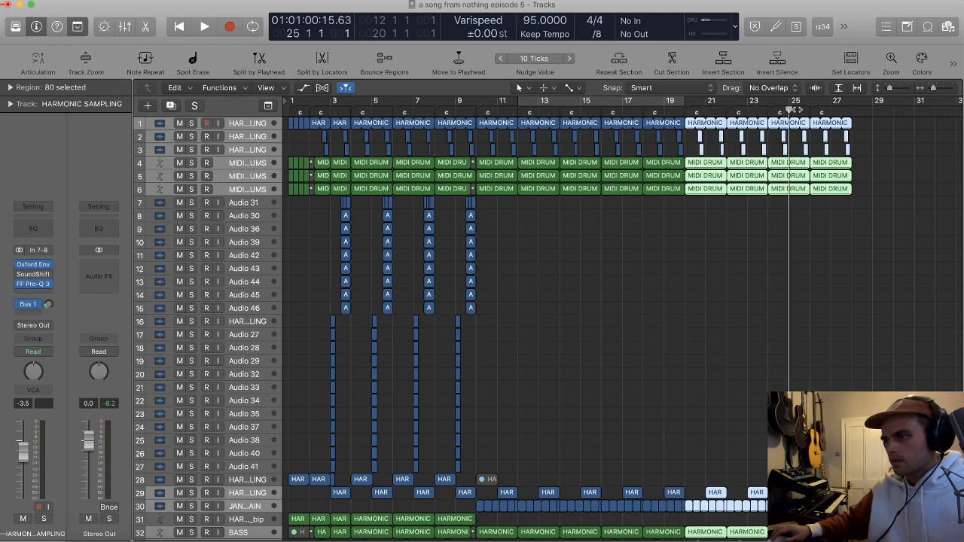
Step: Delete all regions from bar 26 onward on every track
{"action": "left_click_drag", "start_coordinate": [881, 231], "coordinate": [804, 128]}
{"action": "key", "text": "BackSpace"}
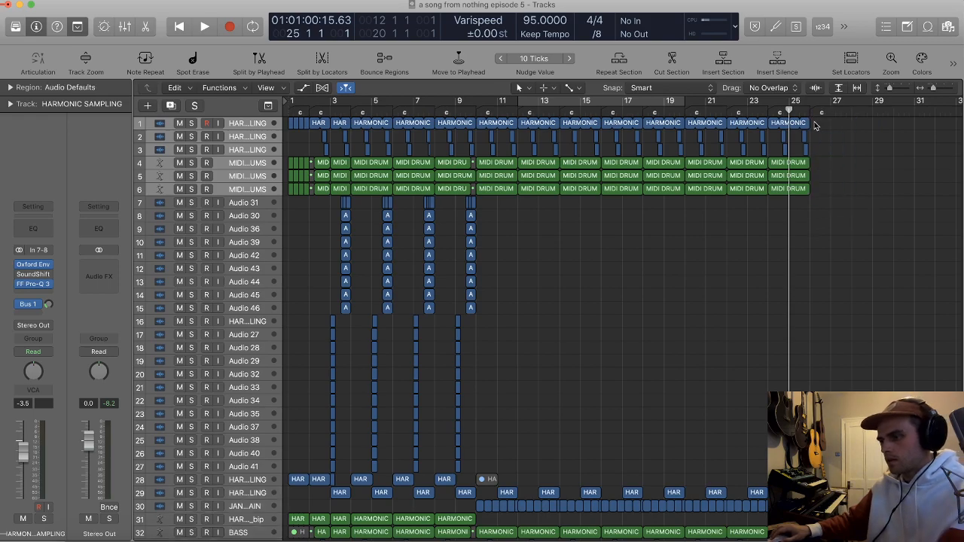
{"action": "scroll", "coordinate": [812, 120], "scroll_direction": "down", "scroll_amount": 5}
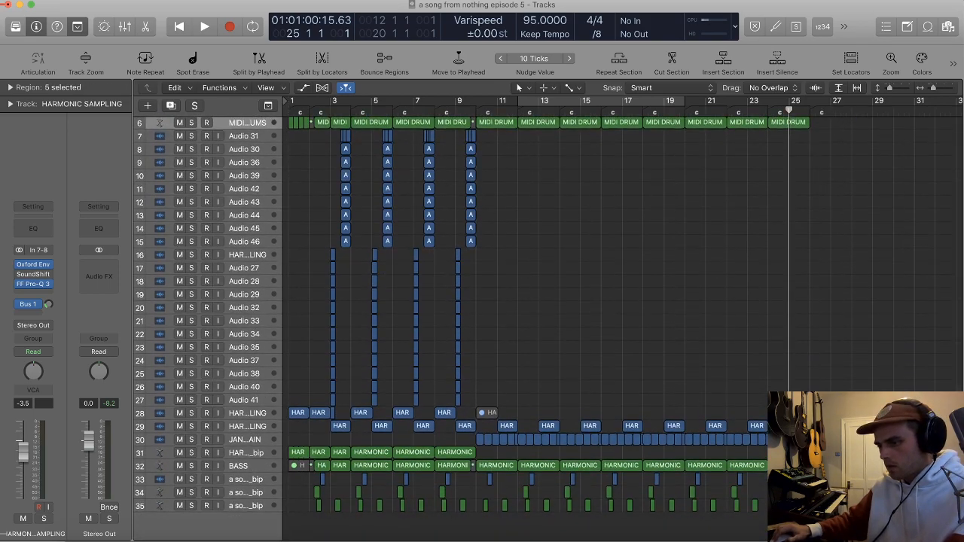
{"action": "left_click_drag", "start_coordinate": [867, 523], "coordinate": [805, 422]}
{"action": "key", "text": "BackSpace"}
Step: Set the cycle range from bar 2 to bar 26 and repeat that section across all tracks
{"action": "scroll", "coordinate": [505, 206], "scroll_direction": "down", "scroll_amount": 5}
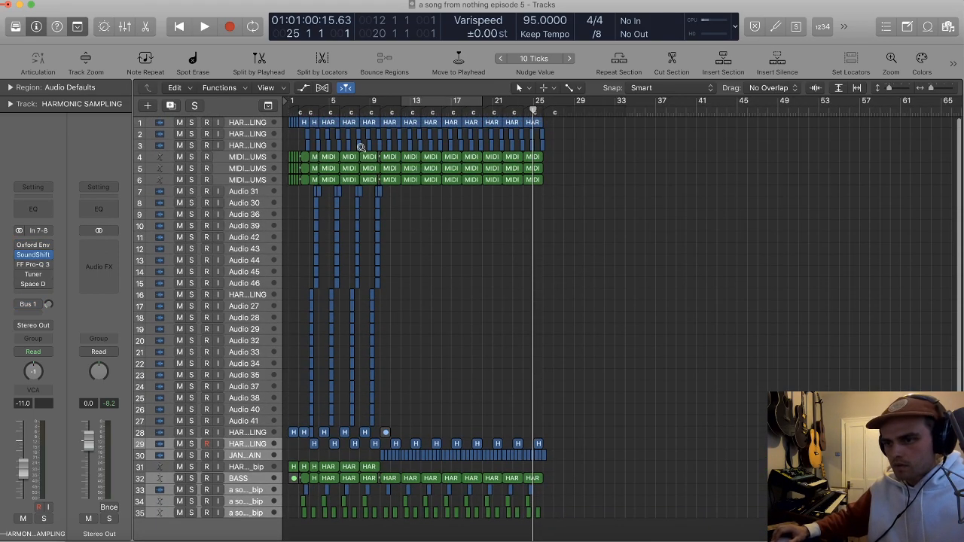
{"action": "scroll", "coordinate": [361, 148], "scroll_direction": "up", "scroll_amount": 5}
{"action": "scroll", "coordinate": [361, 147], "scroll_direction": "left", "scroll_amount": 2}
{"action": "left_click_drag", "start_coordinate": [307, 105], "coordinate": [741, 104]}
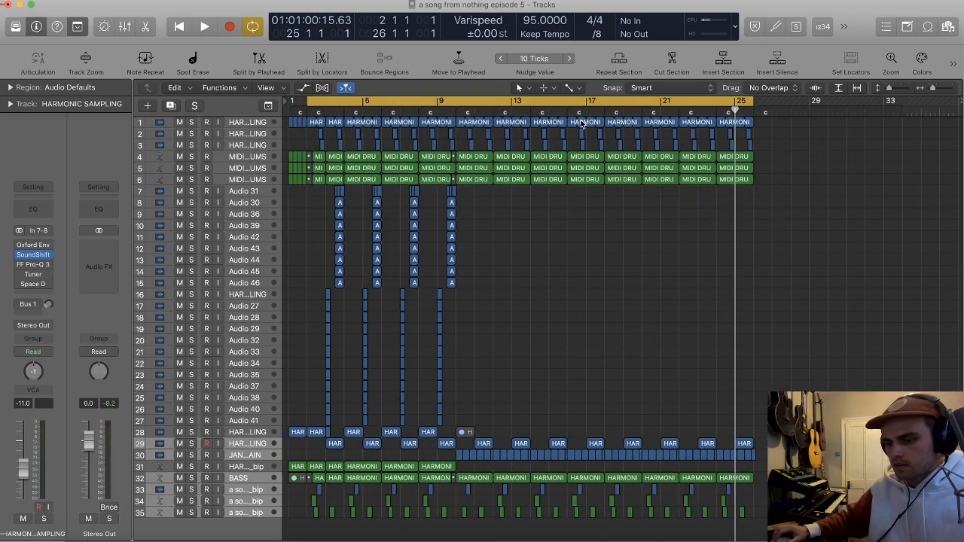
{"action": "left_click", "coordinate": [620, 60]}
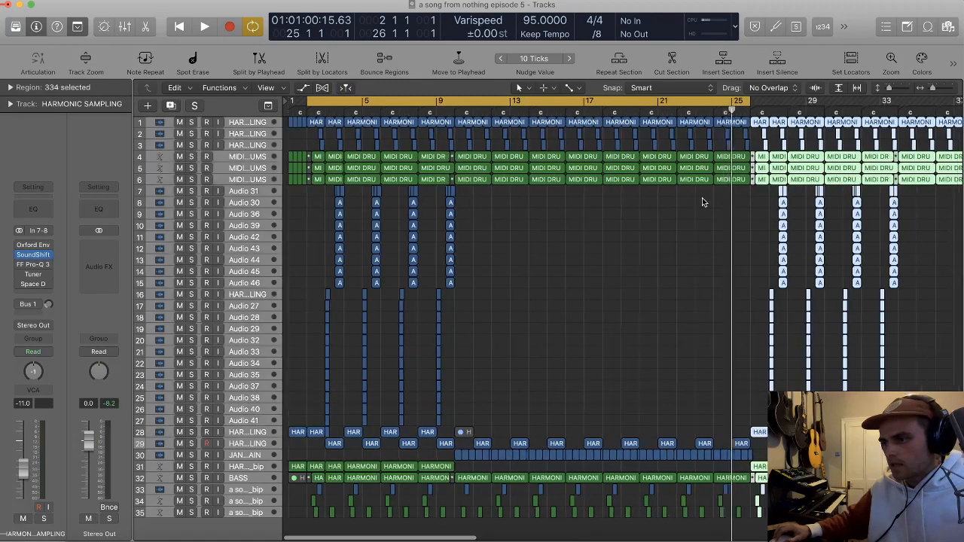
Step: Switch cycling off and play the arrangement from the start into bar 4
{"action": "key", "text": "c"}
{"action": "key", "text": "Return"}
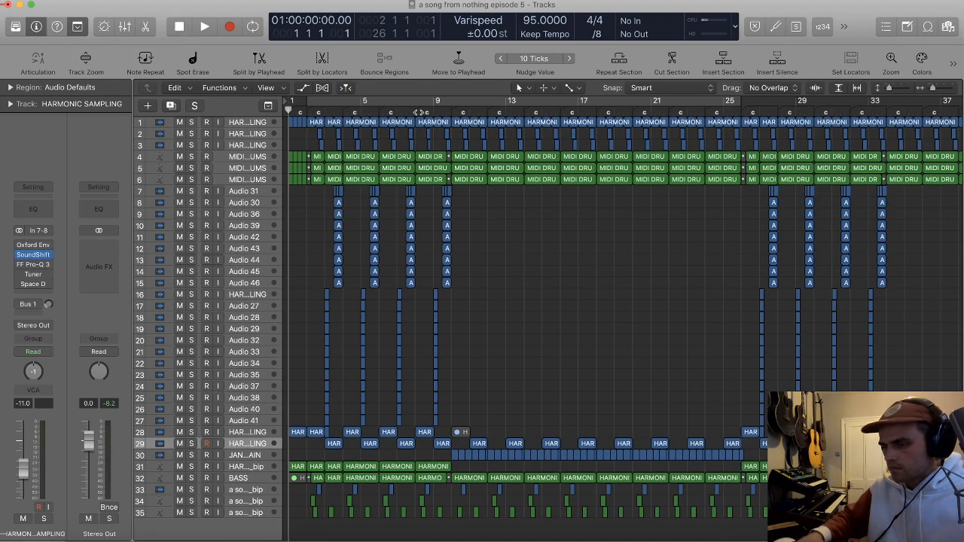
{"action": "key", "text": "space"}
{"action": "key", "text": "t"}
{"action": "key", "text": "t"}
{"action": "key", "text": "super+Right"}
{"action": "key", "text": "super+Right"}
{"action": "key", "text": "super+Right"}
{"action": "key", "text": "super+Right"}
{"action": "key", "text": "super+Right"}
{"action": "scroll", "coordinate": [367, 134], "scroll_direction": "left", "scroll_amount": 3}
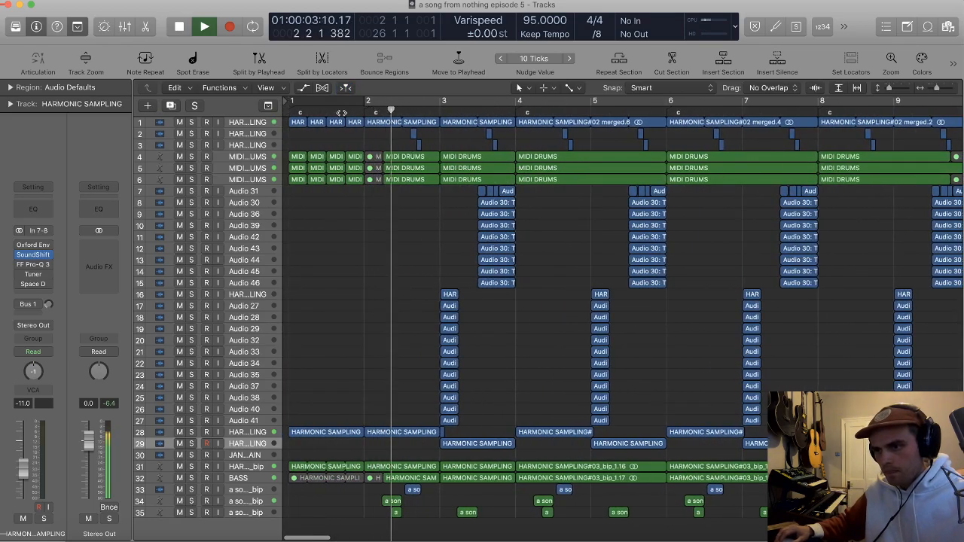
{"action": "key", "text": "super+Down"}
{"action": "key", "text": "super+Down"}
{"action": "key", "text": "super+Down"}
{"action": "key", "text": "super+Down"}
{"action": "key", "text": "super+Down"}
{"action": "key", "text": "super+Down"}
{"action": "key", "text": "super+Down"}
{"action": "key", "text": "super+Down"}
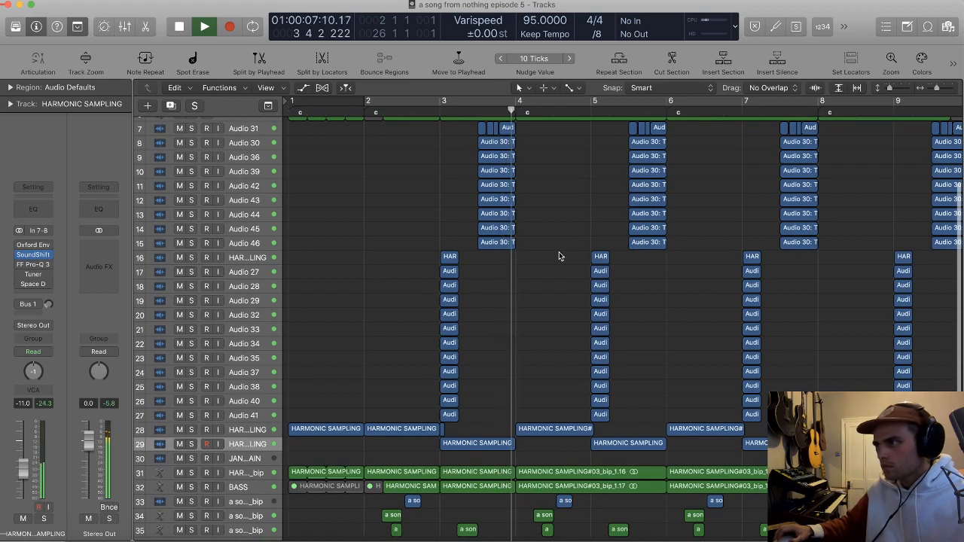
{"action": "key", "text": "space"}
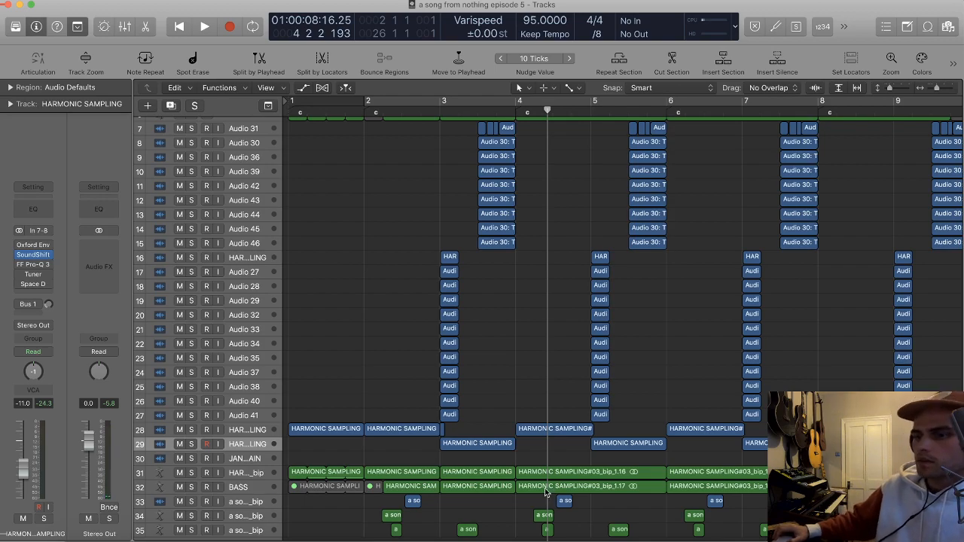
Step: Replay the arrangement from the start up to bar 6 and stop
{"action": "key", "text": "super+Left"}
{"action": "key", "text": "super+Down"}
{"action": "key", "text": "super+Down"}
{"action": "key", "text": "super+Down"}
{"action": "key", "text": "super+Down"}
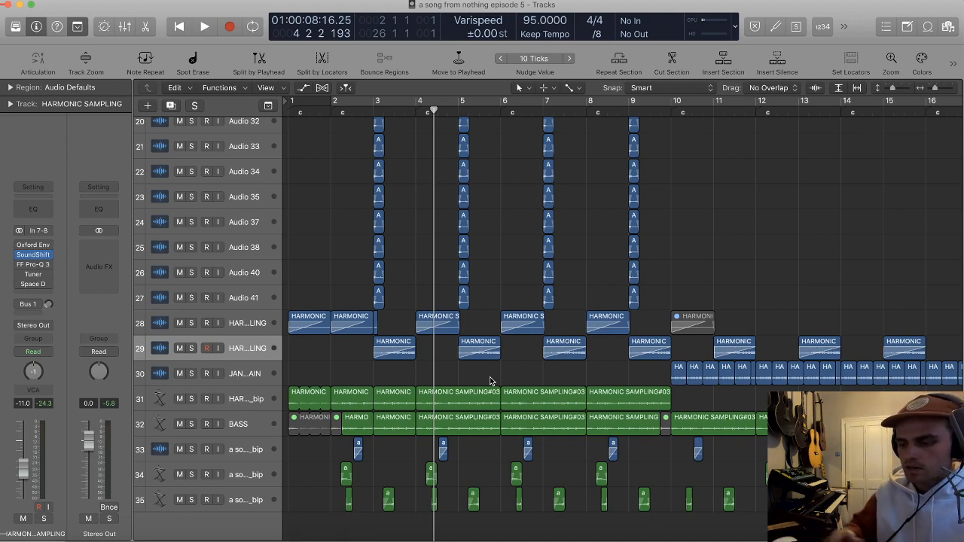
{"action": "key", "text": "Return"}
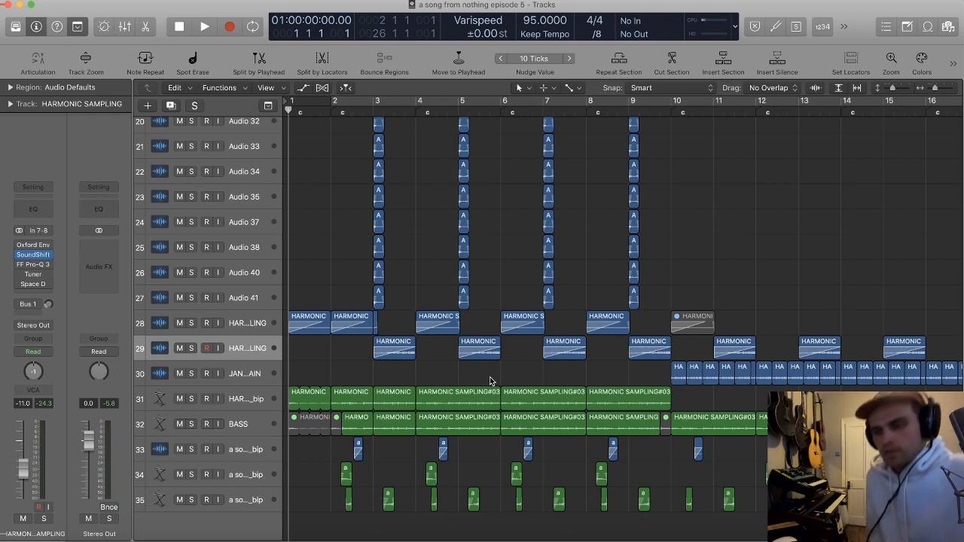
{"action": "key", "text": "t"}
{"action": "key", "text": "t"}
{"action": "key", "text": "space"}
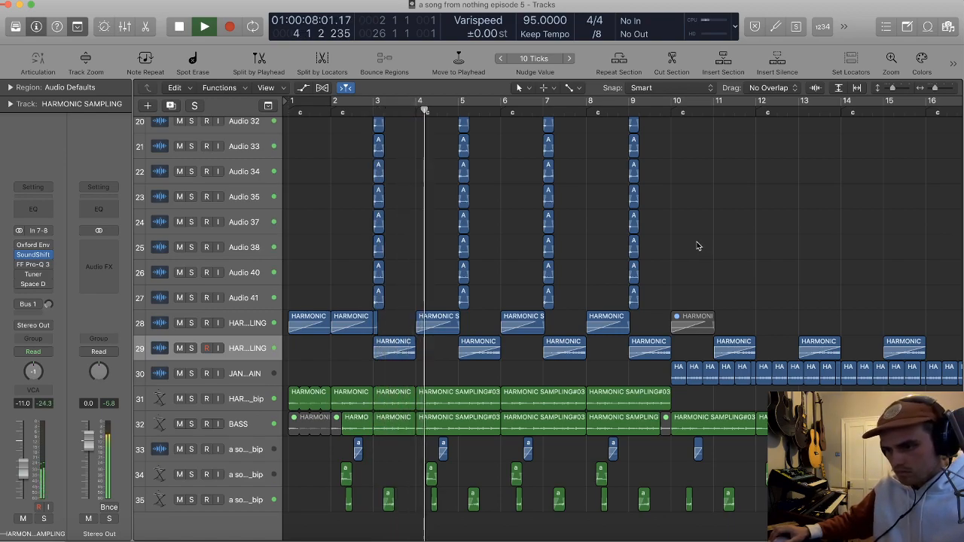
{"action": "scroll", "coordinate": [697, 233], "scroll_direction": "right", "scroll_amount": 2}
{"action": "scroll", "coordinate": [697, 233], "scroll_direction": "up", "scroll_amount": 10}
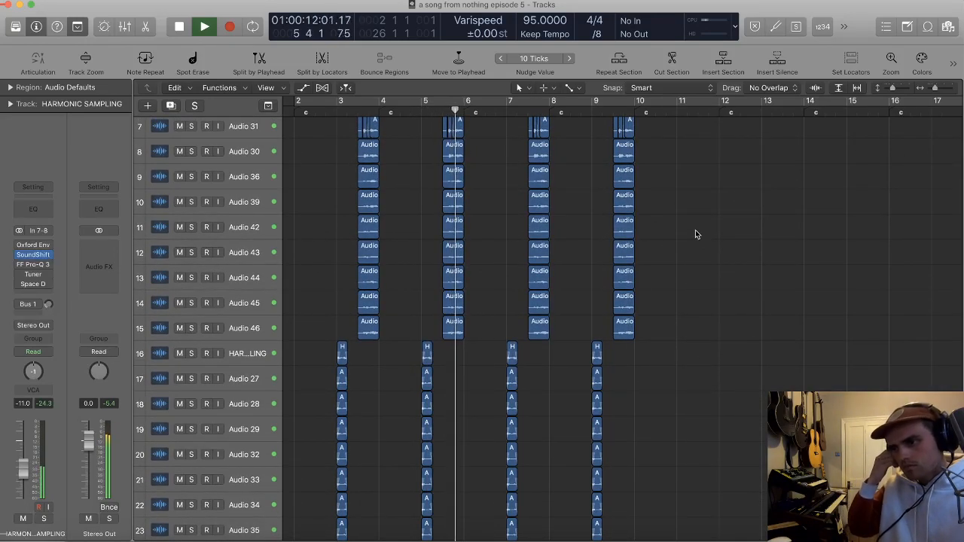
{"action": "key", "text": "space"}
{"action": "scroll", "coordinate": [695, 230], "scroll_direction": "left", "scroll_amount": 2}
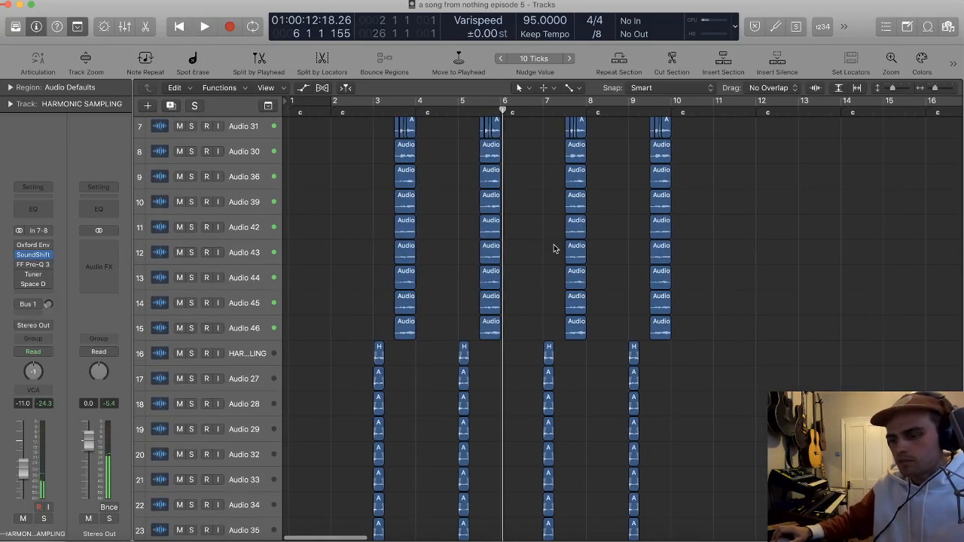
Step: Audition the transition into bar 2 by playing from within bar 1
{"action": "scroll", "coordinate": [425, 294], "scroll_direction": "up", "scroll_amount": 3}
{"action": "scroll", "coordinate": [429, 276], "scroll_direction": "left", "scroll_amount": 2}
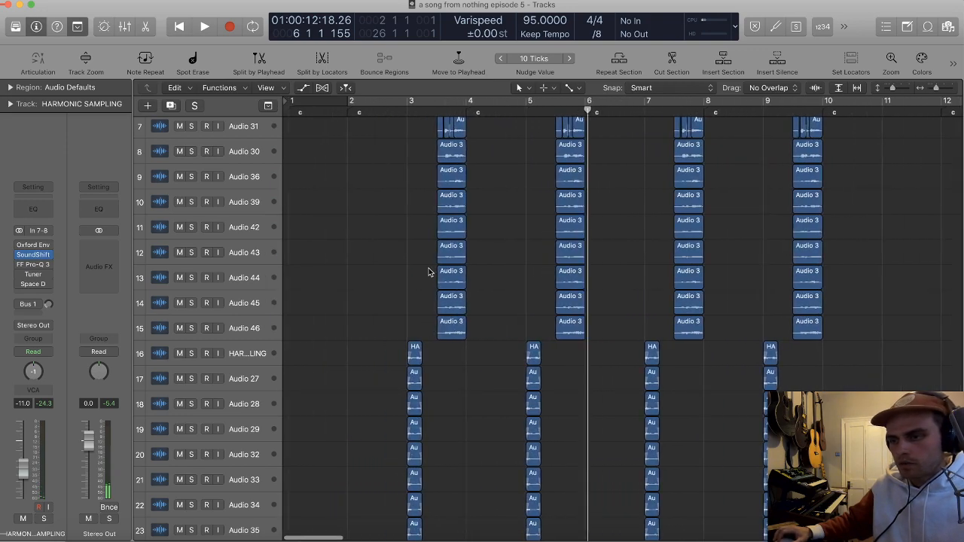
{"action": "left_click", "coordinate": [347, 114]}
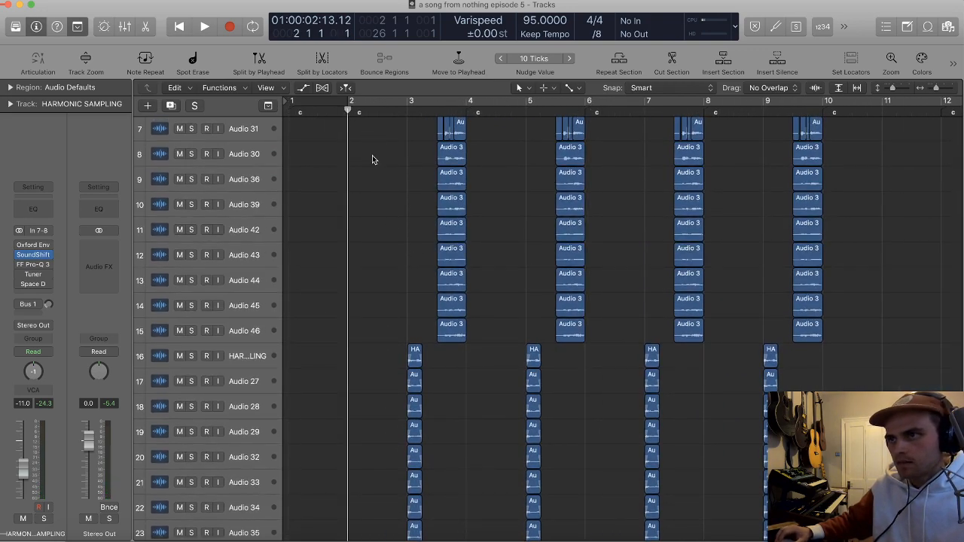
{"action": "left_click", "coordinate": [309, 112]}
{"action": "key", "text": "space"}
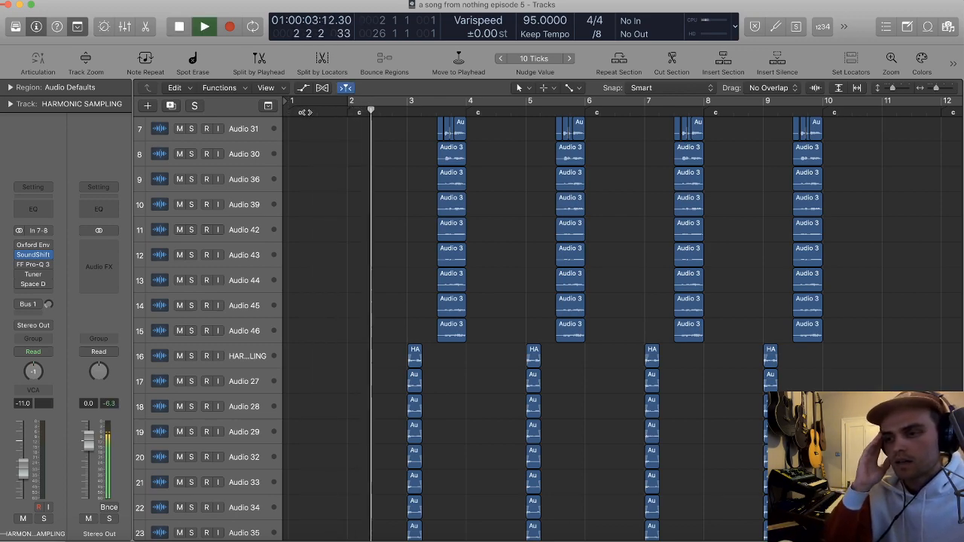
{"action": "key", "text": "space"}
Step: Play from the start and listen through to the contrasting section at bar 10
{"action": "key", "text": "Return"}
{"action": "key", "text": "Return"}
{"action": "key", "text": "space"}
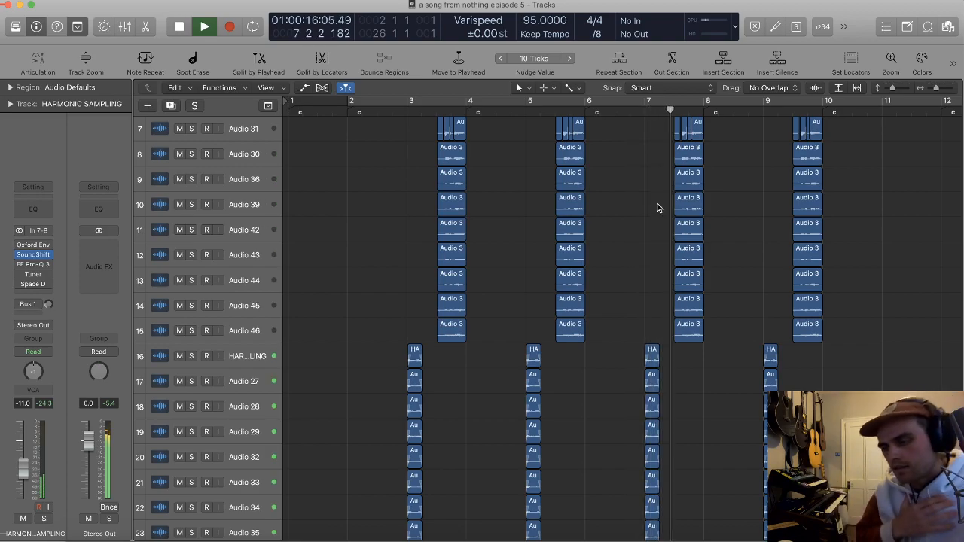
{"action": "scroll", "coordinate": [739, 271], "scroll_direction": "up", "scroll_amount": 1}
{"action": "scroll", "coordinate": [740, 270], "scroll_direction": "down", "scroll_amount": 2}
{"action": "scroll", "coordinate": [740, 270], "scroll_direction": "right", "scroll_amount": 2}
{"action": "scroll", "coordinate": [742, 275], "scroll_direction": "right", "scroll_amount": 3}
{"action": "scroll", "coordinate": [776, 277], "scroll_direction": "down", "scroll_amount": 1}
{"action": "scroll", "coordinate": [779, 278], "scroll_direction": "down", "scroll_amount": 5}
{"action": "scroll", "coordinate": [760, 269], "scroll_direction": "down", "scroll_amount": 1}
{"action": "scroll", "coordinate": [759, 269], "scroll_direction": "right", "scroll_amount": 2}
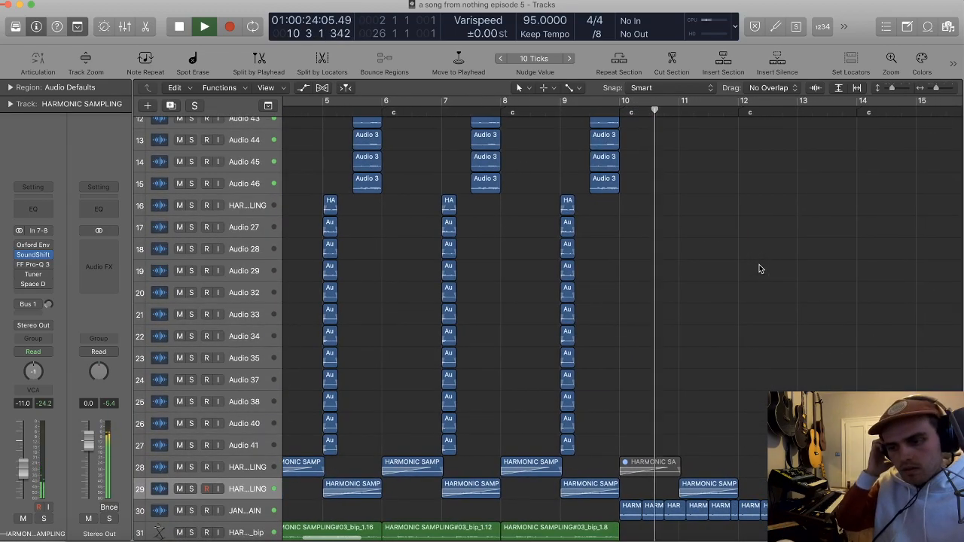
{"action": "scroll", "coordinate": [749, 274], "scroll_direction": "down", "scroll_amount": 2}
Step: Lower the JANGLED SIDECHAIN volume to -33.0 dB during playback and deselect its regions
{"action": "left_click", "coordinate": [261, 522]}
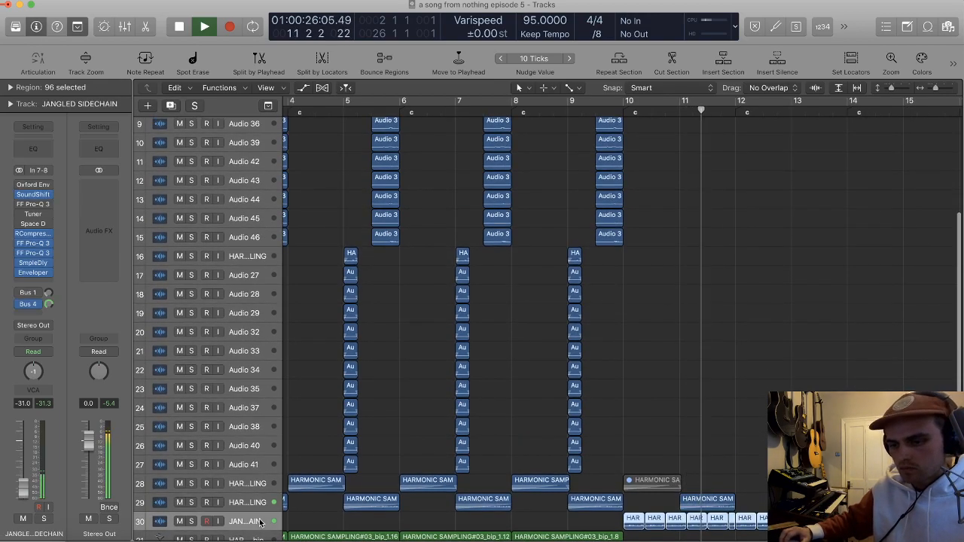
{"action": "scroll", "coordinate": [504, 376], "scroll_direction": "down", "scroll_amount": 6}
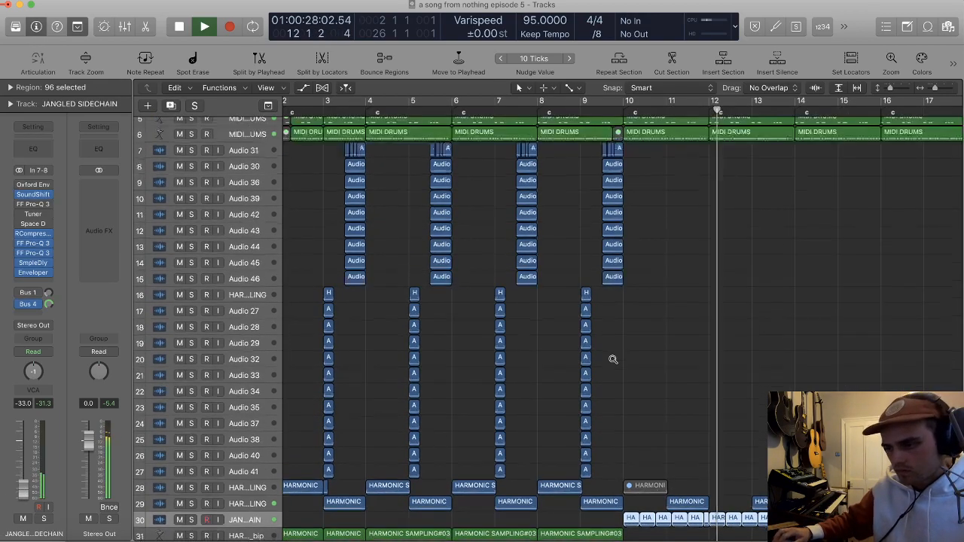
{"action": "left_click", "coordinate": [553, 361]}
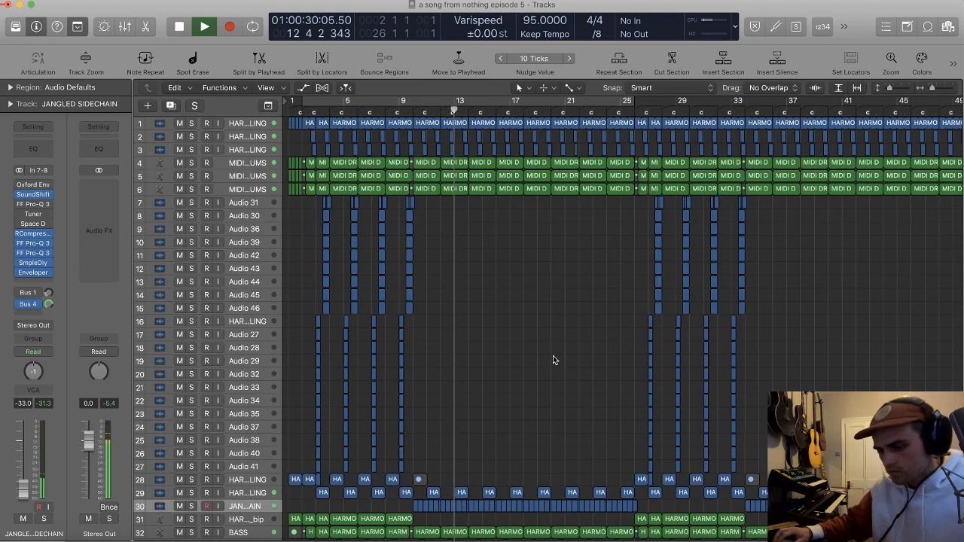
{"action": "scroll", "coordinate": [563, 354], "scroll_direction": "down", "scroll_amount": 5}
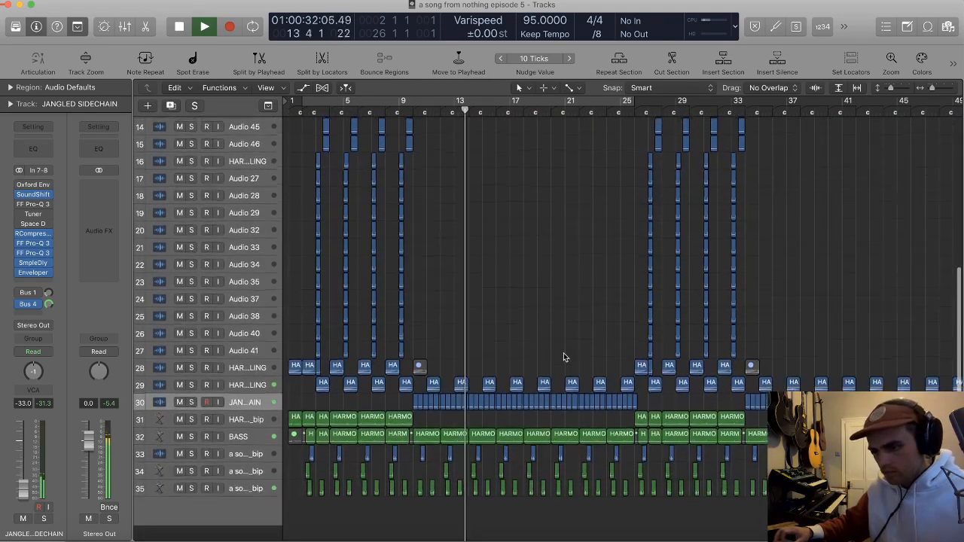
Step: Raise the volume of HARMONIC SAMPLING track 29 to -7.8 dB while playing the contrasting section from bar 10, and deselect its regions
{"action": "left_click", "coordinate": [266, 403]}
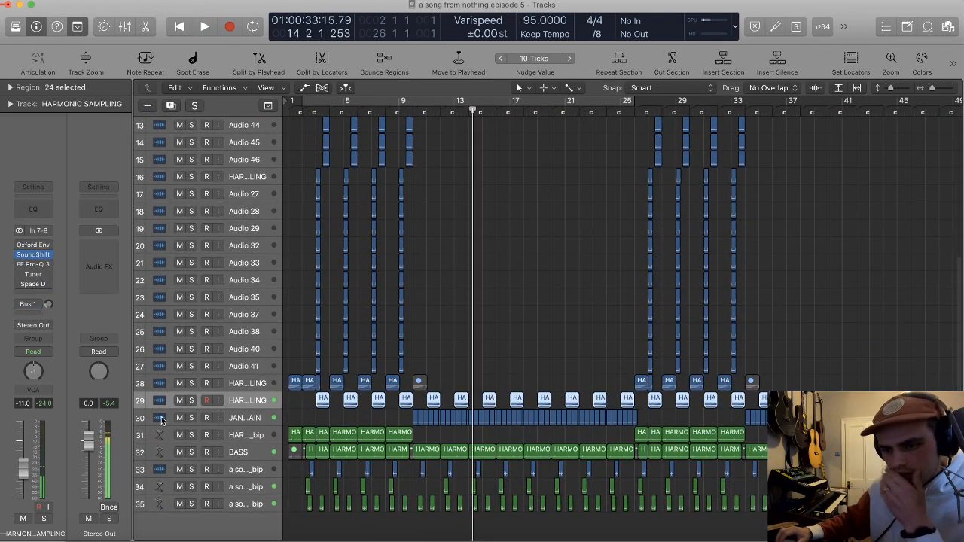
{"action": "left_click", "coordinate": [412, 111]}
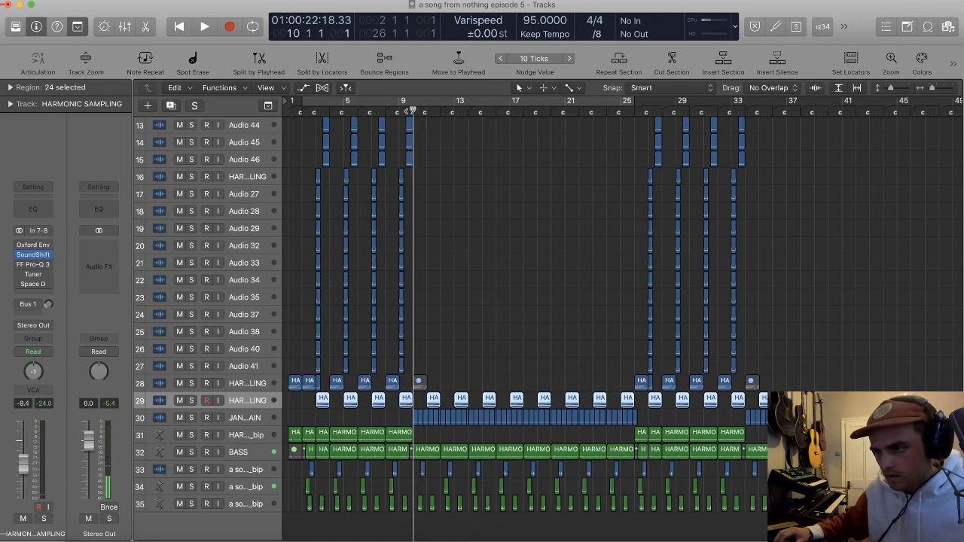
{"action": "key", "text": "space"}
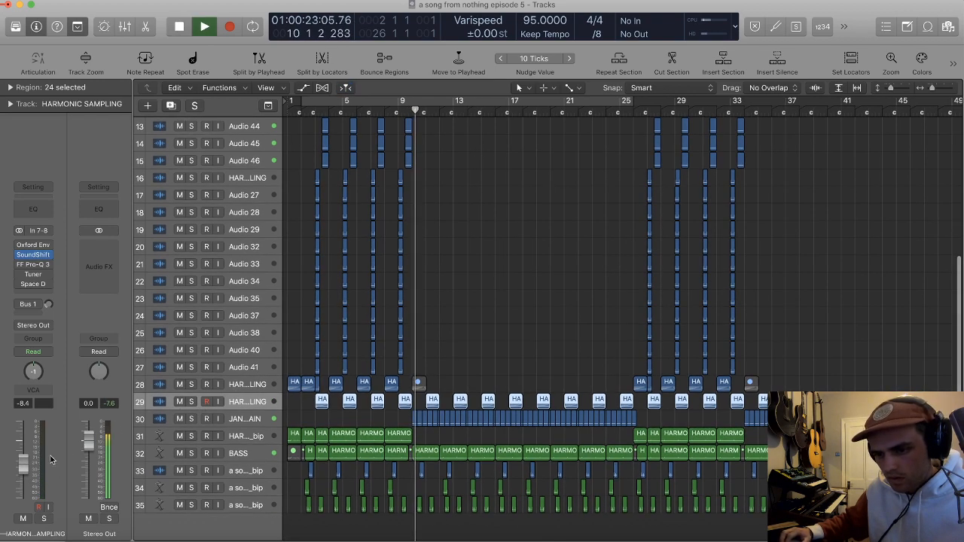
{"action": "scroll", "coordinate": [476, 345], "scroll_direction": "up", "scroll_amount": 4}
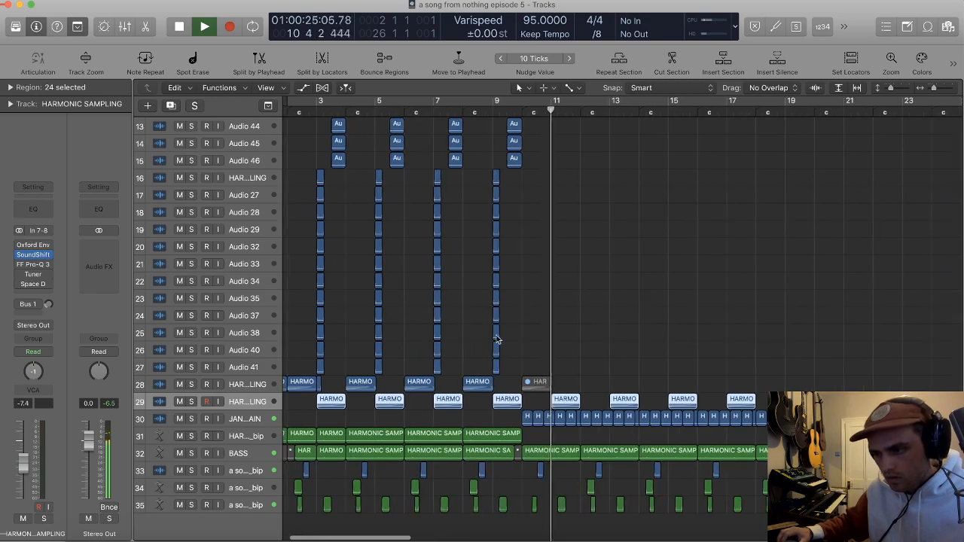
{"action": "scroll", "coordinate": [530, 324], "scroll_direction": "up", "scroll_amount": 2}
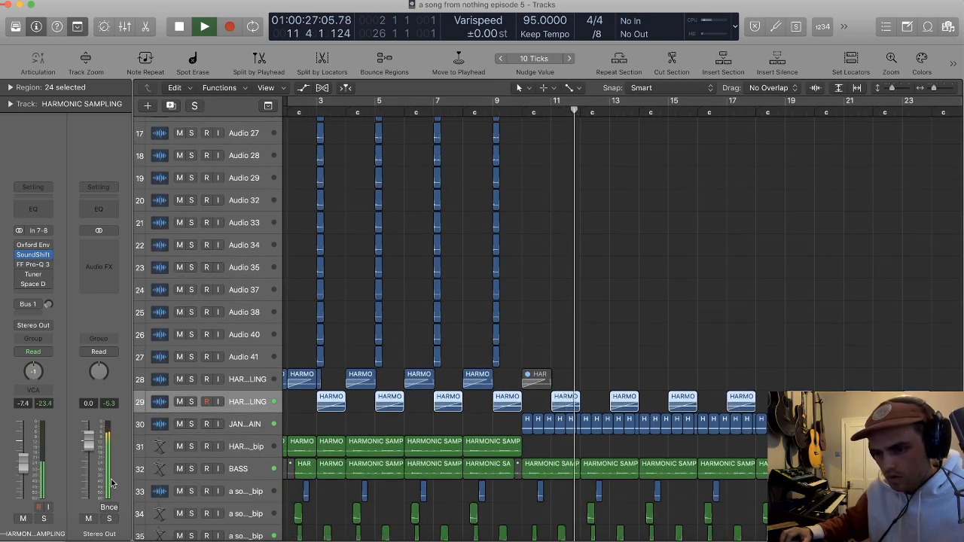
{"action": "left_click", "coordinate": [704, 311]}
{"action": "scroll", "coordinate": [708, 309], "scroll_direction": "down", "scroll_amount": 4}
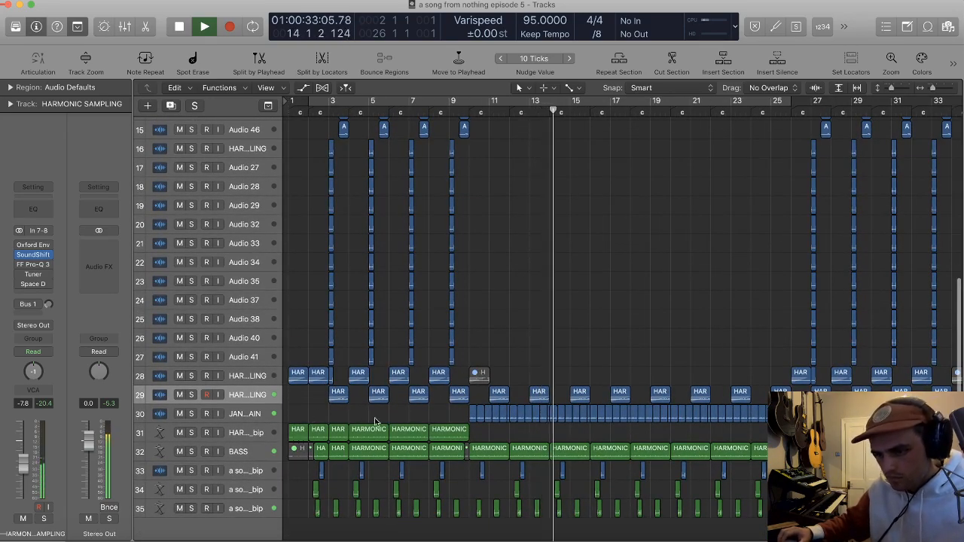
{"action": "left_click", "coordinate": [238, 452]}
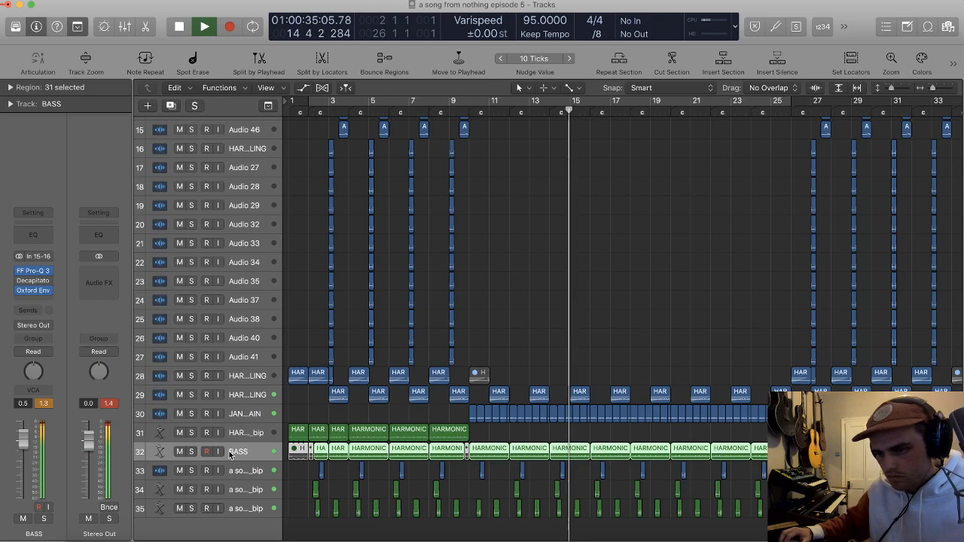
{"action": "left_click", "coordinate": [391, 538]}
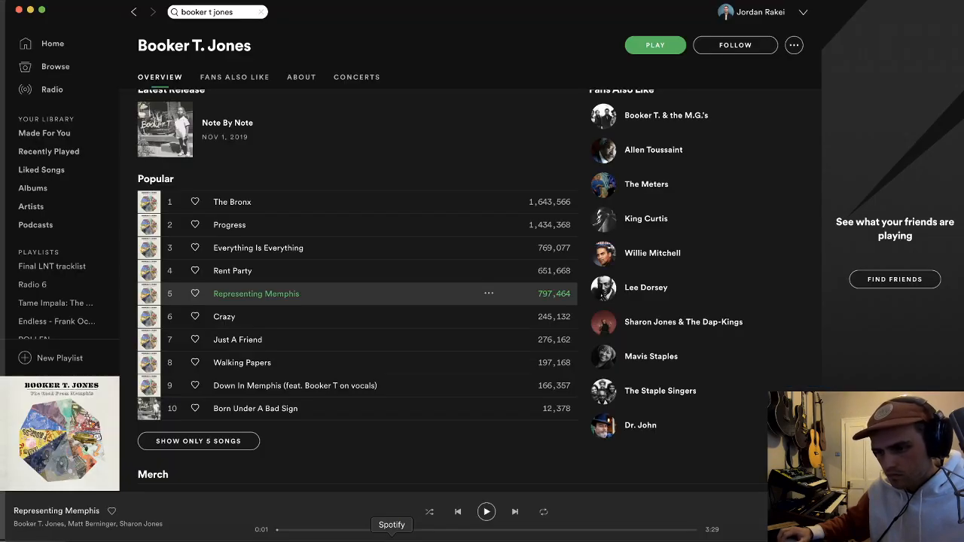
{"action": "key", "text": "super+Tab"}
{"action": "left_click", "coordinate": [656, 362]}
Step: Listen on through the contrasting section and stop playback just after bar 18 begins
{"action": "scroll", "coordinate": [655, 361], "scroll_direction": "left", "scroll_amount": 3}
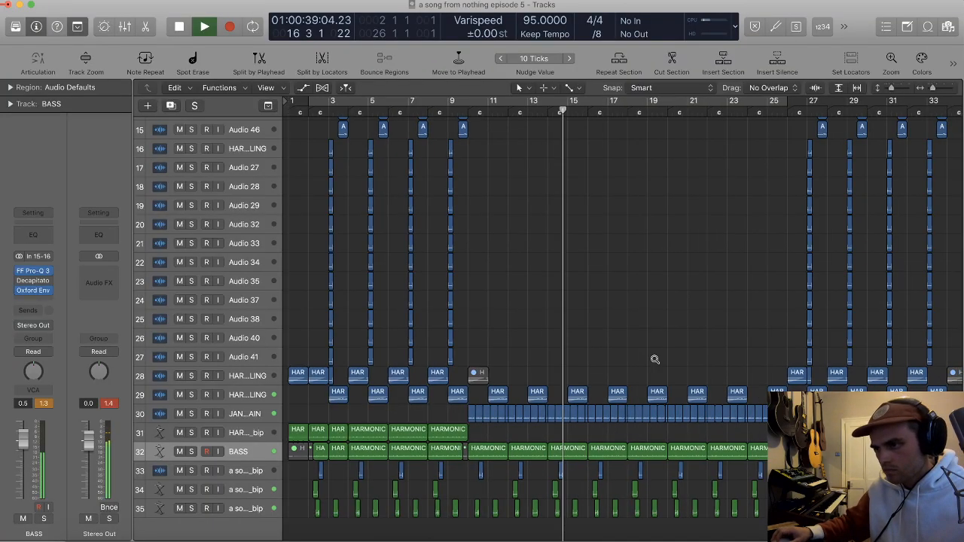
{"action": "scroll", "coordinate": [655, 363], "scroll_direction": "down", "scroll_amount": 2}
{"action": "scroll", "coordinate": [656, 362], "scroll_direction": "right", "scroll_amount": 4}
{"action": "scroll", "coordinate": [653, 362], "scroll_direction": "right", "scroll_amount": 1}
{"action": "scroll", "coordinate": [654, 362], "scroll_direction": "left", "scroll_amount": 1}
{"action": "scroll", "coordinate": [625, 351], "scroll_direction": "down", "scroll_amount": 1}
{"action": "scroll", "coordinate": [625, 350], "scroll_direction": "right", "scroll_amount": 3}
{"action": "scroll", "coordinate": [625, 350], "scroll_direction": "right", "scroll_amount": 5}
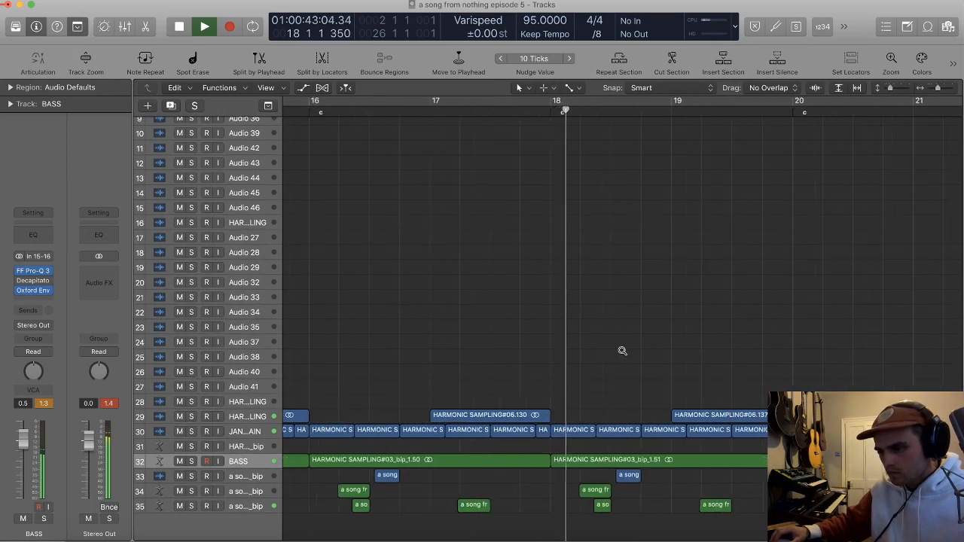
{"action": "key", "text": "space"}
Step: Split off and mute the first beat of bar 18 on all three MIDI DRUMS tracks
{"action": "scroll", "coordinate": [611, 351], "scroll_direction": "up", "scroll_amount": 5}
{"action": "scroll", "coordinate": [591, 341], "scroll_direction": "up", "scroll_amount": 3}
{"action": "scroll", "coordinate": [592, 342], "scroll_direction": "up", "scroll_amount": 3}
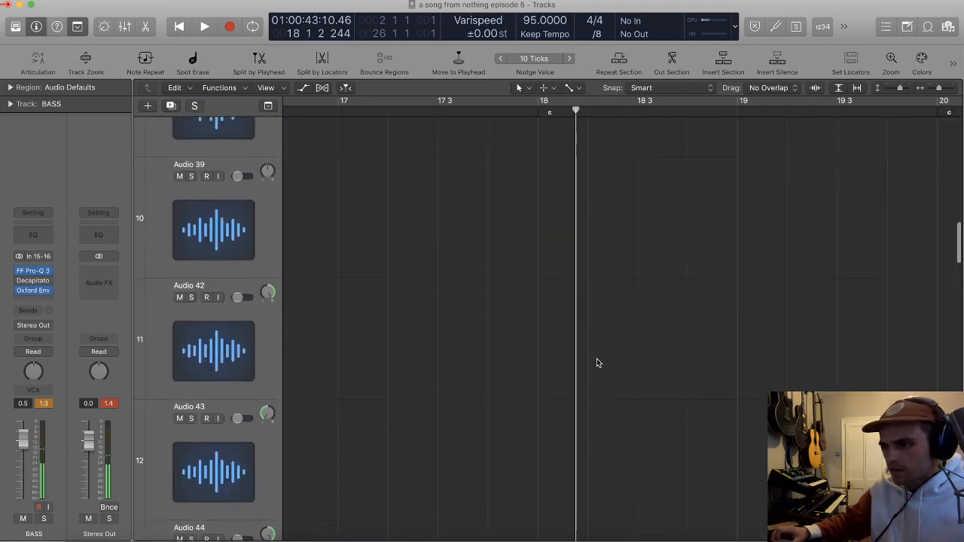
{"action": "scroll", "coordinate": [596, 358], "scroll_direction": "up", "scroll_amount": 5}
{"action": "scroll", "coordinate": [596, 363], "scroll_direction": "down", "scroll_amount": 5}
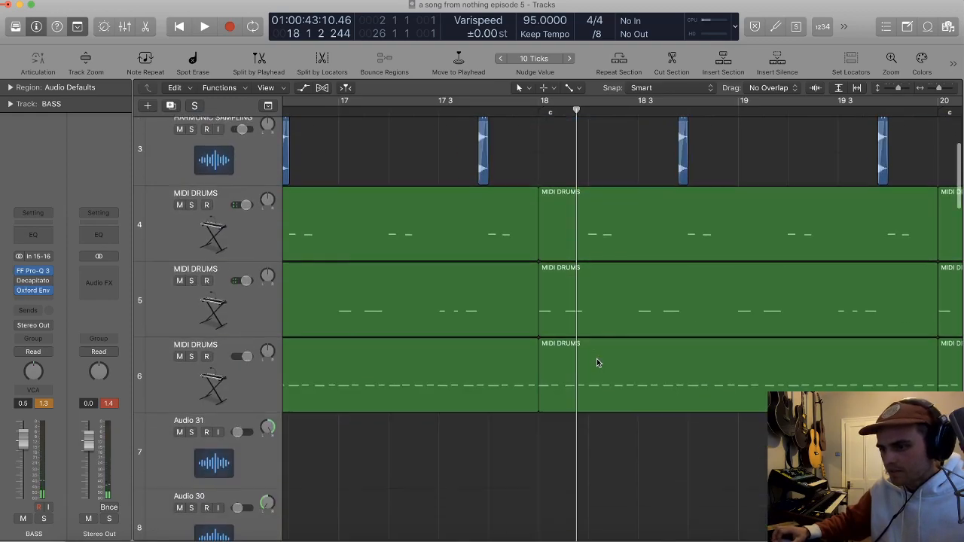
{"action": "left_click_drag", "start_coordinate": [613, 445], "coordinate": [579, 223]}
{"action": "double_click", "coordinate": [586, 225], "text": "super"}
{"action": "left_click_drag", "start_coordinate": [569, 171], "coordinate": [570, 364]}
{"action": "left_click_drag", "start_coordinate": [554, 192], "coordinate": [577, 357]}
{"action": "key", "text": "Delete"}
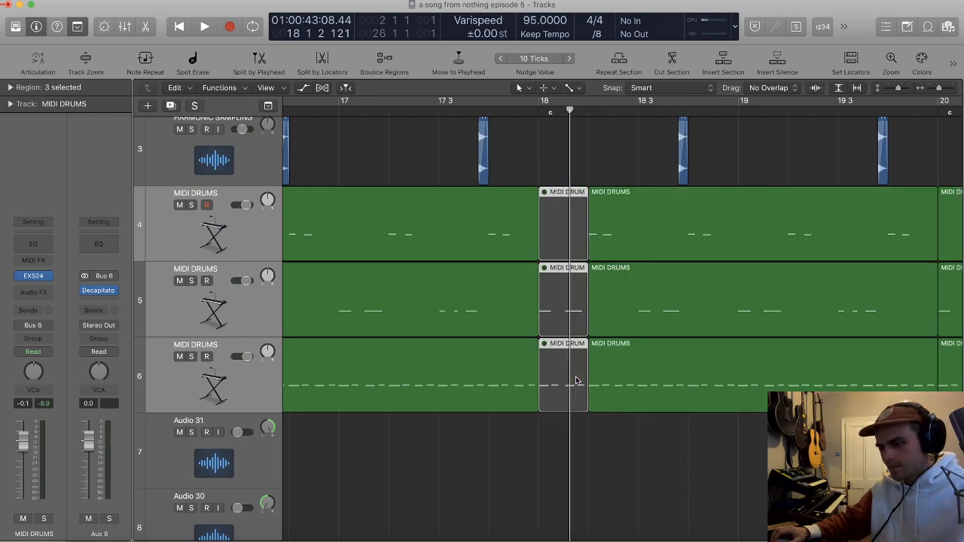
Step: Play from the middle of bar 17 to audition the drum break at bar 18, and deselect the regions
{"action": "scroll", "coordinate": [577, 381], "scroll_direction": "down", "scroll_amount": 10}
{"action": "scroll", "coordinate": [577, 379], "scroll_direction": "down", "scroll_amount": 10}
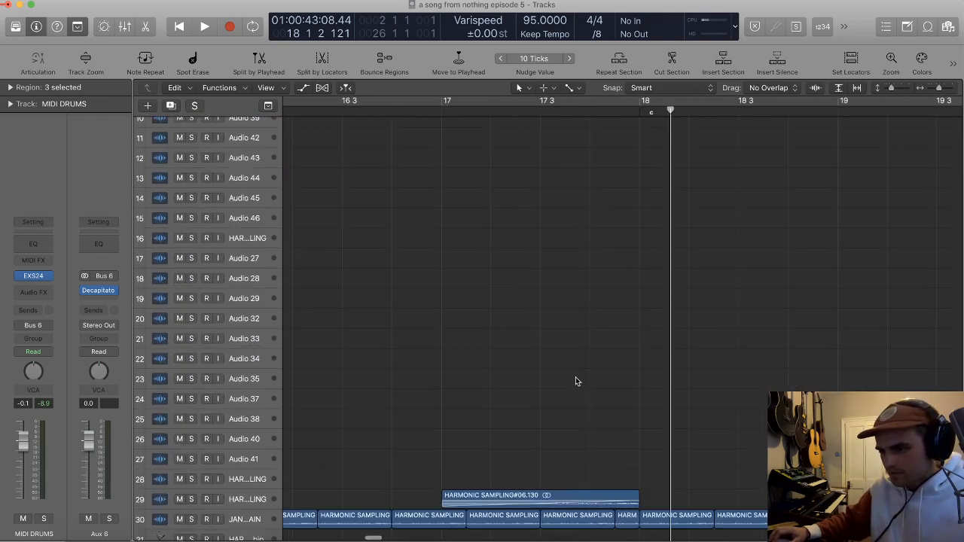
{"action": "scroll", "coordinate": [577, 380], "scroll_direction": "up", "scroll_amount": 6}
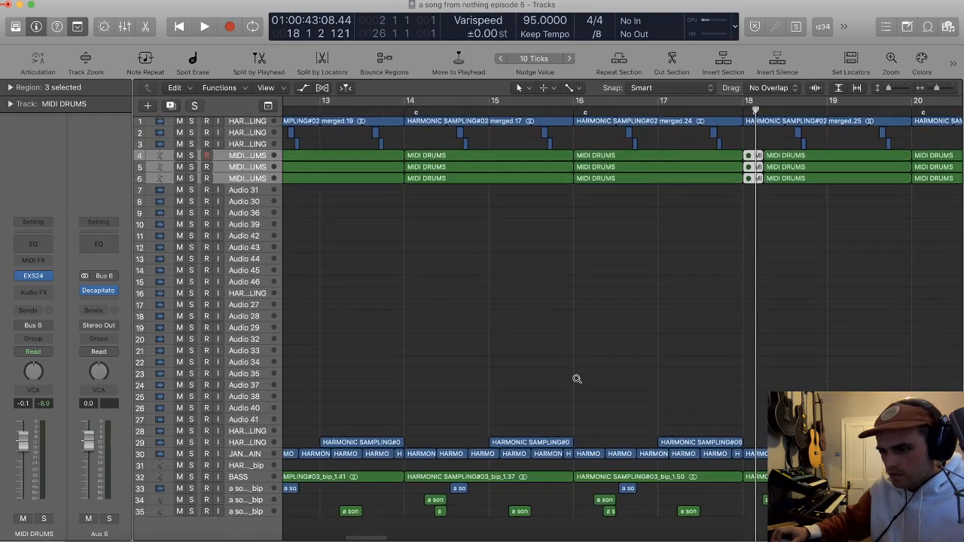
{"action": "scroll", "coordinate": [634, 315], "scroll_direction": "up", "scroll_amount": 1}
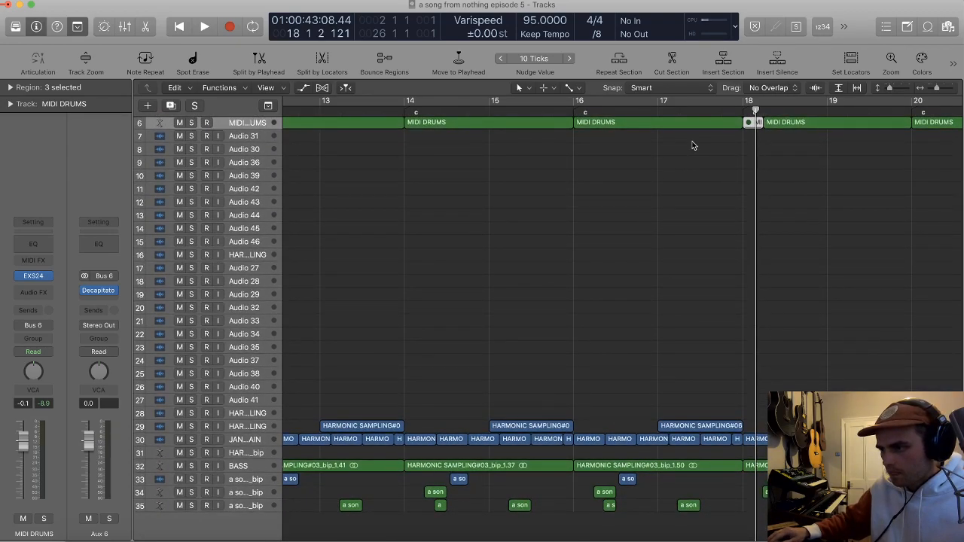
{"action": "left_click", "coordinate": [701, 110]}
{"action": "key", "text": "space"}
{"action": "scroll", "coordinate": [811, 185], "scroll_direction": "down", "scroll_amount": 2}
{"action": "scroll", "coordinate": [811, 192], "scroll_direction": "right", "scroll_amount": 1}
{"action": "left_click", "coordinate": [813, 218]}
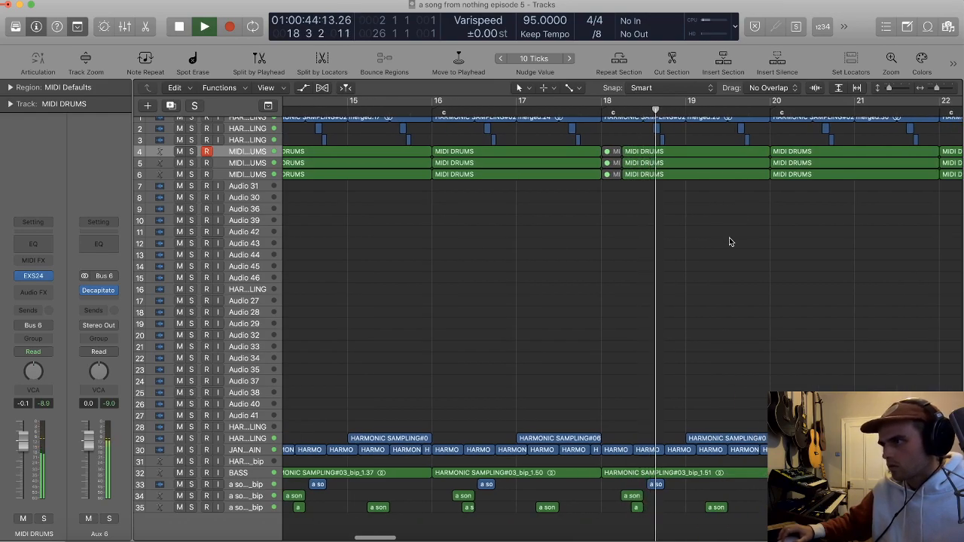
{"action": "scroll", "coordinate": [734, 236], "scroll_direction": "right", "scroll_amount": 2}
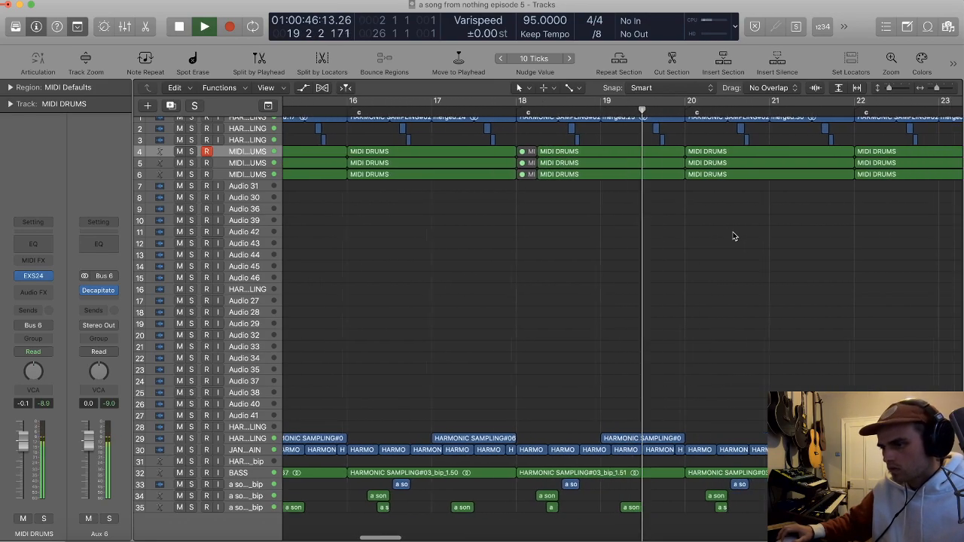
Step: Listen to the rest of the contrasting section and its transition into the repeat at bar 26
{"action": "key", "text": "super+Left"}
{"action": "key", "text": "super+Left"}
{"action": "scroll", "coordinate": [733, 235], "scroll_direction": "right", "scroll_amount": 1}
{"action": "scroll", "coordinate": [734, 234], "scroll_direction": "right", "scroll_amount": 2}
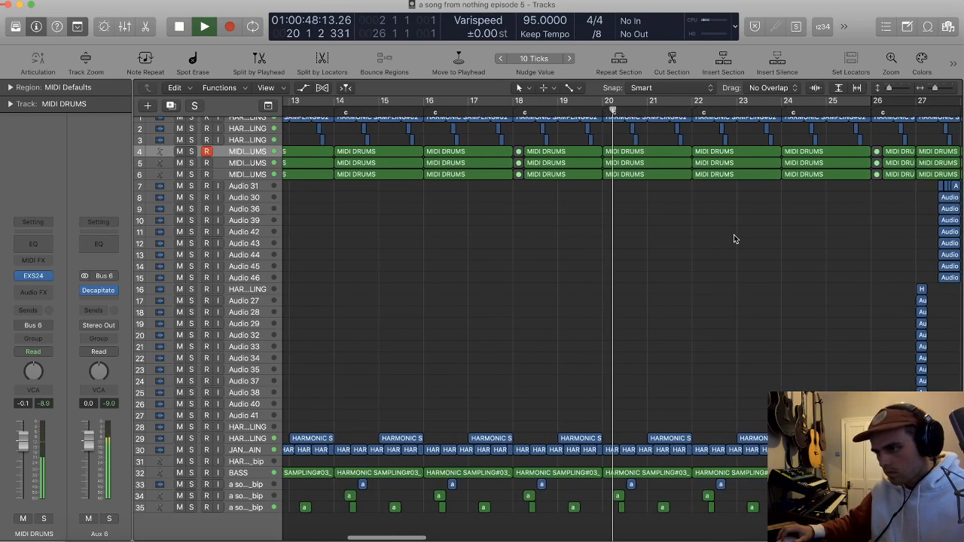
{"action": "scroll", "coordinate": [734, 234], "scroll_direction": "down", "scroll_amount": 3}
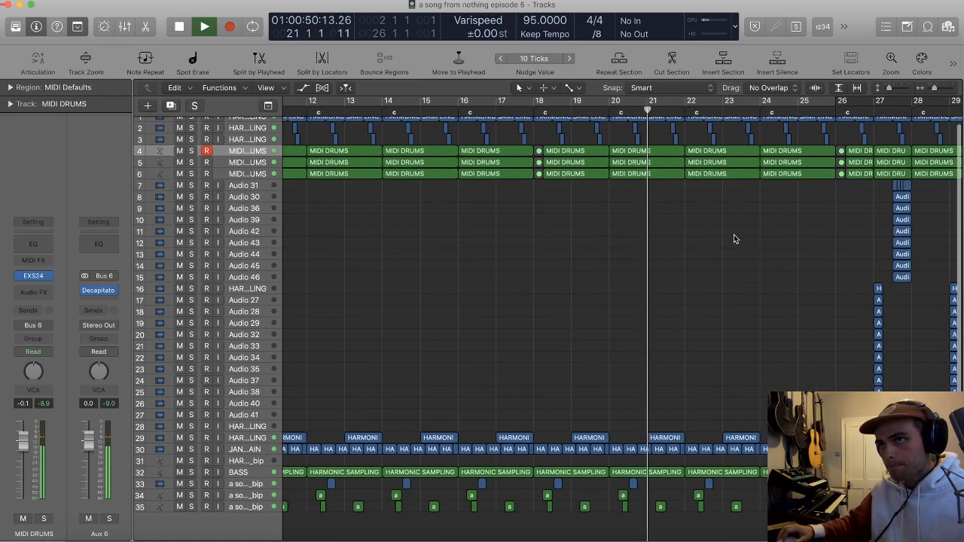
{"action": "scroll", "coordinate": [733, 234], "scroll_direction": "right", "scroll_amount": 2}
{"action": "key", "text": "super+Left"}
{"action": "key", "text": "super+Left"}
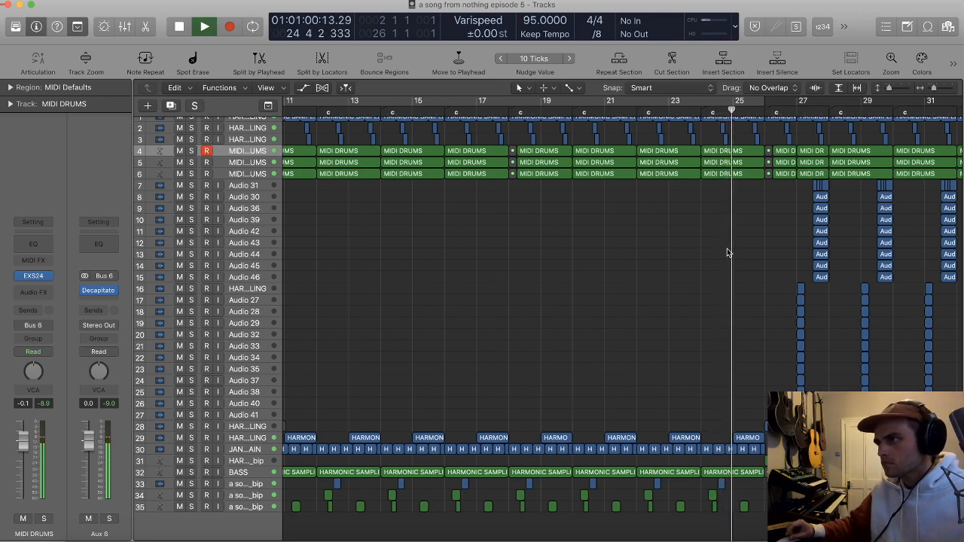
{"action": "scroll", "coordinate": [727, 252], "scroll_direction": "up", "scroll_amount": 5}
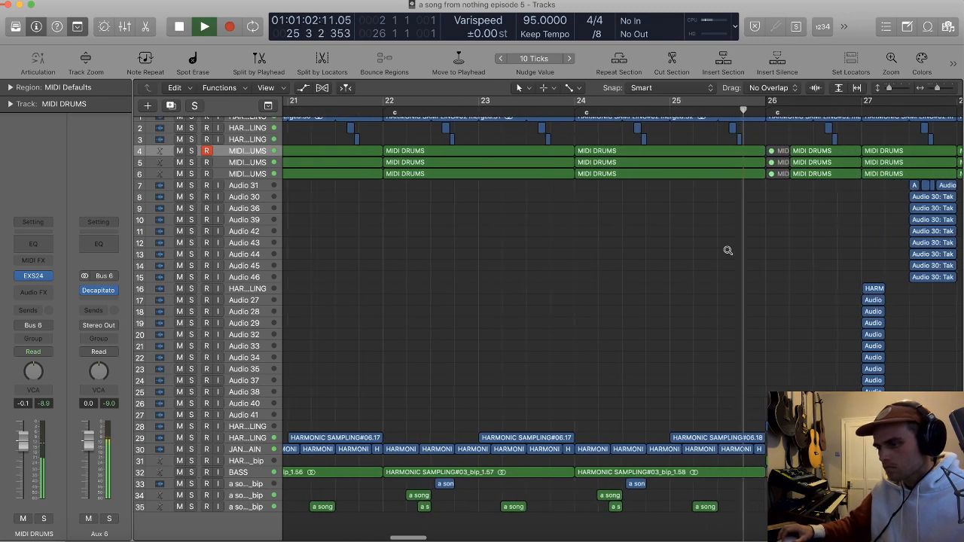
{"action": "scroll", "coordinate": [727, 251], "scroll_direction": "up", "scroll_amount": 3}
{"action": "scroll", "coordinate": [761, 244], "scroll_direction": "down", "scroll_amount": 2}
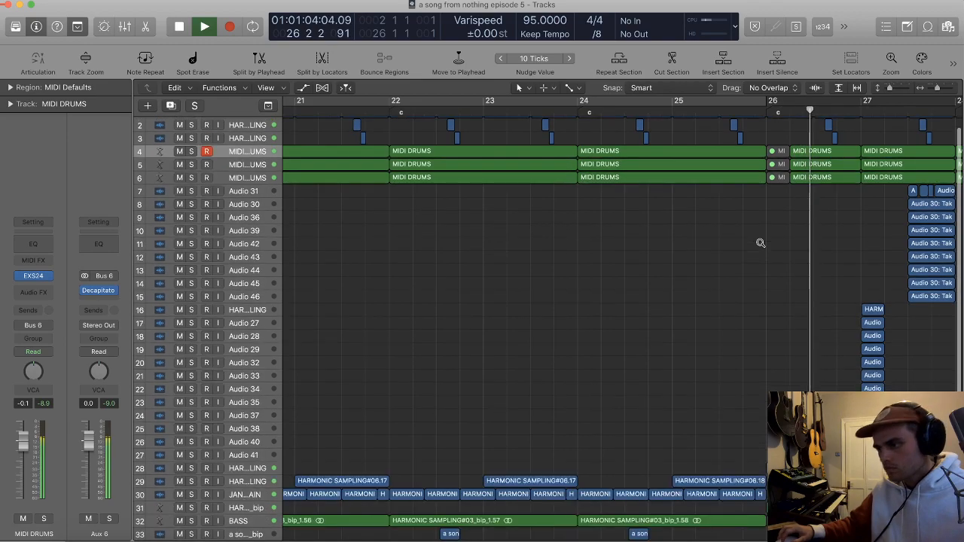
{"action": "scroll", "coordinate": [761, 243], "scroll_direction": "down", "scroll_amount": 6}
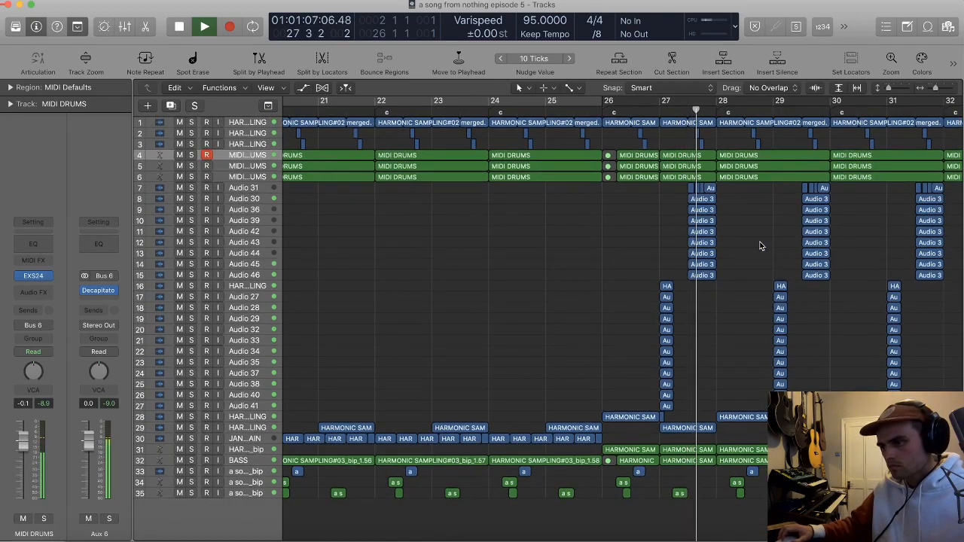
Step: Set the volume of the HARMONIC SAMPLING#03_bip track 31 to -3.3 dB during playback
{"action": "left_click", "coordinate": [246, 449]}
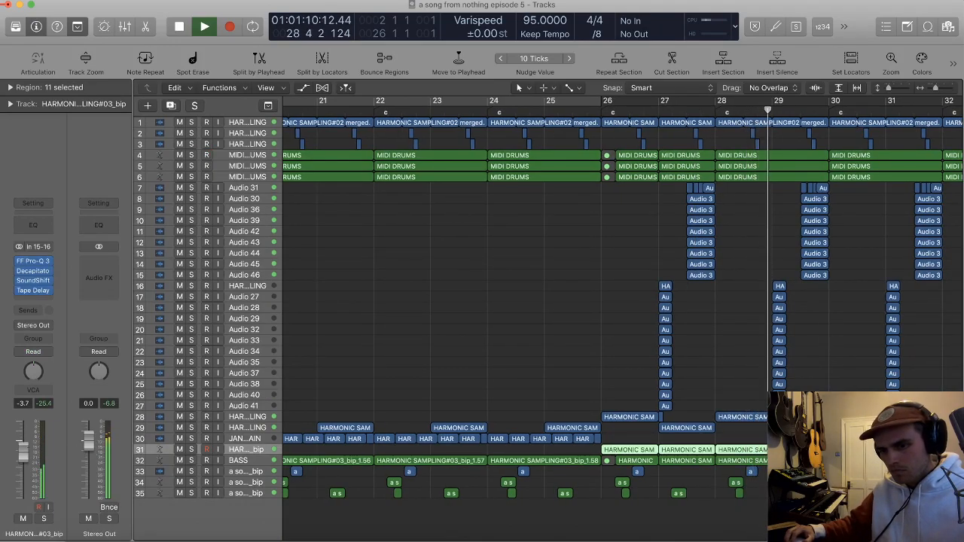
{"action": "scroll", "coordinate": [848, 242], "scroll_direction": "down", "scroll_amount": 10}
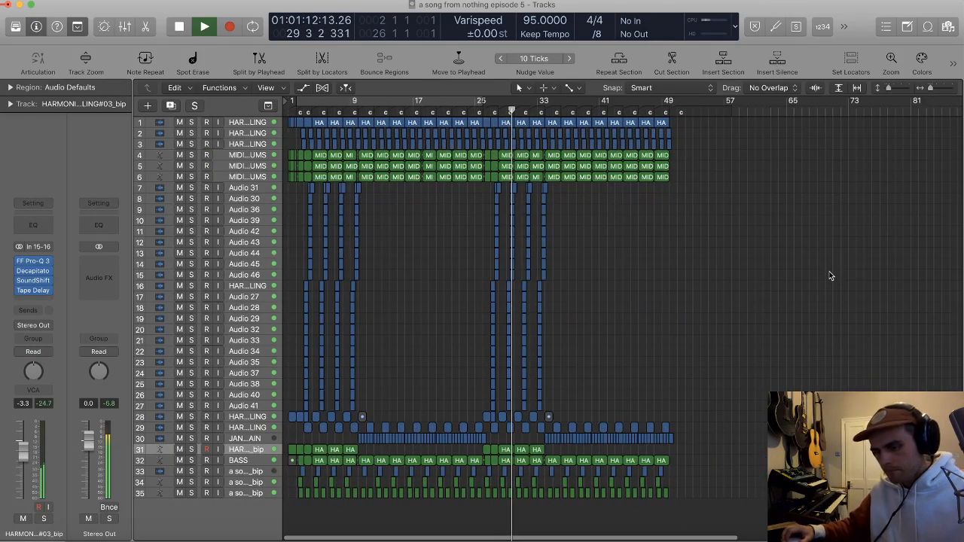
{"action": "scroll", "coordinate": [646, 188], "scroll_direction": "up", "scroll_amount": 10}
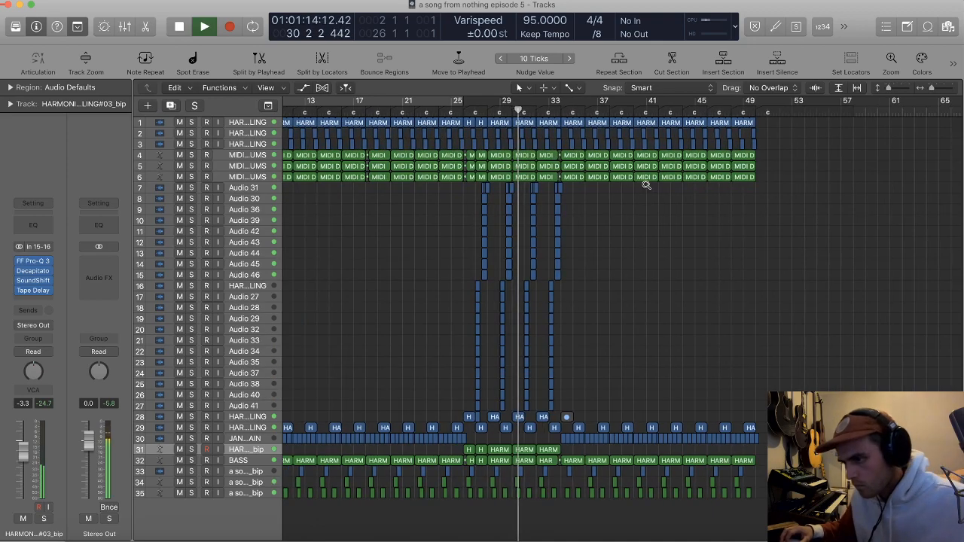
Step: Open the notes of the middle MIDI DRUMS region at bar 34, move the second C2 note to beat 2, and audition it
{"action": "scroll", "coordinate": [646, 188], "scroll_direction": "right", "scroll_amount": 1}
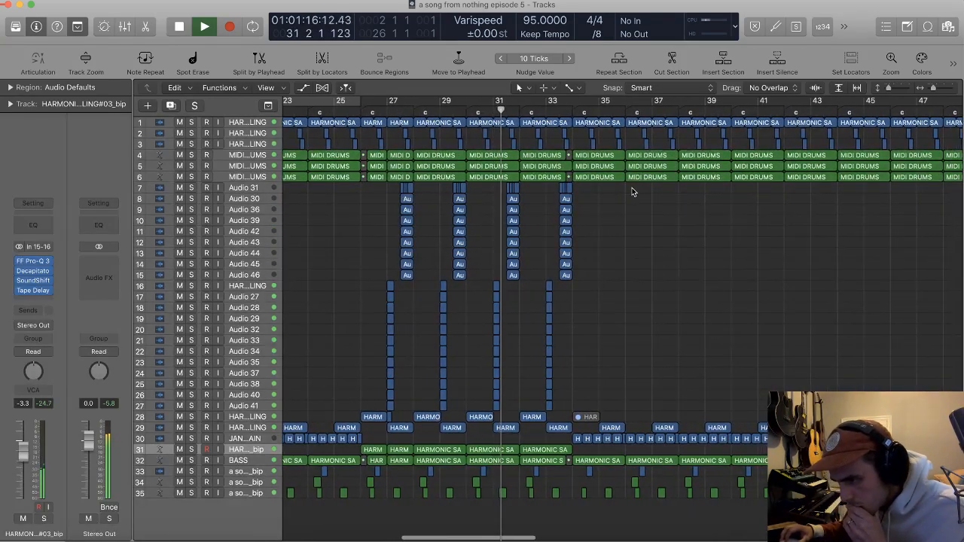
{"action": "scroll", "coordinate": [606, 184], "scroll_direction": "right", "scroll_amount": 2}
{"action": "scroll", "coordinate": [606, 183], "scroll_direction": "up", "scroll_amount": 10}
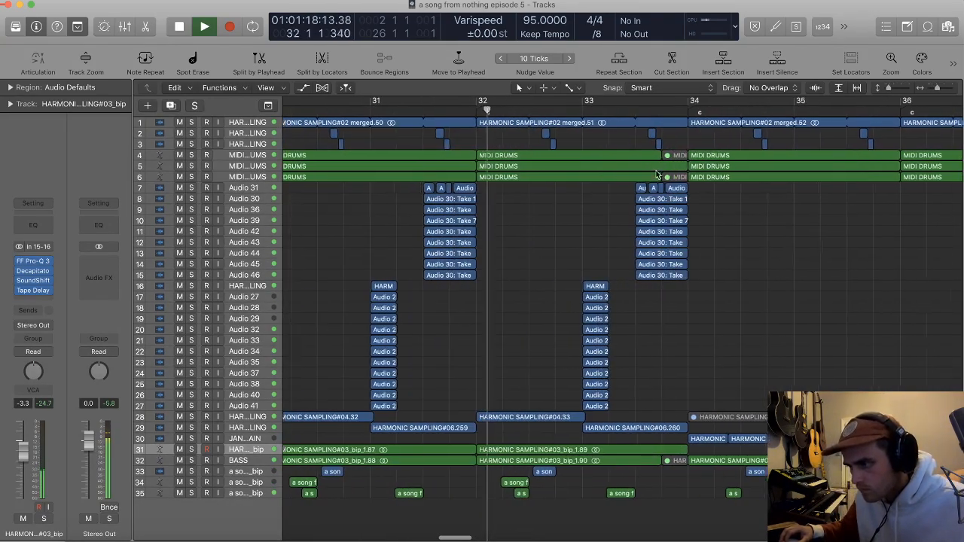
{"action": "scroll", "coordinate": [680, 170], "scroll_direction": "right", "scroll_amount": 3}
{"action": "scroll", "coordinate": [682, 171], "scroll_direction": "up", "scroll_amount": 4}
{"action": "scroll", "coordinate": [678, 170], "scroll_direction": "up", "scroll_amount": 5}
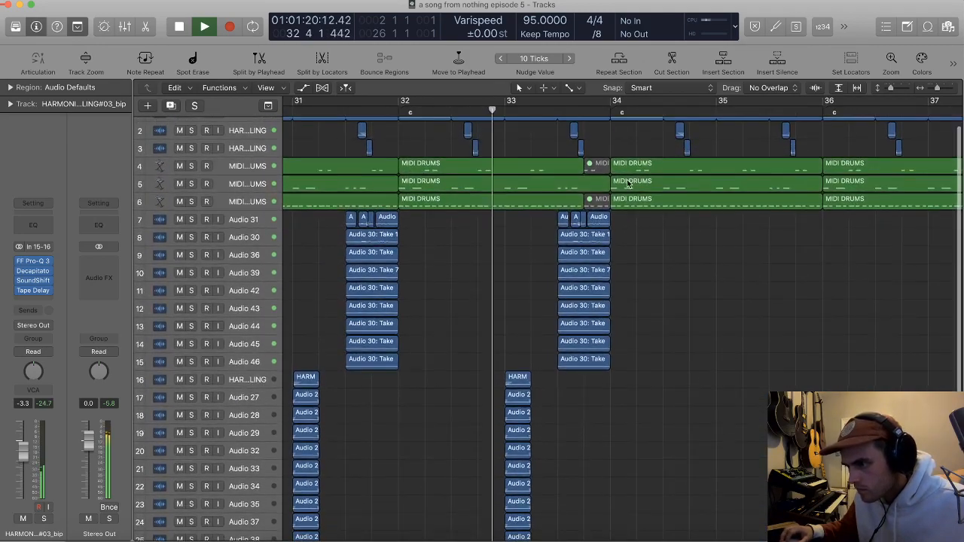
{"action": "double_click", "coordinate": [678, 184]}
{"action": "key", "text": "space"}
{"action": "left_click_drag", "start_coordinate": [326, 489], "coordinate": [347, 486]}
{"action": "key", "text": "space"}
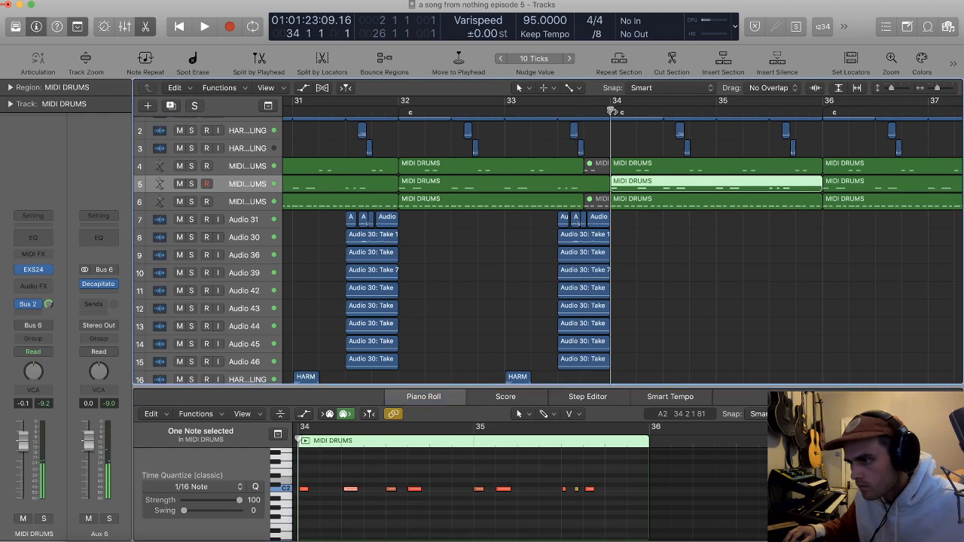
{"action": "key", "text": "space"}
{"action": "left_click", "coordinate": [347, 495]}
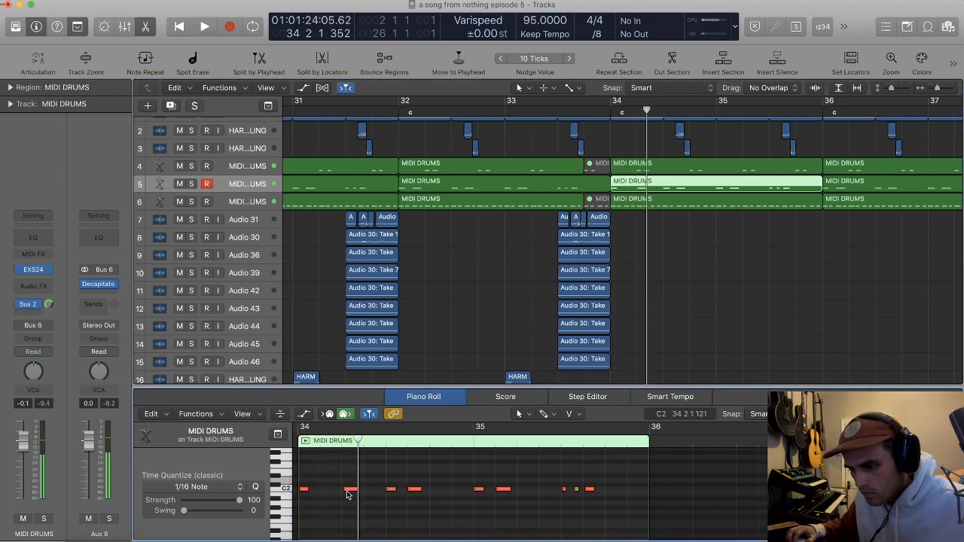
Step: Add a C2 note just before beat 2 of bar 34, mute the one halfway through beat 3, and play from late in bar 33
{"action": "mouse_move", "coordinate": [346, 490]}
{"action": "left_mouse_down"}
{"action": "mouse_move", "coordinate": [326, 491]}
{"action": "mouse_move", "coordinate": [347, 490]}
{"action": "left_mouse_up"}
{"action": "left_click", "coordinate": [597, 112]}
{"action": "key", "text": "space"}
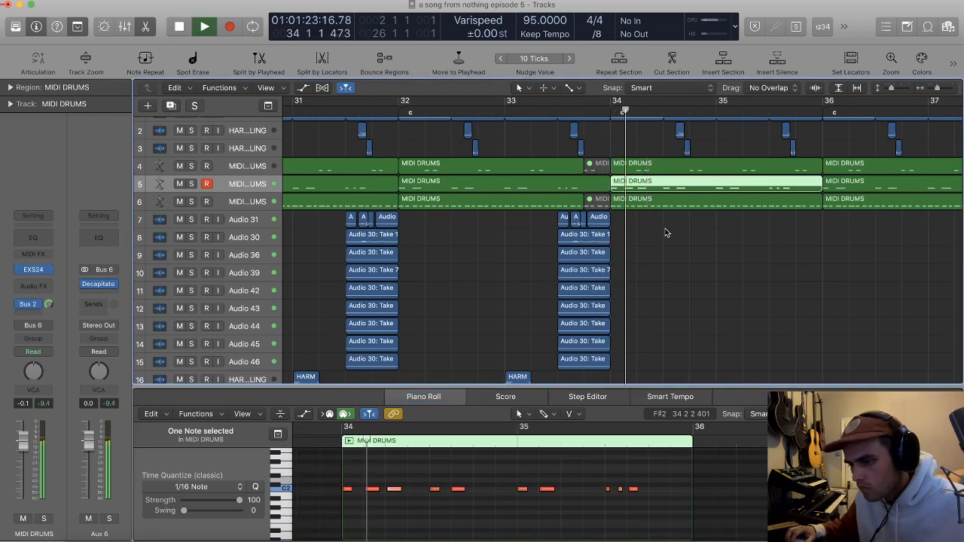
{"action": "scroll", "coordinate": [675, 212], "scroll_direction": "down", "scroll_amount": 2}
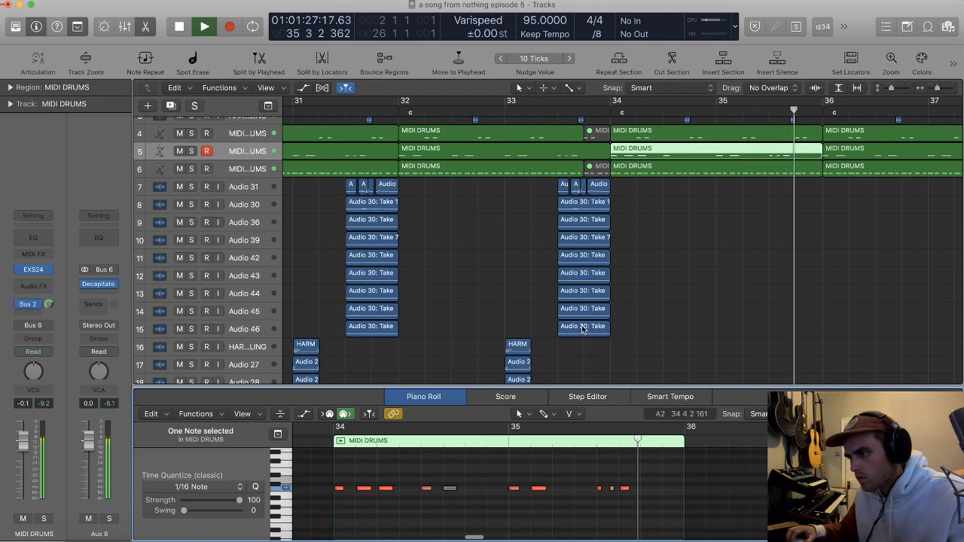
{"action": "left_click", "coordinate": [684, 257]}
Step: Keep listening to the second contrasting section through to bar 37 while reviewing the lower tracks
{"action": "scroll", "coordinate": [708, 238], "scroll_direction": "right", "scroll_amount": 2}
{"action": "scroll", "coordinate": [701, 217], "scroll_direction": "down", "scroll_amount": 3}
{"action": "scroll", "coordinate": [697, 214], "scroll_direction": "up", "scroll_amount": 1}
{"action": "scroll", "coordinate": [698, 216], "scroll_direction": "down", "scroll_amount": 10}
{"action": "scroll", "coordinate": [699, 218], "scroll_direction": "down", "scroll_amount": 8}
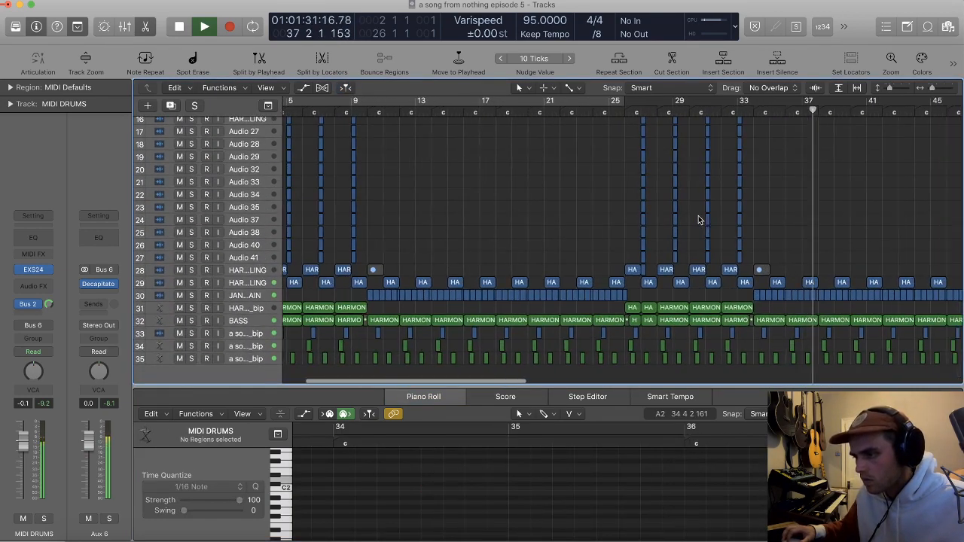
Step: Set the cycle range to bars 26–50, repeat that section directly after itself, and turn cycle mode off
{"action": "scroll", "coordinate": [698, 218], "scroll_direction": "right", "scroll_amount": 3}
{"action": "scroll", "coordinate": [698, 216], "scroll_direction": "down", "scroll_amount": 3}
{"action": "key", "text": "space"}
{"action": "left_click_drag", "start_coordinate": [589, 100], "coordinate": [880, 115]}
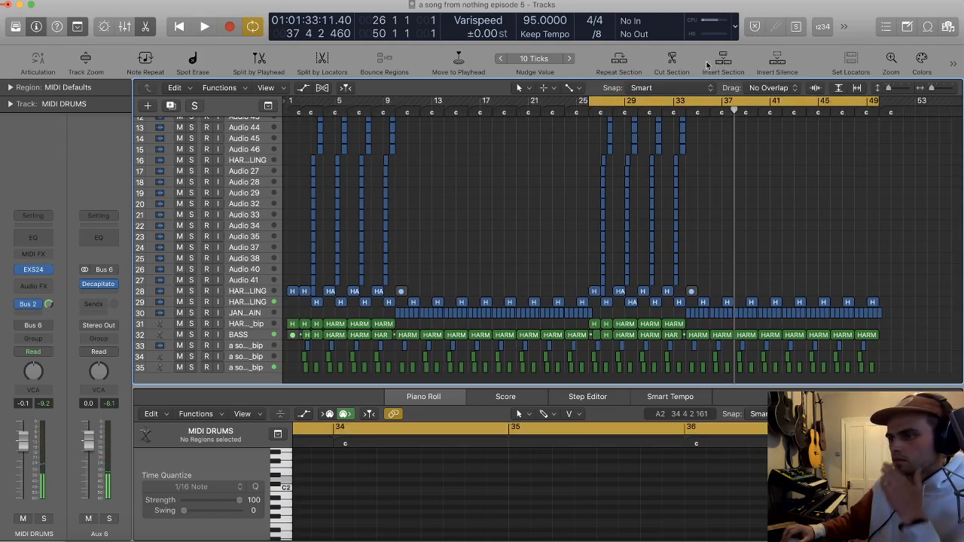
{"action": "key", "text": "c"}
Step: Play from bar 49 into the repeated section and review its tracks up to bar 54
{"action": "left_click", "coordinate": [870, 174], "text": "alt"}
{"action": "key", "text": "space"}
{"action": "scroll", "coordinate": [870, 175], "scroll_direction": "down", "scroll_amount": 5}
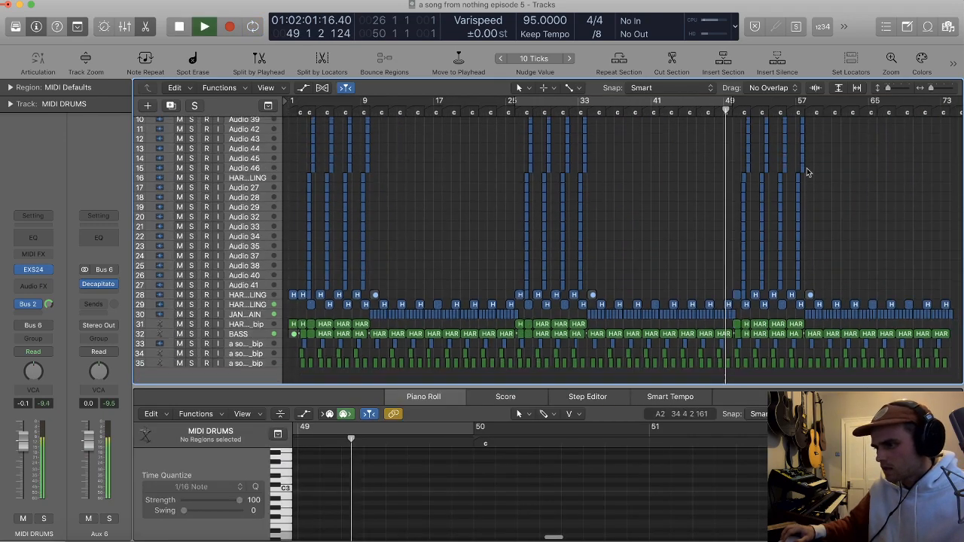
{"action": "scroll", "coordinate": [765, 165], "scroll_direction": "up", "scroll_amount": 5}
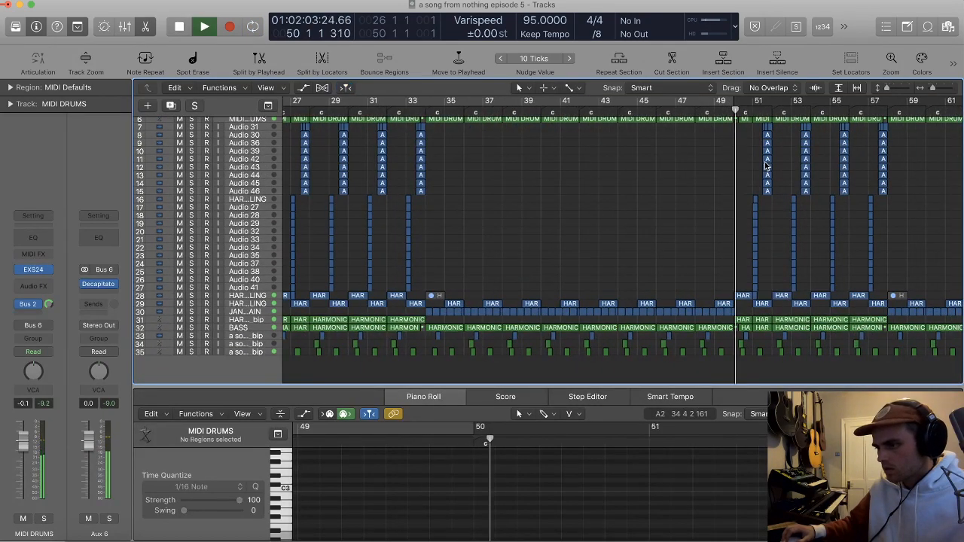
{"action": "scroll", "coordinate": [766, 165], "scroll_direction": "up", "scroll_amount": 3}
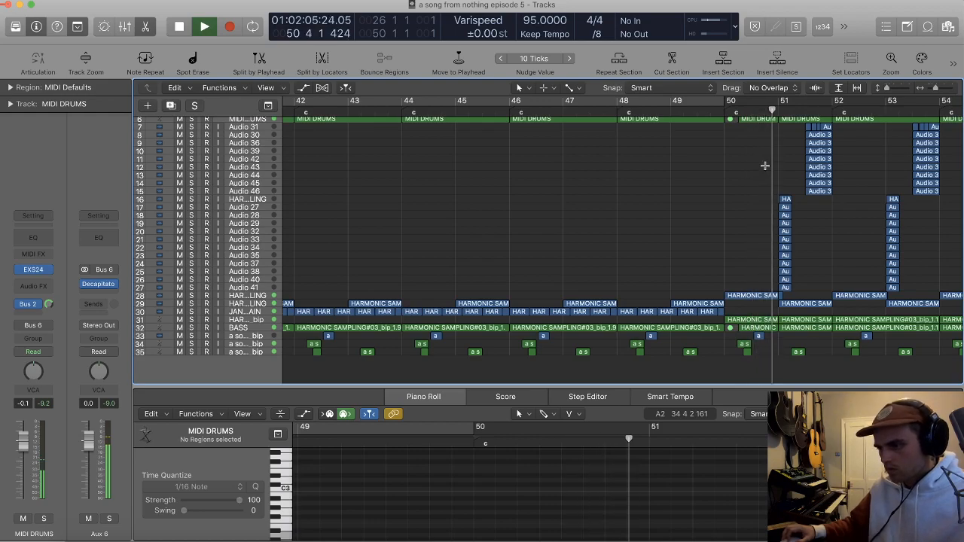
{"action": "scroll", "coordinate": [765, 165], "scroll_direction": "up", "scroll_amount": 4}
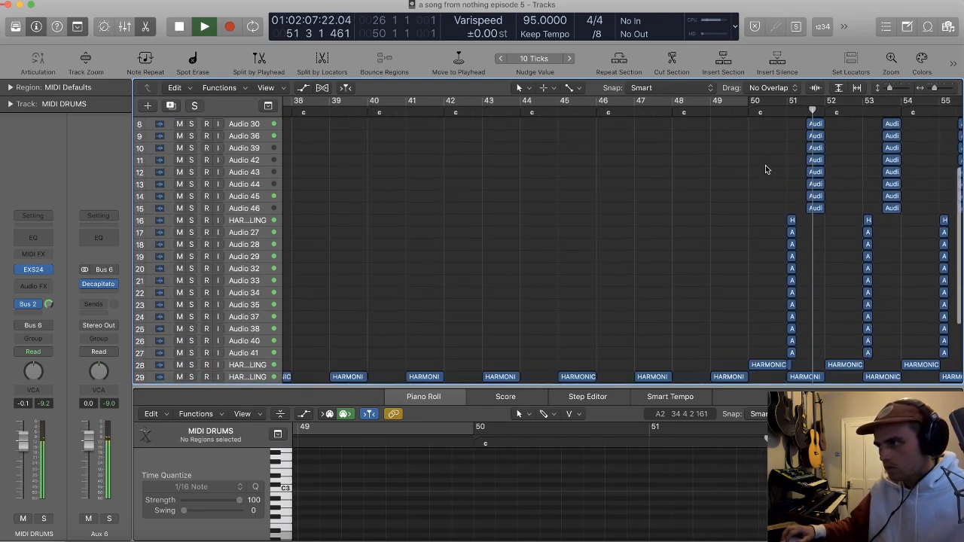
{"action": "scroll", "coordinate": [765, 165], "scroll_direction": "down", "scroll_amount": 5}
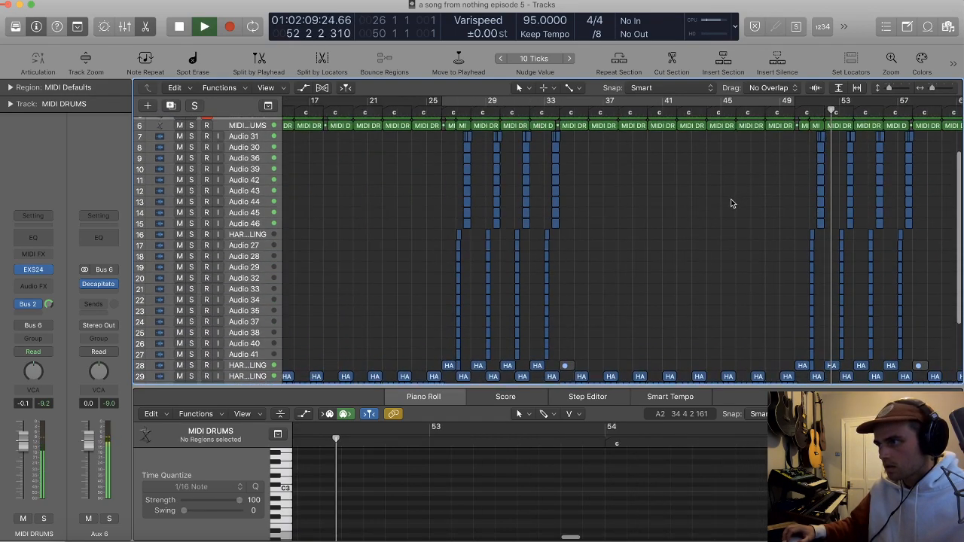
{"action": "scroll", "coordinate": [731, 198], "scroll_direction": "down", "scroll_amount": 4}
{"action": "scroll", "coordinate": [753, 184], "scroll_direction": "down", "scroll_amount": 3}
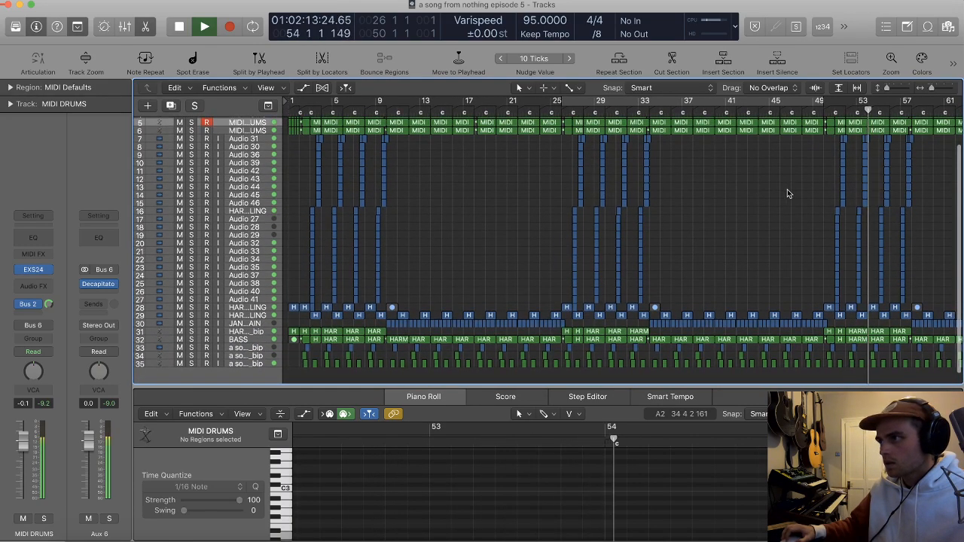
{"action": "scroll", "coordinate": [790, 184], "scroll_direction": "down", "scroll_amount": 3}
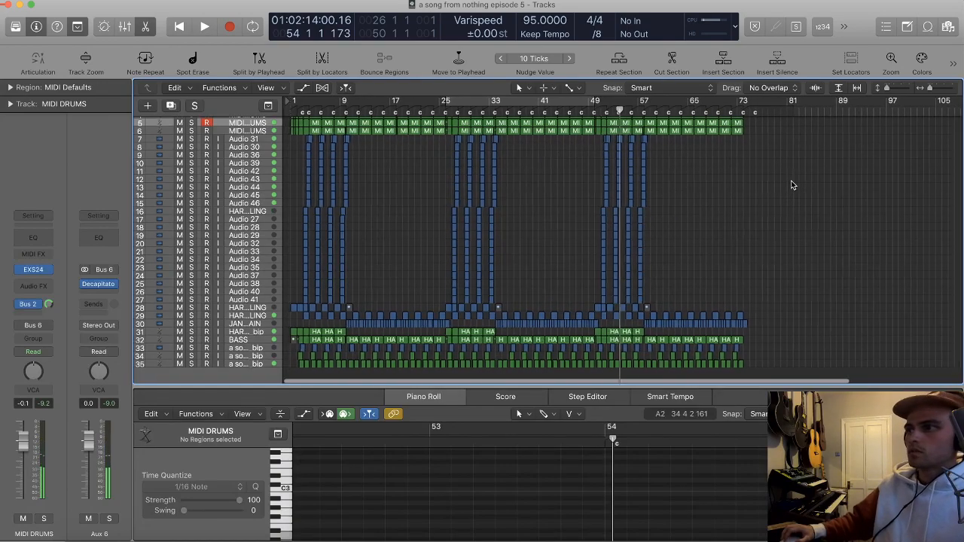
Step: Return the playhead to the start of the song and close the Piano Roll to show the whole arrangement
{"action": "key", "text": "Return"}
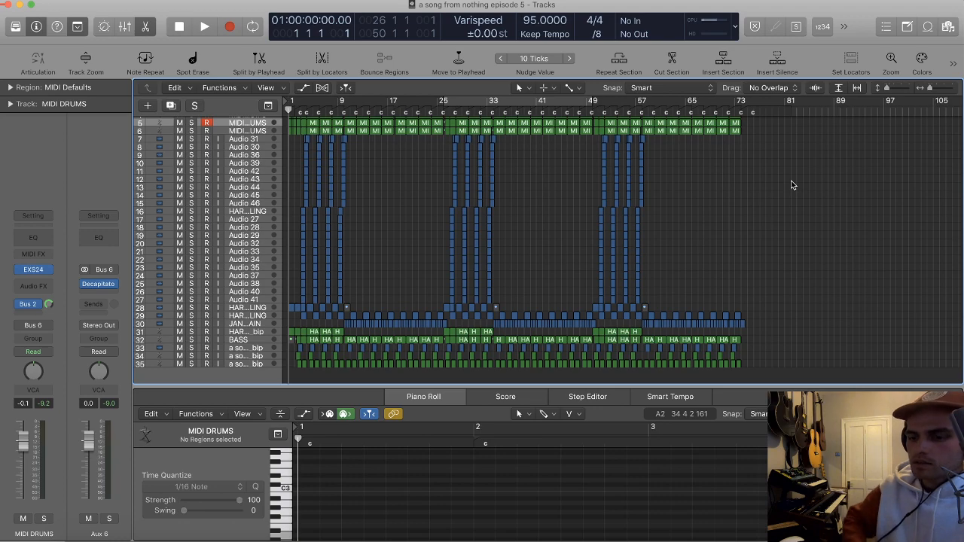
{"action": "key", "text": "t"}
{"action": "key", "text": "r"}
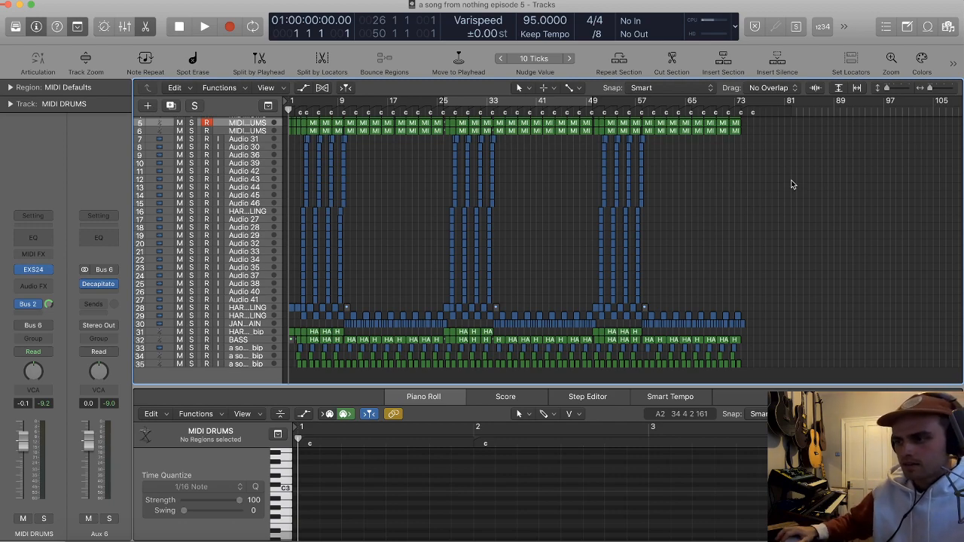
{"action": "key", "text": "t"}
{"action": "key", "text": "r"}
{"action": "scroll", "coordinate": [757, 159], "scroll_direction": "down", "scroll_amount": 5}
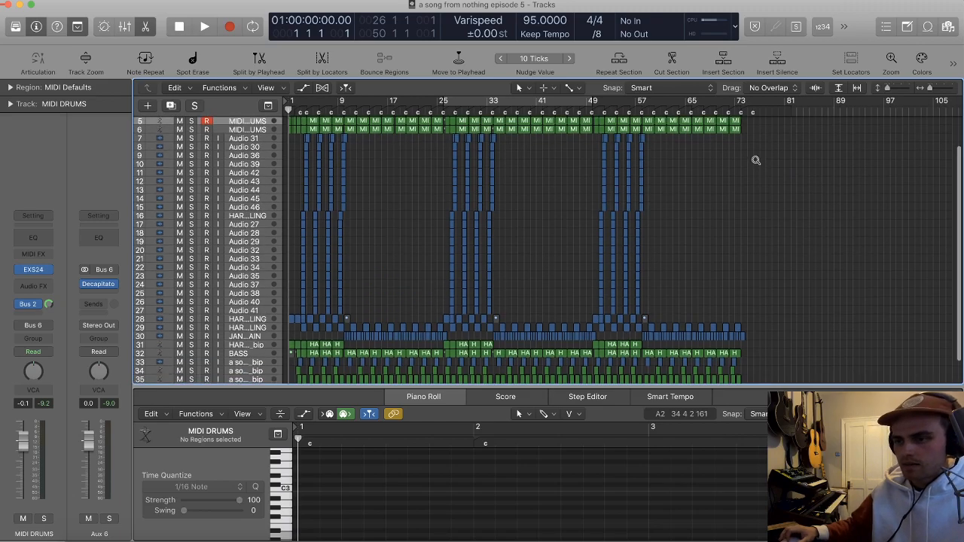
{"action": "key", "text": "p"}
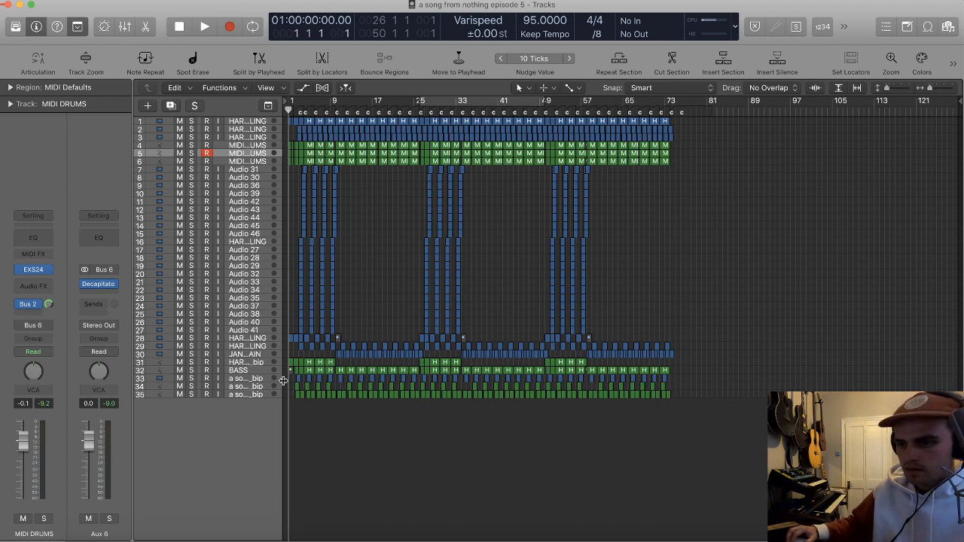
Step: Insert the Waves L2 limiter on the Stereo Out with the threshold at -4.1, and audition it around bar 55
{"action": "left_click", "coordinate": [260, 393]}
{"action": "left_click", "coordinate": [92, 296]}
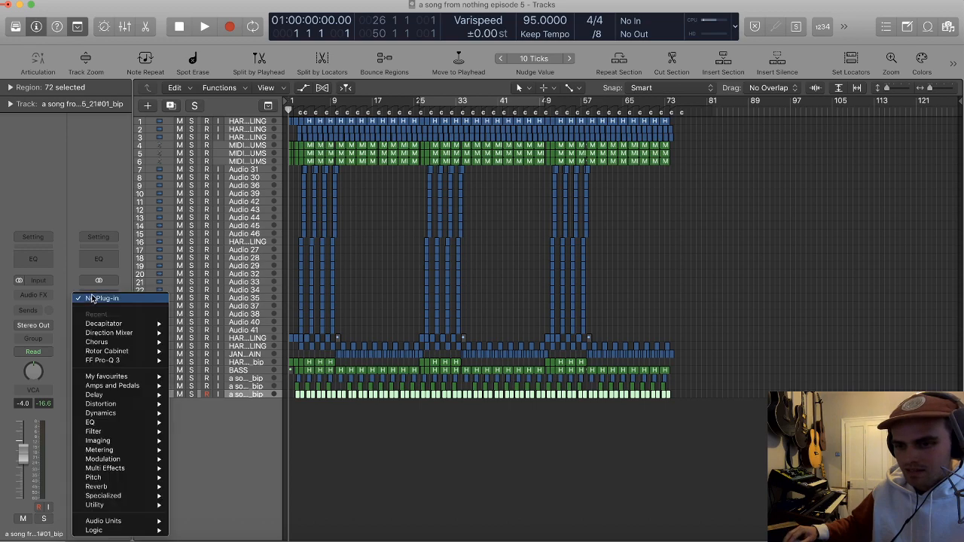
{"action": "mouse_move", "coordinate": [103, 521]}
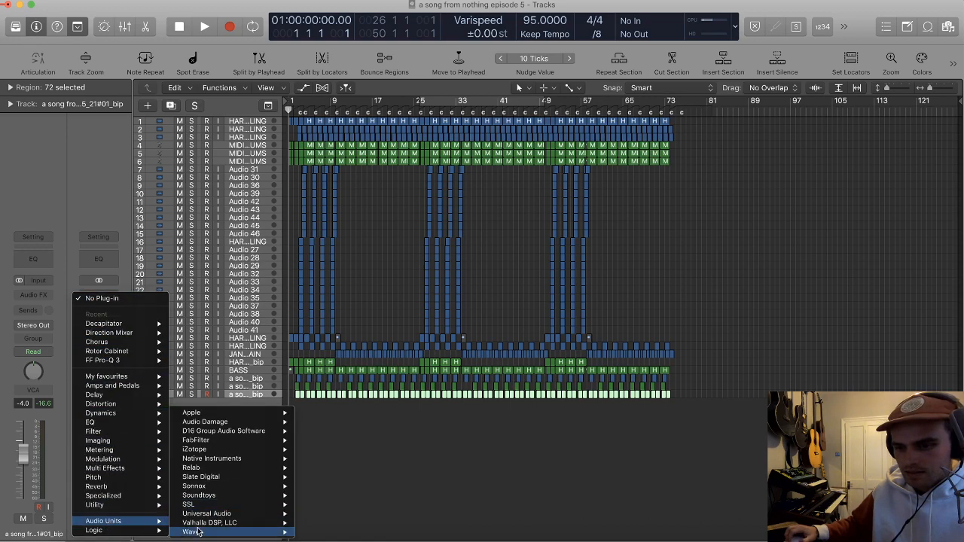
{"action": "mouse_move", "coordinate": [193, 531]}
{"action": "left_click", "coordinate": [423, 464]}
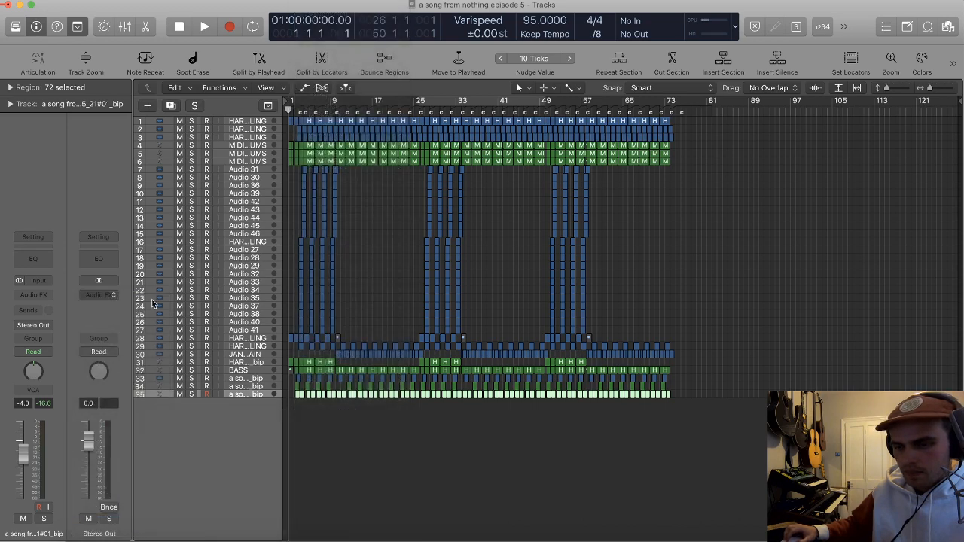
{"action": "left_click_drag", "start_coordinate": [122, 27], "coordinate": [237, 72]}
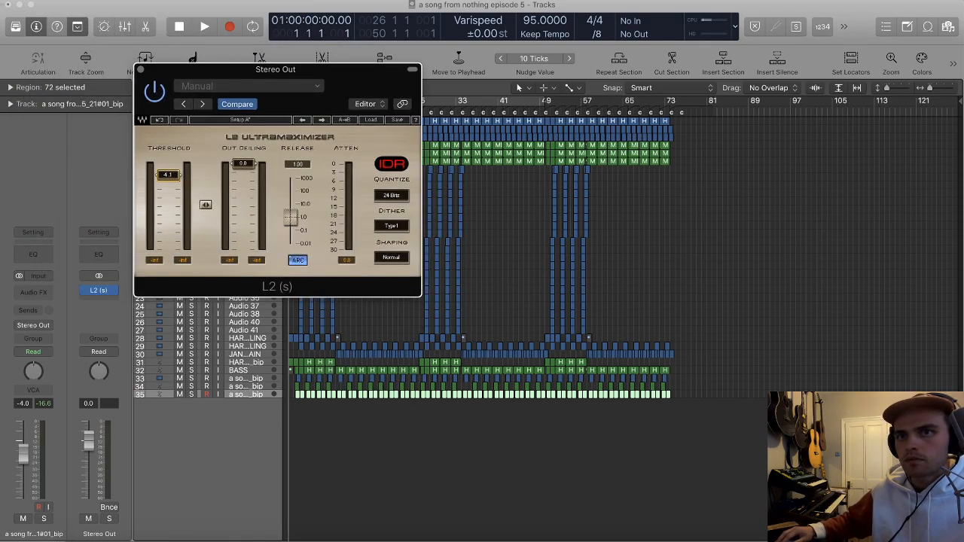
{"action": "key", "text": "super+Tab"}
{"action": "key", "text": "space"}
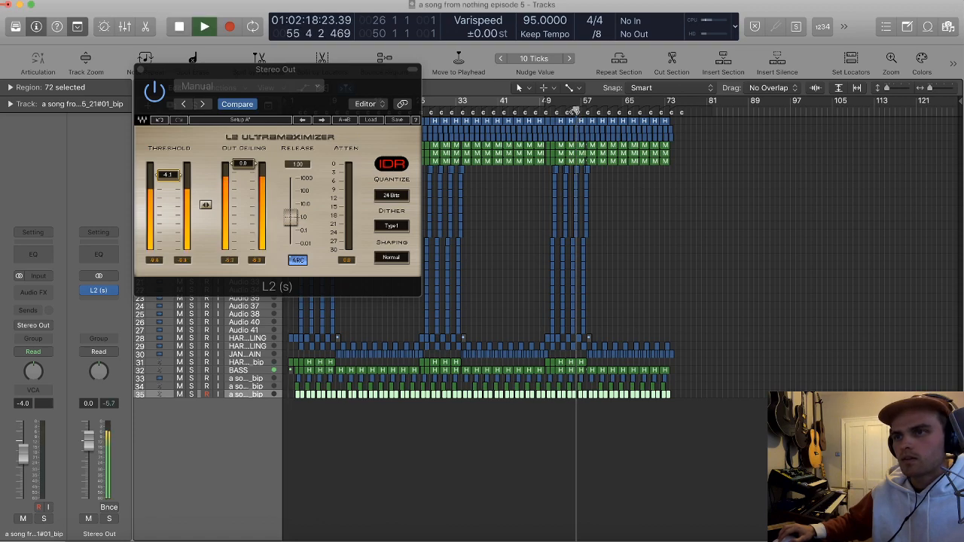
{"action": "key", "text": "space"}
{"action": "left_click", "coordinate": [141, 70]}
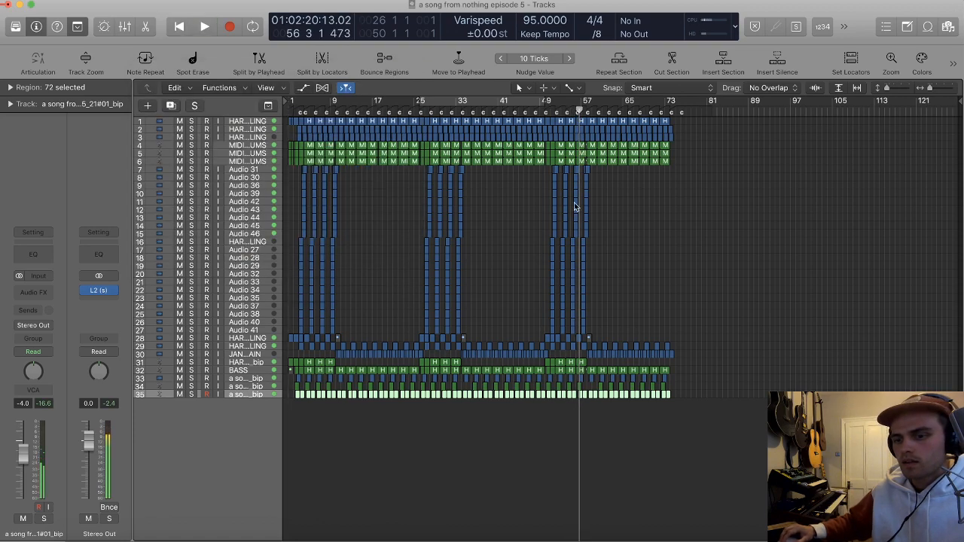
Step: Play the first bar of the song with the limiter active and examine the drum regions leading into bar 2
{"action": "left_click", "coordinate": [696, 203]}
{"action": "key", "text": "Return"}
{"action": "key", "text": "space"}
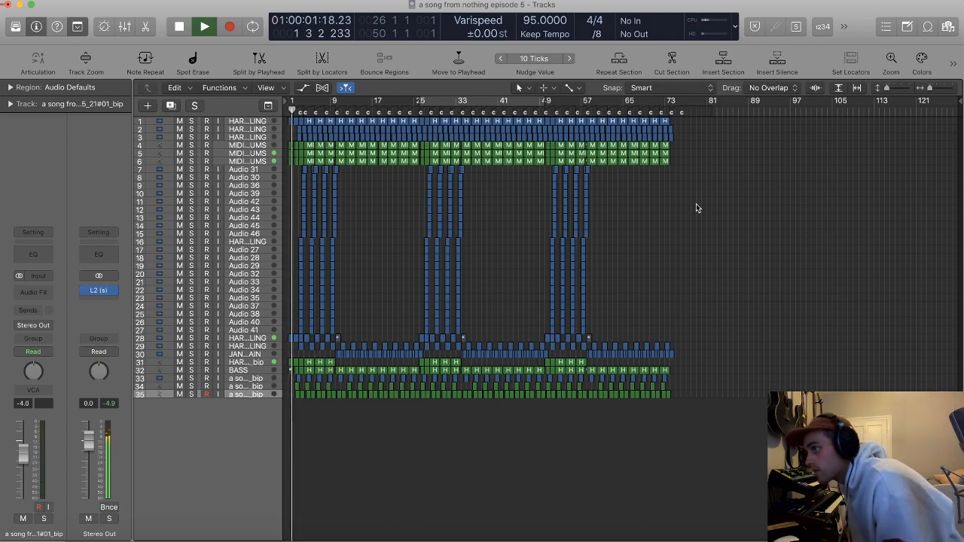
{"action": "key", "text": "space"}
{"action": "key", "text": "Return"}
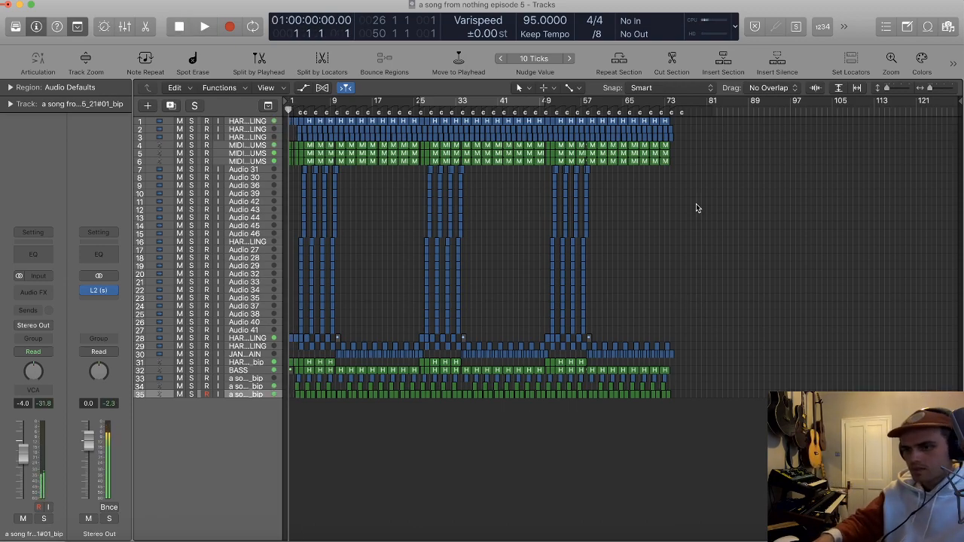
{"action": "scroll", "coordinate": [520, 229], "scroll_direction": "up", "scroll_amount": 10}
{"action": "scroll", "coordinate": [516, 230], "scroll_direction": "up", "scroll_amount": 10}
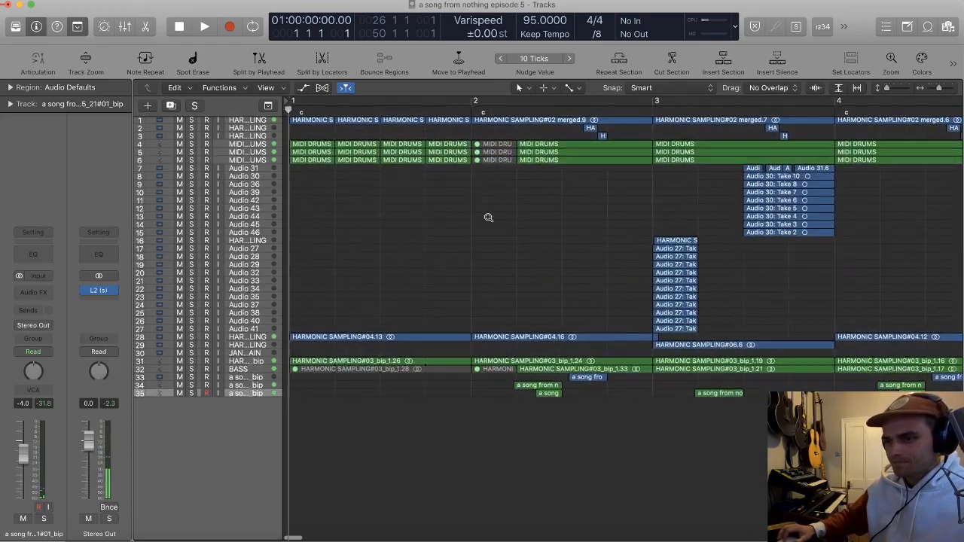
{"action": "scroll", "coordinate": [471, 219], "scroll_direction": "up", "scroll_amount": 15}
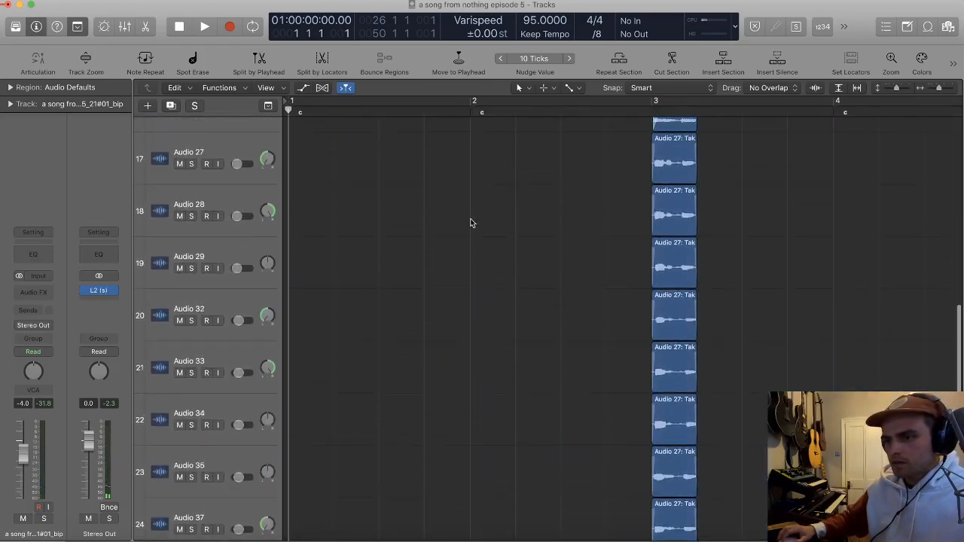
{"action": "scroll", "coordinate": [470, 223], "scroll_direction": "up", "scroll_amount": 5}
{"action": "key", "text": "space"}
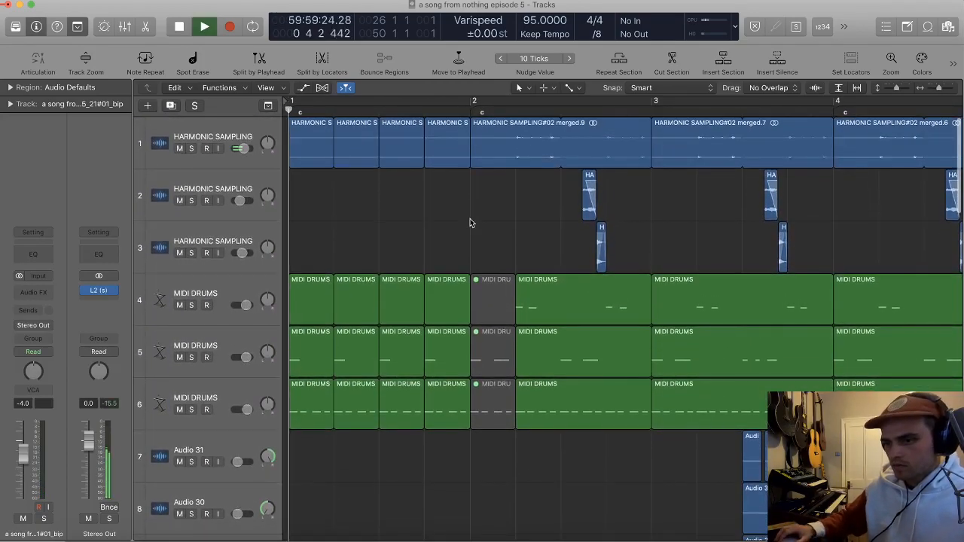
{"action": "key", "text": "space"}
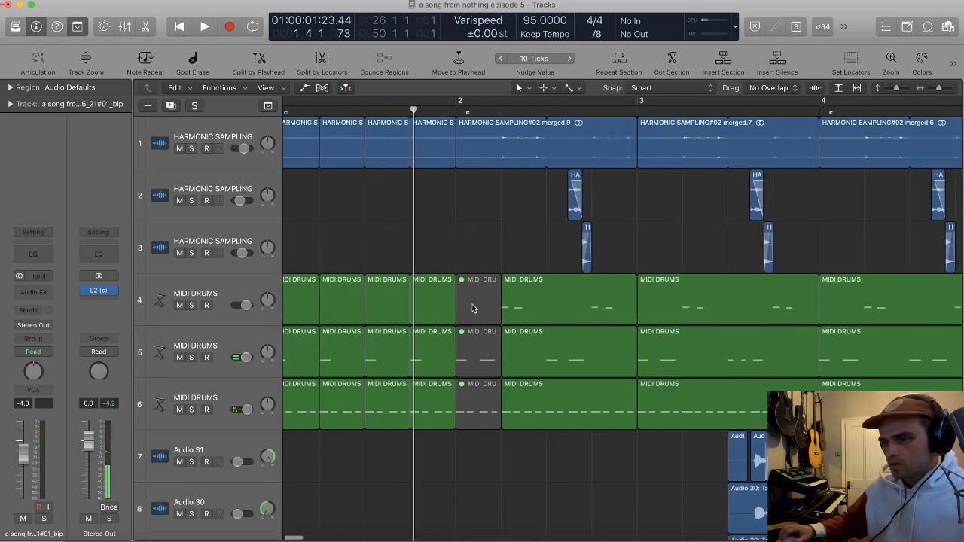
Step: Split the top MIDI DRUMS region just before beat 4 of bar 2 and copy the second part to just before beat 4 of bar 1
{"action": "double_click", "coordinate": [587, 290], "text": "super"}
{"action": "left_click_drag", "start_coordinate": [609, 304], "coordinate": [433, 305], "text": "alt"}
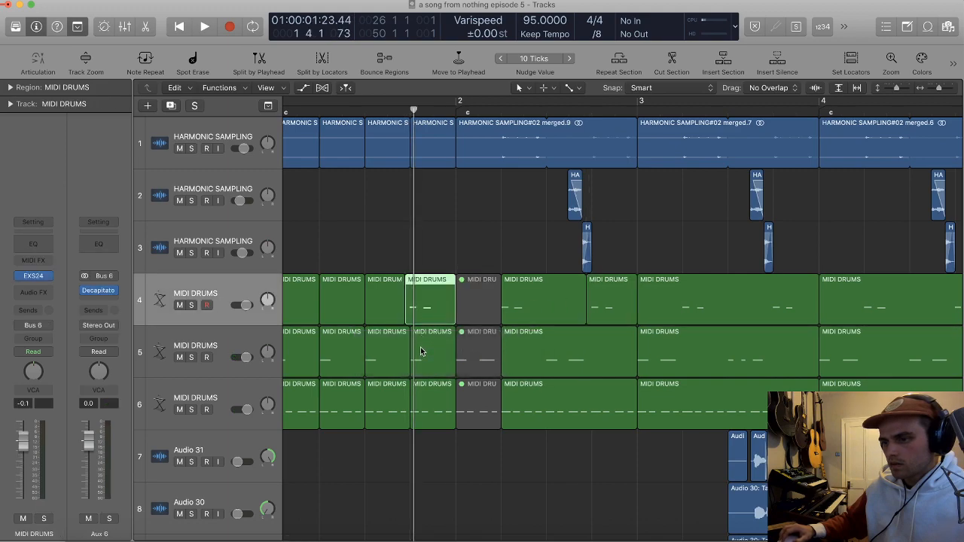
{"action": "key", "text": "super+Right"}
{"action": "double_click", "coordinate": [432, 304]}
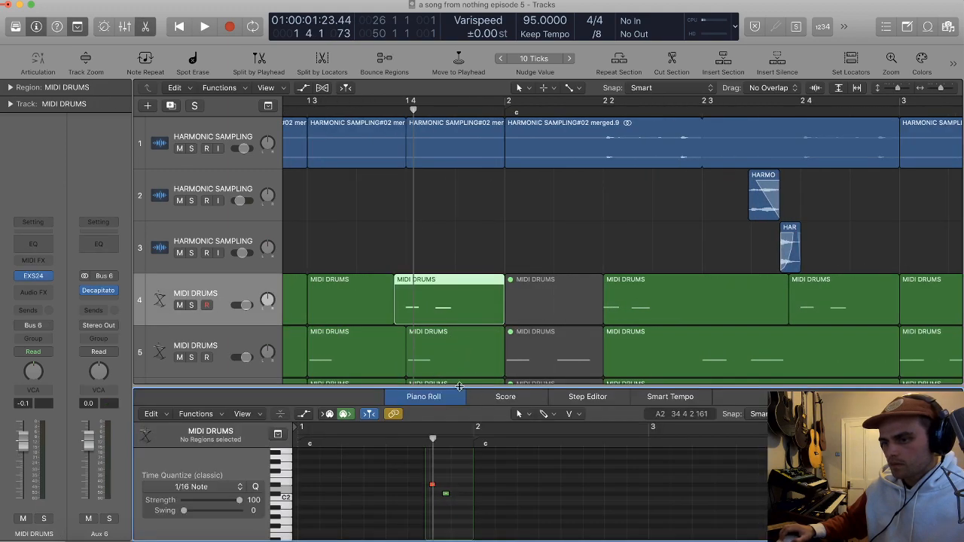
Step: Delete the middle MIDI DRUMS region on beat 4 of bar 1
{"action": "scroll", "coordinate": [432, 226], "scroll_direction": "down", "scroll_amount": 4}
{"action": "left_click", "coordinate": [433, 219]}
{"action": "key", "text": "Delete"}
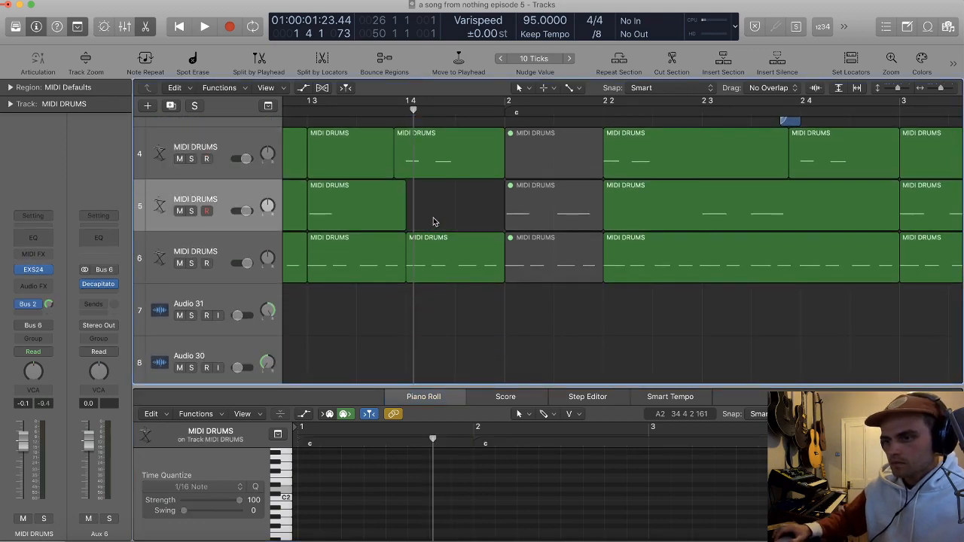
Step: Try shifting the copied top MIDI DRUMS region to start just after beat 4 of bar 1, and audition it
{"action": "left_click_drag", "start_coordinate": [433, 167], "coordinate": [455, 156]}
{"action": "double_click", "coordinate": [404, 153], "text": "super"}
{"action": "key", "text": "super+Right"}
{"action": "key", "text": "super+Right"}
{"action": "key", "text": "super+Right"}
{"action": "key", "text": "super+Right"}
{"action": "left_click_drag", "start_coordinate": [517, 158], "coordinate": [623, 156]}
{"action": "key", "text": "super+Left"}
{"action": "key", "text": "super+Left"}
{"action": "key", "text": "space"}
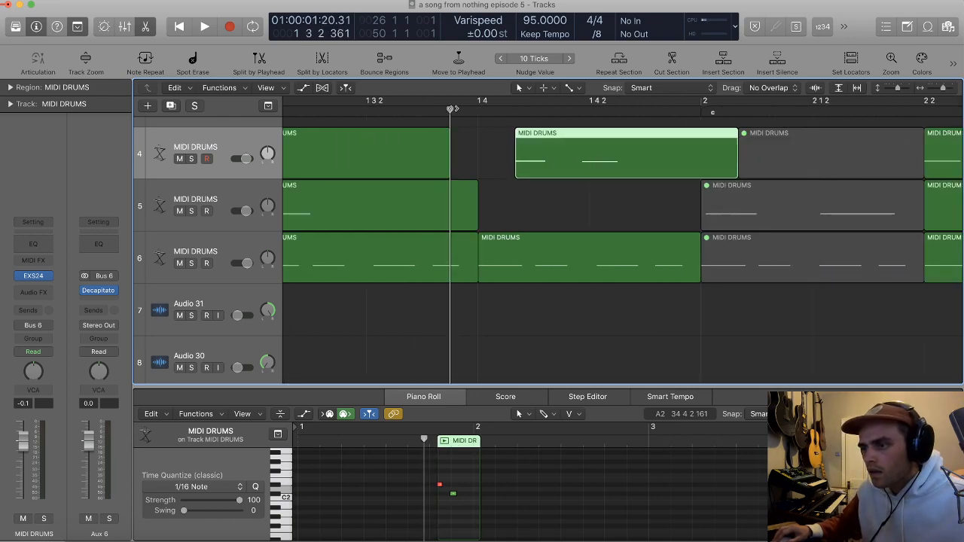
Step: Try moving the copied MIDI DRUMS region further on to 1 4 1 241 and play the transition into bar 2
{"action": "key", "text": "super+Left"}
{"action": "key", "text": "space"}
{"action": "left_click_drag", "start_coordinate": [622, 161], "coordinate": [631, 159]}
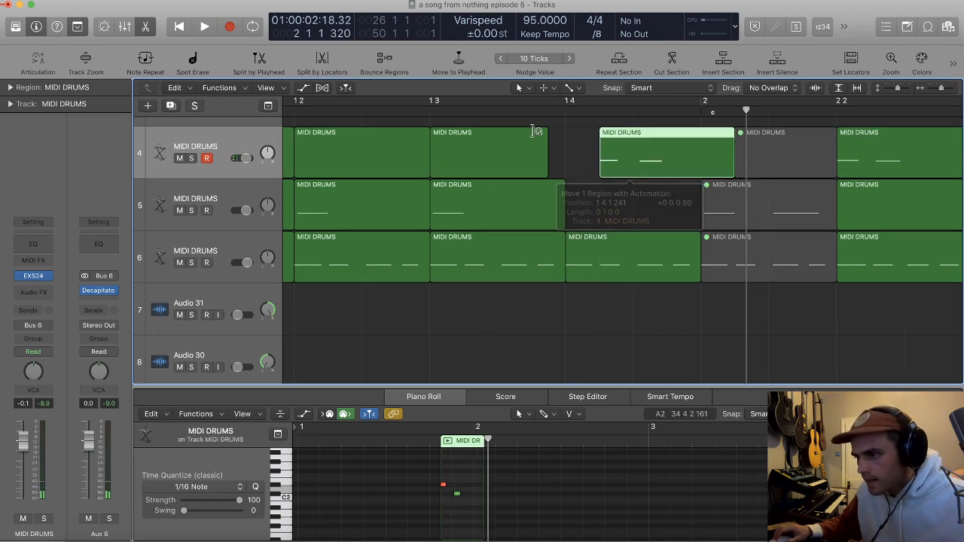
{"action": "key", "text": "space"}
{"action": "key", "text": "super+Right"}
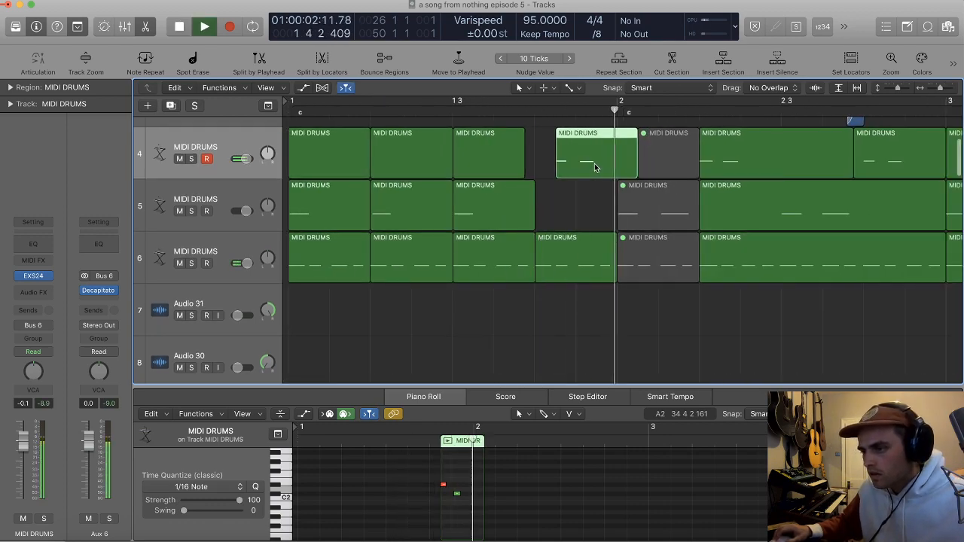
Step: Undo the moves, the deletion and the copied region in the bar 1 drum fill
{"action": "key", "text": "super+Left"}
{"action": "key", "text": "super+z"}
{"action": "key", "text": "super+z"}
{"action": "key", "text": "super+z"}
{"action": "key", "text": "super+z"}
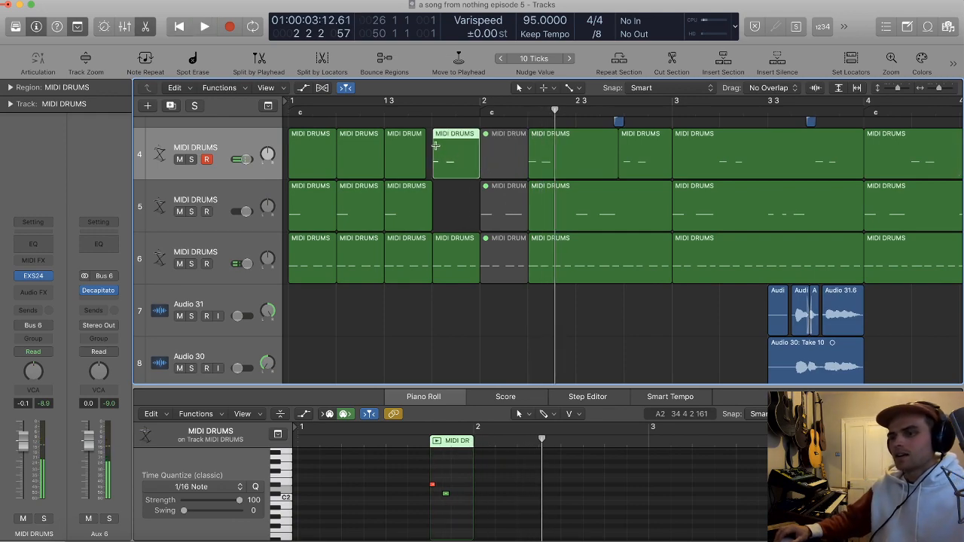
{"action": "key", "text": "super+z"}
Step: Play the arrangement from the start through bar 12 while reviewing the tracks from the drums downwards
{"action": "key", "text": "Return"}
{"action": "key", "text": "space"}
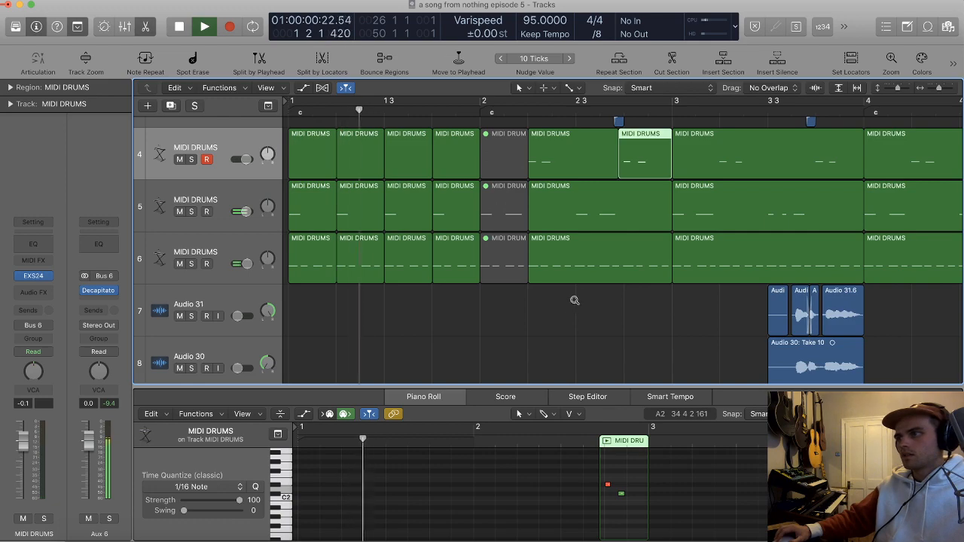
{"action": "left_click", "coordinate": [566, 327]}
{"action": "key", "text": "t"}
{"action": "key", "text": "t"}
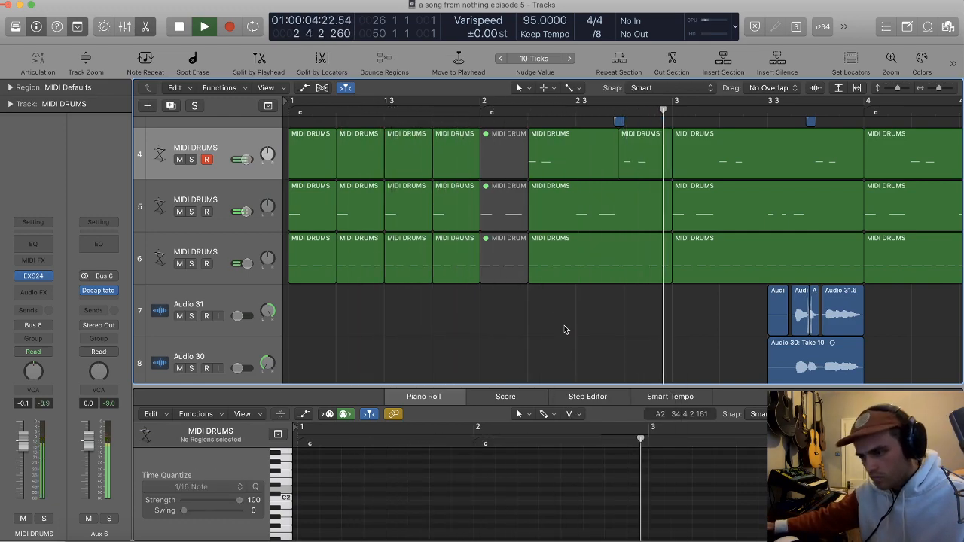
{"action": "key", "text": "x"}
{"action": "key", "text": "x"}
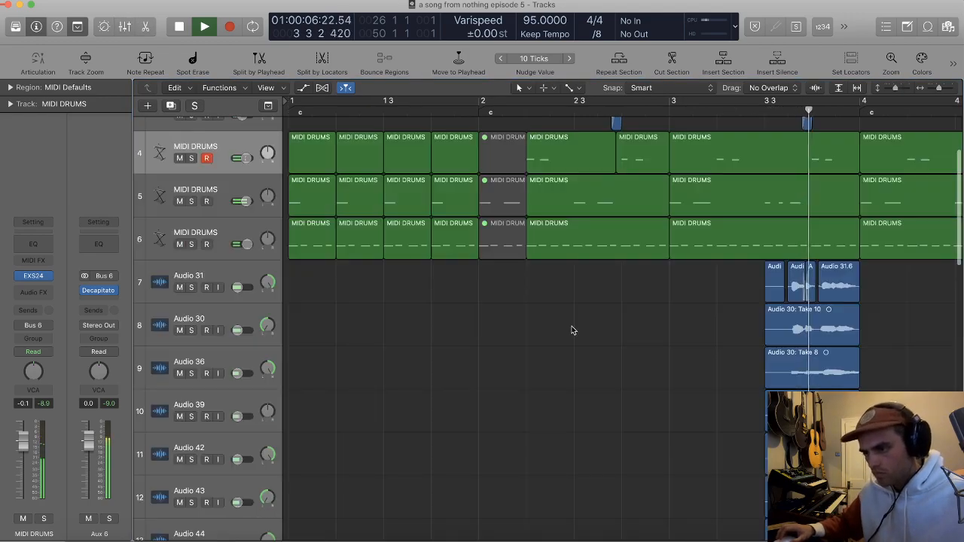
{"action": "key", "text": "z"}
{"action": "scroll", "coordinate": [577, 328], "scroll_direction": "down", "scroll_amount": 2}
{"action": "key", "text": "t"}
{"action": "key", "text": "Escape"}
{"action": "key", "text": "super+Up"}
{"action": "key", "text": "super+Up"}
{"action": "scroll", "coordinate": [576, 330], "scroll_direction": "down", "scroll_amount": 2}
{"action": "scroll", "coordinate": [577, 330], "scroll_direction": "down", "scroll_amount": 2}
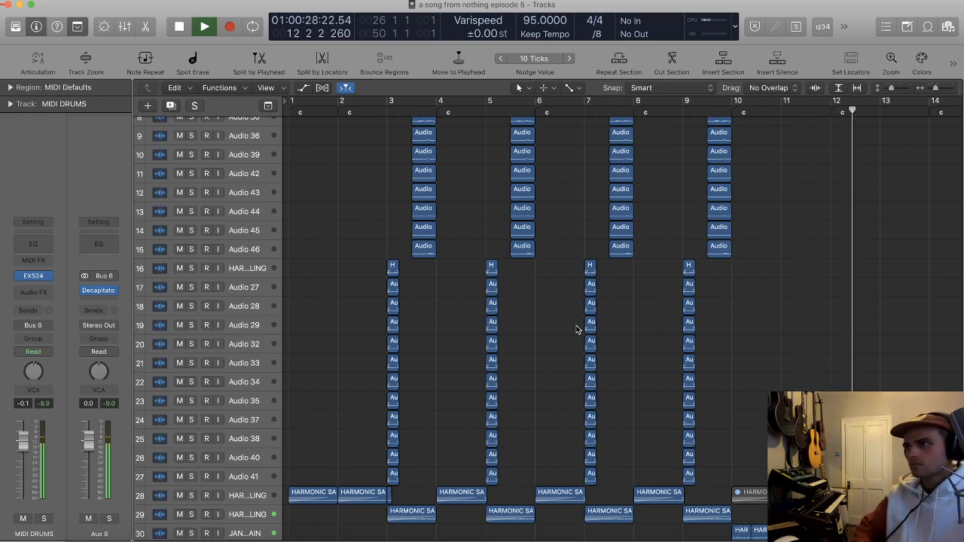
Step: Set the fade-out of all the HARMONIC SAMPLING regions on track 29 to 4
{"action": "scroll", "coordinate": [798, 344], "scroll_direction": "down", "scroll_amount": 8}
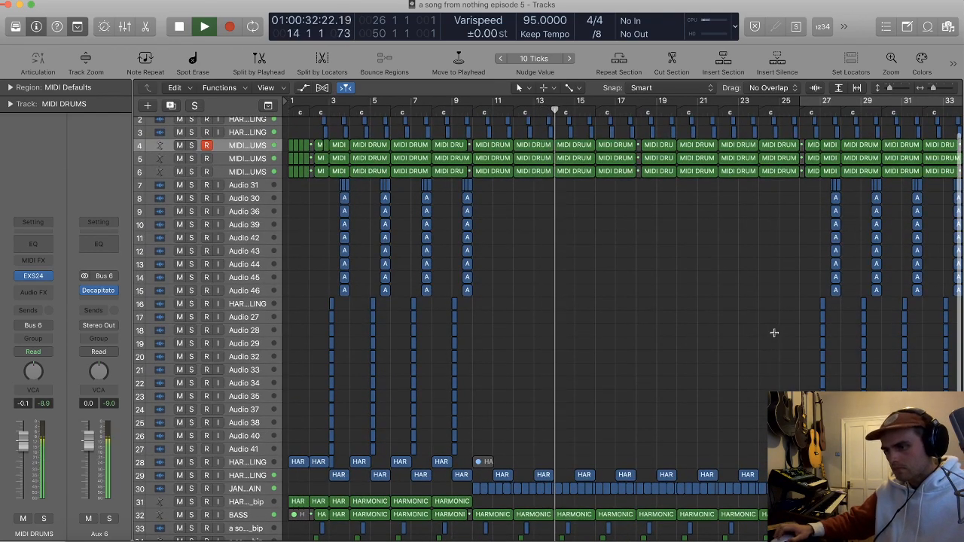
{"action": "scroll", "coordinate": [772, 336], "scroll_direction": "down", "scroll_amount": 2}
{"action": "scroll", "coordinate": [722, 318], "scroll_direction": "down", "scroll_amount": 3}
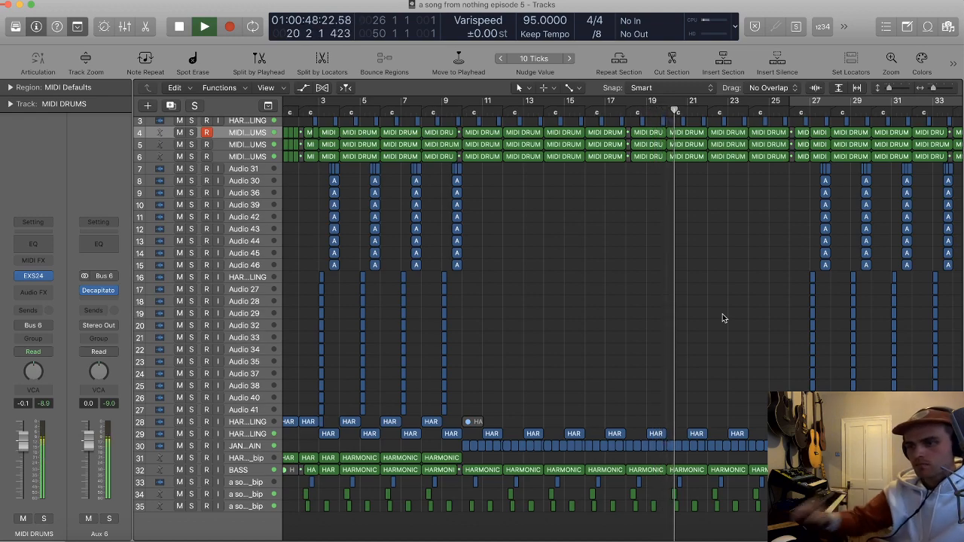
{"action": "left_click", "coordinate": [259, 436]}
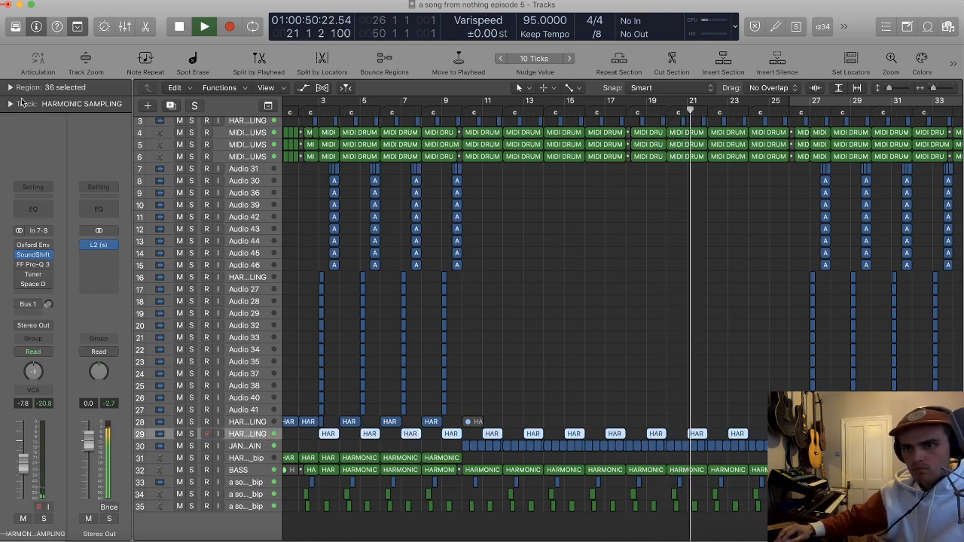
{"action": "left_click", "coordinate": [11, 89]}
{"action": "left_click_drag", "start_coordinate": [81, 243], "coordinate": [80, 261]}
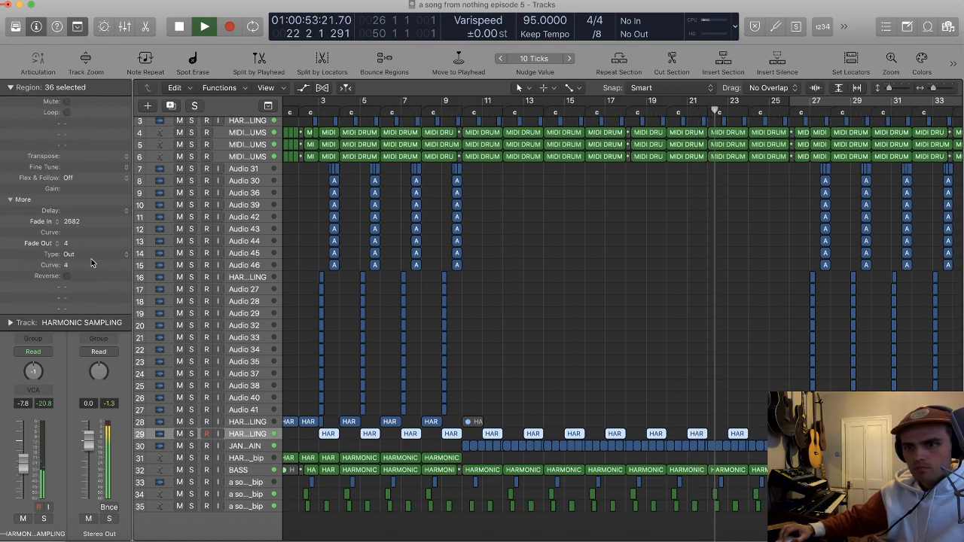
{"action": "left_click", "coordinate": [566, 266]}
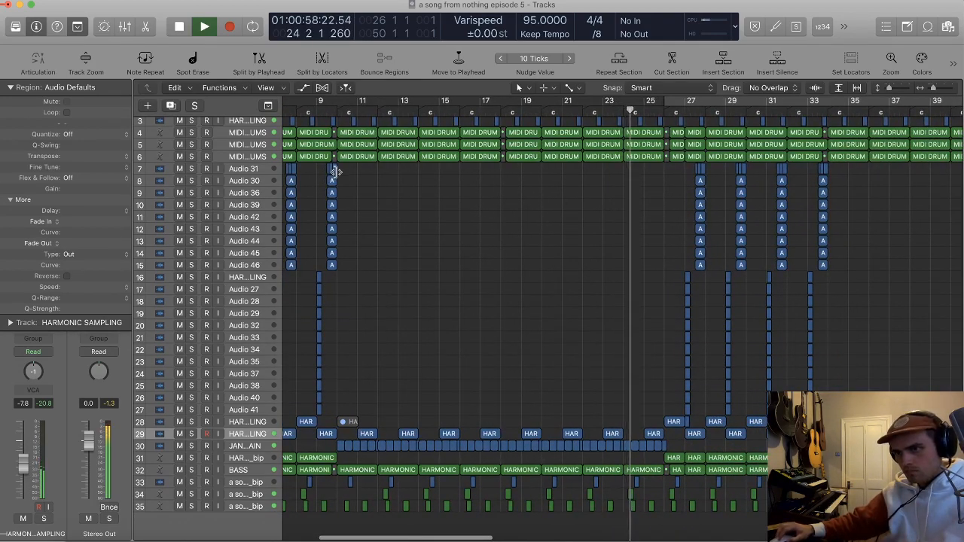
Step: Cut short slices in the track 5 MIDI DRUMS region at bar 25, remove the second slice to leave a gap, and audition it
{"action": "key", "text": "super+Right"}
{"action": "key", "text": "super+Right"}
{"action": "key", "text": "super+Down"}
{"action": "key", "text": "super+Down"}
{"action": "key", "text": "super+Down"}
{"action": "scroll", "coordinate": [455, 183], "scroll_direction": "up", "scroll_amount": 10}
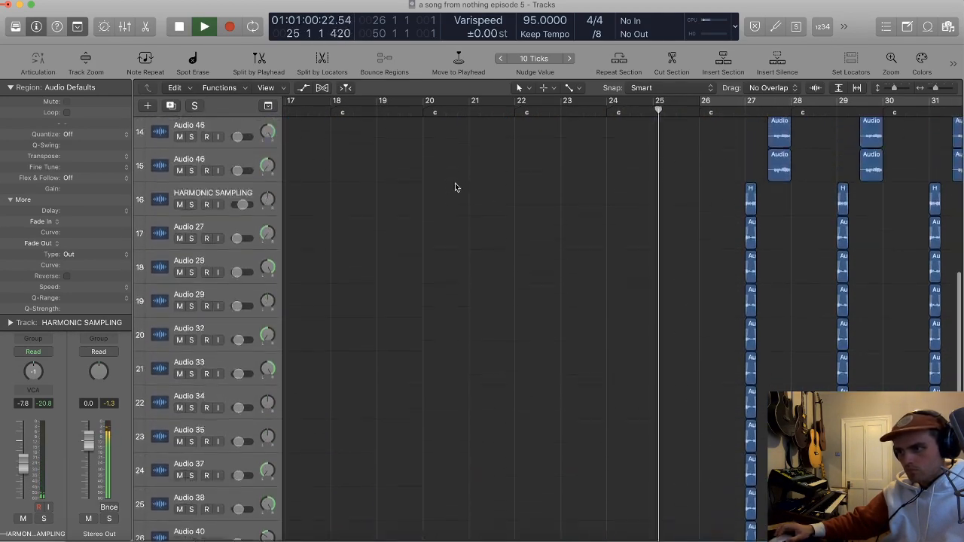
{"action": "key", "text": "super+Right"}
{"action": "key", "text": "super+Right"}
{"action": "key", "text": "space"}
{"action": "left_click", "coordinate": [571, 268]}
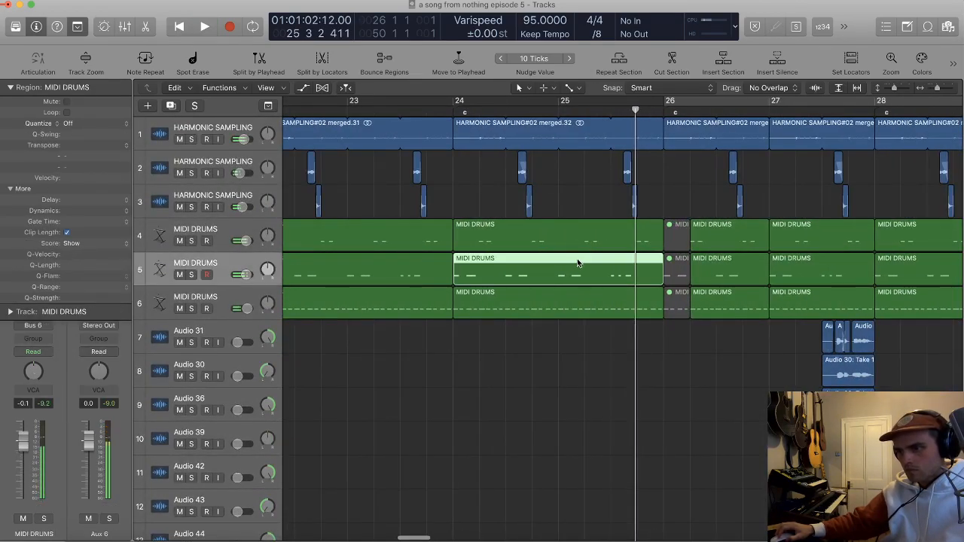
{"action": "left_click_drag", "start_coordinate": [557, 276], "coordinate": [587, 277]}
{"action": "double_click", "coordinate": [560, 276]}
{"action": "left_click", "coordinate": [579, 279]}
{"action": "key", "text": "space"}
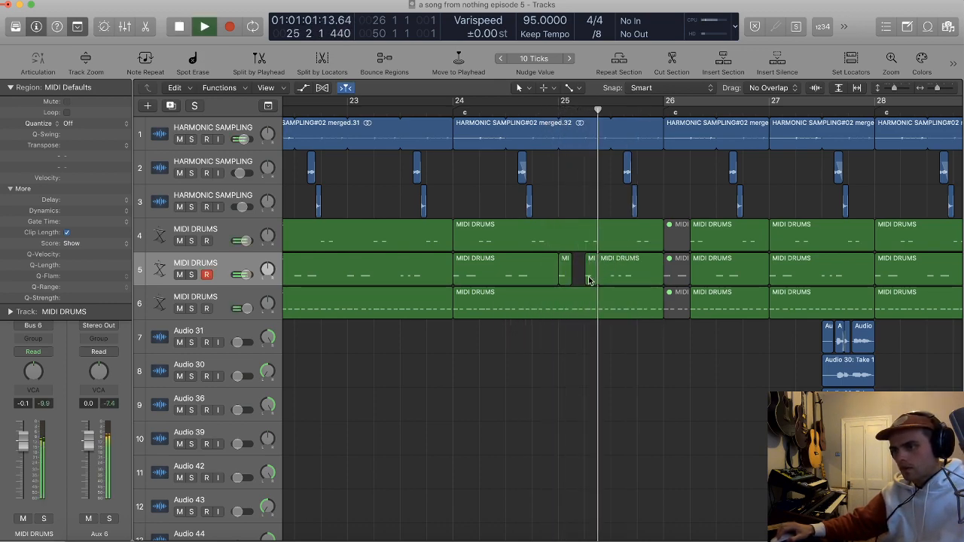
Step: Repeat the short track 5 drum slice up to bar 26 and delete the track 4 MIDI DRUMS section between beats 1 and 3 of bar 25
{"action": "key", "text": "space"}
{"action": "left_click_drag", "start_coordinate": [588, 276], "coordinate": [641, 279]}
{"action": "left_click_drag", "start_coordinate": [576, 247], "coordinate": [632, 243]}
{"action": "left_click", "coordinate": [621, 241]}
{"action": "key", "text": "BackSpace"}
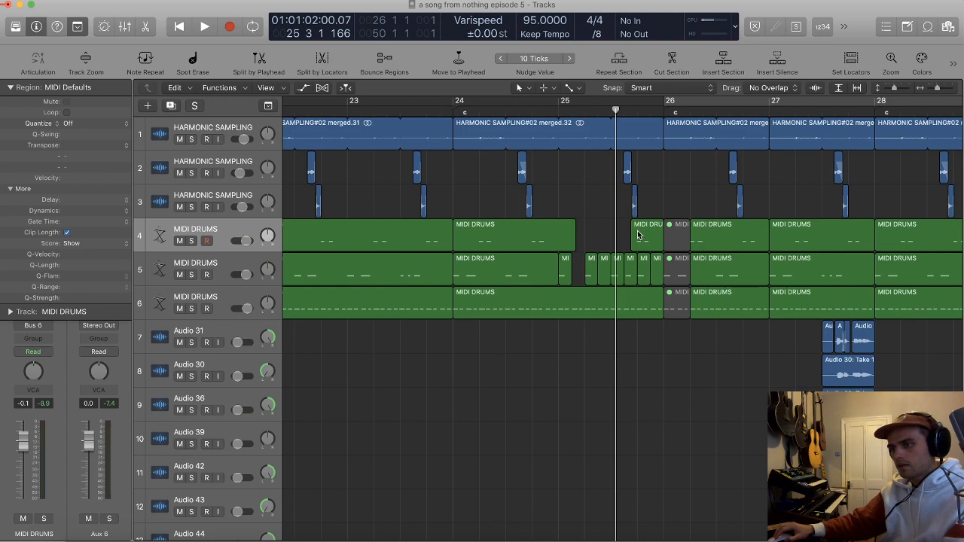
Step: Play the edited bar 25 drum fill from bar 24 into bar 26
{"action": "left_click", "coordinate": [504, 110]}
{"action": "key", "text": "space"}
{"action": "scroll", "coordinate": [619, 235], "scroll_direction": "up", "scroll_amount": 3}
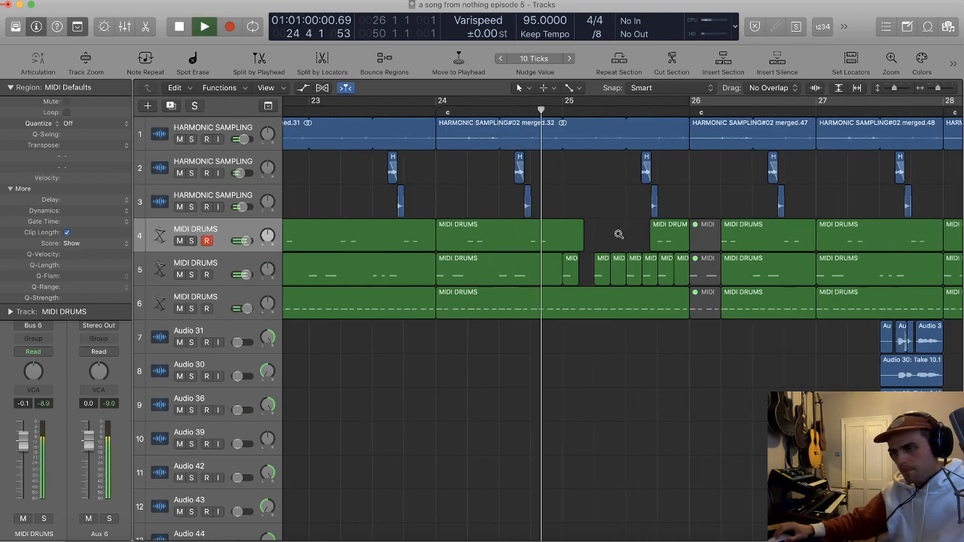
{"action": "scroll", "coordinate": [619, 236], "scroll_direction": "right", "scroll_amount": 2}
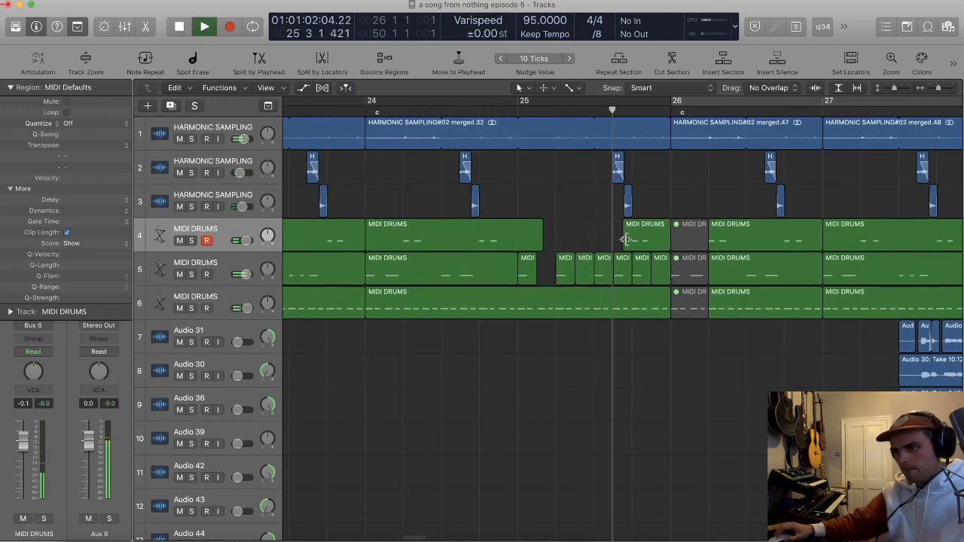
{"action": "scroll", "coordinate": [614, 218], "scroll_direction": "down", "scroll_amount": 5}
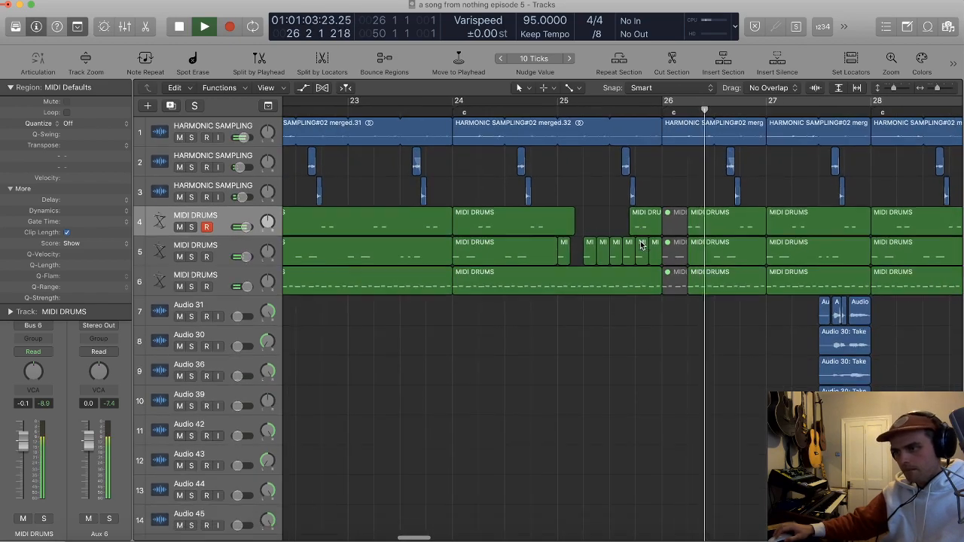
{"action": "scroll", "coordinate": [577, 162], "scroll_direction": "down", "scroll_amount": 6}
{"action": "key", "text": "space"}
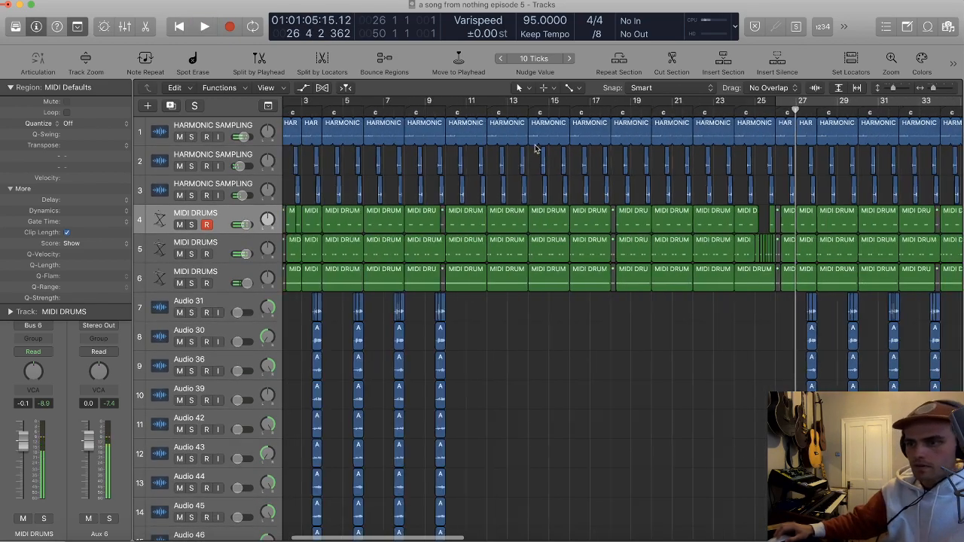
Step: Play the arrangement from around bar 17 through bar 34 to review the drum fill in context
{"action": "left_click", "coordinate": [606, 112]}
{"action": "key", "text": "space"}
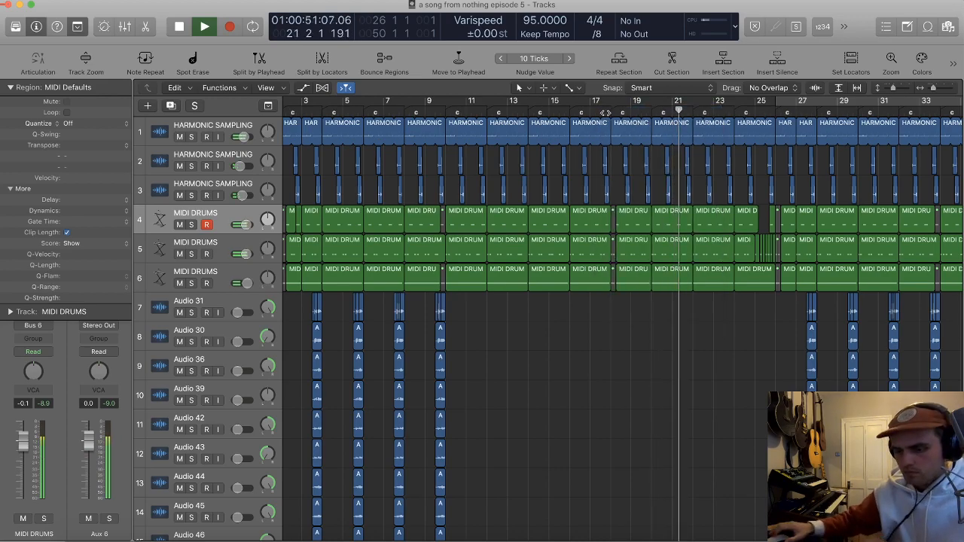
{"action": "scroll", "coordinate": [689, 221], "scroll_direction": "down", "scroll_amount": 1}
{"action": "scroll", "coordinate": [689, 221], "scroll_direction": "down", "scroll_amount": 3}
{"action": "key", "text": "t"}
{"action": "key", "text": "t"}
{"action": "scroll", "coordinate": [645, 310], "scroll_direction": "up", "scroll_amount": 4}
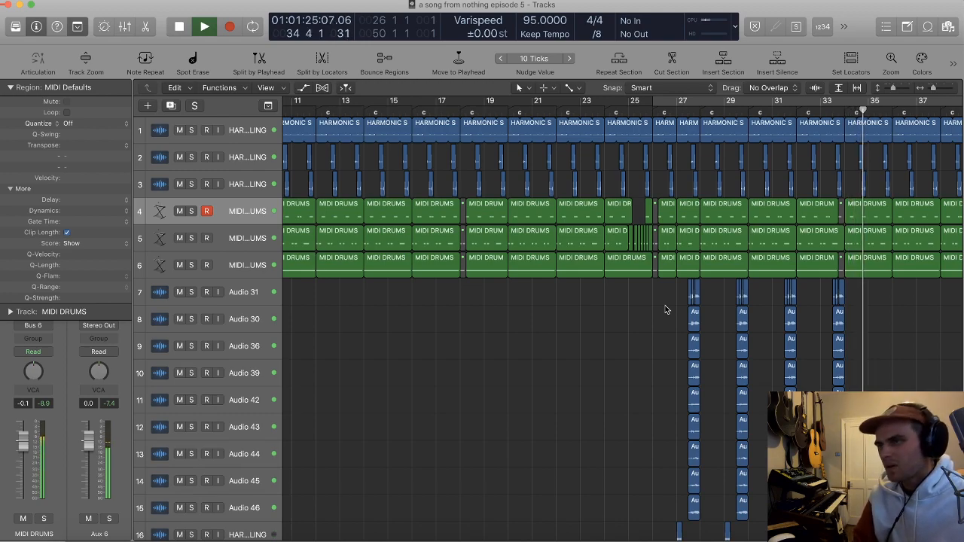
Step: Delete the regions on tracks 34 and 35 between bars 34 and 41
{"action": "scroll", "coordinate": [666, 308], "scroll_direction": "right", "scroll_amount": 5}
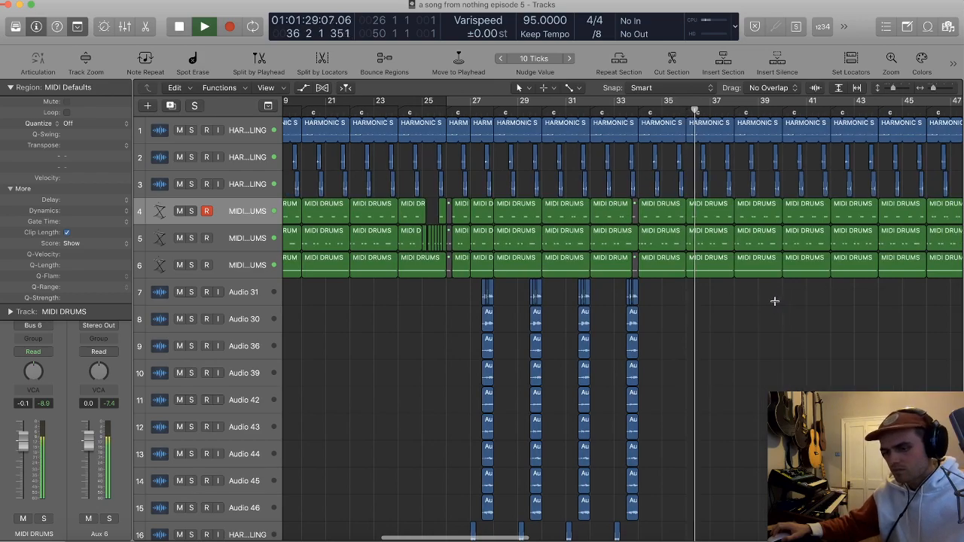
{"action": "scroll", "coordinate": [759, 295], "scroll_direction": "down", "scroll_amount": 10}
{"action": "scroll", "coordinate": [760, 296], "scroll_direction": "down", "scroll_amount": 5}
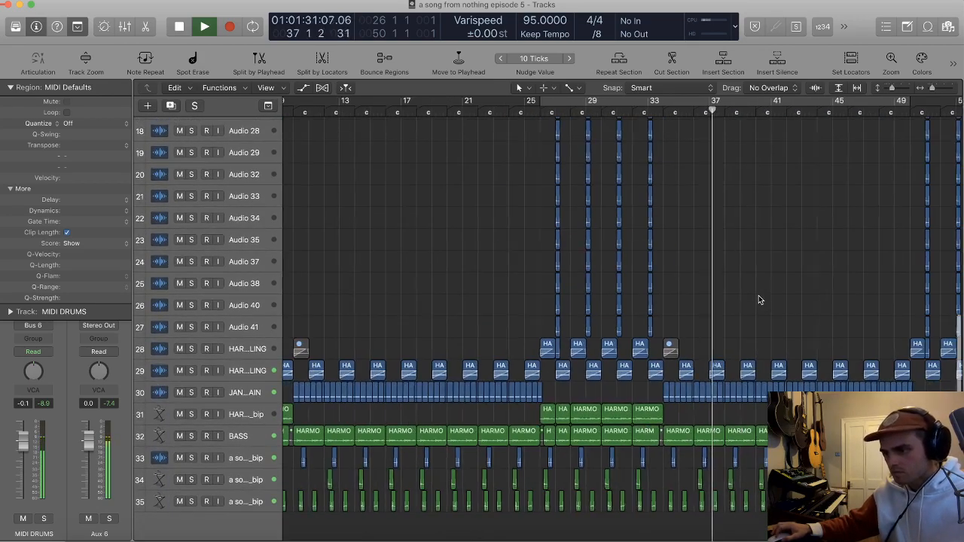
{"action": "scroll", "coordinate": [759, 296], "scroll_direction": "right", "scroll_amount": 1}
{"action": "left_click_drag", "start_coordinate": [729, 512], "coordinate": [618, 490]}
{"action": "key", "text": "Delete"}
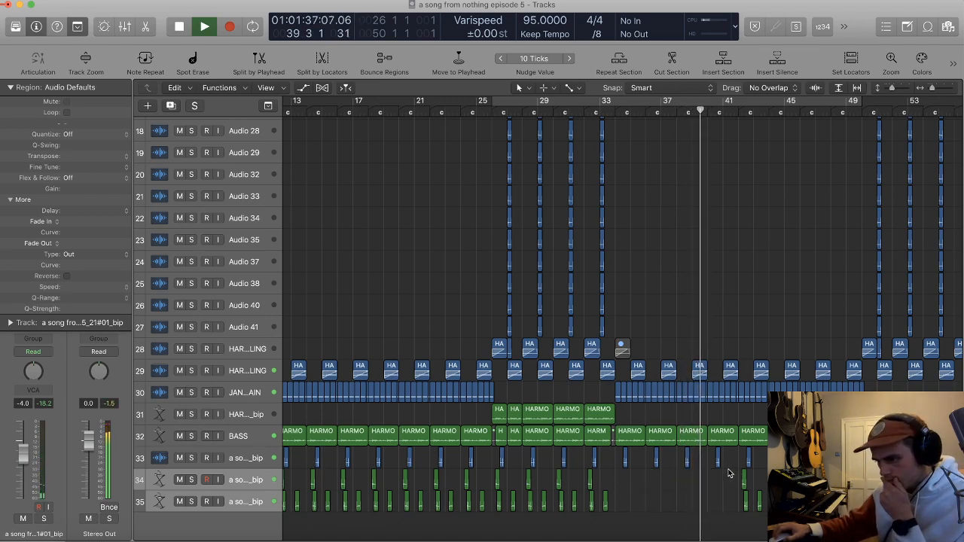
Step: Copy the track 4 MIDI DRUMS slice from beat 2 of bar 42 to the bar's start, and split off the first hit on track 5
{"action": "key", "text": "super+Right"}
{"action": "key", "text": "super+Right"}
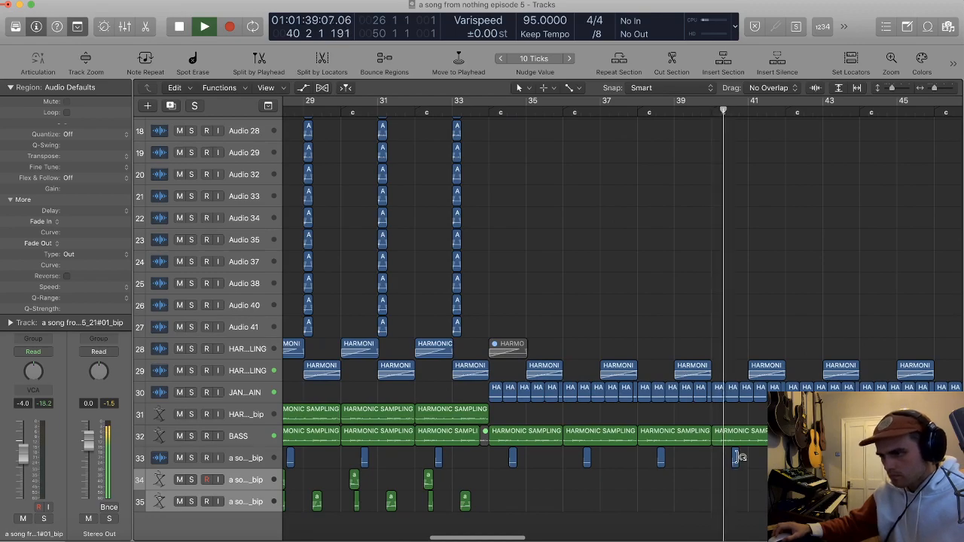
{"action": "scroll", "coordinate": [740, 457], "scroll_direction": "up", "scroll_amount": 10}
{"action": "key", "text": "super+Right"}
{"action": "key", "text": "super+Right"}
{"action": "key", "text": "super+Right"}
{"action": "key", "text": "super+Right"}
{"action": "key", "text": "super+Right"}
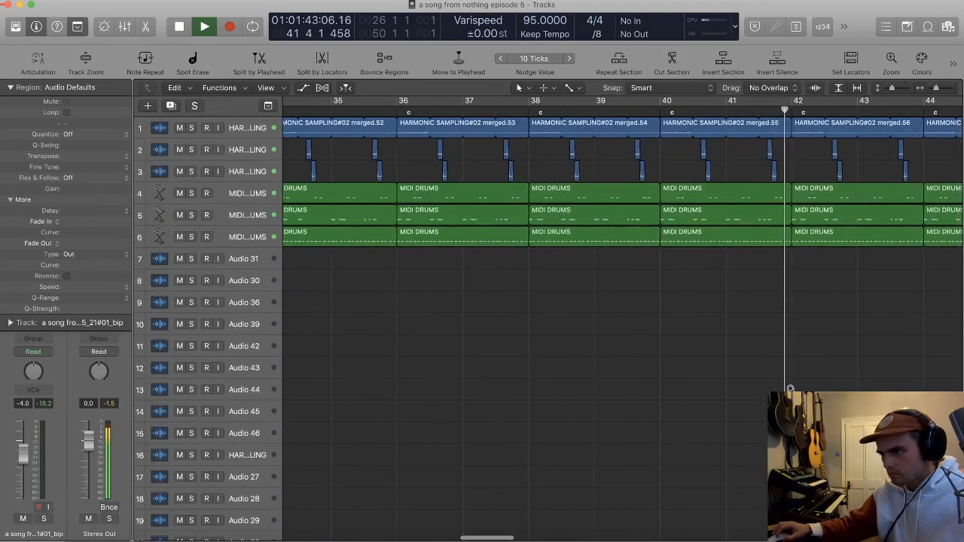
{"action": "key", "text": "space"}
{"action": "key", "text": "super+Left"}
{"action": "scroll", "coordinate": [789, 211], "scroll_direction": "right", "scroll_amount": 5}
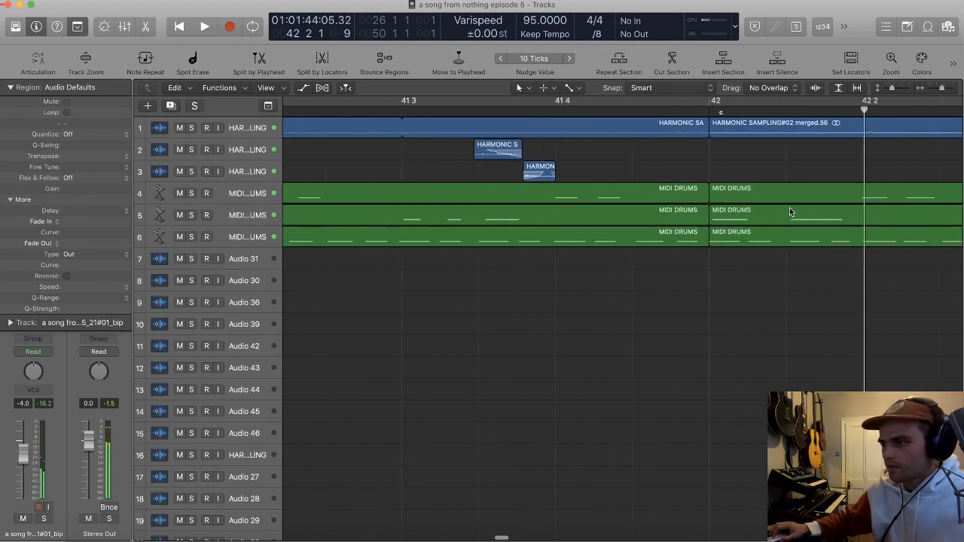
{"action": "left_click_drag", "start_coordinate": [736, 200], "coordinate": [649, 219]}
{"action": "left_click", "coordinate": [755, 195]}
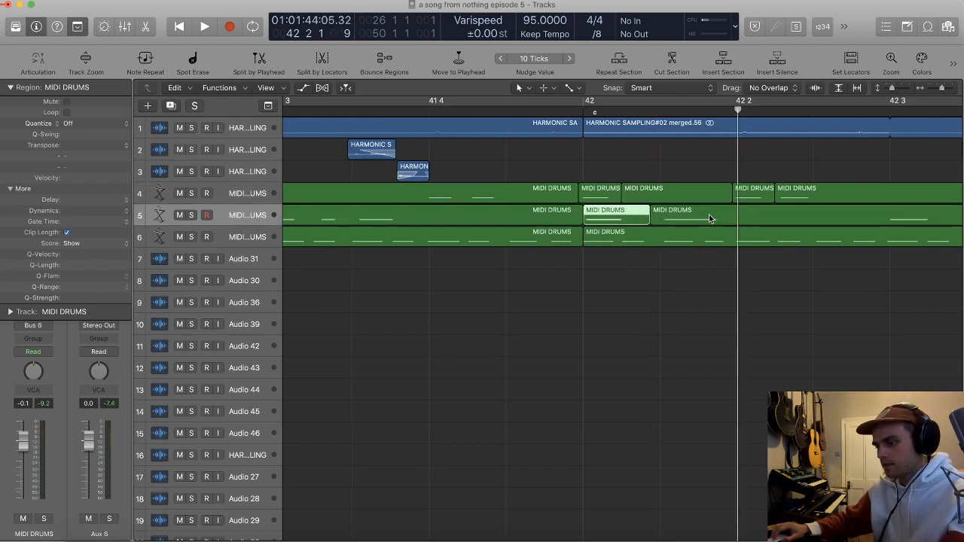
Step: Try removing the track 5 MIDI DRUMS hits from the first beat of bar 42, and undo the deletions
{"action": "key", "text": "Delete"}
{"action": "double_click", "coordinate": [727, 215]}
{"action": "mouse_move", "coordinate": [690, 221]}
{"action": "left_mouse_down"}
{"action": "mouse_move", "coordinate": [762, 218]}
{"action": "mouse_move", "coordinate": [675, 220]}
{"action": "left_mouse_up"}
{"action": "key", "text": "Delete"}
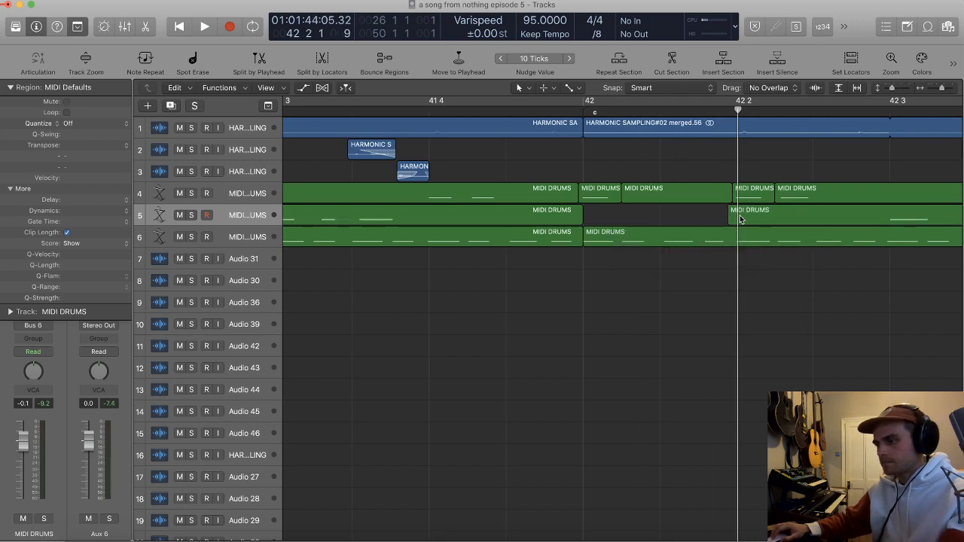
{"action": "key", "text": "super+z"}
{"action": "key", "text": "super+z"}
{"action": "key", "text": "super+z"}
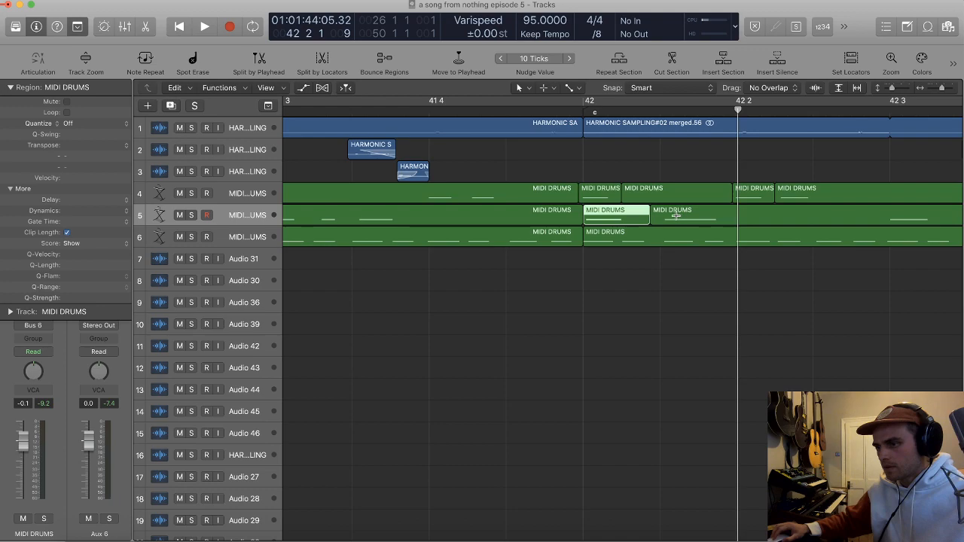
Step: Copy the first track 5 drum slice of bar 42 to beat 2, and delete the two slices before it
{"action": "left_click_drag", "start_coordinate": [614, 221], "coordinate": [767, 221]}
{"action": "left_click", "coordinate": [684, 218]}
{"action": "key", "text": "Return"}
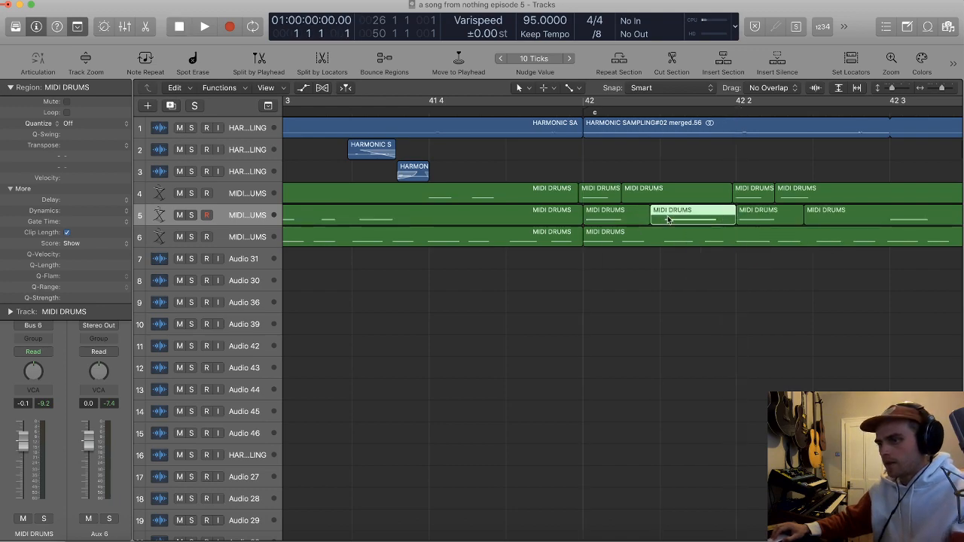
{"action": "left_click", "coordinate": [621, 218]}
{"action": "key", "text": "Delete"}
{"action": "key", "text": "Delete"}
Step: Delete the track 4 MIDI DRUMS slice at beat 2 of bar 42 and audition the fill
{"action": "left_click", "coordinate": [759, 193]}
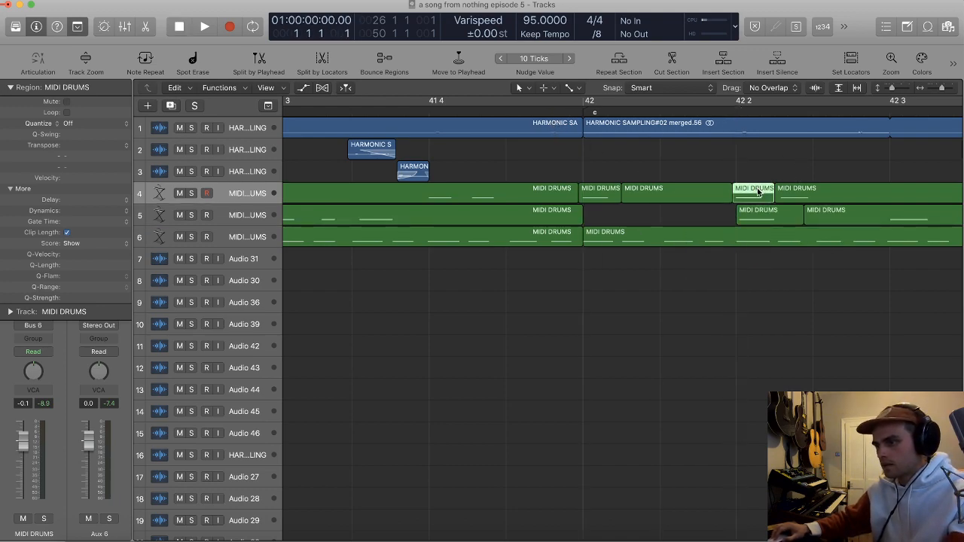
{"action": "key", "text": "space"}
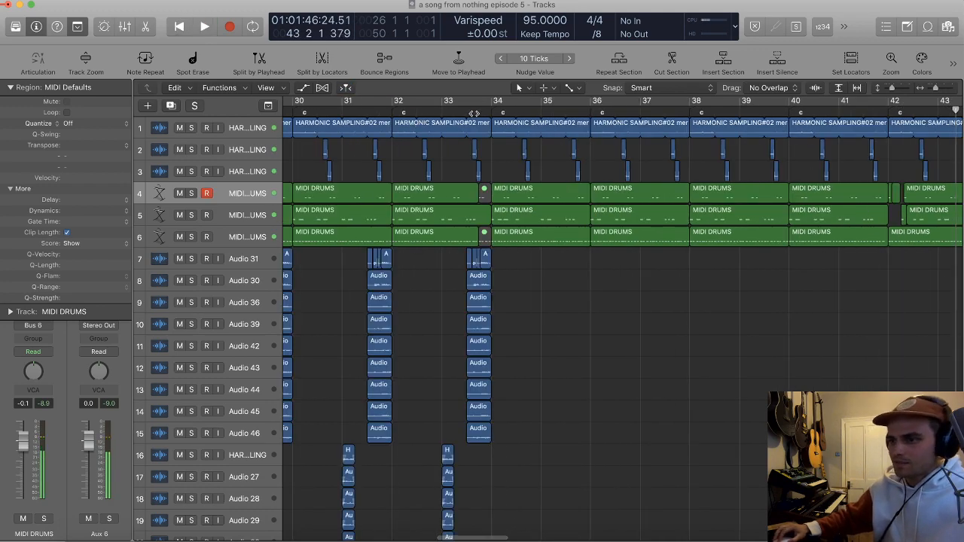
{"action": "double_click", "coordinate": [475, 113]}
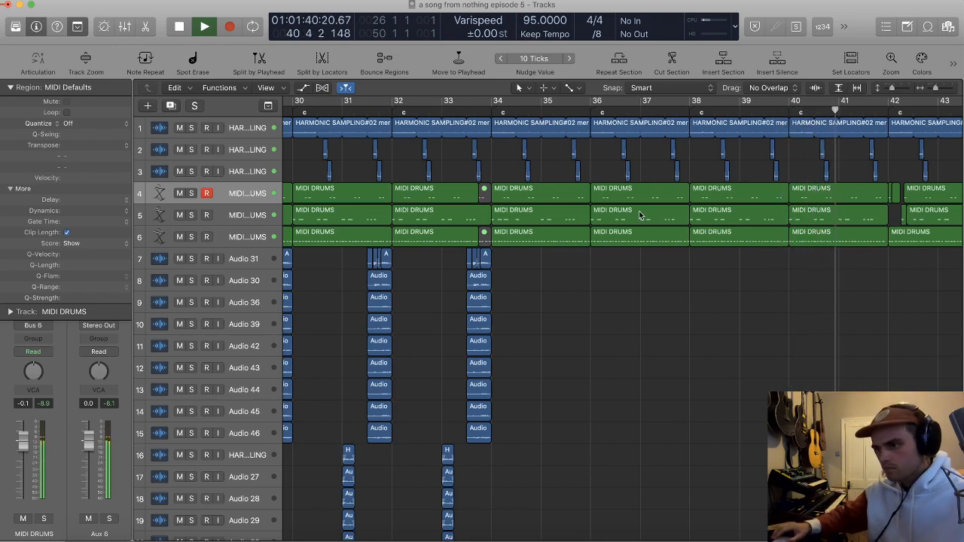
Step: Play on through bar 51, reviewing the bar 42 fill and the return of the next section across all tracks
{"action": "scroll", "coordinate": [887, 350], "scroll_direction": "down", "scroll_amount": 5}
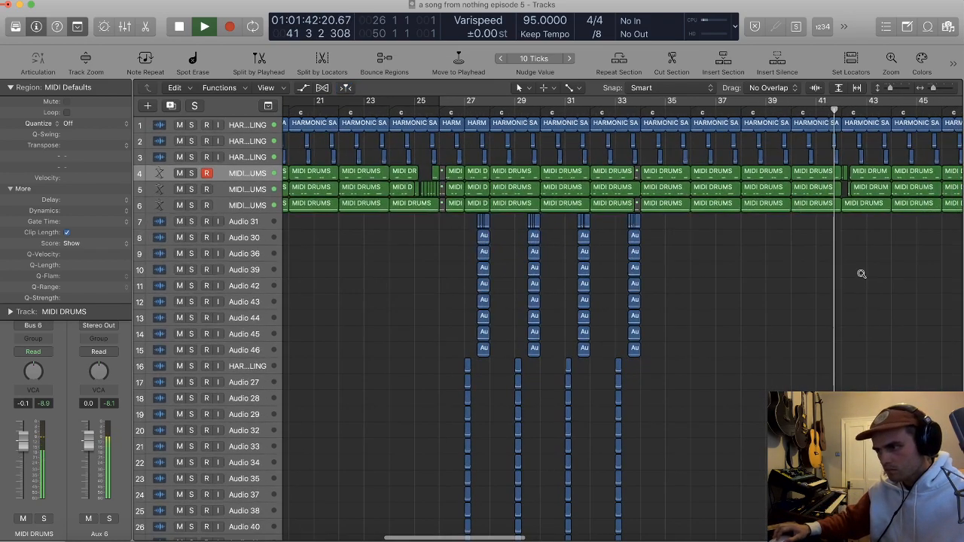
{"action": "scroll", "coordinate": [863, 276], "scroll_direction": "up", "scroll_amount": 5}
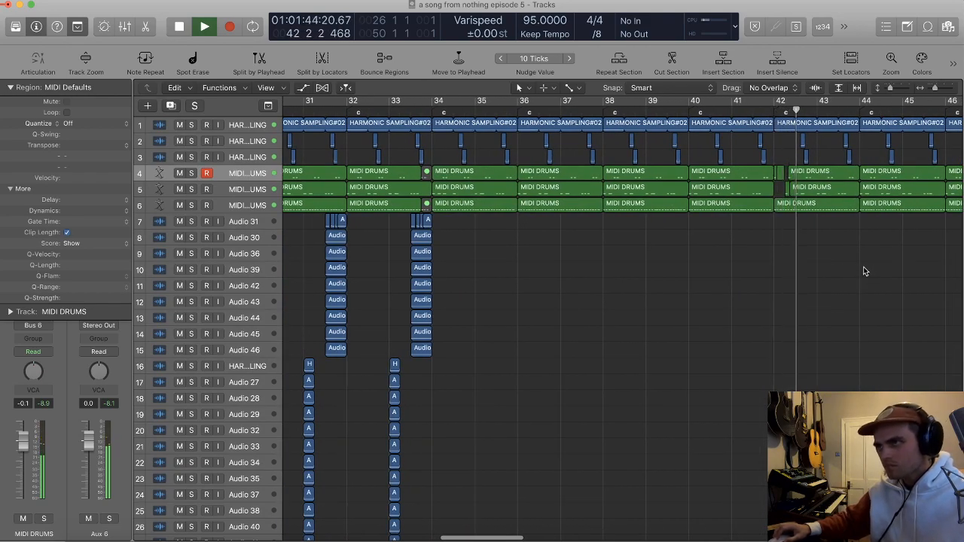
{"action": "scroll", "coordinate": [865, 259], "scroll_direction": "down", "scroll_amount": 1}
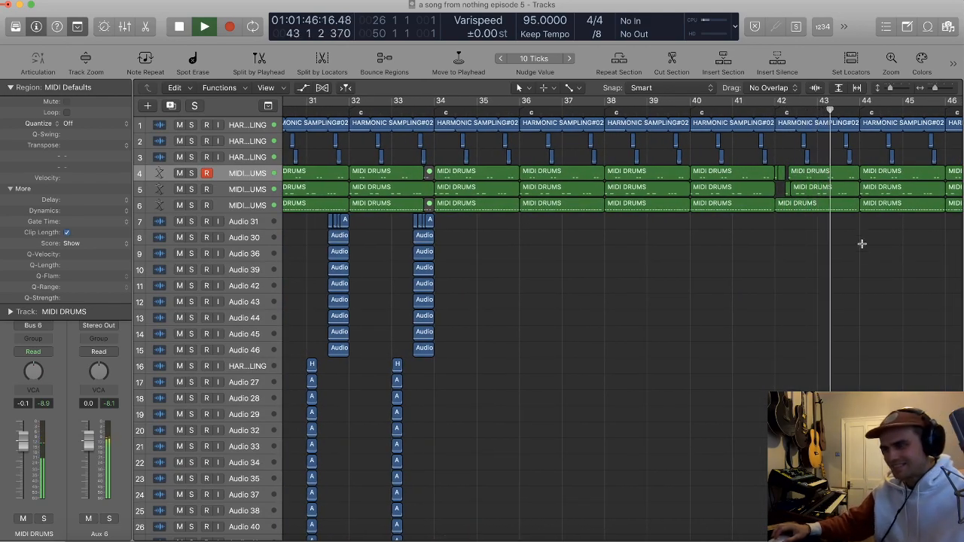
{"action": "scroll", "coordinate": [862, 237], "scroll_direction": "down", "scroll_amount": 3}
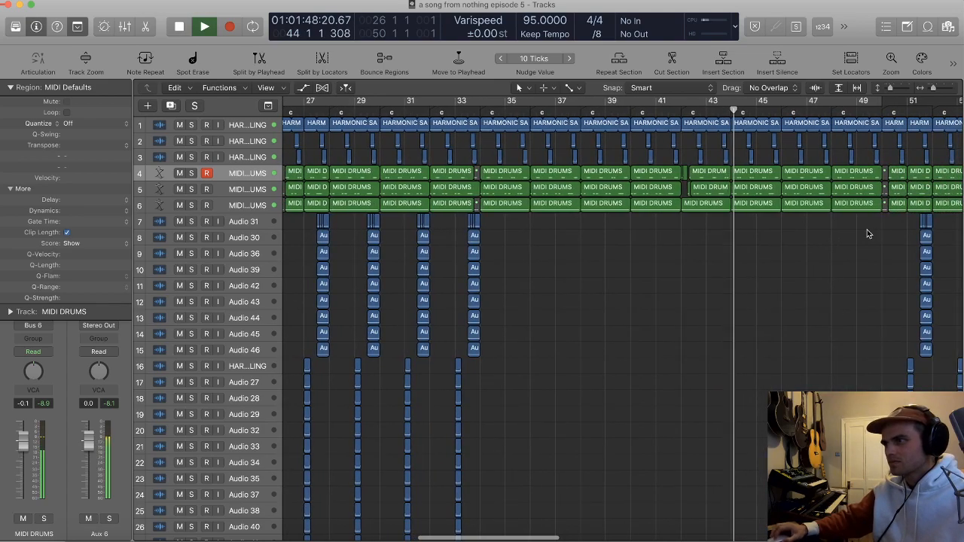
{"action": "scroll", "coordinate": [866, 226], "scroll_direction": "right", "scroll_amount": 3}
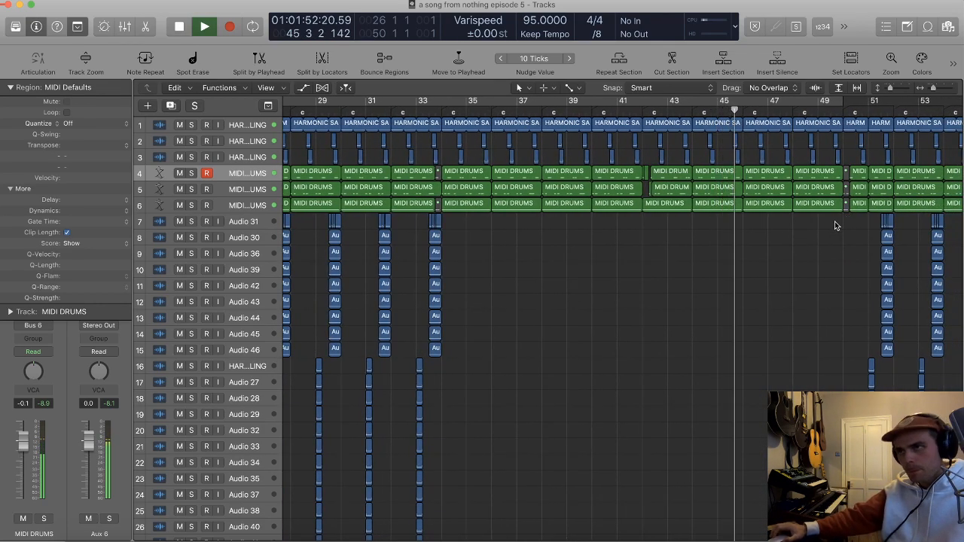
{"action": "scroll", "coordinate": [829, 223], "scroll_direction": "right", "scroll_amount": 3}
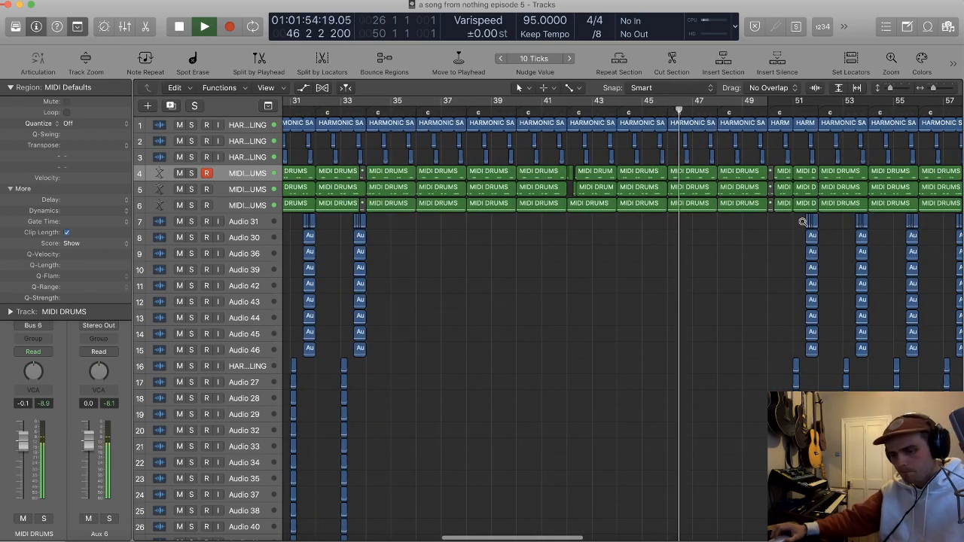
{"action": "left_click", "coordinate": [803, 221], "text": "ctrl+alt"}
{"action": "left_click", "coordinate": [799, 222], "text": "ctrl+alt"}
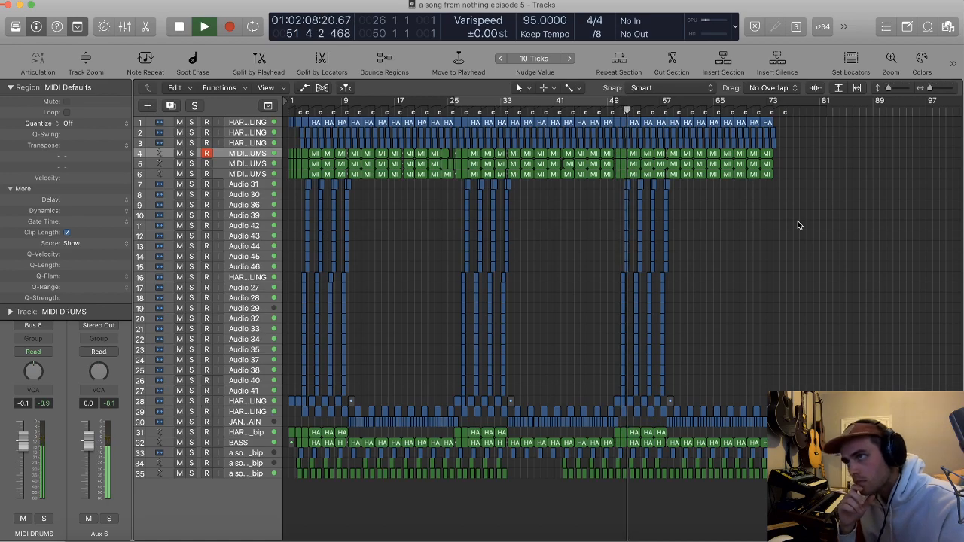
Step: Set the volume of the backing audio tracks 7 to 15, Audio 31 through Audio 46, to -17.6 dB together
{"action": "left_click", "coordinate": [278, 269]}
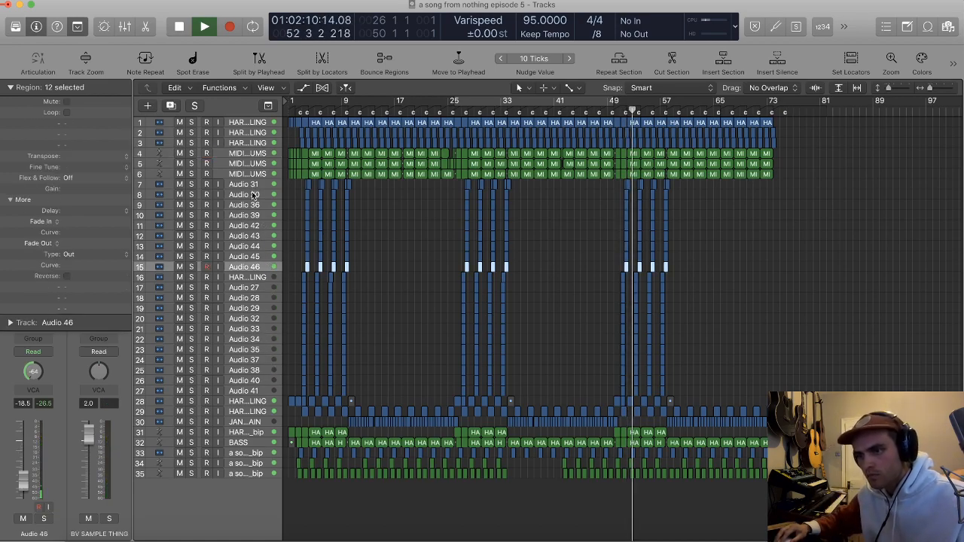
{"action": "left_click", "coordinate": [252, 190], "text": "shift"}
{"action": "key", "text": "x"}
{"action": "left_click_drag", "start_coordinate": [393, 486], "coordinate": [390, 483]}
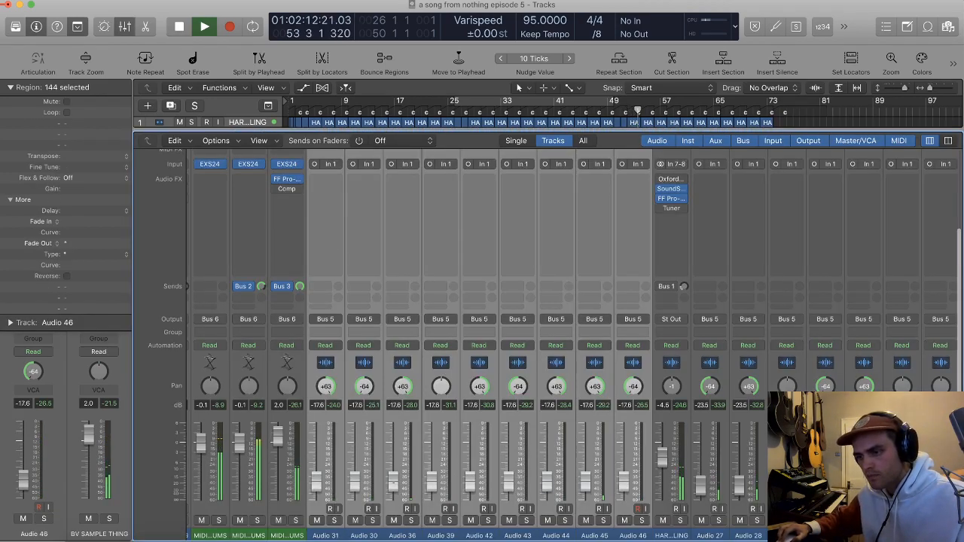
{"action": "left_click", "coordinate": [373, 374]}
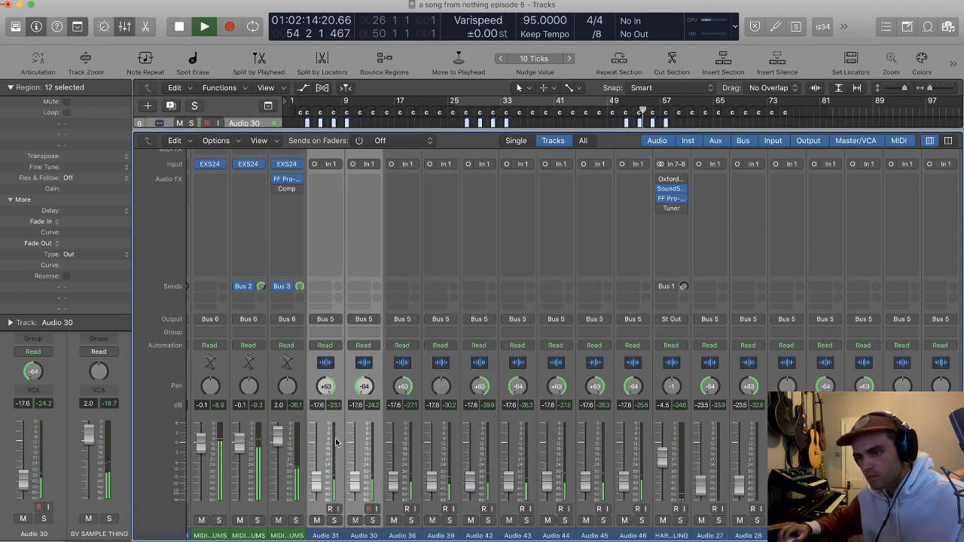
{"action": "key", "text": "x"}
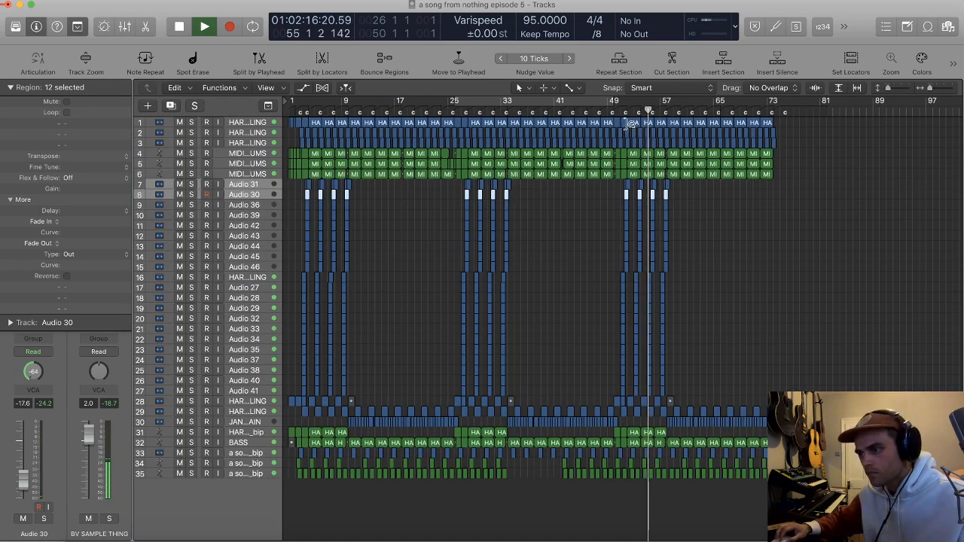
Step: Stop playback and mute the first beat of bar 57 on tracks 1 to 6 to create a dropout
{"action": "key", "text": "super+Right"}
{"action": "key", "text": "super+Right"}
{"action": "key", "text": "super+Right"}
{"action": "scroll", "coordinate": [625, 129], "scroll_direction": "right", "scroll_amount": 7}
{"action": "scroll", "coordinate": [622, 133], "scroll_direction": "right", "scroll_amount": 2}
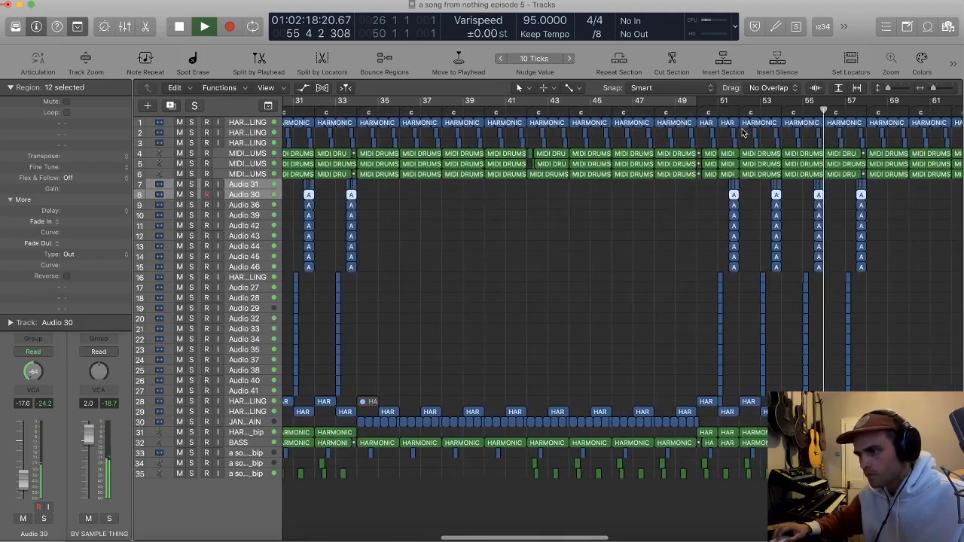
{"action": "scroll", "coordinate": [724, 127], "scroll_direction": "right", "scroll_amount": 2}
{"action": "key", "text": "super+Right"}
{"action": "key", "text": "super+Right"}
{"action": "key", "text": "super+Right"}
{"action": "key", "text": "super+Right"}
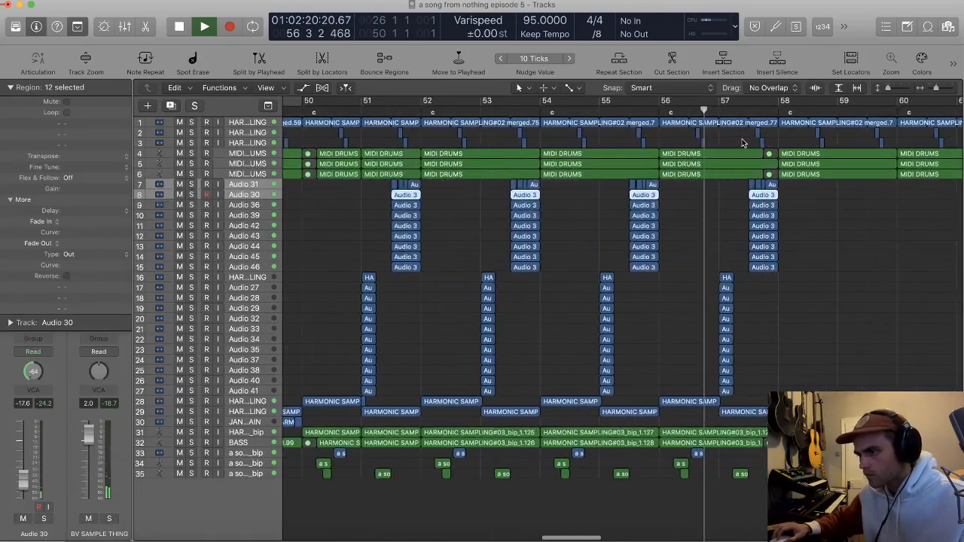
{"action": "key", "text": "space"}
{"action": "key", "text": "super+Right"}
{"action": "key", "text": "super+Right"}
{"action": "key", "text": "super+Right"}
{"action": "key", "text": "super+Right"}
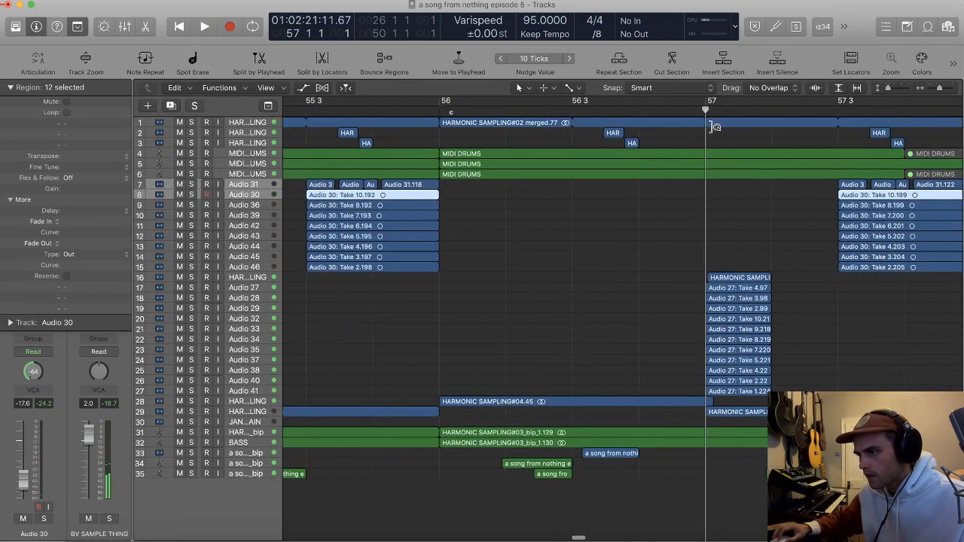
{"action": "left_click_drag", "start_coordinate": [709, 122], "coordinate": [776, 180]}
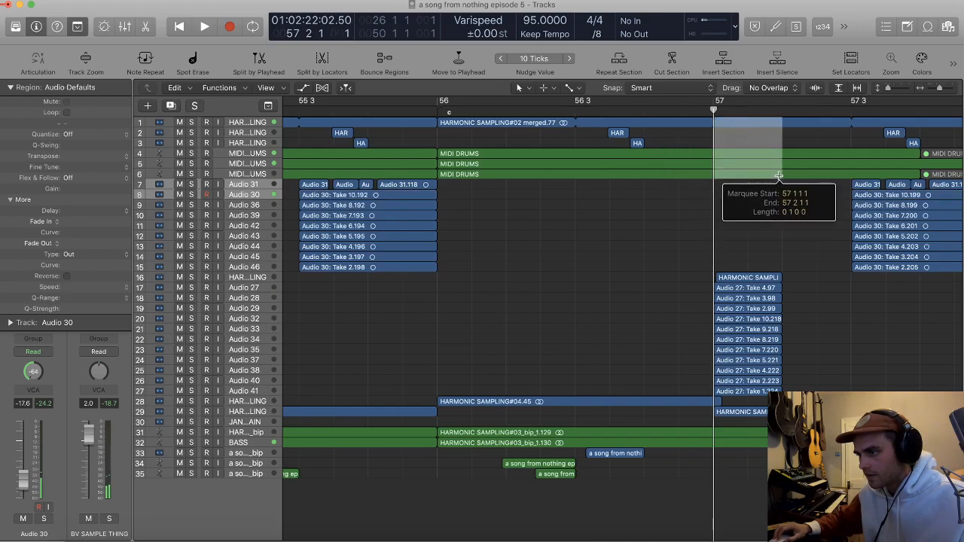
{"action": "left_click", "coordinate": [775, 181]}
{"action": "key", "text": "ctrl+m"}
Step: Mute the first beat of bar 57 on tracks 31 and 32, including the BASS
{"action": "key", "text": "super+Down"}
{"action": "key", "text": "super+Down"}
{"action": "key", "text": "super+Down"}
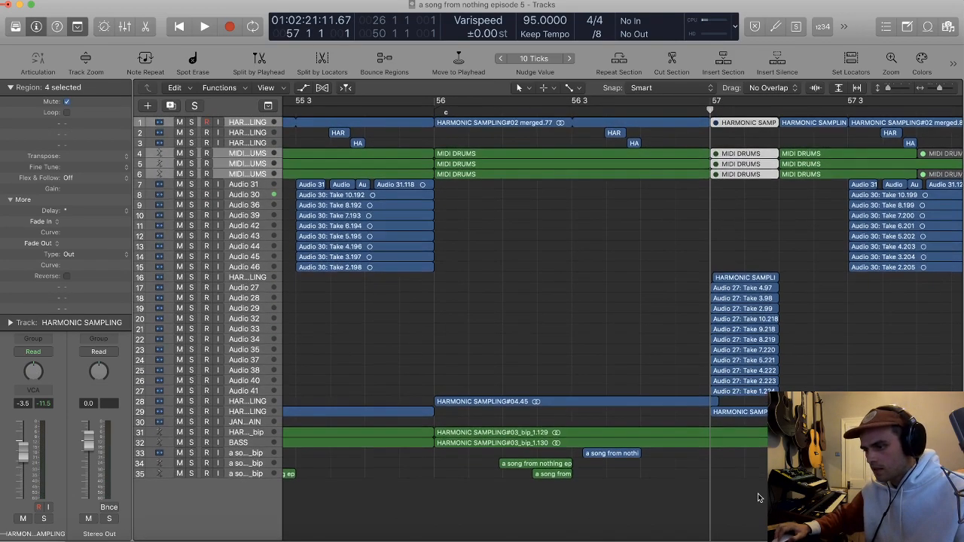
{"action": "key", "text": "super+Down"}
{"action": "scroll", "coordinate": [745, 439], "scroll_direction": "down", "scroll_amount": 5}
{"action": "left_click_drag", "start_coordinate": [716, 409], "coordinate": [786, 434]}
{"action": "left_click", "coordinate": [786, 433]}
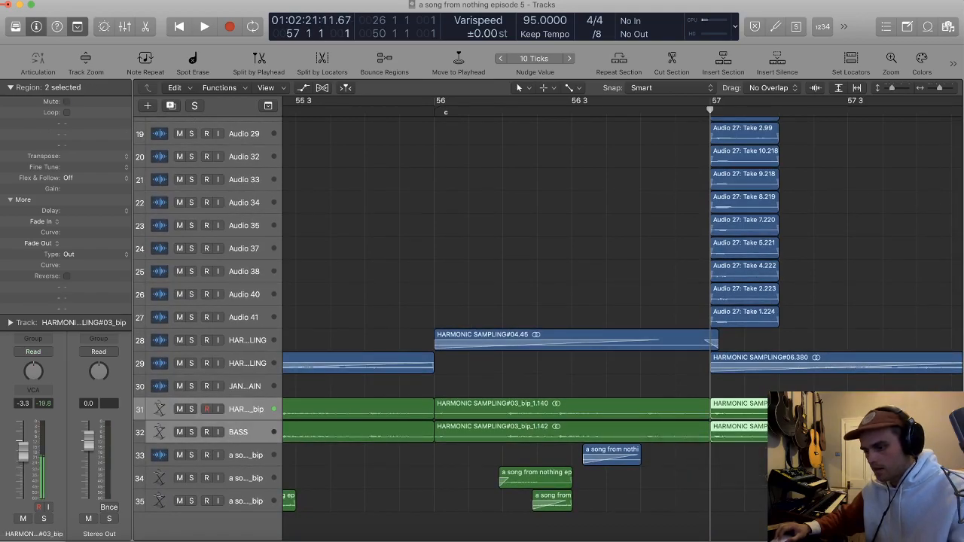
{"action": "key", "text": "ctrl+m"}
Step: Play from bar 56 into bar 59 to review the bar 57 dropout and the section change at bar 58
{"action": "scroll", "coordinate": [724, 315], "scroll_direction": "left", "scroll_amount": 2}
{"action": "scroll", "coordinate": [725, 311], "scroll_direction": "up", "scroll_amount": 3}
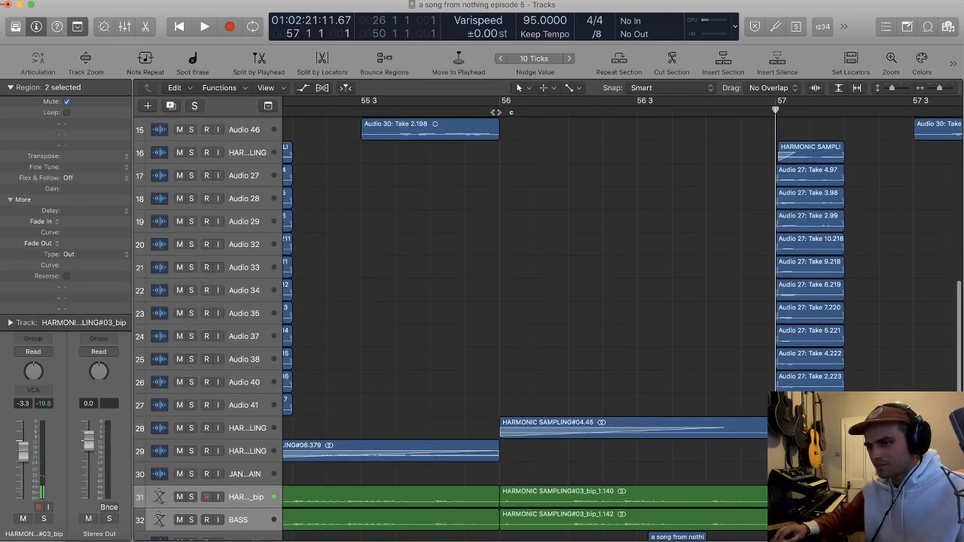
{"action": "left_click", "coordinate": [496, 112]}
{"action": "key", "text": "space"}
{"action": "scroll", "coordinate": [736, 254], "scroll_direction": "down", "scroll_amount": 5}
{"action": "scroll", "coordinate": [783, 263], "scroll_direction": "left", "scroll_amount": 3}
{"action": "left_click", "coordinate": [830, 254]}
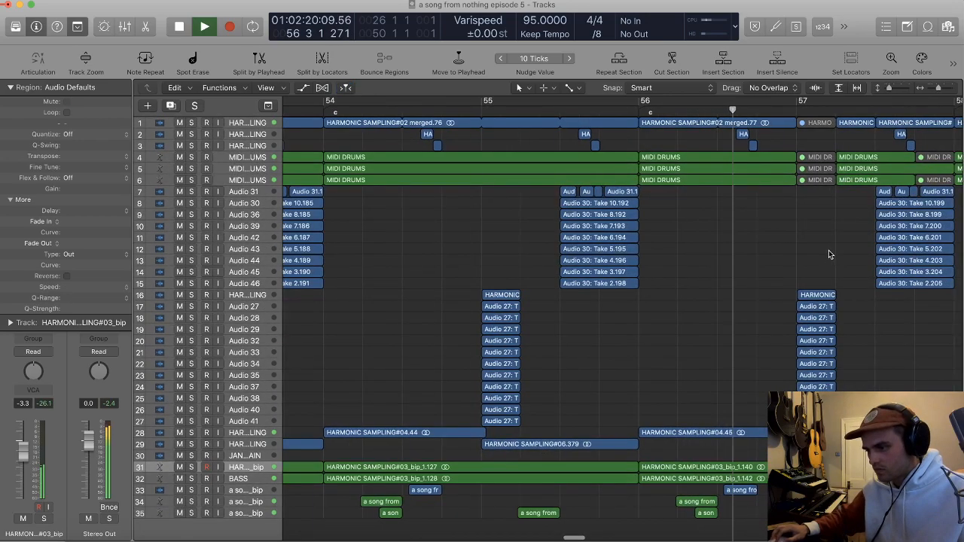
{"action": "scroll", "coordinate": [829, 254], "scroll_direction": "up", "scroll_amount": 4}
{"action": "scroll", "coordinate": [829, 254], "scroll_direction": "right", "scroll_amount": 5}
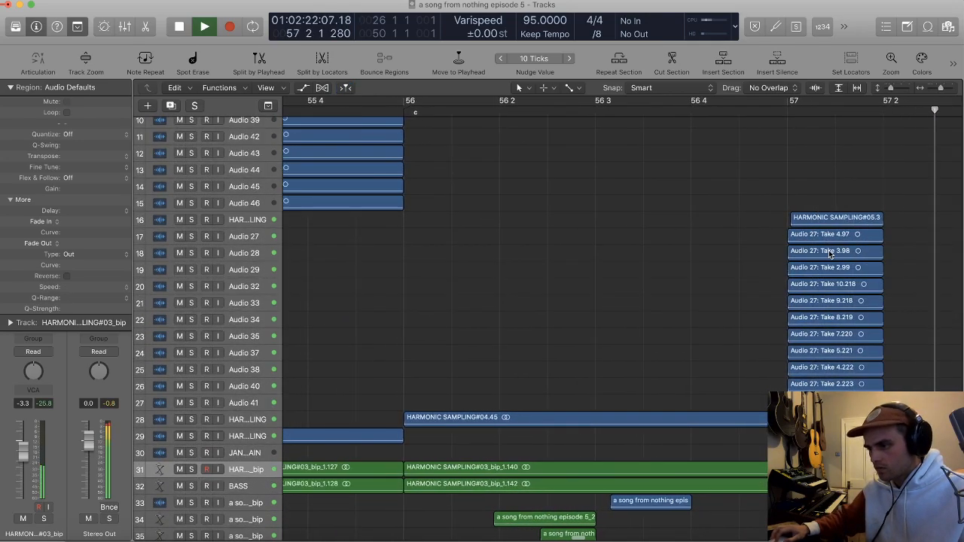
{"action": "scroll", "coordinate": [829, 254], "scroll_direction": "down", "scroll_amount": 4}
{"action": "scroll", "coordinate": [829, 255], "scroll_direction": "left", "scroll_amount": 5}
{"action": "key", "text": "t"}
{"action": "left_click", "coordinate": [828, 286]}
{"action": "scroll", "coordinate": [828, 283], "scroll_direction": "left", "scroll_amount": 6}
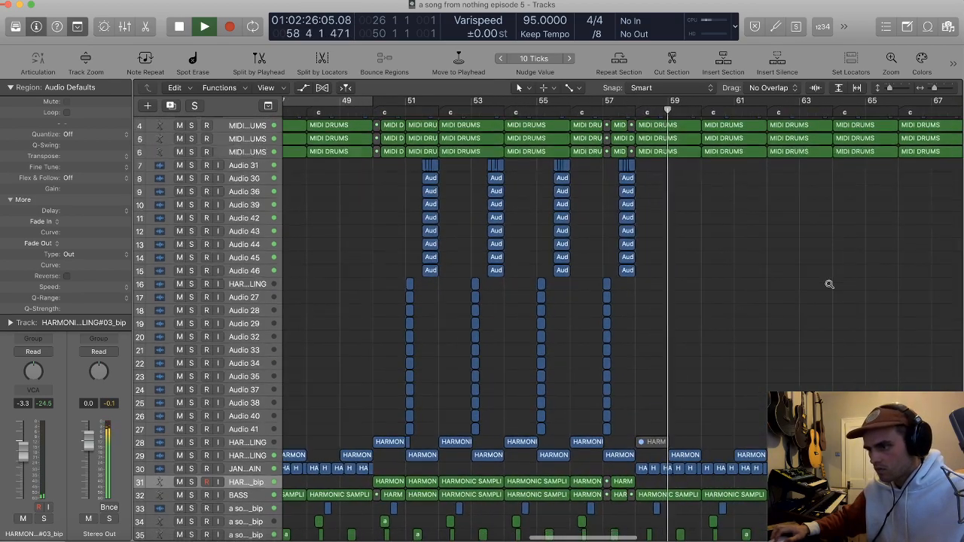
{"action": "scroll", "coordinate": [829, 284], "scroll_direction": "down", "scroll_amount": 2}
{"action": "scroll", "coordinate": [829, 283], "scroll_direction": "left", "scroll_amount": 6}
{"action": "key", "text": "space"}
Step: Delete everything from bar 66 onward on tracks 1 to 6 and tracks 29 to 35 to end the song there
{"action": "left_click_drag", "start_coordinate": [817, 195], "coordinate": [721, 115]}
{"action": "key", "text": "Delete"}
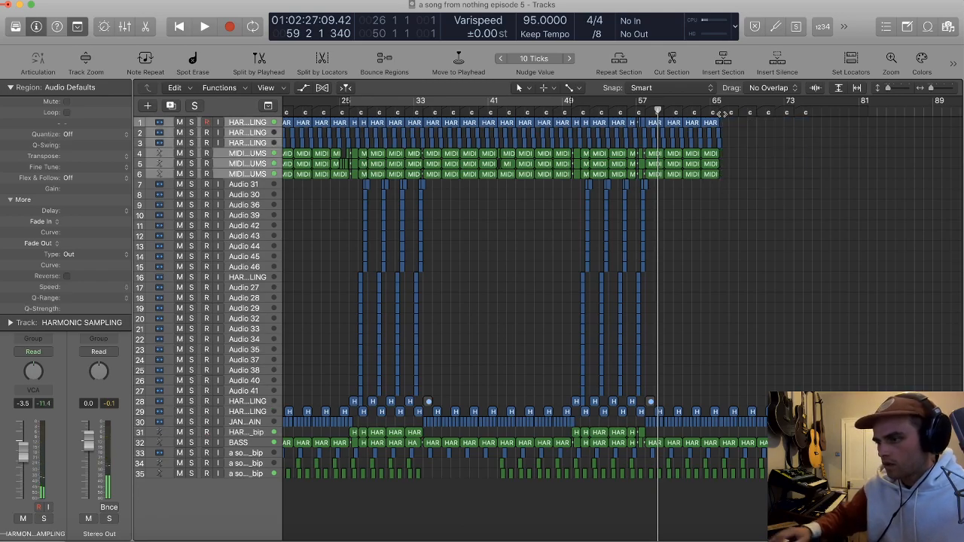
{"action": "left_click_drag", "start_coordinate": [813, 498], "coordinate": [720, 411]}
{"action": "key", "text": "Delete"}
{"action": "key", "text": "super+Right"}
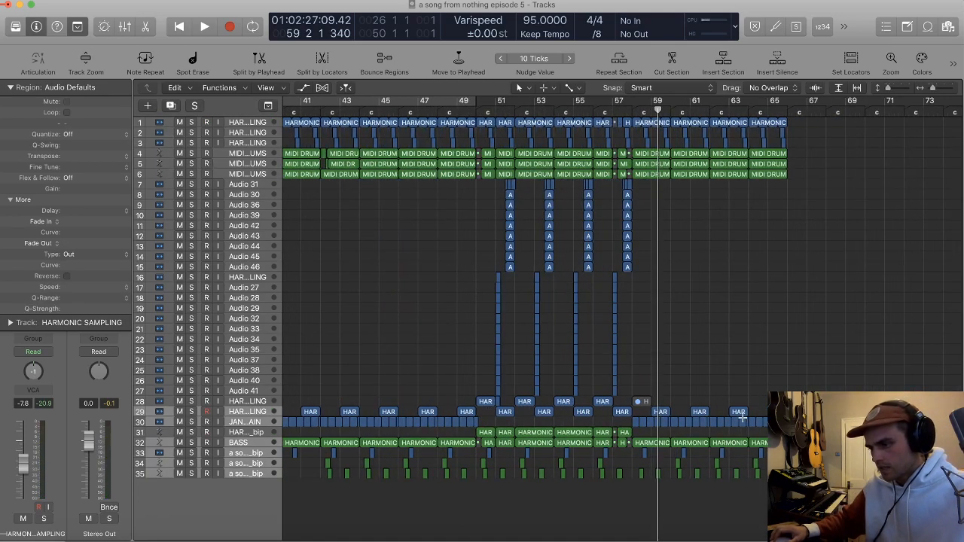
{"action": "scroll", "coordinate": [756, 409], "scroll_direction": "down", "scroll_amount": 6}
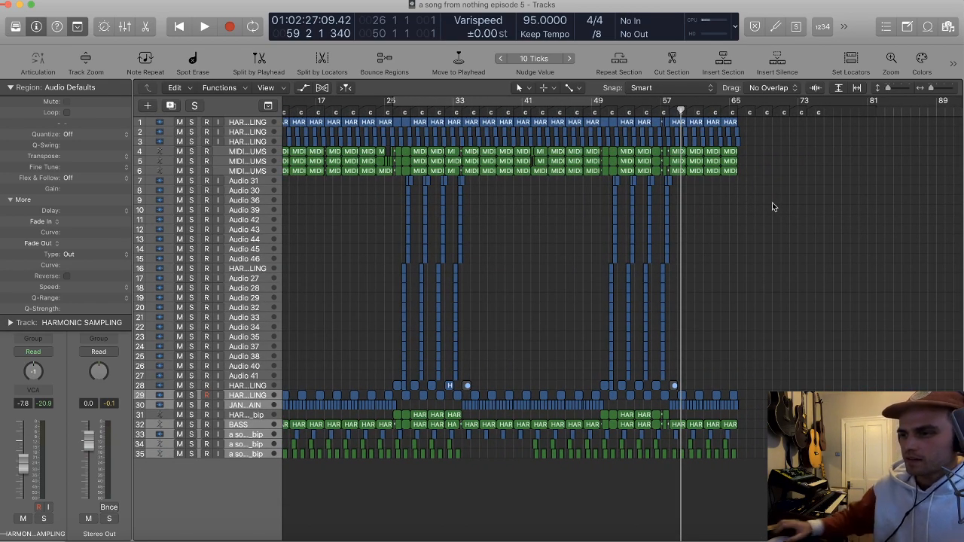
Step: Place the playhead at bar 66 to check the song's length, view the whole arrangement, and return to the start
{"action": "left_click", "coordinate": [736, 112]}
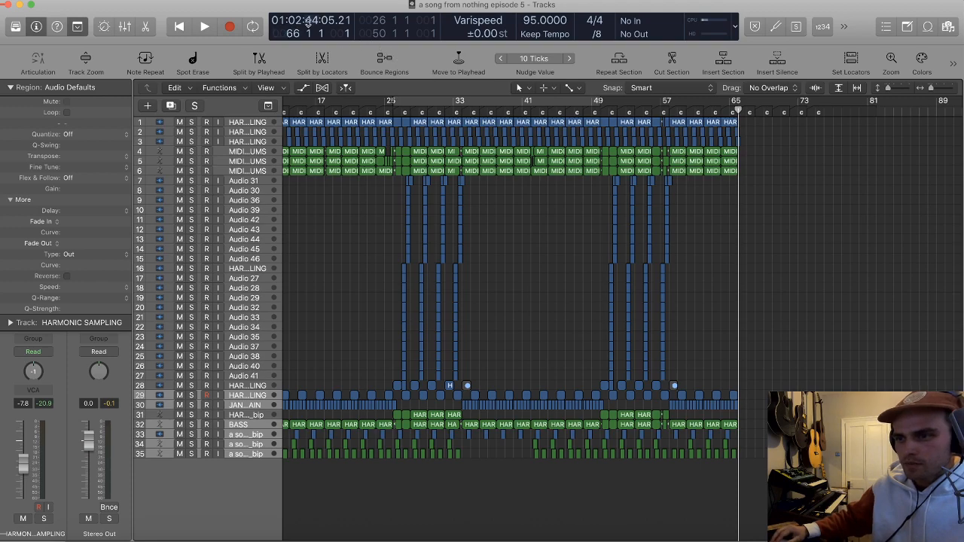
{"action": "key", "text": "t"}
{"action": "key", "text": "r"}
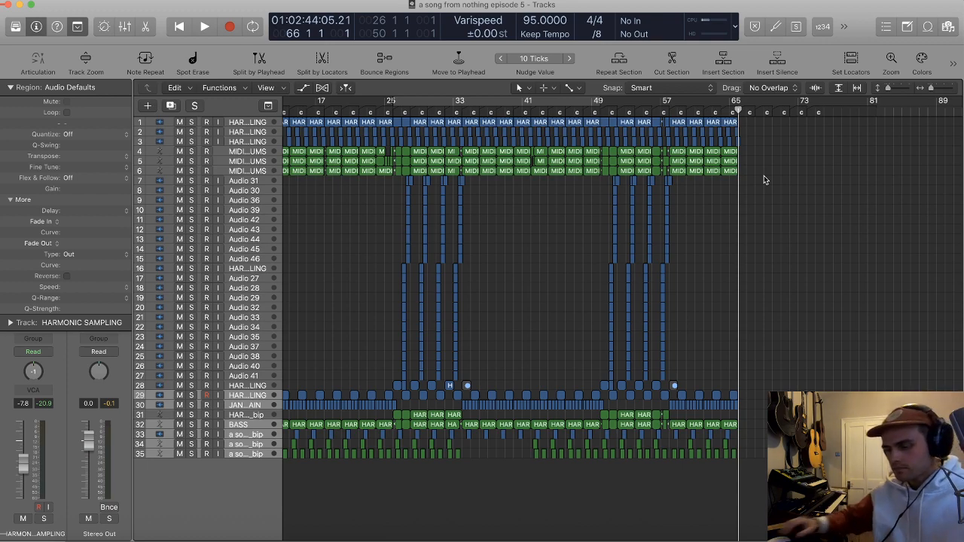
{"action": "key", "text": "t"}
{"action": "key", "text": "r"}
{"action": "left_click", "coordinate": [783, 194], "text": "ctrl+alt"}
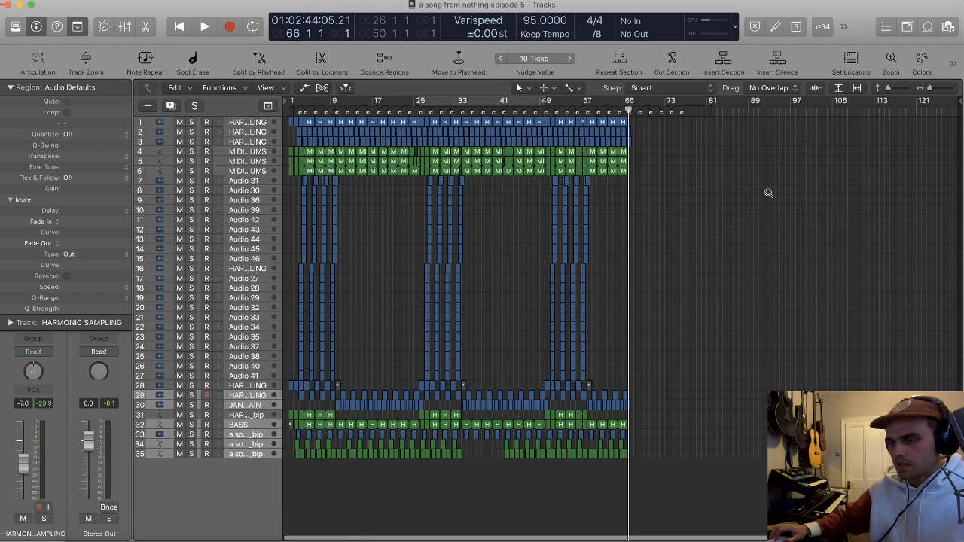
{"action": "key", "text": "Return"}
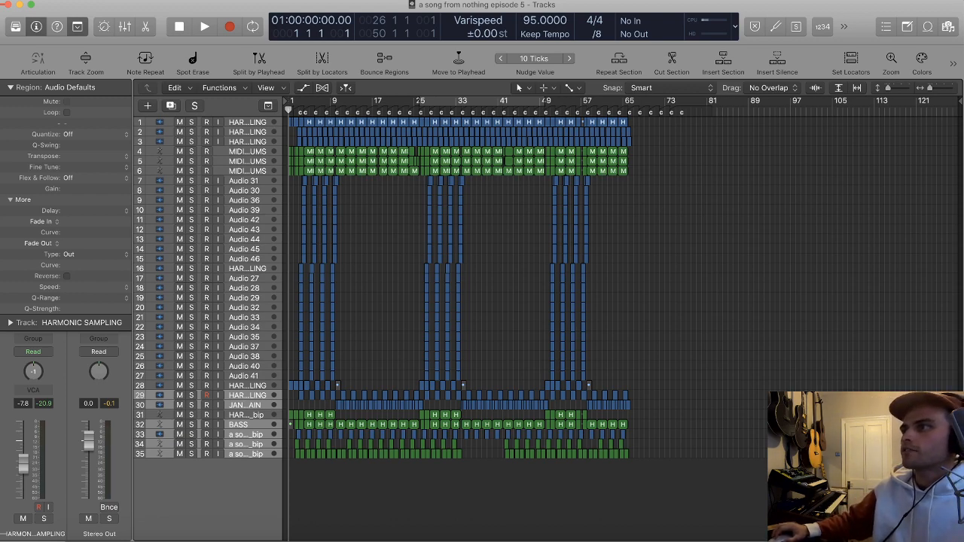
Step: Look through the Waves Audio Units plug-ins available for track 35's empty effect slot, and leave the slot empty
{"action": "left_click", "coordinate": [207, 503]}
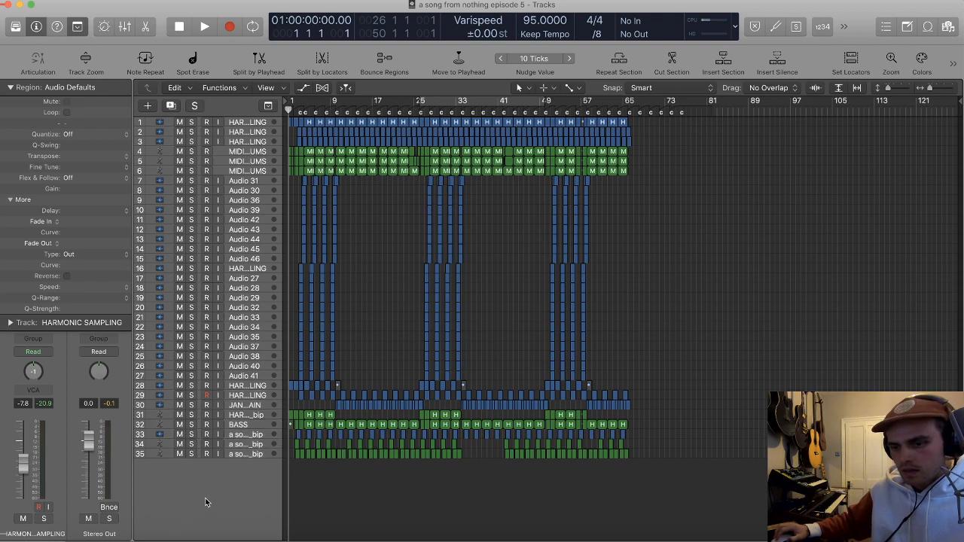
{"action": "left_click", "coordinate": [244, 455]}
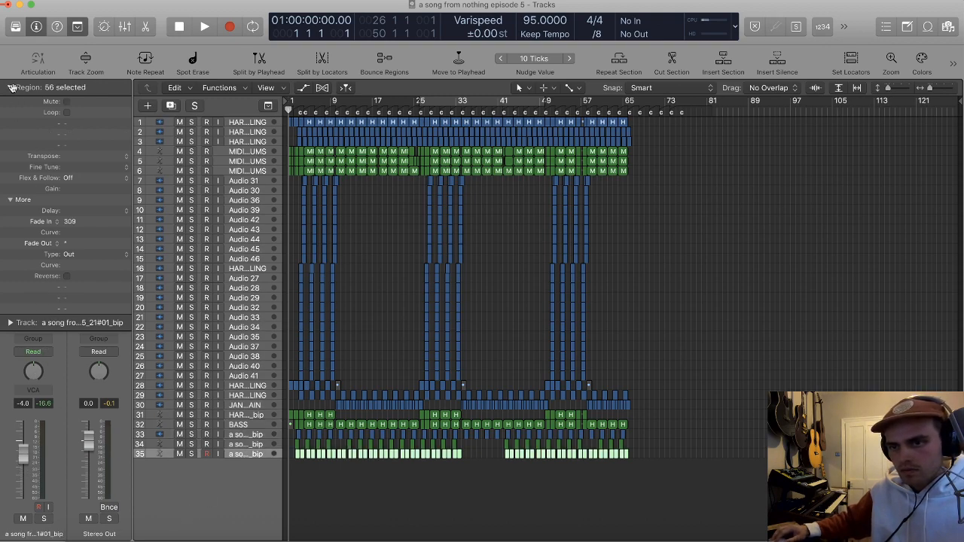
{"action": "left_click", "coordinate": [12, 88]}
{"action": "left_click", "coordinate": [34, 294]}
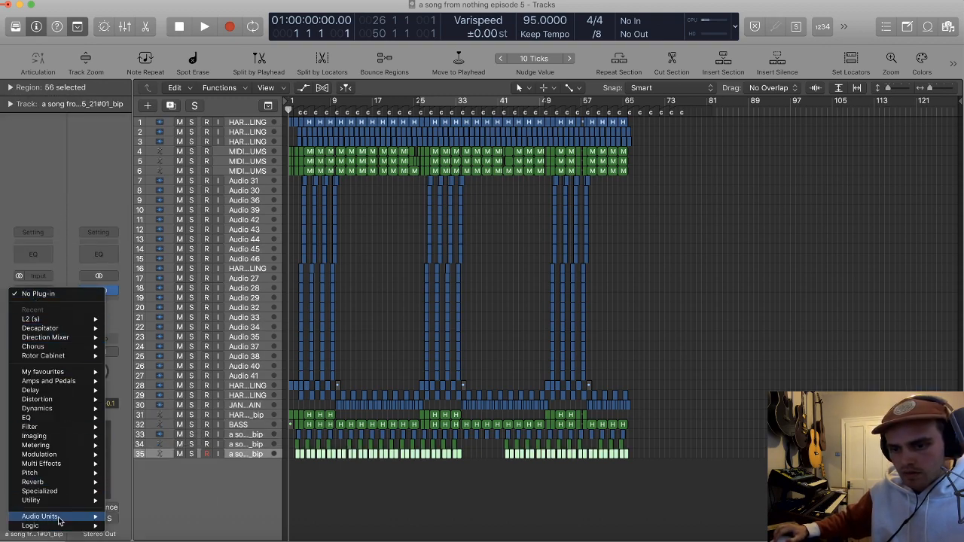
{"action": "mouse_move", "coordinate": [39, 516]}
{"action": "mouse_move", "coordinate": [129, 532]}
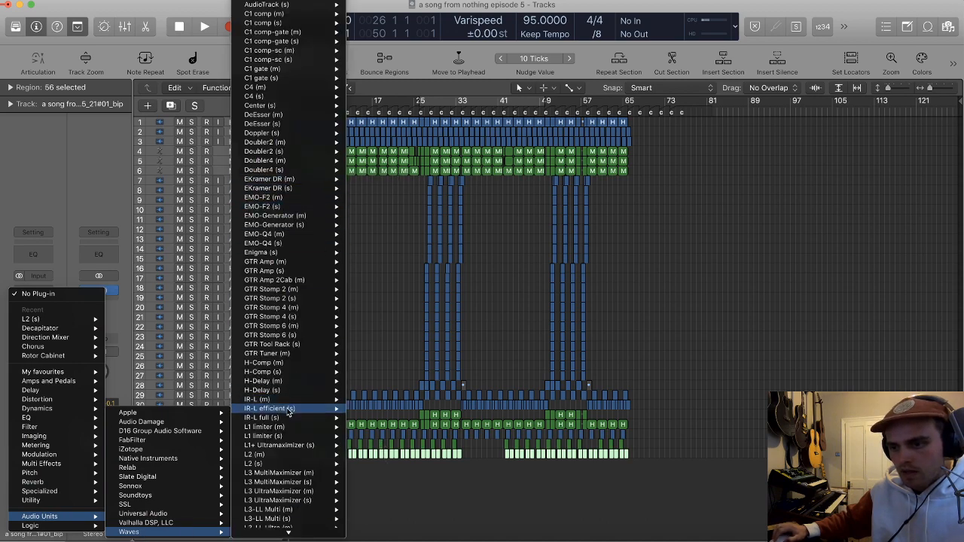
{"action": "mouse_move", "coordinate": [276, 216]}
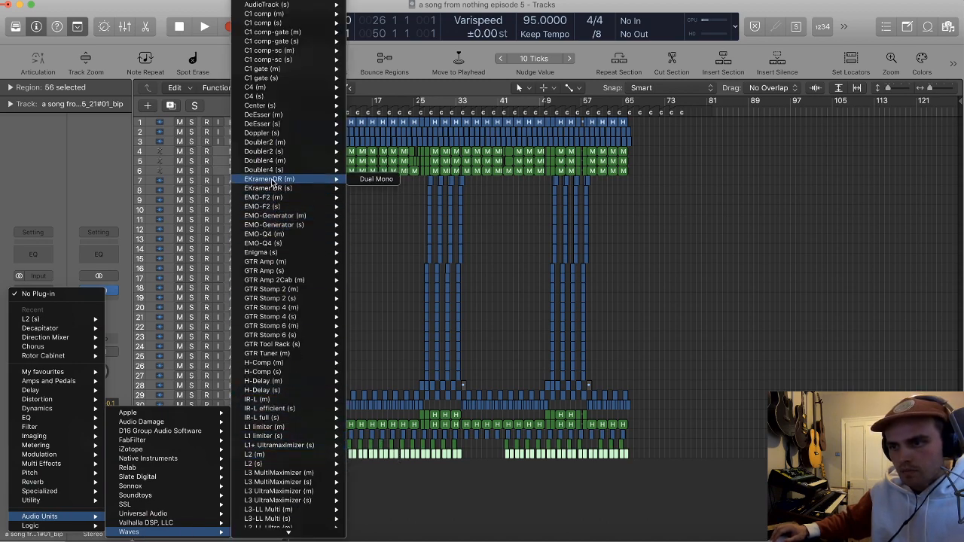
{"action": "mouse_move", "coordinate": [278, 127]}
{"action": "scroll", "coordinate": [278, 133], "scroll_direction": "down", "scroll_amount": 6}
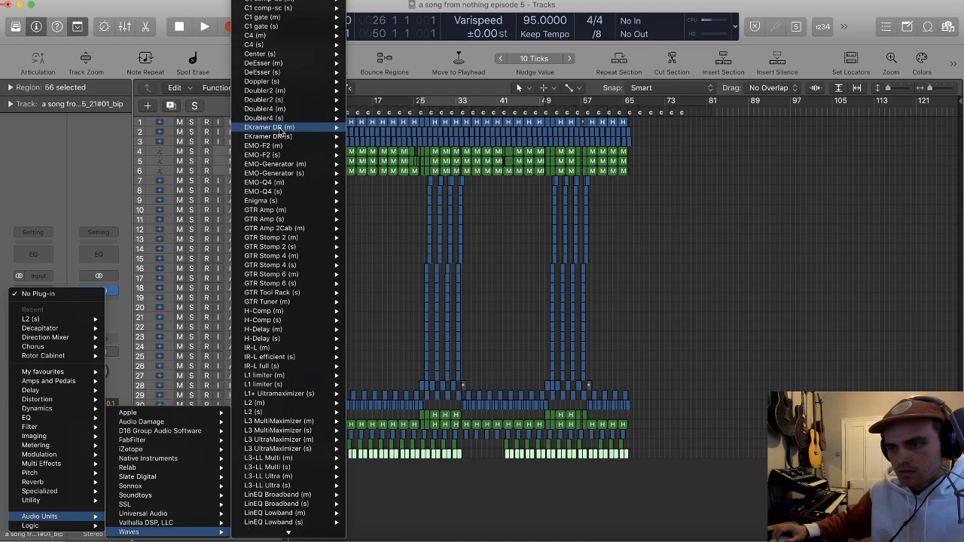
{"action": "scroll", "coordinate": [295, 298], "scroll_direction": "down", "scroll_amount": 6}
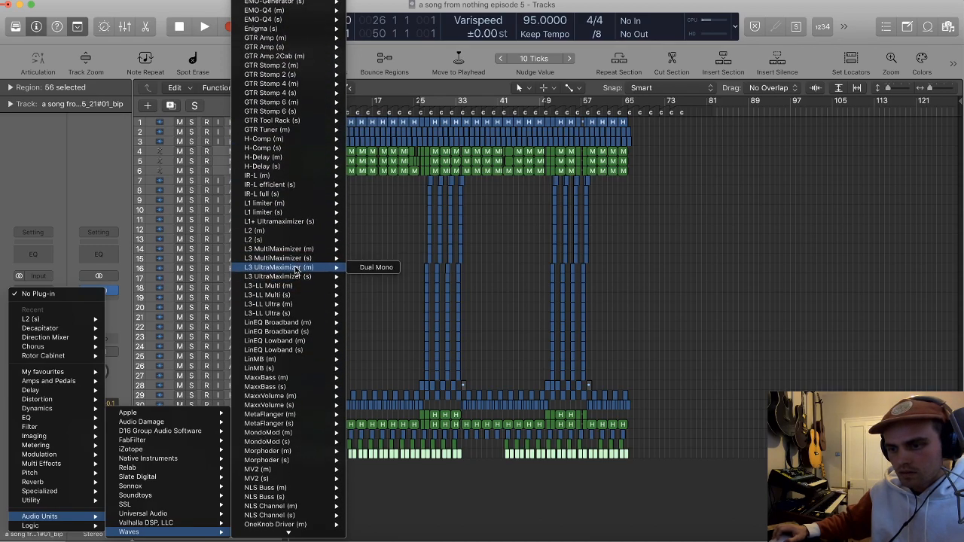
{"action": "scroll", "coordinate": [281, 482], "scroll_direction": "down", "scroll_amount": 8}
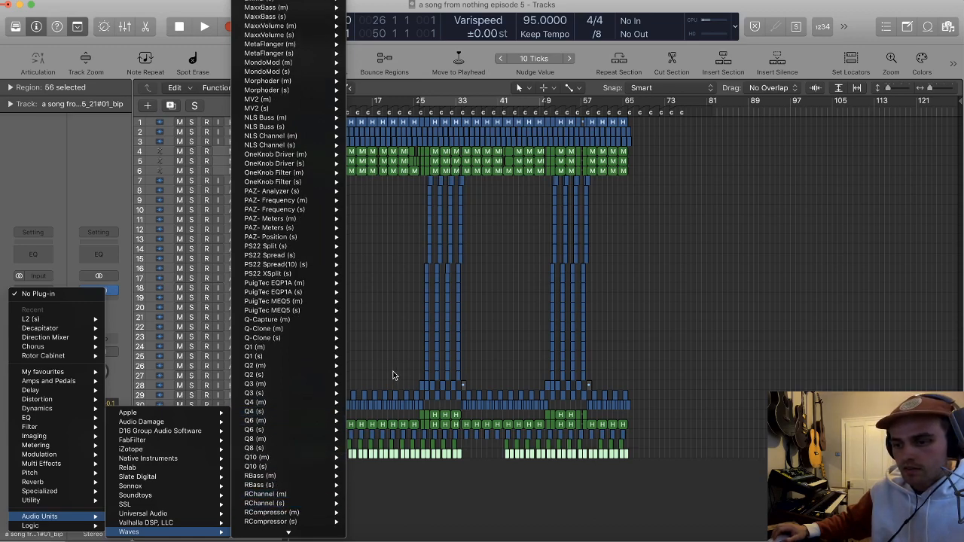
{"action": "scroll", "coordinate": [304, 386], "scroll_direction": "down", "scroll_amount": 8}
{"action": "scroll", "coordinate": [304, 386], "scroll_direction": "down", "scroll_amount": 3}
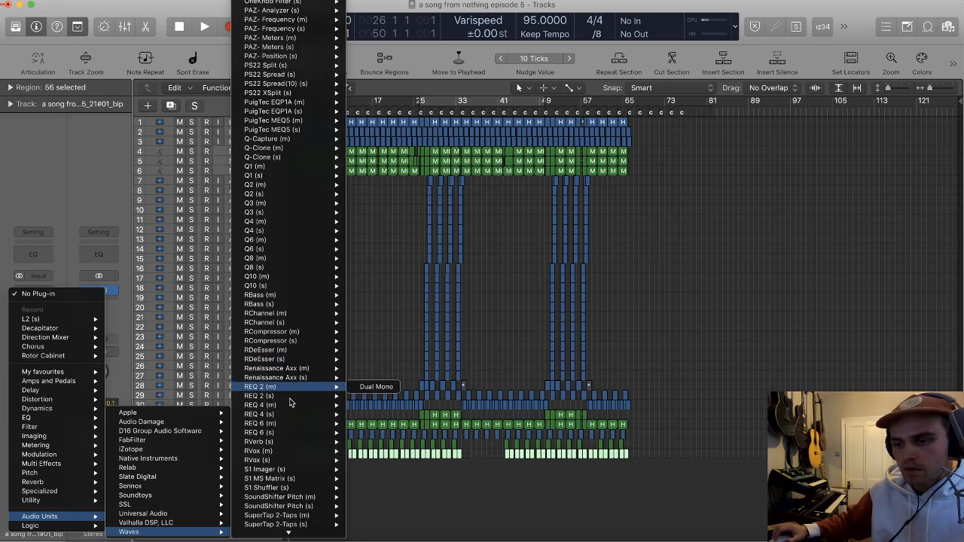
{"action": "mouse_move", "coordinate": [290, 399]}
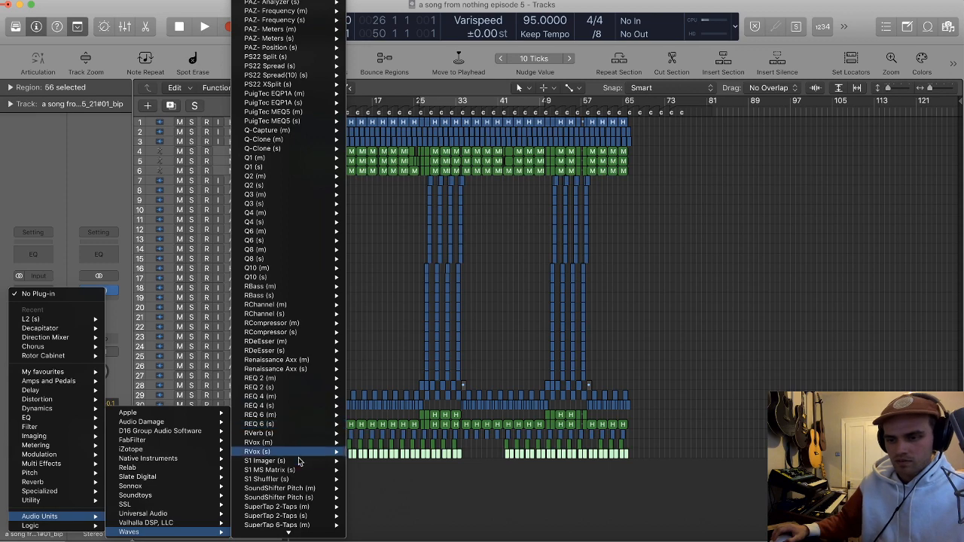
{"action": "mouse_move", "coordinate": [285, 436]}
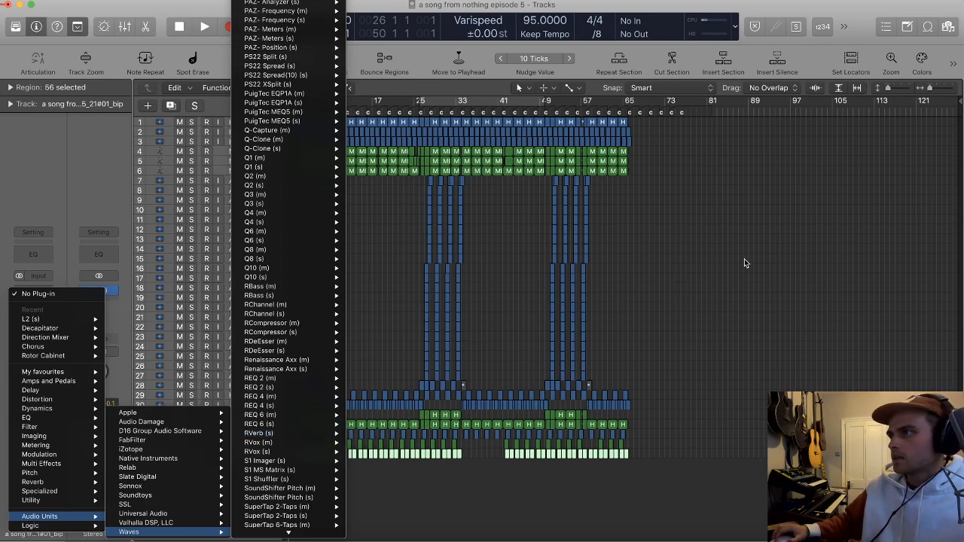
{"action": "key", "text": "Escape"}
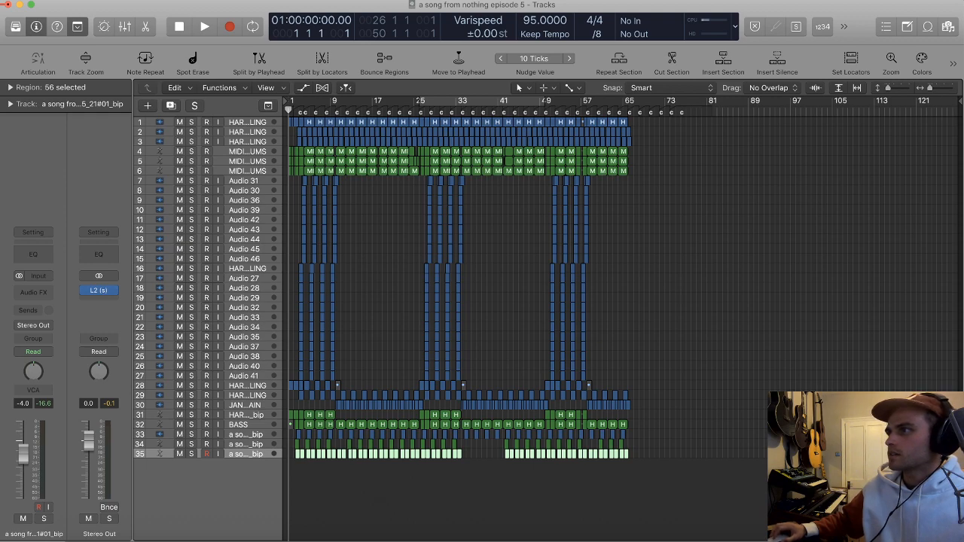
Step: Deselect the track 35 regions, switch to the Universal Audio Console app and move its window over the arrangement
{"action": "left_click", "coordinate": [717, 228]}
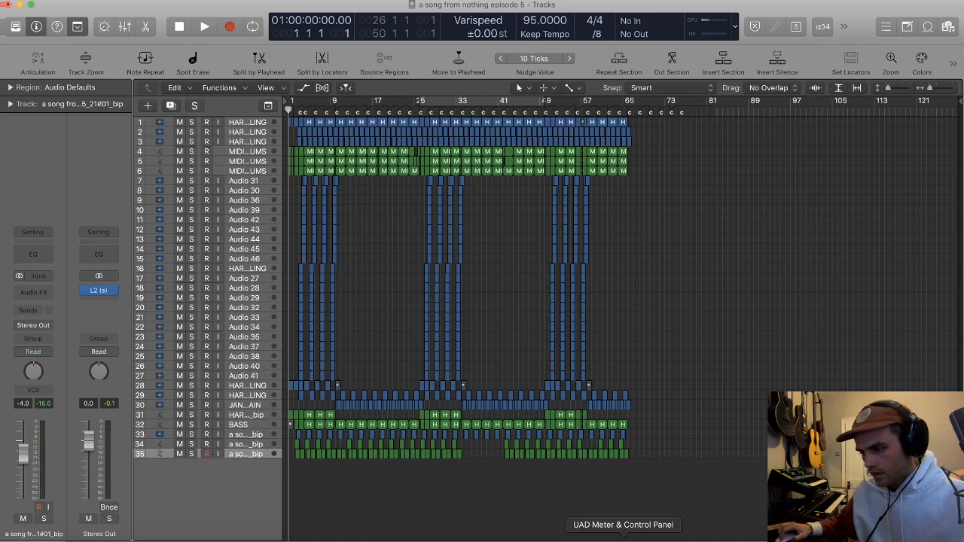
{"action": "left_click", "coordinate": [585, 536]}
{"action": "left_click_drag", "start_coordinate": [382, 4], "coordinate": [645, 10]}
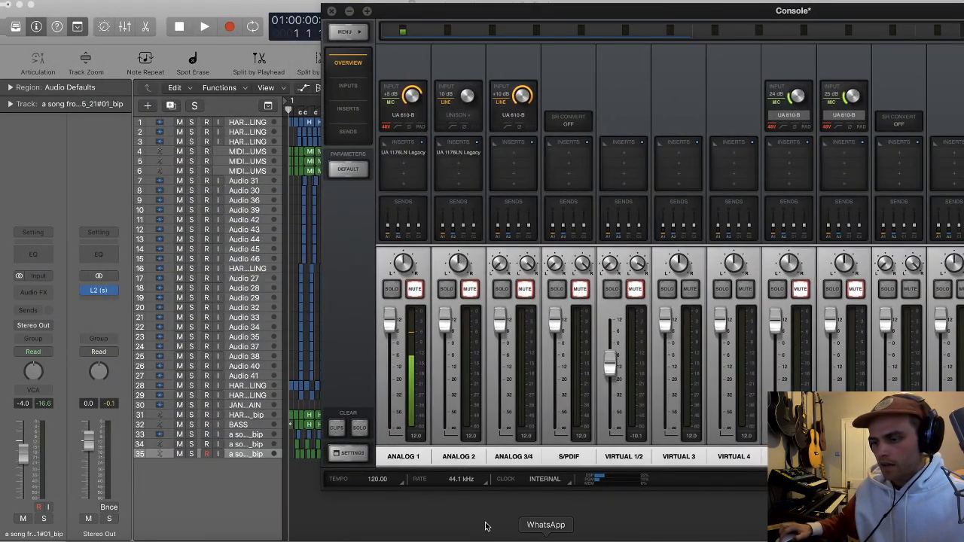
Step: Switch to Spotify and play the Booker T. Jones song "Representing Memphis"
{"action": "left_click", "coordinate": [392, 538]}
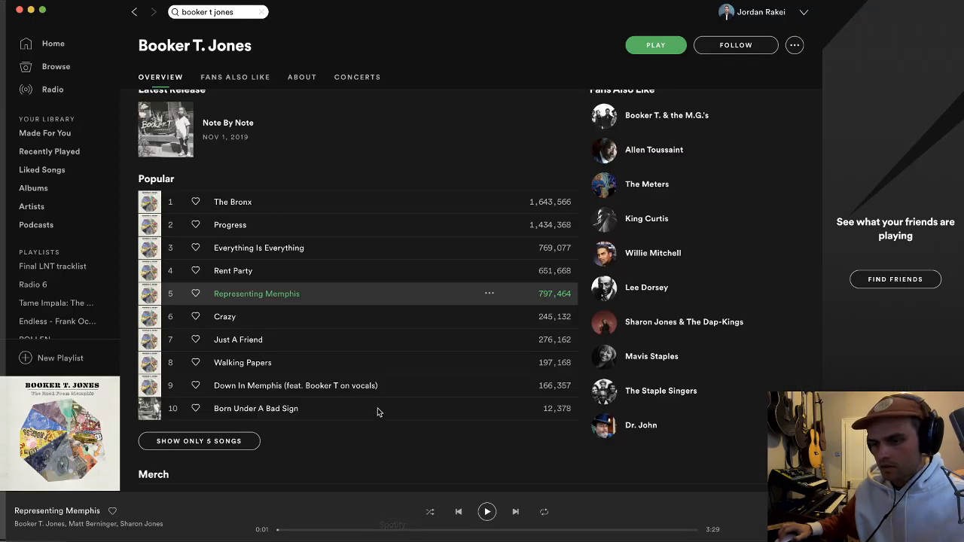
{"action": "double_click", "coordinate": [313, 298]}
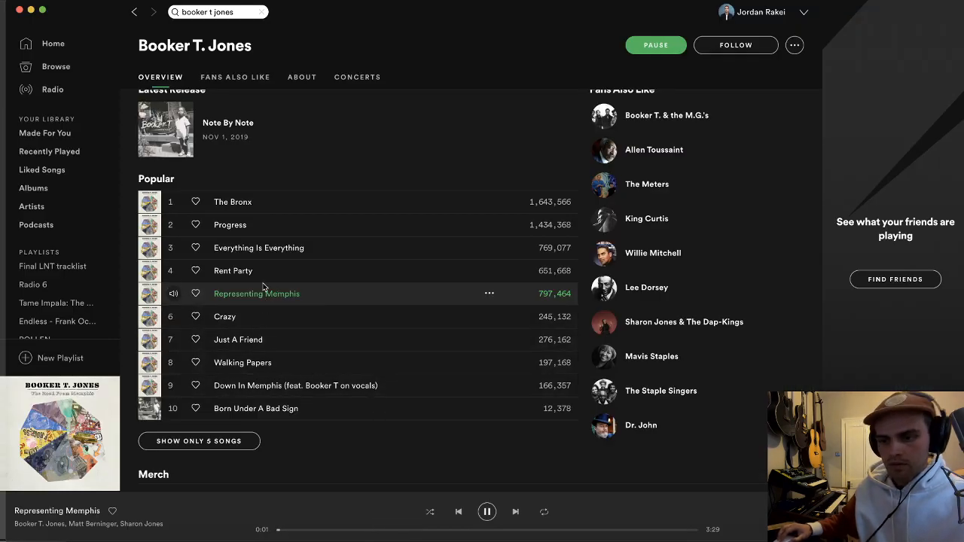
Step: Return to Console, set the Virtual 1/2 fader to -8.9 while the song plays, and switch back to Logic Pro
{"action": "key", "text": "super+Tab"}
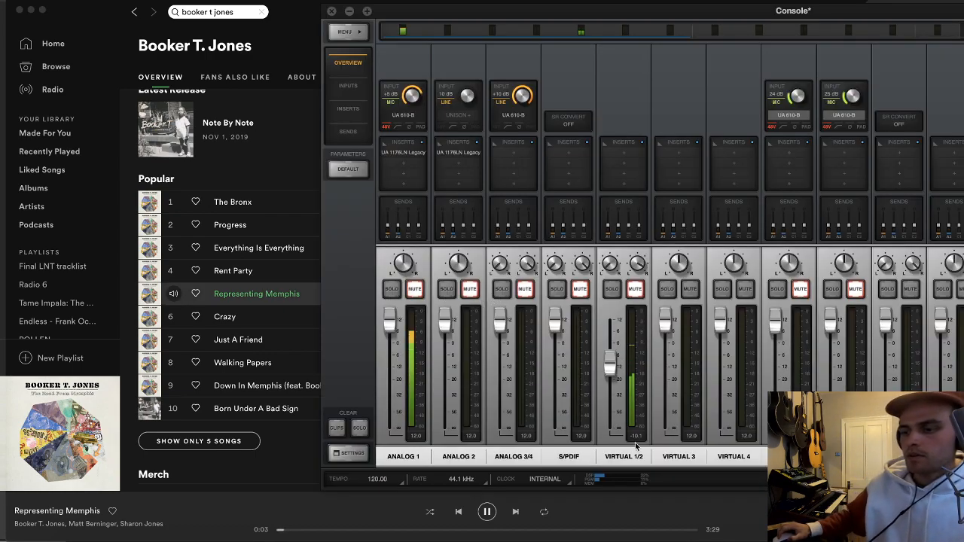
{"action": "left_click_drag", "start_coordinate": [610, 373], "coordinate": [612, 369]}
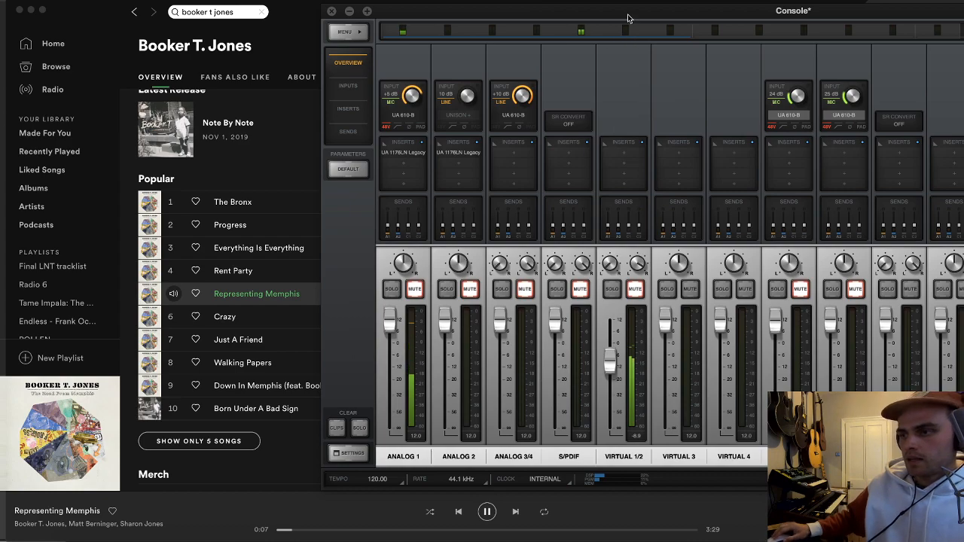
{"action": "left_click_drag", "start_coordinate": [629, 19], "coordinate": [609, 16]}
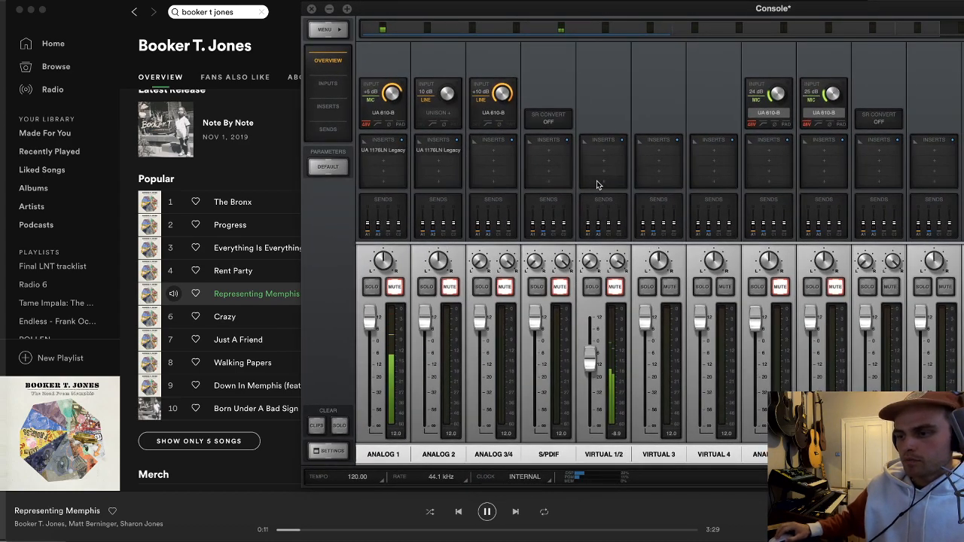
{"action": "left_click", "coordinate": [237, 533]}
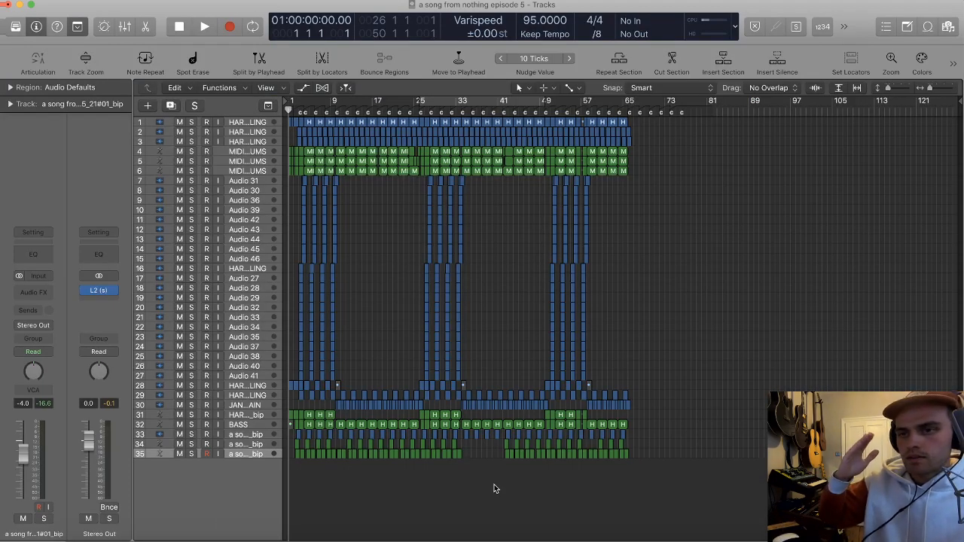
{"action": "left_click", "coordinate": [43, 277]}
{"action": "mouse_move", "coordinate": [50, 297]}
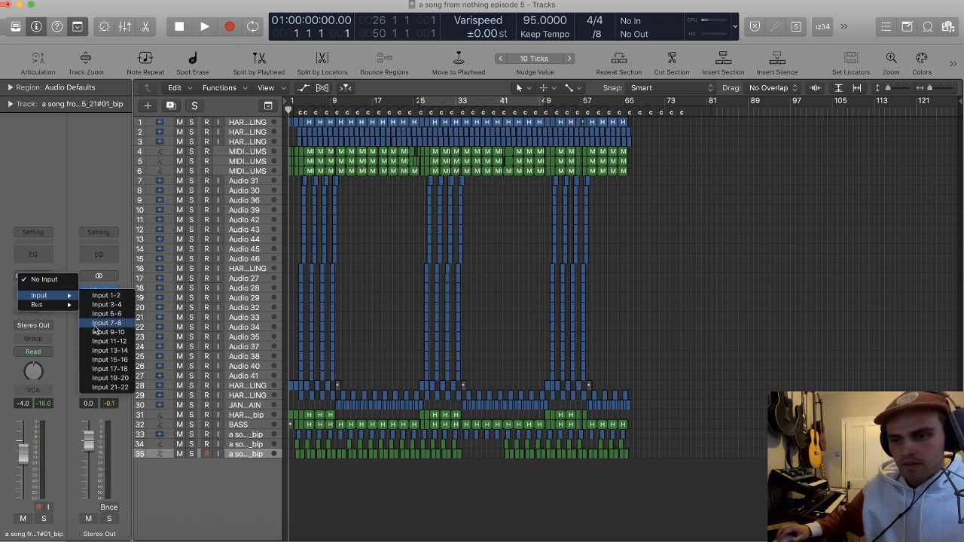
{"action": "left_click", "coordinate": [264, 473]}
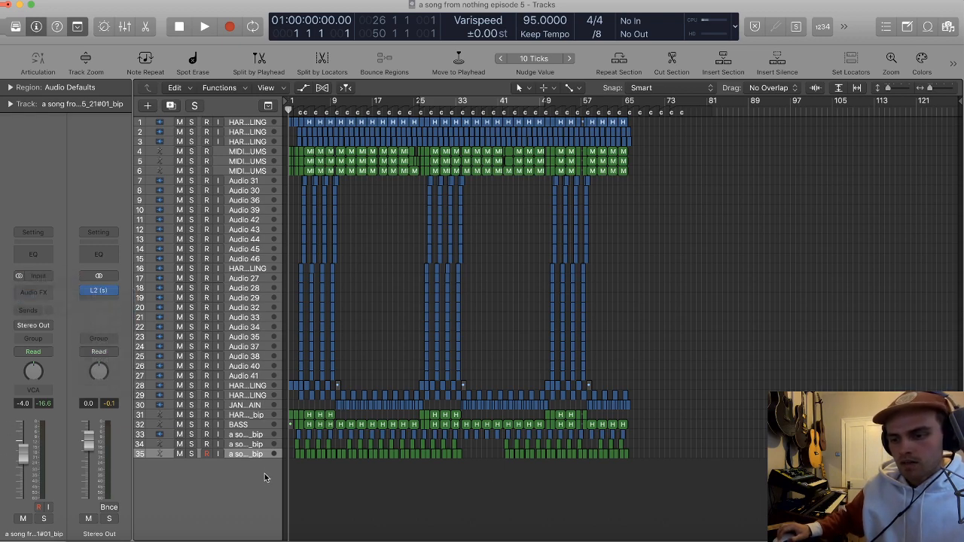
Step: Add an audio track below track 35, set its input to Input 7-8, and turn on its input monitoring
{"action": "double_click", "coordinate": [264, 473]}
{"action": "left_click", "coordinate": [218, 464]}
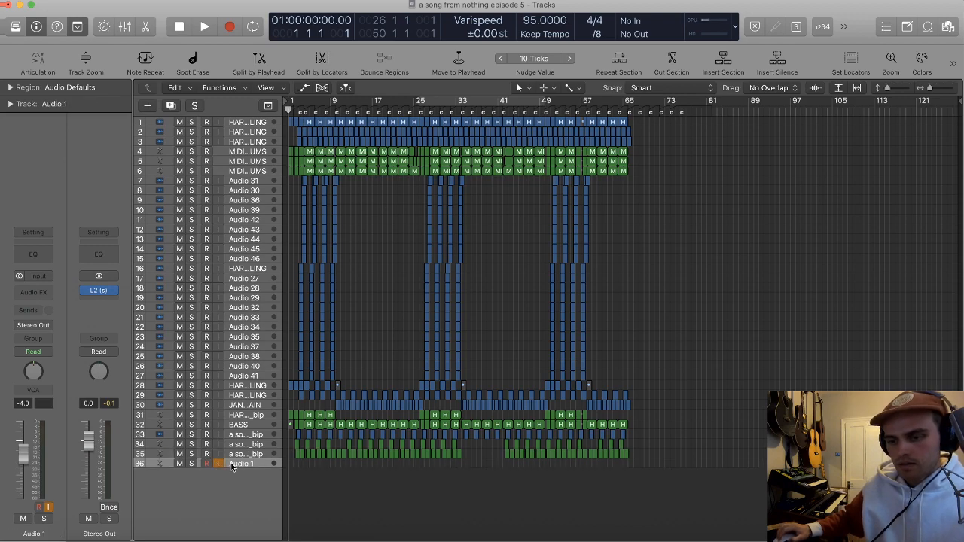
{"action": "left_click", "coordinate": [219, 464]}
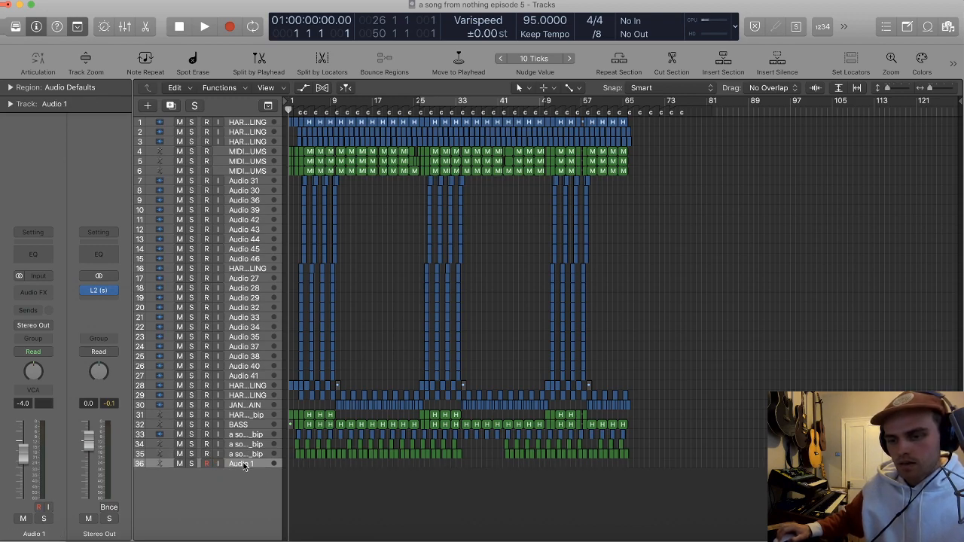
{"action": "left_click", "coordinate": [41, 278]}
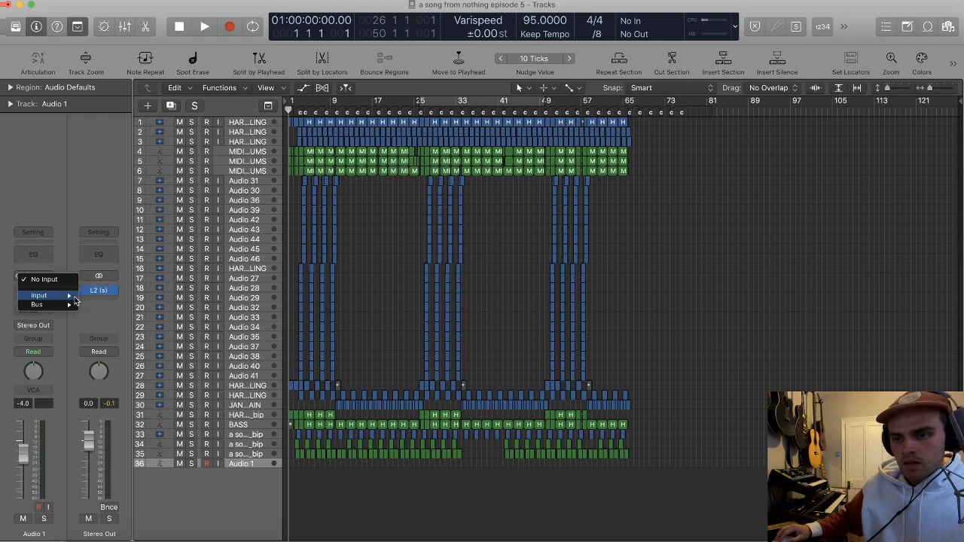
{"action": "mouse_move", "coordinate": [45, 295]}
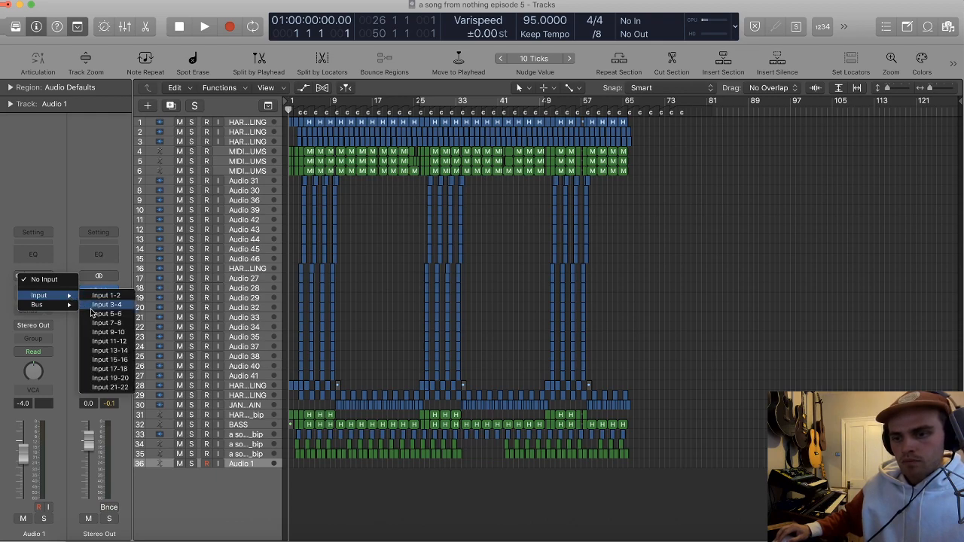
{"action": "left_click", "coordinate": [106, 322]}
{"action": "left_click", "coordinate": [219, 464]}
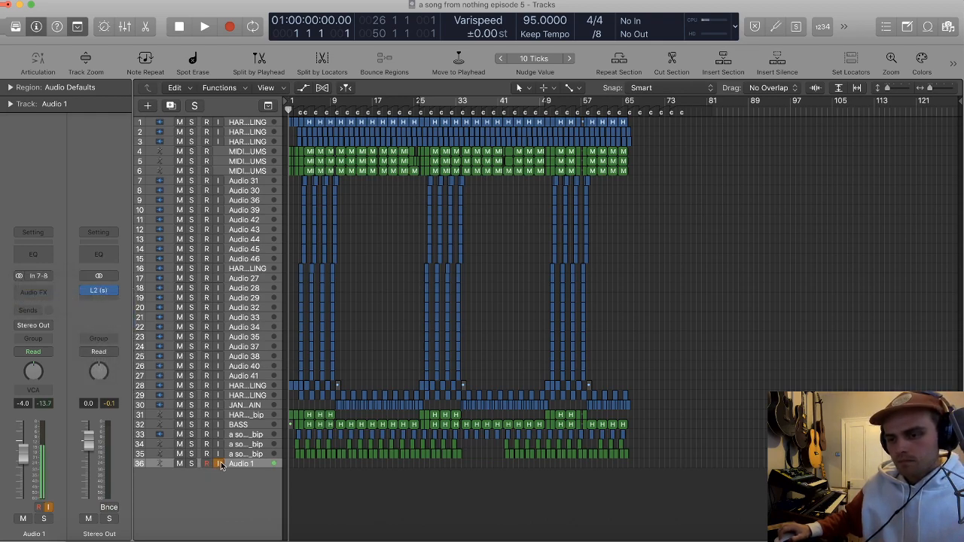
Step: Play the very beginning of the song briefly, and examine how the regions are laid out across all 36 tracks
{"action": "key", "text": "space"}
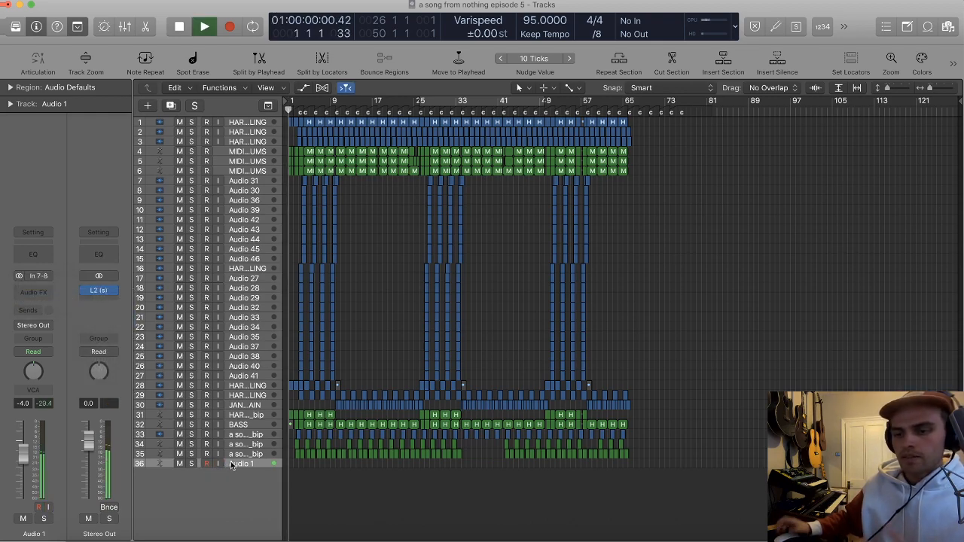
{"action": "key", "text": "space"}
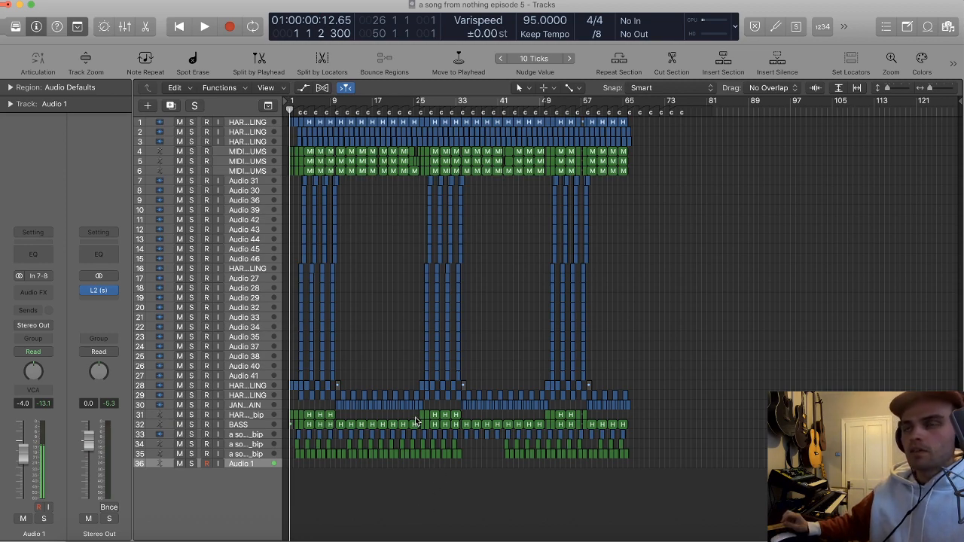
{"action": "key", "text": "t"}
{"action": "key", "text": "r"}
{"action": "scroll", "coordinate": [660, 325], "scroll_direction": "up", "scroll_amount": 3}
{"action": "scroll", "coordinate": [660, 324], "scroll_direction": "down", "scroll_amount": 1}
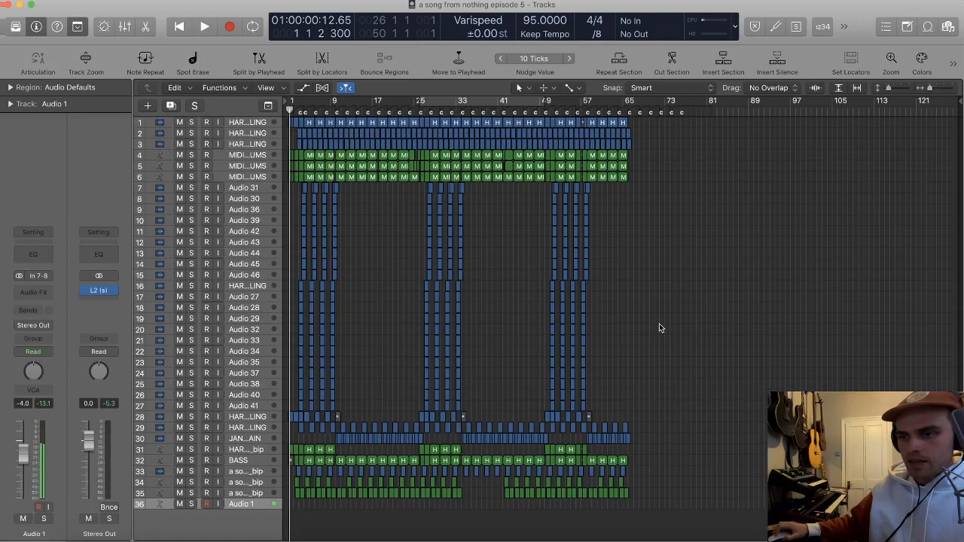
{"action": "scroll", "coordinate": [660, 324], "scroll_direction": "up", "scroll_amount": 1}
{"action": "scroll", "coordinate": [660, 325], "scroll_direction": "up", "scroll_amount": 1}
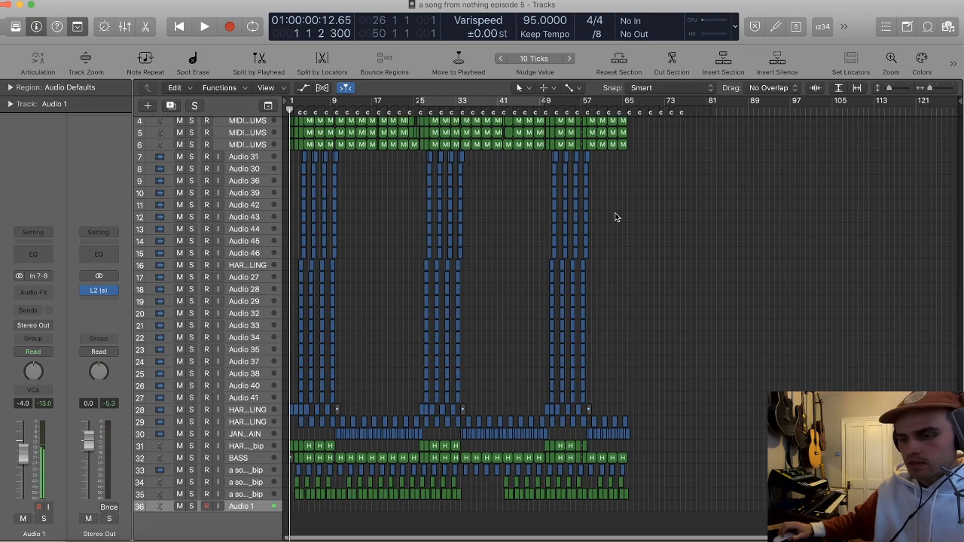
{"action": "key", "text": "super+Right"}
{"action": "key", "text": "super+Right"}
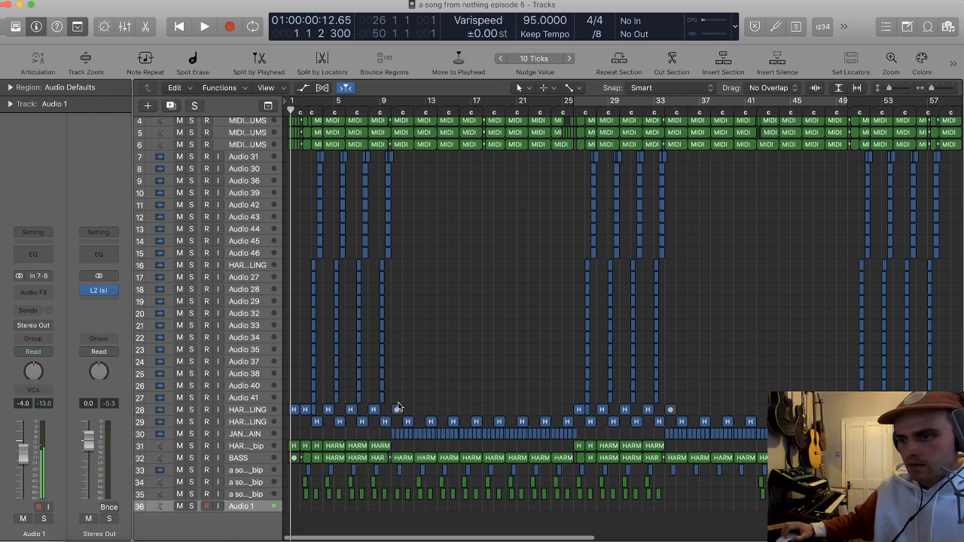
{"action": "key", "text": "super+Up"}
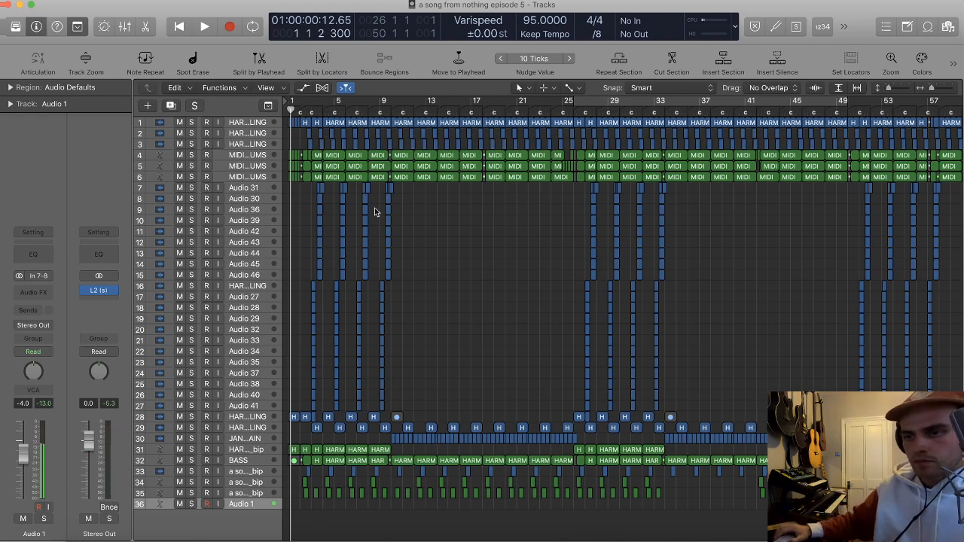
Step: Solo the BASS track, listen to it from around bar 10, and turn the solo off again
{"action": "left_click_drag", "start_coordinate": [179, 177], "coordinate": [180, 156]}
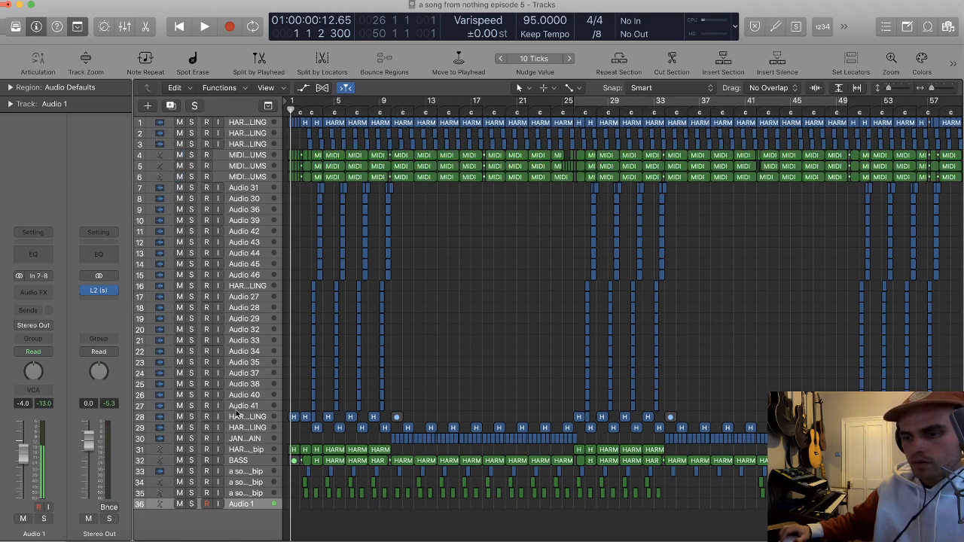
{"action": "left_click", "coordinate": [192, 460]}
{"action": "double_click", "coordinate": [391, 113]}
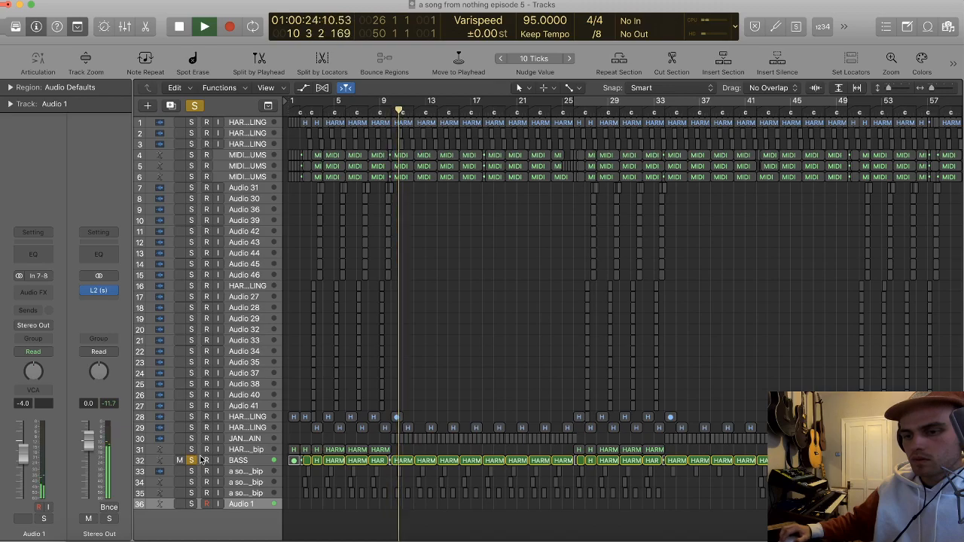
{"action": "key", "text": "space"}
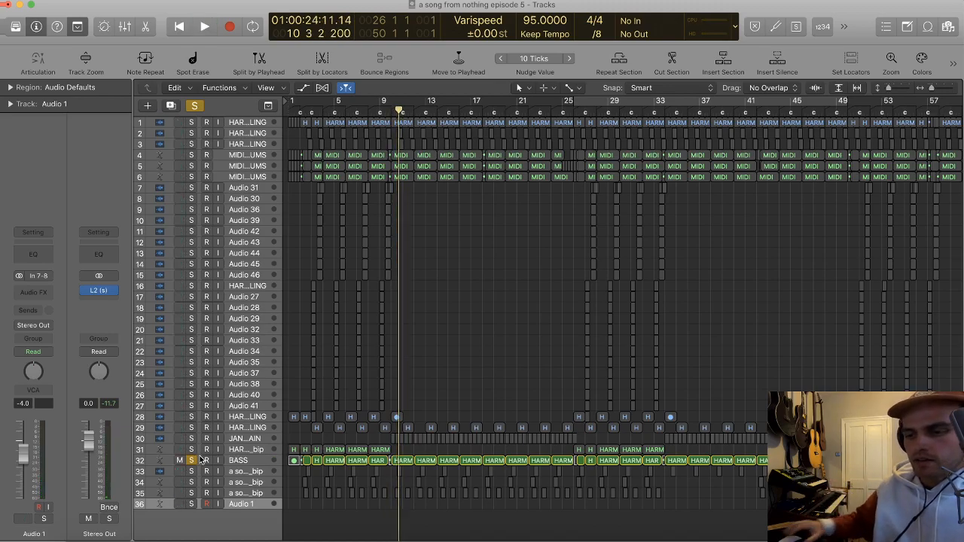
{"action": "left_click", "coordinate": [191, 461]}
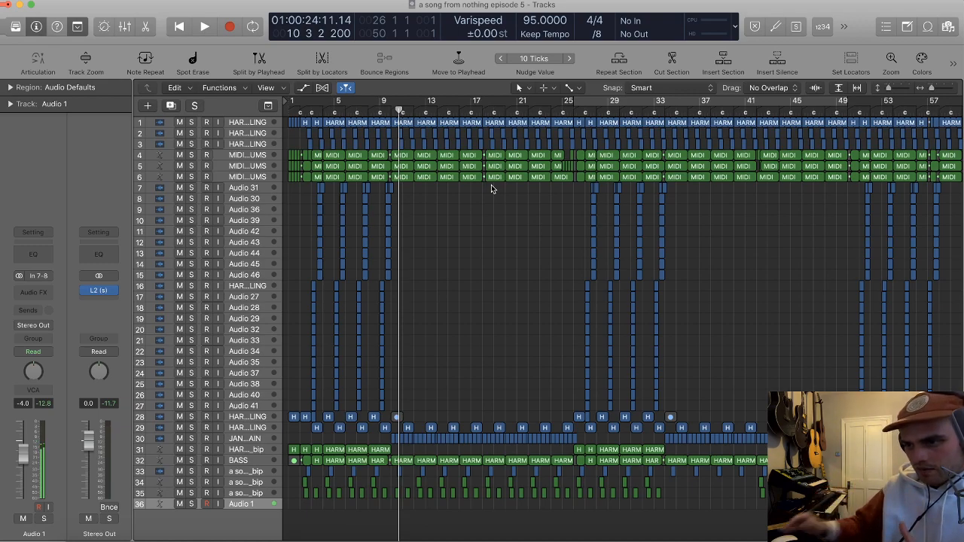
{"action": "left_click_drag", "start_coordinate": [550, 200], "coordinate": [433, 156]}
{"action": "left_click", "coordinate": [485, 209]}
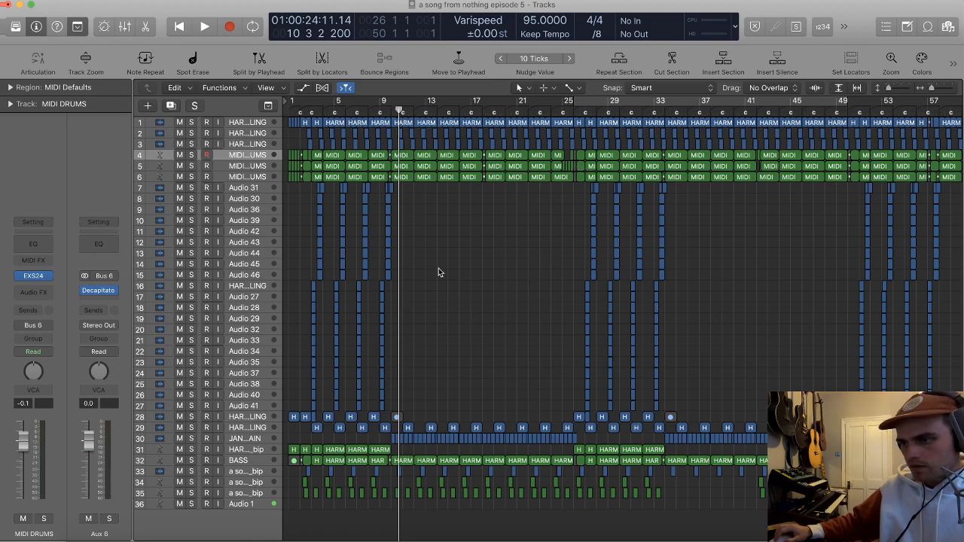
{"action": "left_click_drag", "start_coordinate": [428, 231], "coordinate": [563, 348]}
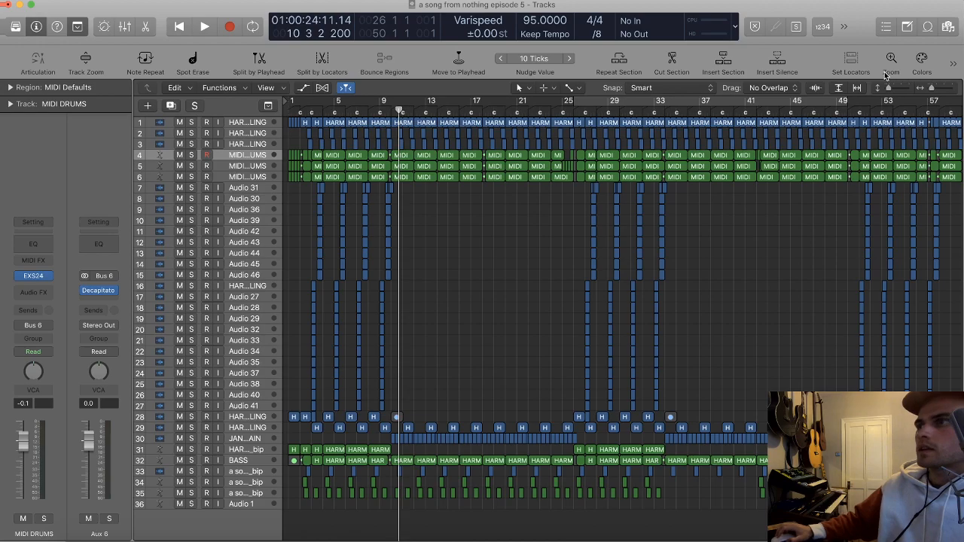
Step: Solo the MIDI DRUMS part on track 5 and play it briefly from around bar 10
{"action": "scroll", "coordinate": [383, 174], "scroll_direction": "up", "scroll_amount": 1}
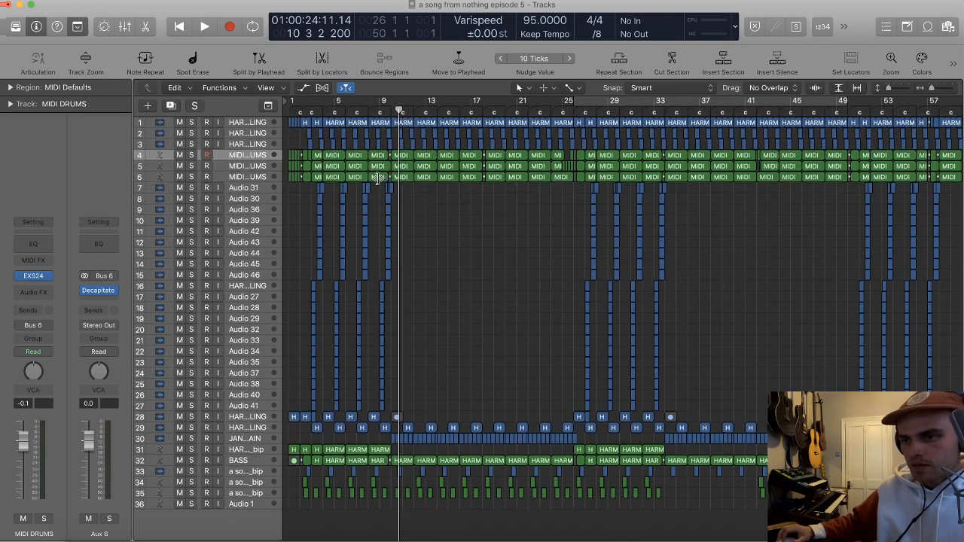
{"action": "scroll", "coordinate": [274, 174], "scroll_direction": "down", "scroll_amount": 1}
{"action": "scroll", "coordinate": [272, 175], "scroll_direction": "up", "scroll_amount": 1}
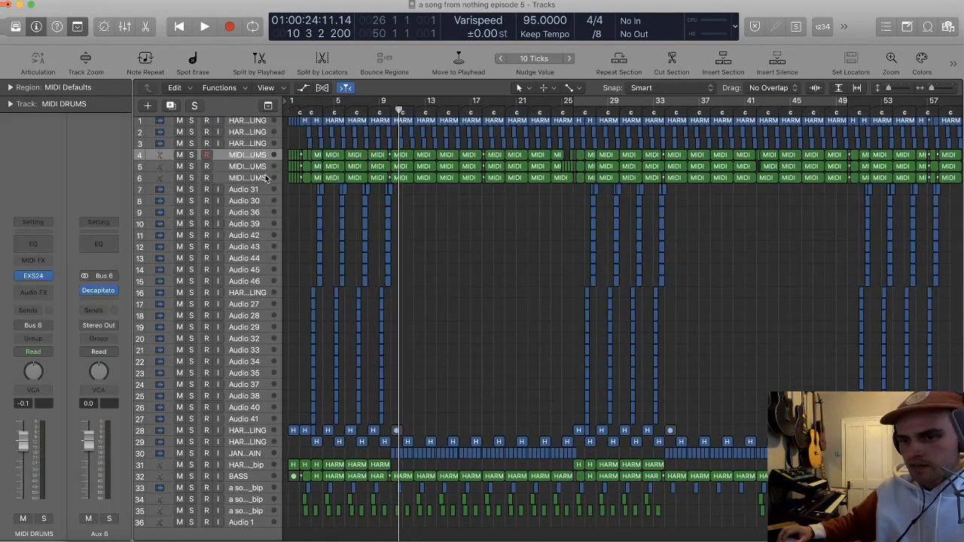
{"action": "scroll", "coordinate": [269, 179], "scroll_direction": "up", "scroll_amount": 5}
{"action": "scroll", "coordinate": [268, 179], "scroll_direction": "up", "scroll_amount": 5}
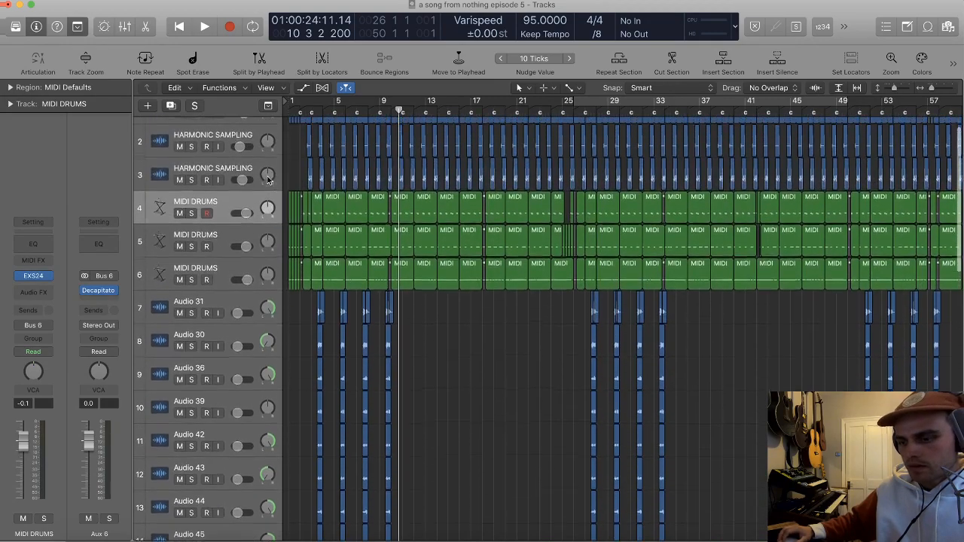
{"action": "scroll", "coordinate": [299, 174], "scroll_direction": "up", "scroll_amount": 3}
{"action": "scroll", "coordinate": [295, 203], "scroll_direction": "left", "scroll_amount": 3}
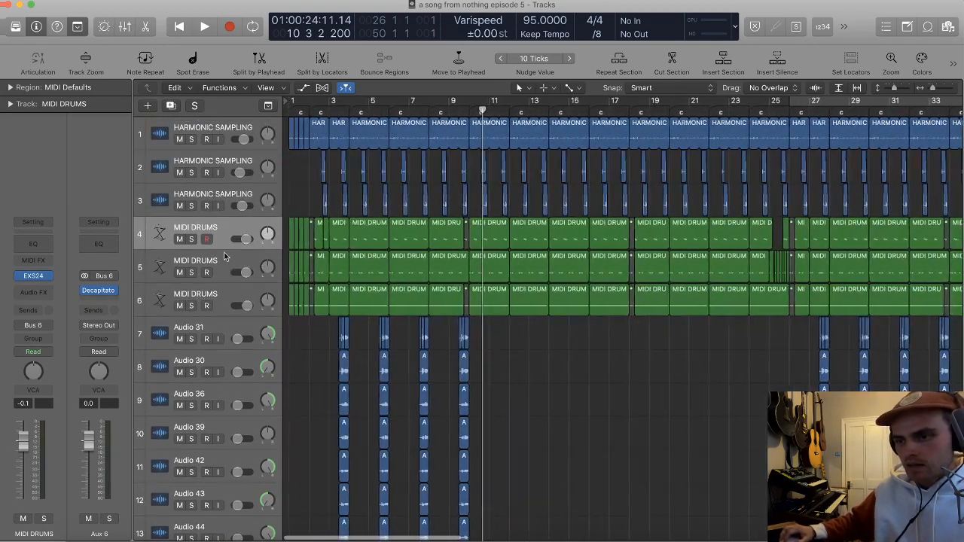
{"action": "left_click", "coordinate": [187, 265]}
{"action": "left_click", "coordinate": [192, 272]}
{"action": "key", "text": "space"}
{"action": "key", "text": "space"}
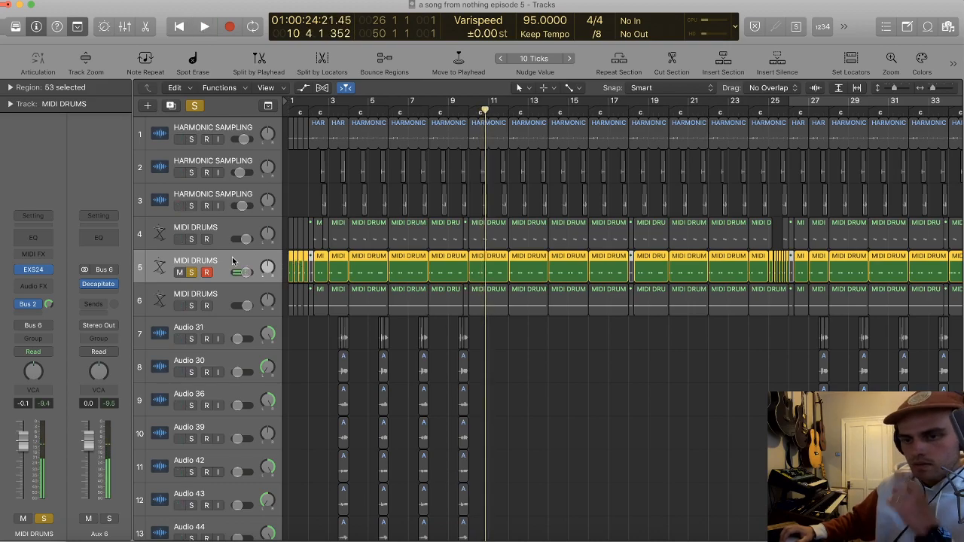
Step: Look at the Decapitator plug-in on Aux 6, moving its window over the arrangement and closing it
{"action": "left_click", "coordinate": [98, 284]}
{"action": "left_click_drag", "start_coordinate": [31, 16], "coordinate": [404, 66]}
{"action": "left_click", "coordinate": [390, 61]}
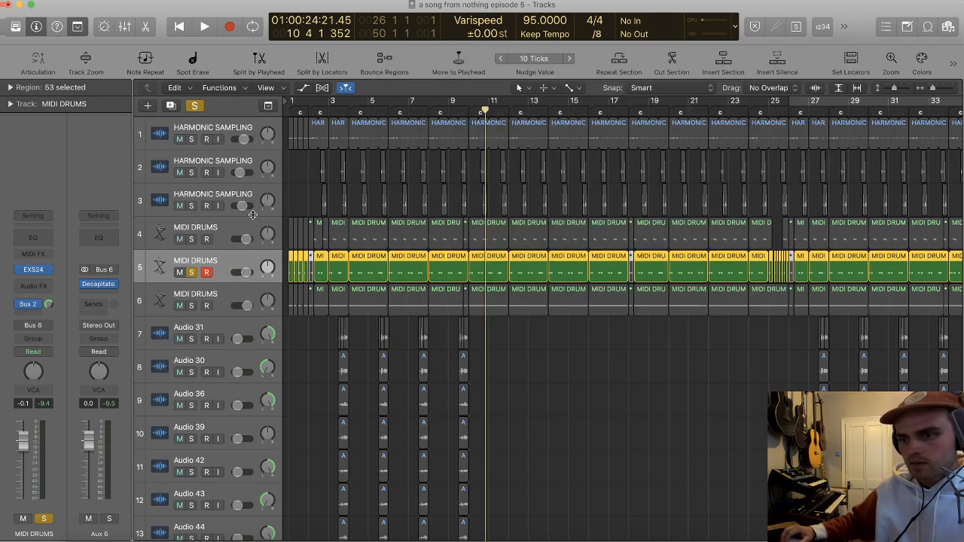
Step: Select the three MIDI DRUMS tracks, 4 to 6, and check their output routing in the mixer
{"action": "left_click", "coordinate": [218, 235]}
{"action": "left_click", "coordinate": [231, 300], "text": "shift"}
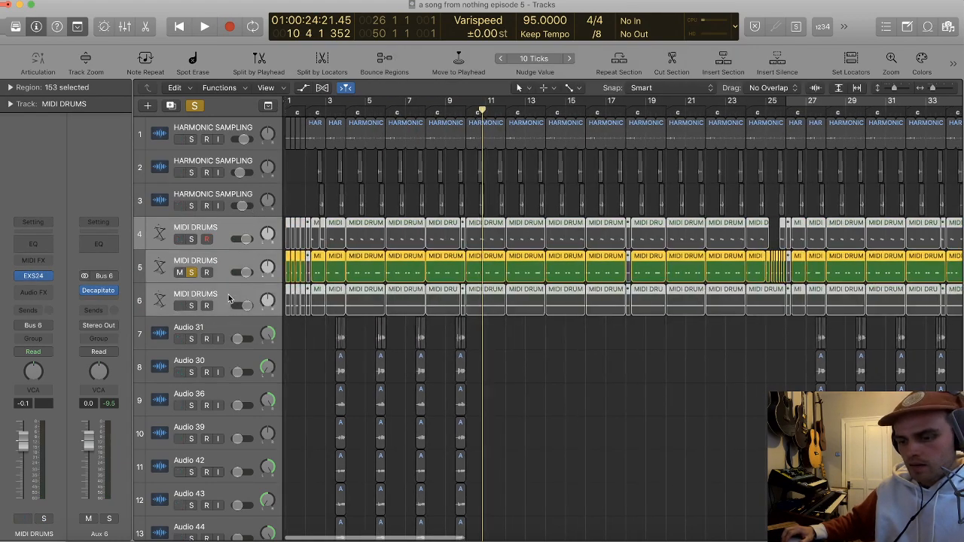
{"action": "key", "text": "x"}
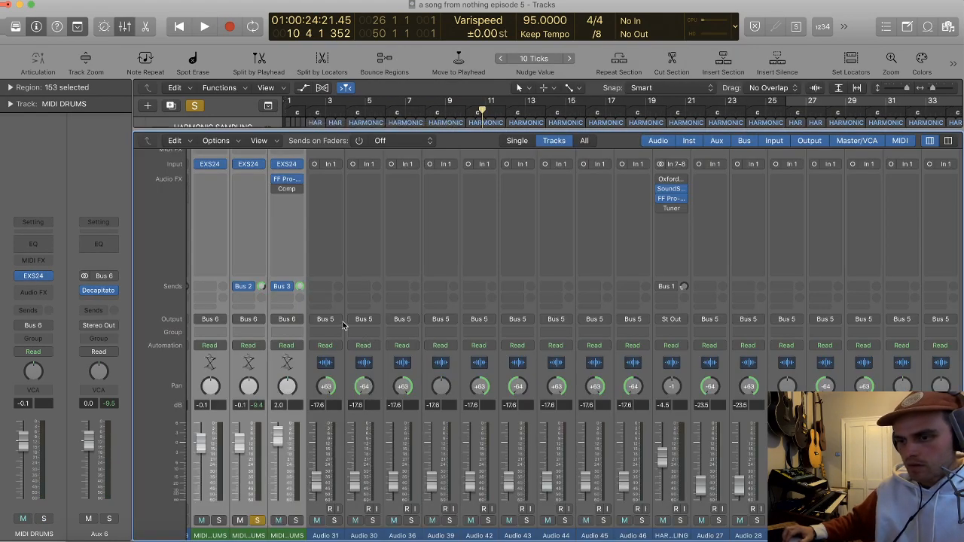
{"action": "left_click", "coordinate": [295, 320]}
{"action": "mouse_move", "coordinate": [295, 362]}
{"action": "left_click", "coordinate": [281, 308]}
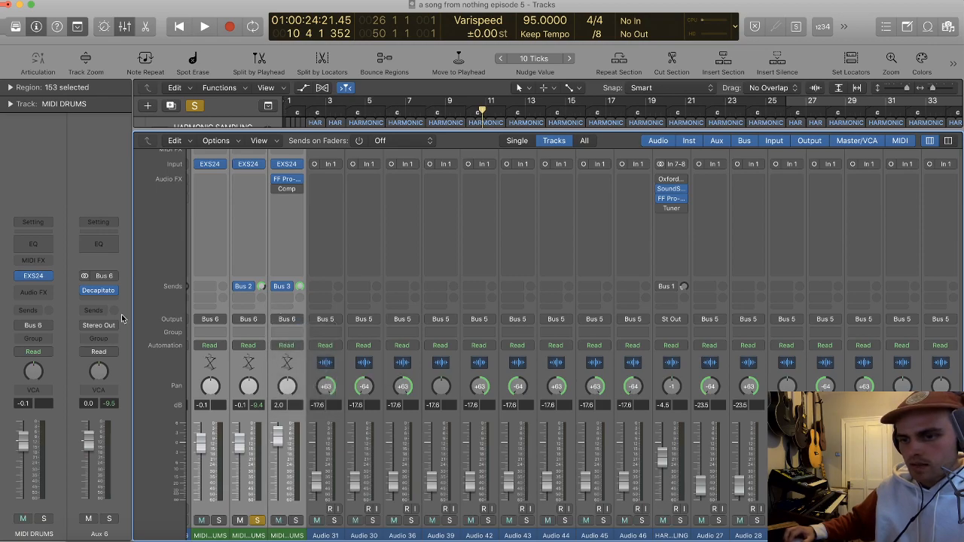
Step: Compare the soloed MIDI DRUMS part with the Decapitator on Aux 6 bypassed and active, playing around bars 10 to 12
{"action": "left_click", "coordinate": [99, 291]}
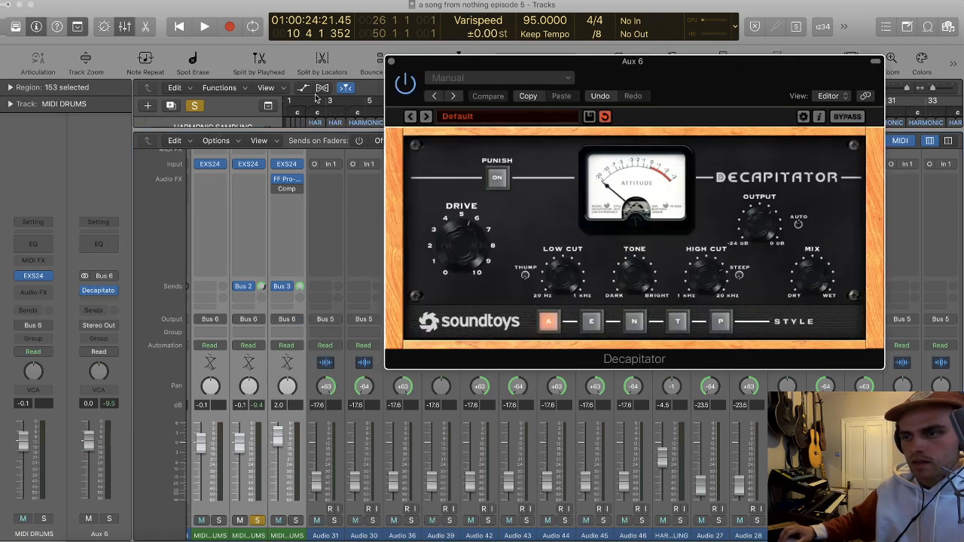
{"action": "key", "text": "x"}
{"action": "key", "text": "space"}
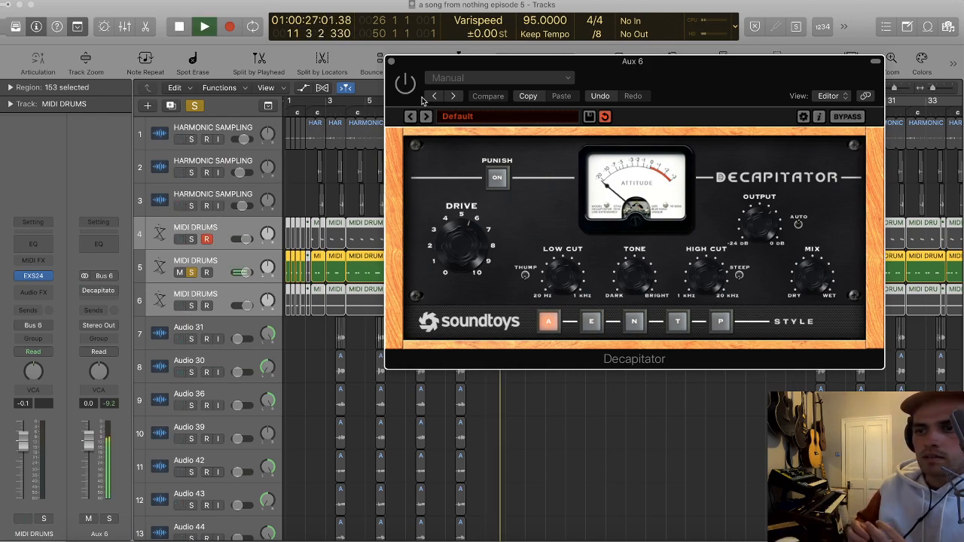
{"action": "key", "text": "space"}
{"action": "left_click", "coordinate": [407, 84]}
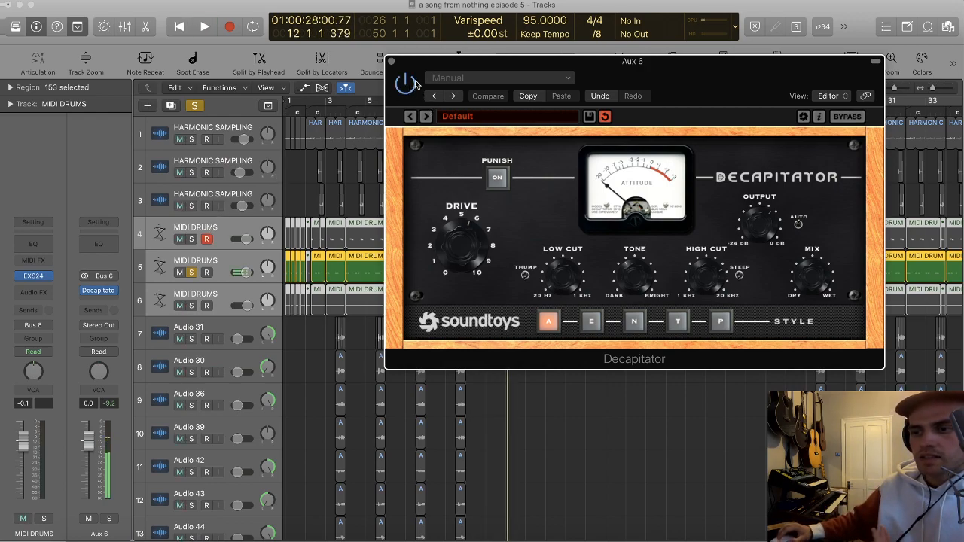
{"action": "key", "text": "space"}
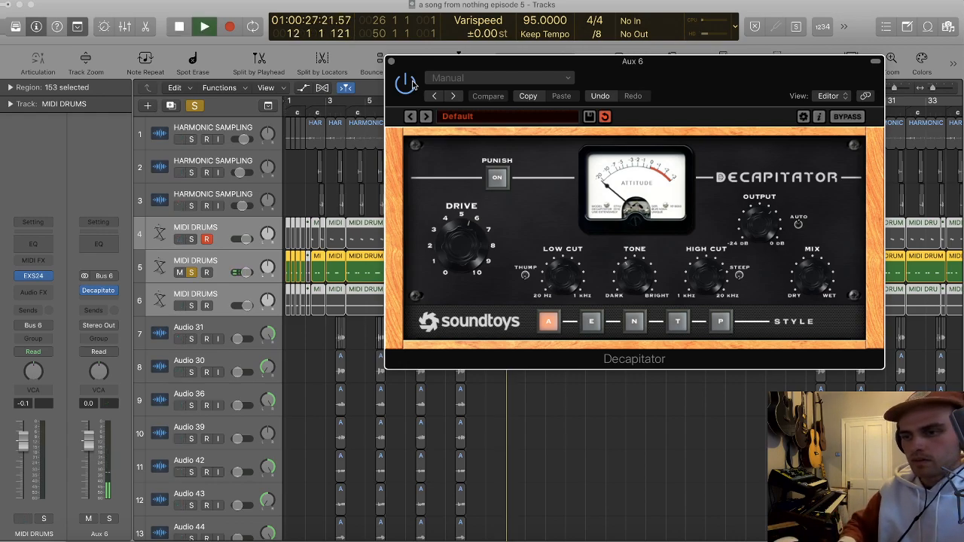
{"action": "key", "text": "space"}
Step: Close the Decapitator window and turn off the solo on MIDI DRUMS track 5
{"action": "left_click_drag", "start_coordinate": [406, 61], "coordinate": [361, 34]}
{"action": "left_click", "coordinate": [345, 35]}
{"action": "left_click", "coordinate": [595, 384]}
{"action": "key", "text": "t"}
{"action": "key", "text": "Escape"}
{"action": "key", "text": "super+Left"}
{"action": "key", "text": "super+Left"}
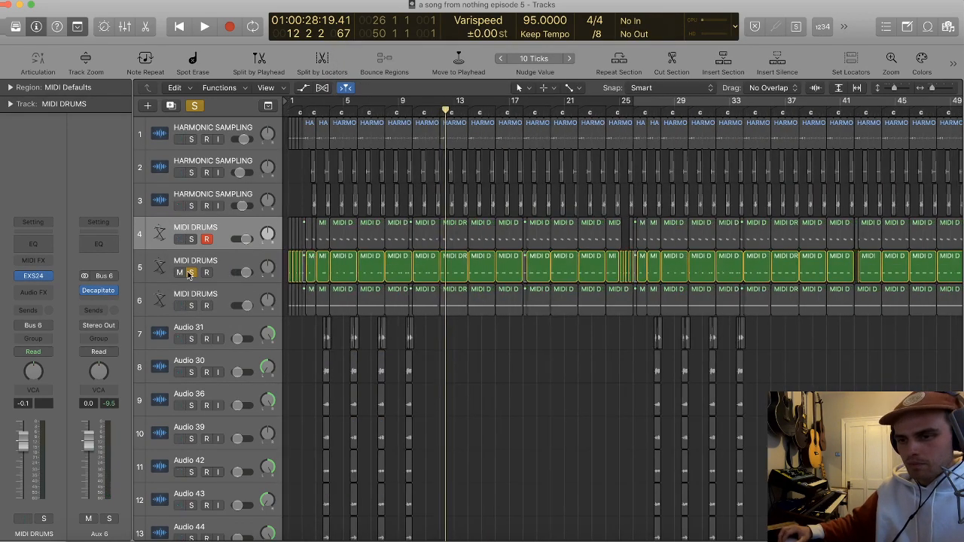
{"action": "left_click", "coordinate": [190, 272]}
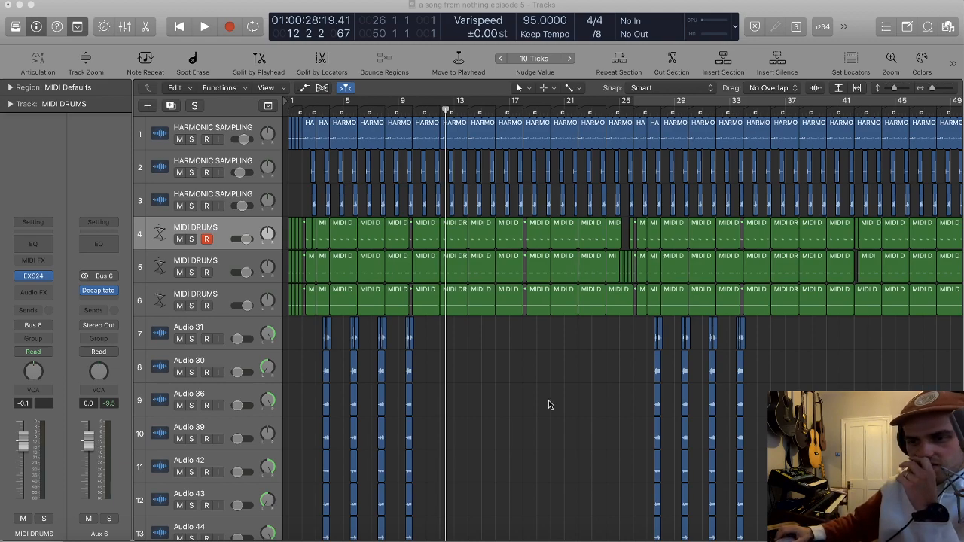
Step: Reduce the track heights and look through the arrangement from the harmonic sampling tracks down to the bass
{"action": "scroll", "coordinate": [515, 390], "scroll_direction": "down", "scroll_amount": 5}
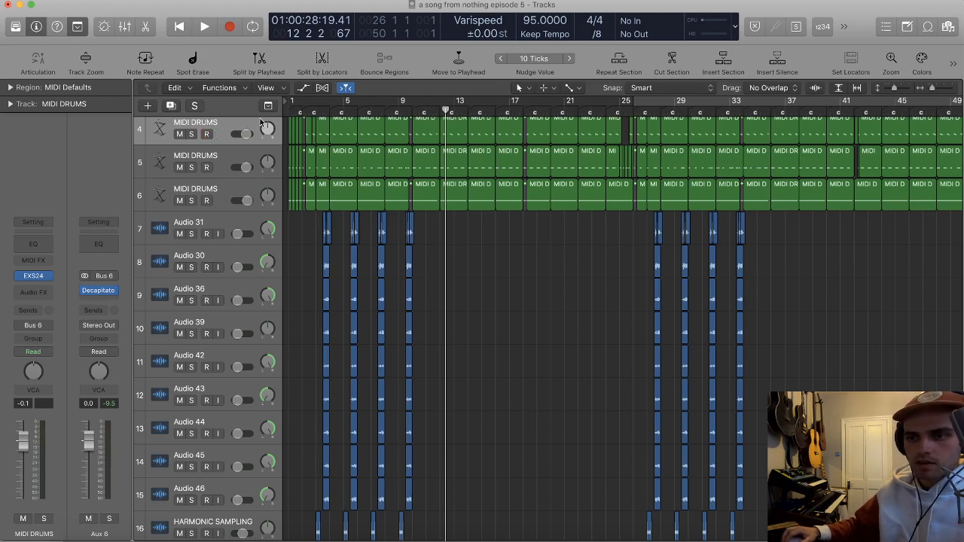
{"action": "scroll", "coordinate": [286, 151], "scroll_direction": "up", "scroll_amount": 5}
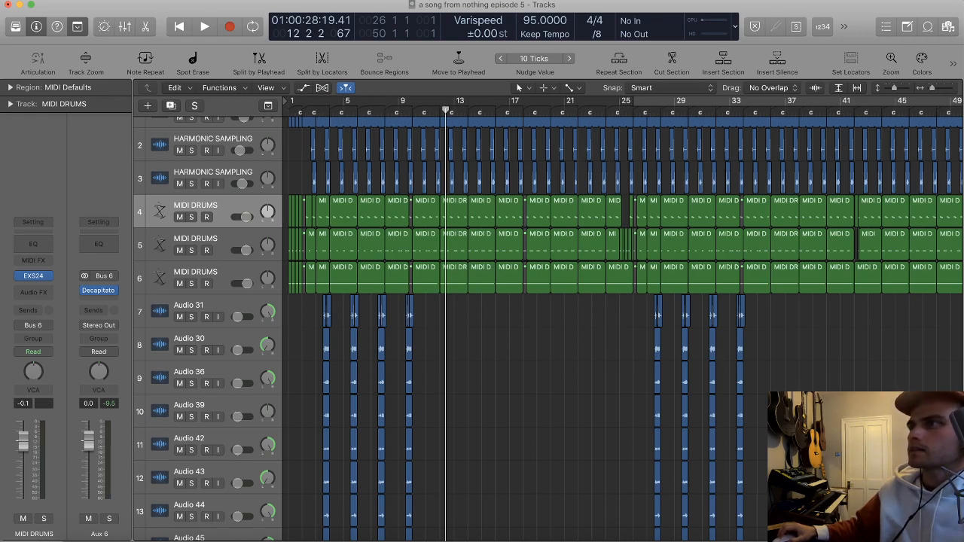
{"action": "key", "text": "t"}
{"action": "key", "text": "t"}
{"action": "key", "text": "super+Up"}
{"action": "key", "text": "super+Up"}
{"action": "key", "text": "super+Up"}
{"action": "scroll", "coordinate": [516, 350], "scroll_direction": "down", "scroll_amount": 2}
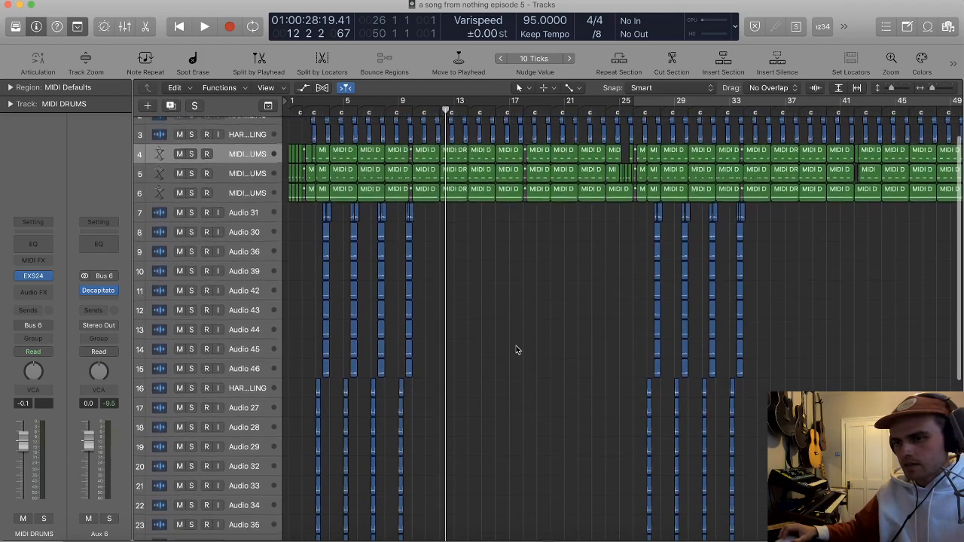
{"action": "scroll", "coordinate": [516, 349], "scroll_direction": "up", "scroll_amount": 1}
{"action": "scroll", "coordinate": [466, 299], "scroll_direction": "up", "scroll_amount": 1}
{"action": "scroll", "coordinate": [467, 299], "scroll_direction": "down", "scroll_amount": 1}
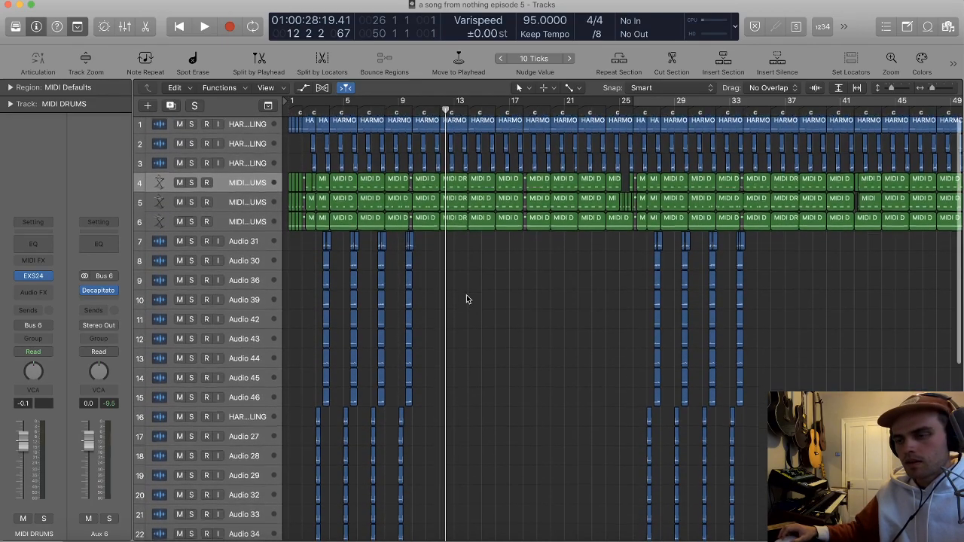
{"action": "scroll", "coordinate": [466, 299], "scroll_direction": "up", "scroll_amount": 1}
{"action": "scroll", "coordinate": [466, 299], "scroll_direction": "down", "scroll_amount": 1}
{"action": "scroll", "coordinate": [459, 295], "scroll_direction": "down", "scroll_amount": 3}
{"action": "scroll", "coordinate": [458, 296], "scroll_direction": "down", "scroll_amount": 3}
Step: Solo and select the BASS track and play it briefly from around bar 12
{"action": "left_click", "coordinate": [191, 437]}
{"action": "key", "text": "space"}
{"action": "left_click", "coordinate": [245, 437]}
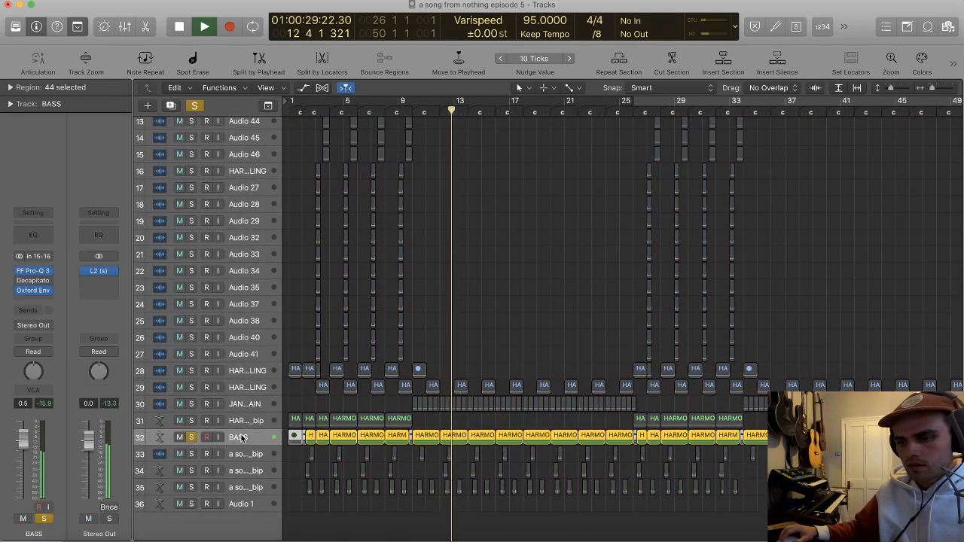
{"action": "key", "text": "space"}
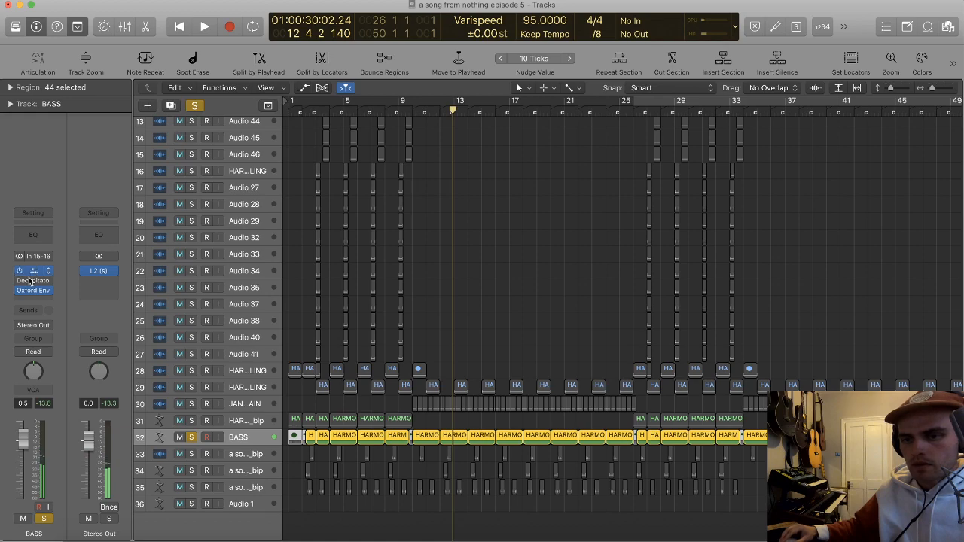
Step: Add two bell bands below the high cut in the BASS track's Pro-Q 3, one at about 379 Hz with +0.26 dB gain
{"action": "left_click", "coordinate": [31, 271]}
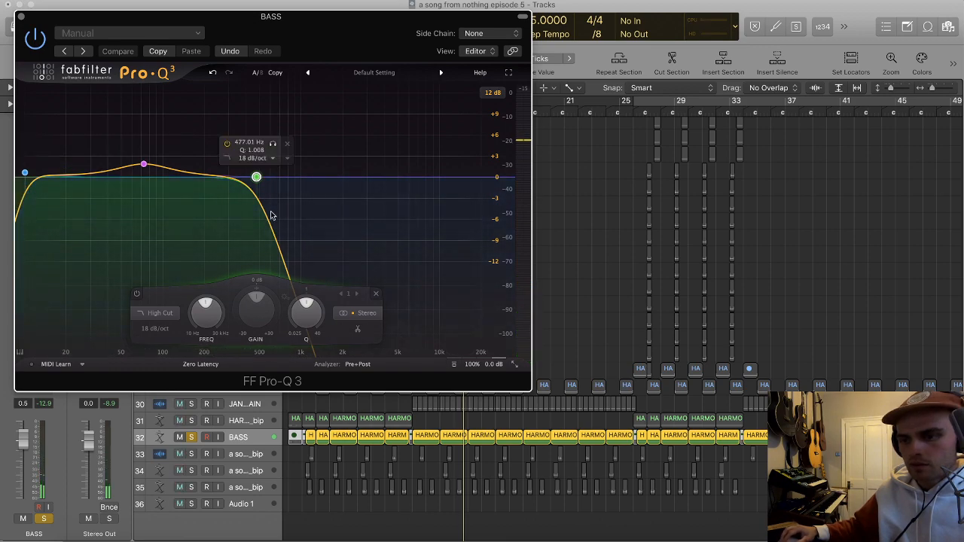
{"action": "mouse_move", "coordinate": [241, 184]}
{"action": "left_mouse_down"}
{"action": "mouse_move", "coordinate": [240, 156]}
{"action": "mouse_move", "coordinate": [243, 176]}
{"action": "left_mouse_up"}
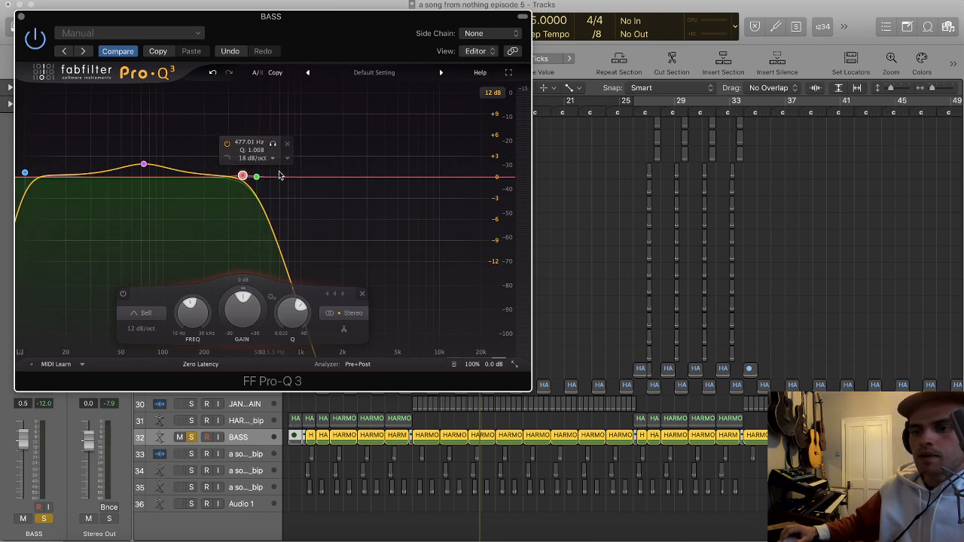
{"action": "double_click", "coordinate": [212, 179]}
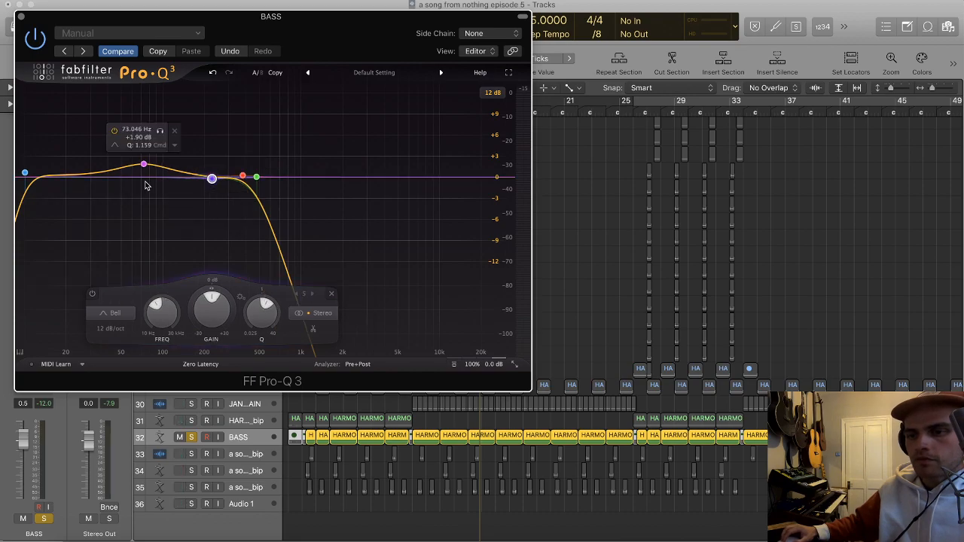
Step: Solo MIDI DRUMS track 5 alongside the bass, play both from around bar 14, and close the bass EQ window
{"action": "left_click_drag", "start_coordinate": [27, 19], "coordinate": [365, 44]}
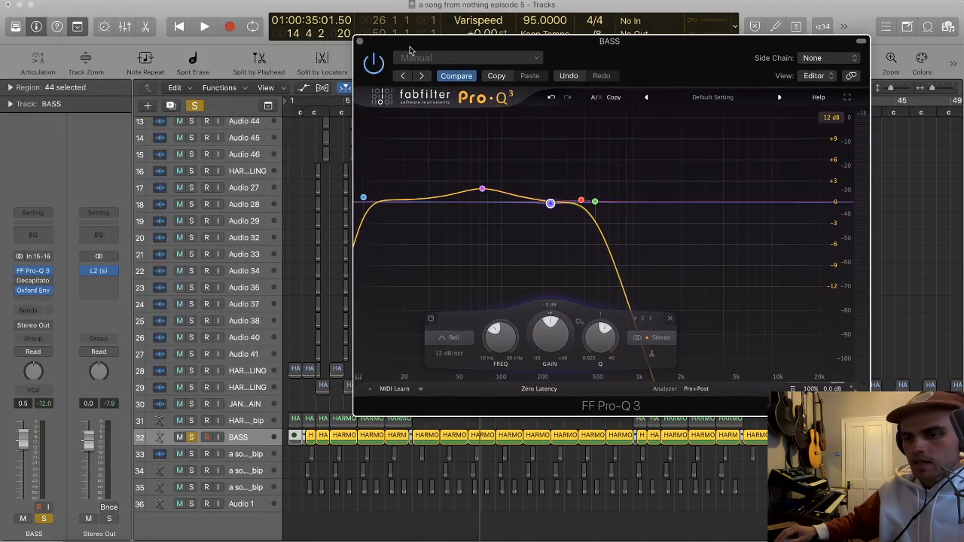
{"action": "scroll", "coordinate": [293, 191], "scroll_direction": "up", "scroll_amount": 10}
{"action": "left_click", "coordinate": [191, 191]}
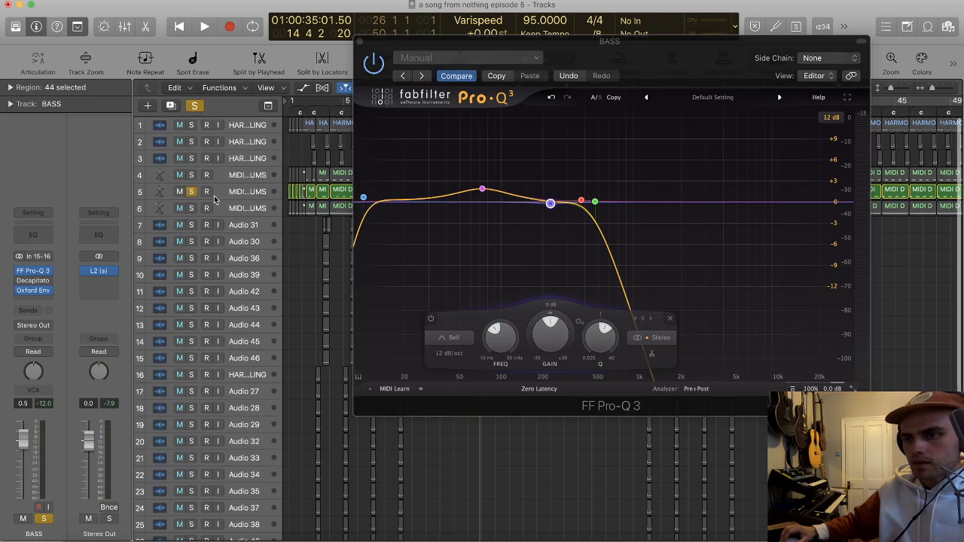
{"action": "key", "text": "space"}
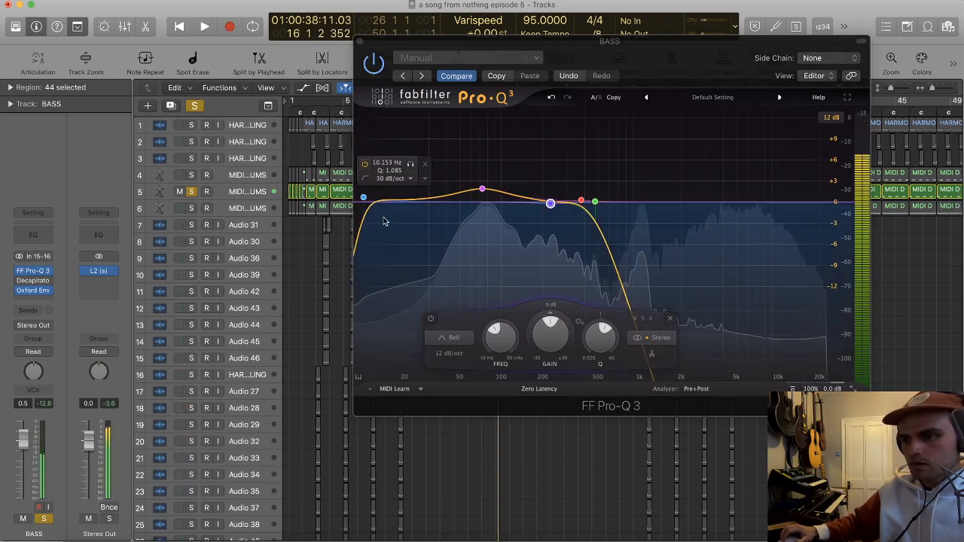
{"action": "key", "text": "space"}
{"action": "scroll", "coordinate": [304, 237], "scroll_direction": "down", "scroll_amount": 2}
{"action": "scroll", "coordinate": [305, 236], "scroll_direction": "down", "scroll_amount": 3}
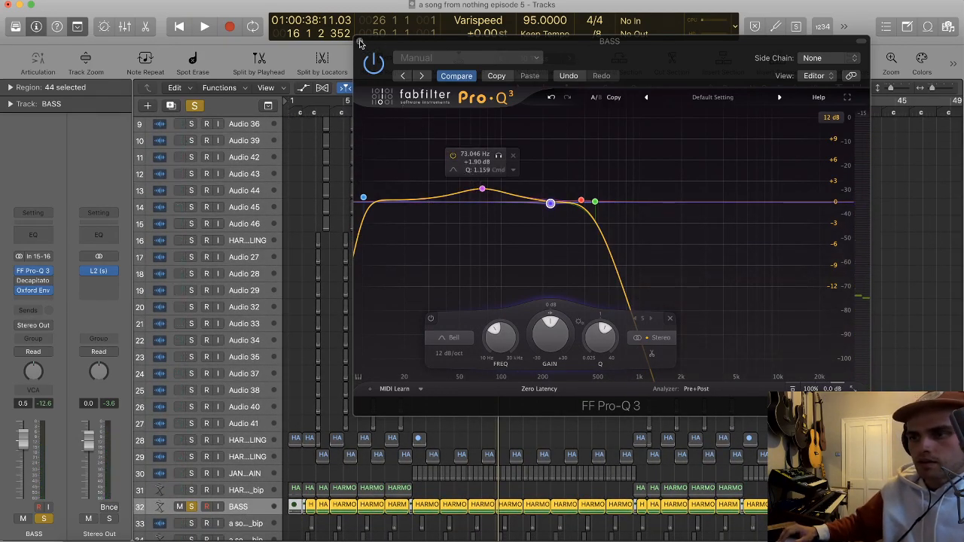
{"action": "key", "text": "super+w"}
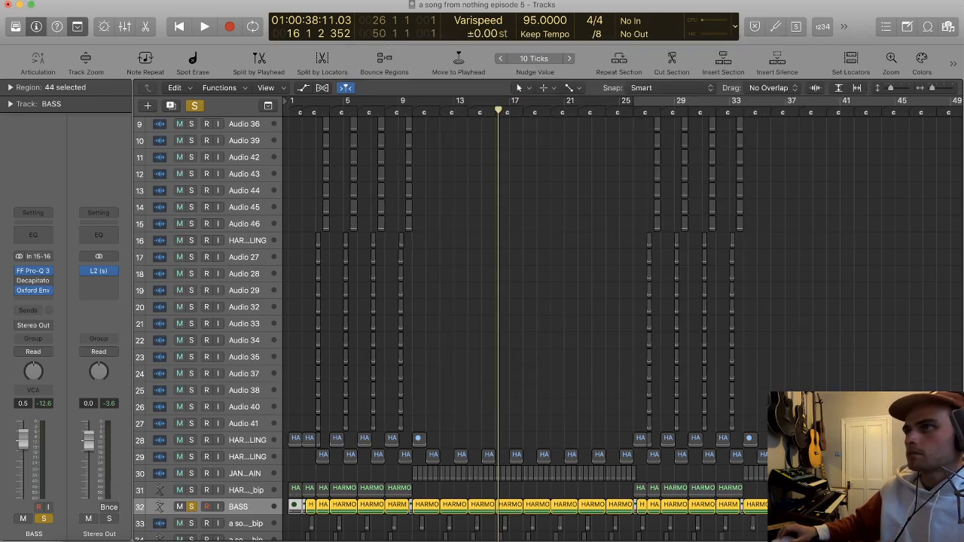
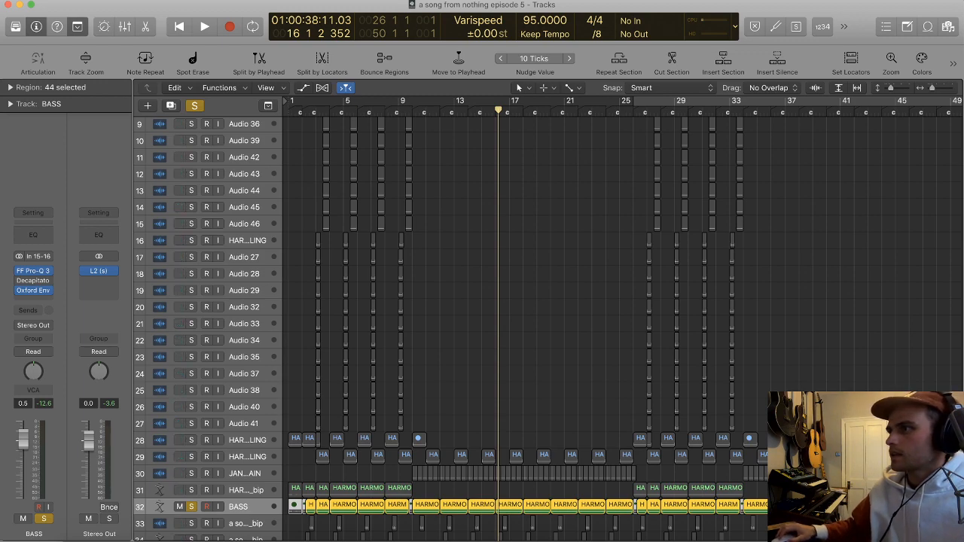
Step: Deselect all regions and clear the solo from the BASS and MIDI drum tracks
{"action": "left_click", "coordinate": [836, 214]}
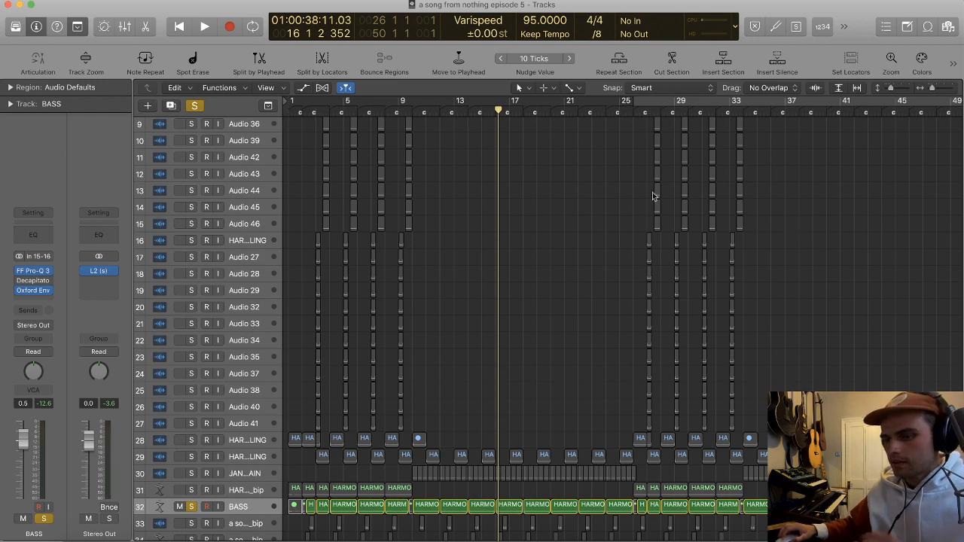
{"action": "scroll", "coordinate": [447, 252], "scroll_direction": "up", "scroll_amount": 5}
{"action": "scroll", "coordinate": [445, 254], "scroll_direction": "left", "scroll_amount": 5}
{"action": "scroll", "coordinate": [462, 244], "scroll_direction": "up", "scroll_amount": 2}
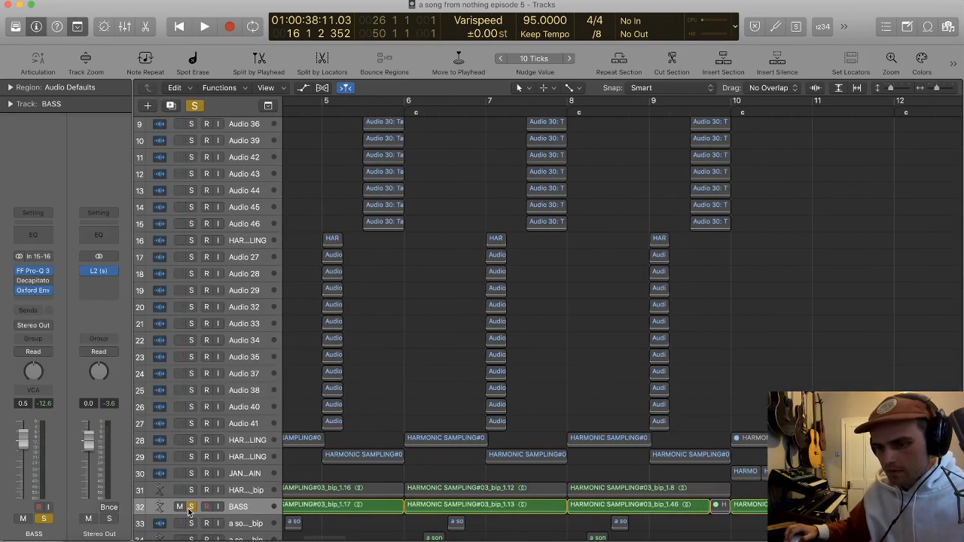
{"action": "key", "text": "super+a"}
{"action": "key", "text": "t"}
{"action": "left_click", "coordinate": [427, 340]}
Step: Select the stack of short regions at bar 7 on tracks 16 to 27
{"action": "scroll", "coordinate": [437, 251], "scroll_direction": "up", "scroll_amount": 6}
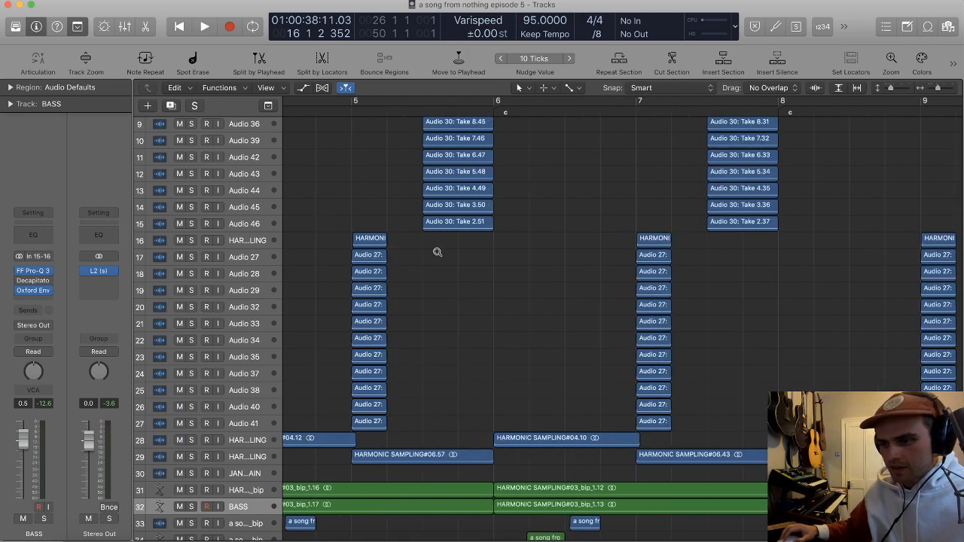
{"action": "scroll", "coordinate": [475, 260], "scroll_direction": "up", "scroll_amount": 2}
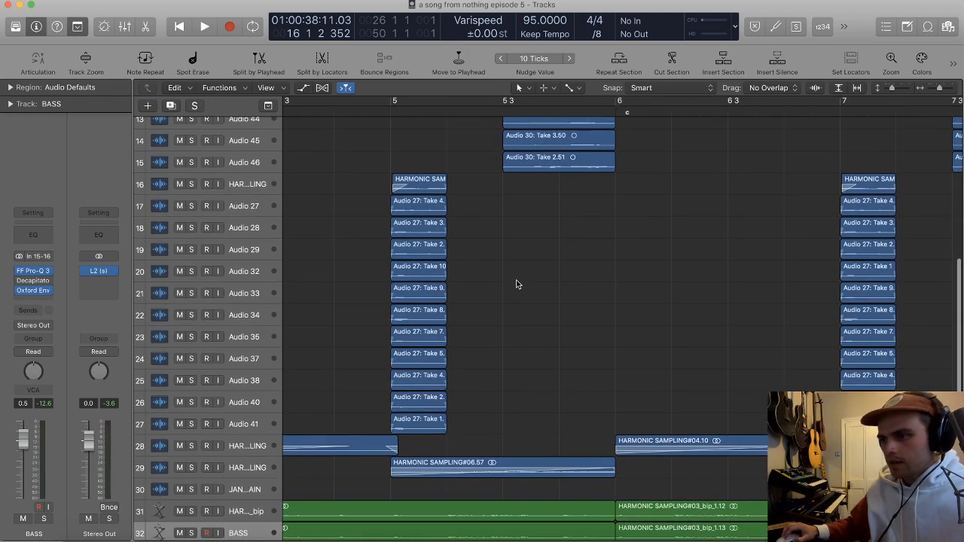
{"action": "scroll", "coordinate": [510, 273], "scroll_direction": "down", "scroll_amount": 5}
{"action": "scroll", "coordinate": [510, 273], "scroll_direction": "down", "scroll_amount": 3}
{"action": "scroll", "coordinate": [710, 282], "scroll_direction": "right", "scroll_amount": 3}
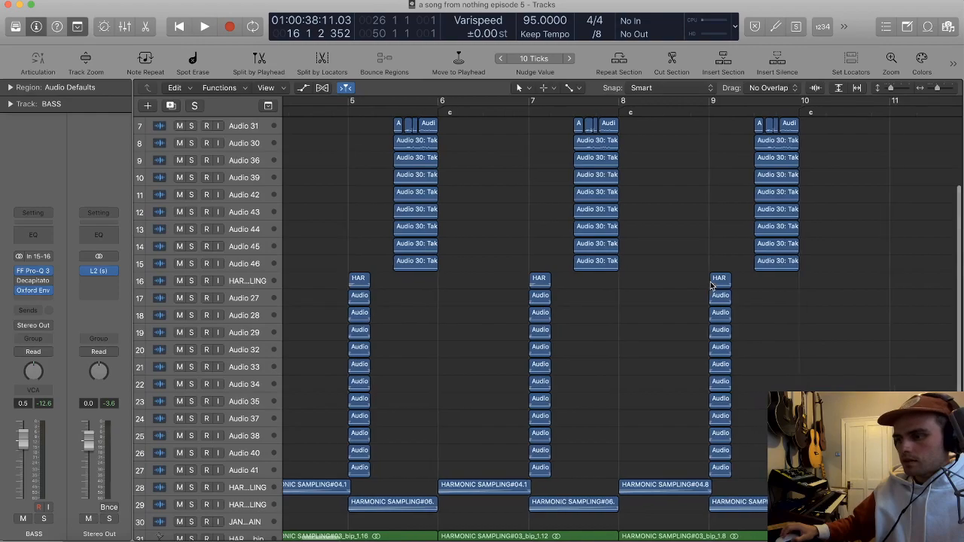
{"action": "scroll", "coordinate": [527, 295], "scroll_direction": "left", "scroll_amount": 3}
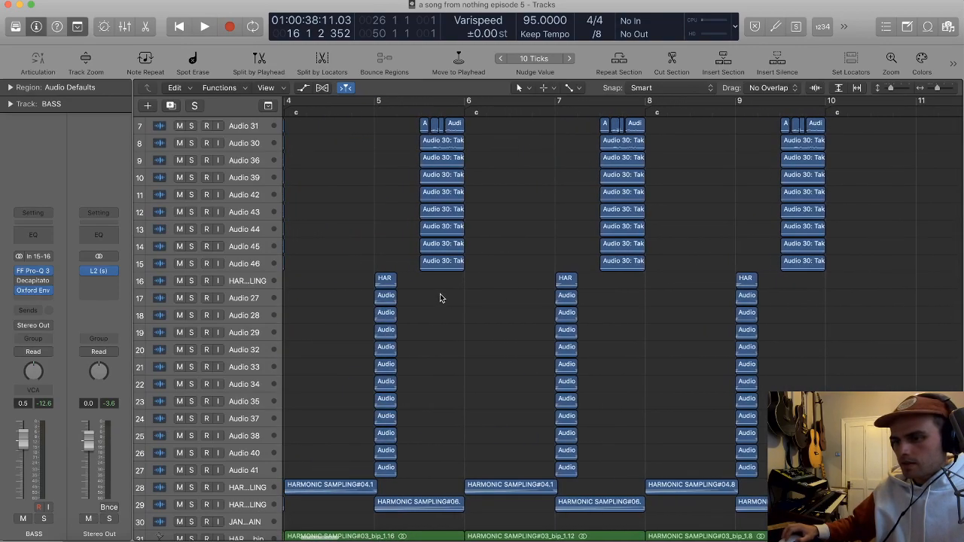
{"action": "left_click", "coordinate": [385, 281]}
{"action": "left_click_drag", "start_coordinate": [413, 288], "coordinate": [497, 283]}
{"action": "key", "text": "super+Left"}
{"action": "key", "text": "super+Left"}
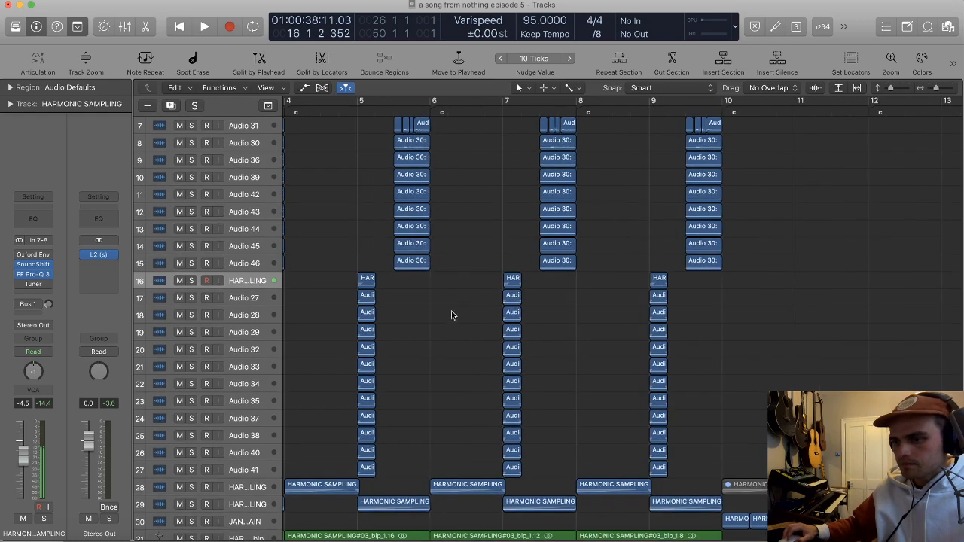
{"action": "left_click_drag", "start_coordinate": [369, 284], "coordinate": [482, 467]}
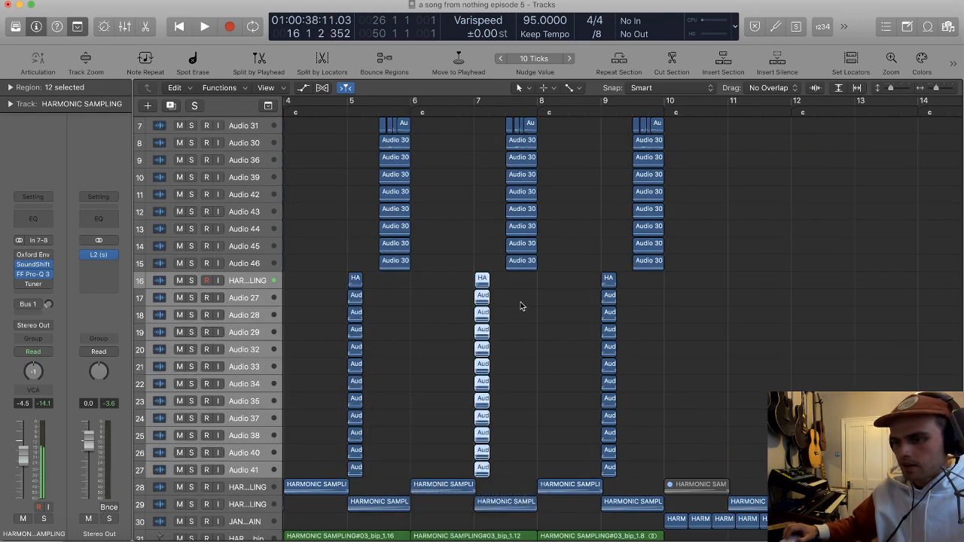
Step: Marquee-select bars 9 to 11 on tracks 16 to 27 and join each track's selection into one two-bar region
{"action": "scroll", "coordinate": [513, 302], "scroll_direction": "right", "scroll_amount": 4}
{"action": "left_click_drag", "start_coordinate": [551, 467], "coordinate": [631, 477]}
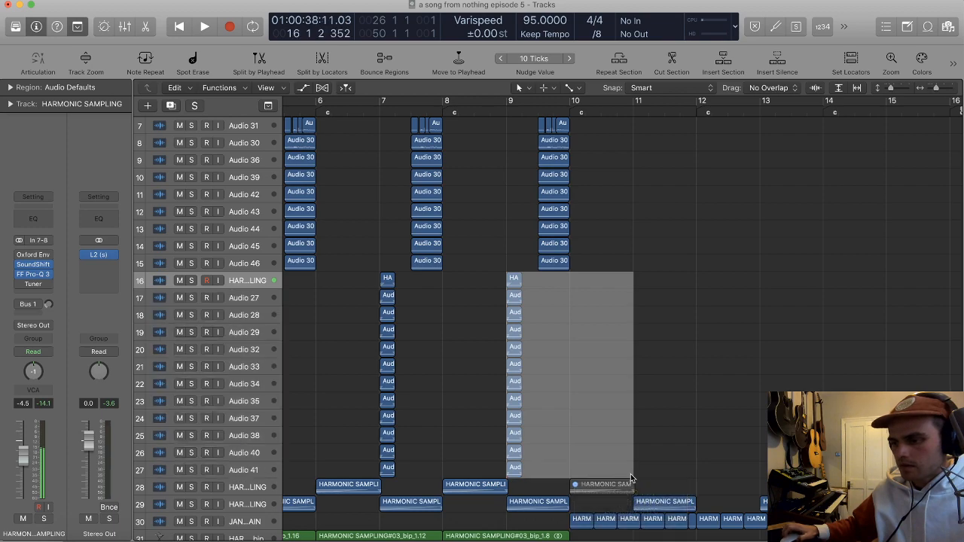
{"action": "key", "text": "super+j"}
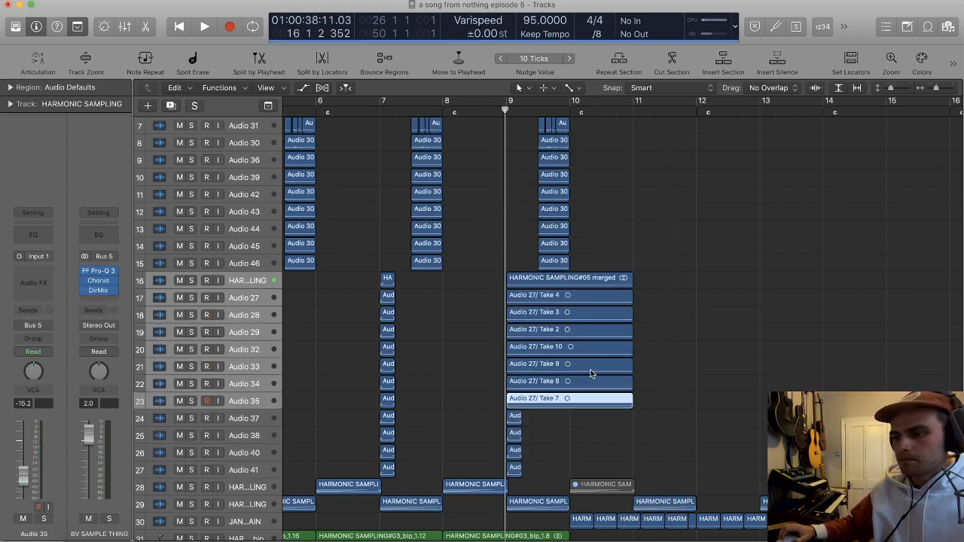
{"action": "scroll", "coordinate": [656, 294], "scroll_direction": "down", "scroll_amount": 3}
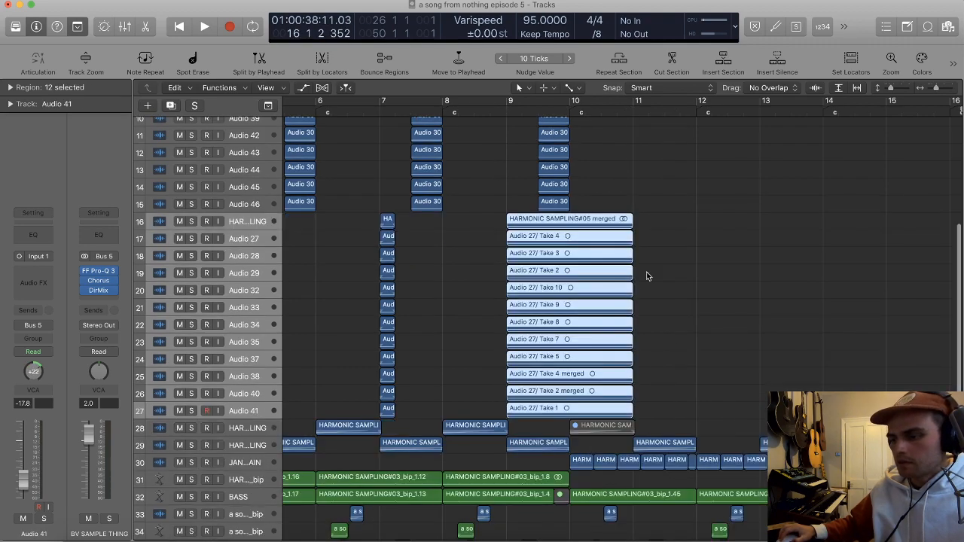
Step: Set the playhead to bar 9, select the merged two-bar regions on tracks 16 to 27, and toggle their looping
{"action": "left_click_drag", "start_coordinate": [381, 220], "coordinate": [411, 416]}
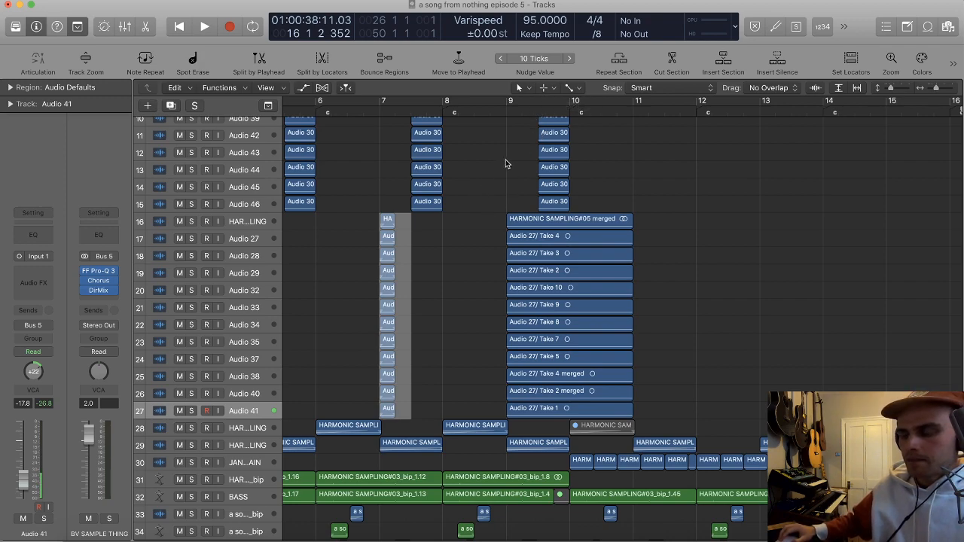
{"action": "left_click", "coordinate": [493, 213]}
{"action": "left_click", "coordinate": [504, 111]}
{"action": "key", "text": "super+Down"}
{"action": "scroll", "coordinate": [557, 162], "scroll_direction": "up", "scroll_amount": 2}
{"action": "left_click_drag", "start_coordinate": [678, 437], "coordinate": [531, 165]}
{"action": "key", "text": "super+Down"}
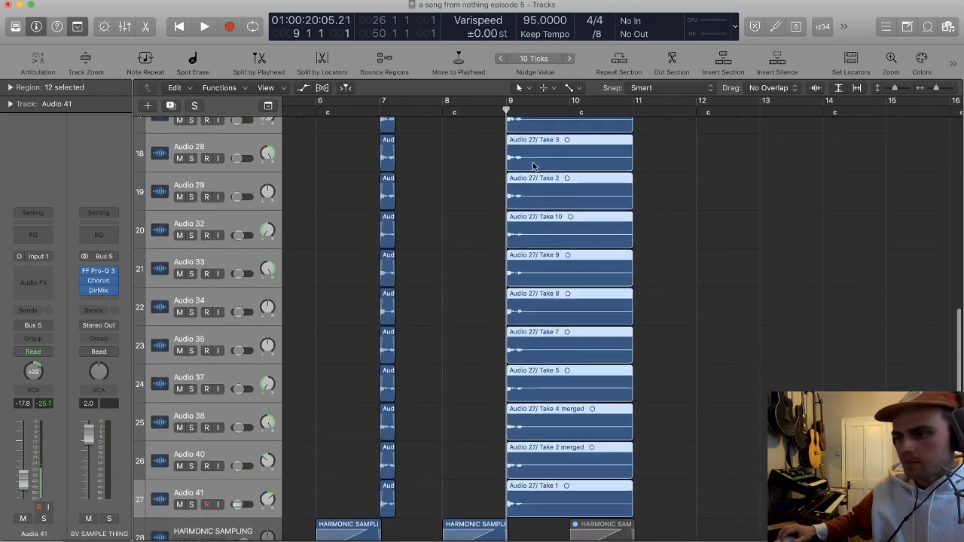
{"action": "scroll", "coordinate": [580, 178], "scroll_direction": "up", "scroll_amount": 2}
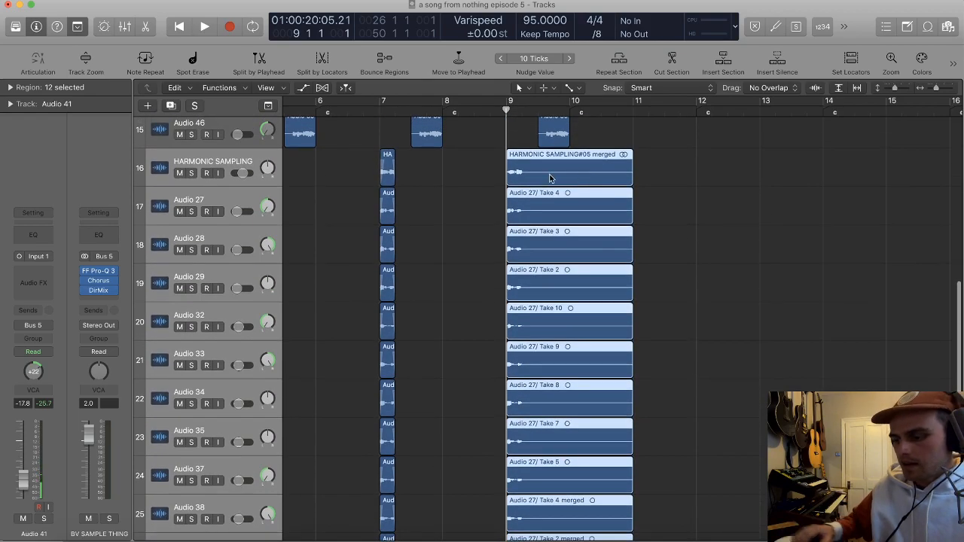
{"action": "key", "text": "l"}
{"action": "key", "text": "l"}
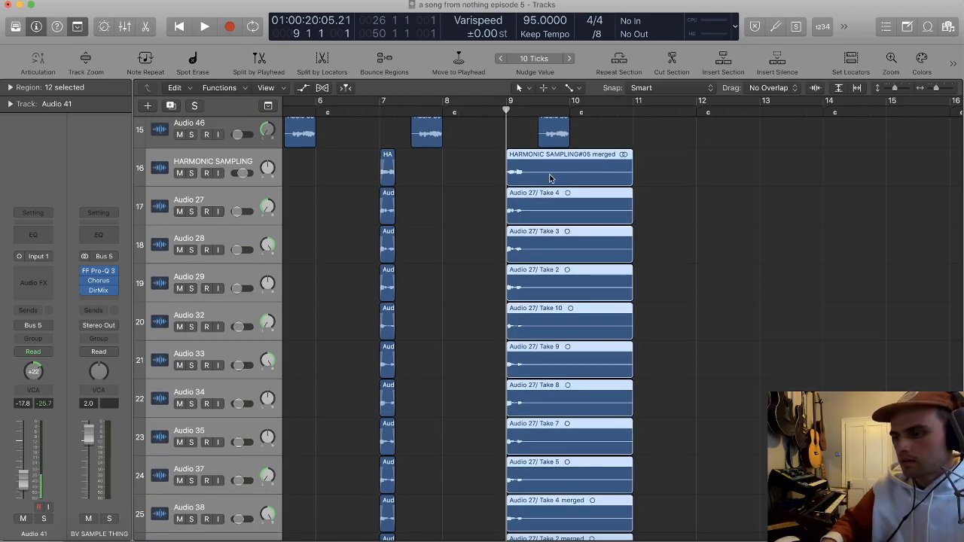
Step: Undo the merge of the bar 9 regions on tracks 16 to 27
{"action": "left_click_drag", "start_coordinate": [550, 178], "coordinate": [674, 178]}
{"action": "key", "text": "super+z"}
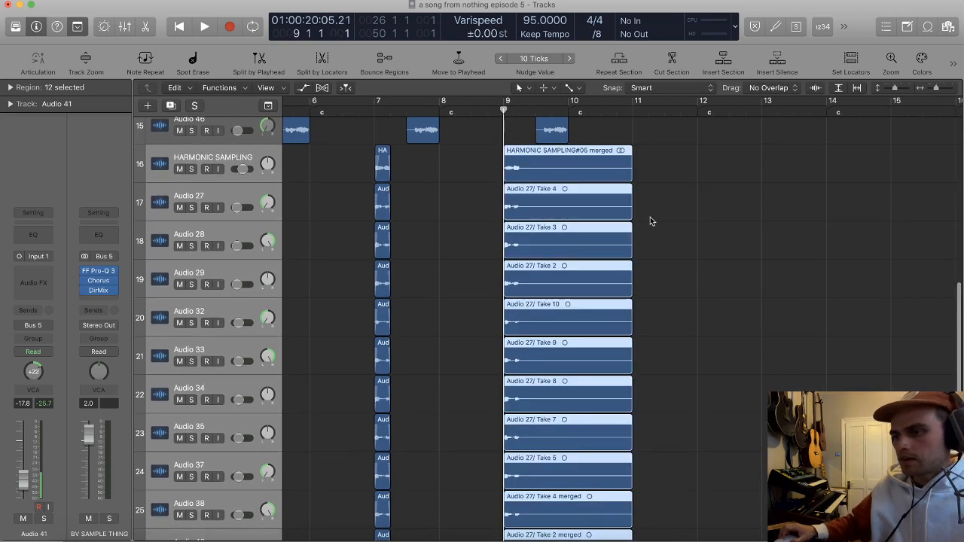
{"action": "scroll", "coordinate": [658, 226], "scroll_direction": "up", "scroll_amount": 2}
{"action": "key", "text": "super+z"}
{"action": "scroll", "coordinate": [670, 219], "scroll_direction": "down", "scroll_amount": 3}
{"action": "scroll", "coordinate": [670, 219], "scroll_direction": "down", "scroll_amount": 4}
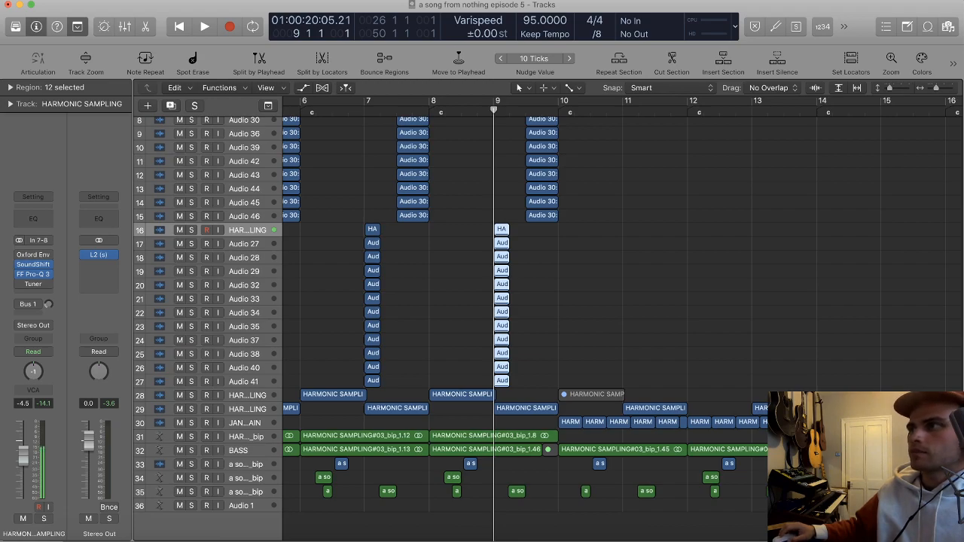
Step: Deselect the regions, open the loop browser, and briefly preview the 60s Shuffle Drumset 01 loop
{"action": "left_click", "coordinate": [758, 304]}
{"action": "scroll", "coordinate": [739, 266], "scroll_direction": "down", "scroll_amount": 5}
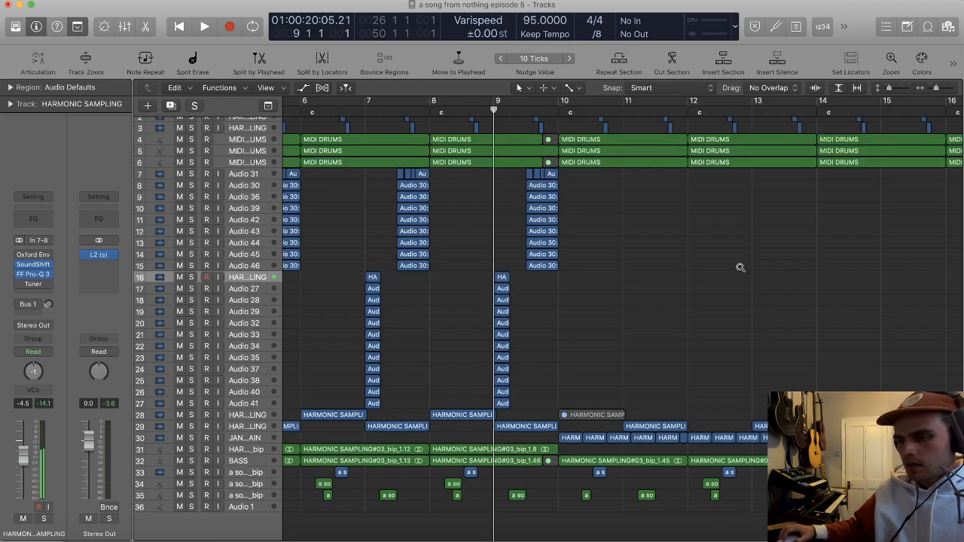
{"action": "scroll", "coordinate": [737, 263], "scroll_direction": "down", "scroll_amount": 2}
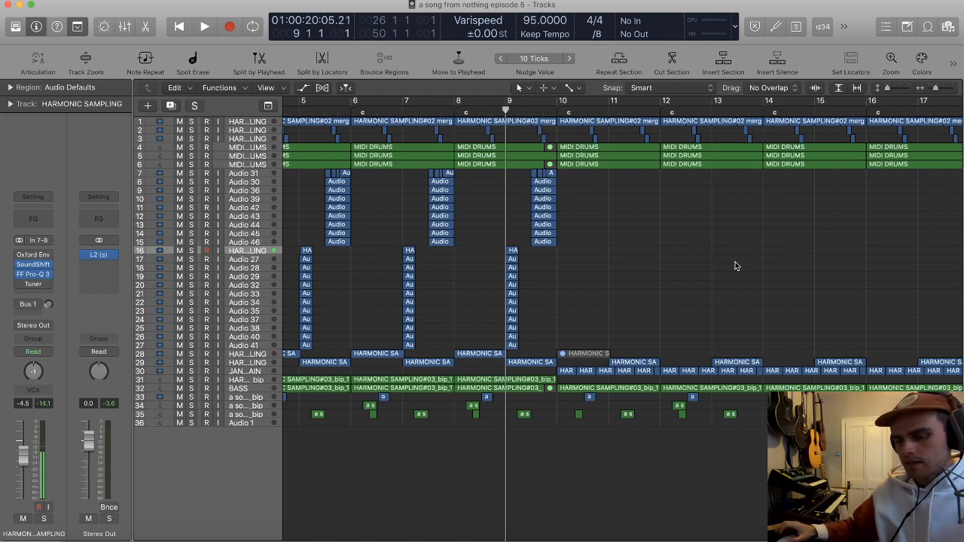
{"action": "scroll", "coordinate": [733, 265], "scroll_direction": "down", "scroll_amount": 2}
{"action": "scroll", "coordinate": [704, 269], "scroll_direction": "down", "scroll_amount": 2}
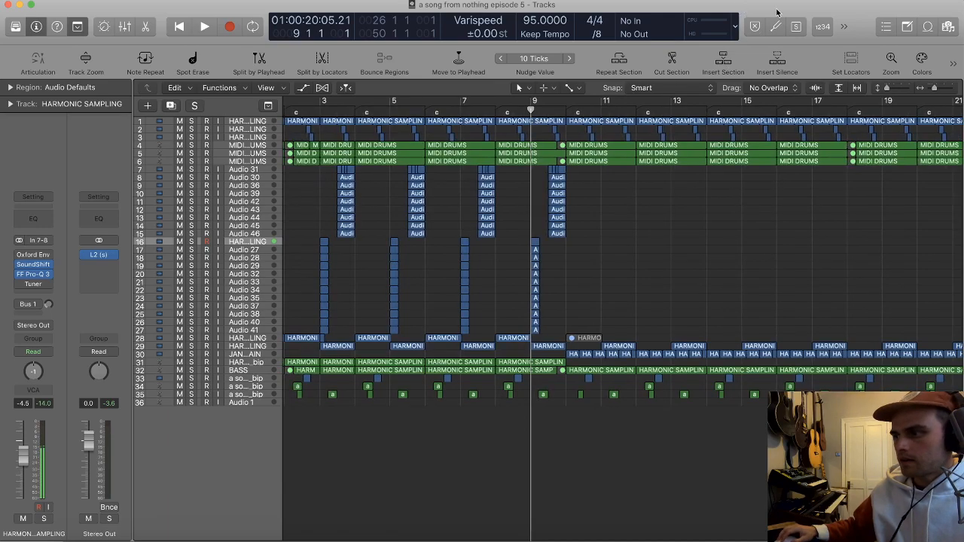
{"action": "key", "text": "o"}
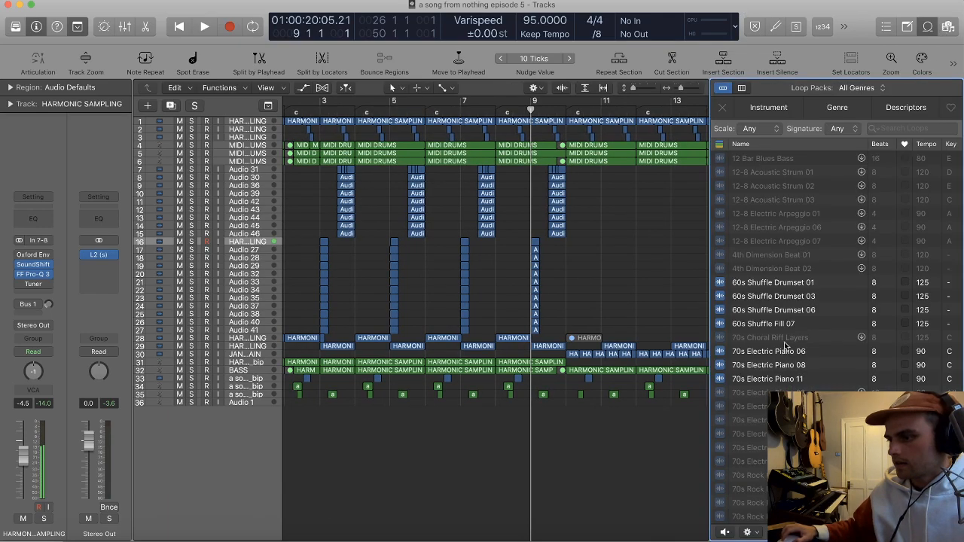
{"action": "left_click", "coordinate": [762, 287]}
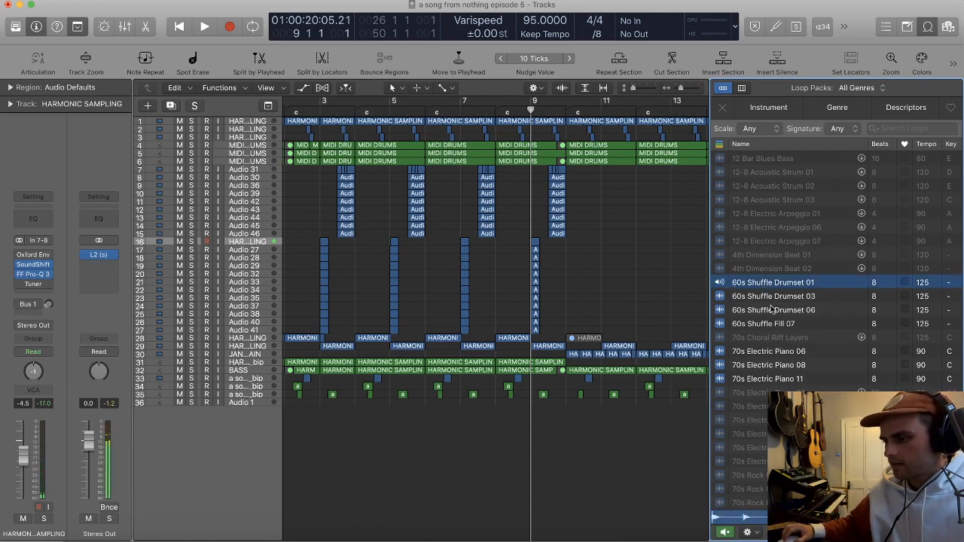
{"action": "left_click", "coordinate": [728, 533]}
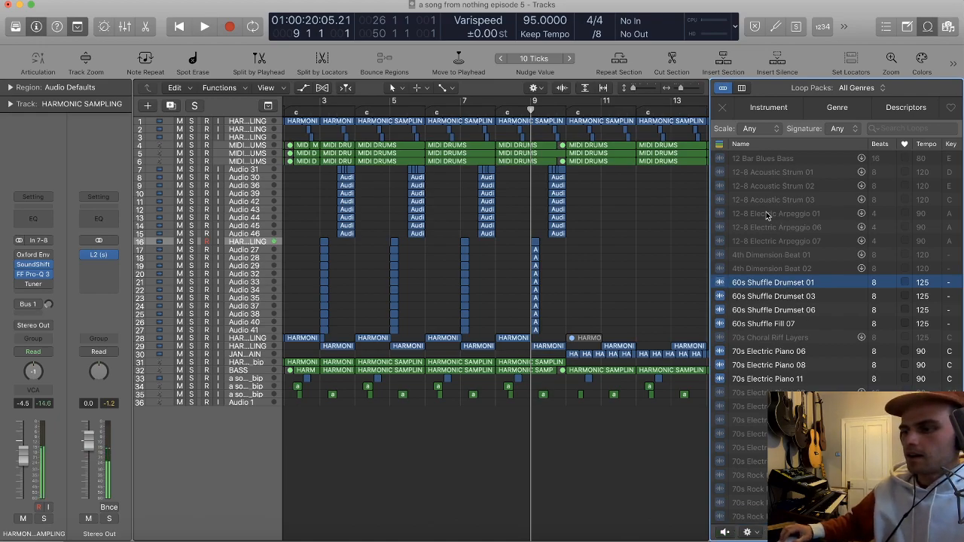
Step: Show the loop browser's instrument categories and place the 60s Shuffle Drumset 03 loop on track 33 near bar 111
{"action": "scroll", "coordinate": [663, 276], "scroll_direction": "right", "scroll_amount": 8}
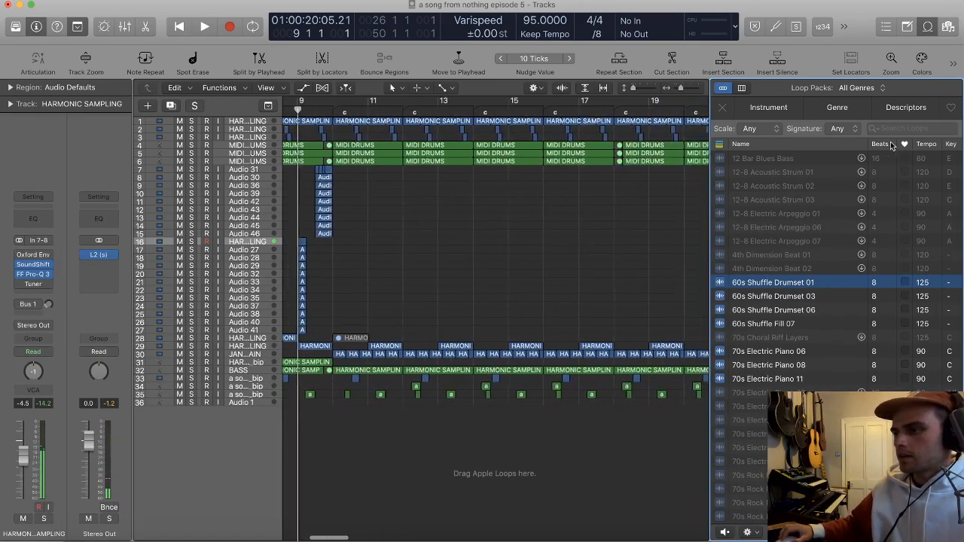
{"action": "left_click", "coordinate": [767, 129]}
{"action": "left_click", "coordinate": [795, 126]}
{"action": "left_click", "coordinate": [851, 129]}
{"action": "left_click", "coordinate": [837, 120]}
{"action": "left_click", "coordinate": [761, 112]}
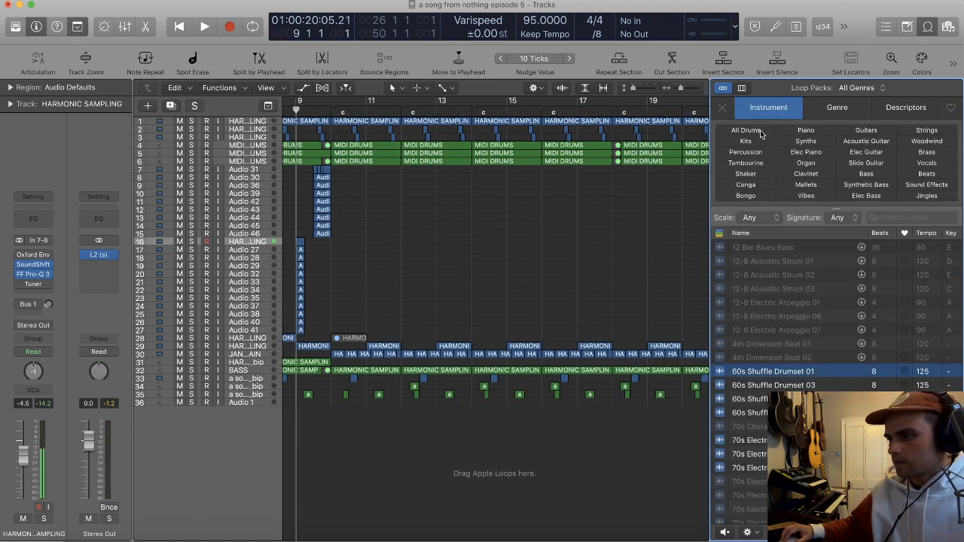
{"action": "scroll", "coordinate": [631, 264], "scroll_direction": "down", "scroll_amount": 10}
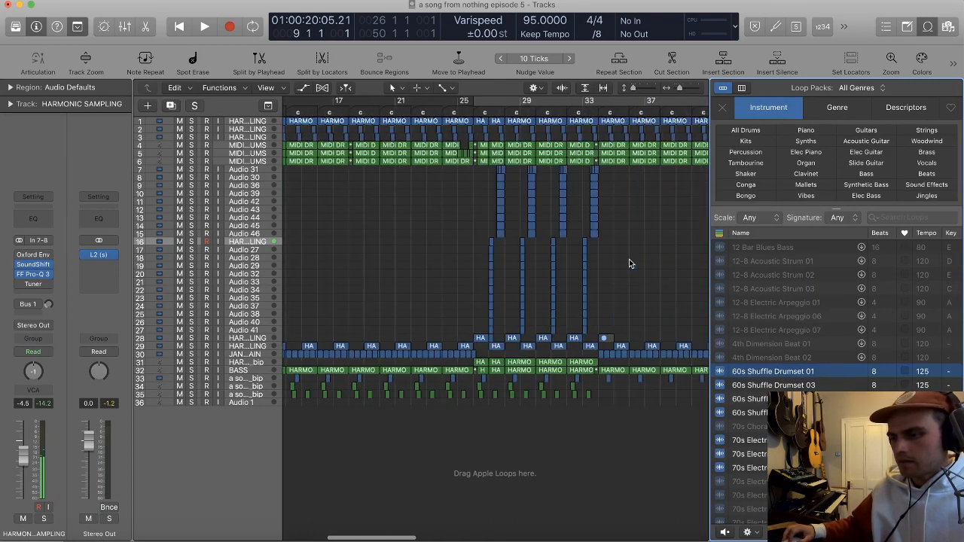
{"action": "scroll", "coordinate": [640, 380], "scroll_direction": "down", "scroll_amount": 8}
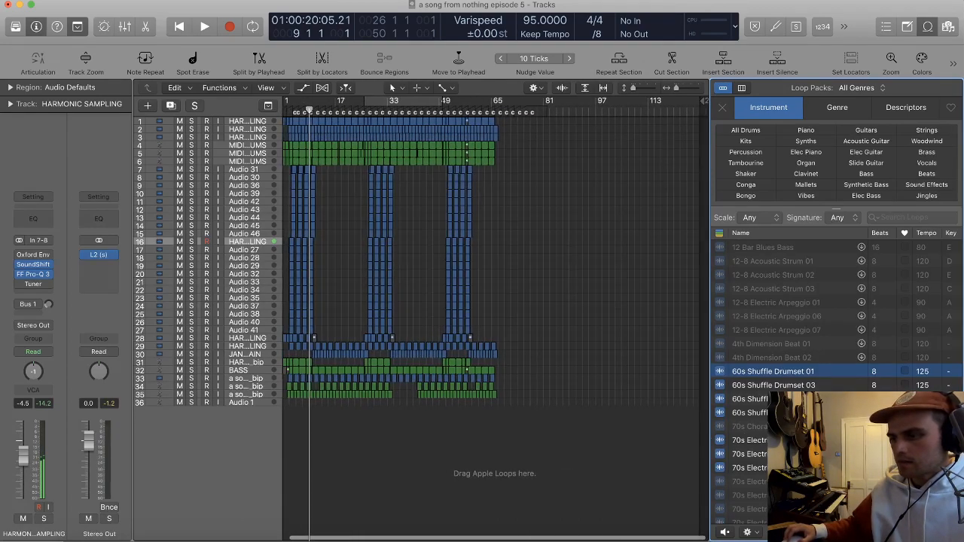
{"action": "left_click_drag", "start_coordinate": [641, 377], "coordinate": [643, 378]}
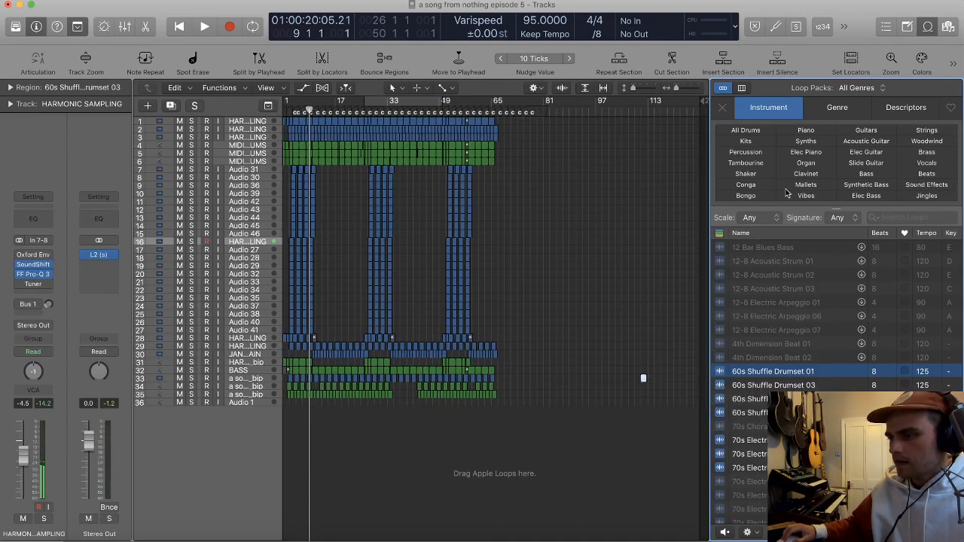
Step: Filter the loops by Elec Piano and place 70s Electric Piano 11 on track 34 at bar 111
{"action": "left_click", "coordinate": [806, 152]}
{"action": "left_click", "coordinate": [783, 275]}
{"action": "left_click_drag", "start_coordinate": [777, 275], "coordinate": [641, 383]}
{"action": "scroll", "coordinate": [674, 381], "scroll_direction": "up", "scroll_amount": 8}
{"action": "scroll", "coordinate": [674, 381], "scroll_direction": "up", "scroll_amount": 5}
{"action": "scroll", "coordinate": [674, 382], "scroll_direction": "right", "scroll_amount": 4}
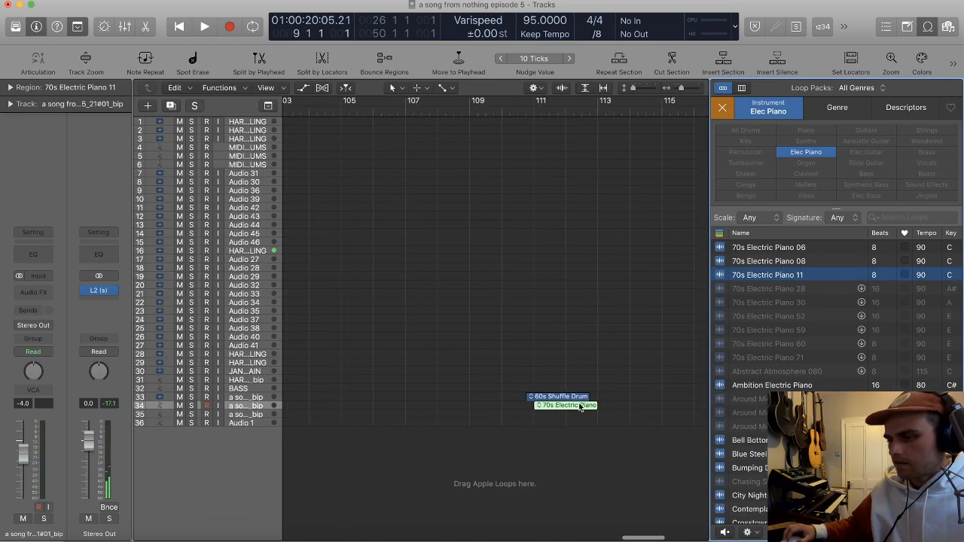
Step: Align the 60s Shuffle Drumset 03 loop with the electric piano loop at bar 111 and play them together
{"action": "left_click_drag", "start_coordinate": [544, 397], "coordinate": [552, 397]}
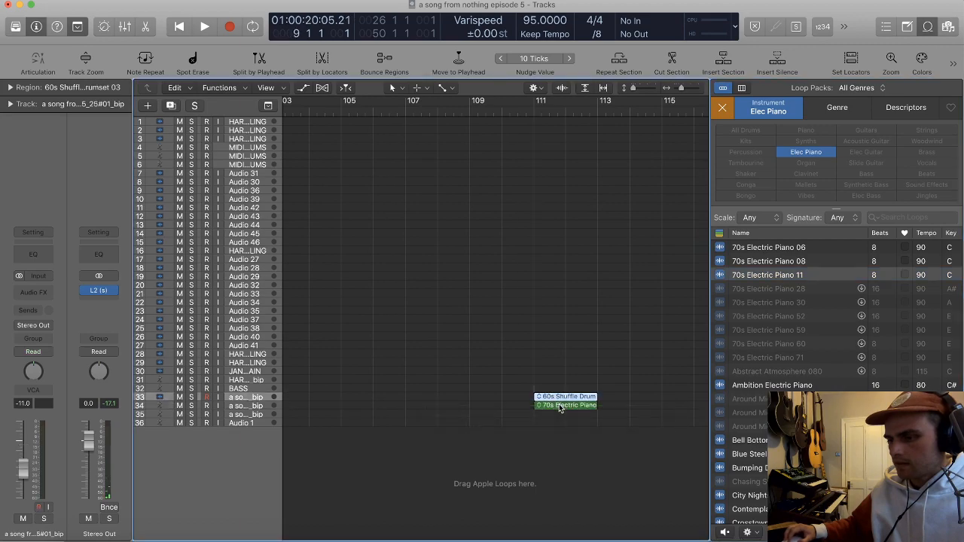
{"action": "double_click", "coordinate": [525, 111]}
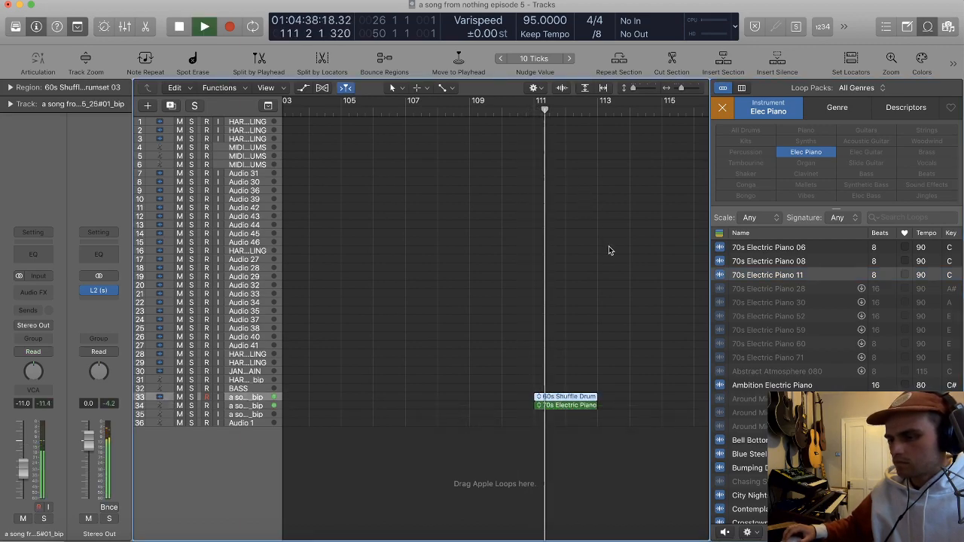
{"action": "left_click", "coordinate": [645, 340]}
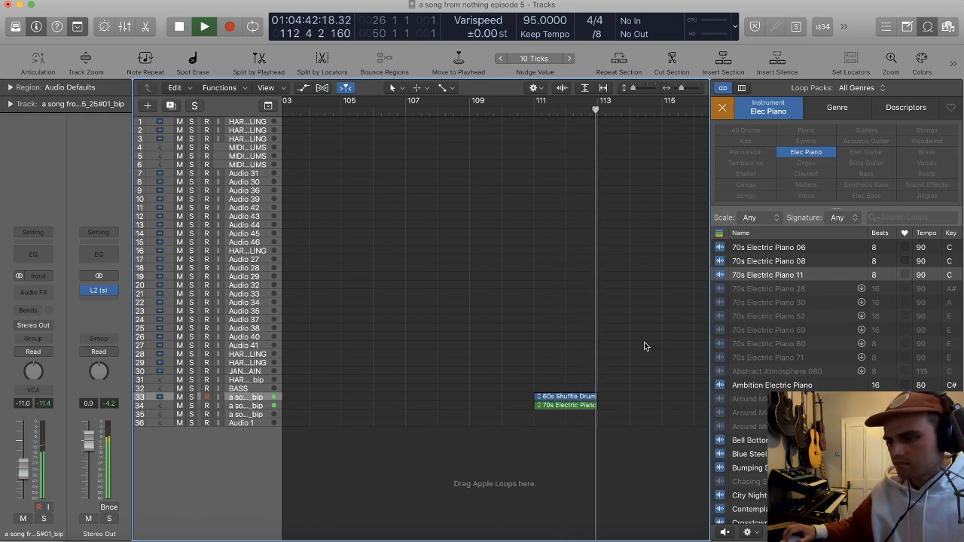
{"action": "key", "text": "space"}
{"action": "scroll", "coordinate": [591, 382], "scroll_direction": "up", "scroll_amount": 3}
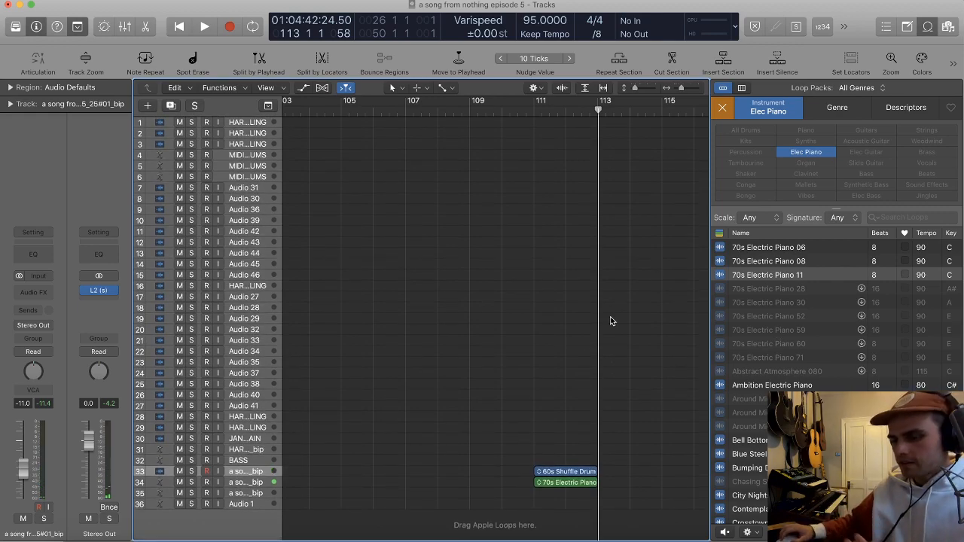
Step: Add the 70s Electric Piano 06 loop on track 35 at bar 111 and play all three loops
{"action": "scroll", "coordinate": [583, 339], "scroll_direction": "down", "scroll_amount": 3}
{"action": "scroll", "coordinate": [583, 339], "scroll_direction": "down", "scroll_amount": 3}
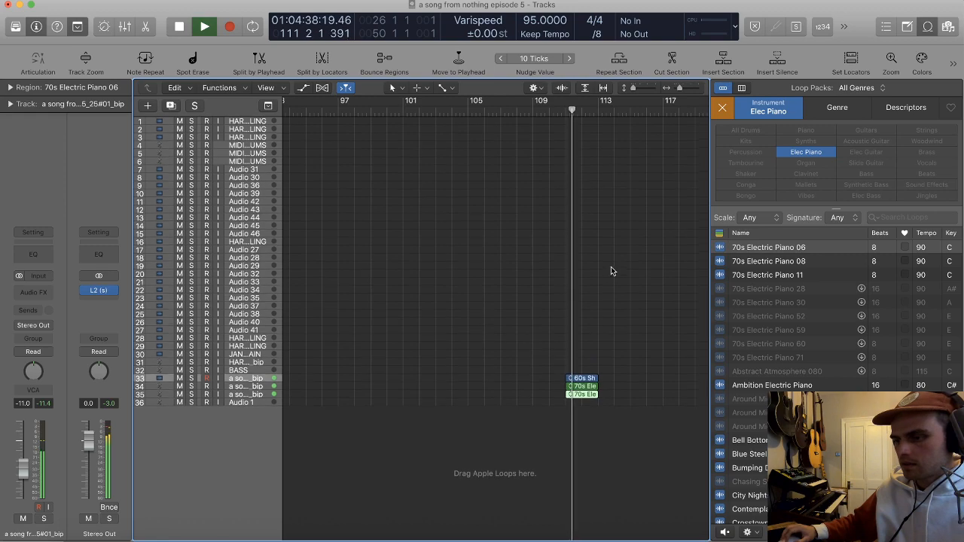
{"action": "key", "text": "super+Down"}
{"action": "key", "text": "super+Up"}
{"action": "key", "text": "super+Down"}
{"action": "key", "text": "space"}
Step: Delete the 70s Electric Piano 06 loop from track 35
{"action": "left_click", "coordinate": [589, 453]}
{"action": "key", "text": "Delete"}
{"action": "key", "text": "super+Left"}
{"action": "key", "text": "super+Left"}
{"action": "key", "text": "super+Left"}
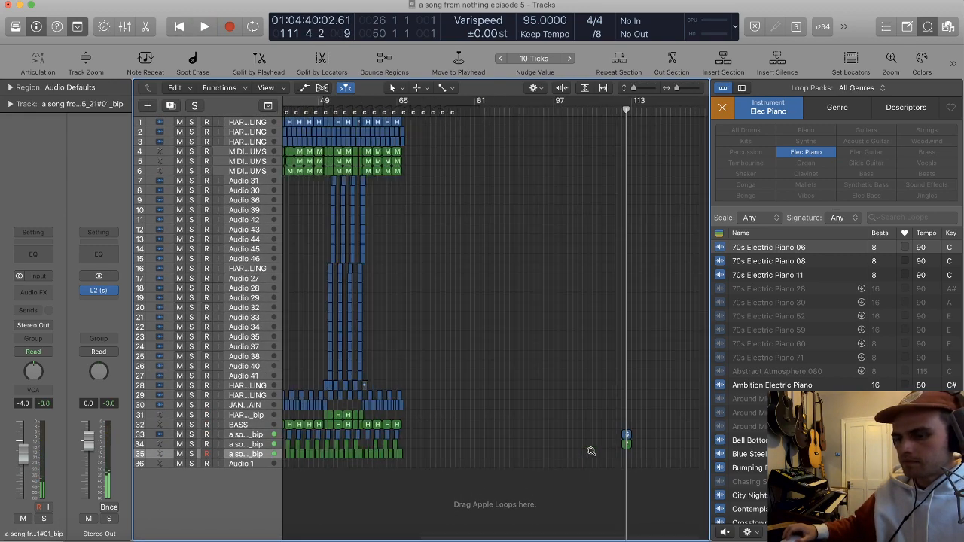
Step: Browse the effect plug-ins available for the Audio 34 track, including the favourites, reverb, filter and Rotor Cabinet entries
{"action": "key", "text": "super+Right"}
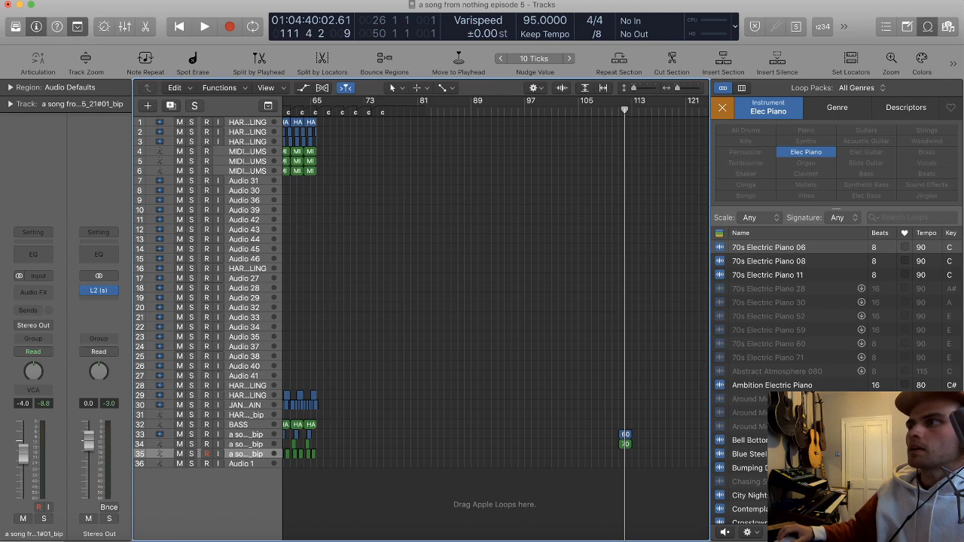
{"action": "left_click", "coordinate": [242, 327]}
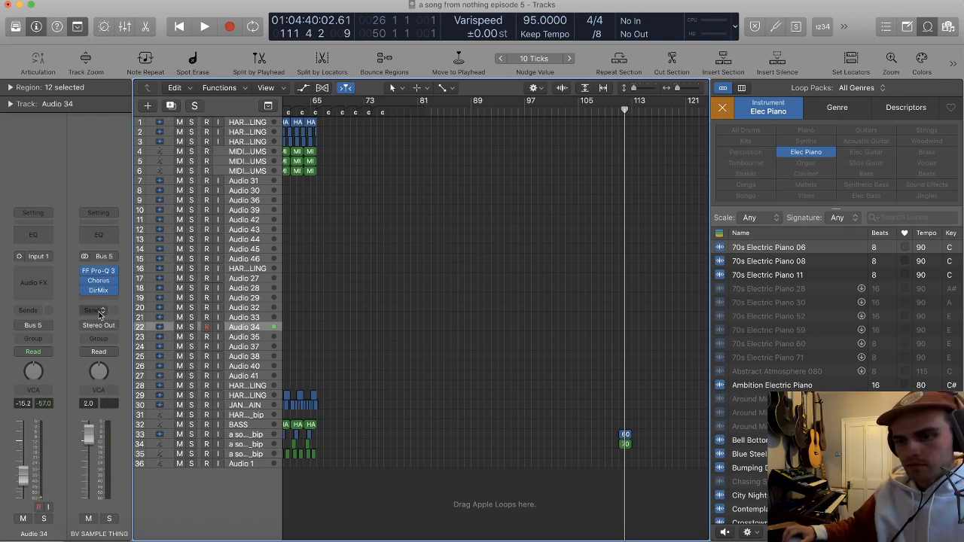
{"action": "left_click", "coordinate": [43, 277]}
{"action": "mouse_move", "coordinate": [60, 344]}
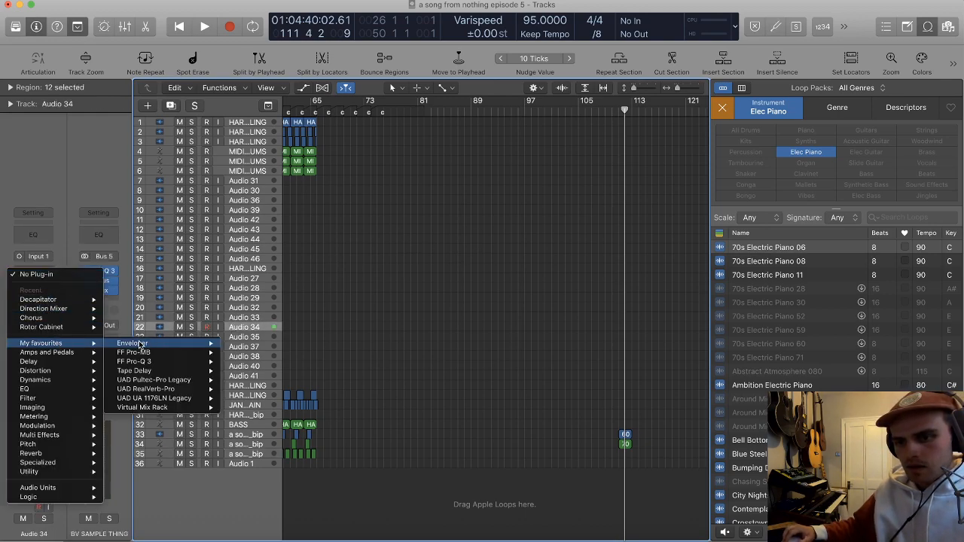
{"action": "mouse_move", "coordinate": [151, 344]}
{"action": "mouse_move", "coordinate": [143, 374]}
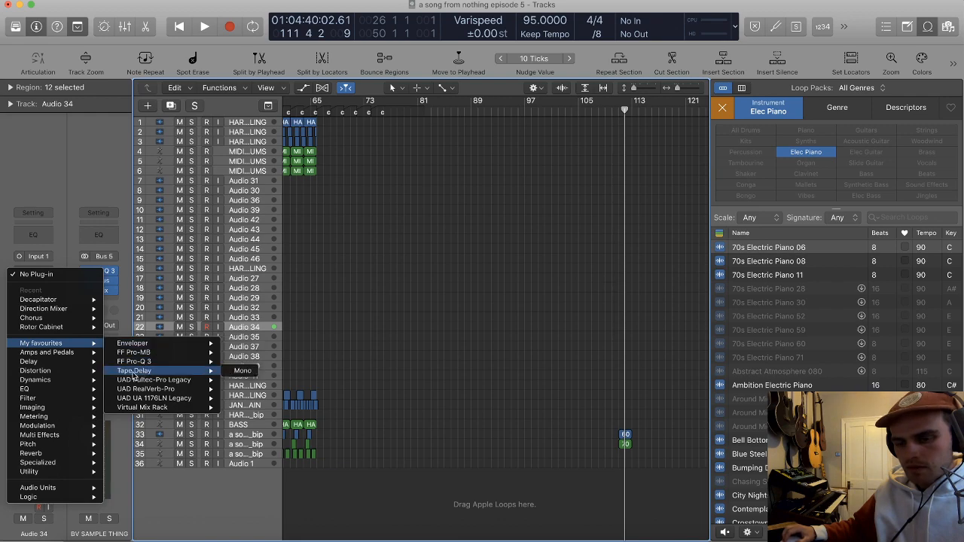
{"action": "mouse_move", "coordinate": [47, 455]}
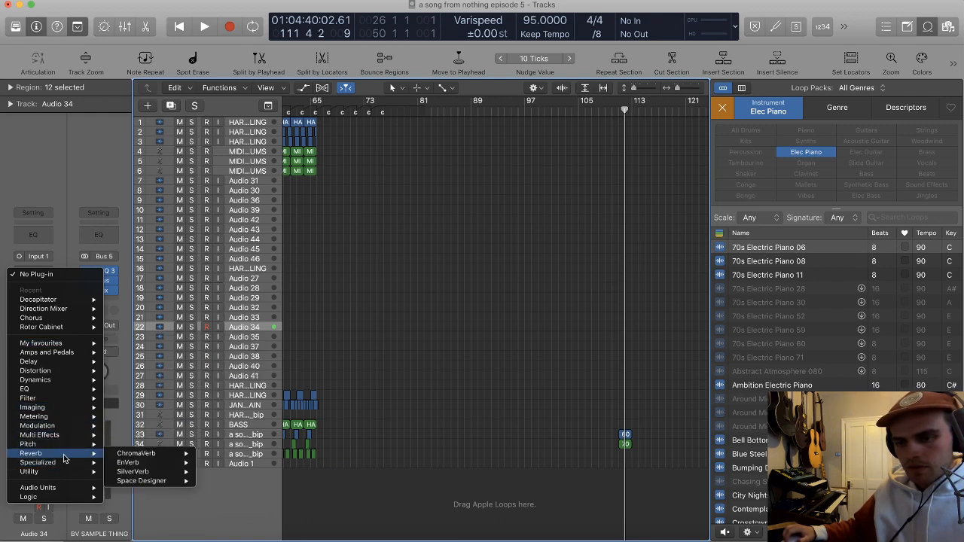
{"action": "mouse_move", "coordinate": [144, 483]}
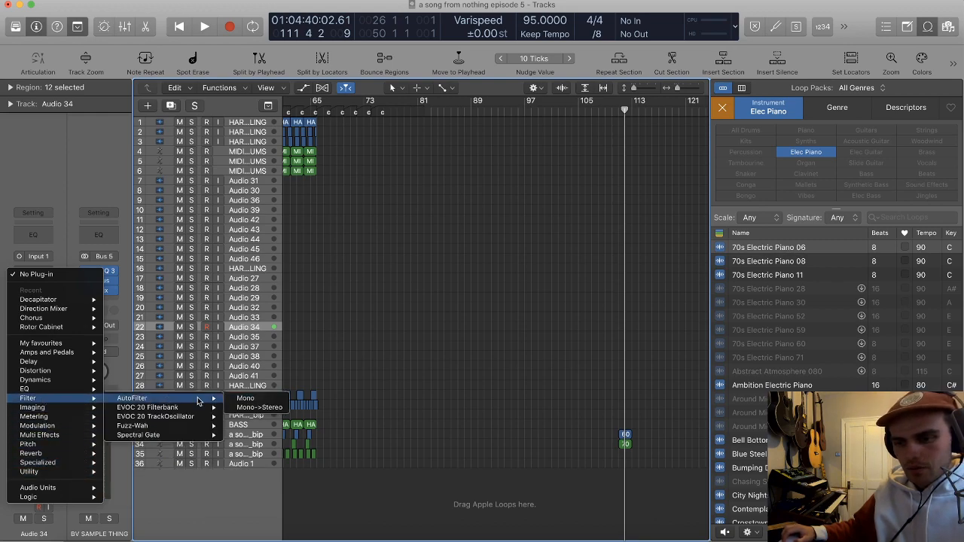
{"action": "mouse_move", "coordinate": [37, 390]}
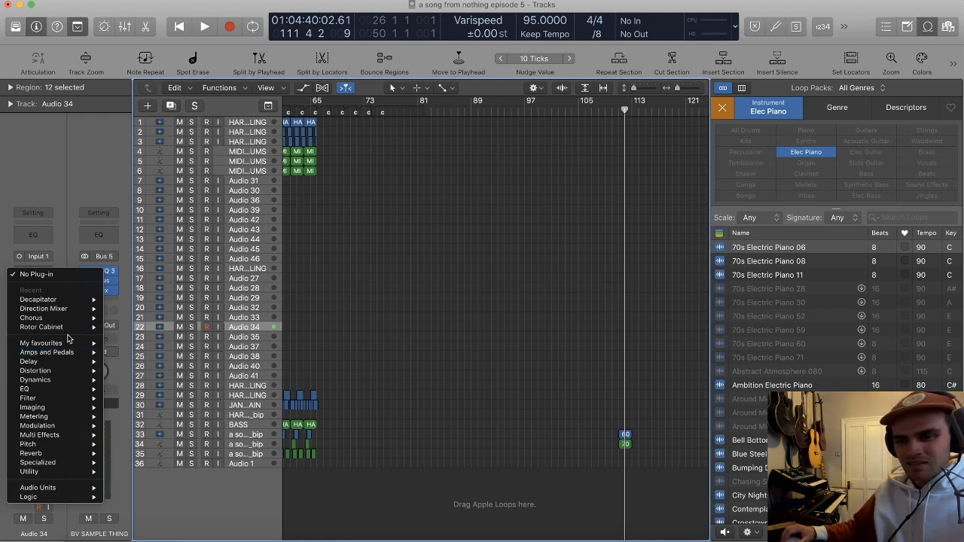
{"action": "mouse_move", "coordinate": [53, 327]}
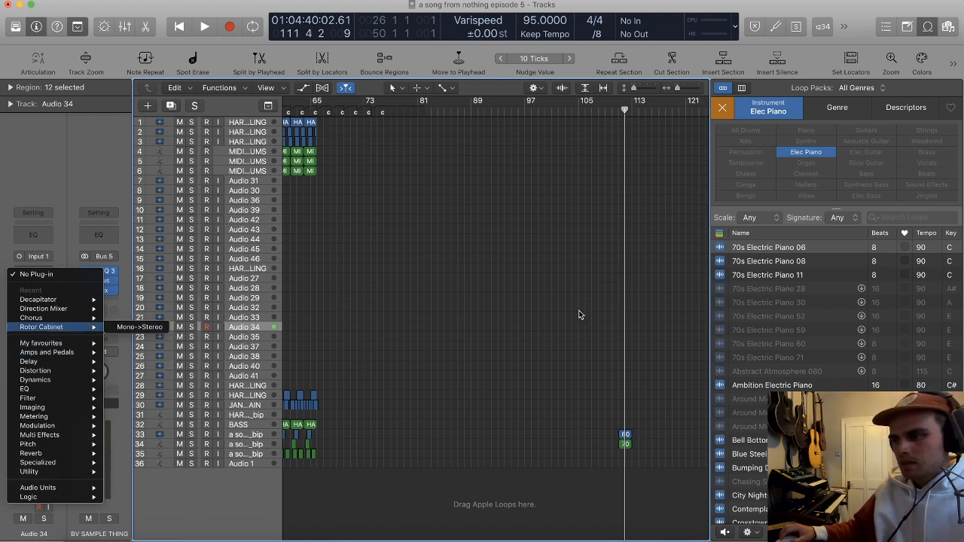
{"action": "key", "text": "Escape"}
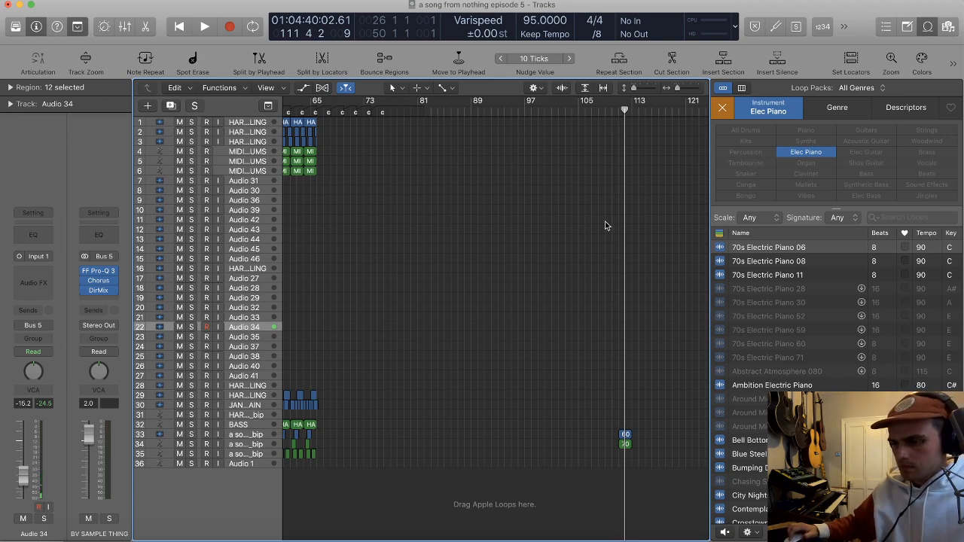
Step: Delete the remaining Apple Loops at bar 111 on tracks 33 and 34 and return the playhead to the song start
{"action": "left_click_drag", "start_coordinate": [589, 410], "coordinate": [655, 473]}
{"action": "key", "text": "Delete"}
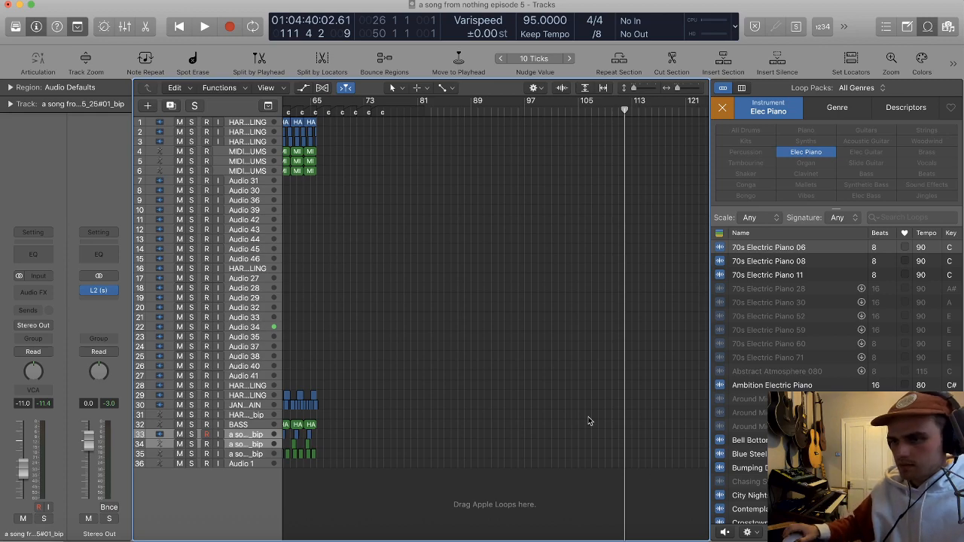
{"action": "key", "text": "Return"}
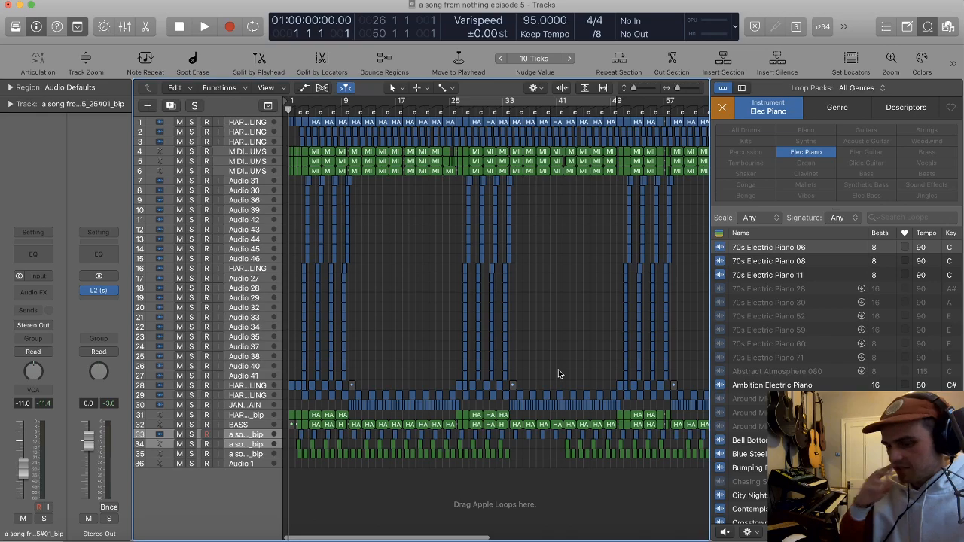
{"action": "key", "text": "super+Left"}
{"action": "key", "text": "super+Left"}
{"action": "key", "text": "super+Up"}
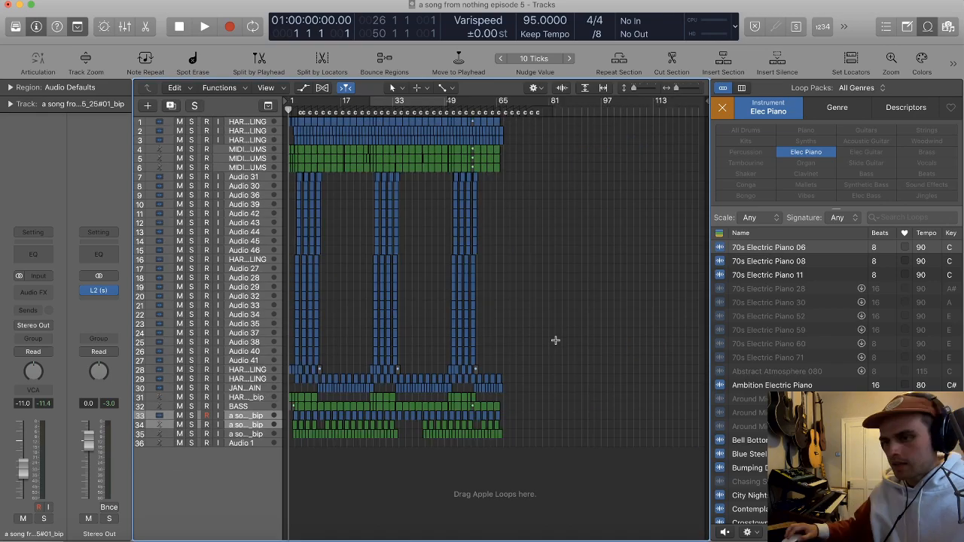
Step: Close the browser beside the arrangement and enlarge the arrangement's regions in the freed space
{"action": "key", "text": "super+Right"}
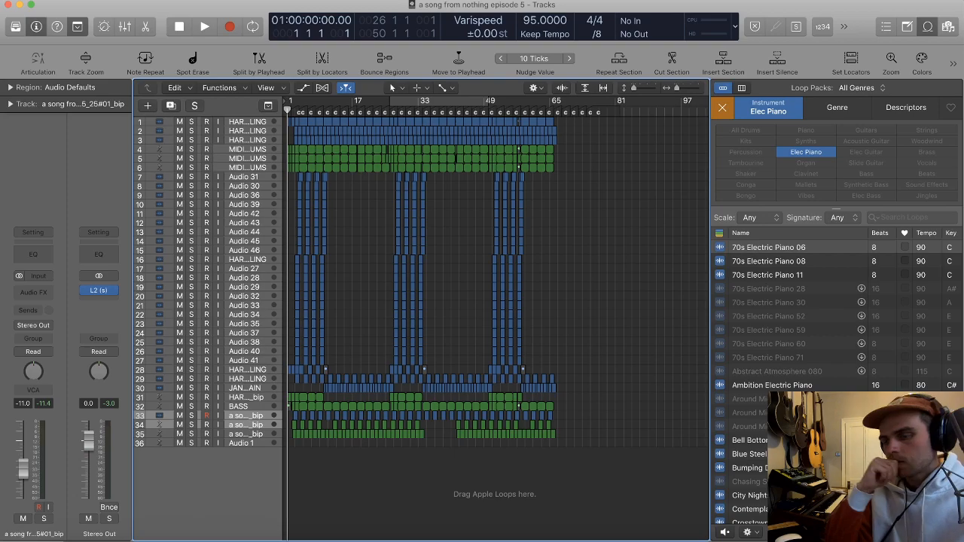
{"action": "key", "text": "super+Down"}
{"action": "key", "text": "f"}
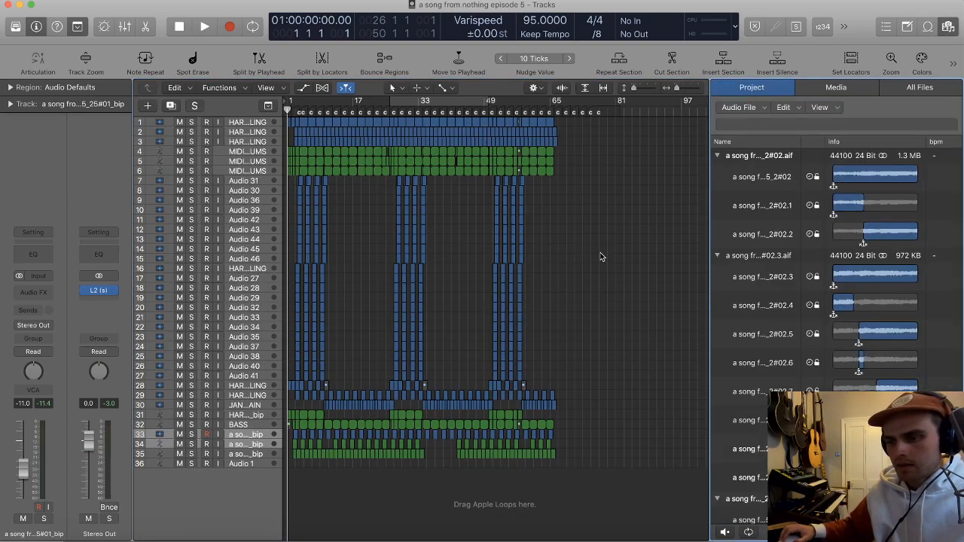
{"action": "key", "text": "f"}
{"action": "key", "text": "super+Right"}
{"action": "key", "text": "super+Right"}
{"action": "key", "text": "super+Right"}
{"action": "key", "text": "super+Right"}
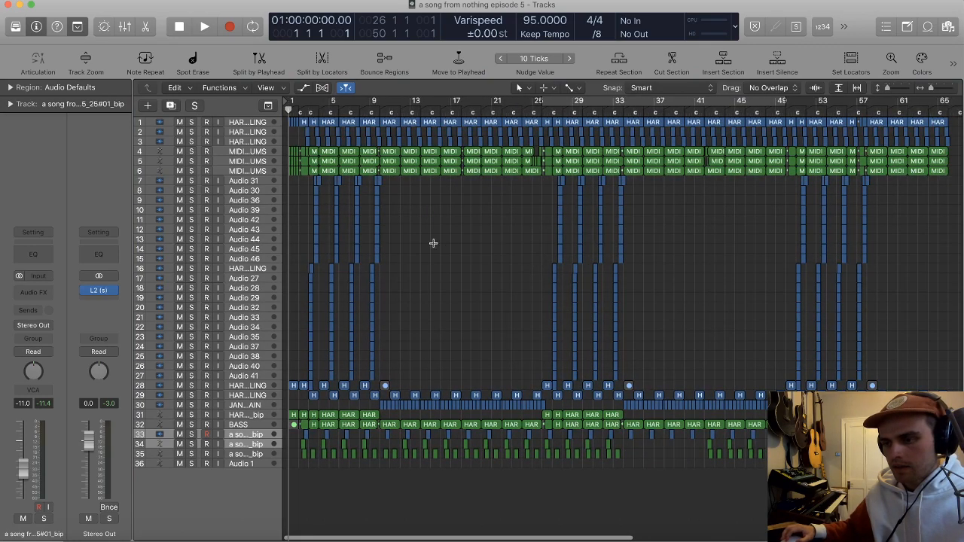
{"action": "key", "text": "super+Right"}
{"action": "key", "text": "super+Right"}
{"action": "scroll", "coordinate": [448, 230], "scroll_direction": "up", "scroll_amount": 2}
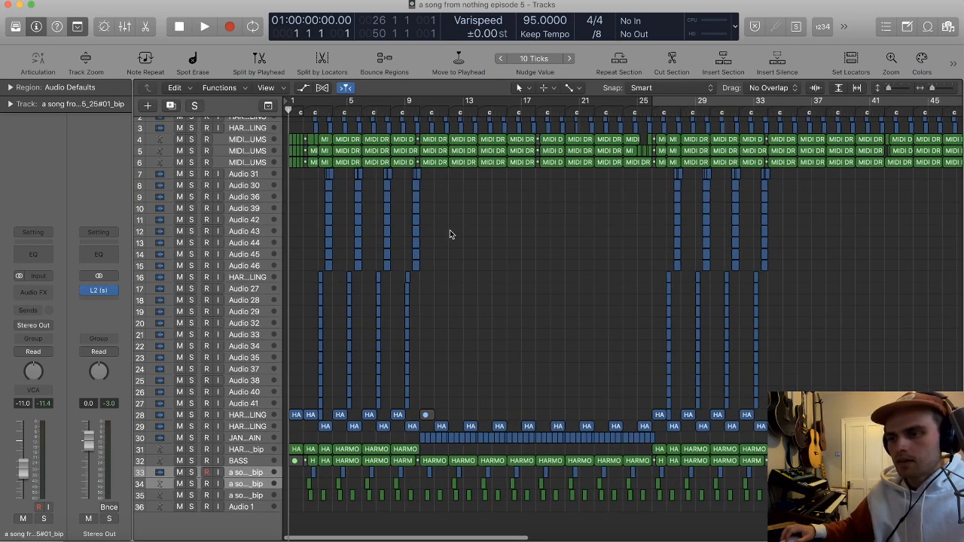
{"action": "scroll", "coordinate": [436, 229], "scroll_direction": "down", "scroll_amount": 2}
{"action": "scroll", "coordinate": [444, 226], "scroll_direction": "up", "scroll_amount": 2}
{"action": "scroll", "coordinate": [437, 228], "scroll_direction": "down", "scroll_amount": 2}
{"action": "scroll", "coordinate": [345, 193], "scroll_direction": "up", "scroll_amount": 2}
{"action": "scroll", "coordinate": [347, 173], "scroll_direction": "down", "scroll_amount": 2}
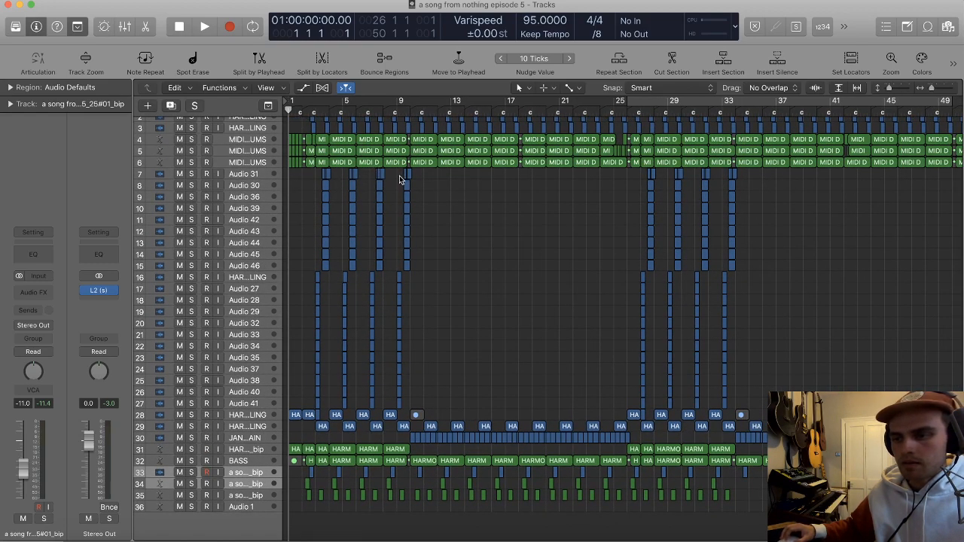
{"action": "scroll", "coordinate": [397, 347], "scroll_direction": "down", "scroll_amount": 1}
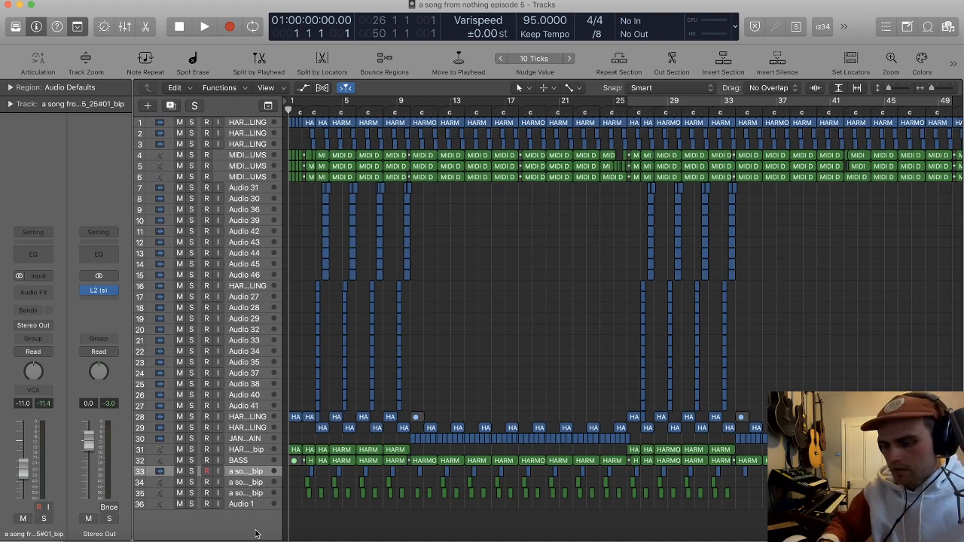
Step: Create one software instrument track with the Piano V2 instrument
{"action": "double_click", "coordinate": [256, 532]}
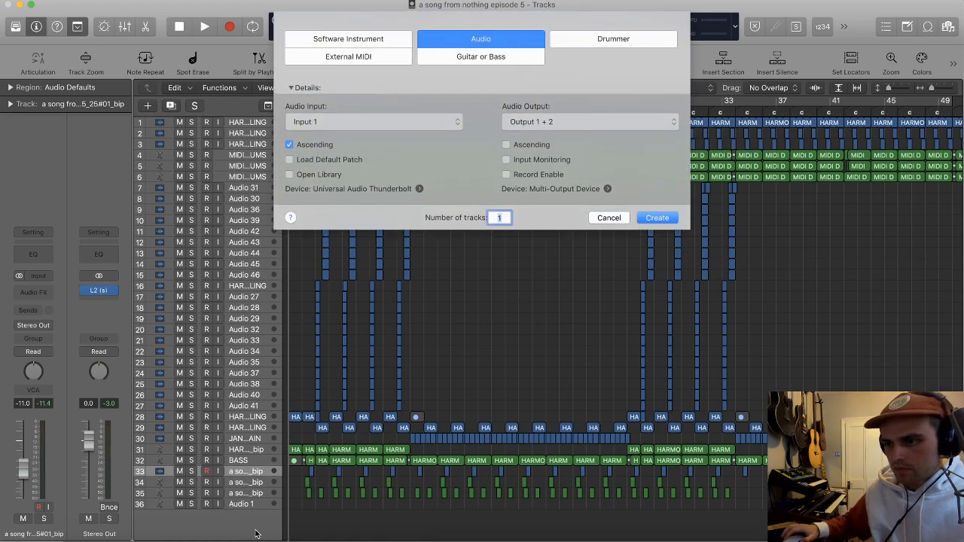
{"action": "left_click", "coordinate": [327, 41]}
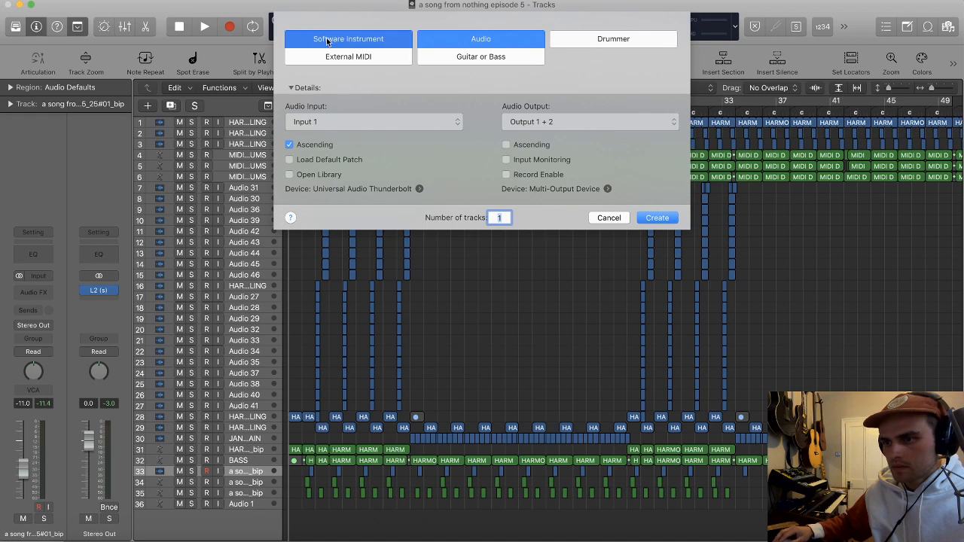
{"action": "left_click", "coordinate": [339, 122]}
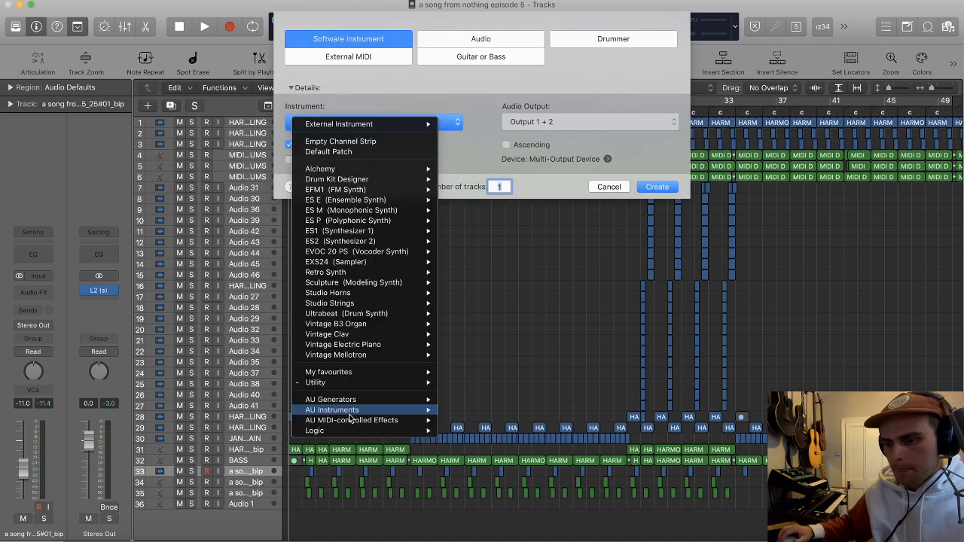
{"action": "left_click", "coordinate": [482, 216]}
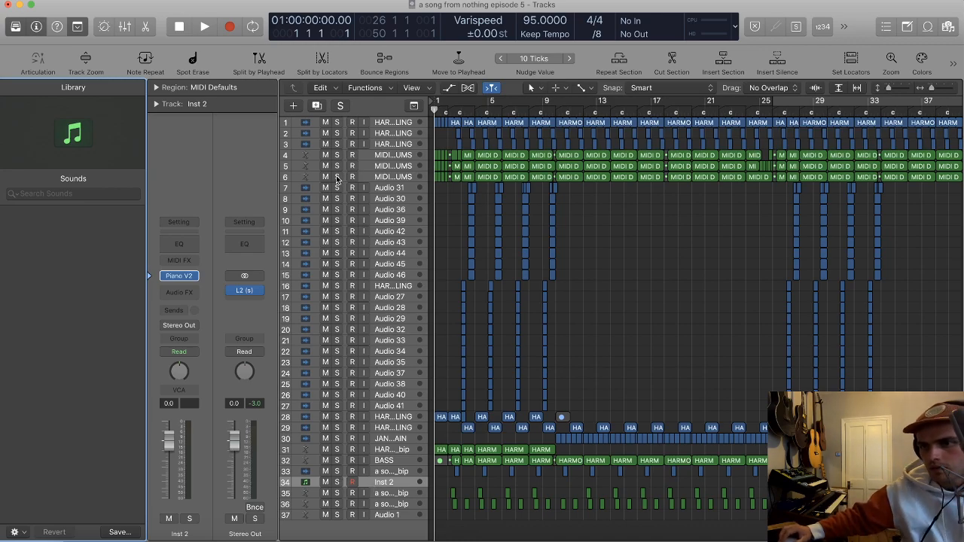
Step: Solo MIDI drum tracks 4 to 6 and the Inst 2 piano track, and set a cycle from bar 5 to bar 9
{"action": "left_click", "coordinate": [337, 176]}
{"action": "left_click", "coordinate": [336, 482]}
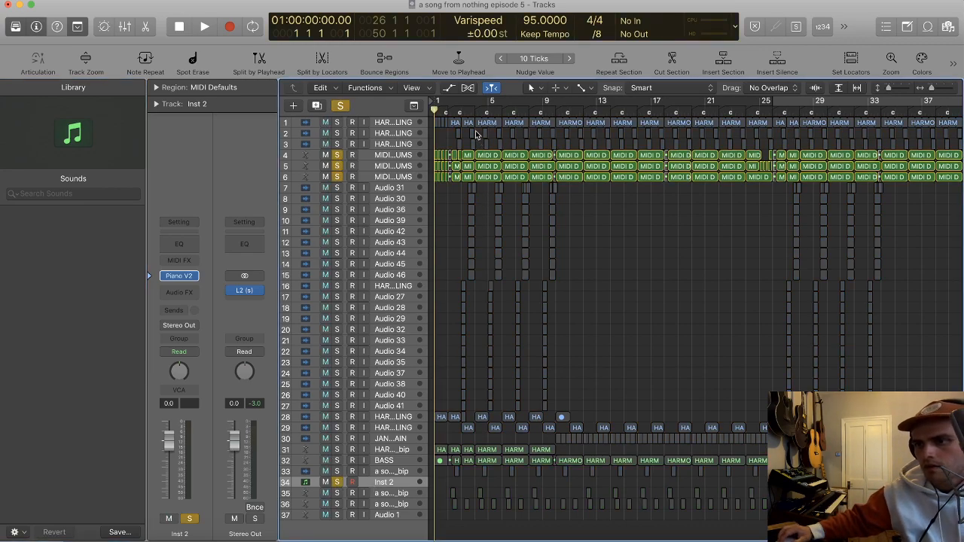
{"action": "left_click_drag", "start_coordinate": [491, 101], "coordinate": [535, 98]}
Step: Play the cycled section to try out the piano with the drums, and set the Inst 2 volume to -3.6 dB
{"action": "key", "text": "space"}
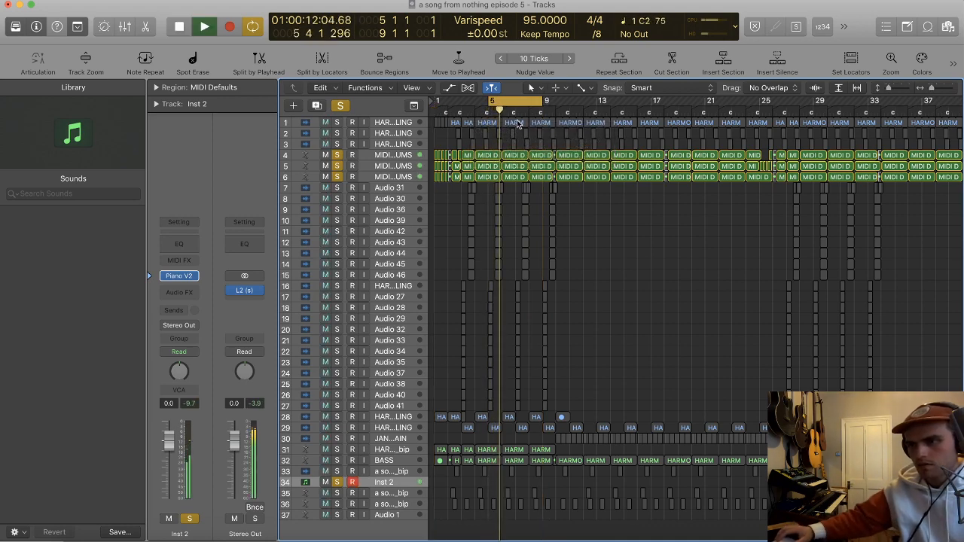
{"action": "left_click", "coordinate": [841, 26]}
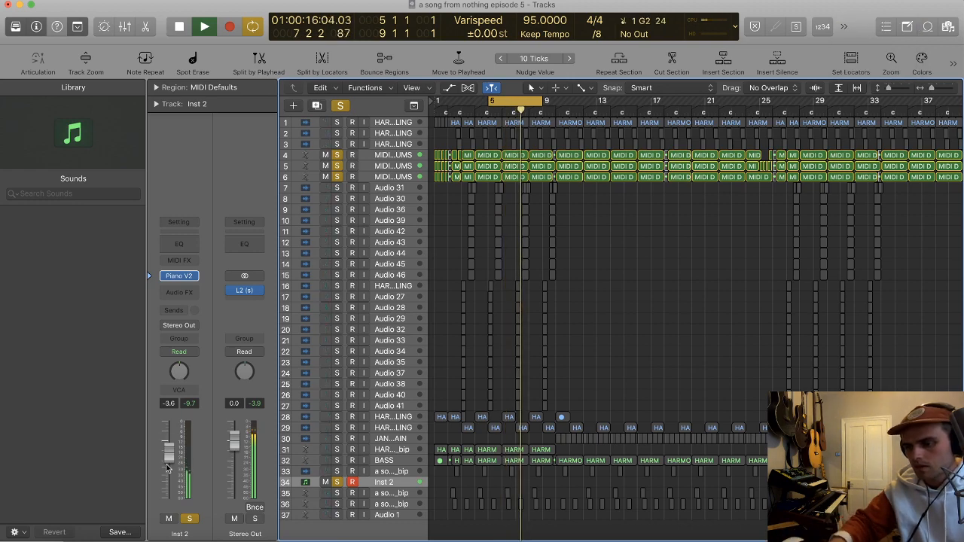
{"action": "key", "text": "space"}
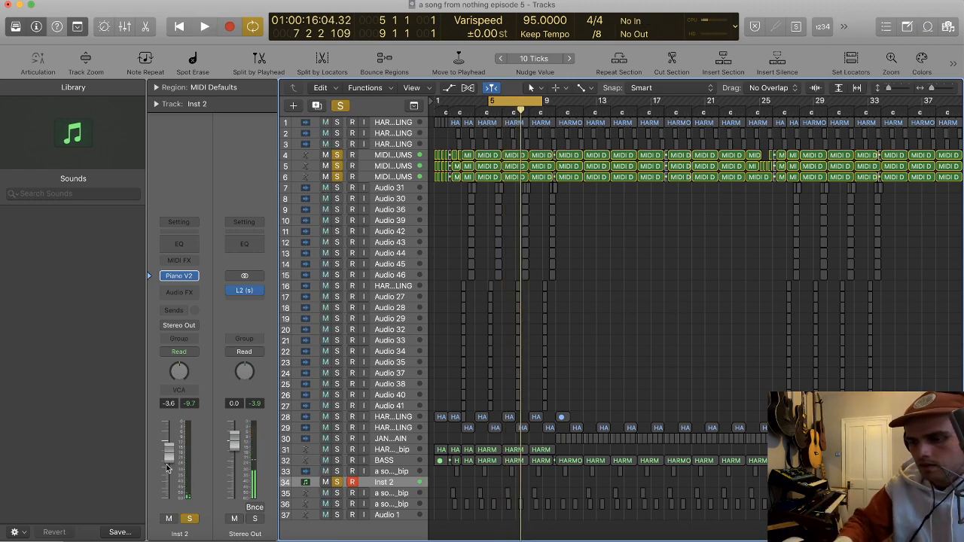
Step: Turn on the count-in and record a piano part on Inst 2 over bars 5 to 9
{"action": "key", "text": "space"}
{"action": "key", "text": "space"}
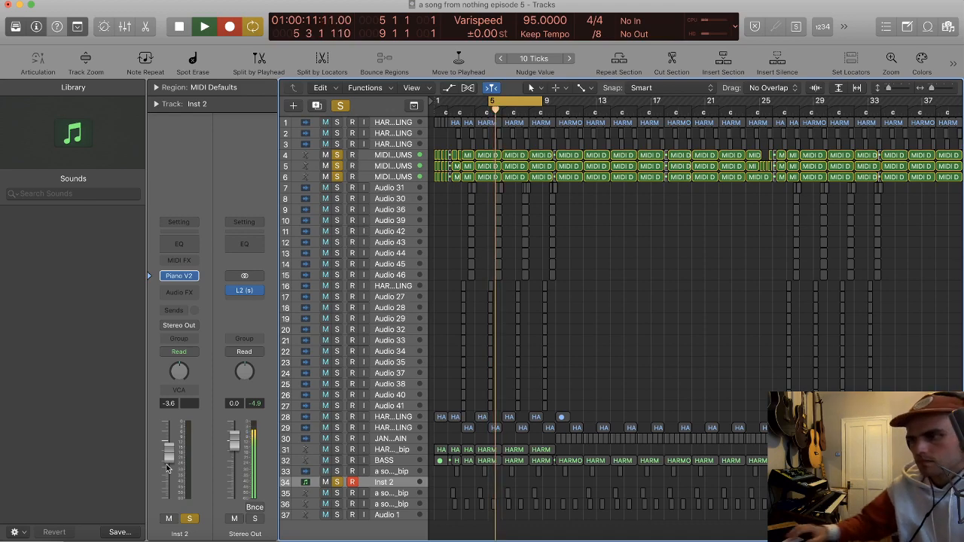
{"action": "left_click", "coordinate": [821, 27]}
{"action": "key", "text": "space"}
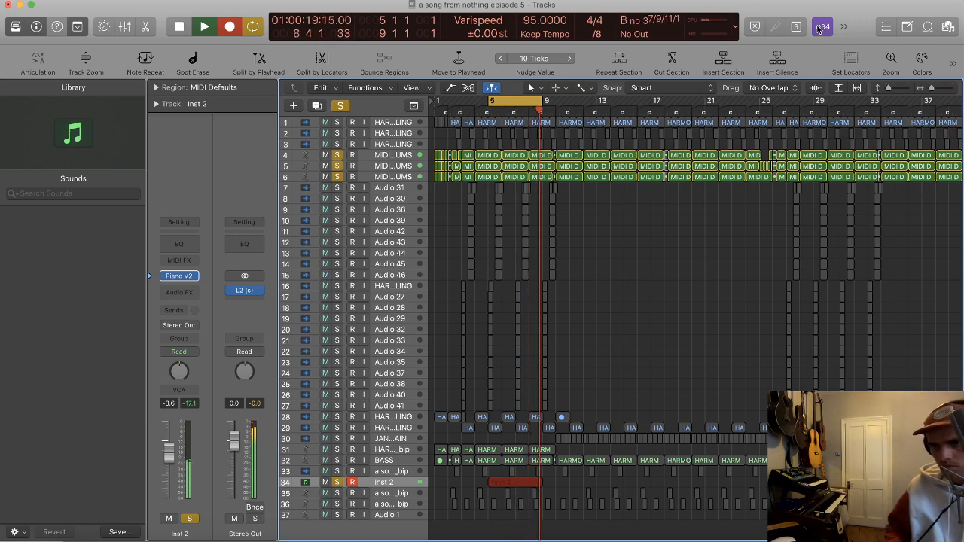
{"action": "key", "text": "space"}
{"action": "key", "text": "space"}
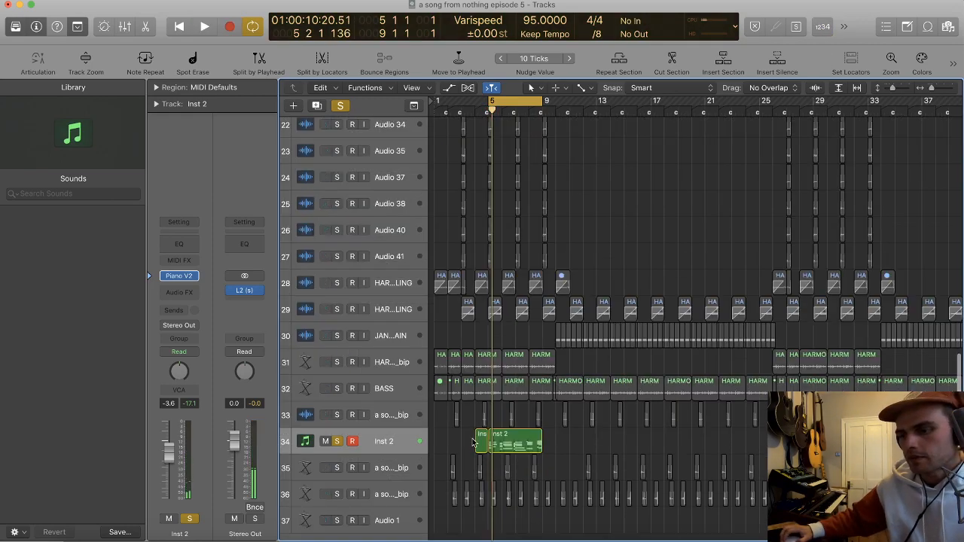
Step: Remove the short leftover piano region before bar 5 and lower the Inst 2 volume to -5.9 dB
{"action": "key", "text": "super+z"}
{"action": "scroll", "coordinate": [522, 435], "scroll_direction": "up", "scroll_amount": 5}
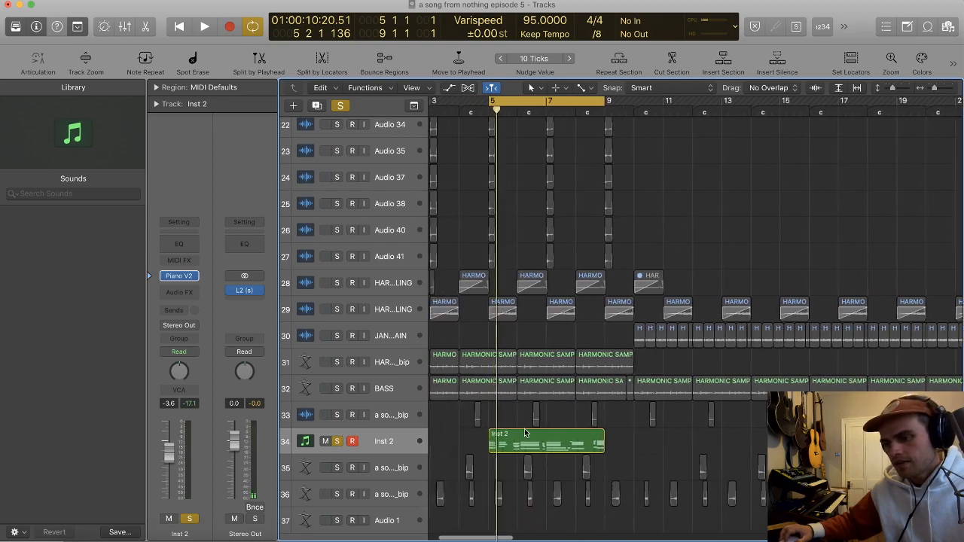
{"action": "scroll", "coordinate": [523, 435], "scroll_direction": "left", "scroll_amount": 2}
{"action": "left_click", "coordinate": [374, 442]}
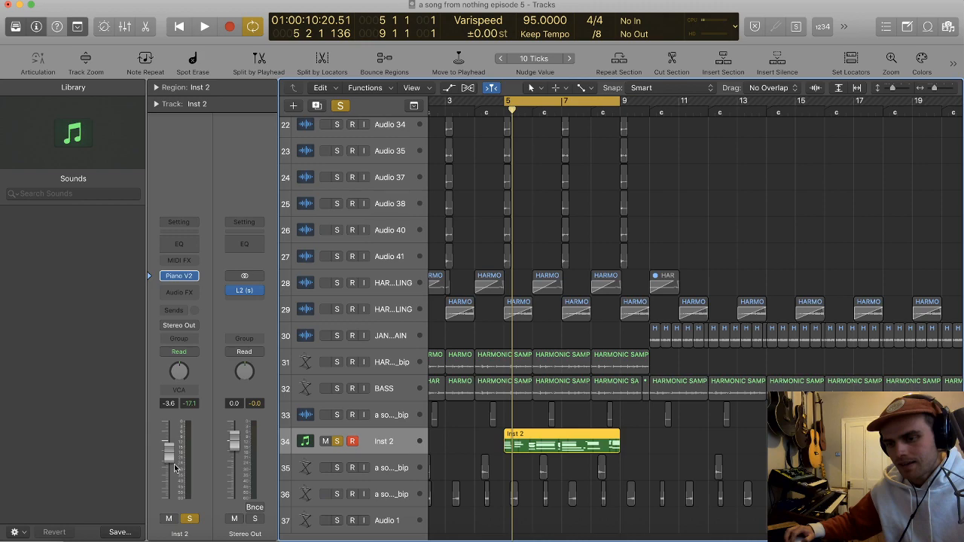
{"action": "left_click_drag", "start_coordinate": [175, 468], "coordinate": [174, 478]}
Step: Transpose the recorded Inst 2 piano region by -4 semitones and play it with the drums
{"action": "left_click", "coordinate": [561, 440]}
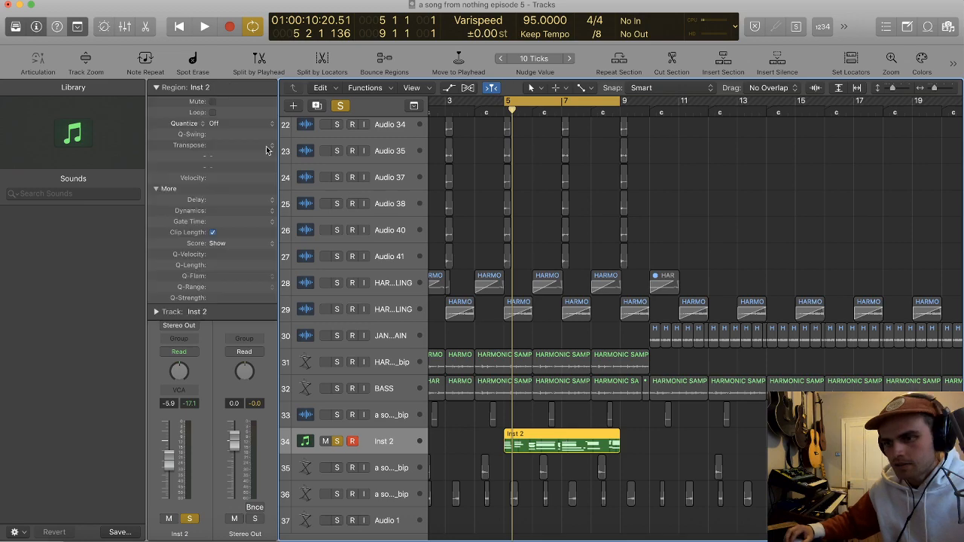
{"action": "double_click", "coordinate": [237, 145]}
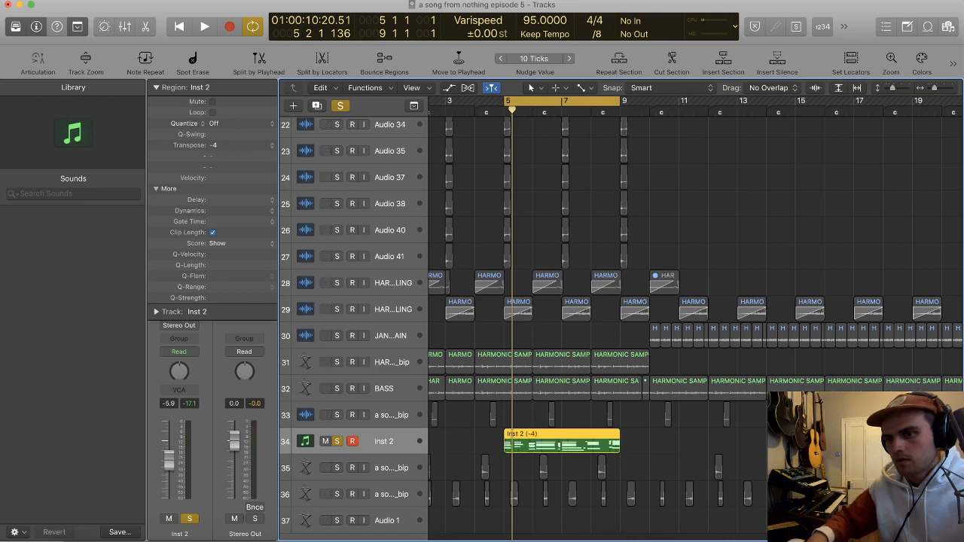
{"action": "key", "text": "space"}
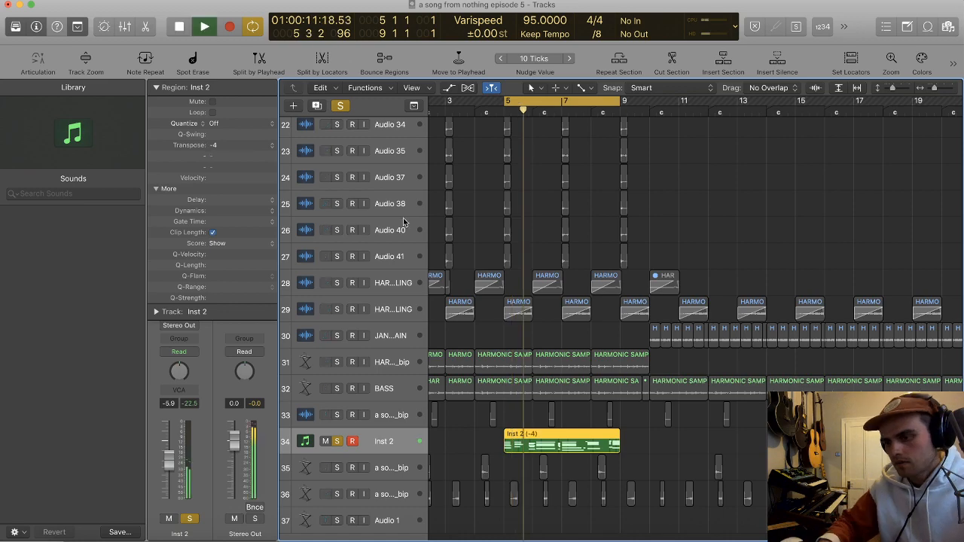
{"action": "key", "text": "super+Right"}
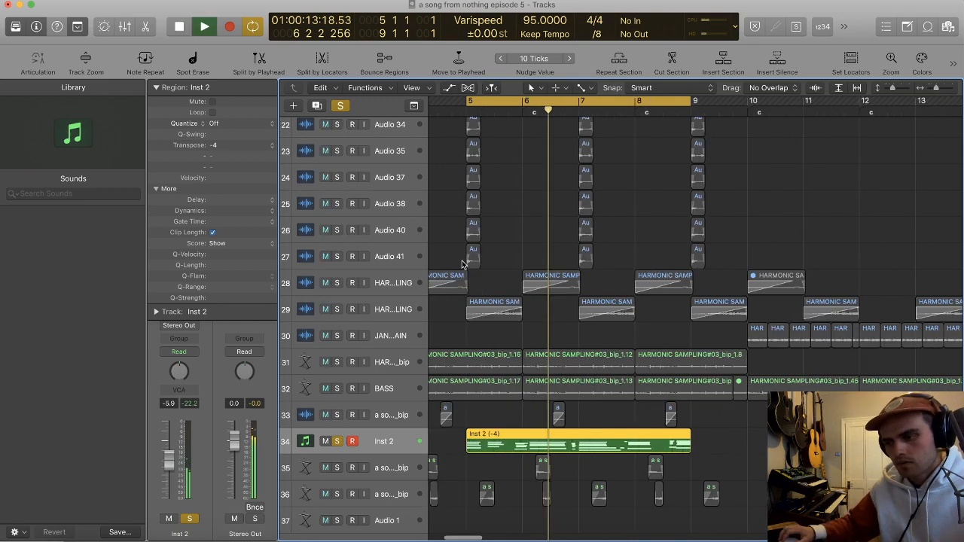
Step: Finish listening to the transposed Inst 2 piano with the drums and stop playback
{"action": "key", "text": "super+Right"}
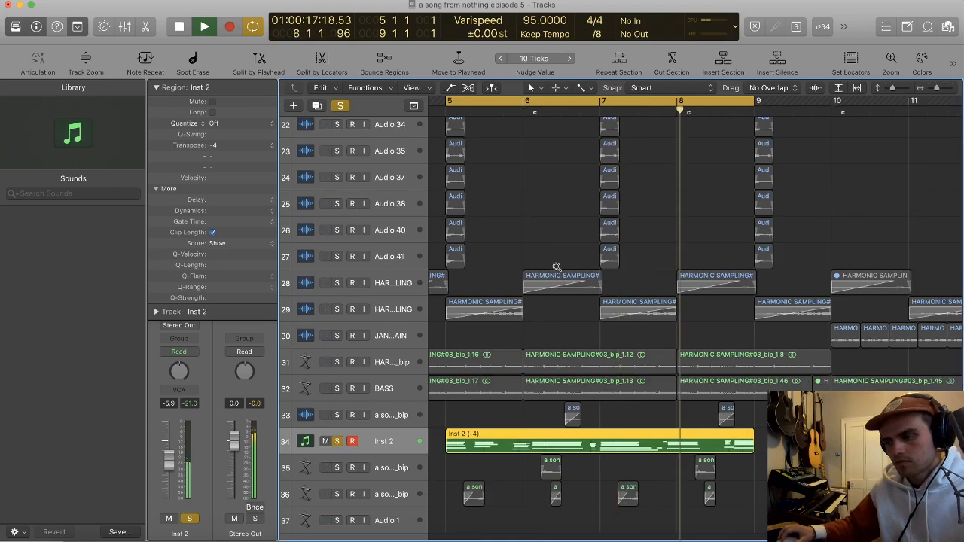
{"action": "scroll", "coordinate": [557, 267], "scroll_direction": "down", "scroll_amount": 3}
{"action": "left_click", "coordinate": [580, 276]}
{"action": "key", "text": "space"}
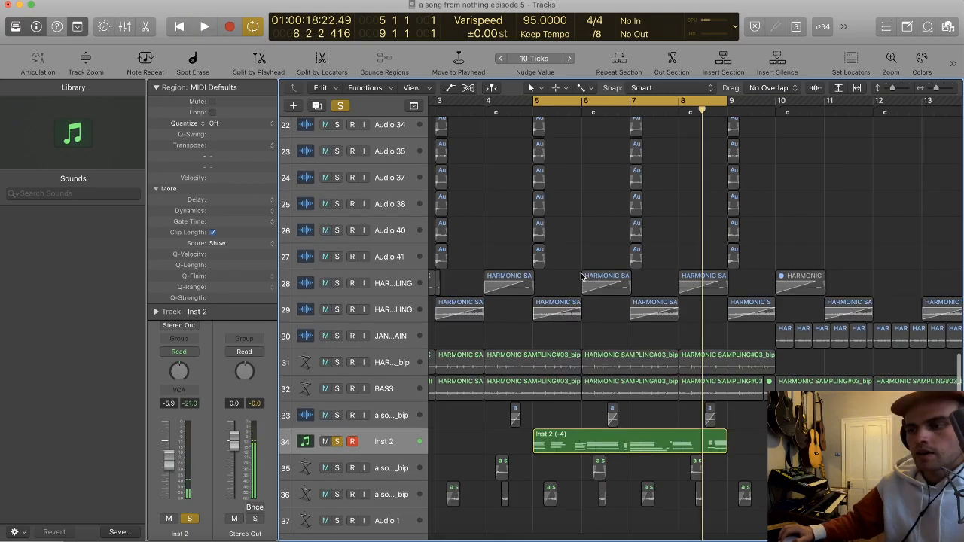
Step: Narrow the cycle range to one bar from 6 4 1 1 to 7 4 1 1 and play it back
{"action": "scroll", "coordinate": [584, 271], "scroll_direction": "up", "scroll_amount": 3}
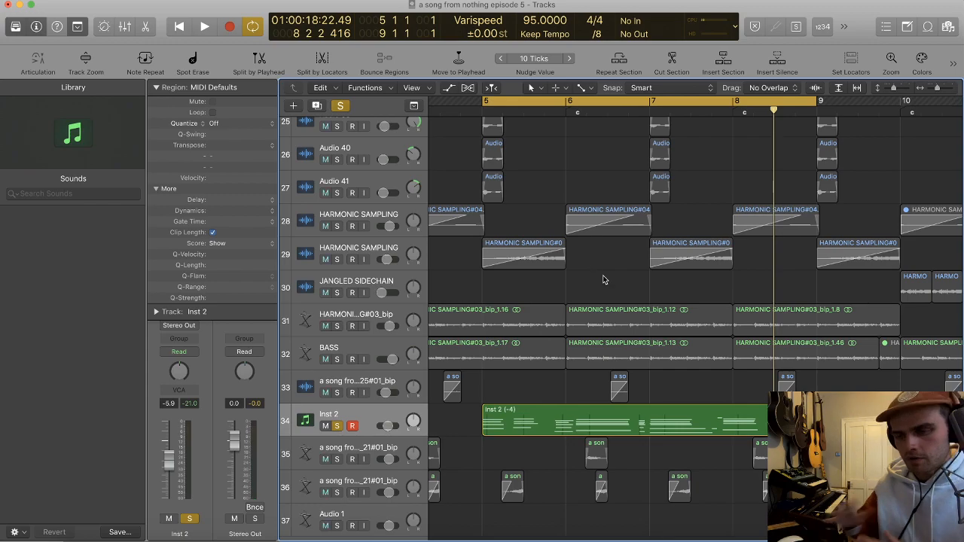
{"action": "scroll", "coordinate": [621, 299], "scroll_direction": "up", "scroll_amount": 2}
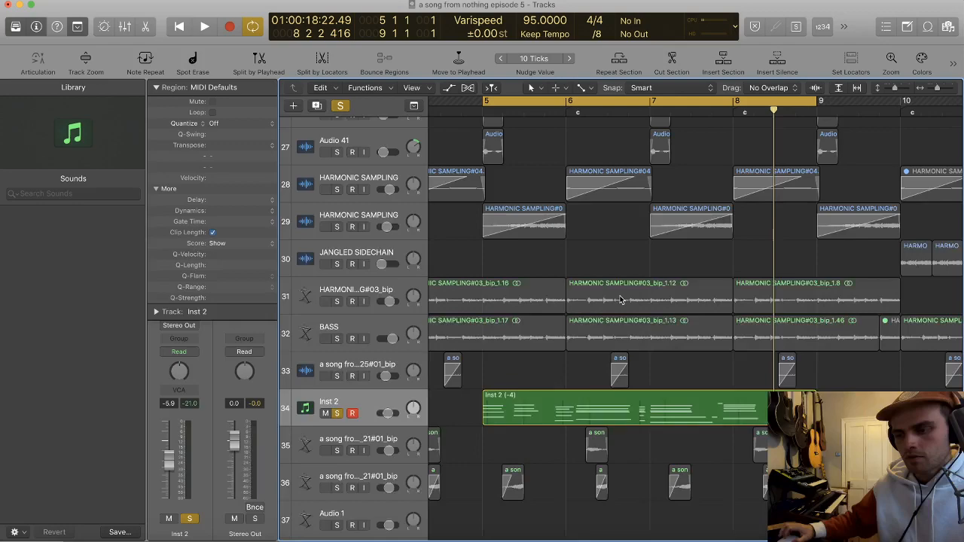
{"action": "scroll", "coordinate": [621, 299], "scroll_direction": "down", "scroll_amount": 1}
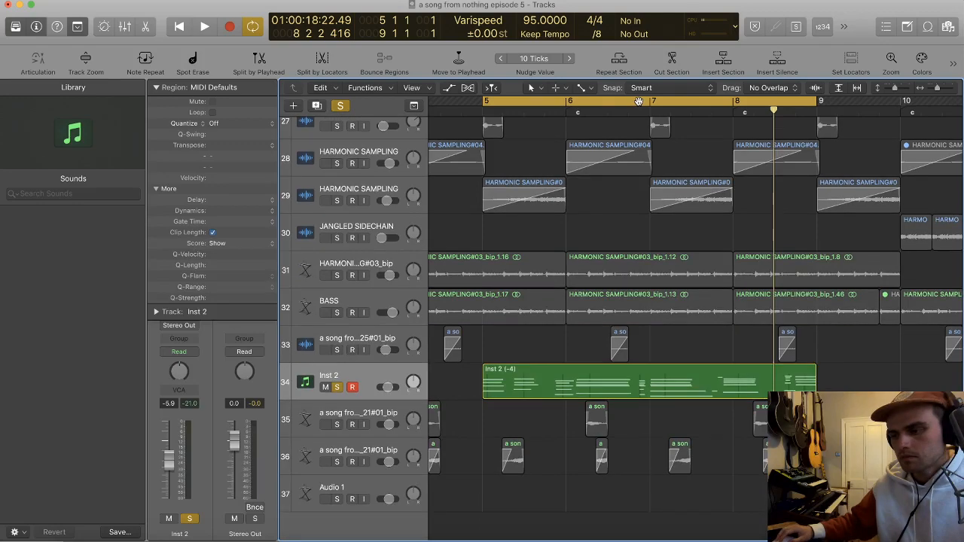
{"action": "left_click_drag", "start_coordinate": [638, 102], "coordinate": [705, 102]}
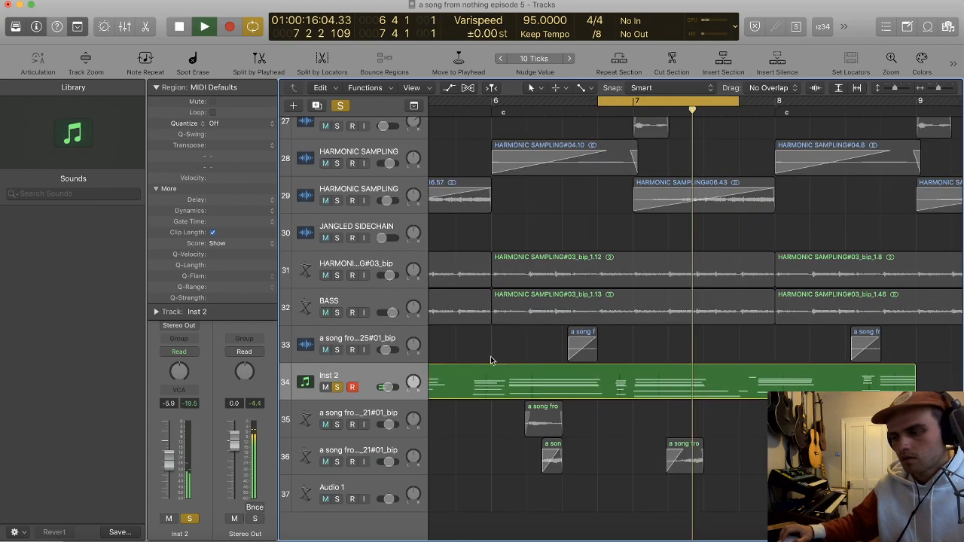
{"action": "key", "text": "space"}
Step: Duplicate the Inst 2 track and load Arturia's Stage-73 V as the new track's instrument, keeping the Jazz Time preset
{"action": "left_click", "coordinate": [364, 379]}
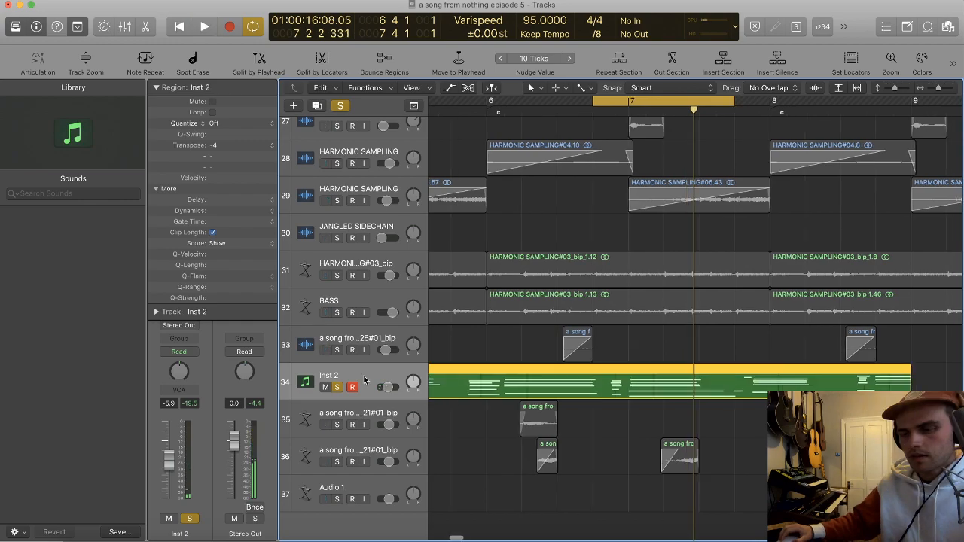
{"action": "key", "text": "super+d"}
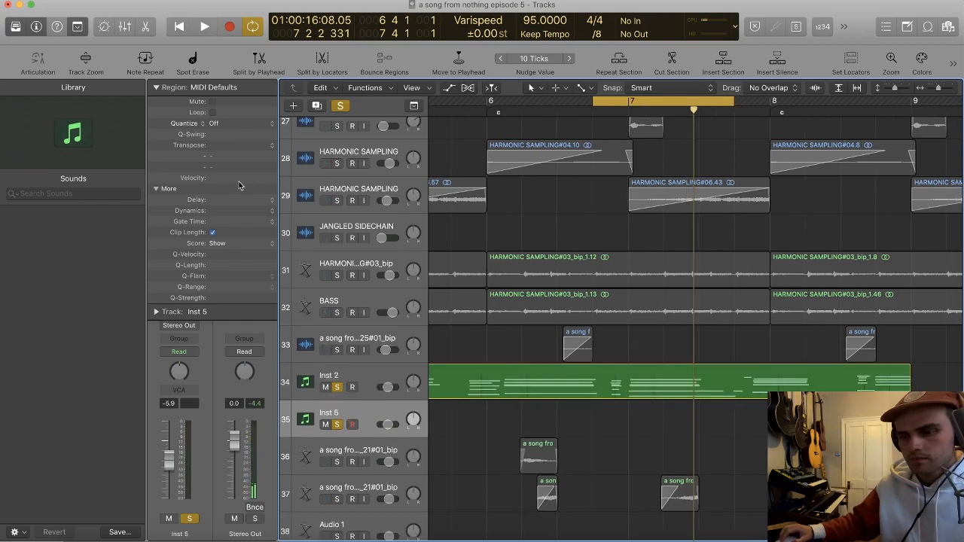
{"action": "left_click", "coordinate": [192, 278]}
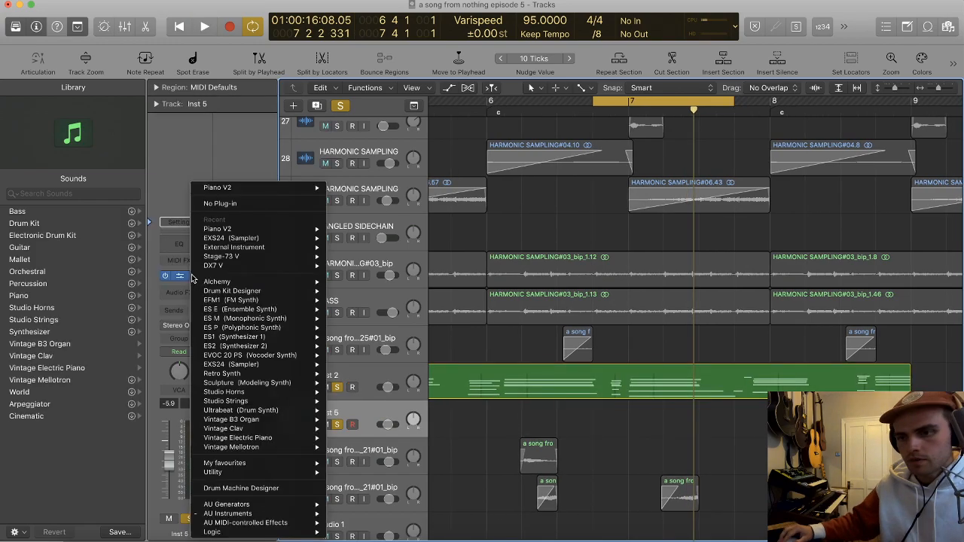
{"action": "mouse_move", "coordinate": [227, 513]}
{"action": "mouse_move", "coordinate": [351, 495]}
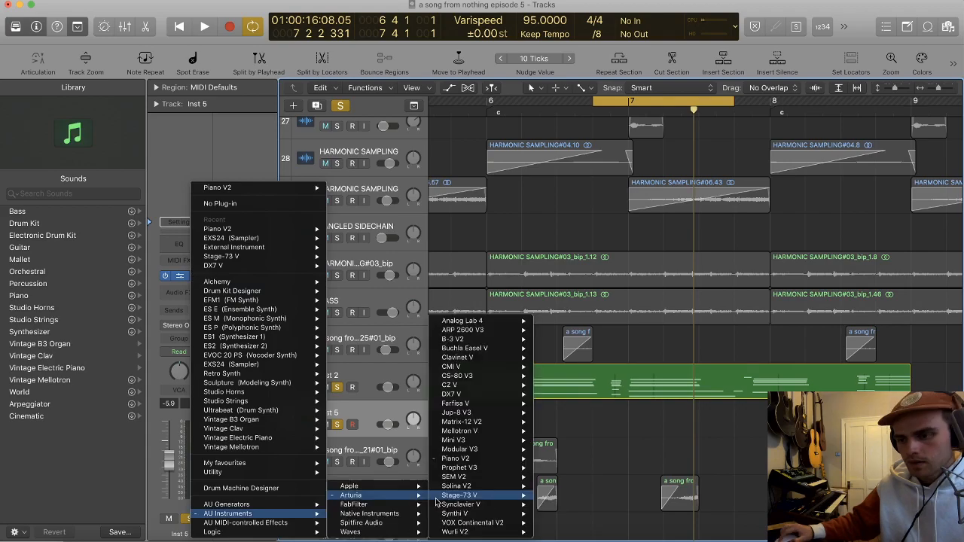
{"action": "left_click", "coordinate": [438, 497]}
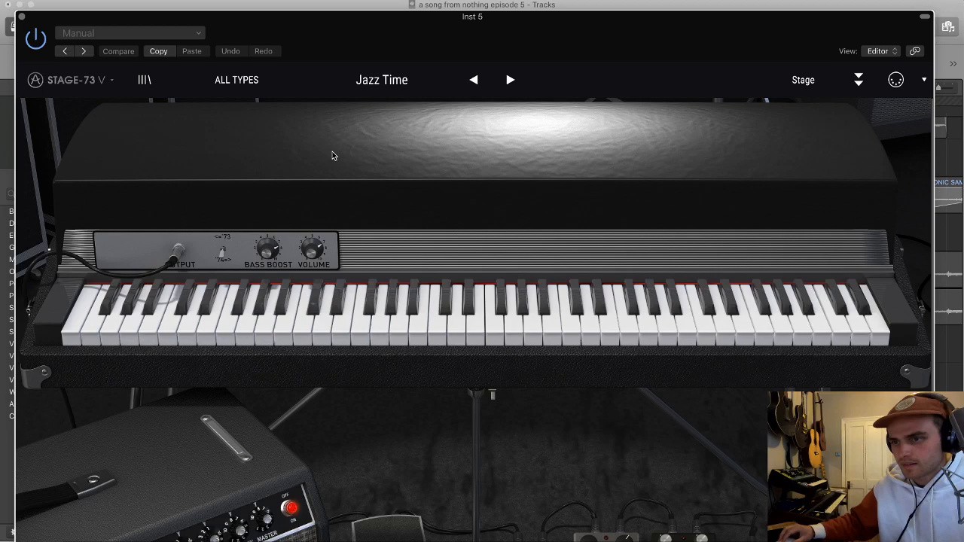
{"action": "left_click", "coordinate": [22, 16]}
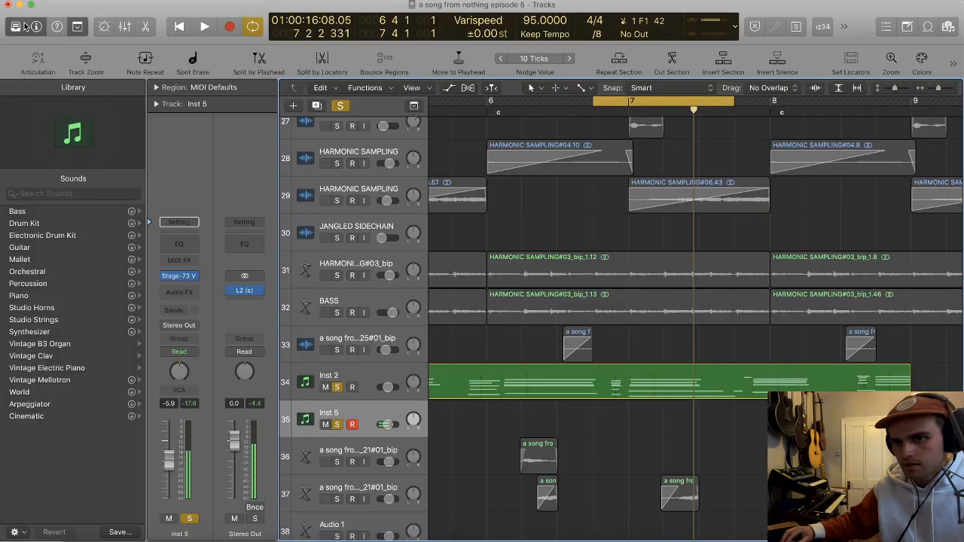
Step: Practise a part over the looping section, record it on Inst 5, and lower that track's volume to -9.4 dB
{"action": "key", "text": "space"}
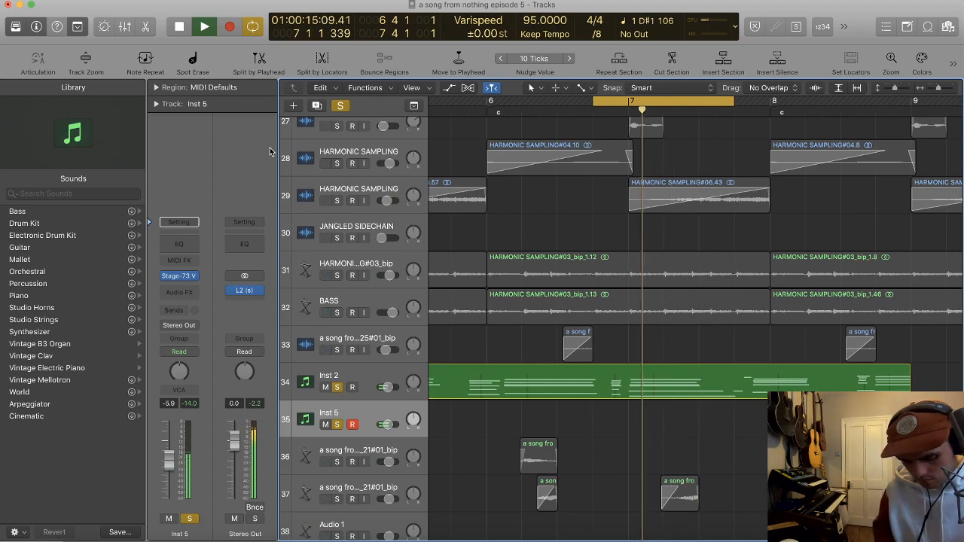
{"action": "key", "text": "space"}
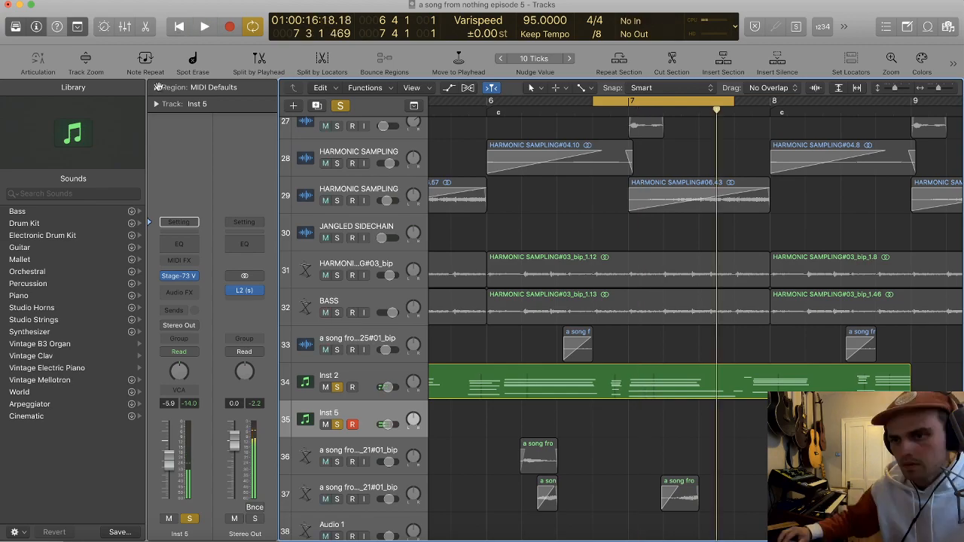
{"action": "left_click", "coordinate": [157, 87]}
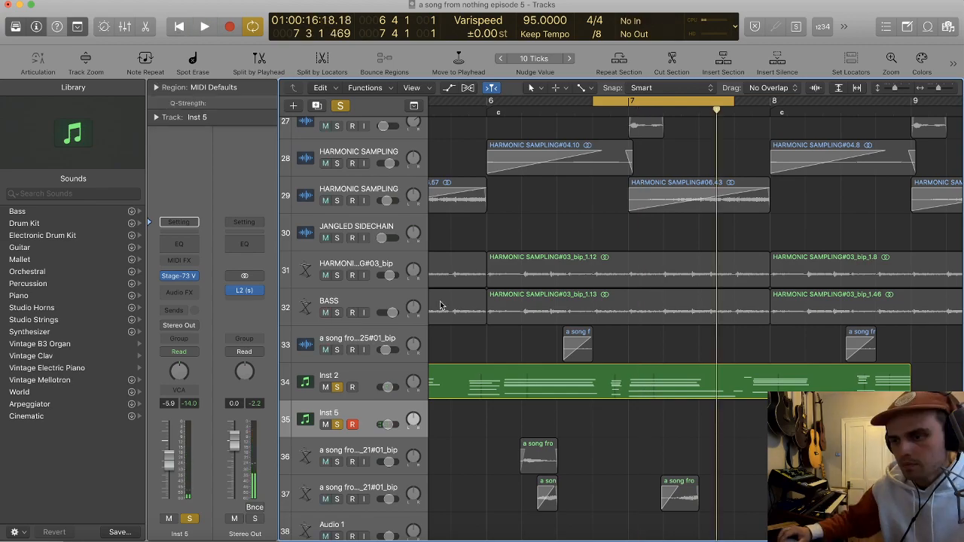
{"action": "key", "text": "space"}
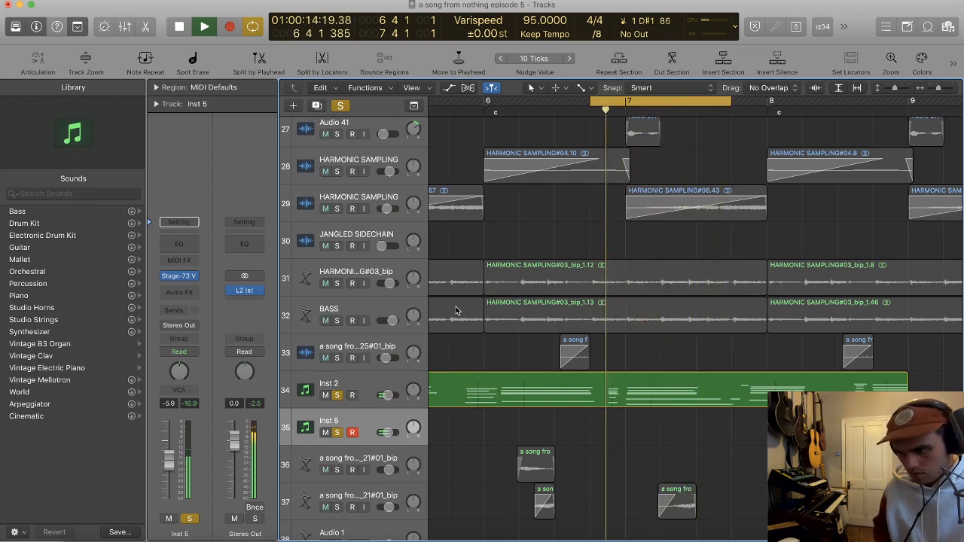
{"action": "key", "text": "r"}
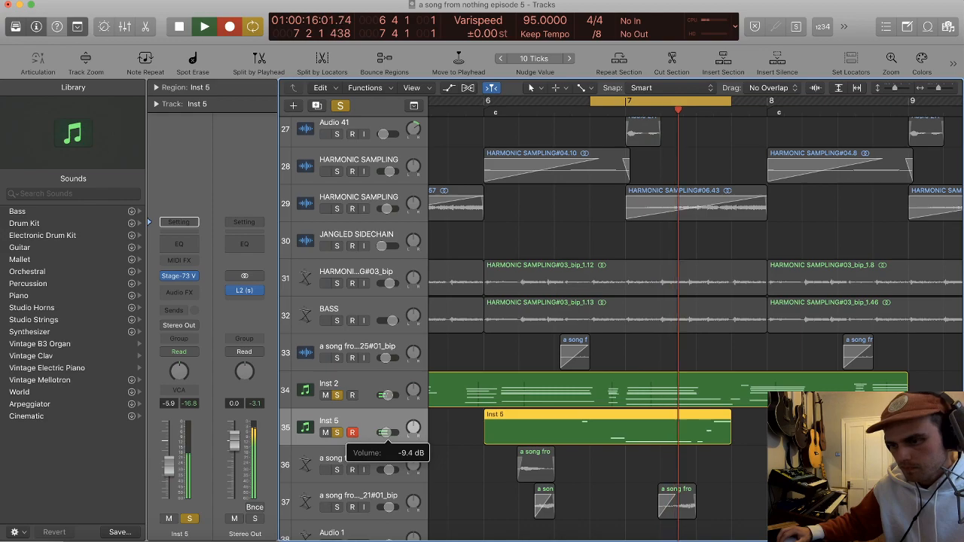
Step: Insert FabFilter Pro-Q 3 on Inst 5 and add a 12 dB/oct high cut at about 330 Hz
{"action": "left_click", "coordinate": [190, 290]}
{"action": "mouse_move", "coordinate": [198, 372]}
{"action": "mouse_move", "coordinate": [355, 390]}
{"action": "left_click", "coordinate": [389, 390]}
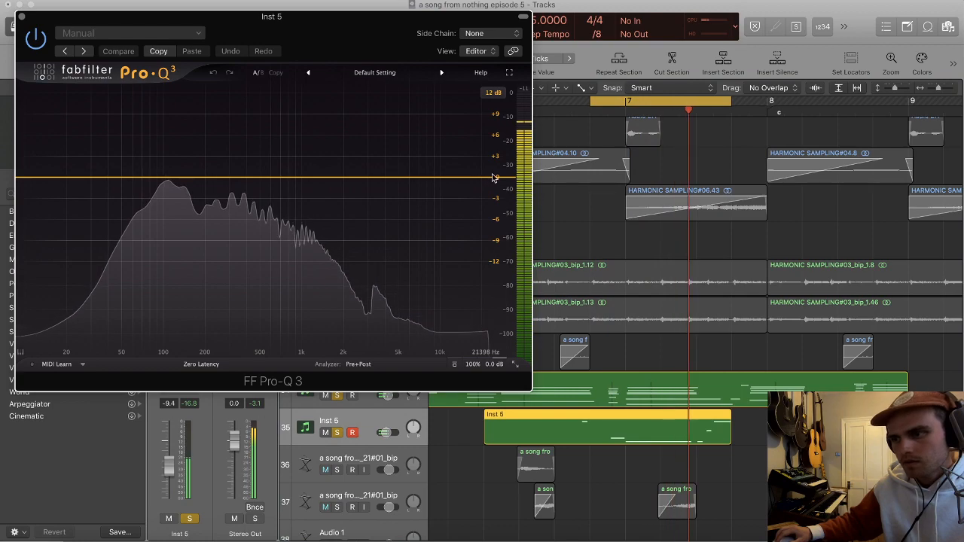
{"action": "left_click", "coordinate": [494, 178]}
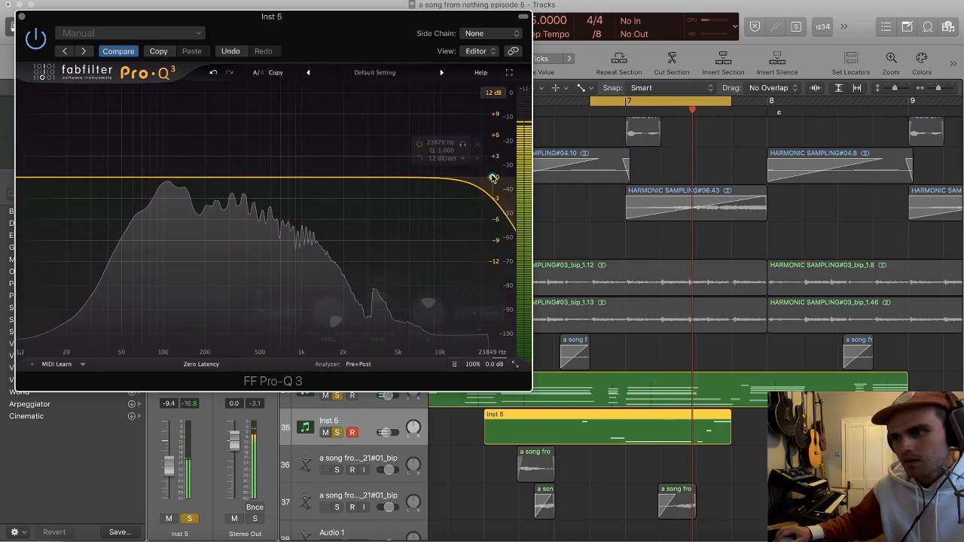
{"action": "left_click", "coordinate": [493, 179]}
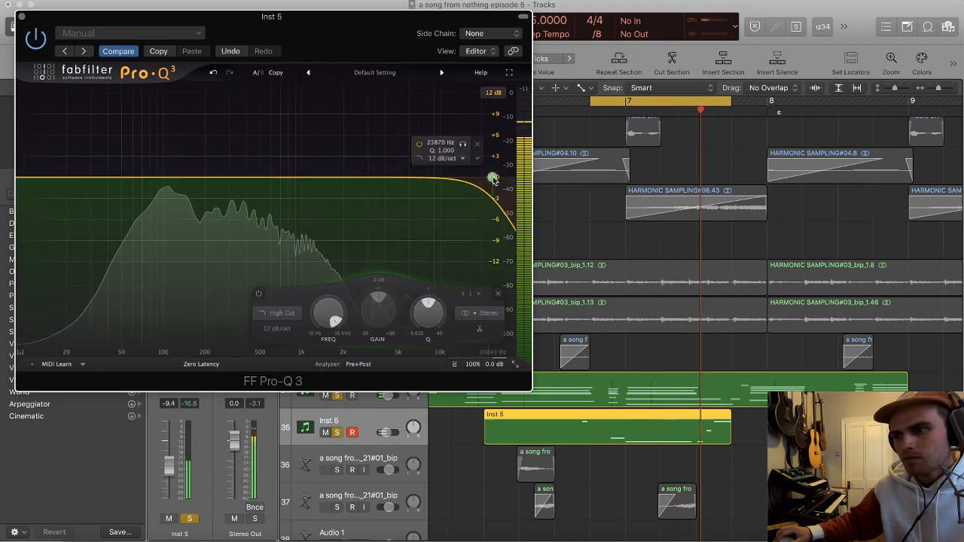
{"action": "left_click_drag", "start_coordinate": [492, 178], "coordinate": [202, 178]}
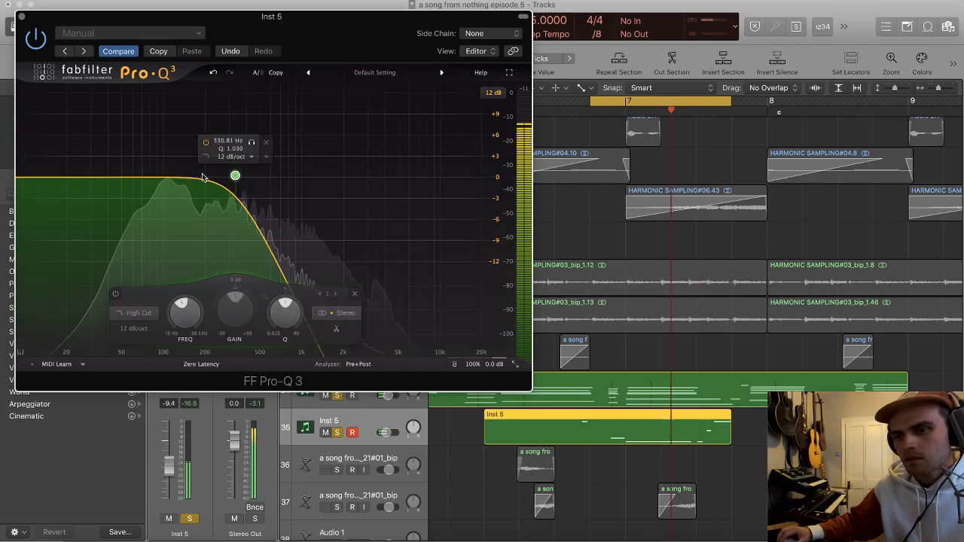
{"action": "left_click", "coordinate": [21, 16]}
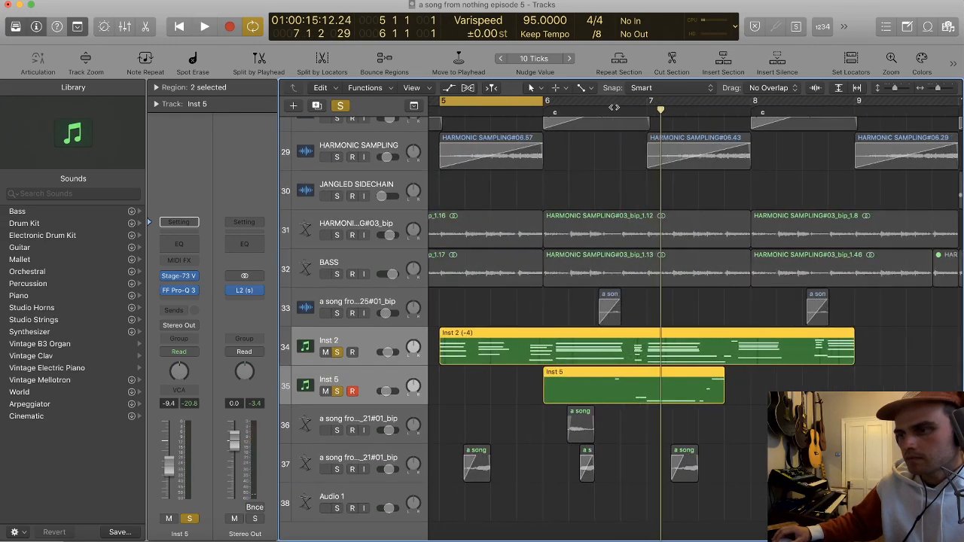
Step: Cycle from 6 4 1 1 to 7 4 1 1 and play the Inst 2 and Inst 5 parts together
{"action": "left_click_drag", "start_coordinate": [572, 101], "coordinate": [551, 102]}
{"action": "key", "text": "super+Right"}
{"action": "key", "text": "super+Right"}
{"action": "scroll", "coordinate": [546, 119], "scroll_direction": "left", "scroll_amount": 8}
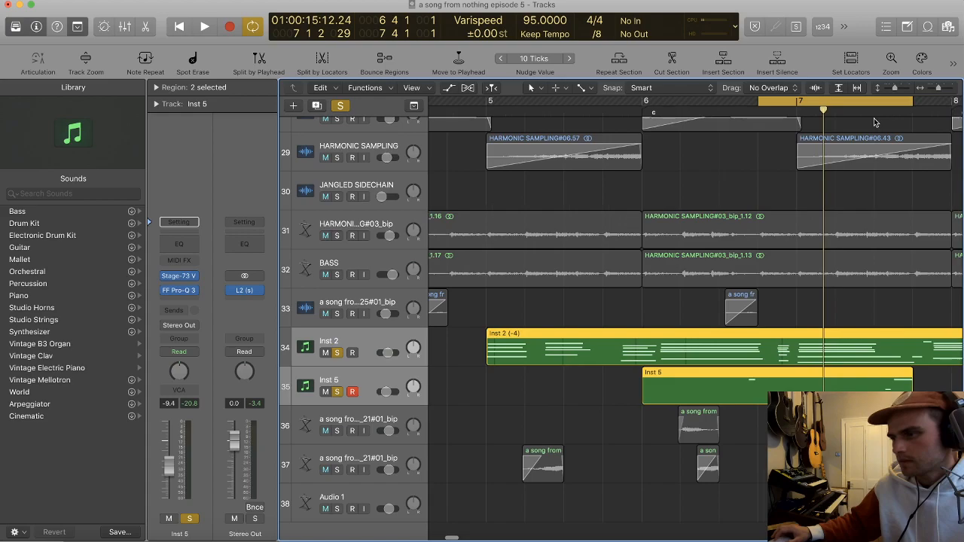
{"action": "key", "text": "space"}
{"action": "scroll", "coordinate": [816, 183], "scroll_direction": "up", "scroll_amount": 5}
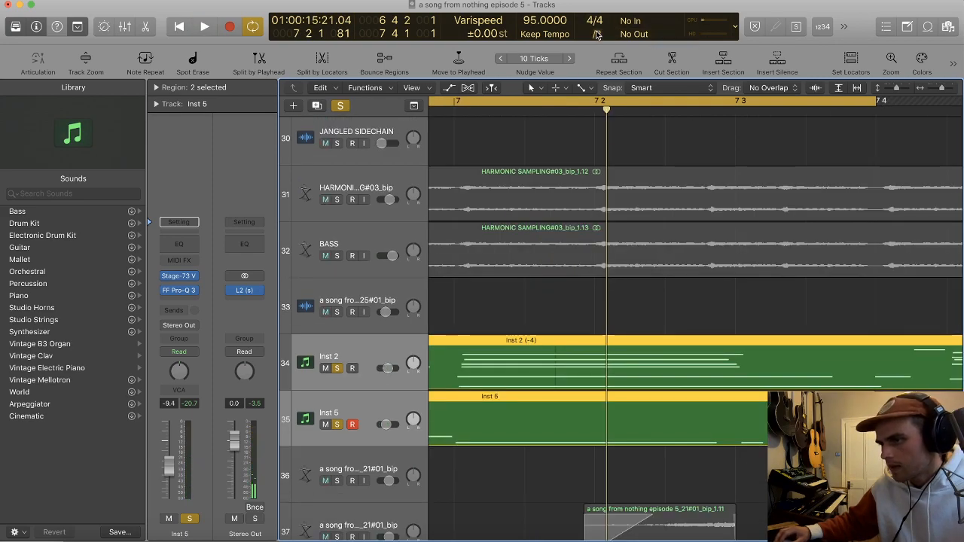
Step: Set the grid division to /16 and play a shortened cycle range from 6 4 3 1 to 7 3 3 1
{"action": "left_click", "coordinate": [601, 34]}
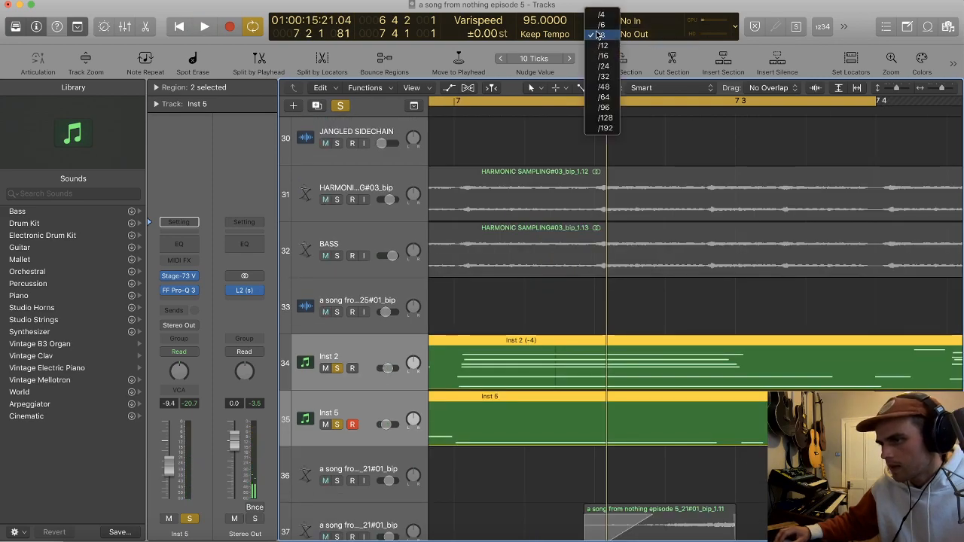
{"action": "left_click", "coordinate": [783, 123]}
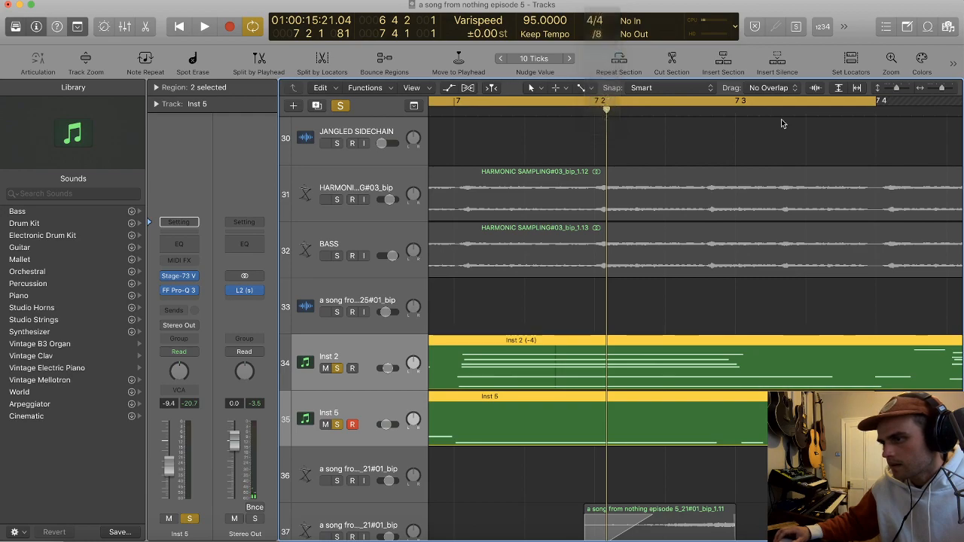
{"action": "left_click_drag", "start_coordinate": [876, 102], "coordinate": [807, 113]}
{"action": "key", "text": "space"}
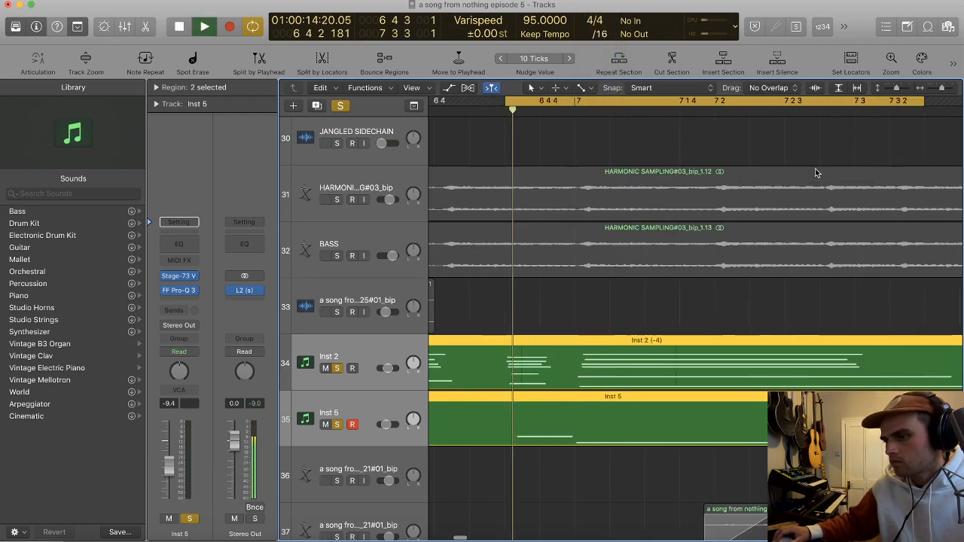
{"action": "key", "text": "super+Left"}
{"action": "scroll", "coordinate": [815, 172], "scroll_direction": "right", "scroll_amount": 1}
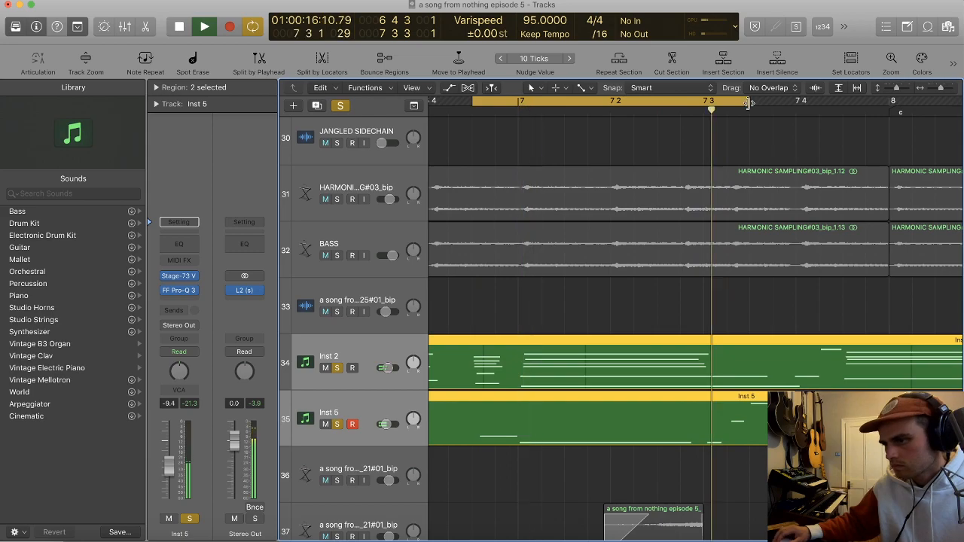
Step: Extend the end of the cycle range to 7 3 4 1 and listen to the loop
{"action": "left_click_drag", "start_coordinate": [749, 103], "coordinate": [773, 103]}
{"action": "left_click", "coordinate": [805, 143]}
{"action": "scroll", "coordinate": [804, 144], "scroll_direction": "left", "scroll_amount": 2}
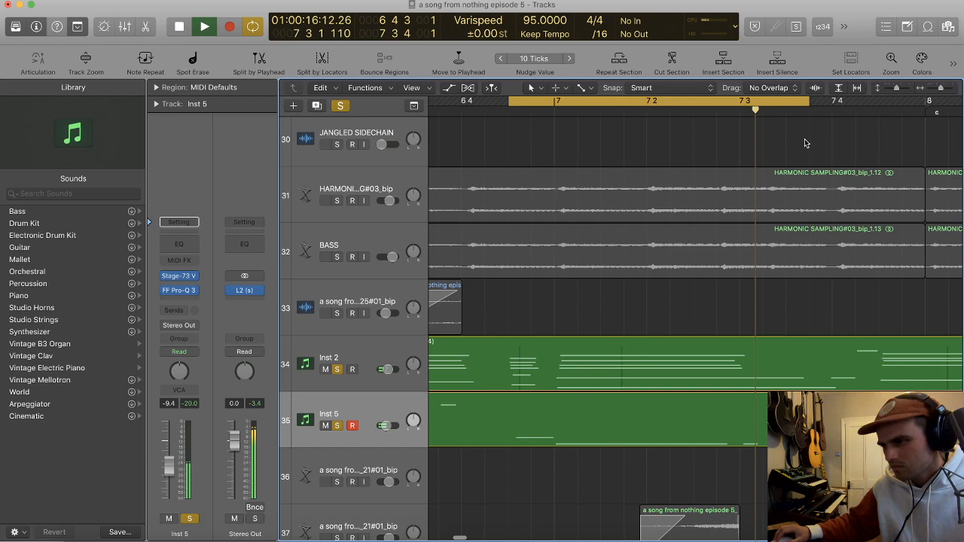
{"action": "scroll", "coordinate": [354, 406], "scroll_direction": "up", "scroll_amount": 1}
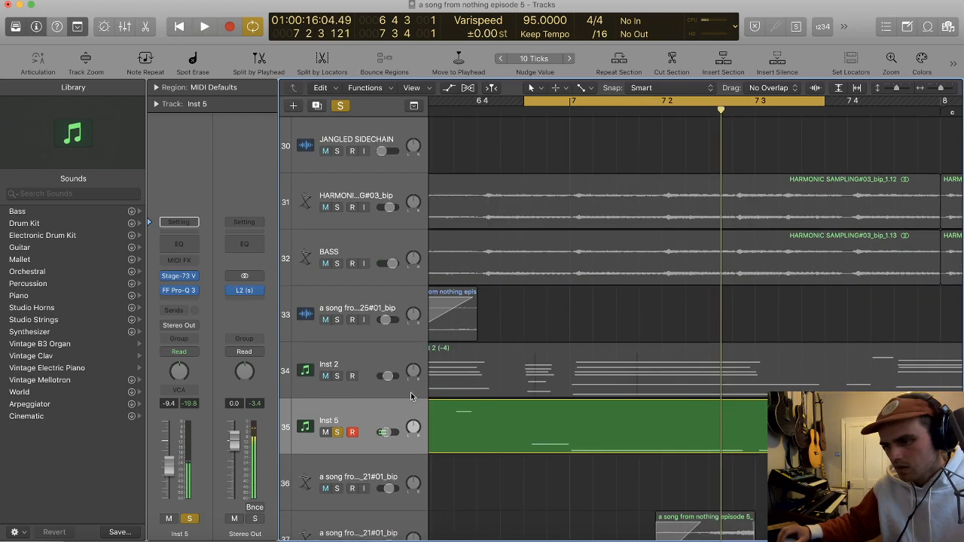
Step: Turn off solo on the instrument tracks and set a shorter cycle range from 6 3 2 121 to 7 1 1 1
{"action": "key", "text": "s"}
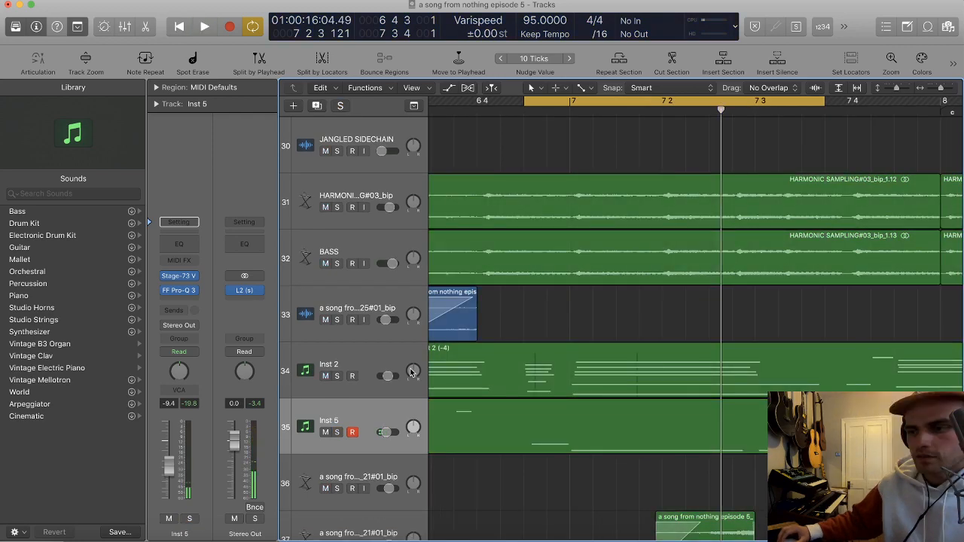
{"action": "left_click", "coordinate": [337, 376]}
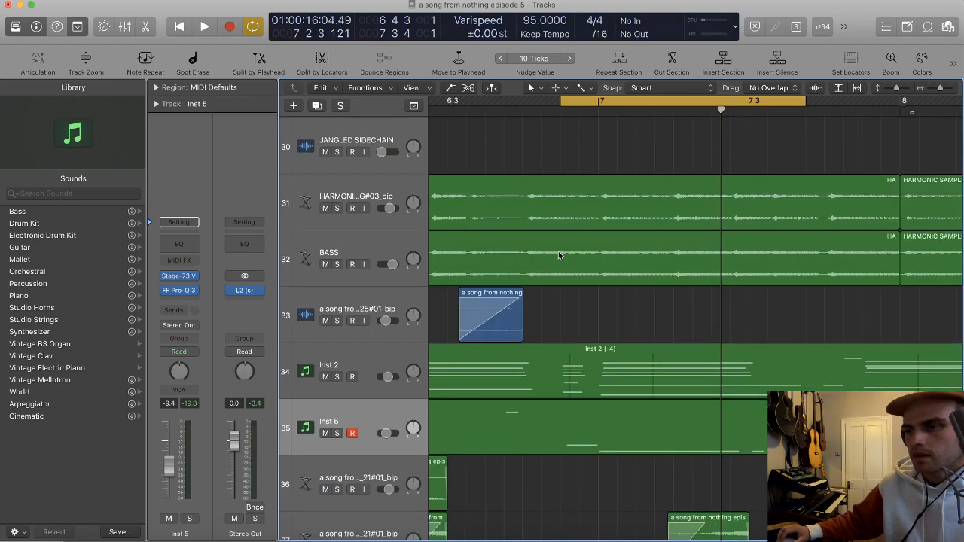
{"action": "key", "text": "super+Left"}
{"action": "key", "text": "super+Left"}
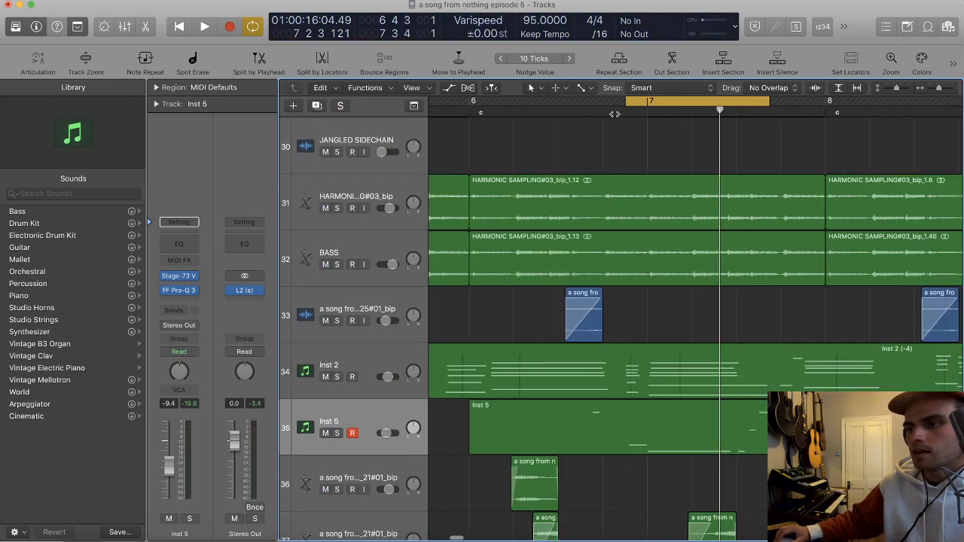
{"action": "key", "text": "super+Left"}
{"action": "left_click_drag", "start_coordinate": [588, 103], "coordinate": [640, 103]}
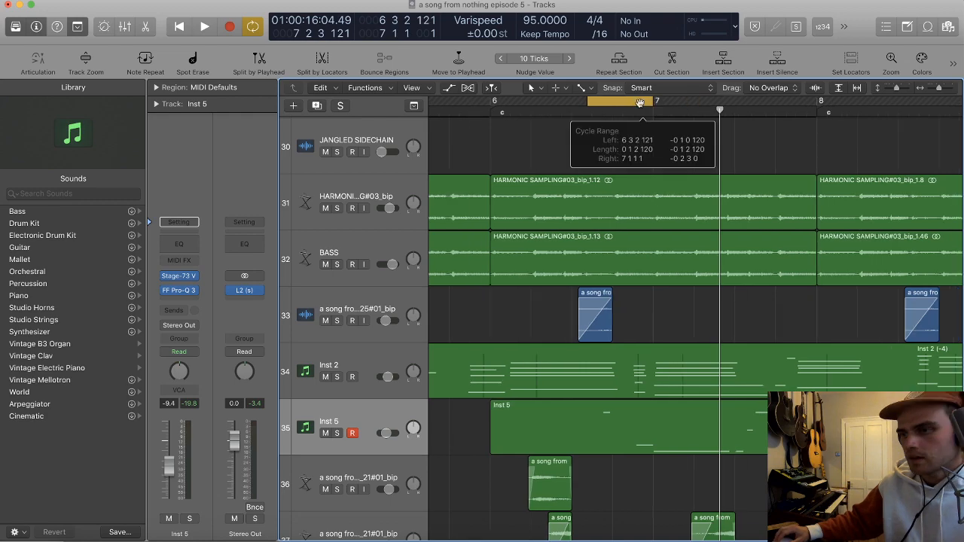
{"action": "key", "text": "super+Right"}
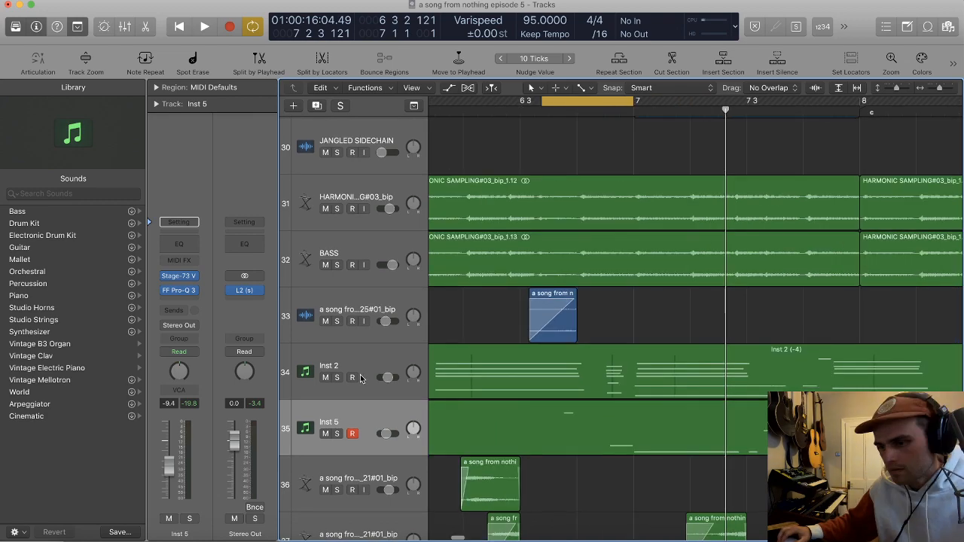
Step: Solo Inst 5 and the three MIDI DRUMS tracks and listen to the cycle range from 6 3 2 121 to 7 1 1 1
{"action": "key", "text": "s"}
{"action": "scroll", "coordinate": [390, 262], "scroll_direction": "up", "scroll_amount": 10}
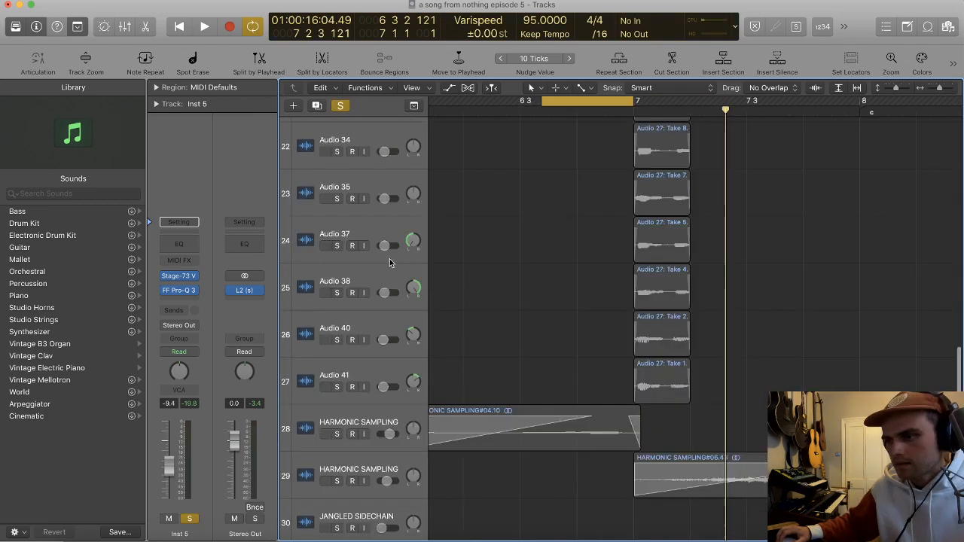
{"action": "scroll", "coordinate": [390, 259], "scroll_direction": "up", "scroll_amount": 20}
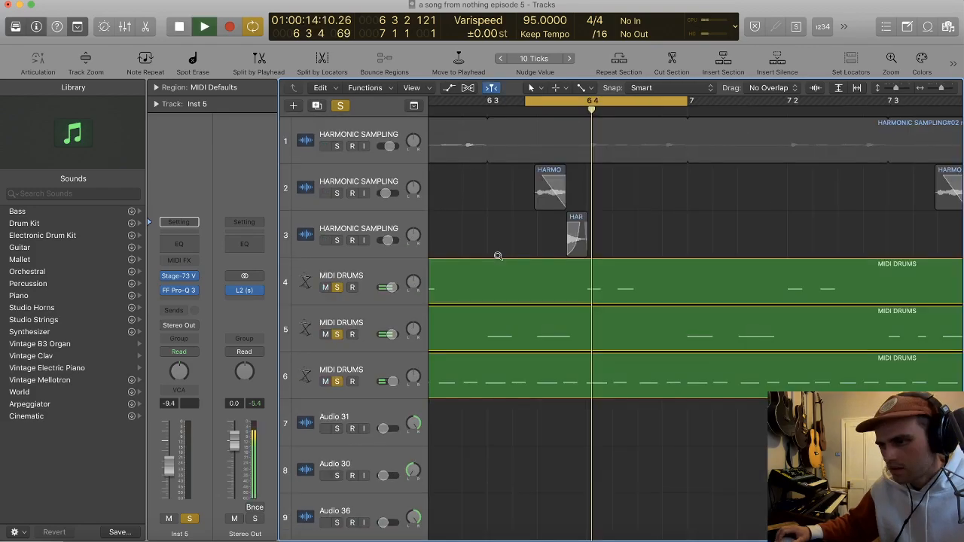
{"action": "scroll", "coordinate": [498, 257], "scroll_direction": "right", "scroll_amount": 1}
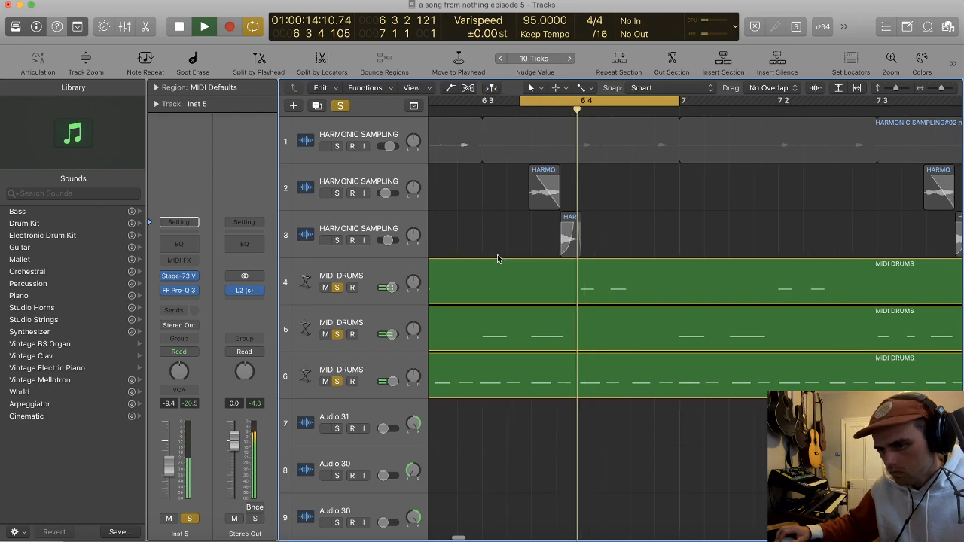
{"action": "scroll", "coordinate": [497, 259], "scroll_direction": "down", "scroll_amount": 2}
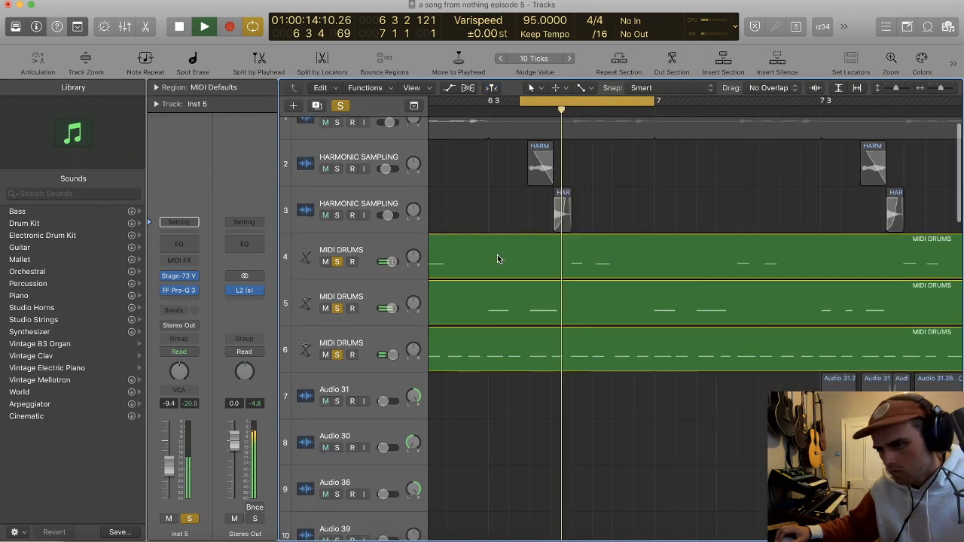
{"action": "scroll", "coordinate": [498, 258], "scroll_direction": "down", "scroll_amount": 2}
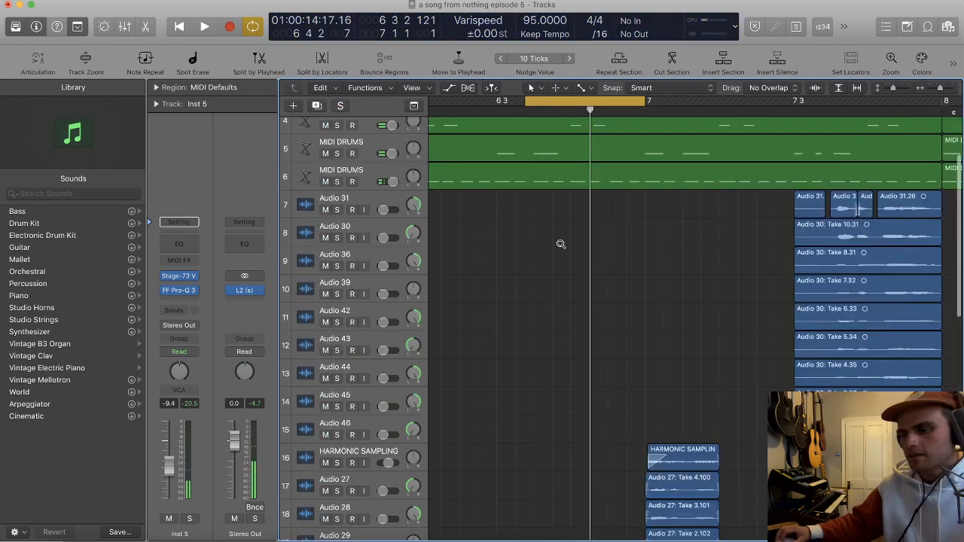
Step: Mute the Inst 2 and Inst 5 tracks and switch off cycle mode
{"action": "left_click", "coordinate": [560, 244], "text": "ctrl+alt"}
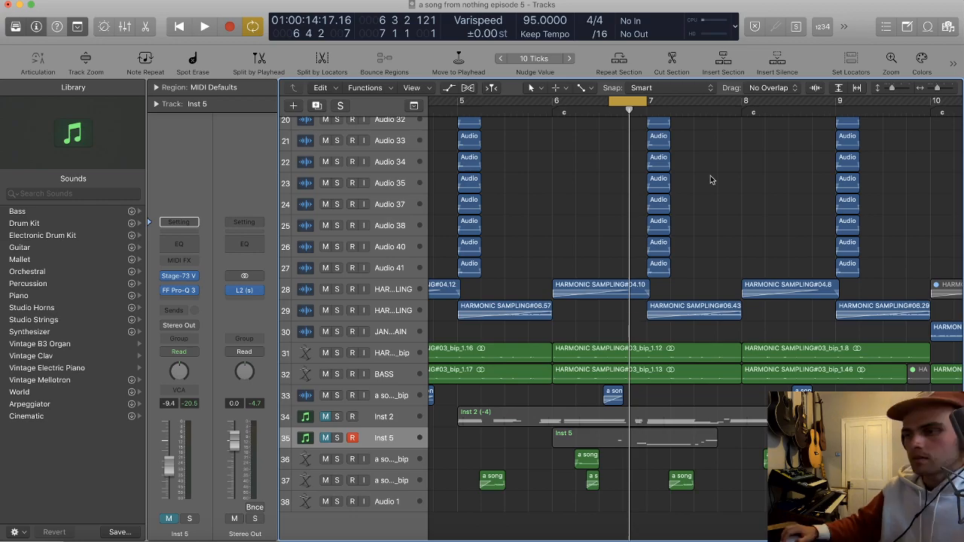
{"action": "key", "text": "z"}
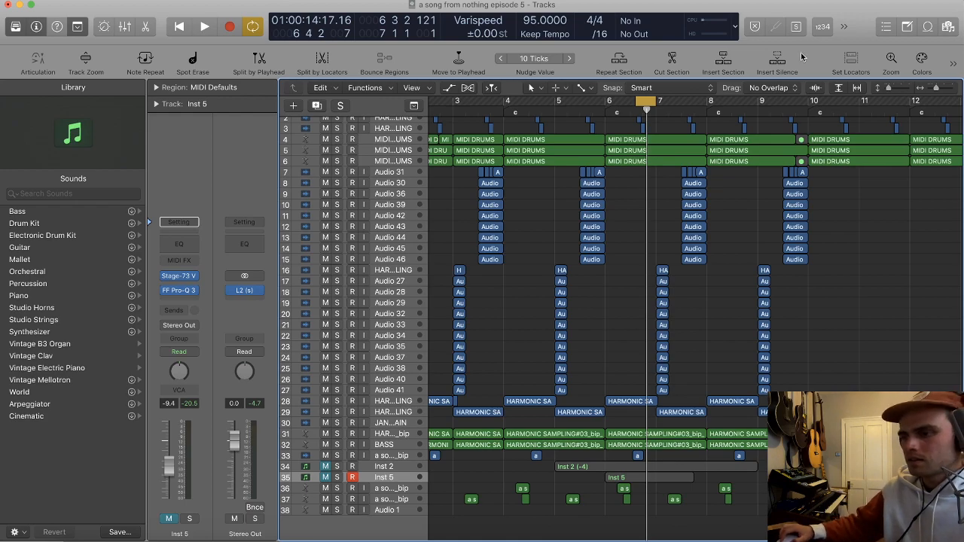
{"action": "key", "text": "c"}
{"action": "scroll", "coordinate": [673, 186], "scroll_direction": "up", "scroll_amount": 1}
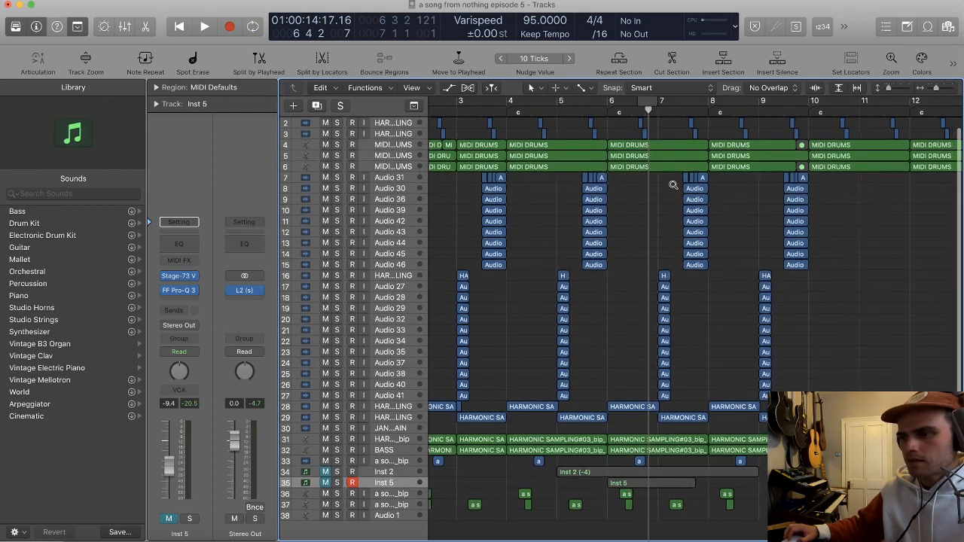
{"action": "scroll", "coordinate": [674, 186], "scroll_direction": "down", "scroll_amount": 2}
{"action": "key", "text": "t"}
{"action": "key", "text": "t"}
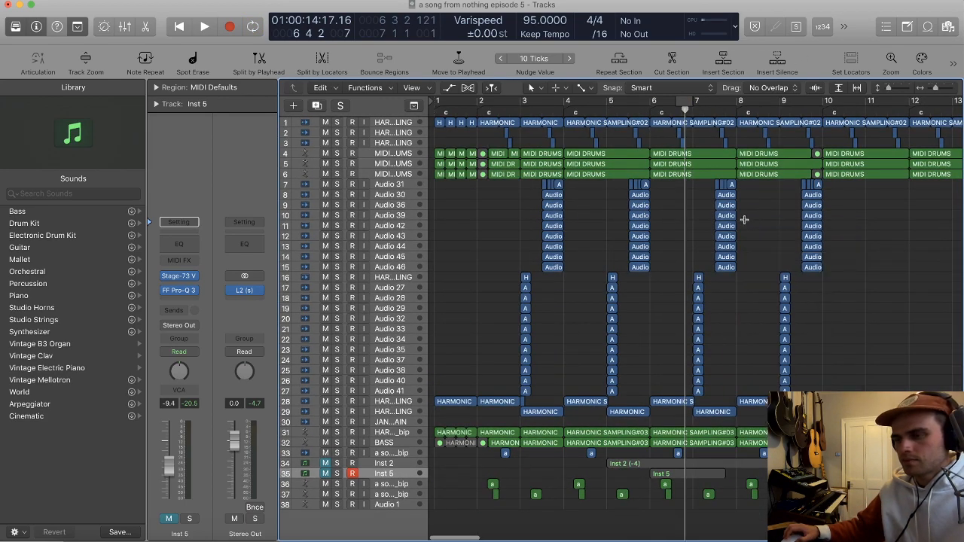
Step: Turn on cycle mode and set the cycle range from 4 1 1 1 to 6 1 1 1
{"action": "left_click", "coordinate": [446, 104]}
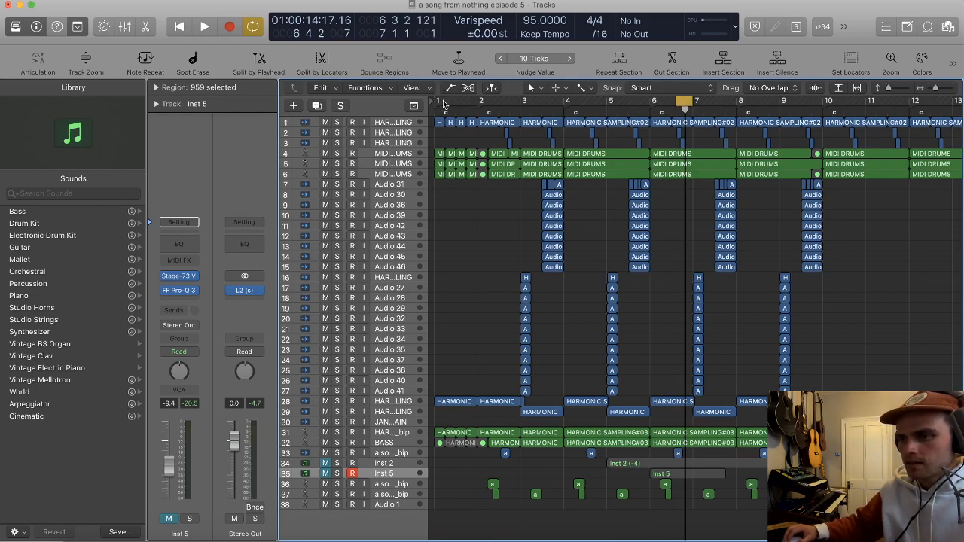
{"action": "left_click_drag", "start_coordinate": [481, 101], "coordinate": [563, 101]}
{"action": "scroll", "coordinate": [584, 189], "scroll_direction": "down", "scroll_amount": 1}
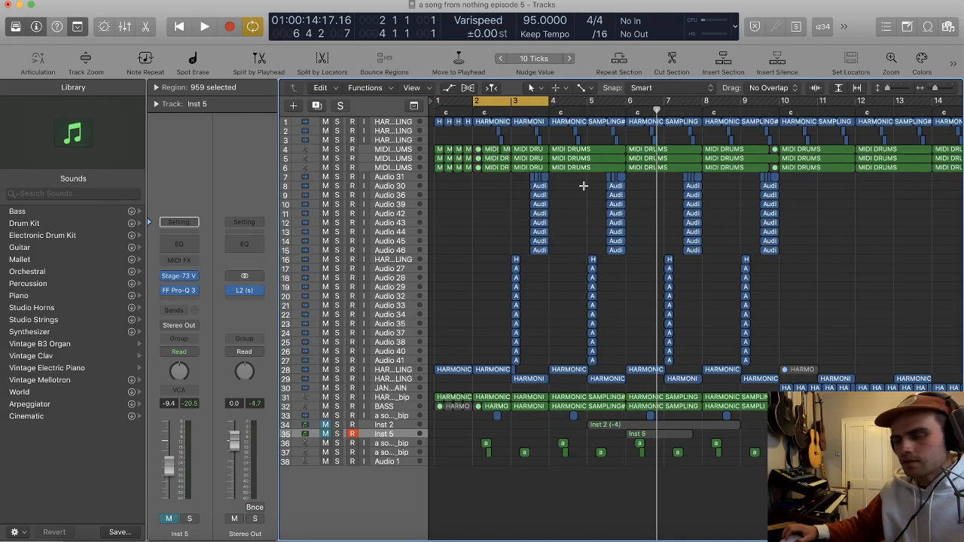
{"action": "scroll", "coordinate": [584, 186], "scroll_direction": "up", "scroll_amount": 2}
{"action": "scroll", "coordinate": [601, 157], "scroll_direction": "right", "scroll_amount": 2}
{"action": "scroll", "coordinate": [601, 157], "scroll_direction": "up", "scroll_amount": 1}
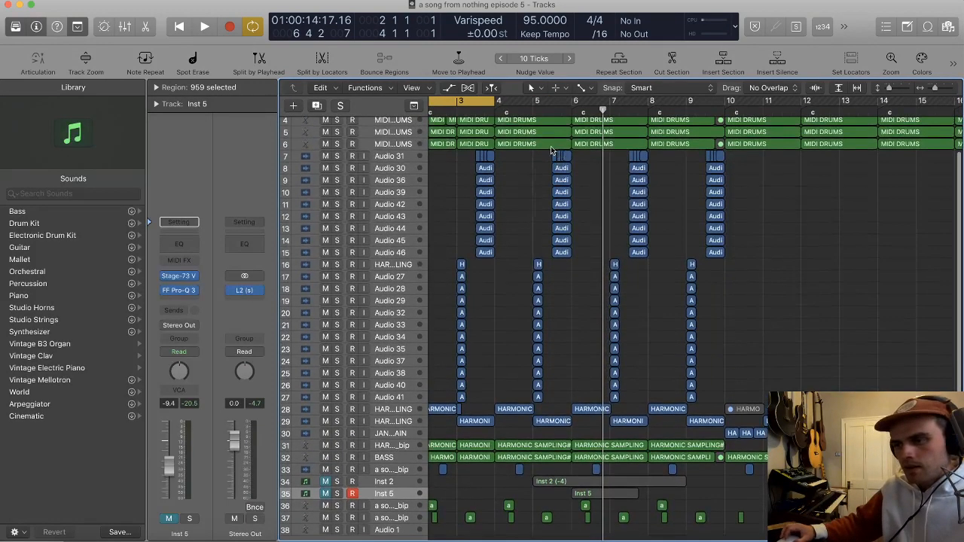
{"action": "scroll", "coordinate": [556, 154], "scroll_direction": "left", "scroll_amount": 1}
{"action": "left_click_drag", "start_coordinate": [513, 101], "coordinate": [588, 101]}
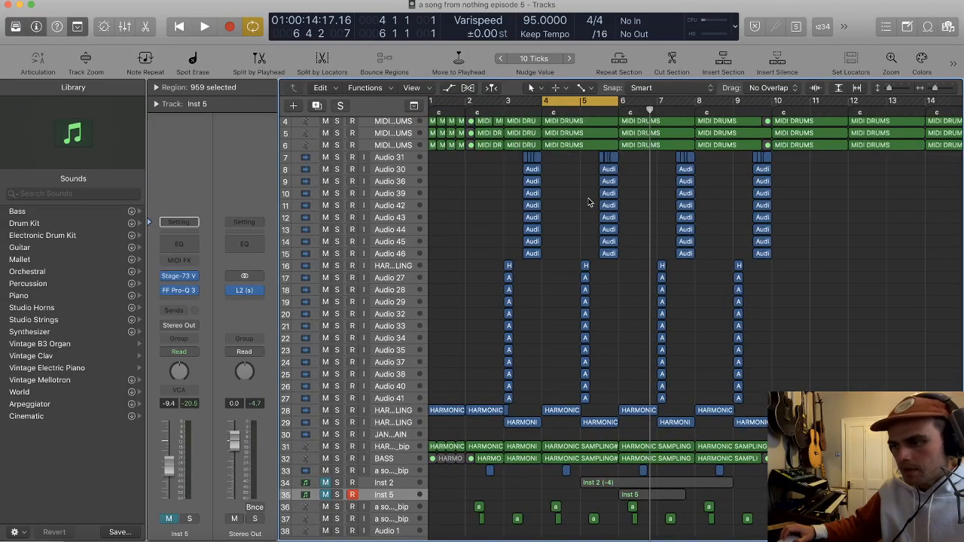
Step: Bounce the bar 4 region of the third MIDI DRUMS track in place to a new audio track
{"action": "scroll", "coordinate": [584, 197], "scroll_direction": "down", "scroll_amount": 1}
{"action": "scroll", "coordinate": [566, 183], "scroll_direction": "up", "scroll_amount": 2}
{"action": "scroll", "coordinate": [543, 177], "scroll_direction": "up", "scroll_amount": 2}
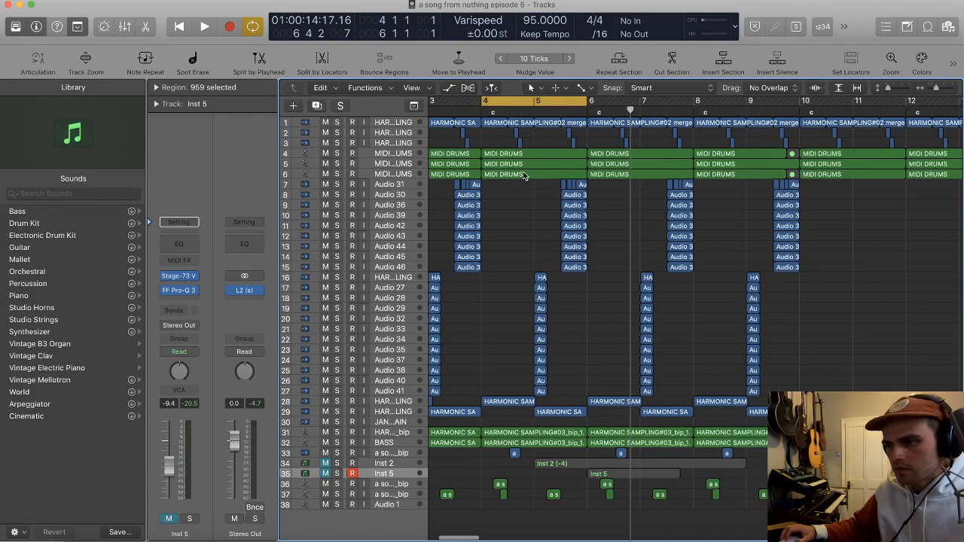
{"action": "scroll", "coordinate": [525, 174], "scroll_direction": "up", "scroll_amount": 2}
{"action": "scroll", "coordinate": [523, 174], "scroll_direction": "up", "scroll_amount": 5}
{"action": "scroll", "coordinate": [521, 173], "scroll_direction": "down", "scroll_amount": 1}
{"action": "scroll", "coordinate": [519, 173], "scroll_direction": "up", "scroll_amount": 3}
{"action": "scroll", "coordinate": [518, 174], "scroll_direction": "left", "scroll_amount": 4}
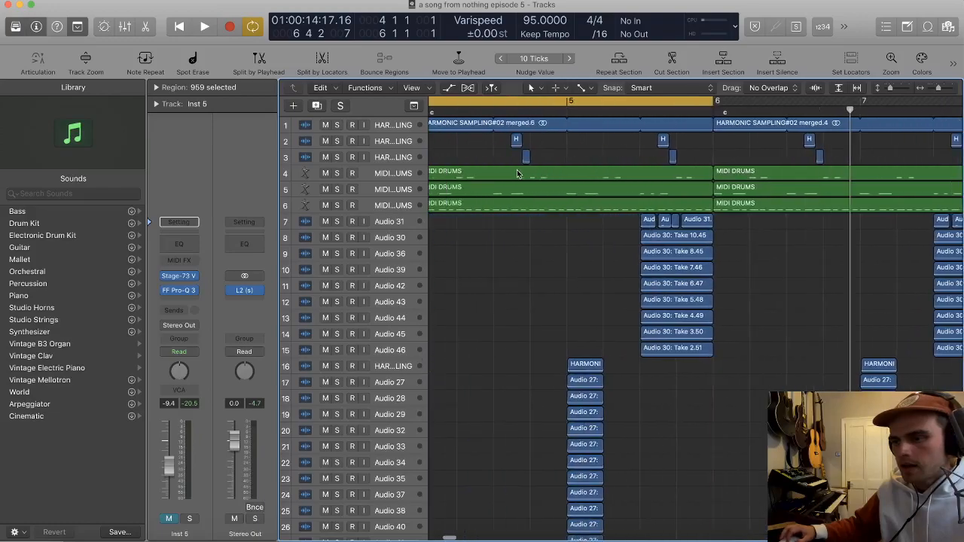
{"action": "scroll", "coordinate": [518, 174], "scroll_direction": "up", "scroll_amount": 5}
{"action": "scroll", "coordinate": [517, 171], "scroll_direction": "up", "scroll_amount": 5}
{"action": "left_click", "coordinate": [544, 404]}
{"action": "key", "text": "ctrl+b"}
{"action": "key", "text": "Return"}
Step: Cut a half-beat slice starting at 4 2 1 1 from the bounced drum audio and move it to the start of bar 4
{"action": "scroll", "coordinate": [510, 224], "scroll_direction": "down", "scroll_amount": 5}
{"action": "scroll", "coordinate": [511, 224], "scroll_direction": "up", "scroll_amount": 3}
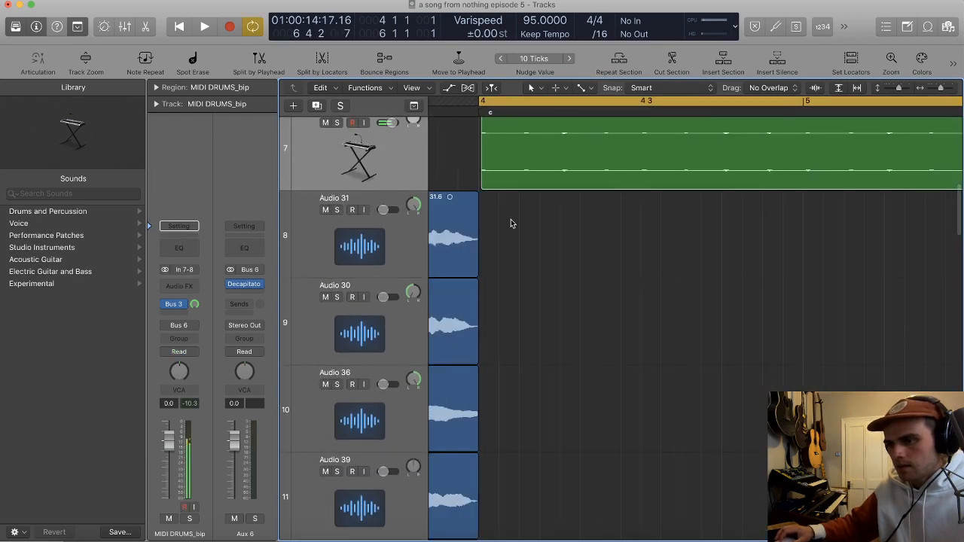
{"action": "scroll", "coordinate": [511, 224], "scroll_direction": "up", "scroll_amount": 1}
{"action": "double_click", "coordinate": [561, 160], "text": "super"}
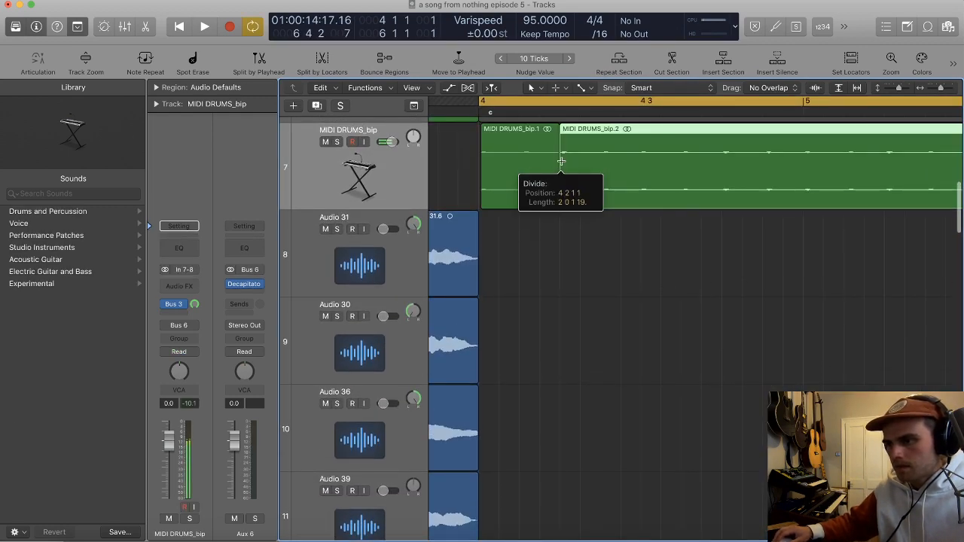
{"action": "double_click", "coordinate": [601, 168], "text": "super"}
{"action": "left_click", "coordinate": [558, 167]}
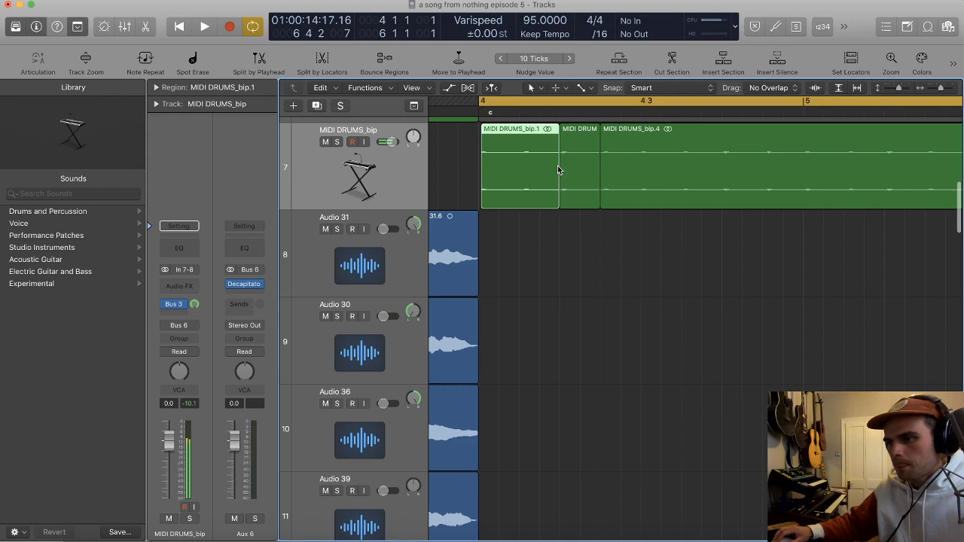
{"action": "left_click_drag", "start_coordinate": [558, 170], "coordinate": [354, 137]}
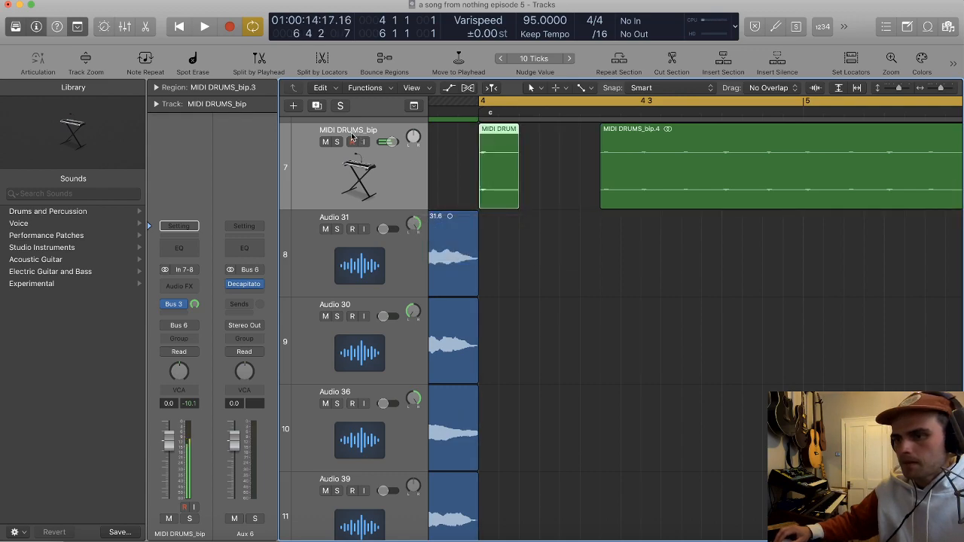
Step: Solo and play the bounced drum track, and delete the remaining audio after the slice
{"action": "left_click", "coordinate": [338, 143]}
{"action": "key", "text": "space"}
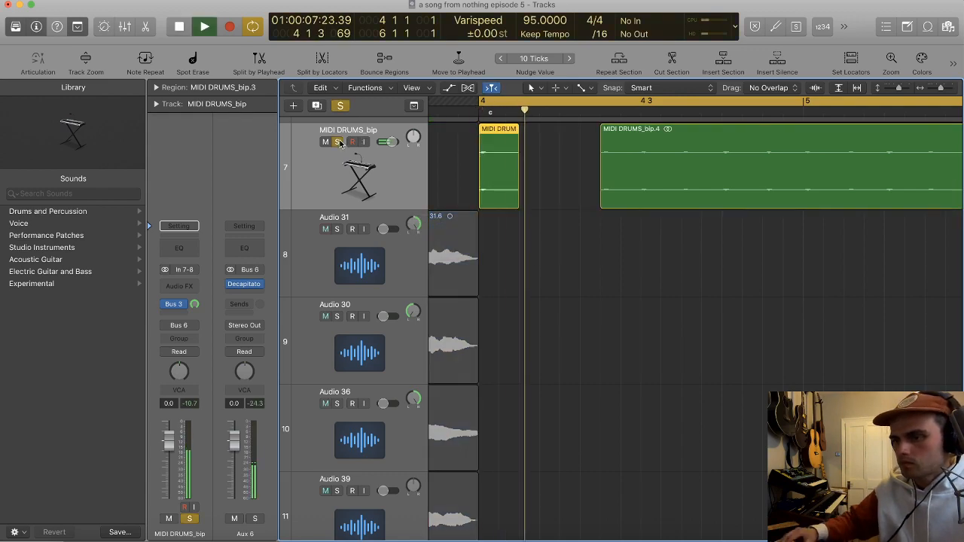
{"action": "key", "text": "space"}
{"action": "left_click", "coordinate": [737, 166]}
{"action": "key", "text": "Delete"}
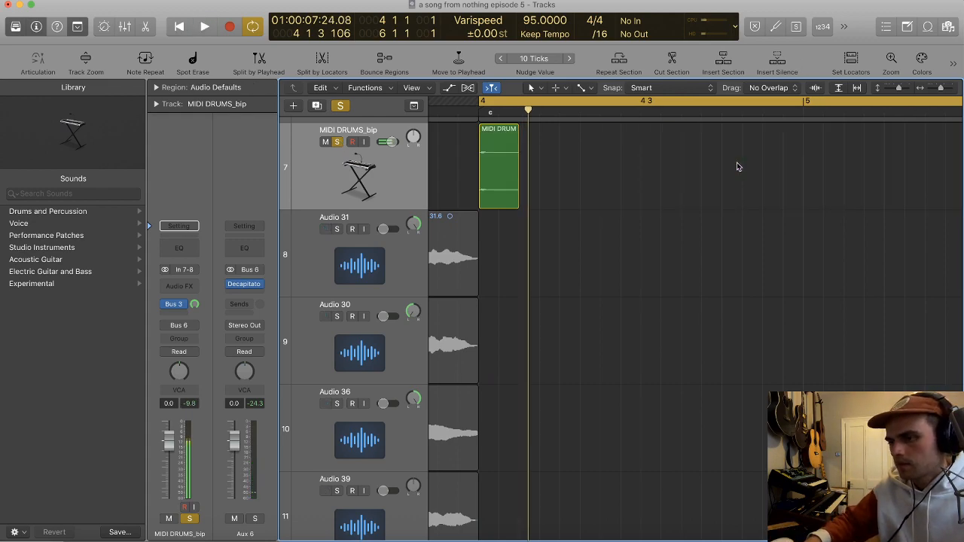
Step: Shorten the drum slice with a fade-out and copy it into four hits spaced half a beat apart
{"action": "left_click_drag", "start_coordinate": [517, 202], "coordinate": [493, 197]}
{"action": "key", "text": "space"}
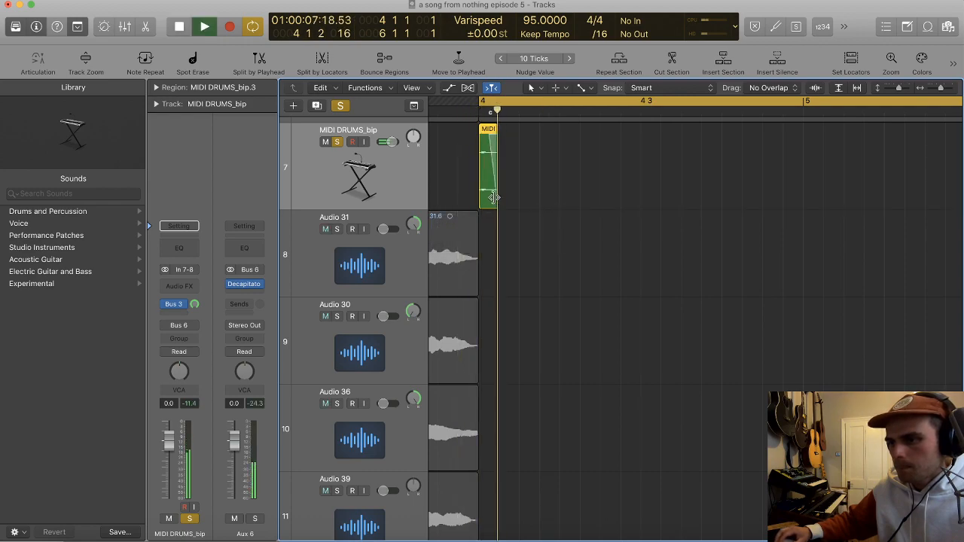
{"action": "left_click_drag", "start_coordinate": [540, 222], "coordinate": [556, 185]}
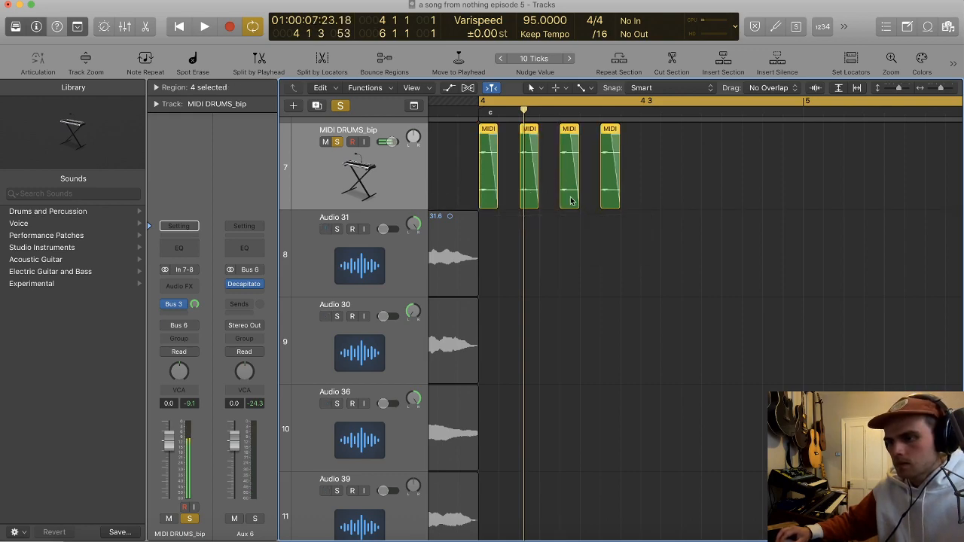
Step: Duplicate the bounced drum track, place an offset slice copy on it at -10.8 dB, and play both tracks together
{"action": "key", "text": "super+d"}
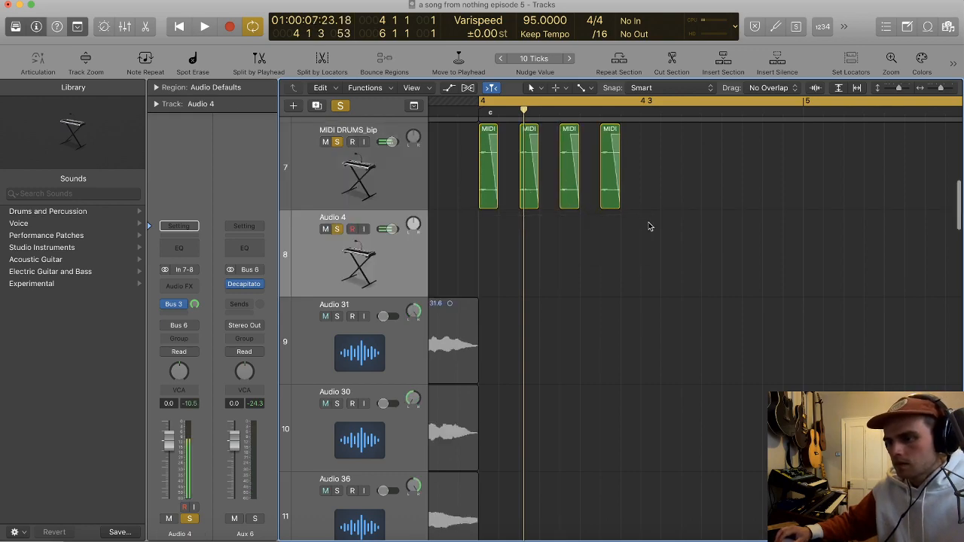
{"action": "left_click_drag", "start_coordinate": [610, 177], "coordinate": [685, 263]}
{"action": "key", "text": "space"}
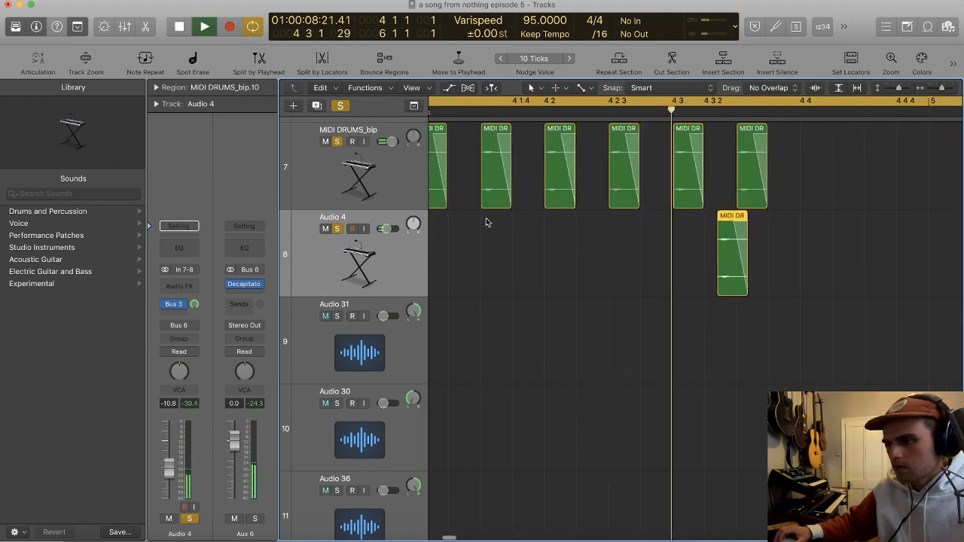
{"action": "key", "text": "space"}
Step: Undo the slice copies, the duplicated track and the drum bounce, back to the original MIDI DRUMS tracks
{"action": "scroll", "coordinate": [562, 211], "scroll_direction": "down", "scroll_amount": 5}
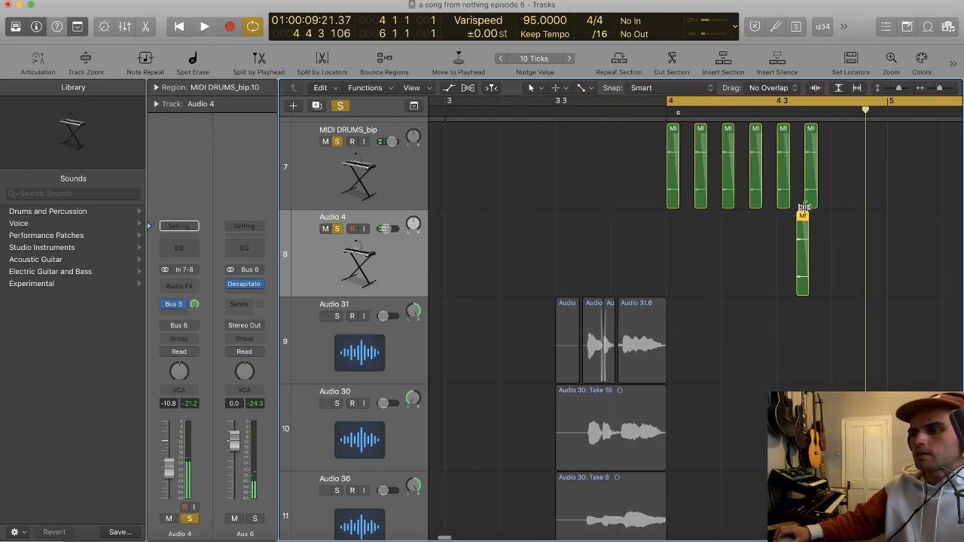
{"action": "scroll", "coordinate": [783, 214], "scroll_direction": "up", "scroll_amount": 3}
{"action": "scroll", "coordinate": [614, 218], "scroll_direction": "up", "scroll_amount": 2}
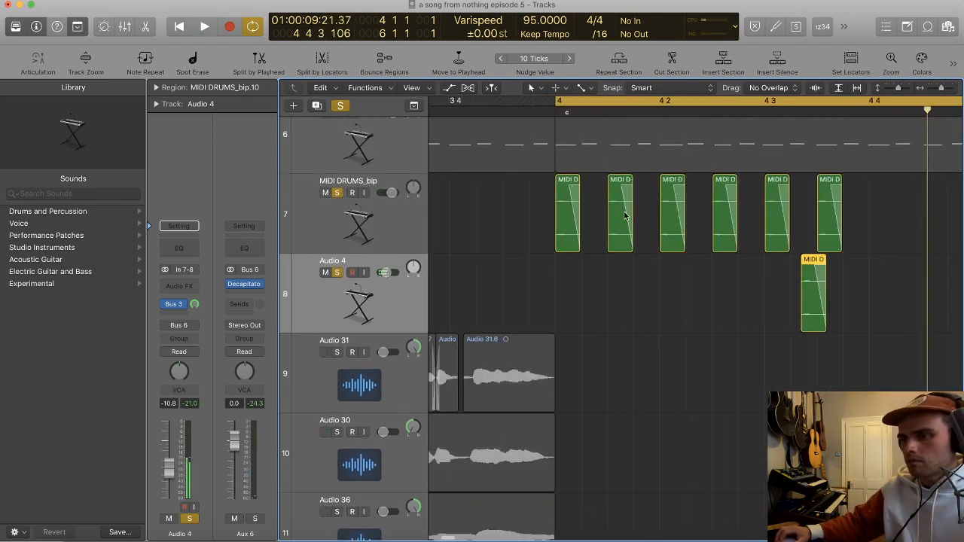
{"action": "key", "text": "super+z"}
{"action": "key", "text": "super+z"}
{"action": "key", "text": "super+z"}
{"action": "key", "text": "super+z"}
{"action": "key", "text": "super+z"}
{"action": "key", "text": "super+z"}
{"action": "key", "text": "super+z"}
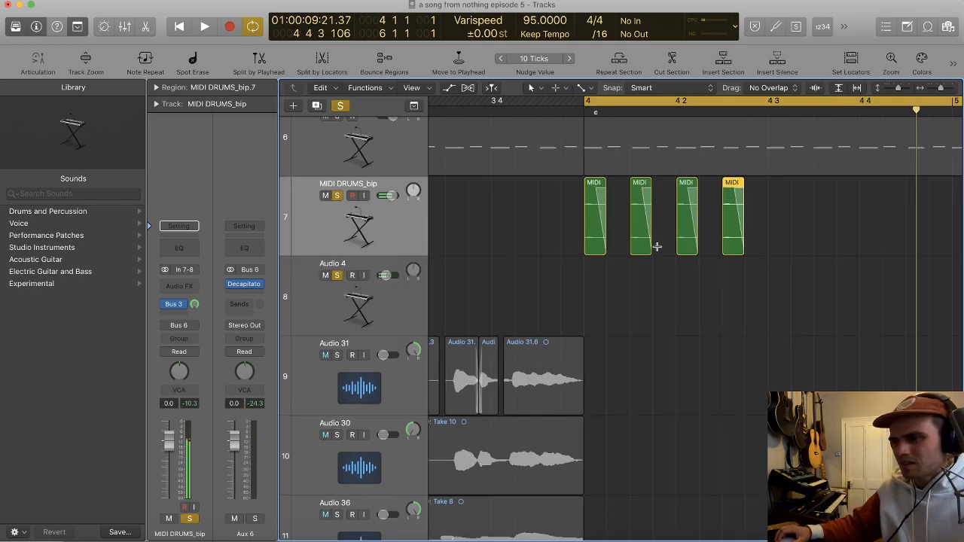
{"action": "key", "text": "super+shift+z"}
{"action": "key", "text": "super+shift+z"}
{"action": "key", "text": "super+shift+z"}
{"action": "key", "text": "super+shift+z"}
{"action": "key", "text": "super+shift+z"}
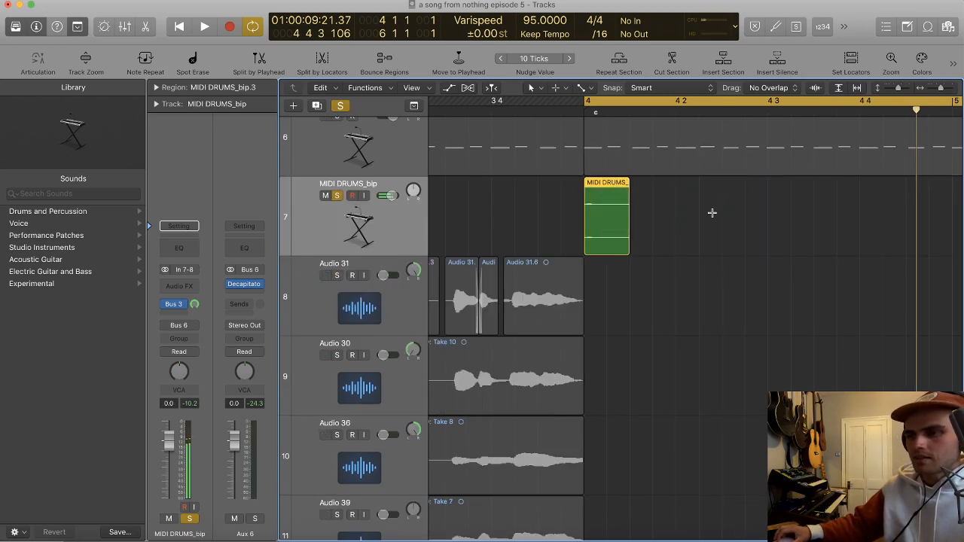
{"action": "key", "text": "super+z"}
{"action": "key", "text": "super+z"}
{"action": "key", "text": "super+z"}
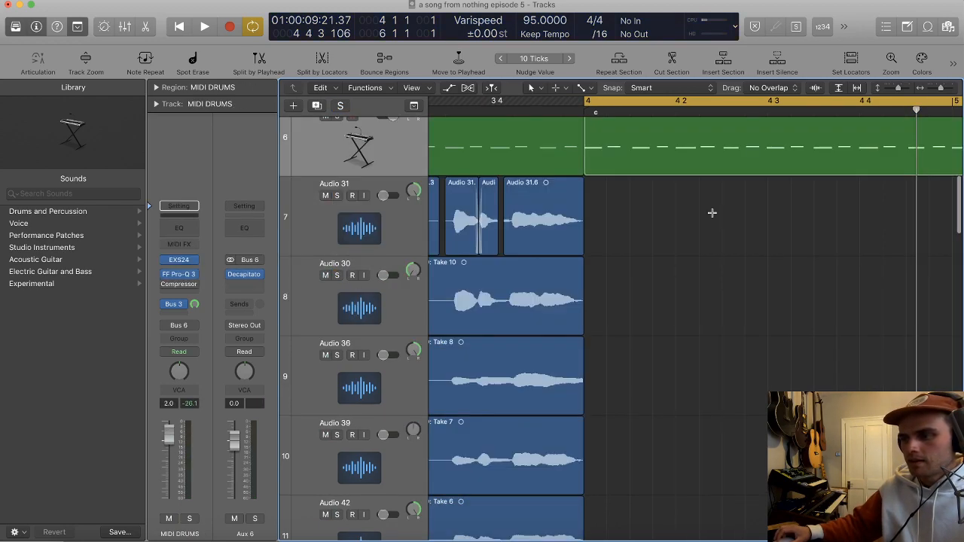
Step: Look over the MIDI DRUMS and Audio track regions around bars 4 to 8 of the arrangement
{"action": "scroll", "coordinate": [713, 214], "scroll_direction": "down", "scroll_amount": 5}
{"action": "left_click", "coordinate": [849, 286]}
{"action": "key", "text": "t"}
{"action": "key", "text": "t"}
{"action": "scroll", "coordinate": [835, 262], "scroll_direction": "right", "scroll_amount": 3}
{"action": "scroll", "coordinate": [835, 263], "scroll_direction": "up", "scroll_amount": 1}
{"action": "scroll", "coordinate": [835, 262], "scroll_direction": "right", "scroll_amount": 1}
{"action": "key", "text": "super+Up"}
{"action": "key", "text": "super+Left"}
{"action": "scroll", "coordinate": [835, 263], "scroll_direction": "right", "scroll_amount": 4}
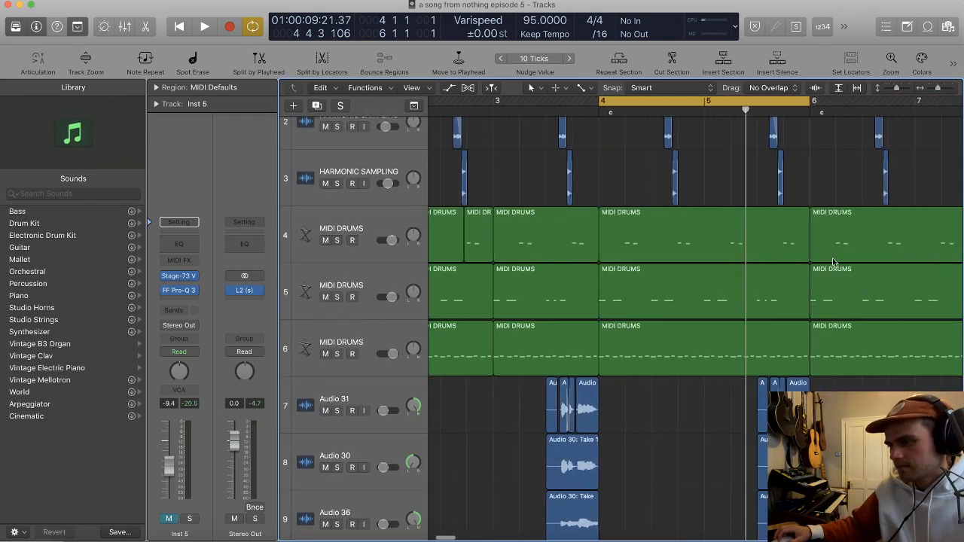
{"action": "scroll", "coordinate": [833, 258], "scroll_direction": "right", "scroll_amount": 2}
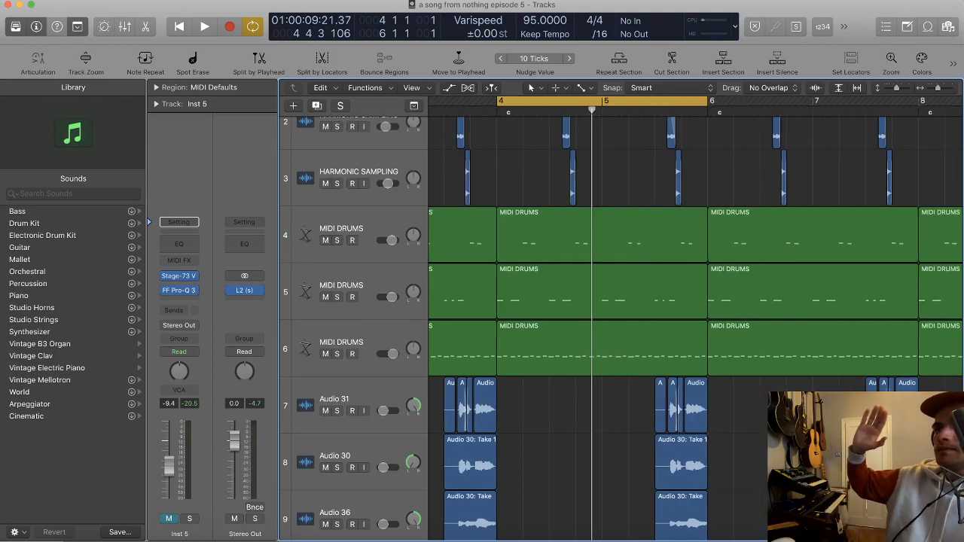
Step: Turn off cycle mode and return the playhead to the start of the song for playback
{"action": "scroll", "coordinate": [760, 164], "scroll_direction": "down", "scroll_amount": 3}
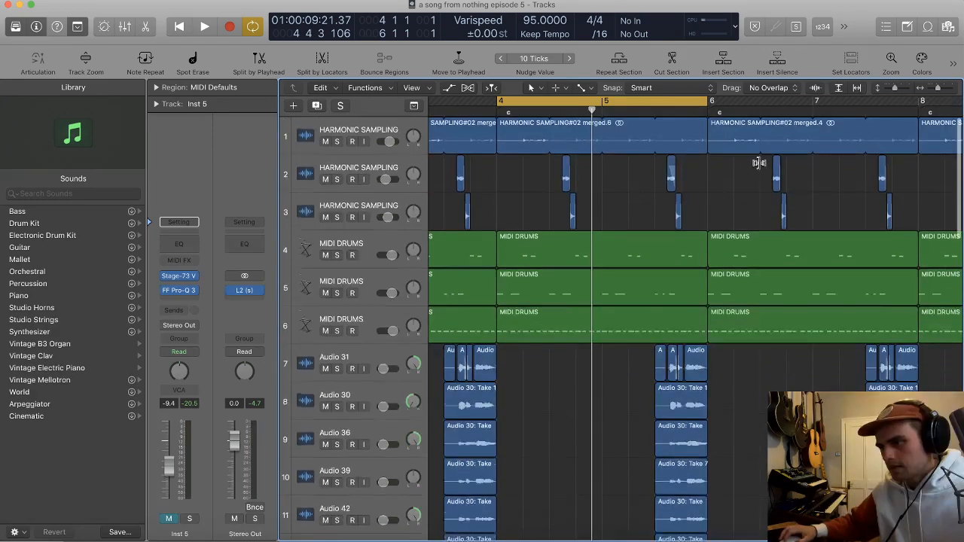
{"action": "scroll", "coordinate": [759, 164], "scroll_direction": "down", "scroll_amount": 1}
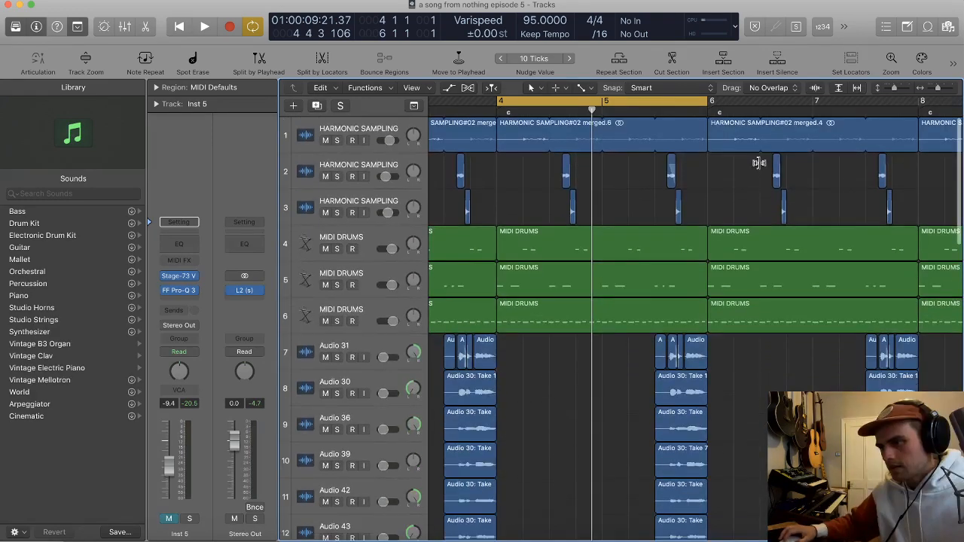
{"action": "scroll", "coordinate": [760, 164], "scroll_direction": "down", "scroll_amount": 1}
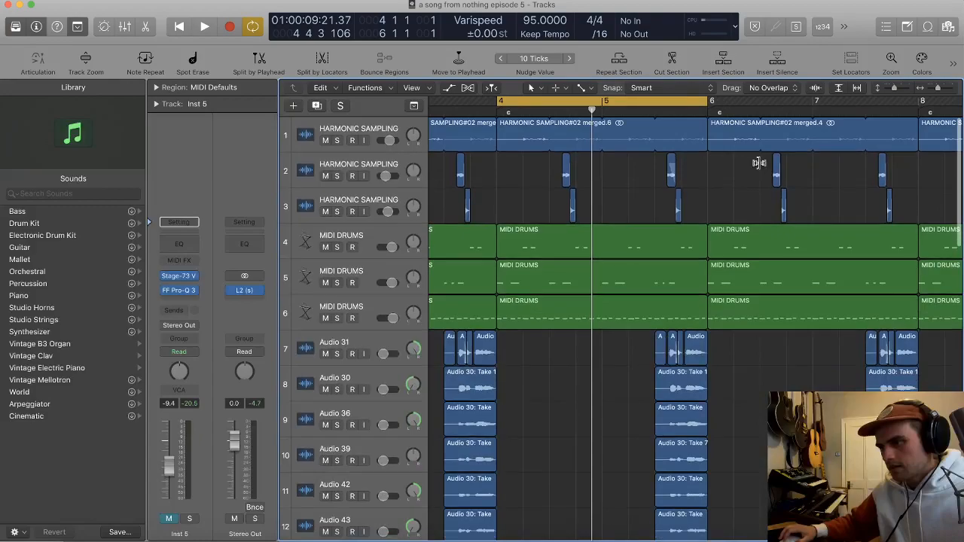
{"action": "scroll", "coordinate": [702, 173], "scroll_direction": "down", "scroll_amount": 5}
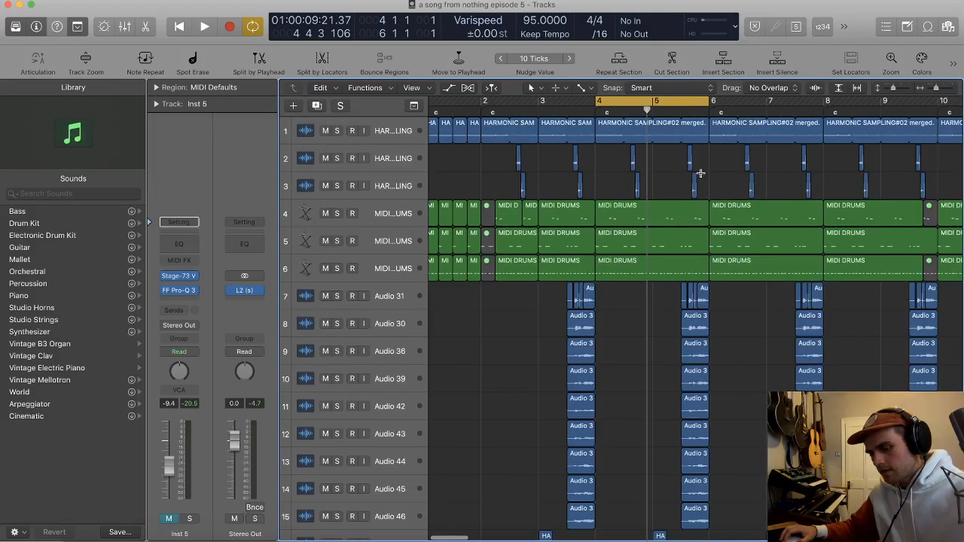
{"action": "scroll", "coordinate": [700, 173], "scroll_direction": "down", "scroll_amount": 5}
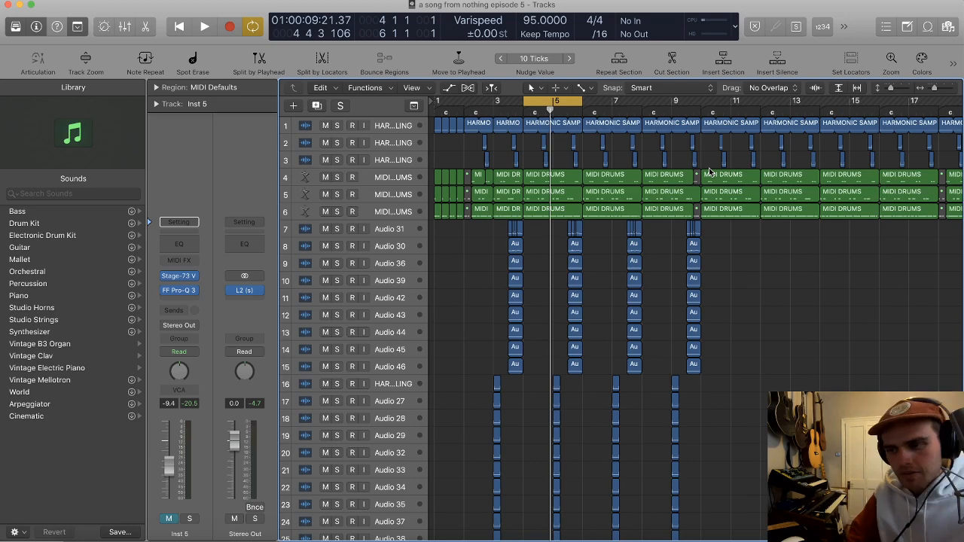
{"action": "key", "text": "space"}
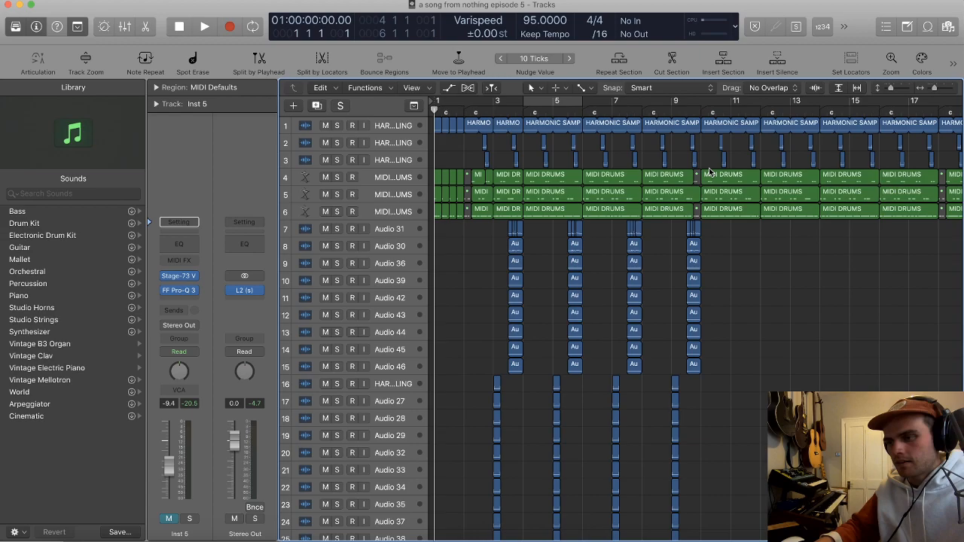